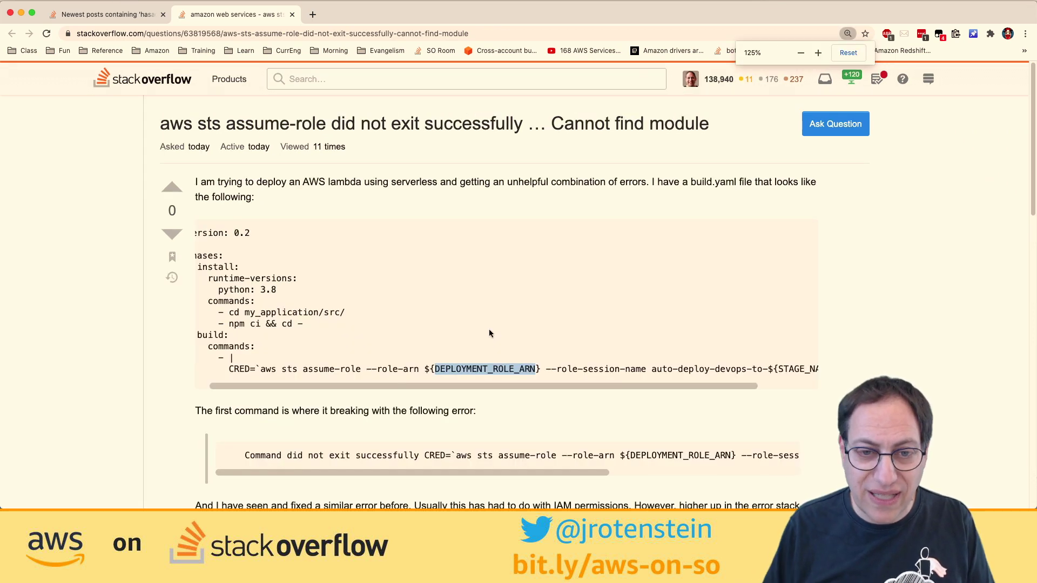
- Enlarge the assume-role question and highlight the role session name and the missing module path
scroll(488, 329, down, 3)
key(super+equal)
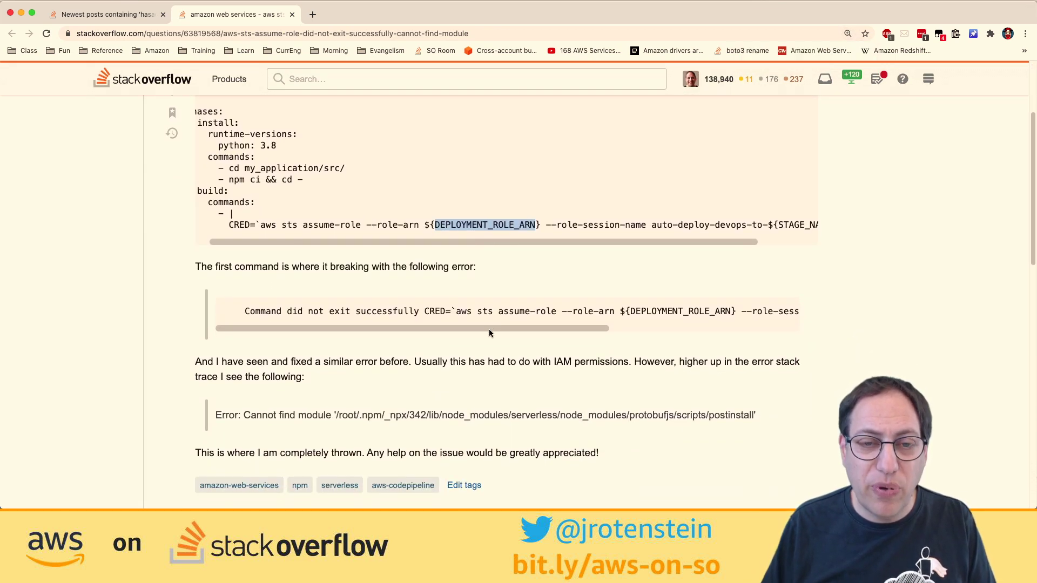
scroll(519, 230, right, 3)
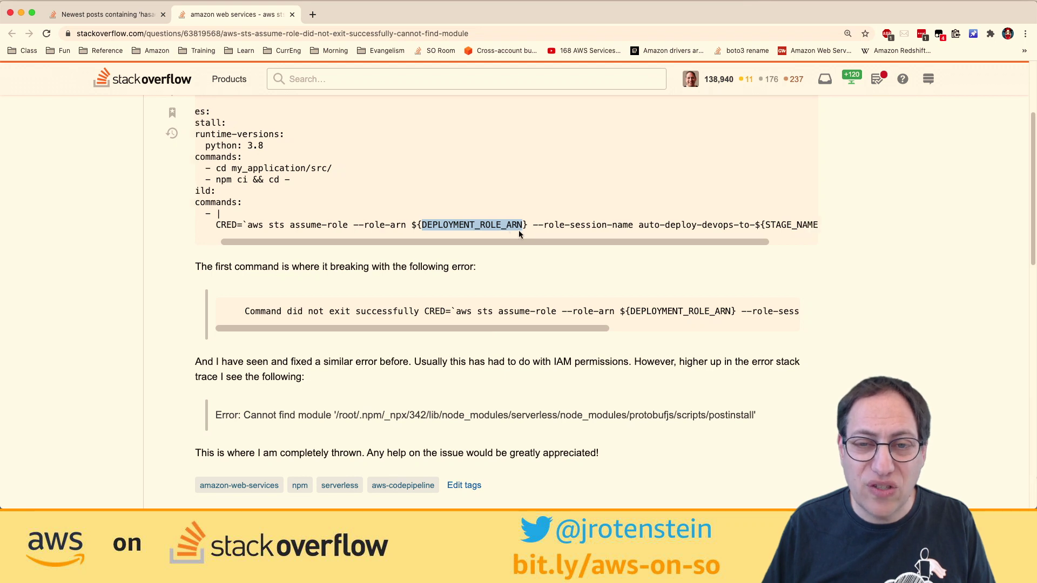
drag(585, 227, 809, 221)
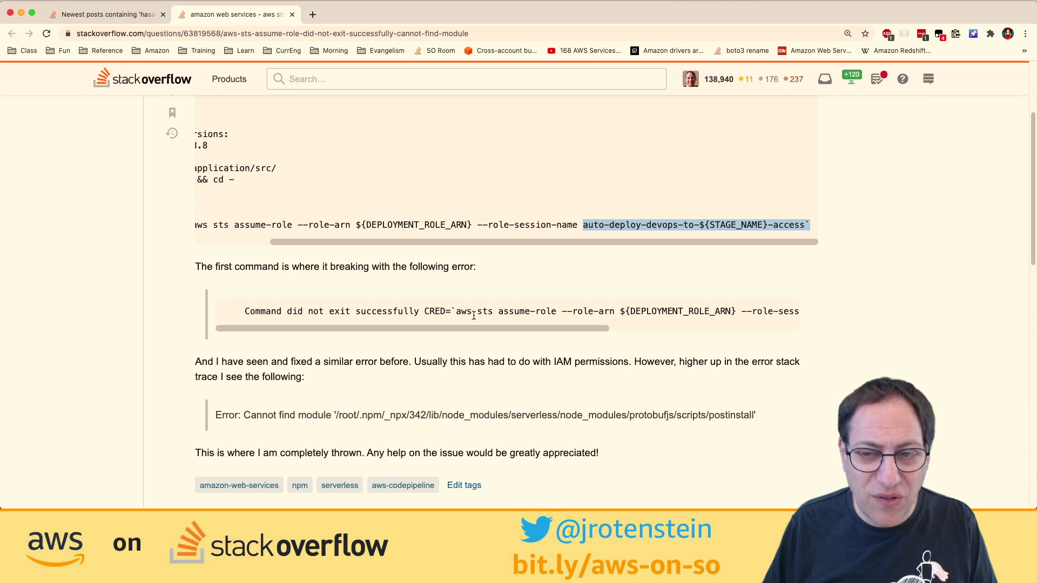
scroll(474, 316, right, 1)
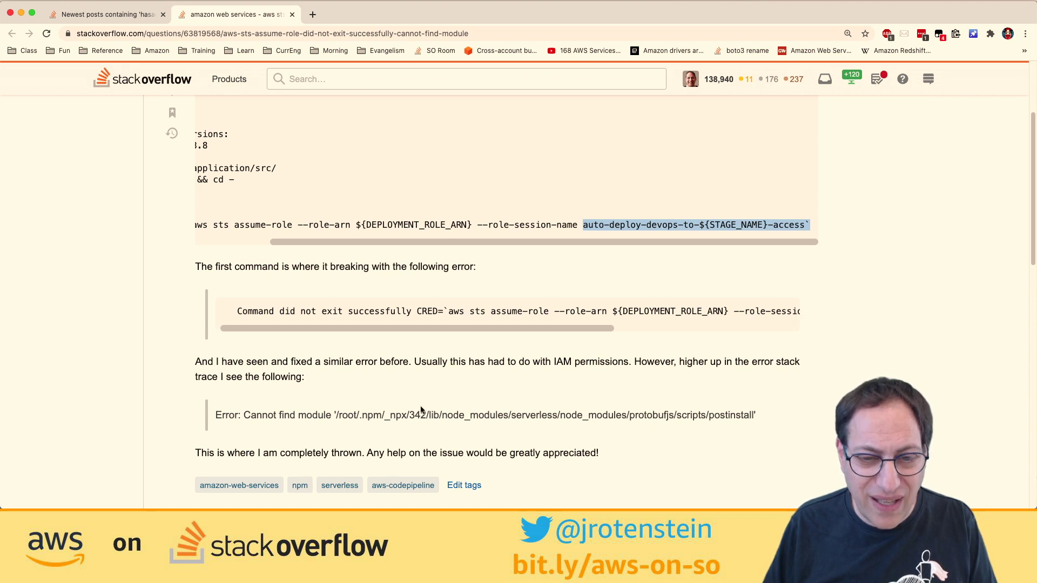
drag(597, 416, 758, 414)
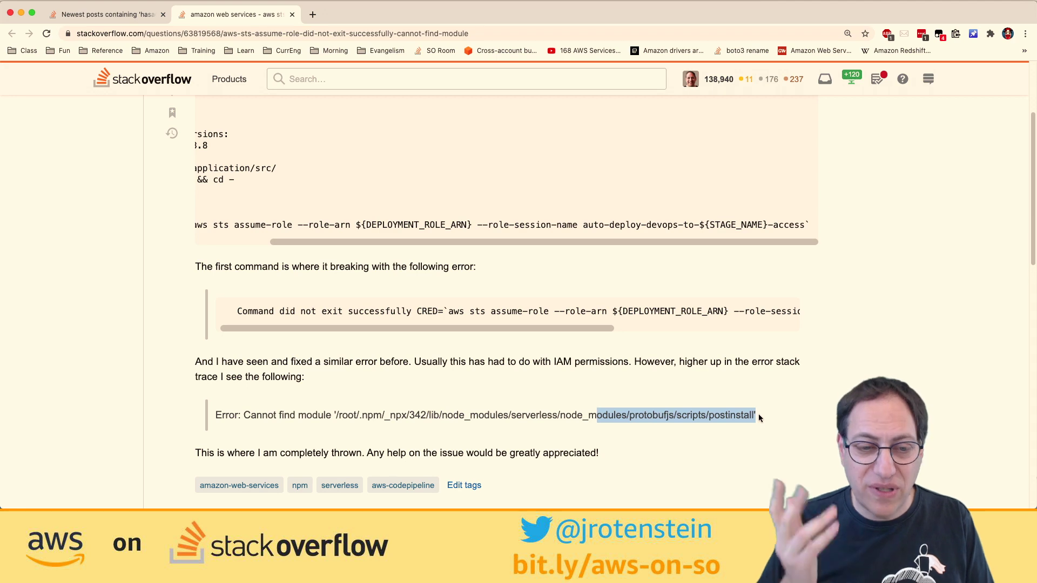
scroll(758, 414, down, 3)
scroll(759, 409, down, 5)
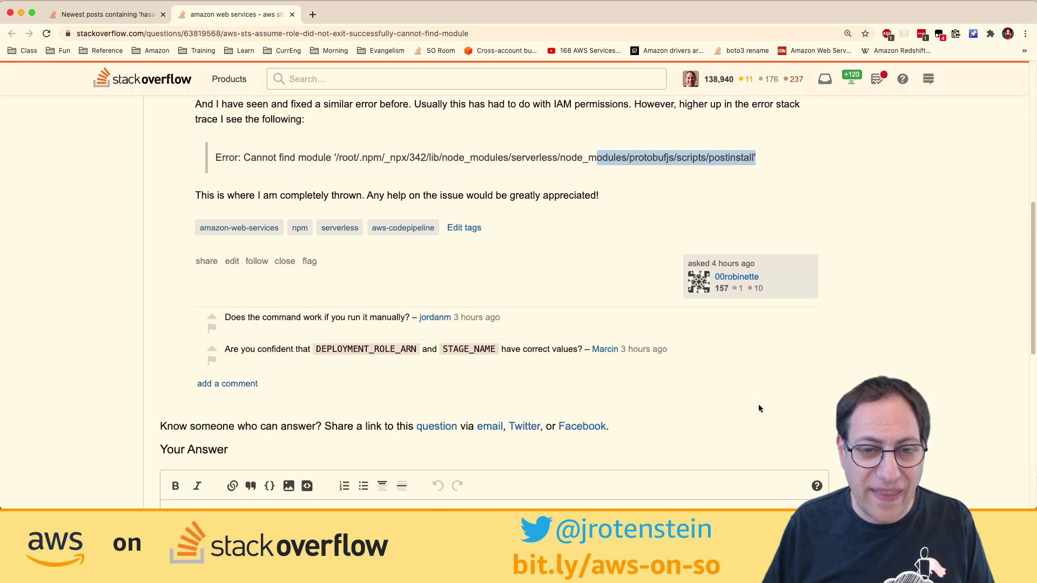
- Close the assume-role question and open the EC2 Instances page by typing 'inst' in a new tab
key(super+w)
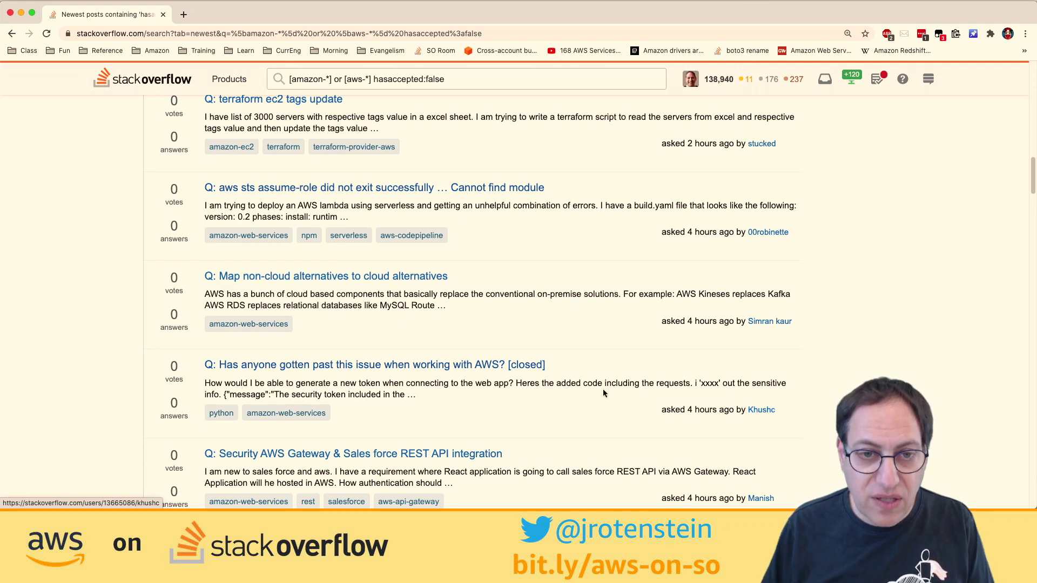
key(super+Tab)
key(super+Tab)
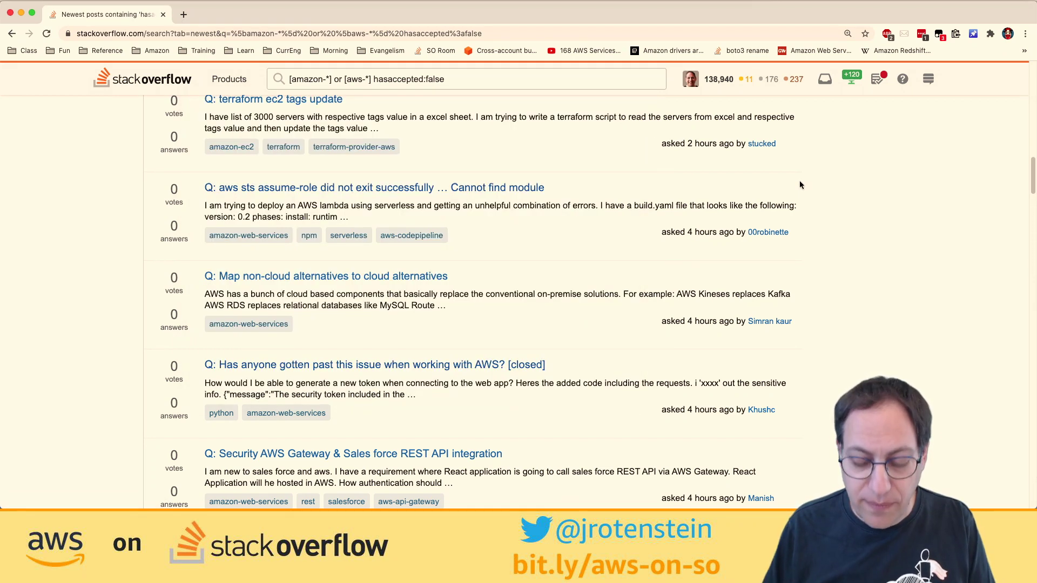
key(ctrl+t)
text(inst)
key(Return)
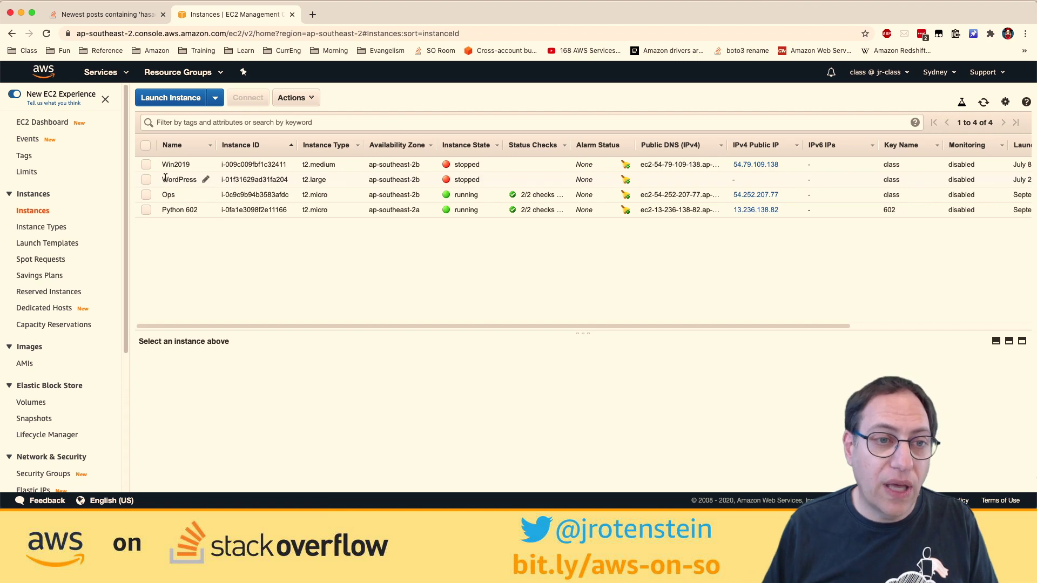
- Select the Ops instance and go to Actions > Instance Settings > Attach/Replace IAM Role
click(254, 200)
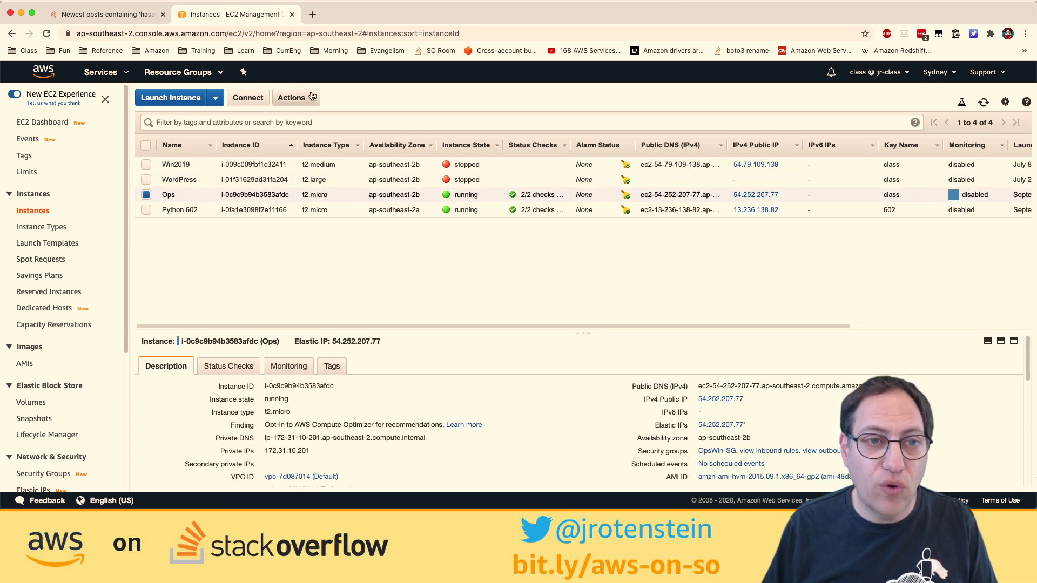
click(291, 98)
mouse_move(320, 183)
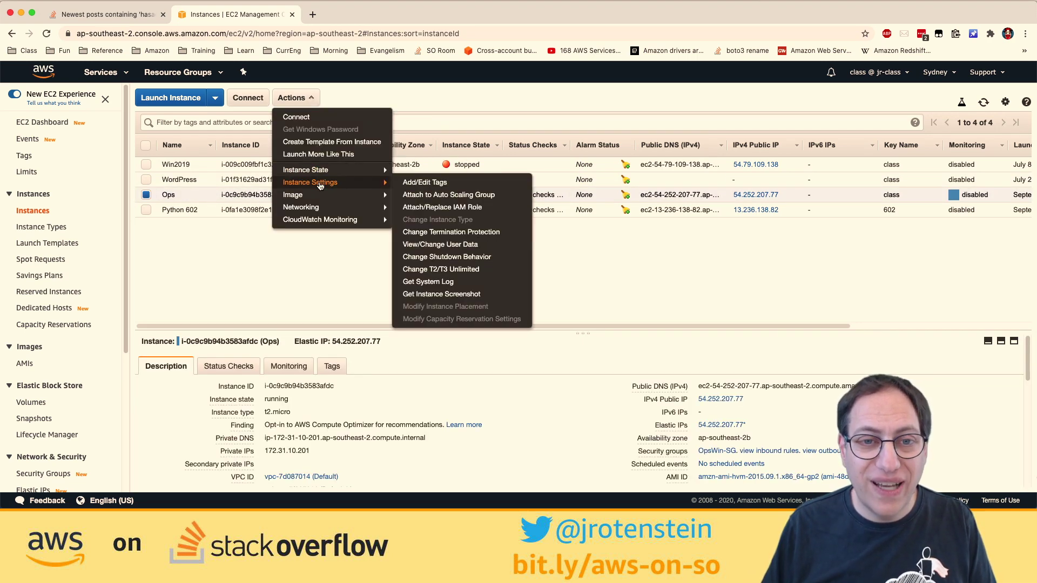
click(466, 210)
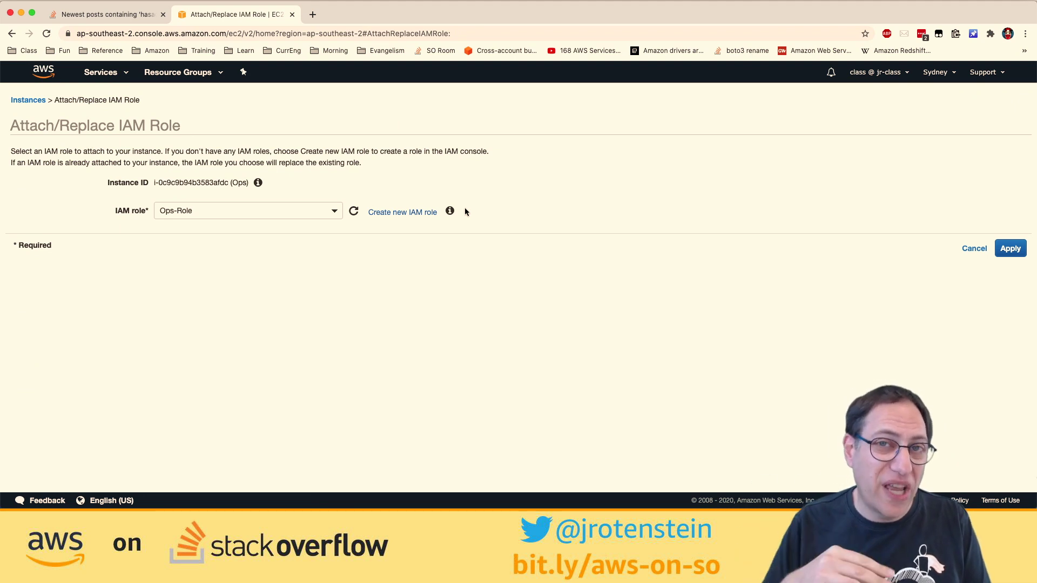
- Review the IAM role dropdown, which shows Ops-Role, leave it unchanged, and return to the terminal
click(310, 211)
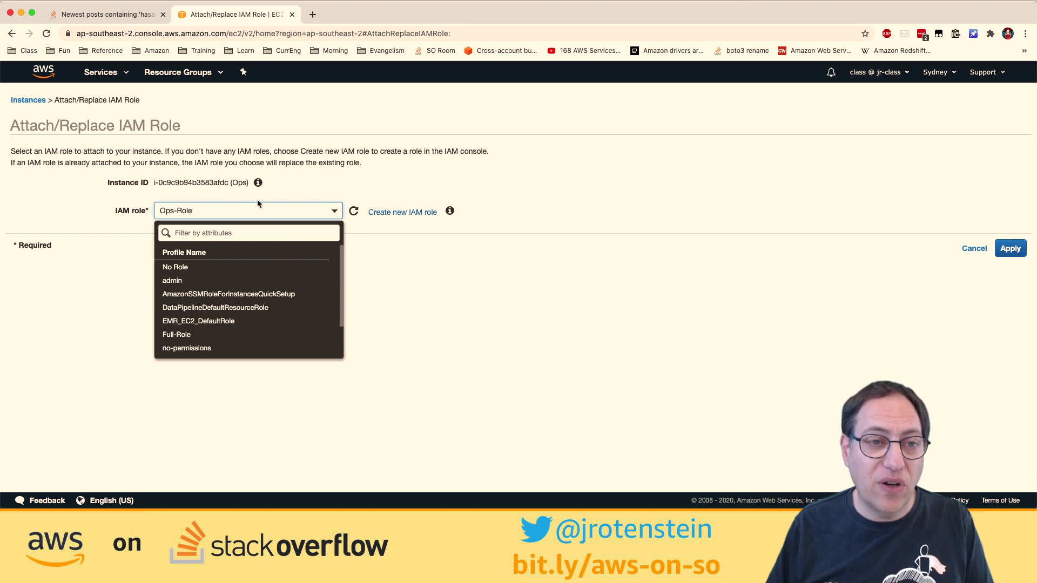
double_click(239, 183)
click(235, 209)
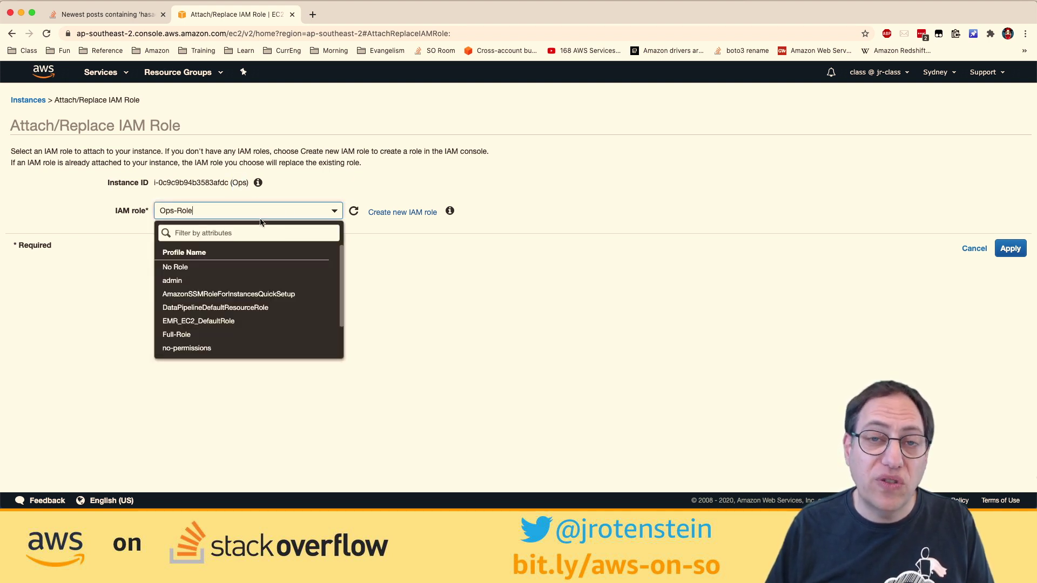
click(409, 116)
key(super+Tab)
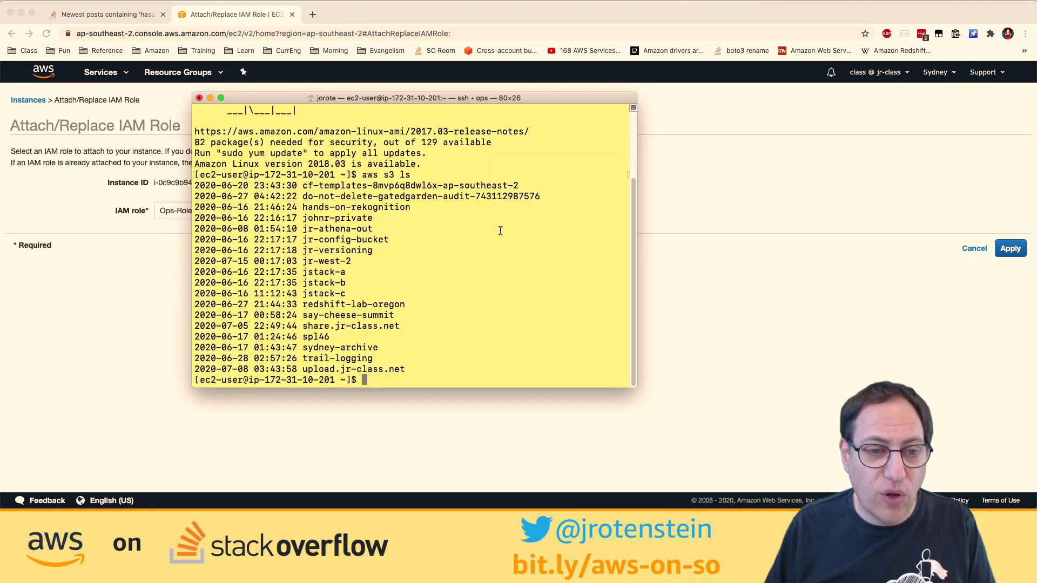
- Clear the terminal and run aws iam get-user, which fails with a ValidationError
key(super+k)
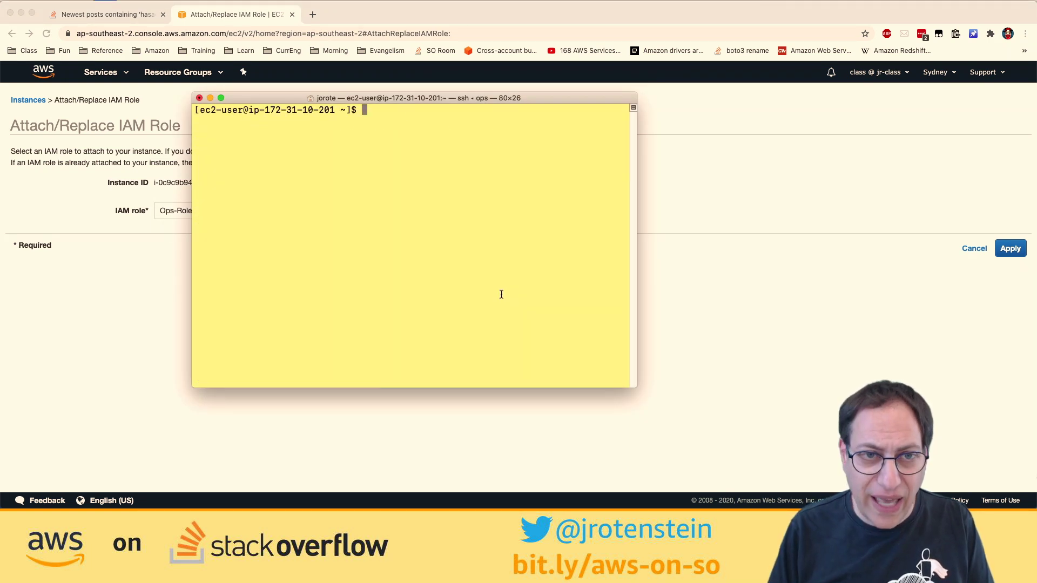
text(curl)
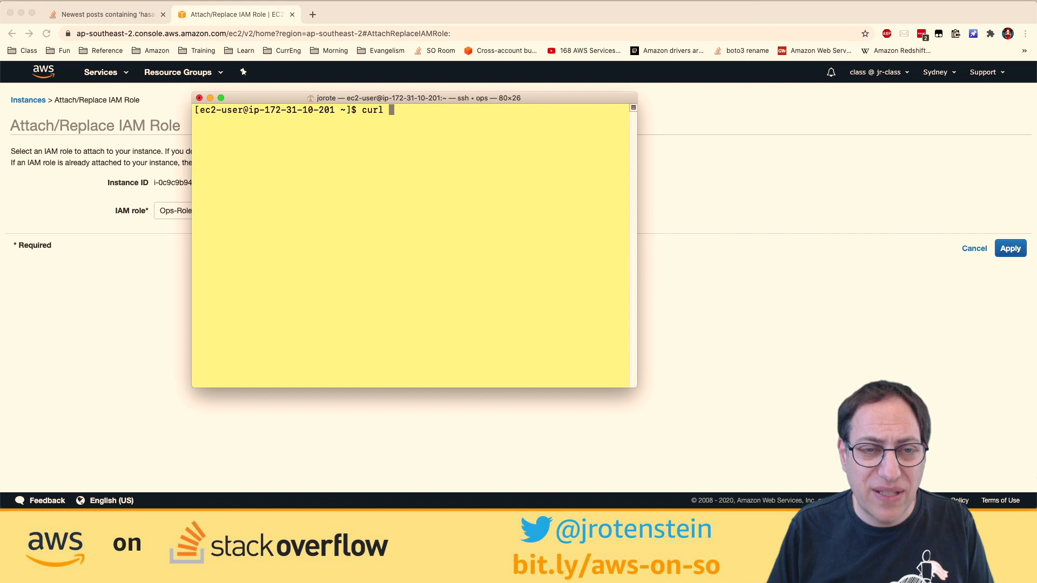
key(BackSpace)
key(BackSpace)
key(BackSpace)
key(BackSpace)
key(BackSpace)
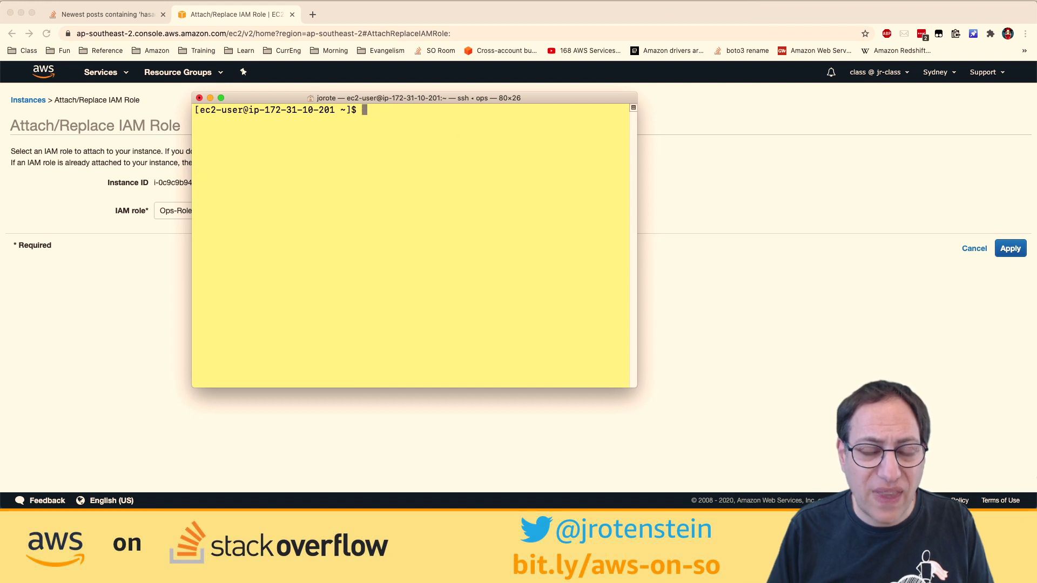
text(aws iam get-user)
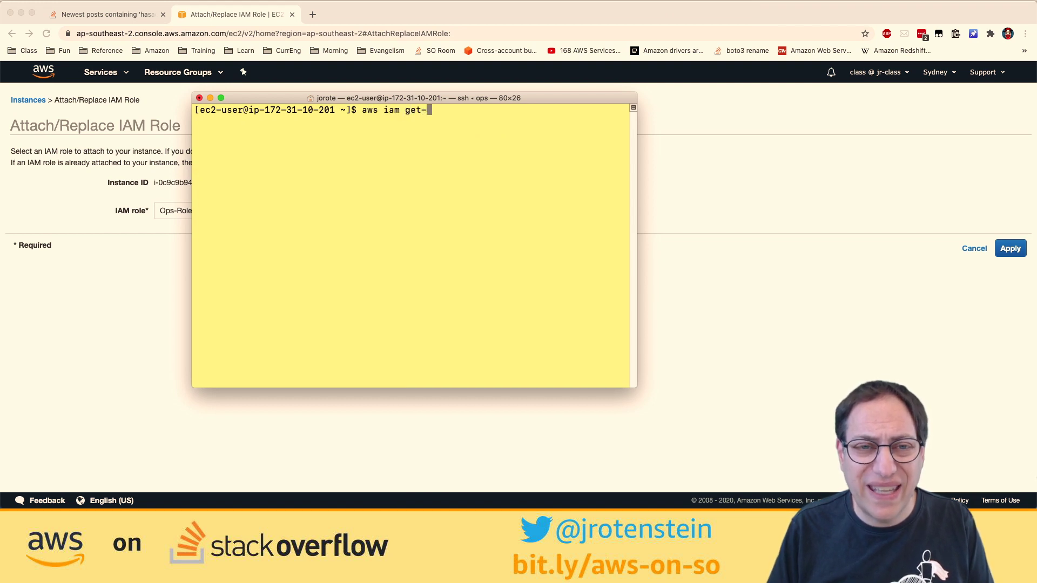
key(Return)
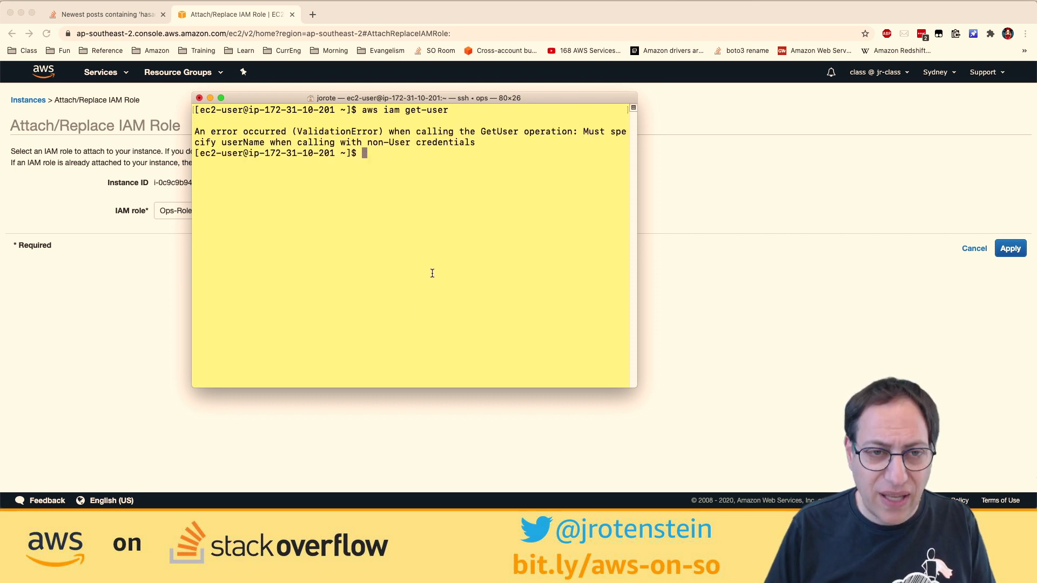
- Widen the terminal, curl the 169.254.169.254/latest/ metadata root, and prepare a meta-data/security-credentials/ request
text(curl ht)
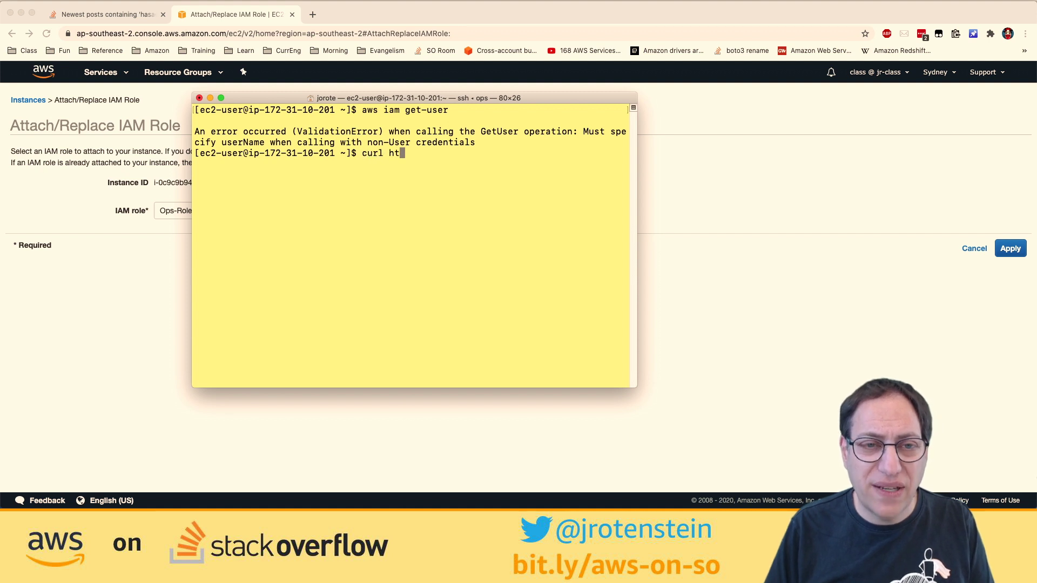
text(tp://)
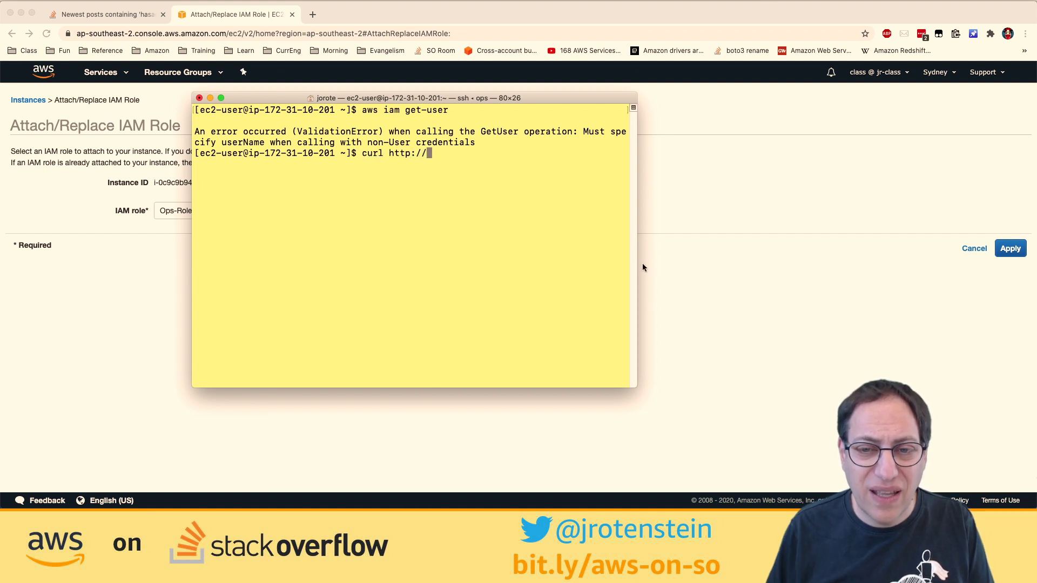
drag(638, 271, 741, 271)
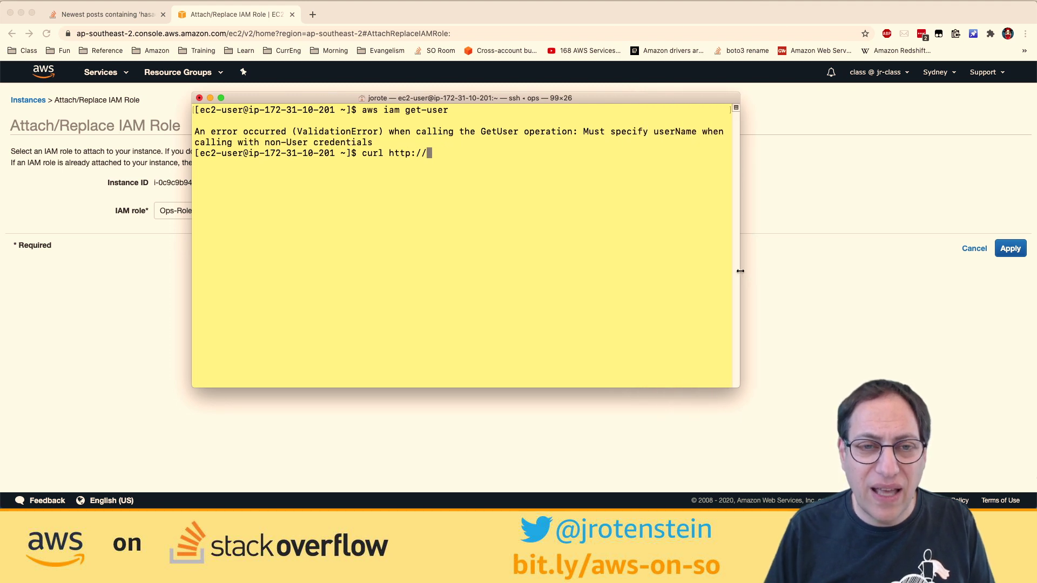
text(169.254.1)
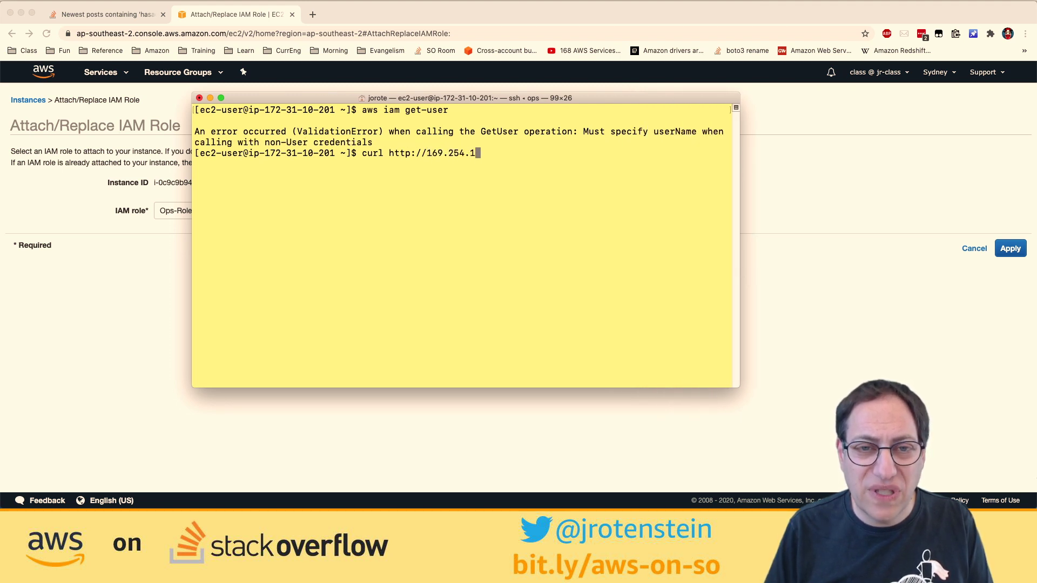
text(69.254/latest/)
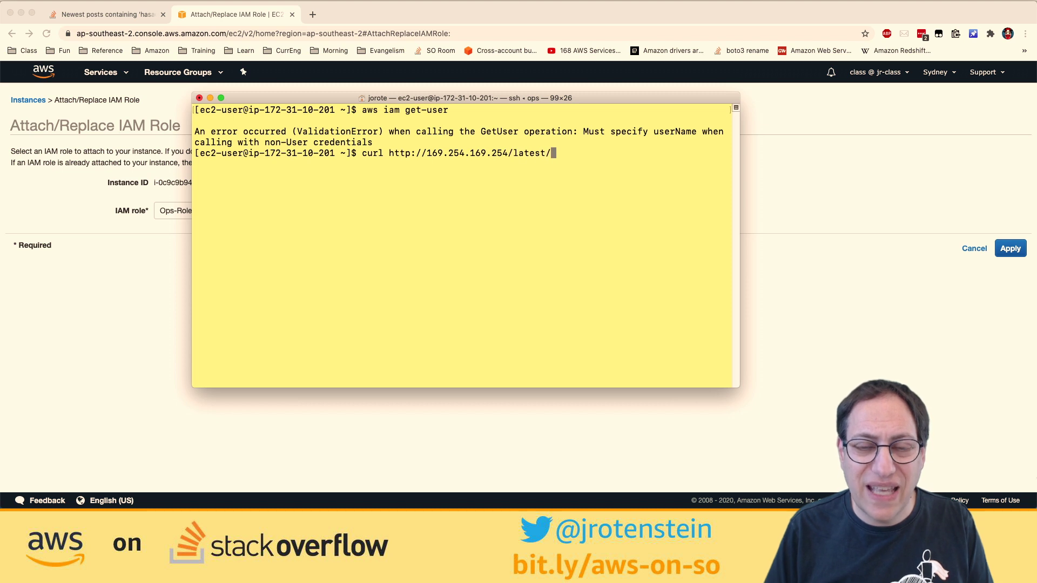
key(Return)
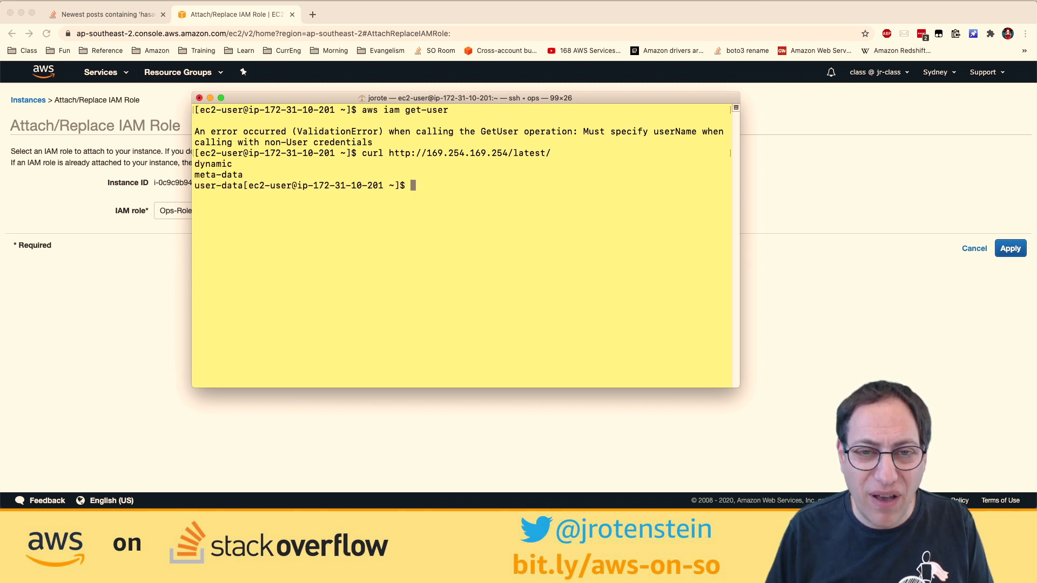
key(Up)
text(md)
key(BackSpace)
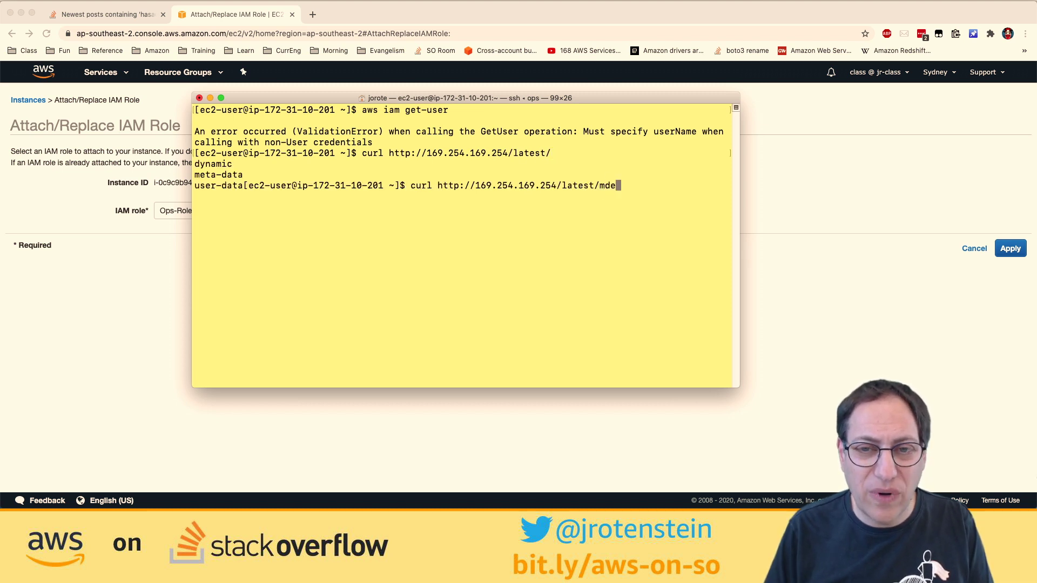
text(eta-data/s)
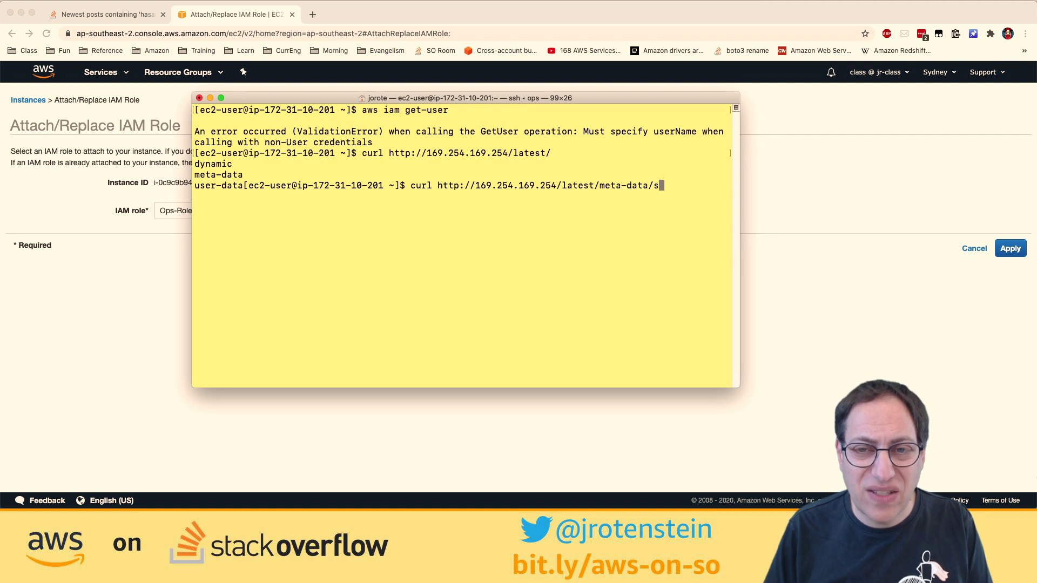
text(ecurity-srede)
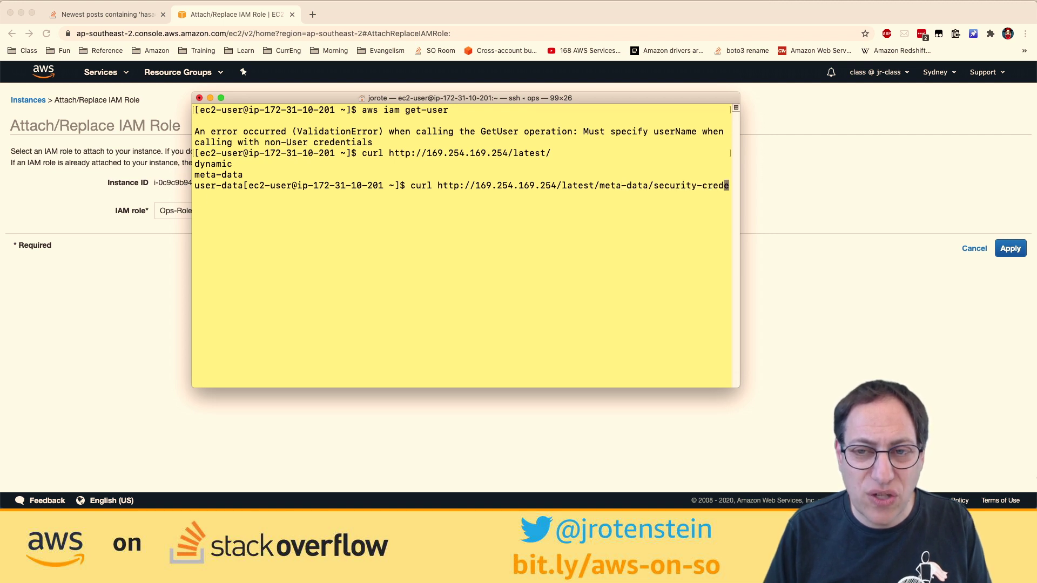
text(ntials/)
- Query meta-data/security-credentials/, then retry with iam/ inserted into the path
key(Return)
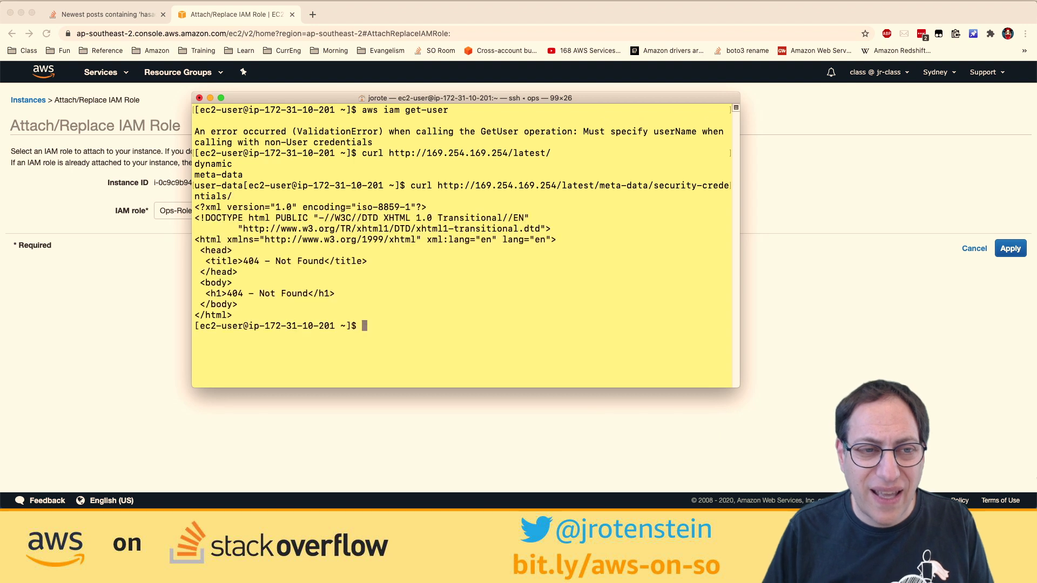
key(Up)
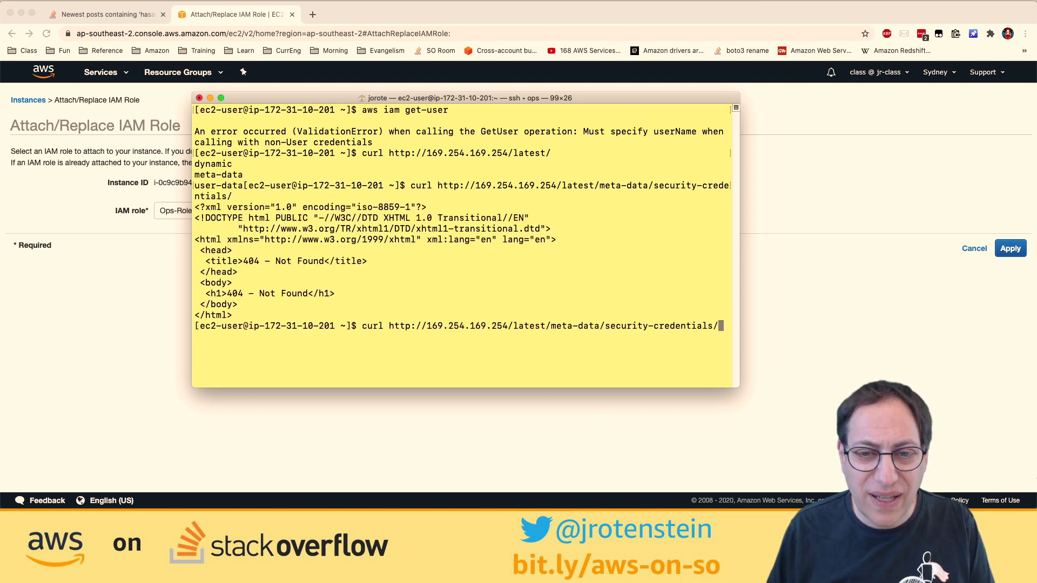
key(alt+Left)
key(alt+Left)
text(iam/)
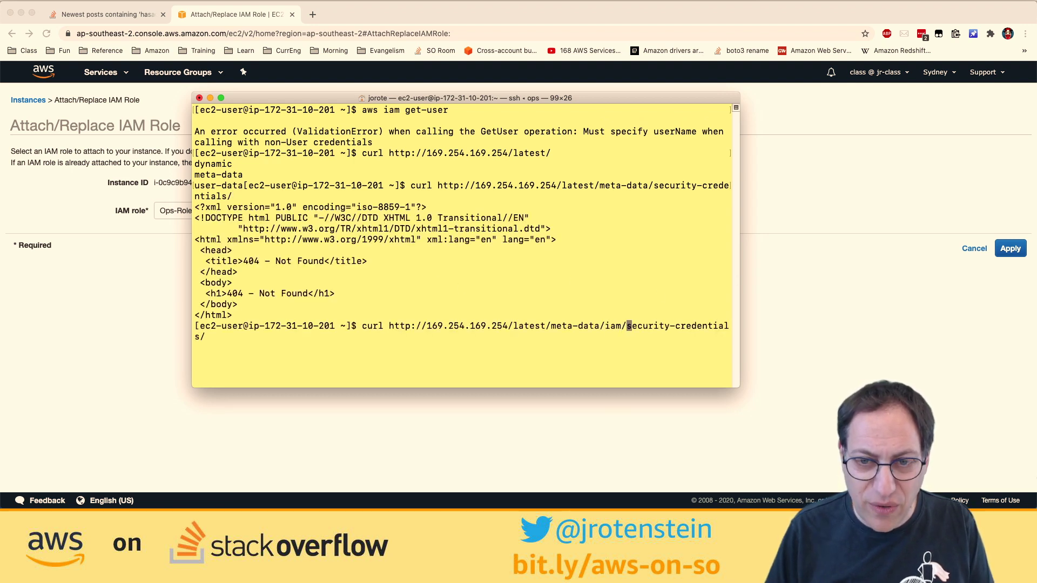
key(Return)
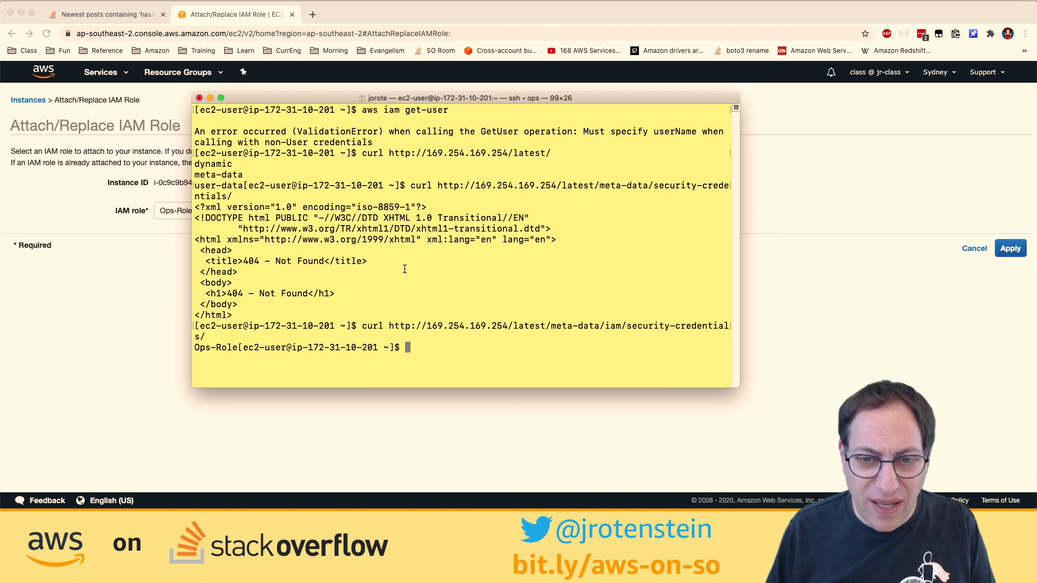
- Trim the request back to latest/, then list the latest/meta-data/ entries on a cleared screen
key(Up)
key(BackSpace)
key(BackSpace)
key(BackSpace)
key(BackSpace)
key(BackSpace)
key(BackSpace)
key(BackSpace)
key(BackSpace)
key(BackSpace)
key(BackSpace)
key(BackSpace)
key(BackSpace)
key(BackSpace)
key(BackSpace)
key(BackSpace)
key(BackSpace)
key(BackSpace)
key(BackSpace)
key(BackSpace)
key(BackSpace)
key(BackSpace)
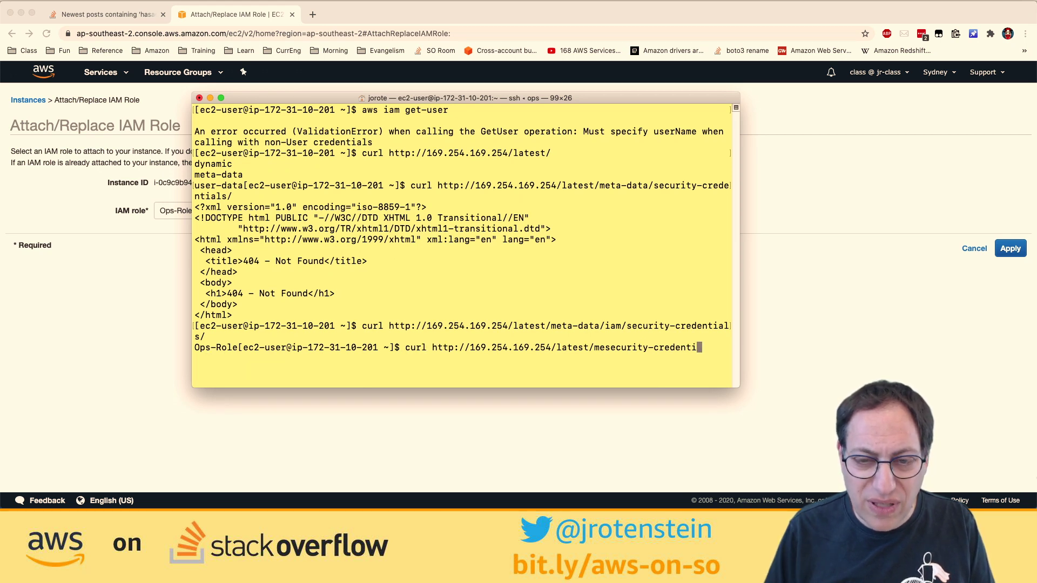
key(BackSpace)
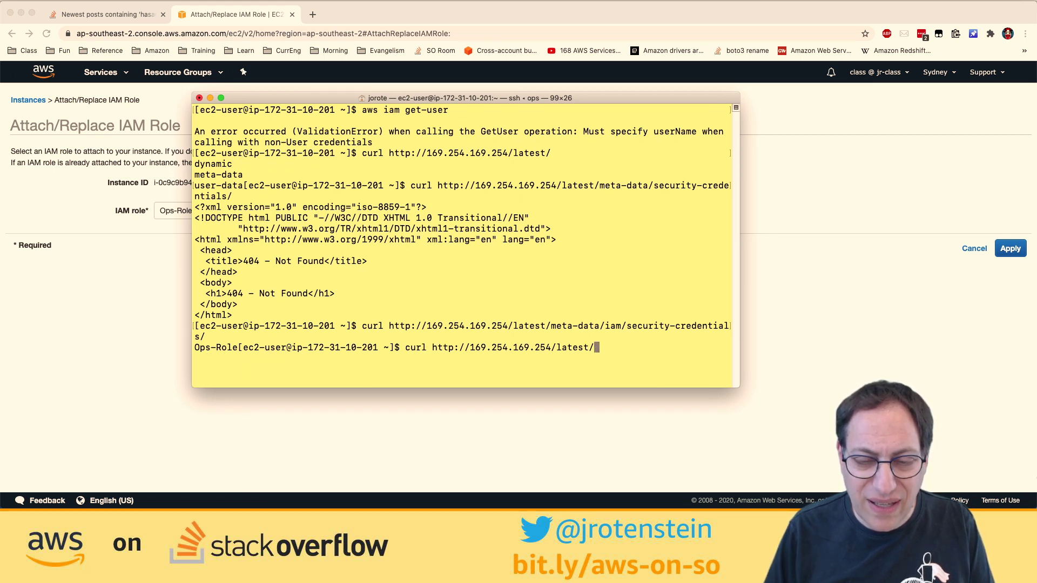
key(Return)
key(Up)
text(meta-dat)
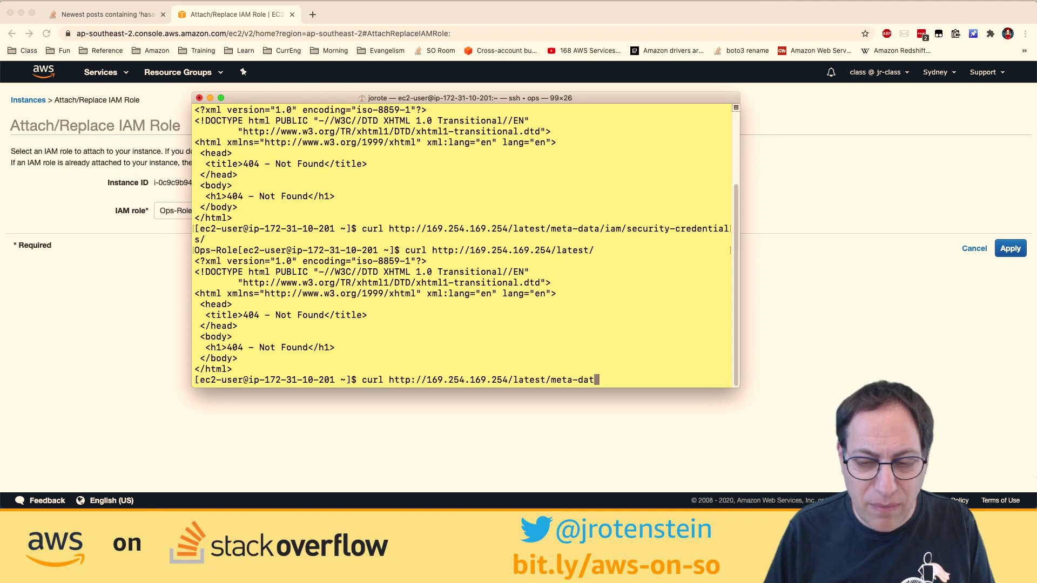
text(a/)
key(ctrl+l)
key(Return)
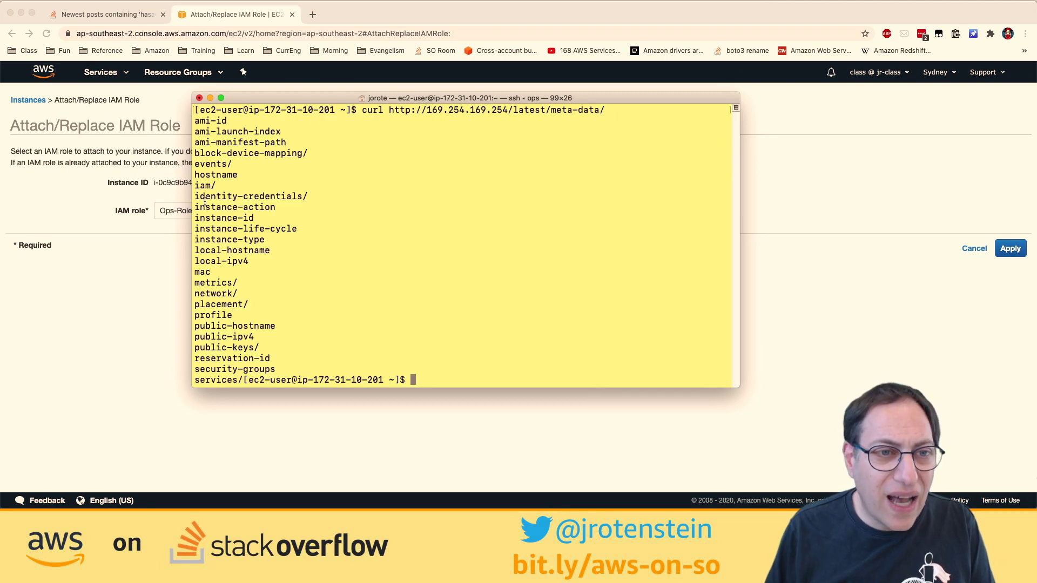
- Drill into meta-data/iam/security-credentials/ by copying each listed entry onto the request
drag(194, 185, 220, 186)
key(super+c)
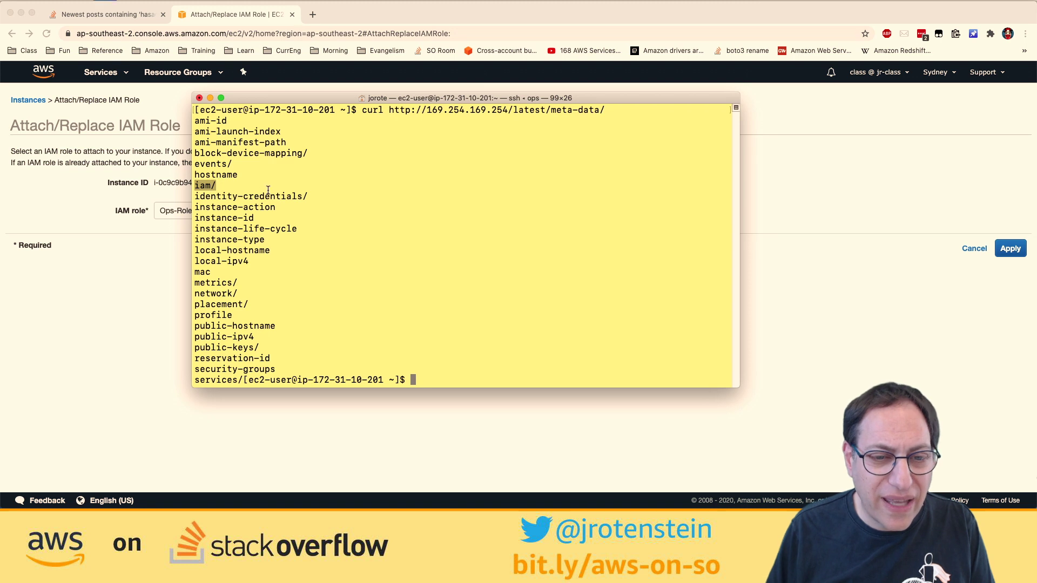
key(Up)
key(super+v)
key(Return)
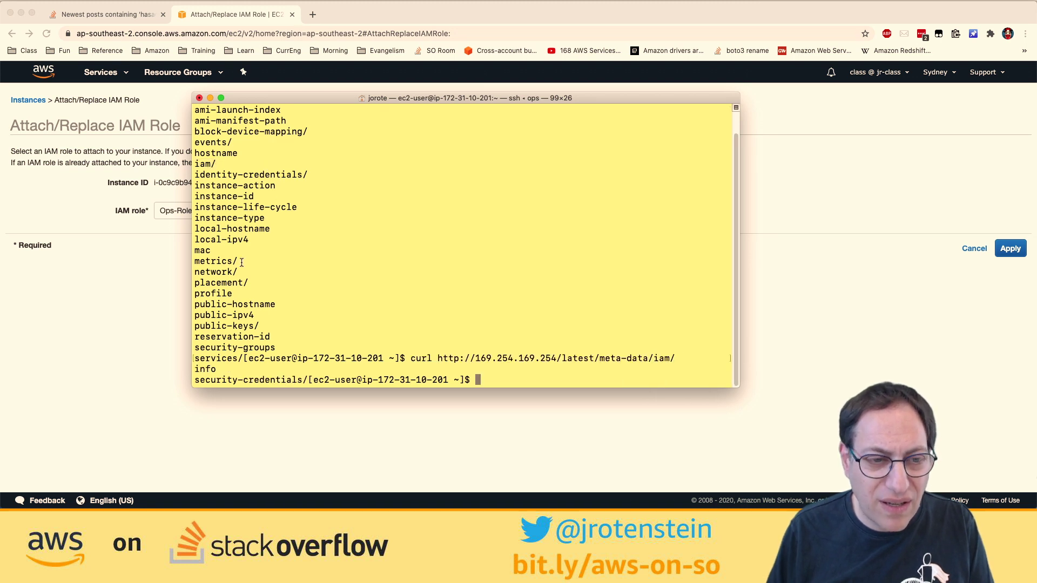
drag(197, 380, 311, 380)
key(super+c)
key(Up)
key(super+v)
key(Return)
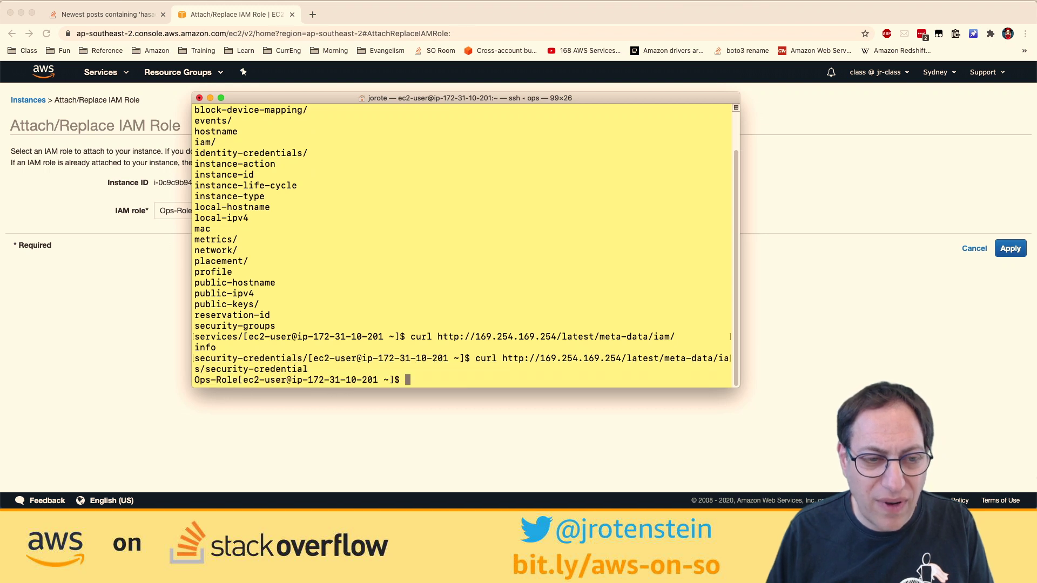
- Fetch the Ops-Role temporary credentials and highlight the AccessKeyId and SecretAccessKey values
drag(194, 380, 238, 381)
key(super+c)
key(super+k)
key(Up)
key(super+v)
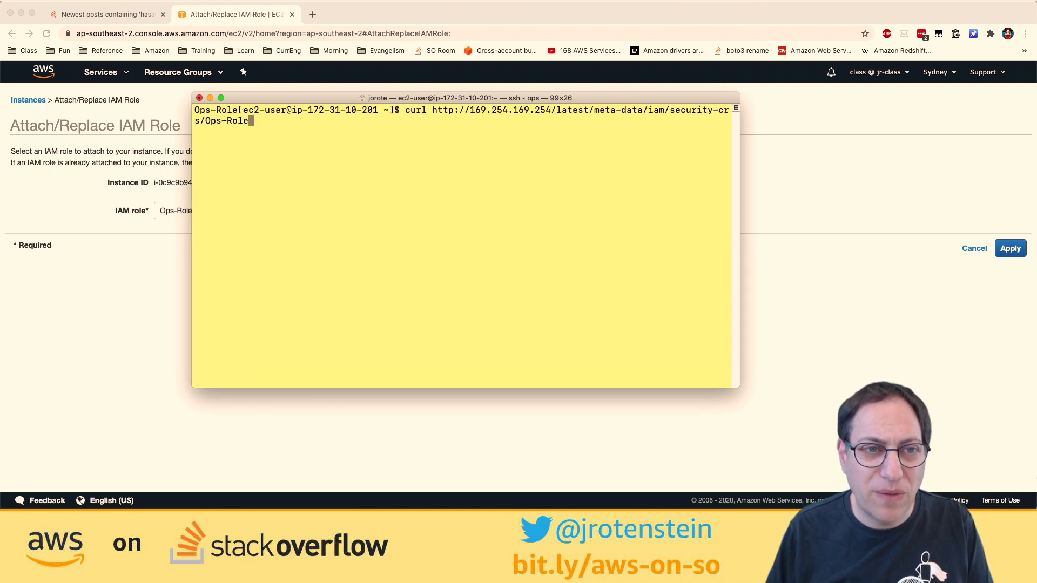
key(Return)
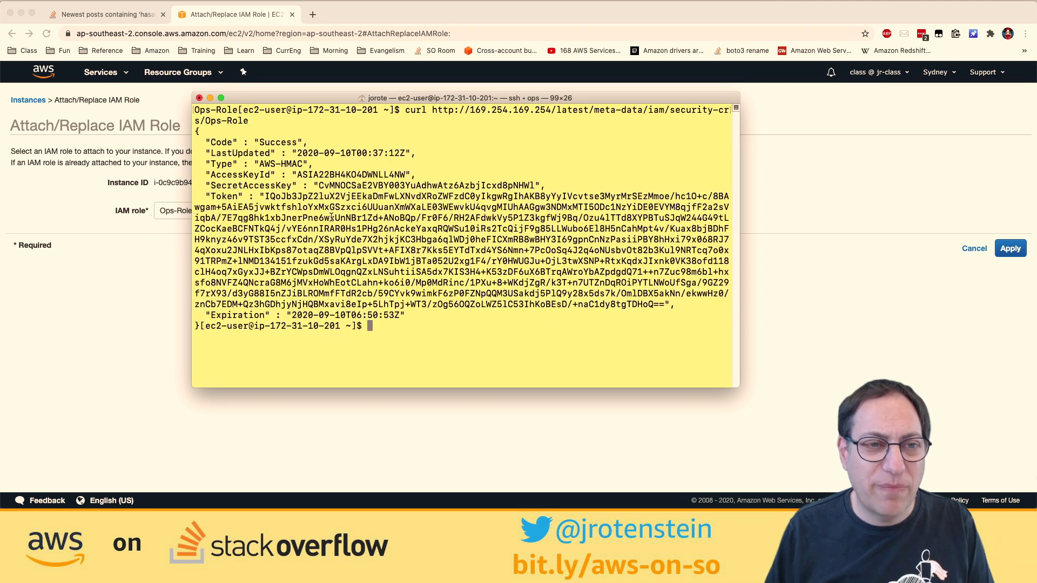
double_click(335, 174)
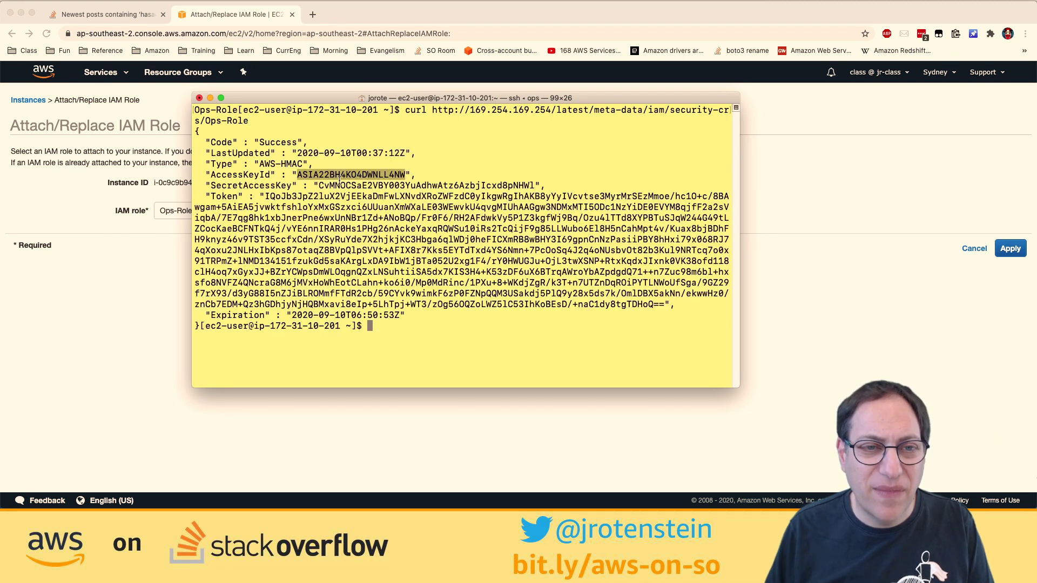
double_click(344, 185)
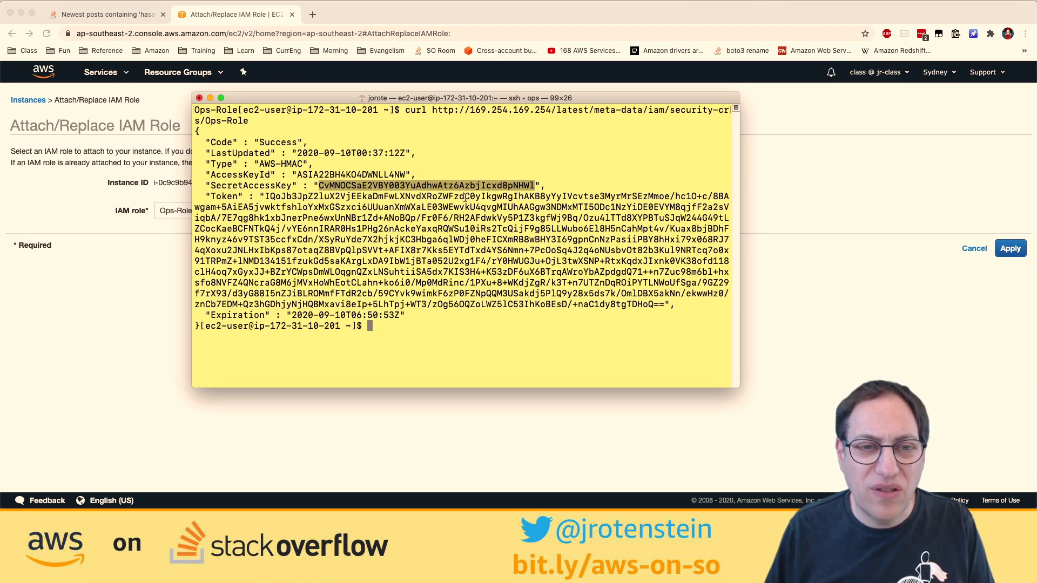
click(156, 297)
click(270, 210)
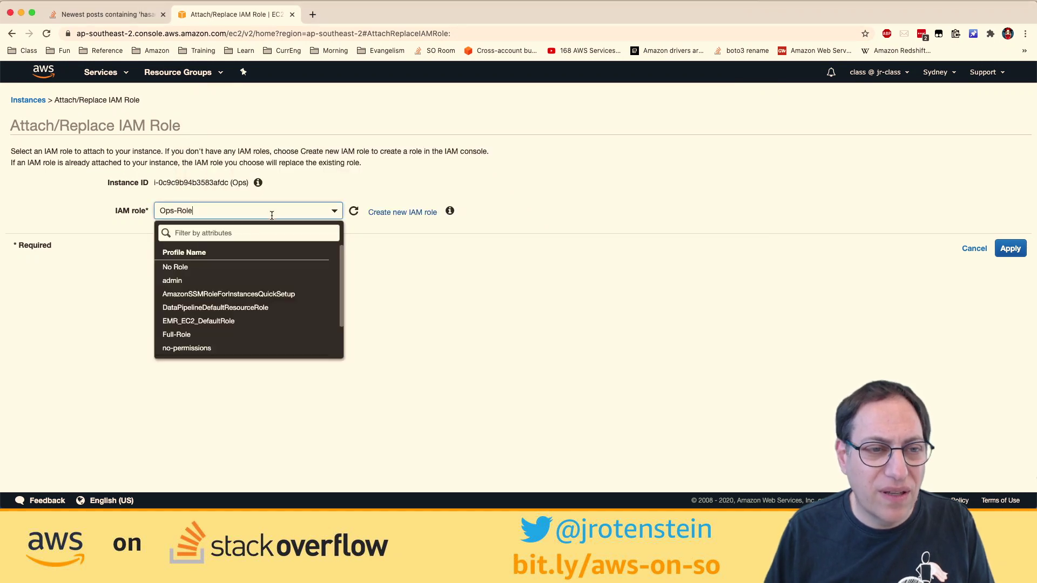
click(246, 269)
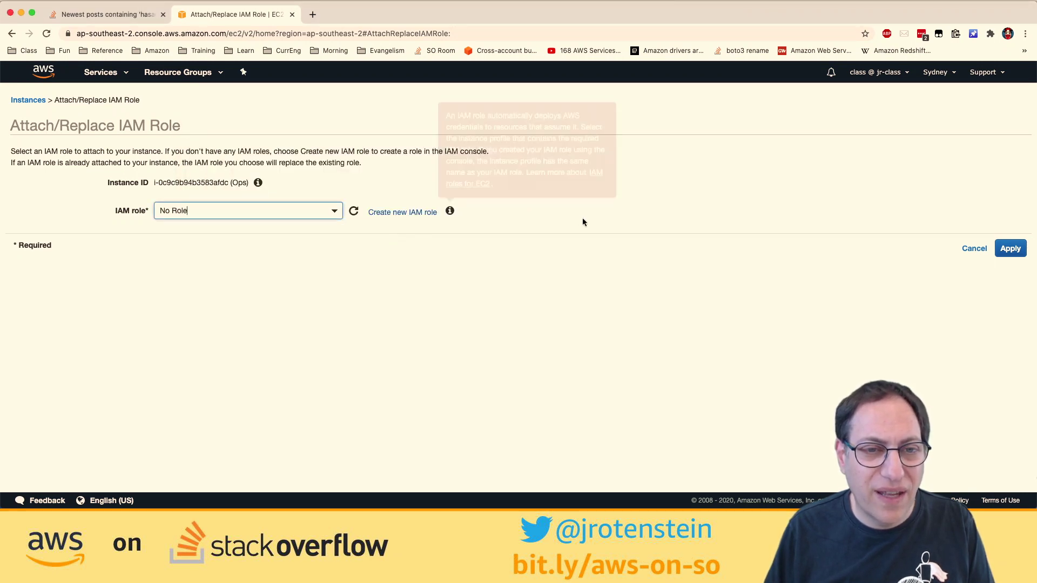
click(356, 211)
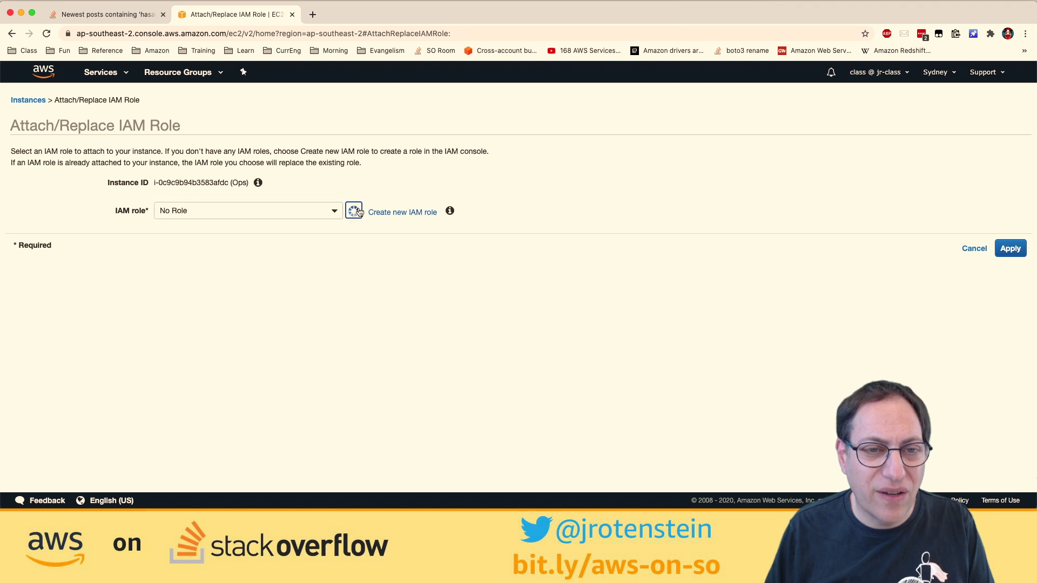
click(320, 211)
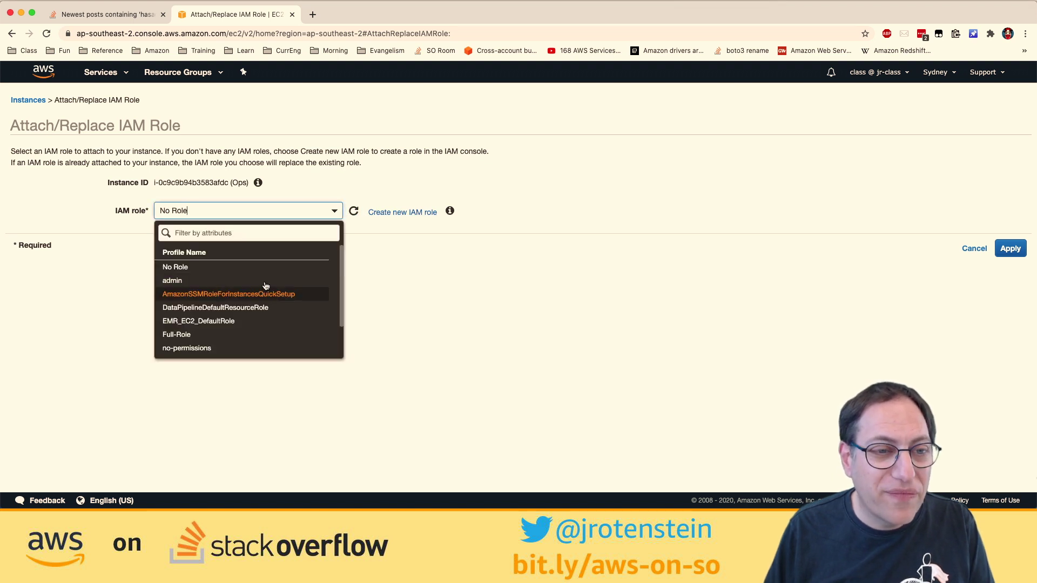
scroll(256, 305, down, 1)
scroll(256, 305, down, 2)
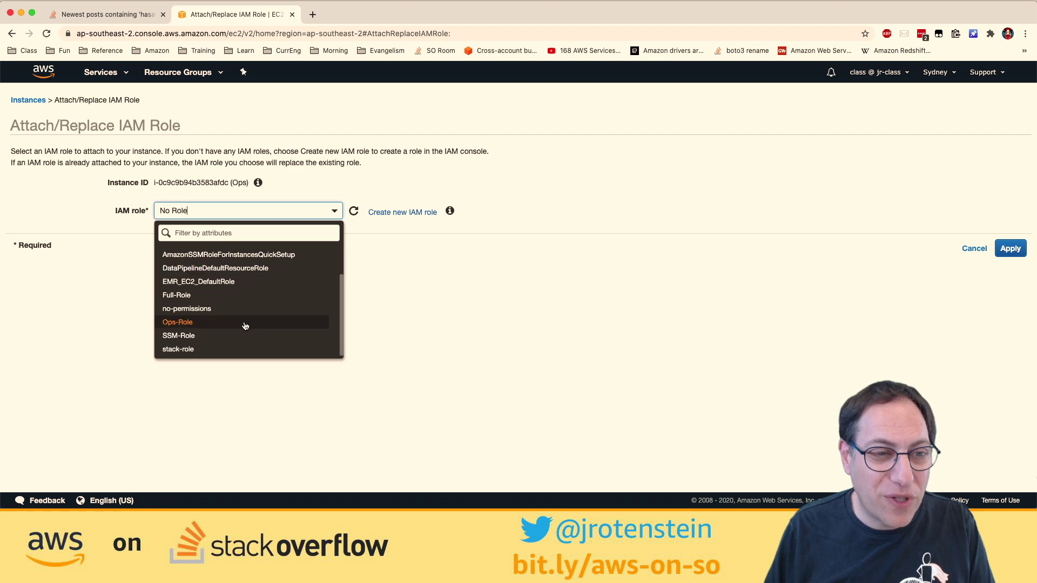
click(243, 319)
click(353, 211)
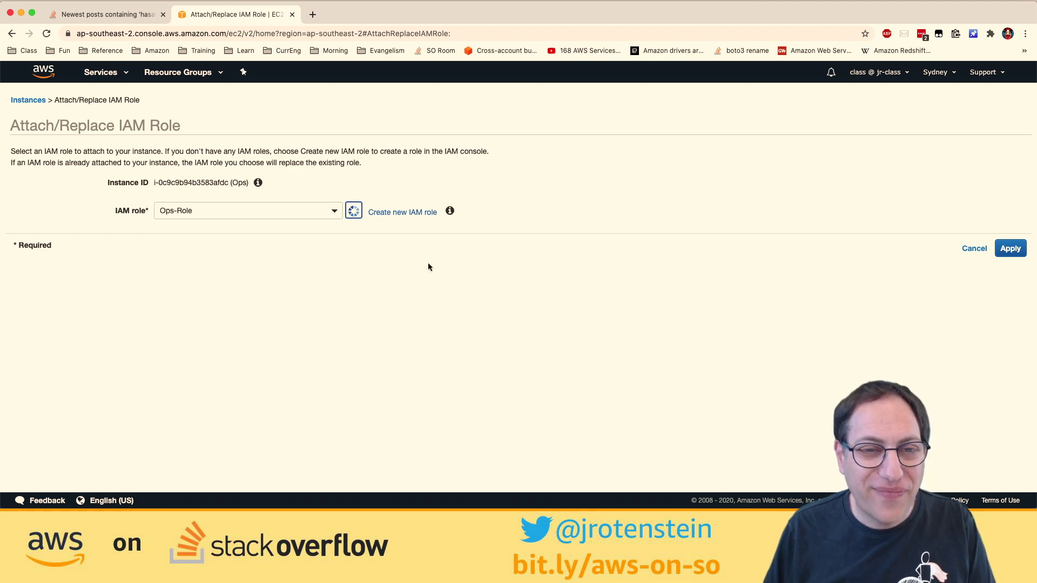
key(super+Tab)
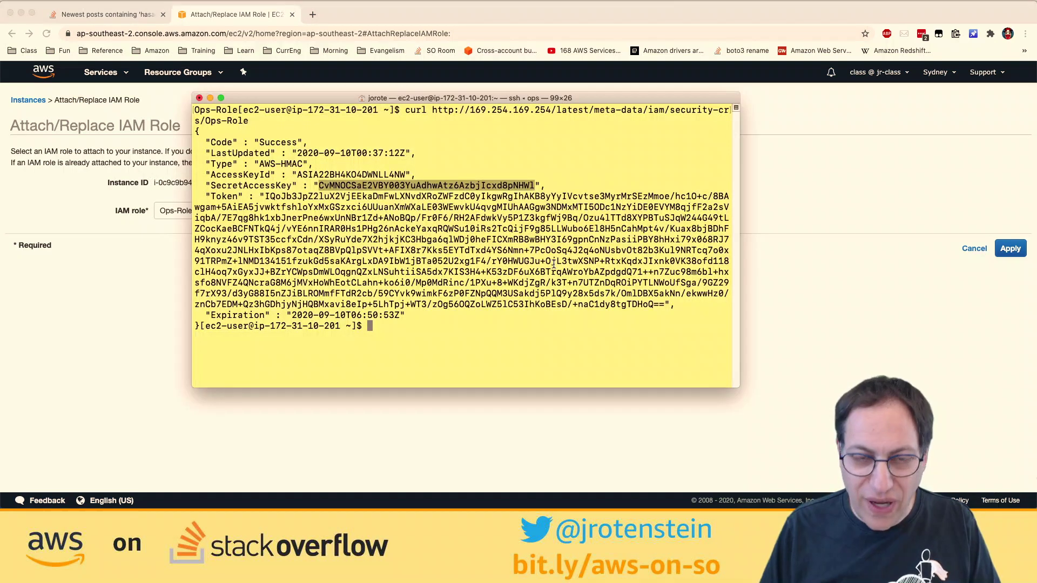
- List the account's S3 buckets from the instance with aws s3 ls, then return to the browser
key(ctrl+l)
text(aws s3 ls)
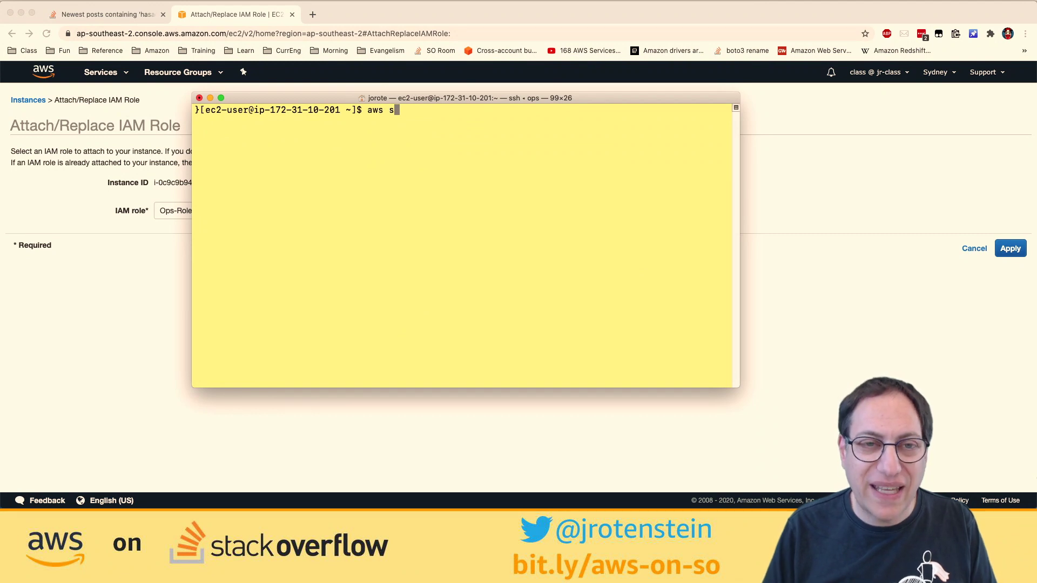
key(Return)
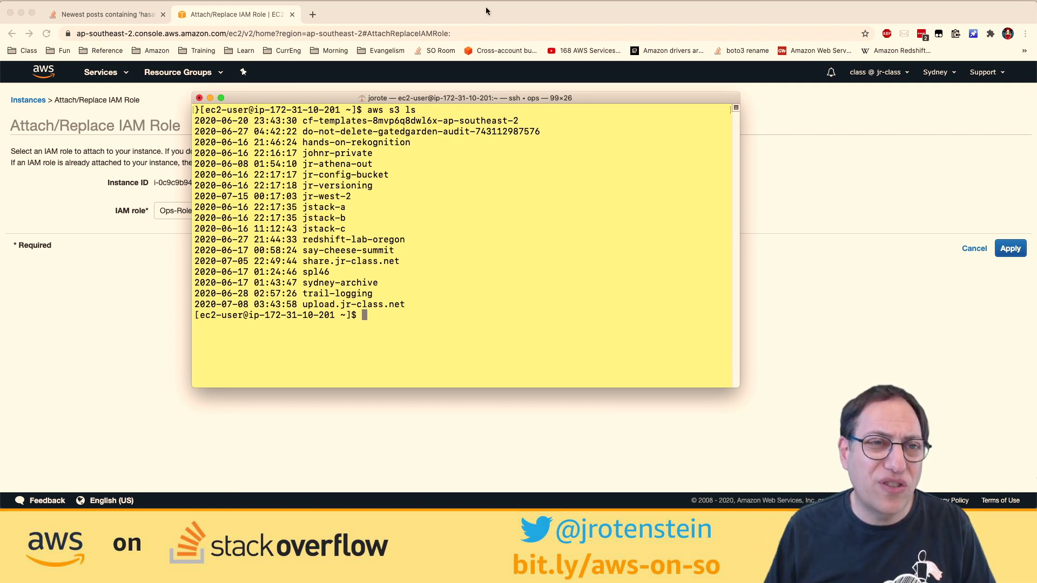
click(374, 15)
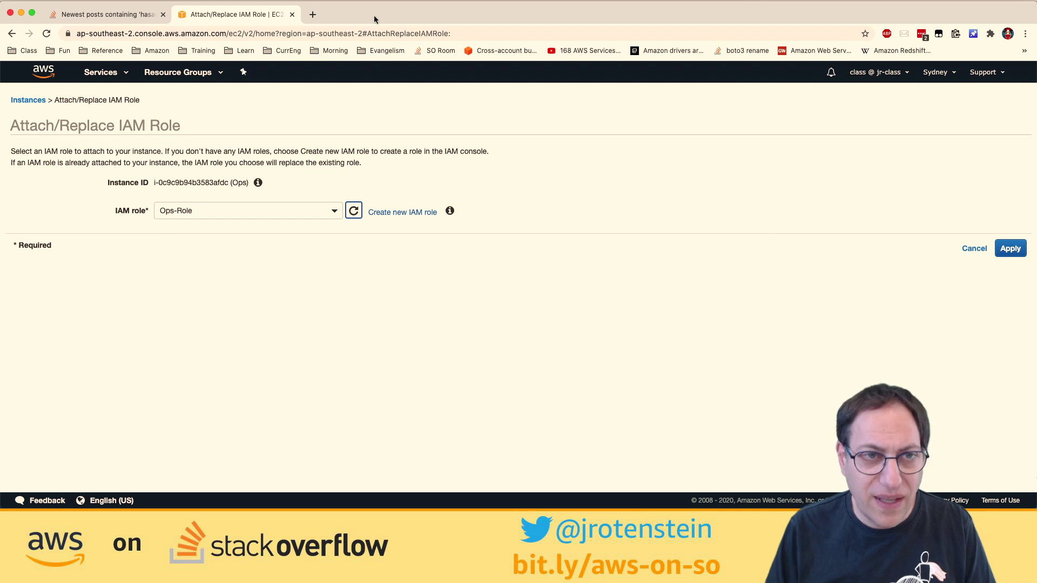
- Reopen the closed Stack Overflow and GetSessionToken tabs and go to the AssumeRole API reference
key(super+shift+t)
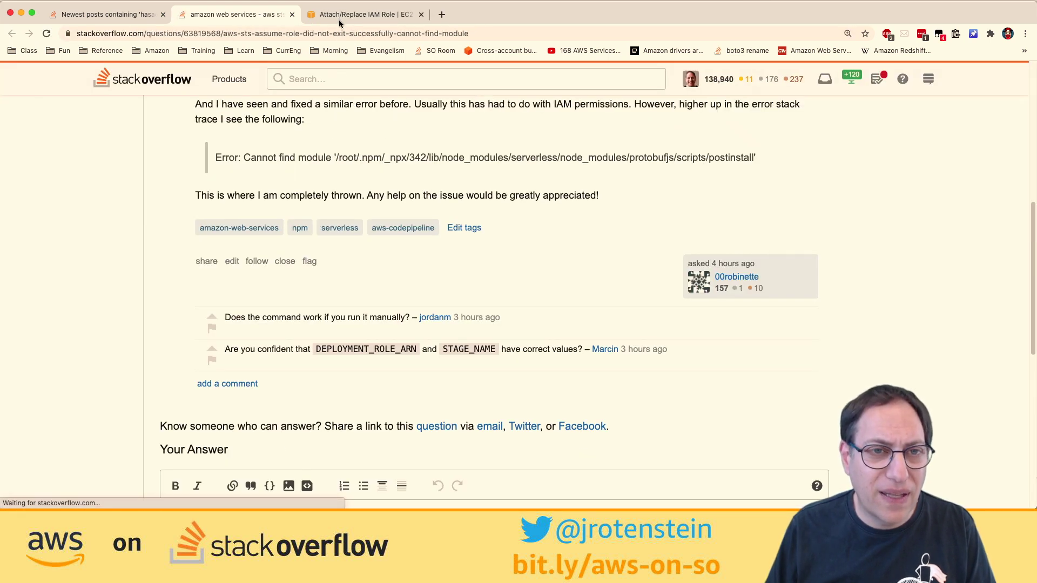
key(super+shift+t)
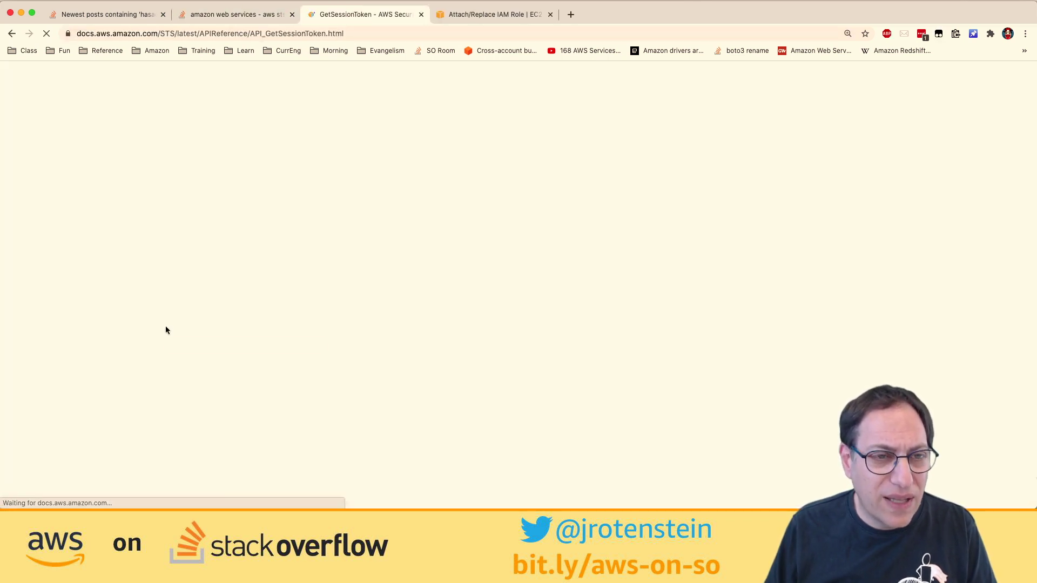
click(59, 251)
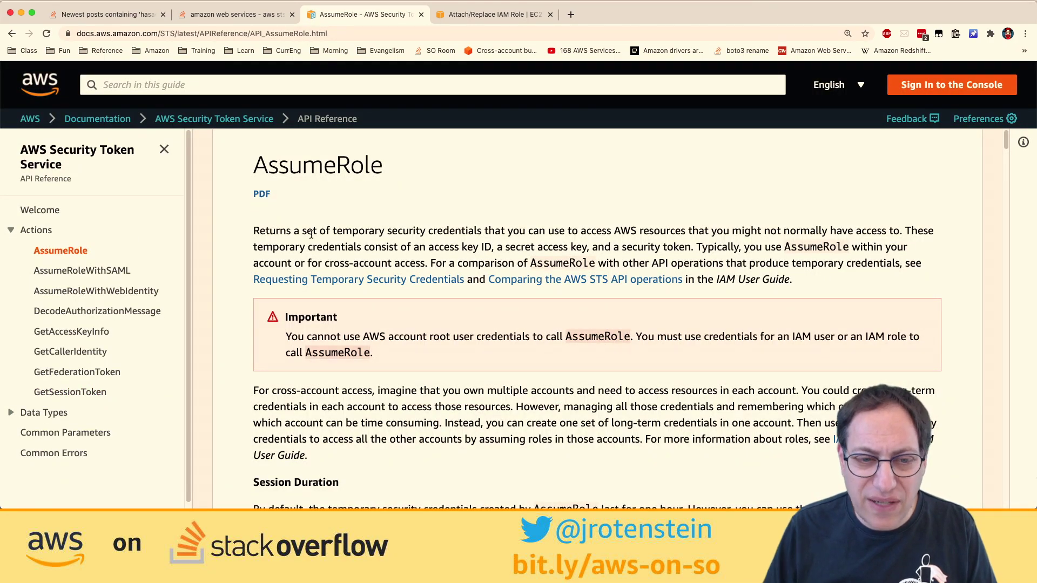
scroll(310, 233, down, 7)
scroll(312, 235, down, 3)
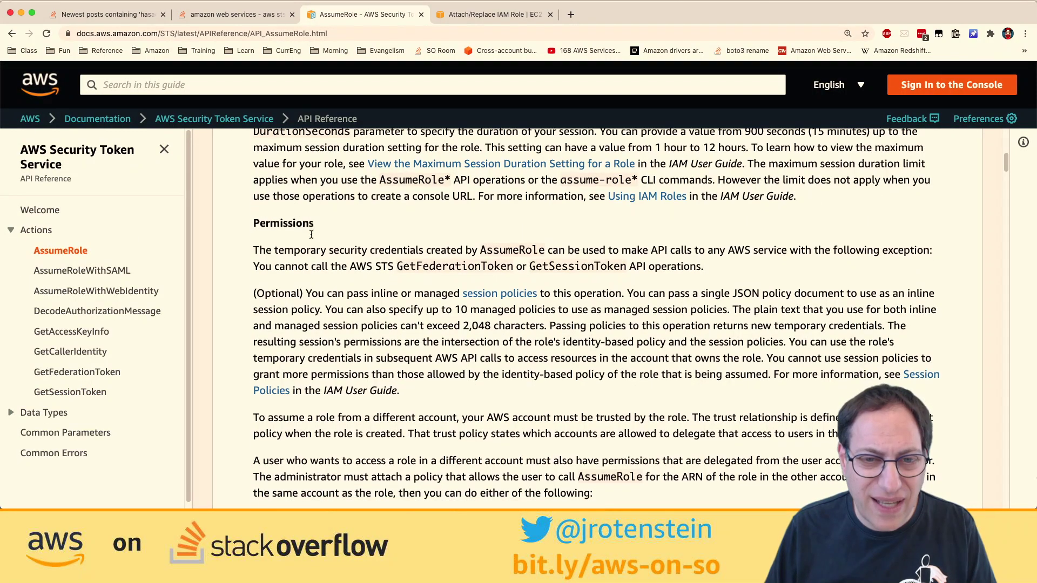
- Search the AssumeRole page for 'temporary cre' mentions, then close the page
key(cmd+f)
text(temporary cre)
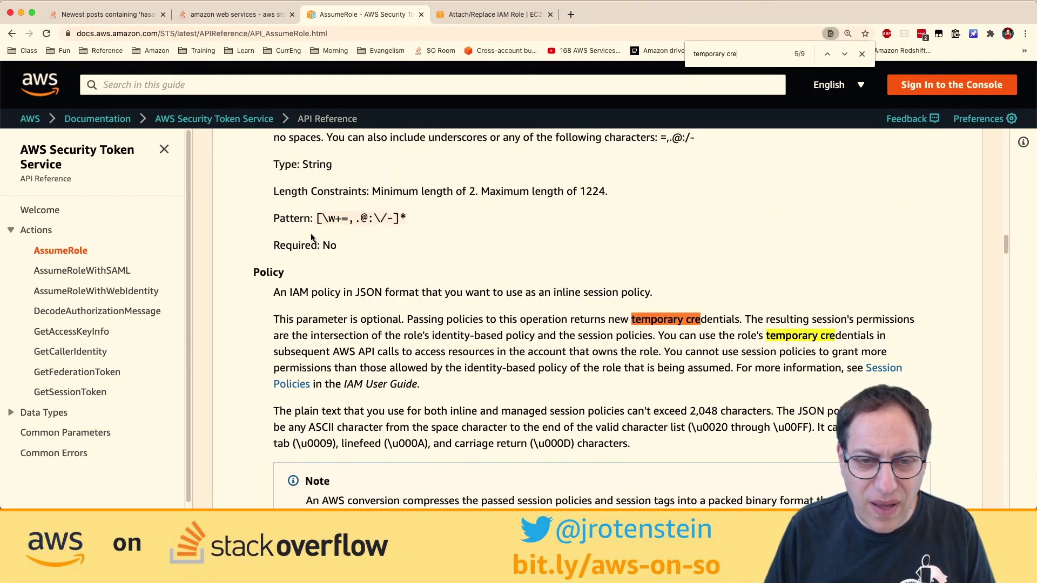
key(Return)
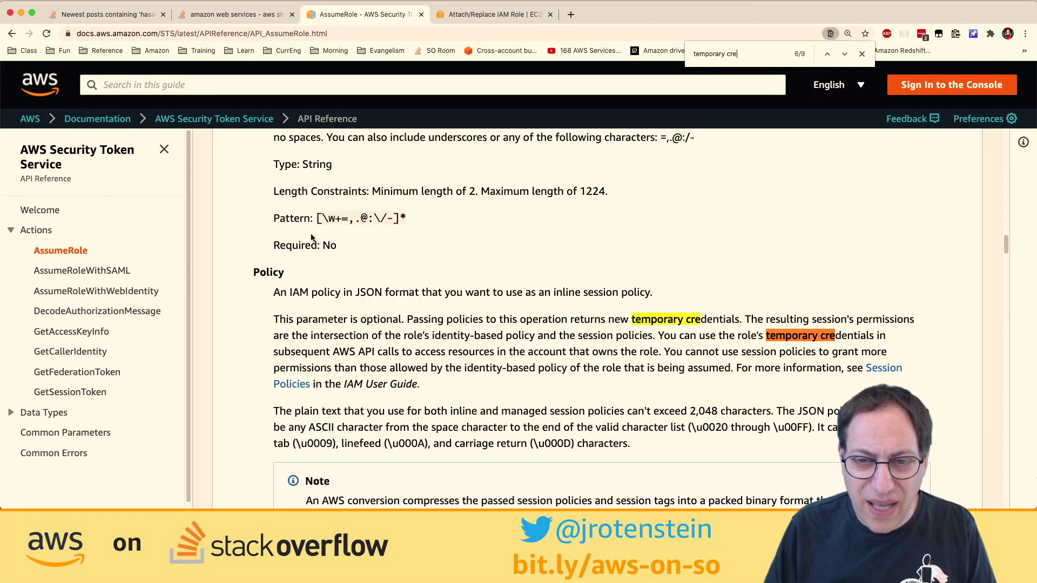
key(Return)
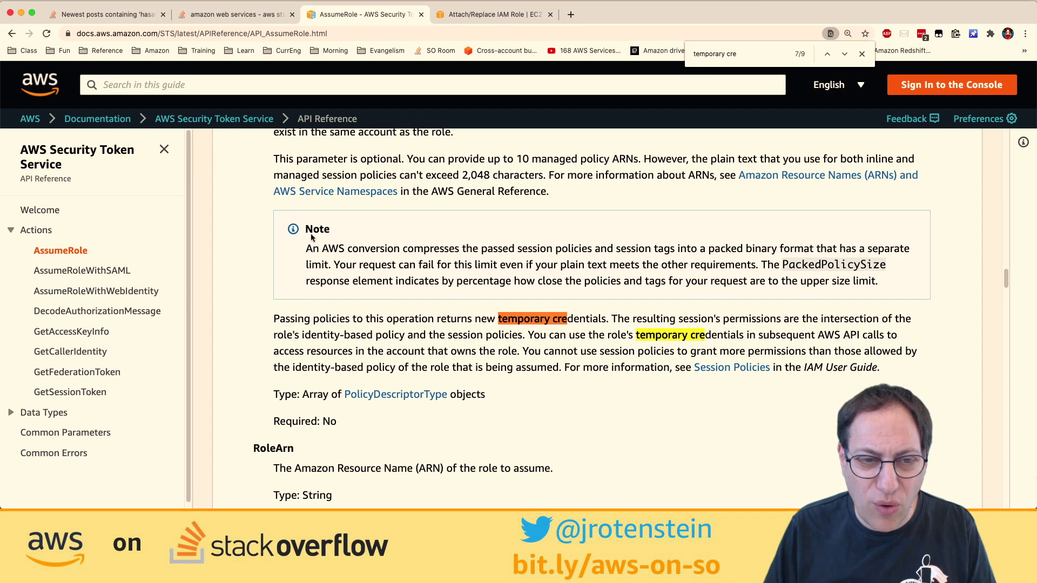
key(Return)
key(Return)
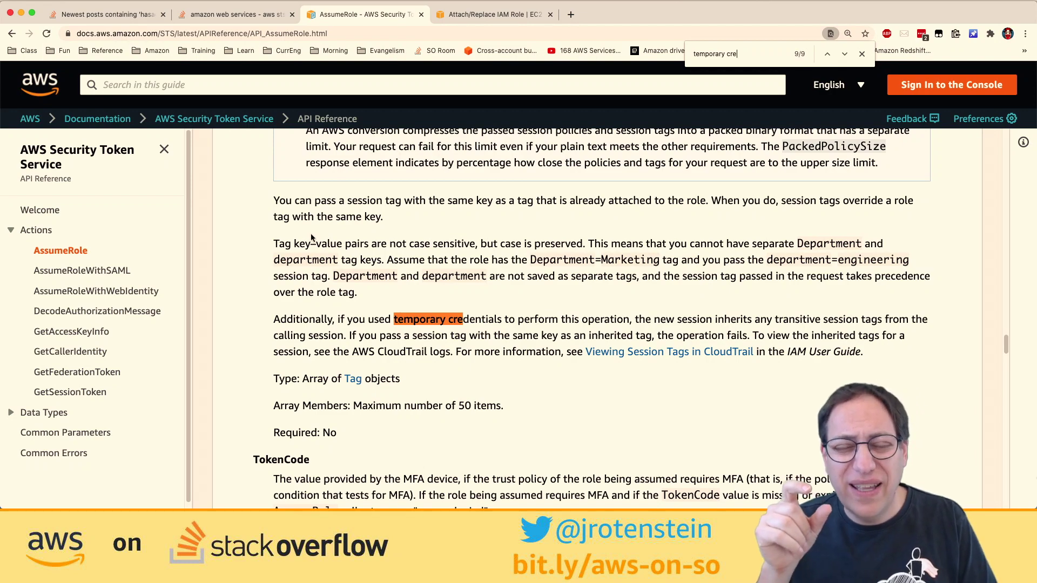
scroll(311, 238, up, 15)
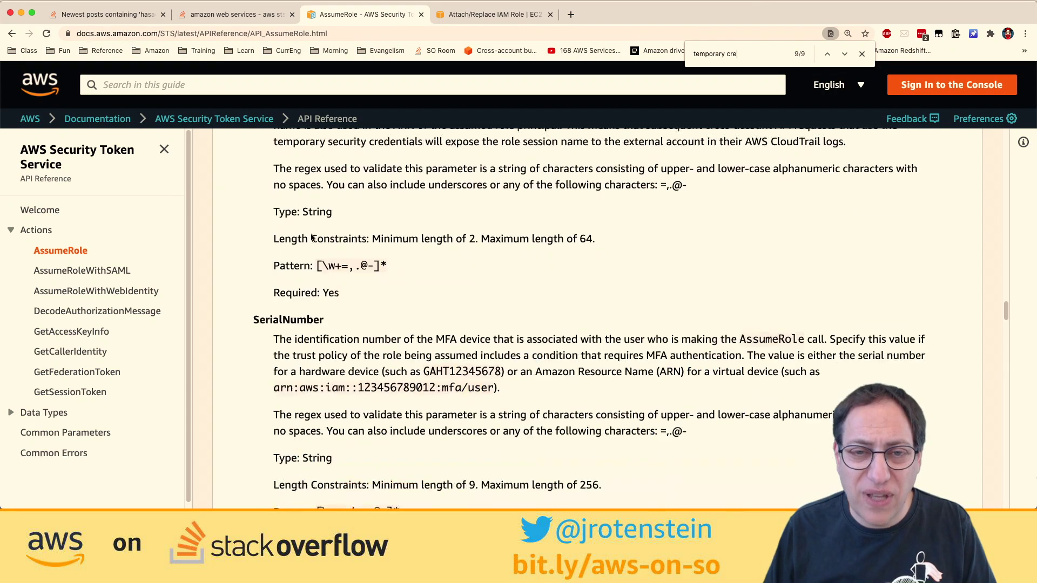
key(super+w)
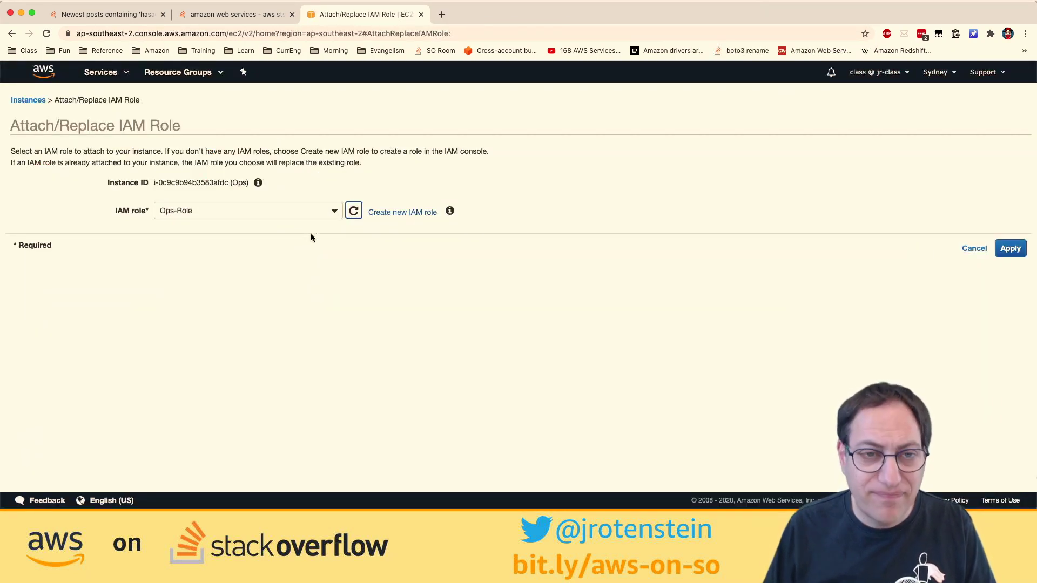
- Close the extra tab and open the closed 'Has anyone gotten past this issue when working with AWS?' question
key(super+w)
key(super+w)
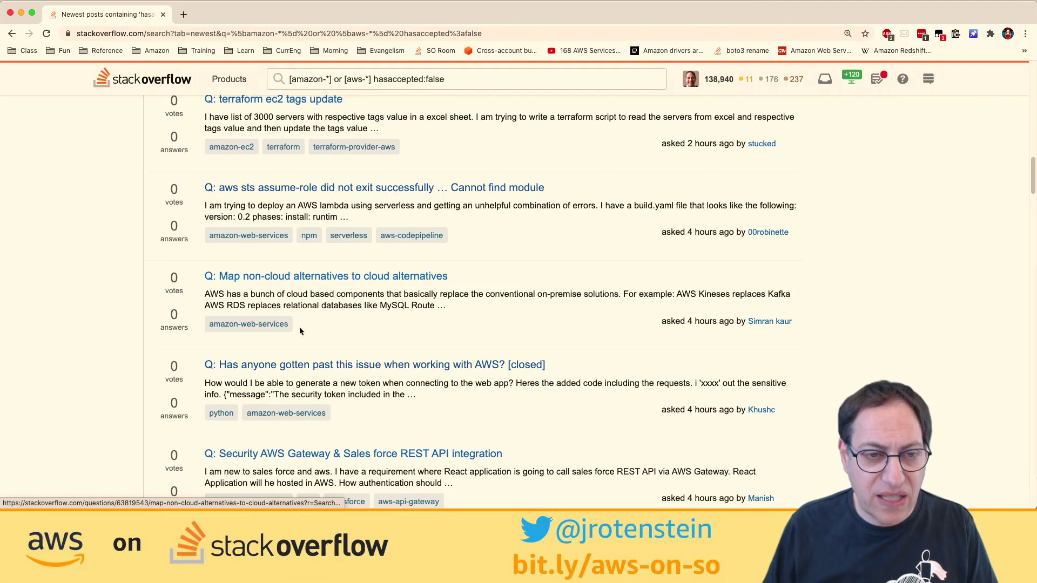
scroll(301, 330, down, 5)
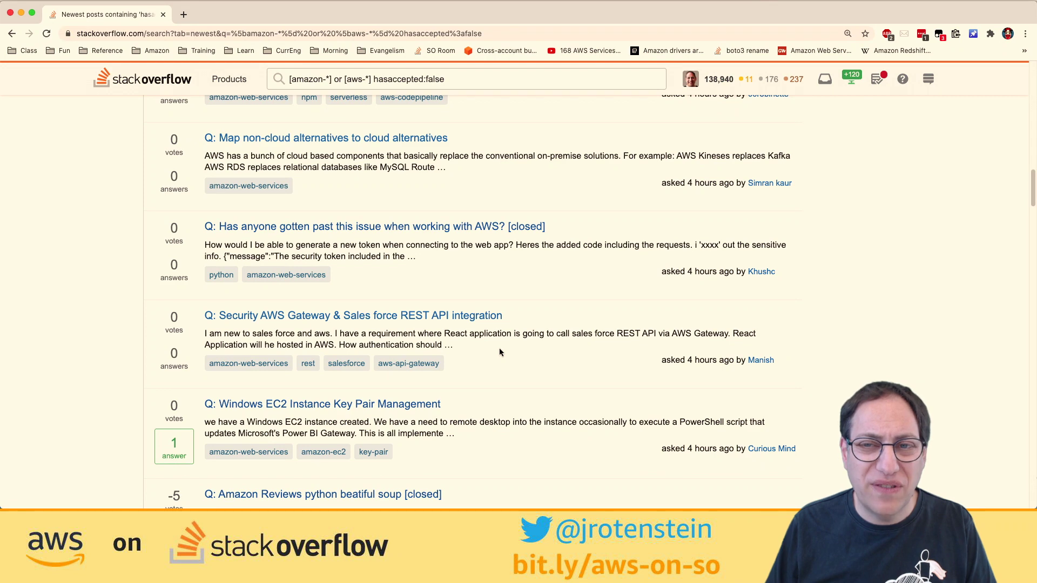
scroll(500, 352, down, 3)
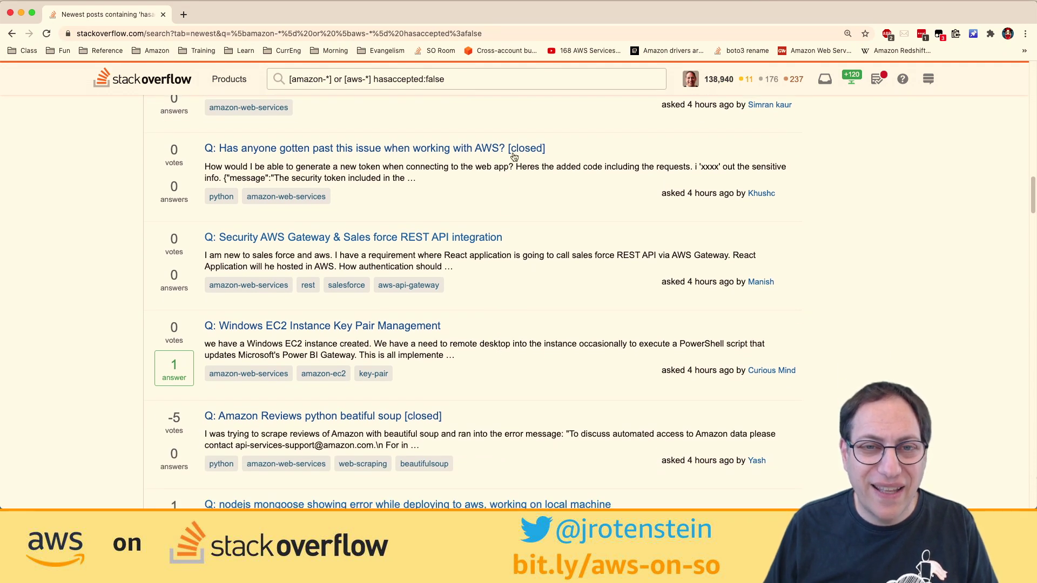
click(513, 156)
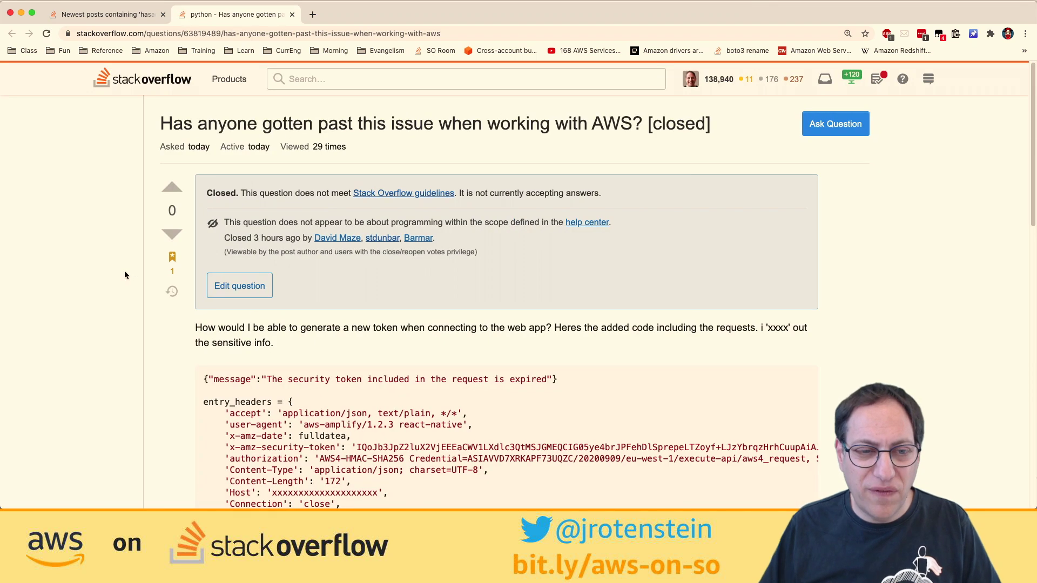
- Read through the closed question and expand its remaining hidden comments
scroll(124, 275, down, 2)
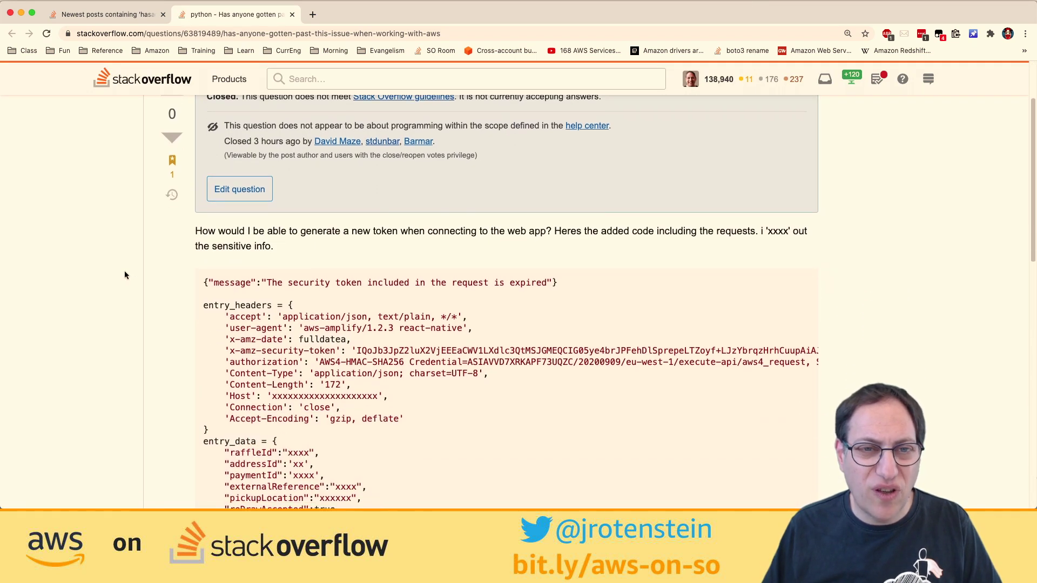
scroll(125, 275, up, 2)
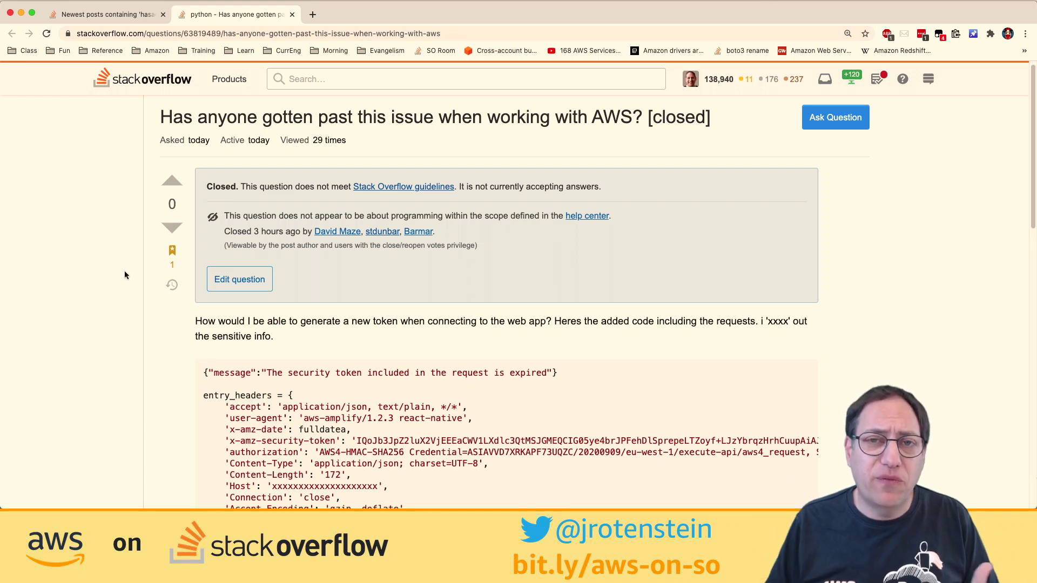
scroll(124, 276, down, 1)
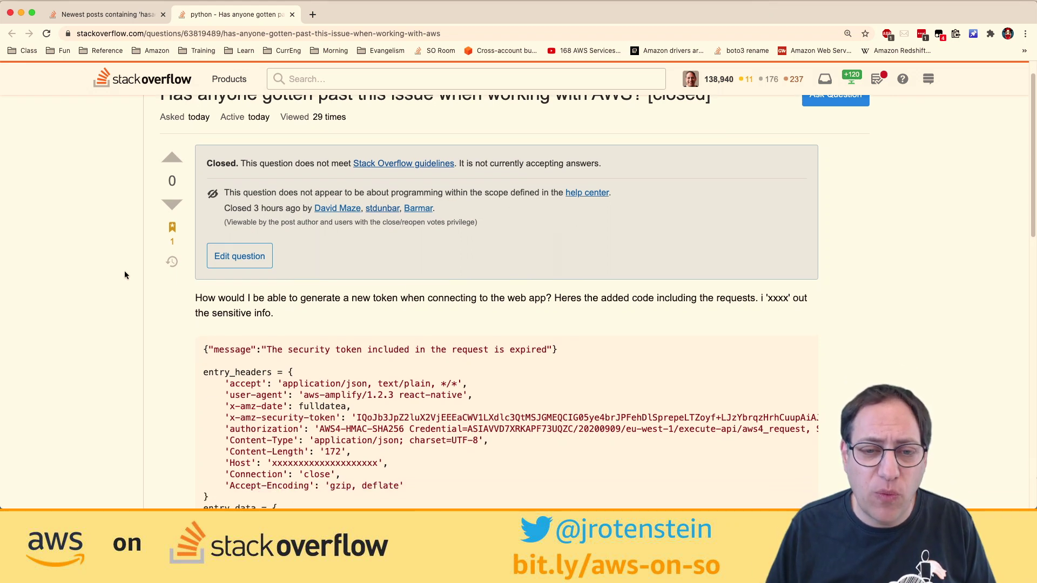
scroll(222, 254, down, 8)
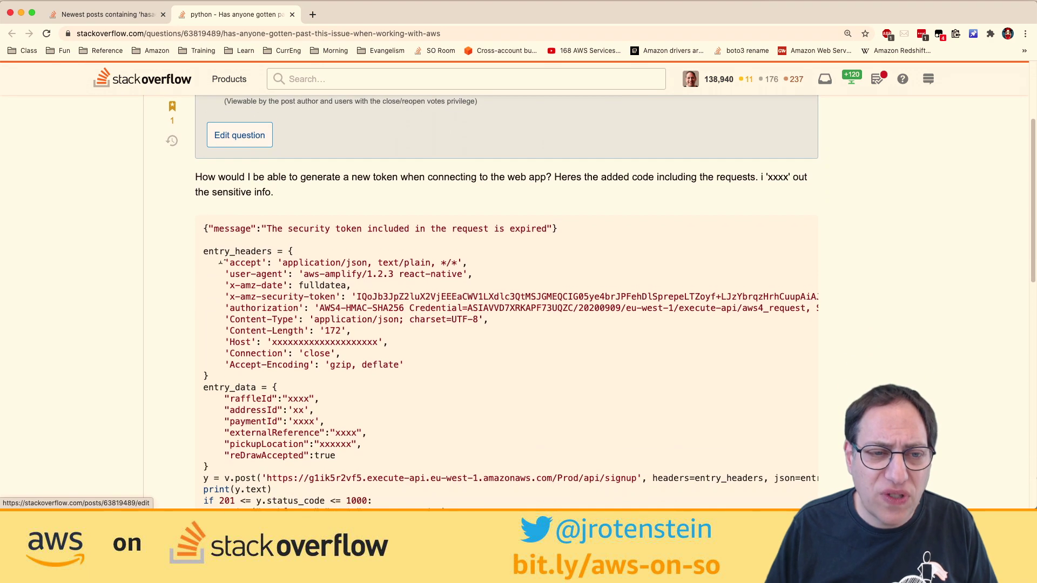
scroll(114, 375, down, 5)
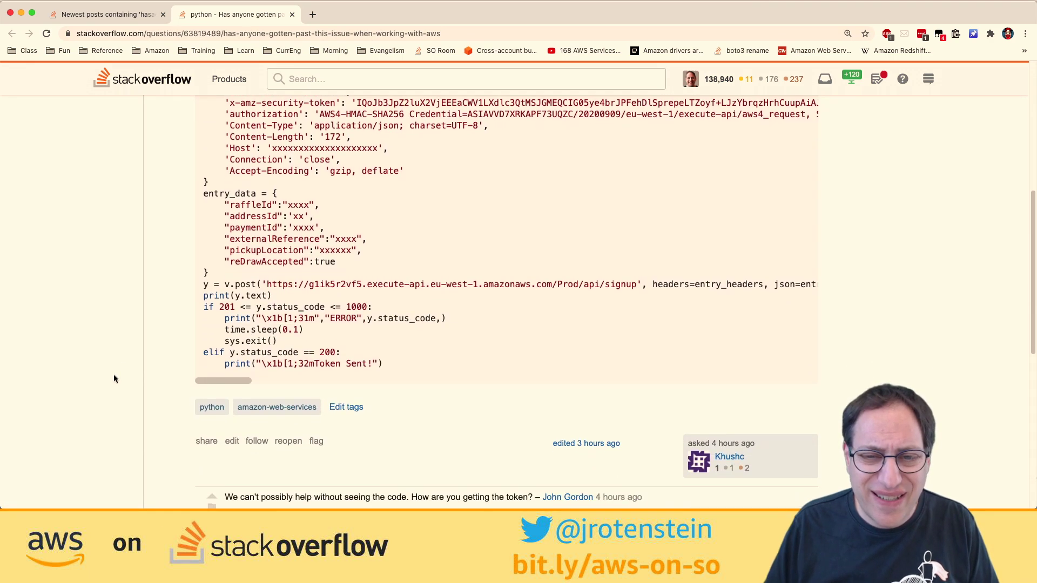
scroll(114, 379, down, 4)
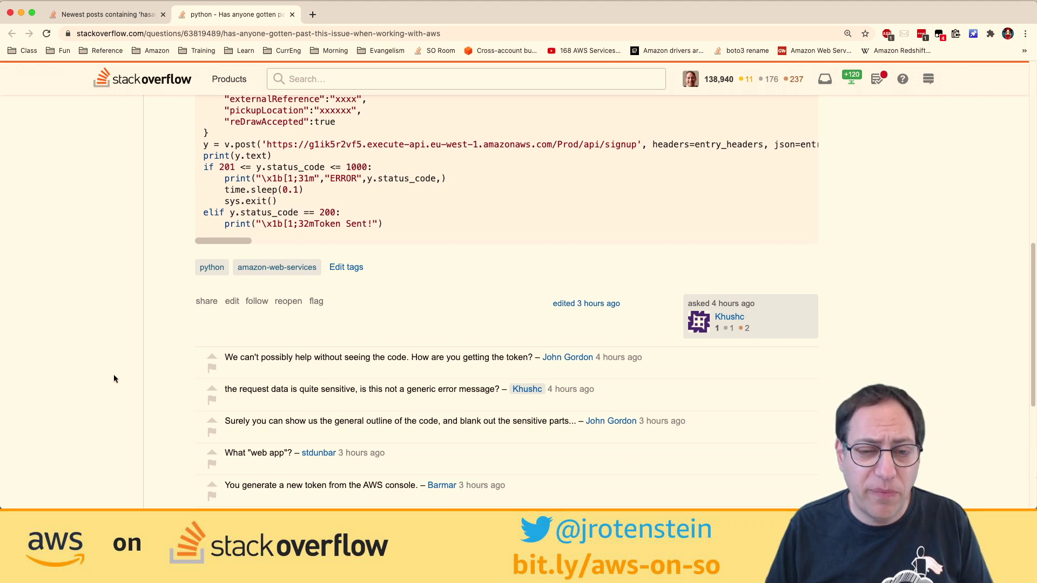
scroll(114, 379, down, 4)
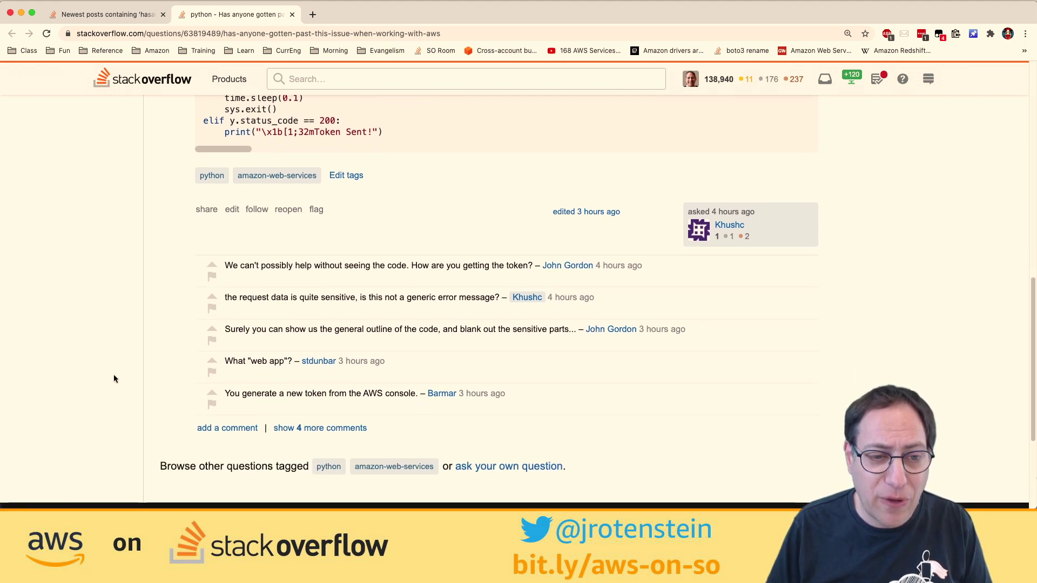
double_click(302, 429)
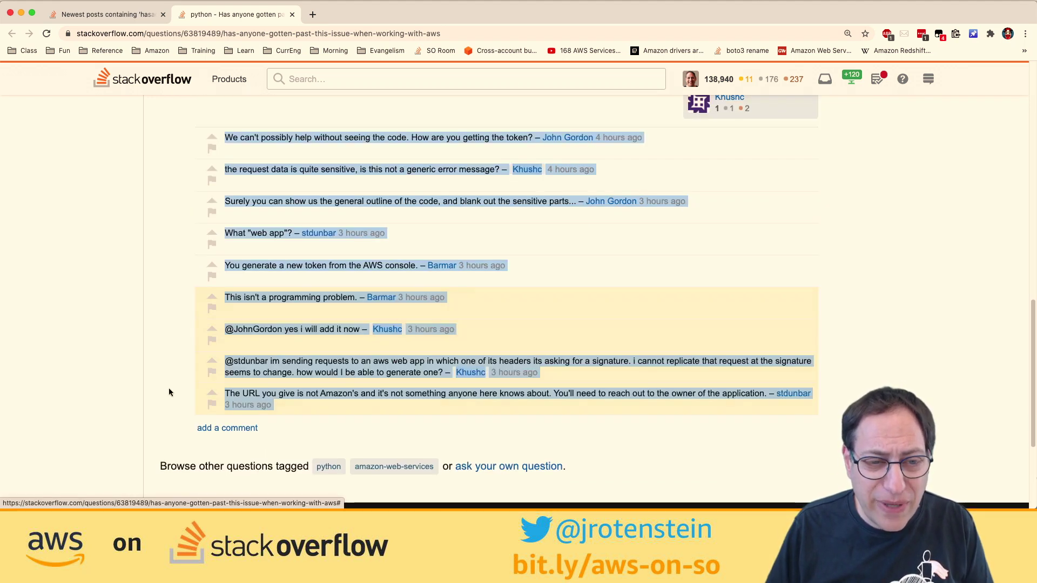
click(142, 380)
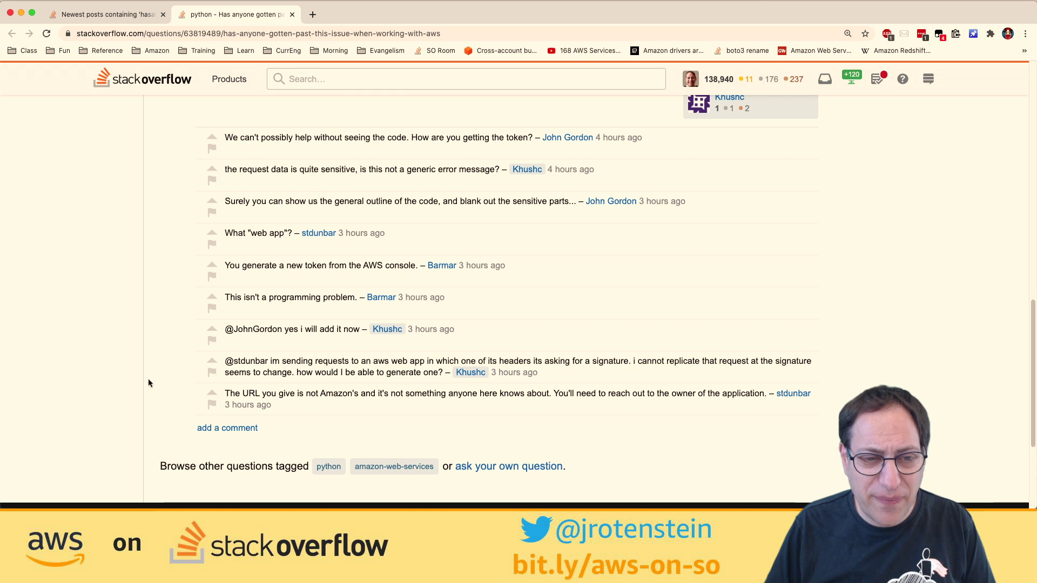
- Enlarge the text and highlight the expired security token error and the API Gateway endpoint URL
scroll(149, 383, up, 10)
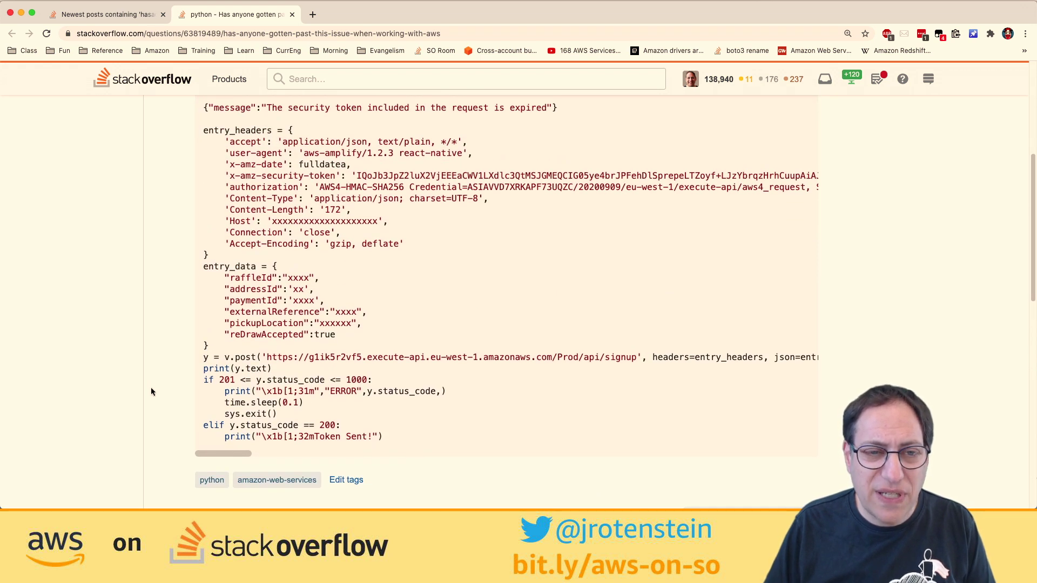
scroll(152, 391, up, 3)
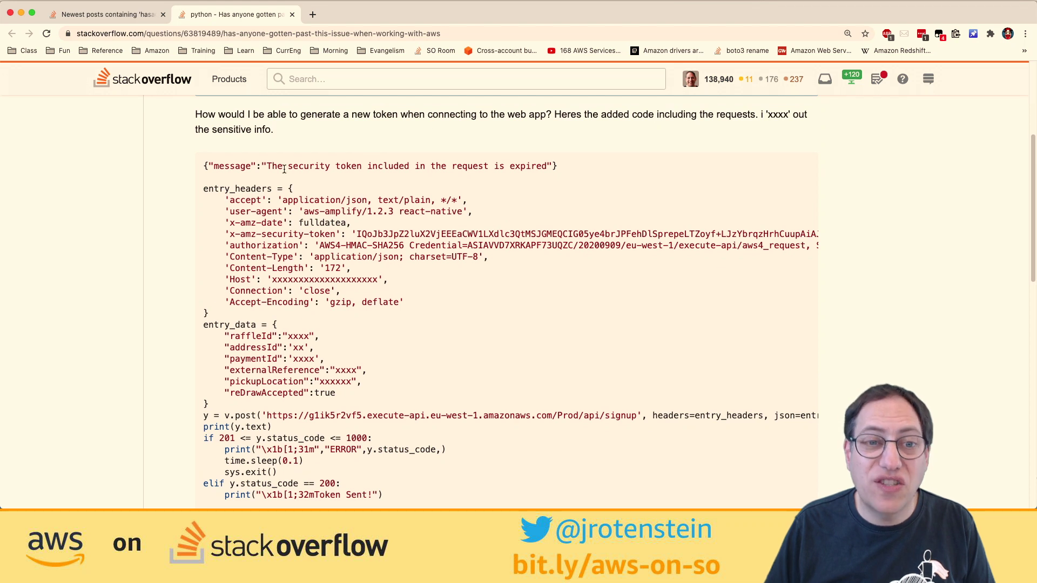
drag(284, 170, 564, 176)
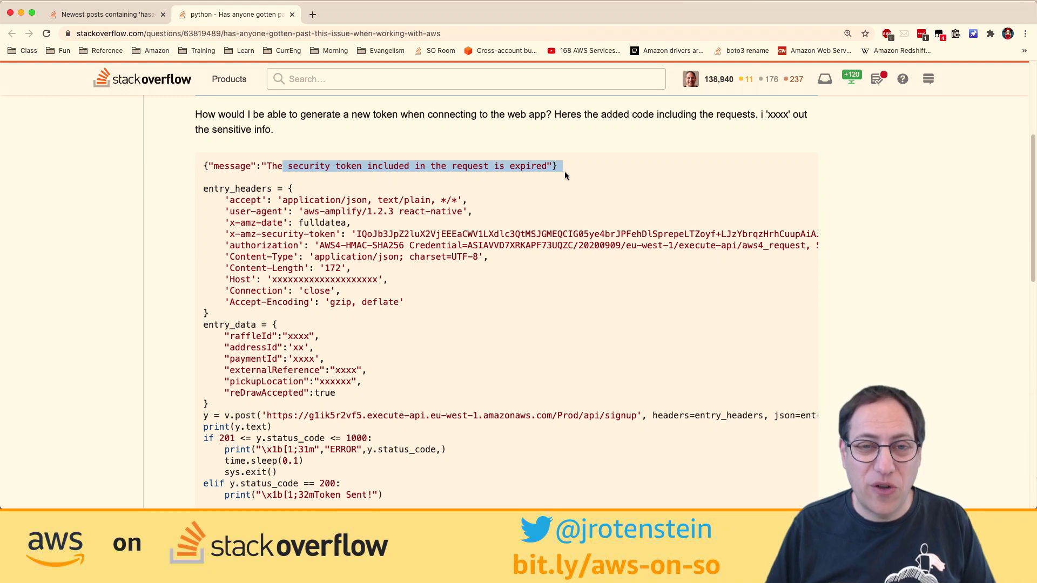
scroll(565, 175, down, 1)
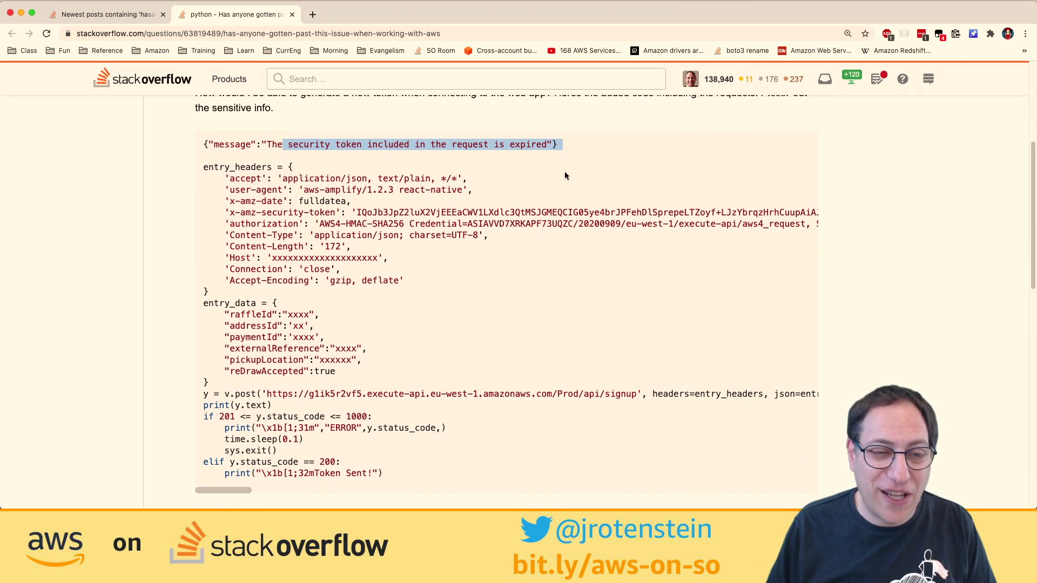
drag(309, 391, 599, 384)
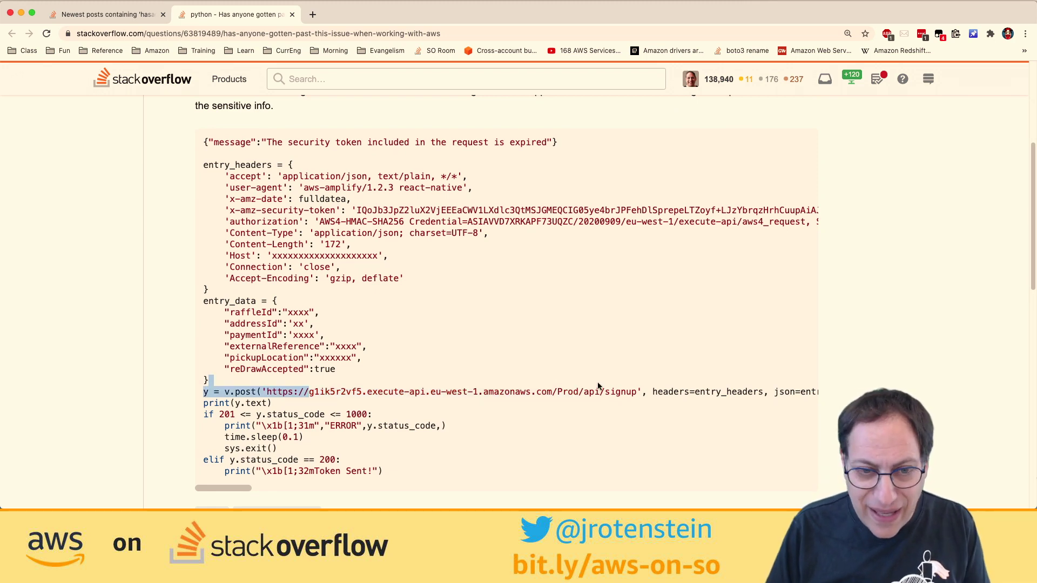
key(super+equal)
scroll(598, 381, down, 5)
click(344, 269)
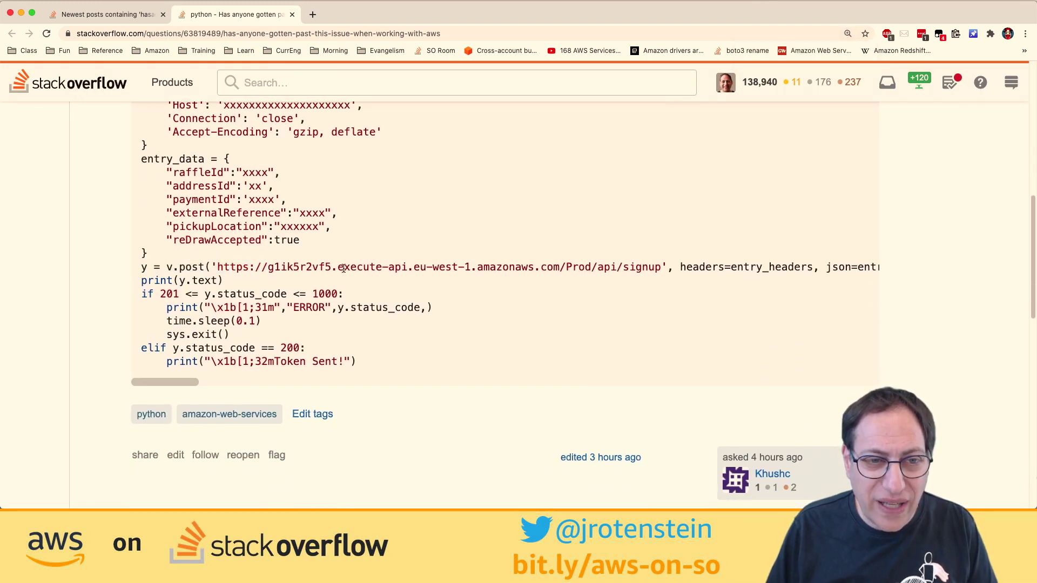
drag(298, 268, 371, 268)
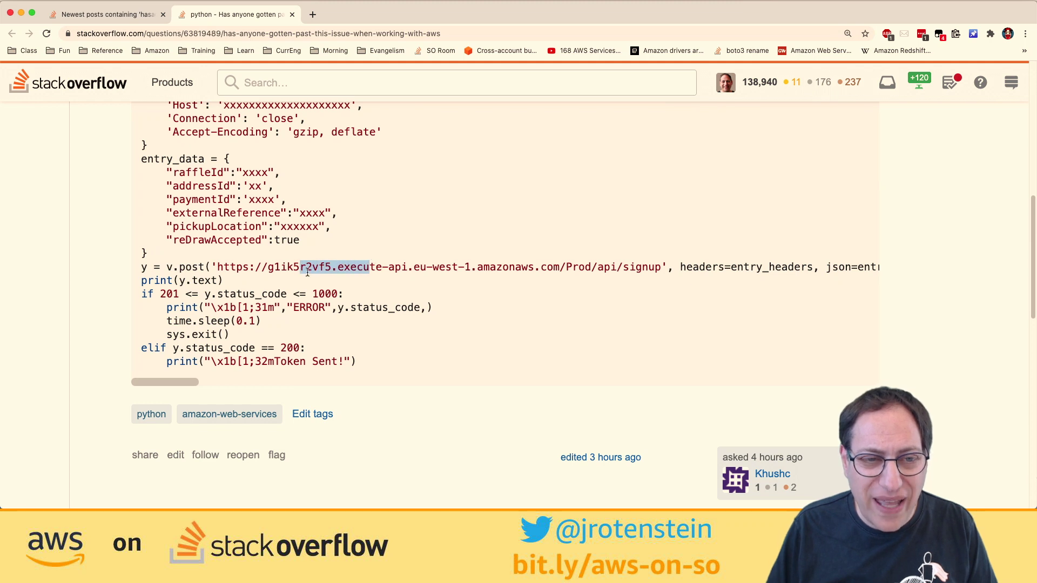
drag(308, 272, 643, 268)
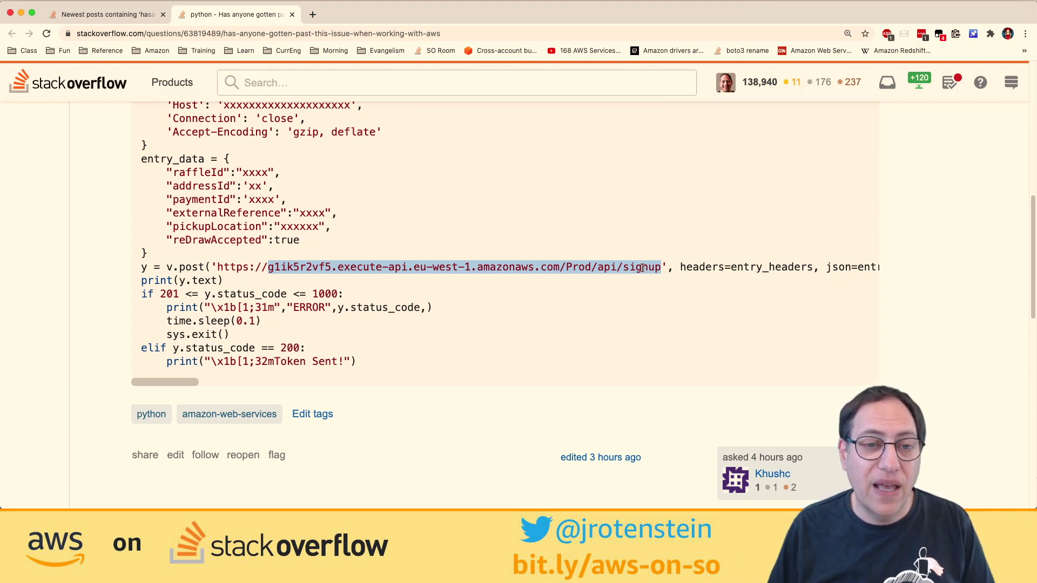
scroll(642, 269, up, 5)
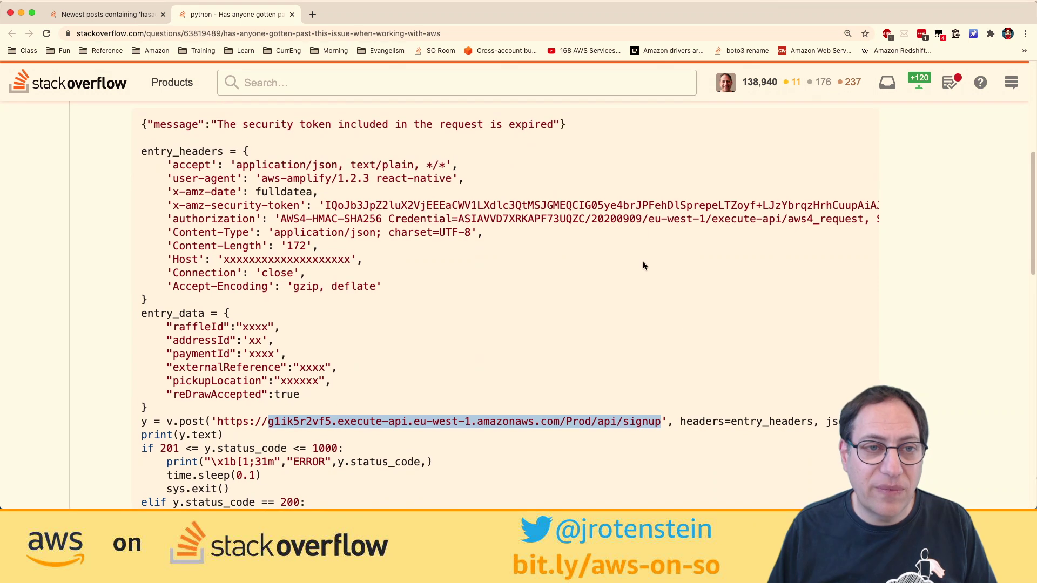
scroll(643, 266, up, 1)
drag(280, 154, 315, 158)
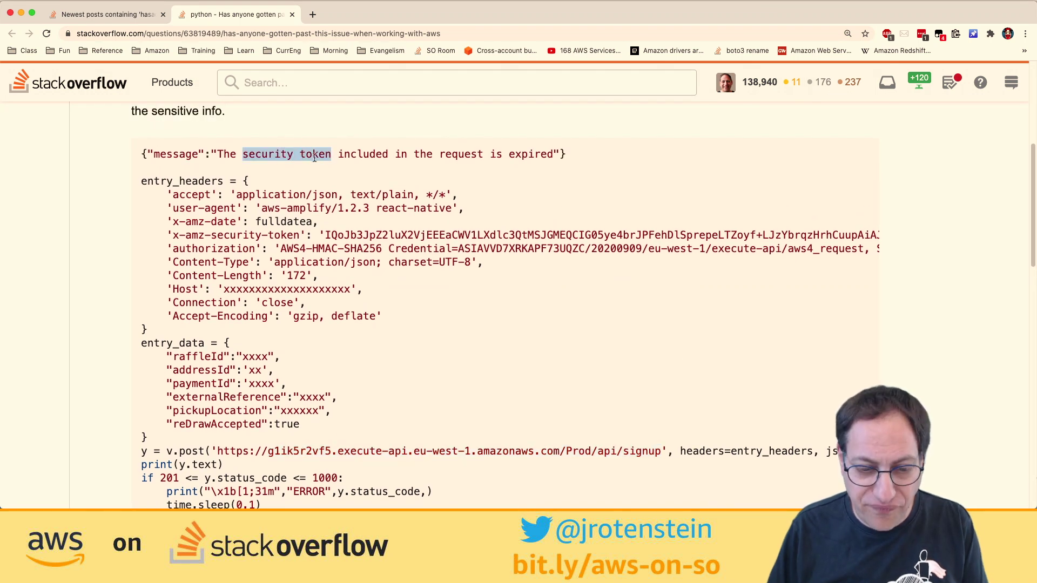
- Log out of the SSH session, clear the terminal, and start an 'aws' console search in a new tab
key(super+Tab)
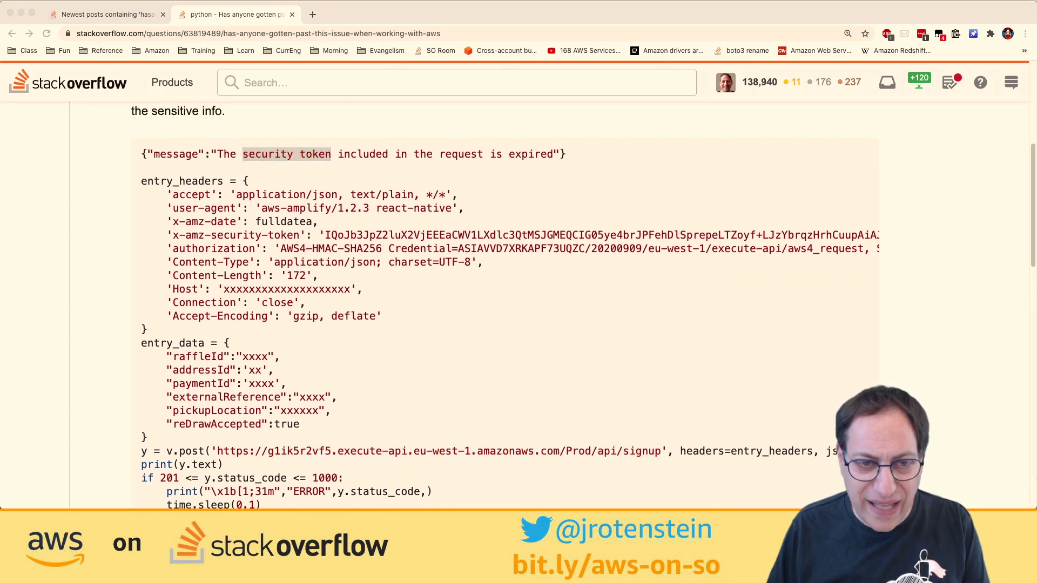
key(super+Tab)
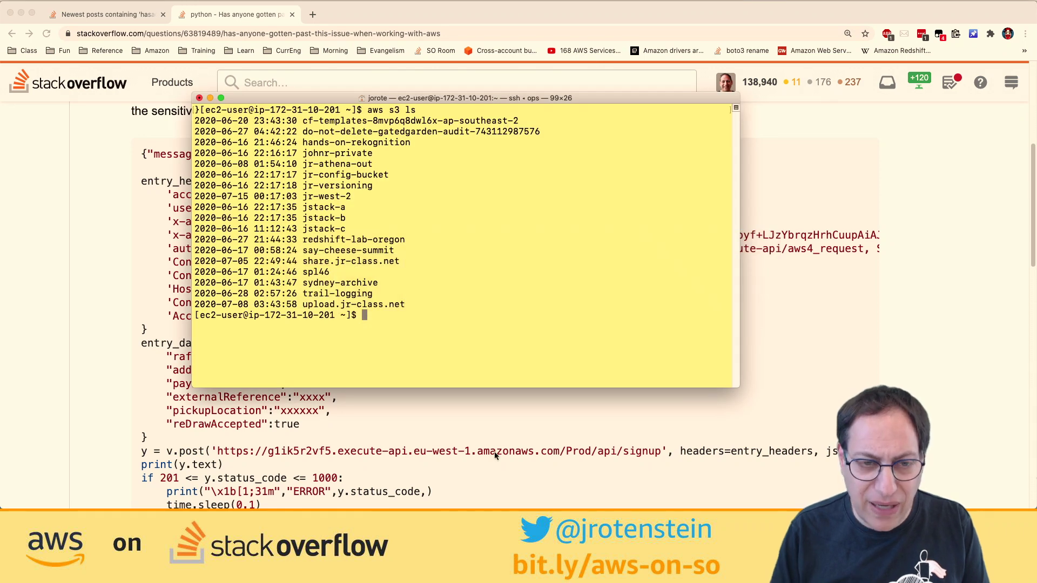
key(ctrl+d)
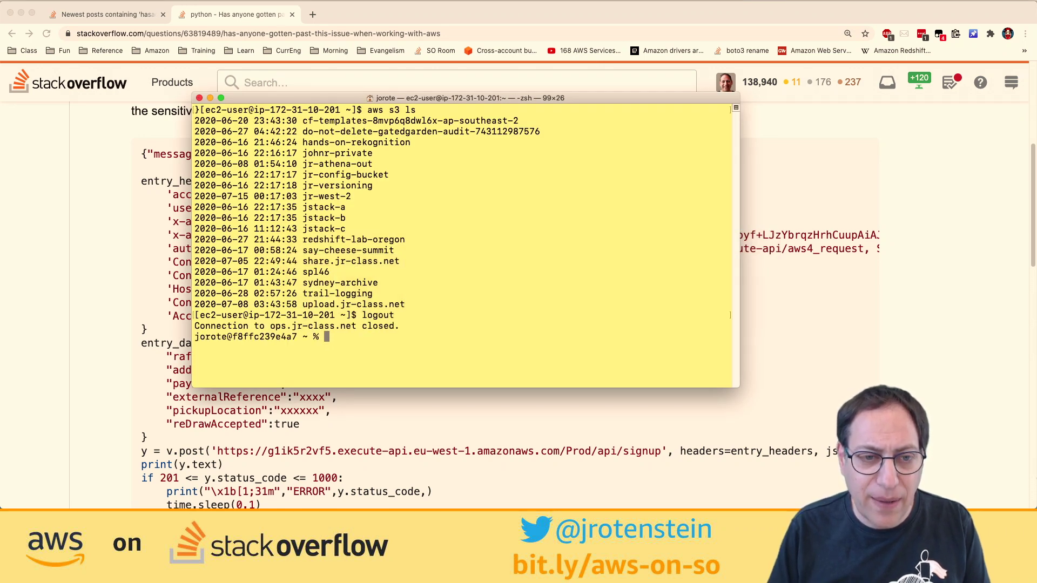
key(ctrl+l)
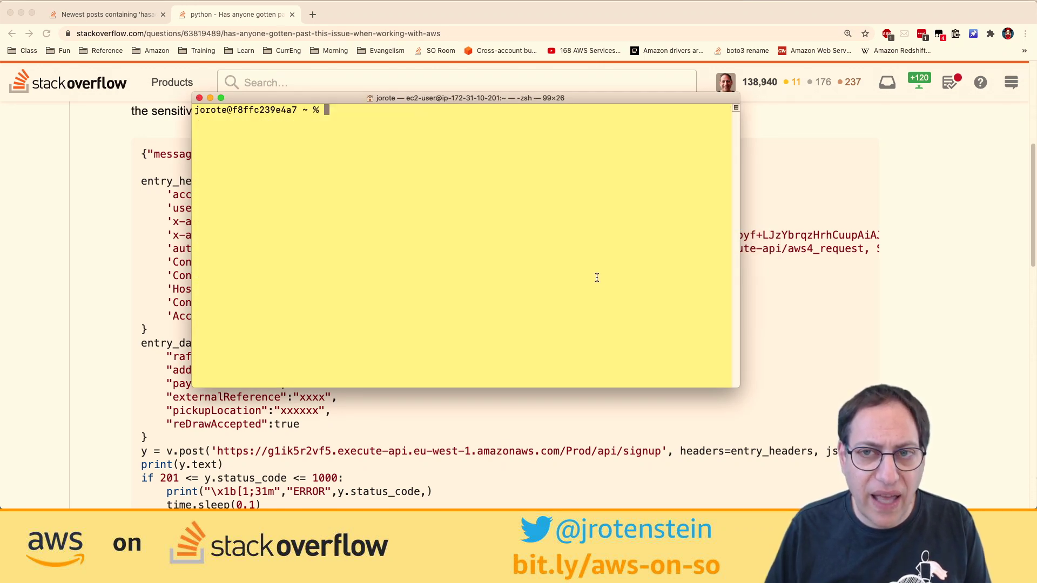
key(super+Tab)
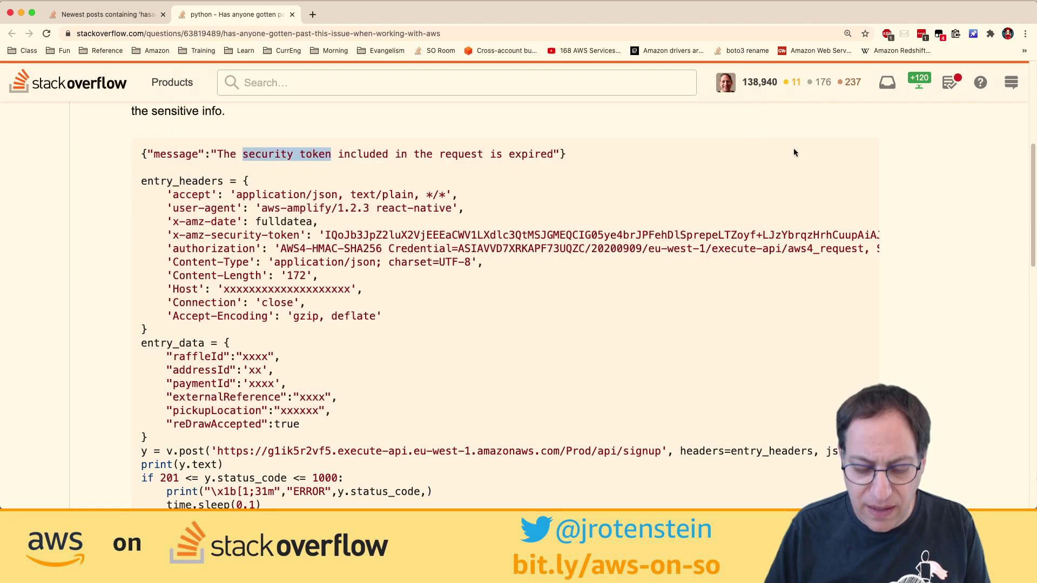
key(super+t)
text(aws)
key(Tab)
- In the IAM console, start a new role trusting another AWS account using the suggested account ID
text(iam)
key(Return)
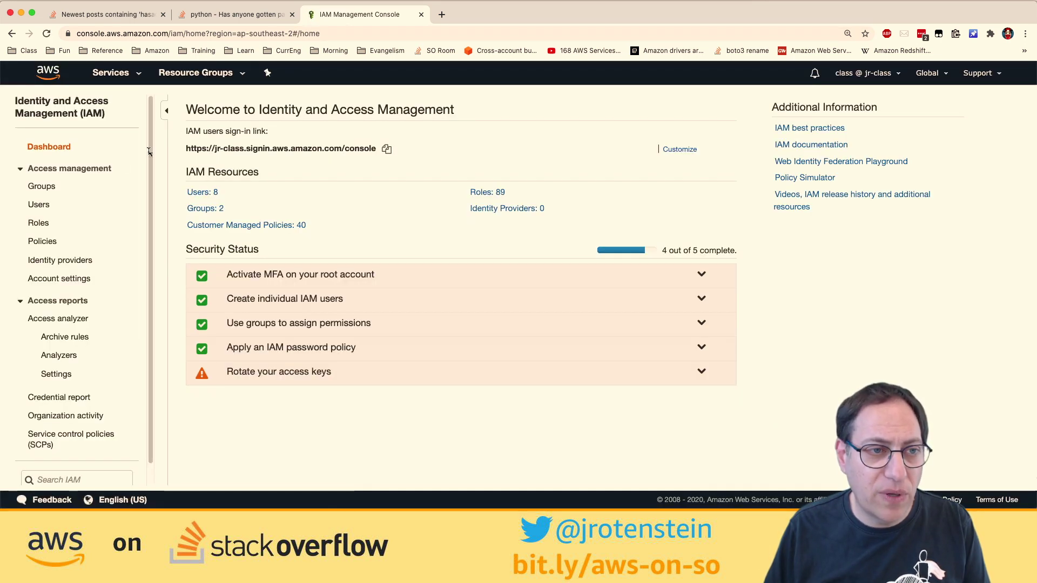
click(39, 222)
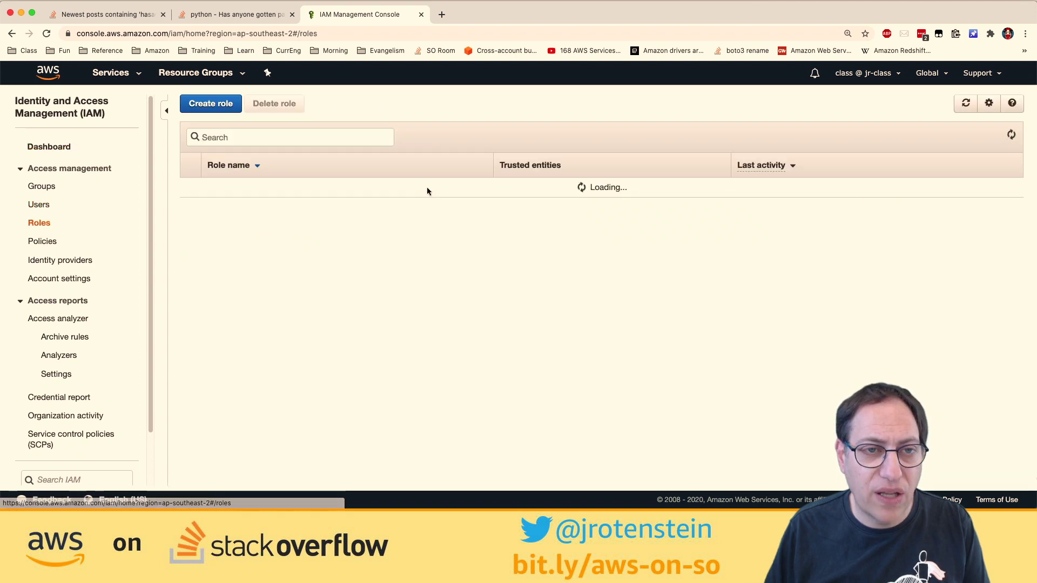
click(221, 104)
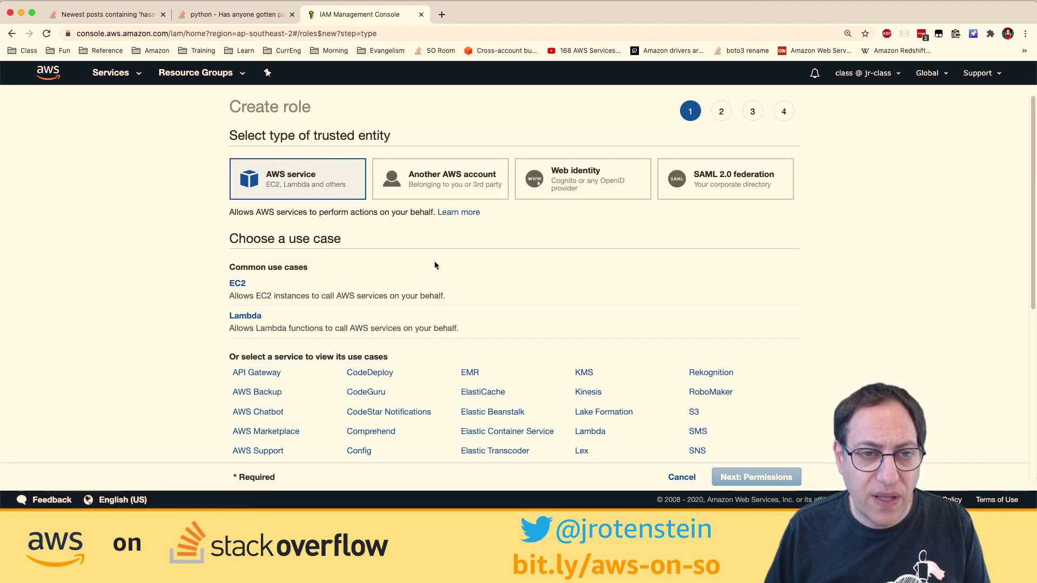
click(443, 178)
click(495, 262)
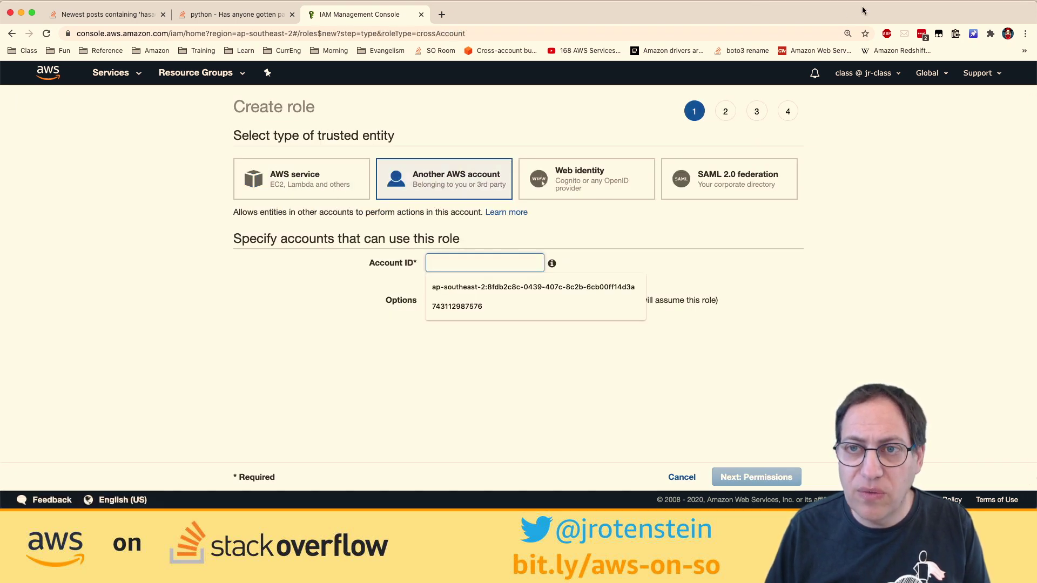
click(457, 306)
click(752, 478)
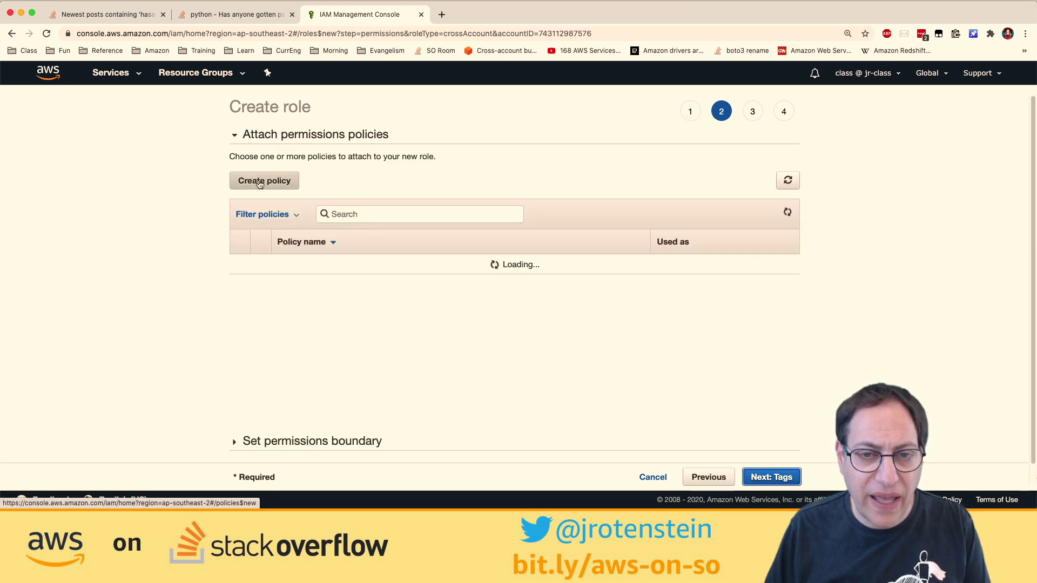
- Skip policies and tags, name the role stack-token, and create it
click(774, 478)
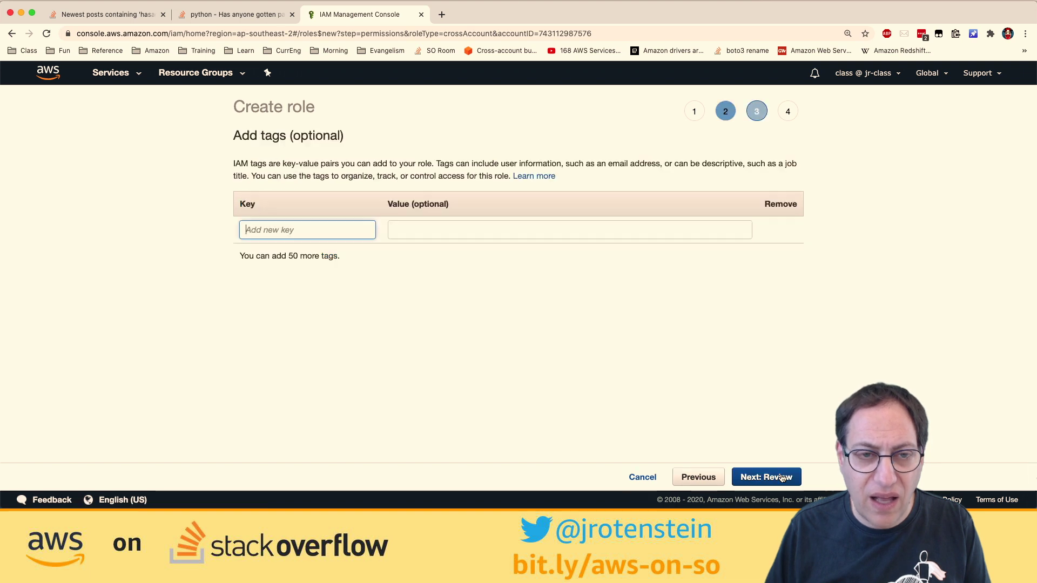
click(782, 477)
click(535, 181)
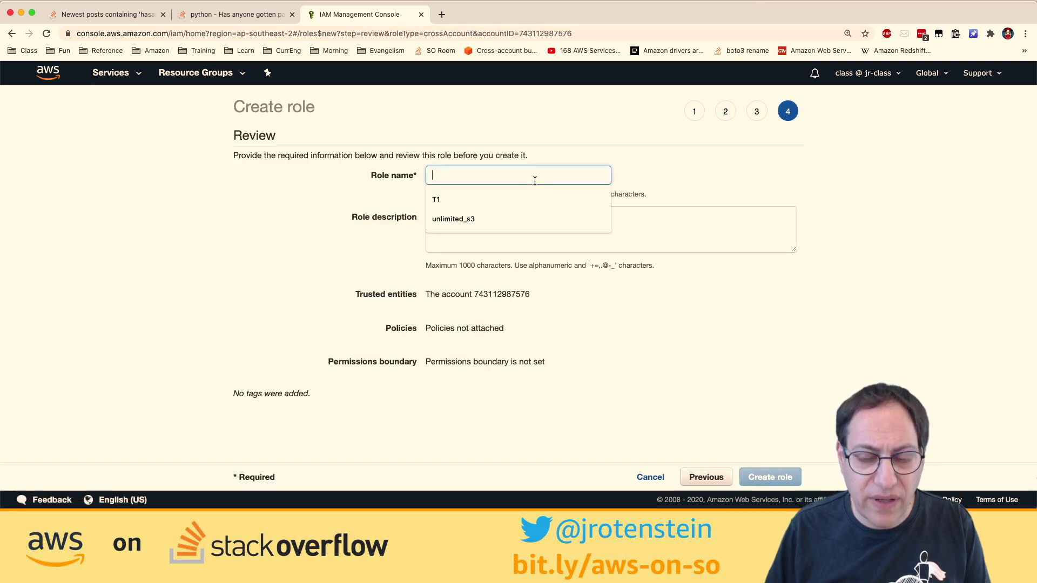
text(stack-token)
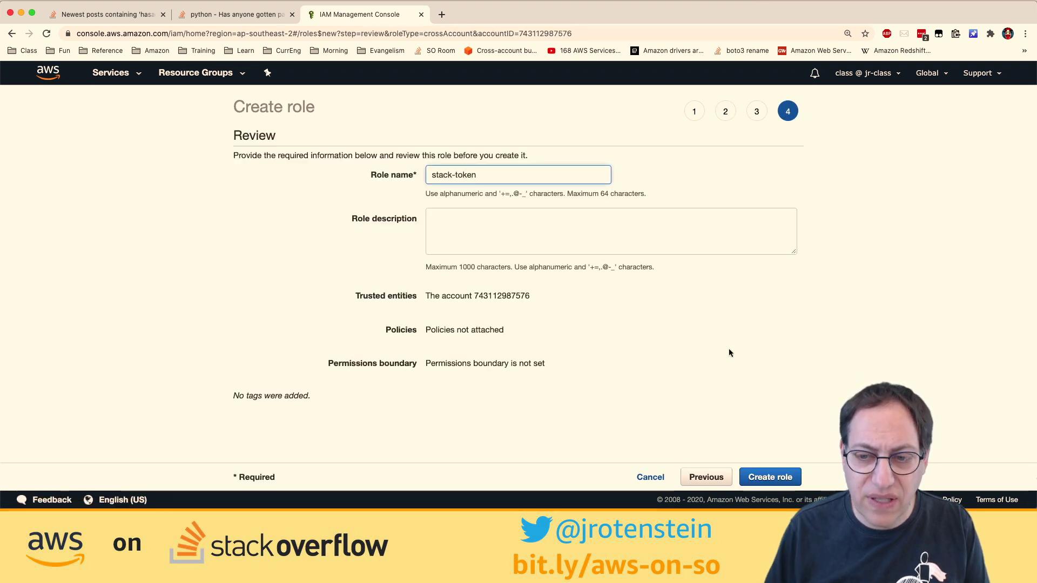
click(770, 477)
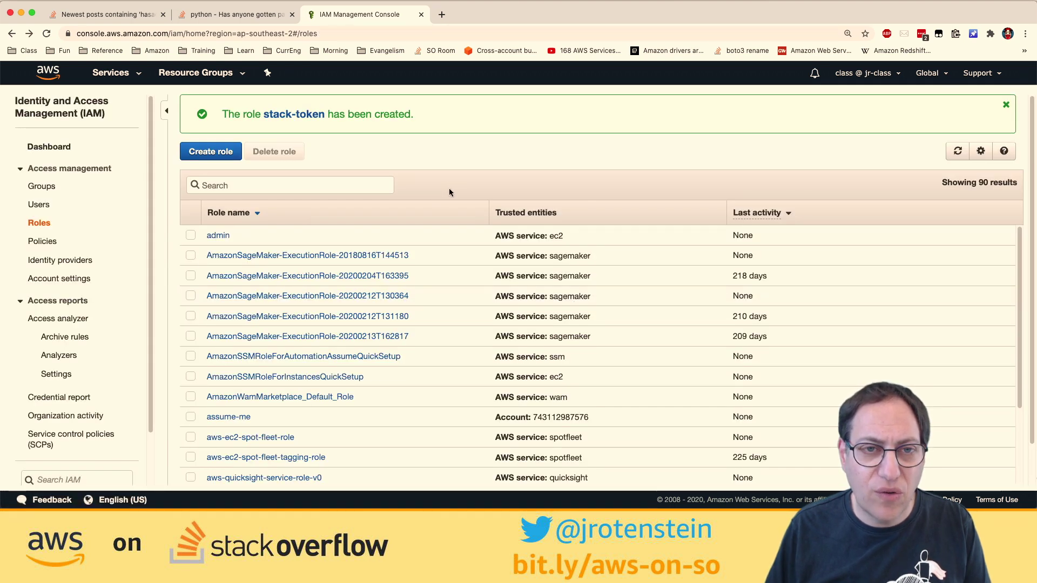
key(super+Tab)
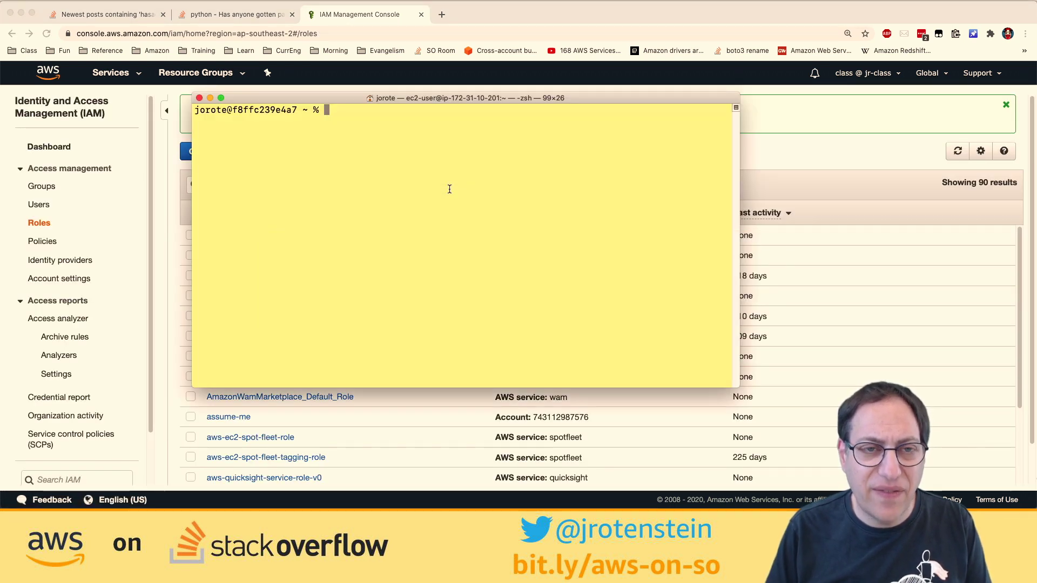
- Show the aws sts assume-role help, correcting the -? flag to --help
text(aws sts )
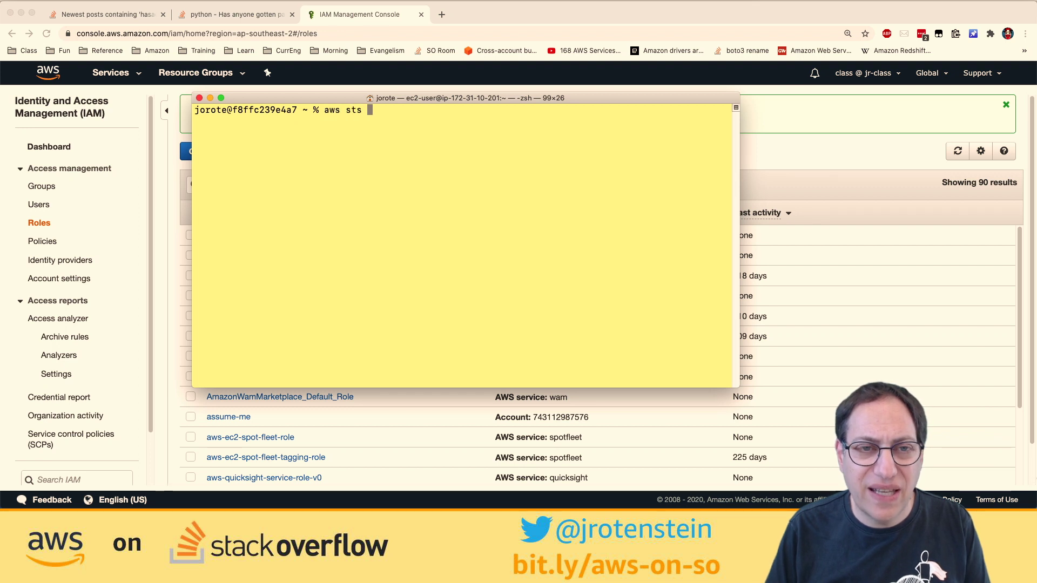
text(assume)
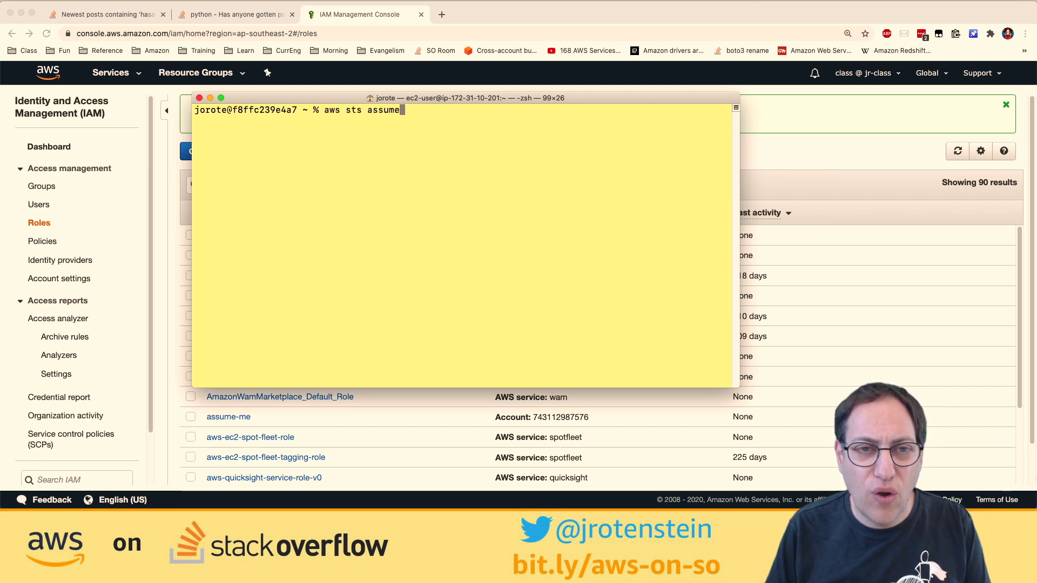
text(-role )
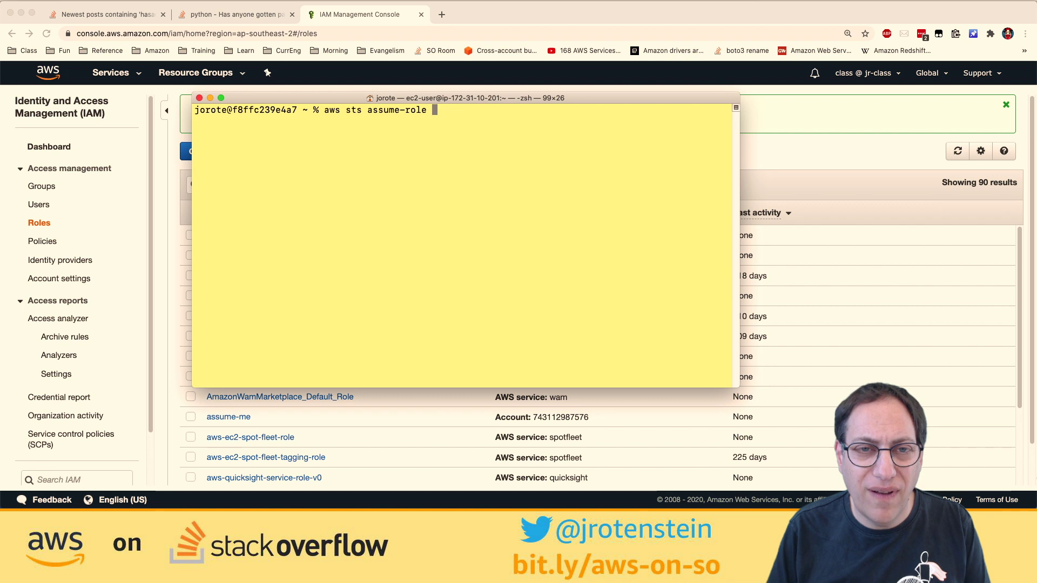
text(-?)
key(Return)
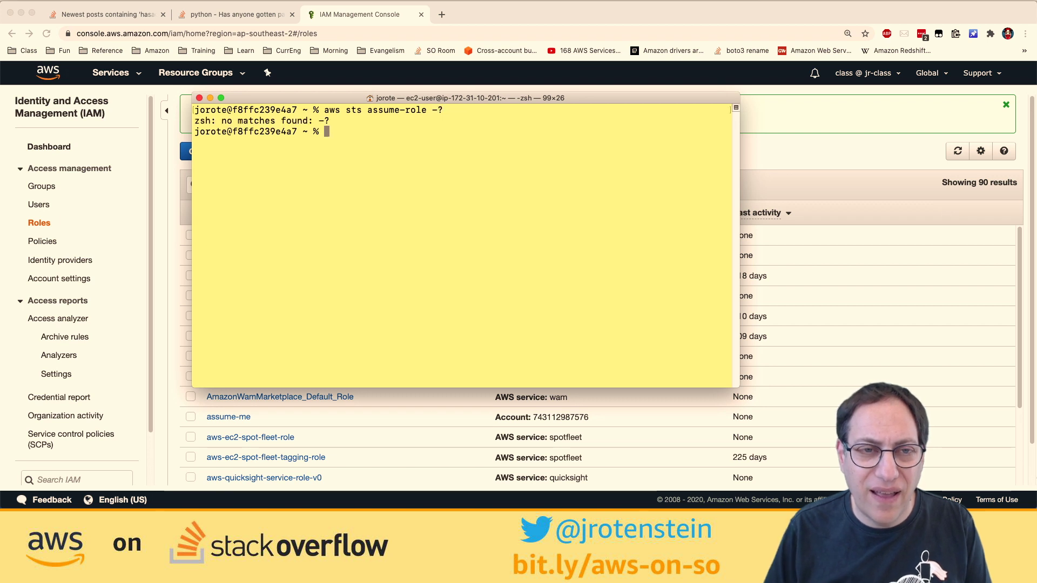
key(Up)
key(BackSpace)
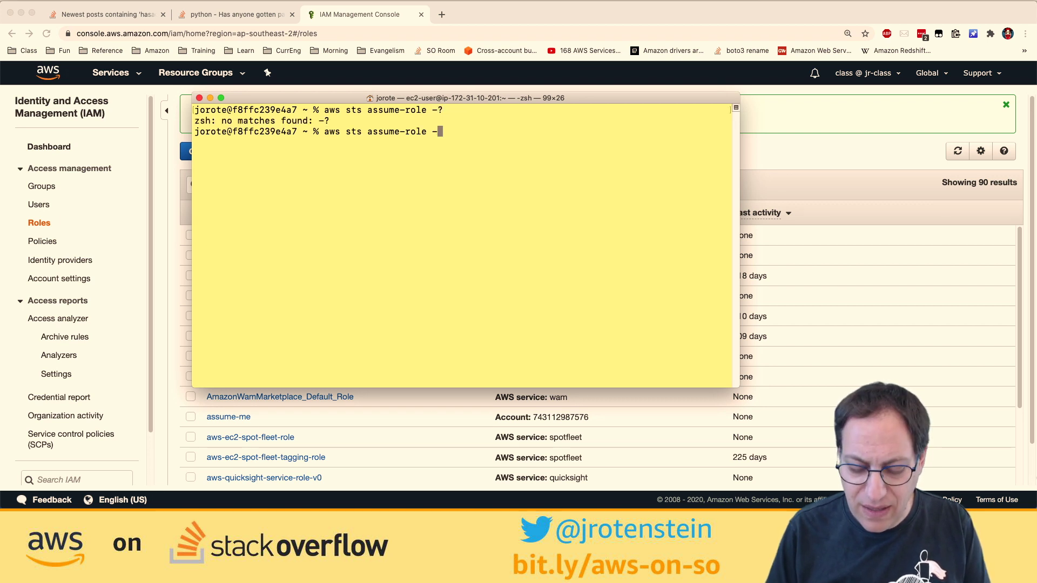
text(-help)
key(Return)
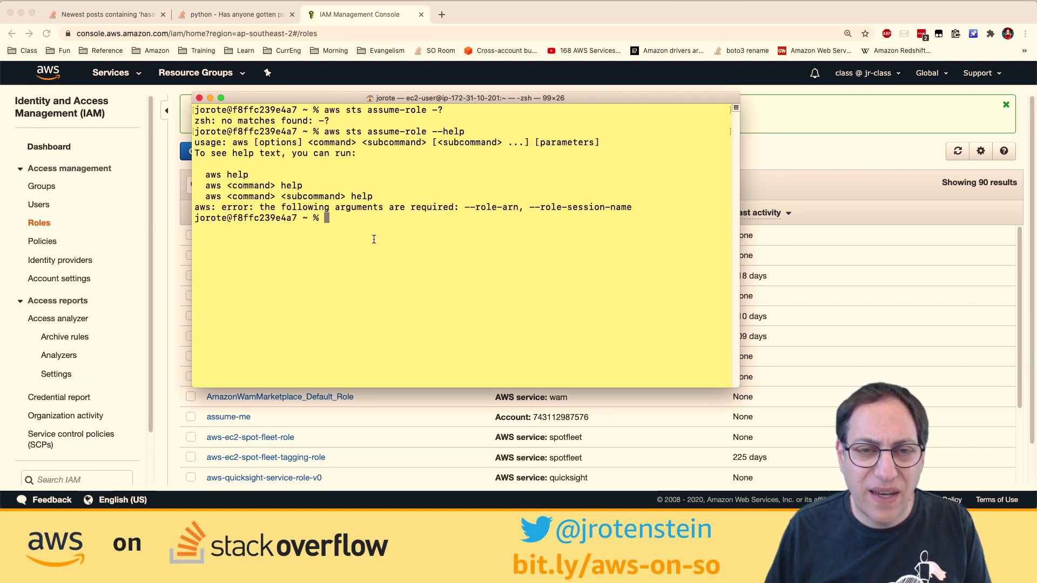
- Recall the assume-role command with --help removed, then open a new browser tab
key(Up)
key(BackSpace)
key(BackSpace)
key(BackSpace)
key(BackSpace)
key(BackSpace)
key(BackSpace)
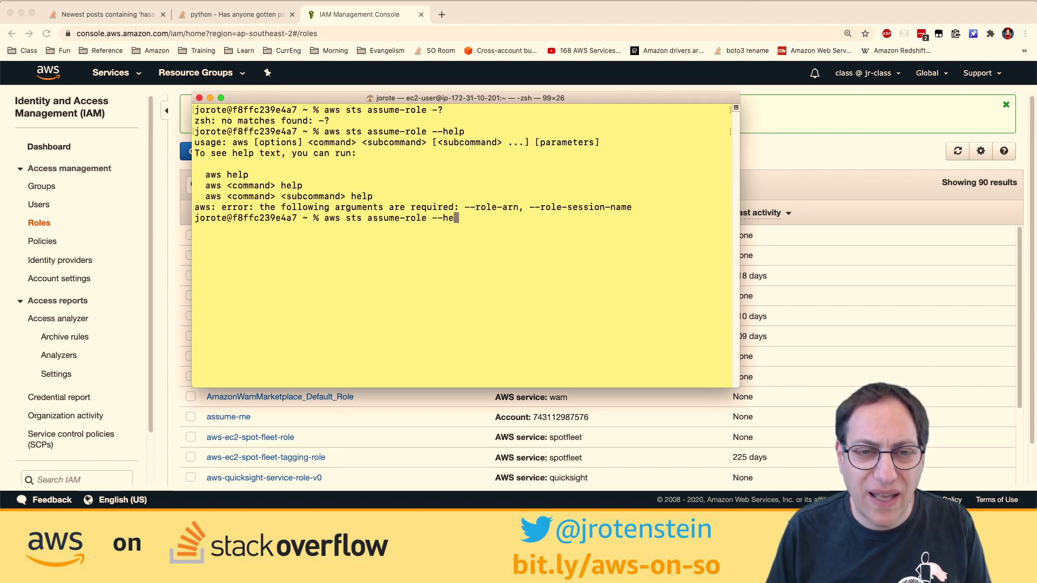
click(760, 112)
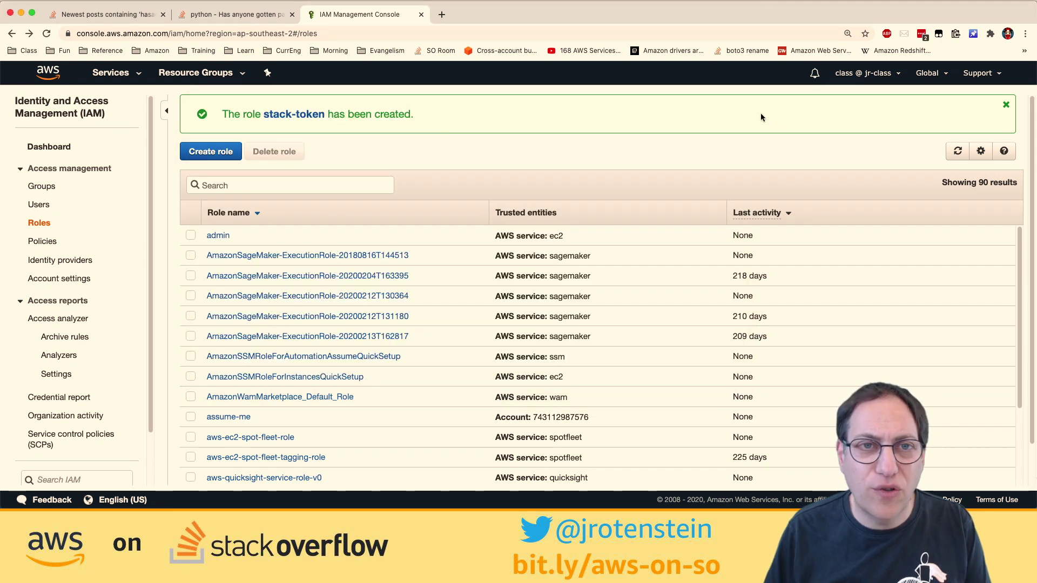
key(super+t)
- Search 'aws cli assumerole' and open the assume-role command reference page
text(aws cli assumerole)
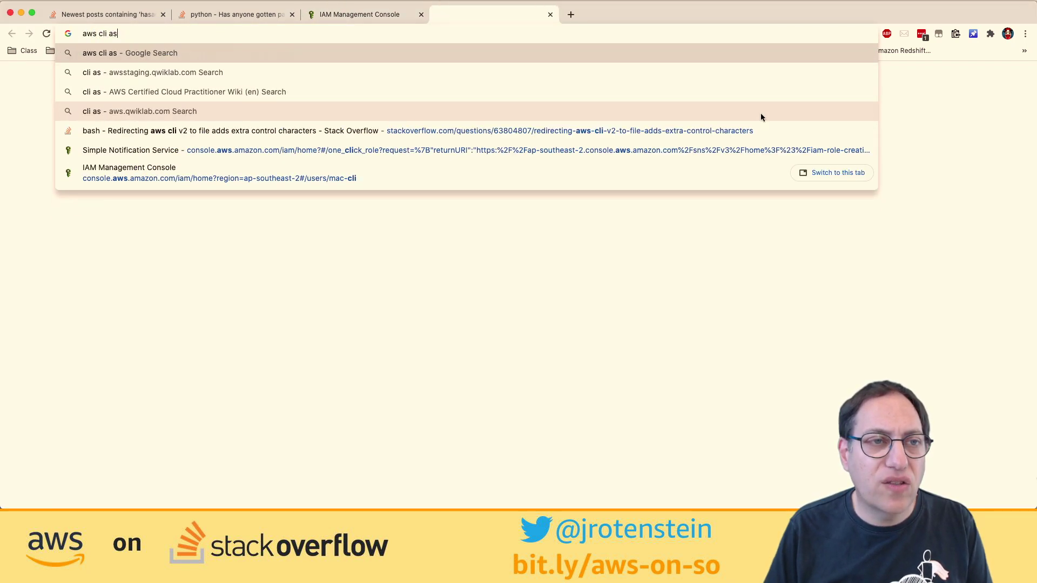
key(Return)
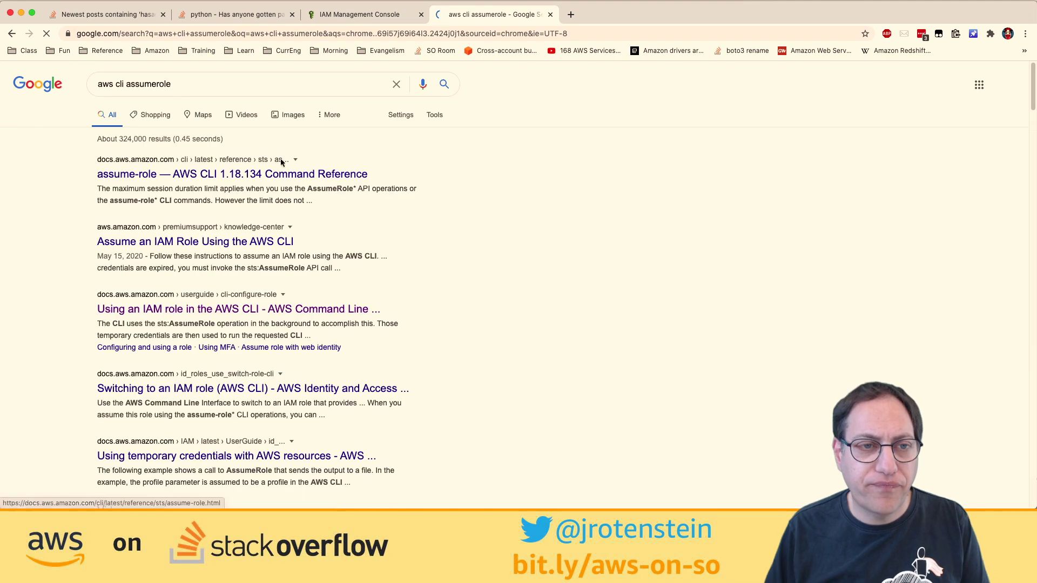
click(267, 173)
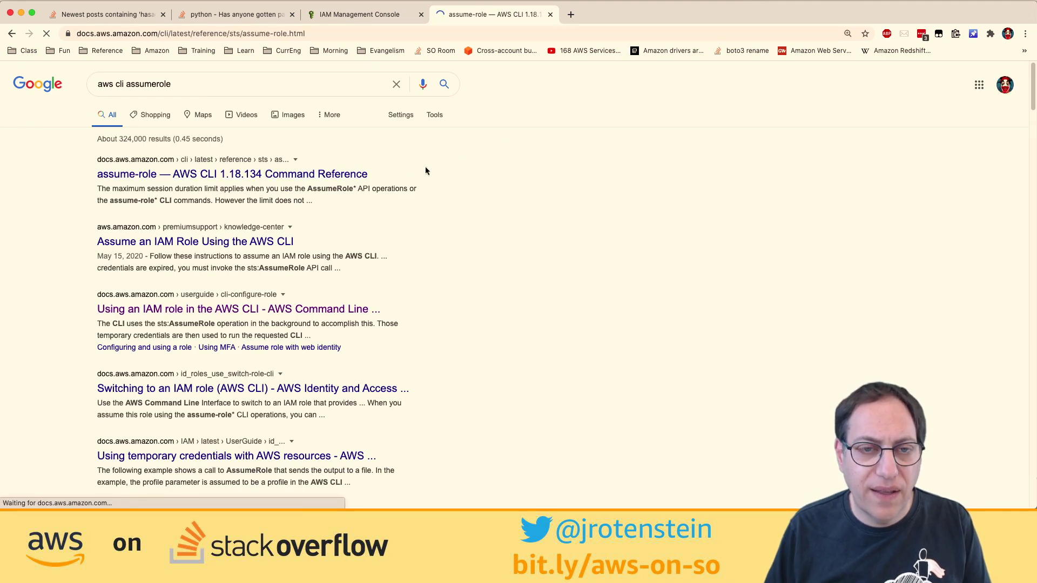
scroll(426, 168, down, 10)
scroll(426, 168, down, 15)
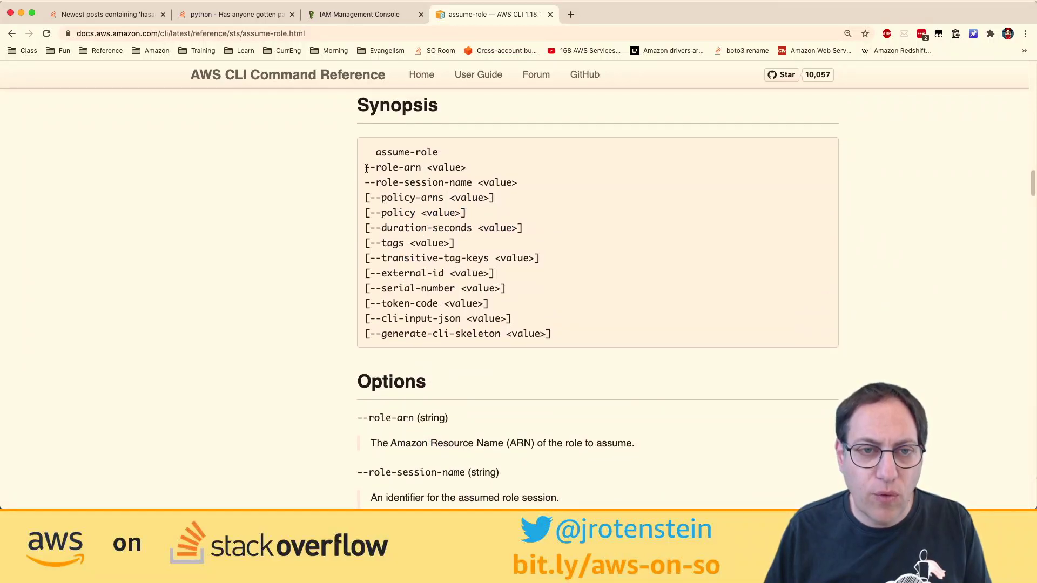
- Copy --role-arn from the Synopsis into the terminal command, then return to the IAM roles list
drag(366, 167, 422, 168)
key(super+c)
key(super+Tab)
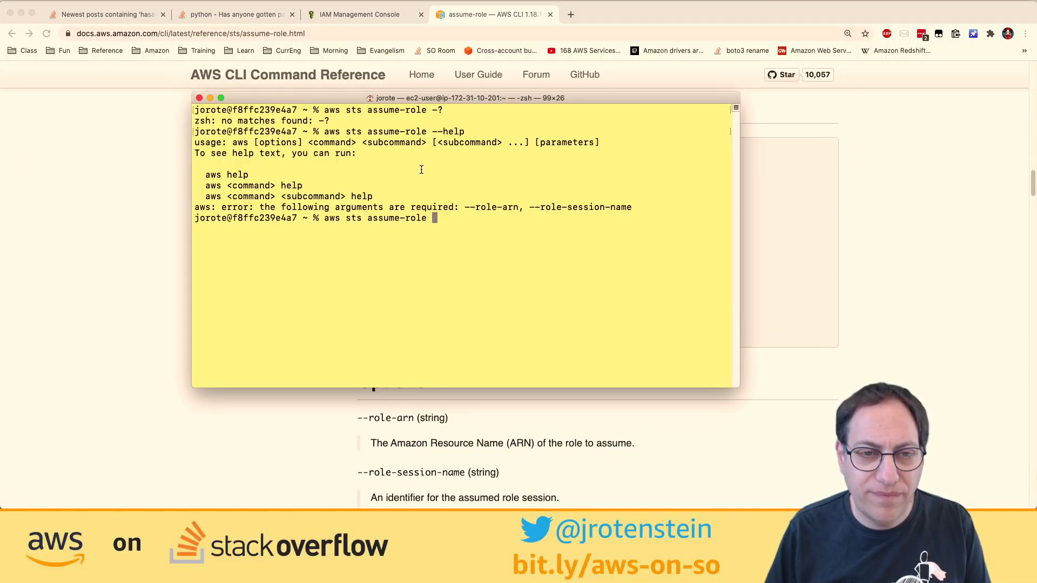
key(super+v)
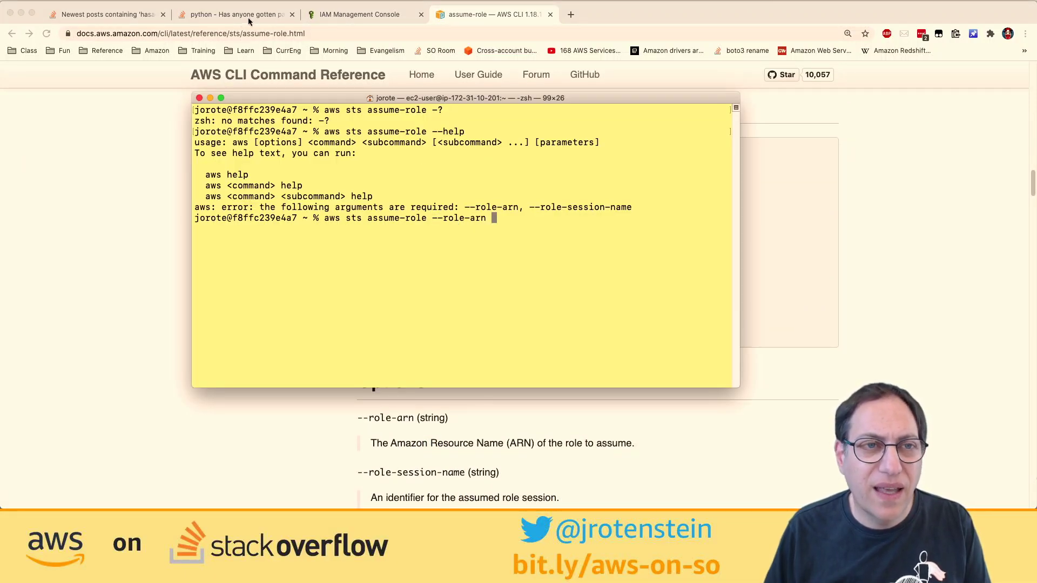
key(super+Tab)
click(322, 17)
- Filter roles by 'stack', open the stack-token role and copy its Role ARN
click(278, 185)
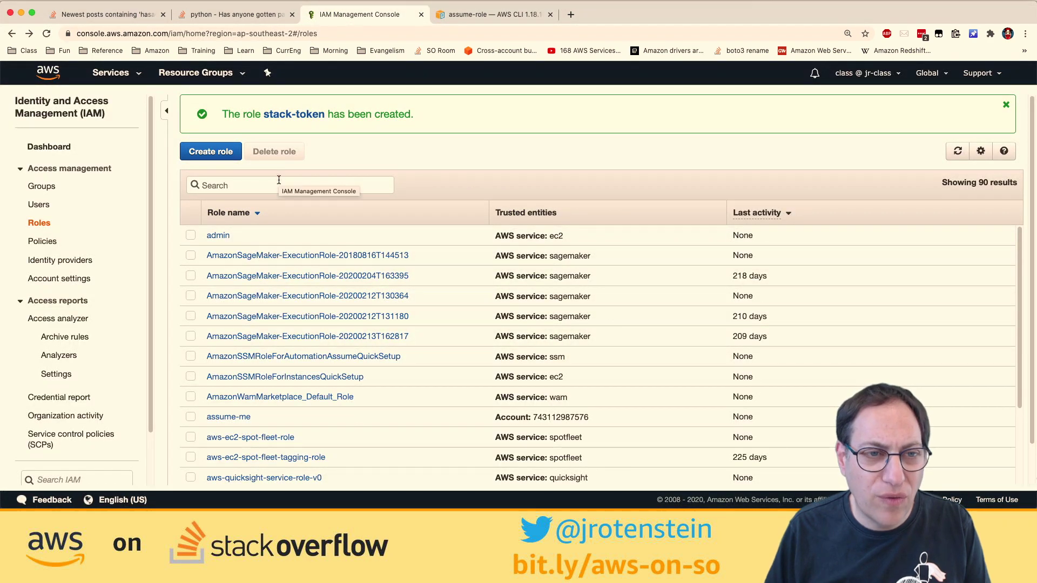
text(stack)
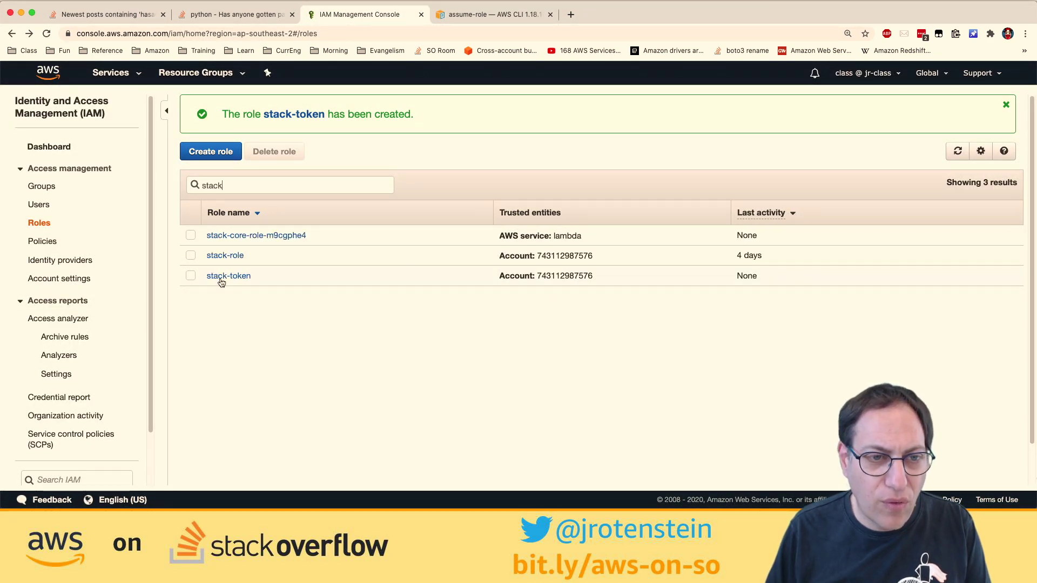
click(222, 274)
click(581, 149)
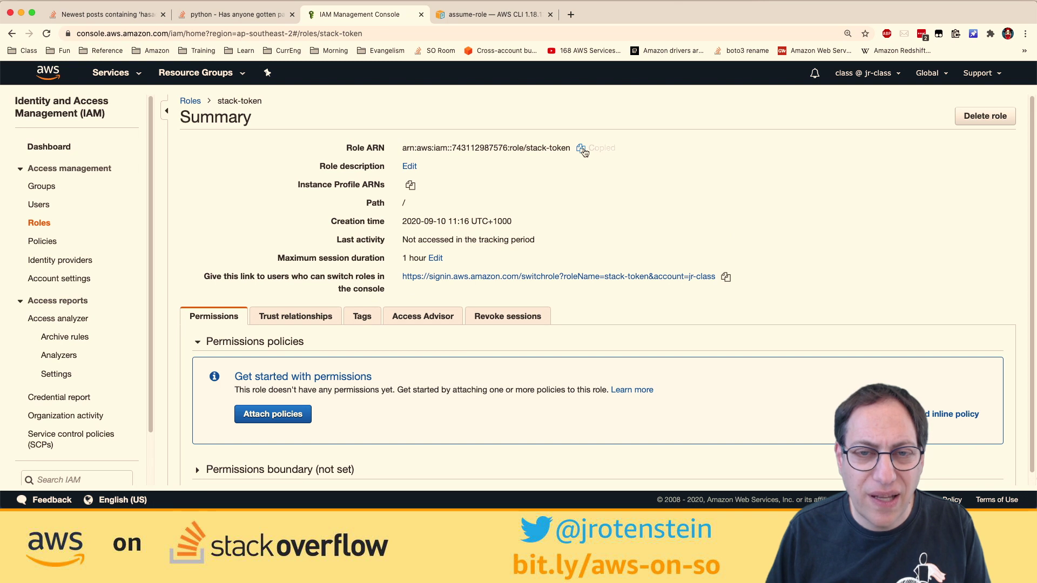
- Select the Role ARN and its arn:aws:iam prefix repeatedly to point it out
triple_click(405, 149)
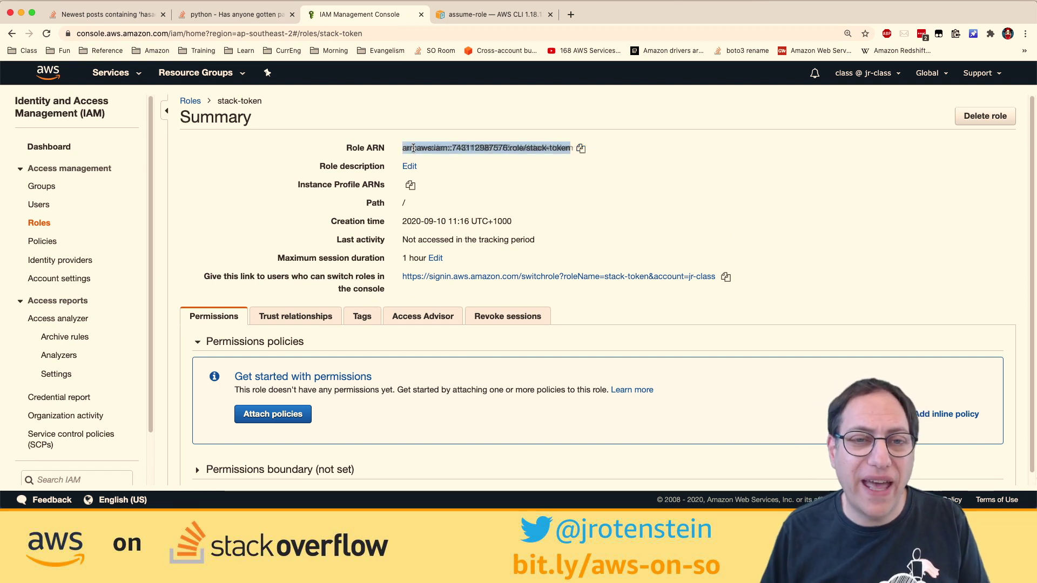
click(426, 151)
drag(403, 149, 449, 151)
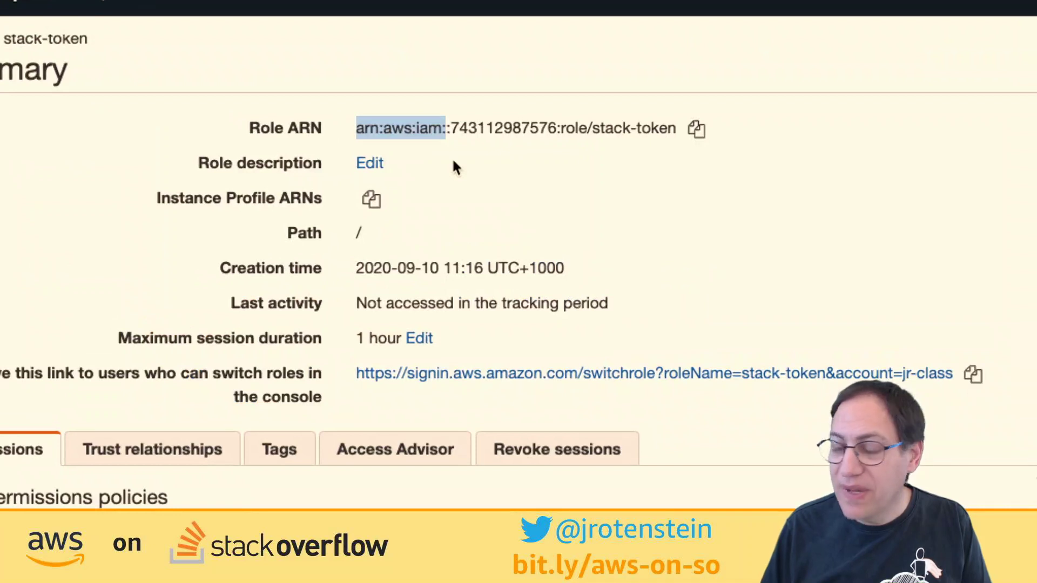
triple_click(472, 125)
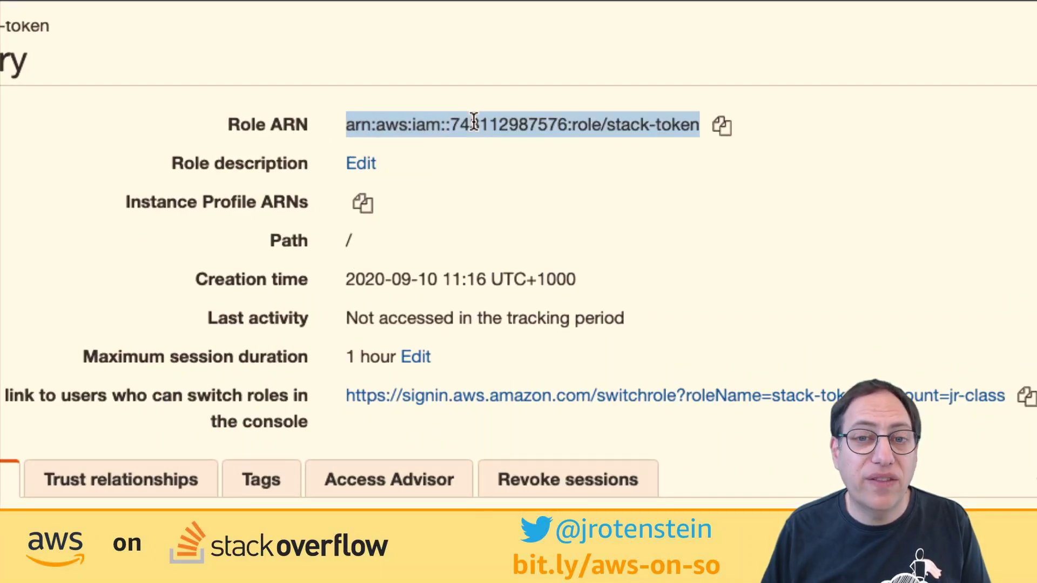
click(480, 140)
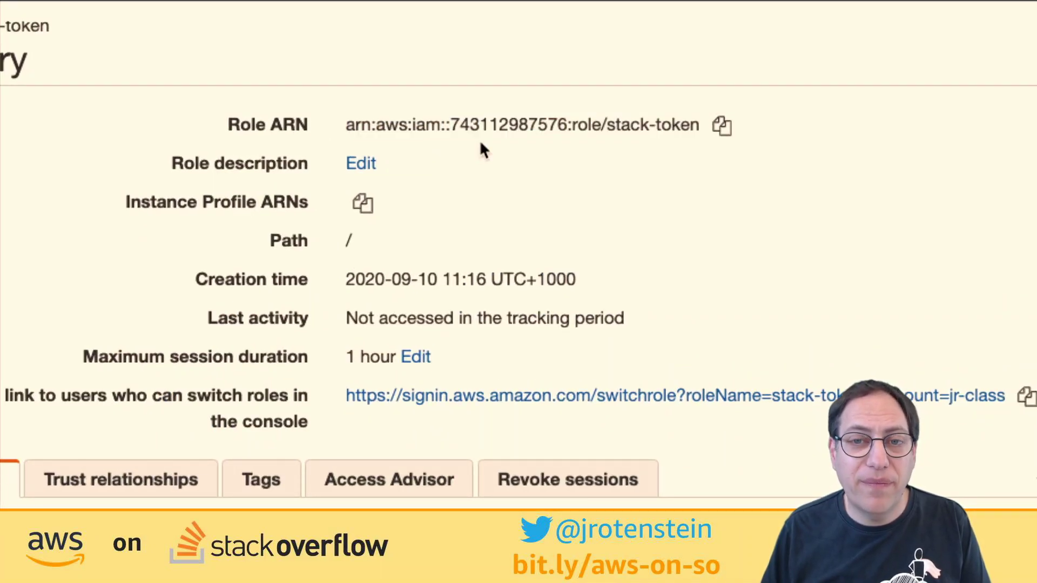
triple_click(575, 124)
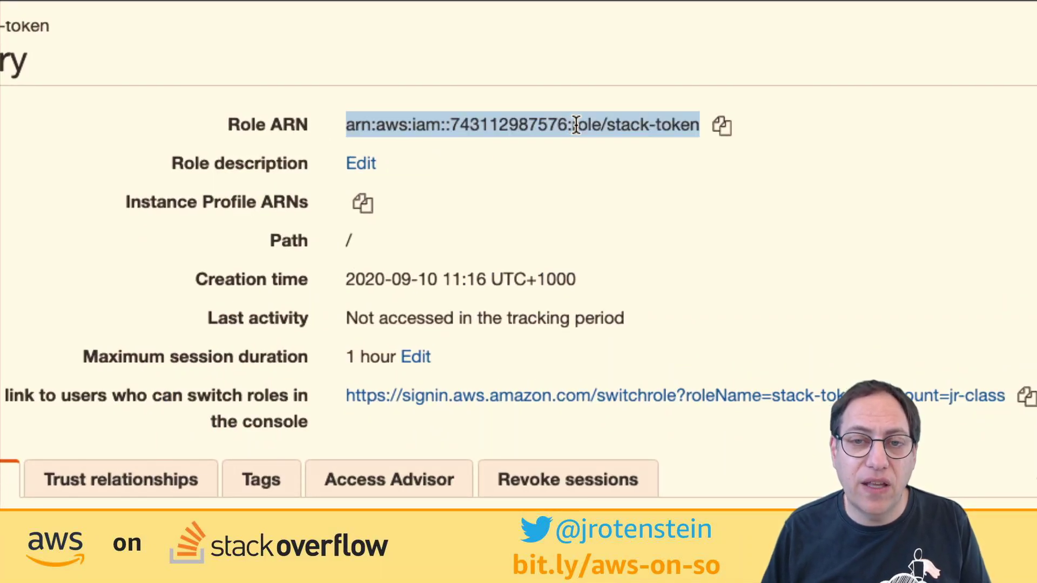
click(667, 140)
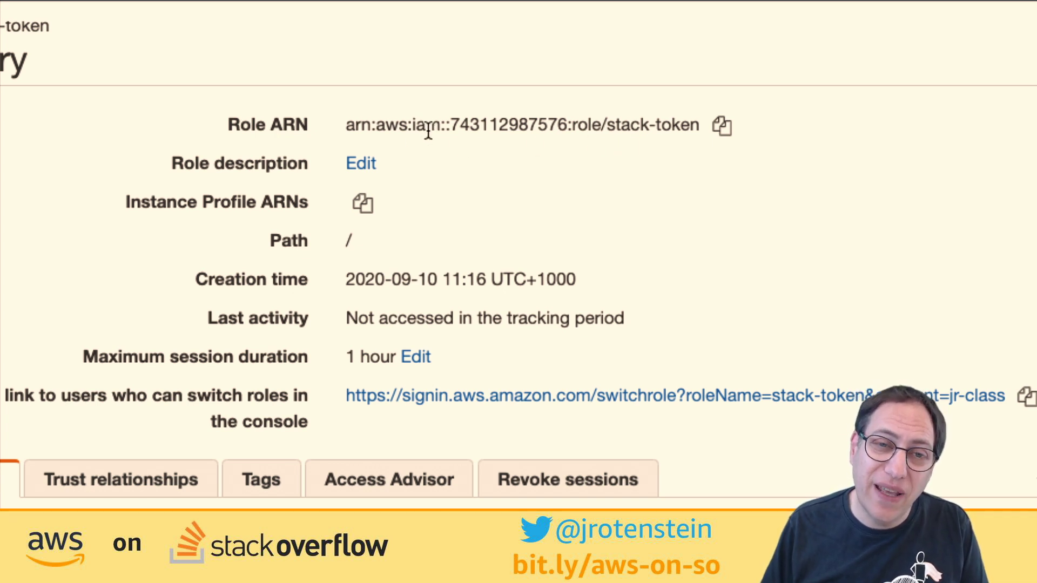
triple_click(381, 127)
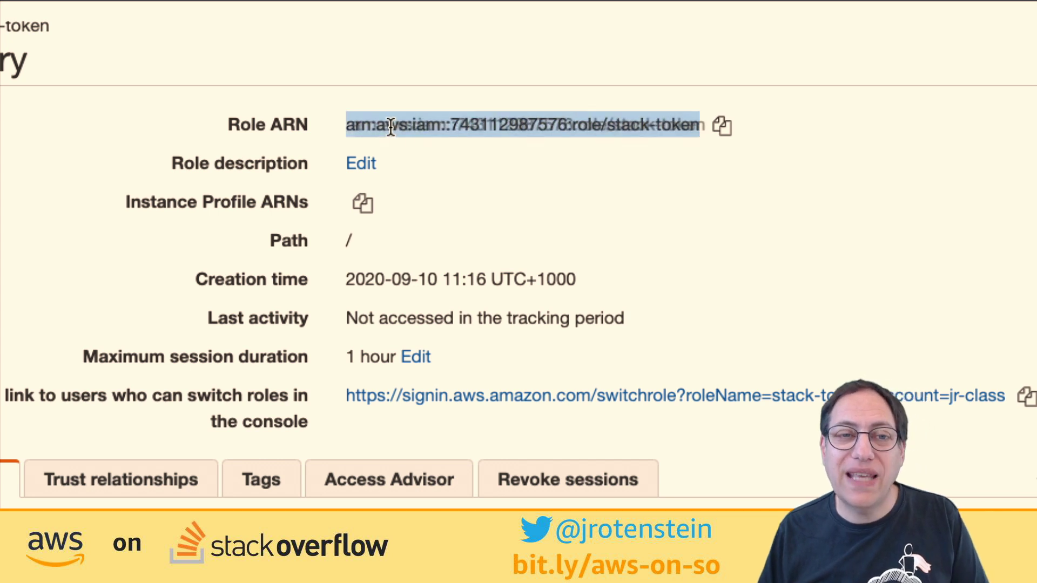
click(443, 147)
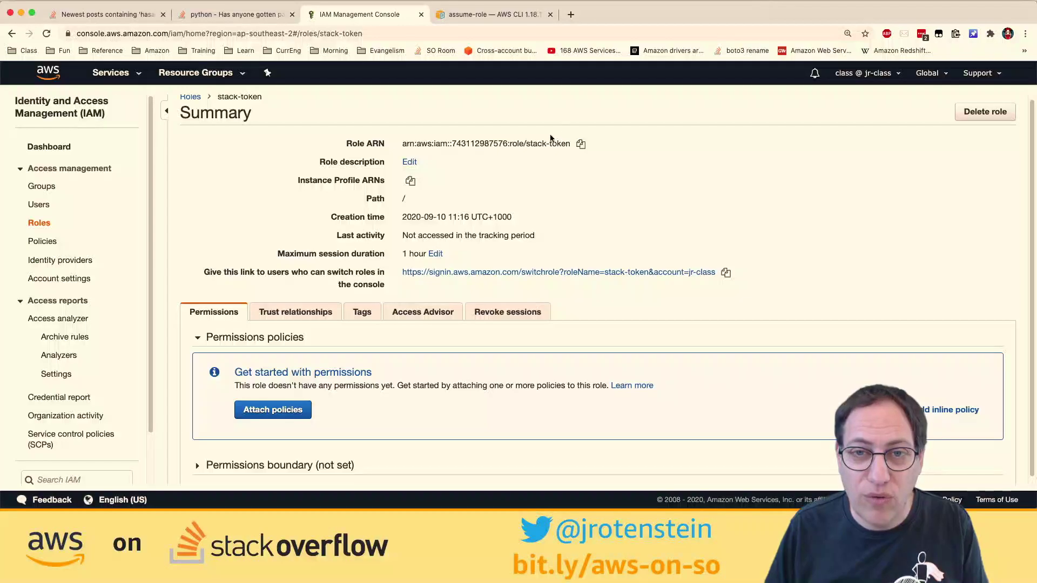
- Paste the stack-token role ARN, add --role-session-name hello and run assume-role
click(581, 144)
key(super+Tab)
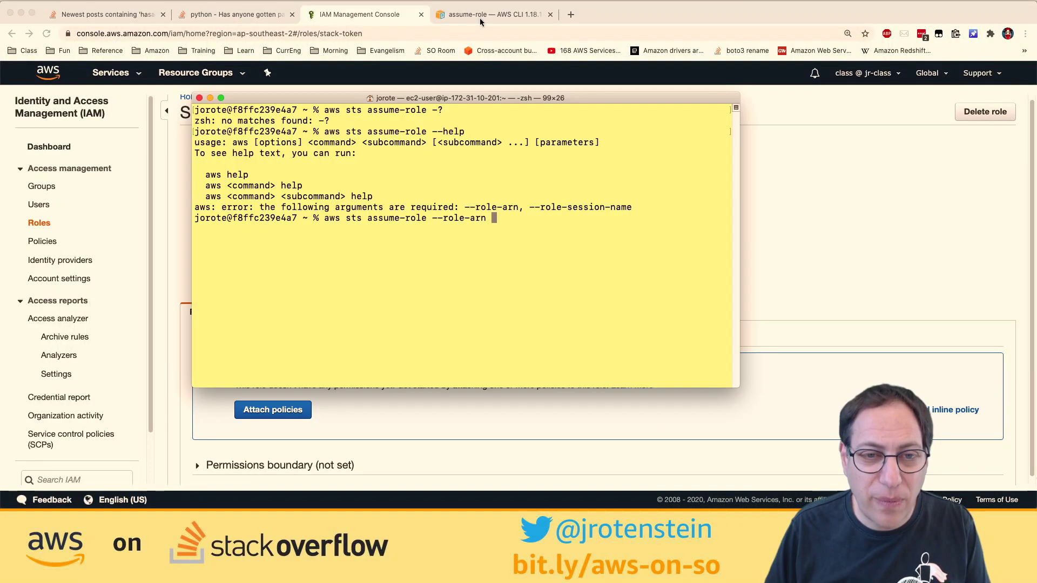
key(super+v)
text(--r)
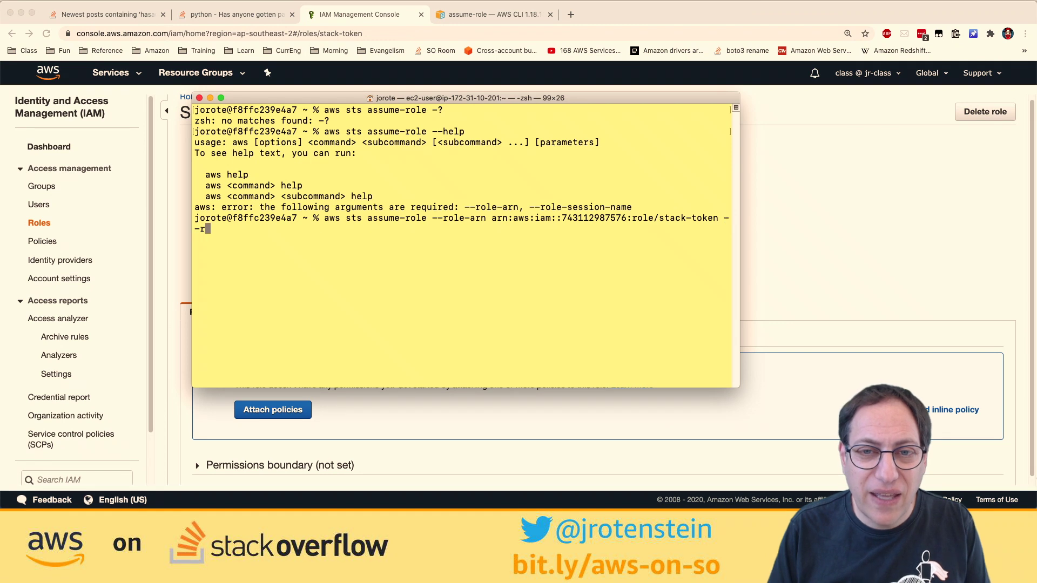
text(ole-session-name)
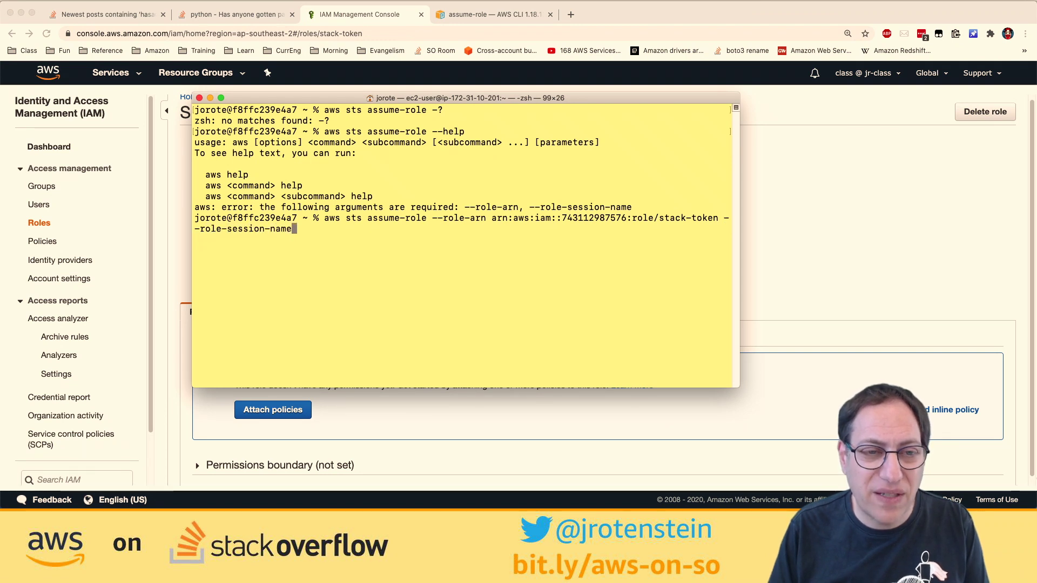
text( hello)
key(Return)
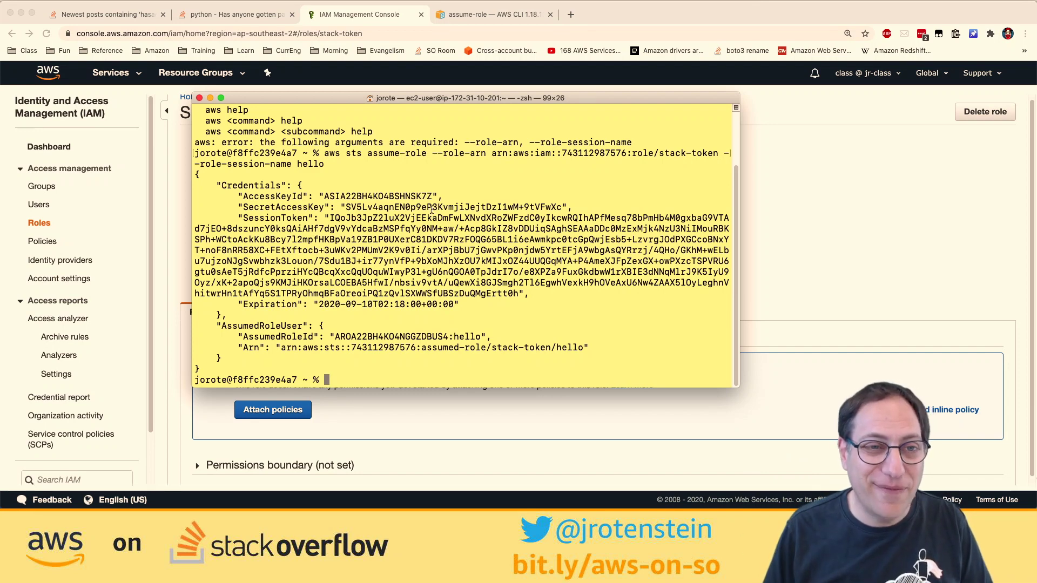
- Highlight the returned AccessKeyId and its ASIA prefix
drag(323, 197, 432, 193)
click(326, 197)
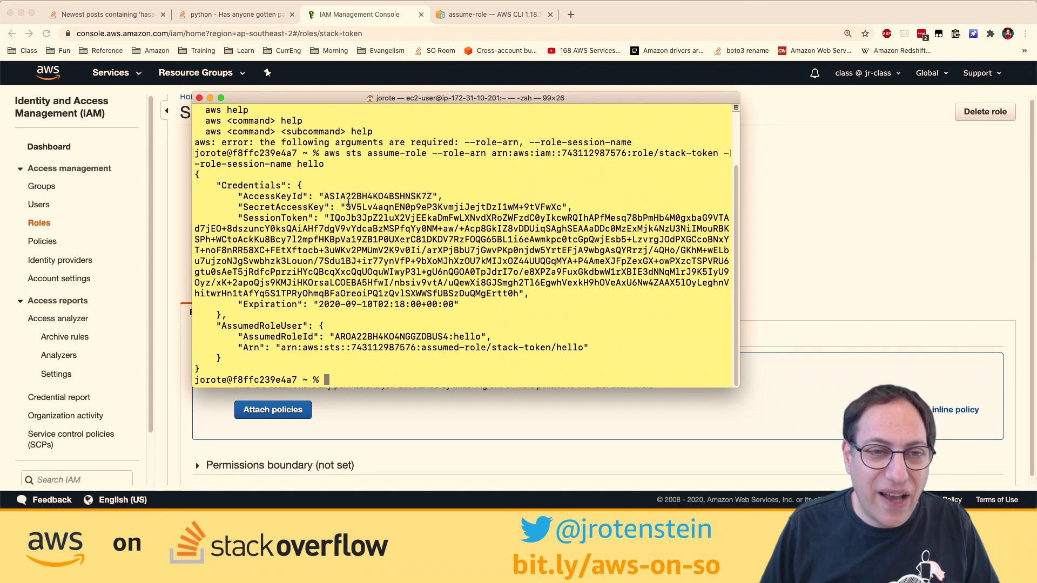
drag(325, 197, 346, 196)
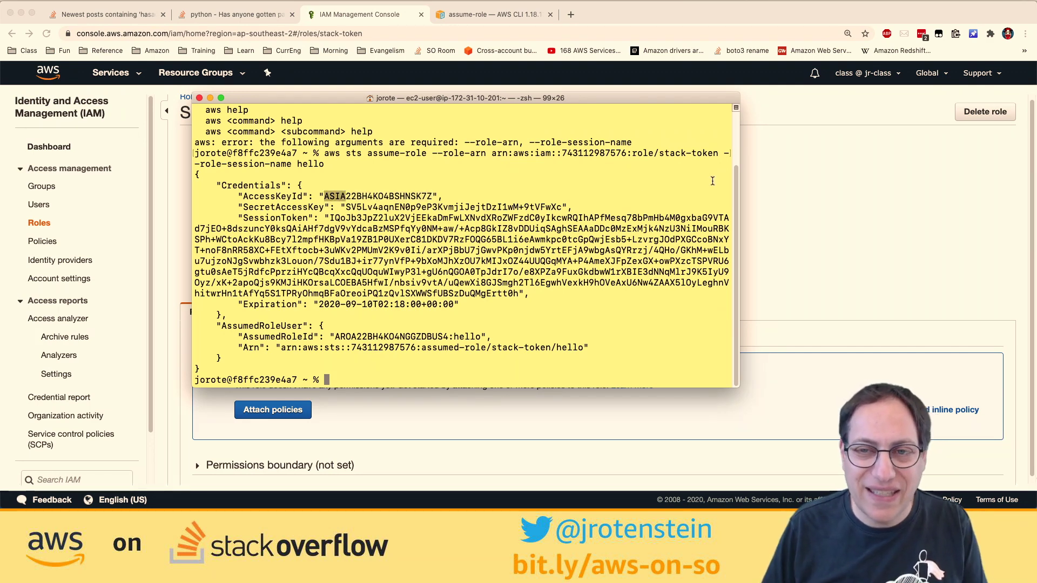
click(754, 192)
- Search 'aws access key prefixes' in a new tab and open the IAM identifiers documentation
key(super+t)
text(aws )
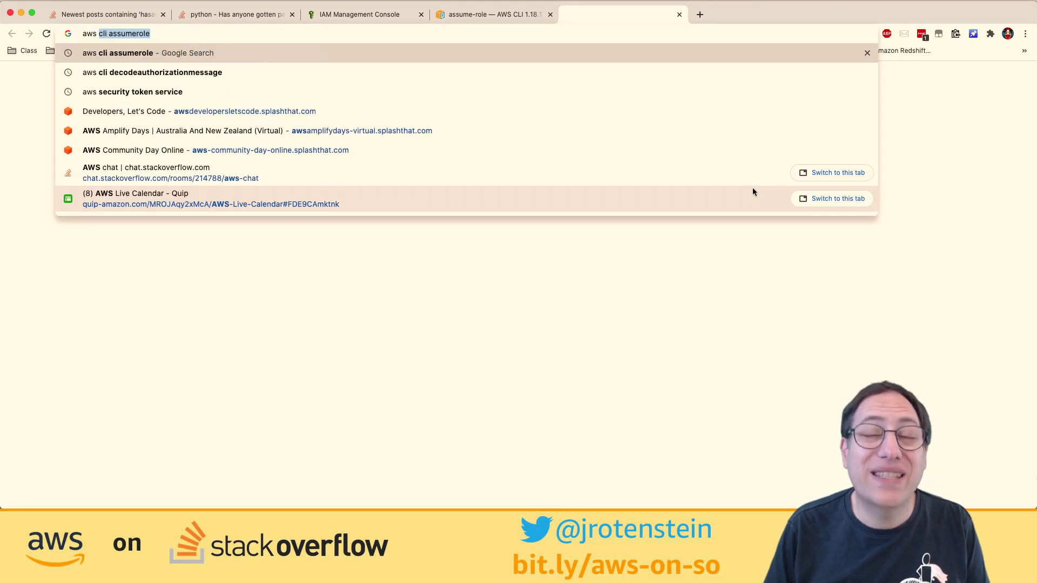
text(access key p)
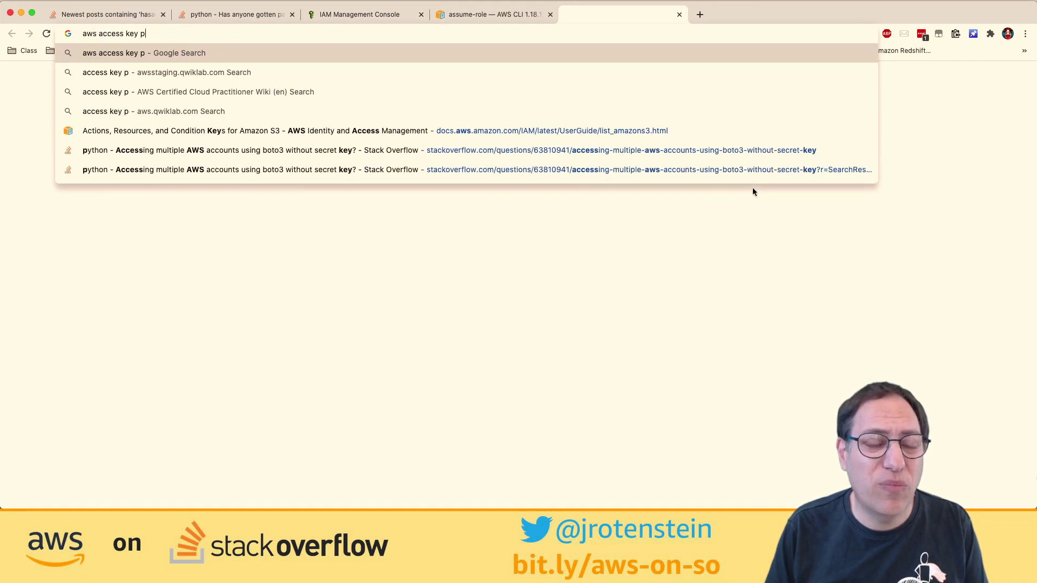
text(refixes)
key(Return)
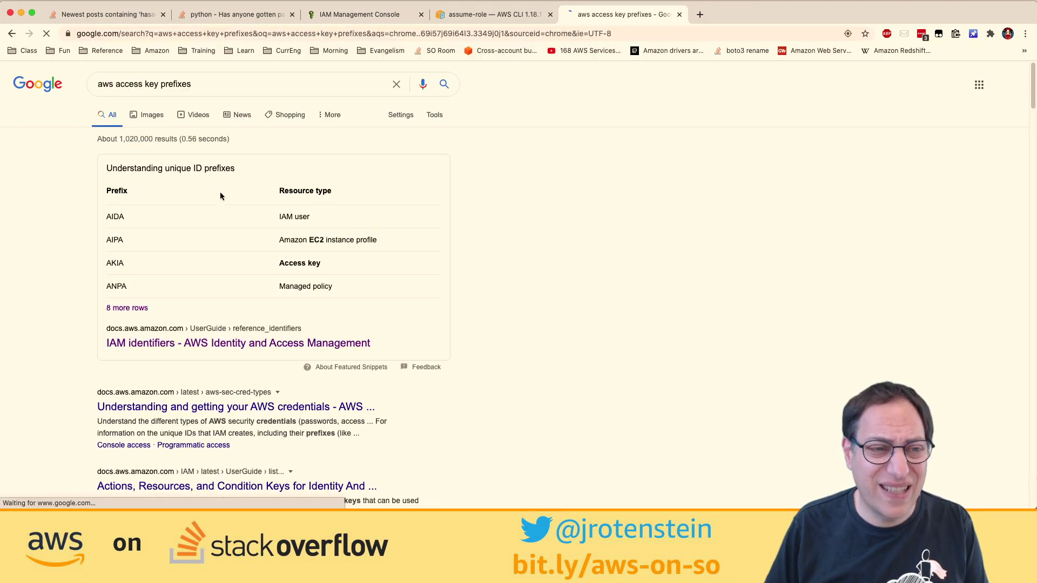
click(218, 344)
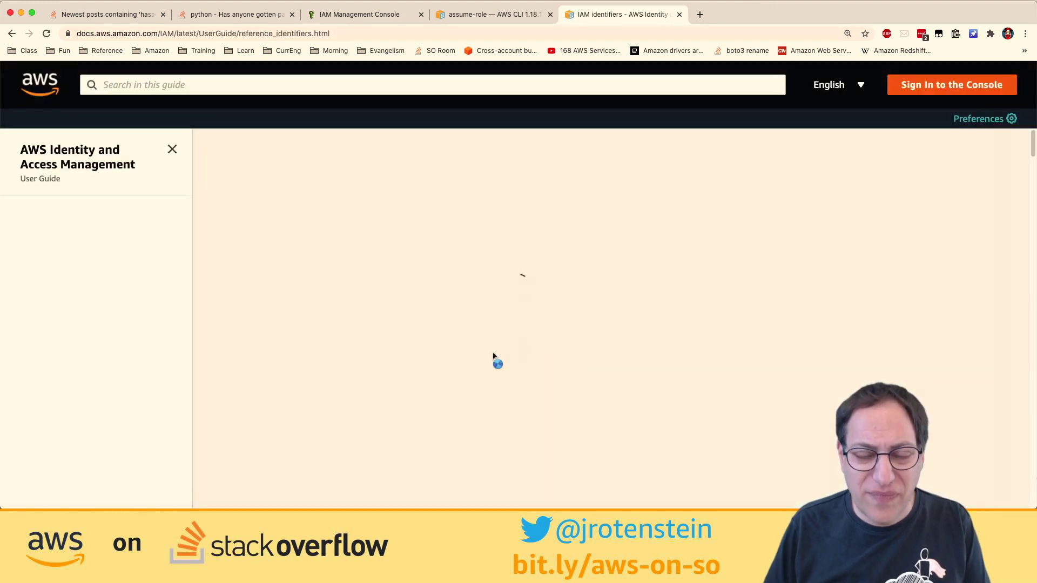
scroll(493, 356, down, 15)
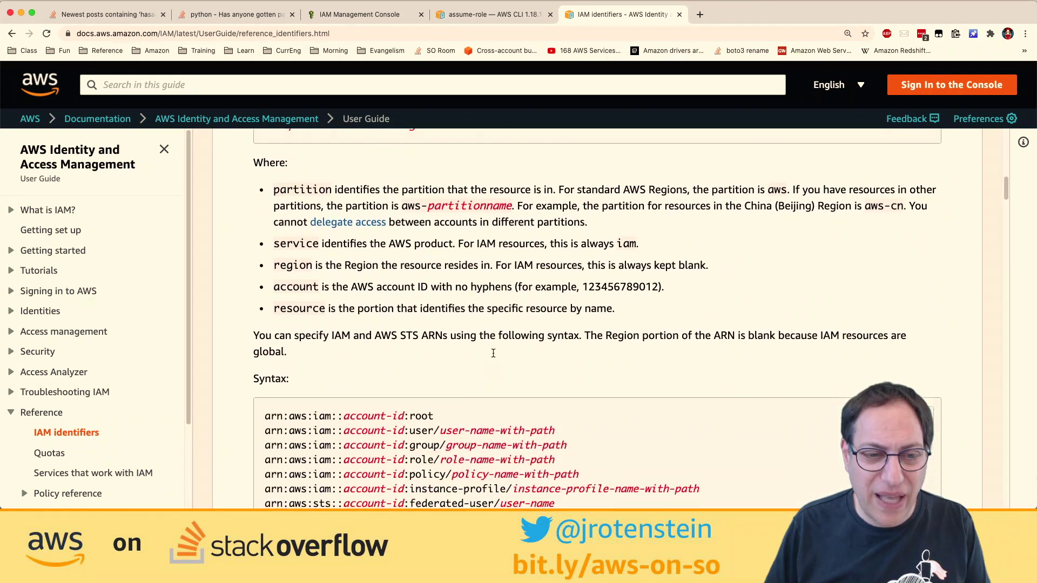
scroll(493, 356, down, 5)
- Find 'asia' in the prefix table, highlighting AKIA, Temporary (AWS STS) keys and the AROA row
key(super+f)
text(asia)
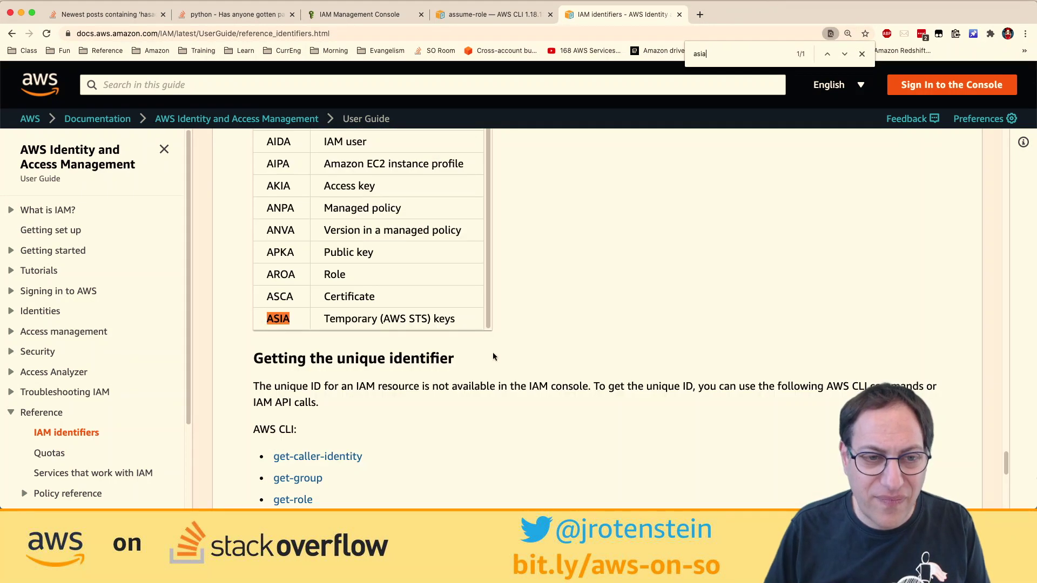
scroll(493, 356, up, 2)
scroll(494, 357, up, 1)
scroll(433, 361, up, 3)
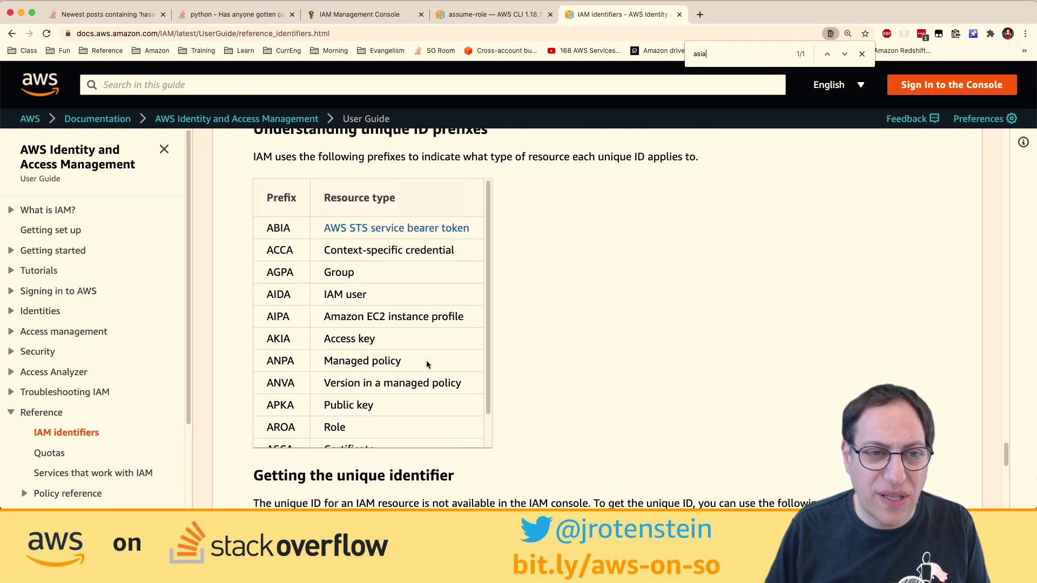
drag(296, 340, 268, 340)
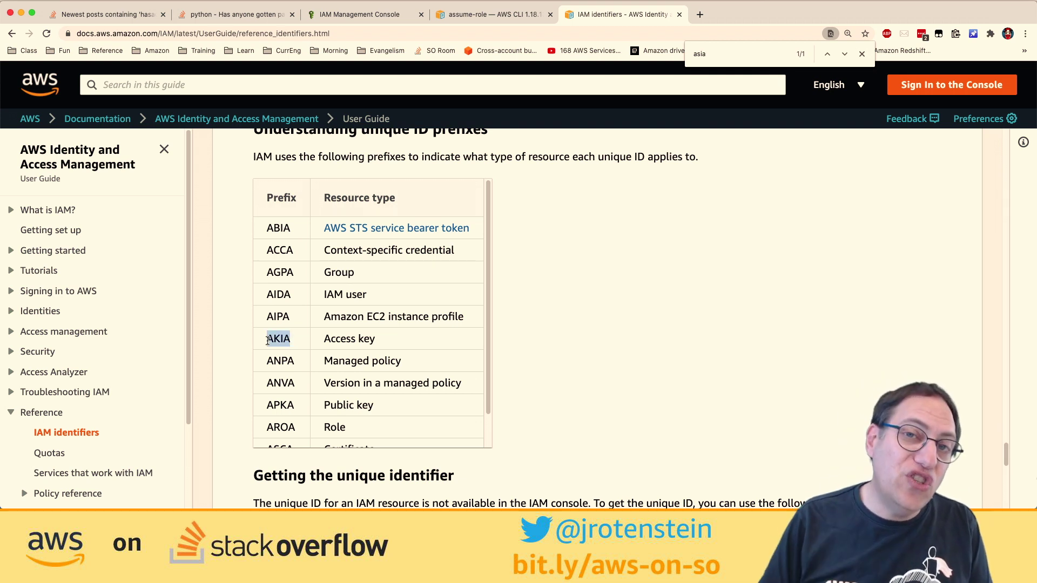
scroll(271, 340, down, 2)
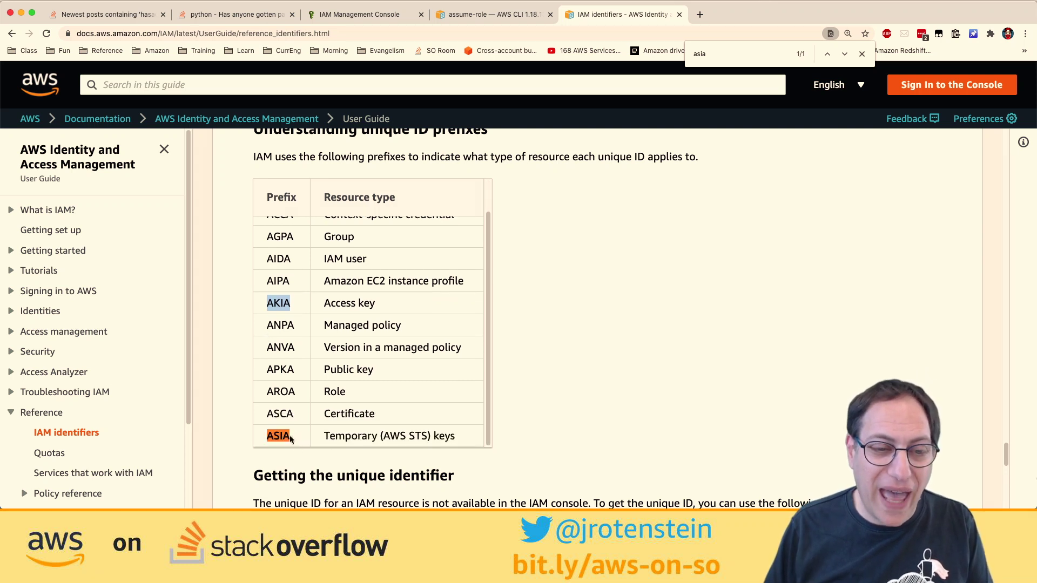
drag(325, 436, 444, 447)
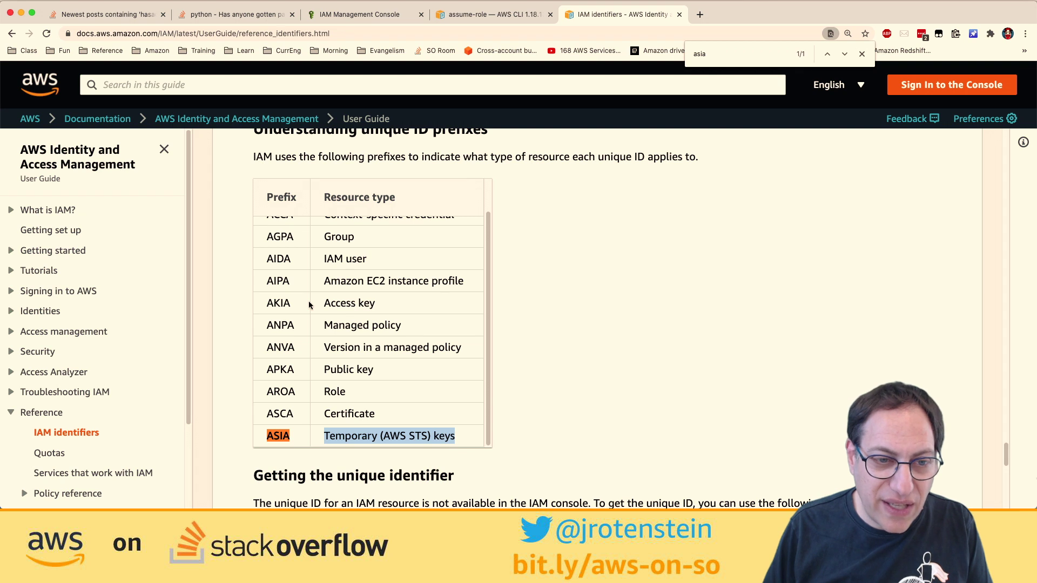
scroll(300, 391, up, 2)
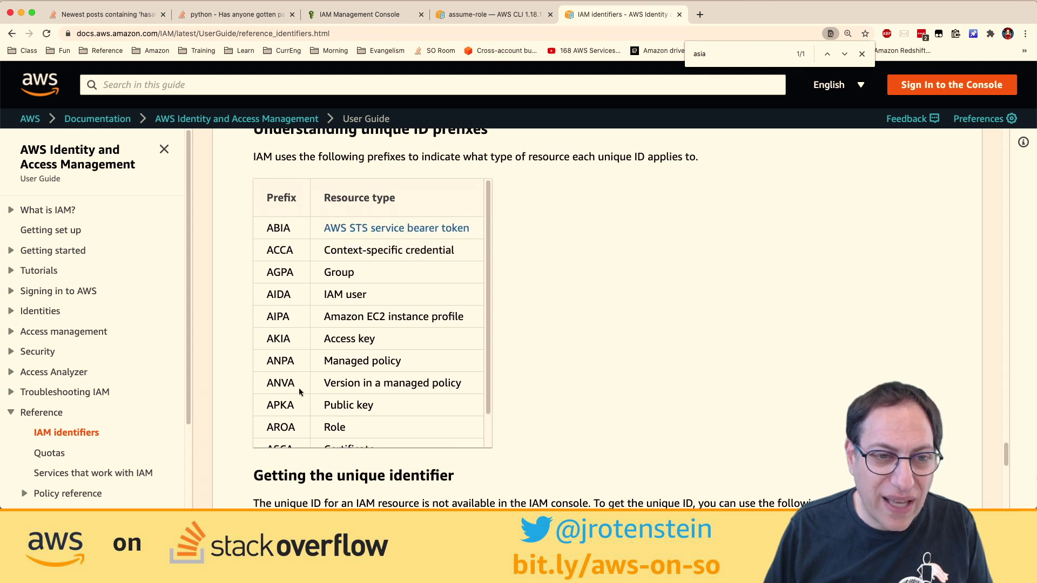
scroll(300, 392, down, 2)
click(303, 394)
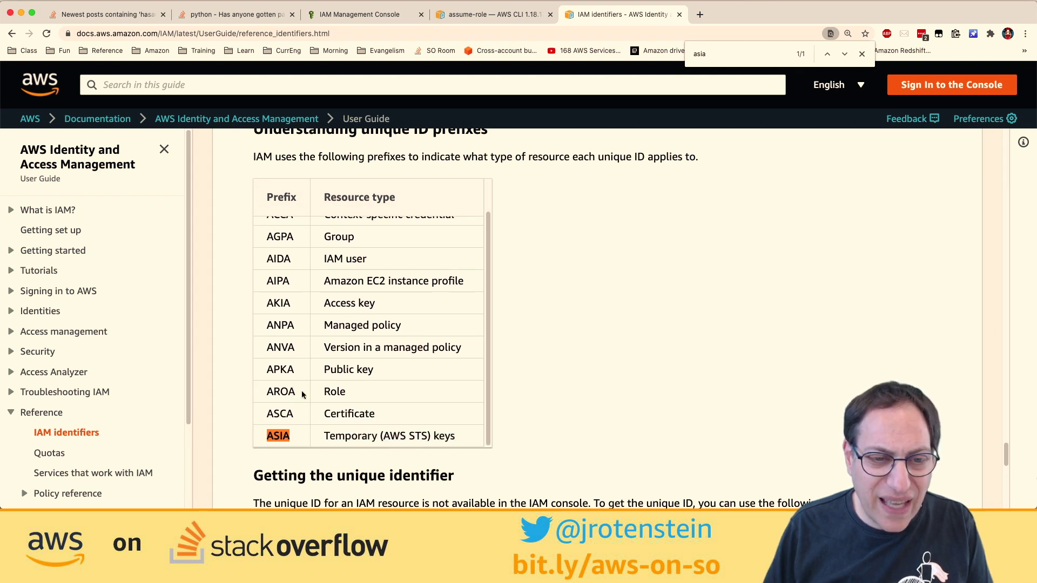
drag(346, 391, 266, 388)
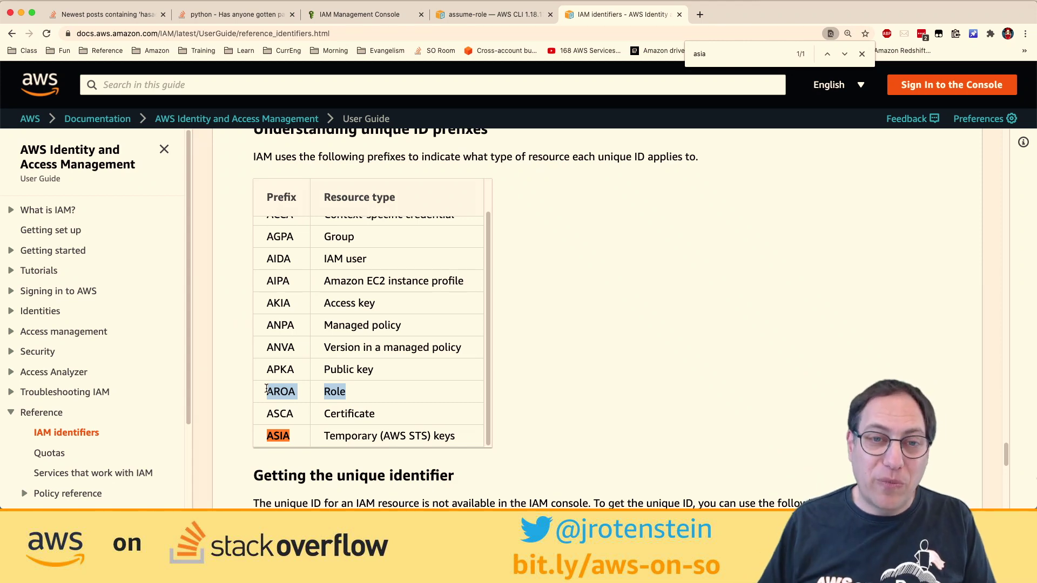
- In Terminal, highlight the AccessKeyId, SecretAccessKey, SessionToken and Expiration values in turn
key(super+Tab)
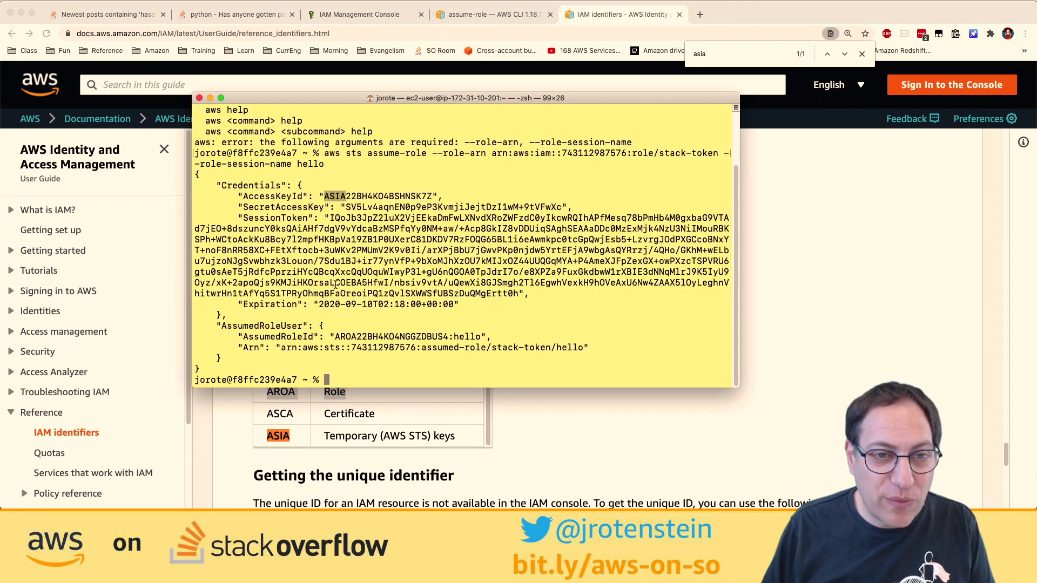
click(340, 195)
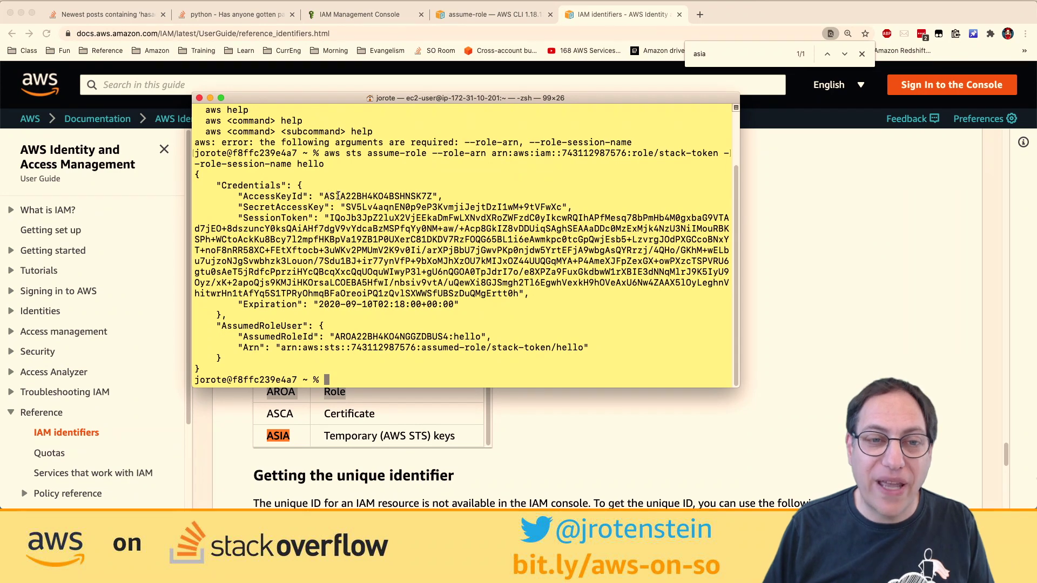
double_click(338, 196)
drag(346, 206, 566, 206)
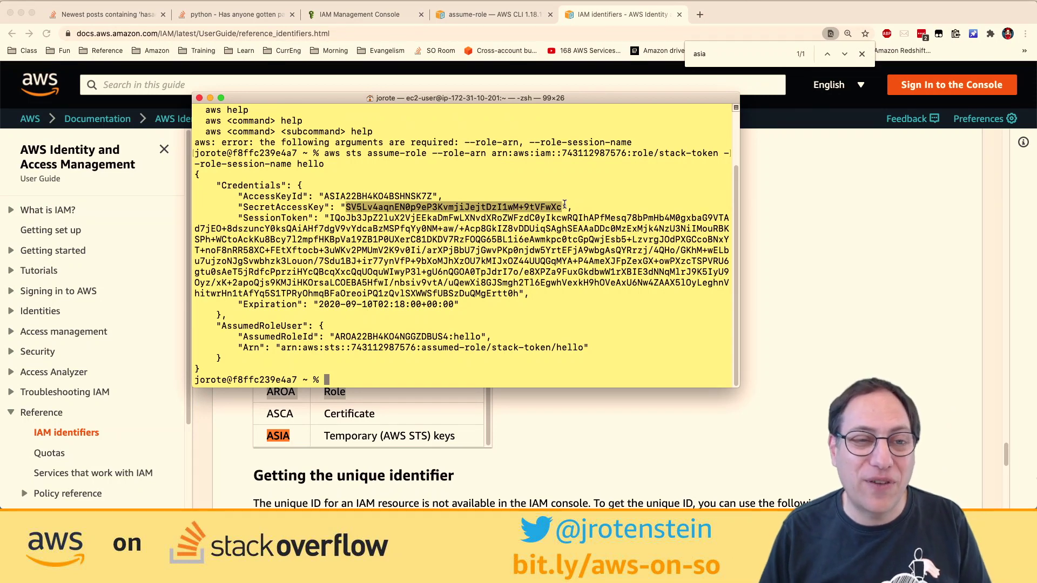
double_click(259, 217)
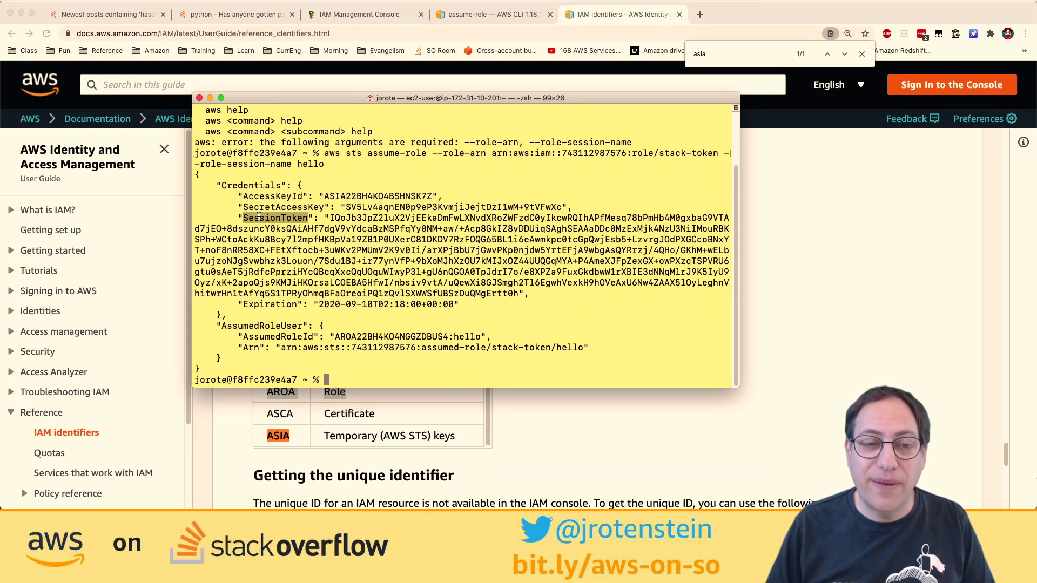
click(369, 236)
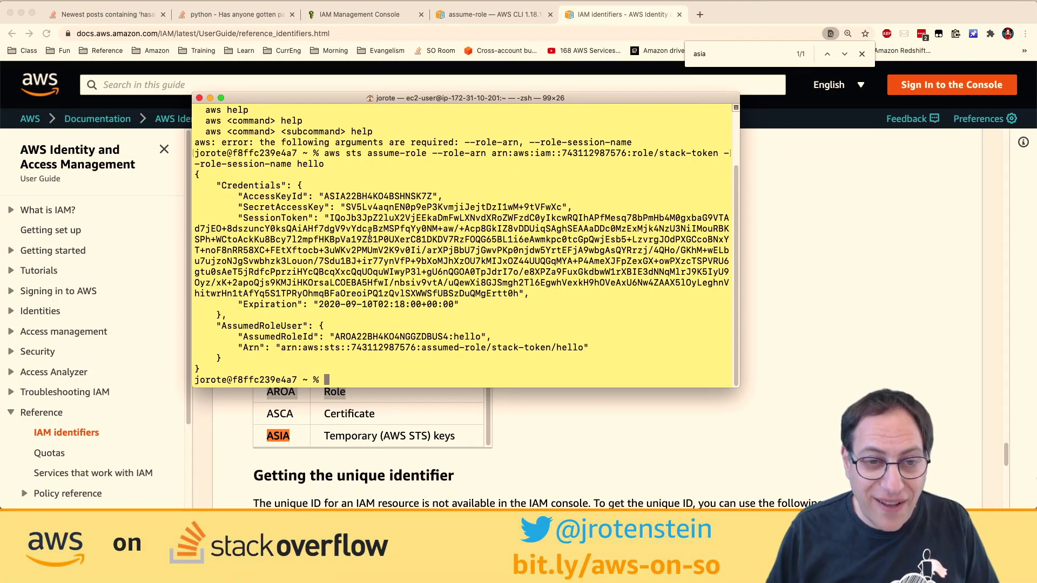
drag(319, 304, 454, 303)
- Run date to show local time Thu 10 Sep 2020 11:19:49 AEST against the expiration
text(date)
key(Return)
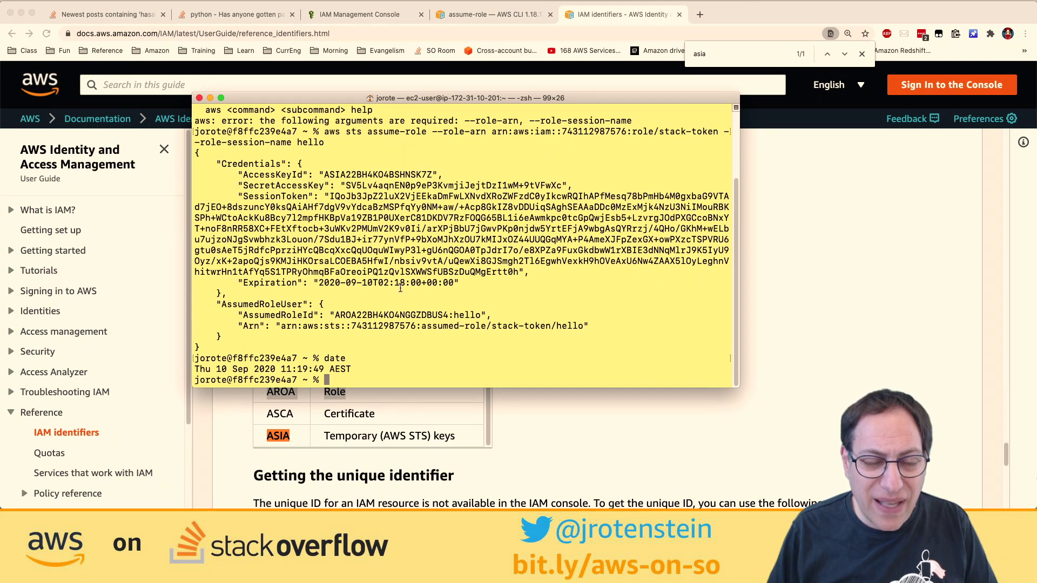
drag(379, 284, 435, 285)
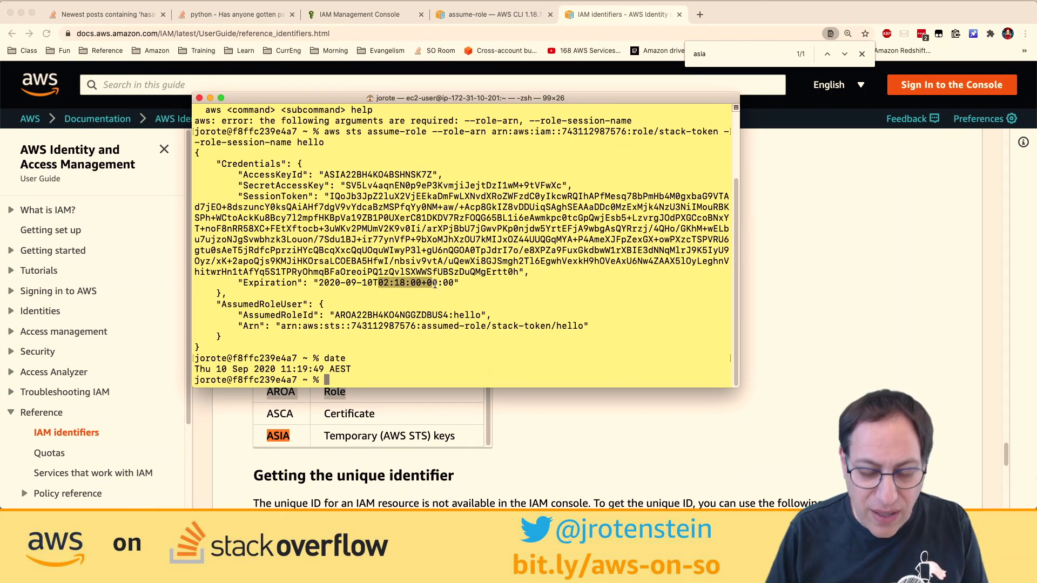
- Connect to the server with ./ops in a new terminal and show its current UTC time
key(super+n)
text(./ops)
key(Return)
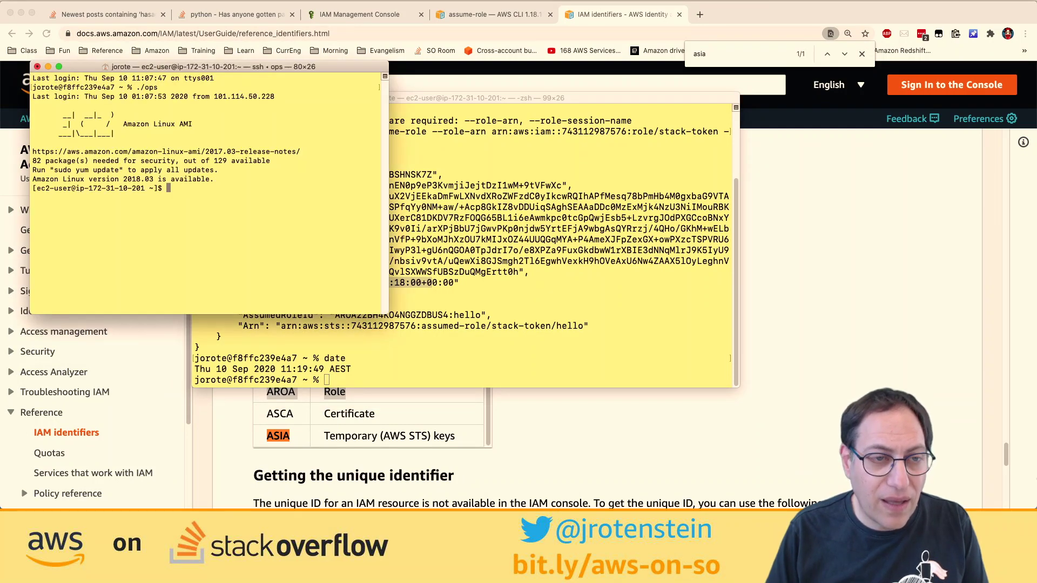
text(date)
key(Return)
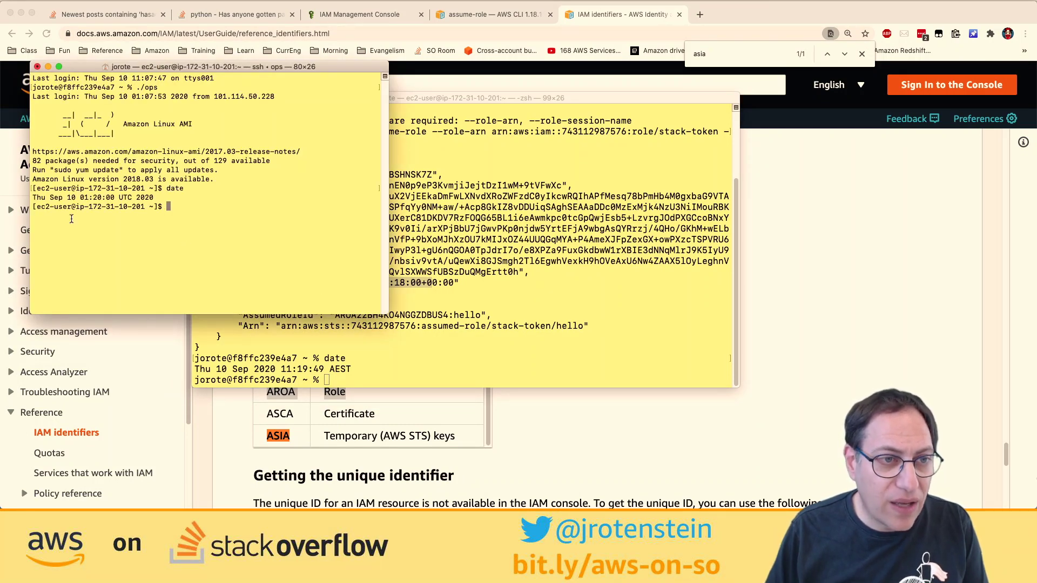
drag(80, 197, 125, 198)
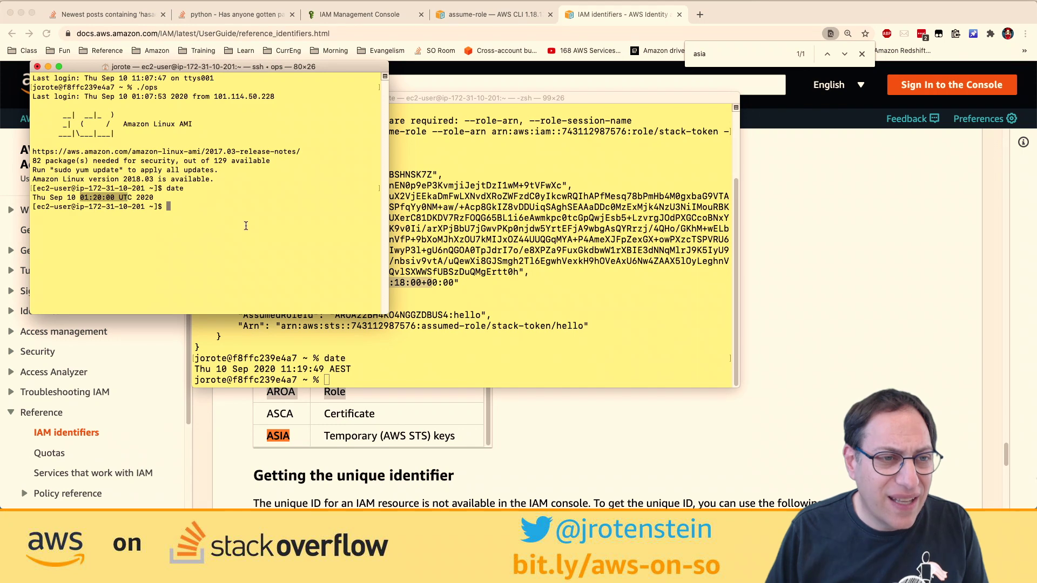
- Point out the Expiration, assumed-role ARN and AROA prefix, then close the IAM identifiers tab
click(483, 306)
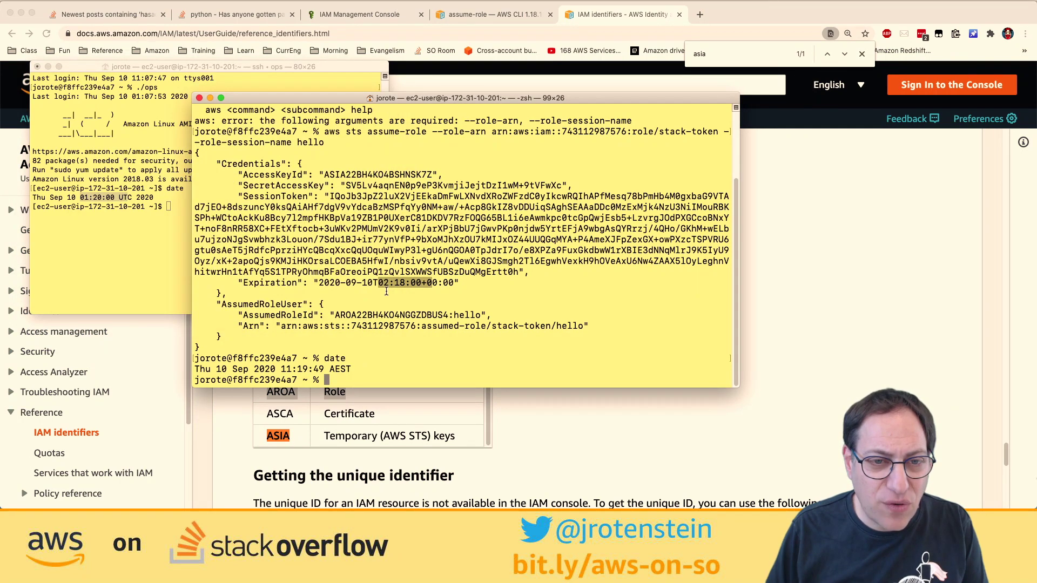
drag(384, 283, 457, 282)
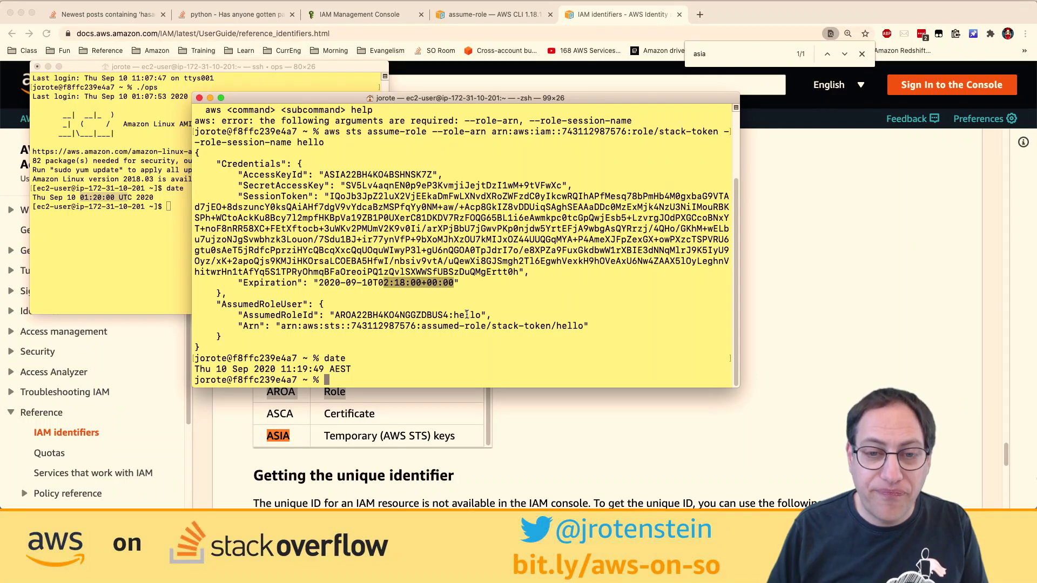
click(503, 326)
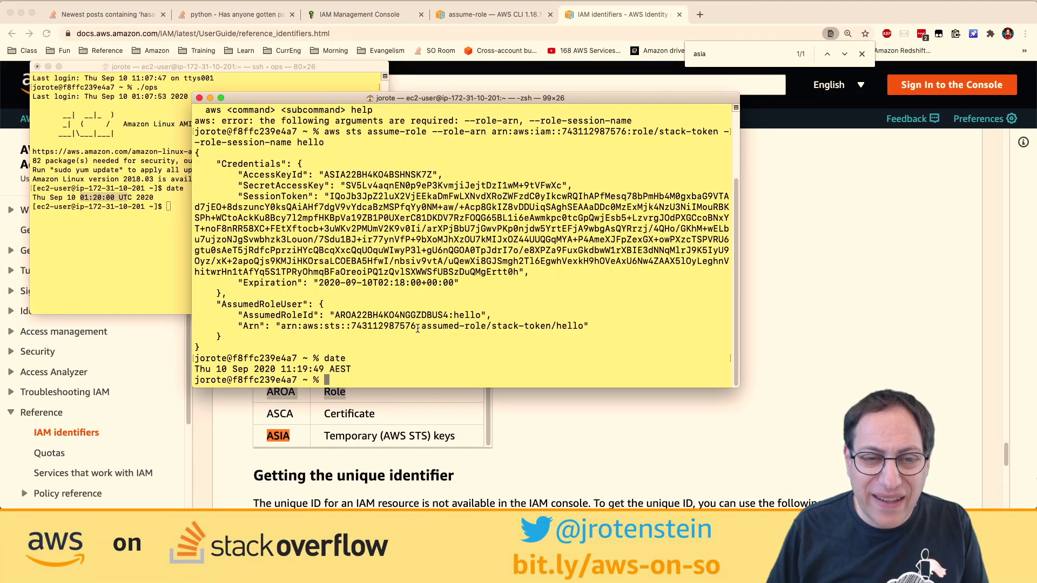
drag(281, 327, 503, 326)
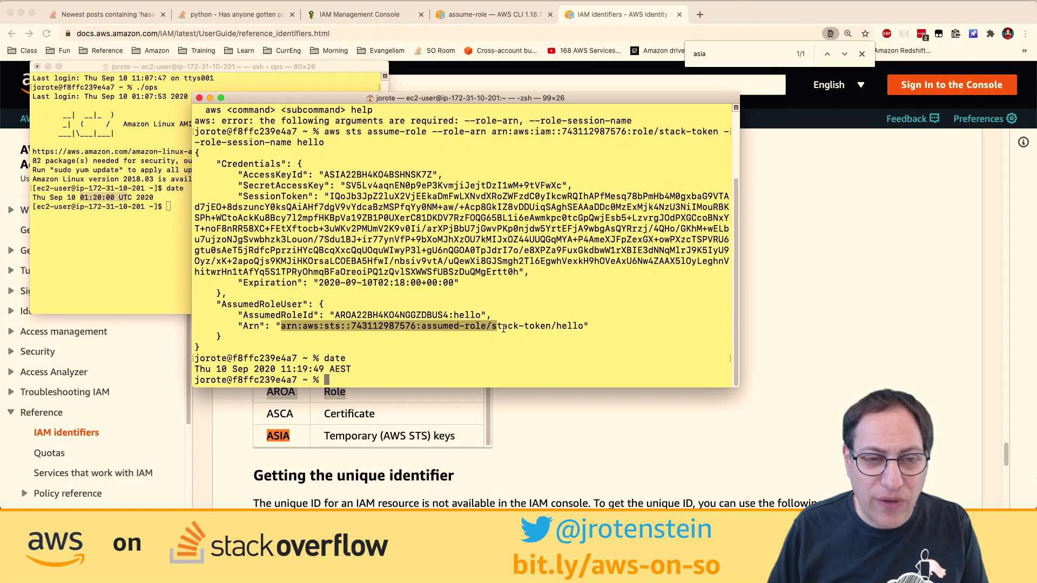
drag(335, 315, 357, 317)
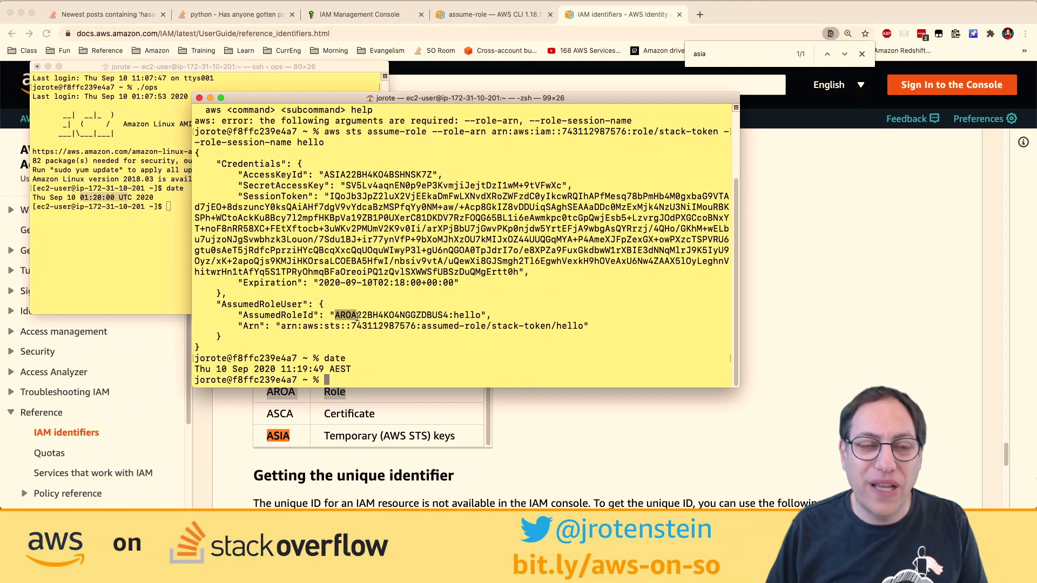
click(407, 315)
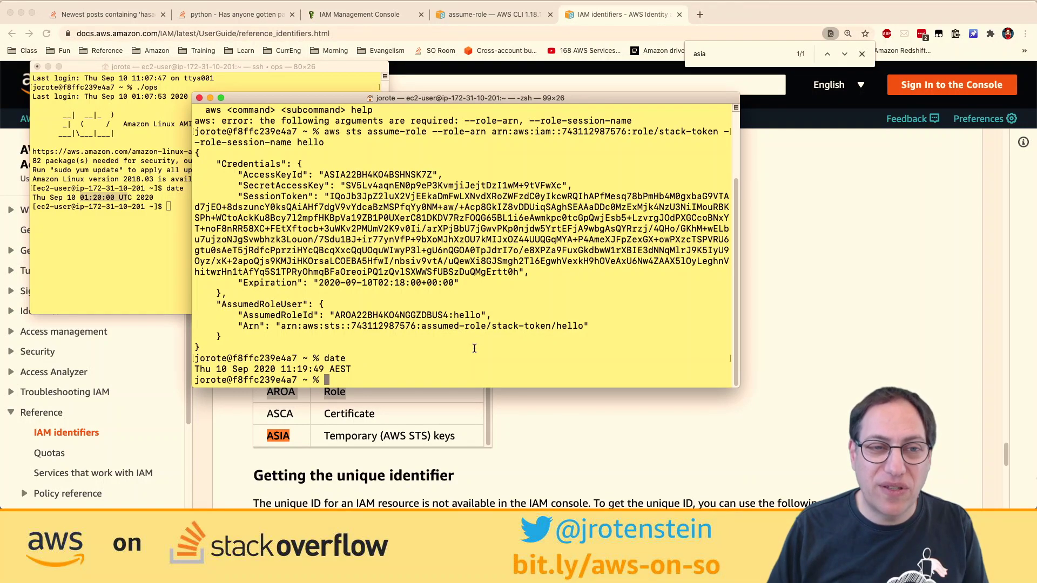
double_click(279, 185)
double_click(281, 196)
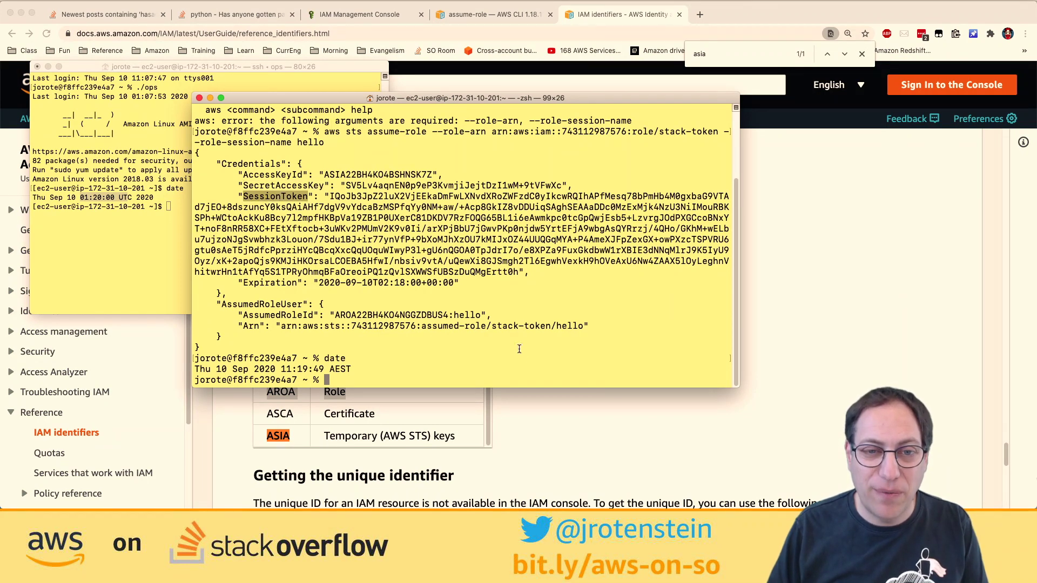
click(553, 441)
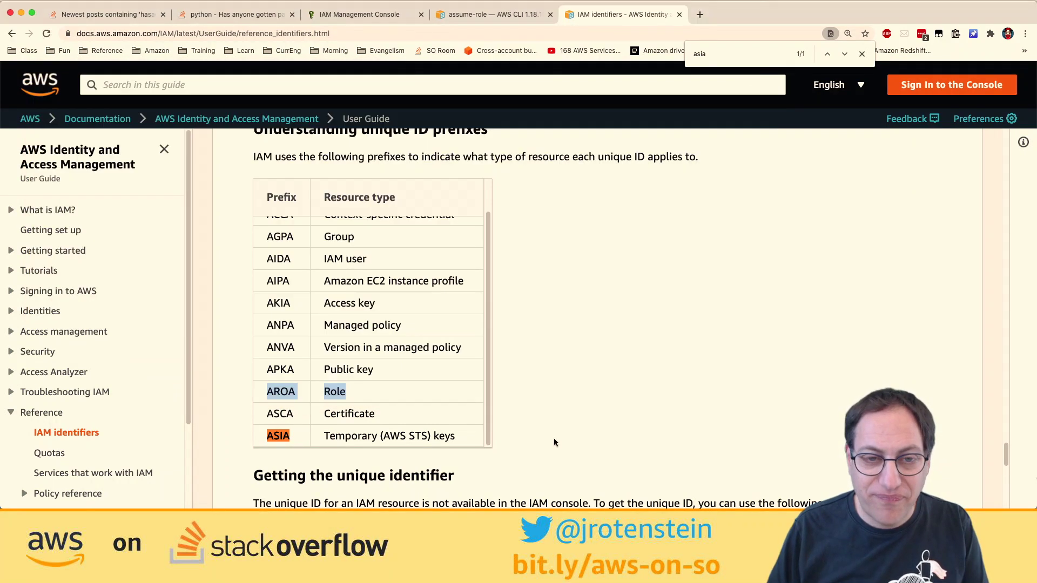
key(super+w)
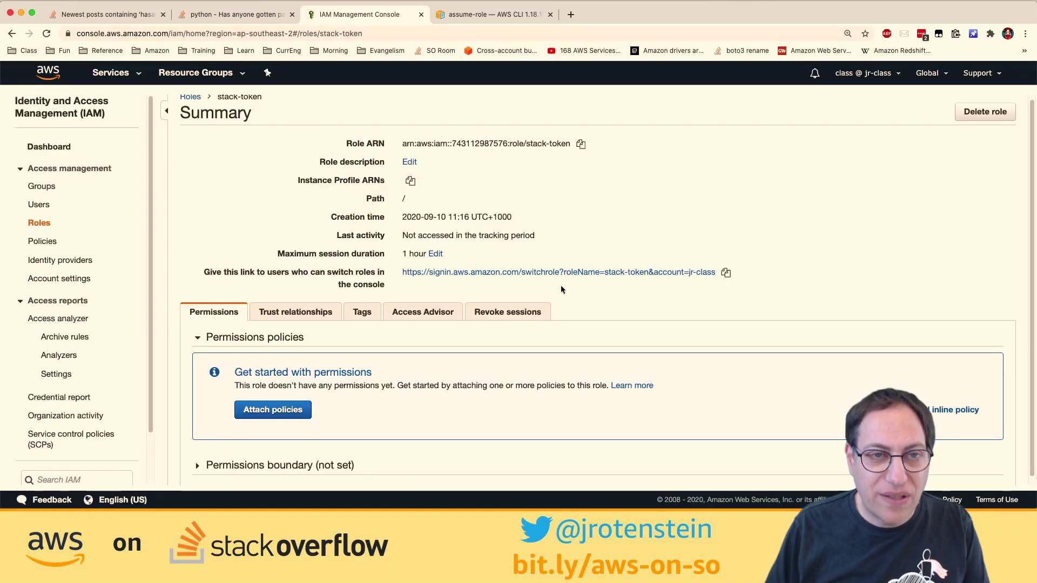
- Close the expired security token question, delete the stack-token role and close the IAM console tab
key(super+alt+Left)
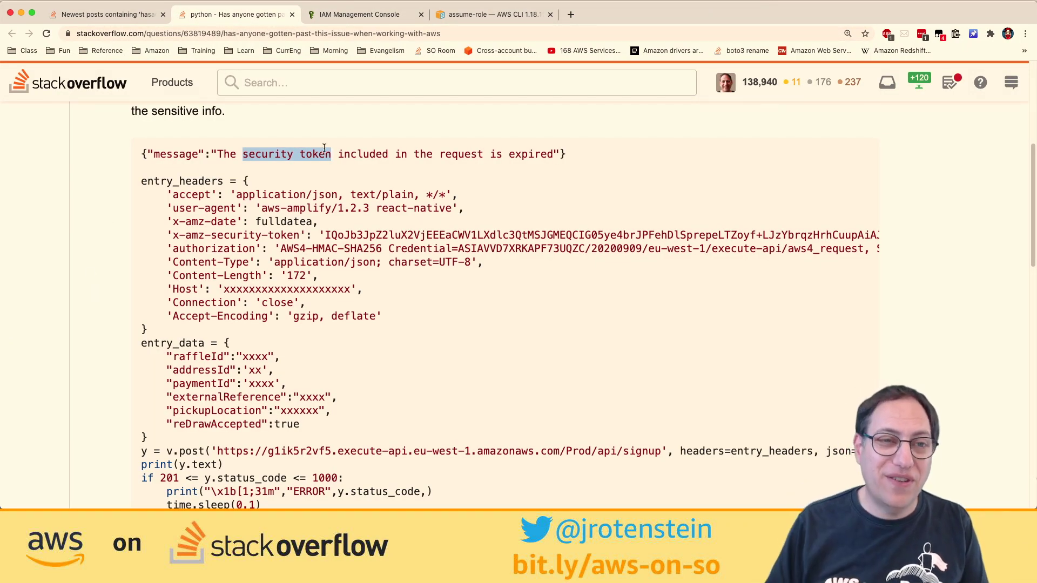
scroll(324, 147, up, 5)
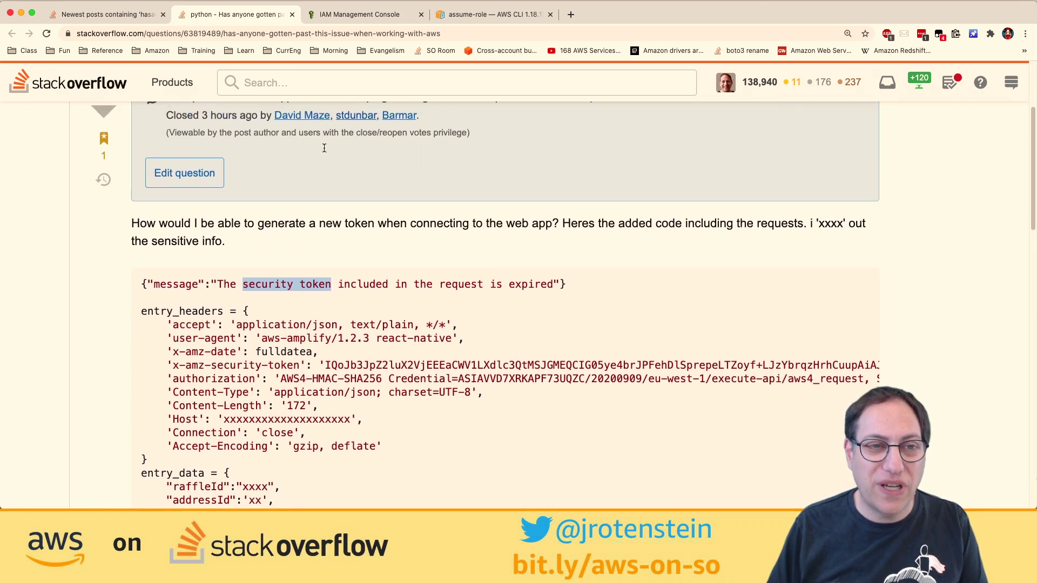
scroll(324, 148, up, 6)
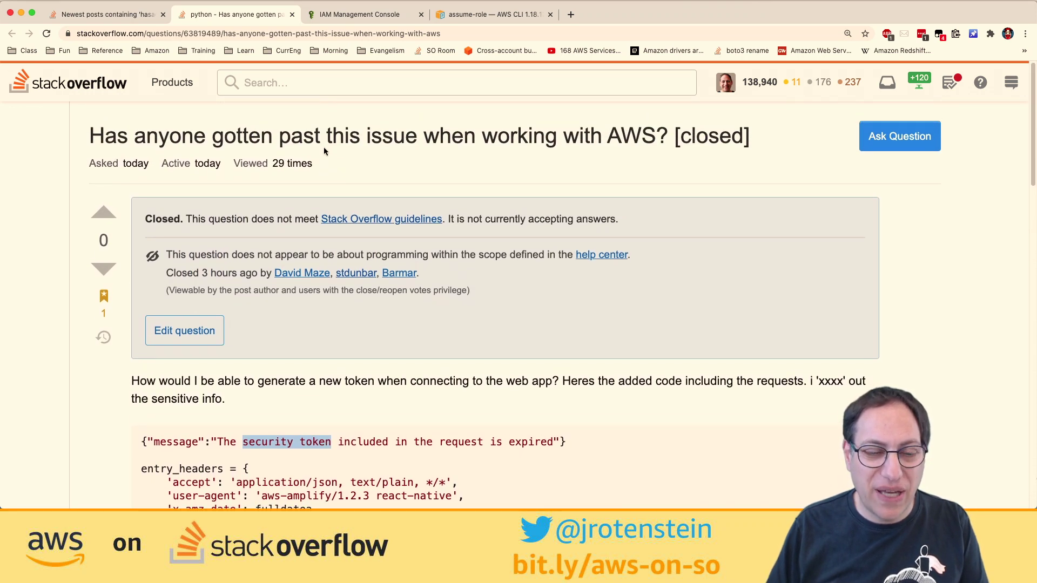
key(super+w)
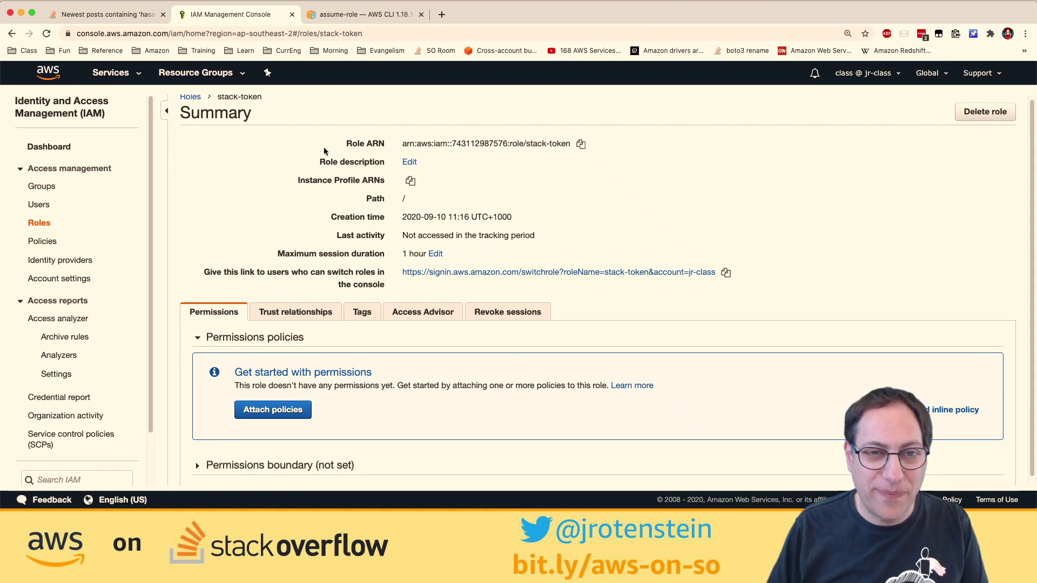
click(976, 115)
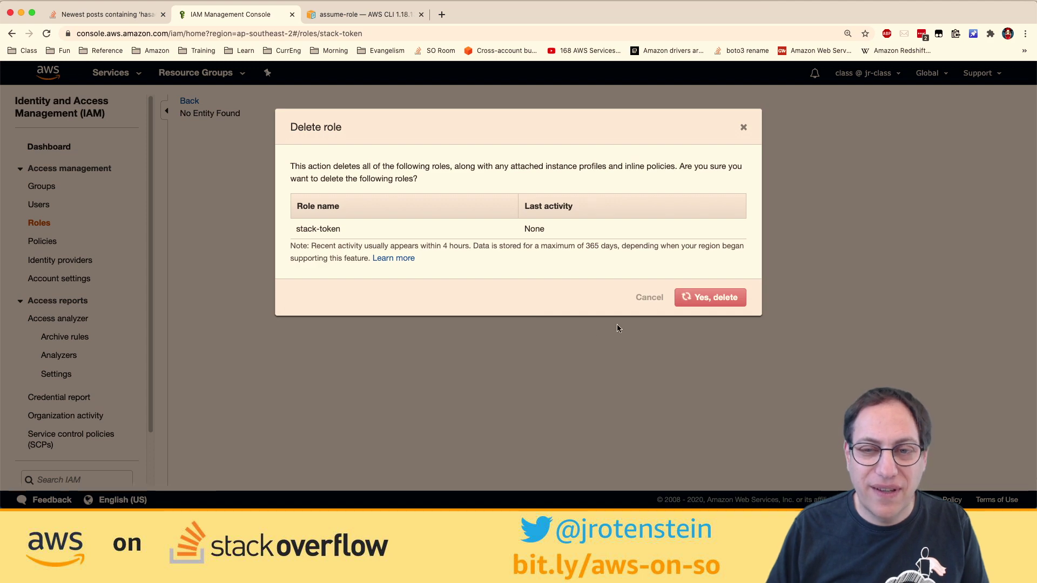
key(super+w)
key(super+w)
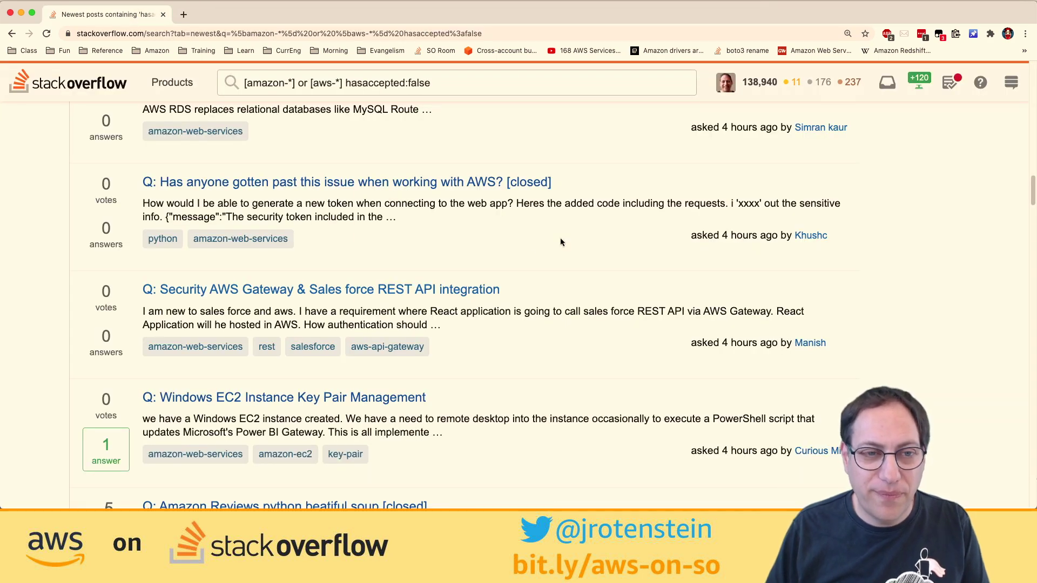
- Zoom the results to 125% and open 'Windows EC2 Instance Key Pair Management'
scroll(515, 269, down, 1)
key(super+minus)
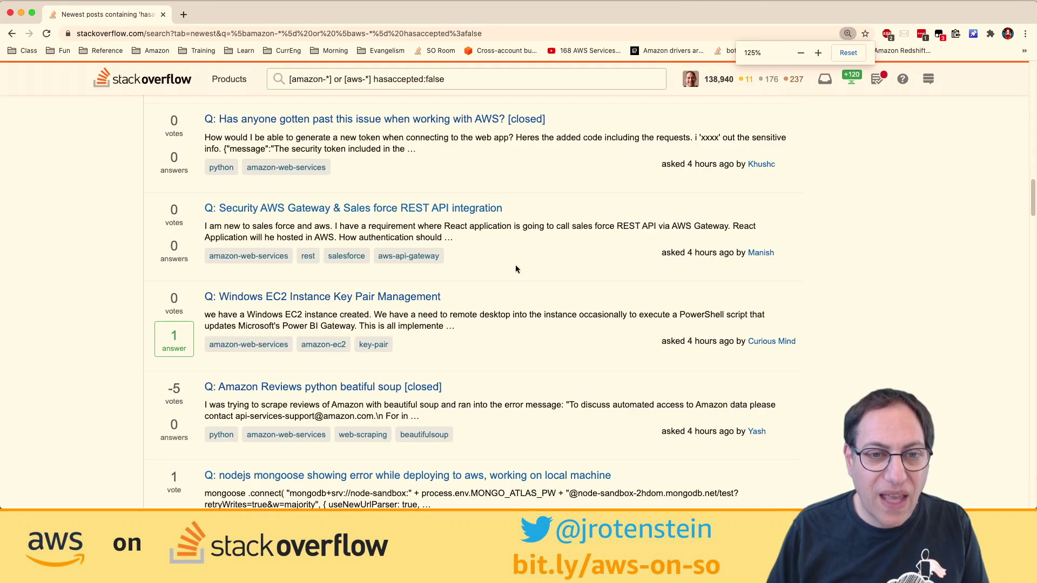
scroll(515, 269, down, 1)
shift+super+click(402, 227)
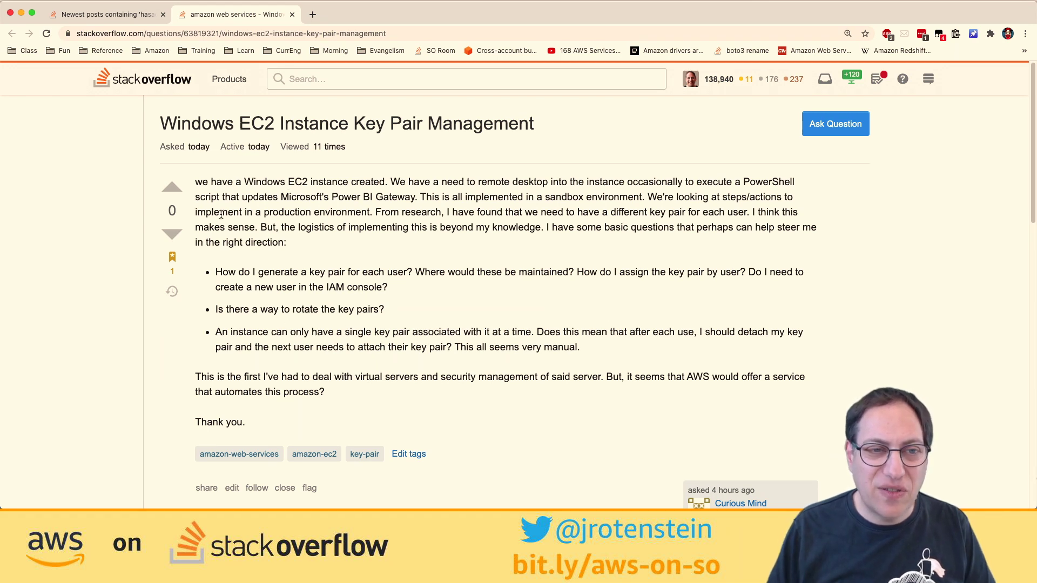
- Read the question, highlighting its production environment and key pair maintenance, assignment and rotation concerns
drag(219, 214, 372, 215)
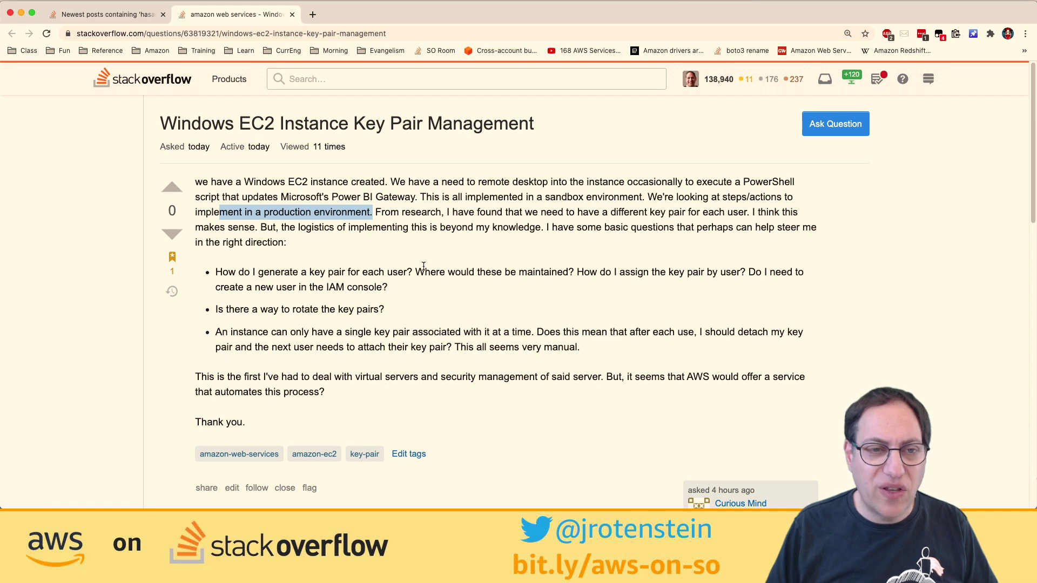
click(233, 272)
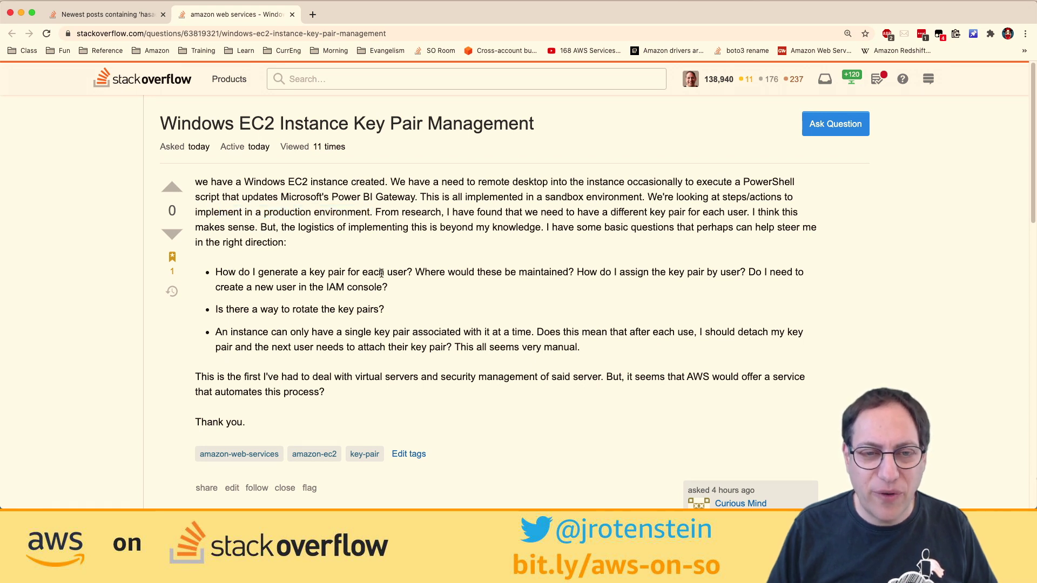
drag(417, 271, 755, 273)
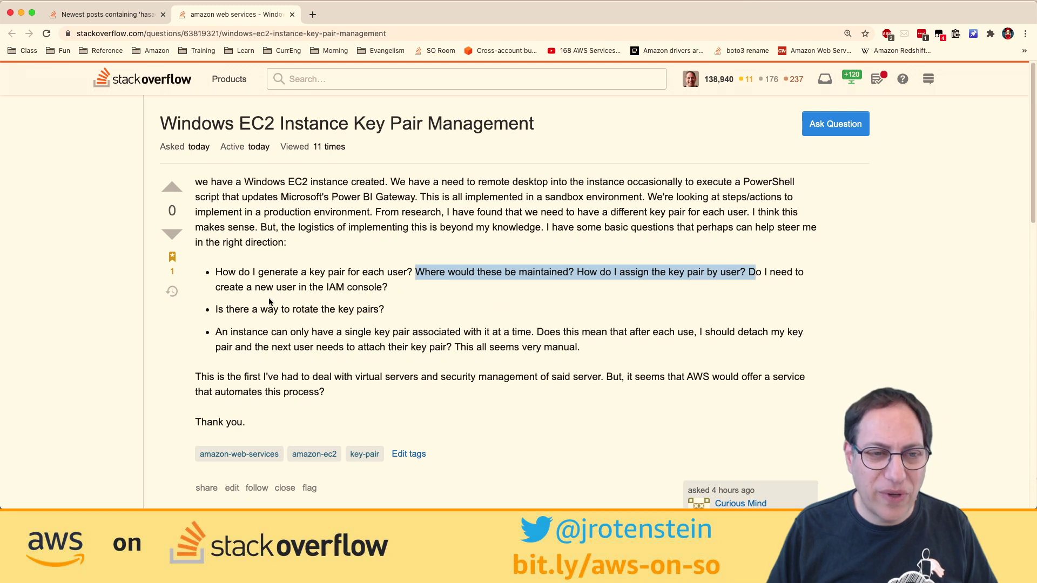
drag(274, 309, 397, 312)
scroll(398, 309, down, 5)
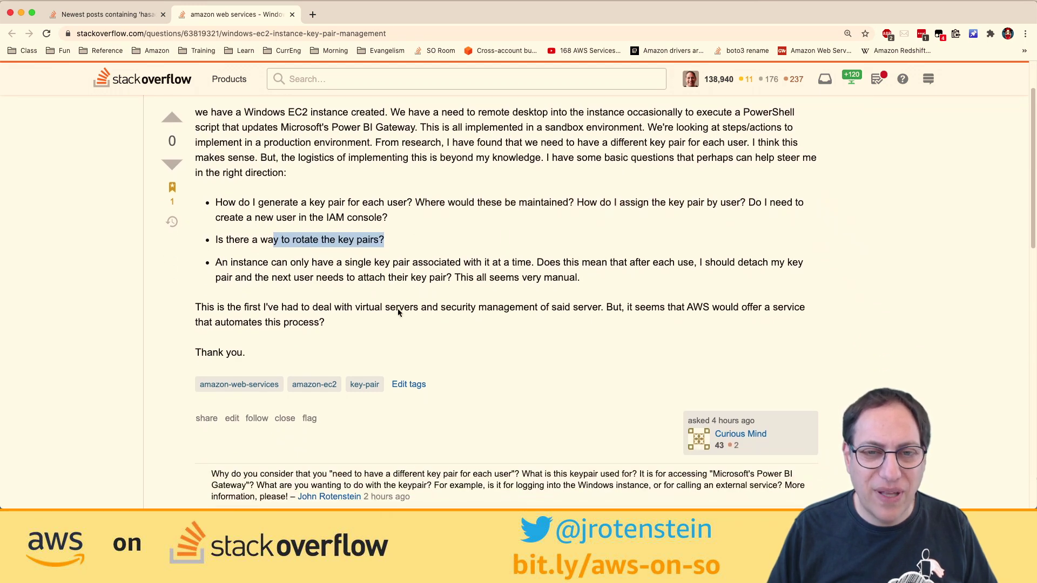
scroll(398, 312, down, 5)
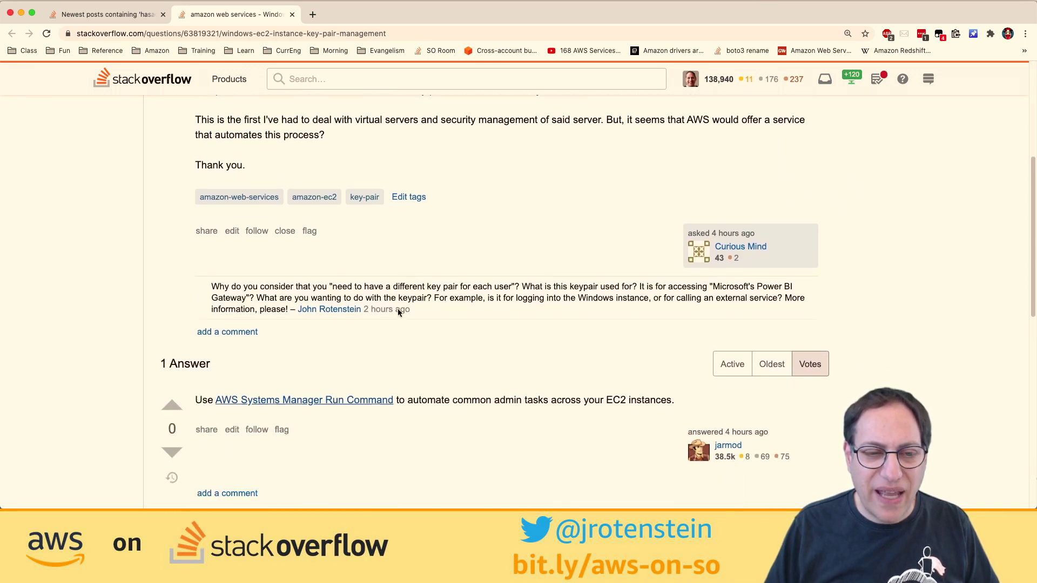
scroll(364, 354, up, 1)
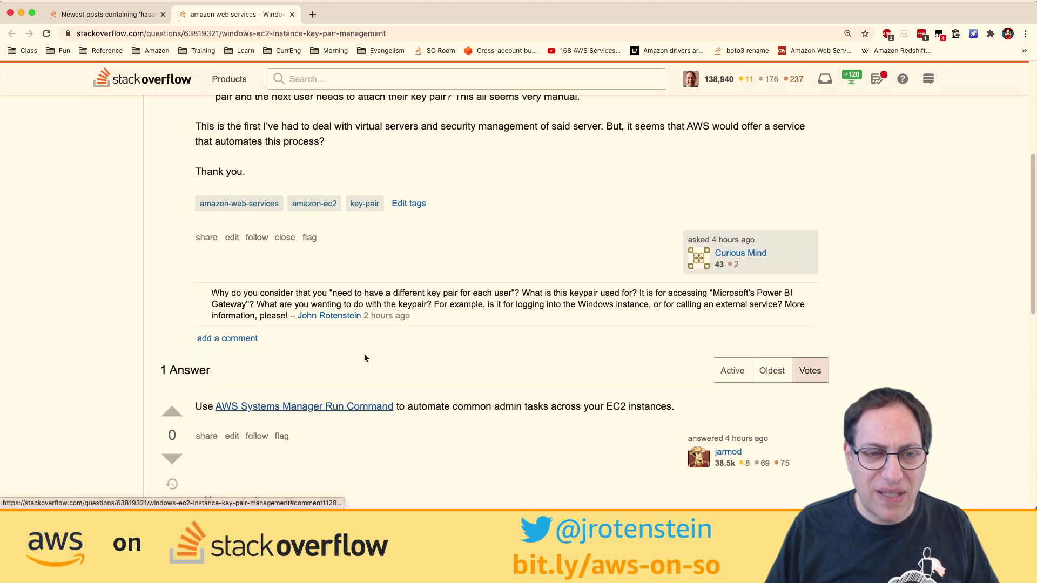
scroll(364, 355, up, 1)
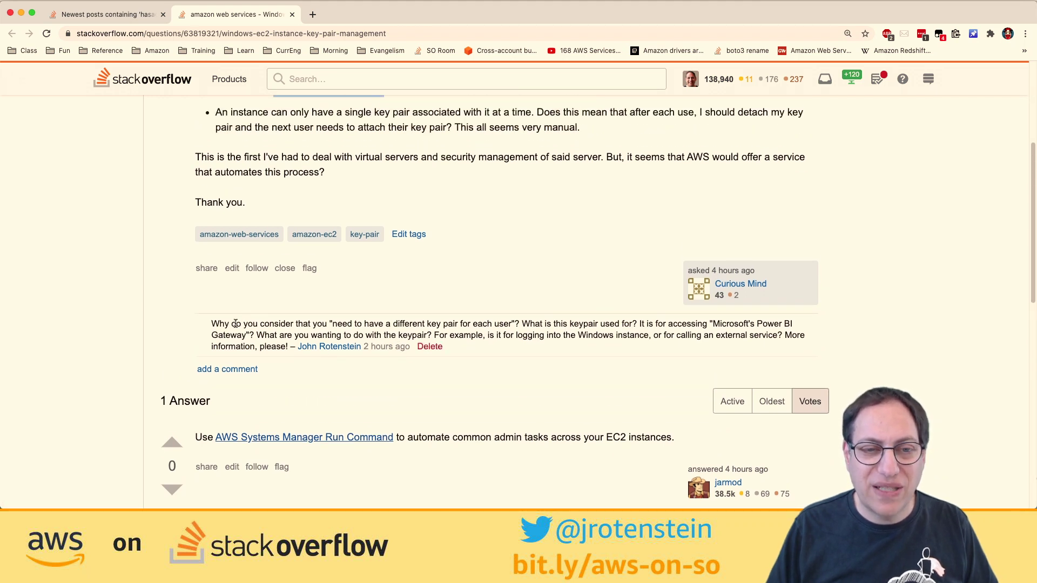
drag(236, 324, 503, 352)
scroll(512, 351, up, 6)
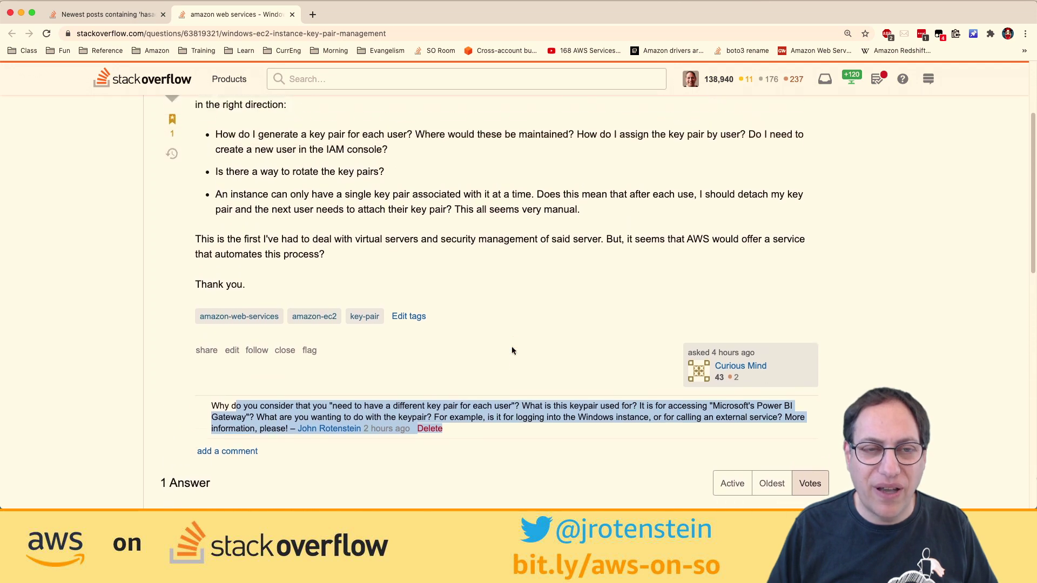
scroll(512, 350, up, 1)
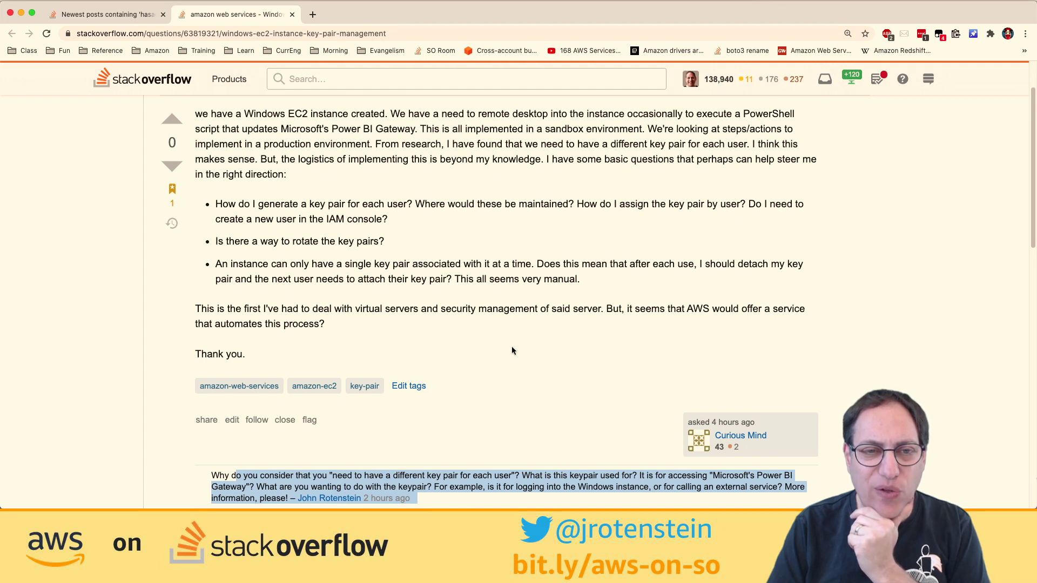
key(super+t)
- Go to the EC2 Instances console via 'inst' and select the Win2019 instance
text(inst)
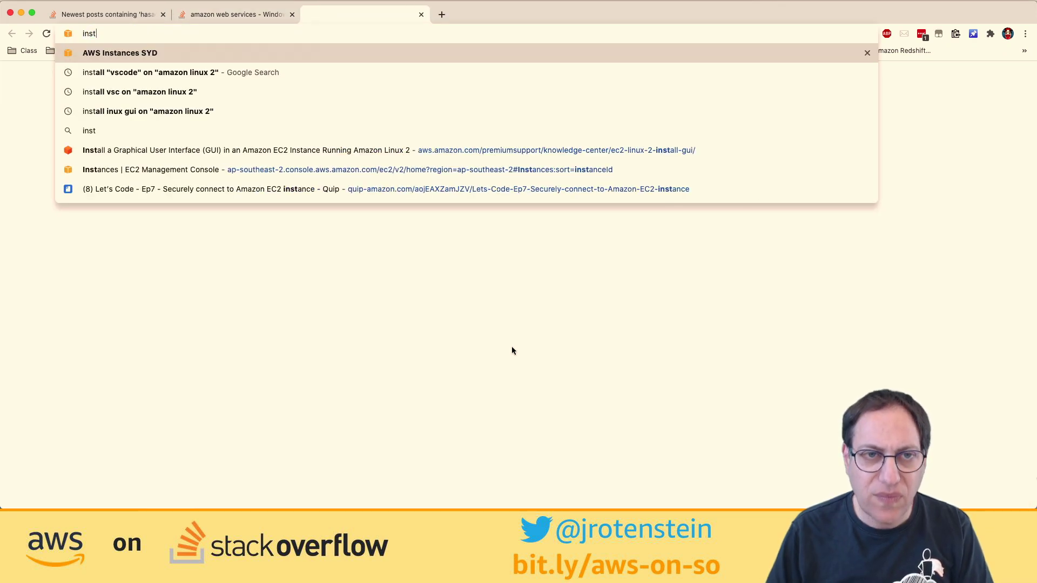
key(Return)
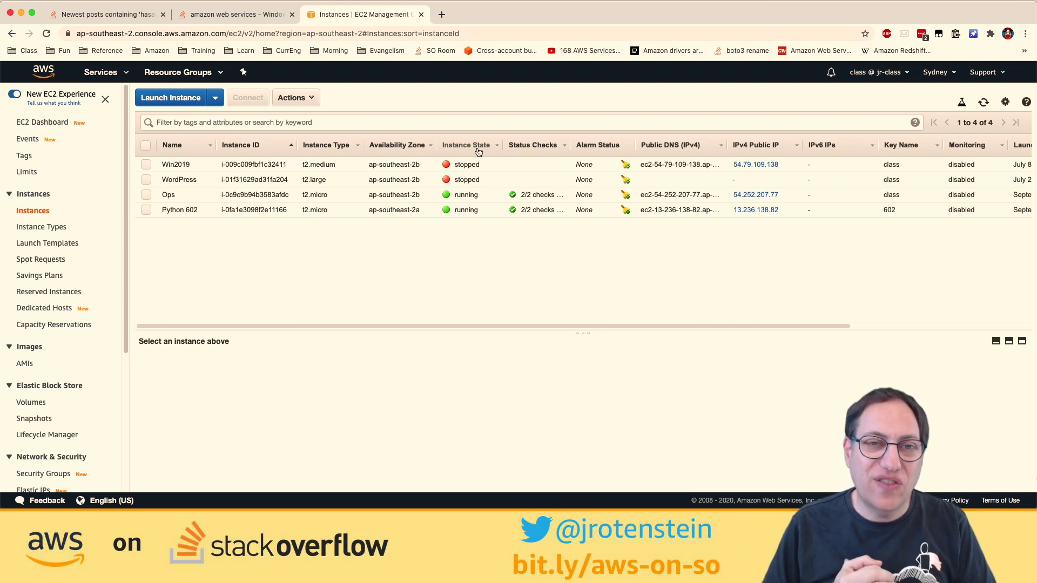
click(292, 97)
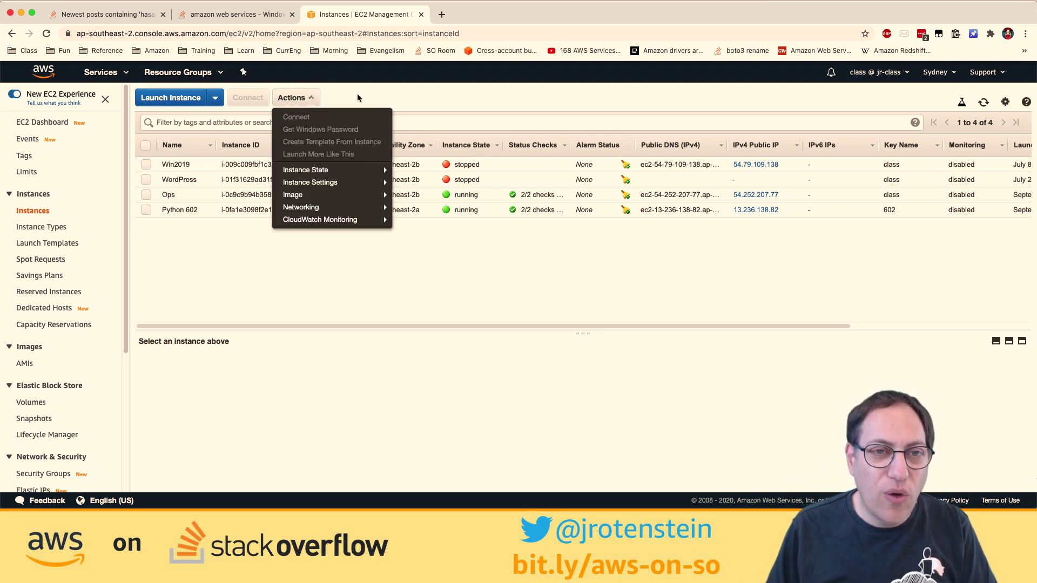
click(206, 164)
key(Escape)
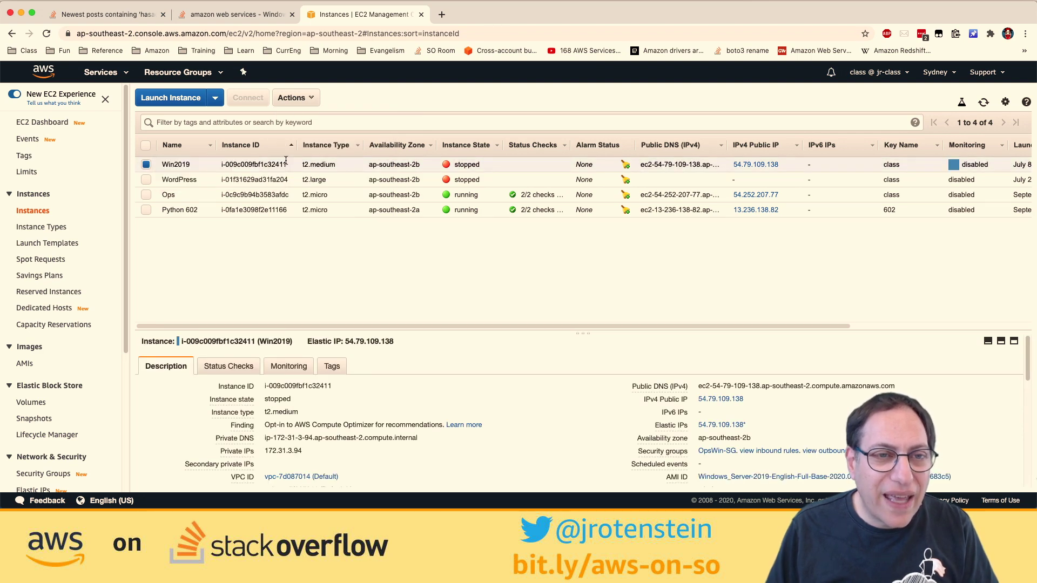
- Review the Get Windows Password dialog for Win2019, cancel it and return to Stack Overflow
click(292, 97)
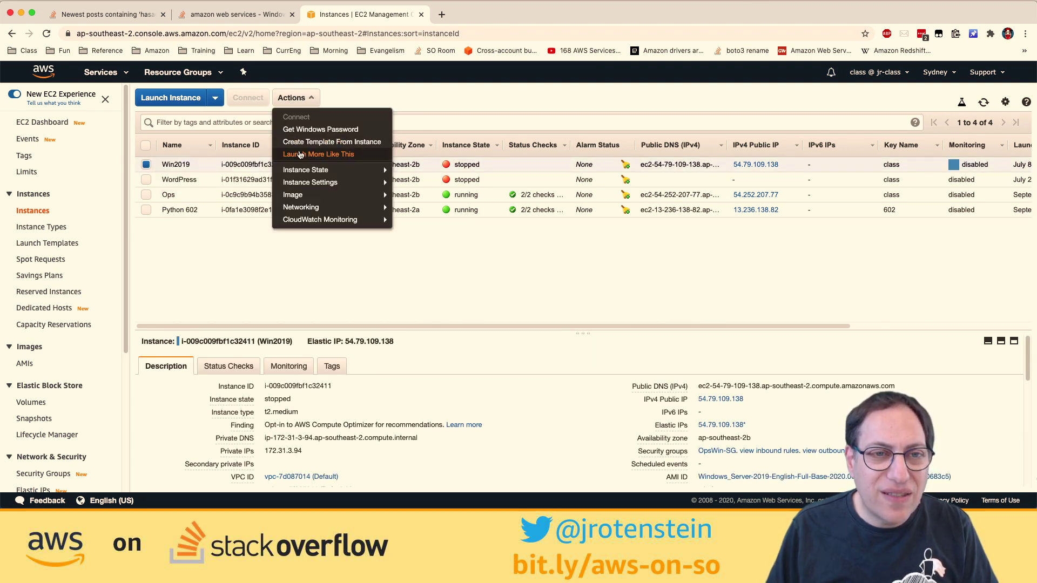
click(304, 131)
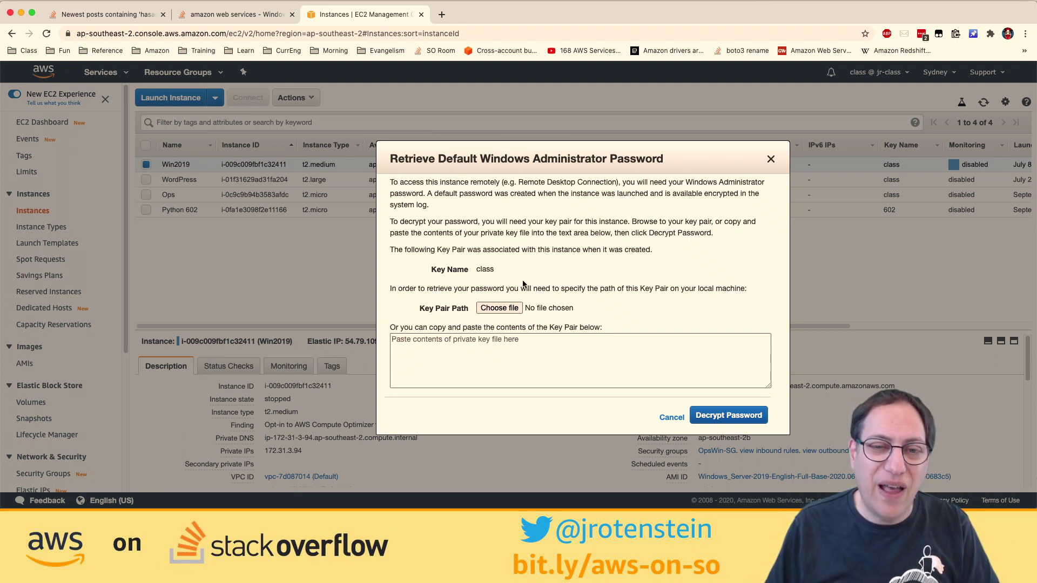
drag(572, 148, 530, 117)
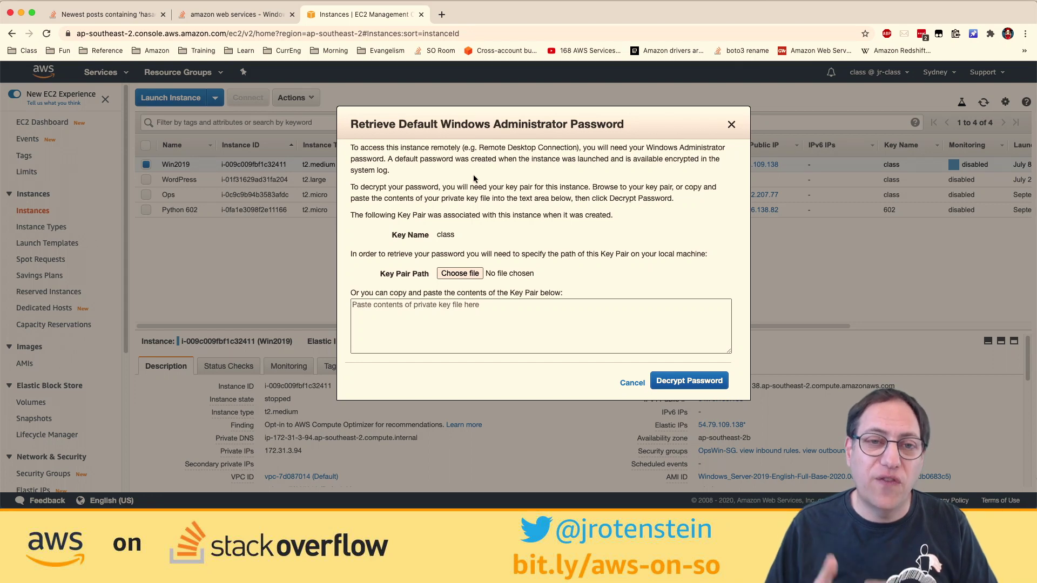
click(630, 383)
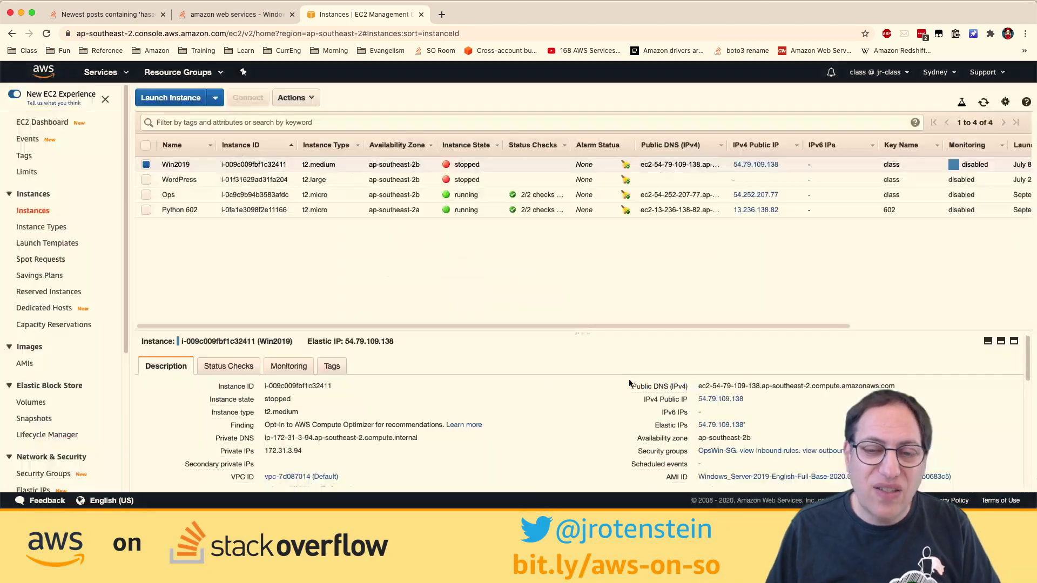
click(267, 15)
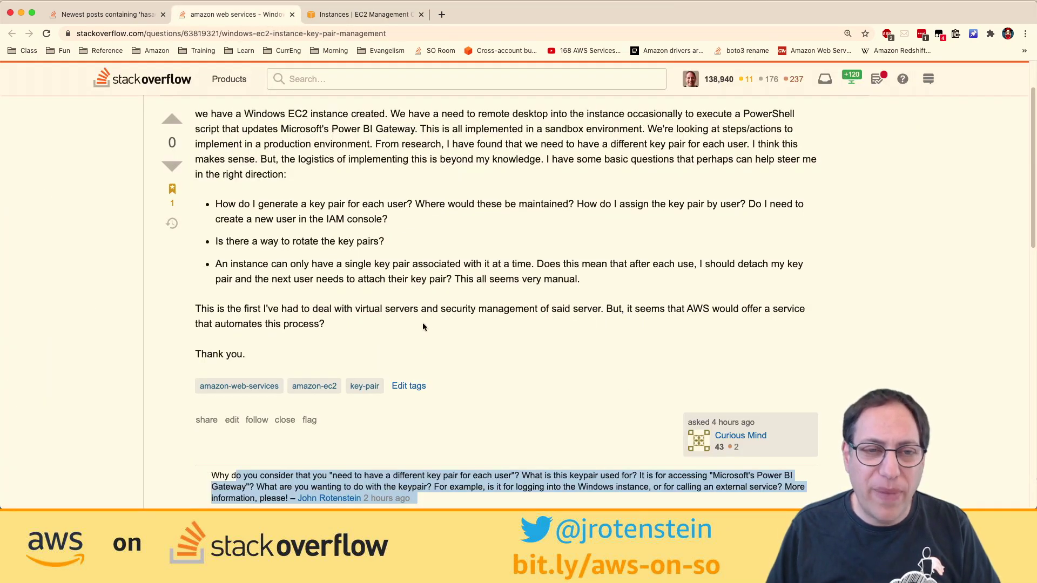
- Clear the comment highlight and reread the question, highlighting its Power BI Gateway phrase
click(448, 329)
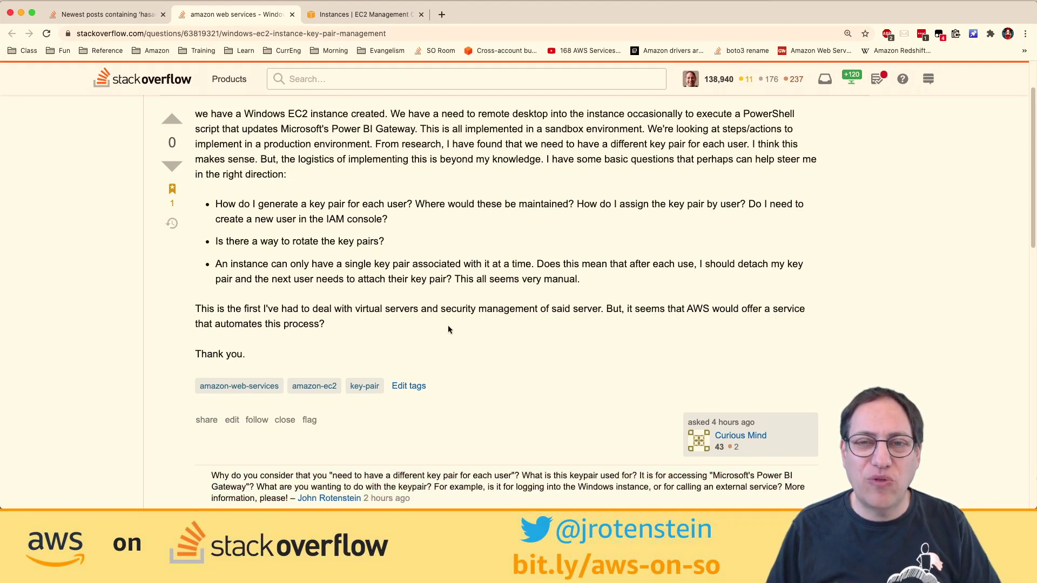
scroll(448, 327, down, 5)
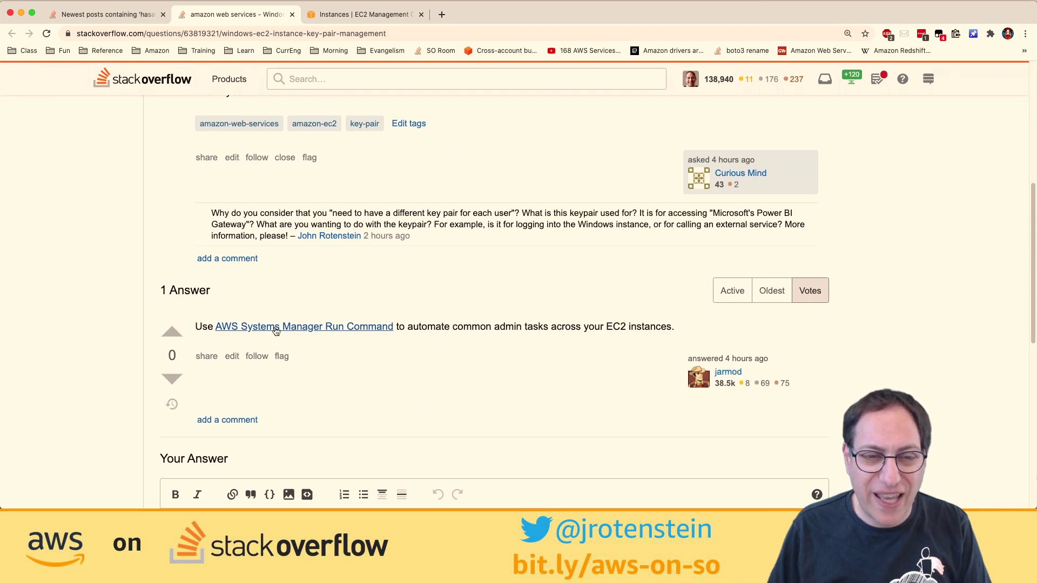
scroll(275, 331, up, 6)
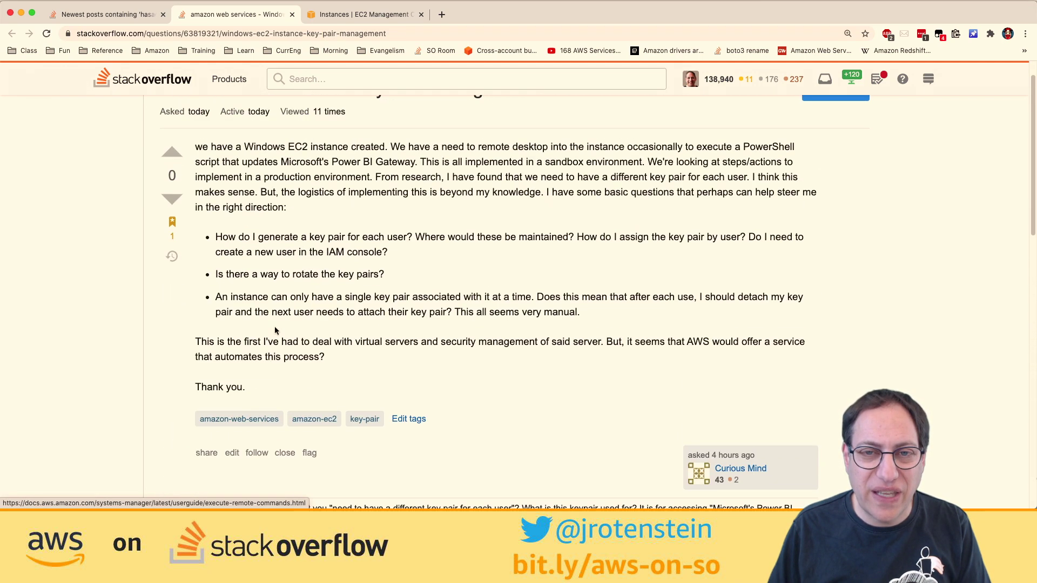
drag(258, 159, 417, 164)
scroll(416, 169, down, 10)
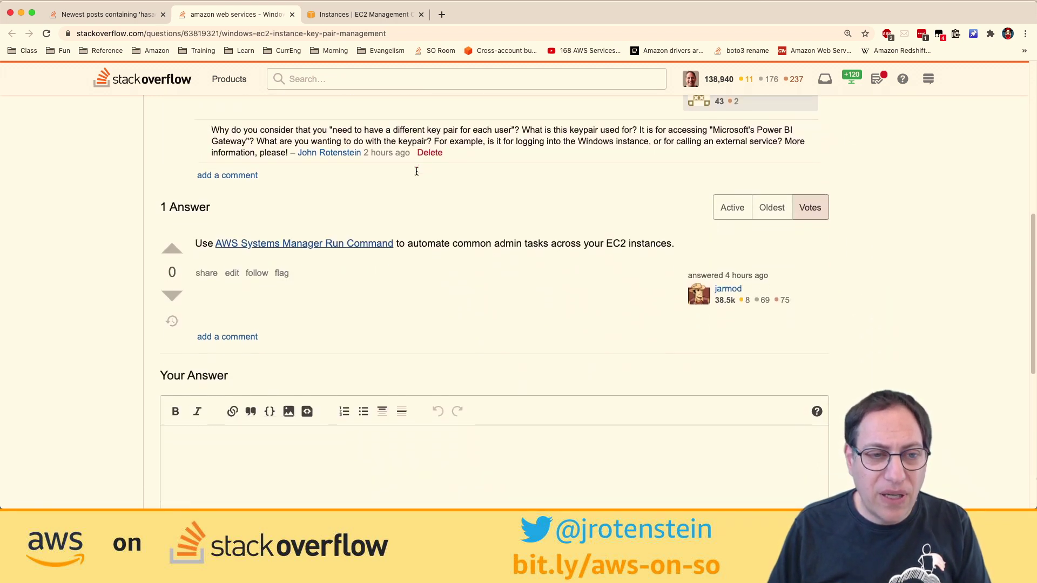
- Put the cursor in the empty Your Answer editor below the single existing answer
click(408, 326)
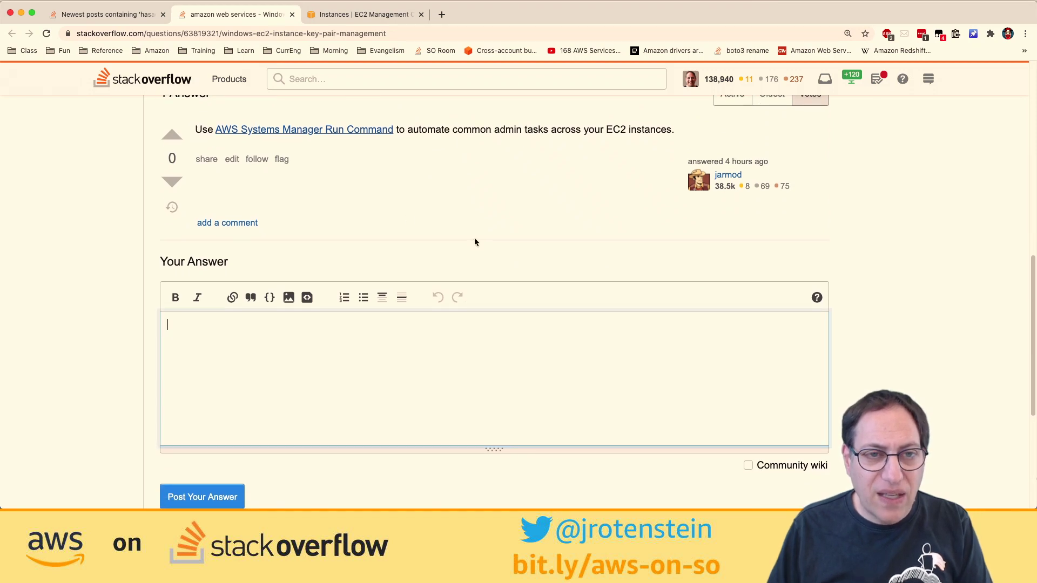
scroll(474, 239, up, 5)
scroll(474, 242, up, 1)
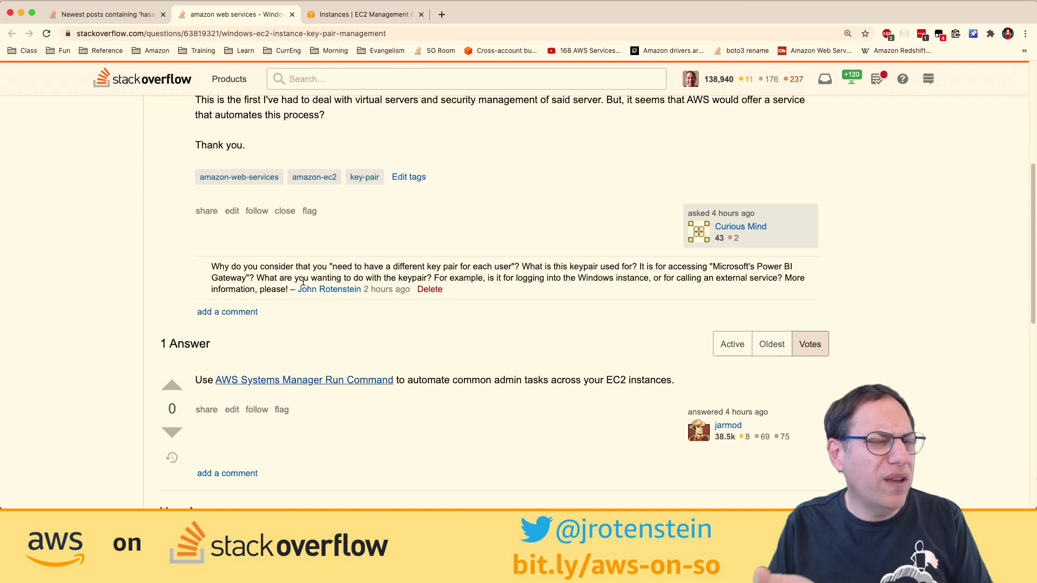
scroll(303, 281, down, 5)
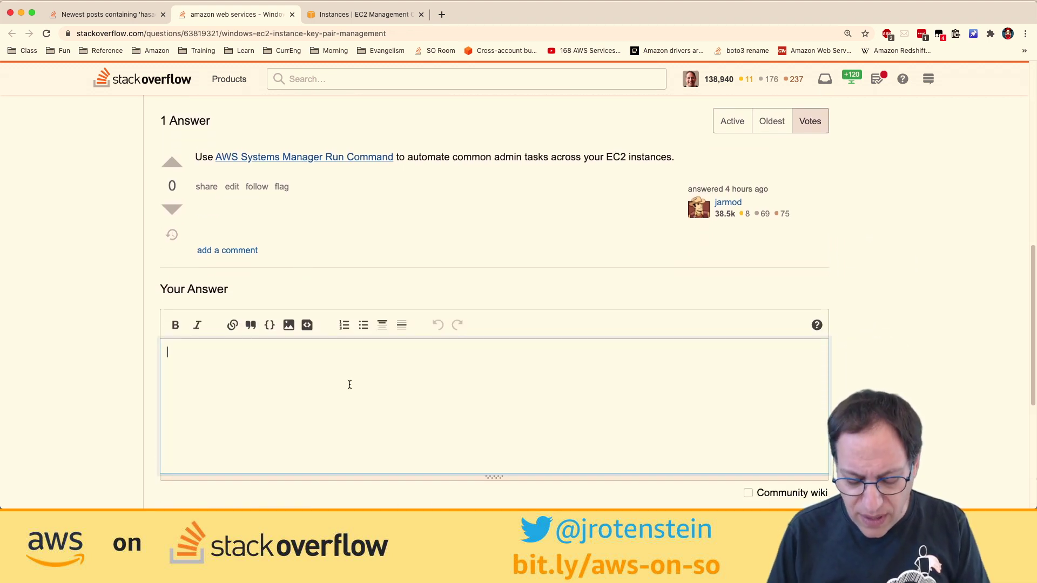
- Write that launching a Windows EC2 instance generates a random Administrator password
text(When an Am)
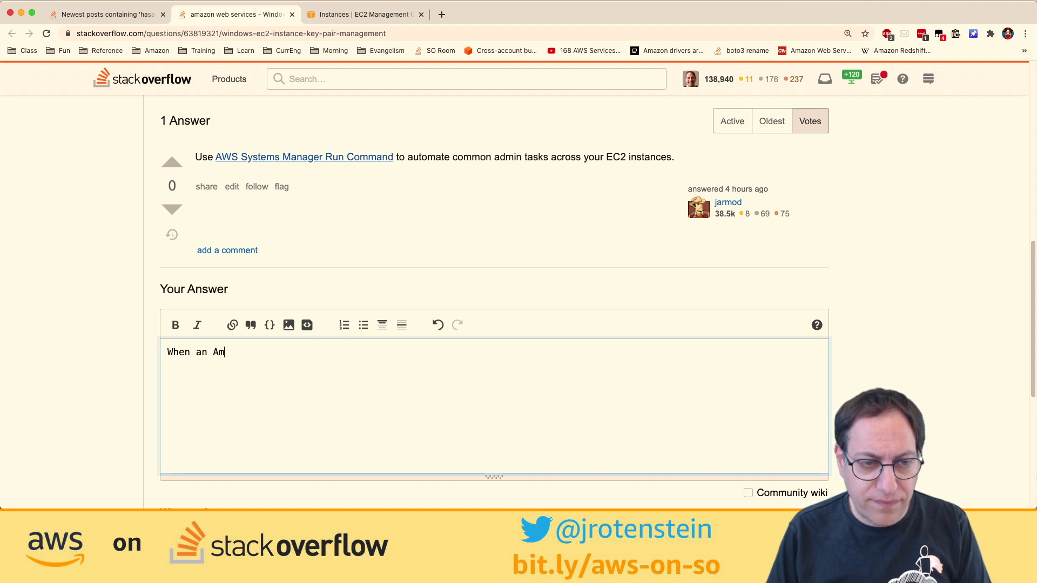
text(azon E)
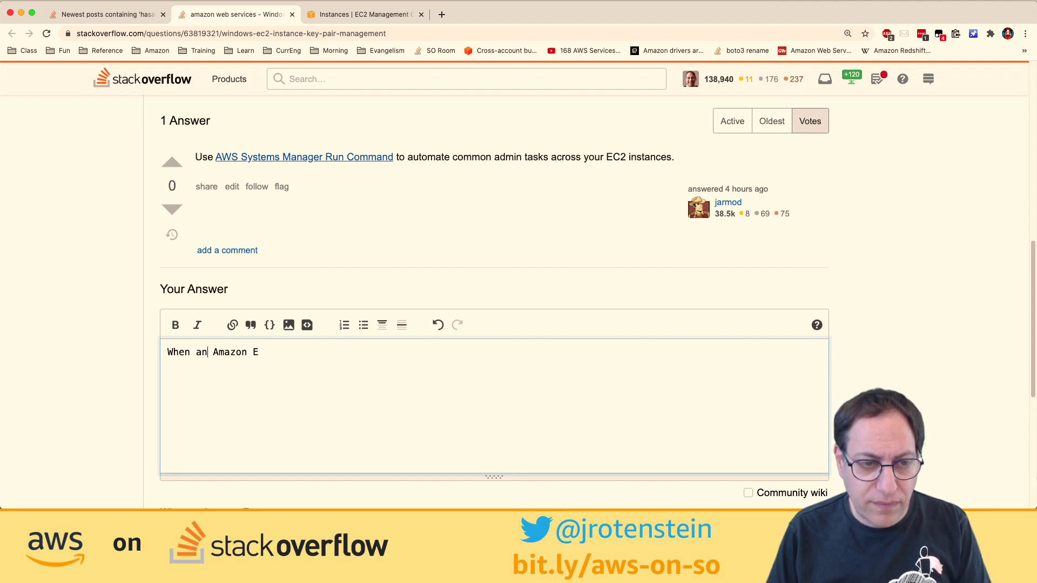
key(BackSpace)
text(Windows)
key(BackSpace)
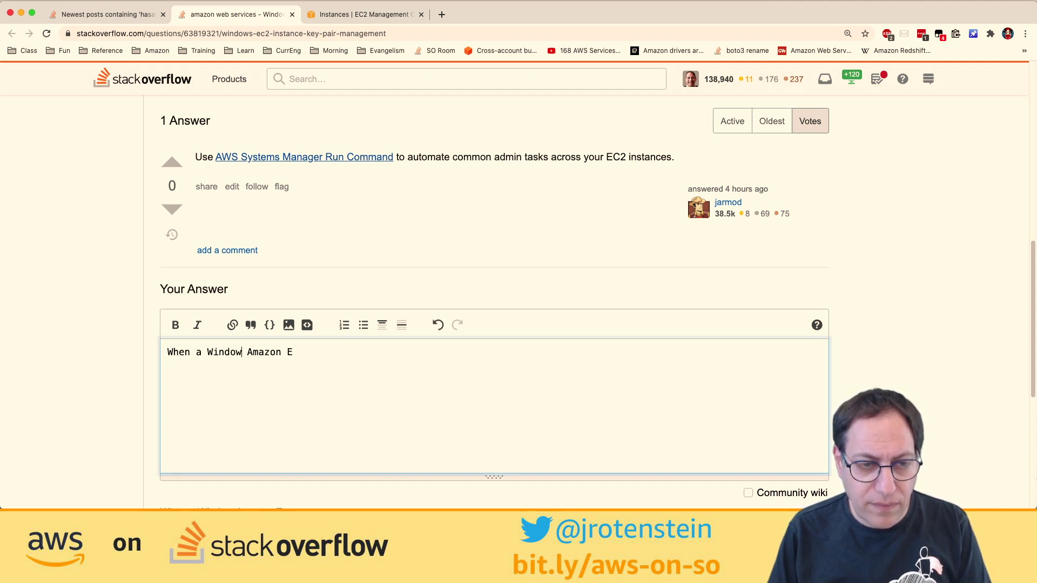
text(s)
click(293, 352)
text(C2 instance )
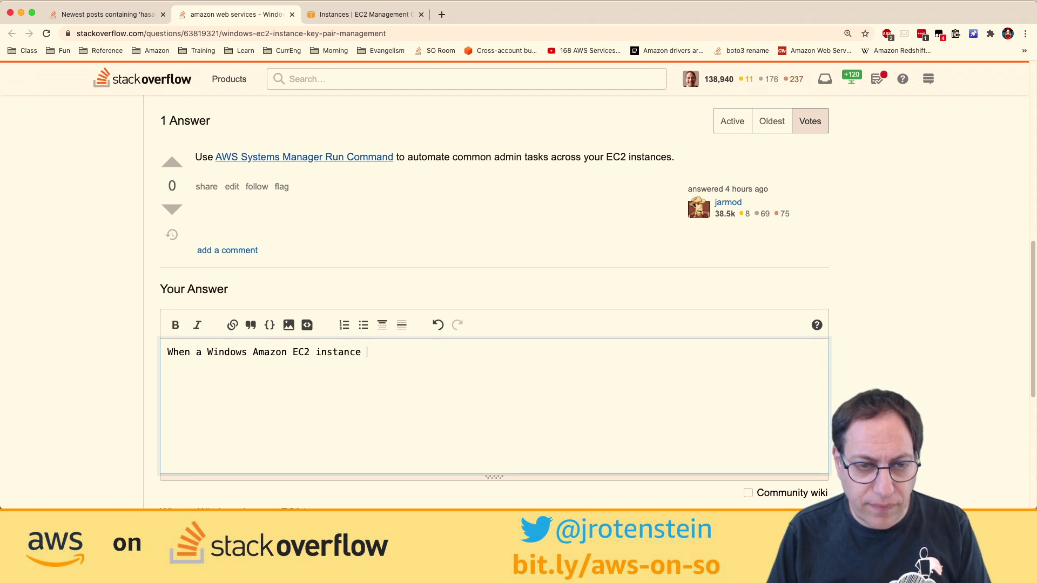
text(is launched, a rand)
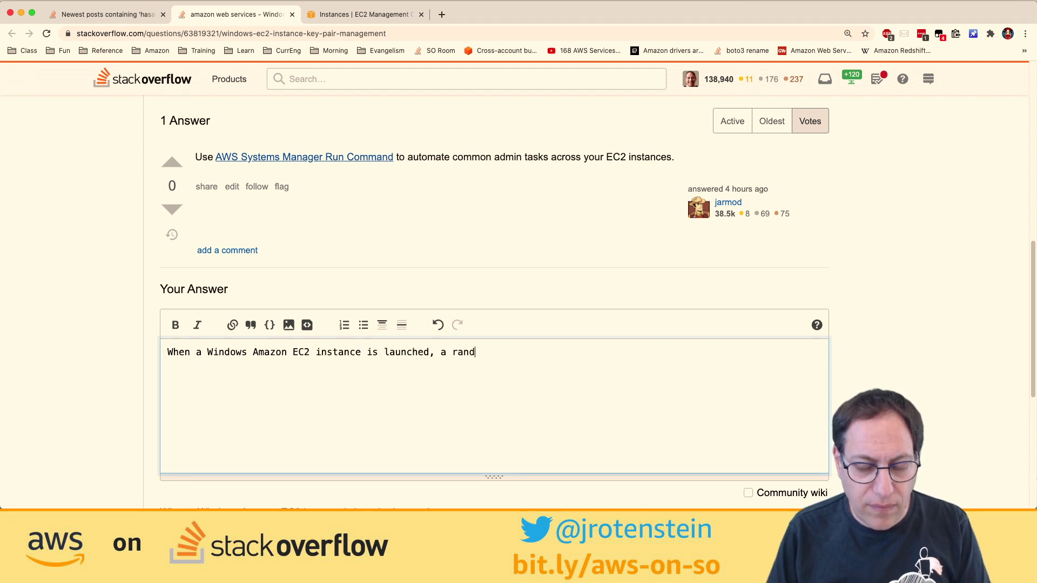
text(om Administrator p)
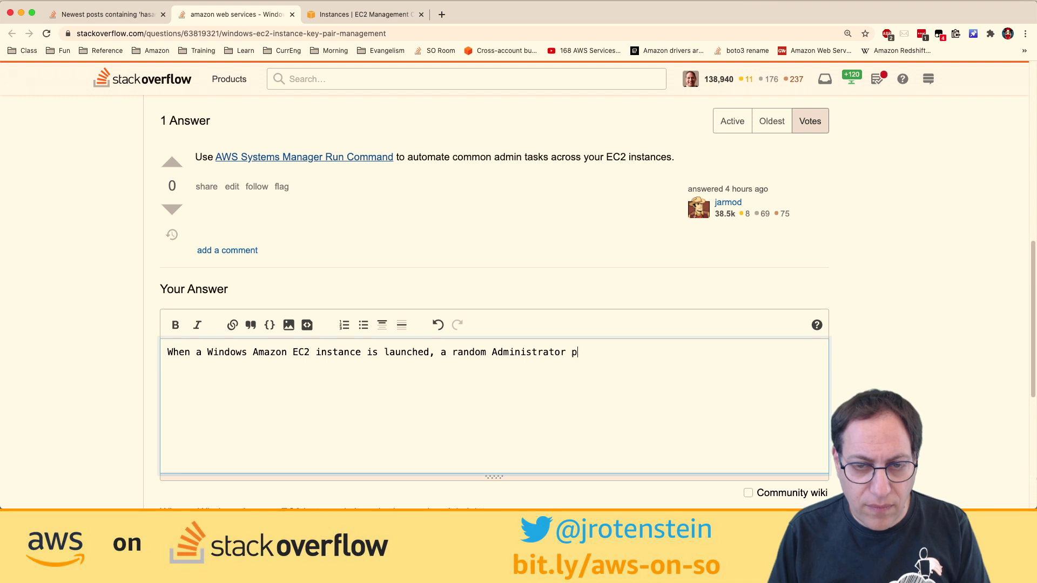
text(assword is ge)
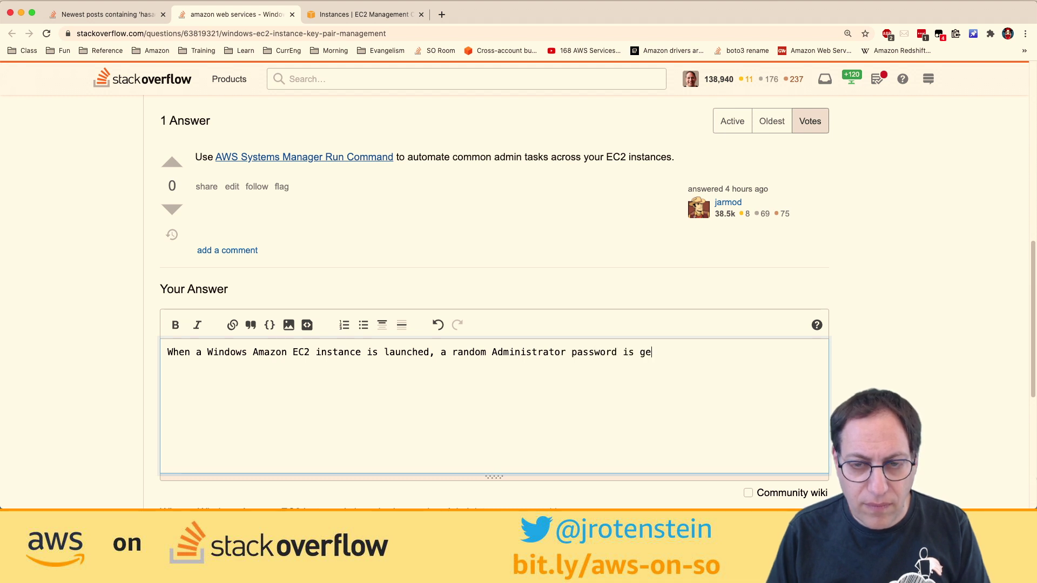
text(nerat)
- Add that the password is encrypted with the launch keypair and retrieved via "Get Windows Password"
key(BackSpace)
key(BackSpace)
key(BackSpace)
text(erated)
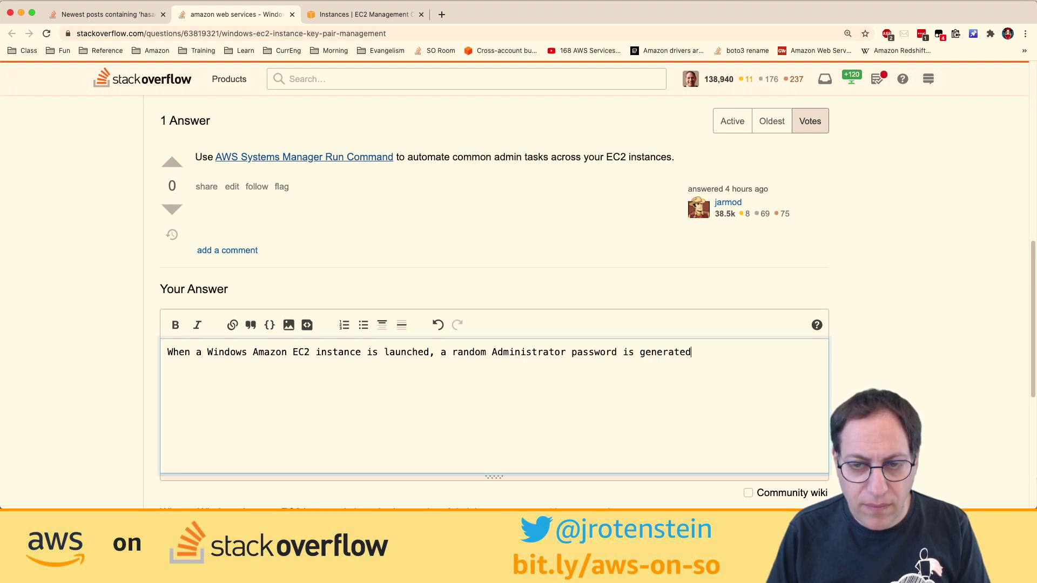
text(.  This password is)
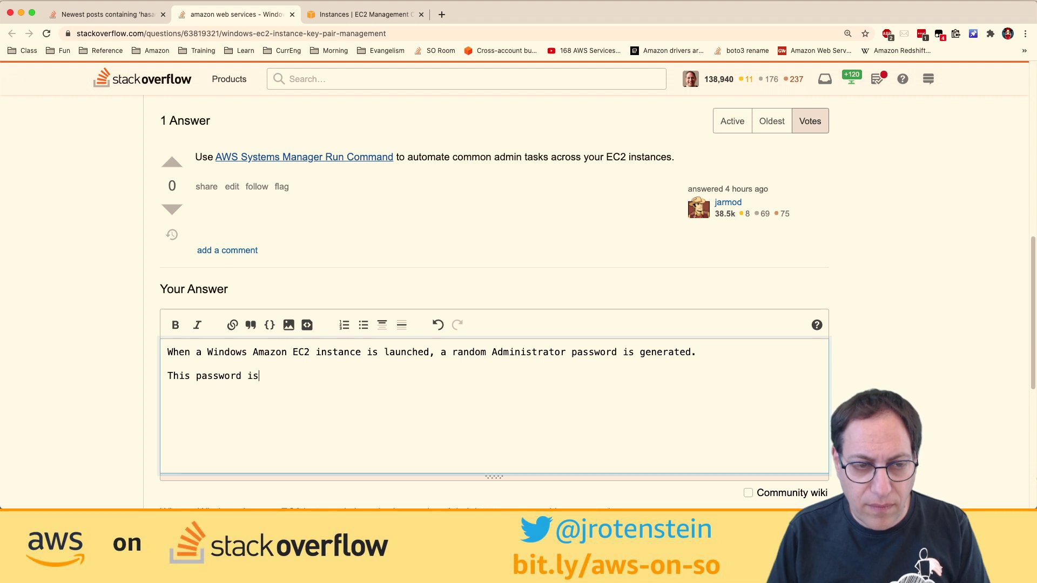
text( then encrypted)
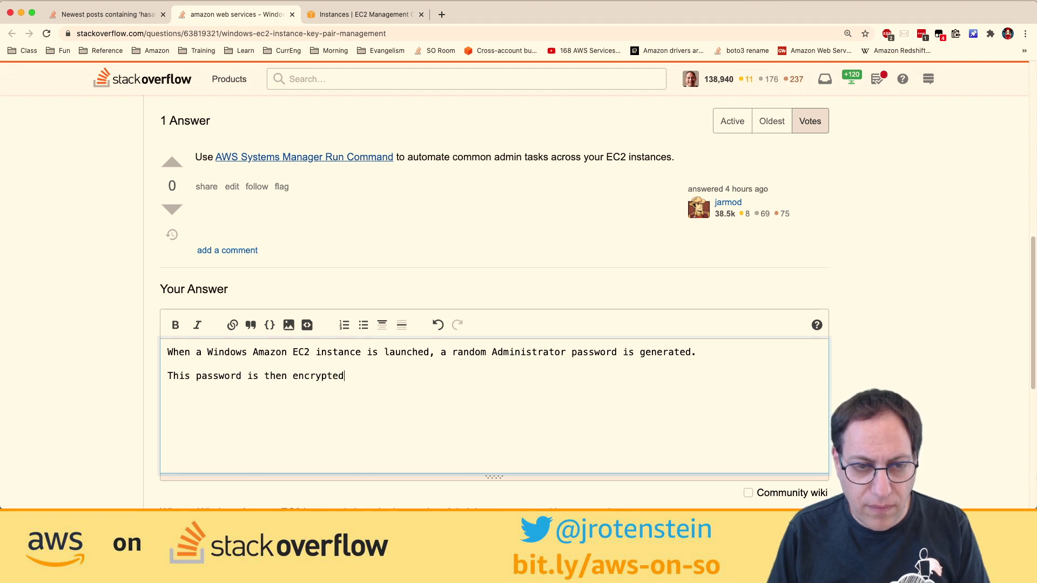
text( using the keypair seele)
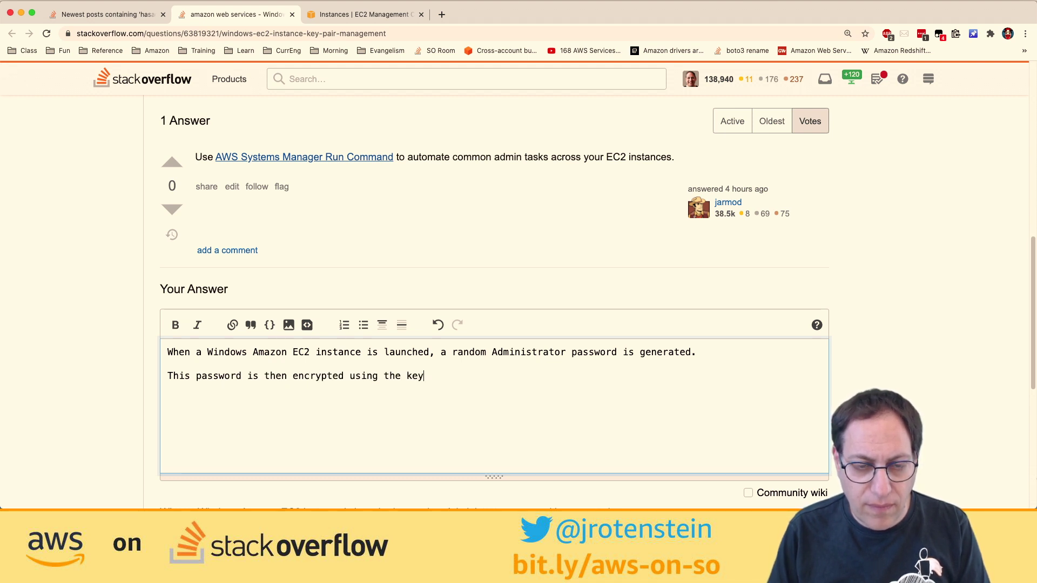
key(BackSpace)
key(BackSpace)
key(BackSpace)
text(le)
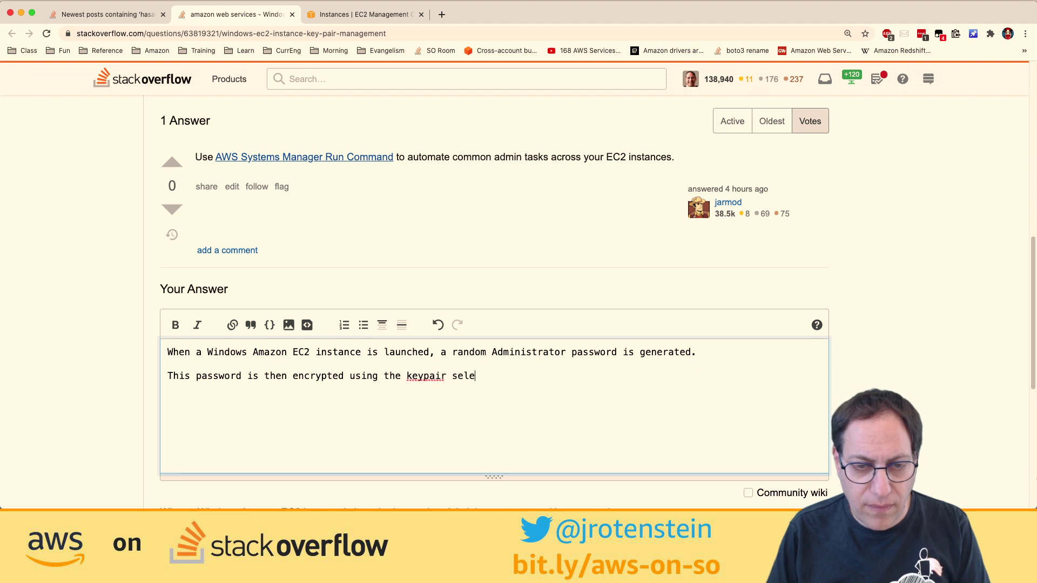
text(cted when the instance is launched.)
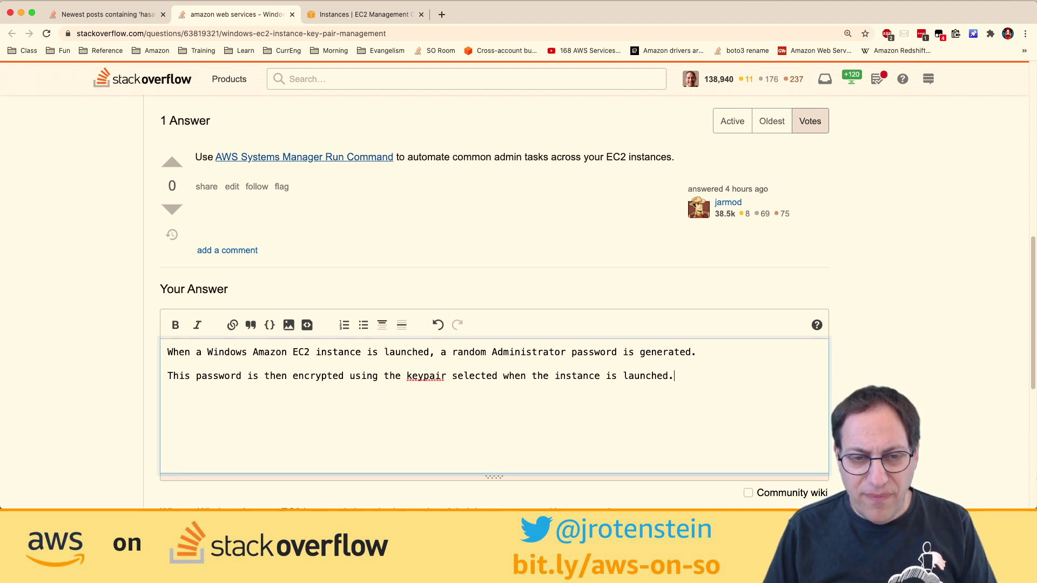
text(You can acces)
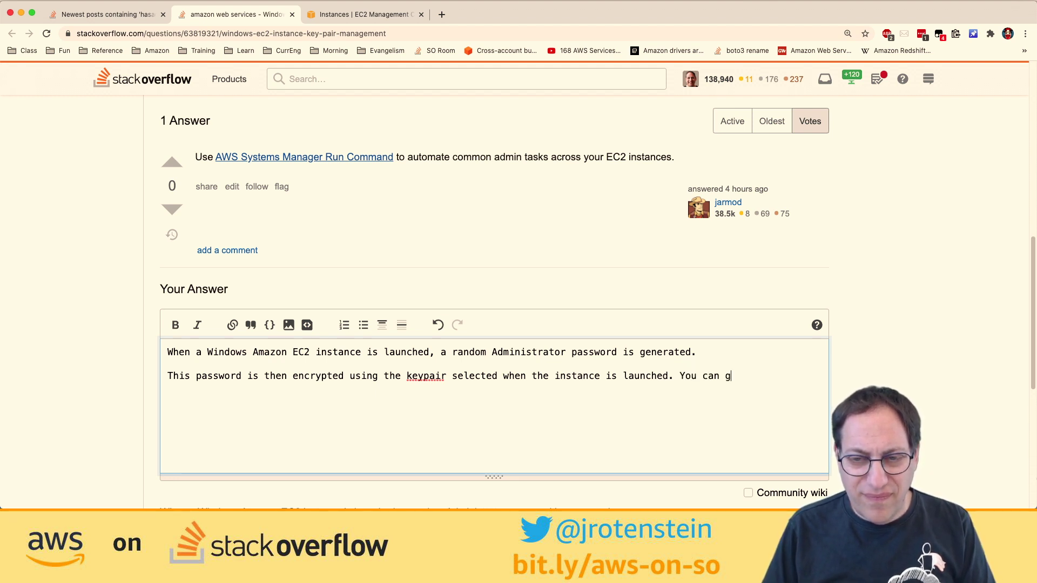
text(s it via ")
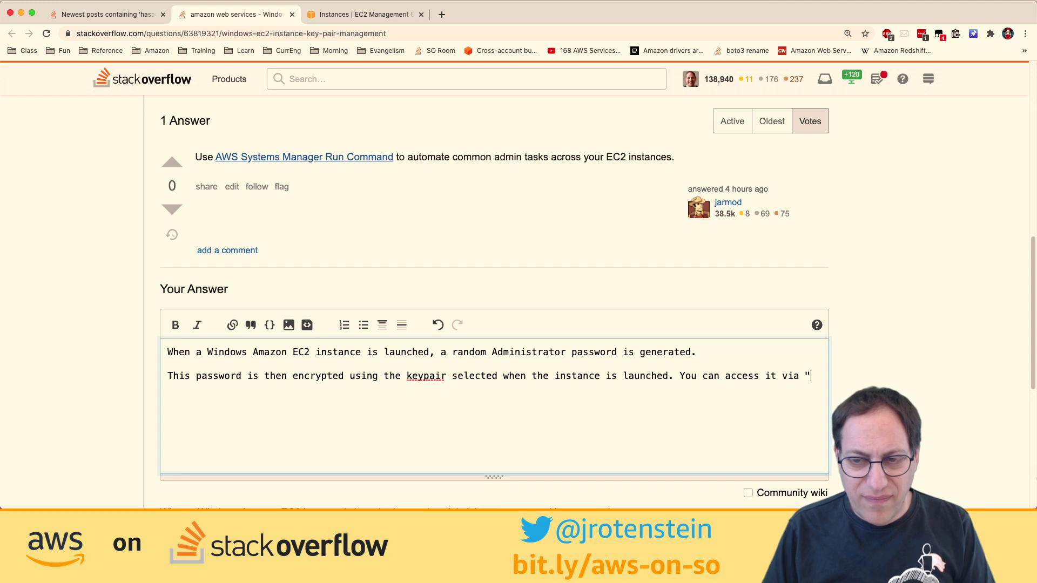
text(Get Windows Pas)
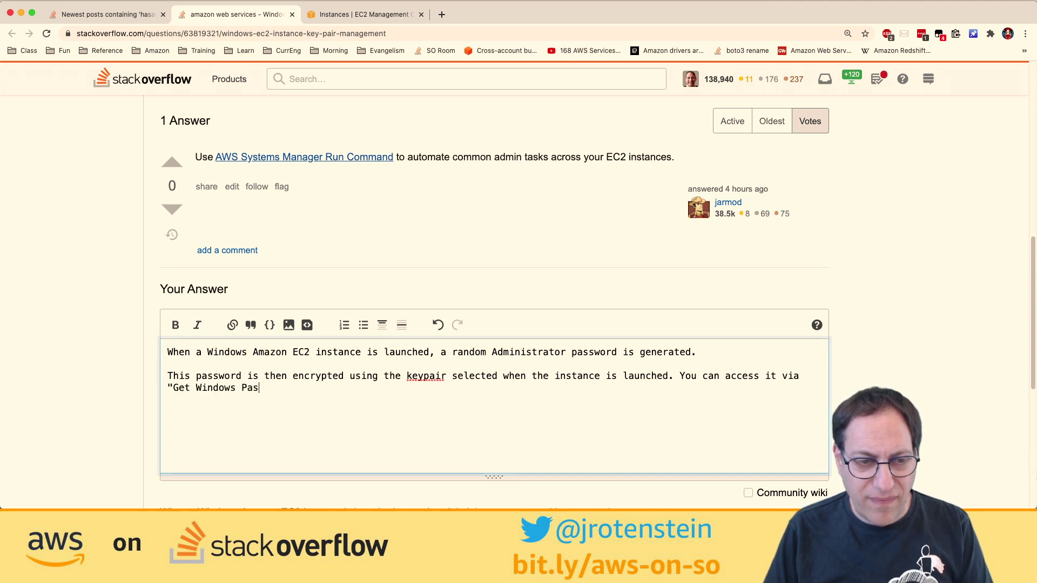
text(sword",)
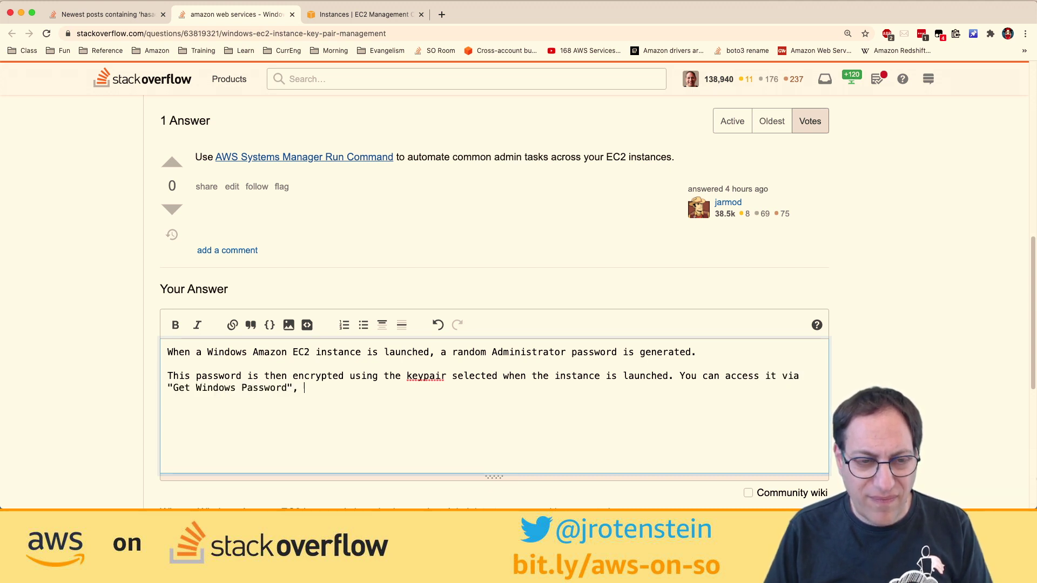
text( and supp)
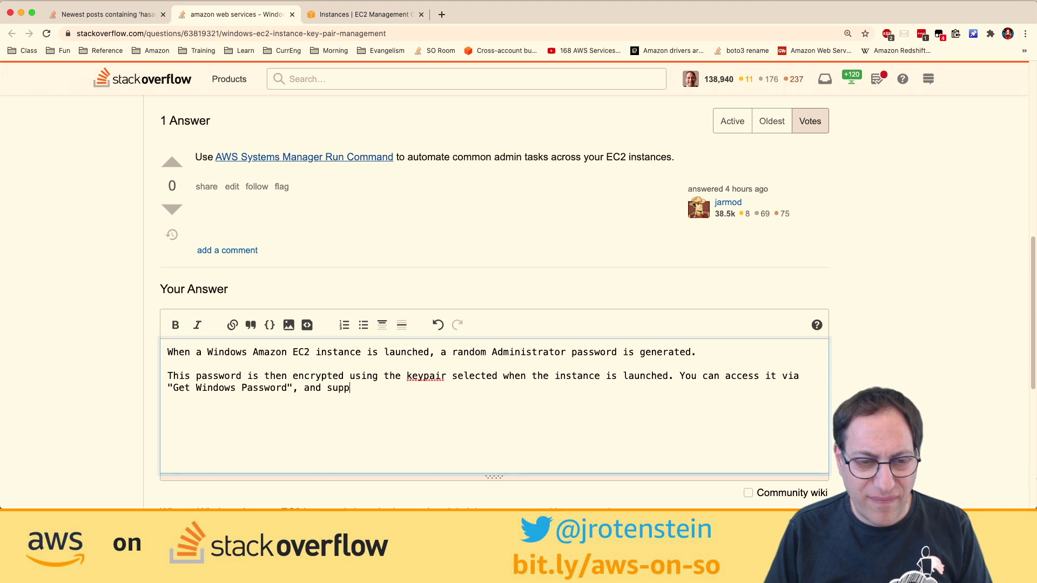
text(lying the keypair.)
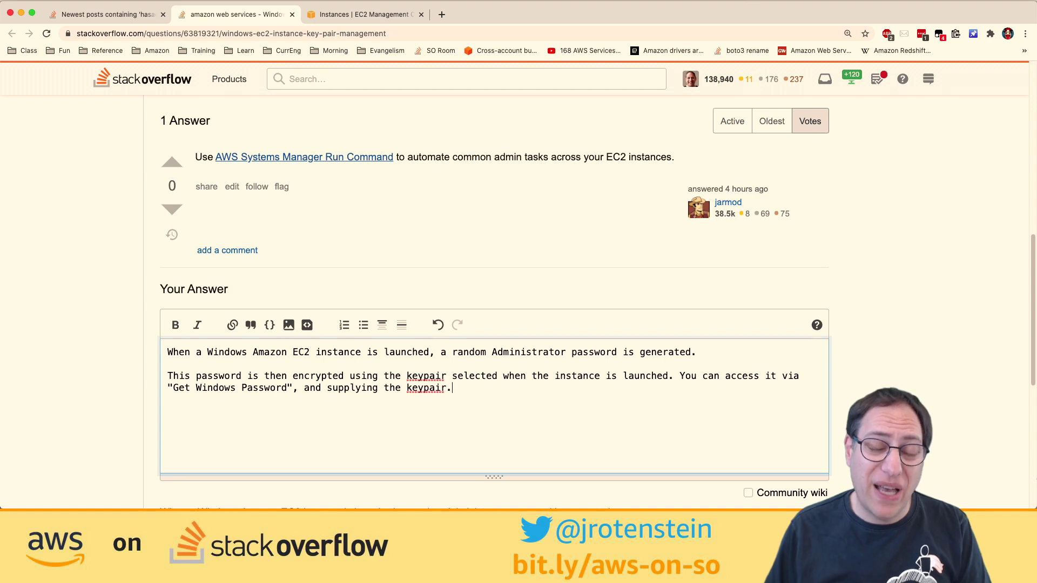
- Search Google in a new tab for 'aws cli get windows password' and open the get-password-data reference
key(super+t)
text(aws cli g)
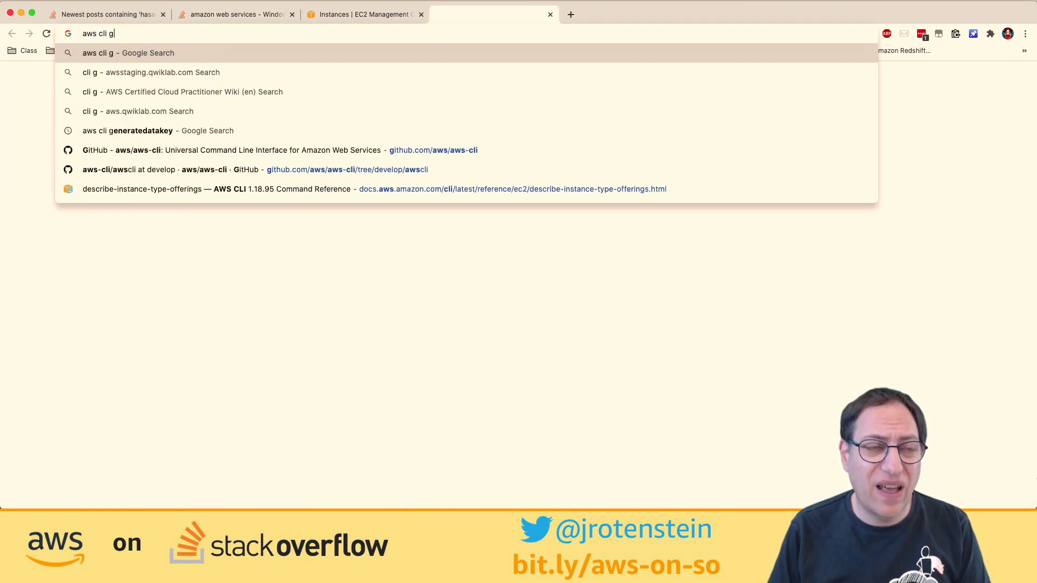
text(et win)
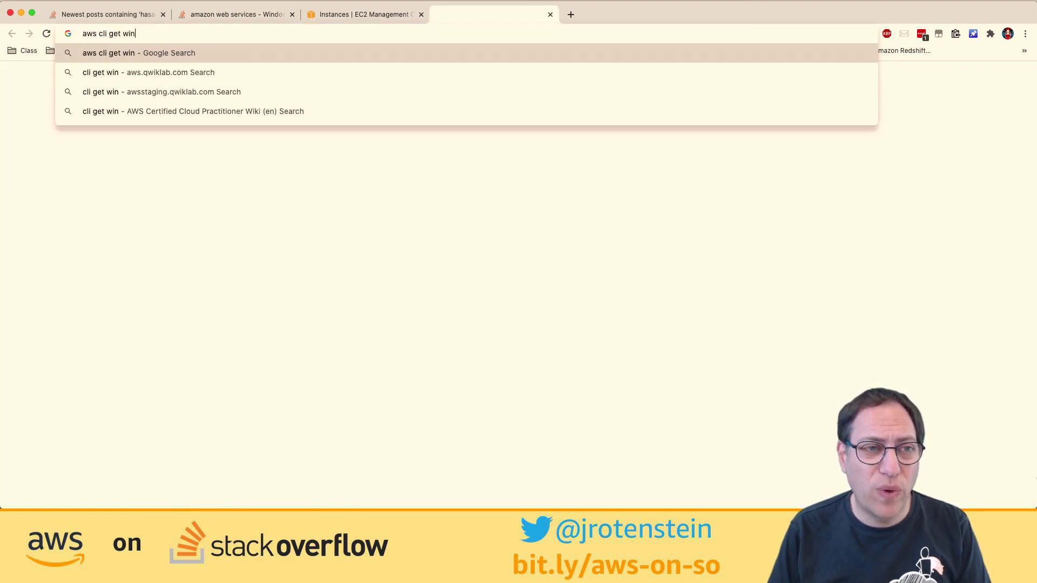
text(dows password)
key(Return)
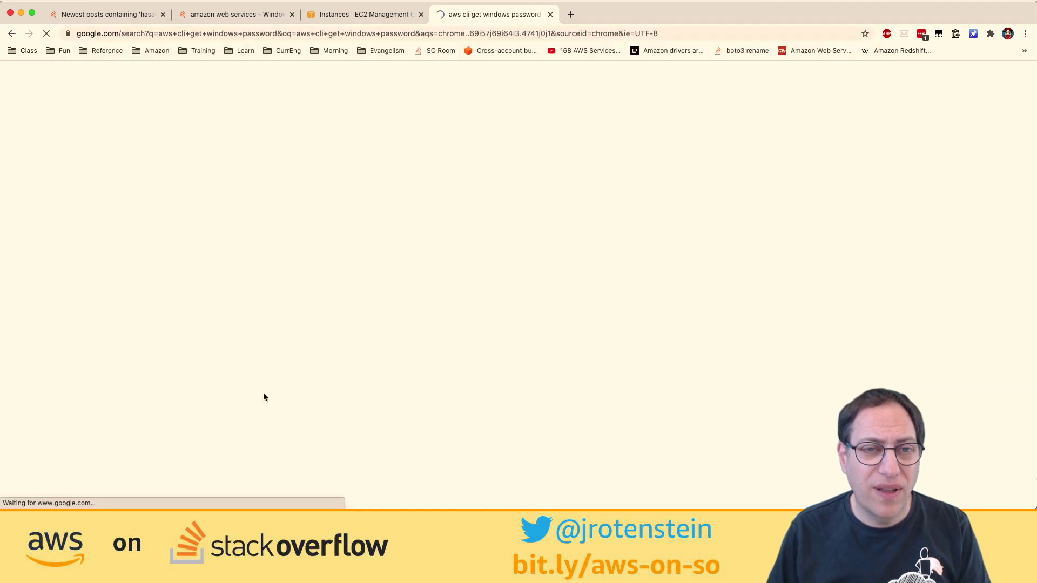
click(294, 175)
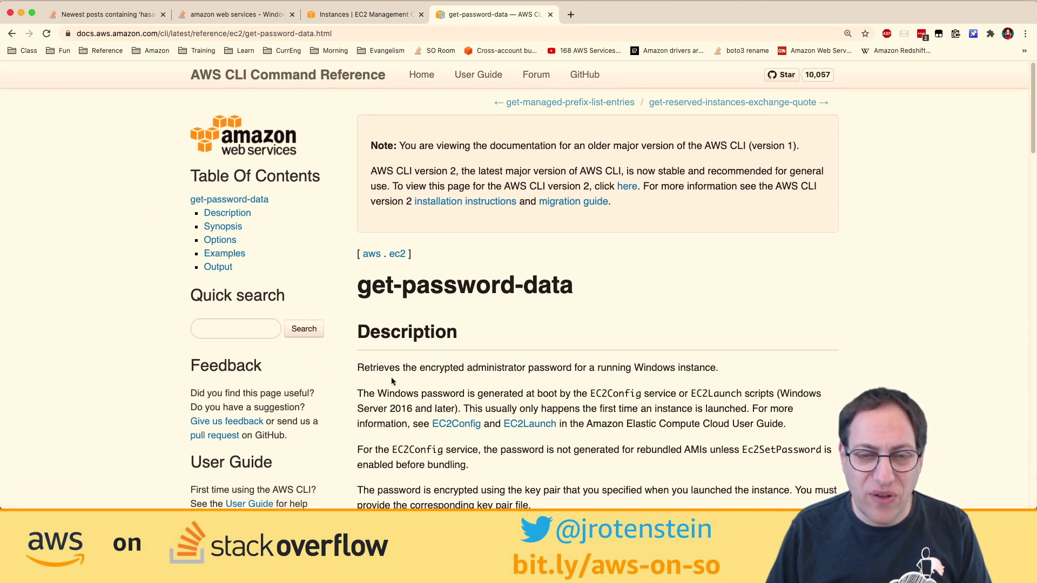
scroll(393, 372, down, 6)
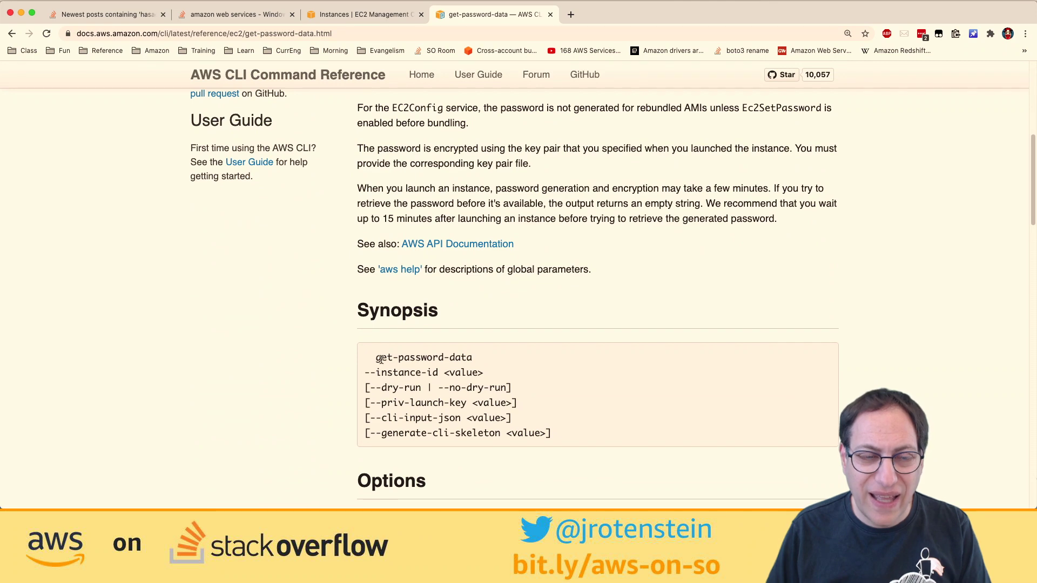
scroll(381, 361, up, 8)
scroll(396, 358, down, 8)
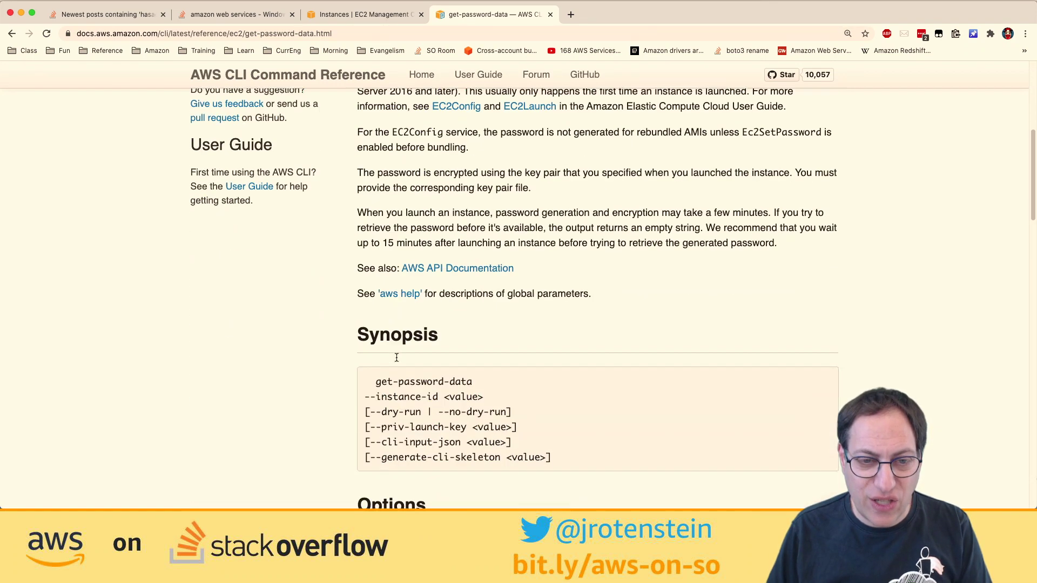
scroll(397, 357, down, 1)
drag(374, 344, 488, 348)
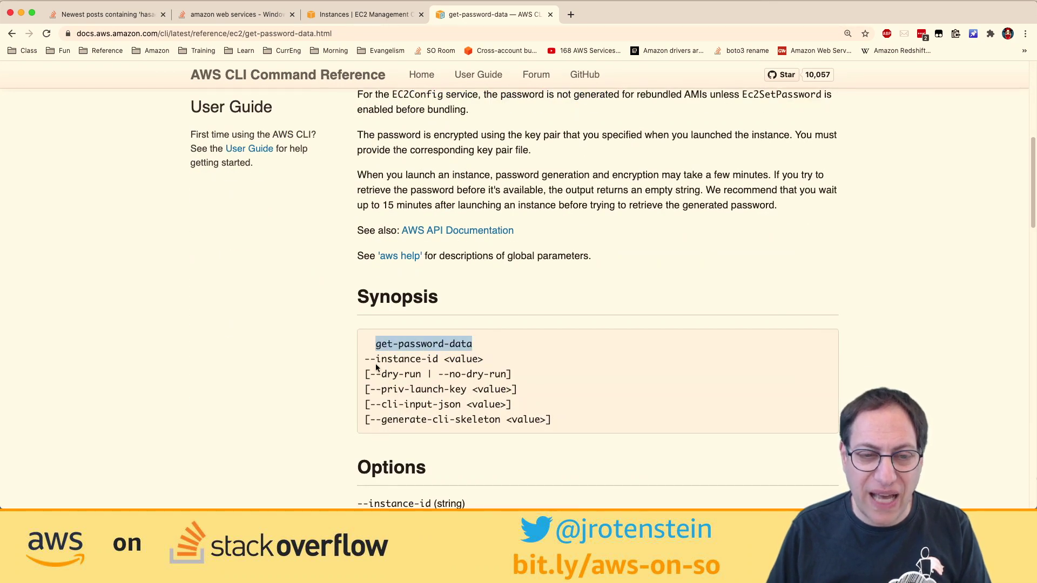
drag(371, 359, 443, 359)
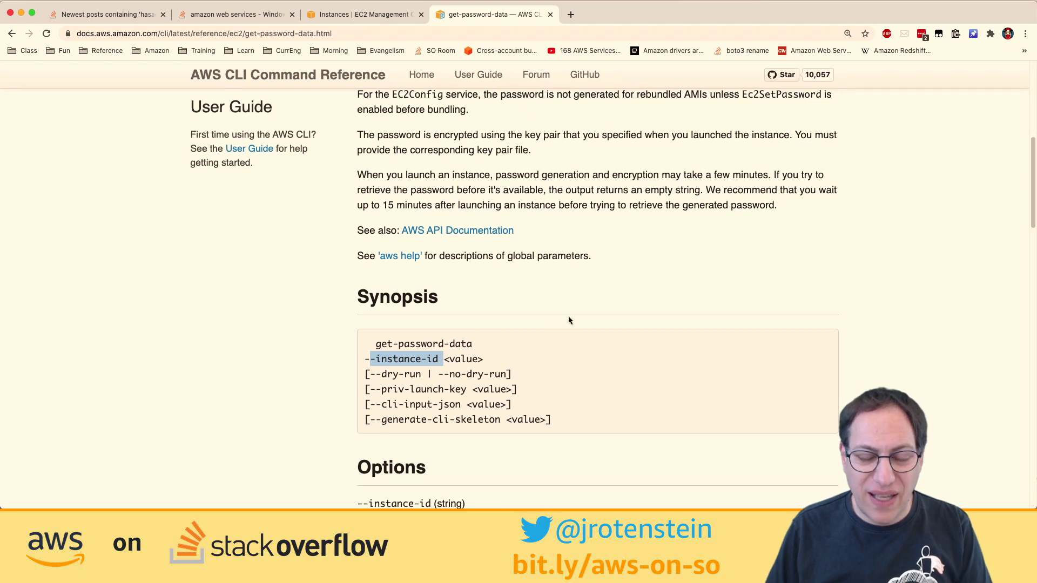
scroll(569, 321, up, 2)
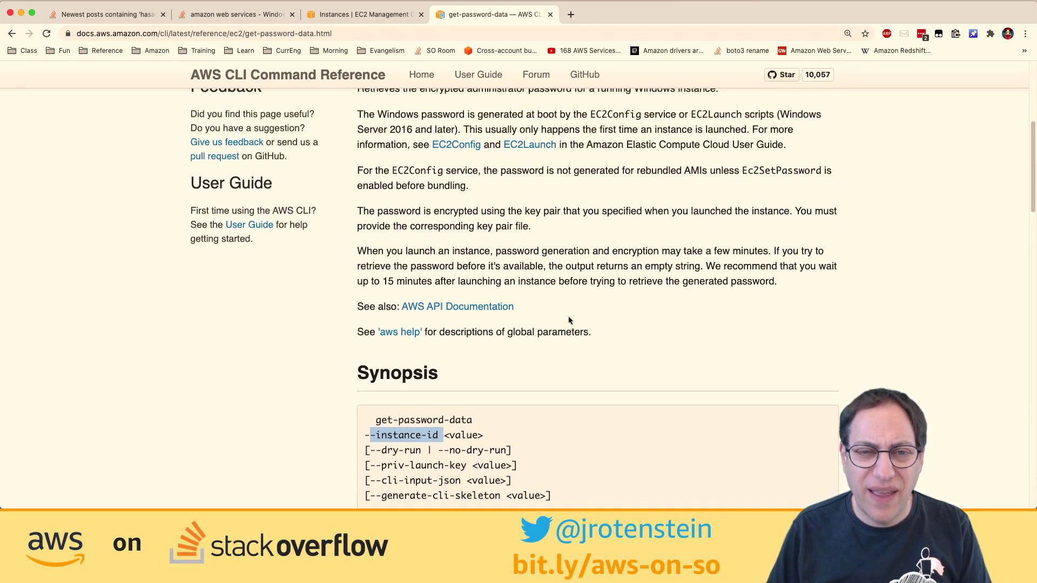
drag(482, 212, 548, 222)
scroll(524, 329, down, 3)
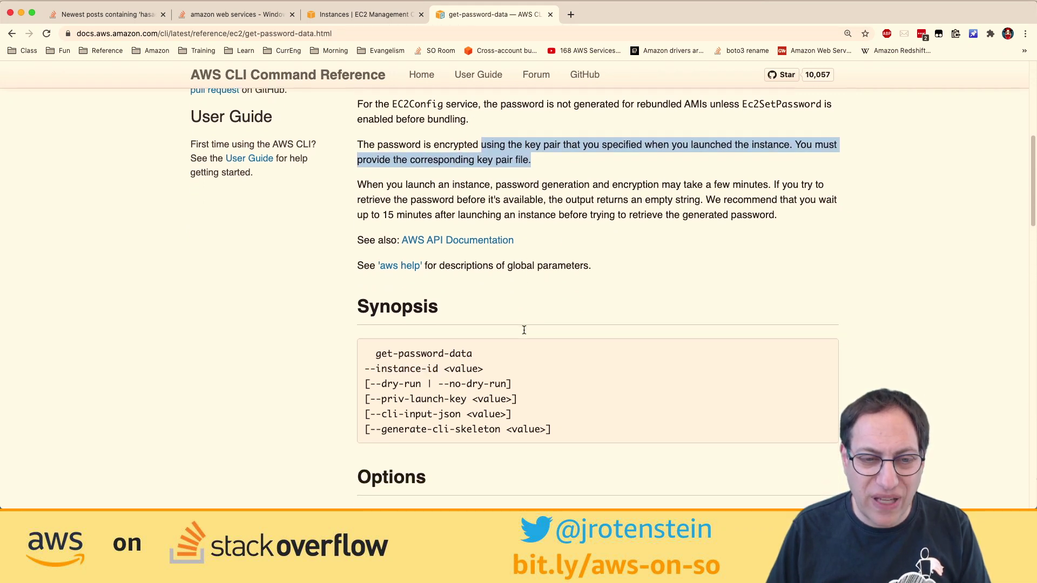
scroll(510, 345, down, 3)
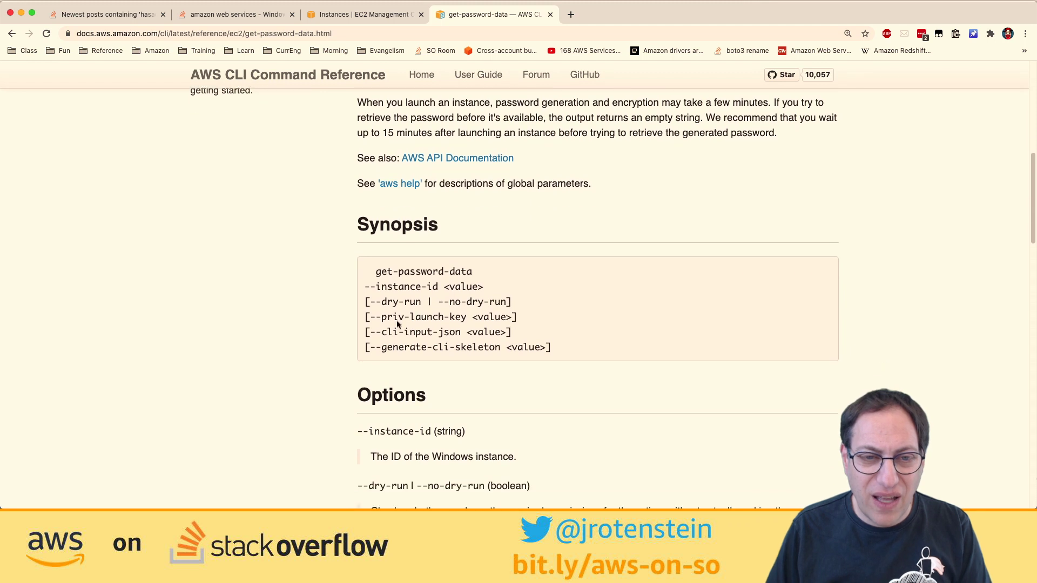
drag(377, 318, 471, 317)
scroll(471, 317, down, 8)
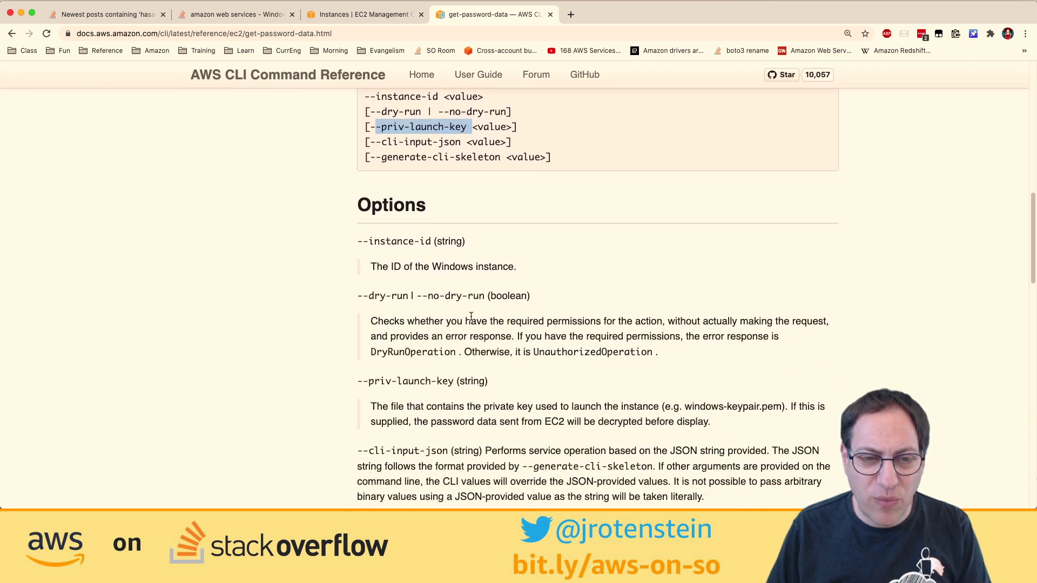
drag(405, 406, 724, 420)
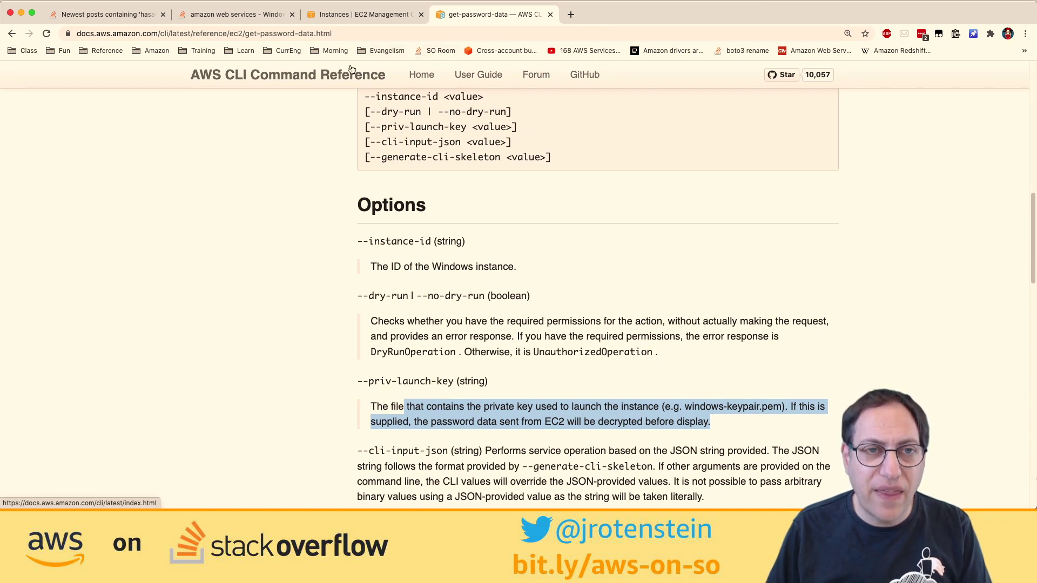
- Start the stopped Win2019 instance from Actions > Instance State, then select the Ops instance
click(348, 14)
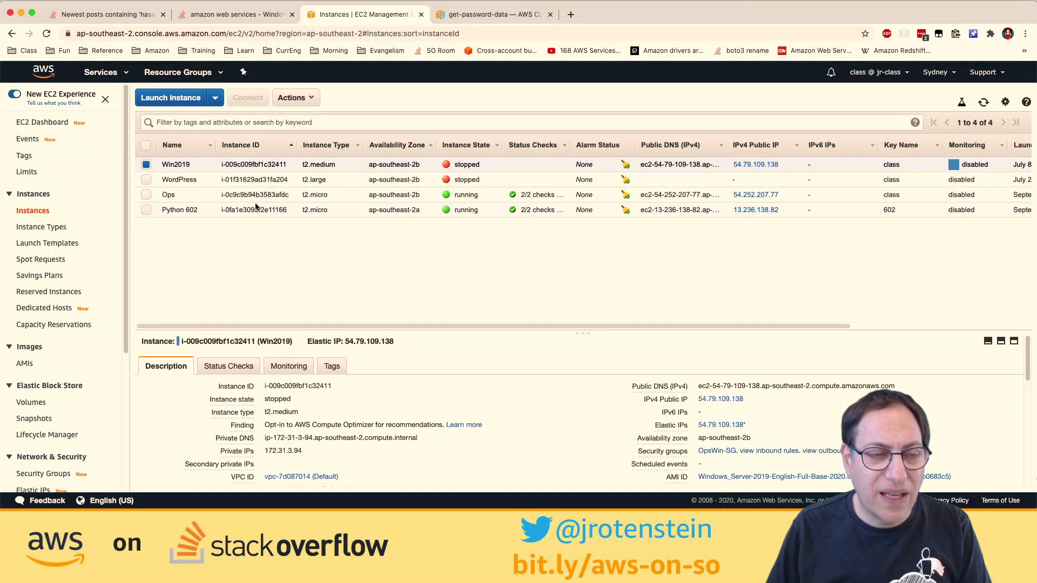
click(311, 102)
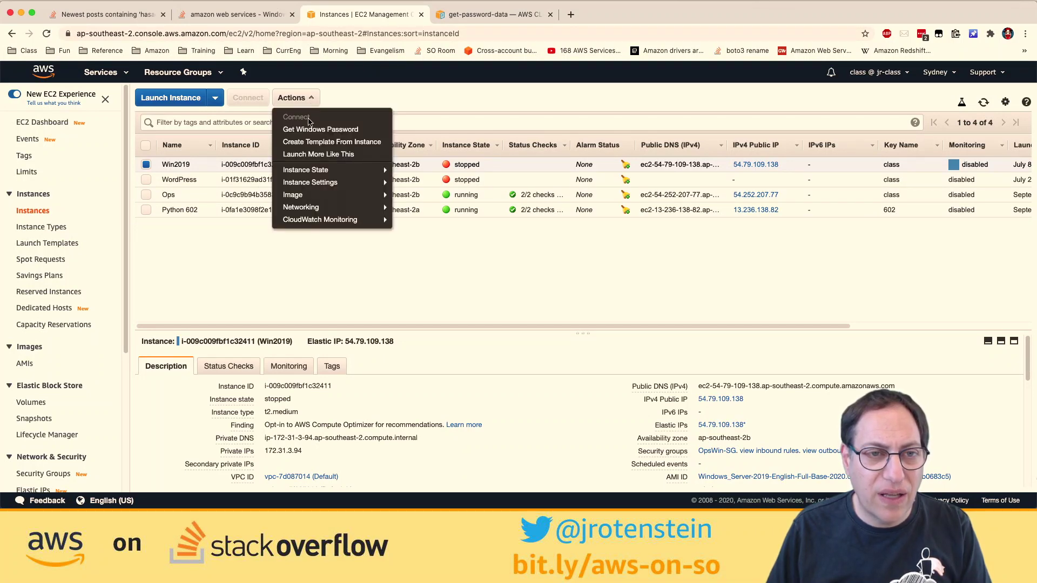
mouse_move(317, 174)
click(414, 172)
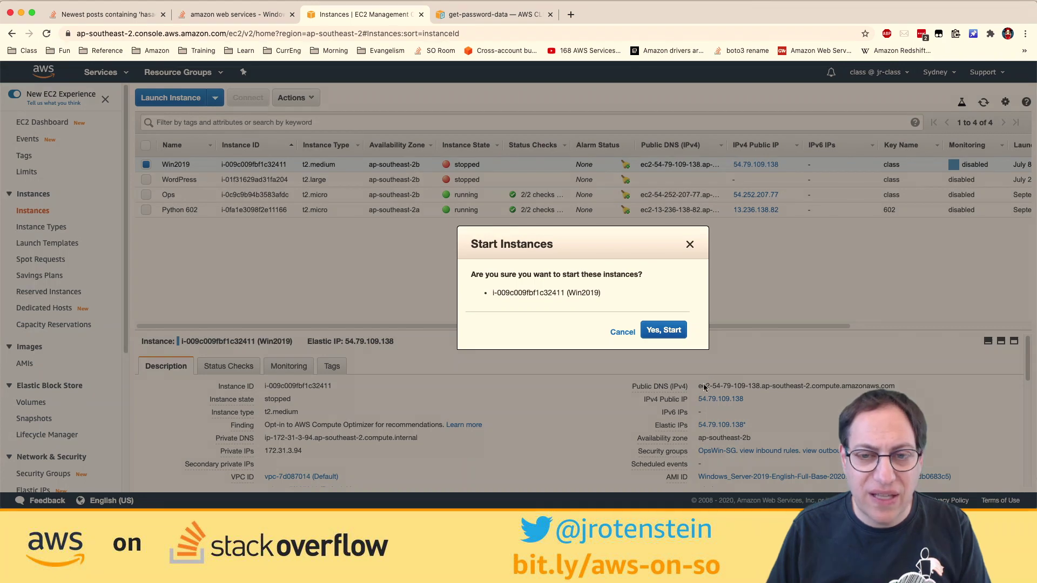
click(654, 330)
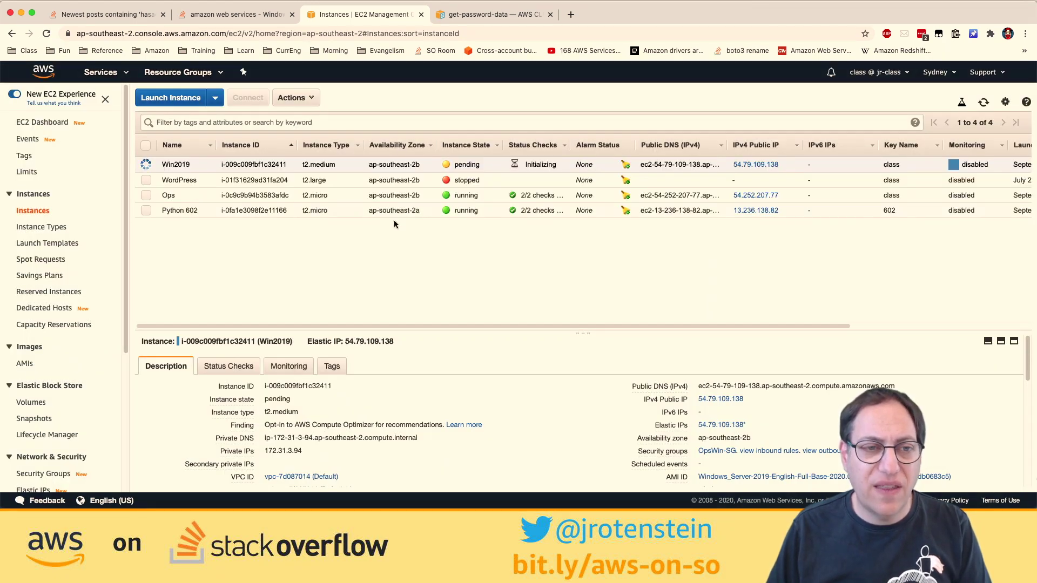
click(392, 195)
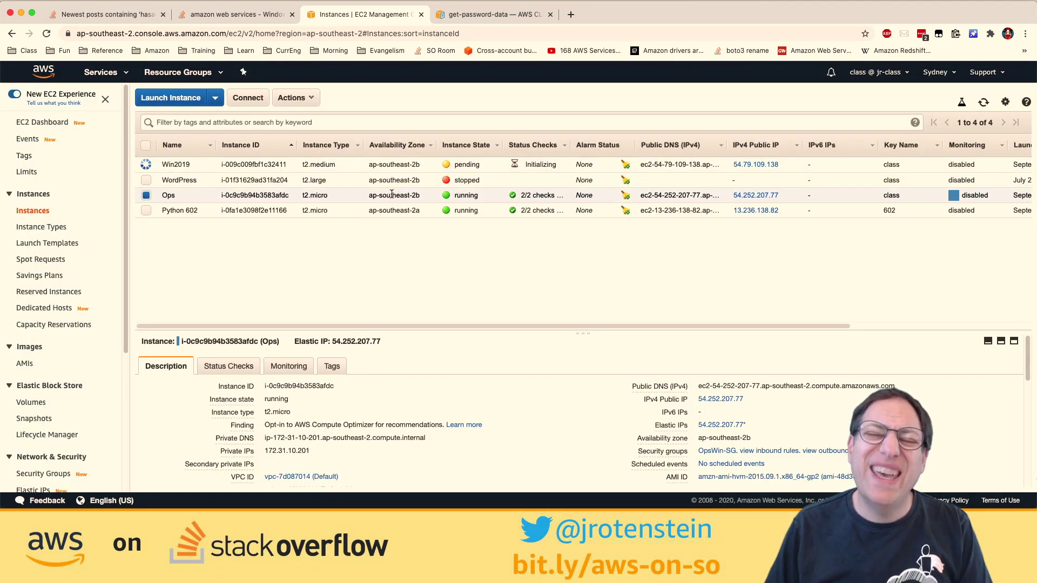
click(296, 98)
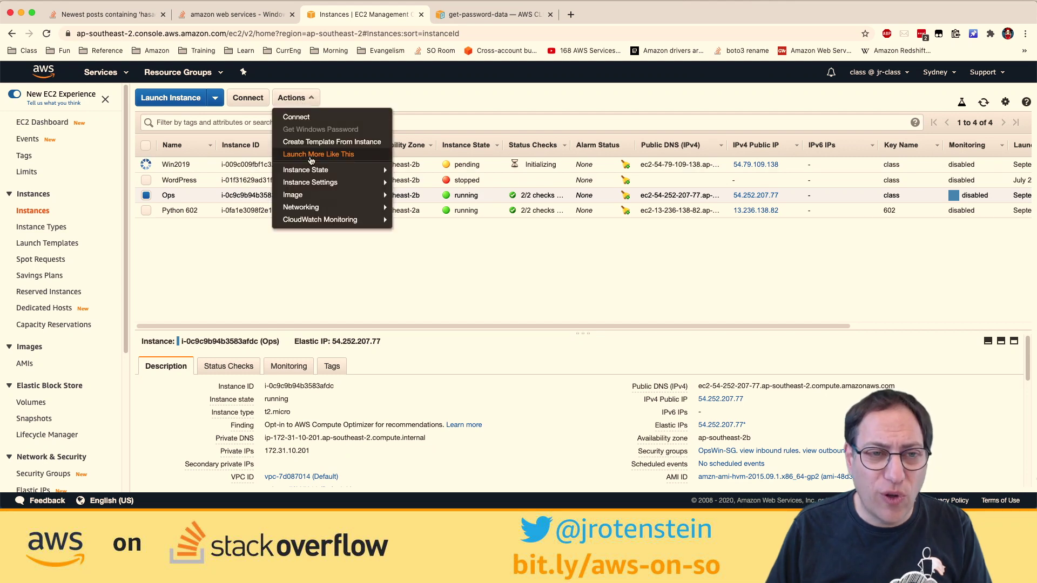
mouse_move(316, 183)
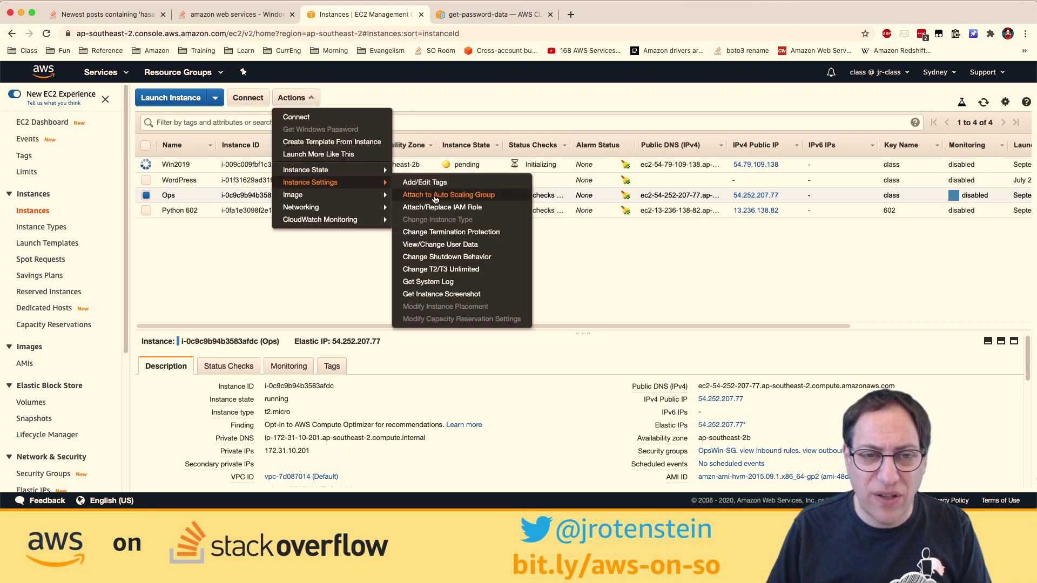
click(458, 287)
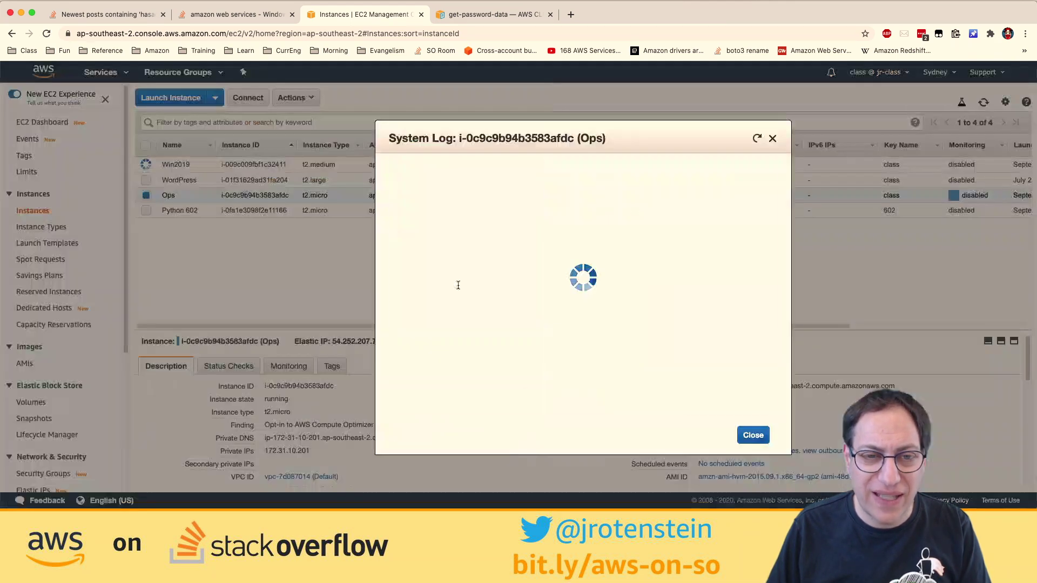
scroll(557, 322, down, 5)
scroll(557, 322, down, 15)
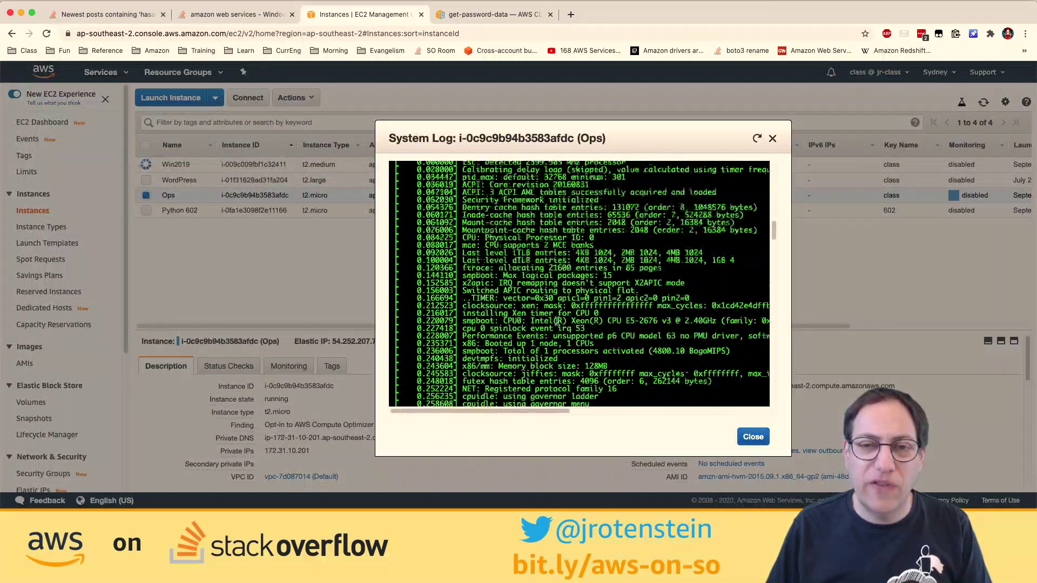
scroll(557, 321, down, 15)
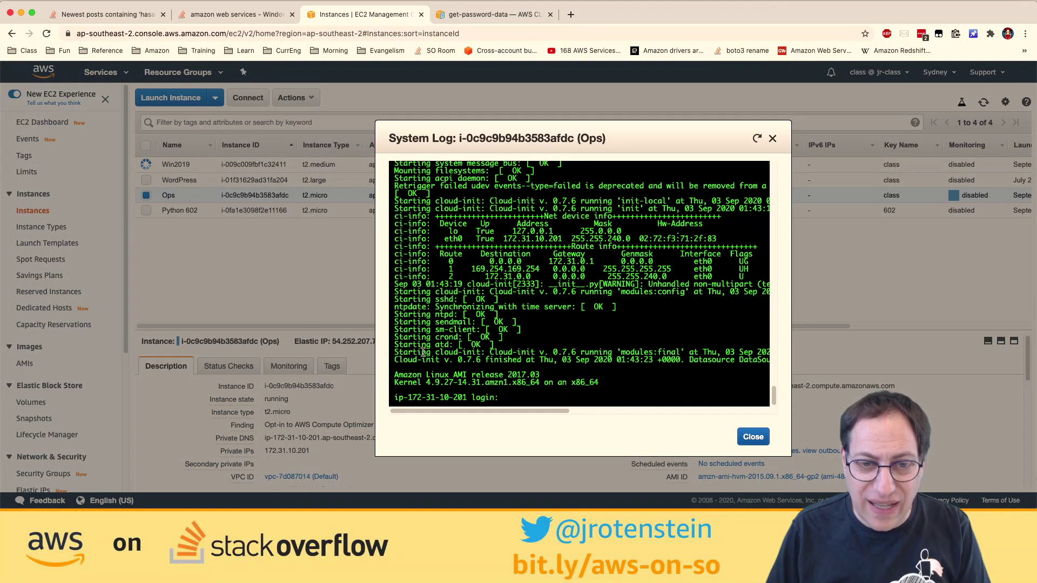
drag(413, 352, 517, 352)
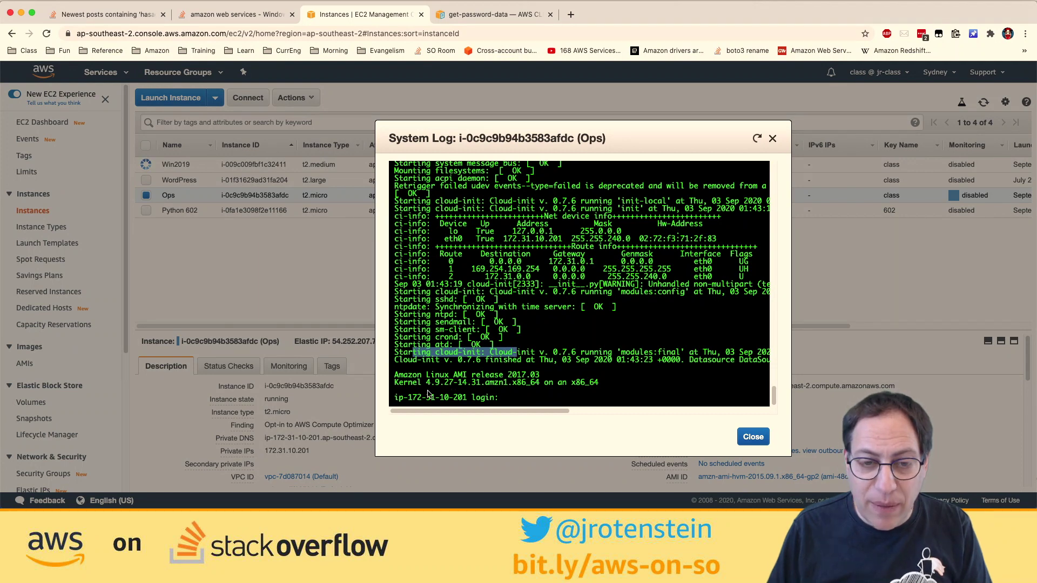
drag(427, 398, 510, 399)
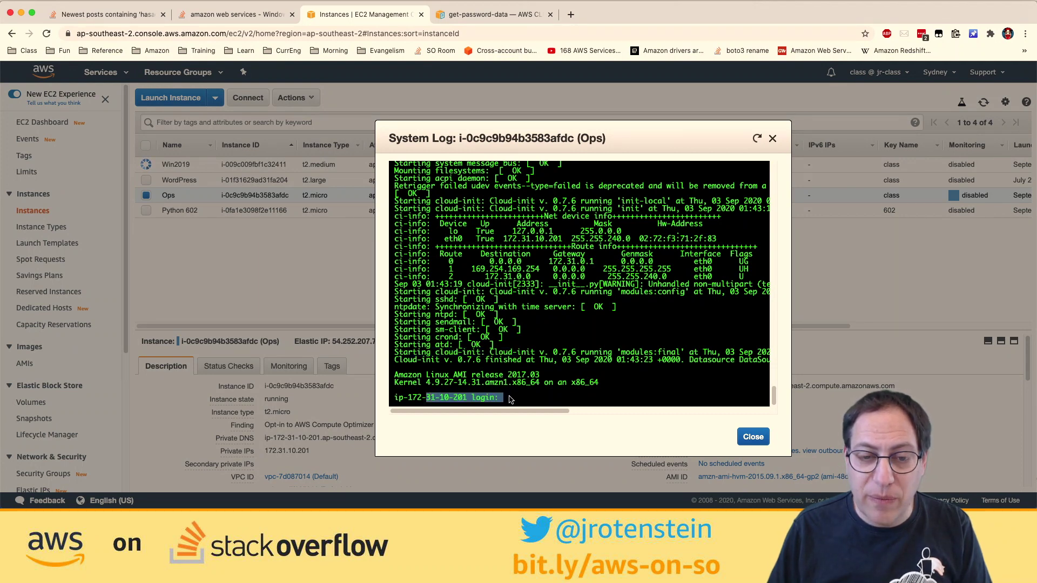
click(753, 437)
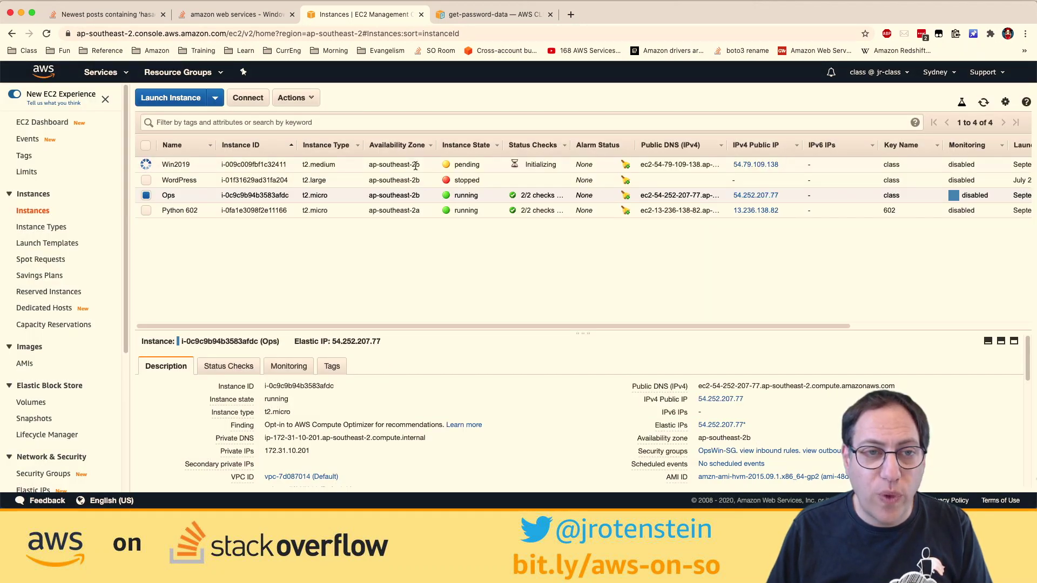
click(372, 164)
click(292, 97)
mouse_move(311, 186)
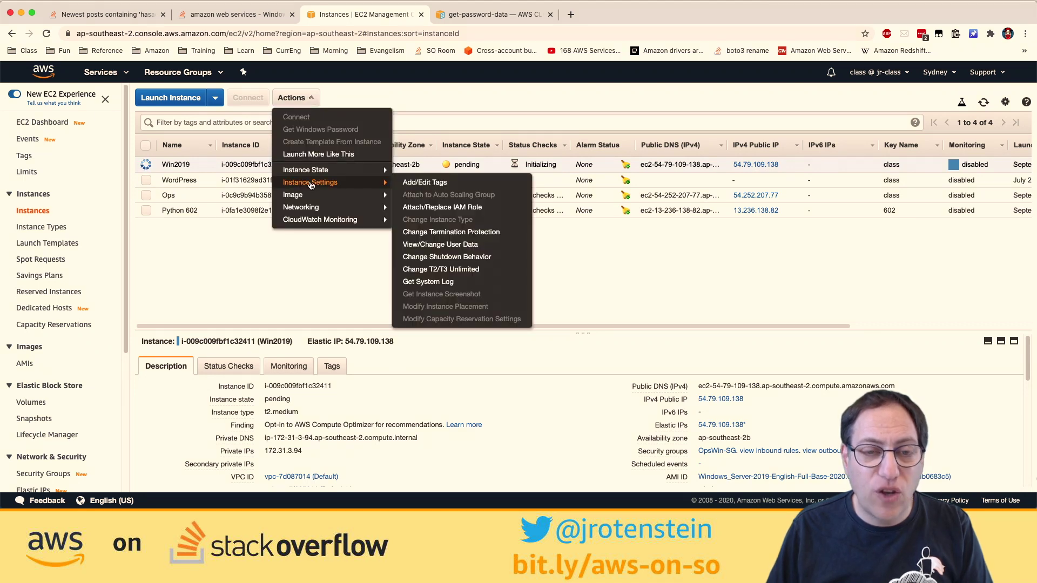
click(428, 282)
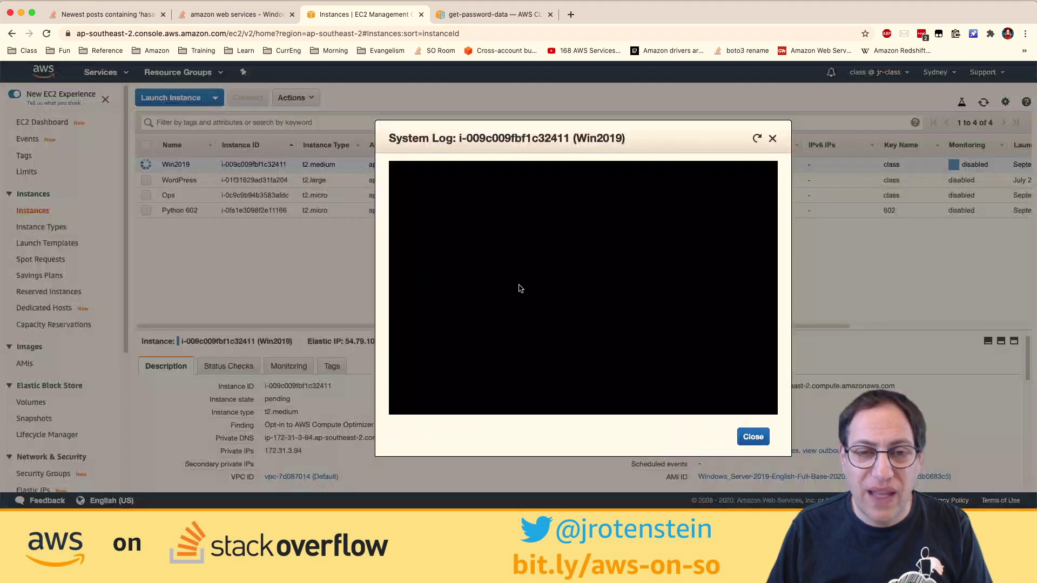
click(754, 438)
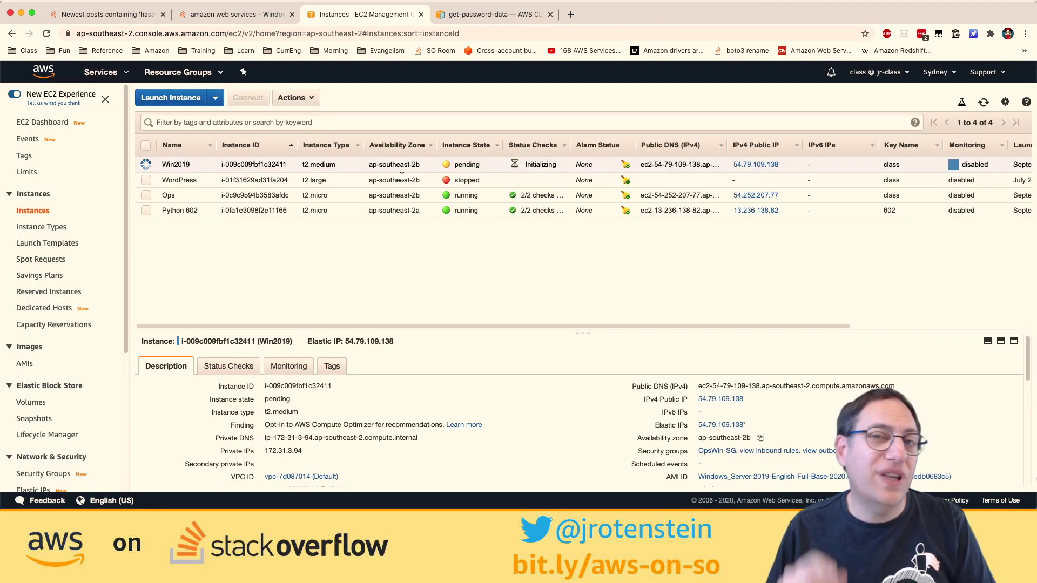
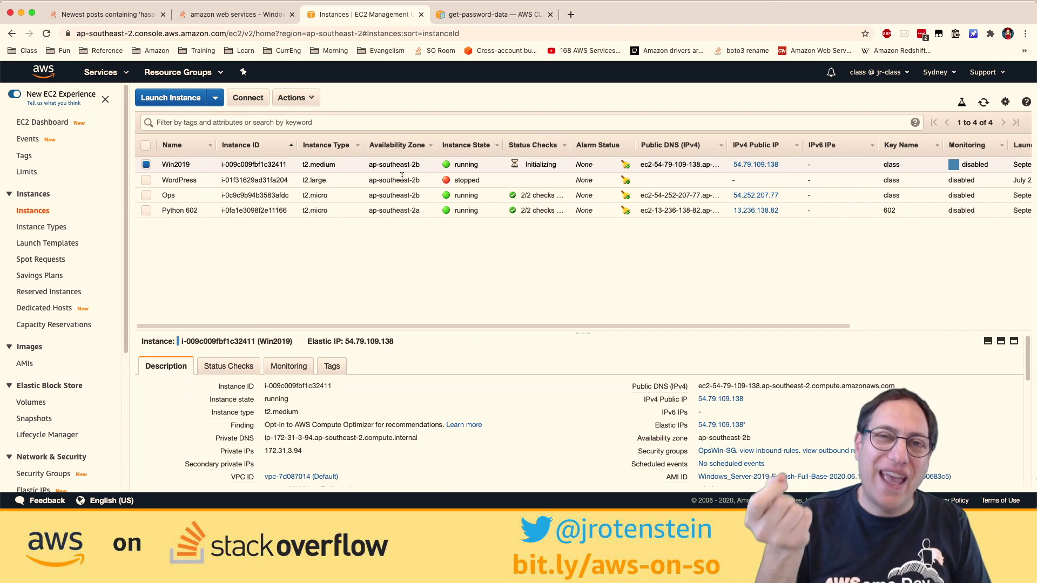
- View the Win2019 instance's system log from Actions > Instance Settings
click(292, 97)
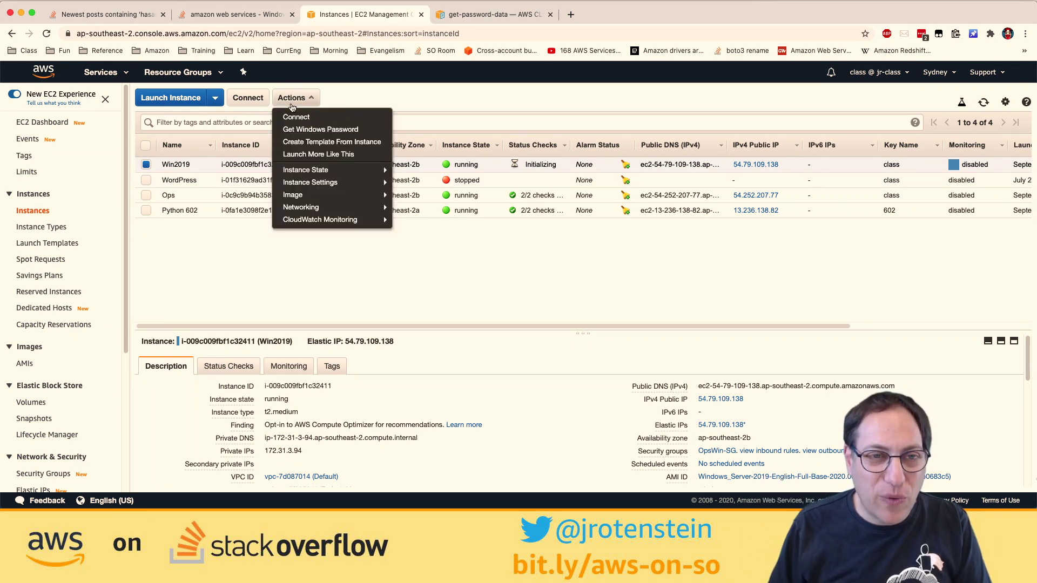
mouse_move(335, 182)
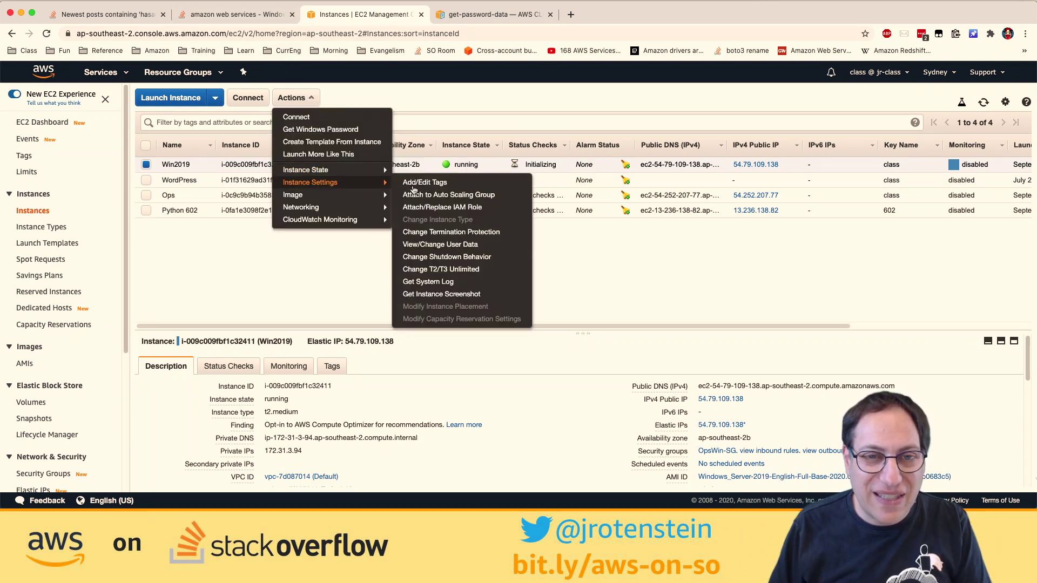
click(467, 281)
click(753, 436)
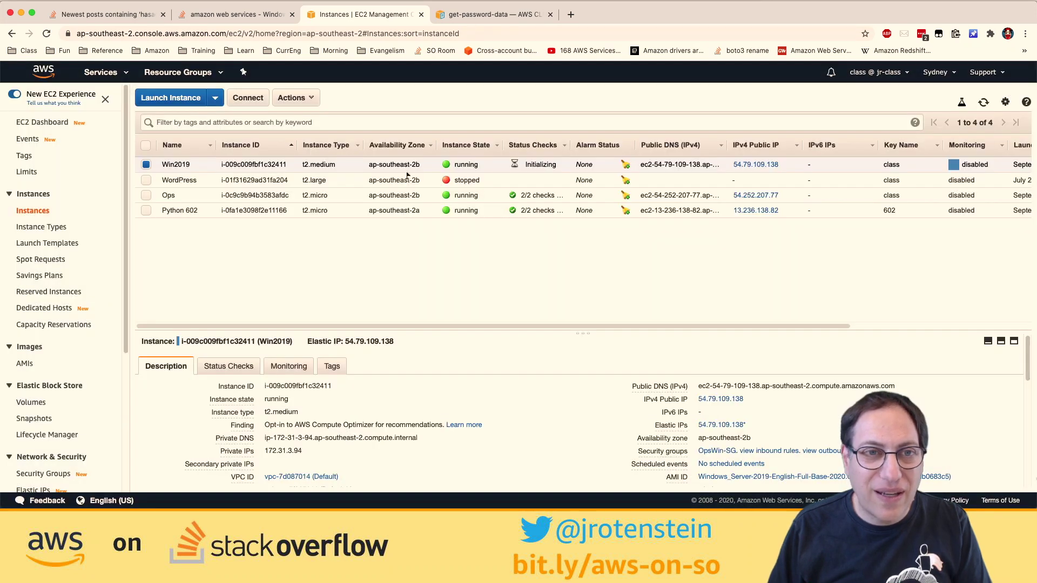
- Capture and inspect the Win2019 instance's lock-screen screenshot
click(291, 97)
mouse_move(327, 184)
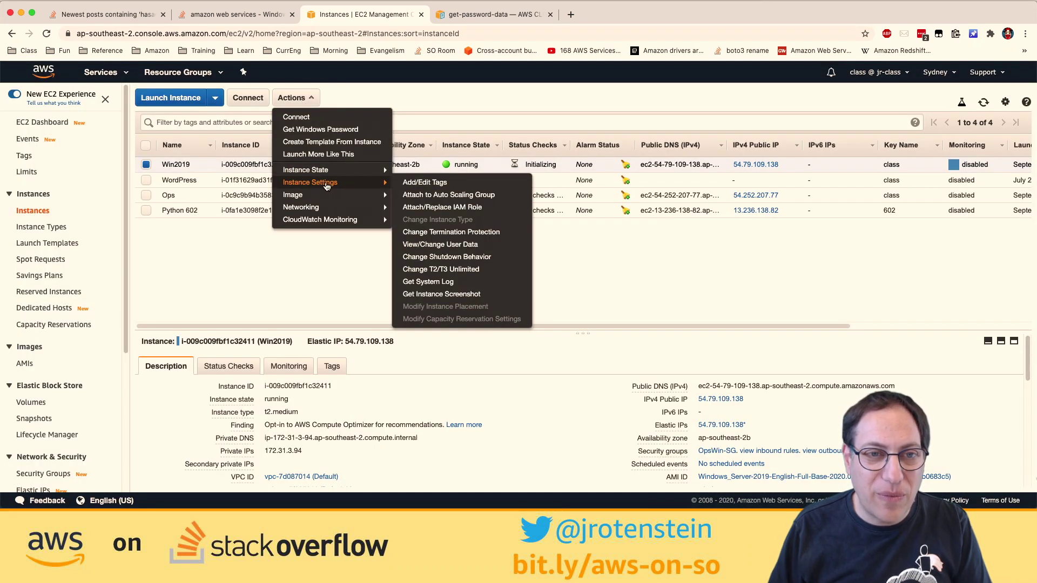
click(465, 294)
scroll(530, 322, down, 3)
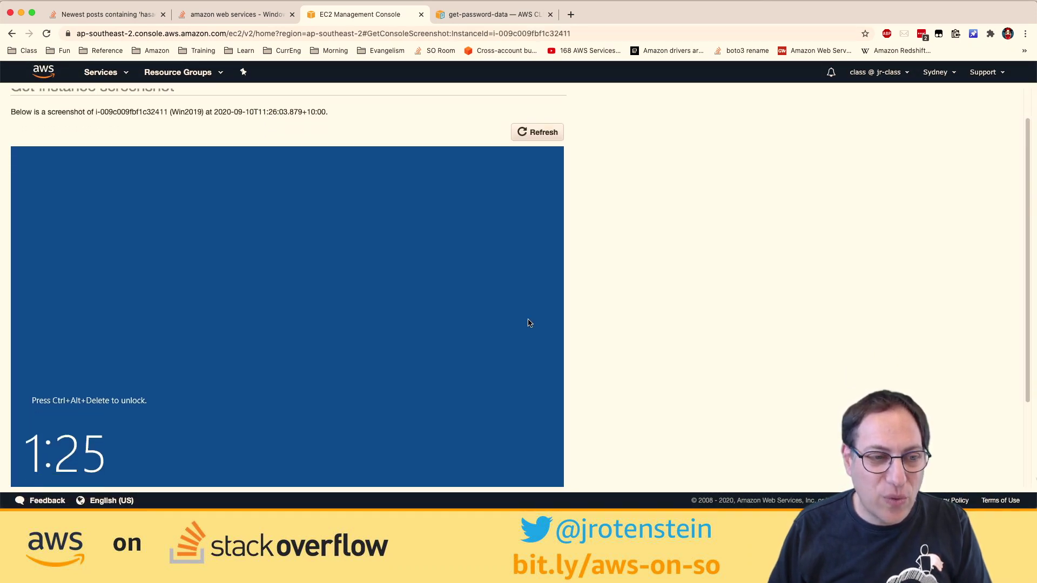
scroll(530, 322, down, 1)
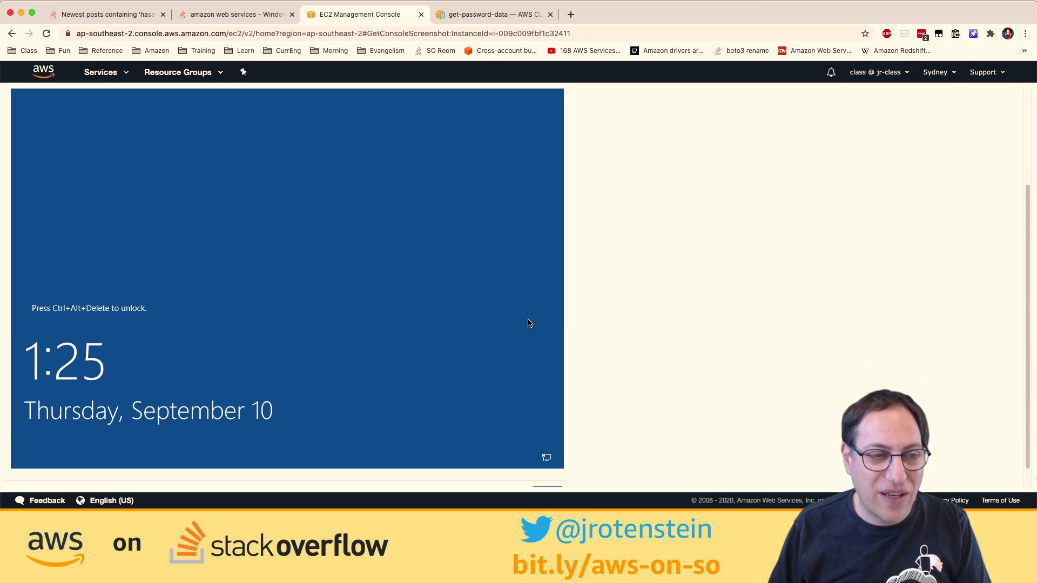
scroll(529, 323, up, 3)
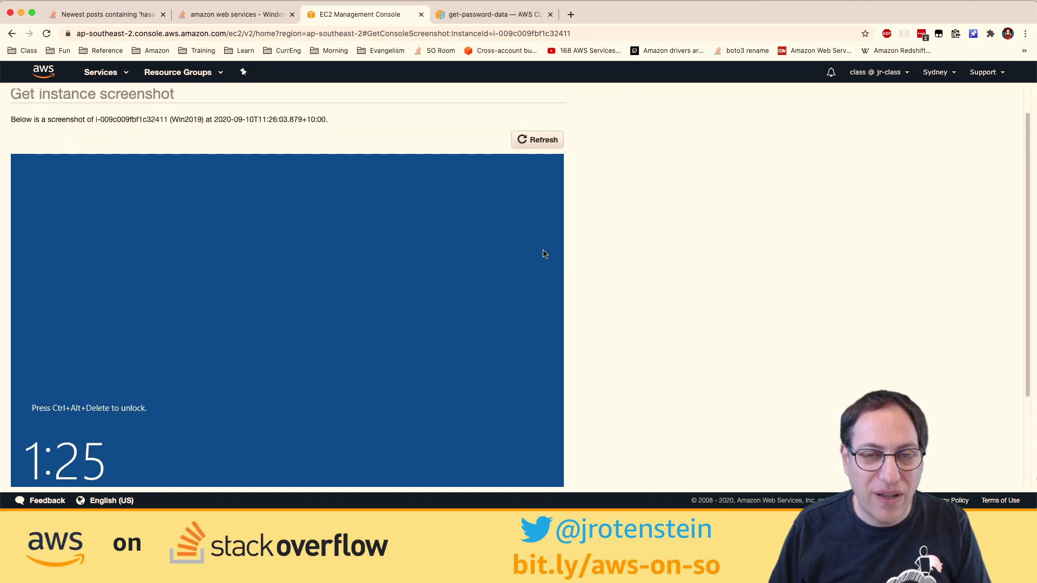
scroll(419, 180, down, 3)
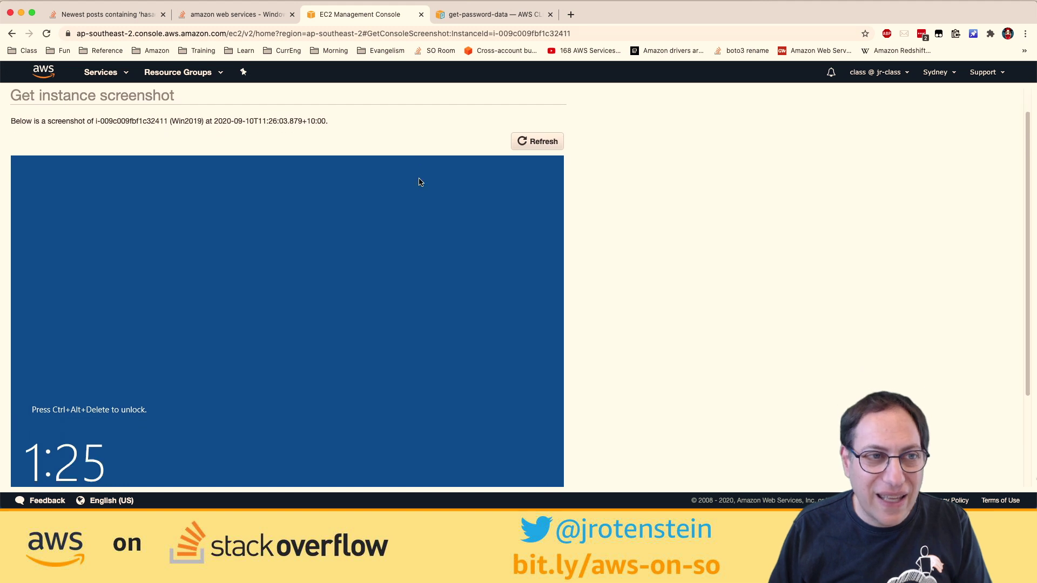
click(547, 473)
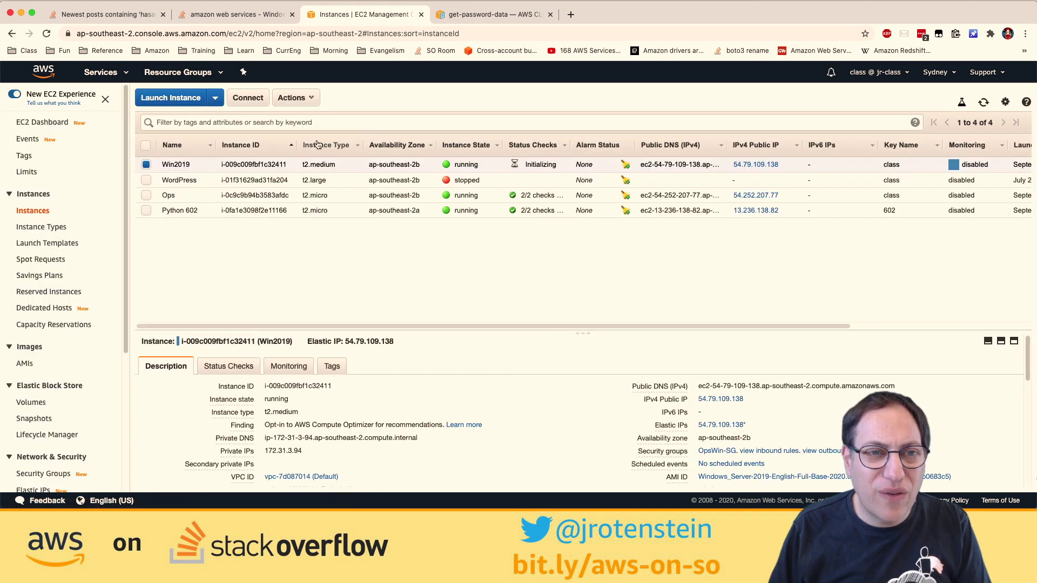
- Recheck the still-empty system log, then go to the get-password-data CLI reference
click(292, 97)
mouse_move(319, 184)
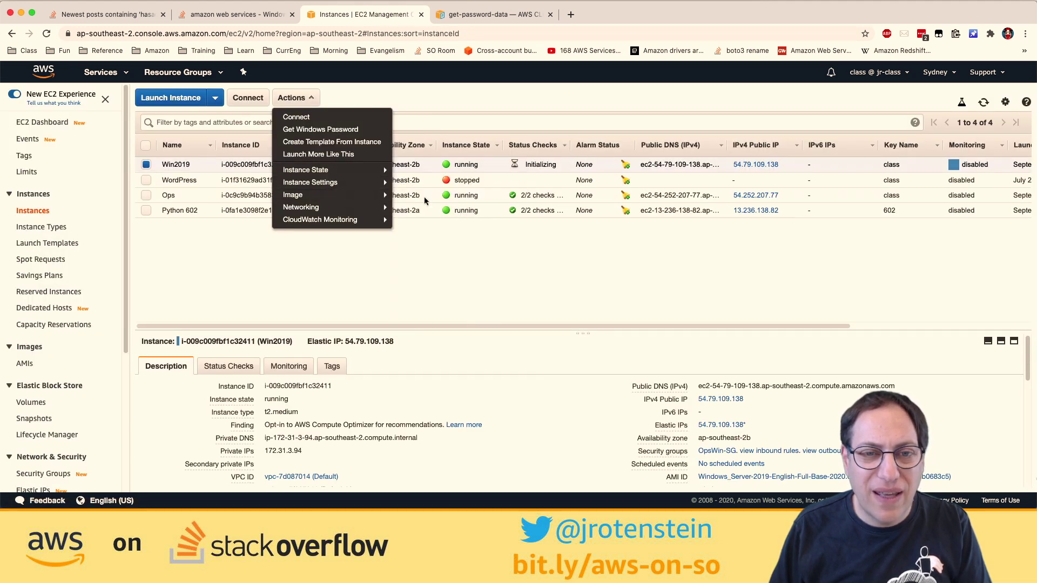
mouse_move(378, 183)
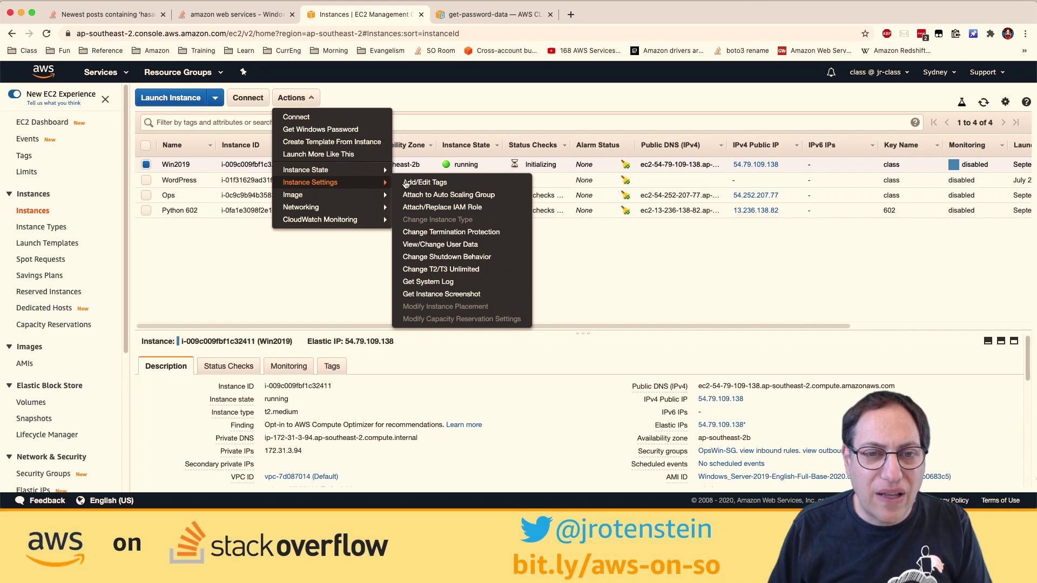
click(443, 277)
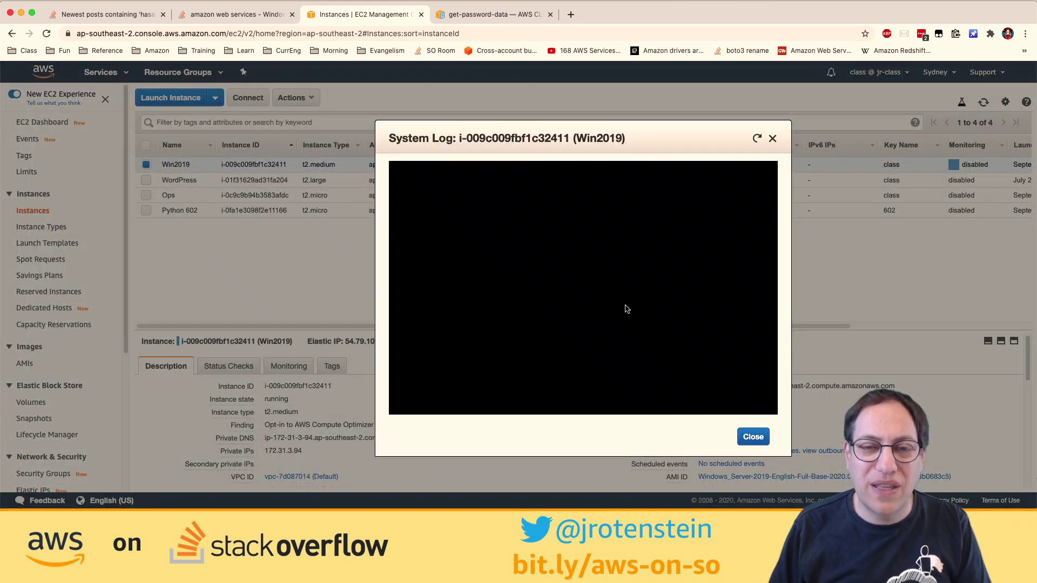
click(751, 442)
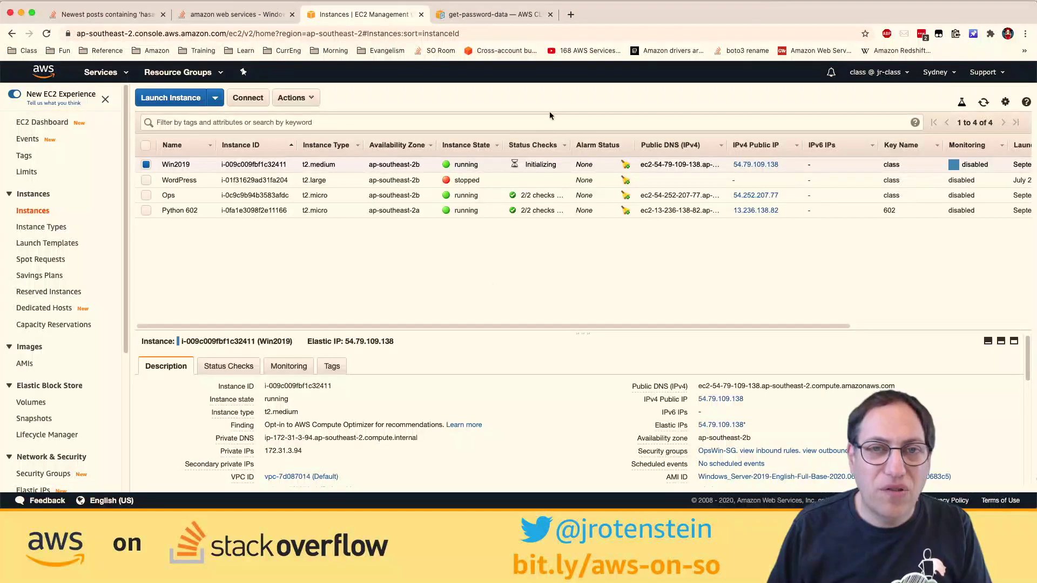
click(488, 15)
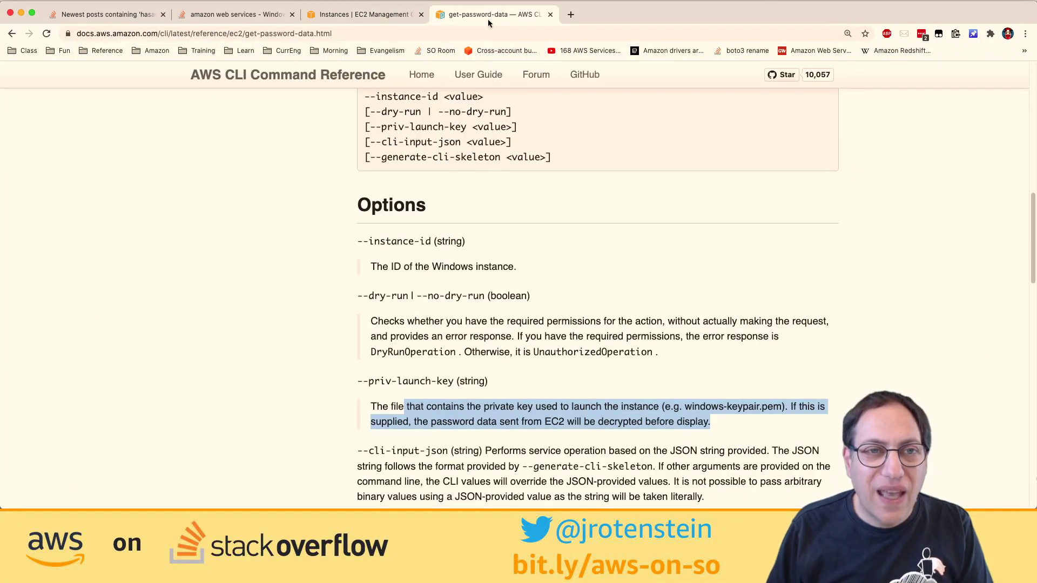
- Write that after login you may change the Administrator password, join Active Directory, or create extra Windows logins
click(259, 18)
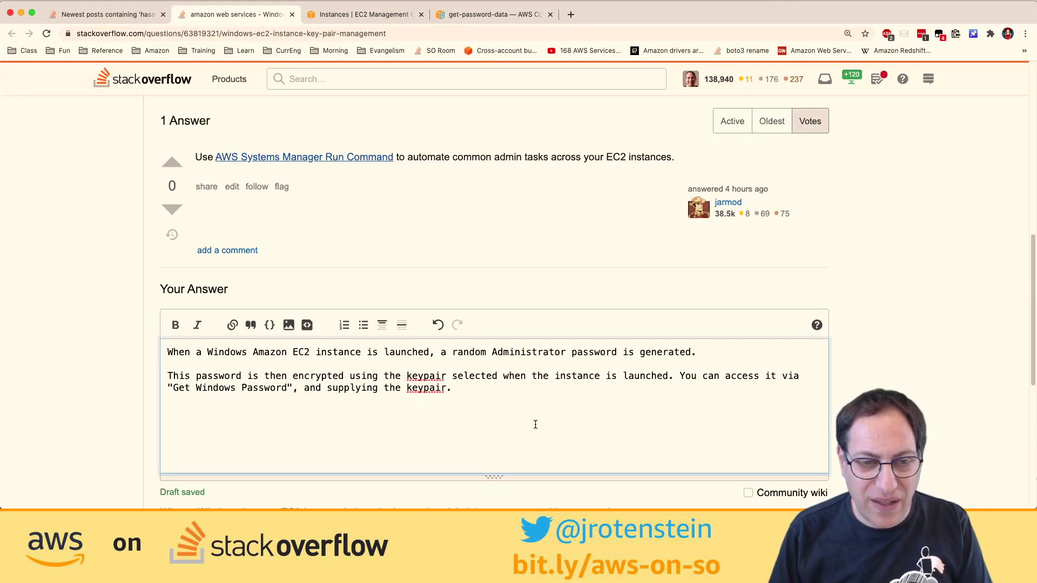
key(Return)
key(Return)
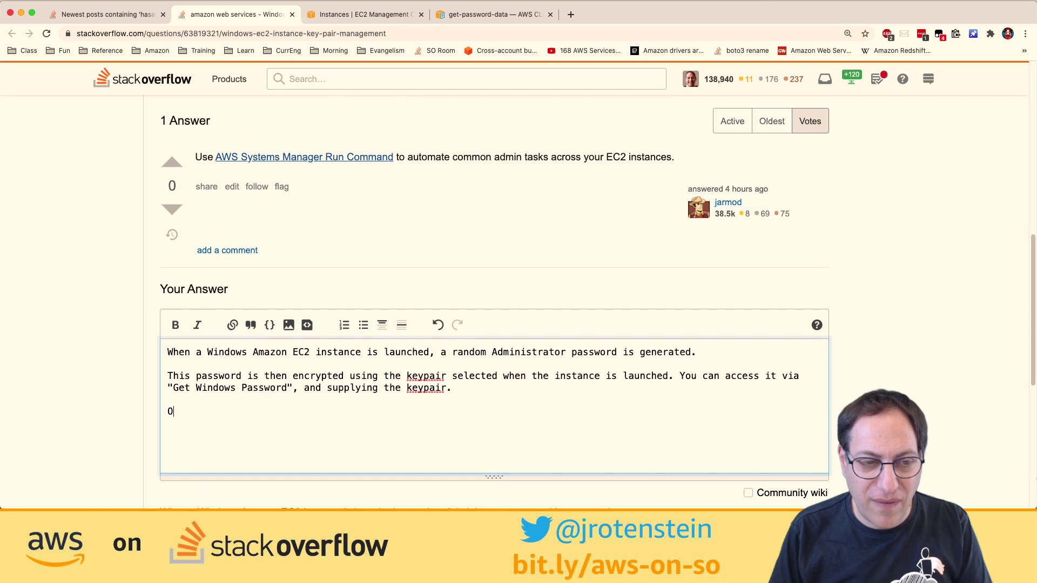
text(Once you logink yo)
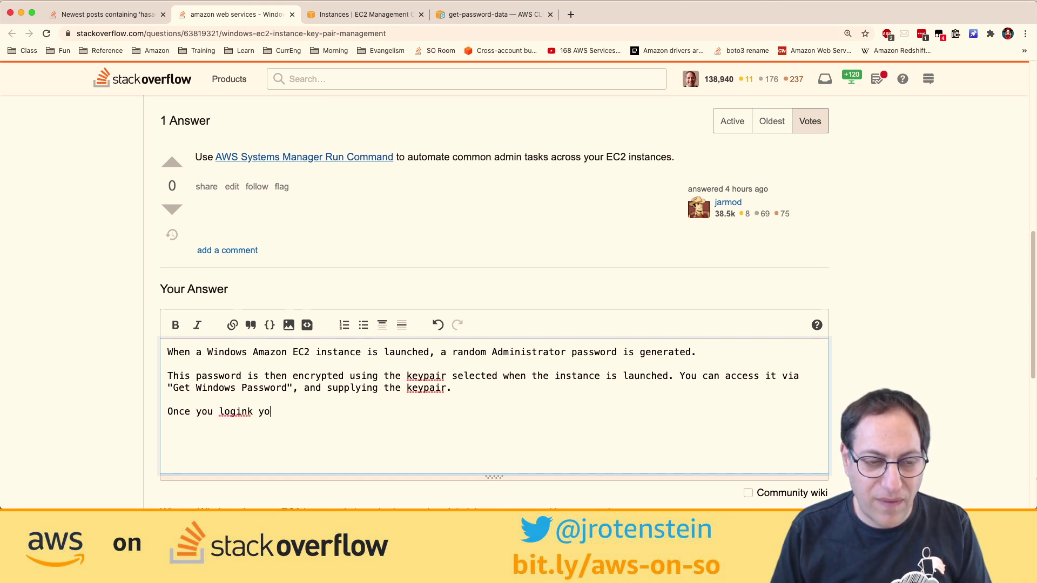
key(BackSpace)
key(BackSpace)
key(BackSpace)
text(you are wel)
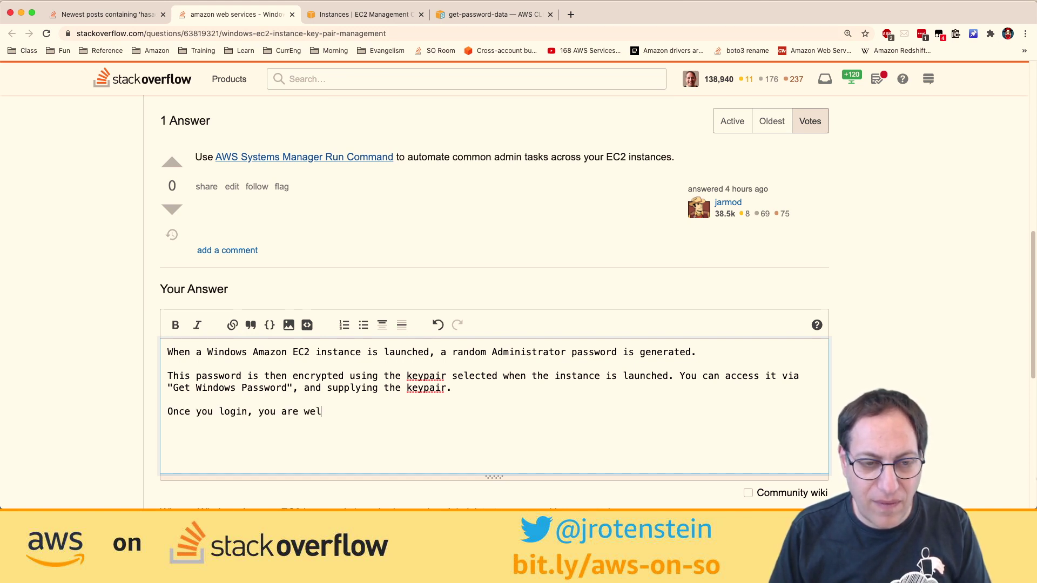
text(come to change the)
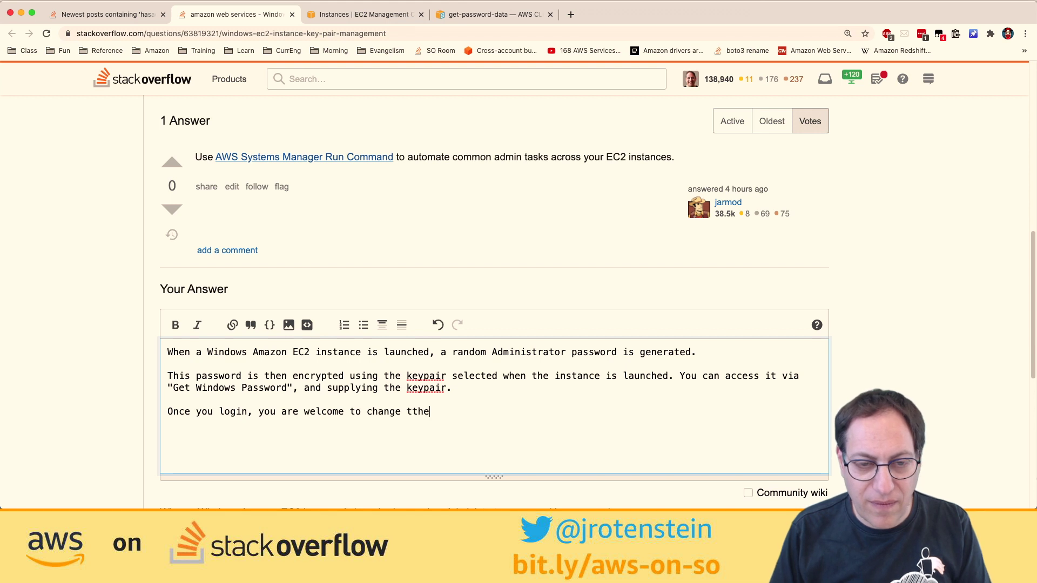
key(BackSpace)
key(BackSpace)
text(he Administra)
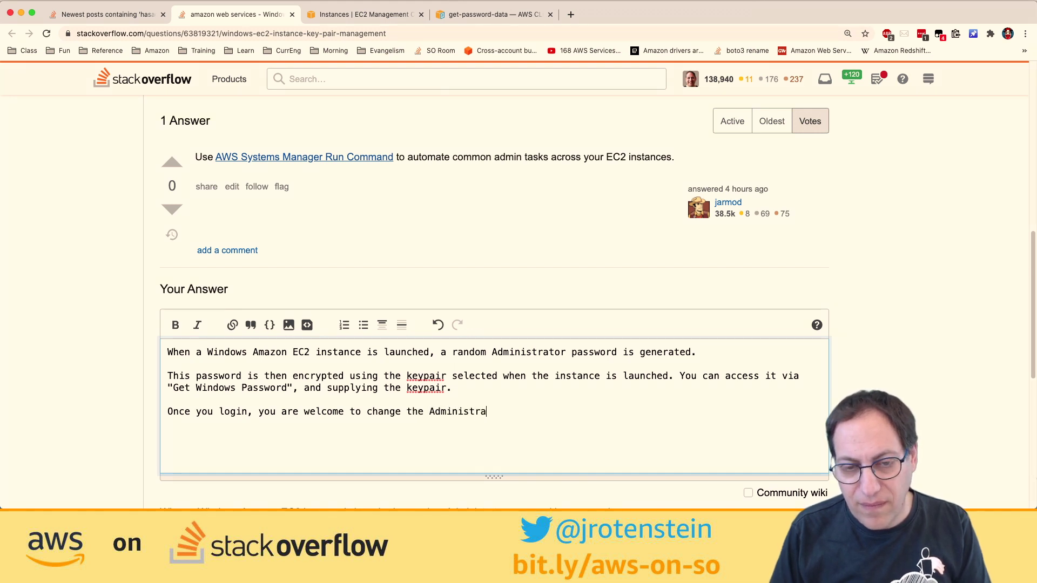
text(tor password or d)
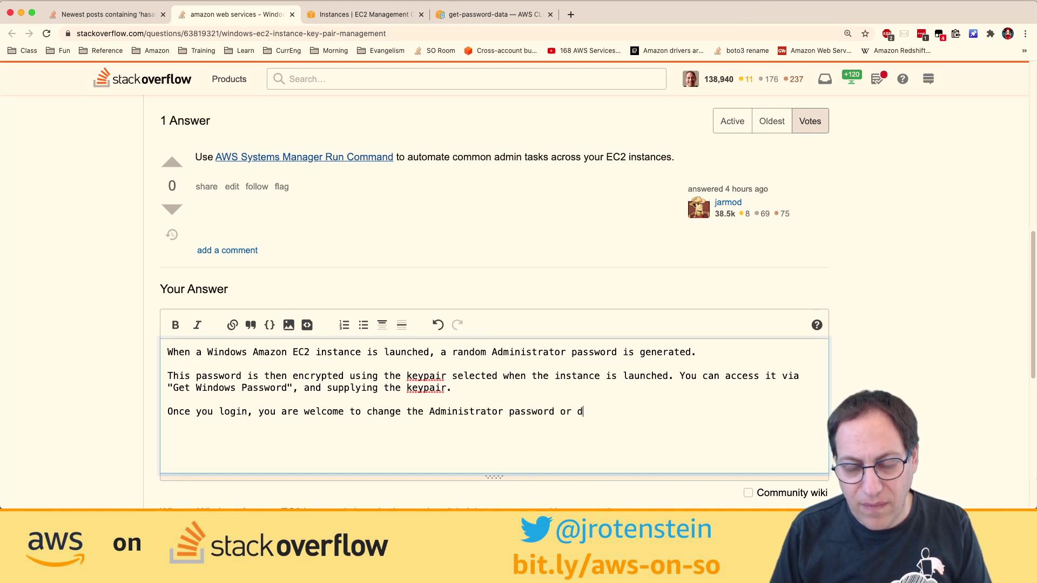
key(BackSpace)
text(connect the ins)
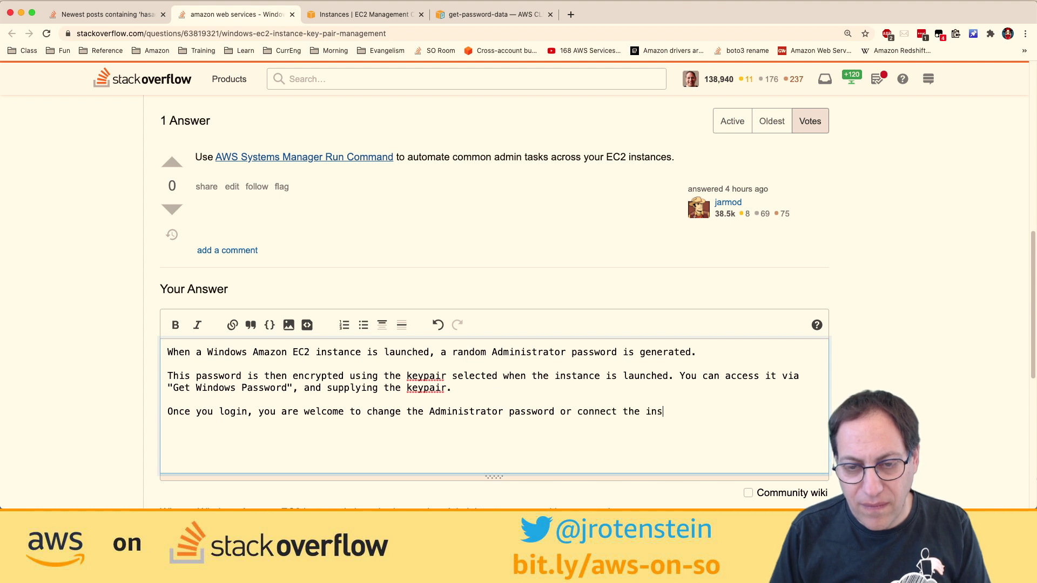
text(tance to Active Di)
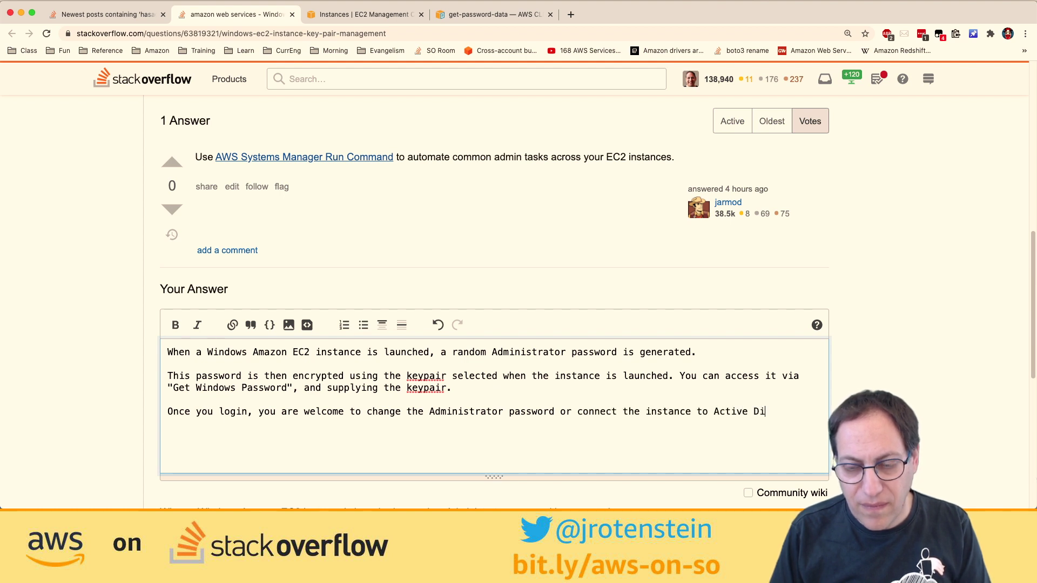
text(rectory.)
key(Return)
key(Return)
text(You c)
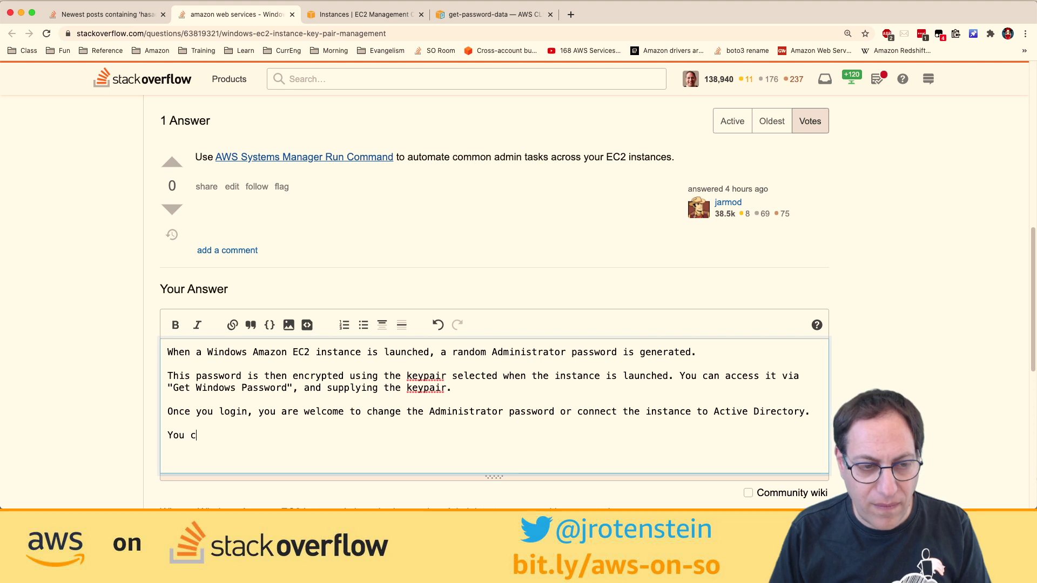
text(an also create a)
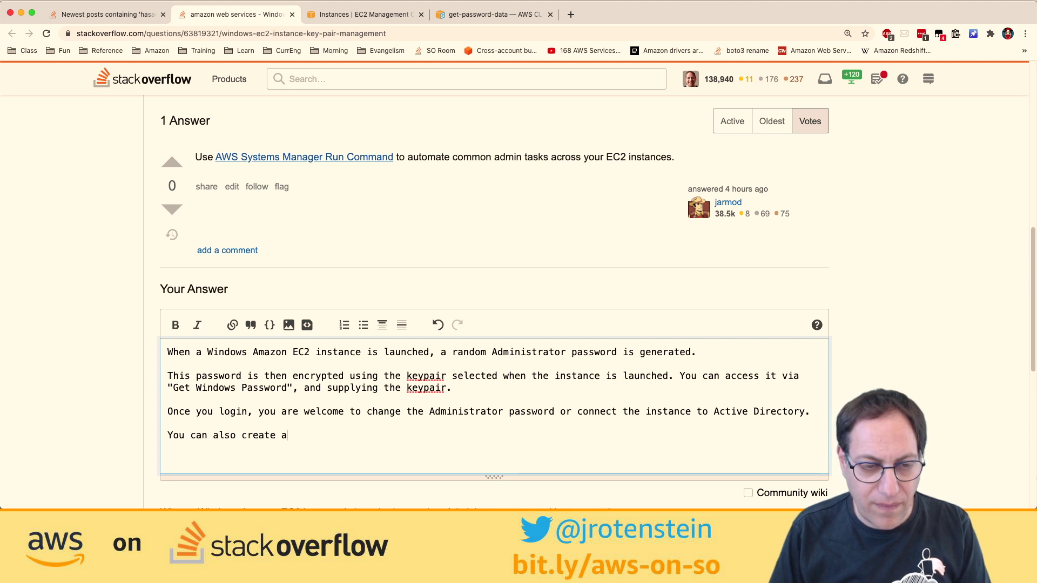
text(dditional Windows )
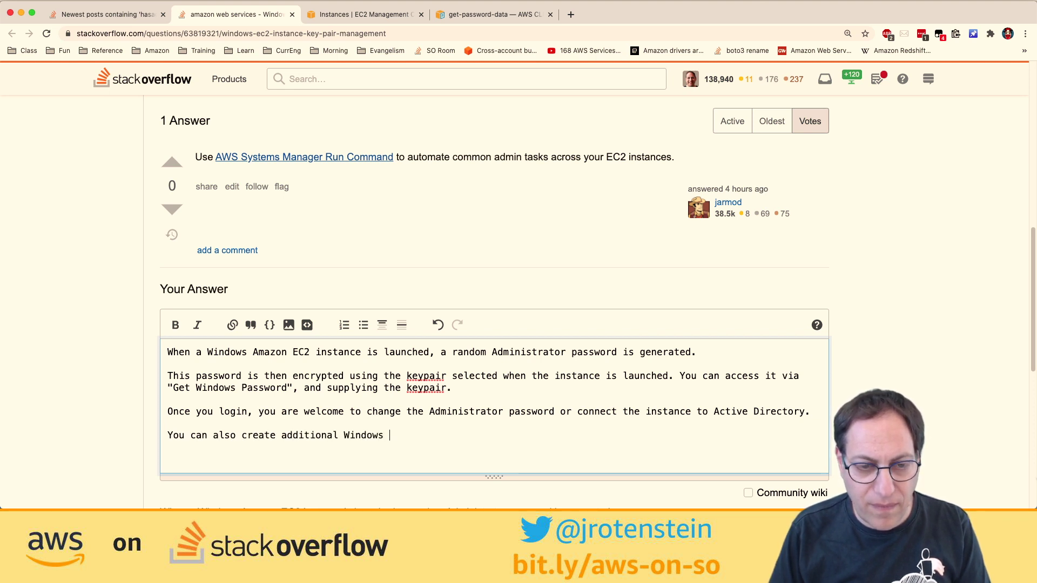
text(logins fro y)
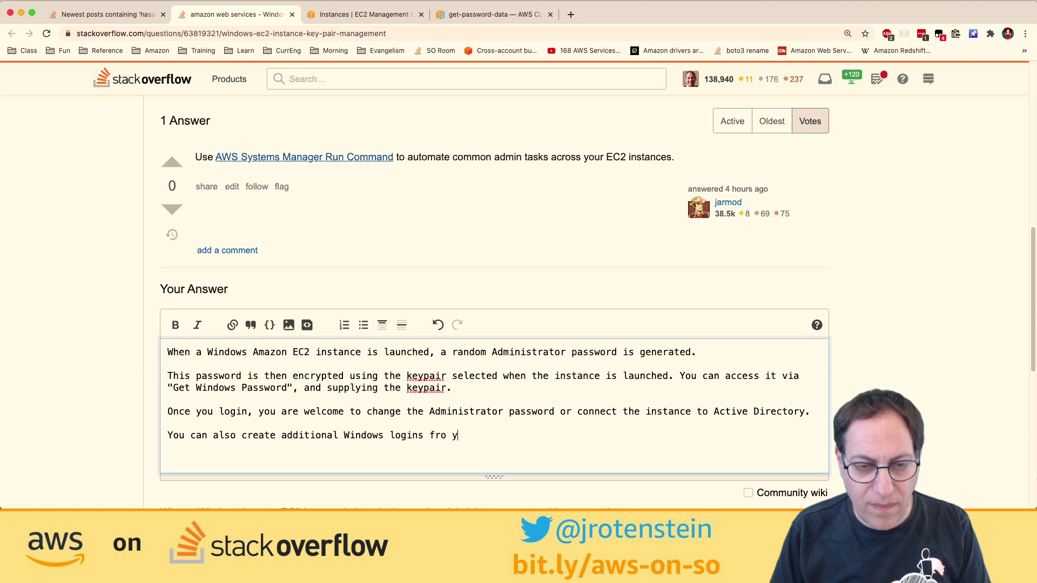
text(r your other users.)
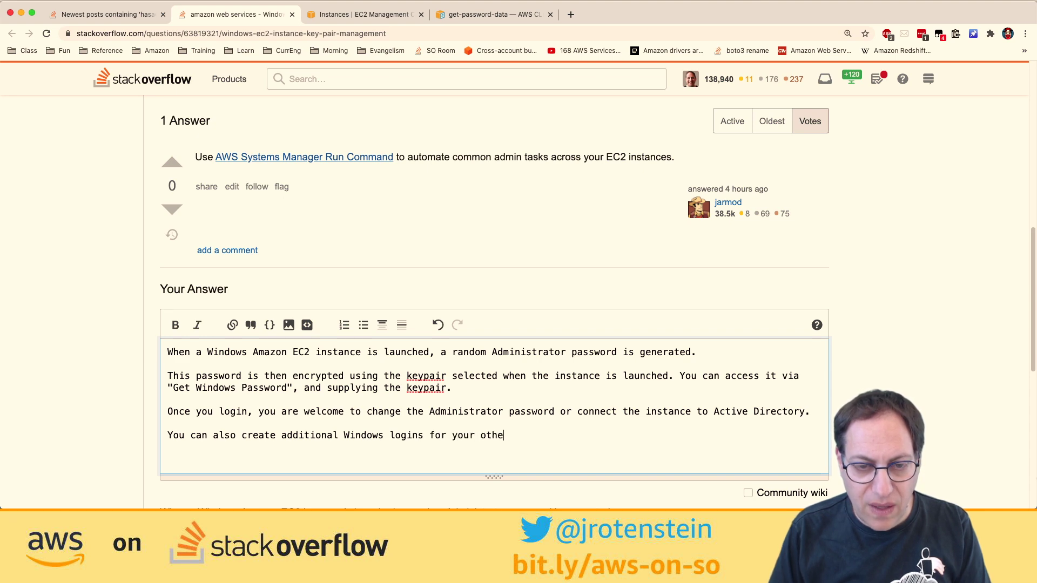
key(Return)
- Add a paragraph: either share one login to run the script, or give each user their own login and password
scroll(534, 336, up, 12)
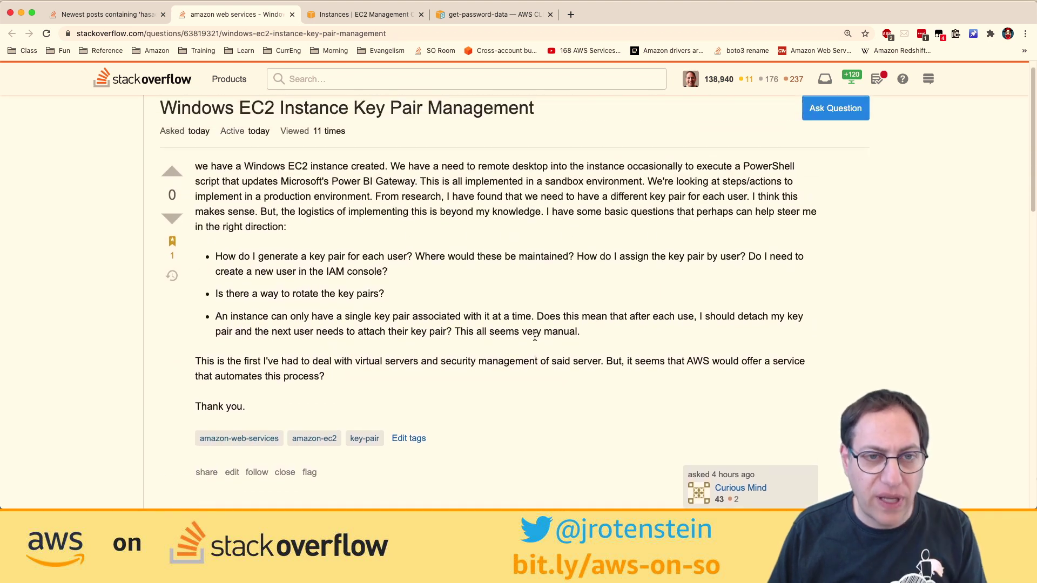
drag(259, 258, 376, 274)
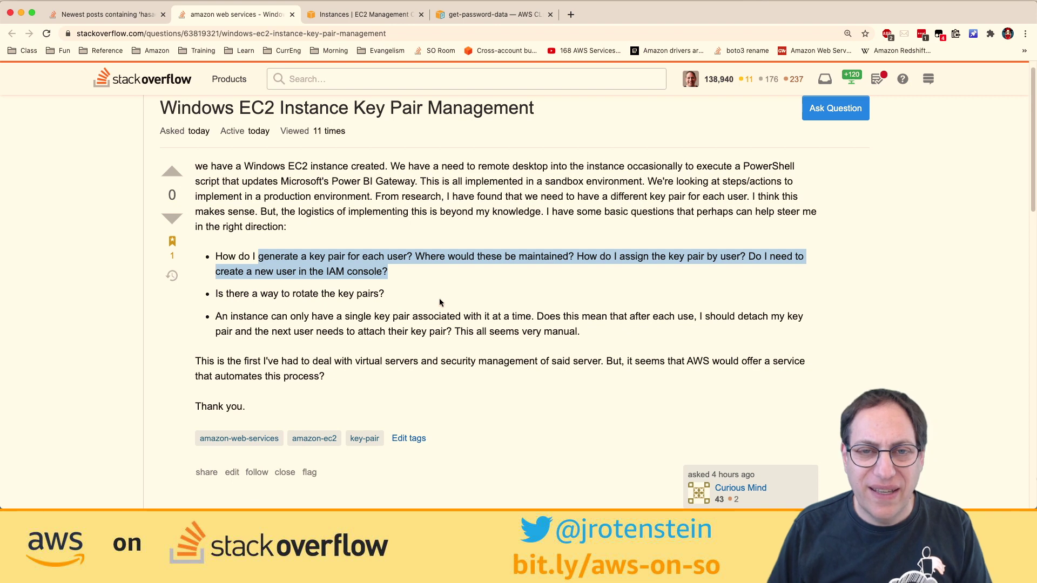
scroll(439, 299, down, 15)
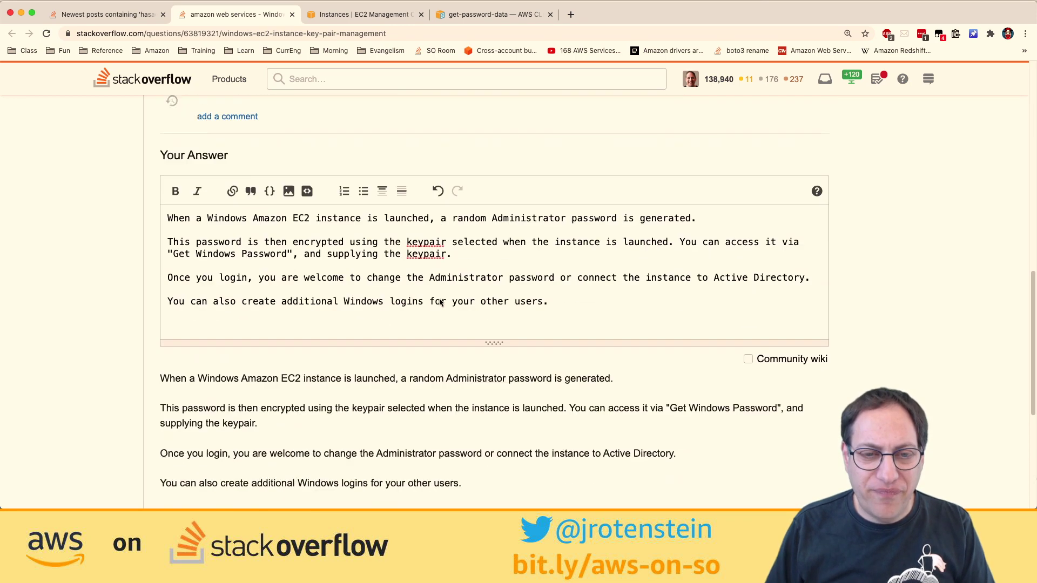
click(586, 265)
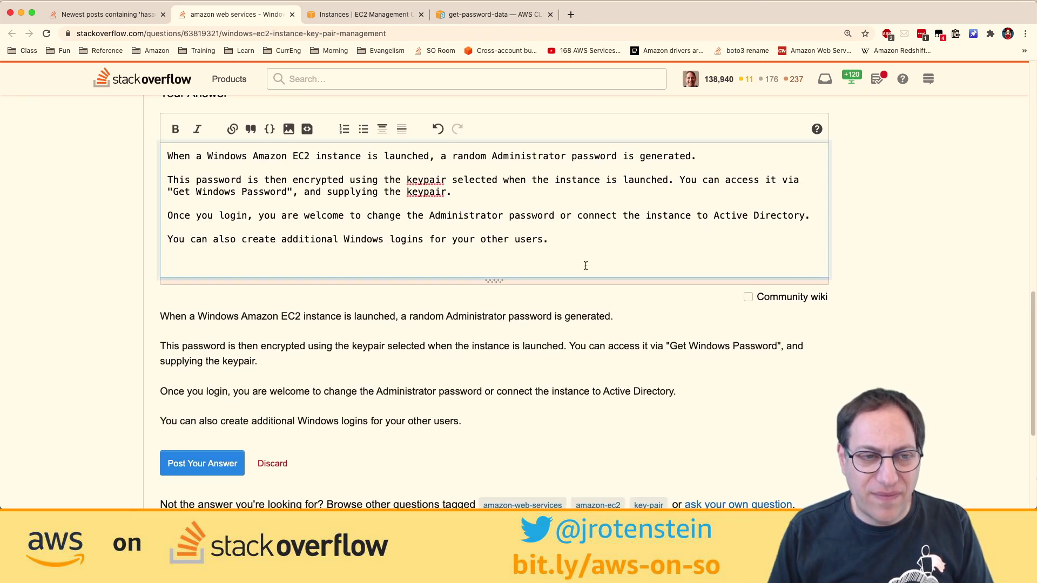
text(So, your choice)
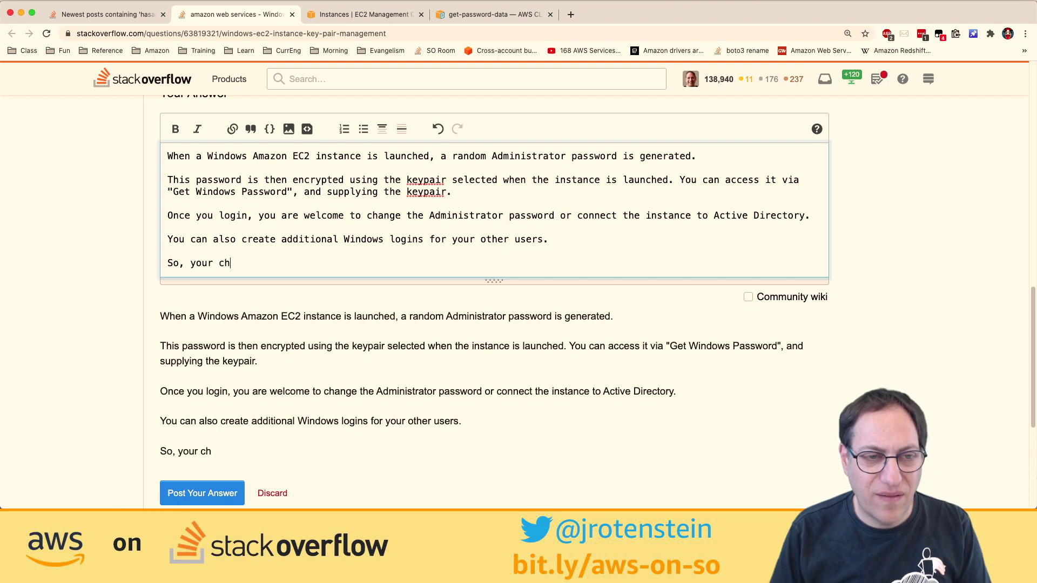
text(ither )
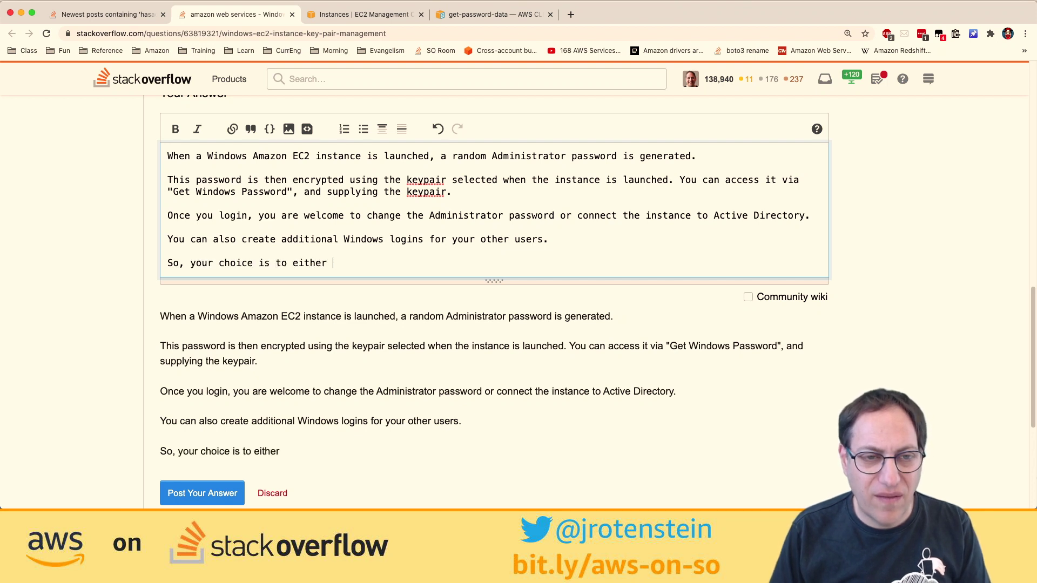
text("share" a login for whoever)
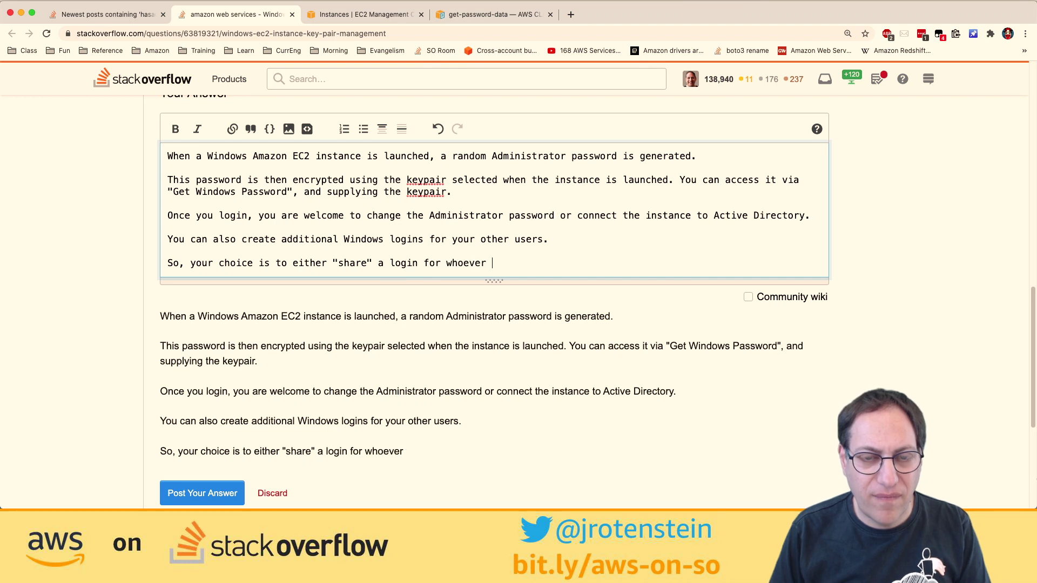
text(nneeds to ru)
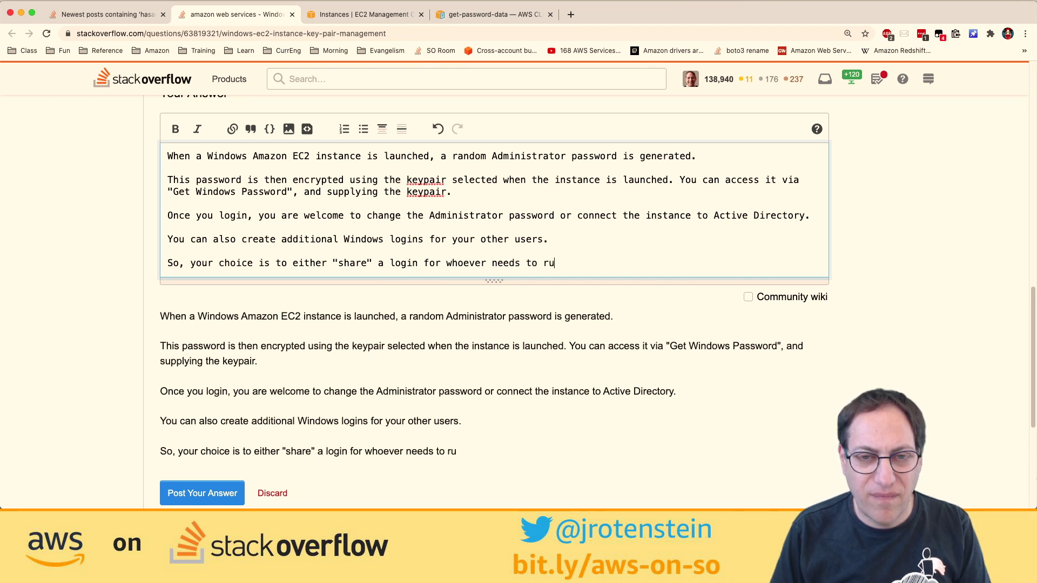
key(BackSpace)
key(BackSpace)
scroll(581, 290, up, 15)
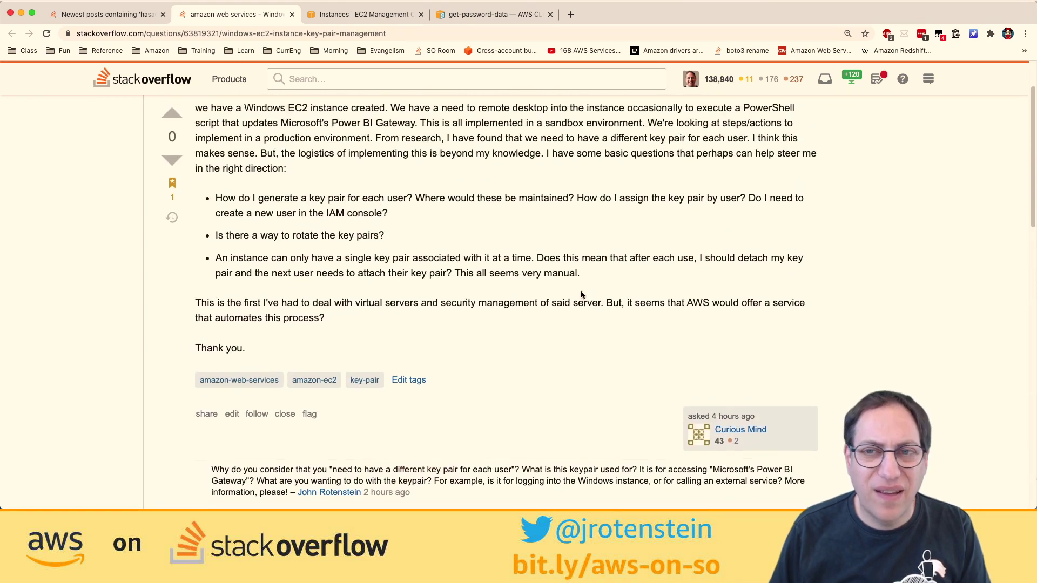
scroll(581, 295, down, 15)
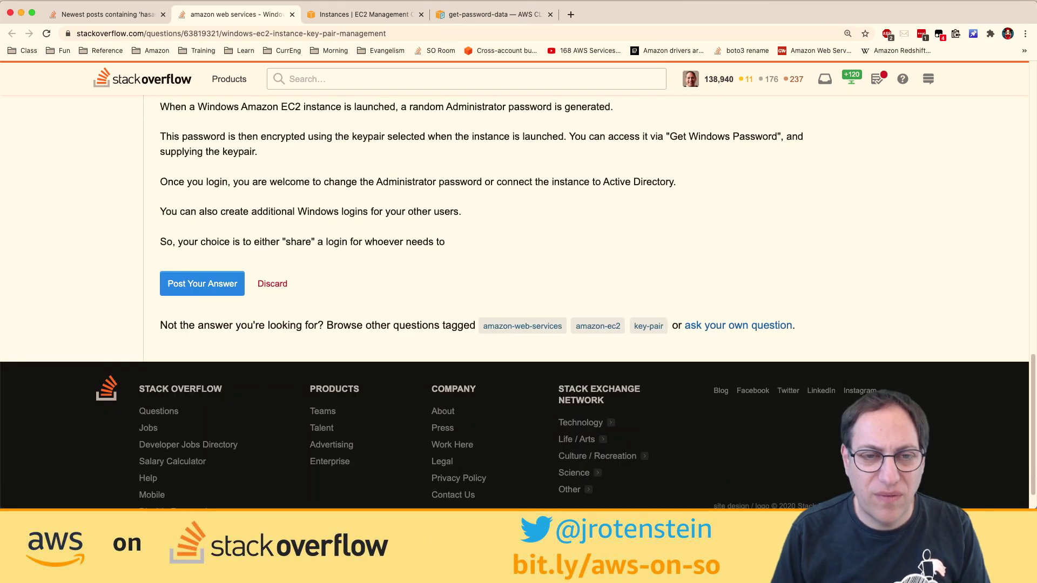
text(r)
text(un the)
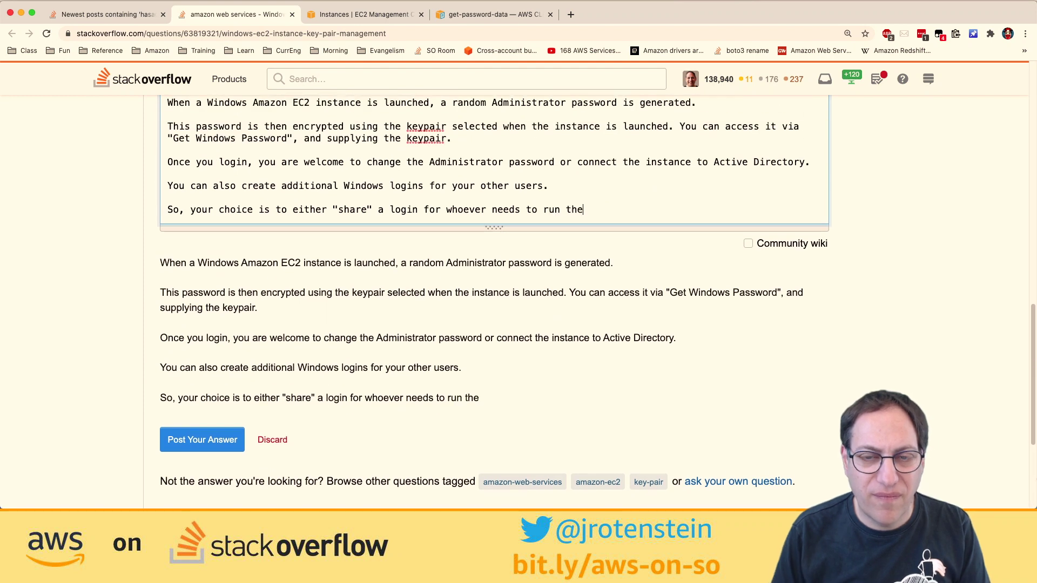
text( script, or give)
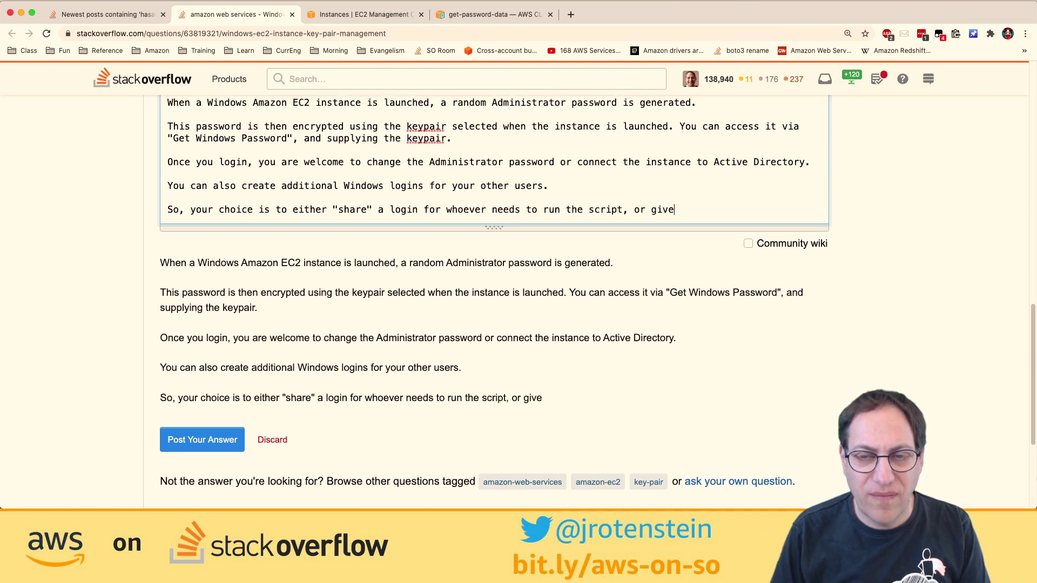
text( them each their ow)
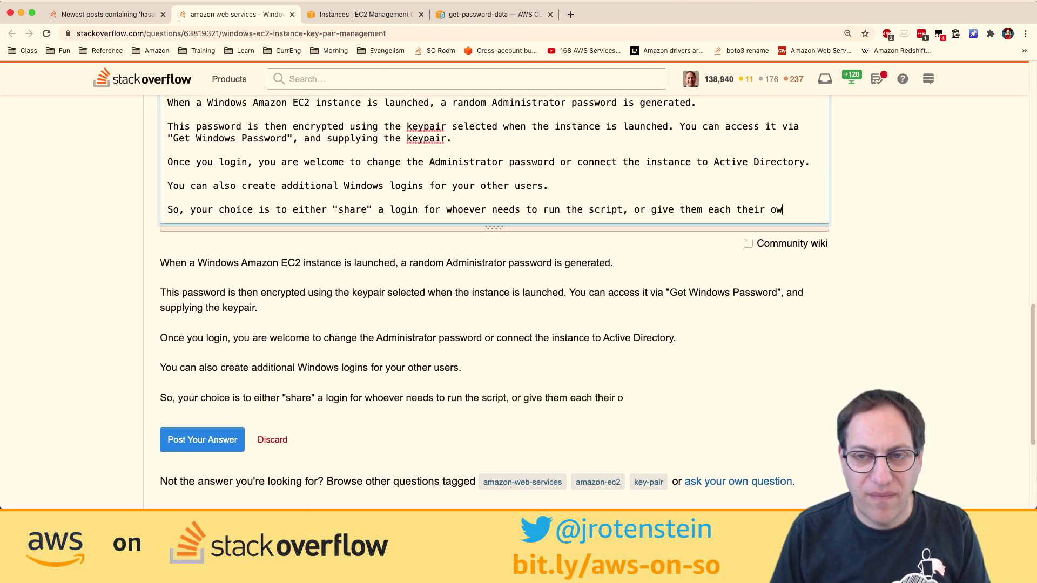
text(n Windows login)
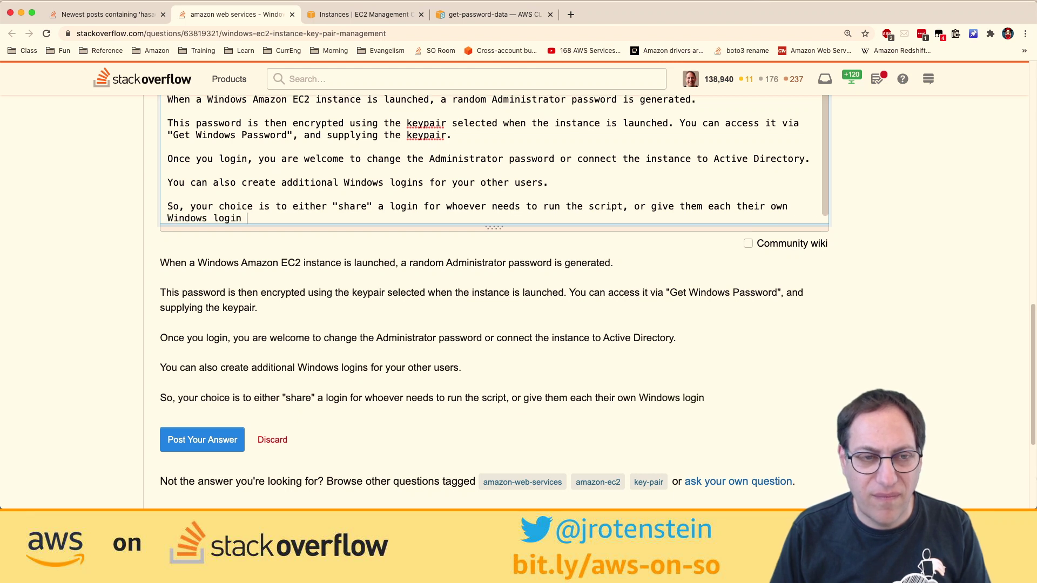
text( and thei)
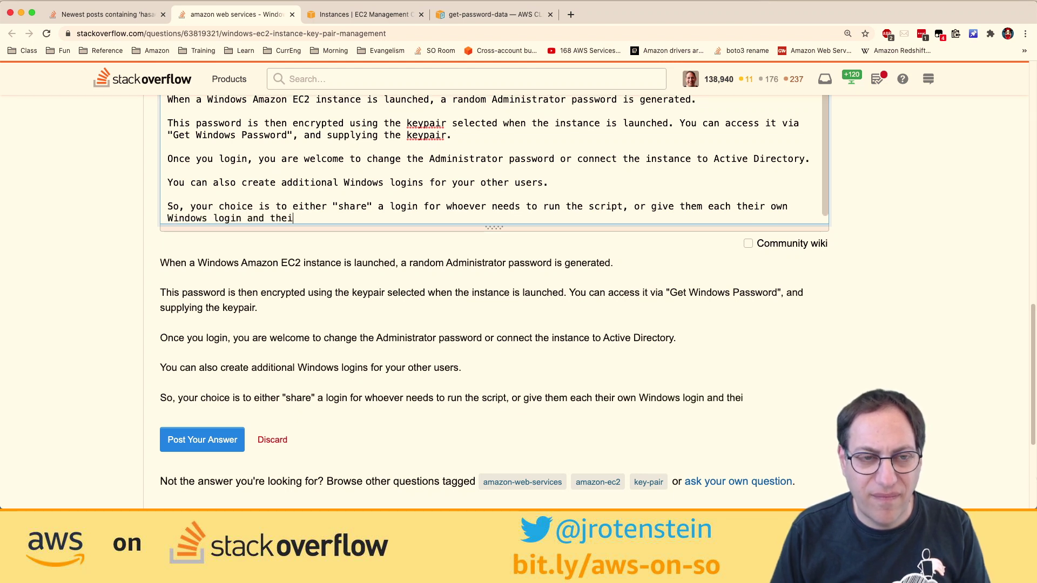
text(r own password.)
key(Return)
key(Return)
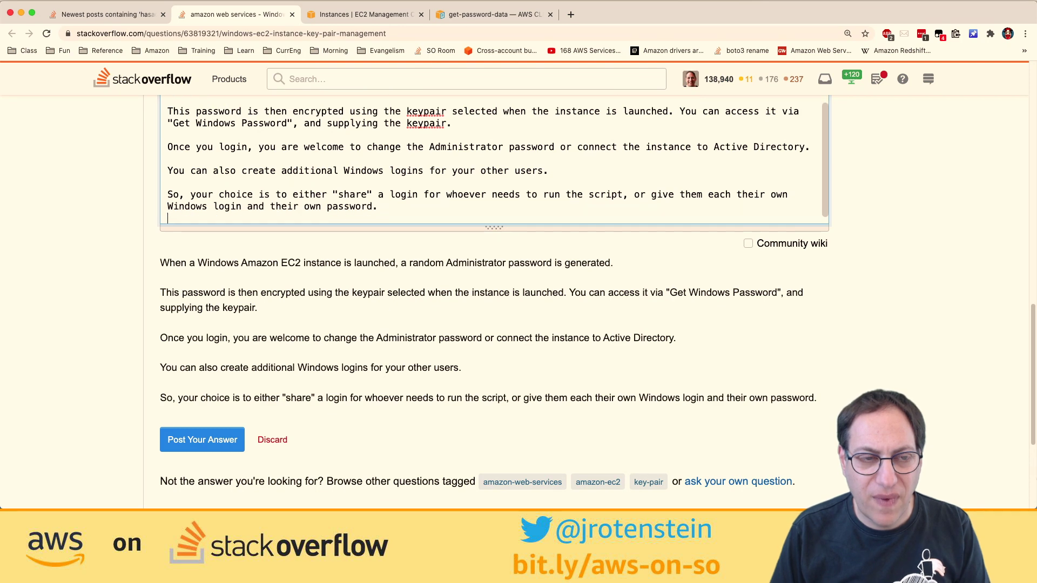
- Add a paragraph endorsing the other answerer's Systems Manager Run Command idea to run scripts without logging in
text(I also like)
scroll(582, 298, up, 5)
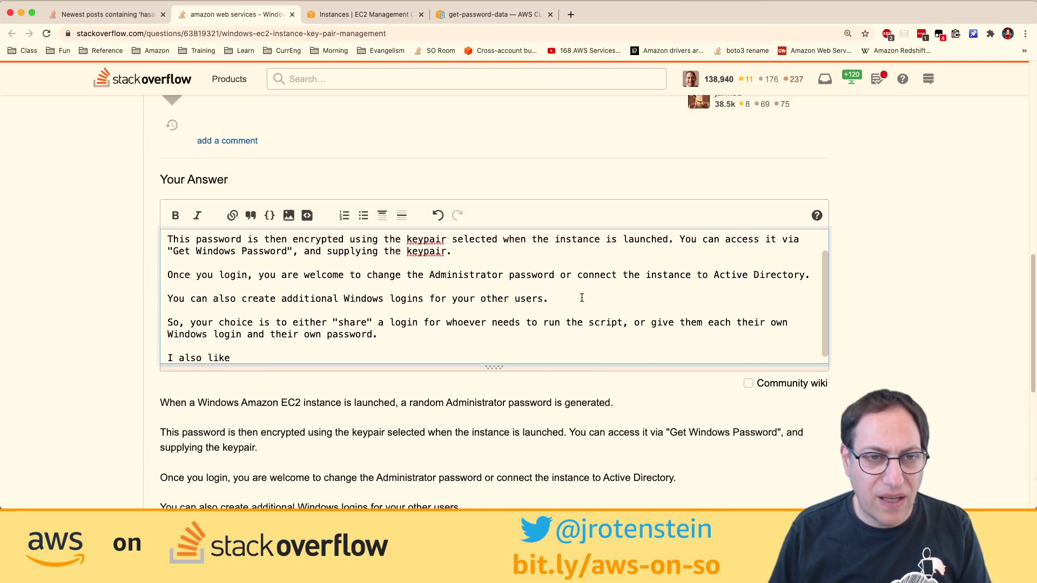
scroll(539, 366, down, 2)
scroll(514, 413, down, 4)
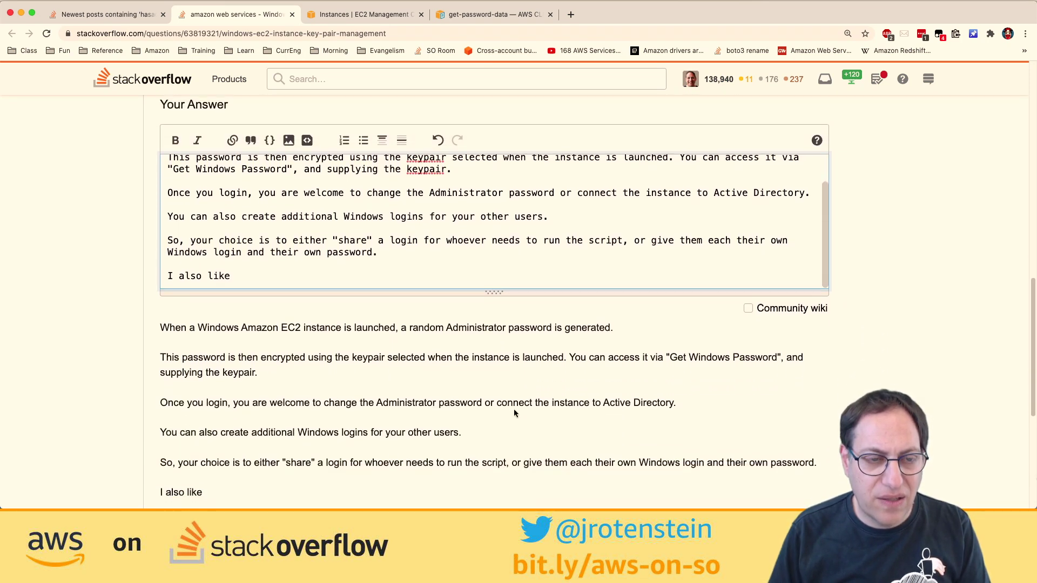
text(@jarmod's idea of using)
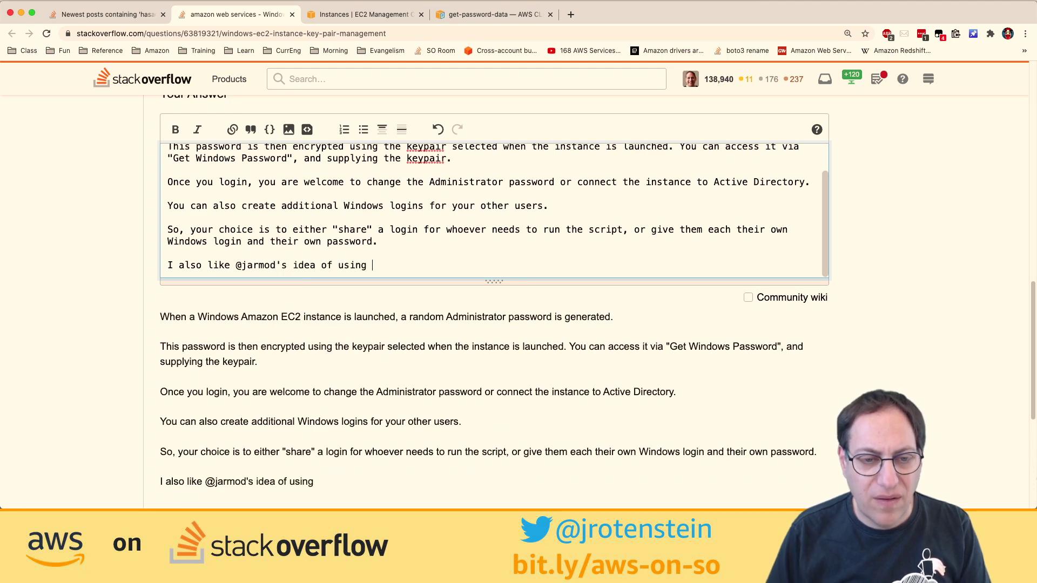
scroll(484, 443, down, 5)
scroll(484, 442, up, 10)
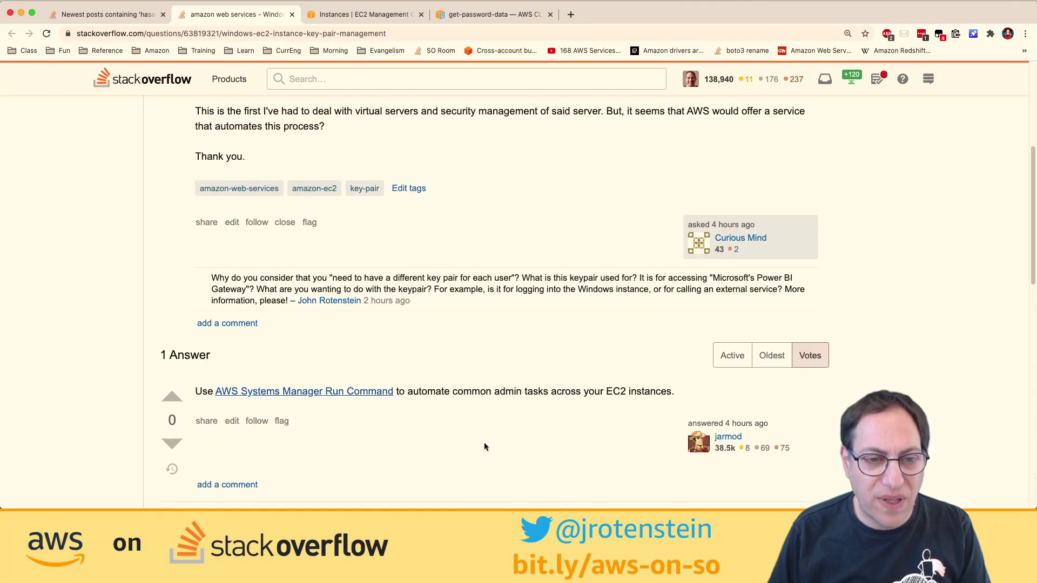
scroll(484, 442, down, 10)
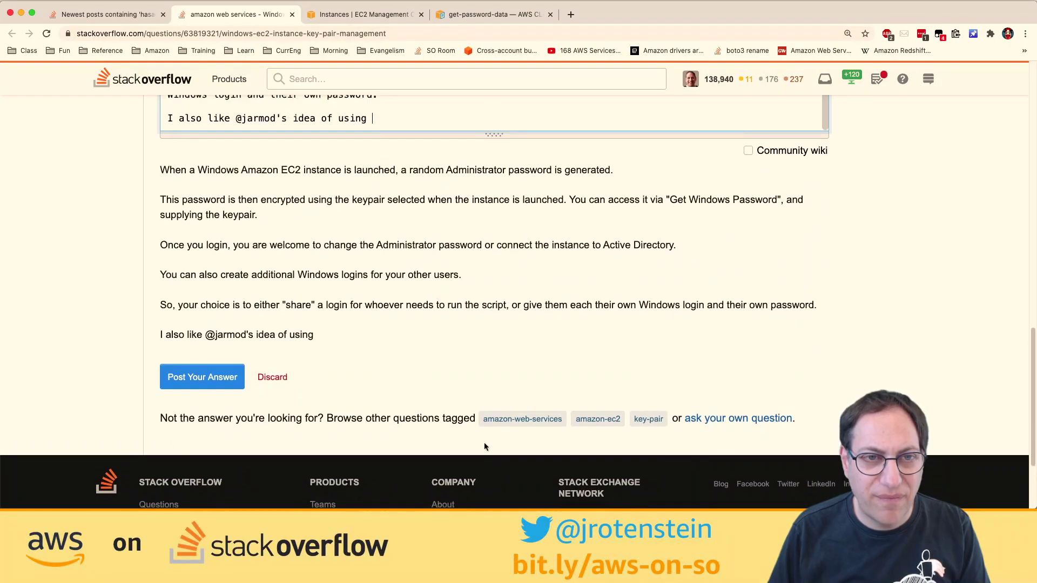
text(the Systems)
mouse_move(484, 446)
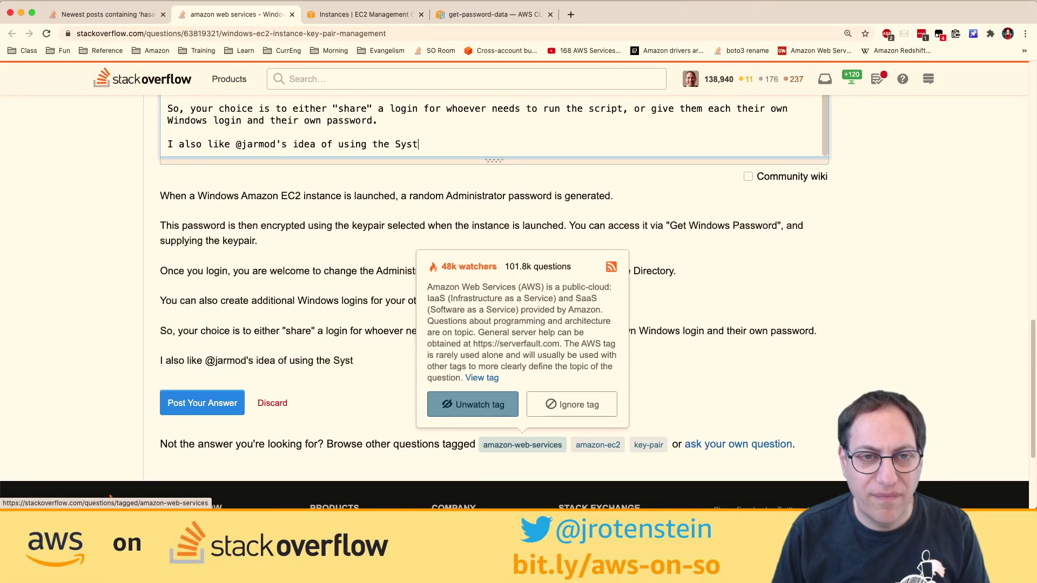
text(Manager)
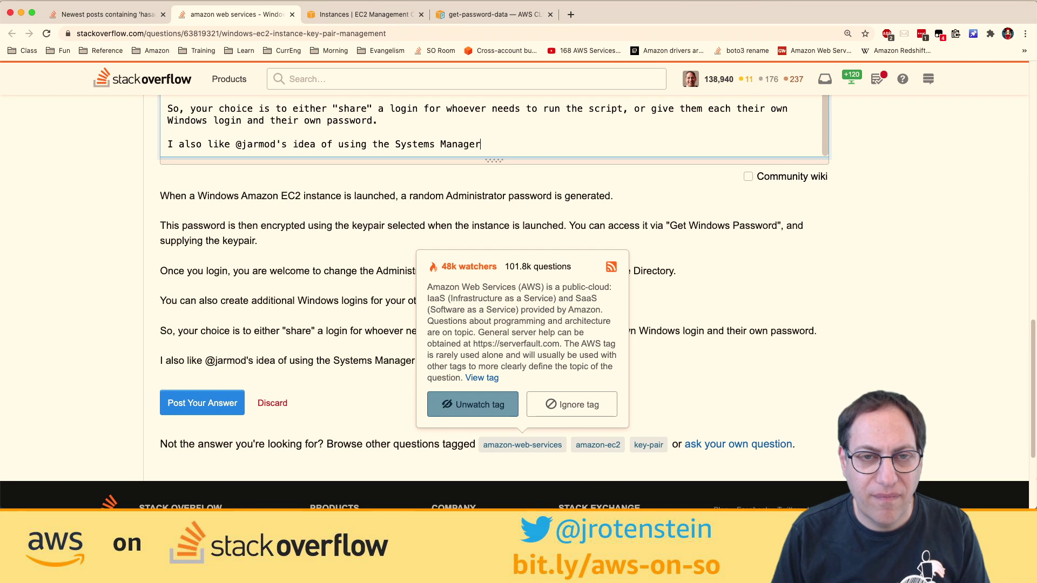
text( Run Command to ex)
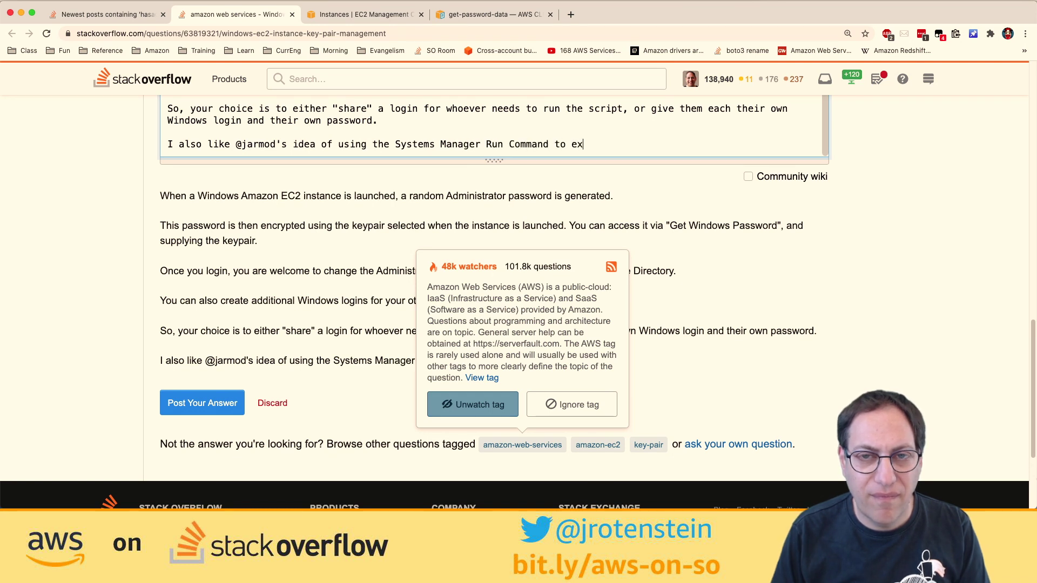
text(ecute a script wit)
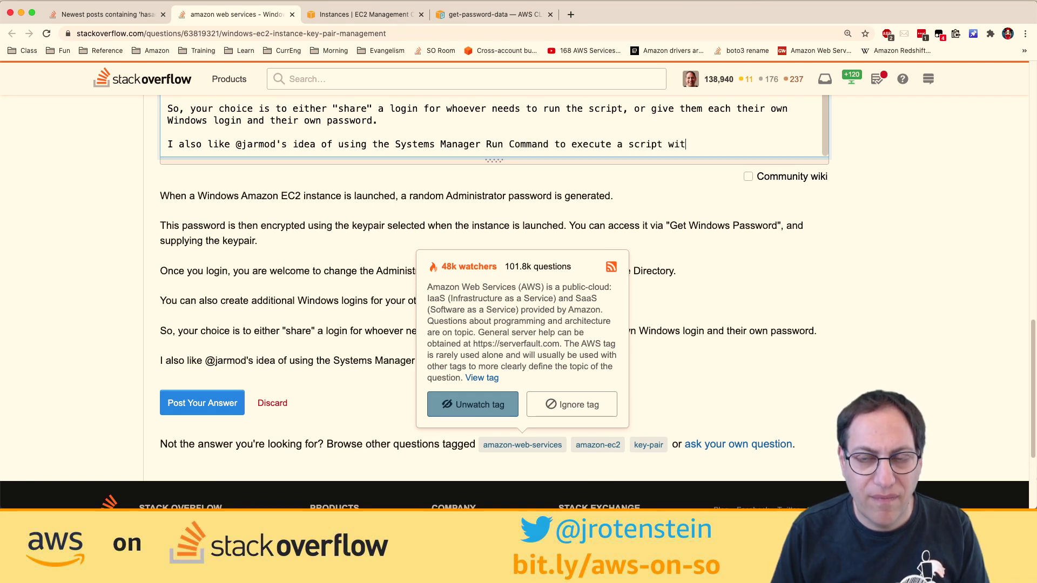
text(hout logging in!)
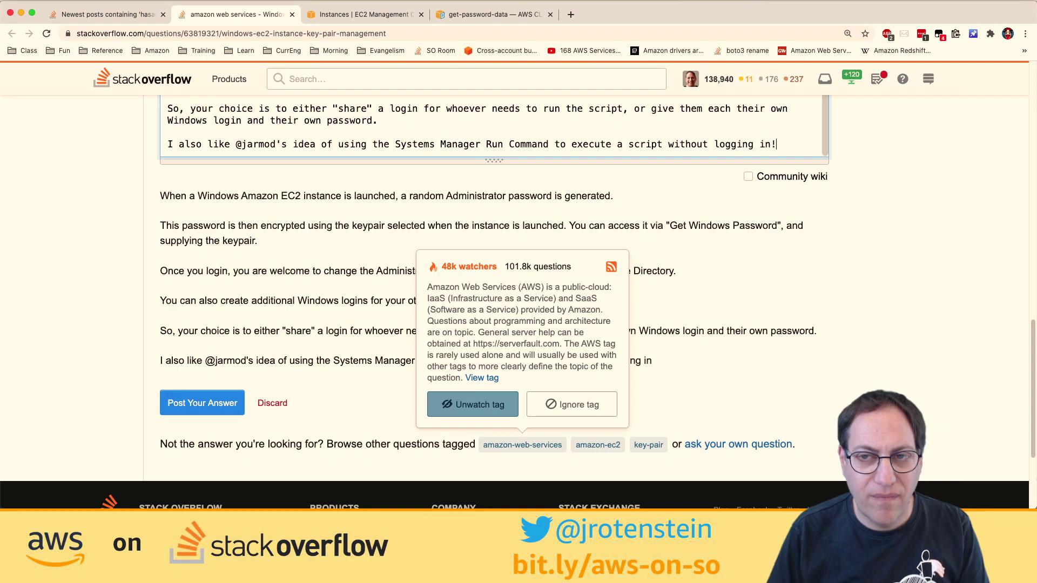
- Post the answer about Windows logins to the key-pair question
click(202, 403)
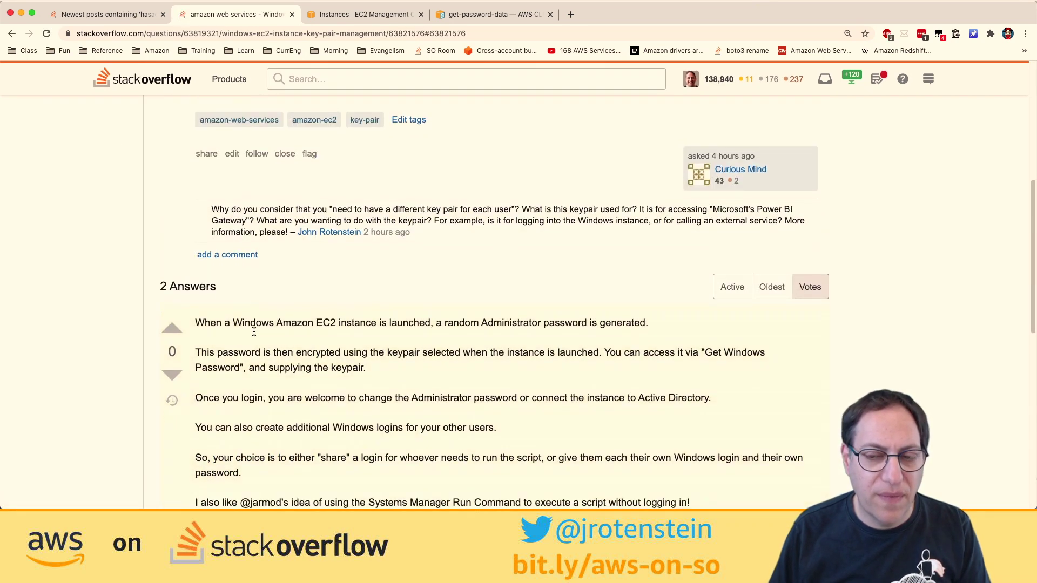
scroll(254, 332, up, 2)
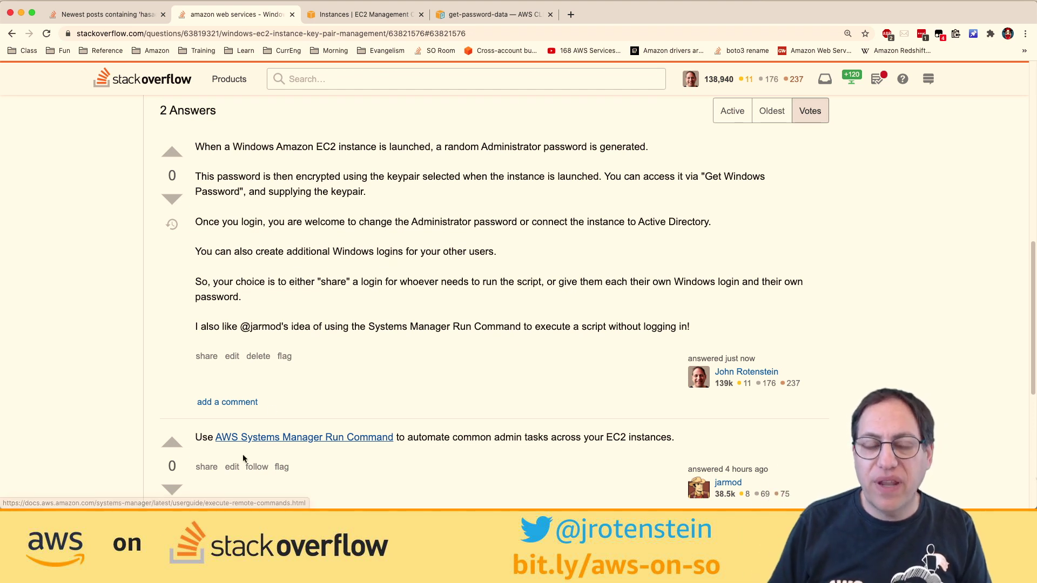
scroll(243, 458, down, 2)
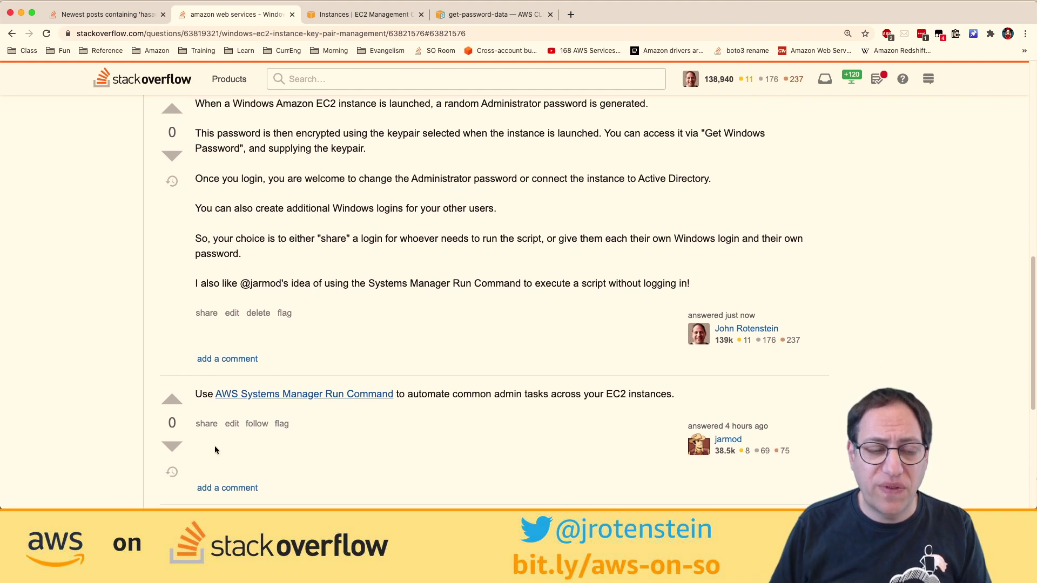
- Upvote the Systems Manager Run Command answer to 1 and reload the page
click(173, 401)
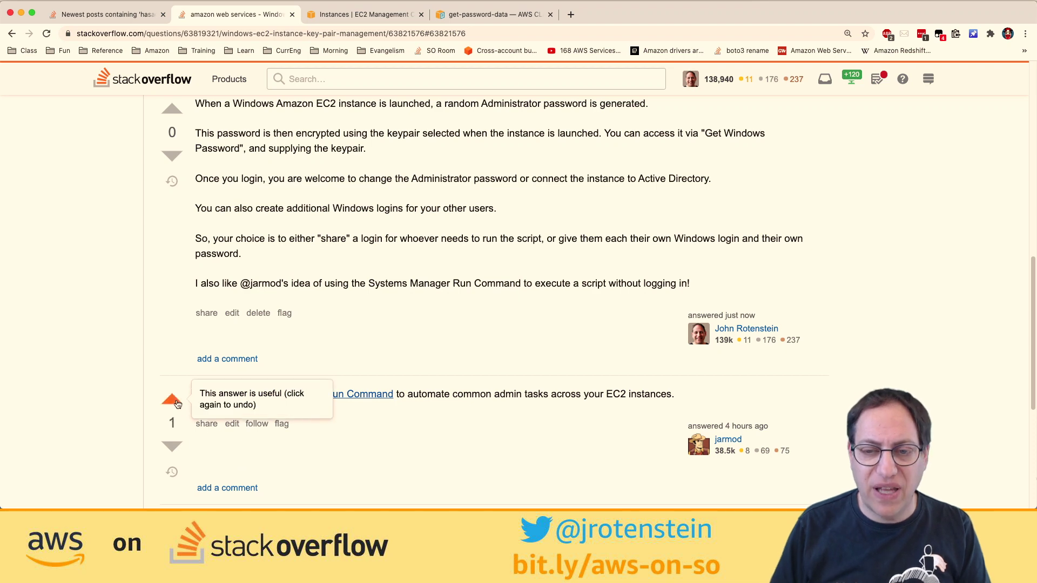
key(super+r)
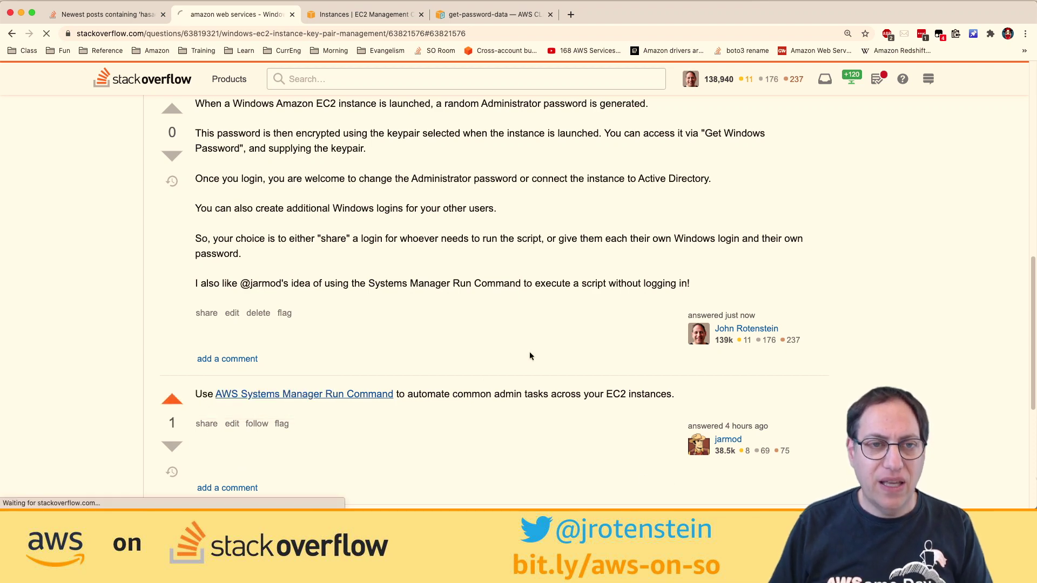
scroll(335, 311, up, 2)
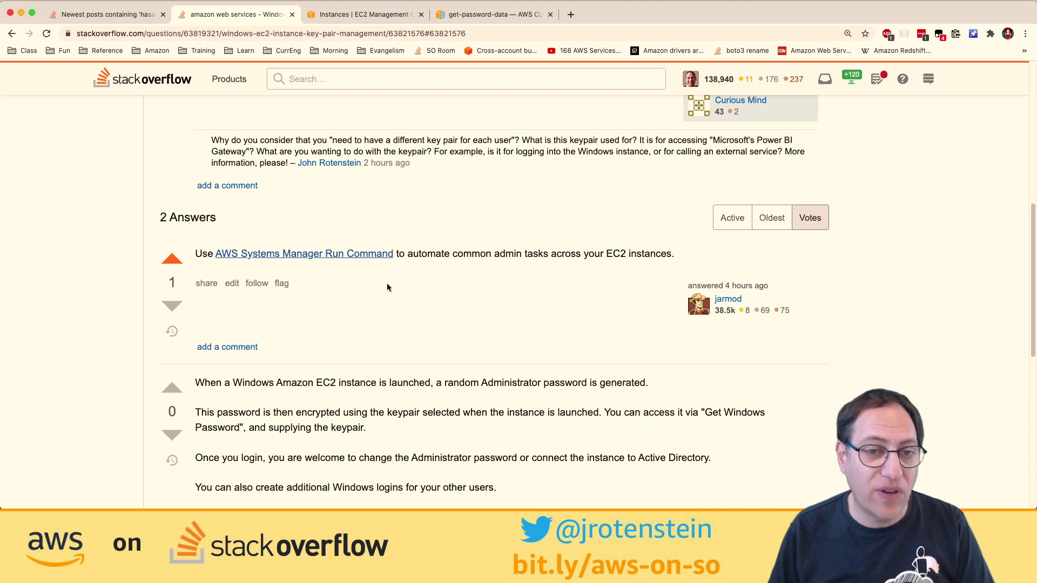
scroll(386, 287, up, 10)
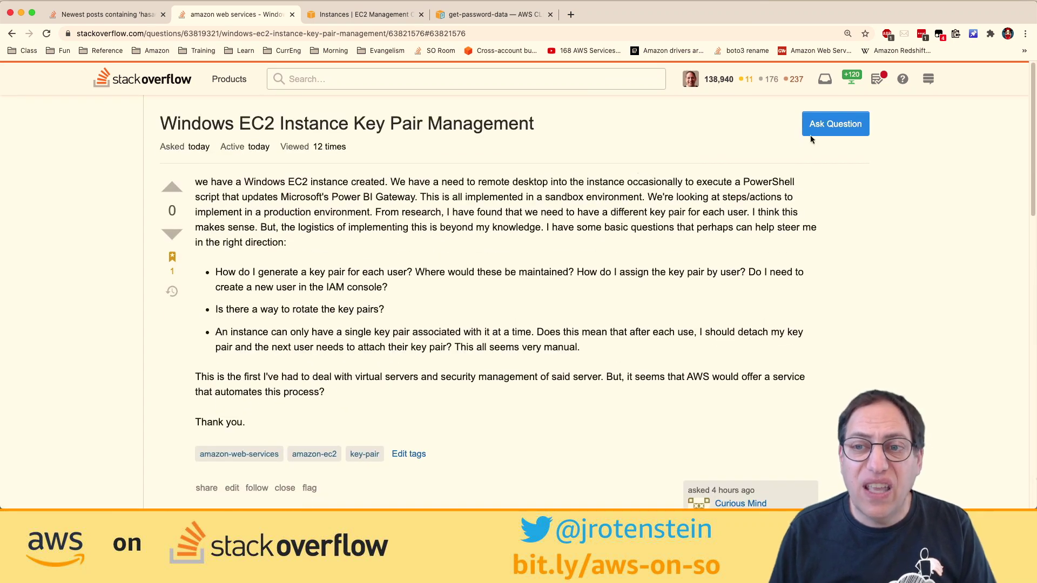
click(810, 135)
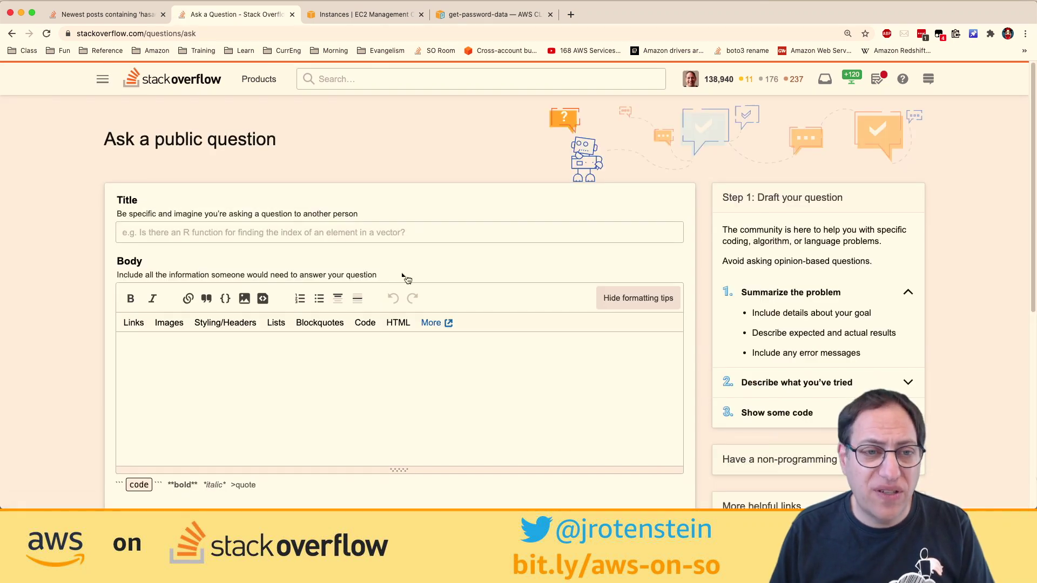
click(225, 230)
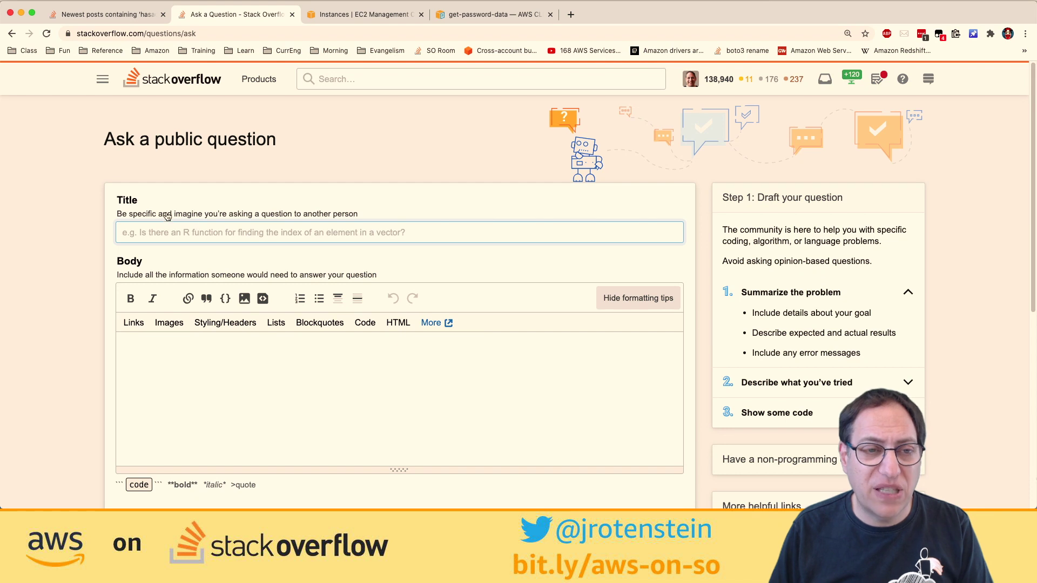
scroll(376, 218, down, 2)
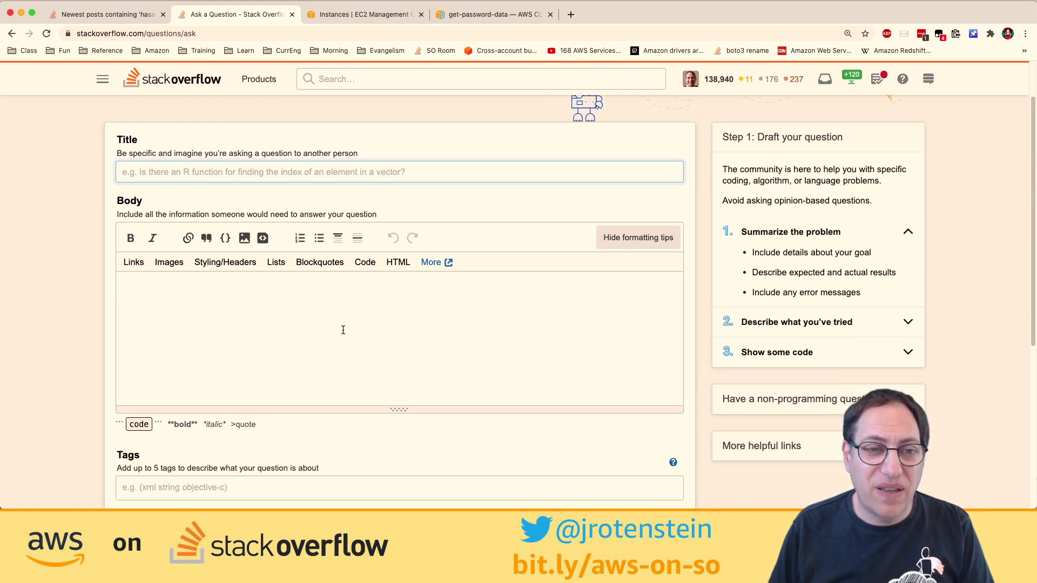
scroll(342, 329, down, 3)
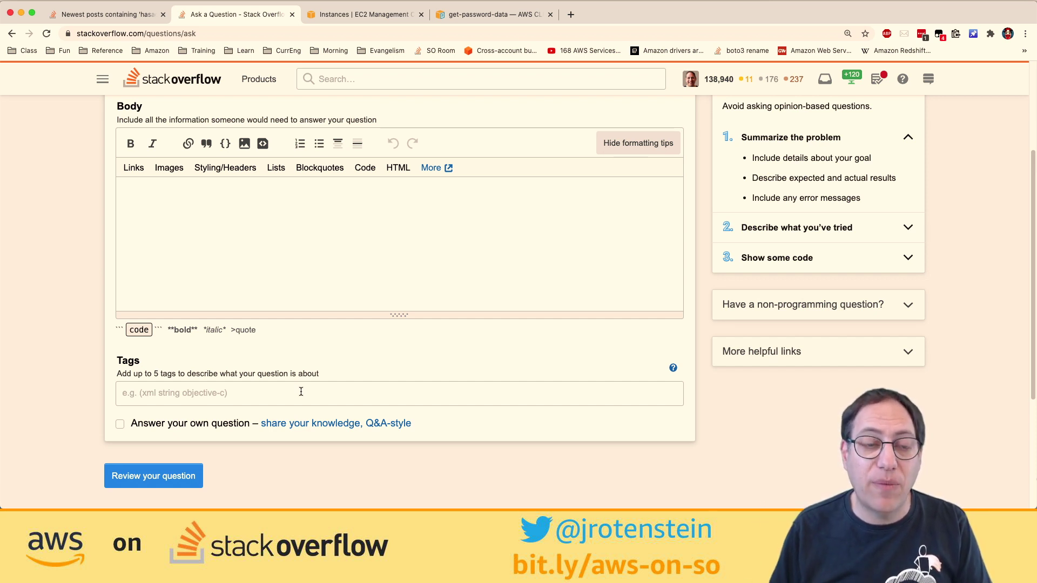
scroll(368, 284, up, 5)
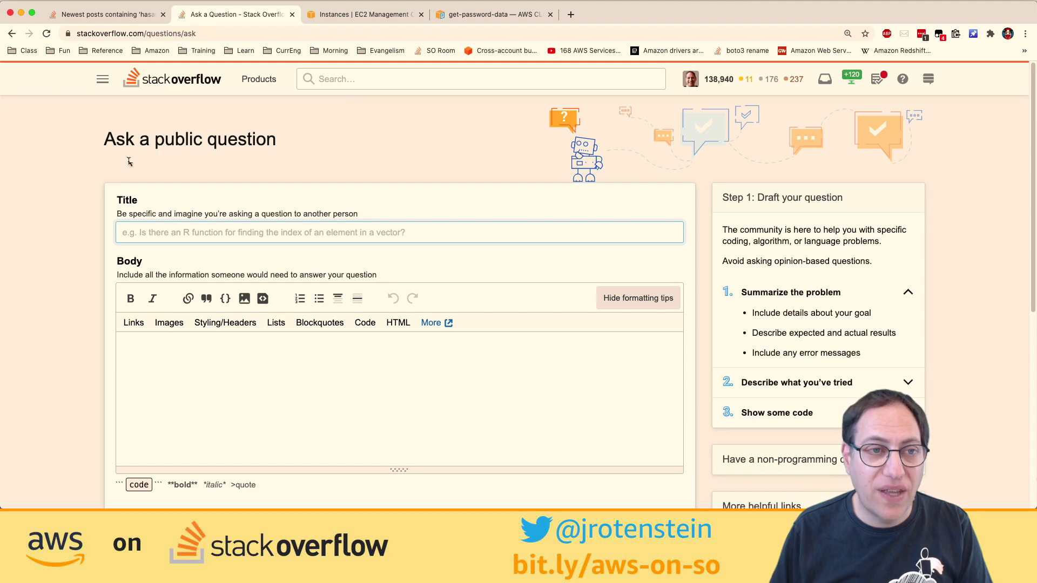
scroll(67, 196, down, 2)
scroll(67, 195, up, 2)
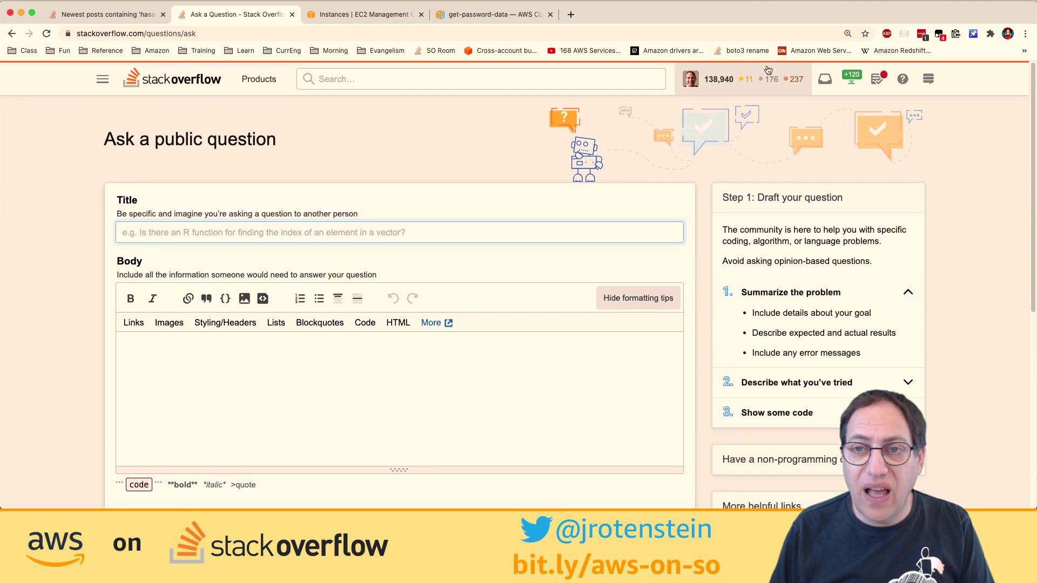
- Open your own profile and check its Questions tab, which lists no questions
click(758, 79)
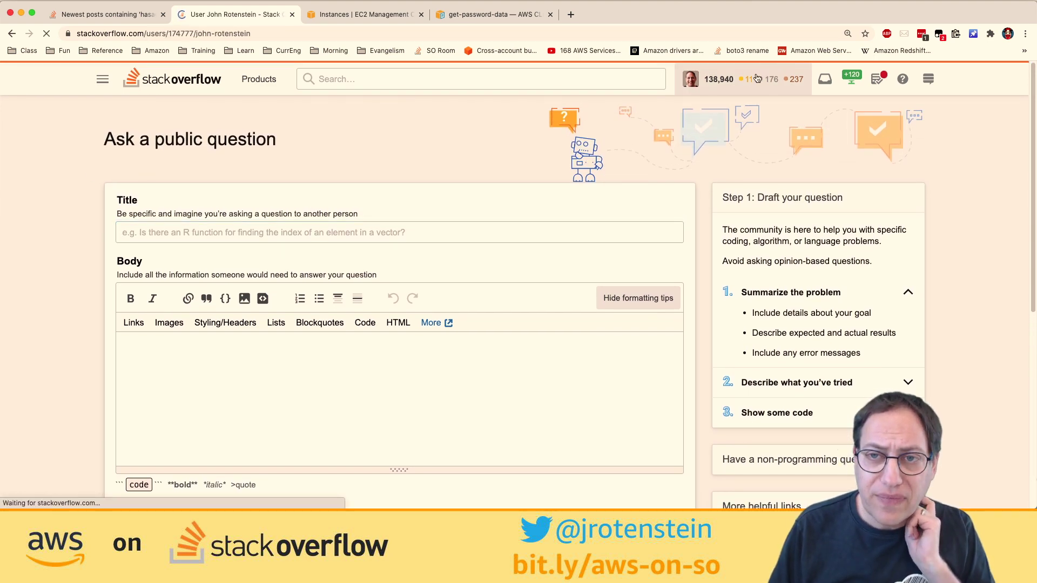
scroll(379, 357, down, 3)
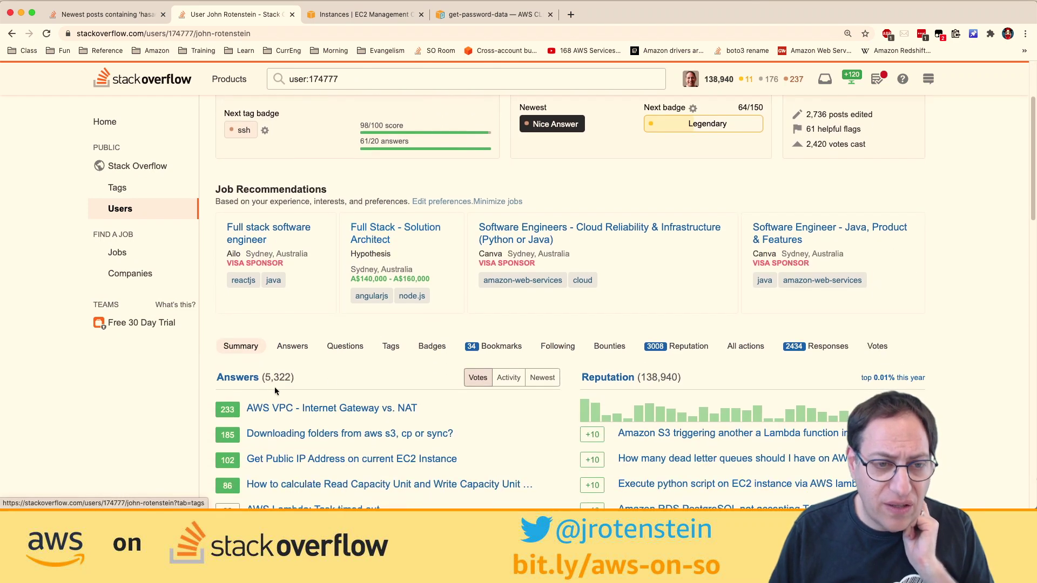
scroll(294, 385, down, 3)
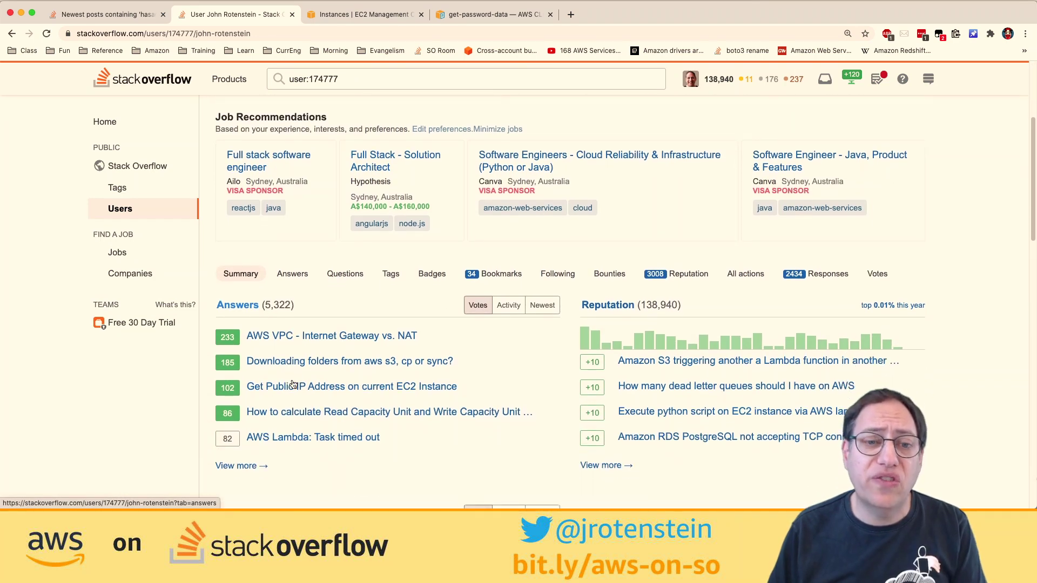
scroll(719, 265, up, 2)
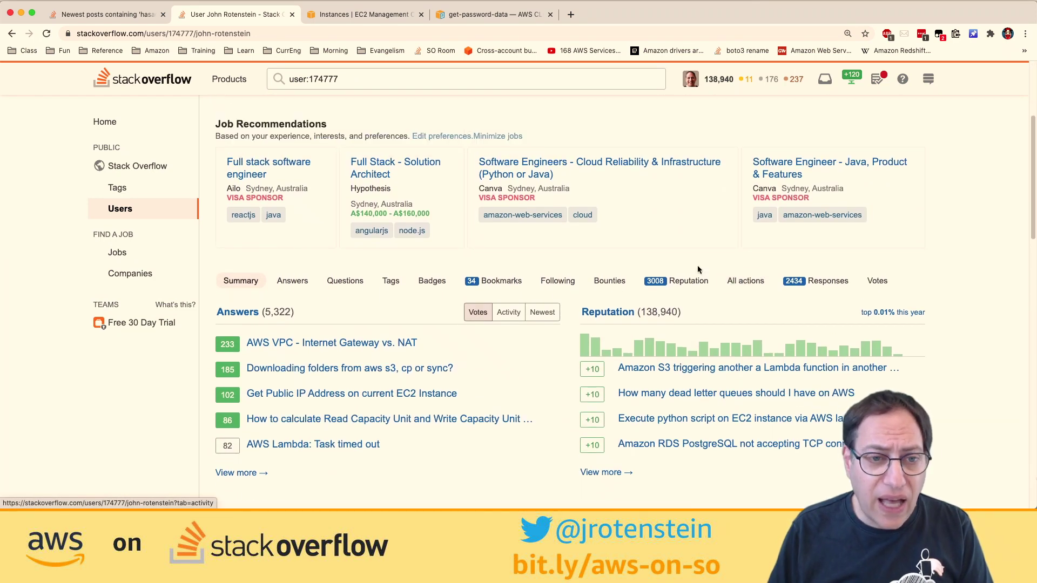
click(349, 282)
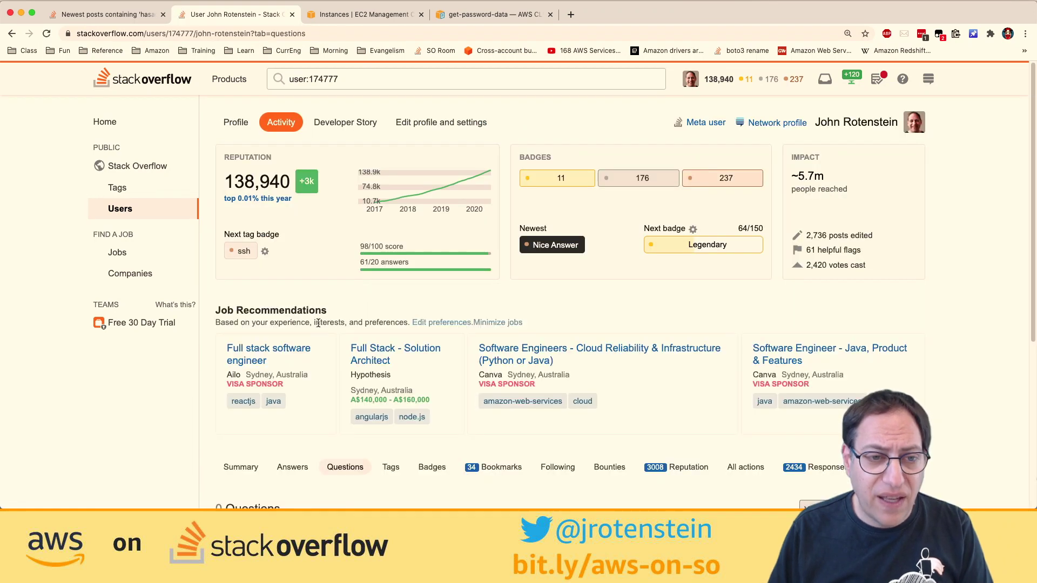
scroll(335, 302, down, 5)
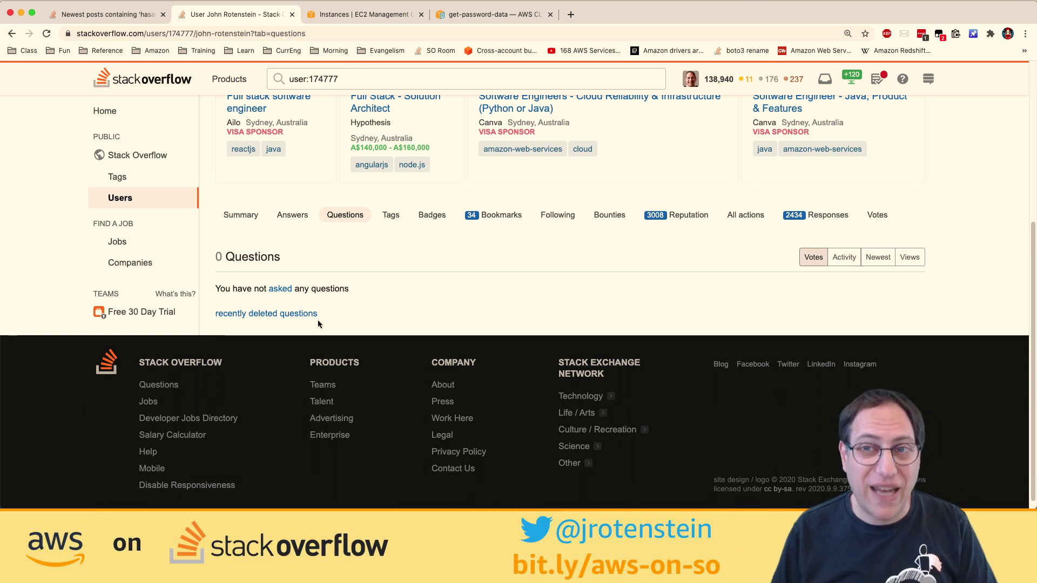
- Review the 5,322 posted answers and the Legendary badge progress of 64/150 days
click(300, 217)
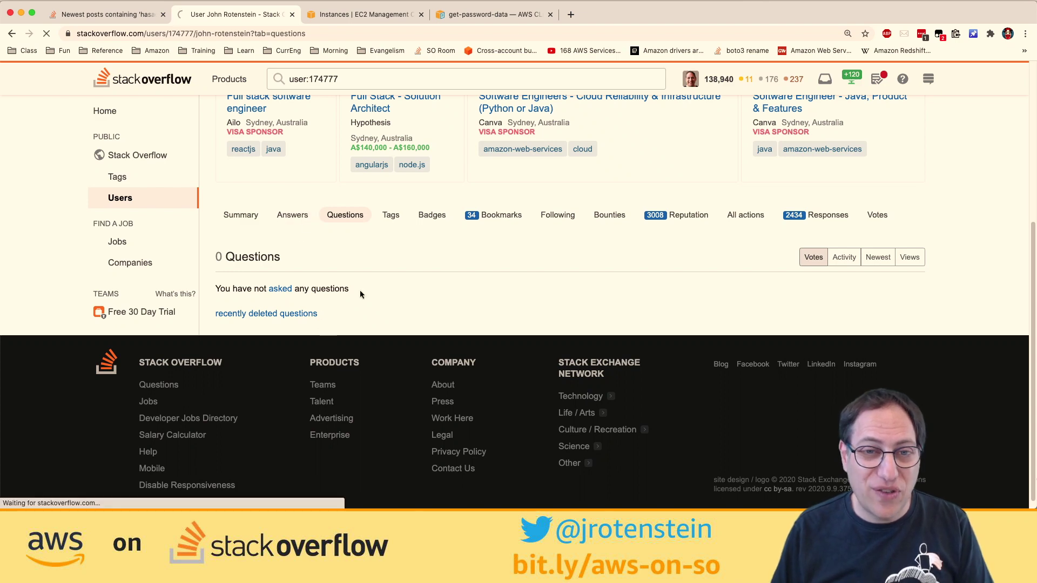
scroll(360, 290, down, 3)
scroll(360, 294, up, 2)
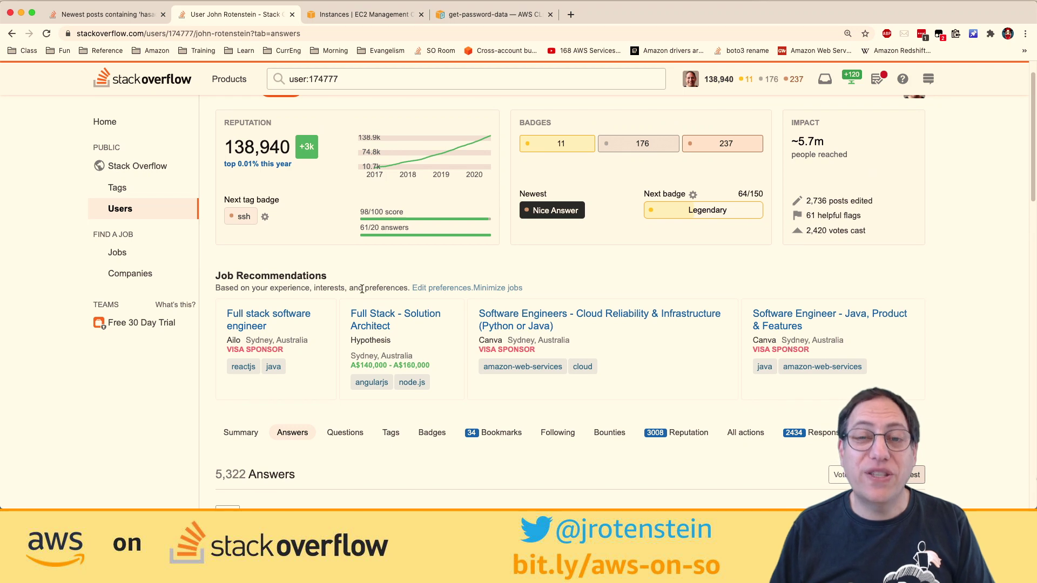
click(697, 208)
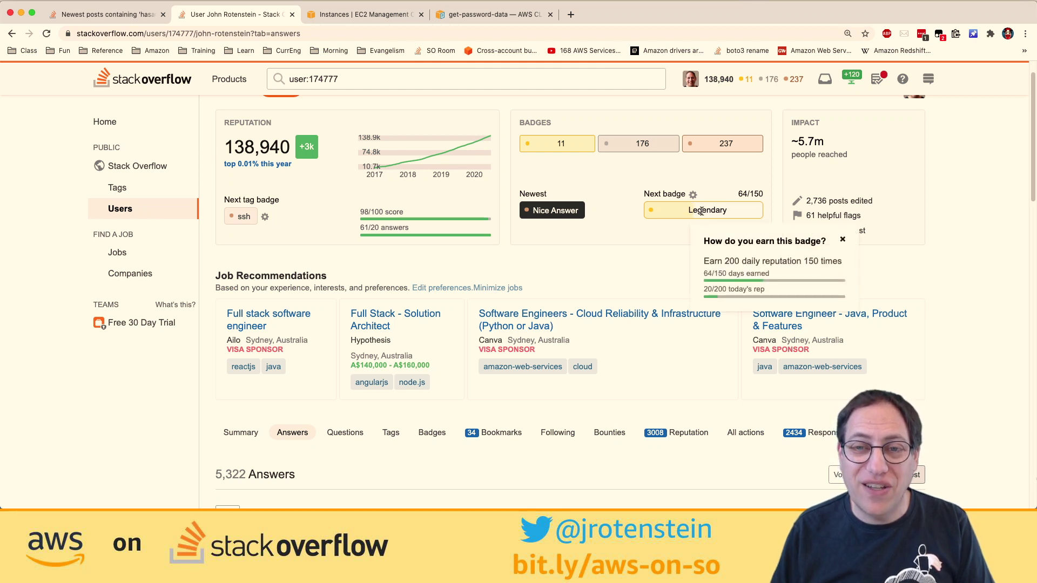
- Open the Reputation tab and widen the daily reputation graph to span January through September
click(679, 433)
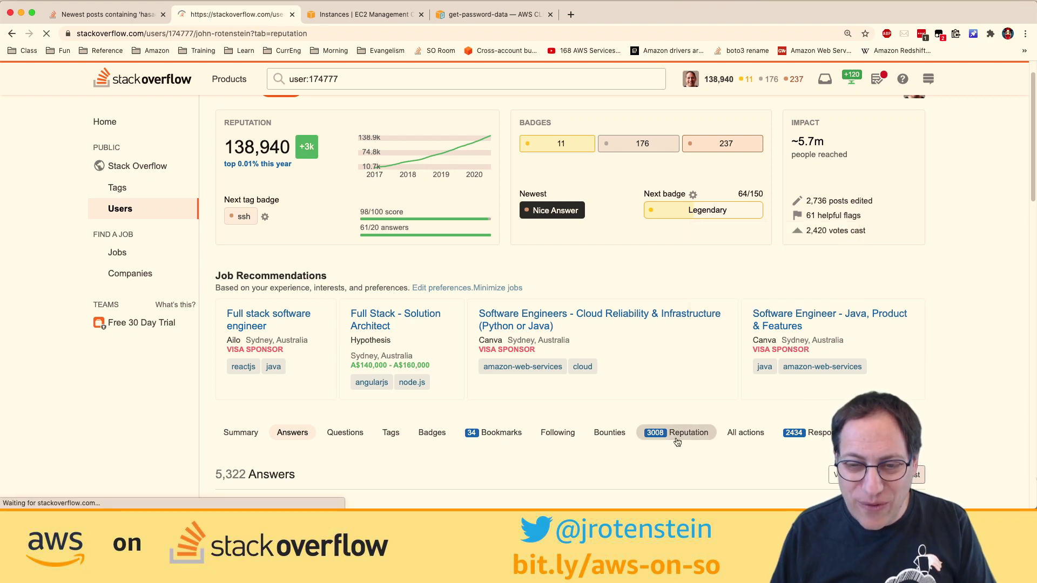
scroll(678, 442, down, 3)
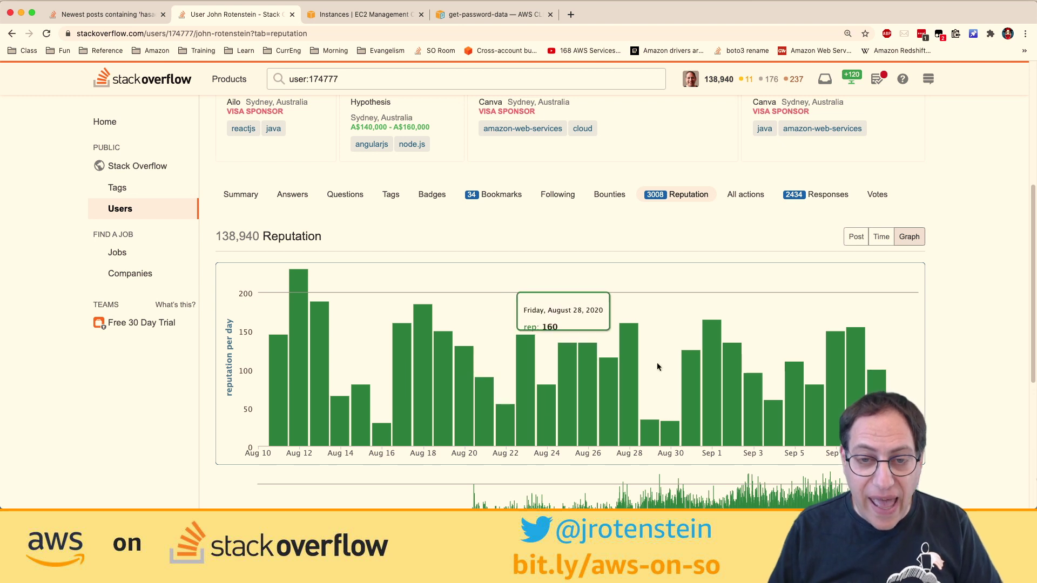
scroll(642, 454, down, 1)
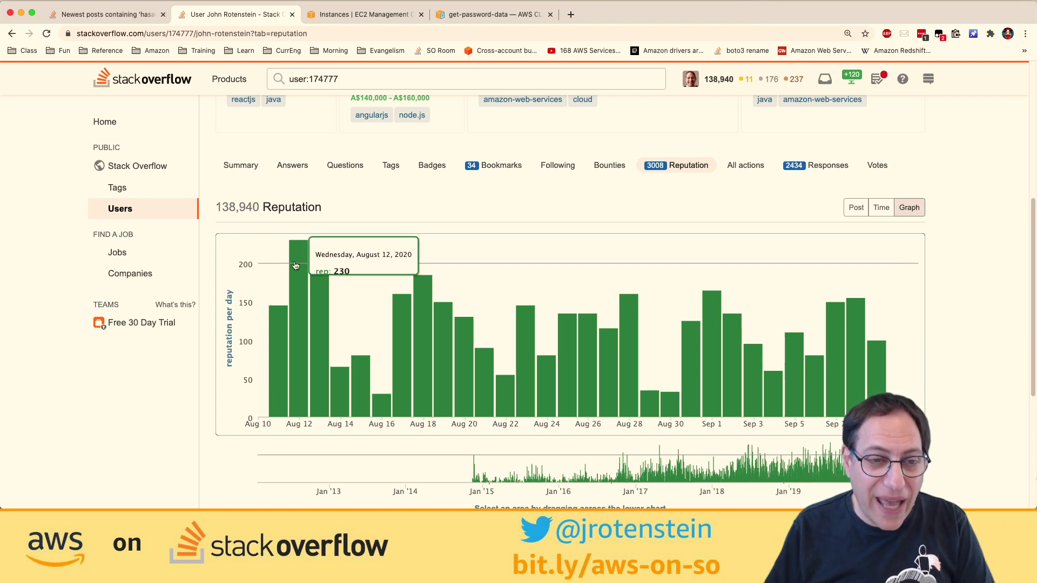
drag(871, 470, 953, 461)
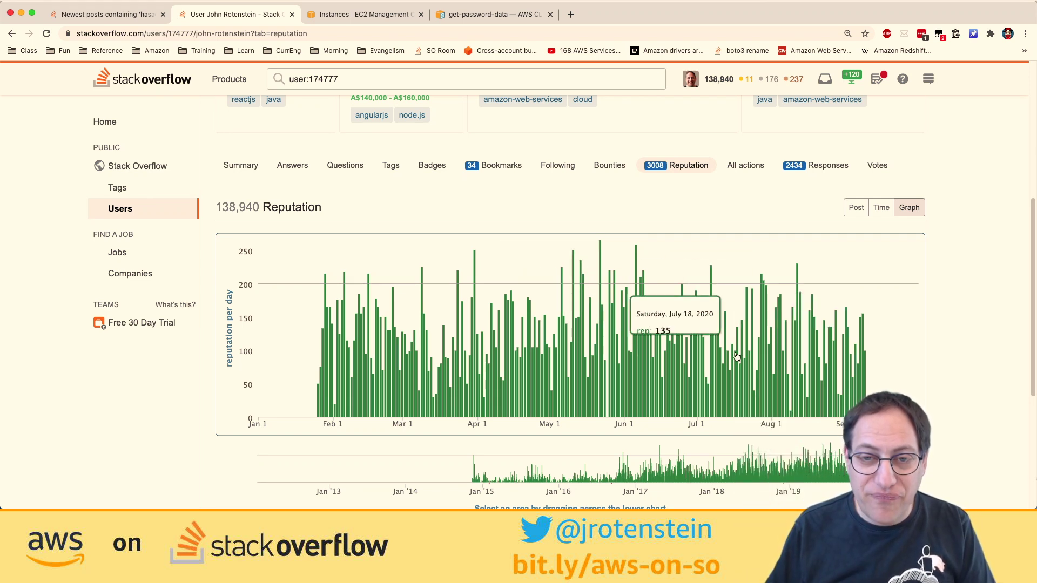
scroll(740, 353, up, 6)
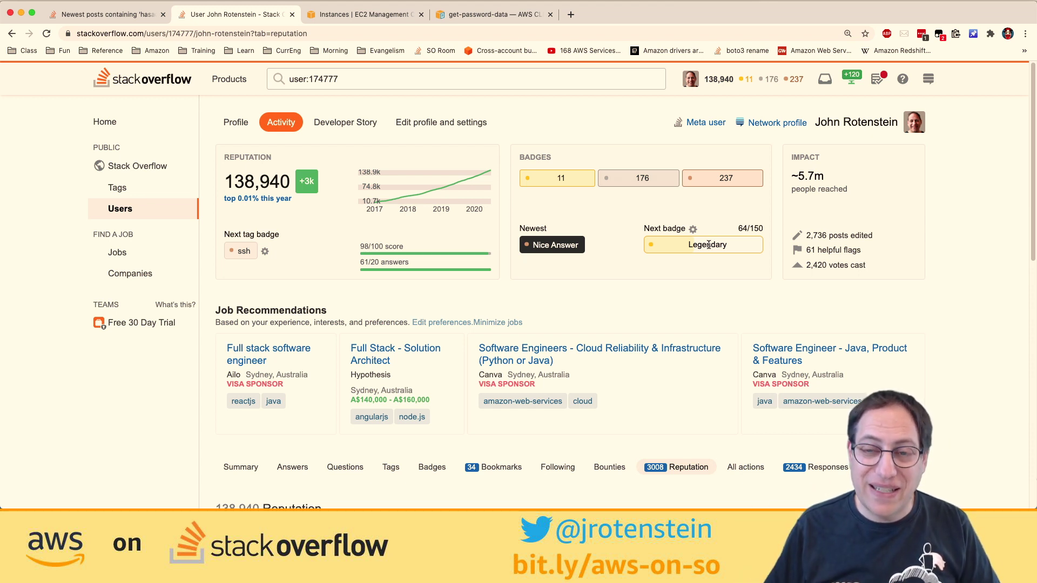
- Scroll through the achievements list to clear the +120 new-achievements count, then close it
click(857, 90)
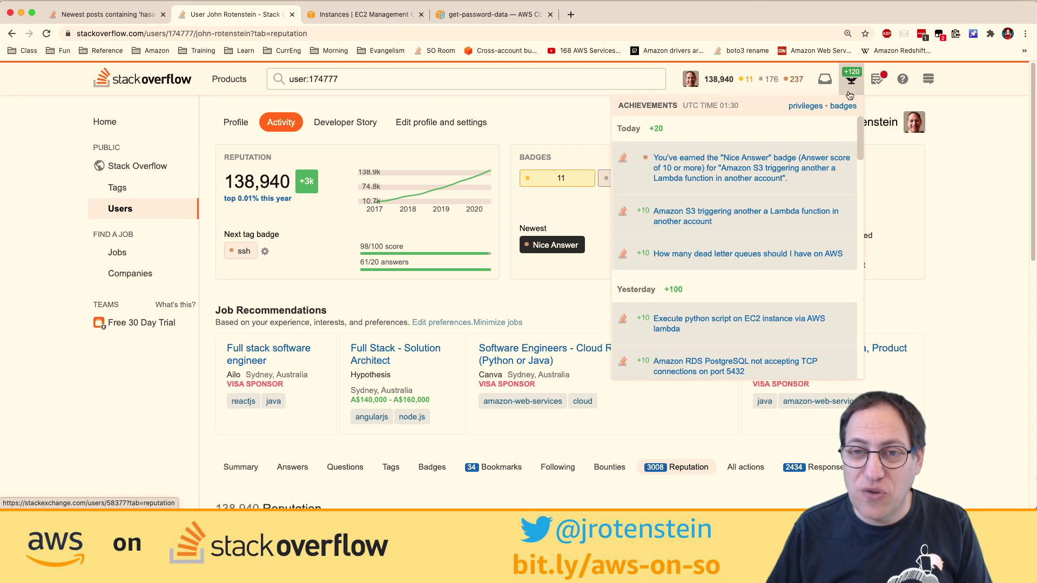
scroll(748, 292, down, 5)
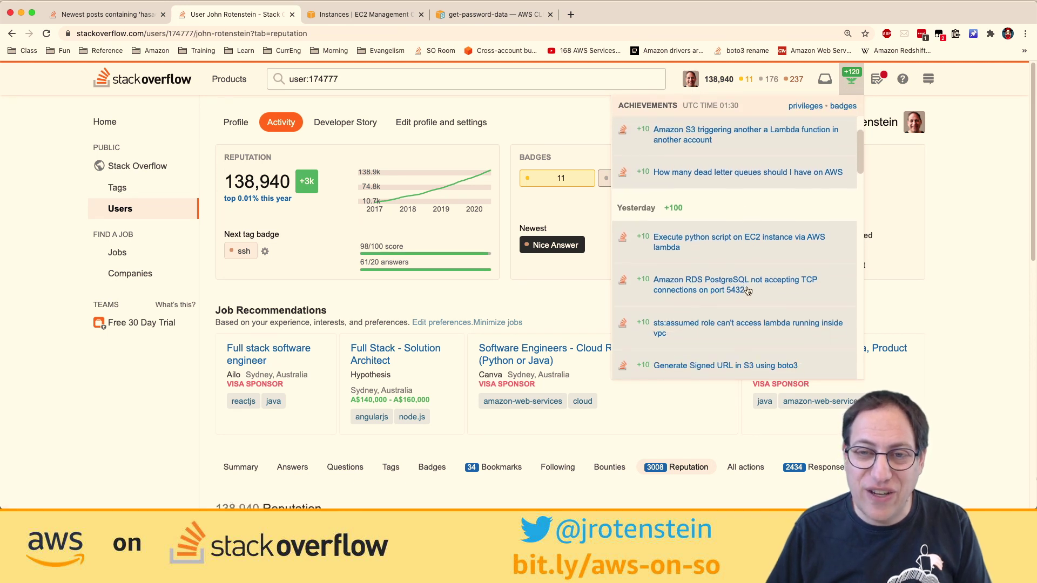
scroll(749, 291, down, 1)
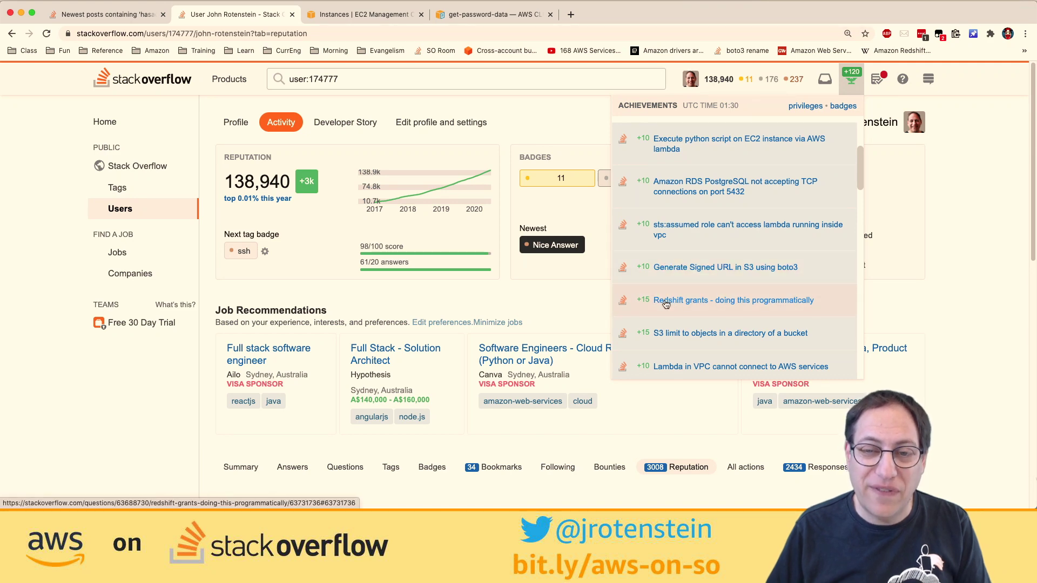
scroll(667, 305, down, 1)
scroll(667, 305, up, 5)
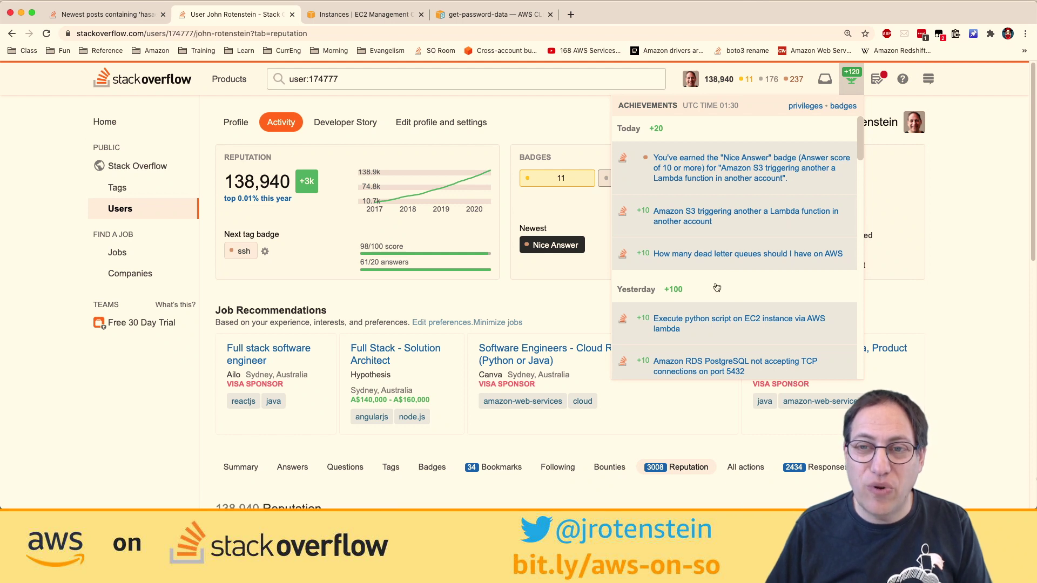
click(955, 152)
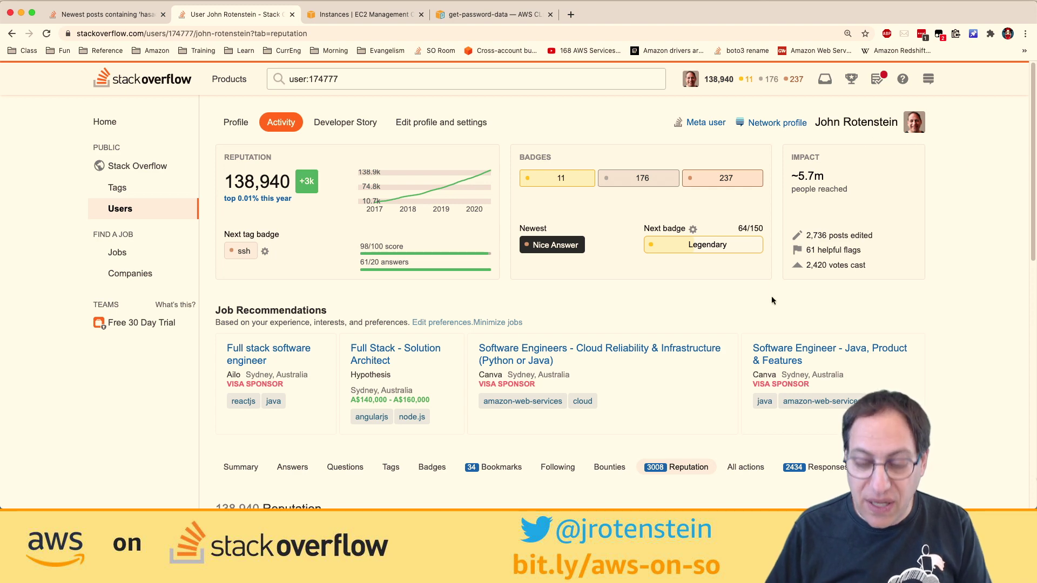
- Open the Rubber duck debugging Wikipedia article with enlarged text and read down the page
key(super+l)
text(wik)
key(Tab)
text(r)
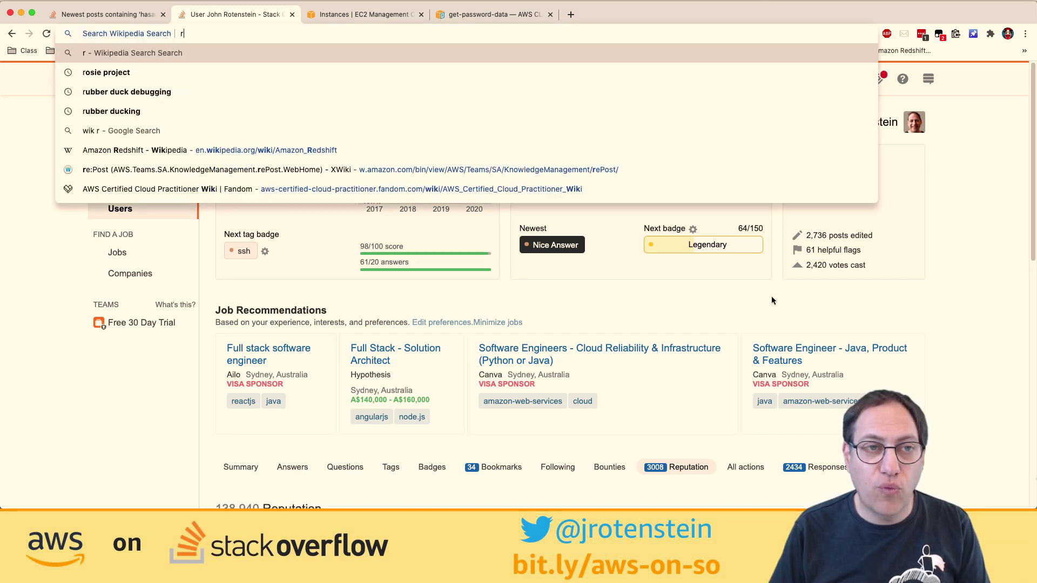
key(Escape)
text(rubber d)
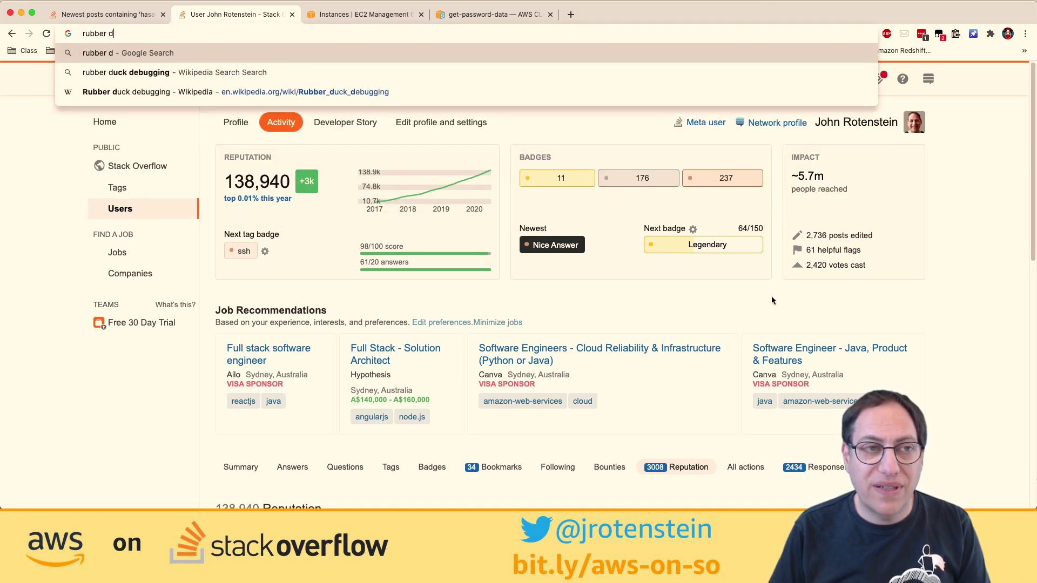
text(uck de)
key(Down)
key(Down)
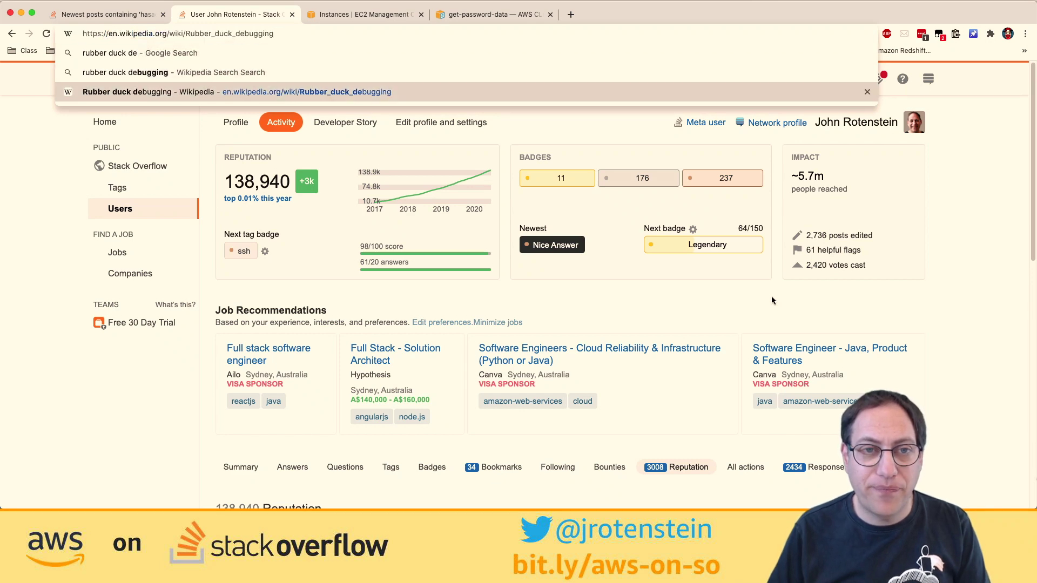
key(Return)
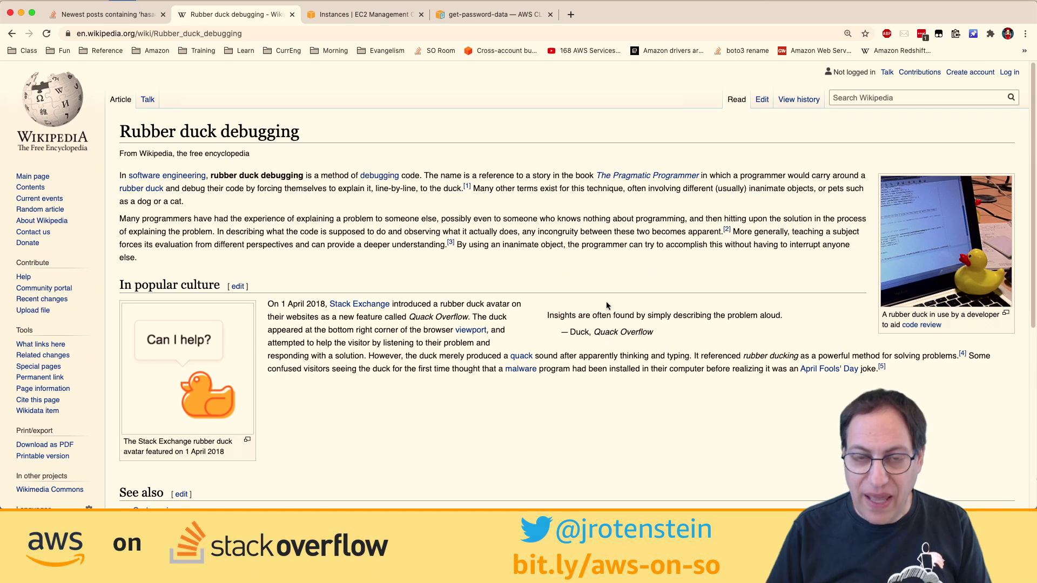
key(super+plus)
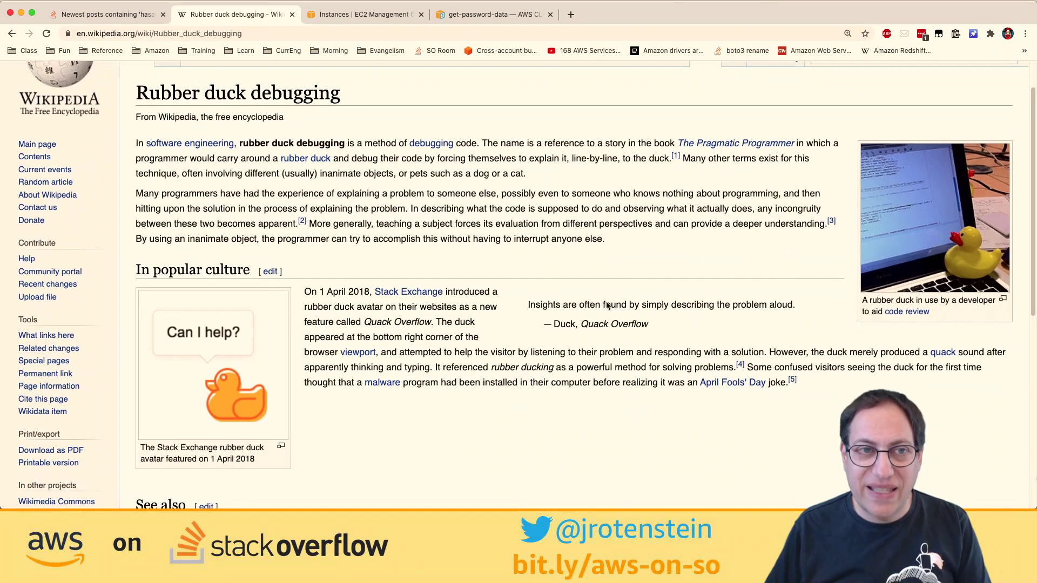
scroll(608, 306, down, 1)
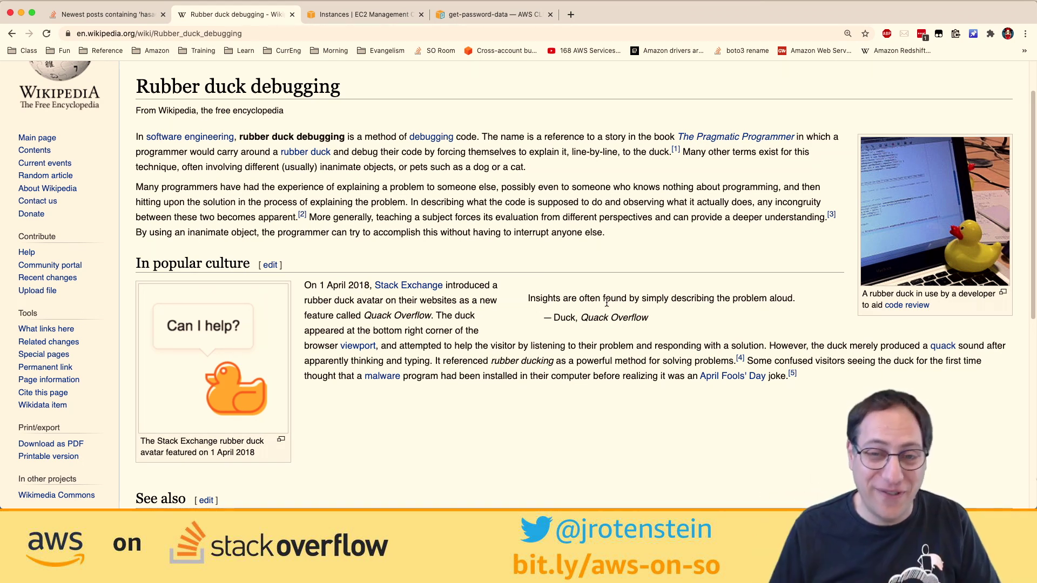
scroll(570, 281, down, 2)
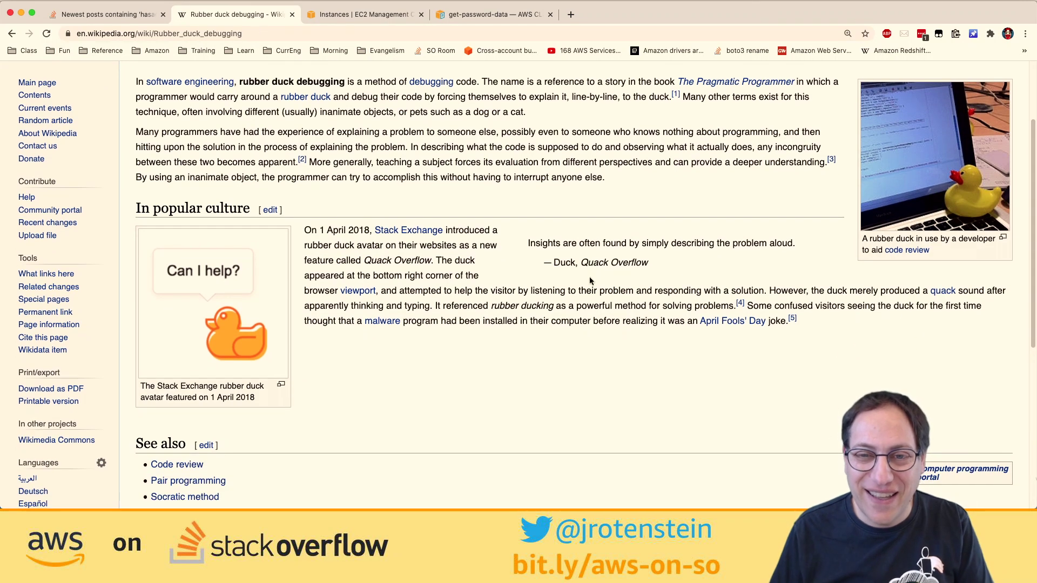
- Copy 'Quack Overflow' from the article's quote and search Google for it
drag(653, 263, 582, 264)
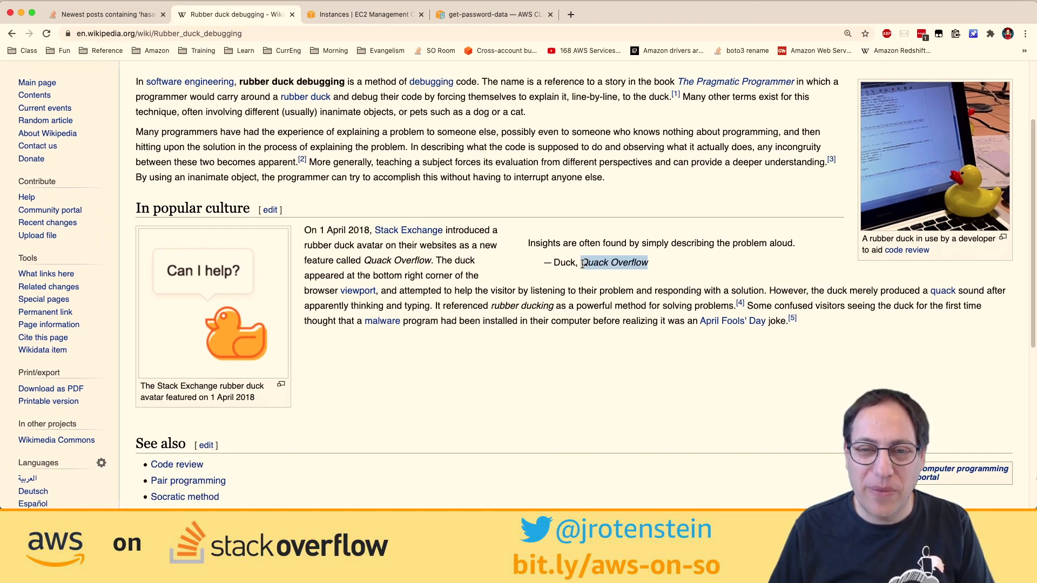
key(super+c)
key(super+l)
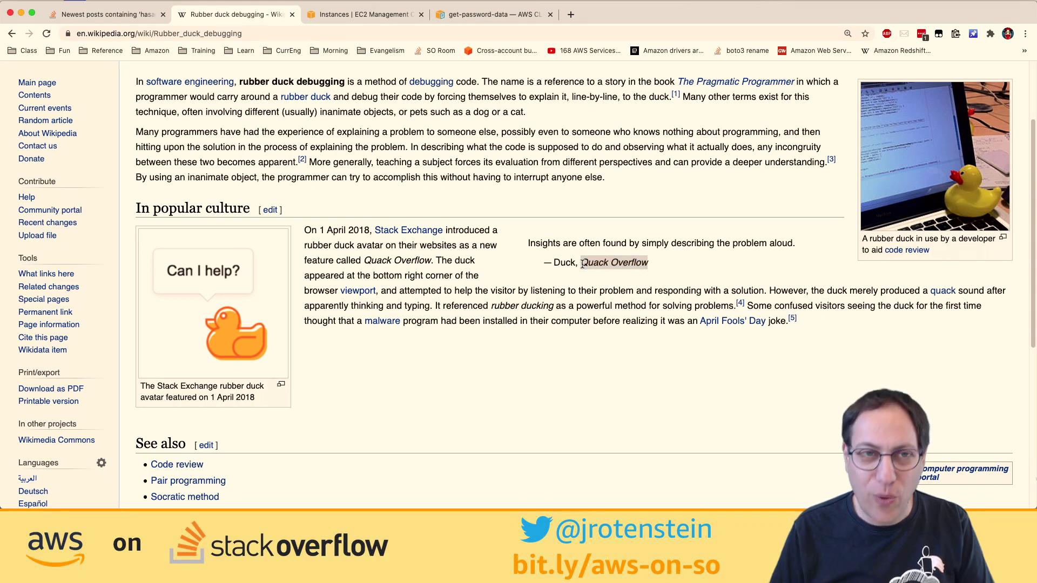
key(super+v)
key(Return)
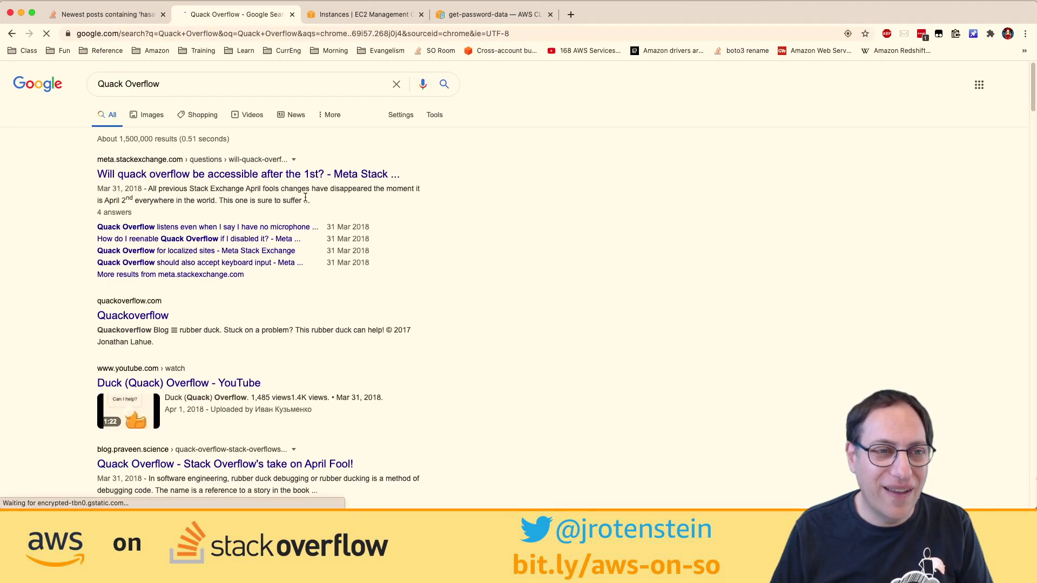
- Look at the Meta Stack Exchange question about Quack Overflow, then return to the results
click(282, 175)
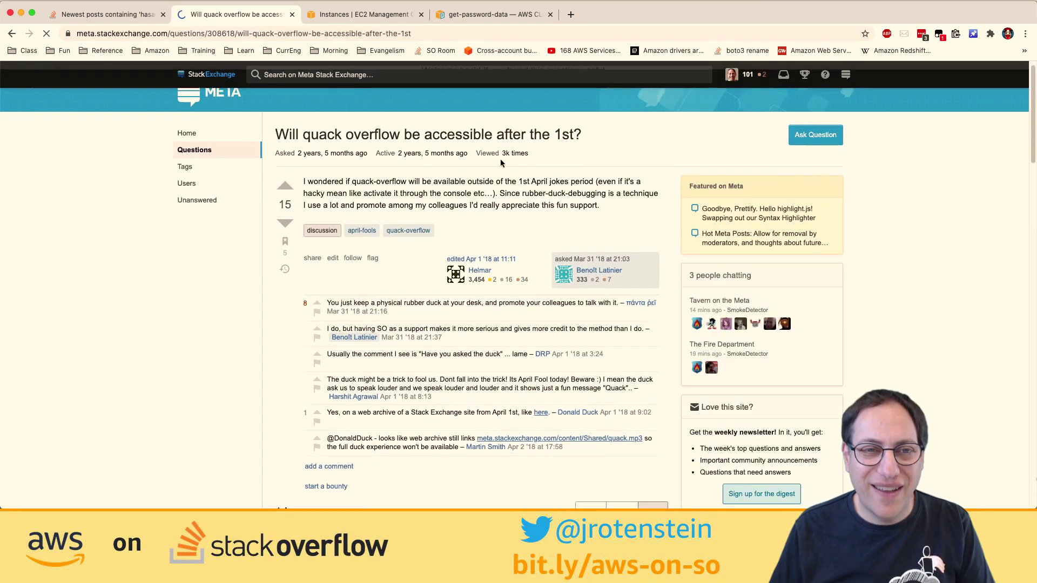
scroll(500, 162, down, 3)
key(super+bracketleft)
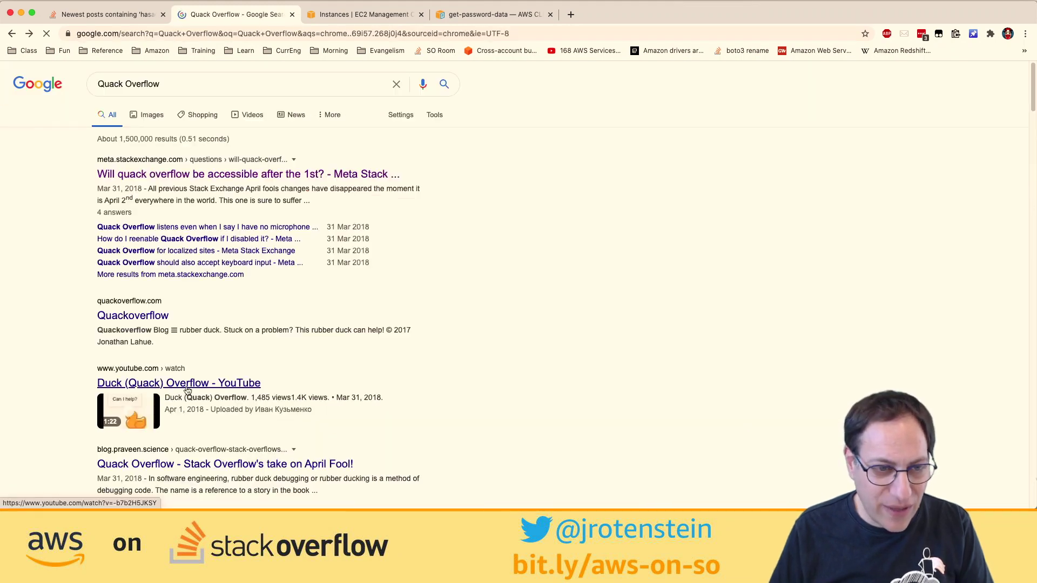
- Watch the Duck (Quack) Overflow YouTube video, skipping ahead, then close its tab
click(170, 383)
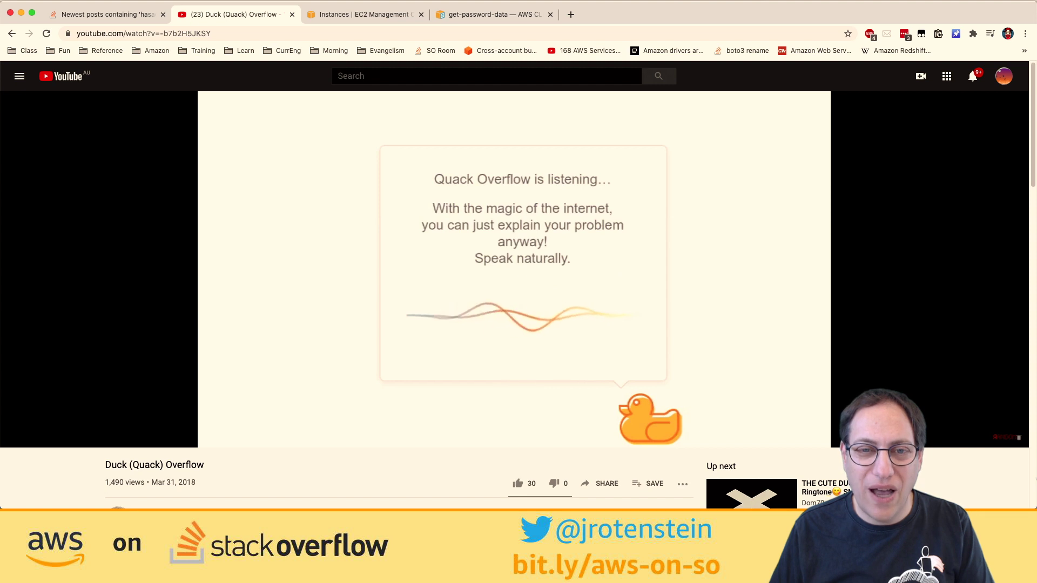
key(Right)
key(Right)
key(Right)
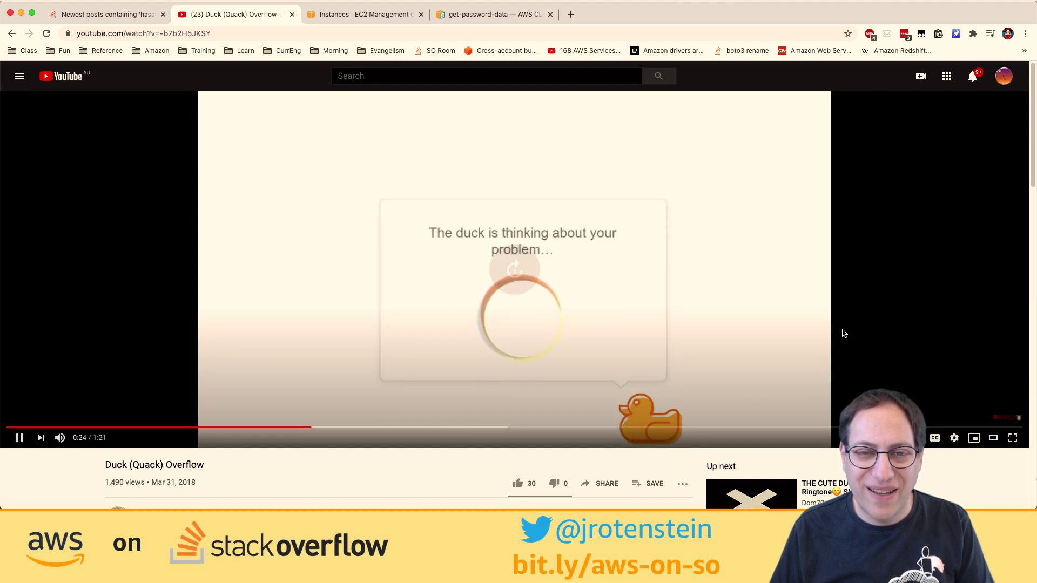
key(Right)
key(Right)
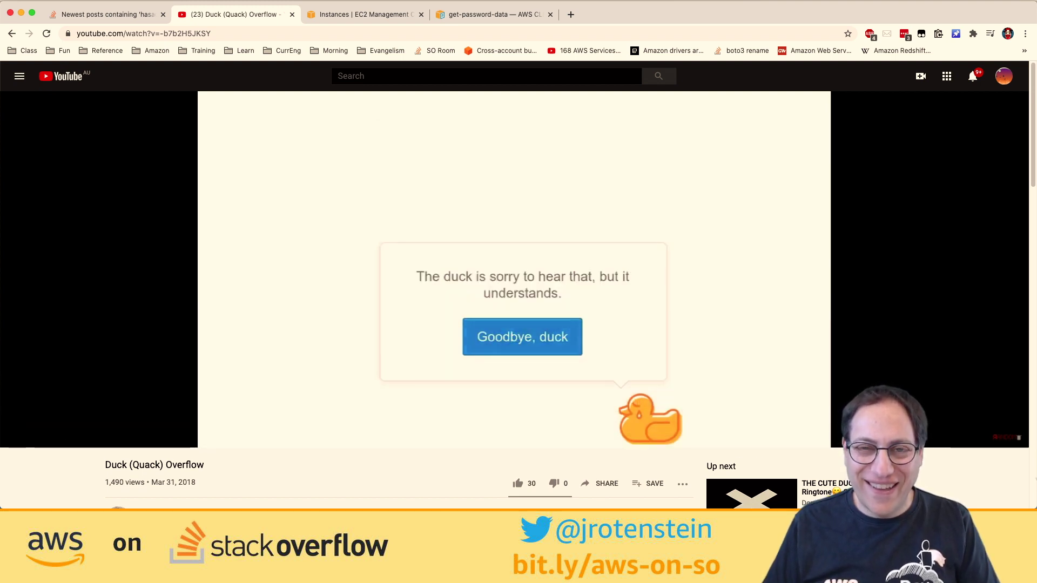
key(super+w)
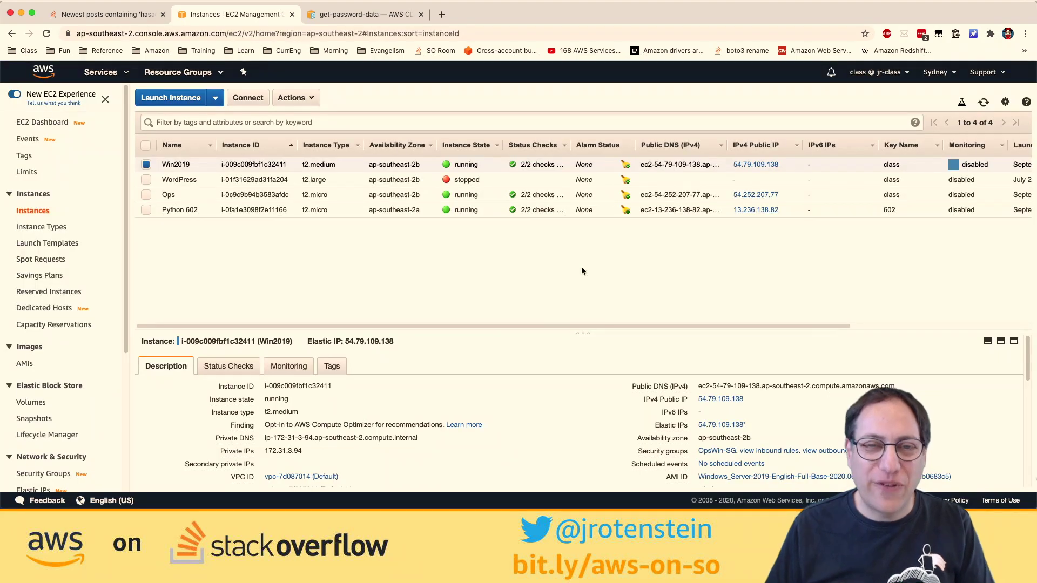
- Search Google for 'twitch api chat' in a new tab and scroll through the results
click(114, 15)
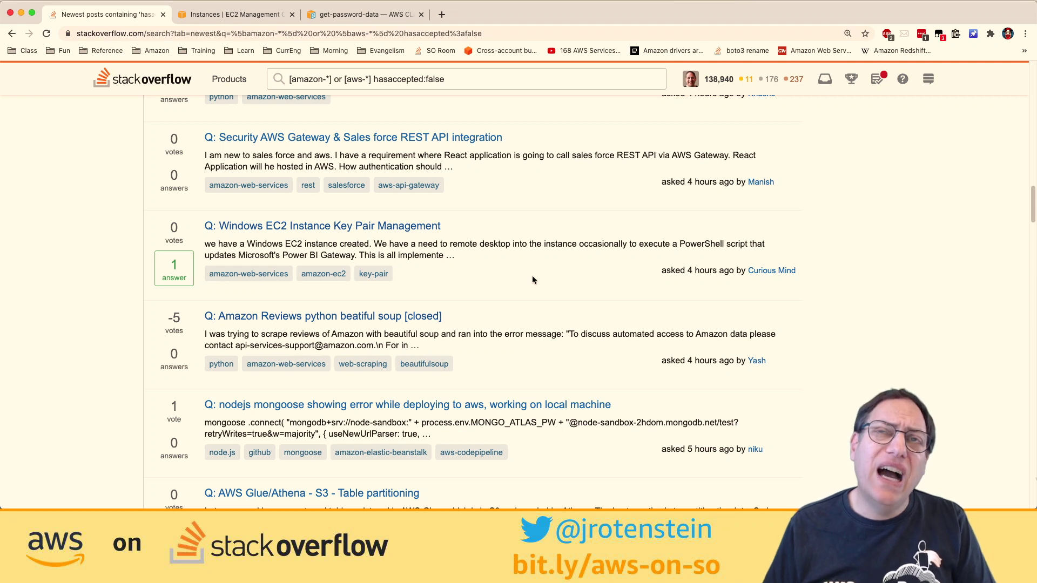
key(super+t)
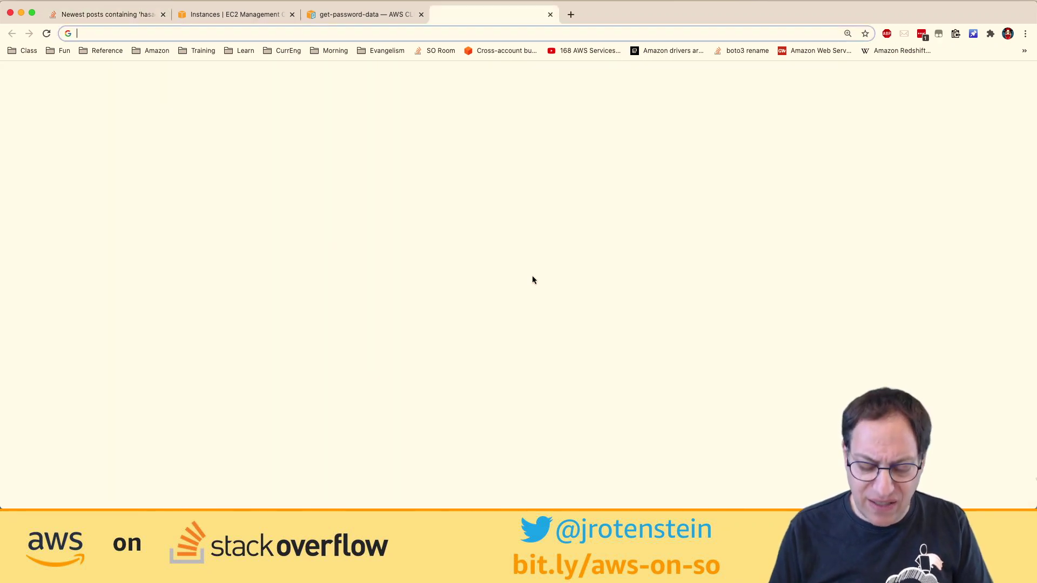
text(twitch)
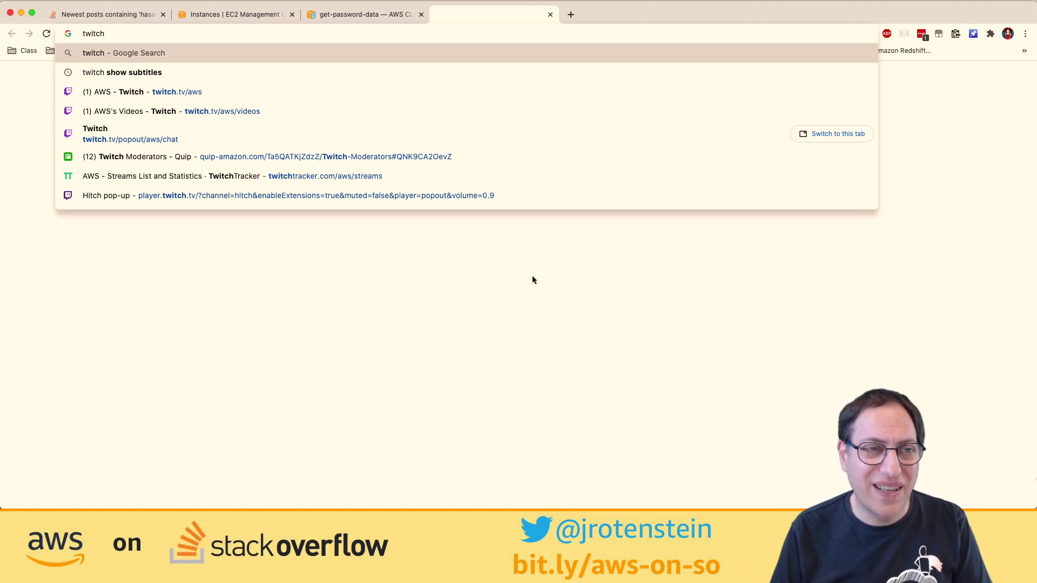
text(api chat)
key(Return)
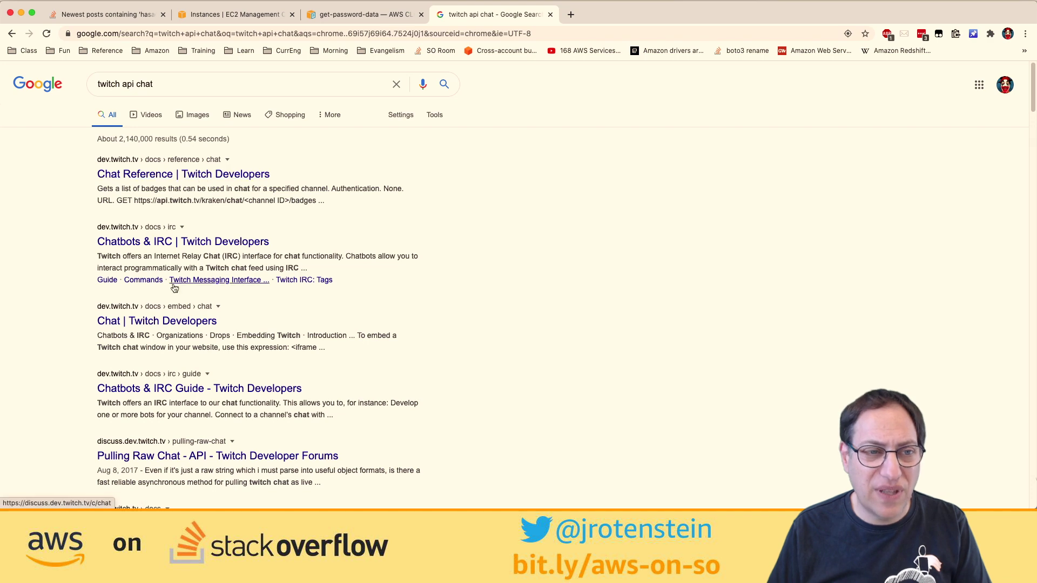
scroll(215, 328, down, 1)
scroll(215, 328, down, 4)
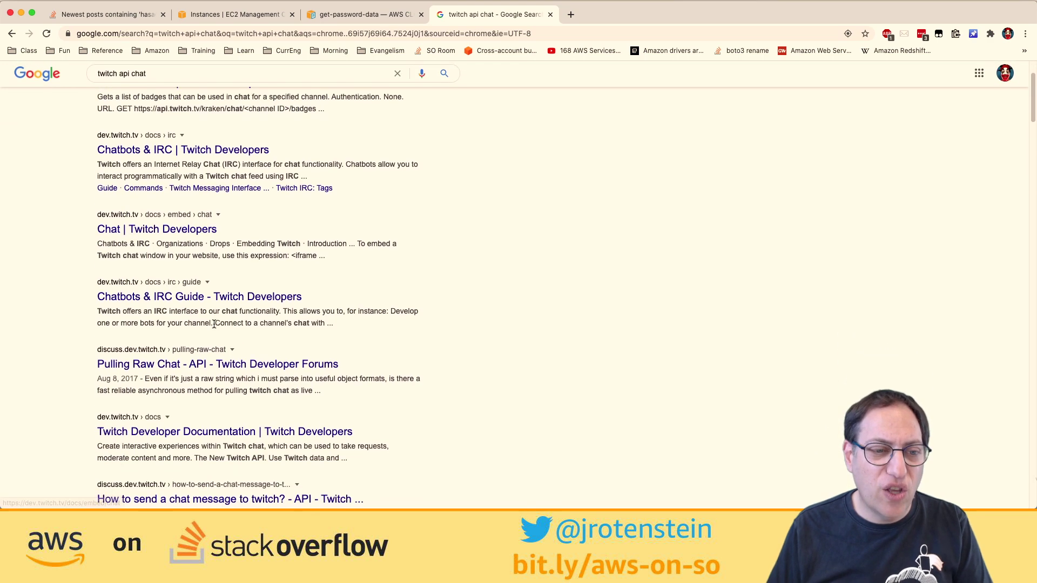
scroll(214, 327, down, 4)
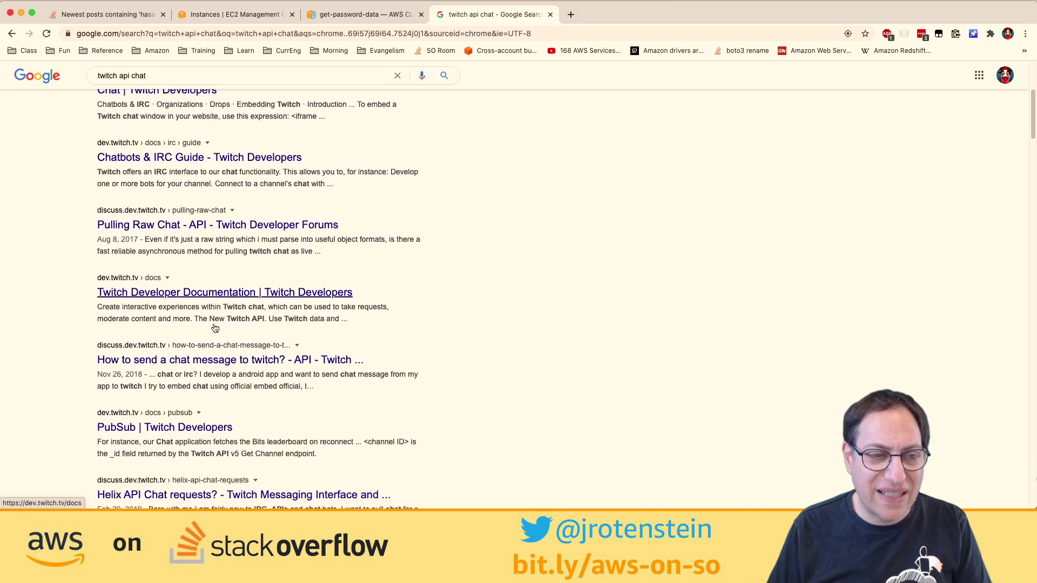
scroll(214, 324, down, 4)
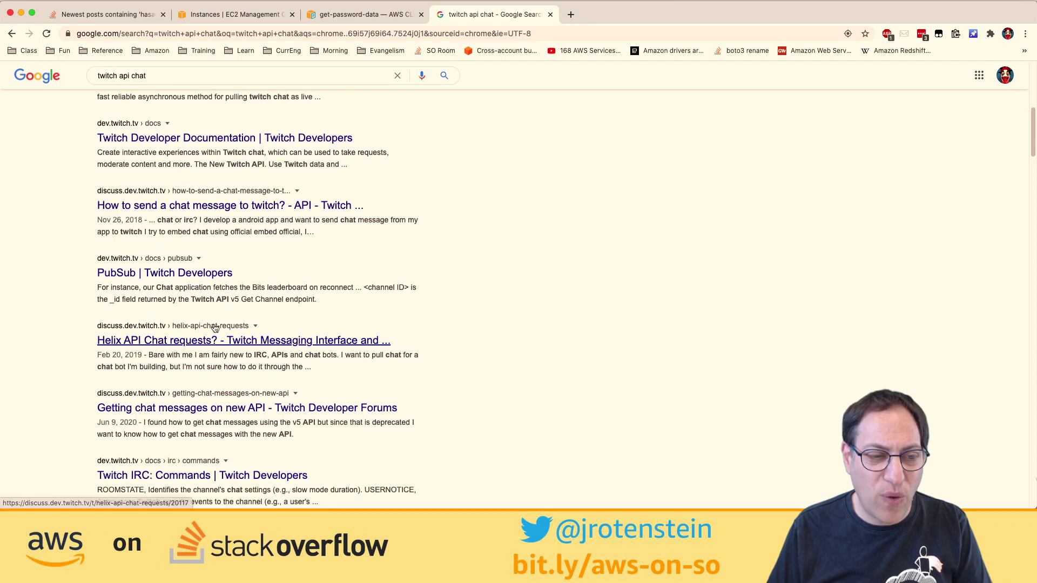
scroll(215, 328, up, 10)
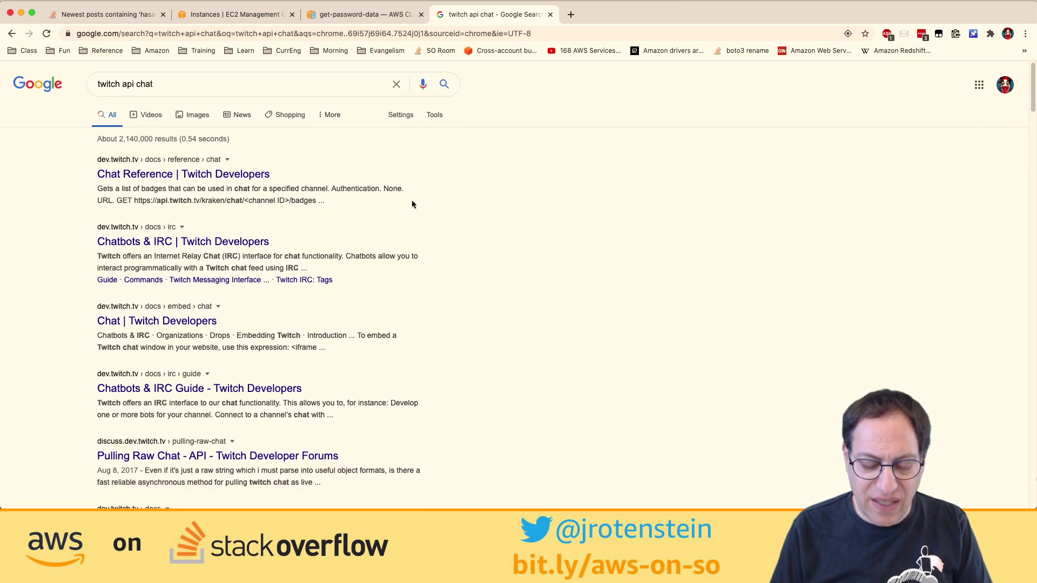
- Launch the Chatty chat client through Spotlight
key(super+space)
text(chatty)
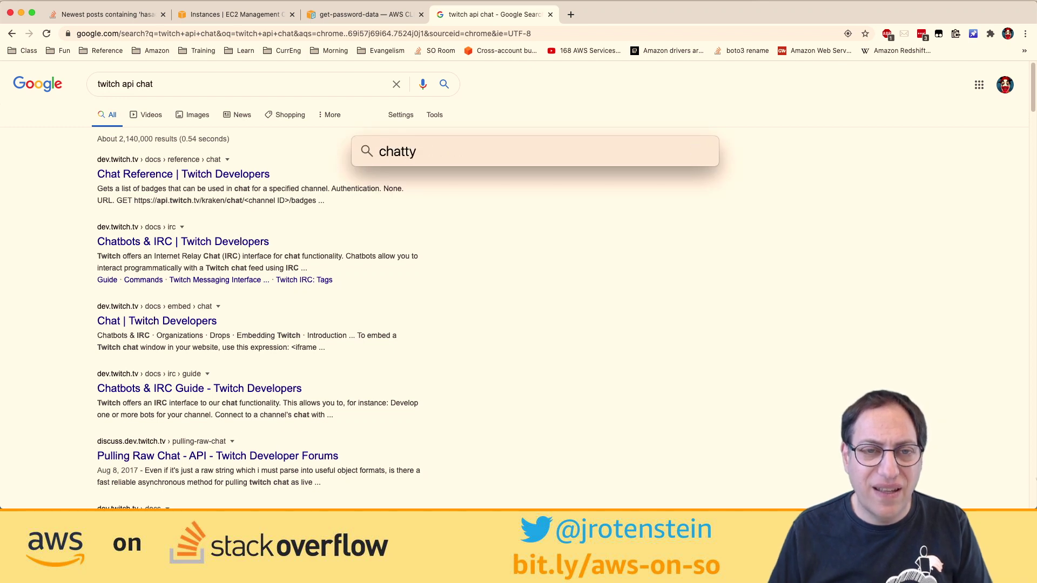
key(Return)
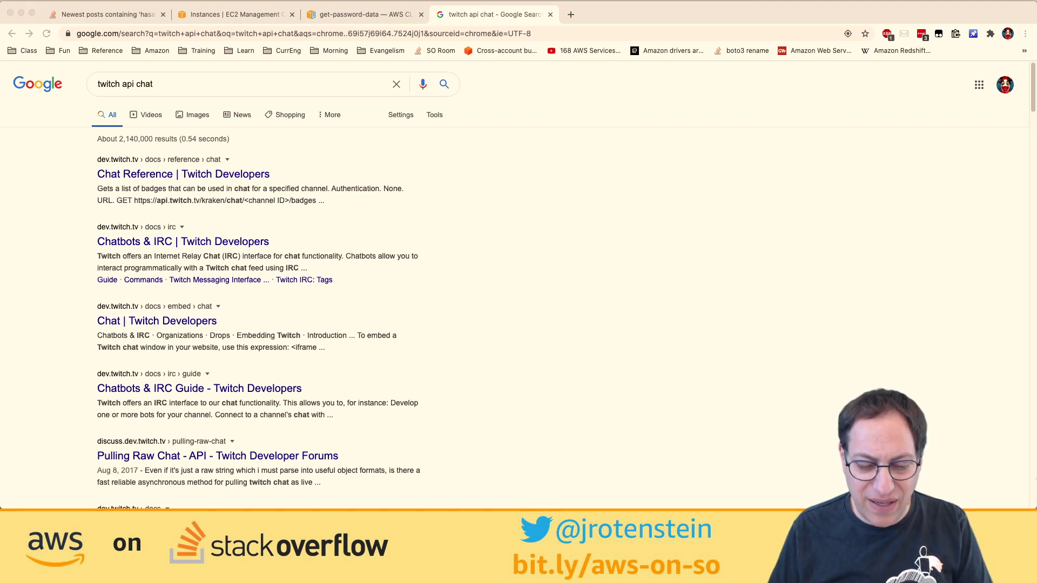
- Bring Chatty forward, connect to the #aws Twitch channel chat, and browse its user list
key(super+Tab)
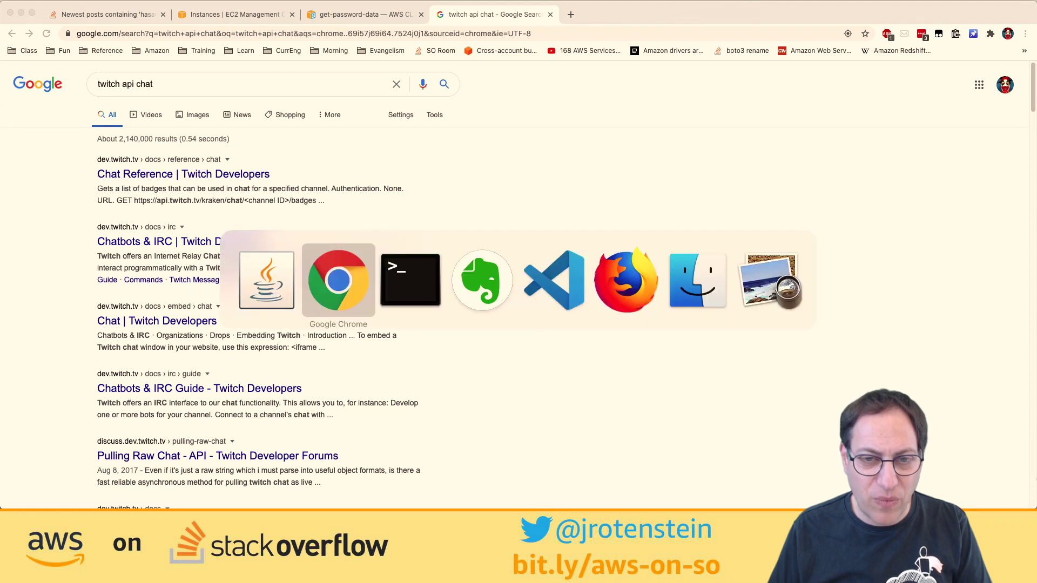
key(super+shift+Tab)
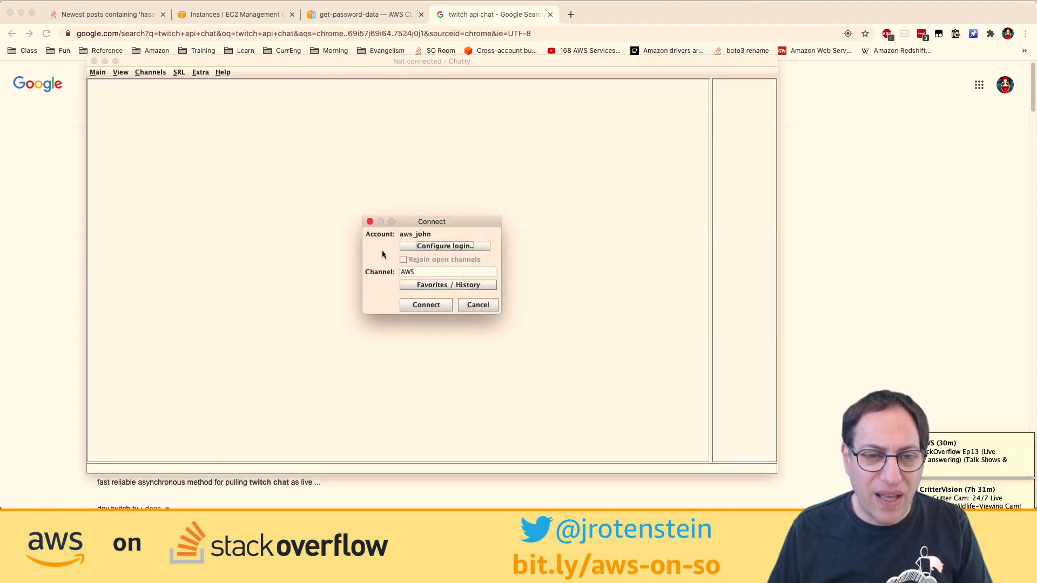
click(428, 307)
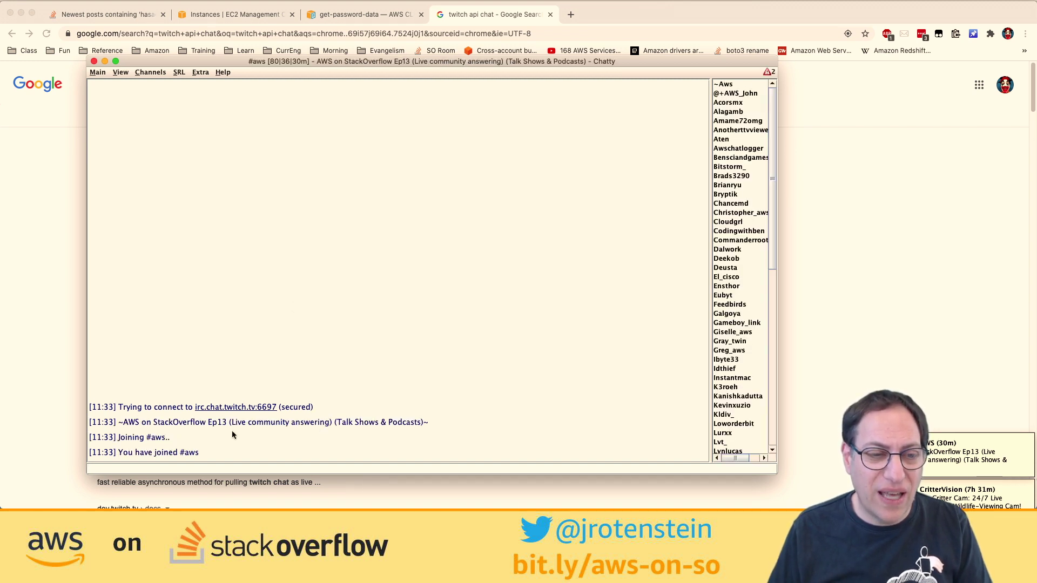
scroll(727, 253, down, 10)
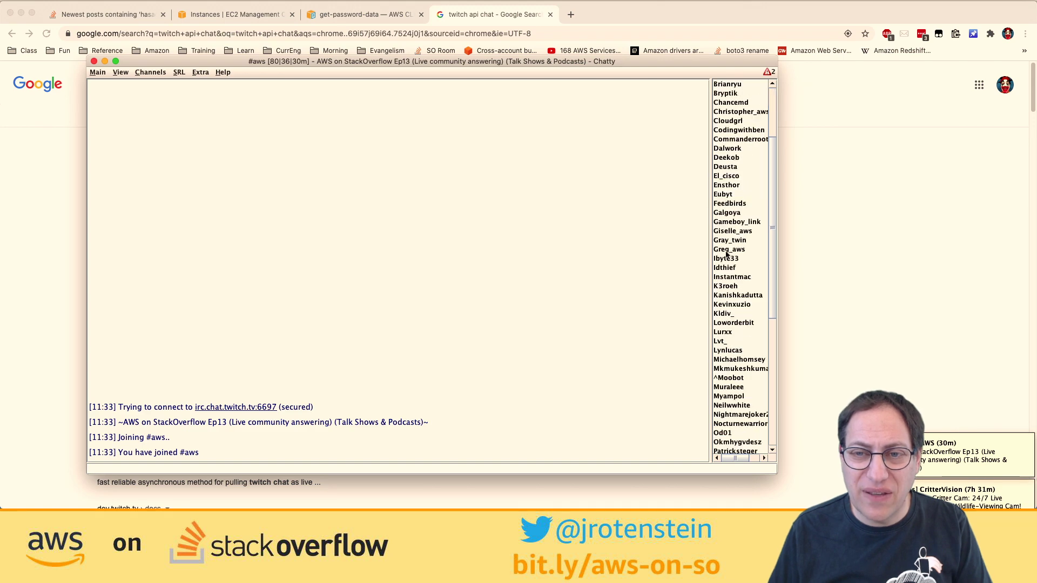
scroll(726, 255, up, 8)
scroll(727, 255, right, 2)
scroll(726, 253, down, 10)
scroll(727, 254, left, 2)
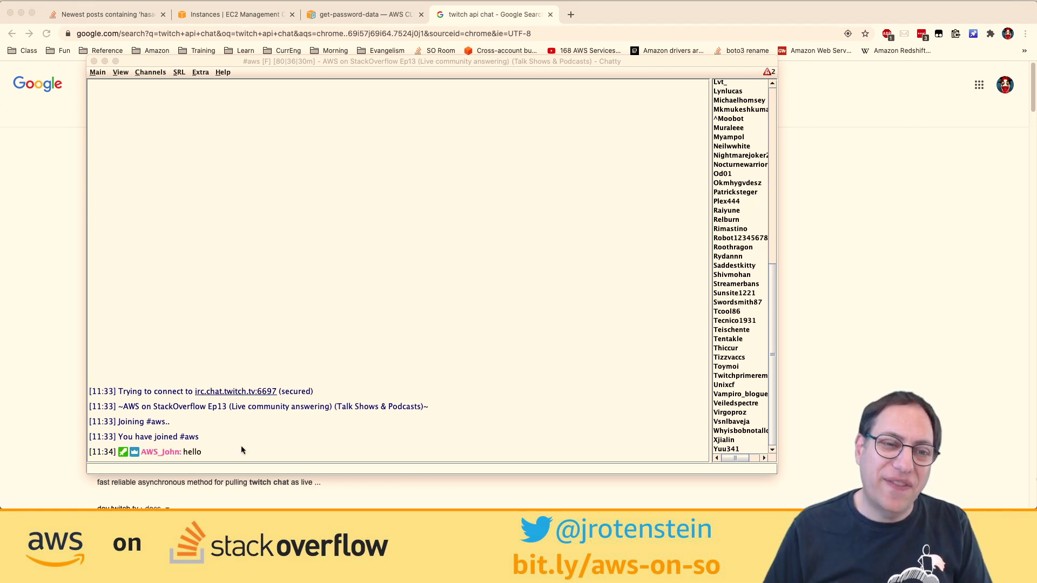
- Hide Chatty and return to the Google results in Chrome
click(502, 187)
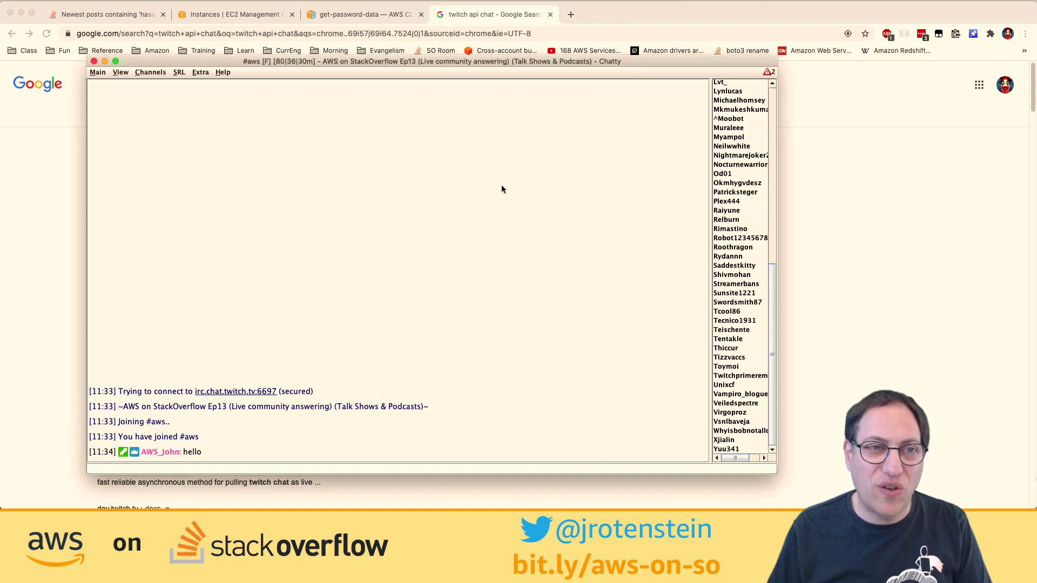
key(super+Tab)
click(485, 255)
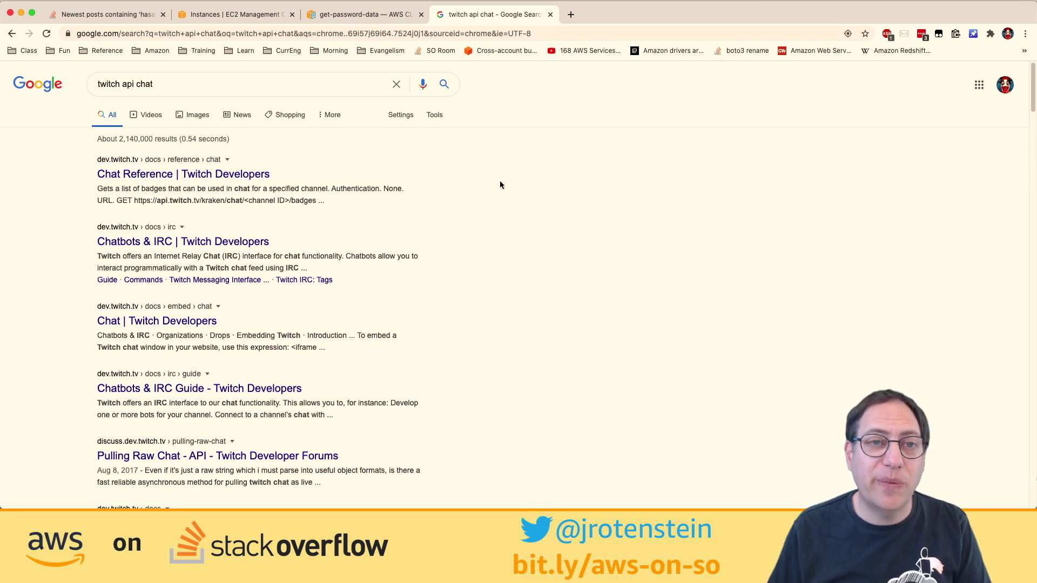
- Close the 'twitch api chat' results tab and search 'w twitch' in a new tab
key(super+w)
key(super+t)
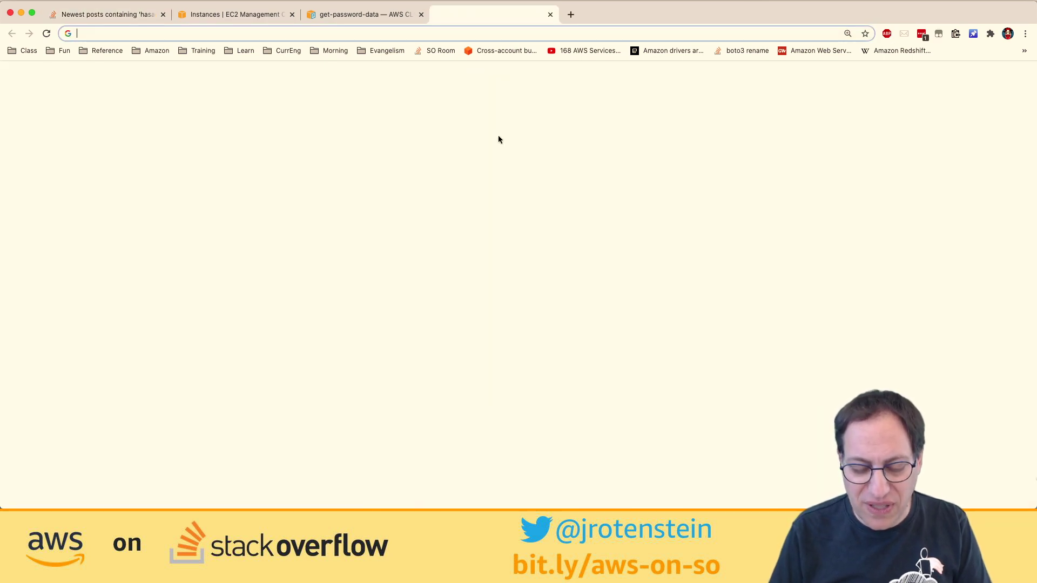
text(w twitch)
key(Return)
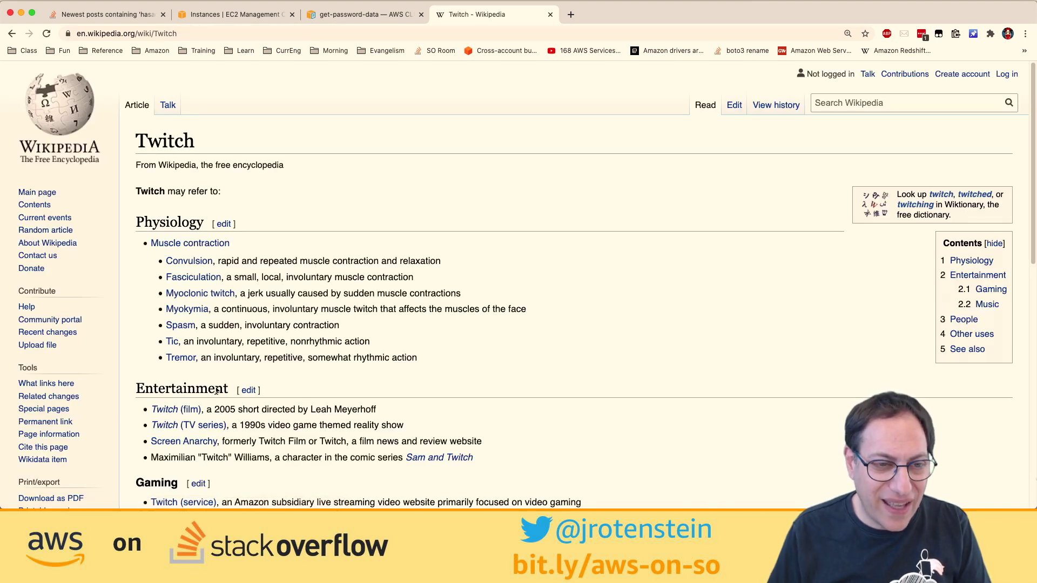
- Open the Wikipedia Twitch (service) article and highlight the Justin.tv mention in its intro
mouse_move(188, 414)
key(super+f)
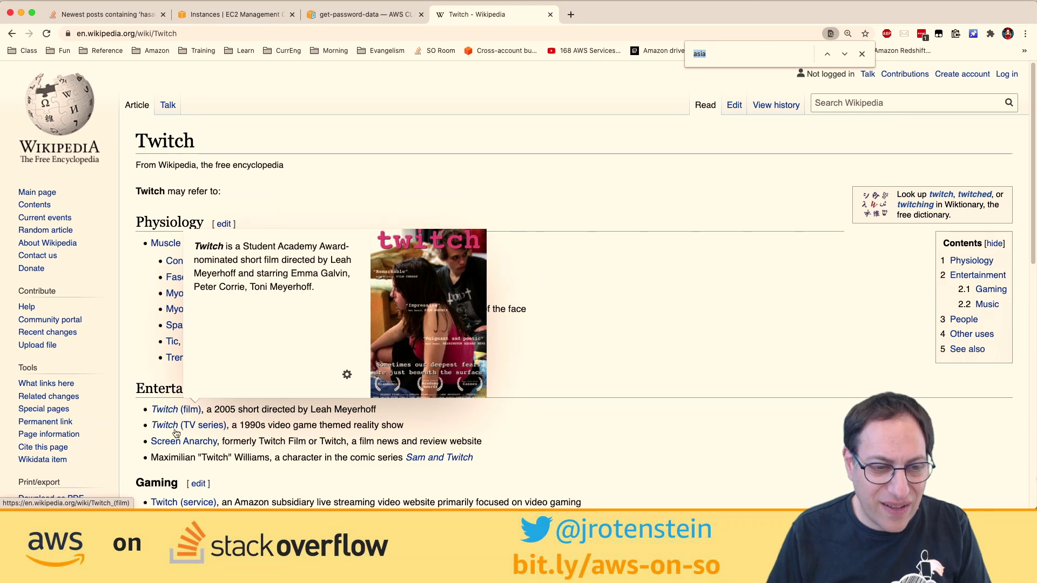
click(168, 503)
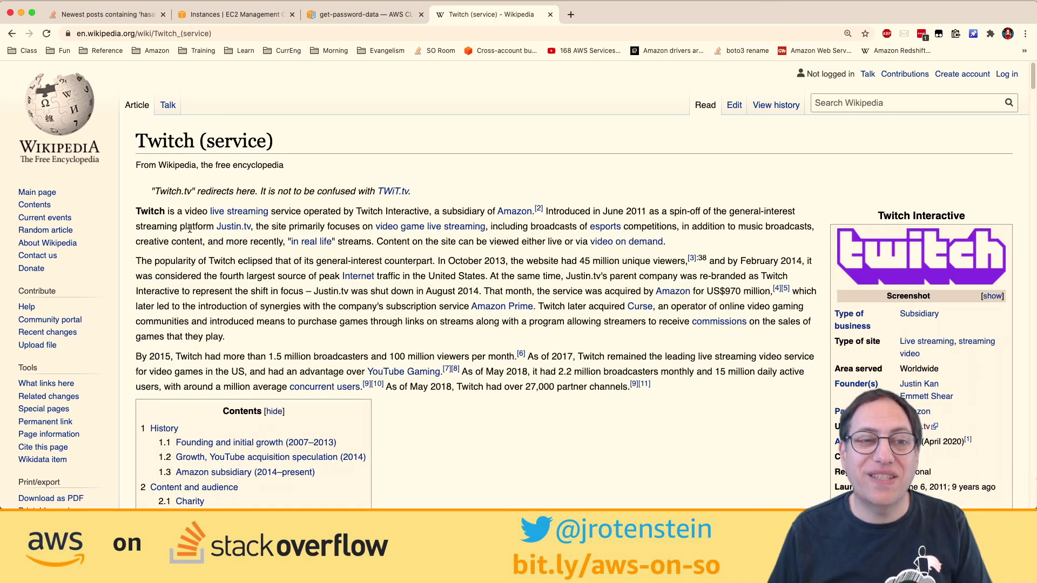
mouse_move(211, 227)
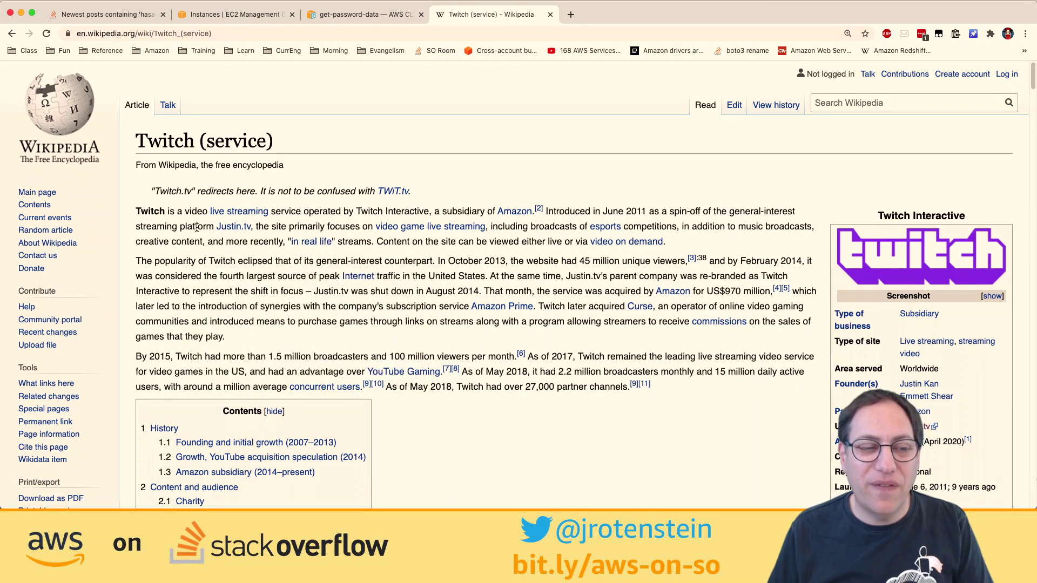
drag(186, 227, 264, 228)
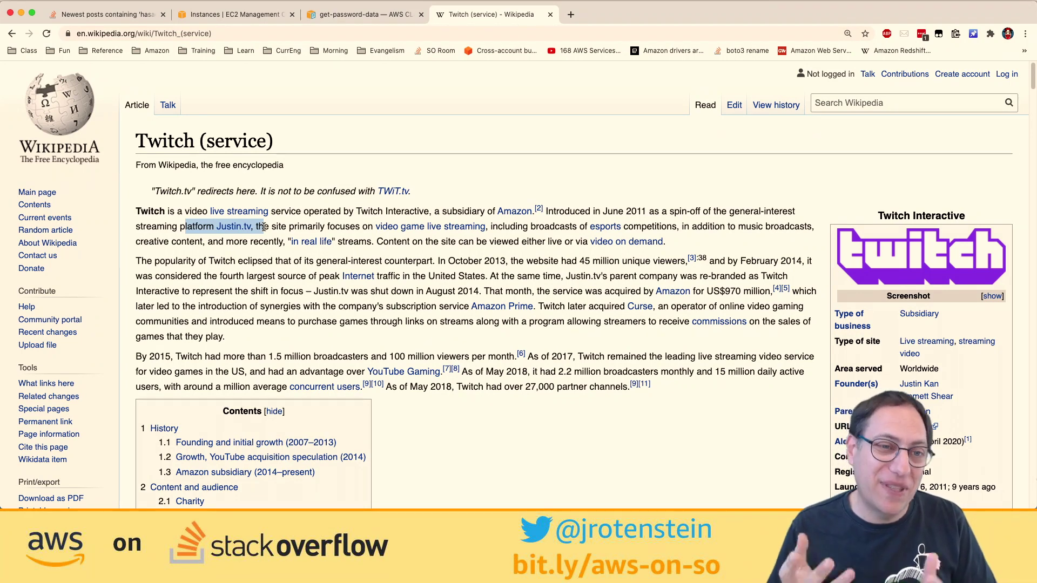
click(372, 264)
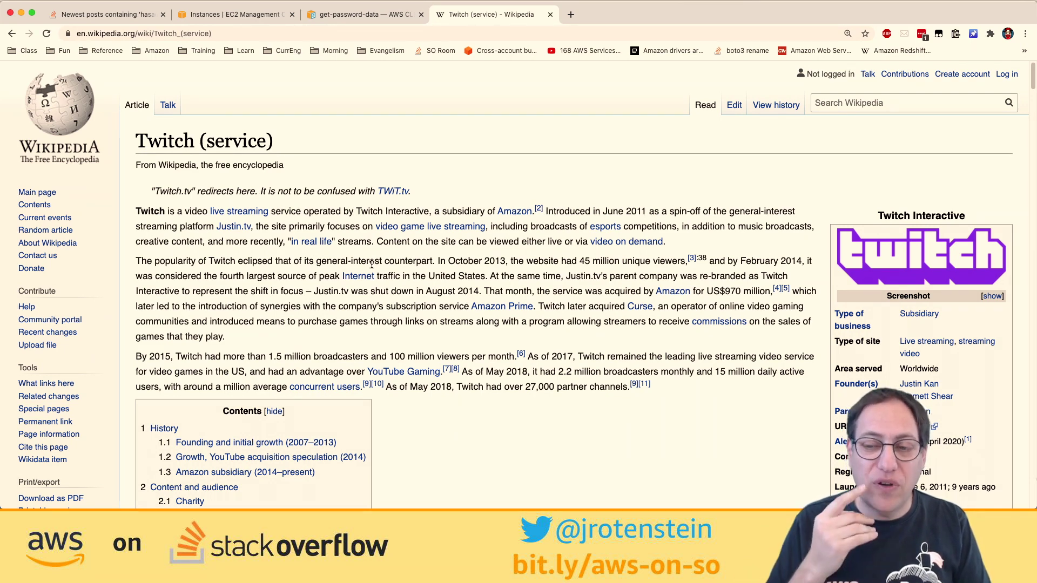
key(super+l)
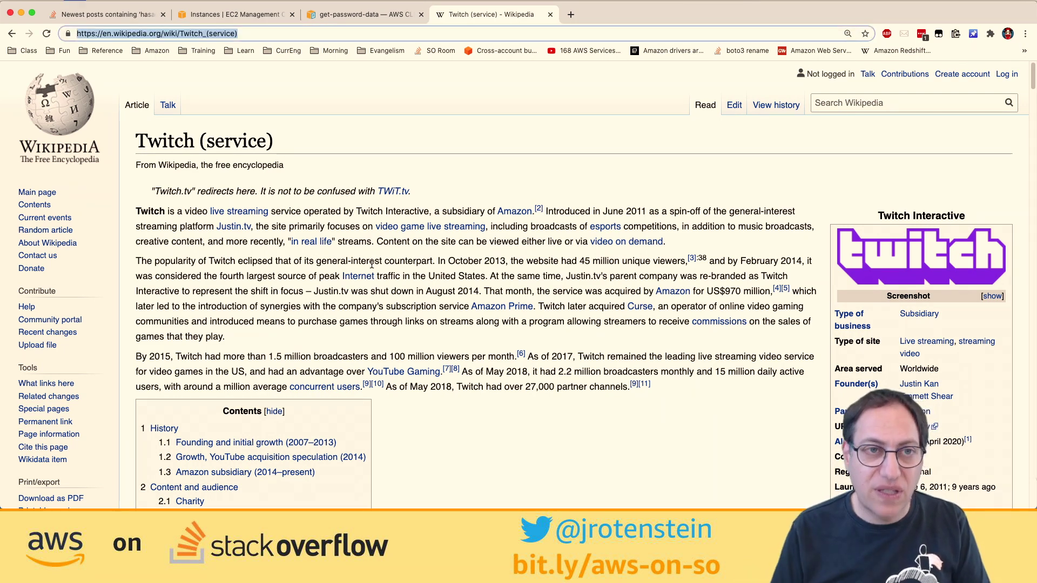
- Search for 'aws ivs', view the Amazon Interactive Video Service page, then close its tab
text(aws ivs)
key(Return)
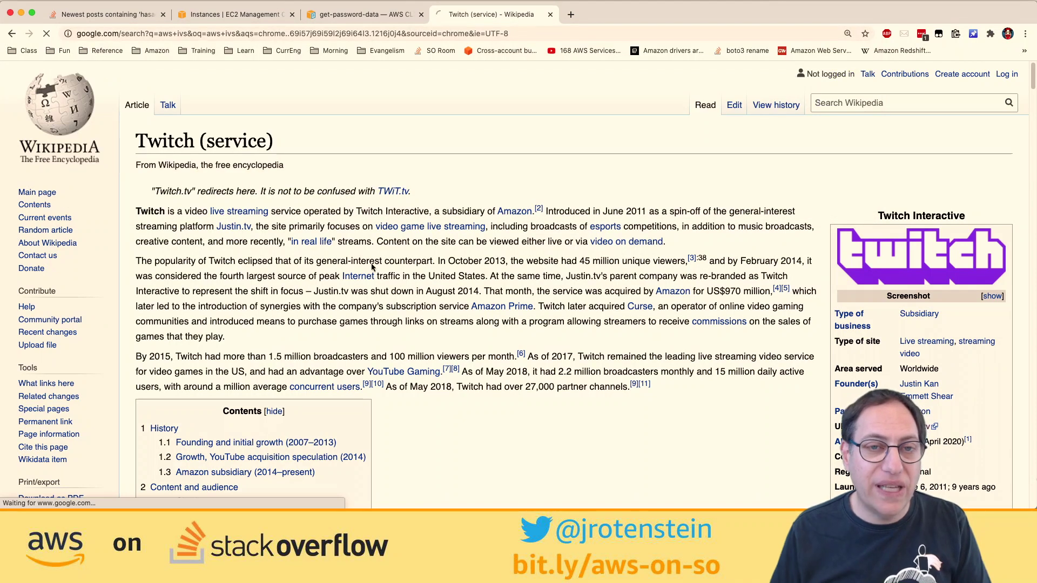
click(271, 178)
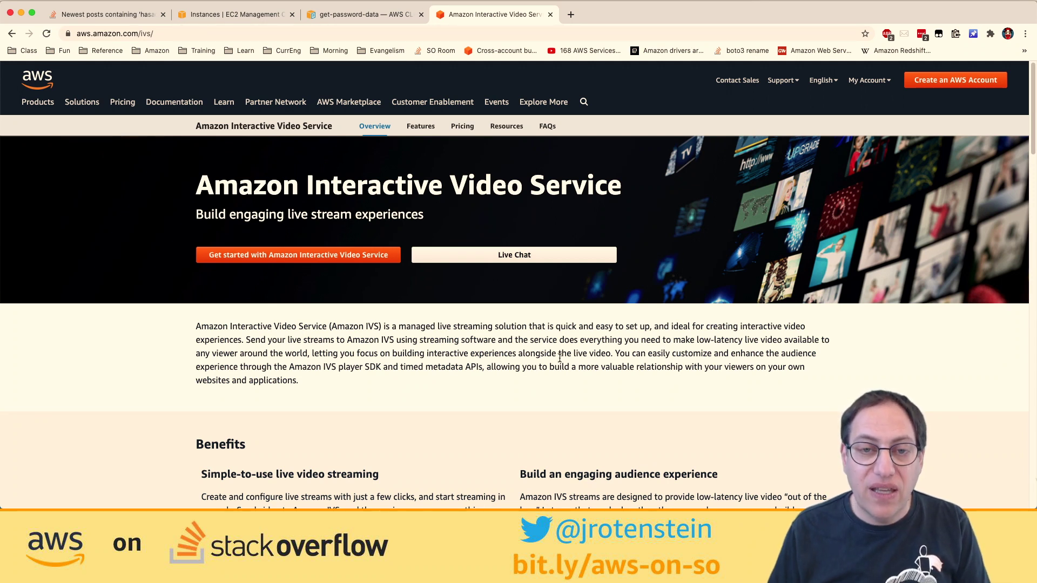
key(super+Tab)
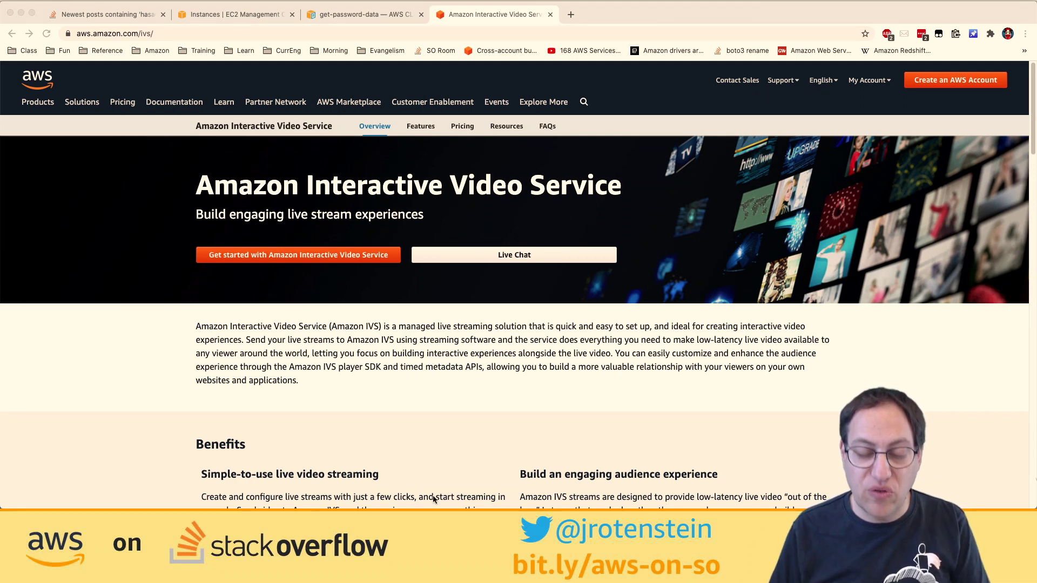
click(538, 355)
key(super+w)
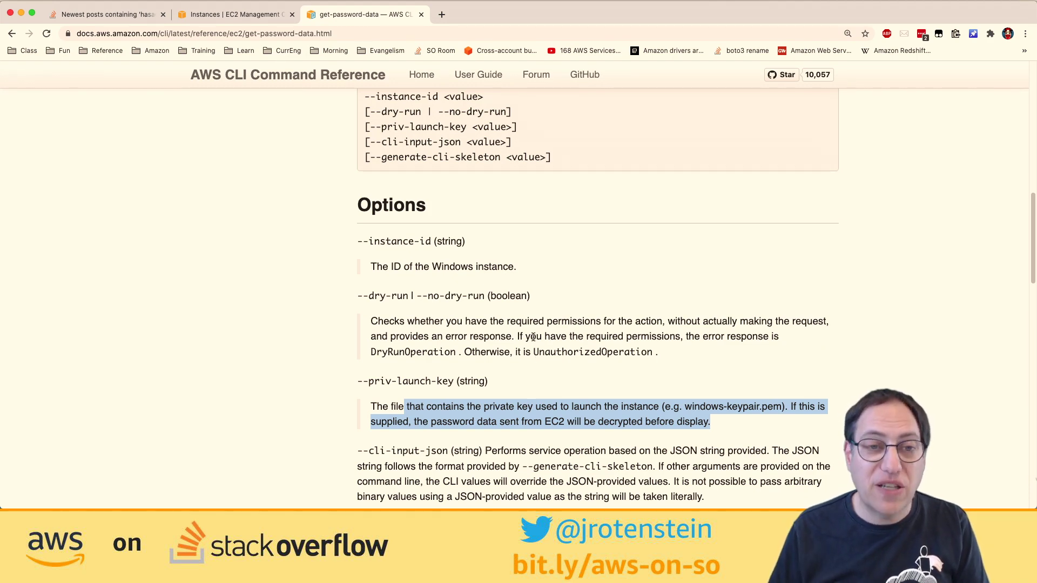
- Open the 'Amazon Reviews python beatiful soup' question and highlight the start of its quoted error
key(super+1)
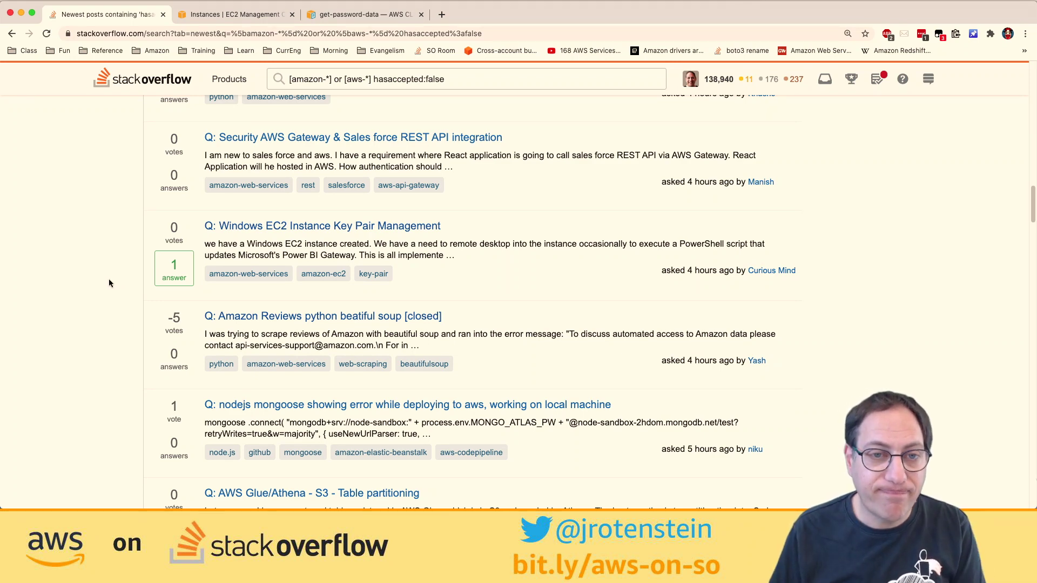
scroll(451, 263, down, 4)
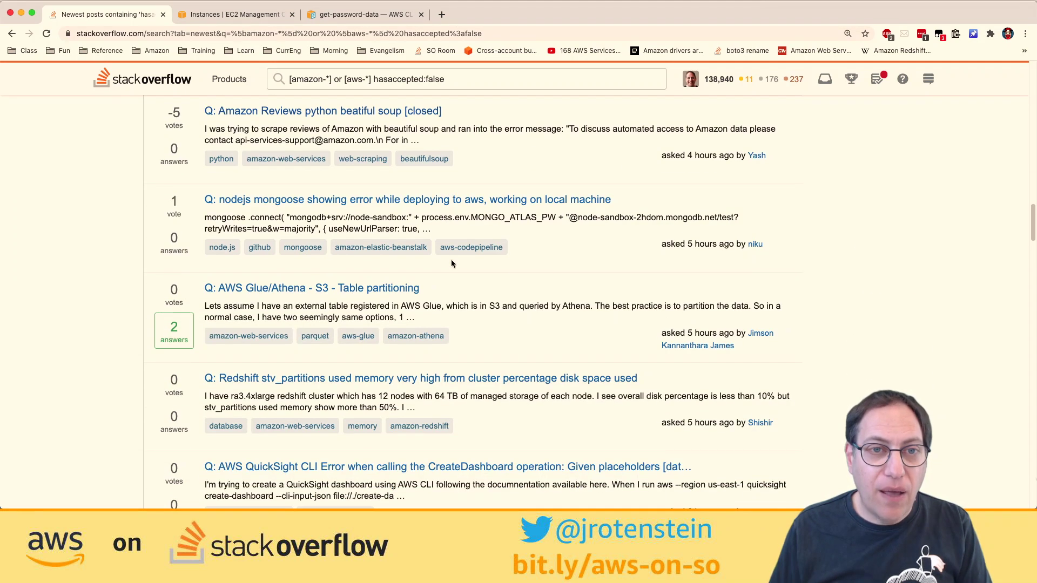
shift+super+click(435, 110)
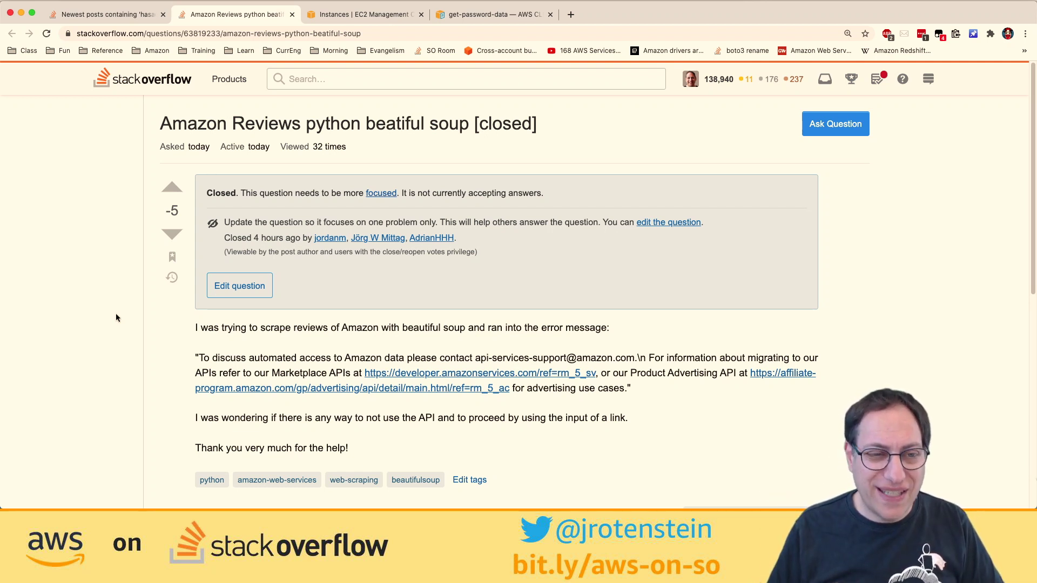
scroll(116, 318, down, 2)
drag(201, 317, 629, 316)
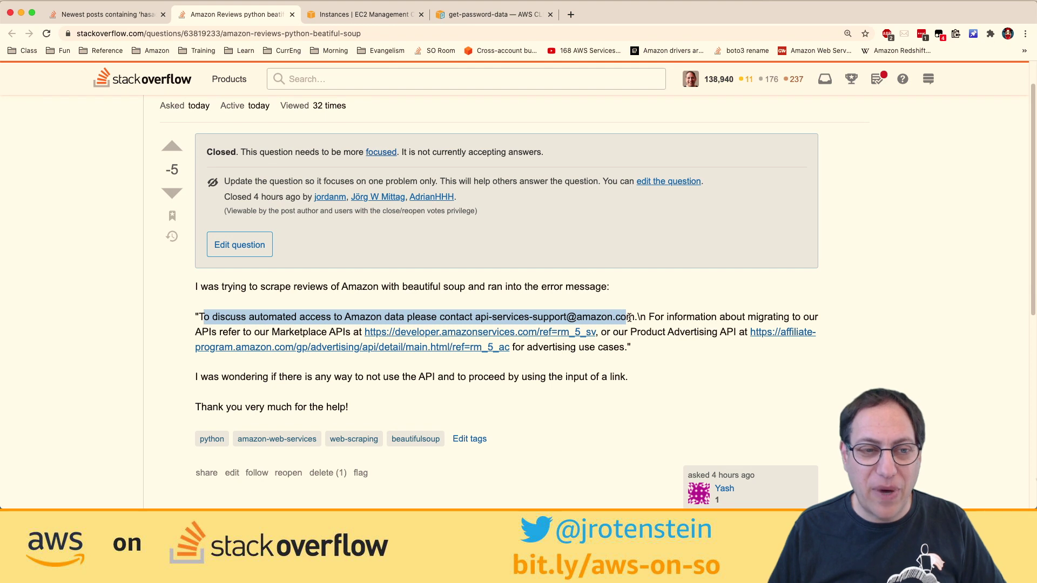
drag(200, 317, 620, 333)
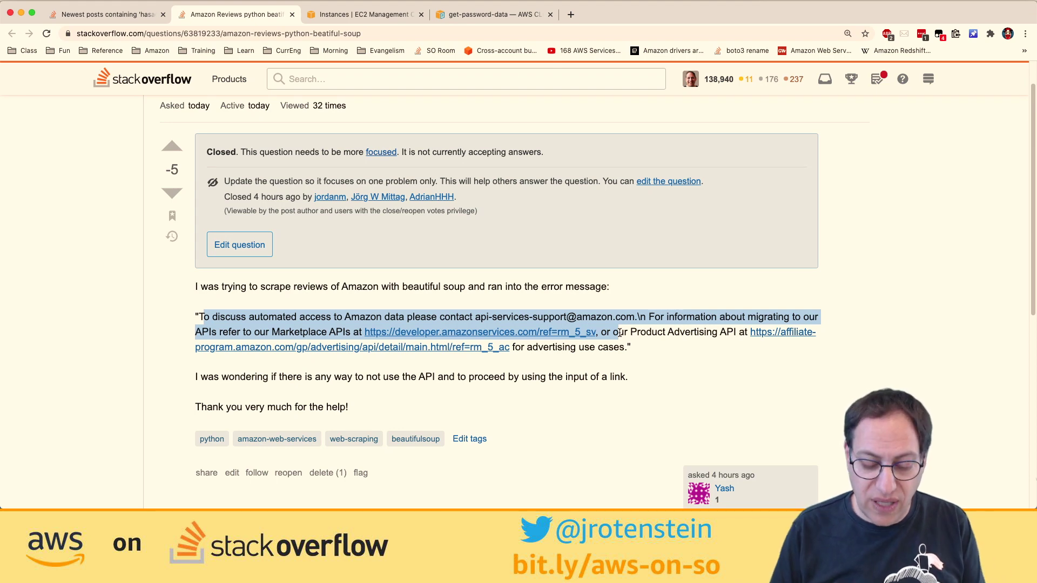
- Search '"amazon" product api', read the PA-API 5.0 docs, and return to the question
key(super+t)
text(a)
key(BackSpace)
key(BackSpace)
text(r)
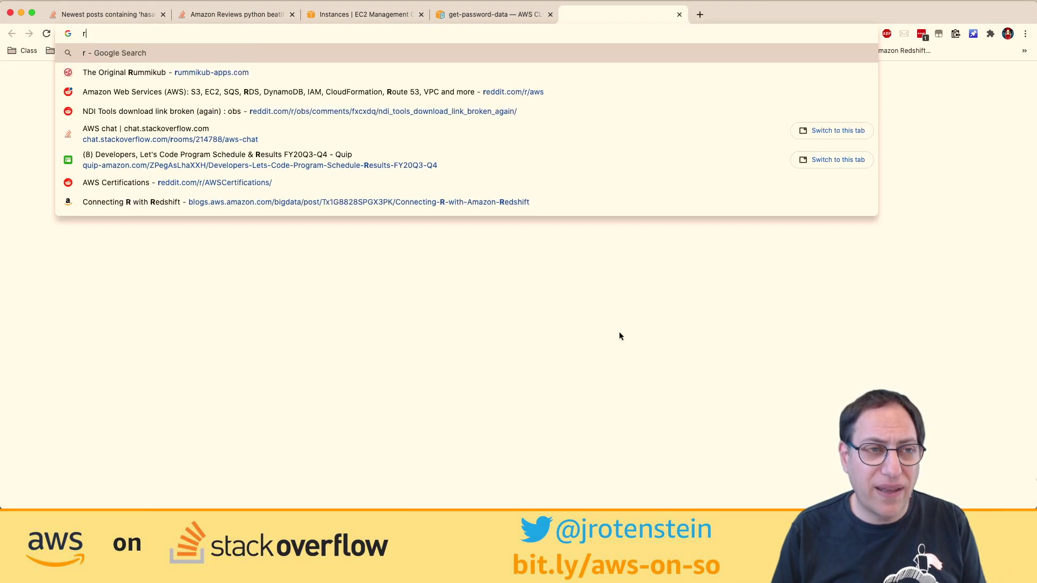
key(BackSpace)
text("amazon" )
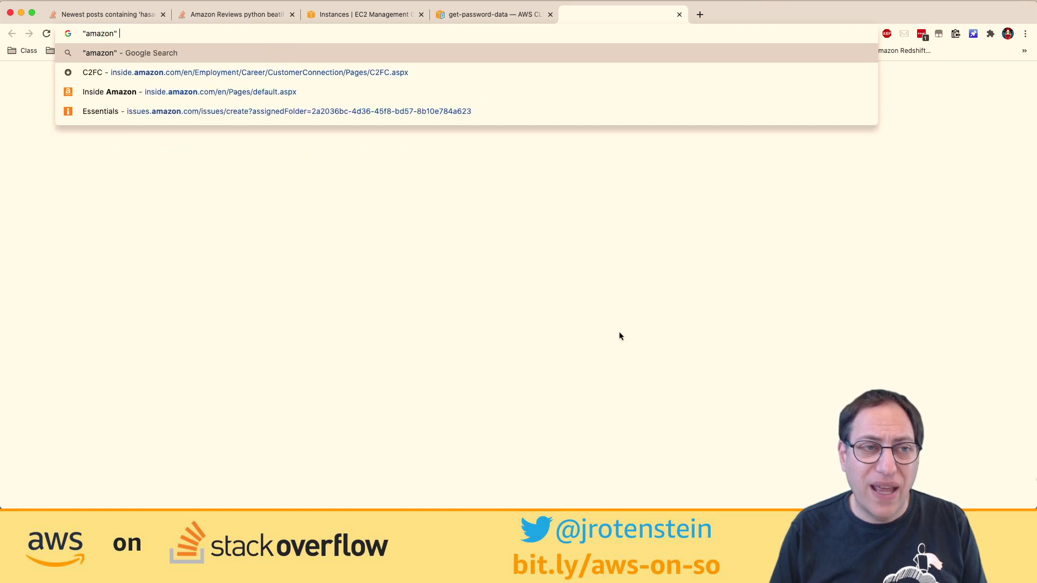
text(product api)
key(Return)
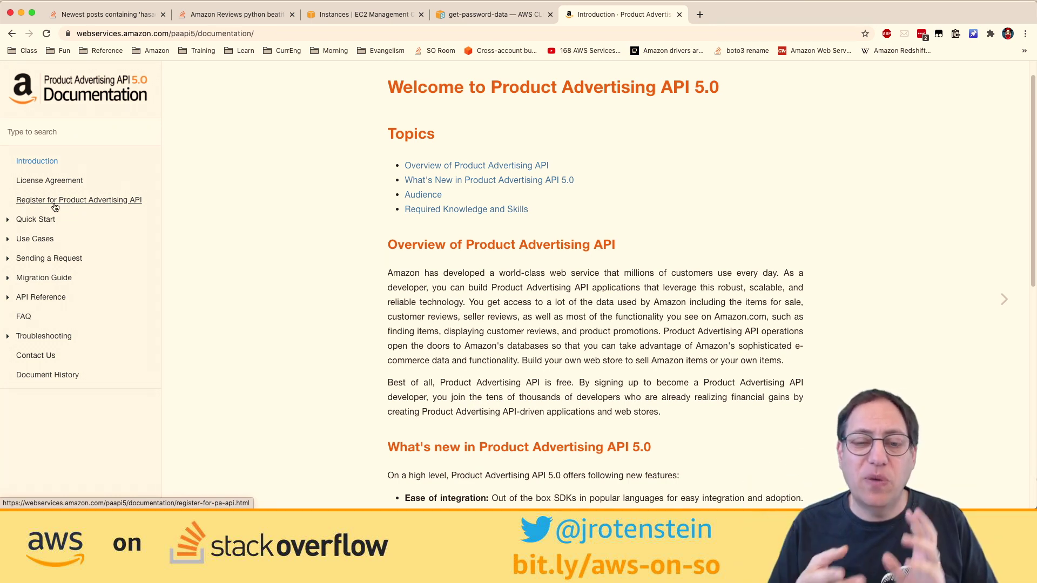
scroll(226, 354, down, 5)
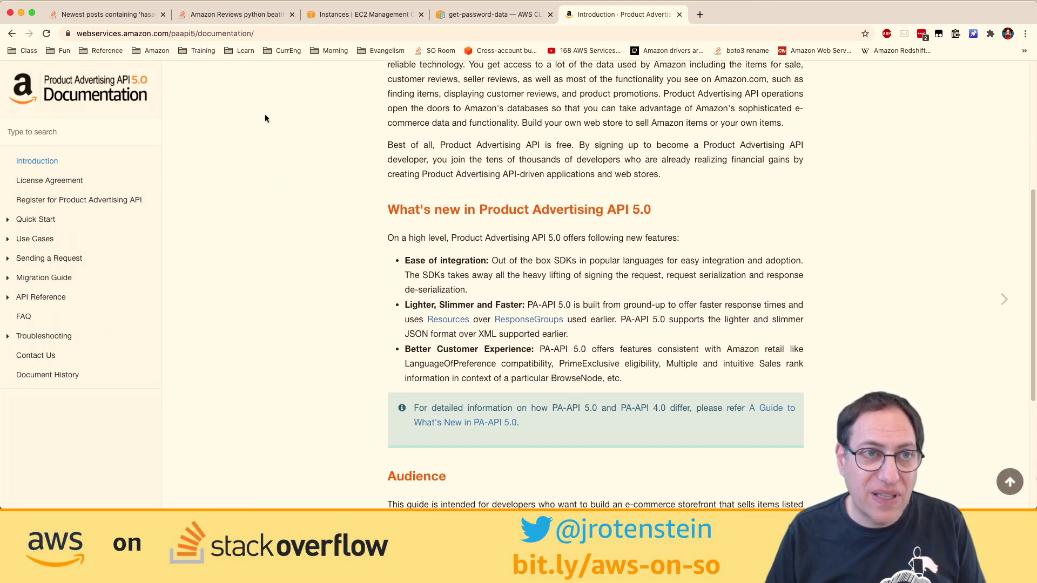
click(245, 19)
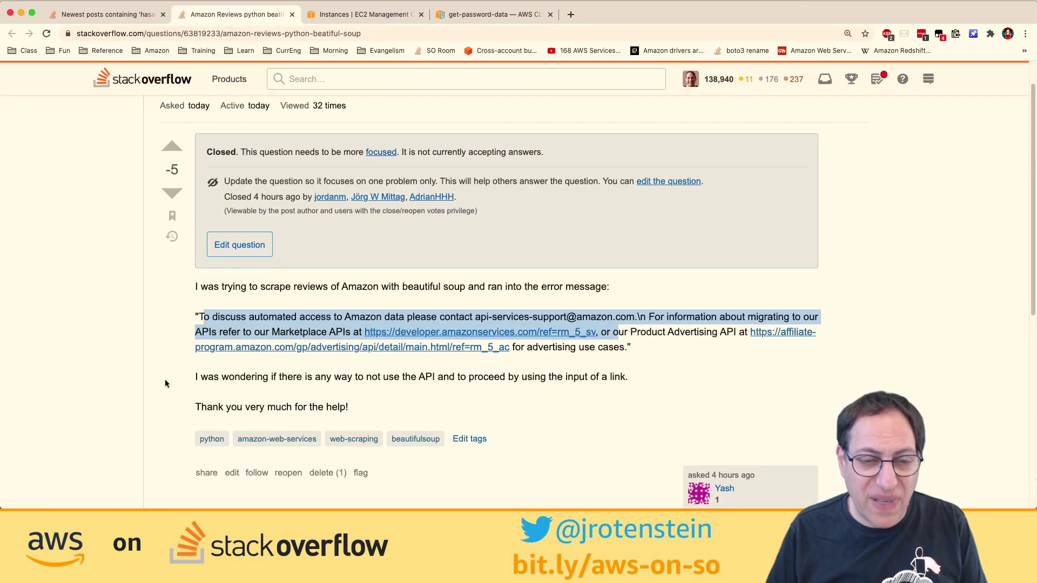
- Clear the highlight, read through the question and comments, and close the Amazon Reviews tab
click(184, 382)
scroll(184, 382, down, 2)
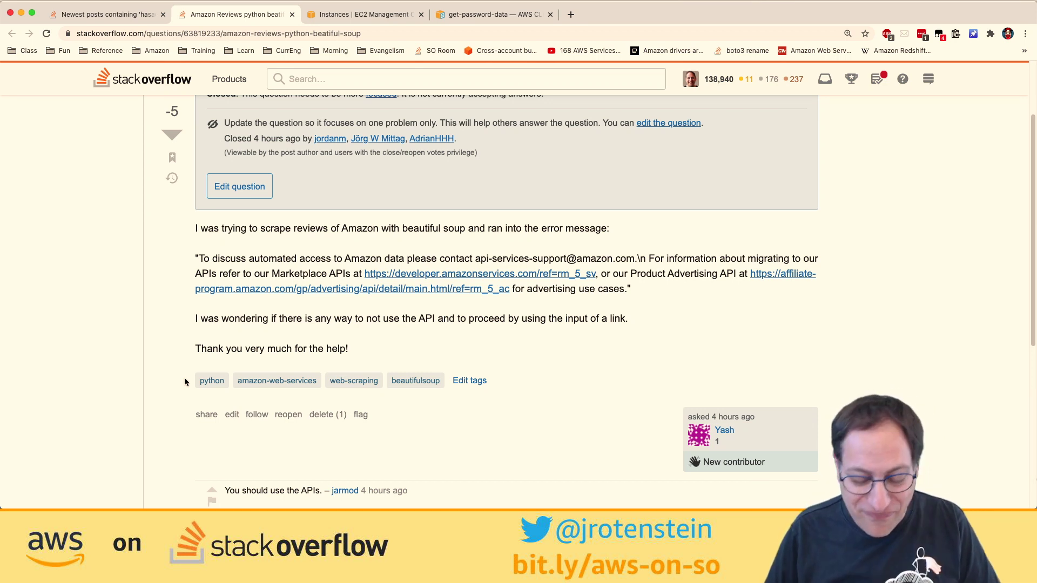
scroll(181, 349, up, 3)
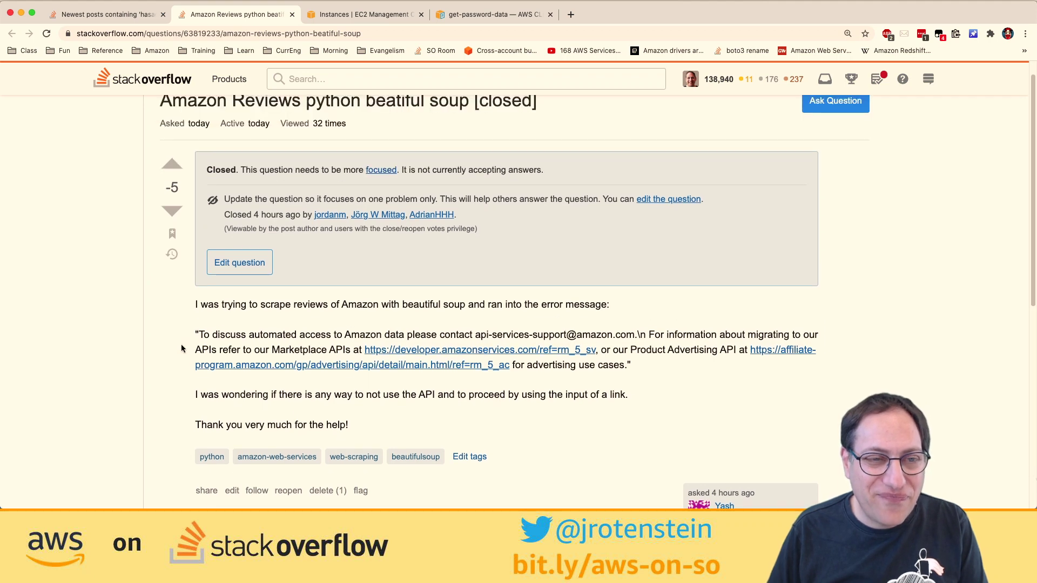
key(super+w)
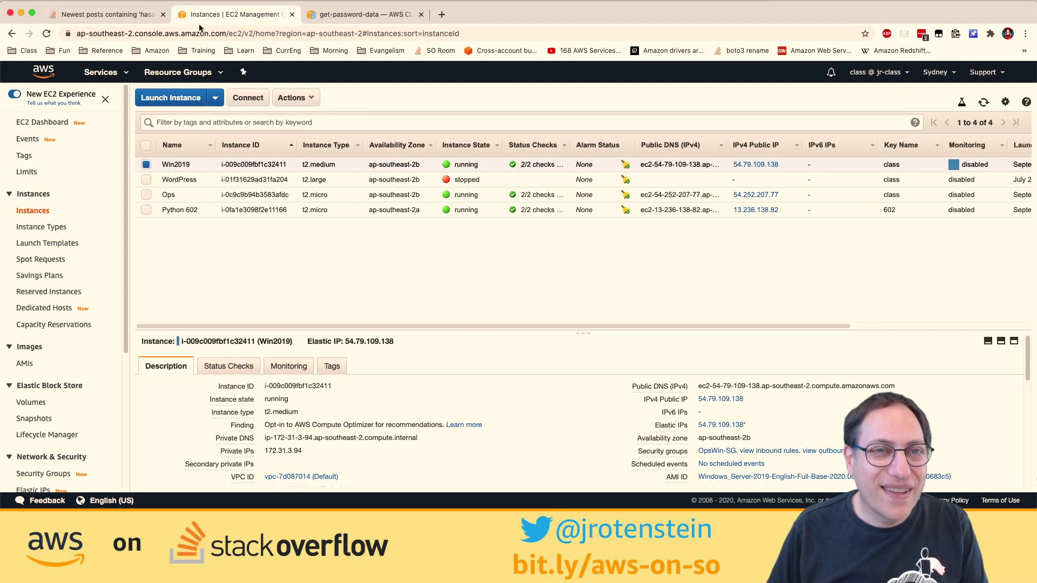
- Close the leftover EC2/CLI docs tab and open 'Move files from S3 subfolder to the S3 bucket root'
key(super+w)
key(super+w)
scroll(137, 309, down, 5)
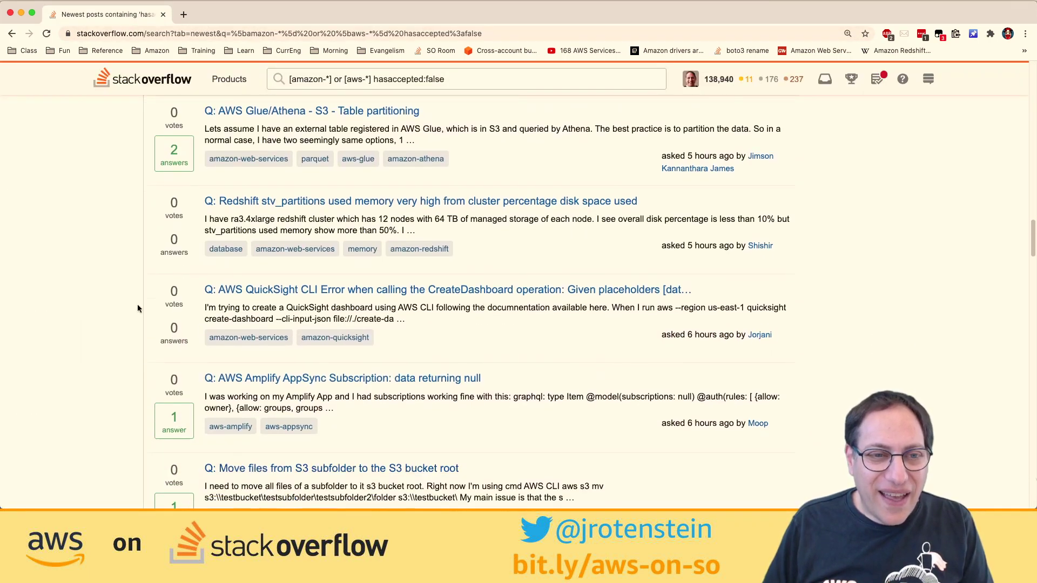
scroll(137, 309, down, 3)
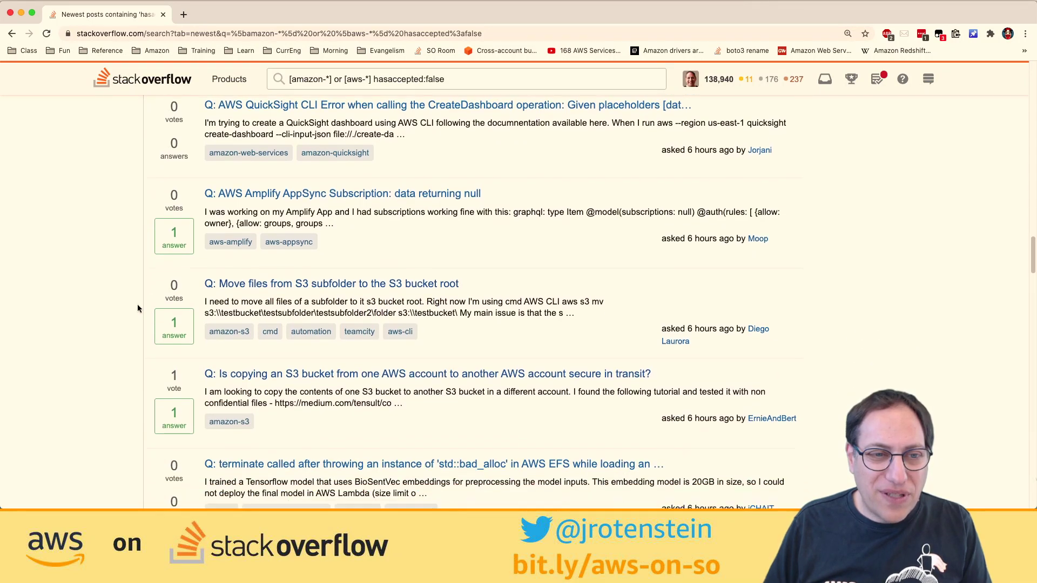
scroll(137, 308, down, 1)
shift+super+click(299, 218)
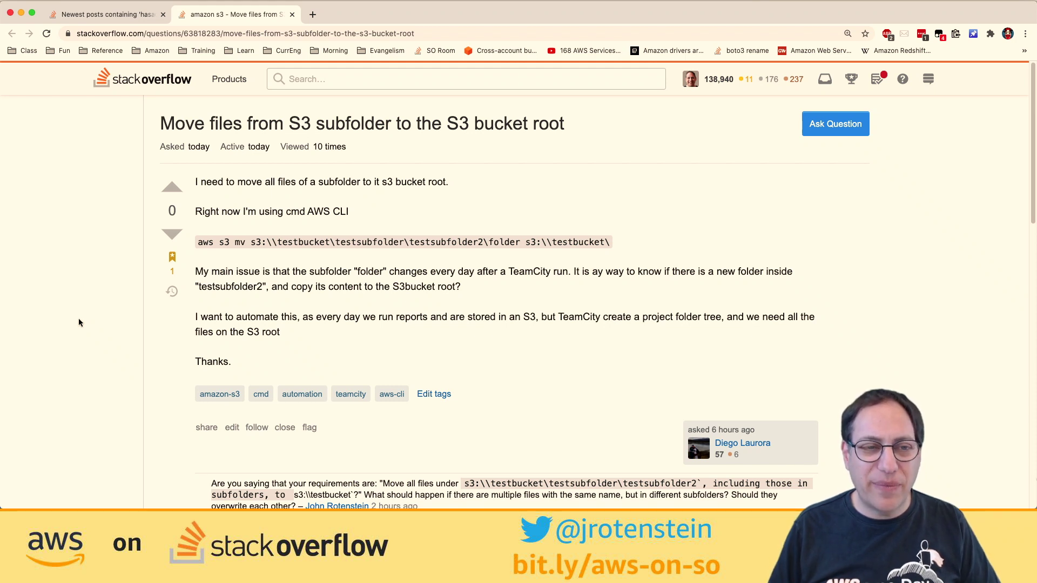
- Highlight the start of the aws s3 mv command and the word folder, then read the answer
drag(208, 243, 409, 244)
click(468, 242)
drag(488, 242, 521, 241)
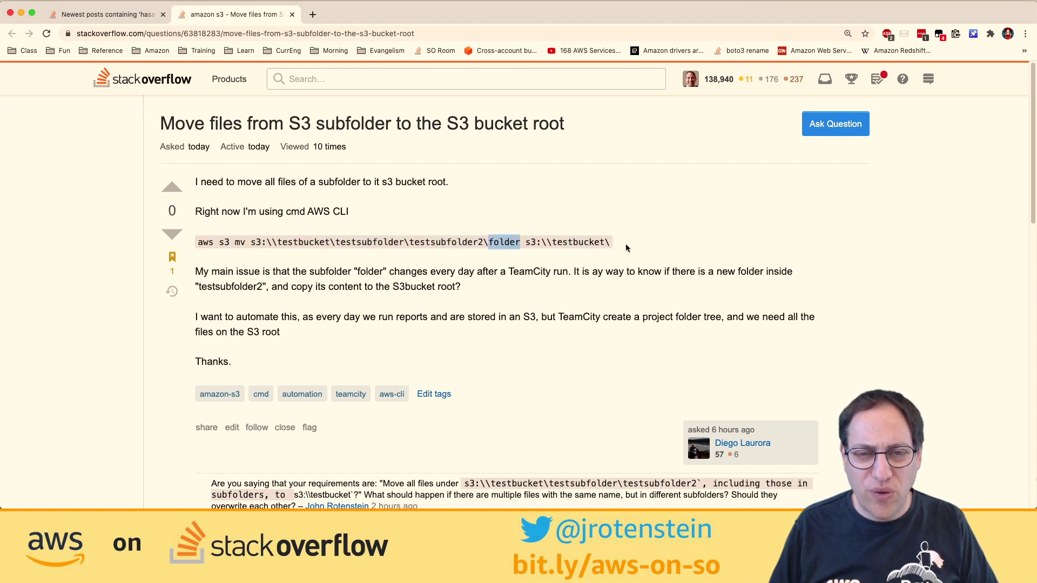
scroll(574, 268, down, 1)
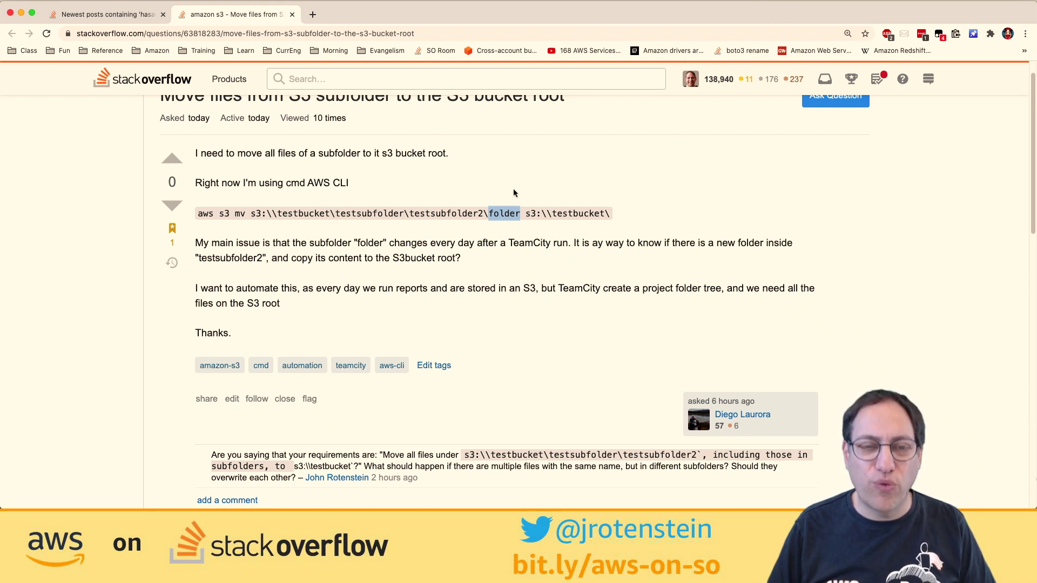
scroll(514, 190, down, 3)
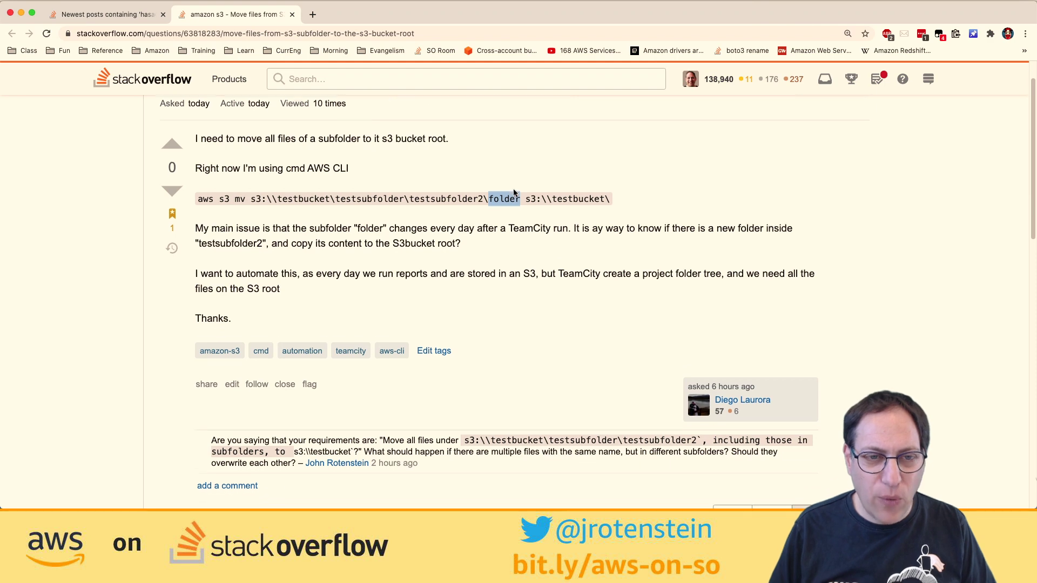
scroll(474, 276, down, 10)
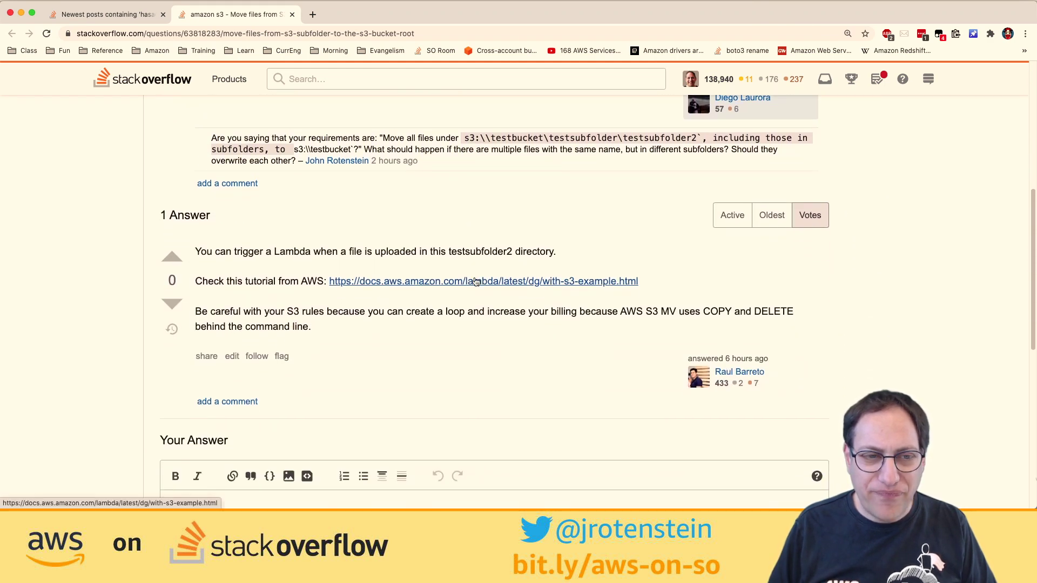
scroll(476, 282, up, 15)
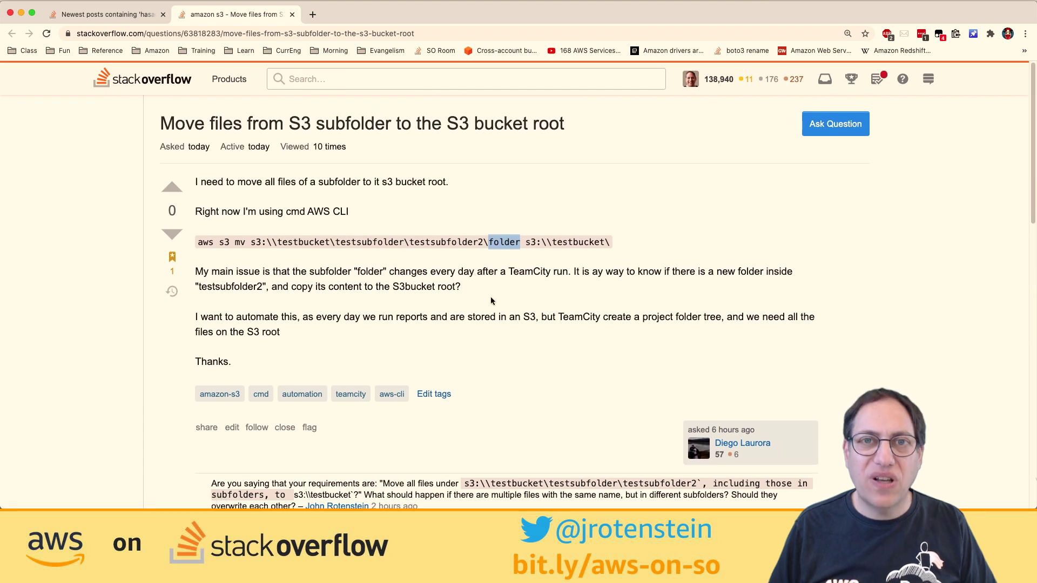
- Highlight the bucket path and testsubfolder\testsubfolder2 prefix in the command, then bring VS Code forward
click(383, 261)
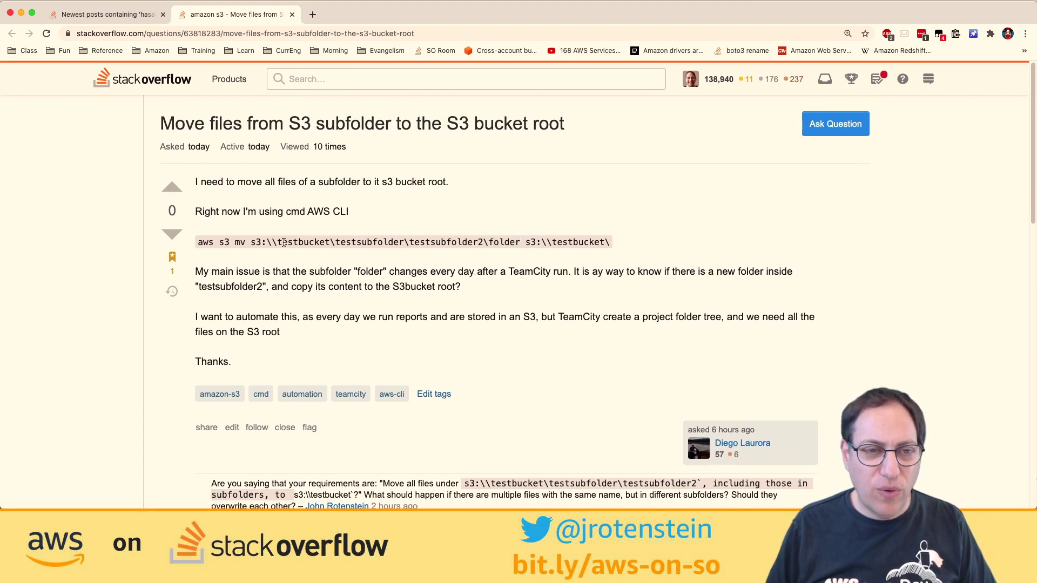
drag(275, 242, 495, 239)
click(357, 241)
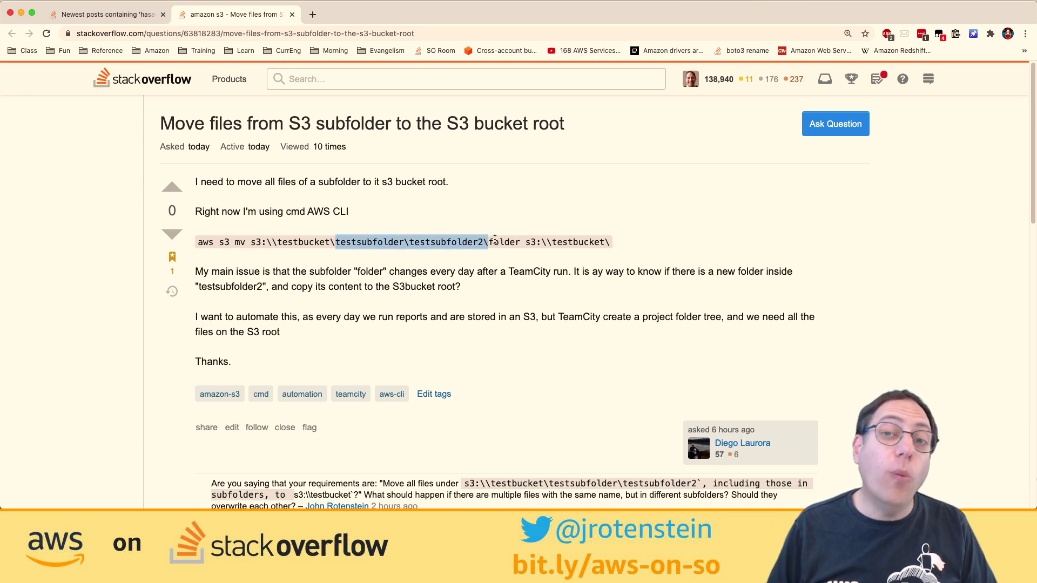
click(495, 239)
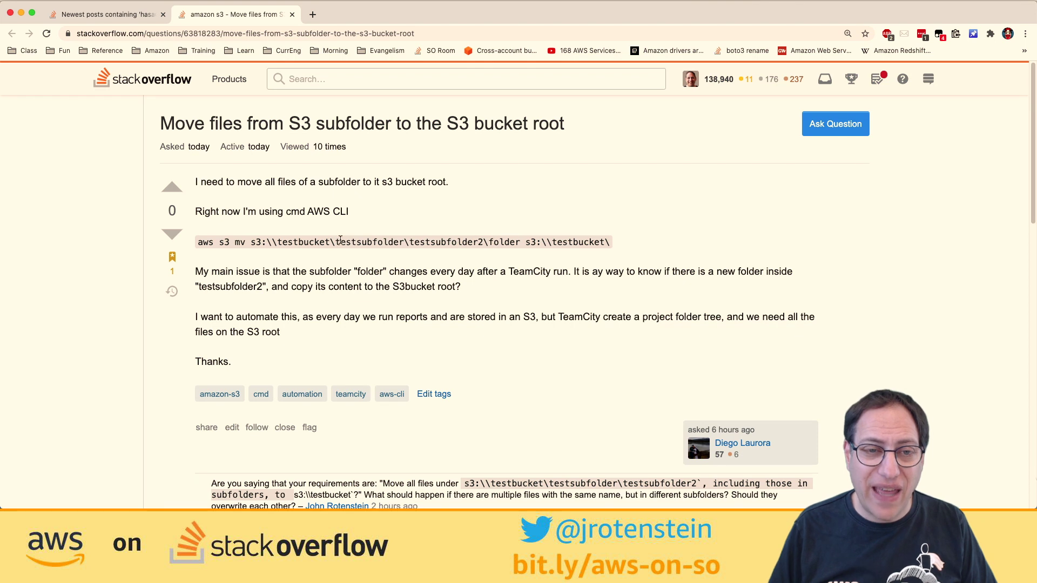
drag(340, 241, 607, 240)
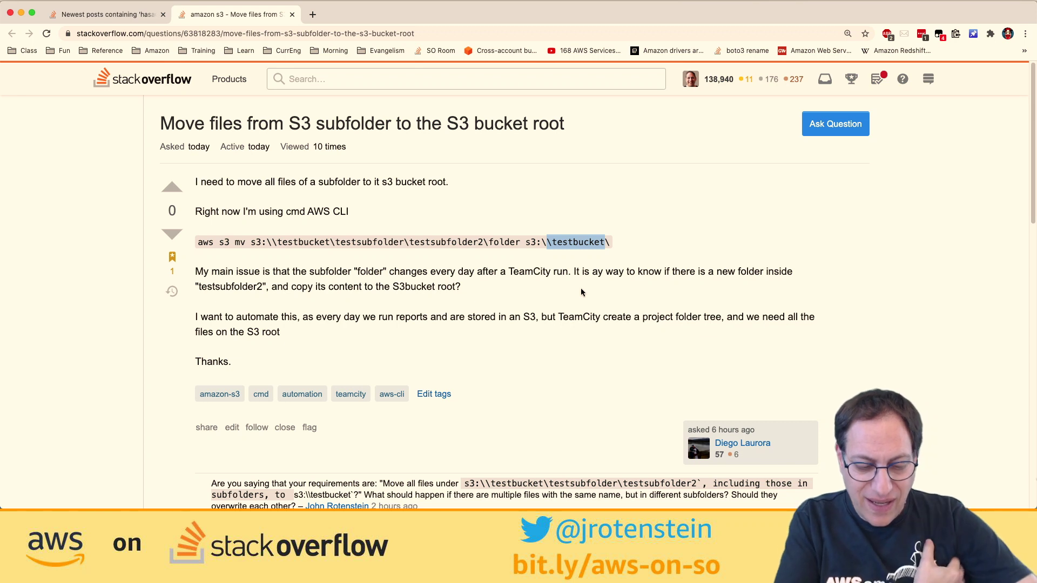
click(662, 233)
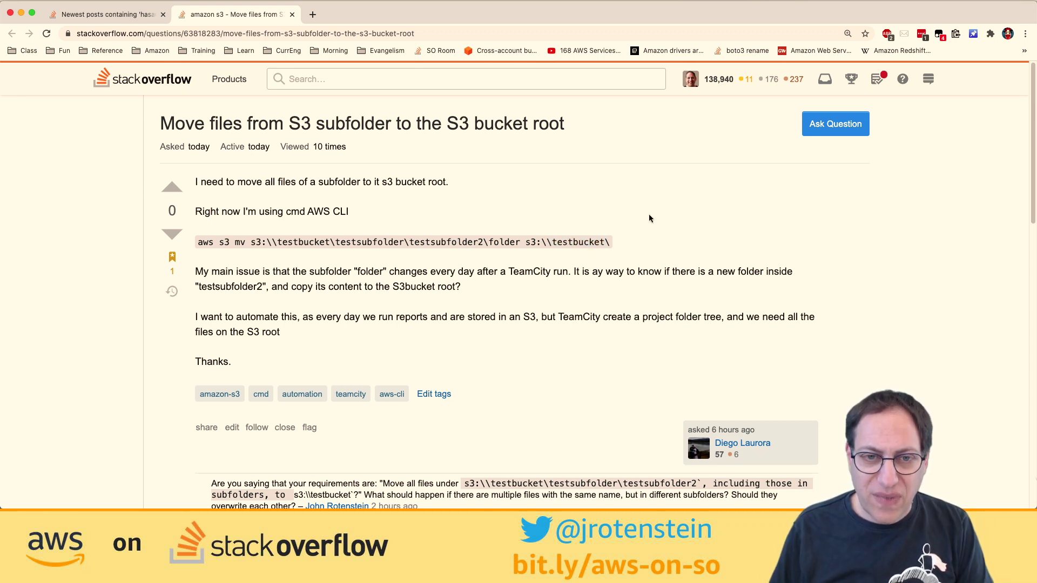
key(super+Tab)
key(super+Tab)
key(super+Tab)
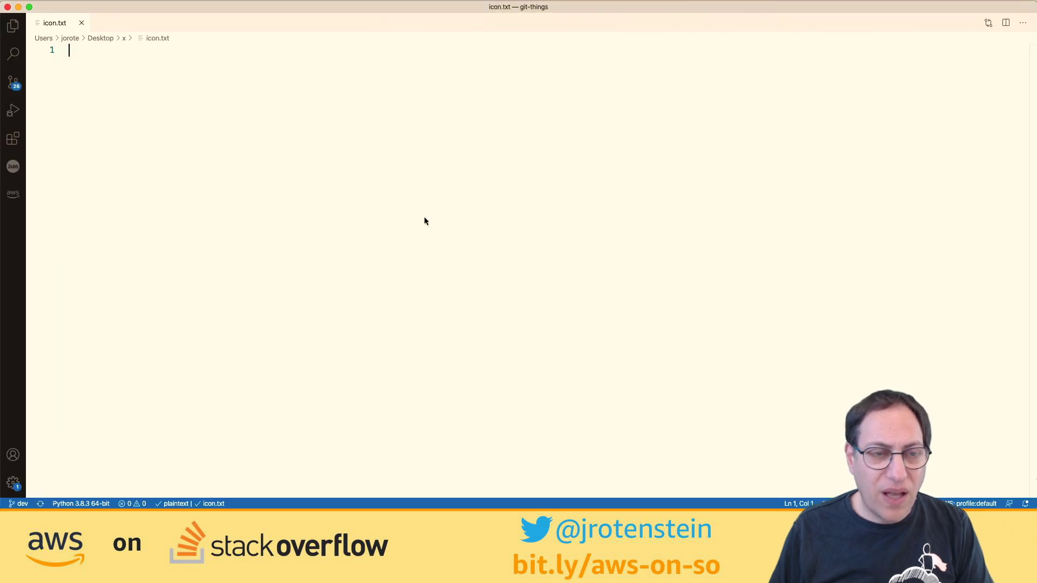
- Enlarge the VS Code interface and save a new file as stack.py in folder x
key(super+equal)
key(super+n)
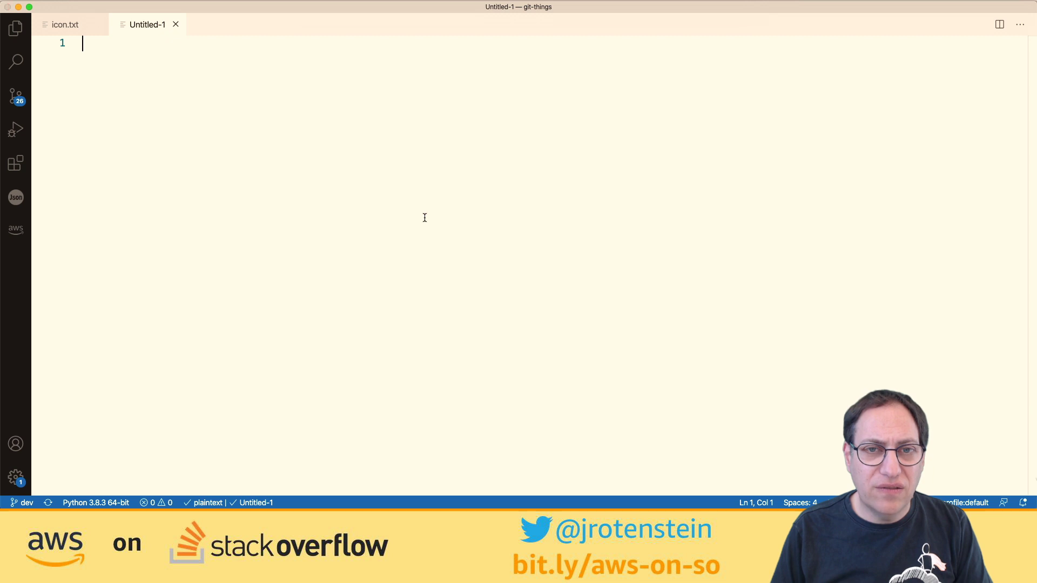
key(super+s)
text(stackpy)
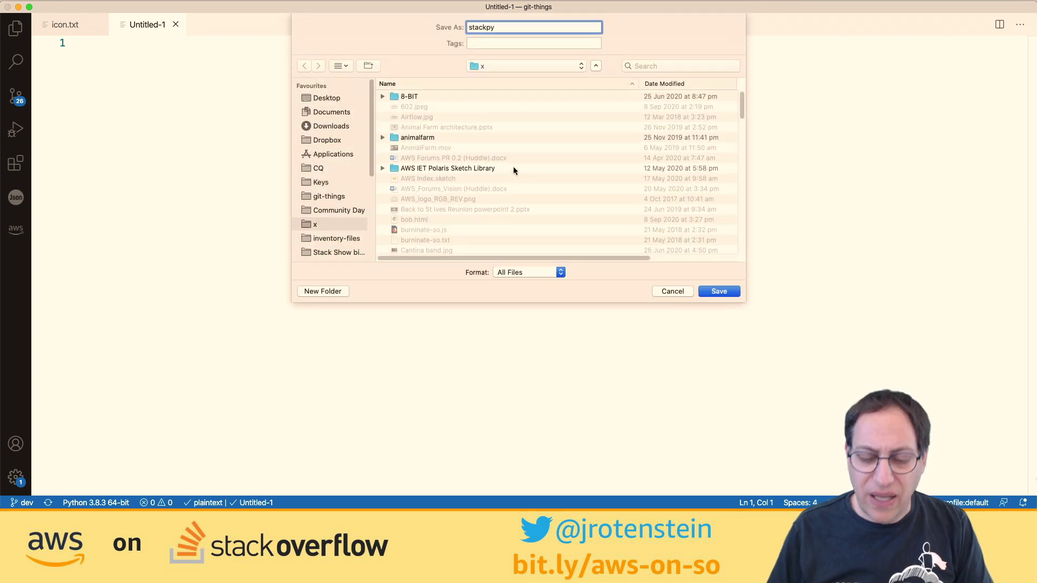
key(Left)
key(Left)
text(.)
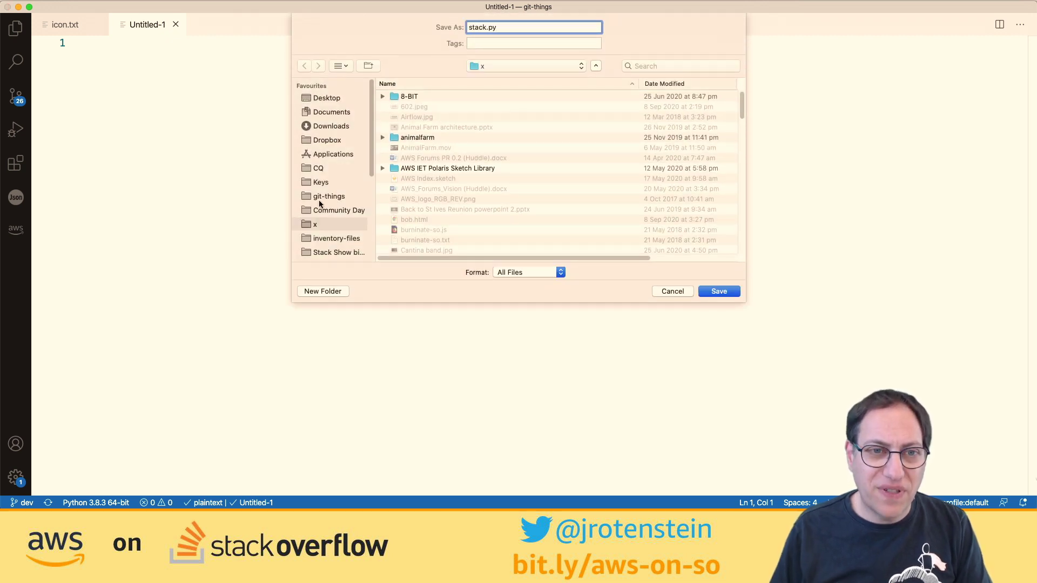
key(Return)
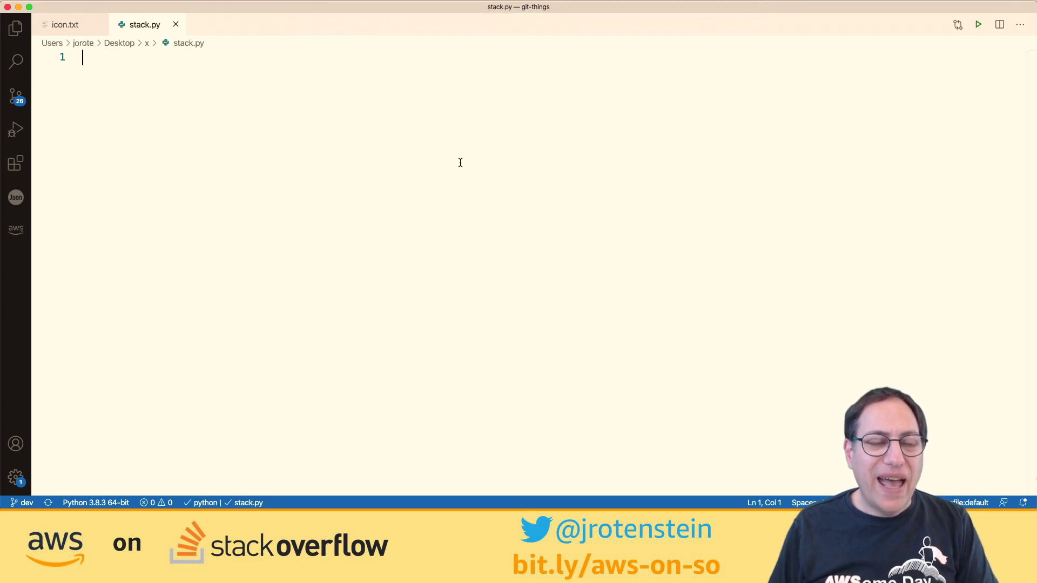
- Start stack.py with 'import boto3' followed by two blank lines
text(impo)
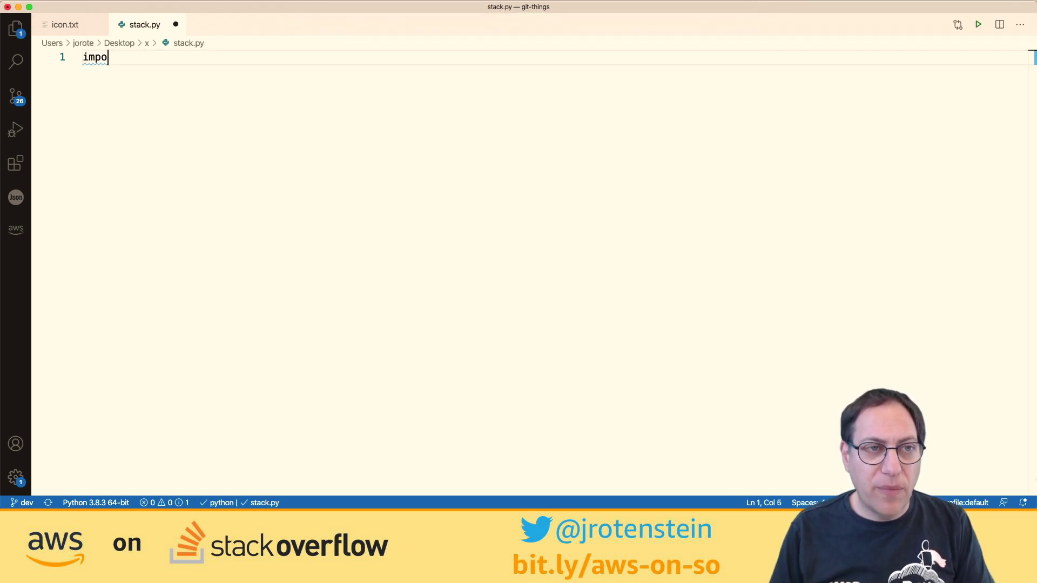
text(rt boto3)
key(Return)
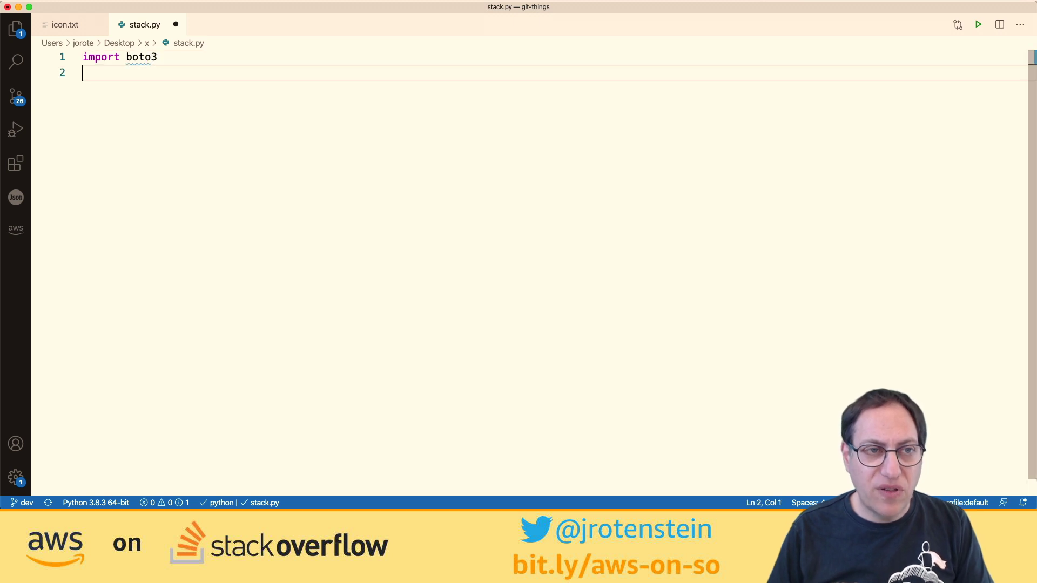
key(Return)
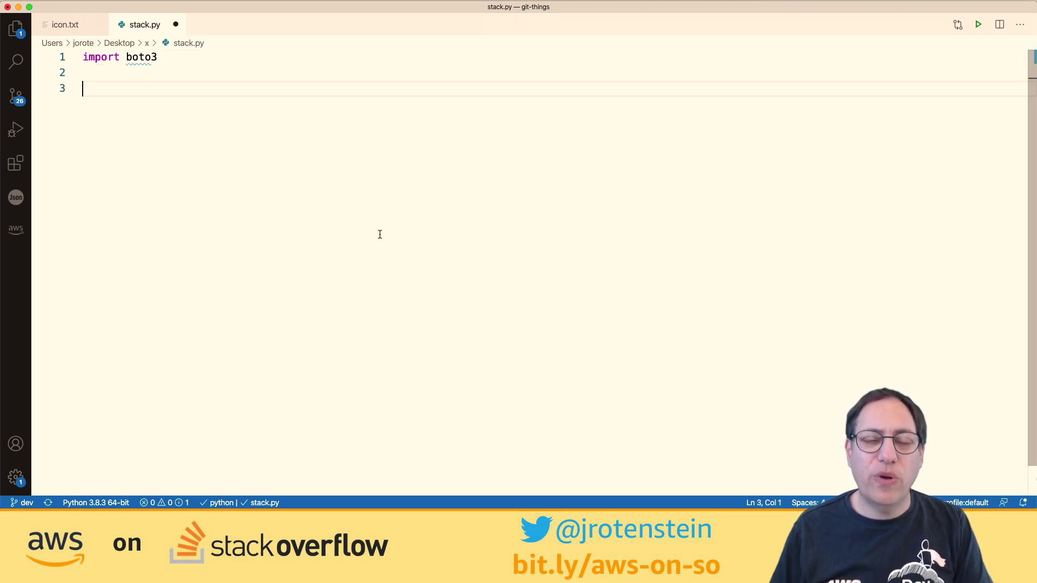
key(super+Tab)
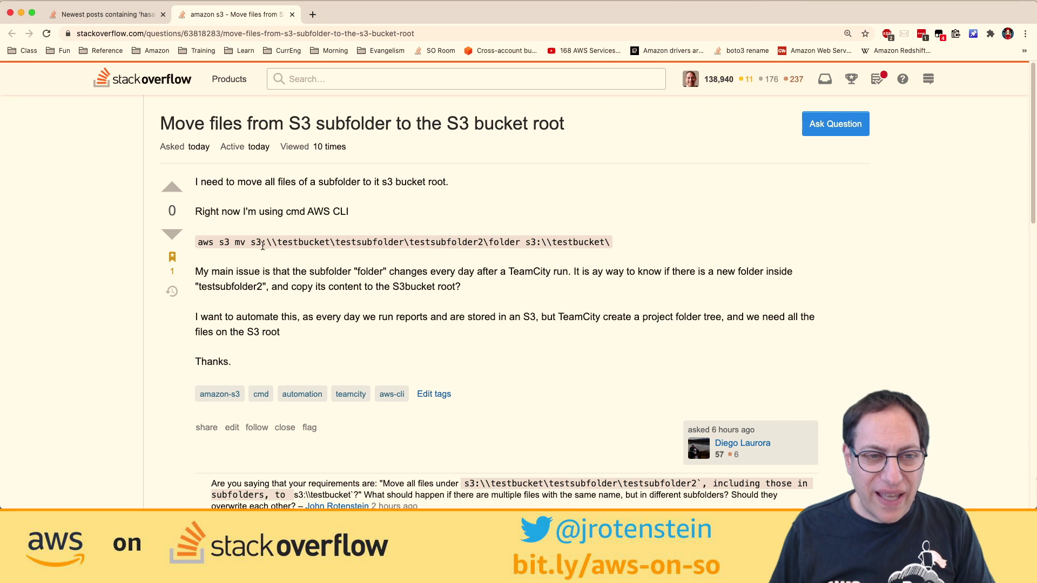
- Search 'boto3 s3' in a new tab and open the Boto3 S3 documentation page
drag(251, 243, 521, 244)
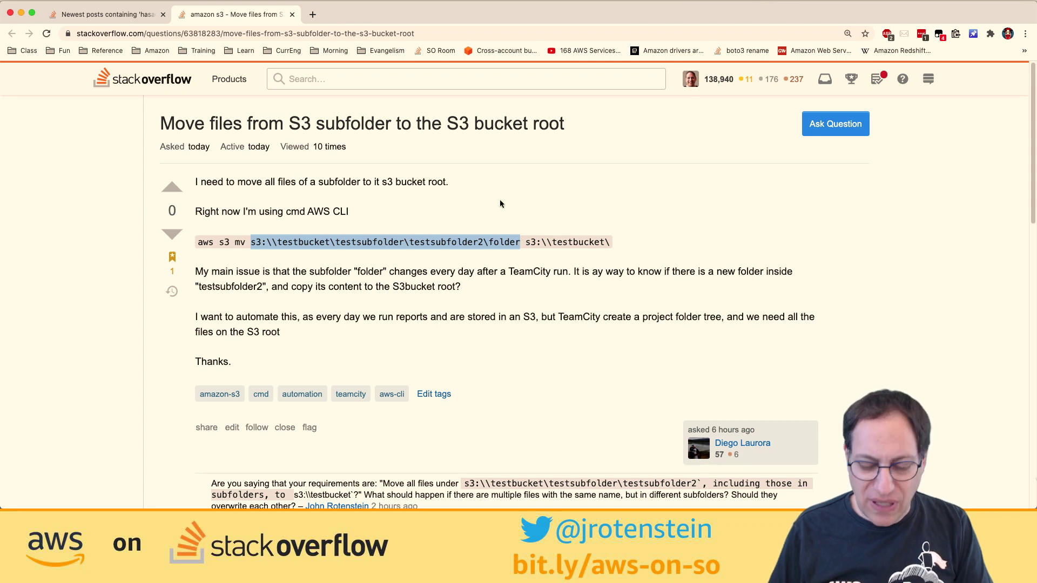
key(super+t)
text(boto3 s3)
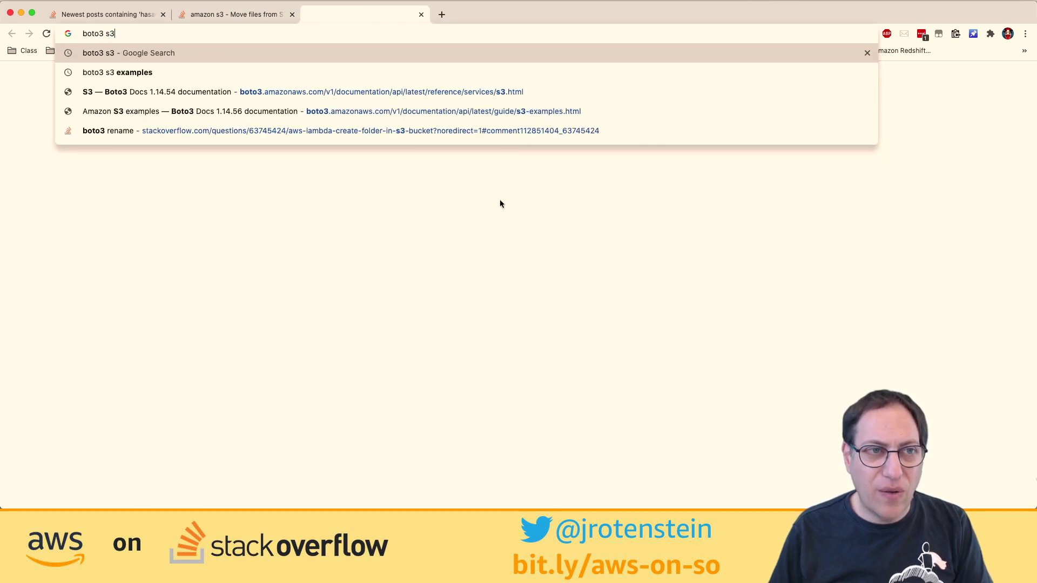
key(Down)
key(Return)
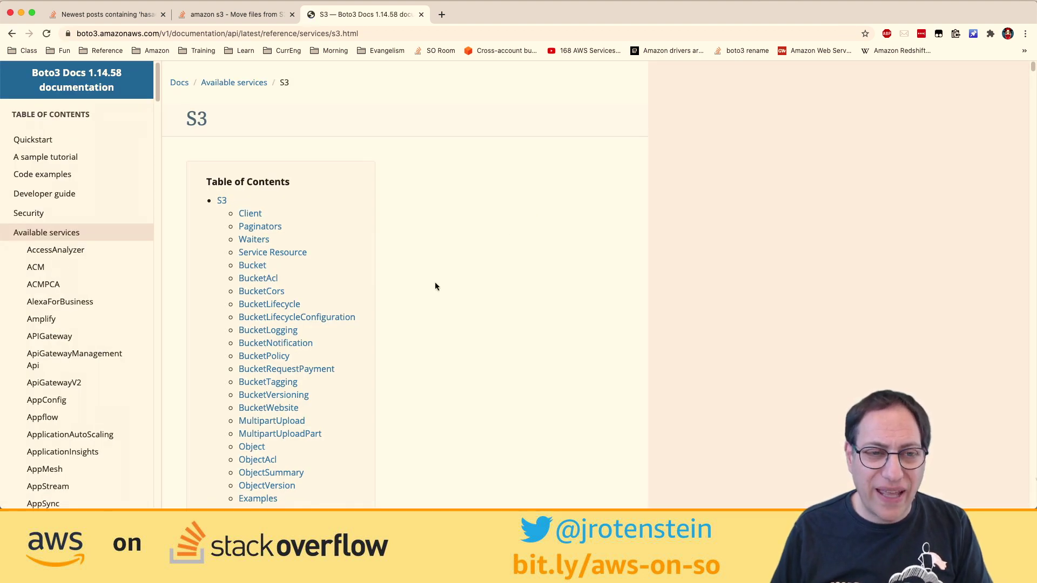
scroll(435, 282, down, 1)
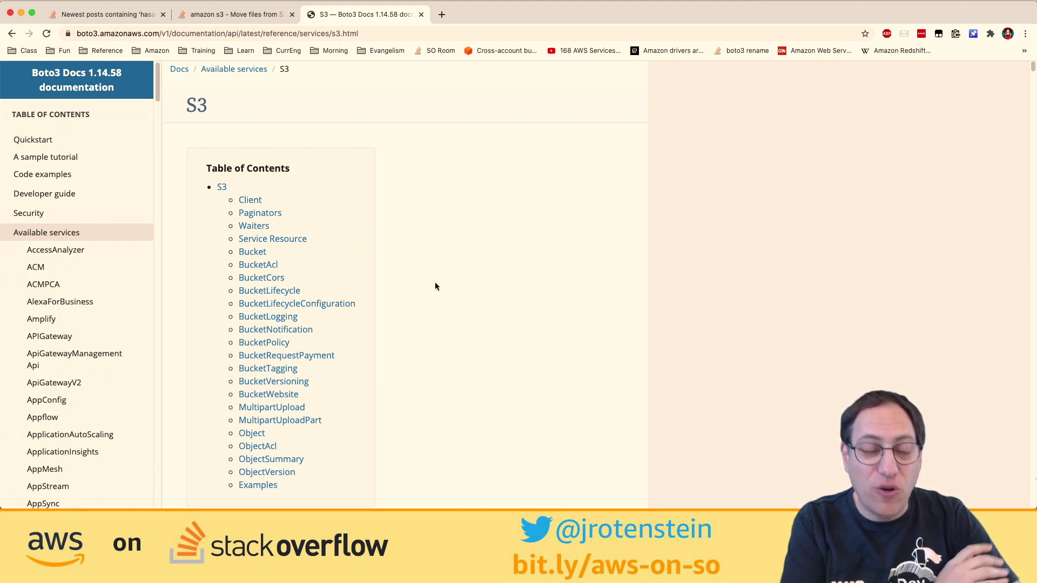
scroll(436, 286, down, 8)
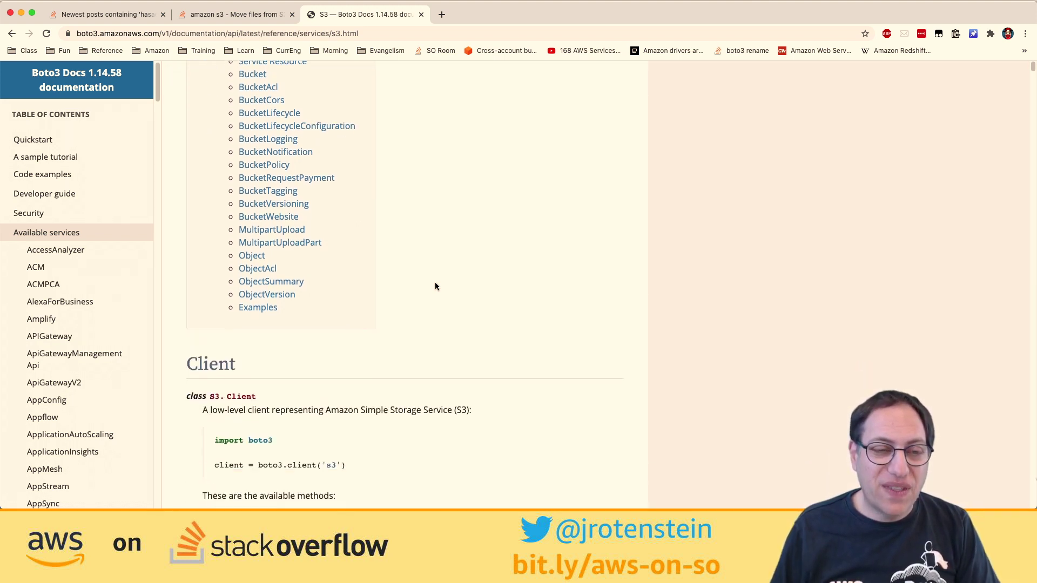
scroll(436, 286, down, 1)
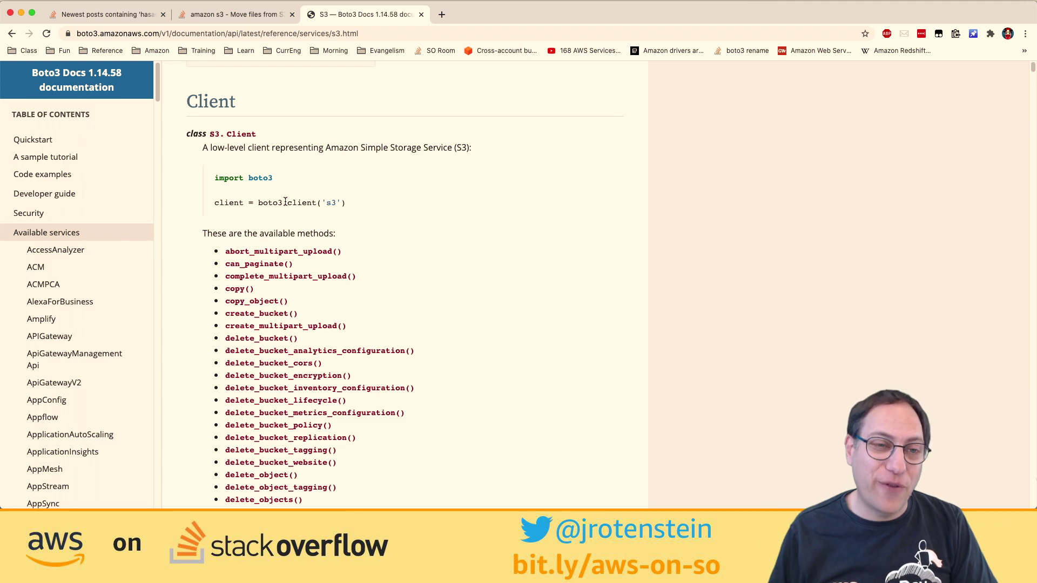
- Find '.resourc' in the docs and paste s3 = boto3.resource('s3') onto line 3 of stack.py
drag(274, 202, 354, 208)
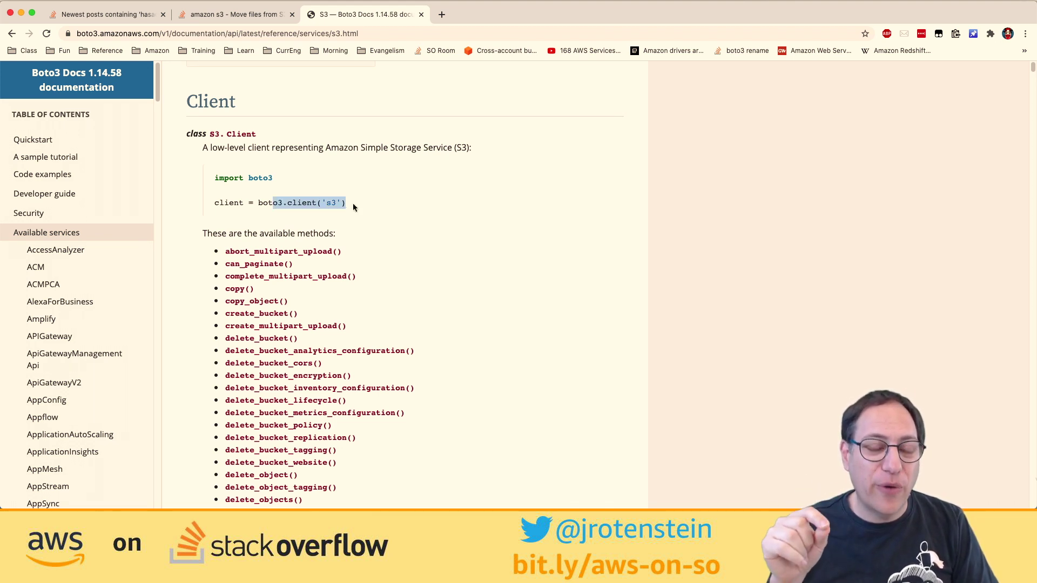
key(ctrl+f)
text(.resourc)
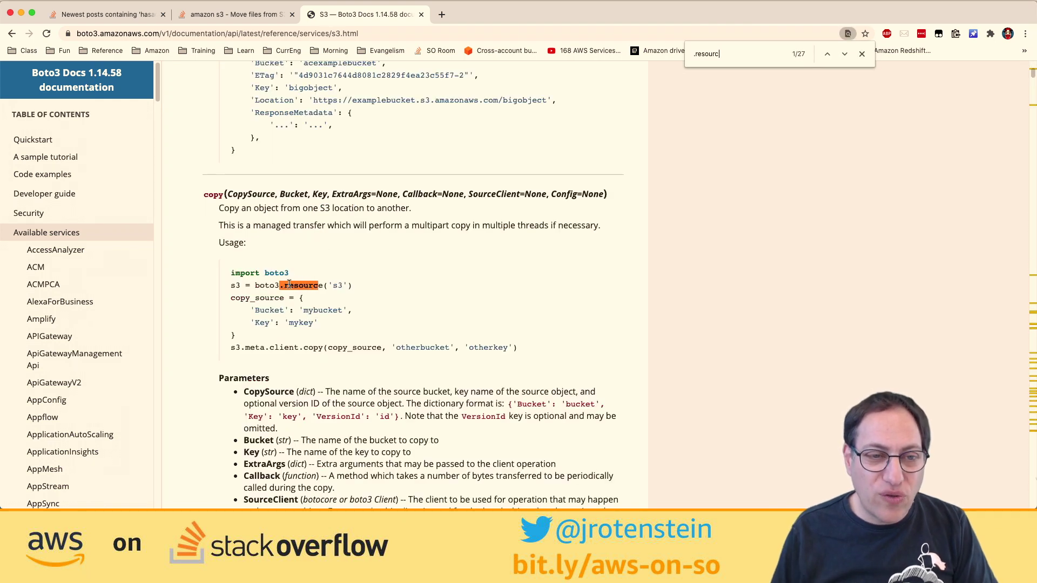
scroll(291, 281, down, 2)
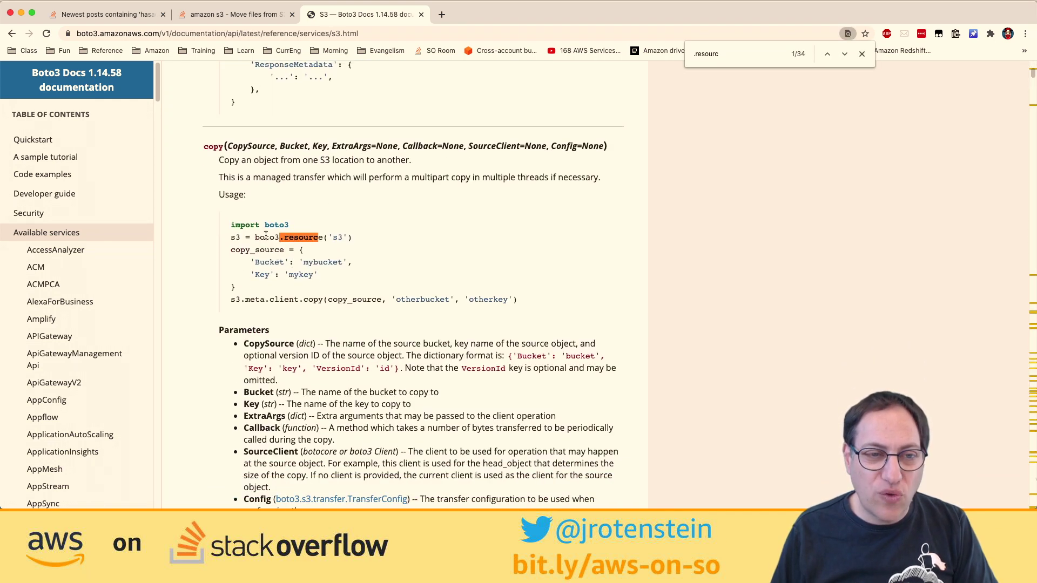
drag(257, 237, 326, 233)
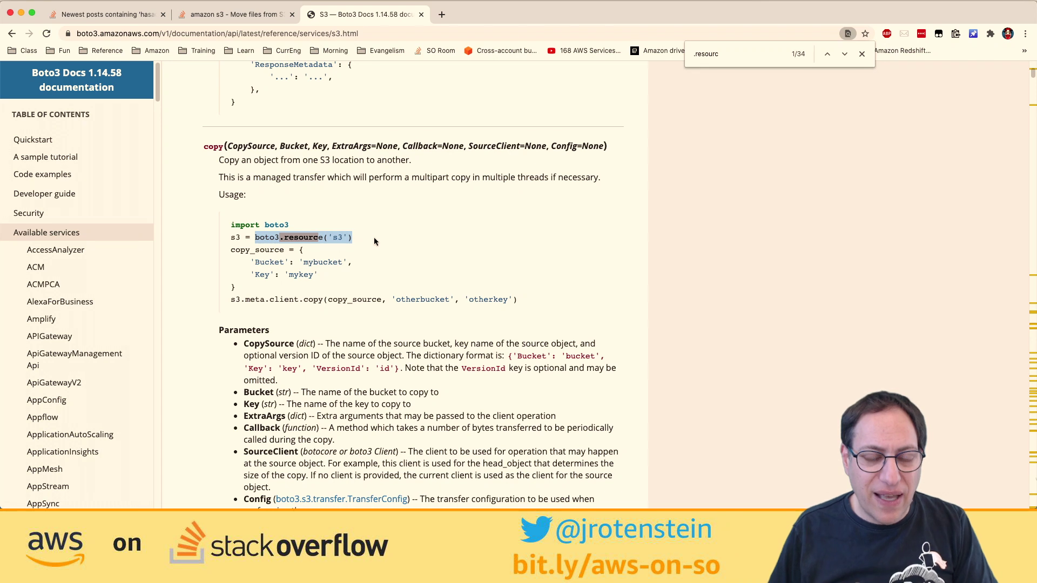
click(373, 238)
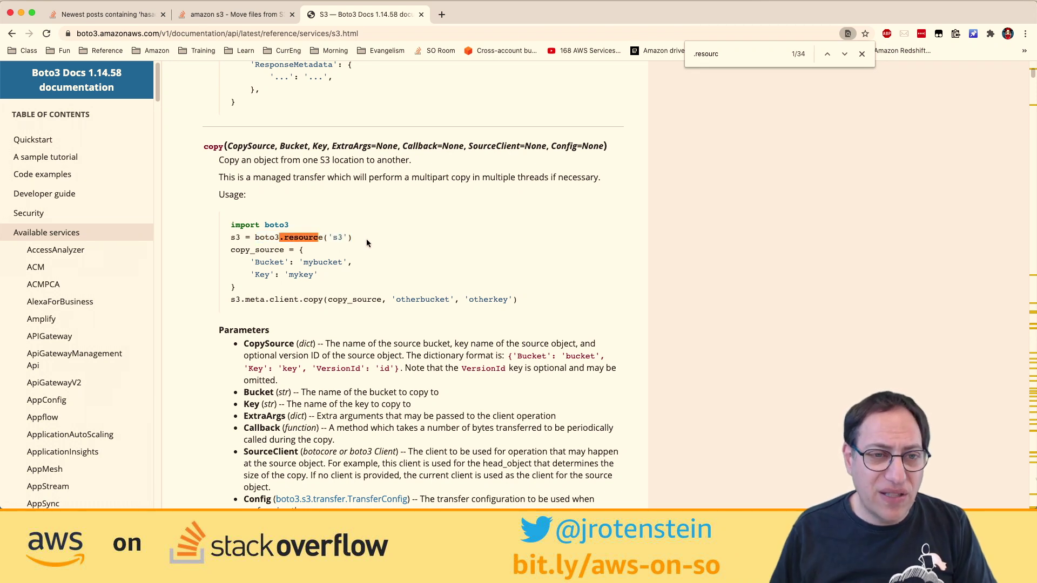
double_click(235, 238)
drag(263, 237, 350, 232)
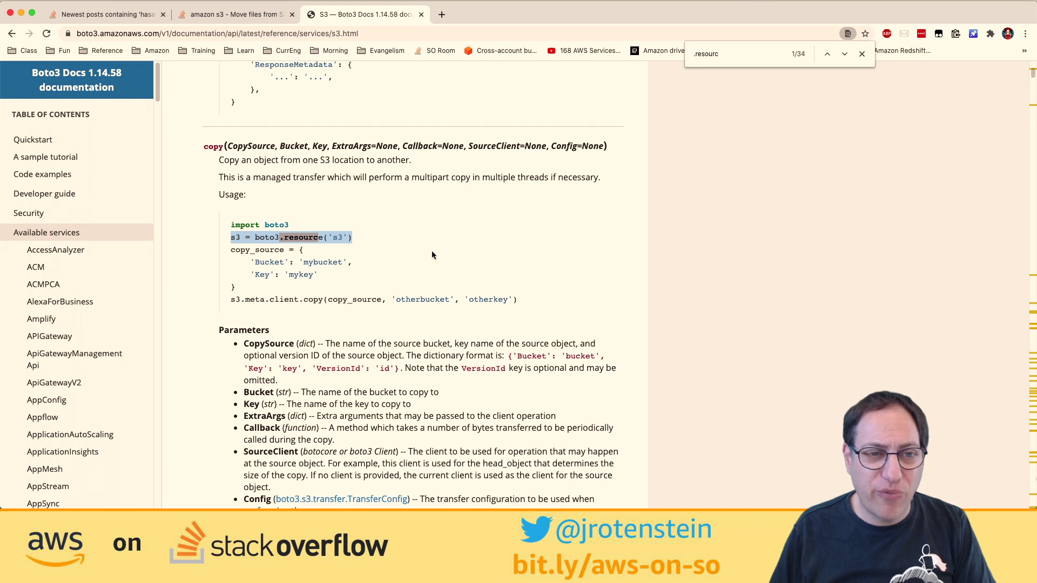
key(super+c)
key(super+Tab)
key(super+v)
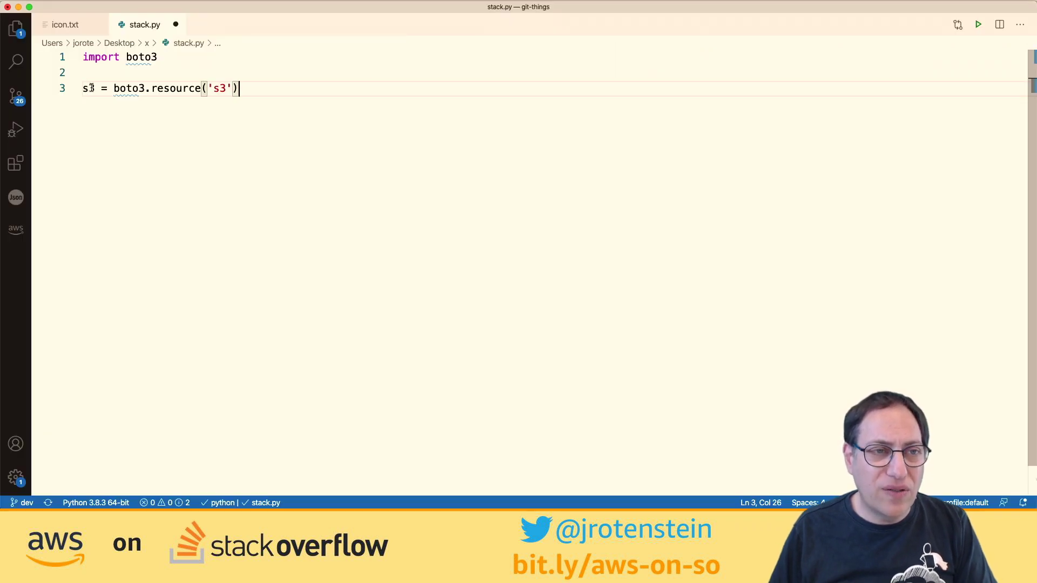
- Rename the line-3 variable to s3_resource and add blank lines below it
click(94, 88)
text(_resou)
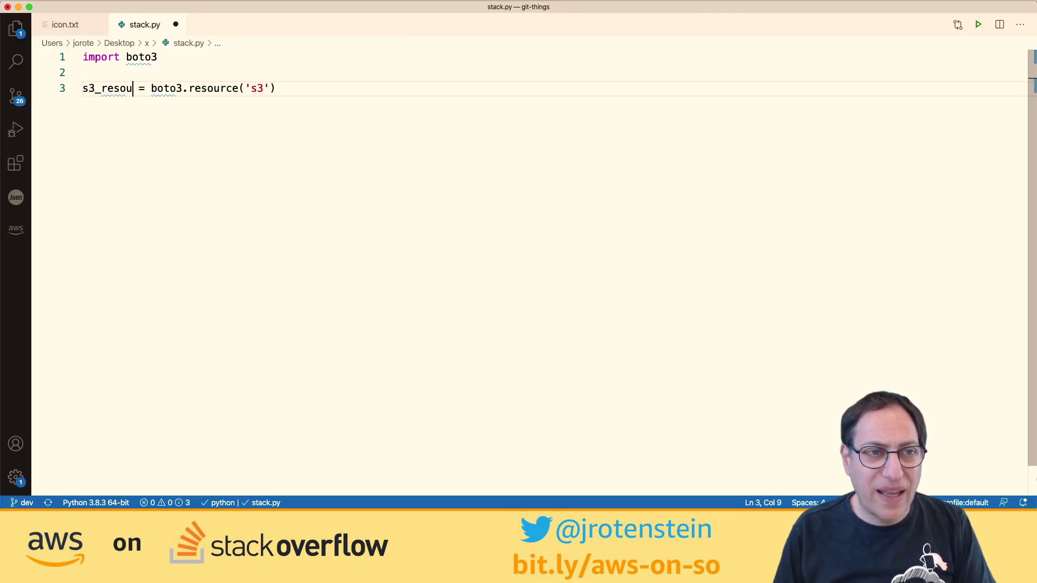
text(rce)
click(319, 91)
key(Return)
key(Return)
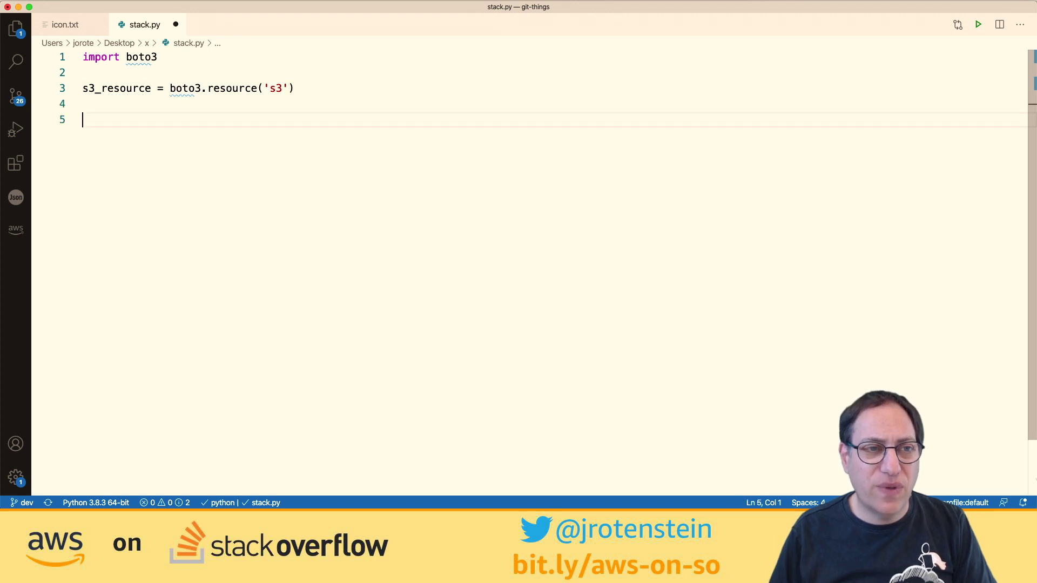
key(super+Tab)
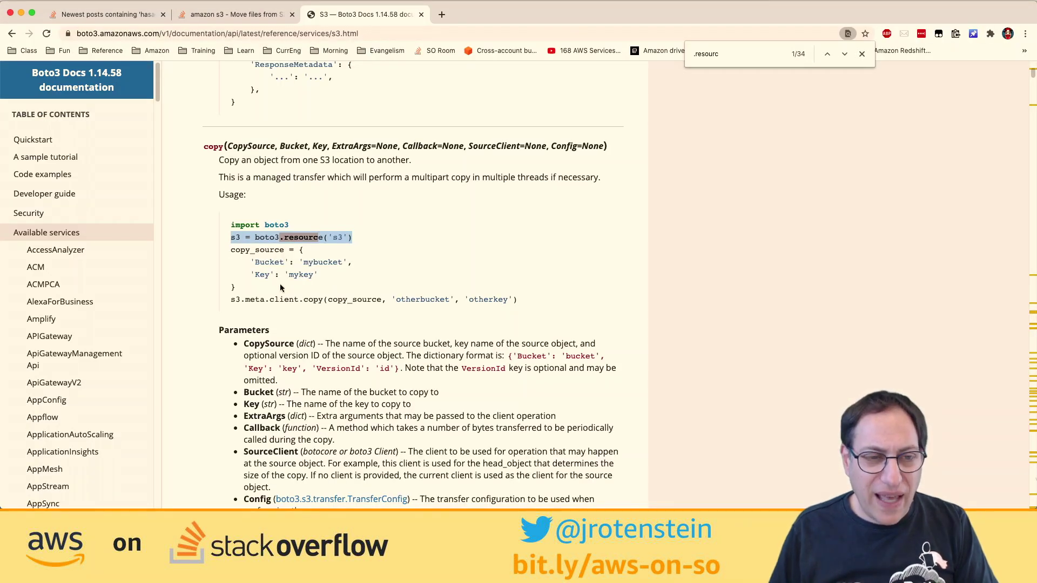
click(281, 287)
key(super+Tab)
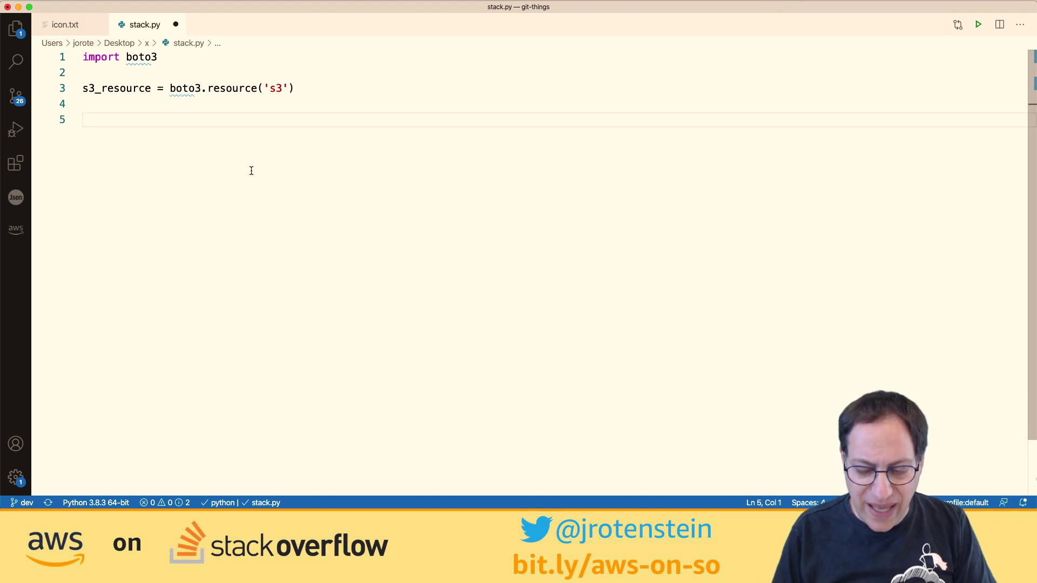
- Start line 5 with 'objects =' and find the bucket.objects.all() syntax in the Boto3 docs
text(objects =)
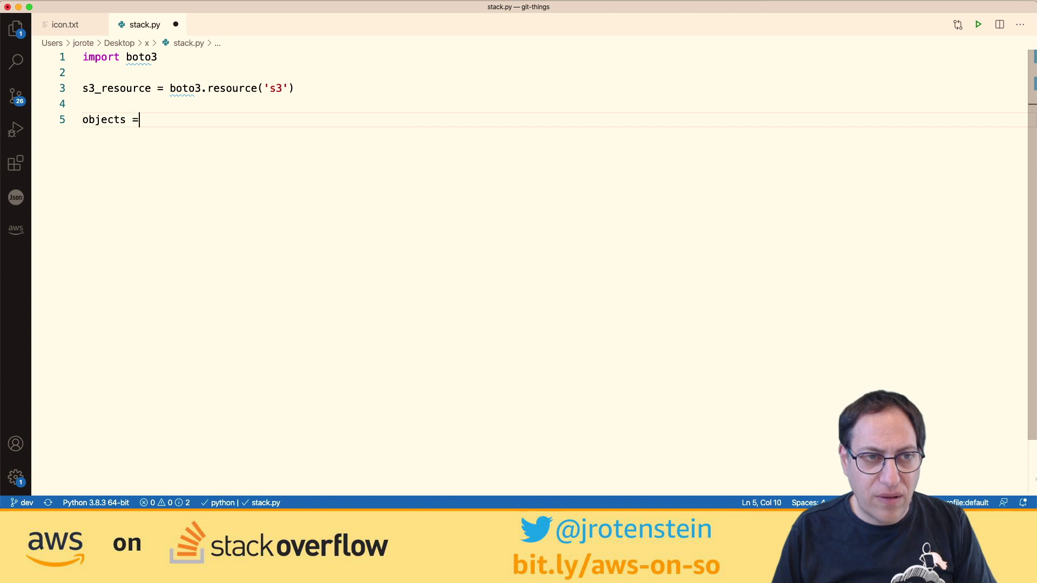
key(super+Tab)
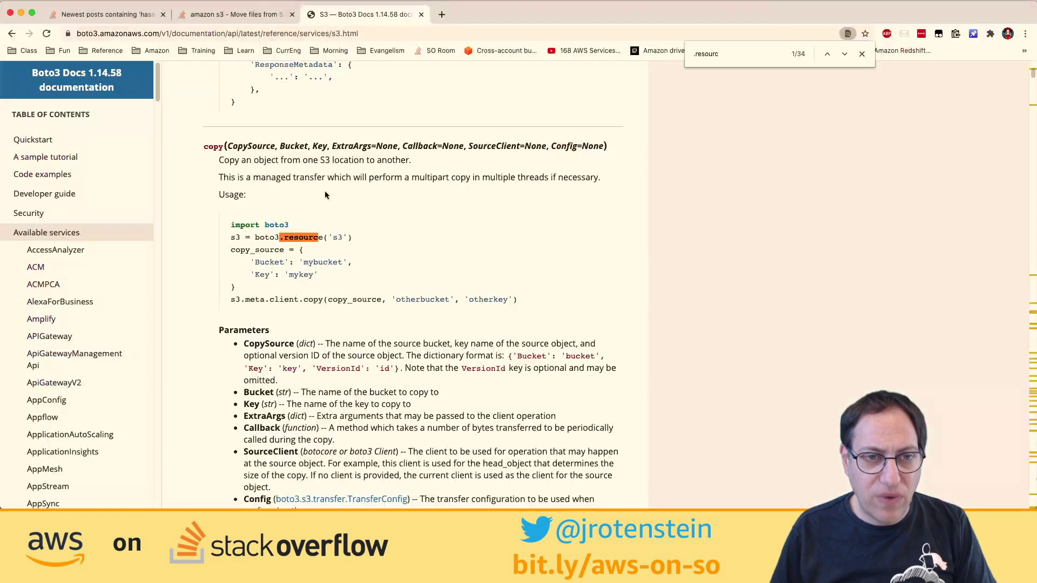
scroll(372, 187, up, 20)
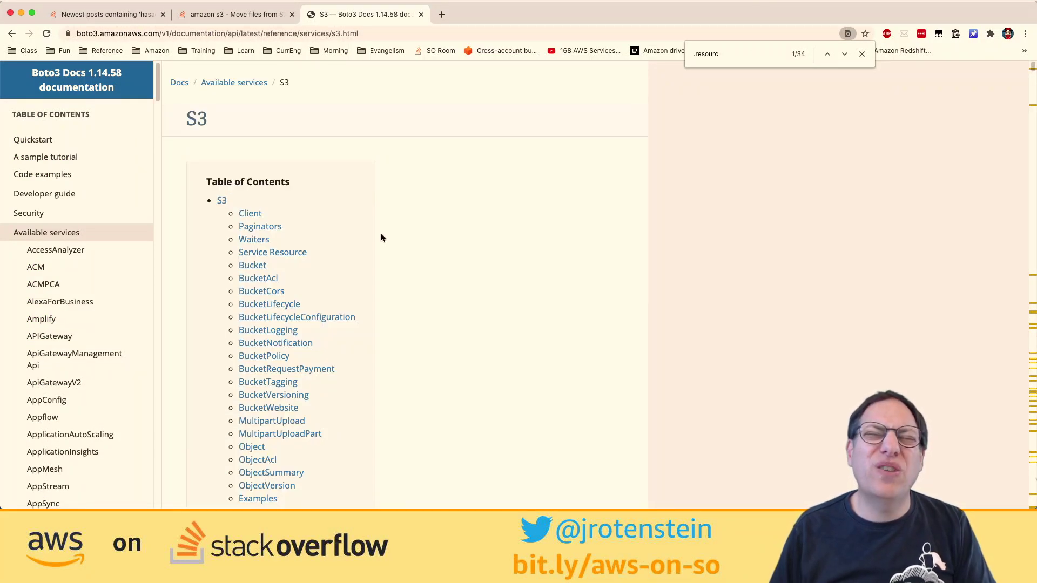
key(super+f)
text(objects.all)
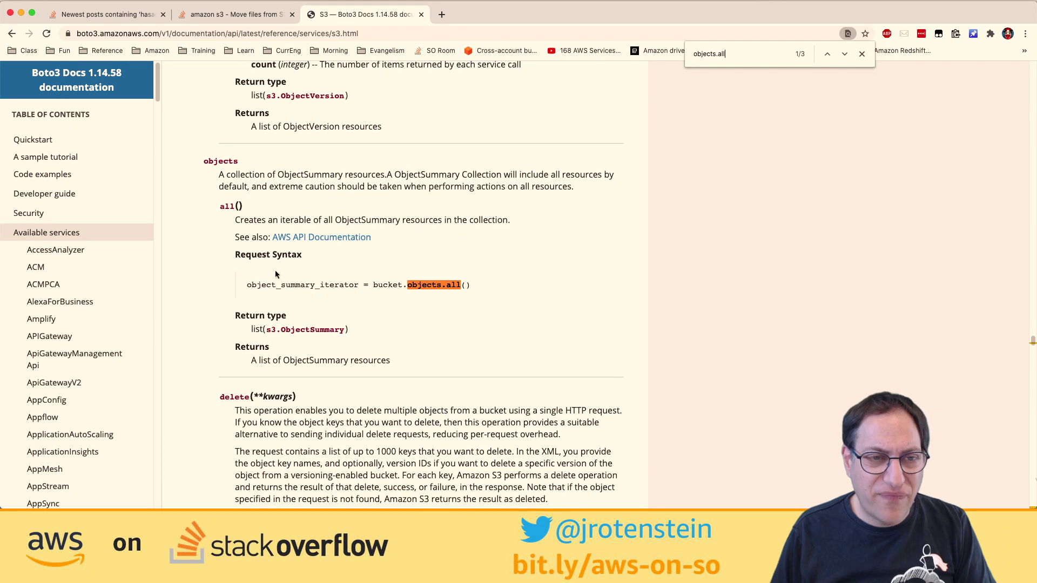
double_click(390, 285)
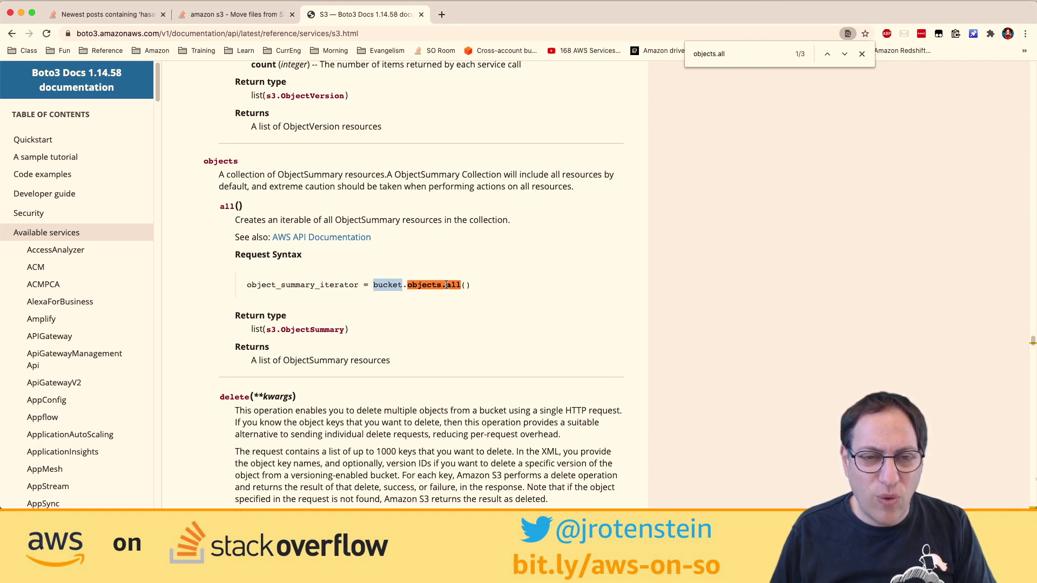
- Replace line 5 with bucket = s3_resource.Bucket('') using autocomplete
key(super+Tab)
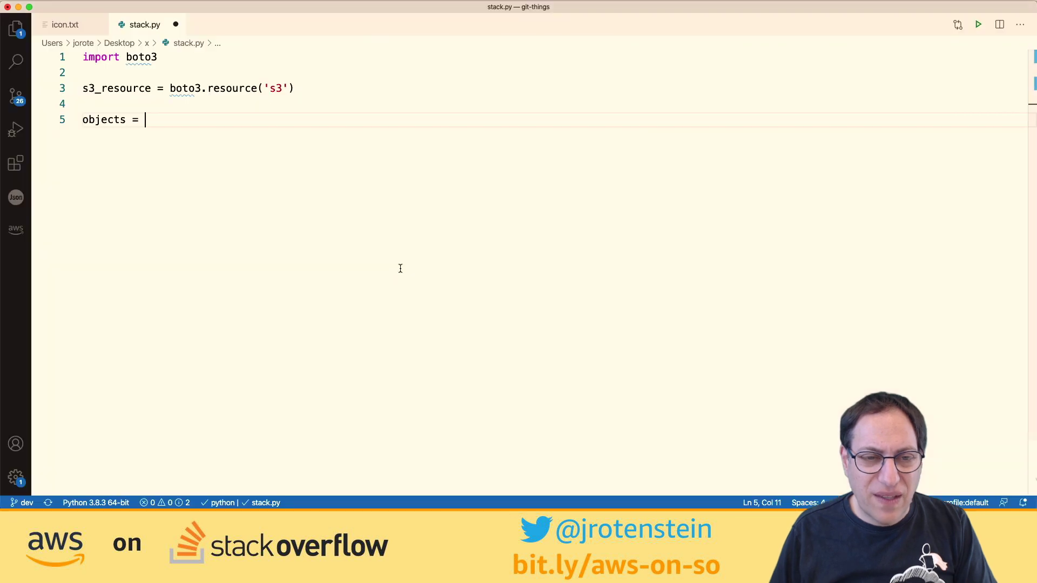
key(super+shift+Left)
text(b)
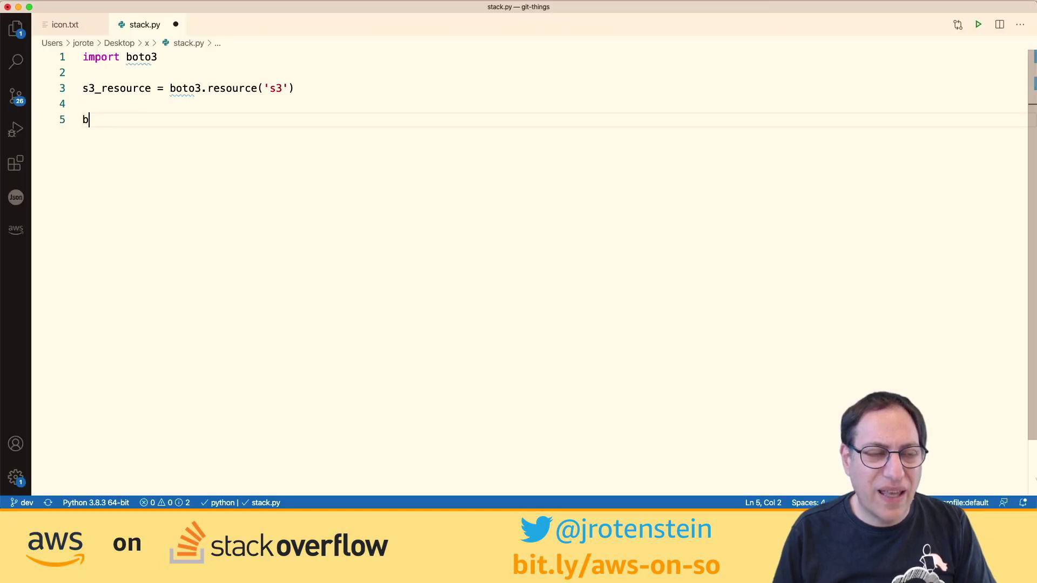
text(ucket = bu)
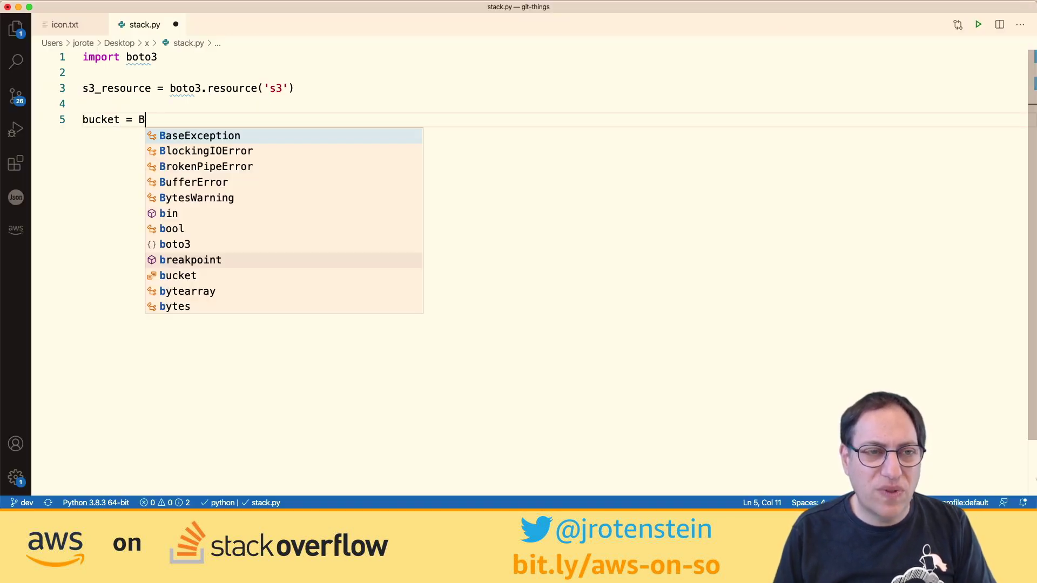
key(BackSpace)
key(BackSpace)
text(s3_resour)
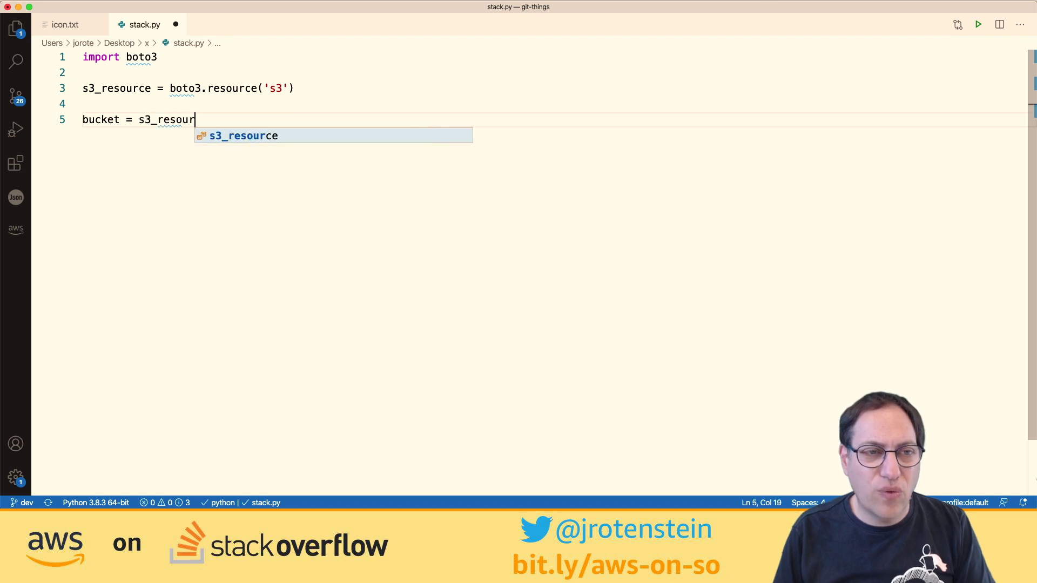
text(ce.Bucket(')
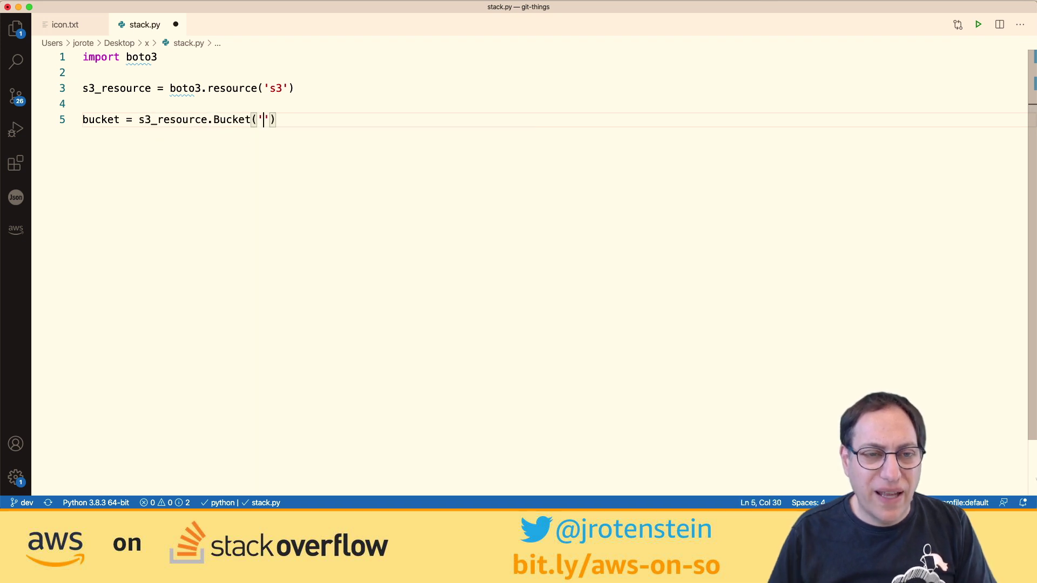
key(super+Tab)
key(super+Tab)
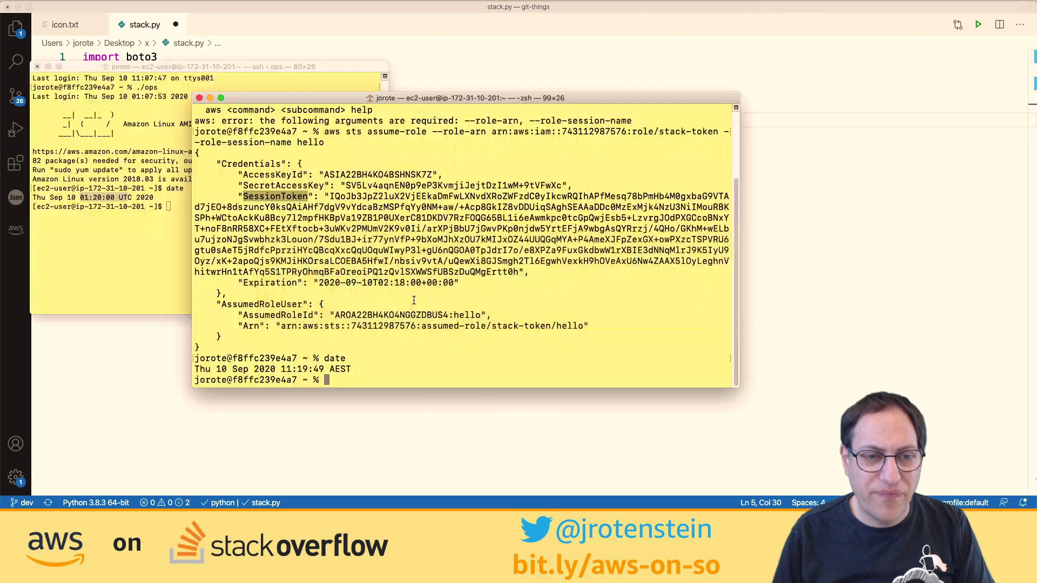
- Clear the terminal and create the bucket with aws s3 mb s3://stack-move
key(super+k)
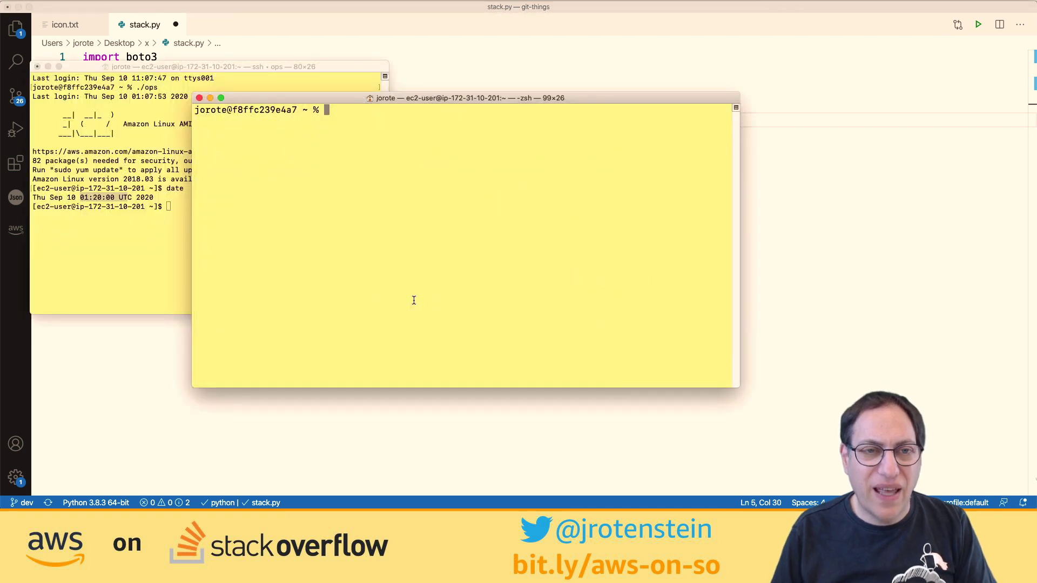
text(aws s3 mb s)
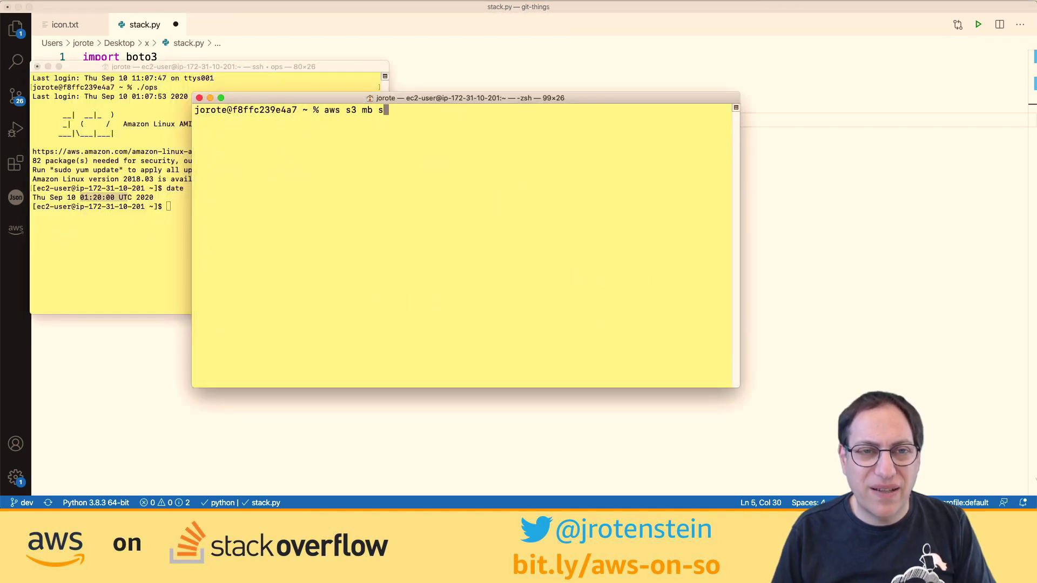
text(3:)
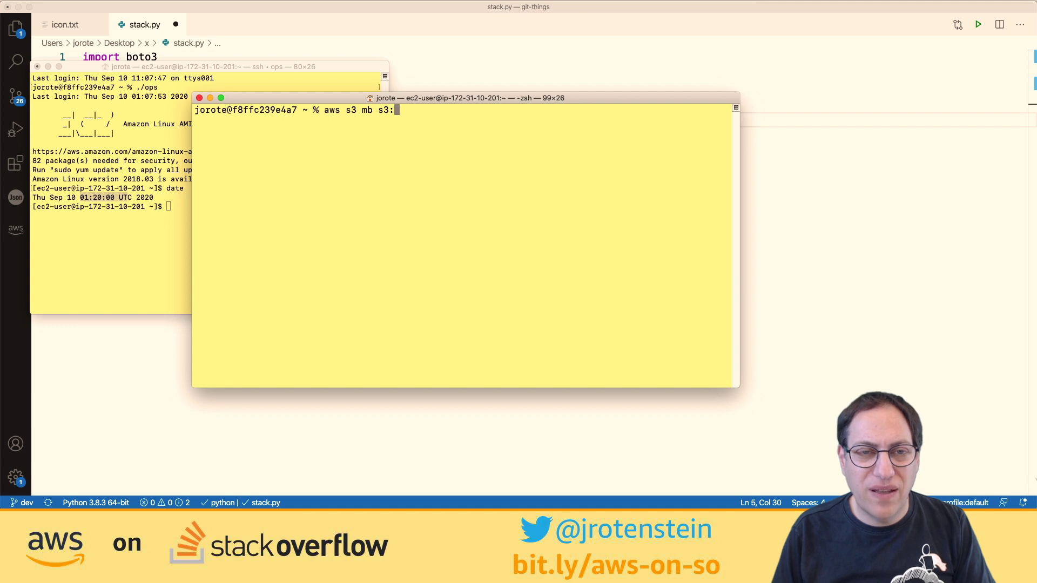
text(//stack-move)
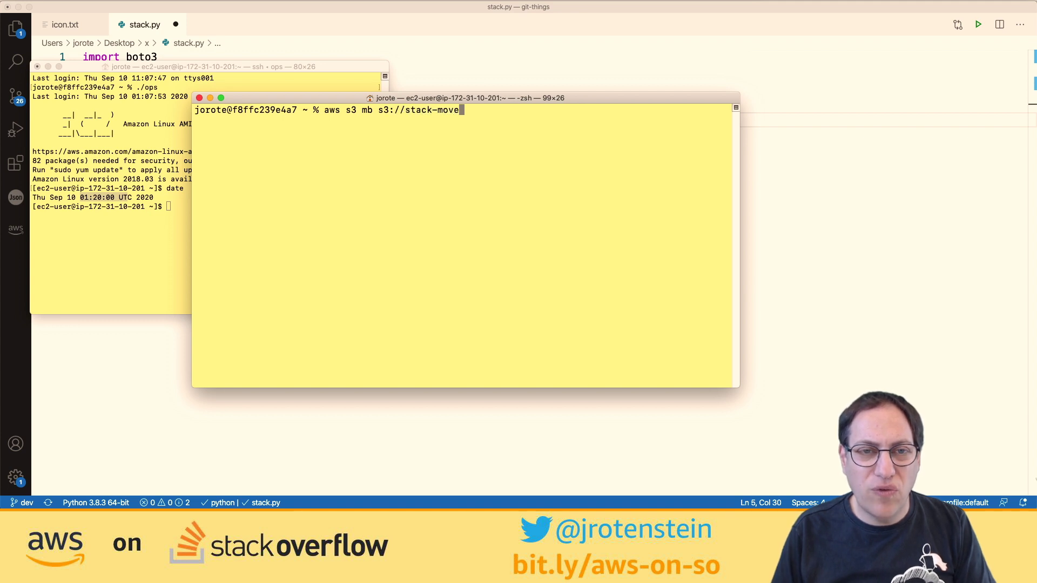
key(Return)
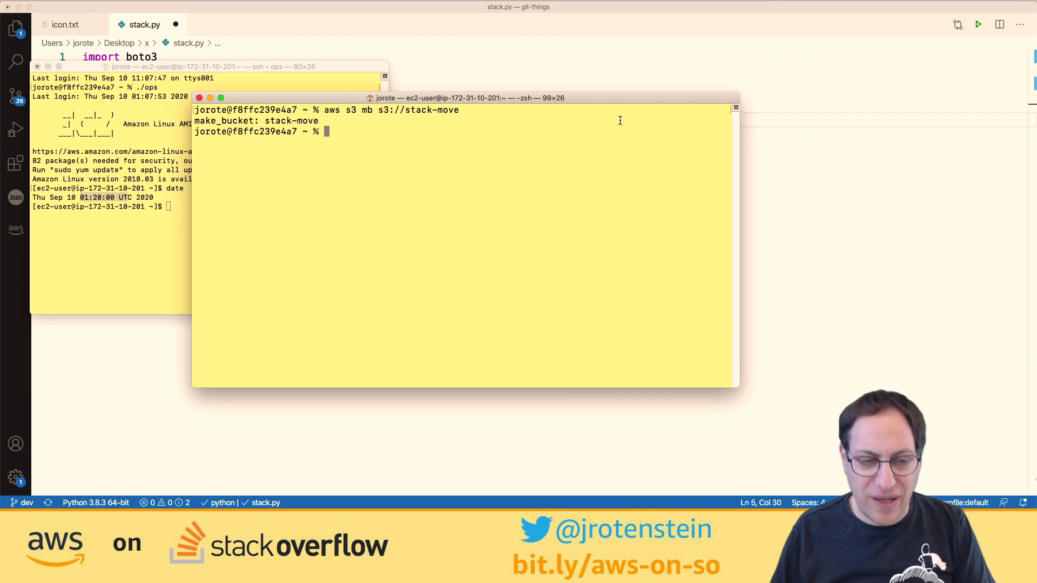
- Load the S3 Management Console in a new browser tab
key(super+Tab)
key(super+Tab)
key(super+t)
text(s3)
key(Return)
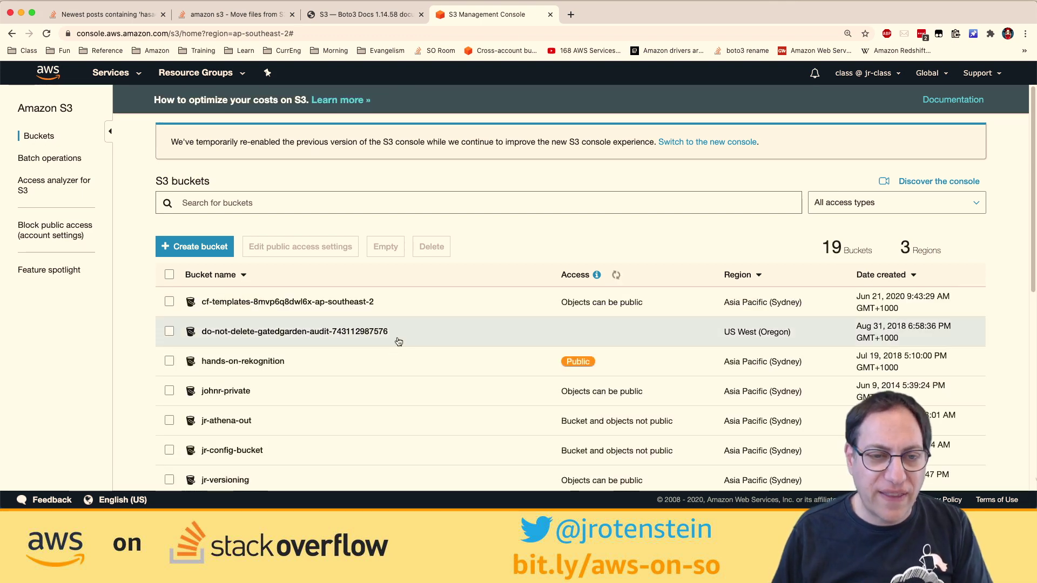
- Scroll the bucket list to confirm stack-move, created Sep 10, 2020
scroll(397, 340, down, 5)
scroll(398, 340, down, 7)
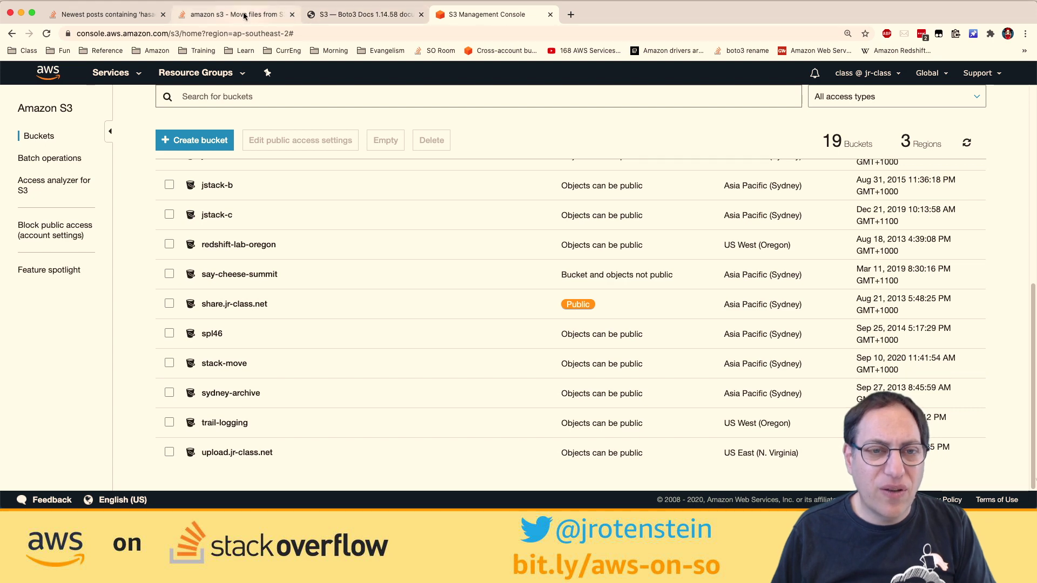
key(super+Tab)
key(super+Tab)
key(super+Tab)
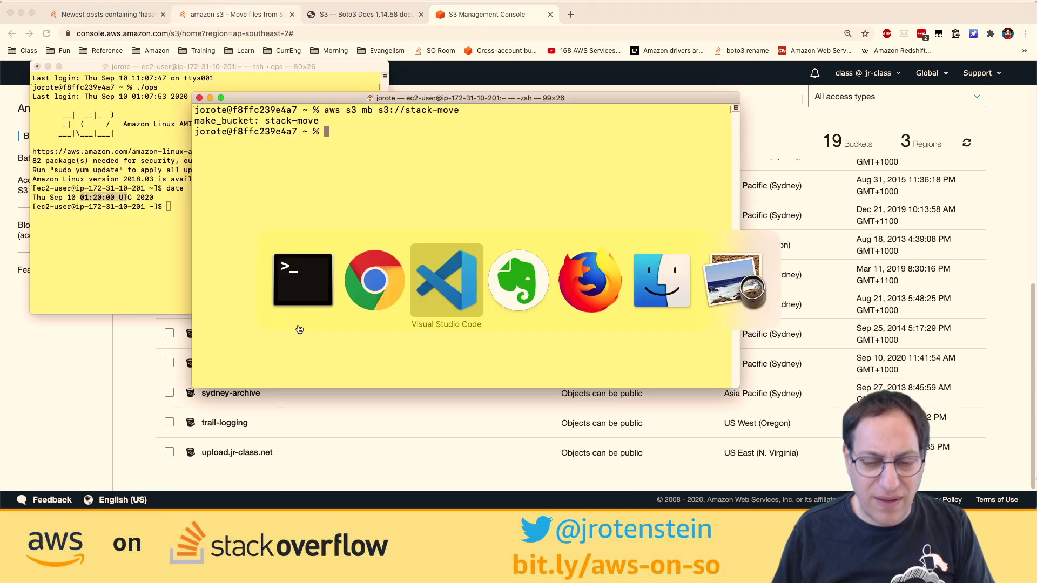
- Enter 'stack-move' as the bucket name and begin line 7 with for object in bucket.objects
text(stack-move)
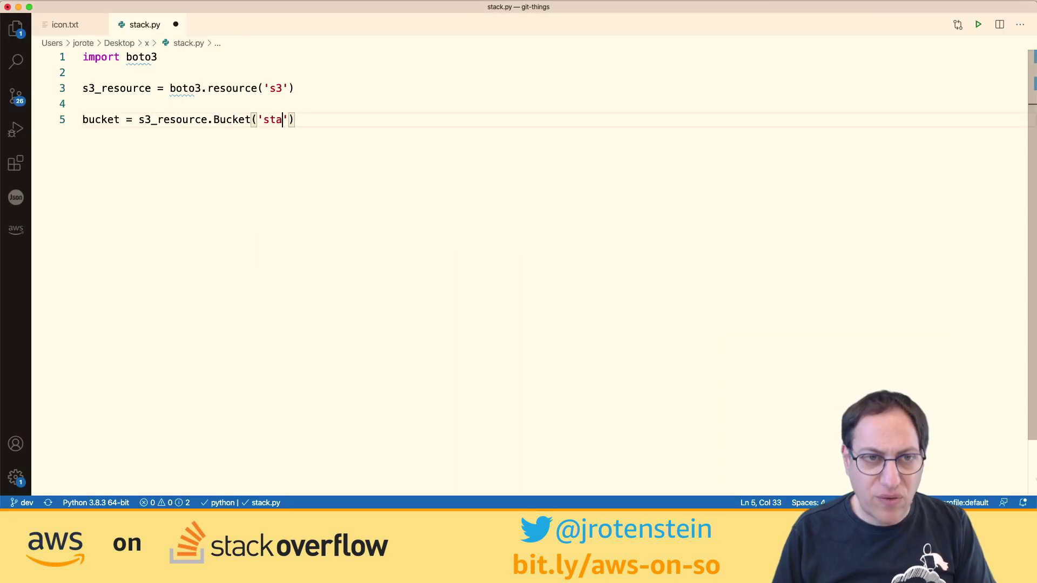
key(End)
key(Return)
key(Return)
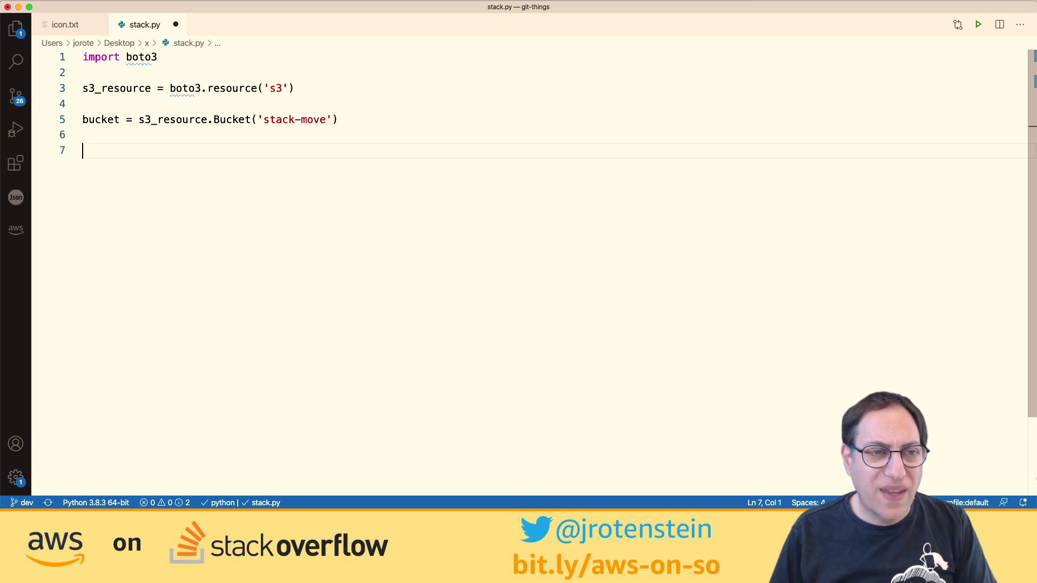
text(for boject)
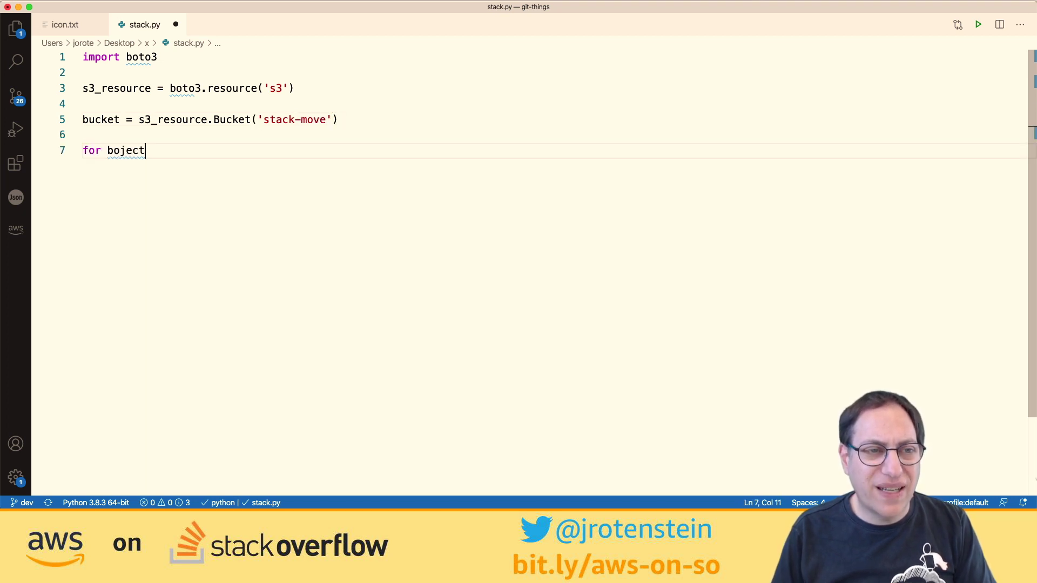
key(BackSpace)
key(BackSpace)
key(BackSpace)
key(BackSpace)
key(BackSpace)
key(BackSpace)
text(objec)
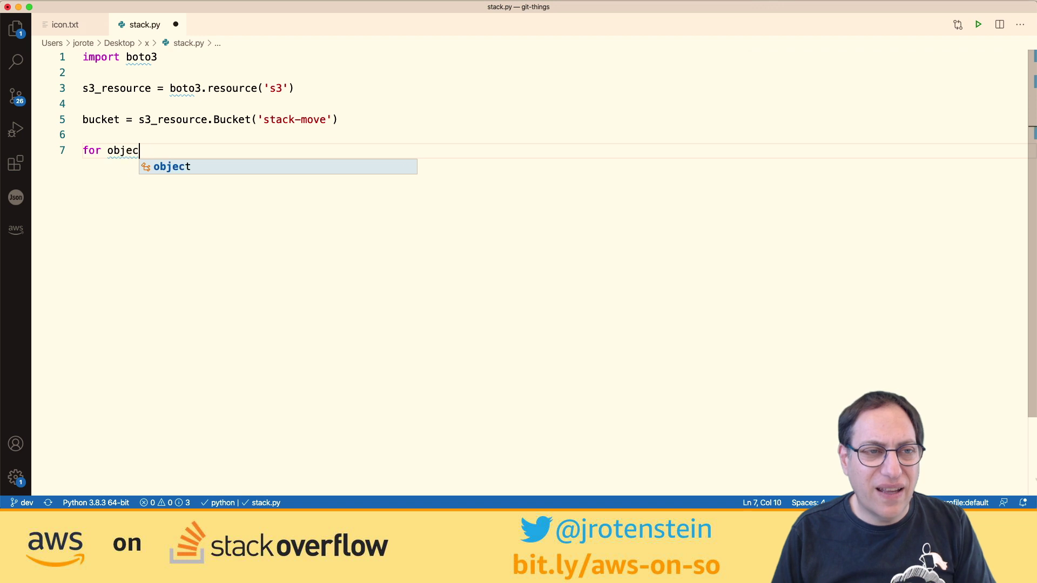
text(t in bucket.)
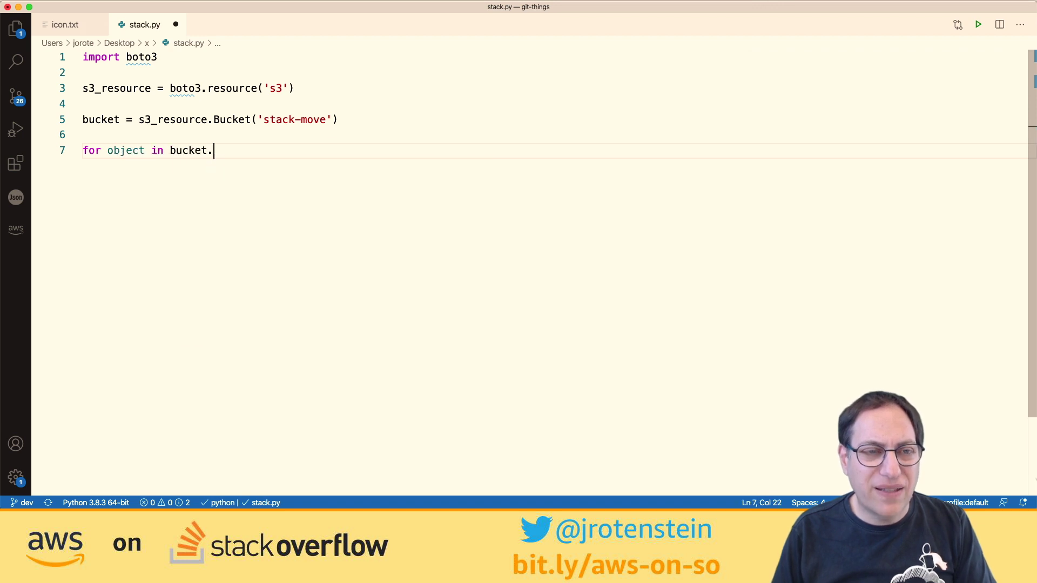
text(objecgts)
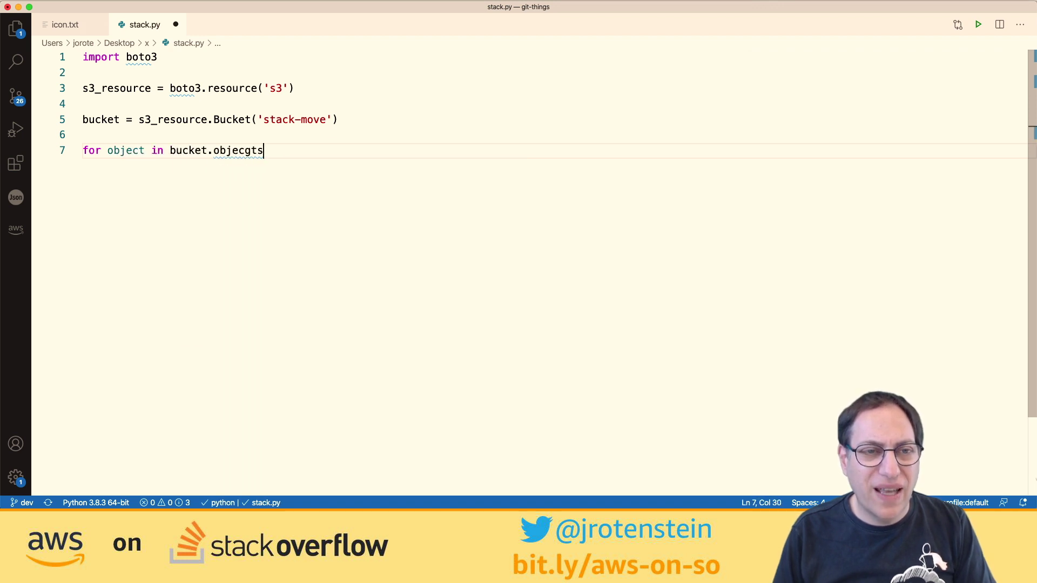
key(BackSpace)
key(BackSpace)
key(BackSpace)
text(ts.)
key(super+Tab)
key(super+Tab)
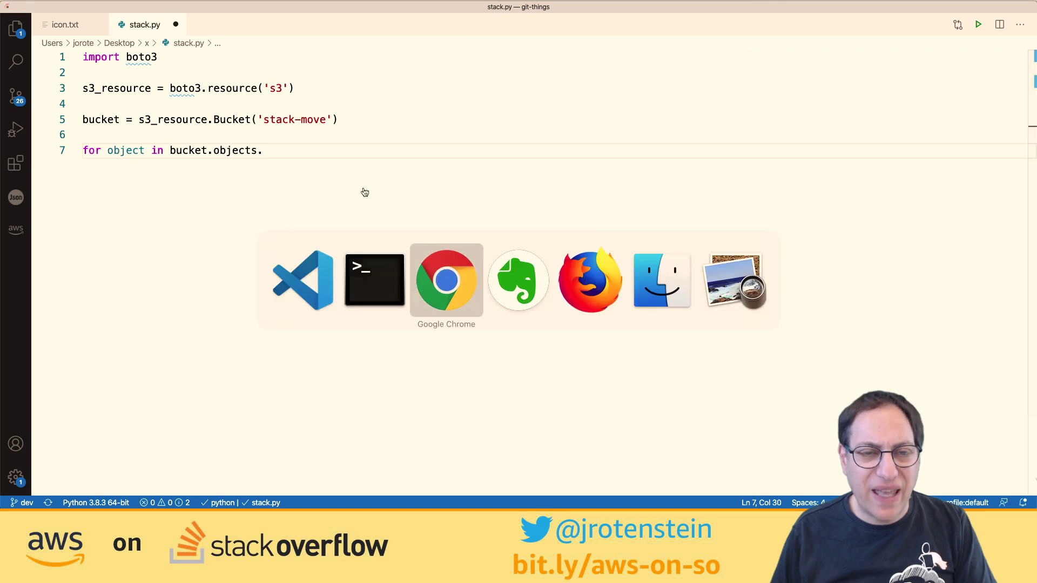
- Review the objects.all() example code in the Boto3 S3 docs
click(382, 14)
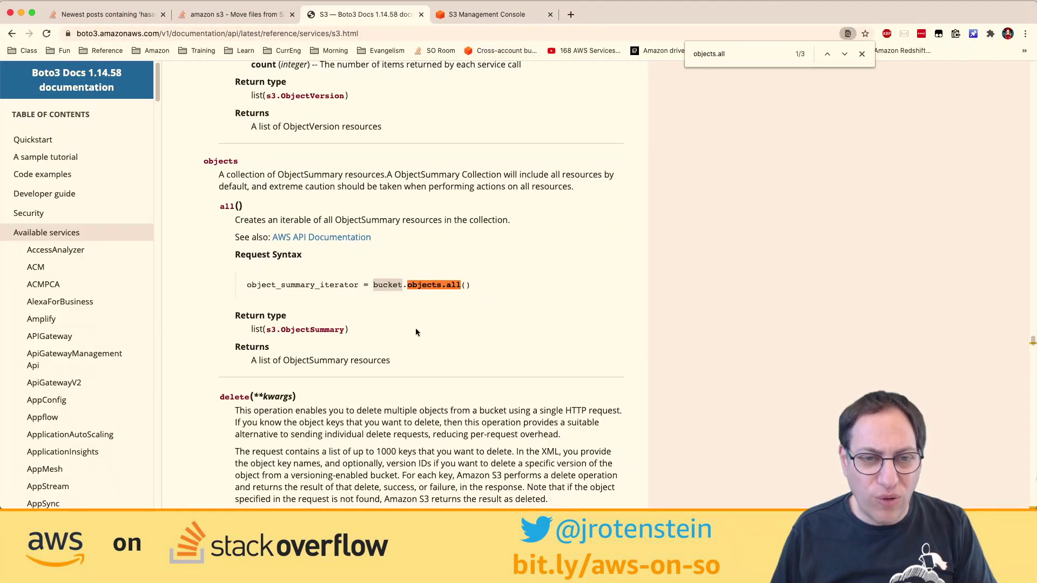
click(400, 289)
drag(399, 285, 465, 287)
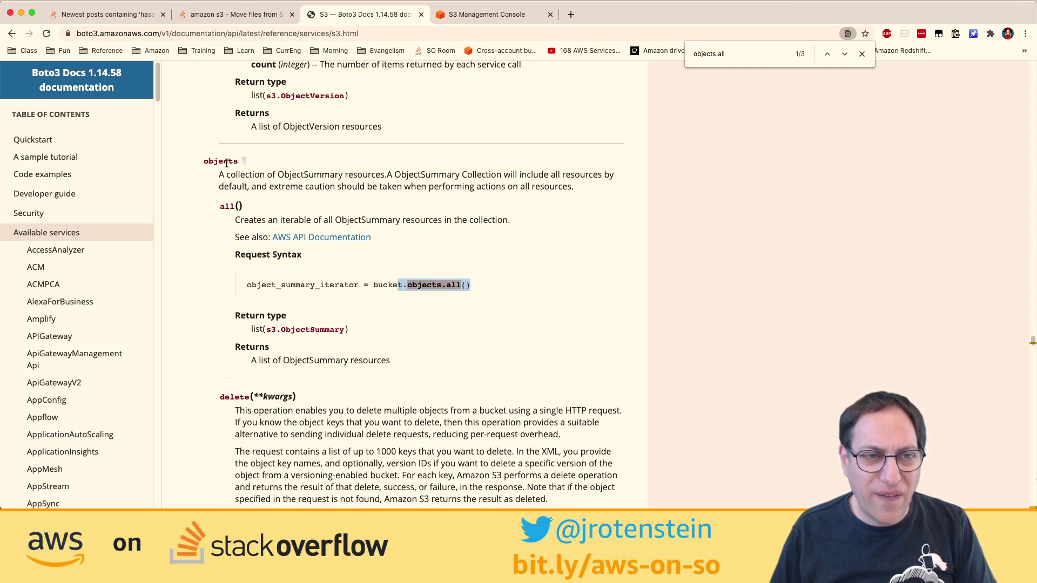
scroll(349, 314, down, 7)
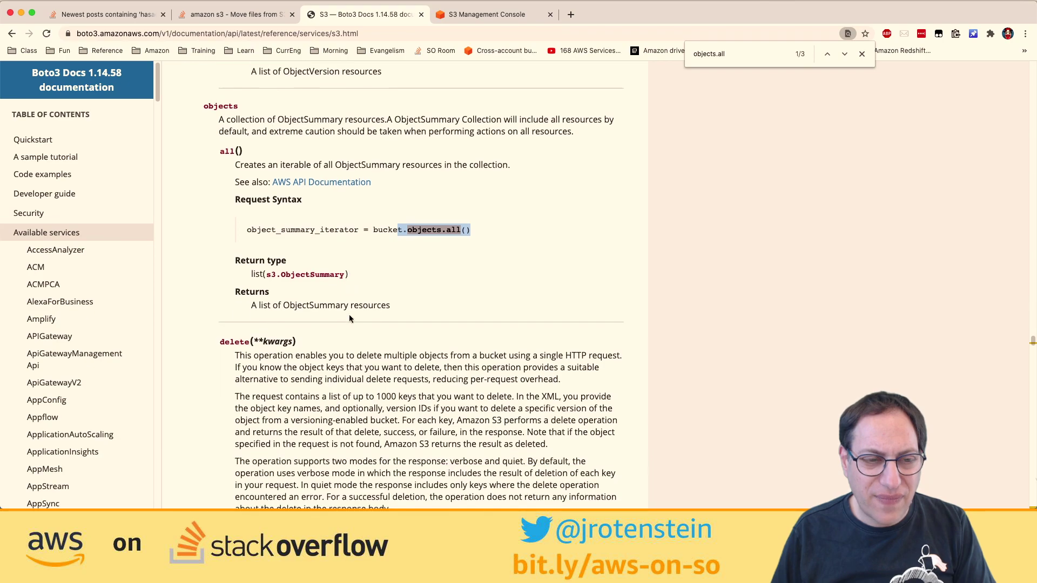
scroll(349, 316, down, 20)
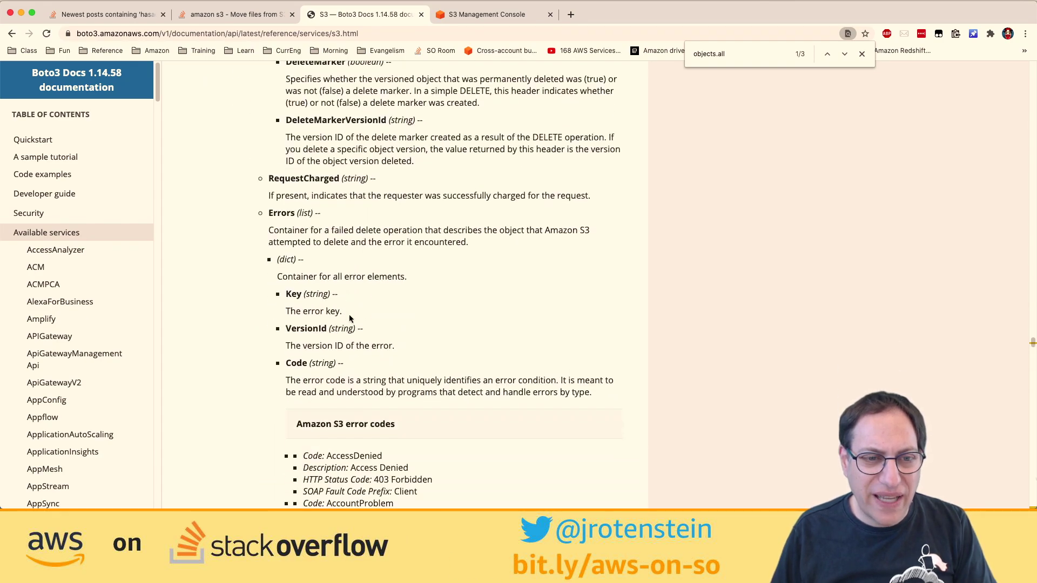
scroll(350, 315, down, 20)
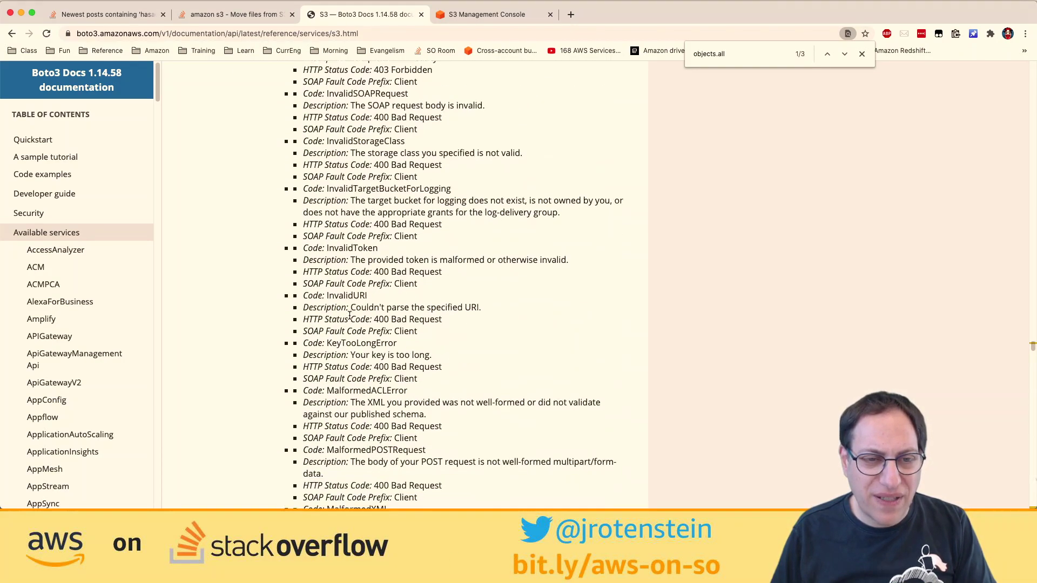
key(super+Up)
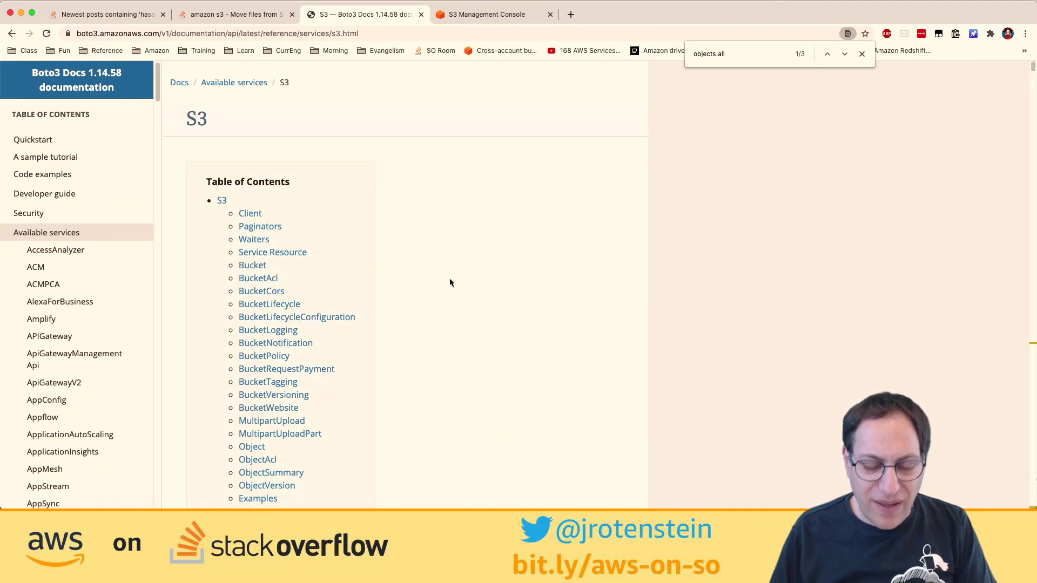
- Search the docs for filter( and copy the Prefix='string' argument from its syntax
key(super+f)
text(filter()
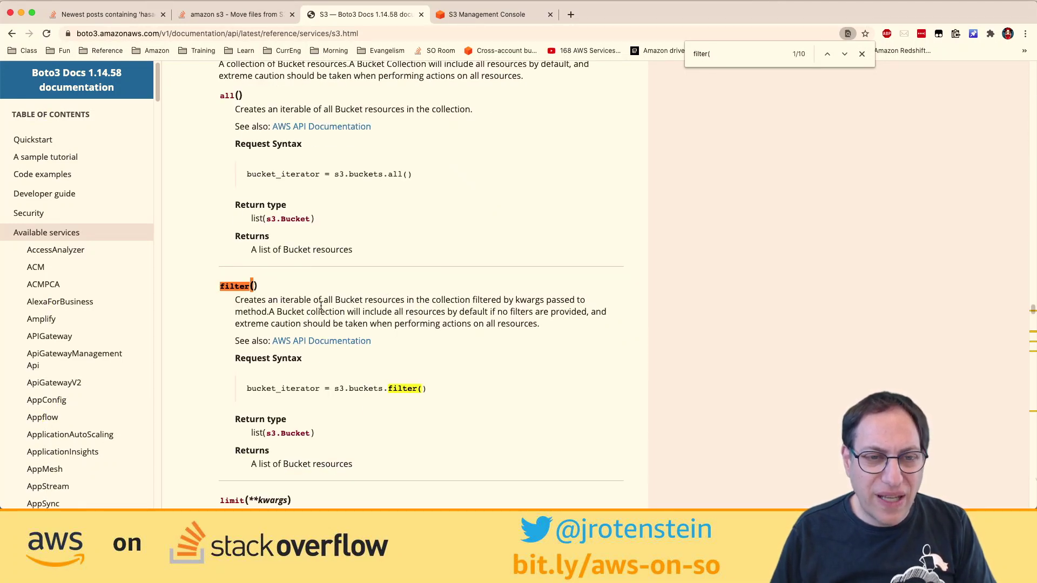
scroll(321, 305, up, 3)
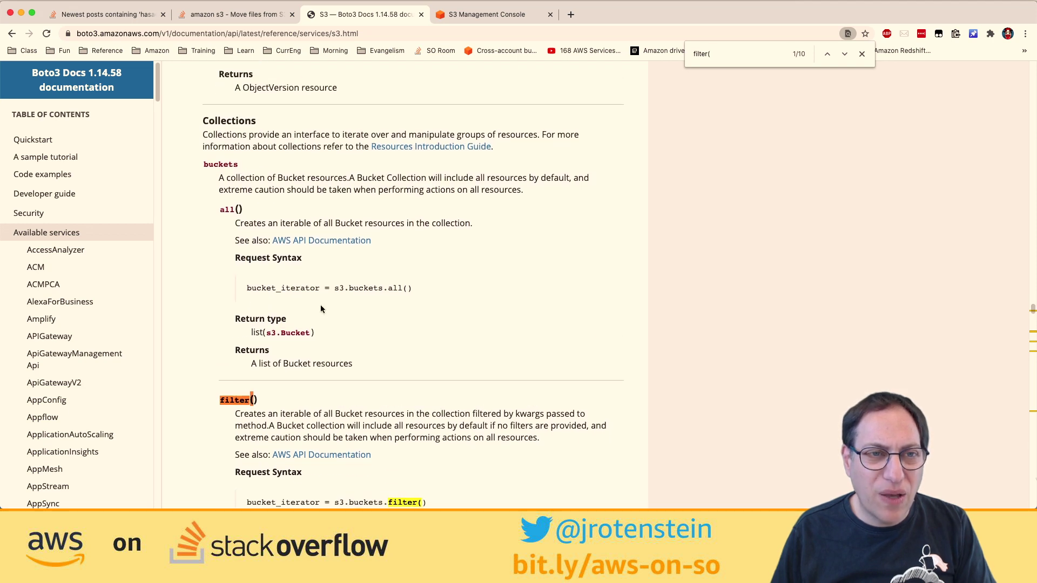
key(Return)
key(Return)
scroll(321, 305, up, 2)
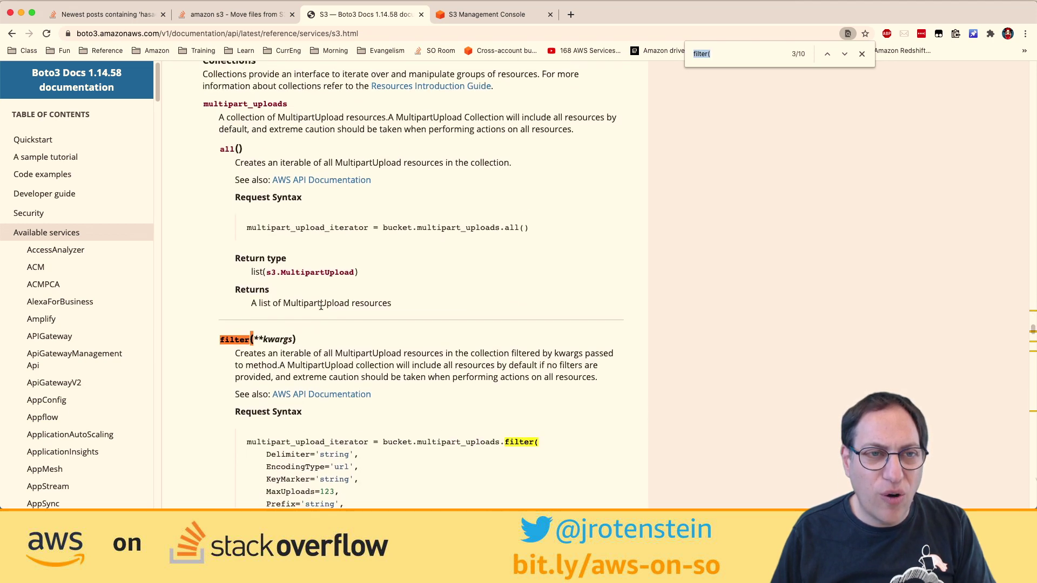
key(Return)
key(Return)
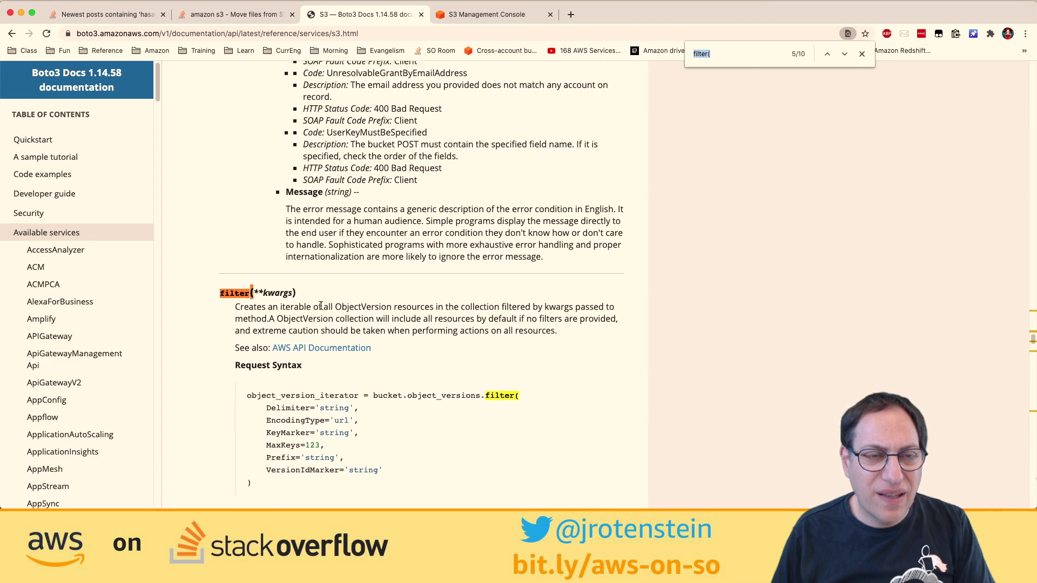
scroll(321, 306, up, 5)
scroll(321, 308, down, 5)
scroll(321, 309, down, 2)
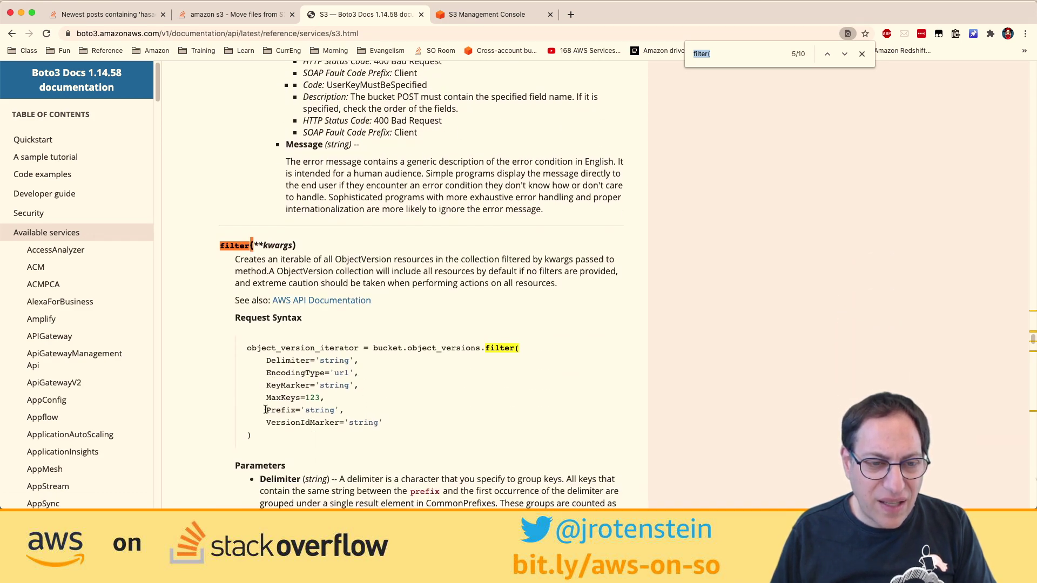
drag(265, 410, 338, 411)
key(super+c)
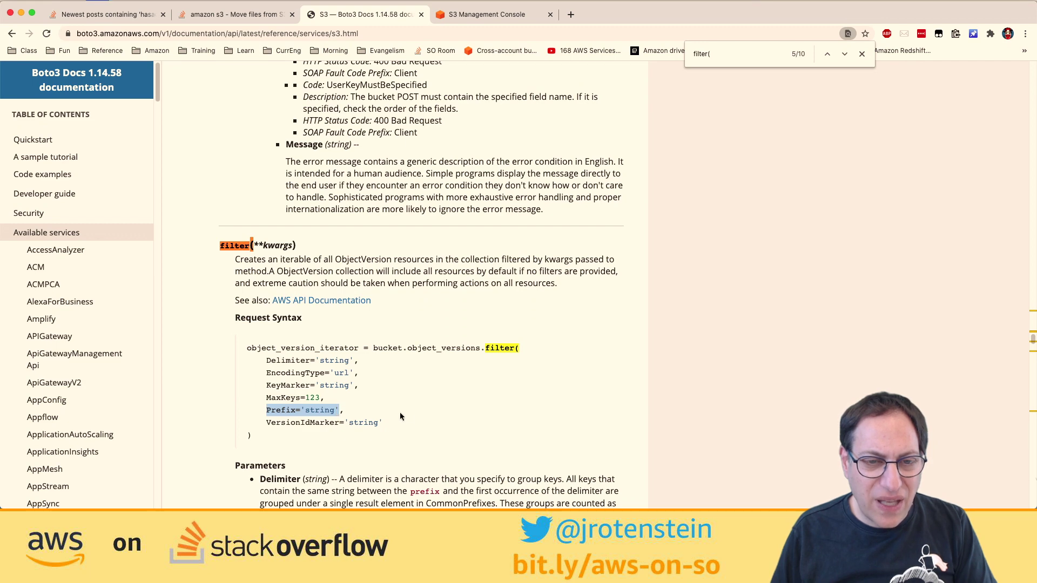
key(super+Tab)
- Complete line 7 as for object in bucket.objects.filter(Prefix='foo1/foo2/')
text(filter()
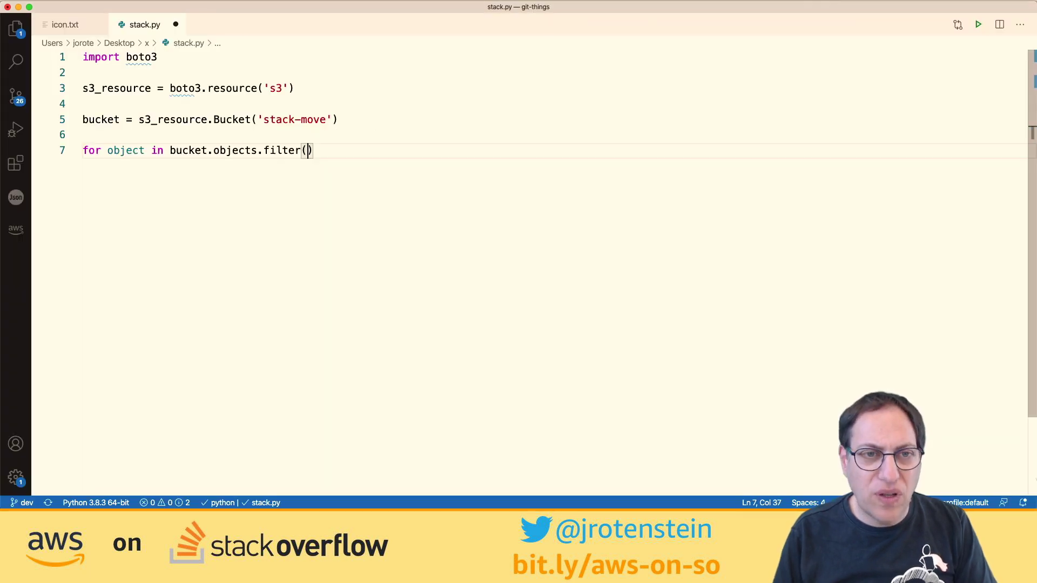
key(super+v)
double_click(384, 152)
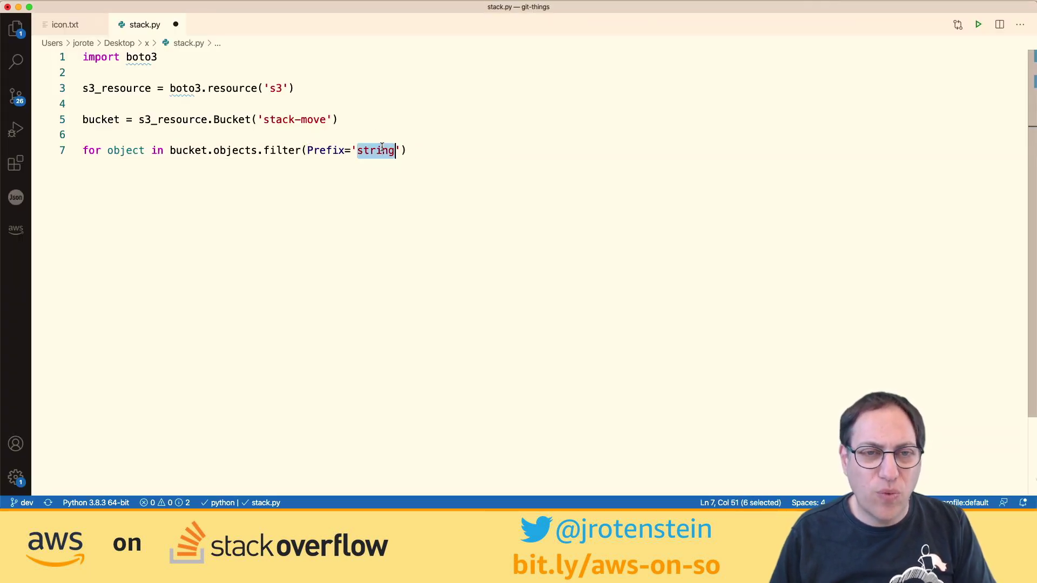
text(foo1/foo2/)
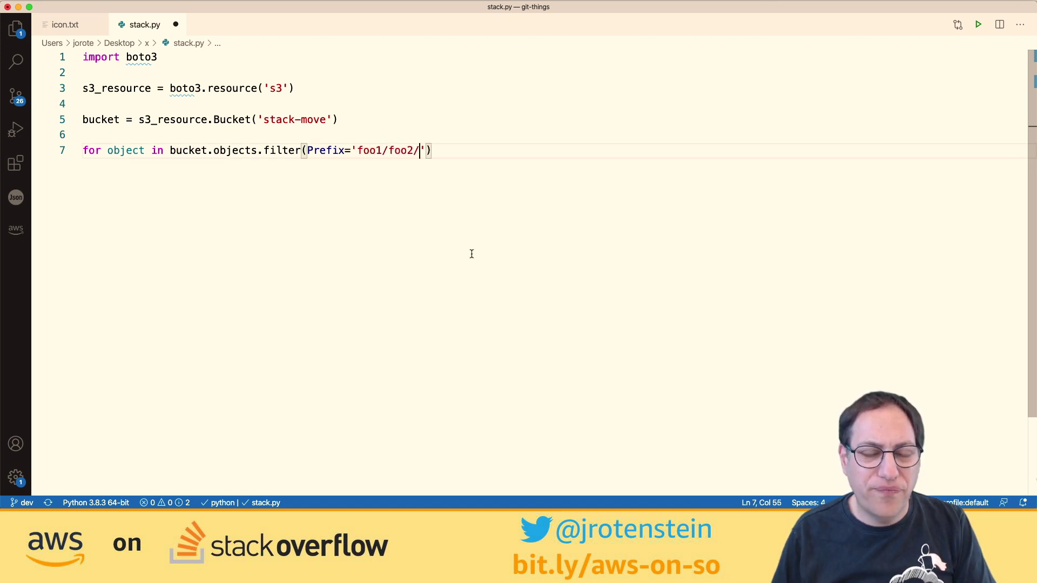
key(super+Tab)
key(super+Tab)
key(super+Tab)
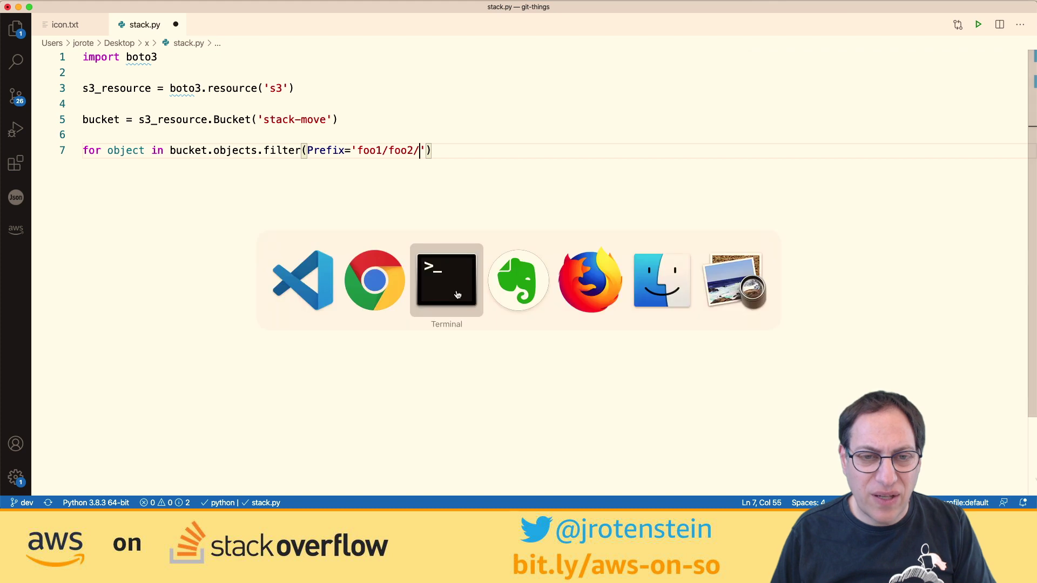
- Create a local file x containing hello with cat >x
text(cat >x)
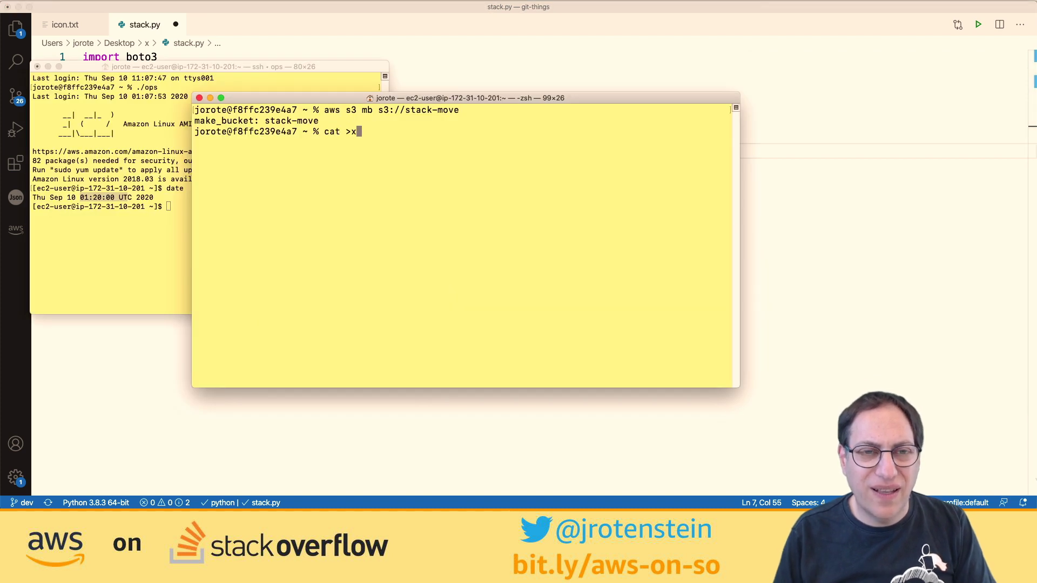
key(Return)
text(hello)
key(Return)
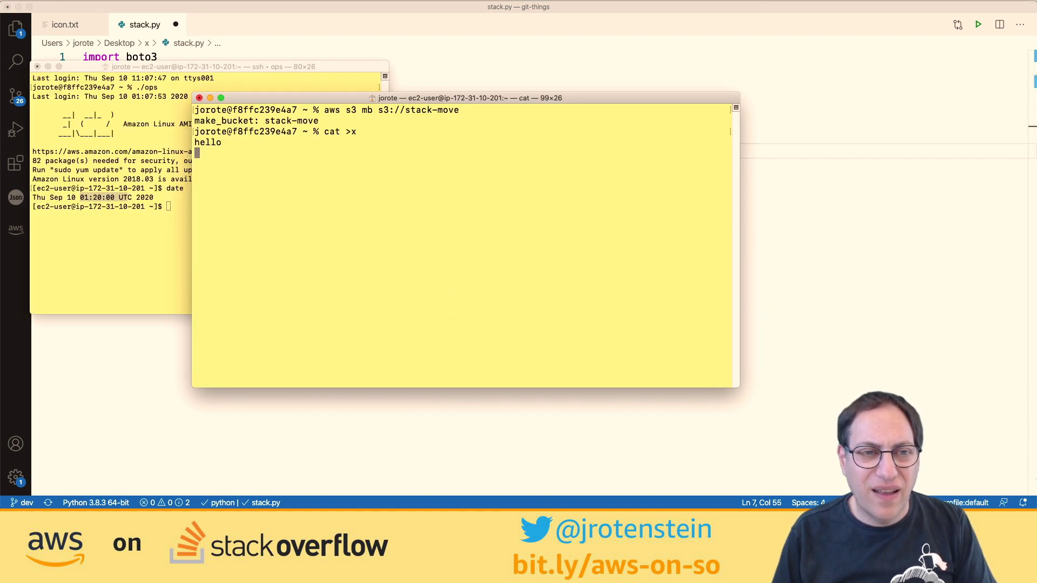
key(ctrl+d)
- Upload x to s3://stack-move/foo1/foo2/one.txt with aws s3 cp
text(aws s3 cp )
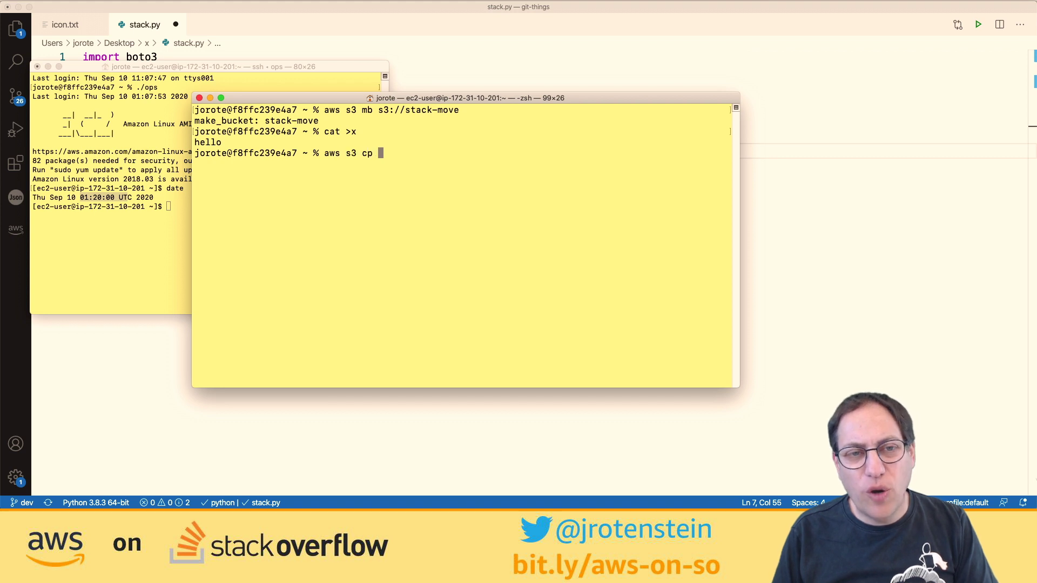
text(x s3://sta)
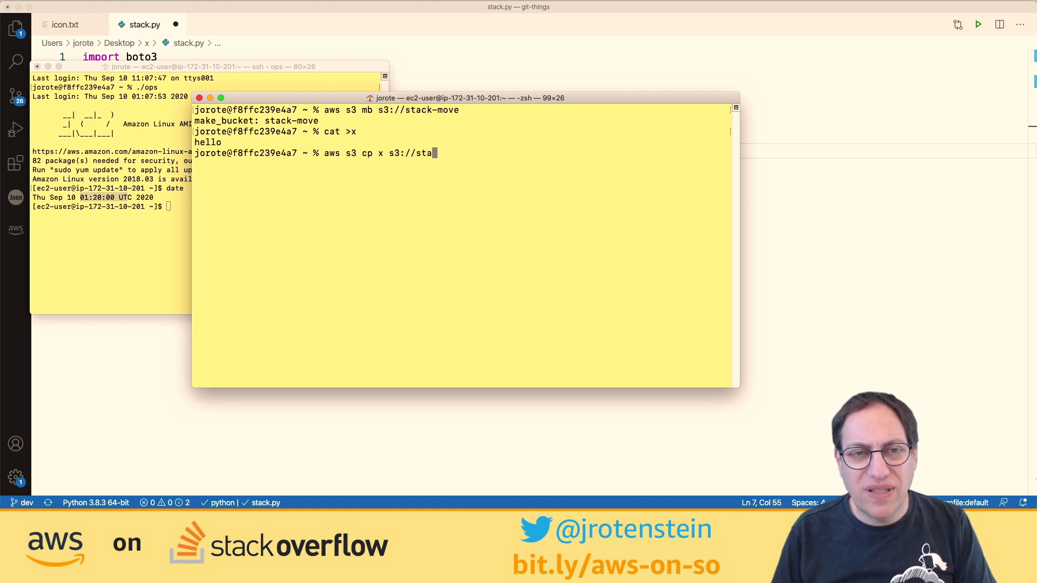
text(ck-move/foo1/)
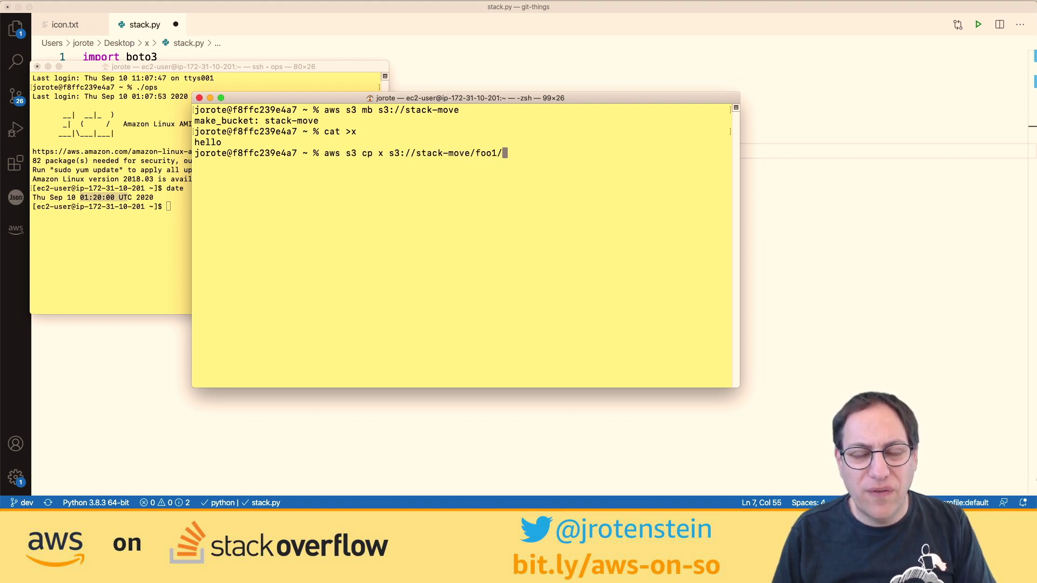
text(foo2/one.txt)
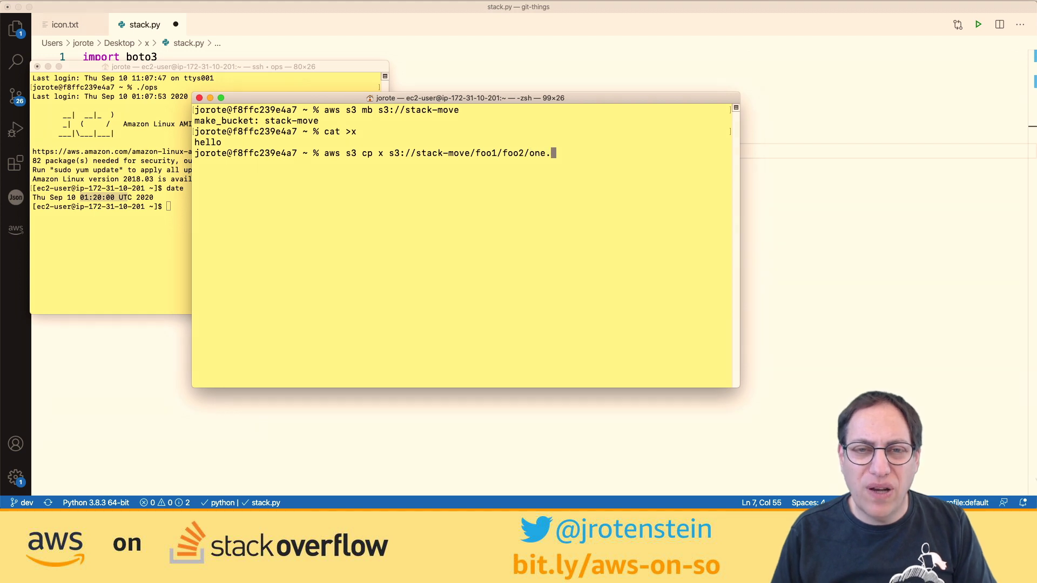
key(Return)
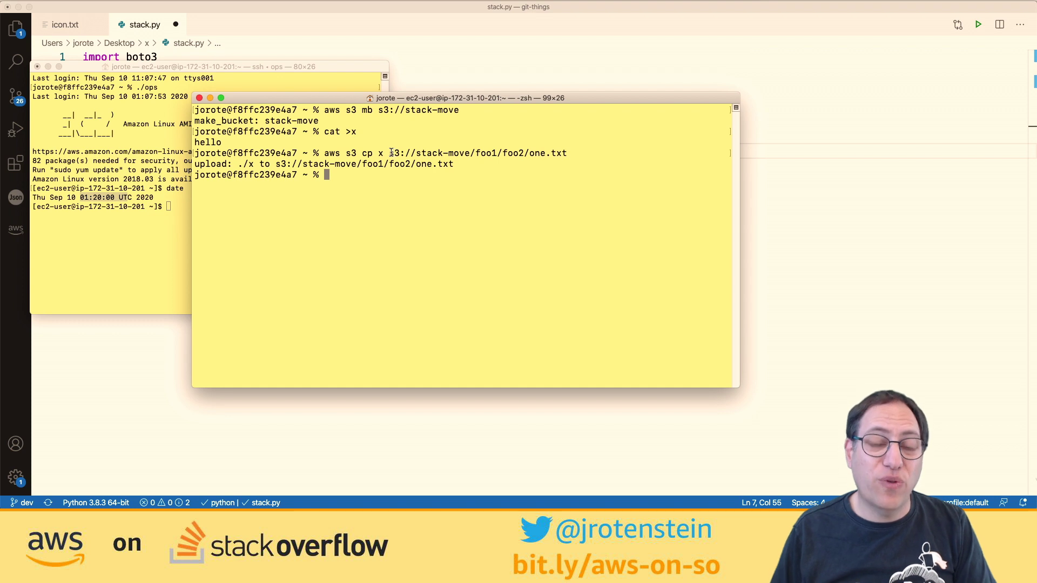
drag(391, 153, 569, 153)
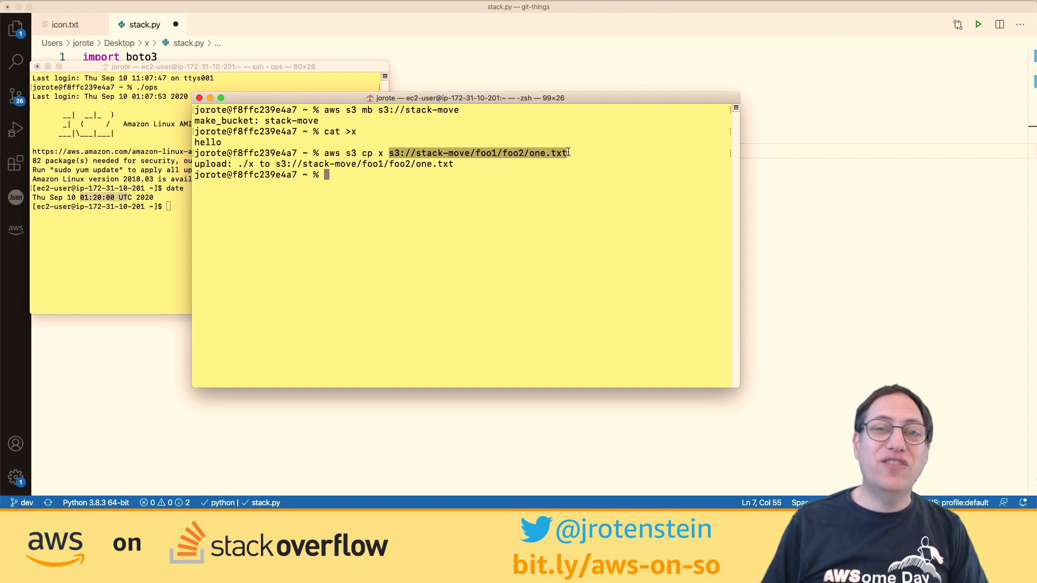
click(498, 162)
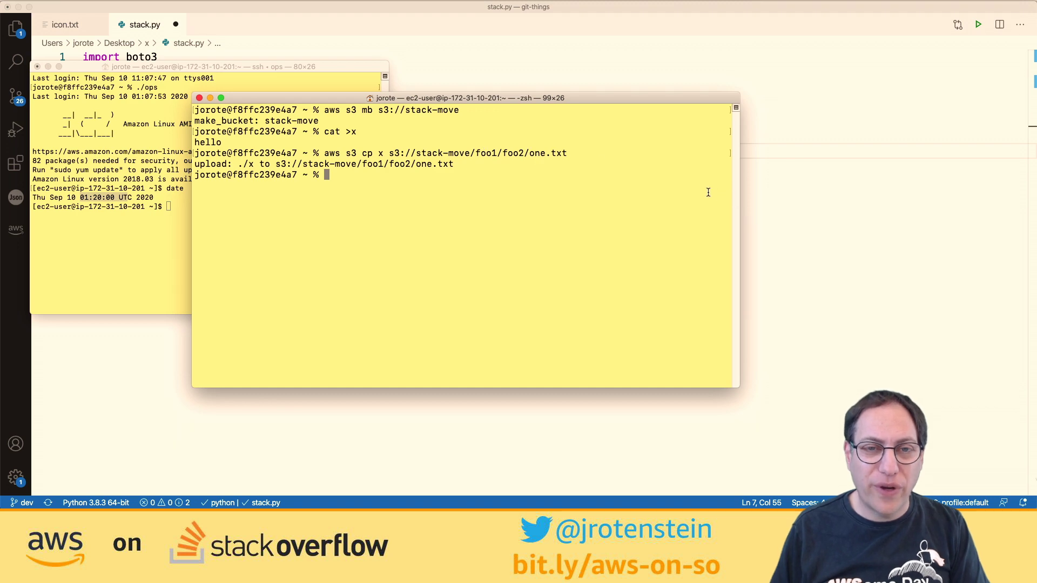
key(super+Tab)
key(super+Tab)
- Browse stack-move > foo1 > foo2 > one.txt and check its key foo1/foo2/one.txt
click(489, 21)
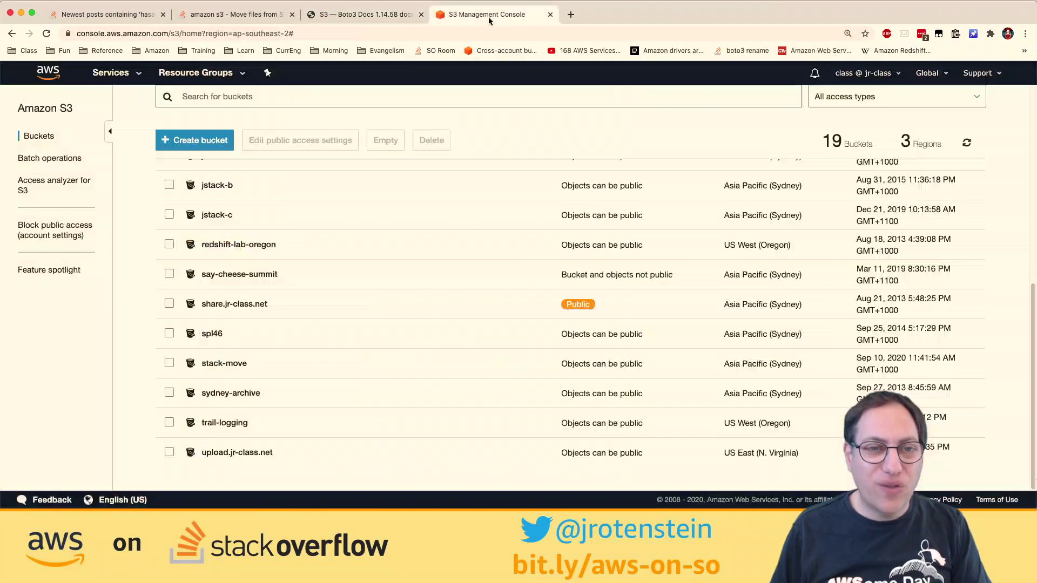
click(227, 363)
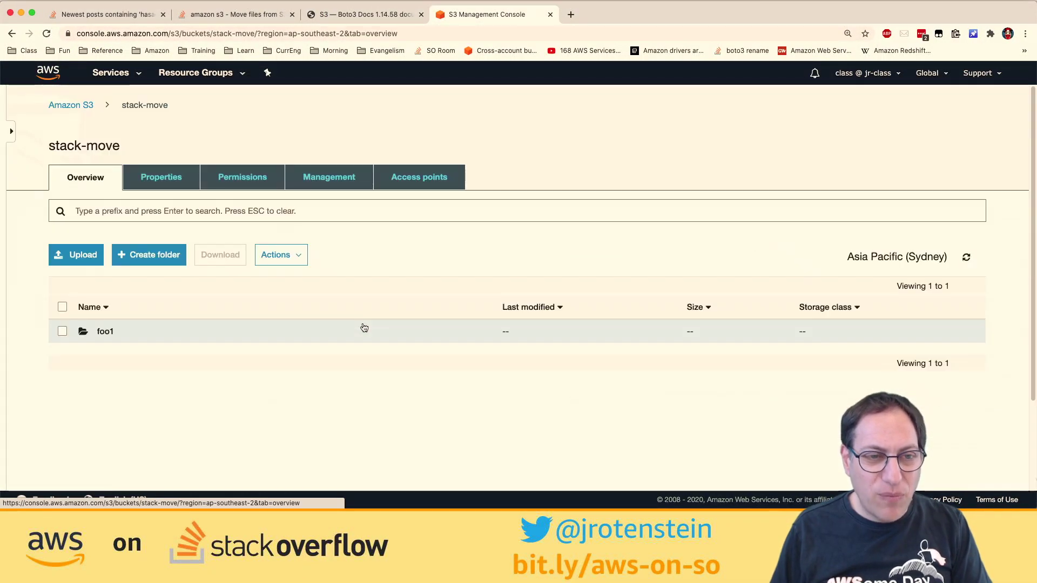
click(104, 332)
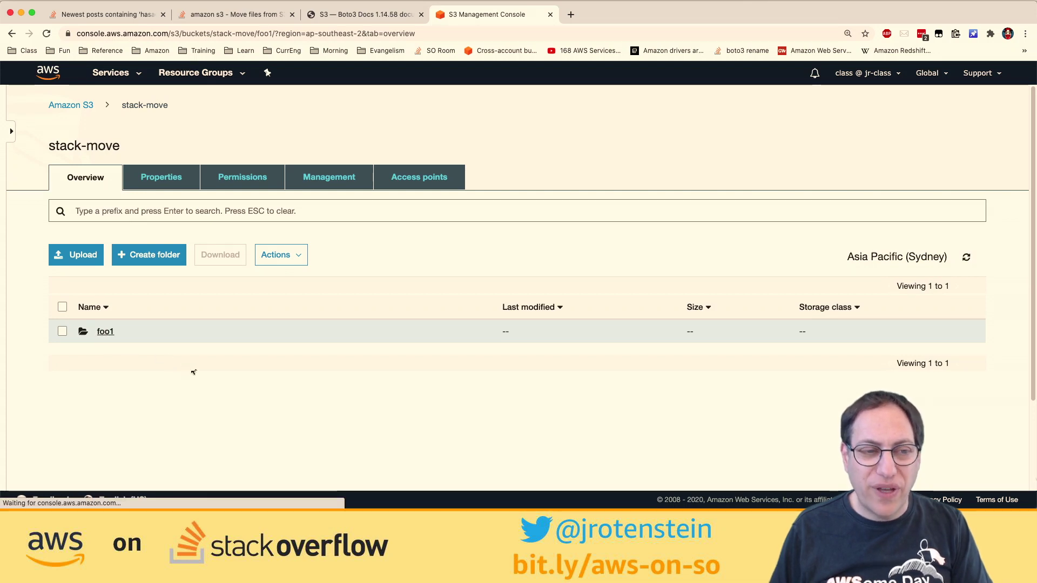
click(104, 332)
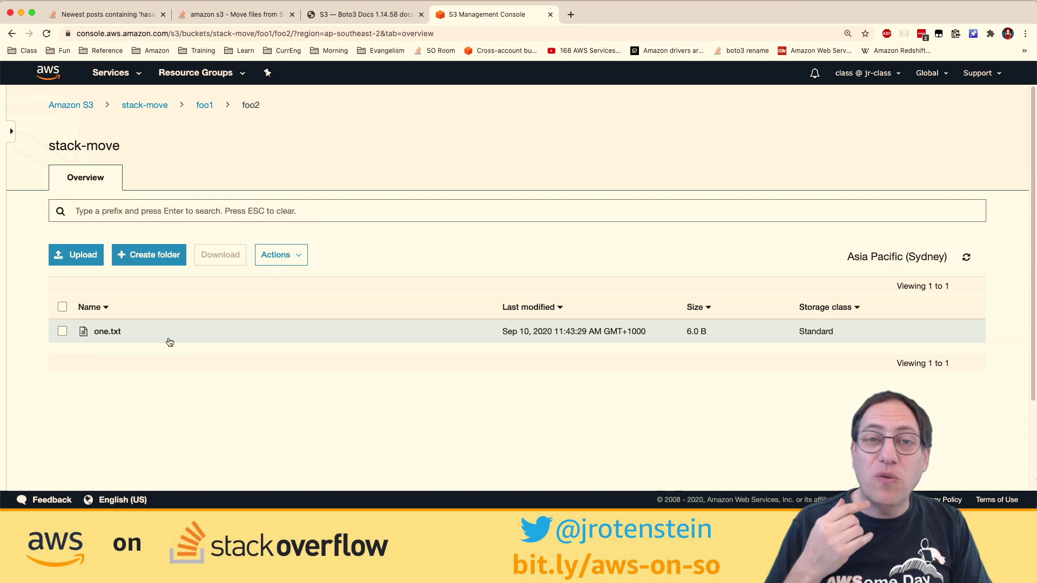
click(108, 331)
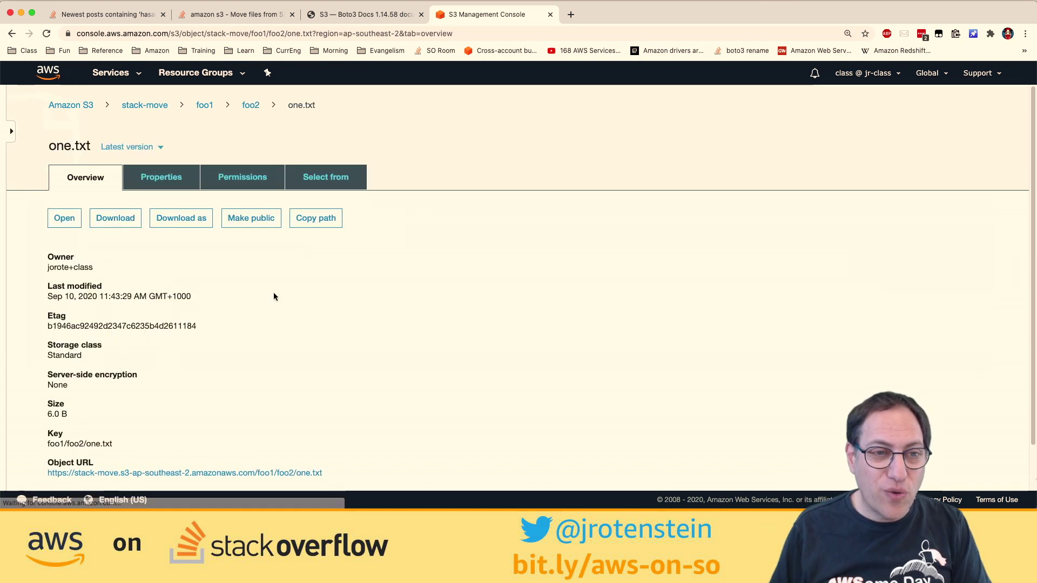
scroll(312, 259, down, 2)
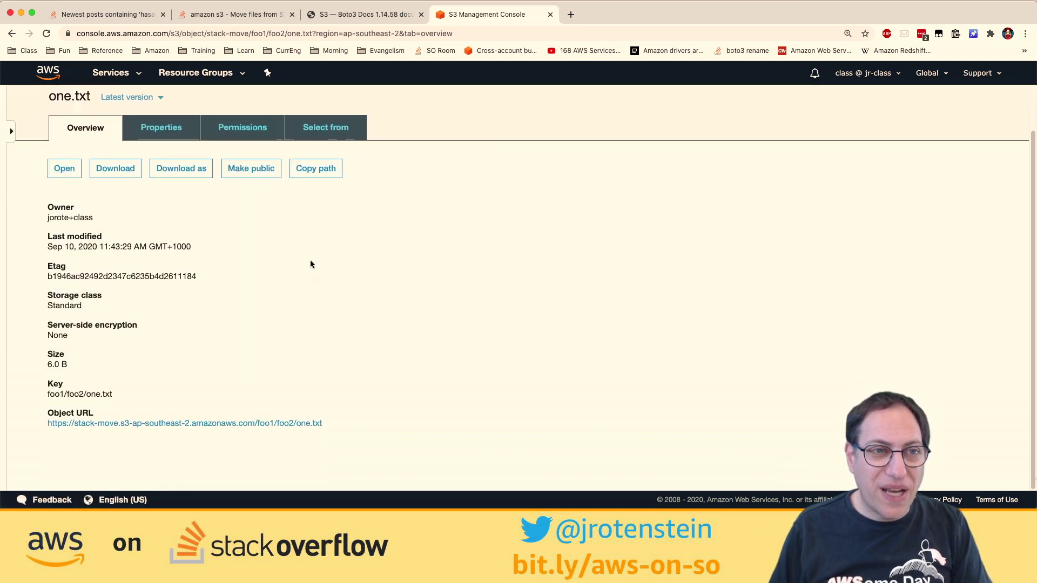
scroll(311, 263, up, 2)
scroll(311, 263, down, 2)
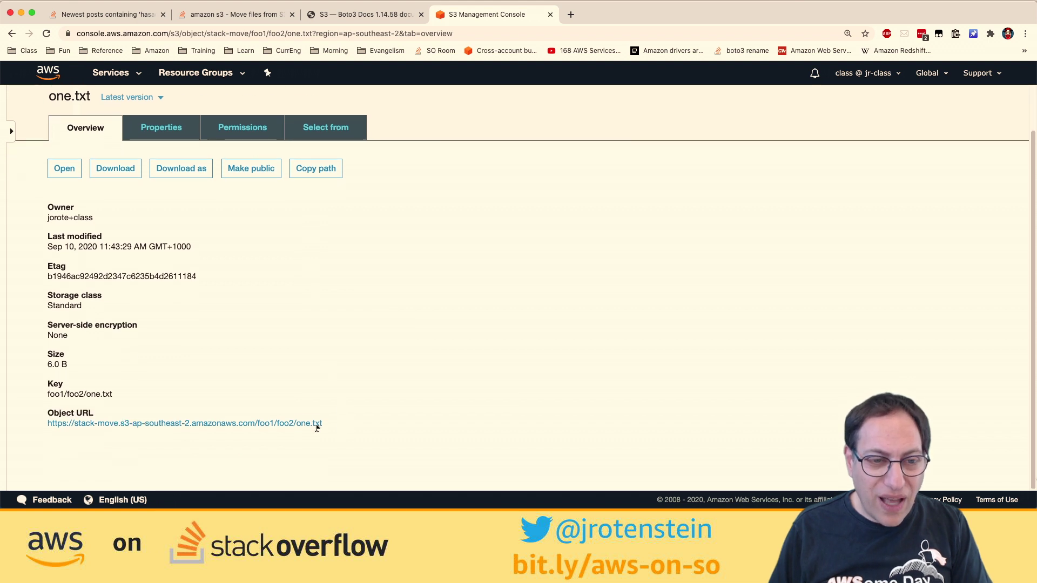
drag(323, 423, 255, 423)
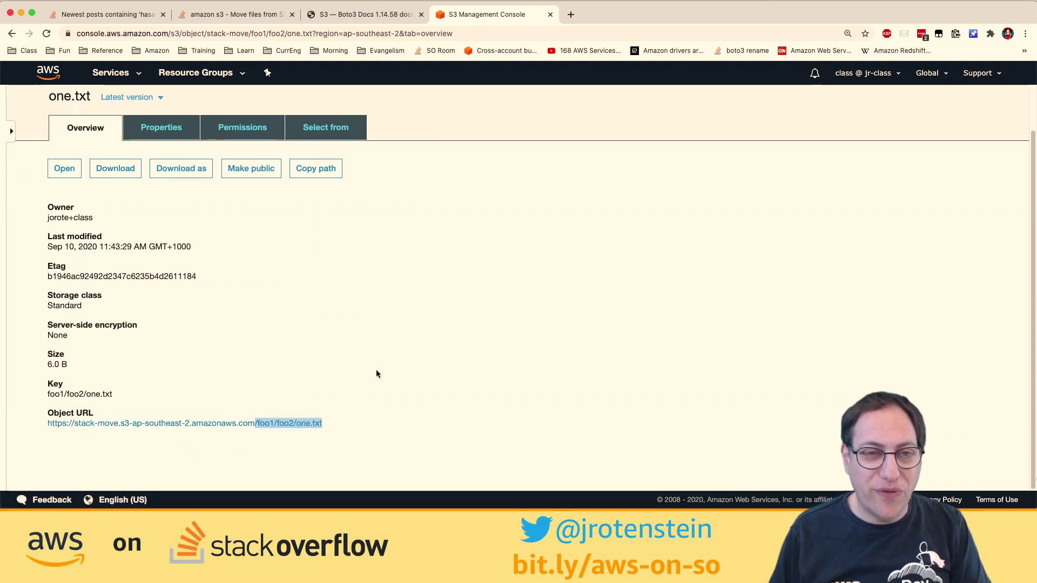
- Give the for loop in stack.py a print(object.key) body, fixing typos, and save the file
key(super+Tab)
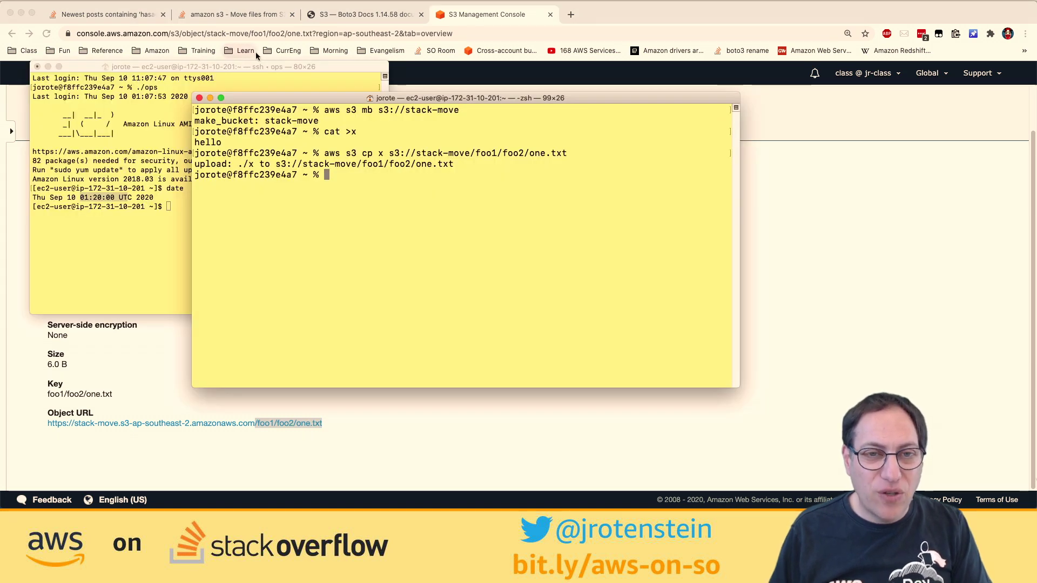
key(super+Tab)
key(super+Tab)
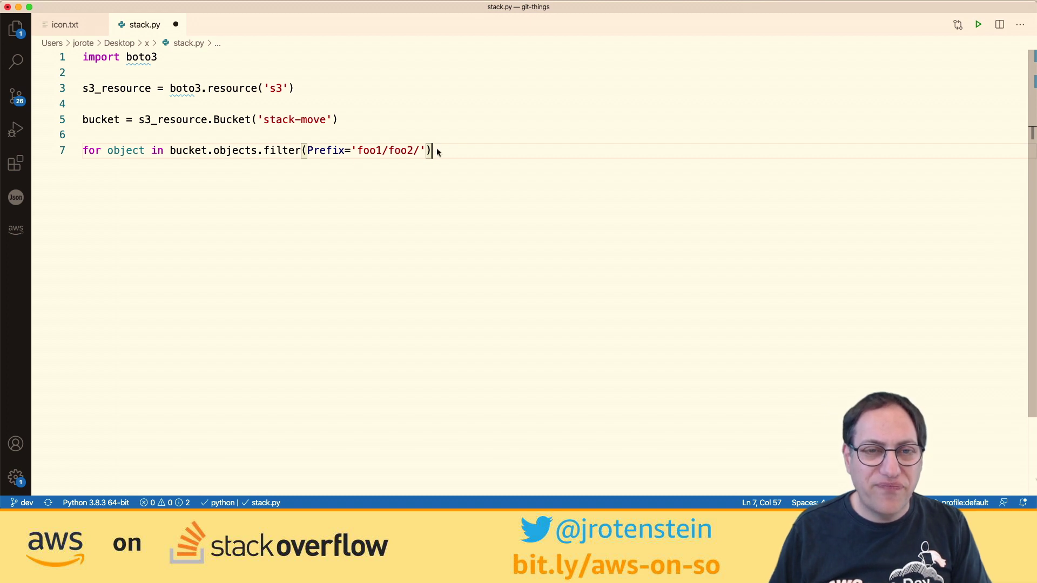
text(:)
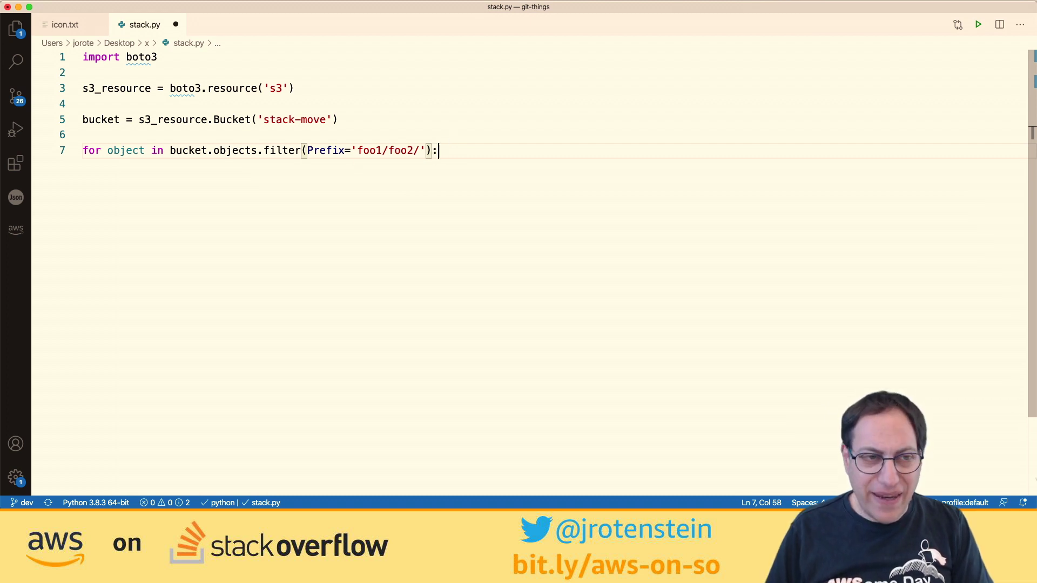
key(Return)
text(prin(ob)
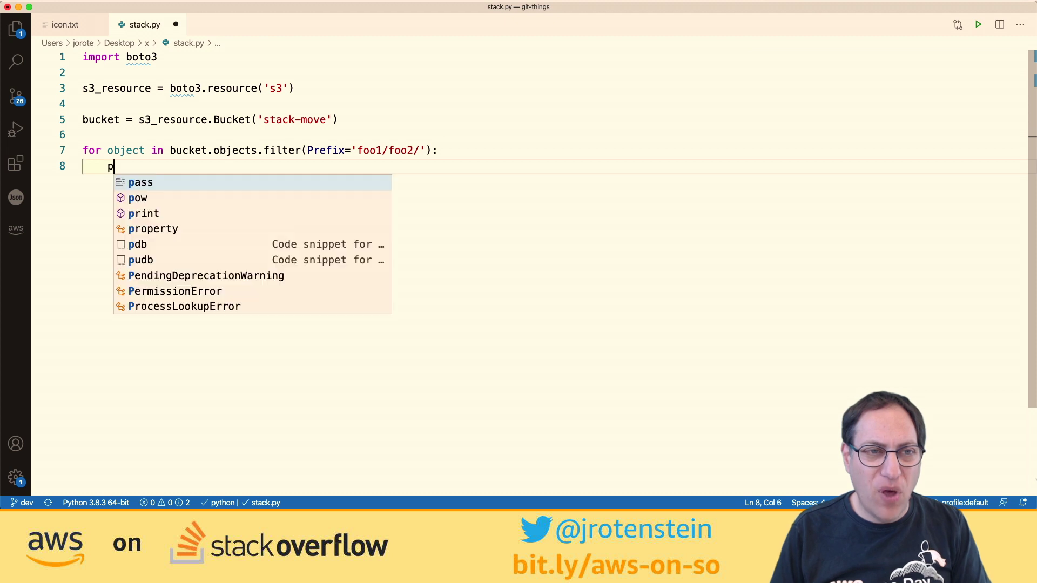
key(BackSpace)
key(BackSpace)
key(BackSpace)
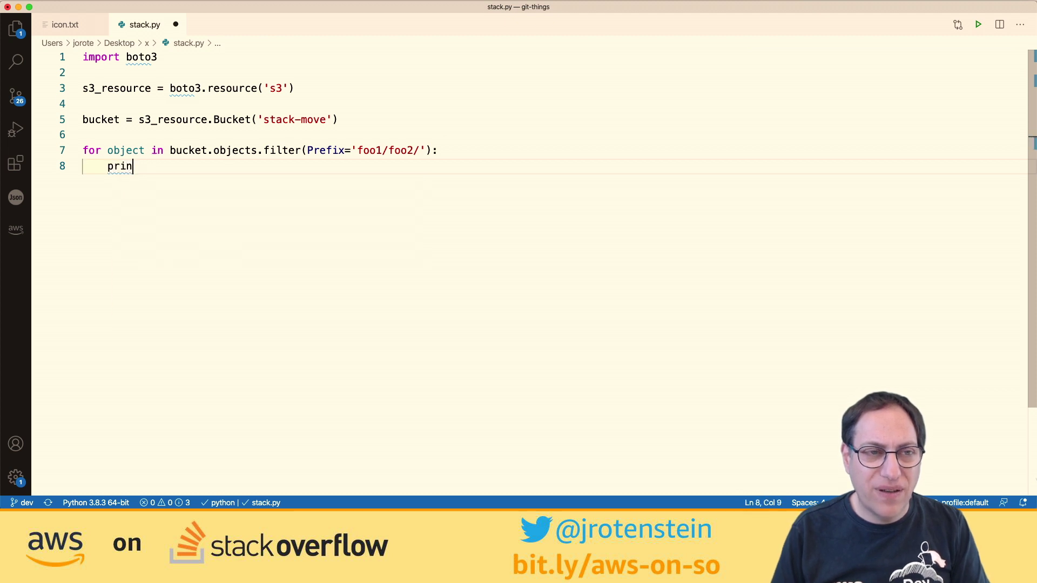
text(t(object.)
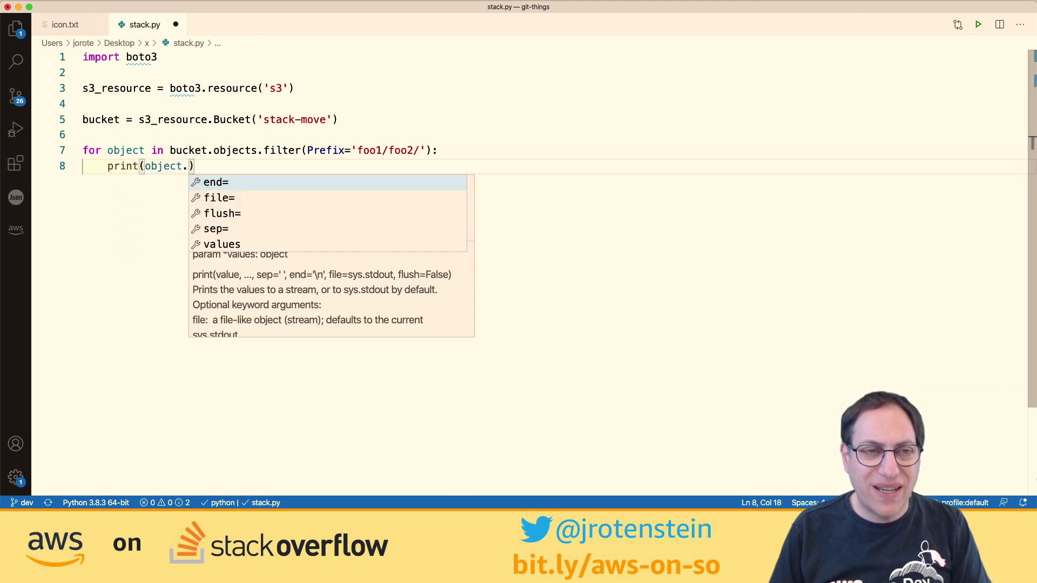
text(keuy)
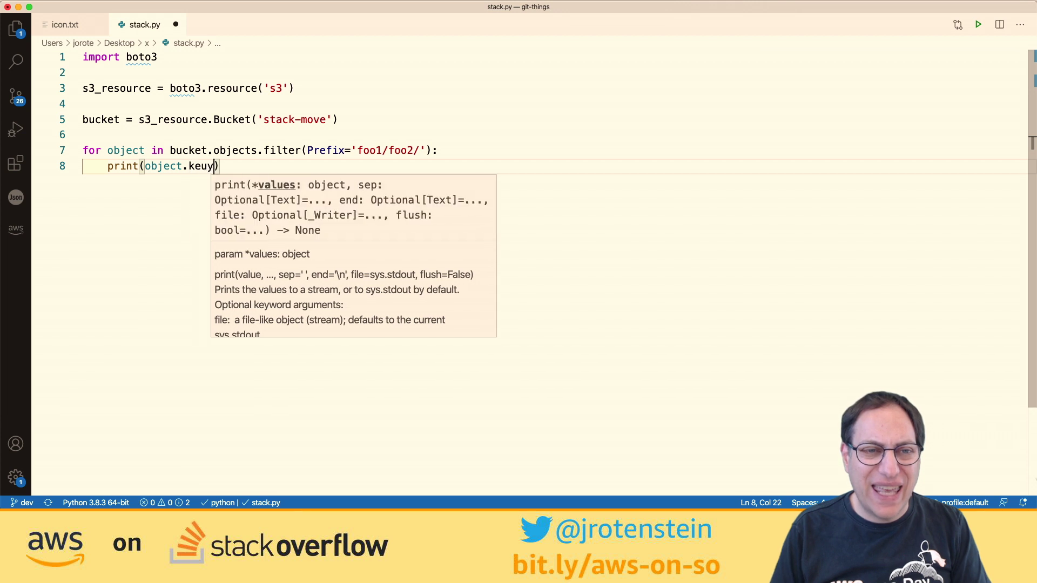
text())
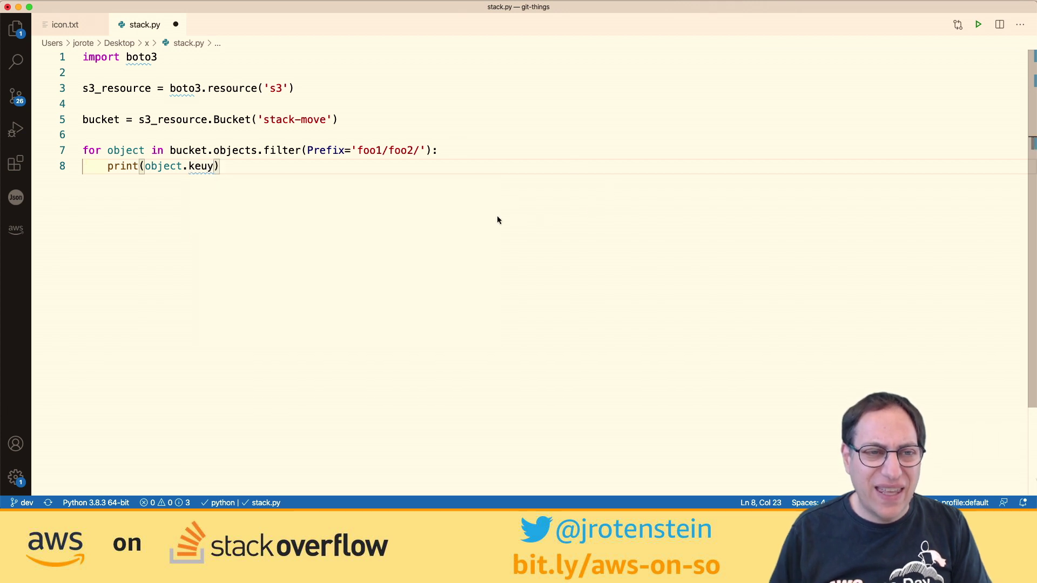
key(Left)
key(Left)
key(BackSpace)
key(super+s)
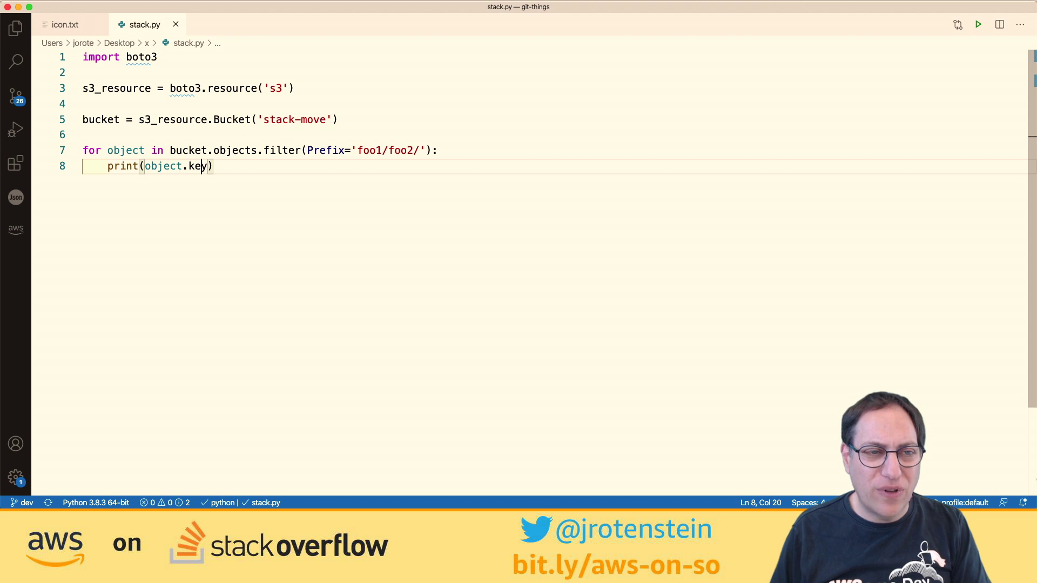
key(super+Tab)
key(super+k)
- Change into the Desktop/x folder that holds stack.py and clear the terminal
text(c)
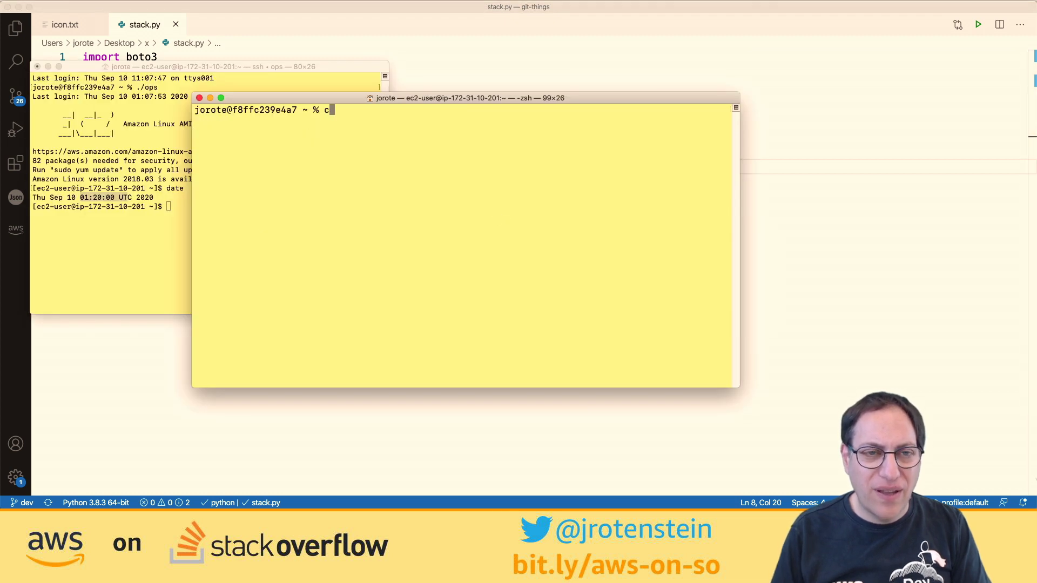
text(d Desktop/x)
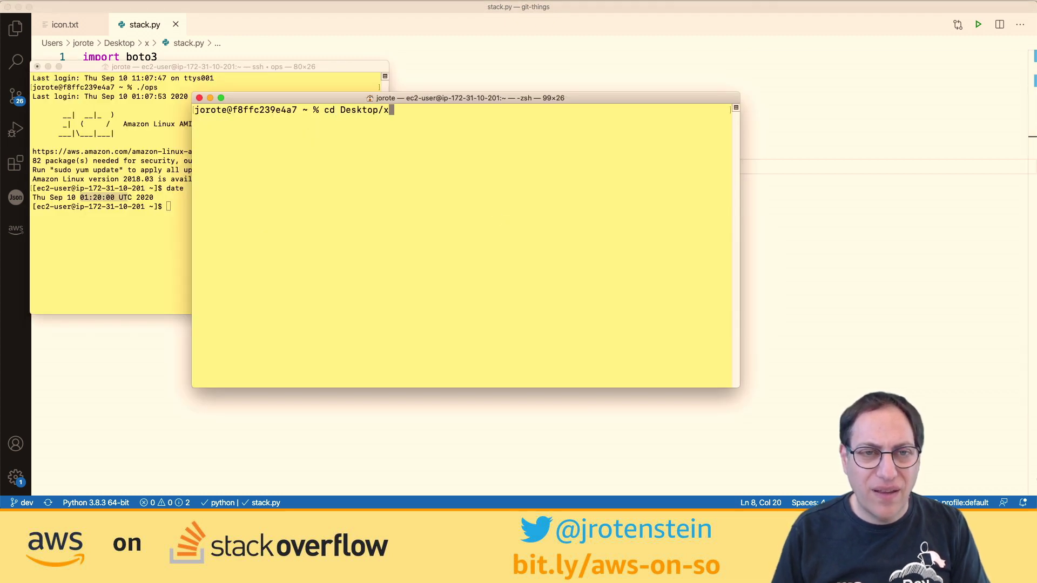
key(Return)
key(super+k)
- Run python3 stack.py and highlight the printed key foo1/foo2/one.txt
text(python3 )
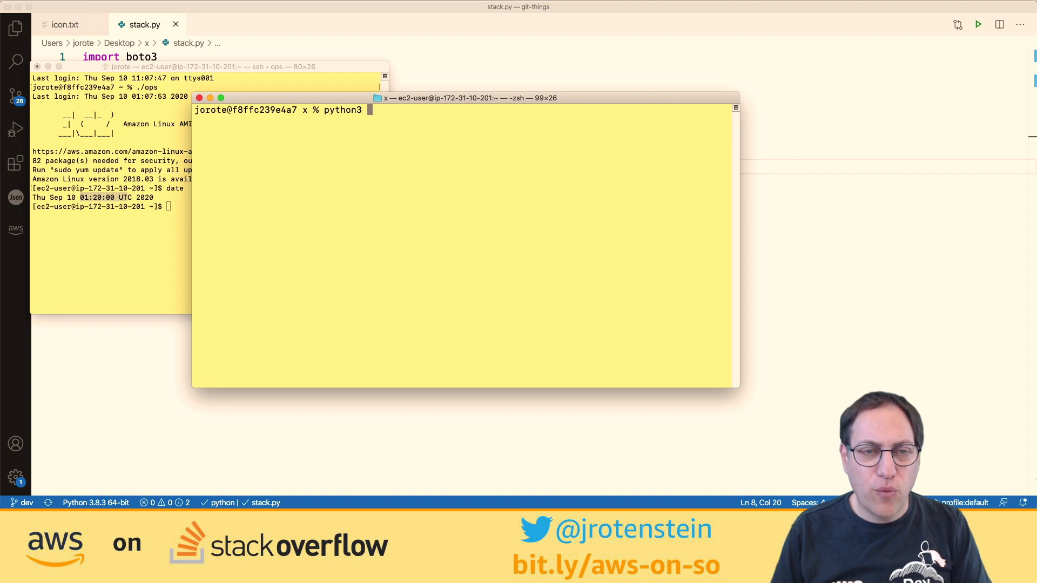
text(stack.py)
key(Return)
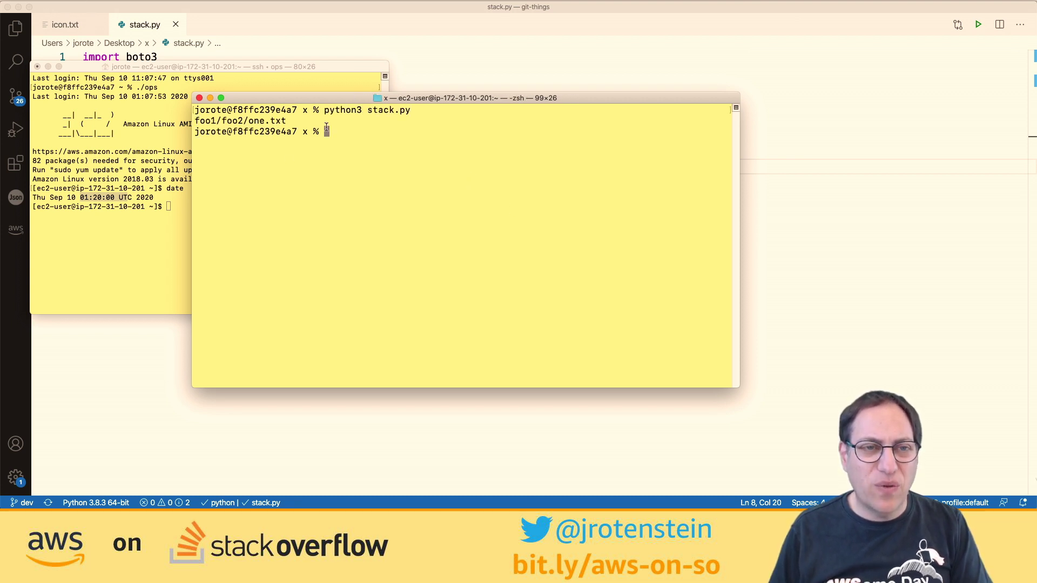
drag(294, 121, 197, 122)
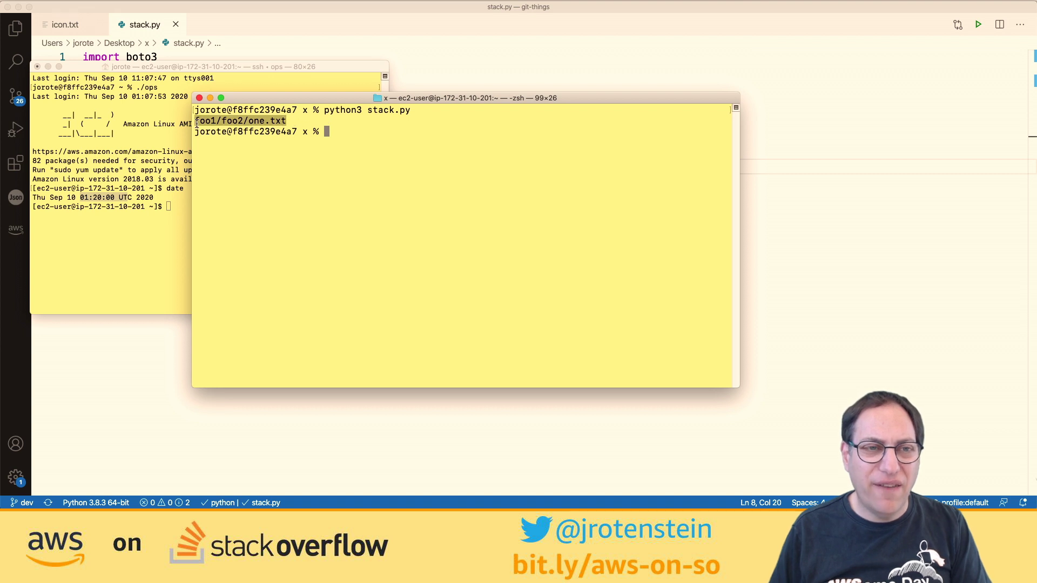
drag(292, 121, 251, 121)
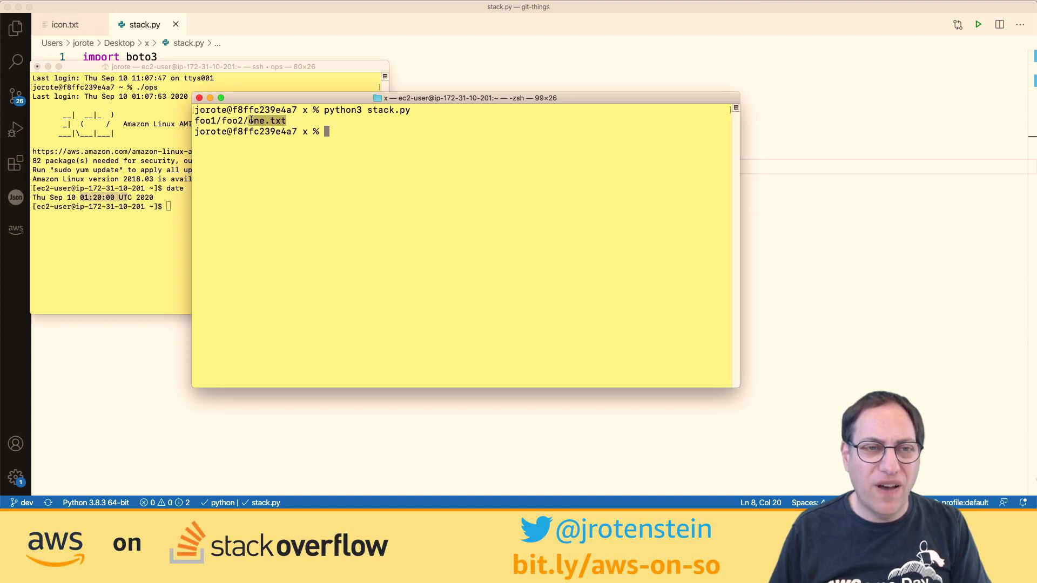
- Build up the upload command as aws s3 cp x s3://stack-move/root-file.txt, fixing missing subcommands
text(aws x )
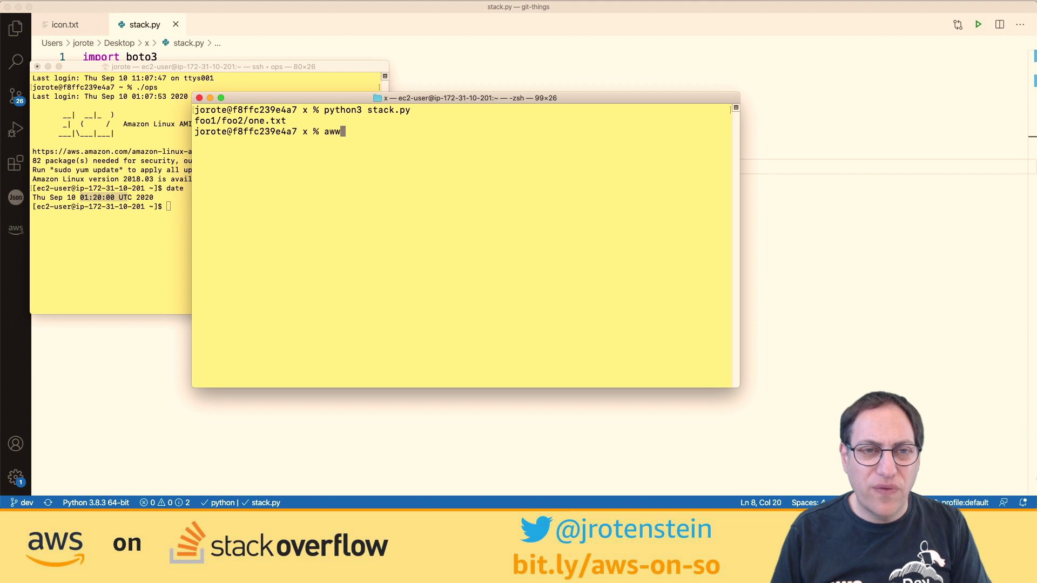
text(s3://)
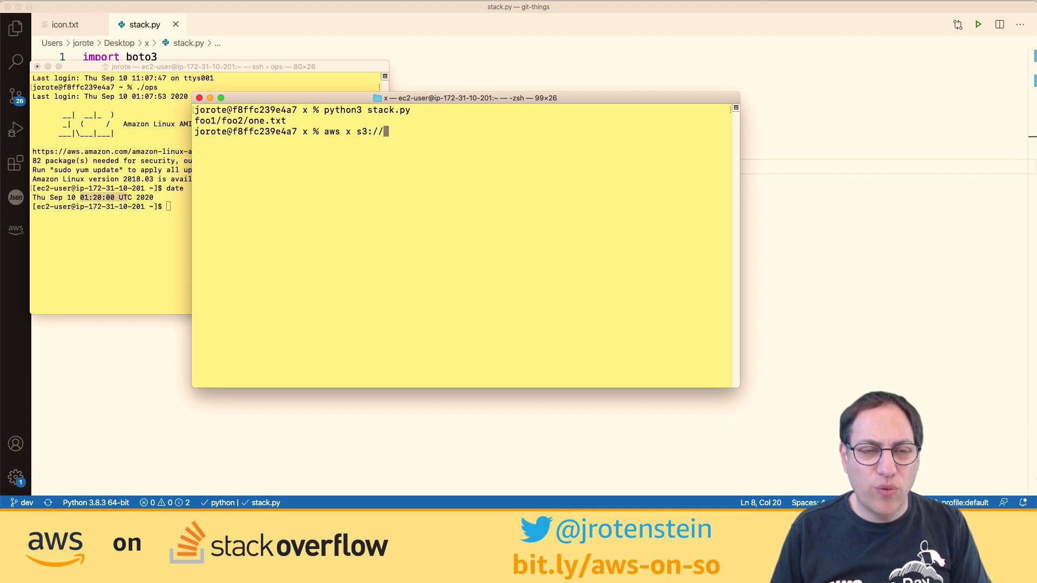
text(stack-mov)
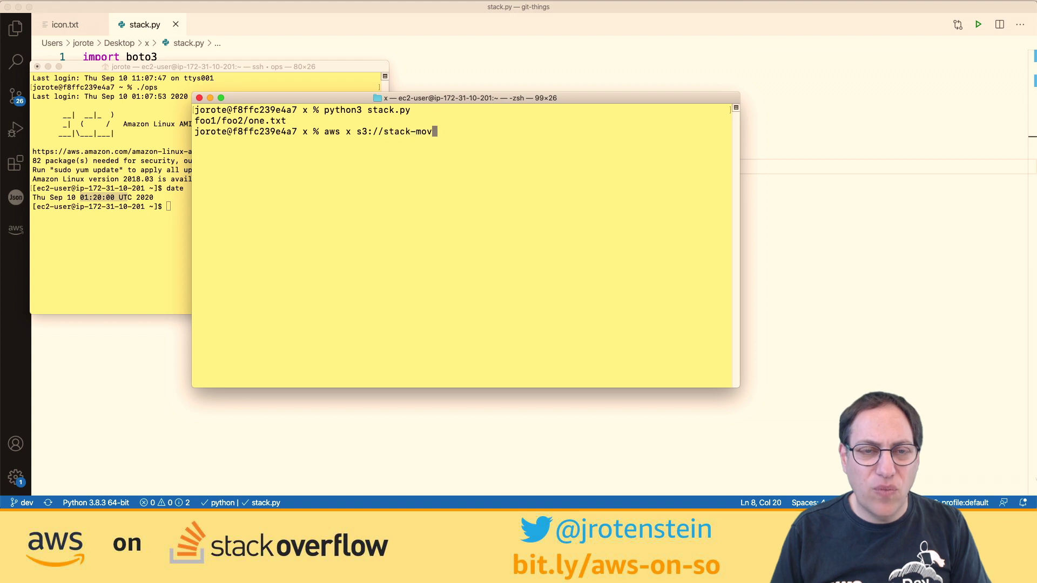
text(e/root-file.)
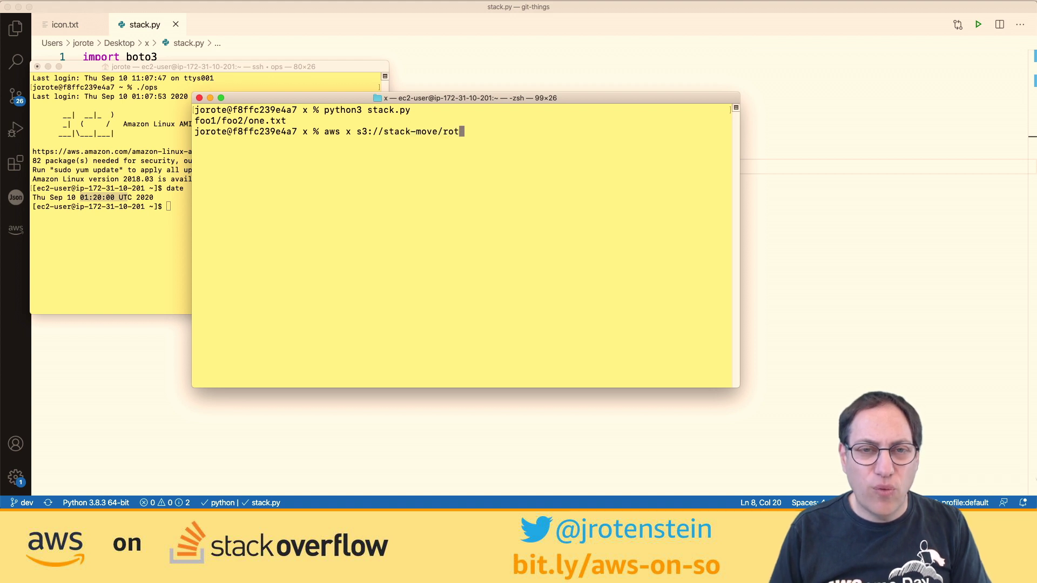
text(txt)
key(Return)
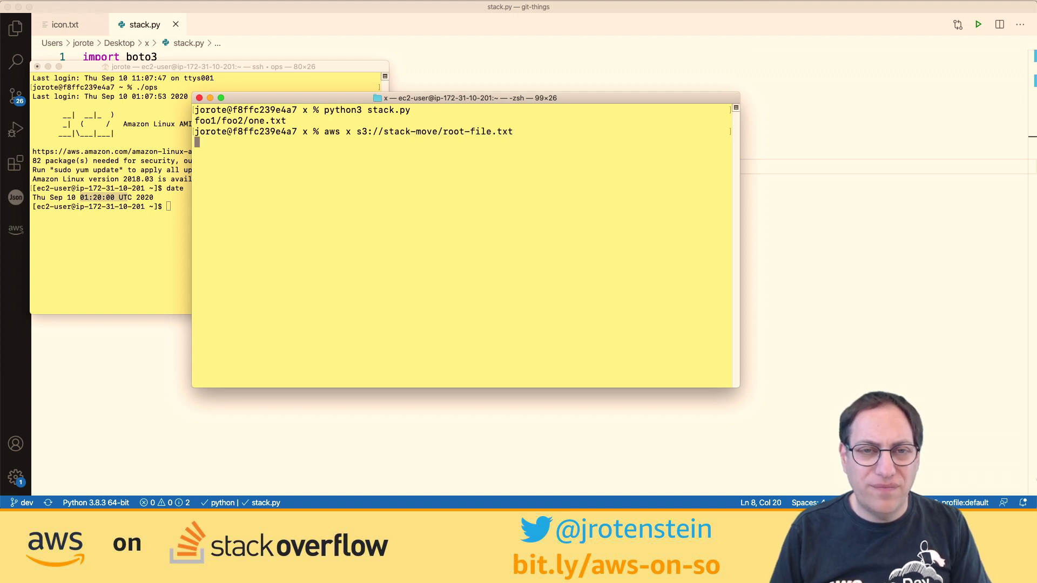
key(Up)
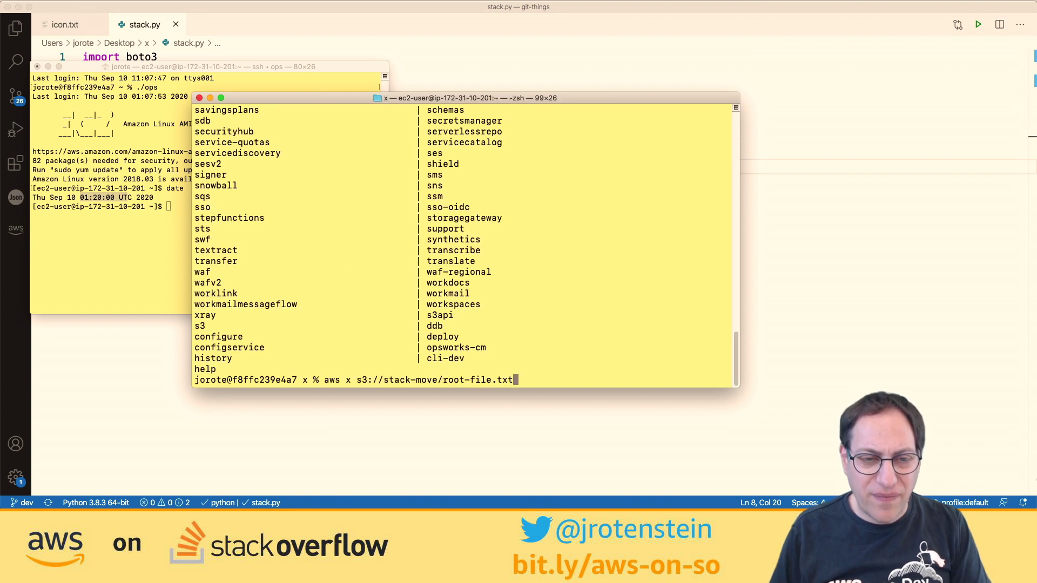
key(alt+Left)
key(alt+Left)
key(alt+Left)
text(cp)
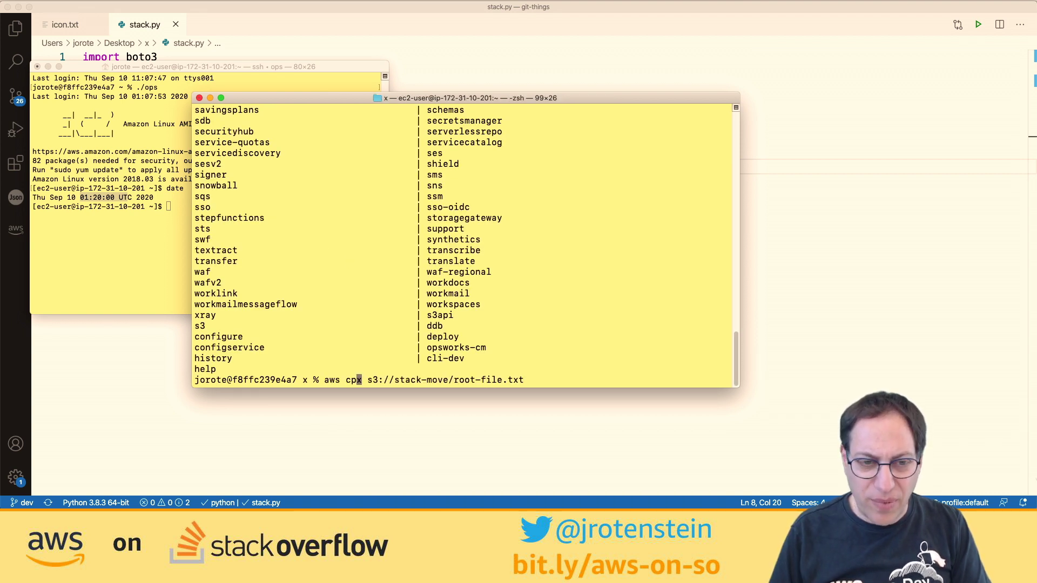
key(Return)
key(Up)
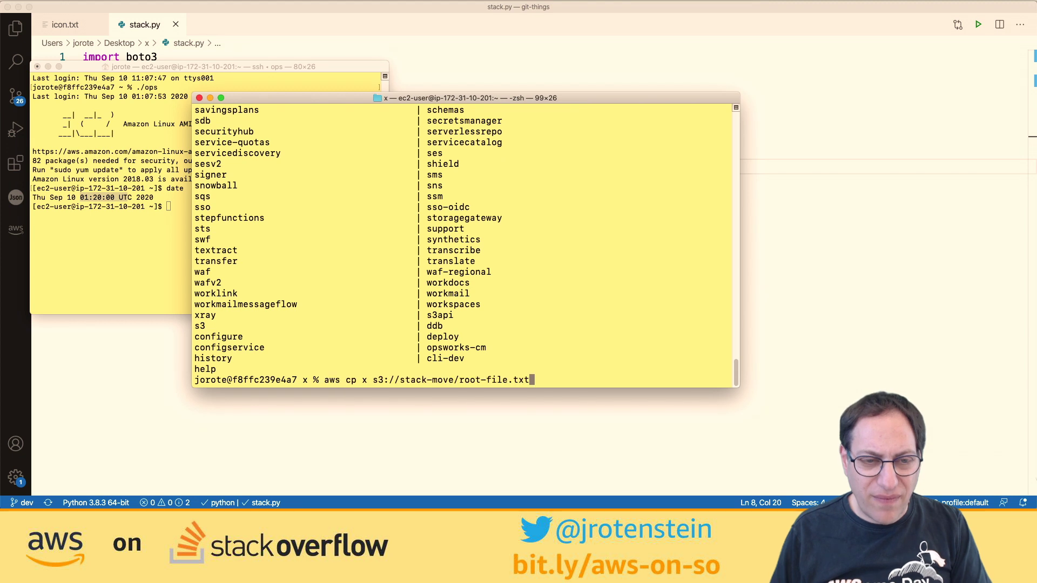
key(alt+Left)
key(alt+Left)
key(alt+Left)
key(alt+Left)
text(s3)
key(Return)
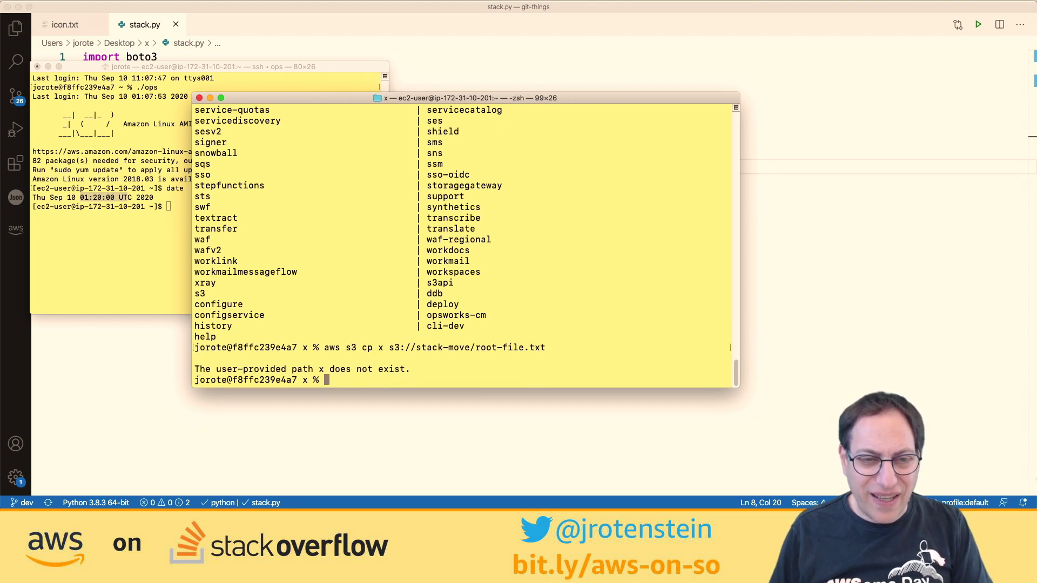
key(Up)
key(alt+Left)
key(alt+Left)
key(alt+Left)
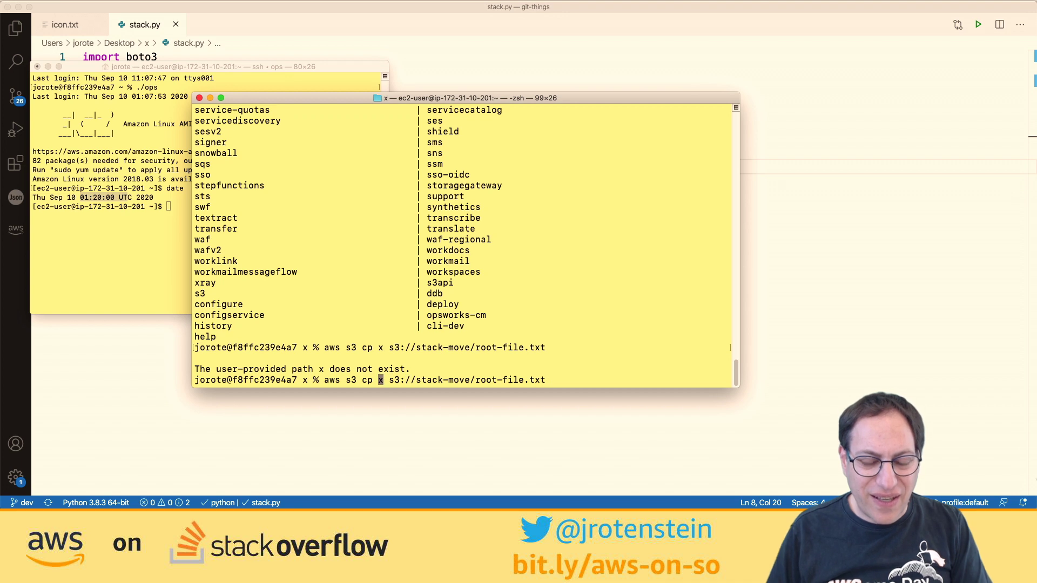
- Create the local file x containing hello with cat >x
key(ctrl+u)
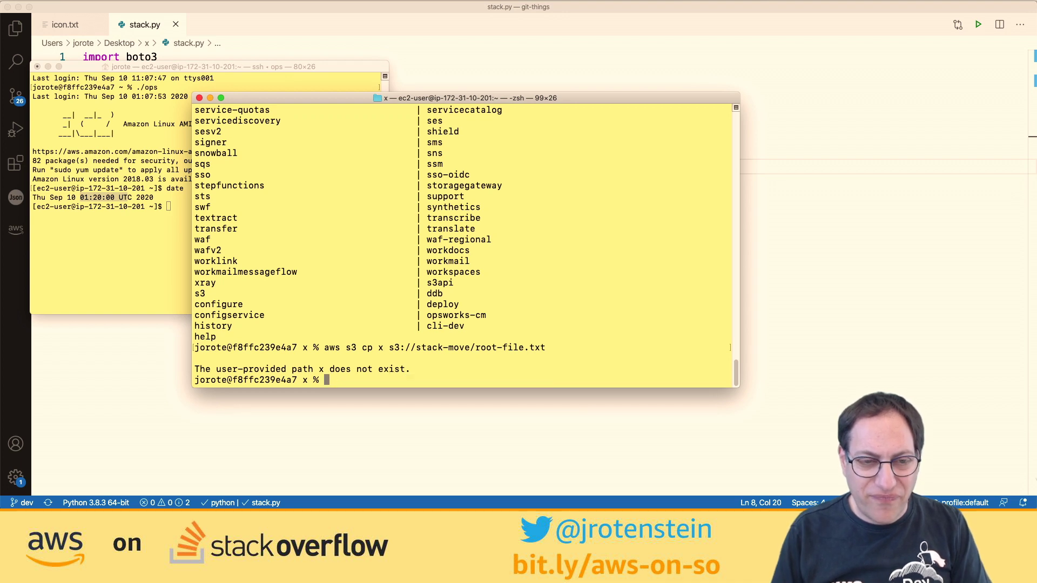
text(cat >x)
key(Return)
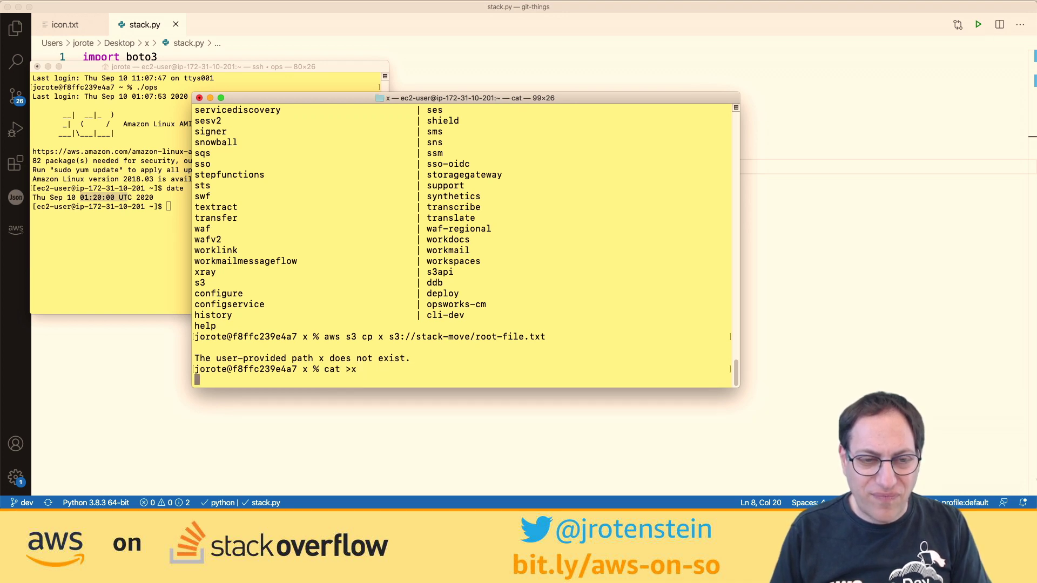
text(hello)
key(Return)
key(ctrl+d)
- Rerun the copy to upload x as s3://stack-move/root-file.txt and highlight the uploaded path
key(Up)
key(Up)
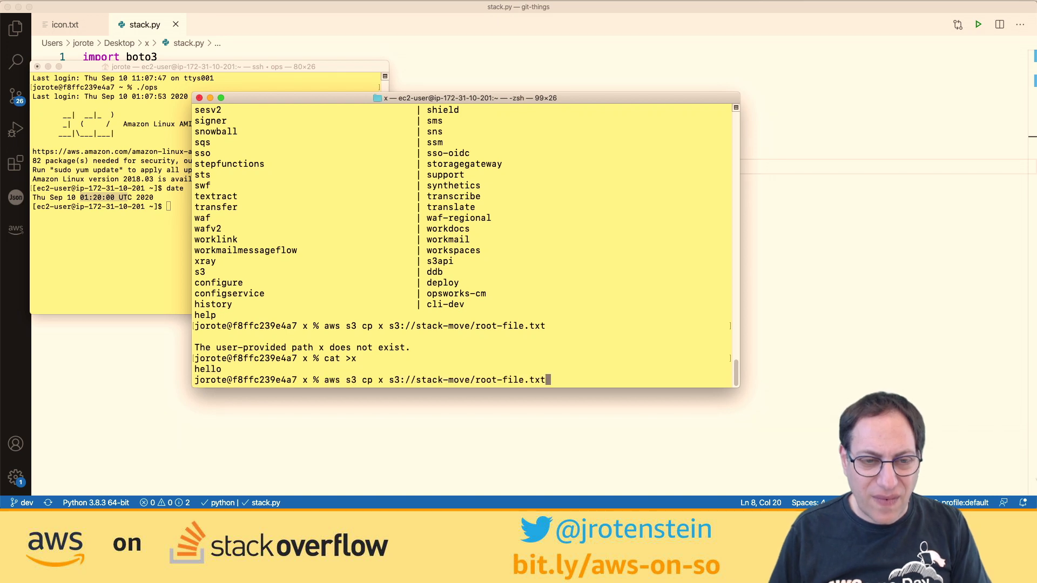
key(Return)
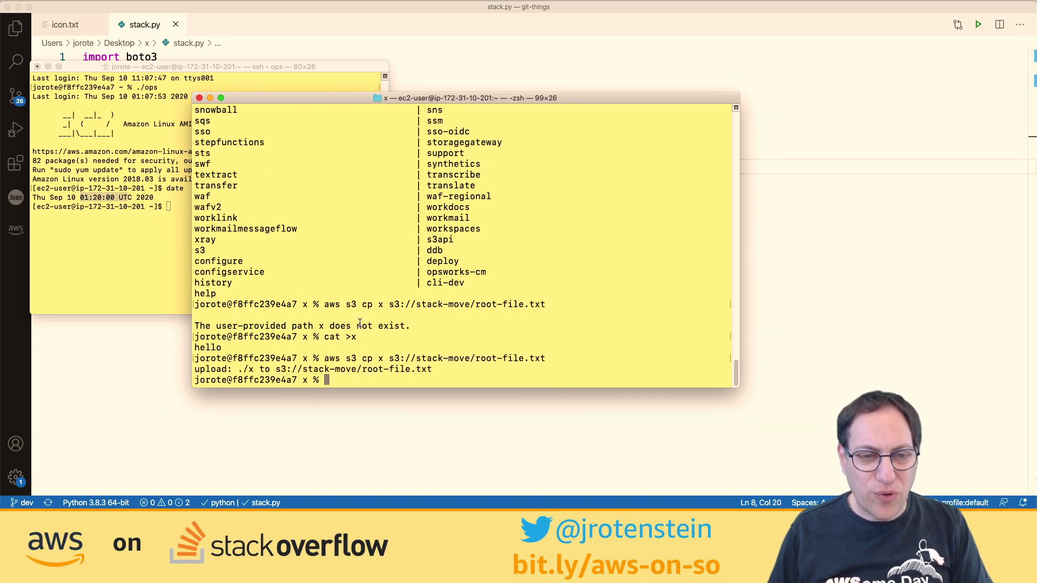
drag(298, 369, 441, 369)
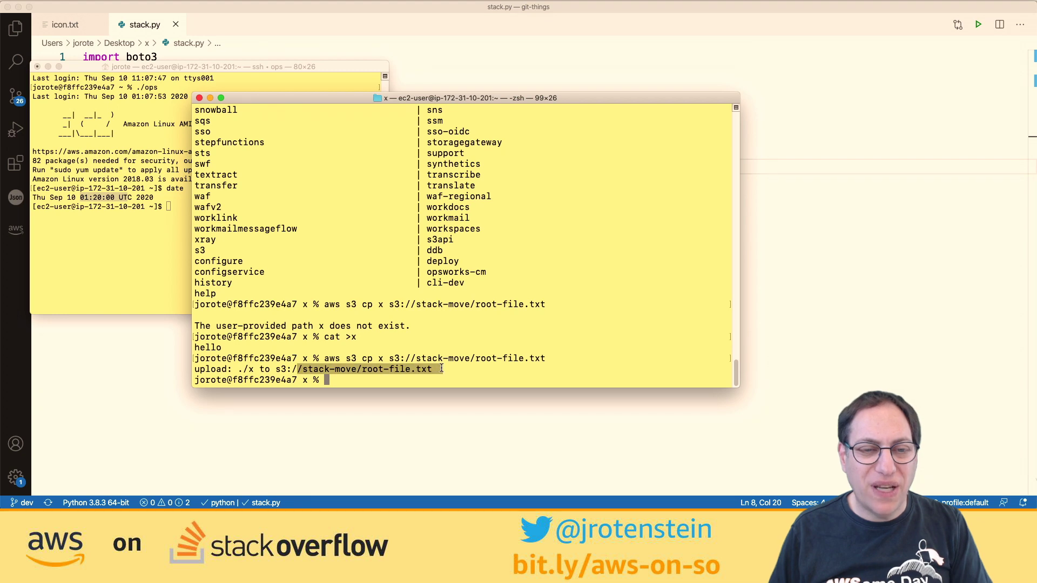
- Open the stack-move bucket in the S3 console and refresh to show foo1 and root-file.txt
key(super+Tab)
key(super+Tab)
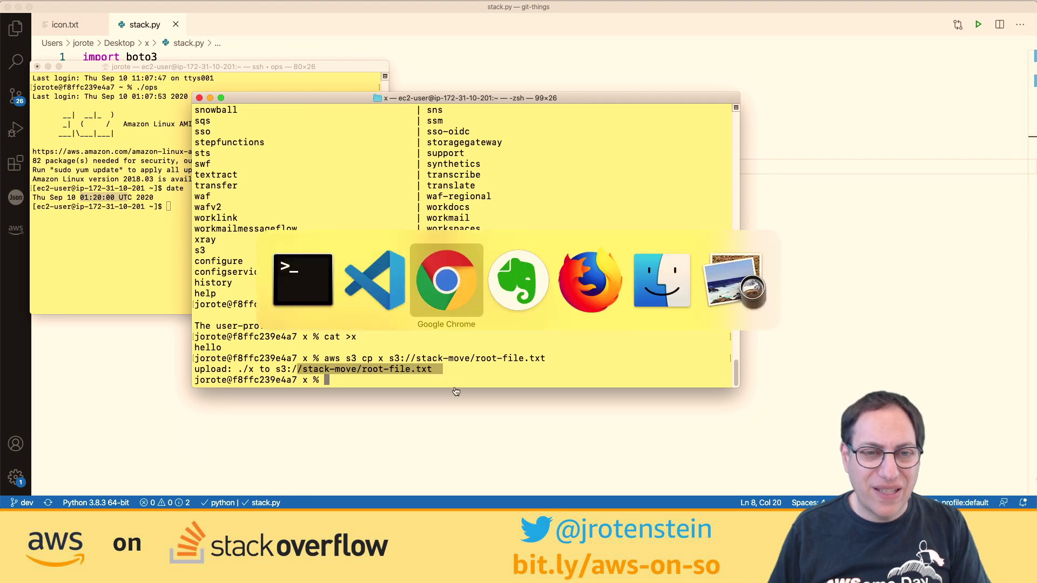
scroll(156, 108, up, 2)
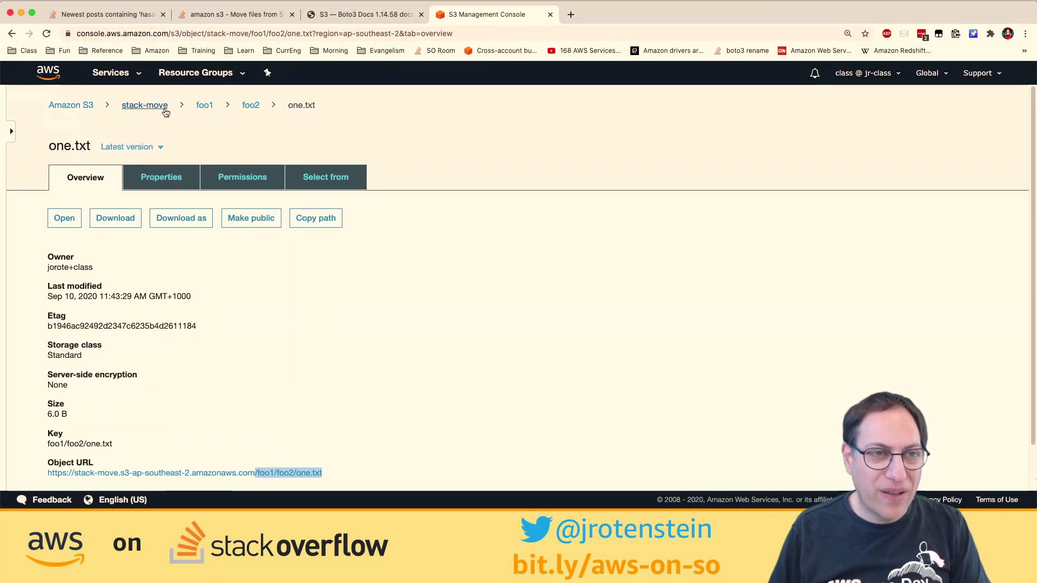
click(153, 106)
click(966, 258)
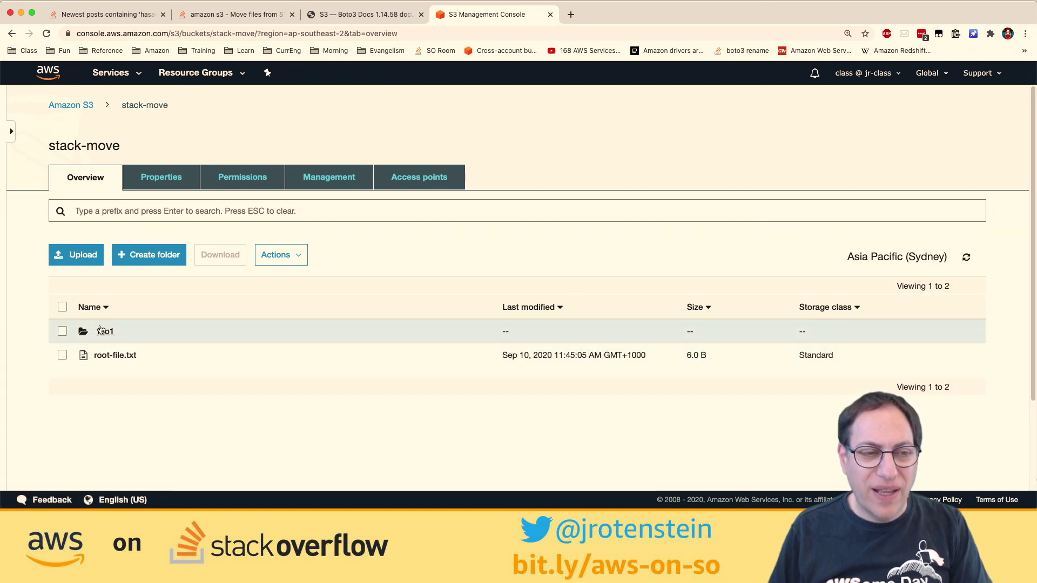
- Rerun python3 stack.py and confirm it still prints only foo1/foo2/one.txt
key(super+Tab)
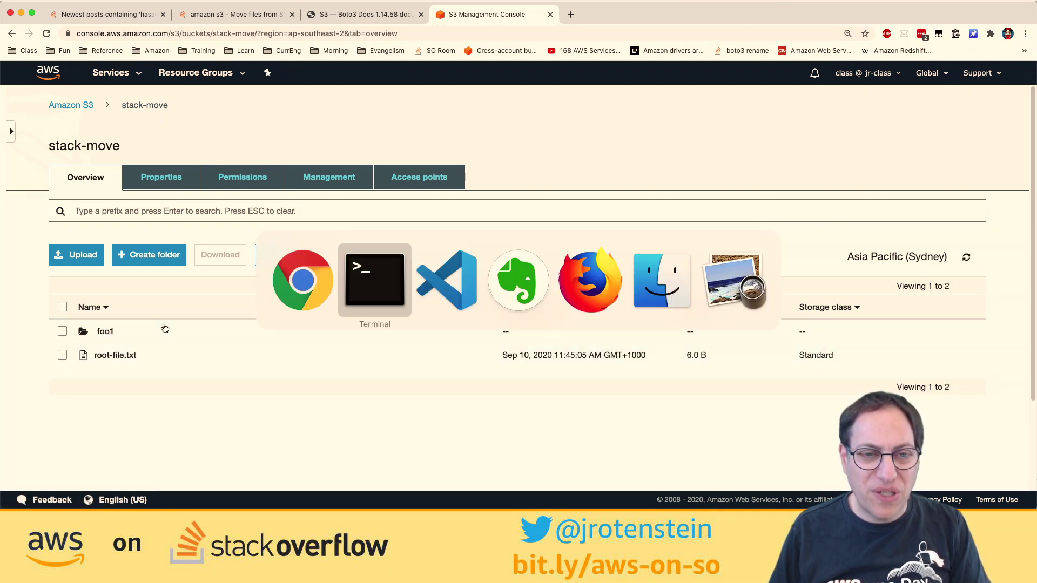
key(ctrl+l)
key(alt+Left)
key(alt+Left)
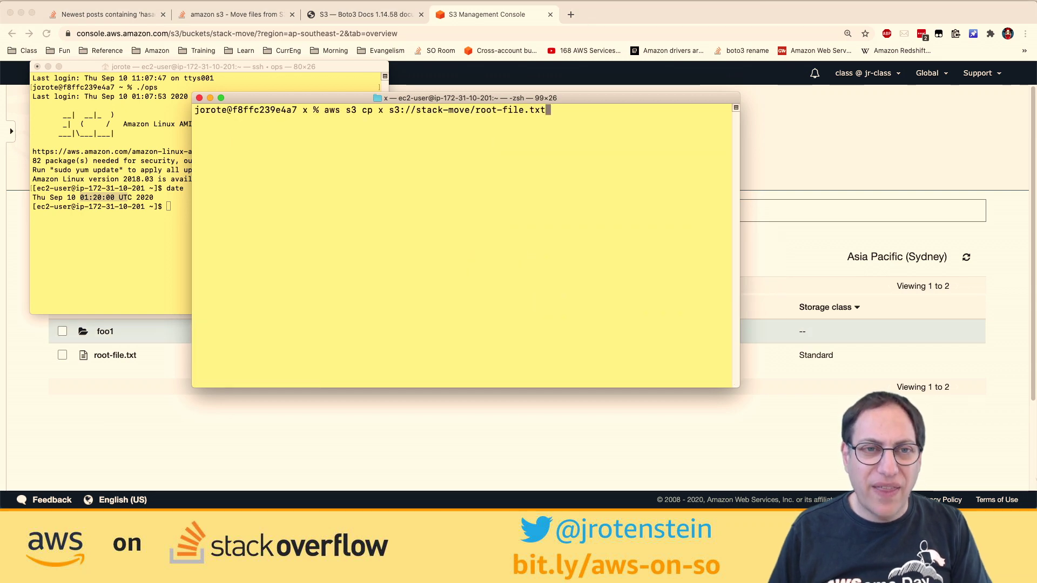
key(ctrl+w)
key(ctrl+w)
key(ctrl+e)
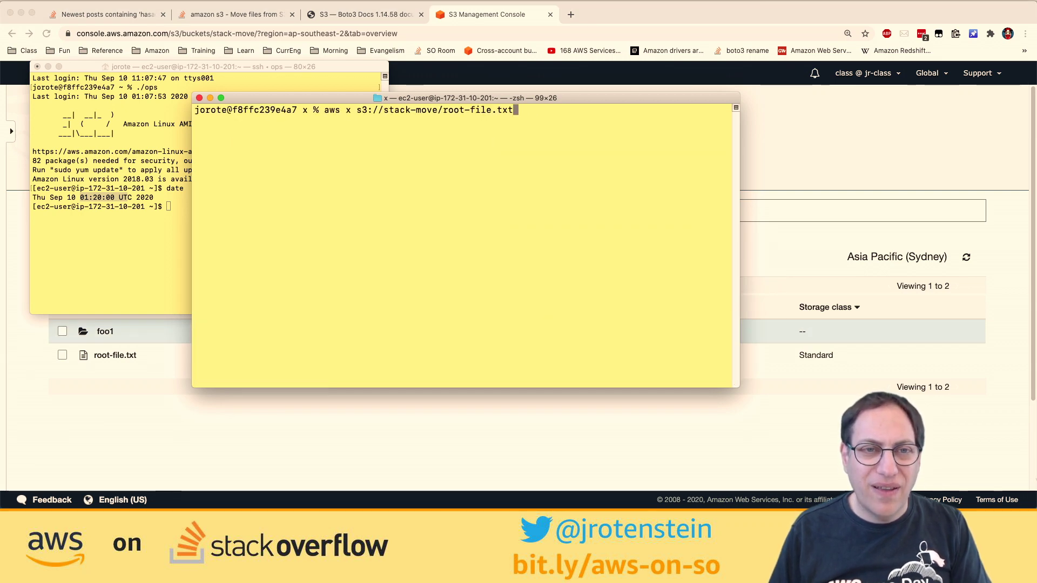
key(Up)
key(Return)
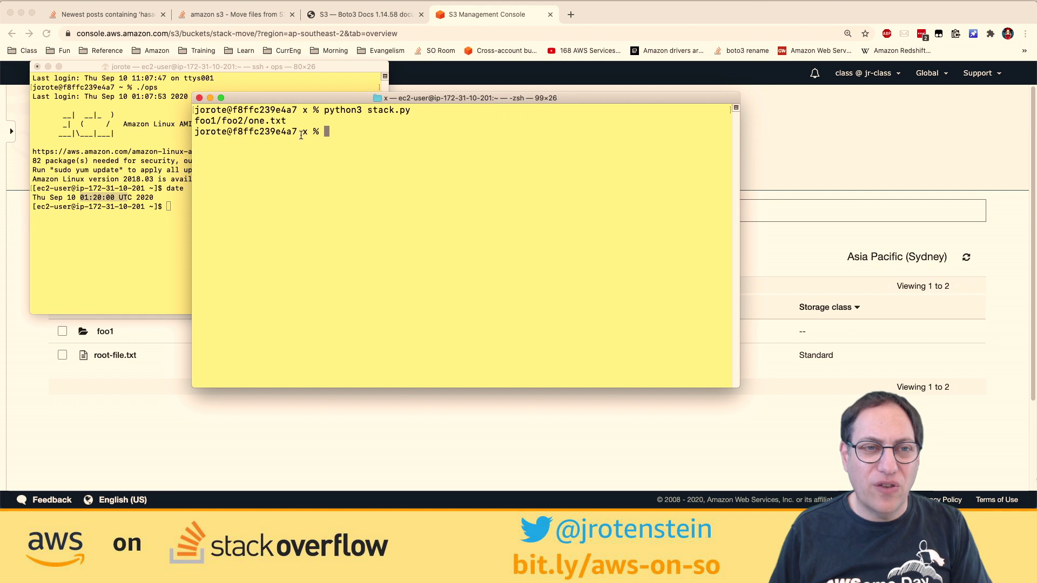
drag(287, 120, 197, 120)
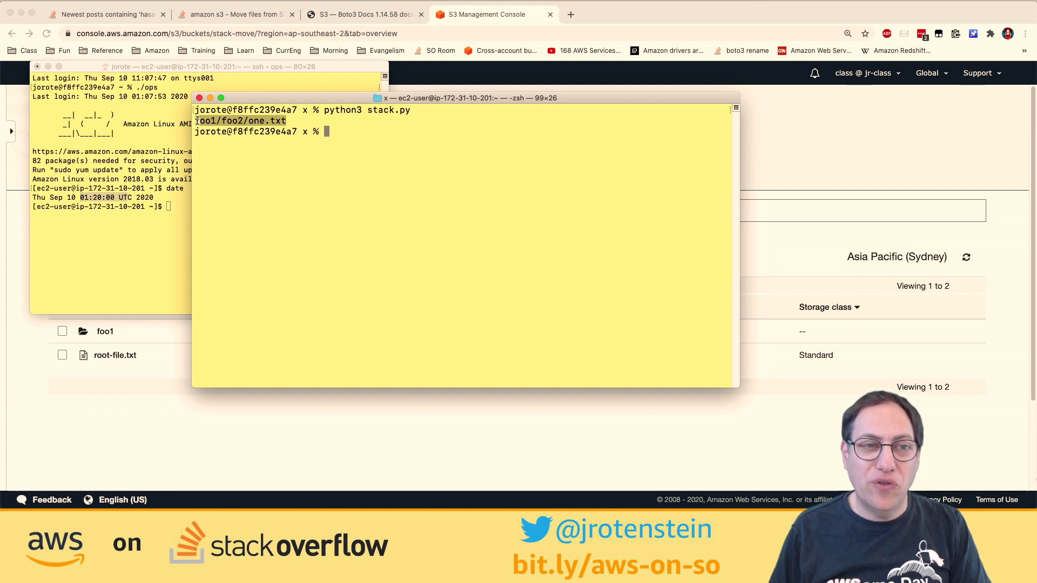
click(364, 145)
key(super+Tab)
key(super+Tab)
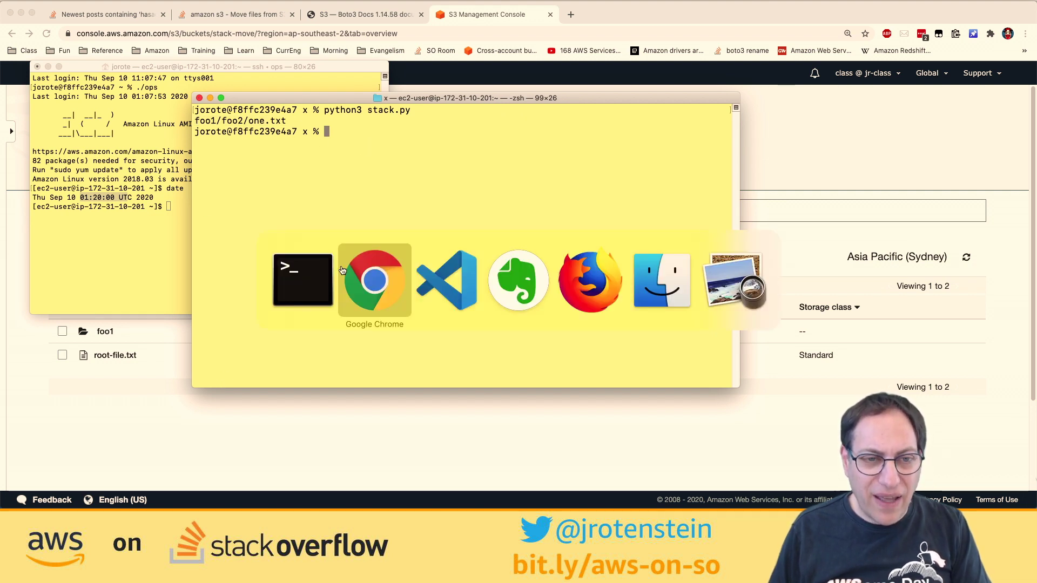
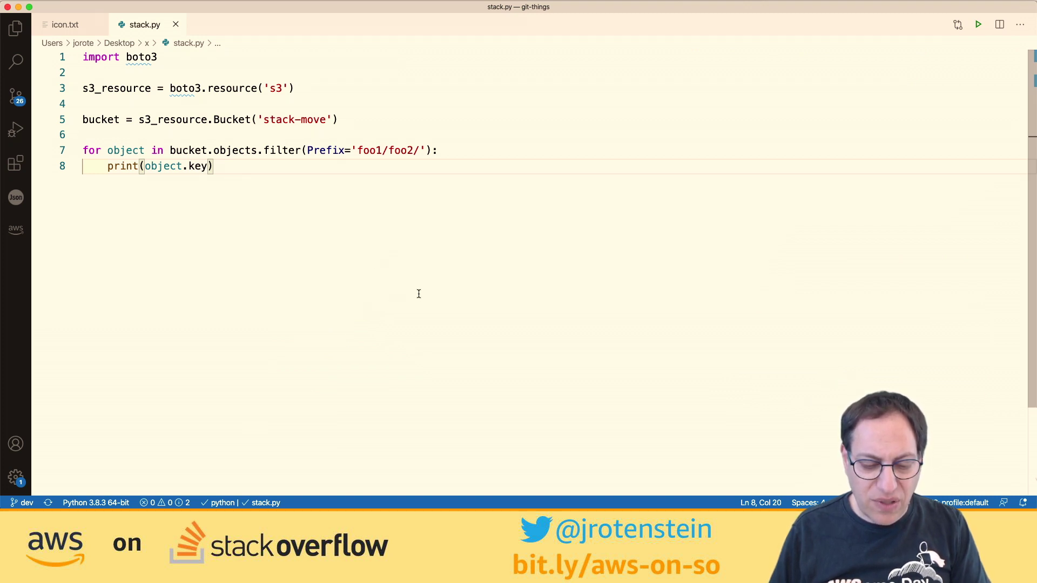
- Start a new object.copy line below print(object.key) inside the stack.py loop
key(End)
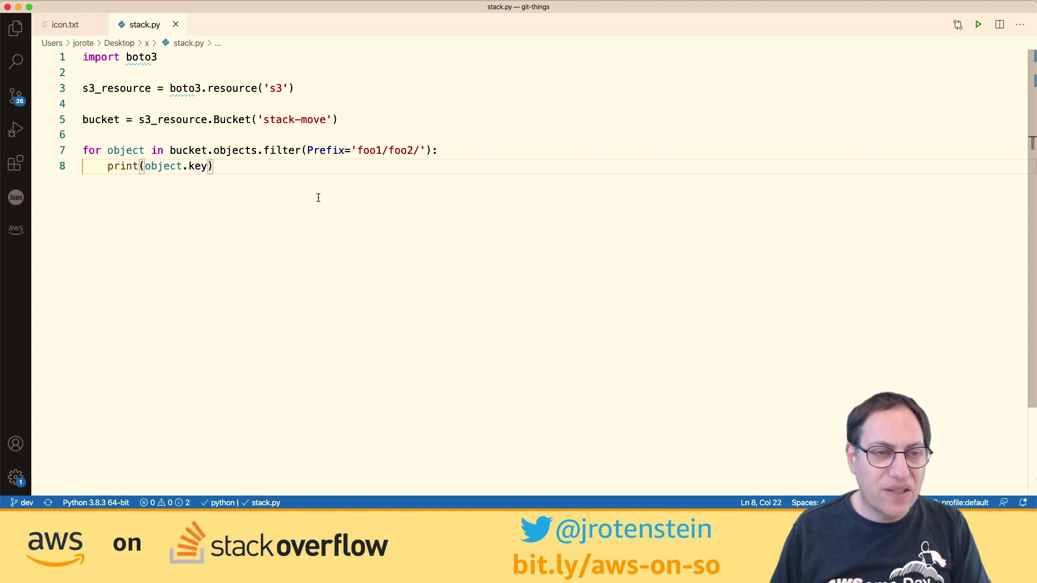
key(Left)
key(shift+alt+Left)
key(shift+alt+Left)
key(shift+alt+Left)
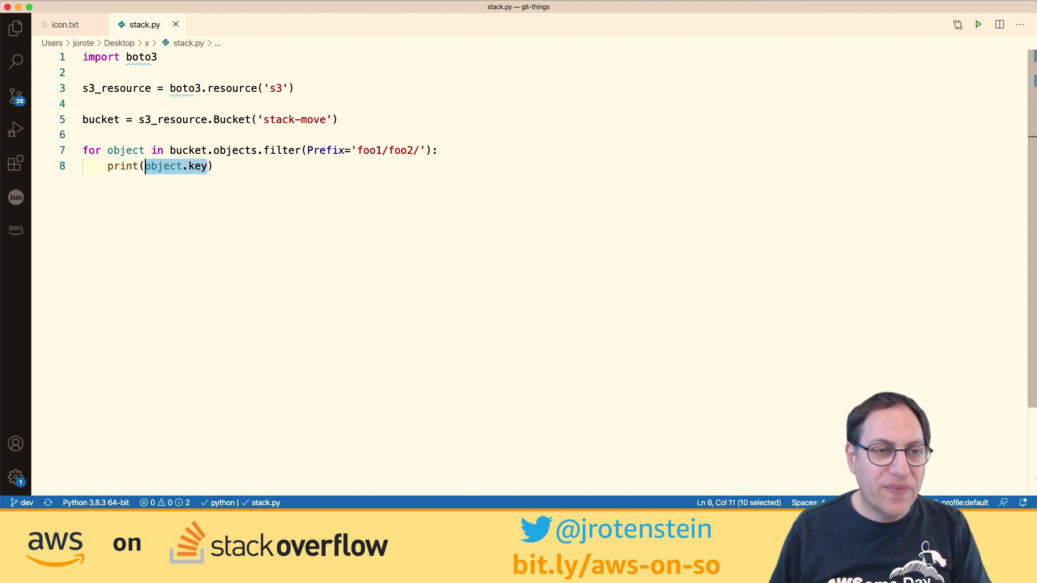
key(Right)
key(End)
key(shift+Home)
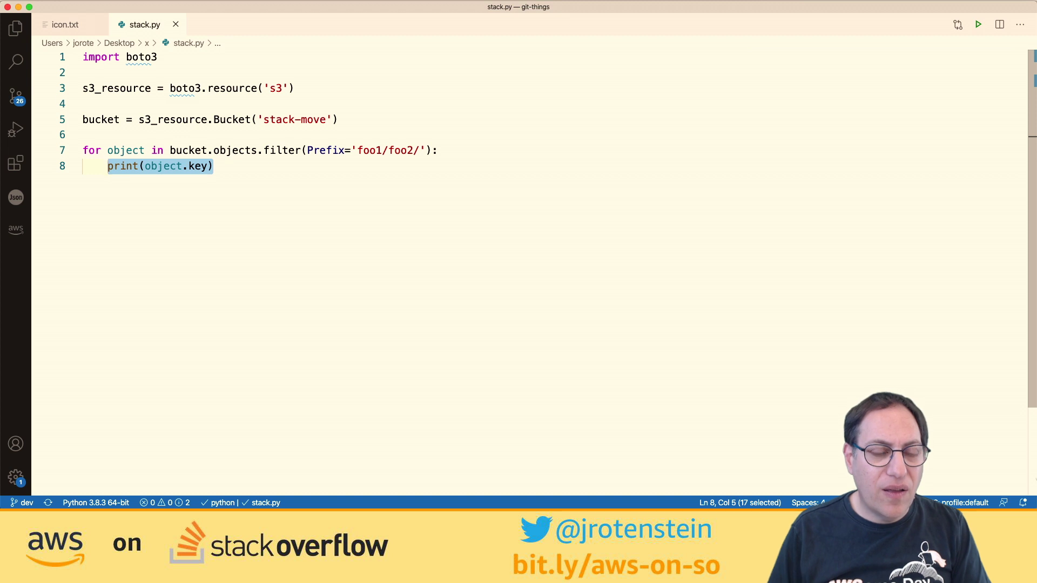
key(End)
key(Return)
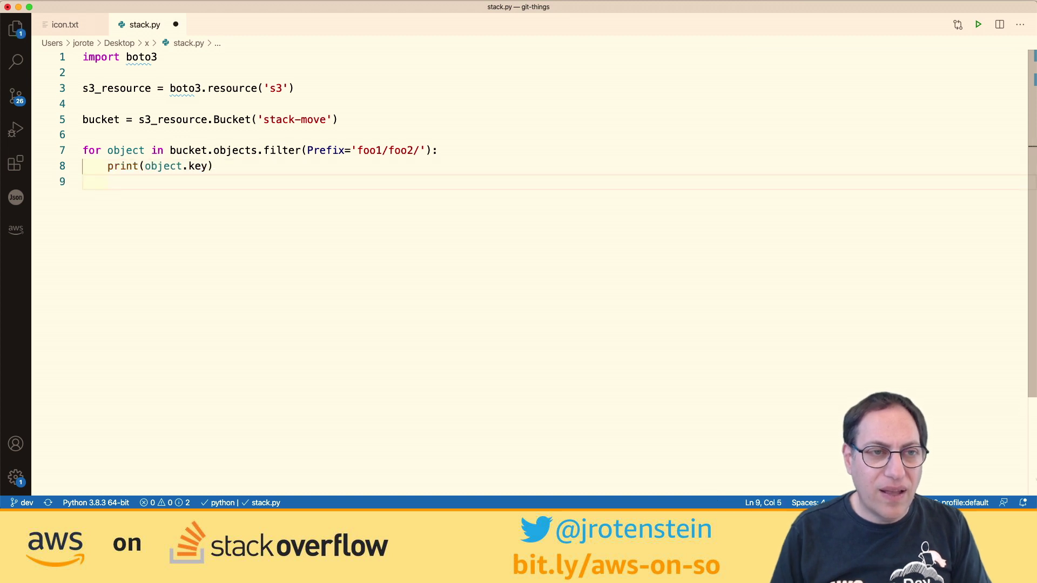
text(object.)
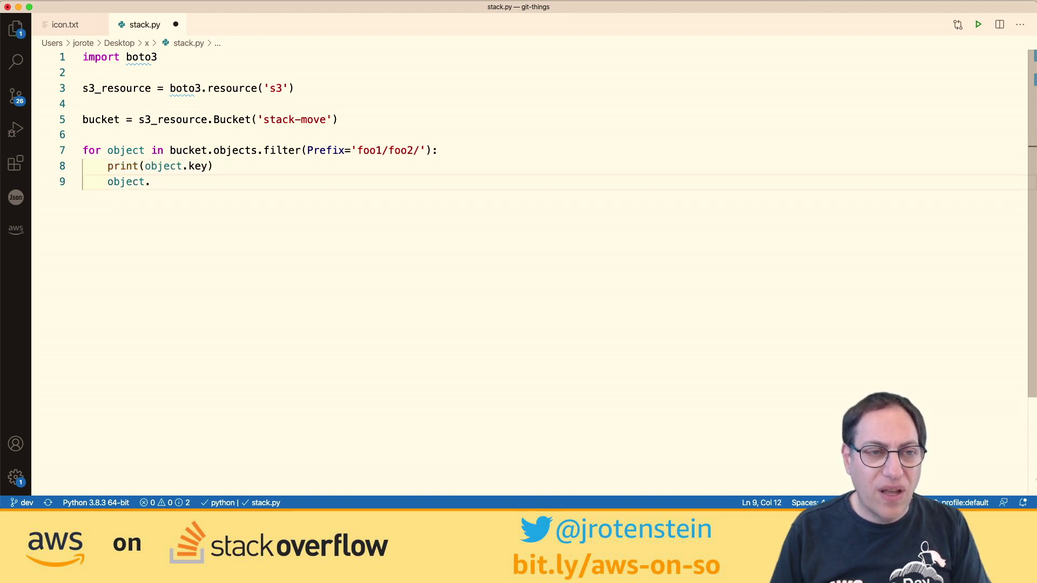
text(copy)
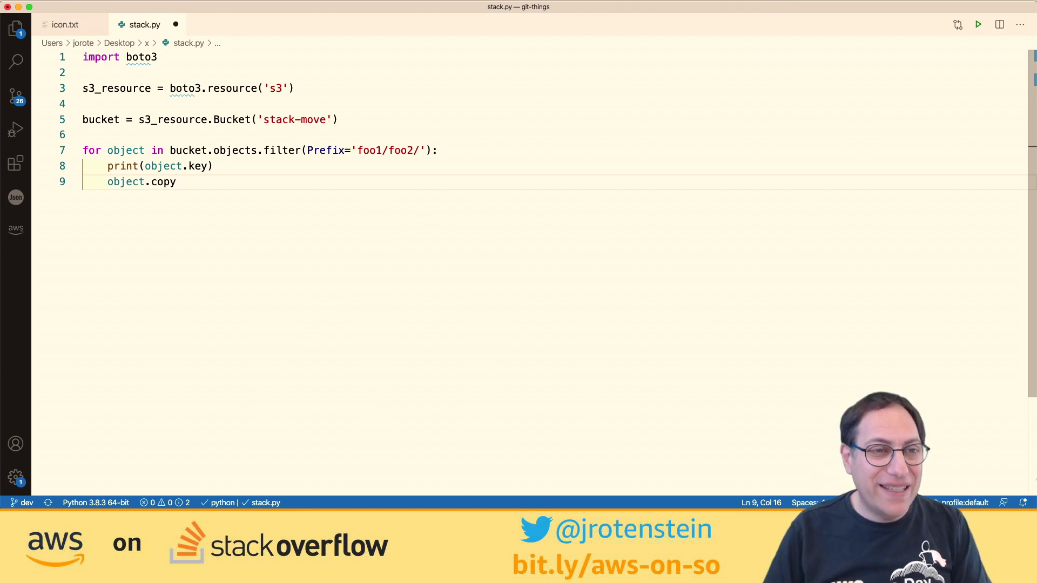
key(super+Tab)
key(super+Tab)
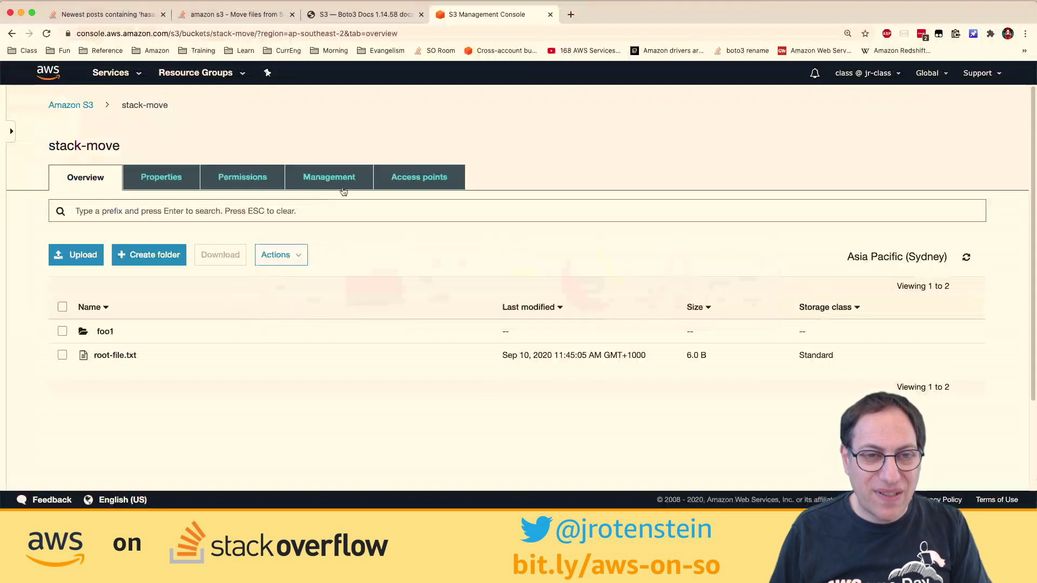
- Find the Object copy() reference in the Boto3 S3 documentation
click(342, 20)
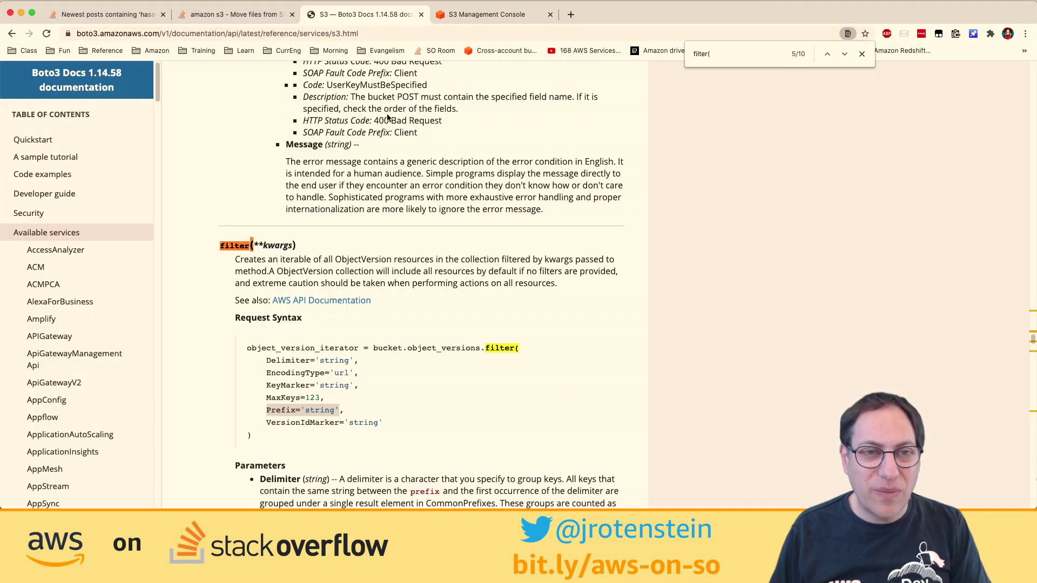
key(super+f)
key(Left)
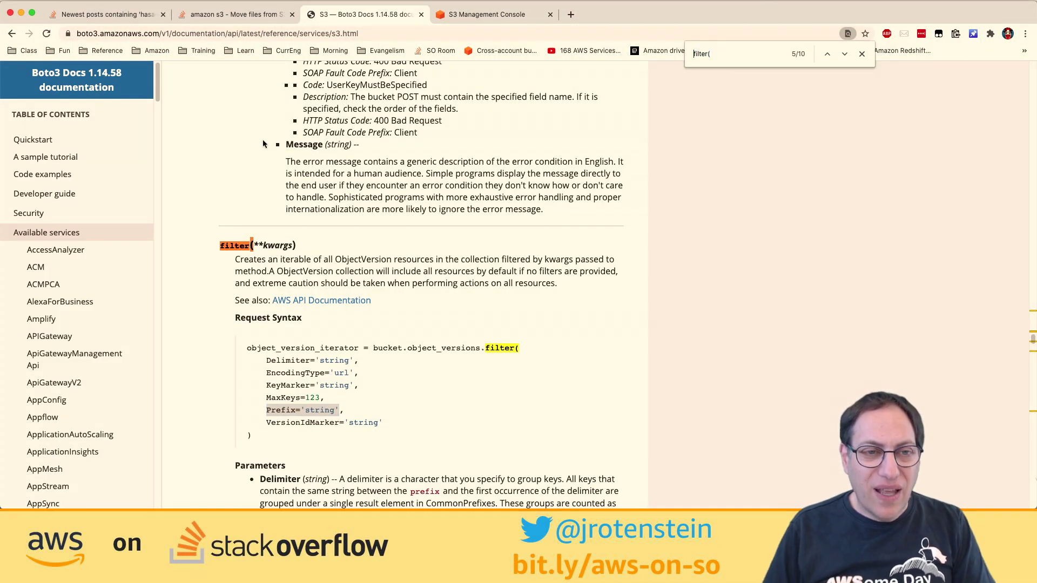
key(super+Up)
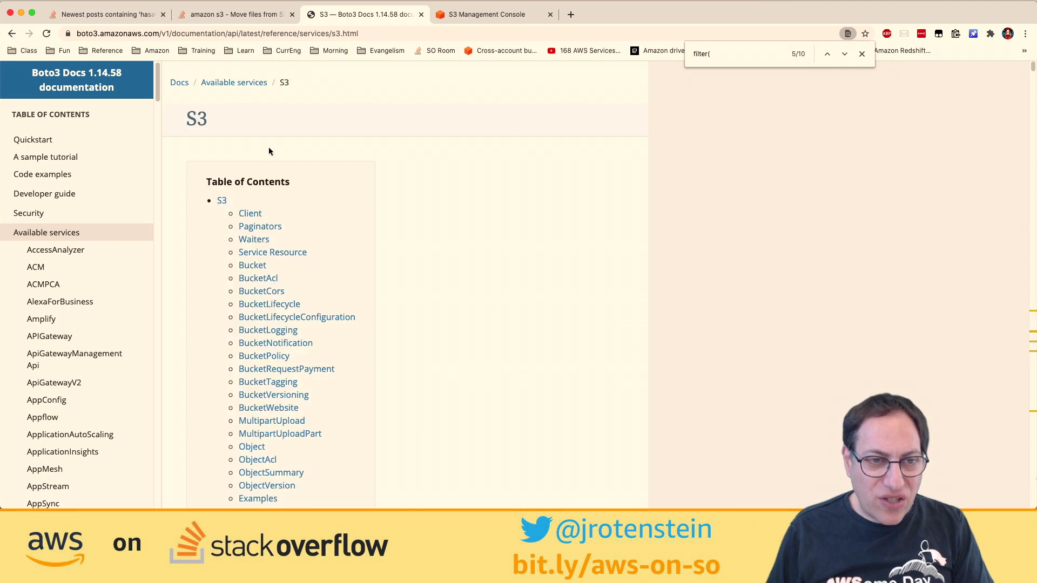
scroll(404, 266, down, 4)
click(258, 340)
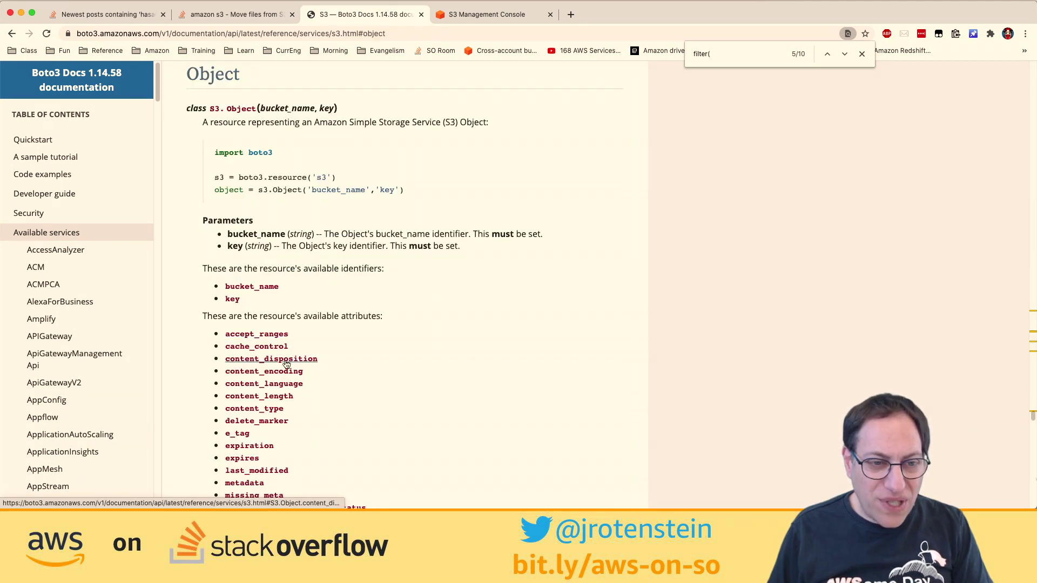
scroll(286, 365, down, 5)
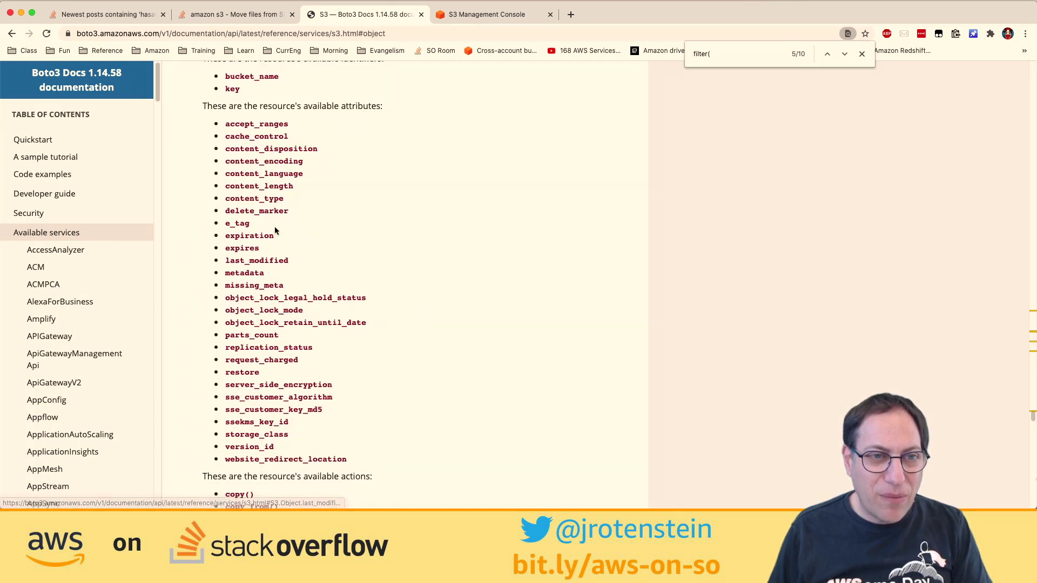
scroll(274, 227, down, 5)
click(239, 360)
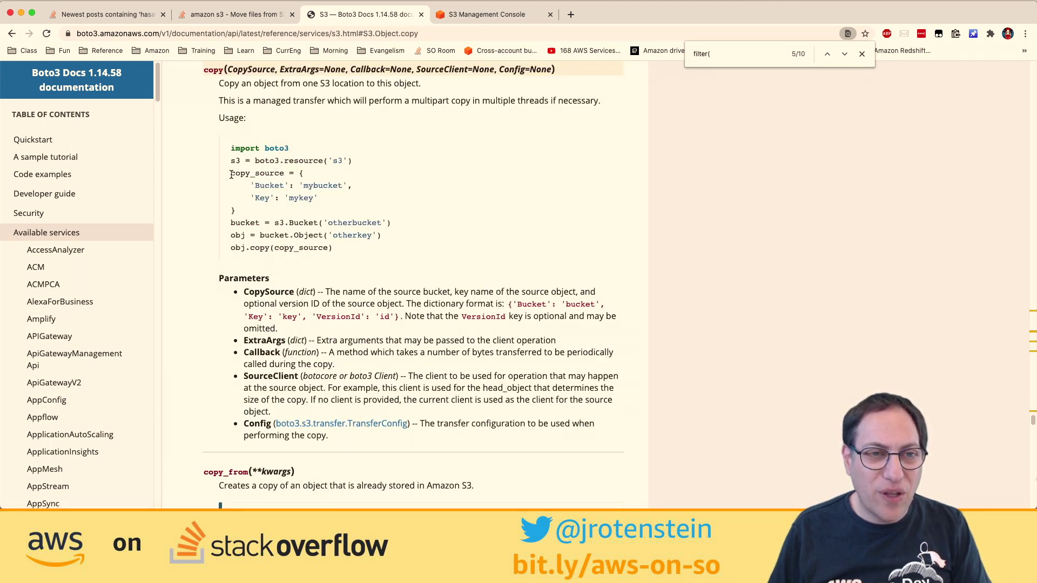
- Copy the example copy_source dictionary into stack.py below the print line
drag(231, 174, 241, 210)
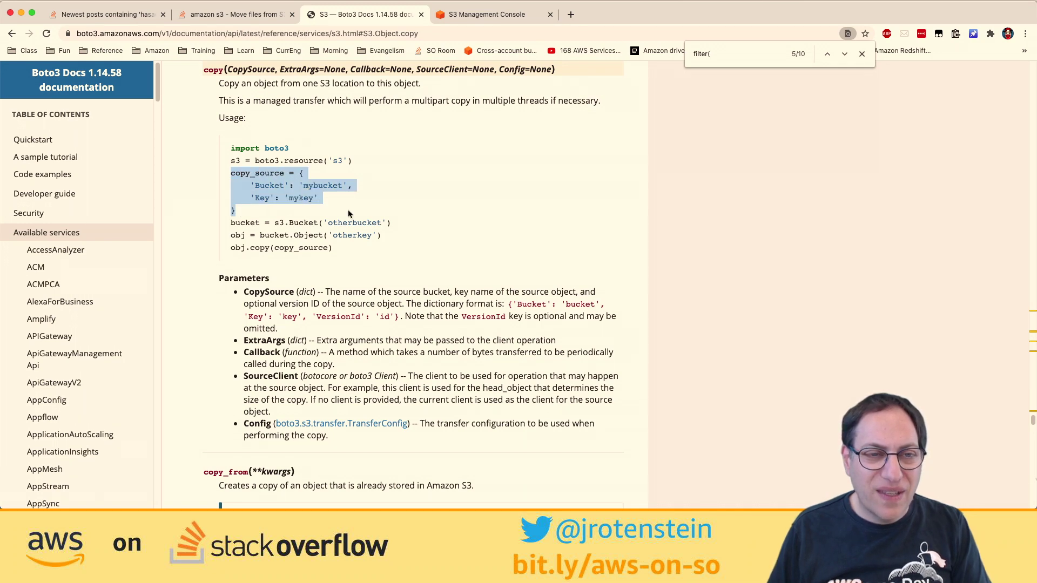
key(super+Tab)
click(232, 171)
key(Return)
key(super+v)
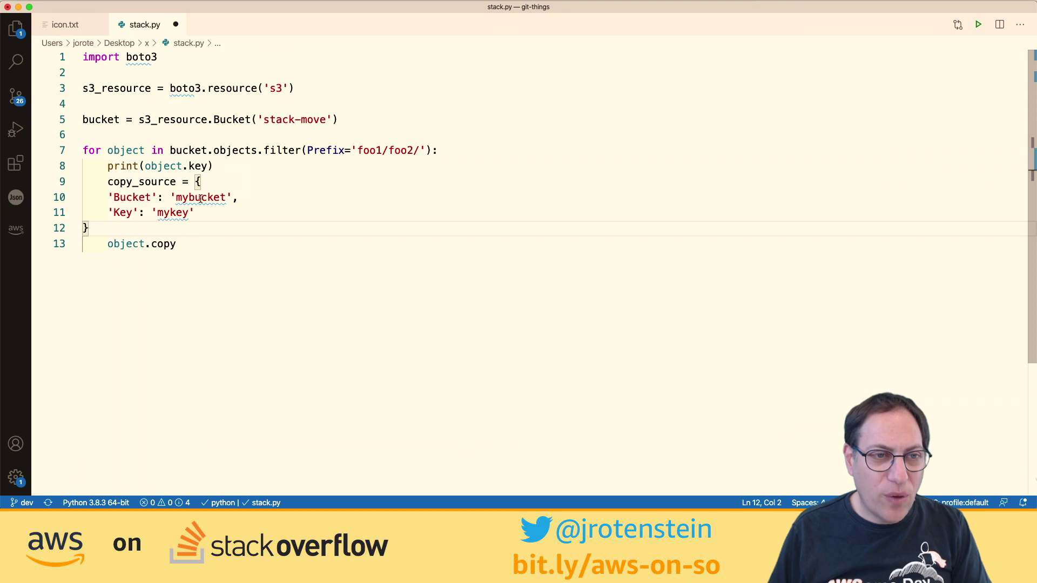
- Add a BUCKET = 'stack-move' constant below the import line
mouse_move(179, 198)
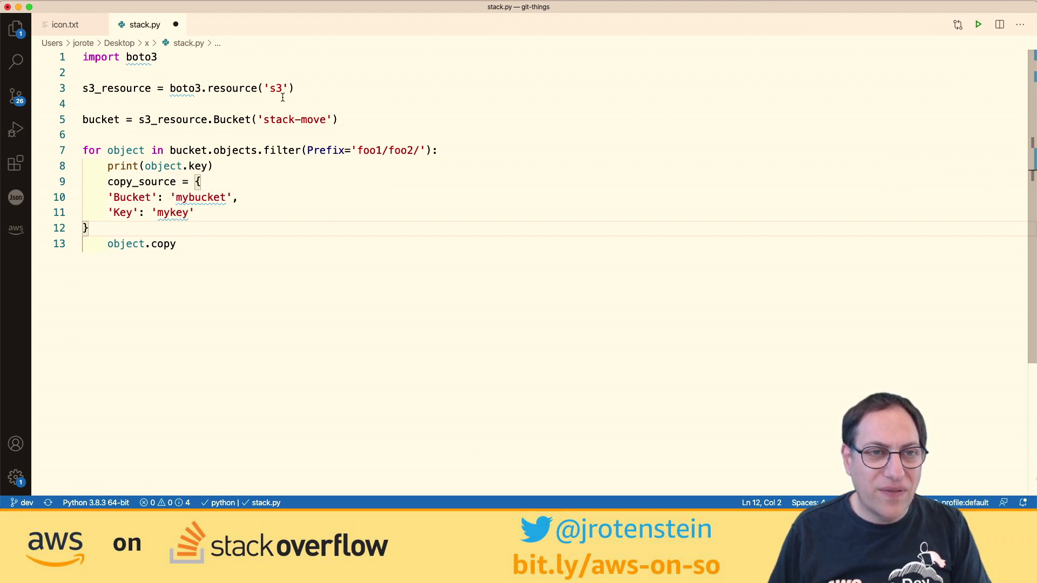
click(281, 76)
key(Return)
text(BUCKET)
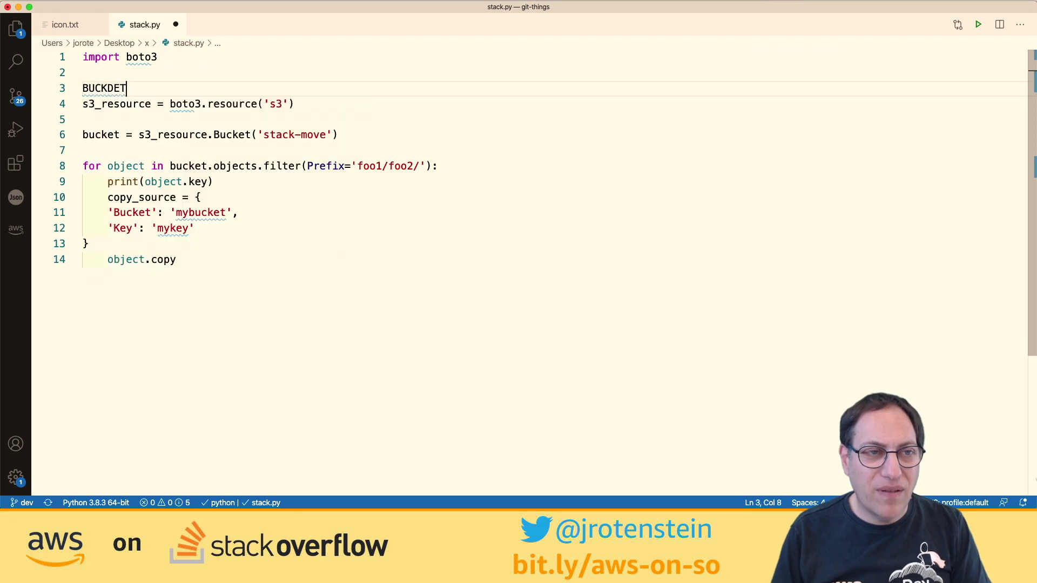
key(BackSpace)
key(BackSpace)
text(ET = 'stack-move)
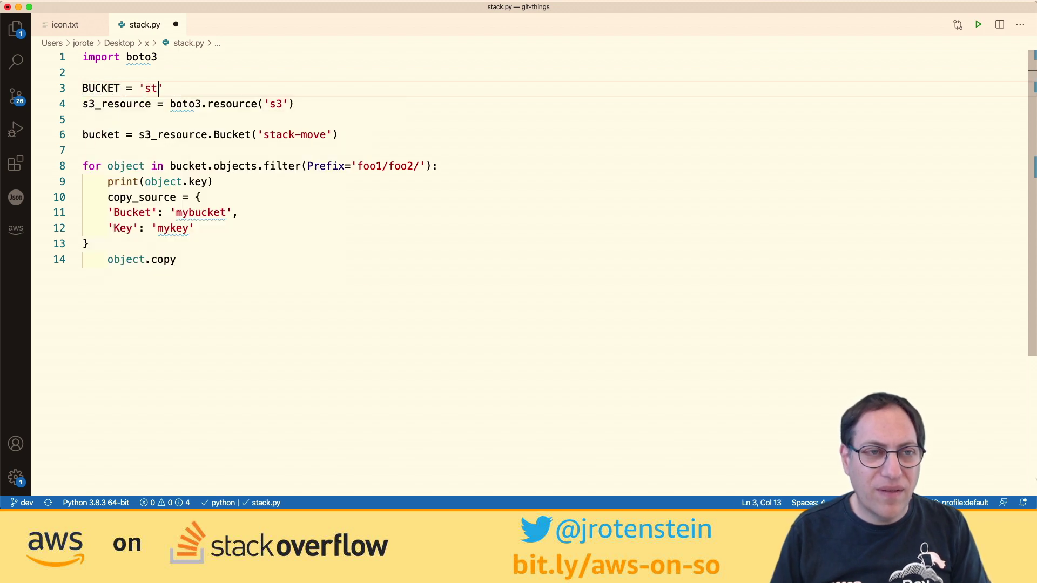
text(')
key(Return)
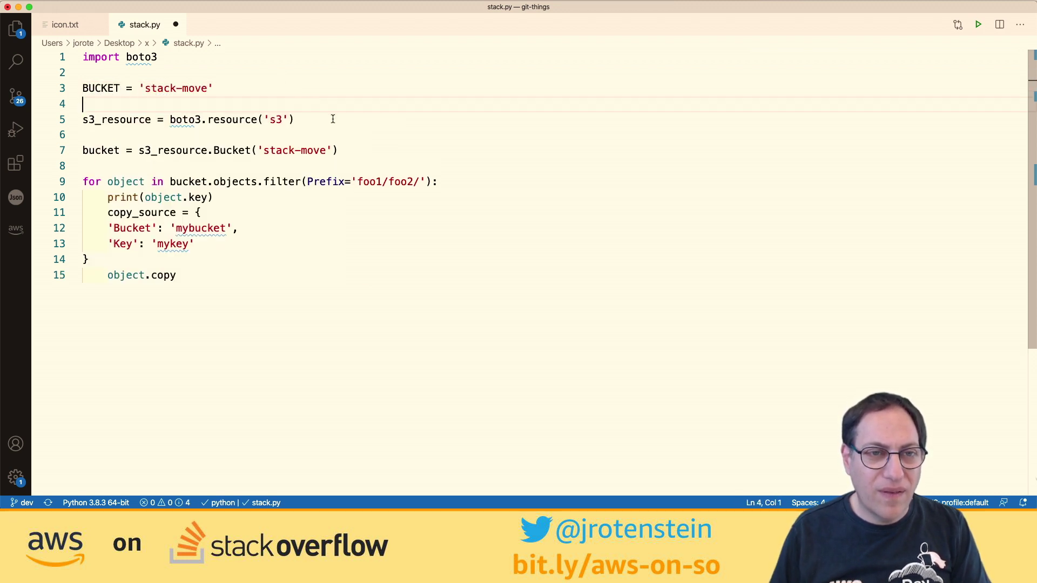
- Replace 'stack-move' in Bucket() and 'mybucket' in copy_source with BUCKET
click(114, 88)
double_click(114, 88)
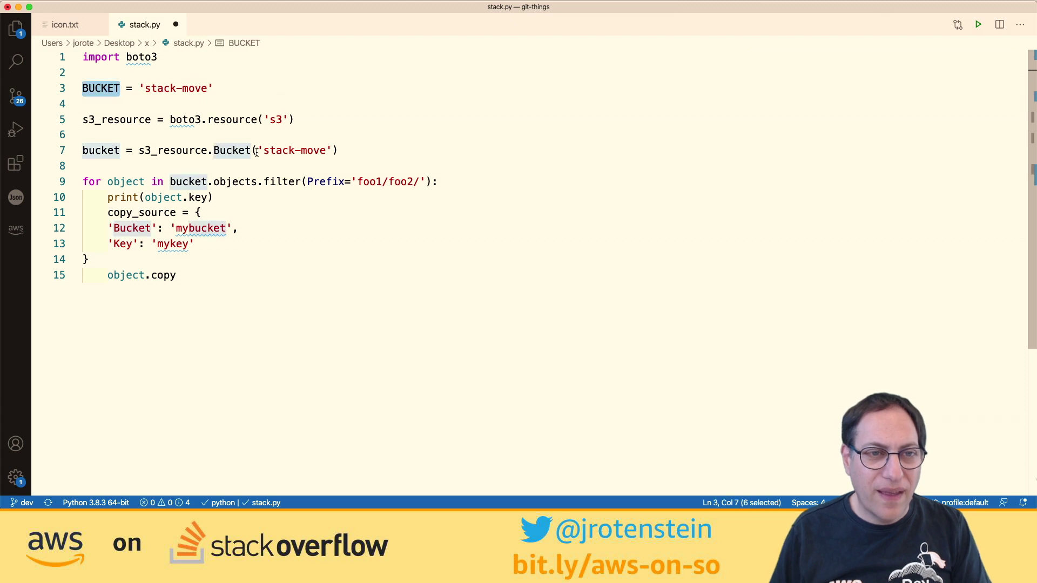
drag(257, 151, 332, 152)
key(ctrl+v)
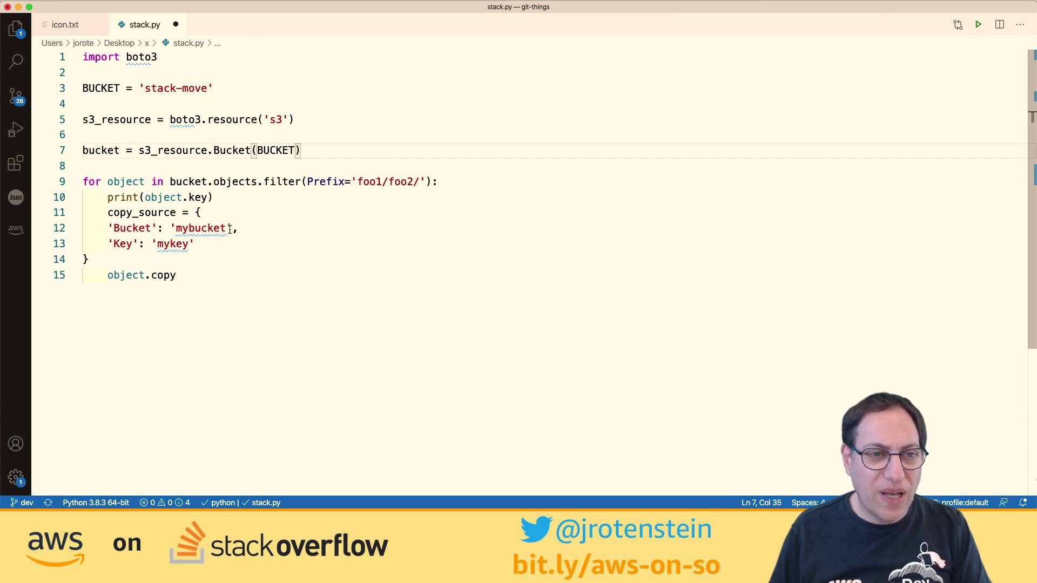
drag(231, 229, 152, 243)
key(ctrl+v)
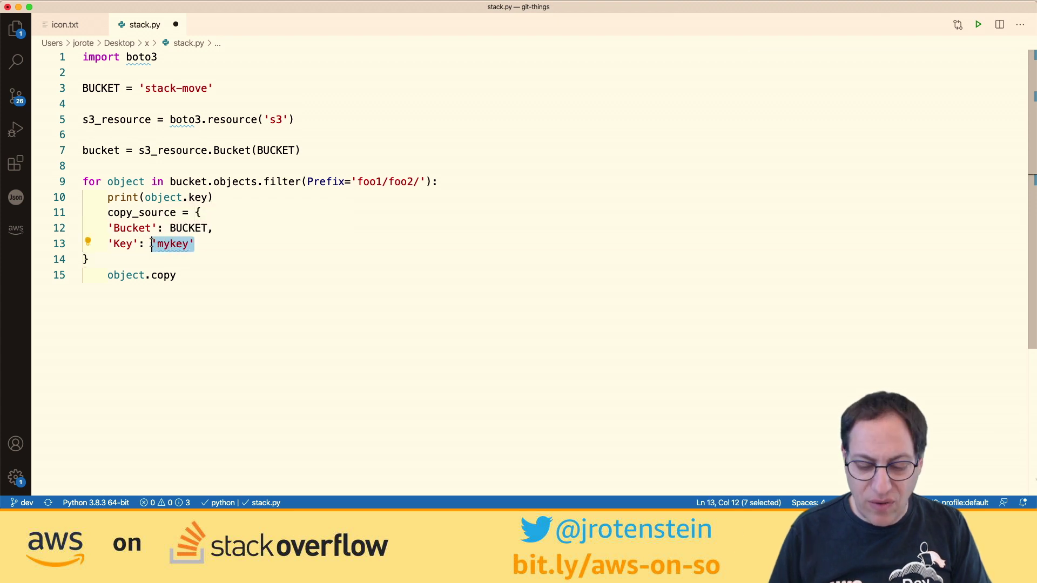
- Set copy_source's Key to object.key, then study the copy() example's Bucket, Object and obj.copy lines
text(object.key)
key(super+Tab)
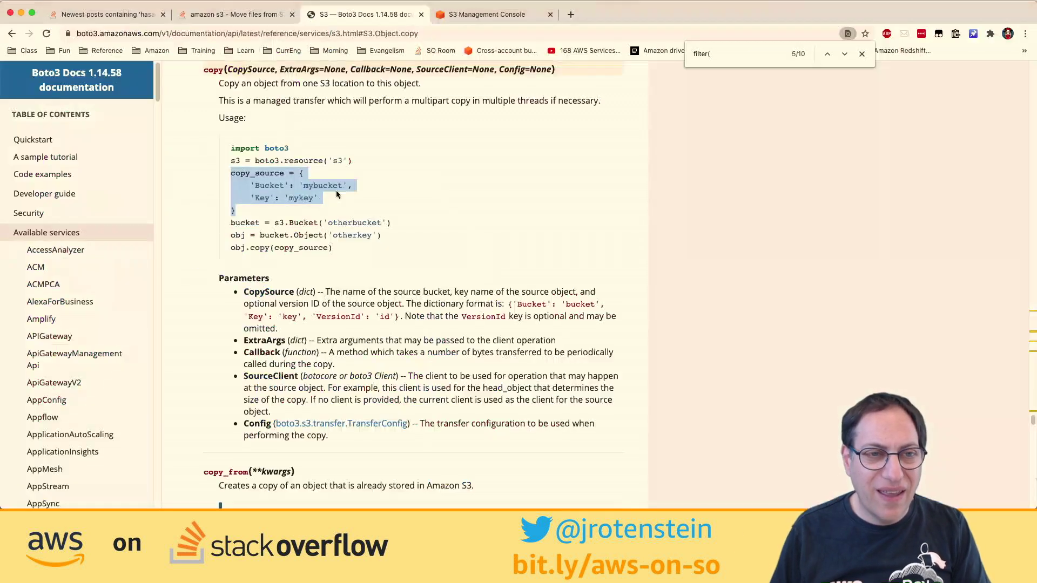
click(281, 233)
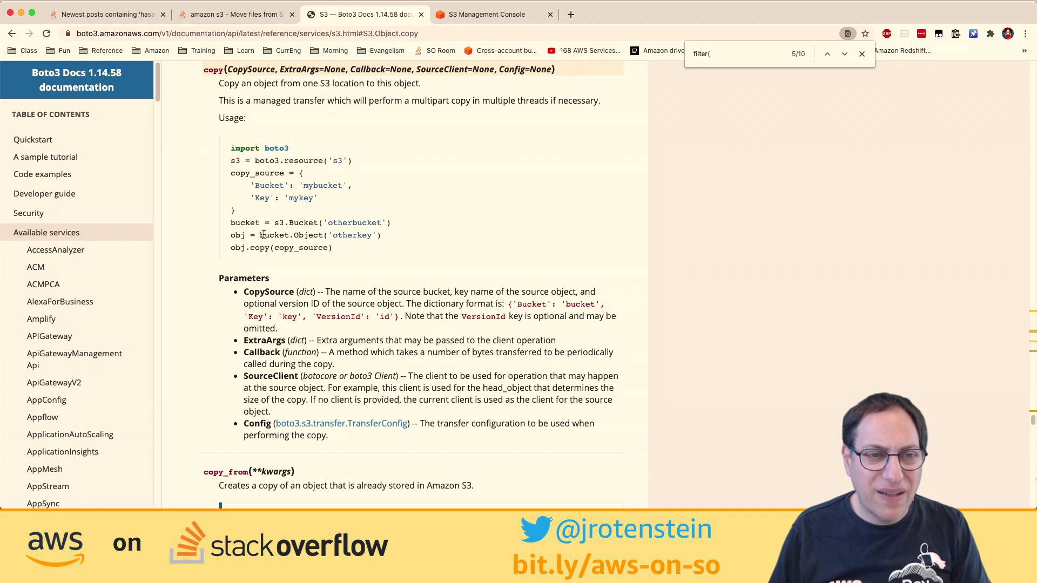
drag(270, 222, 391, 222)
drag(256, 236, 375, 238)
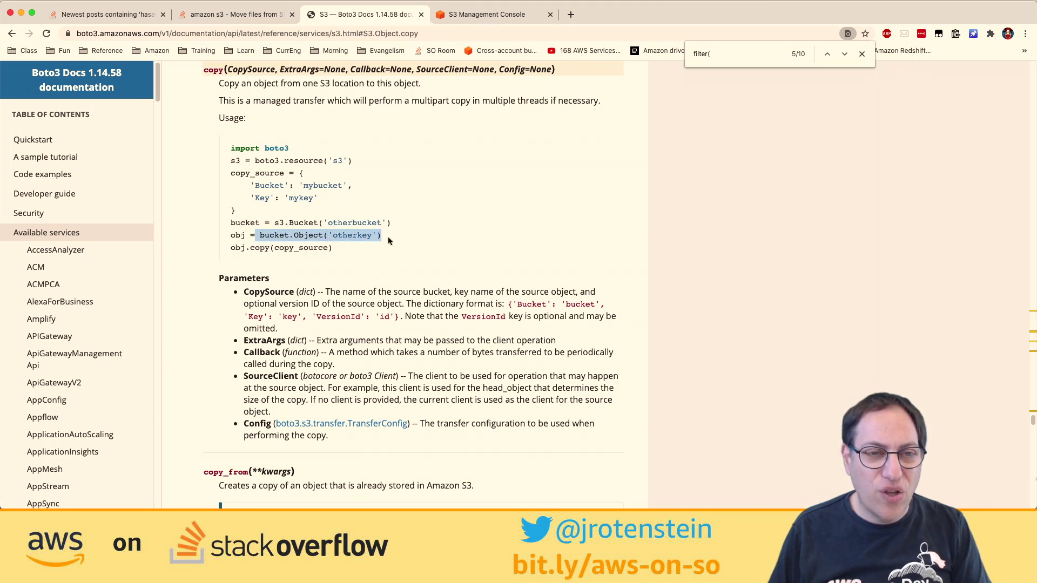
click(388, 236)
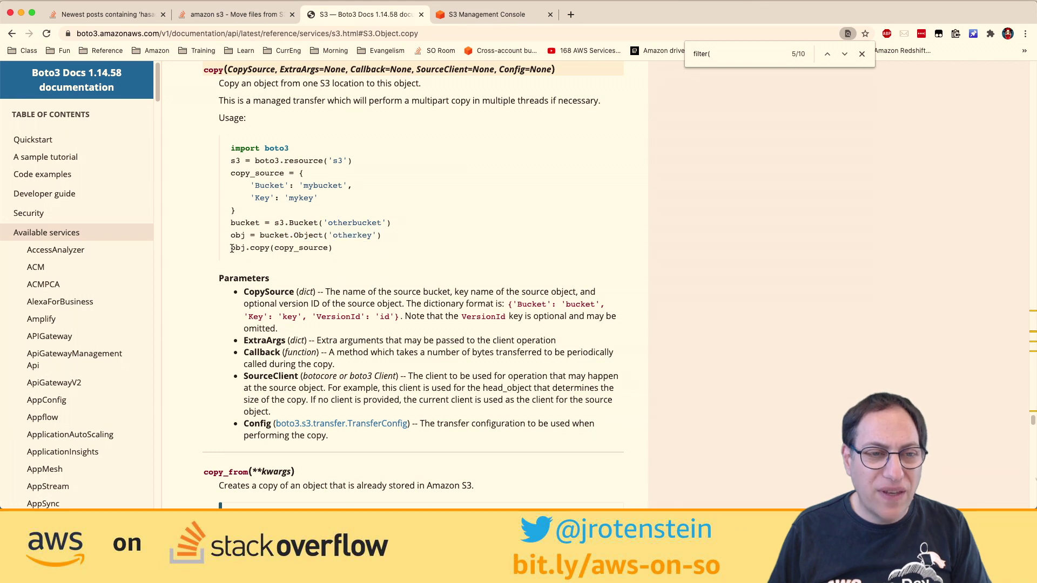
drag(232, 249, 339, 251)
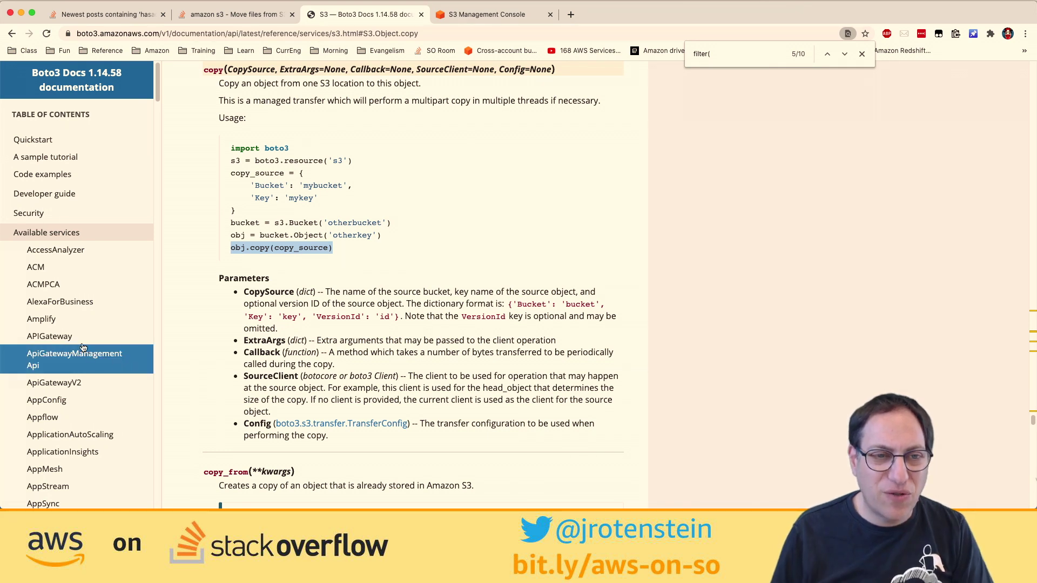
drag(231, 235, 386, 233)
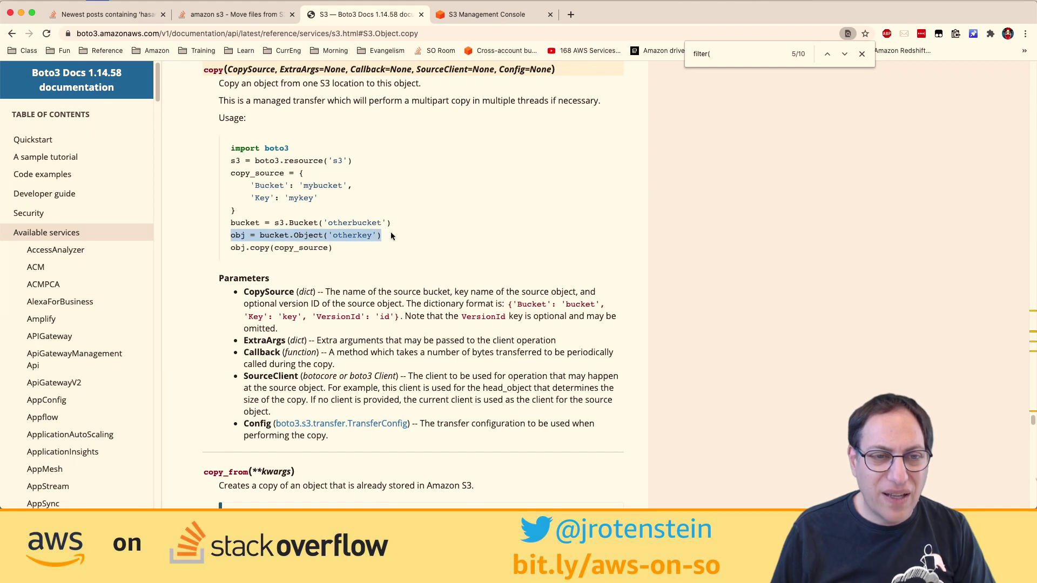
key(super+Tab)
- Fix the indentation of the copy_source dictionary and its closing brace
click(274, 258)
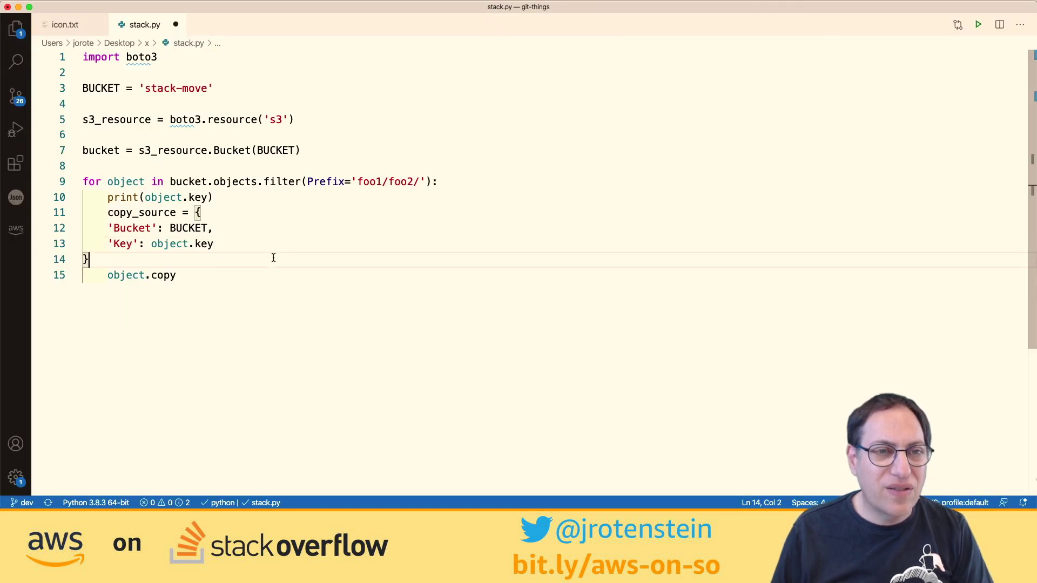
key(Return)
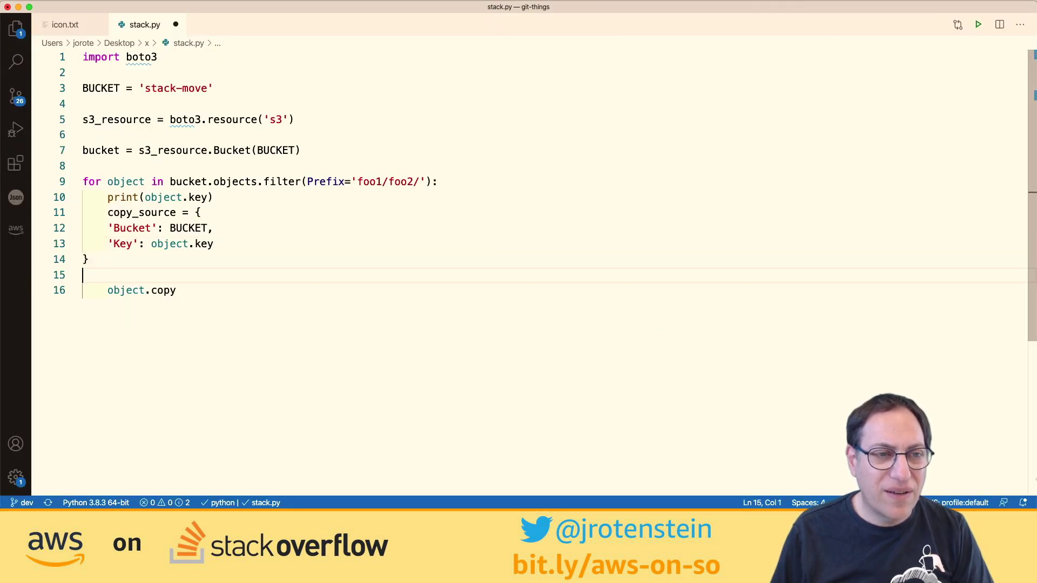
key(Up)
key(Tab)
key(Tab)
key(Up)
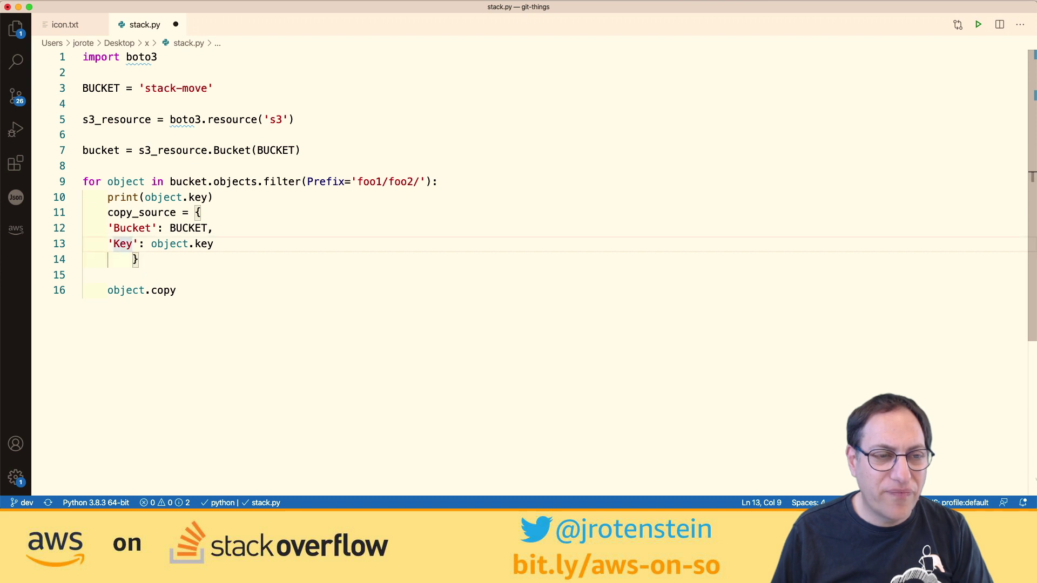
key(Down)
key(shift+Tab)
key(Up)
key(Tab)
key(Up)
key(Home)
key(Tab)
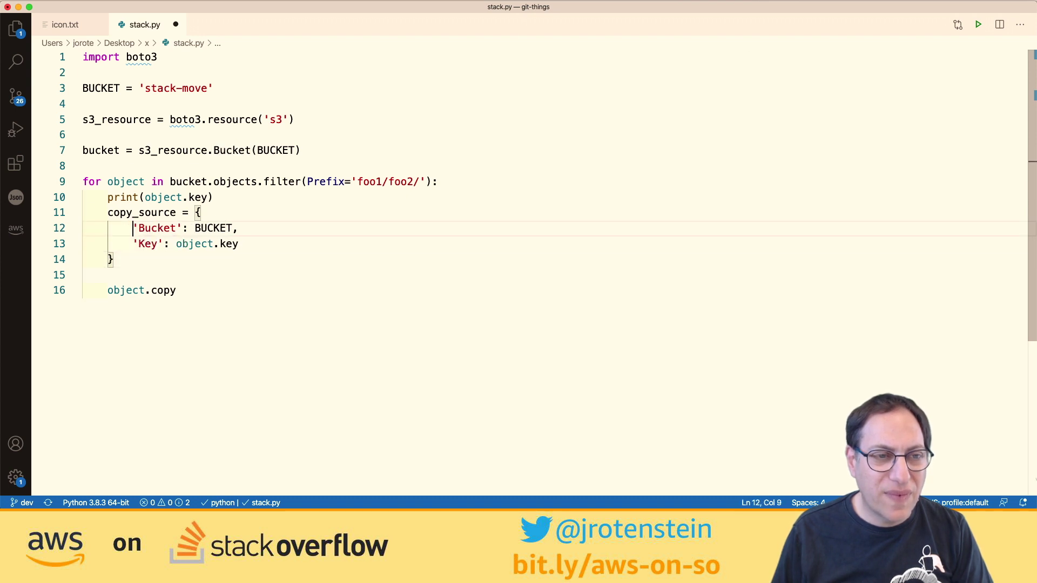
- Paste obj = bucket.Object('otherkey') on line 15, indented into the loop
click(229, 273)
text(obj = bucket.Object('otherkey'))
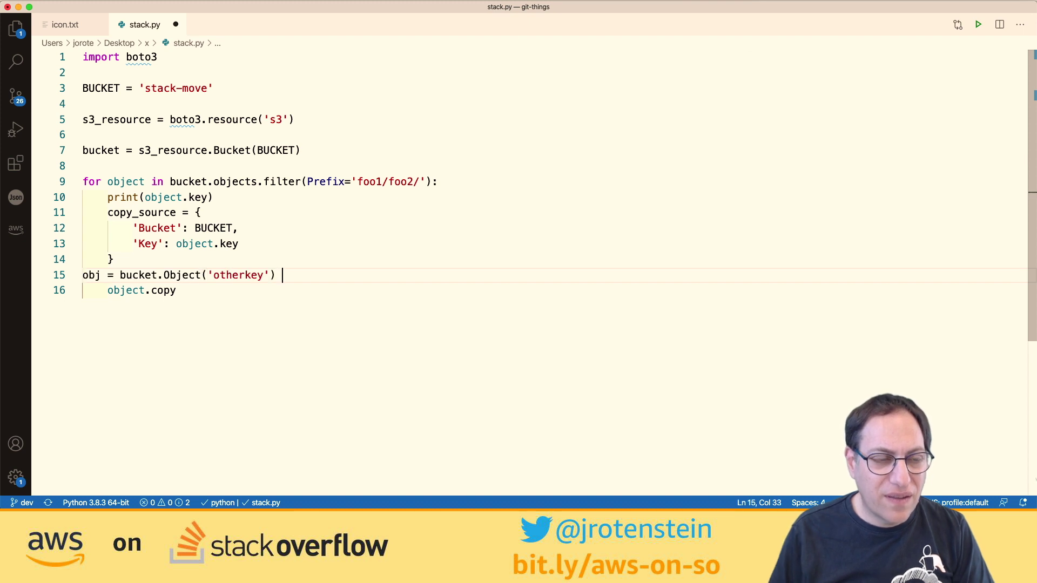
key(Home)
key(Tab)
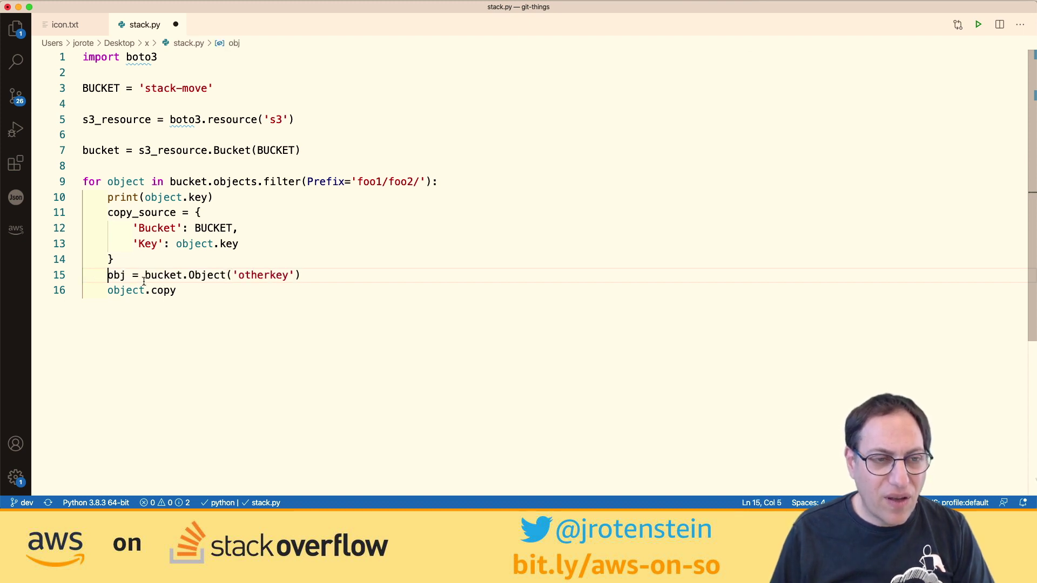
- Review the obj name, the 'otherkey' string and the foo1/foo2/ prefix on line 9
drag(125, 276, 115, 275)
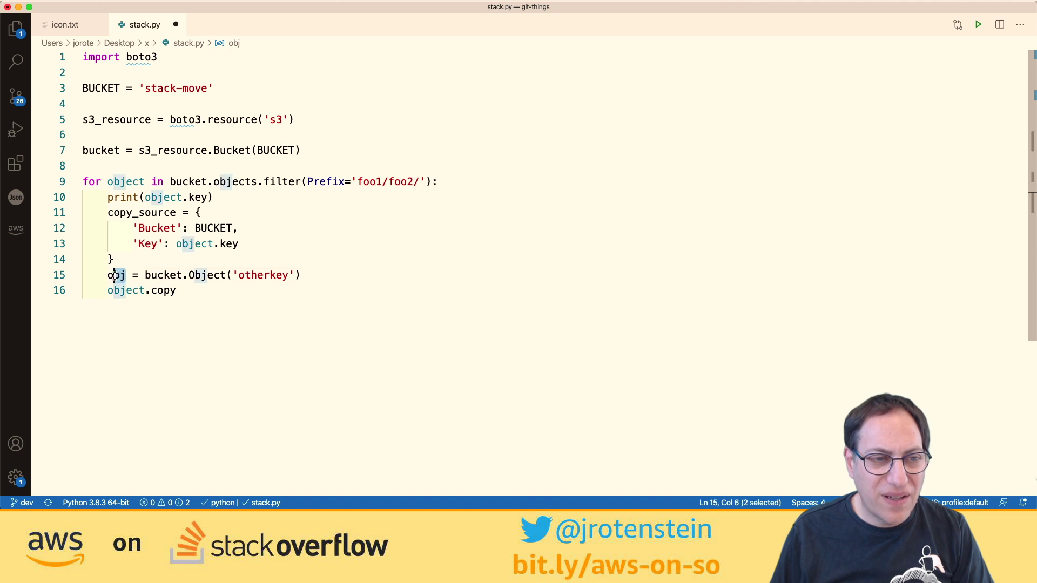
click(126, 275)
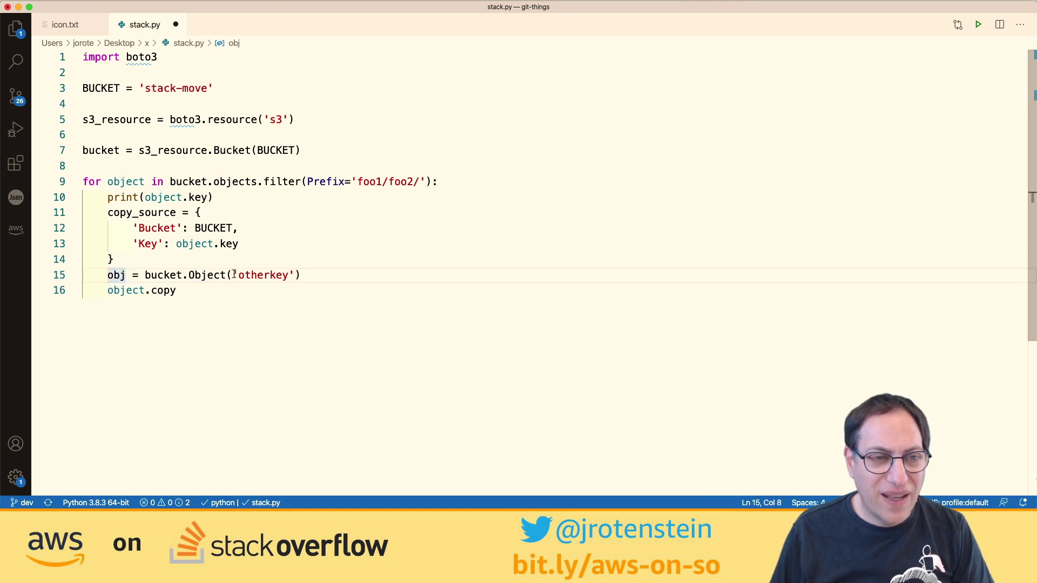
drag(234, 275, 295, 274)
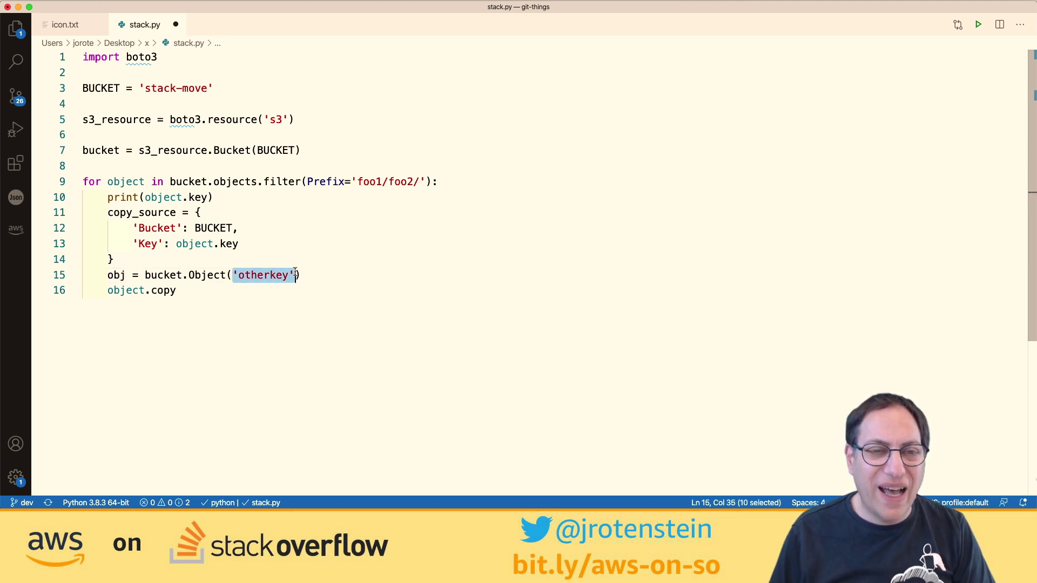
click(420, 182)
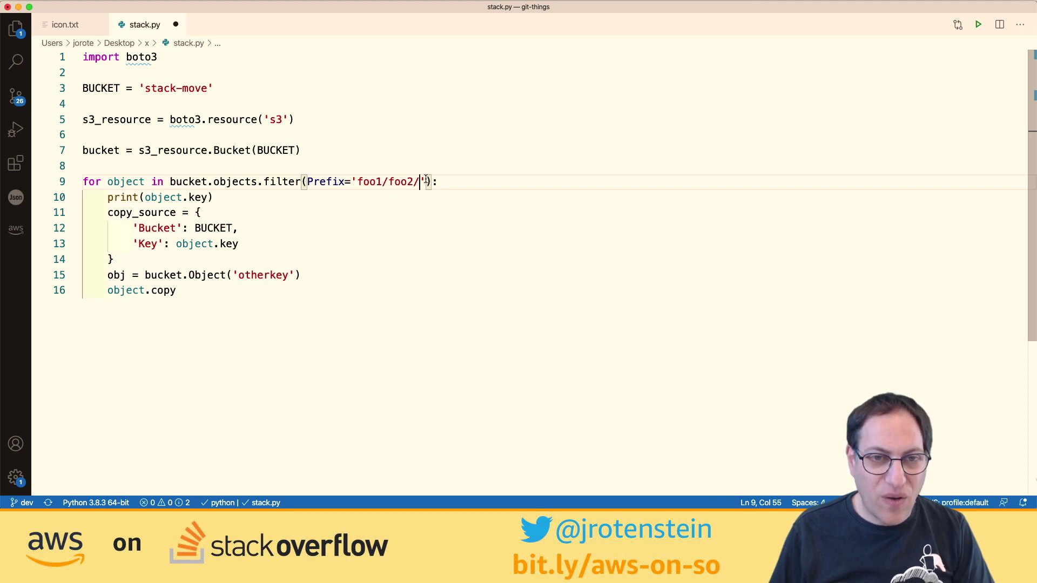
drag(421, 182, 357, 182)
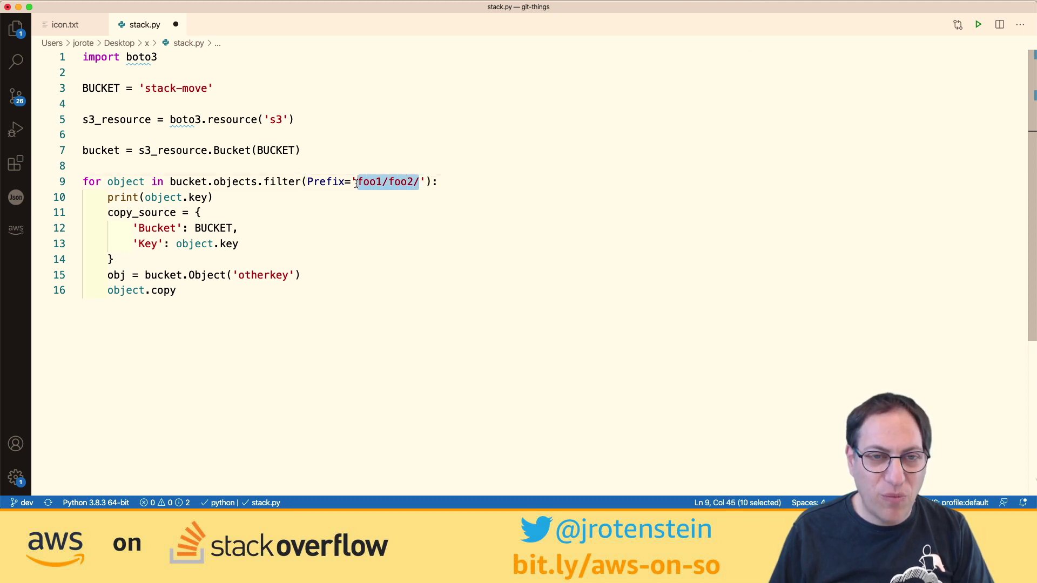
click(420, 182)
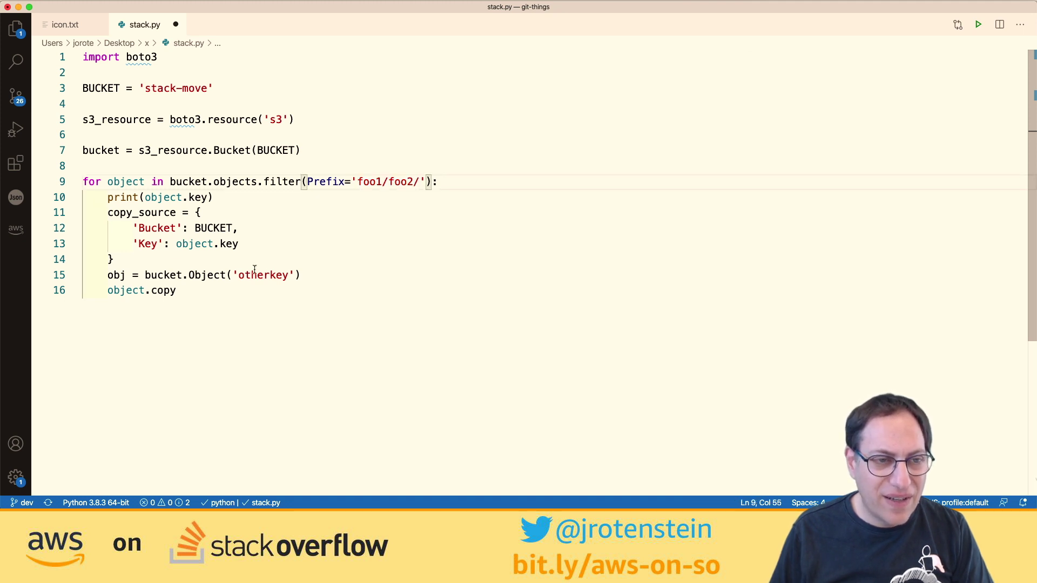
- In a python3 REPL, set s = "foo1/foo2/someting" and run s.rfind('/')
key(super+Tab)
key(super+Tab)
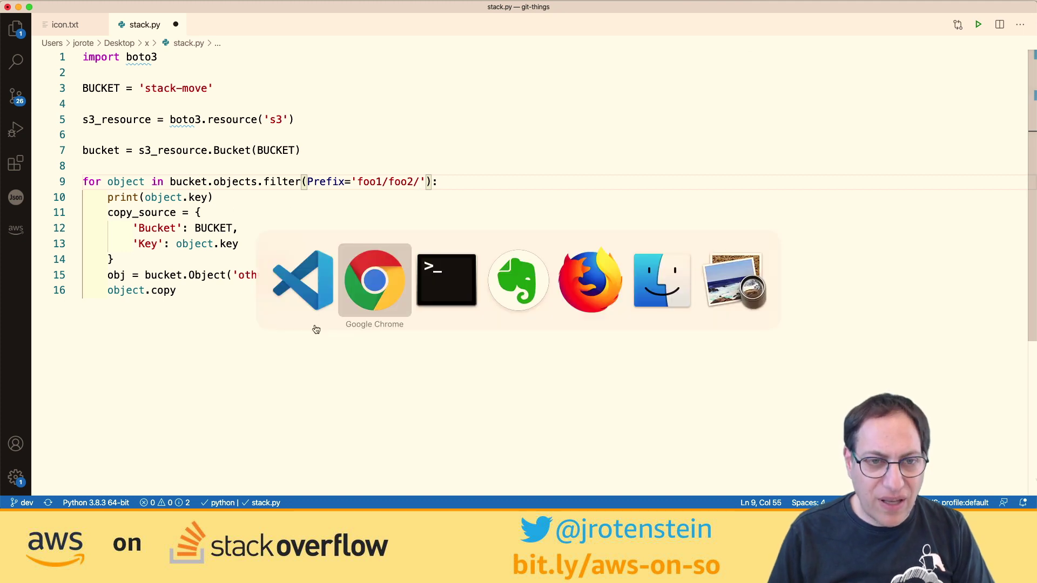
text(python3)
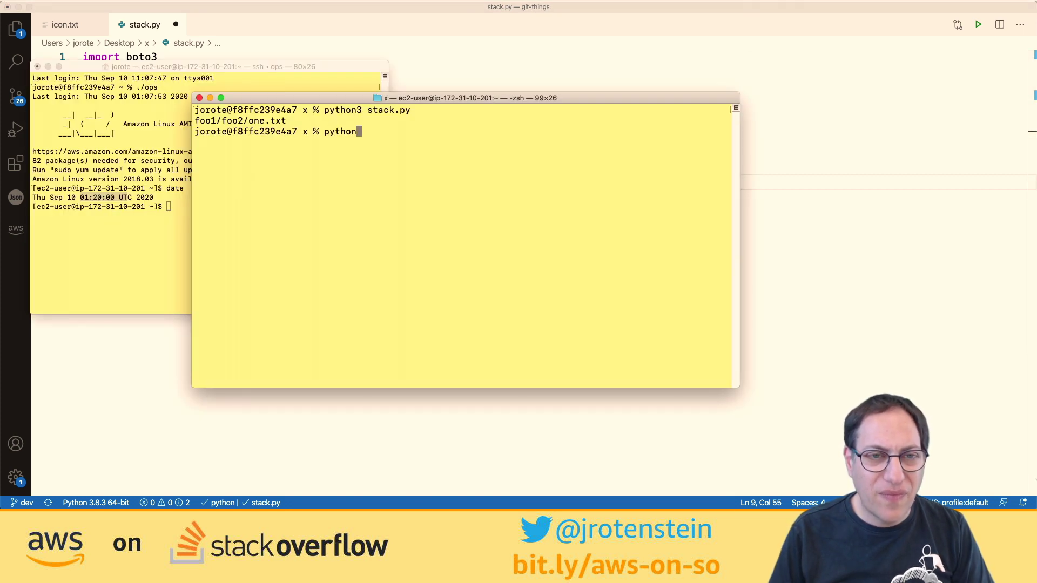
key(Return)
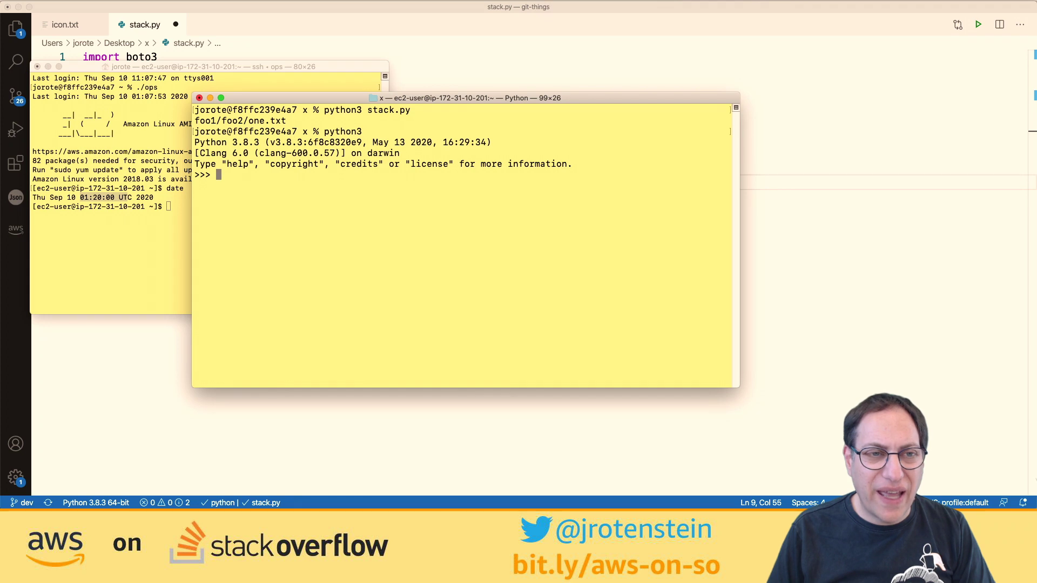
text(s = ")
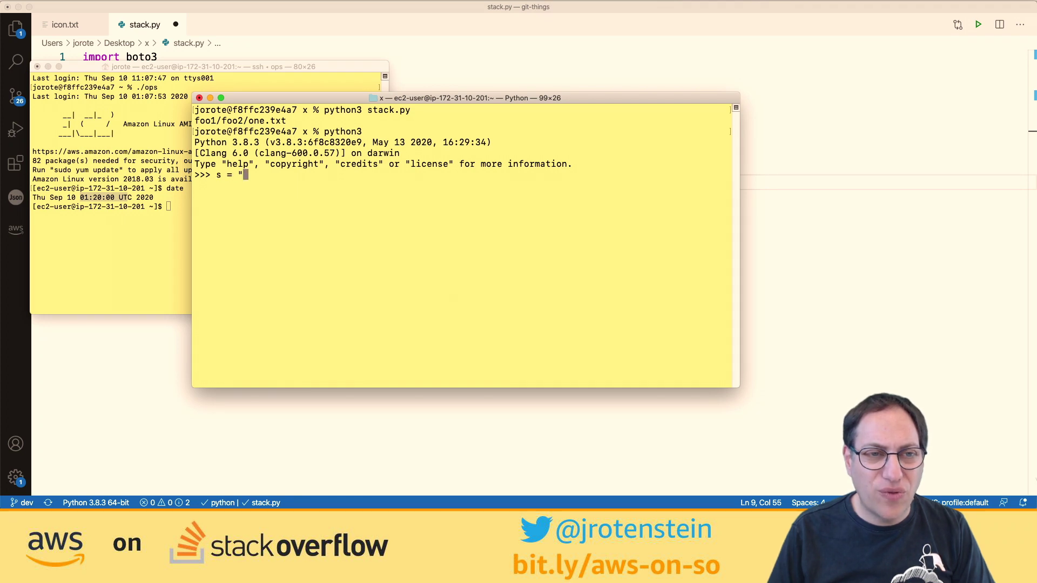
text(foo1/foo2/)
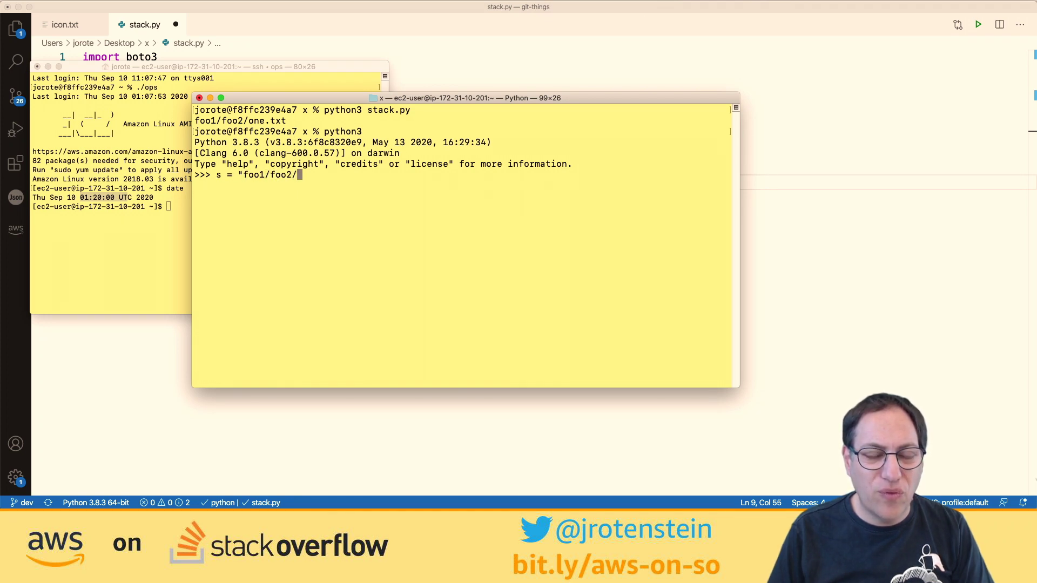
text(someting)
text(")
key(Return)
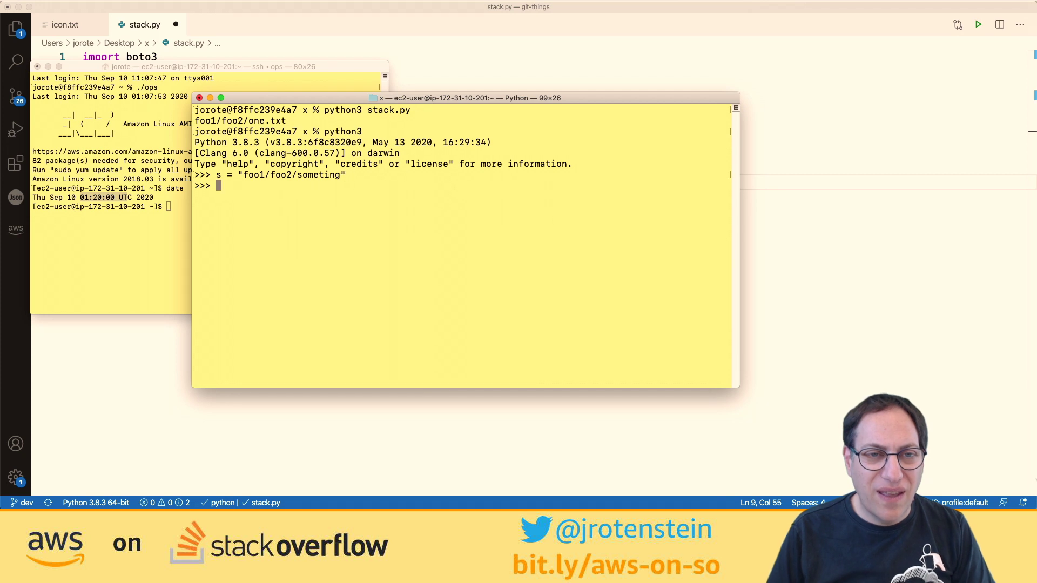
text(s.)
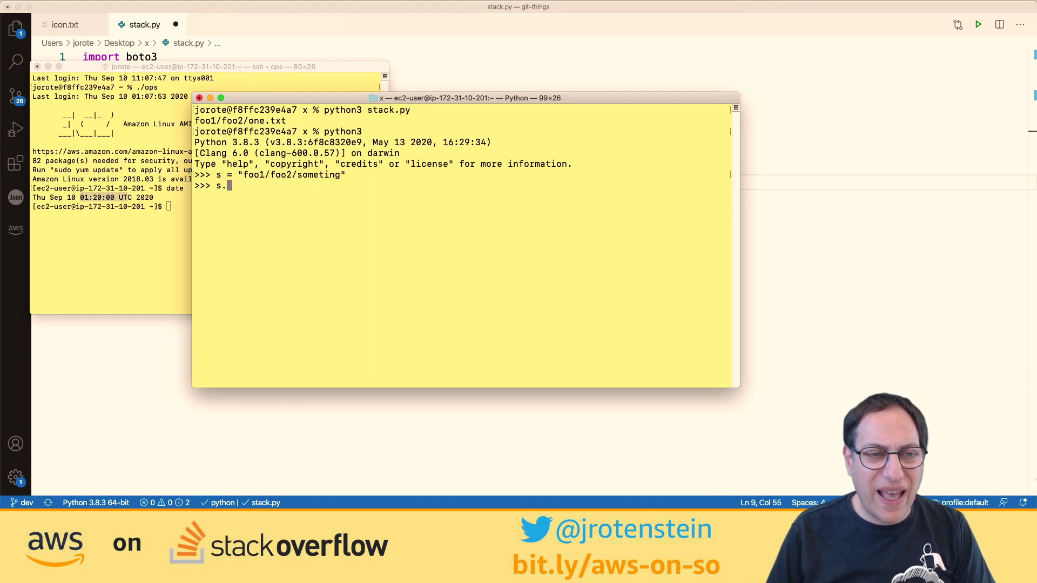
text(rfind()
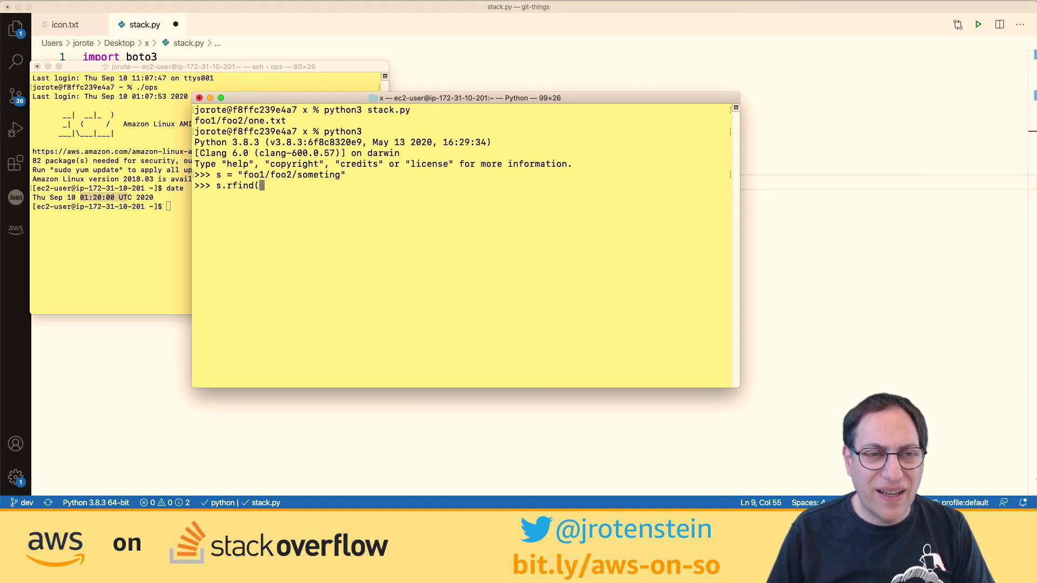
text('/;)
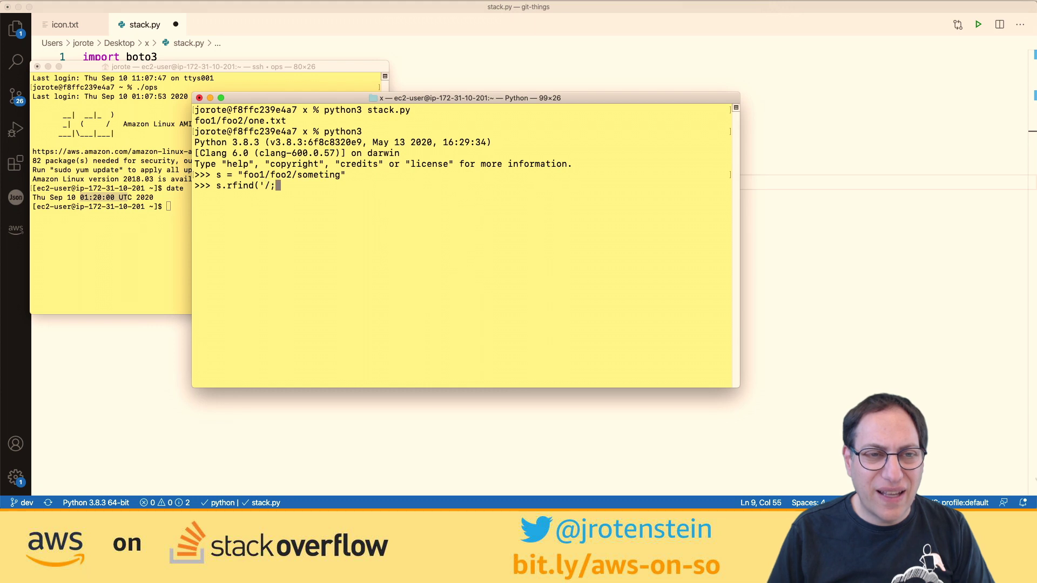
key(BackSpace)
text('))
key(Return)
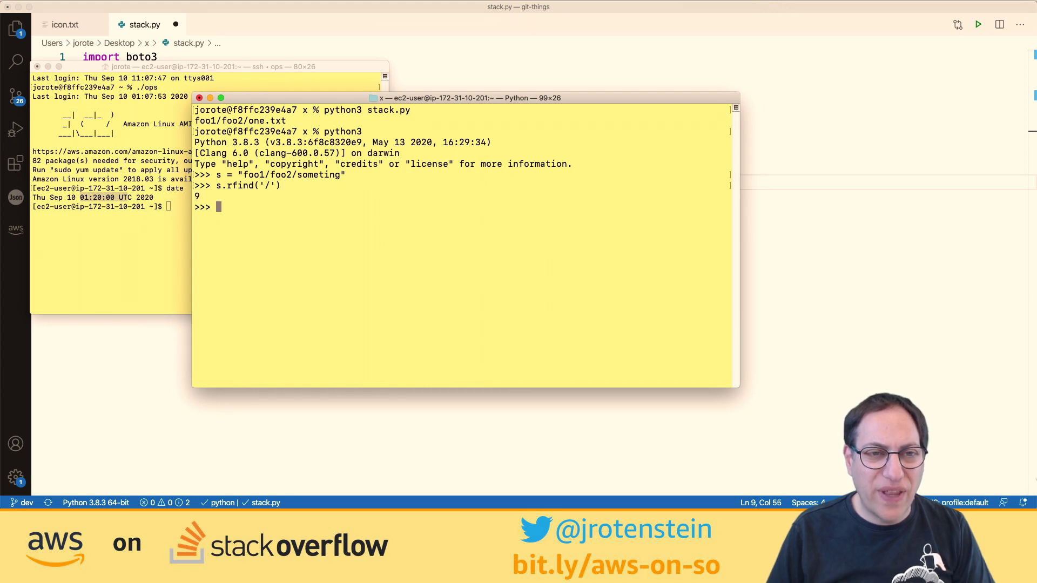
- Refine the slice to s[s.rfind('/')+1:] returning 'someting' and select it
text(s)
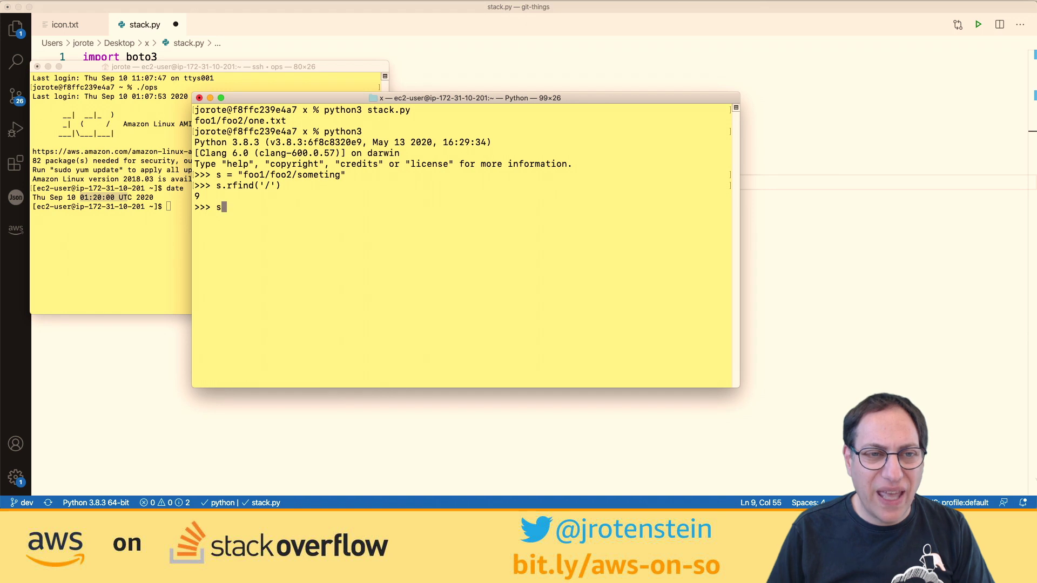
text([rfind('/;)
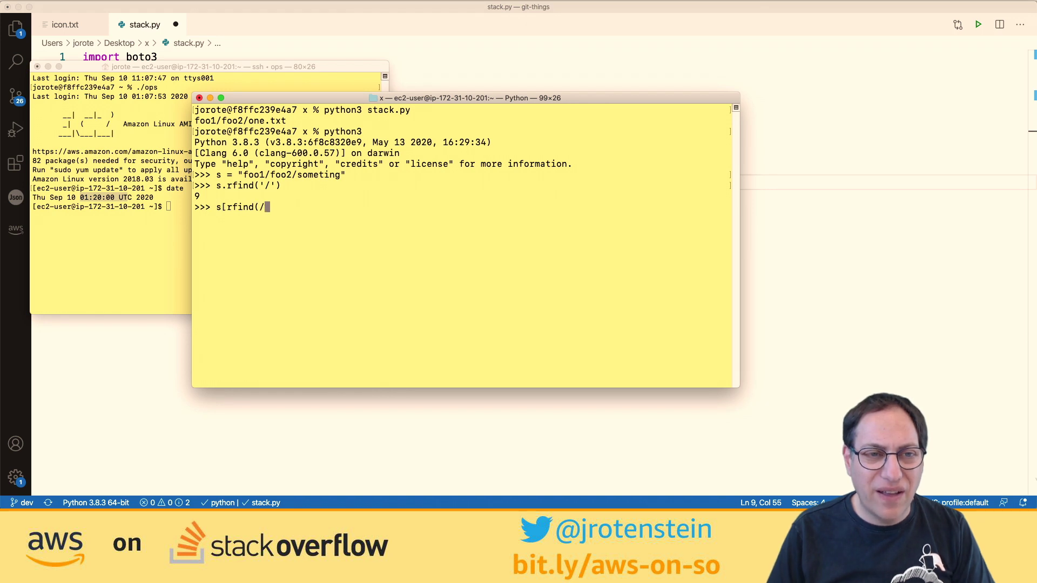
key(BackSpace)
text(')
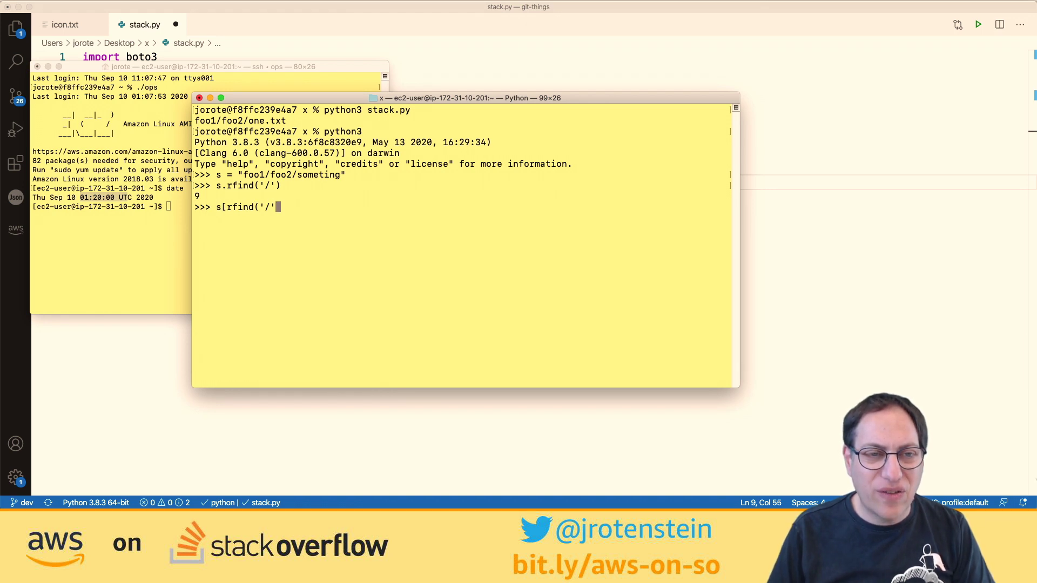
text():])
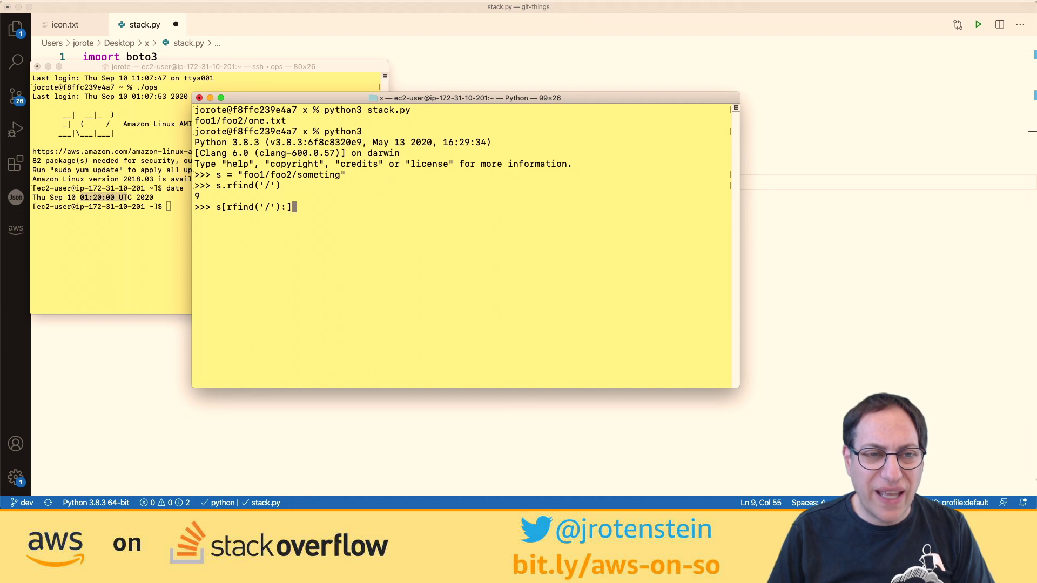
key(Return)
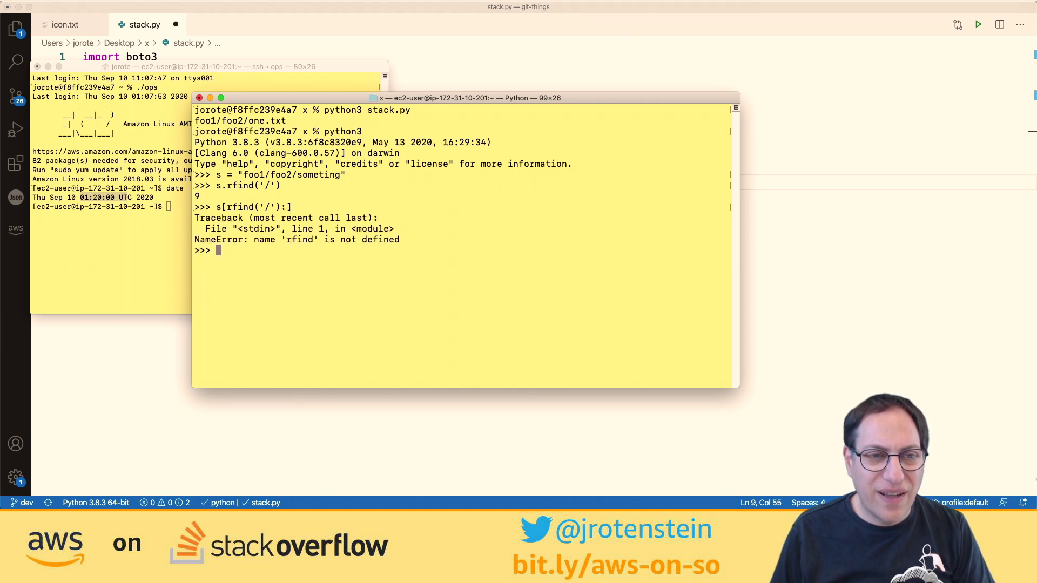
key(Up)
key(ctrl+a)
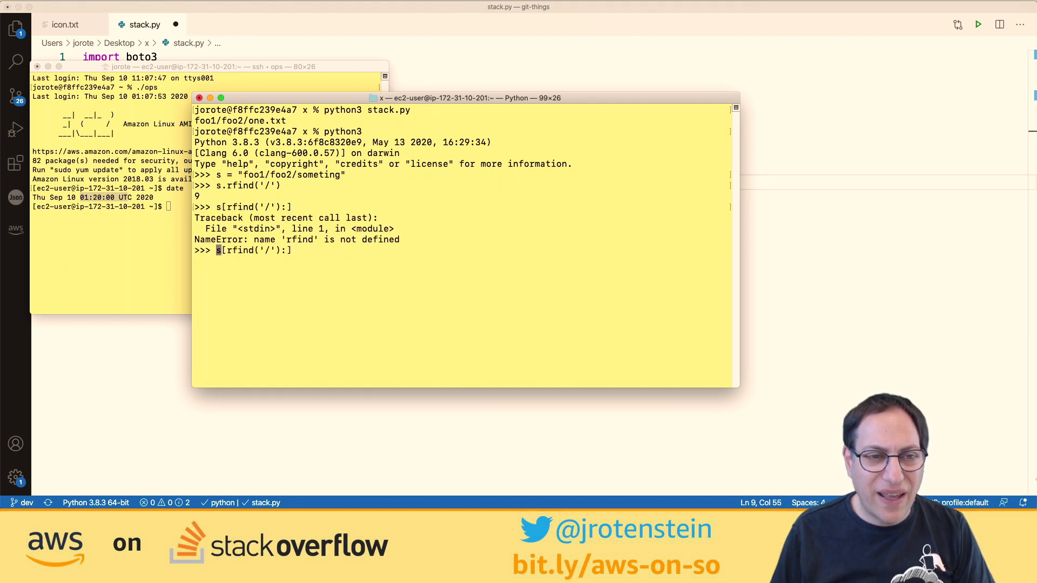
key(Right)
key(Right)
text(s.)
key(Return)
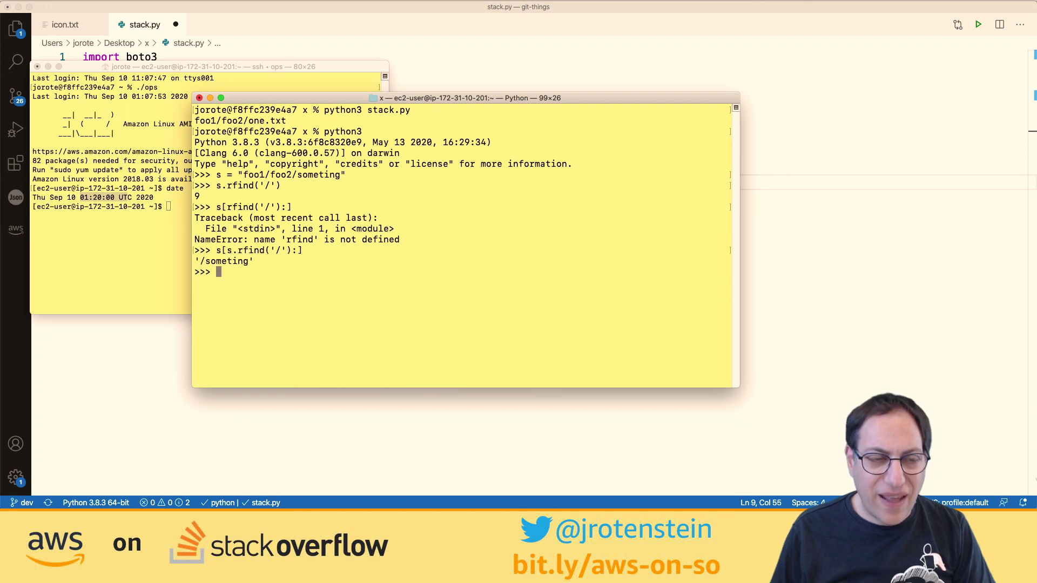
key(Up)
key(Left)
key(Left)
text(+1)
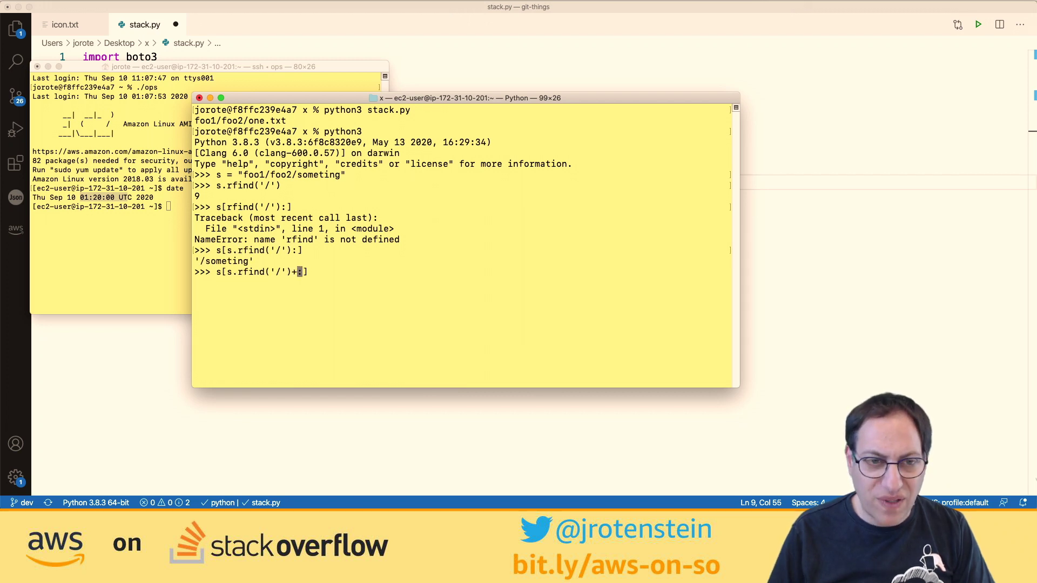
key(Return)
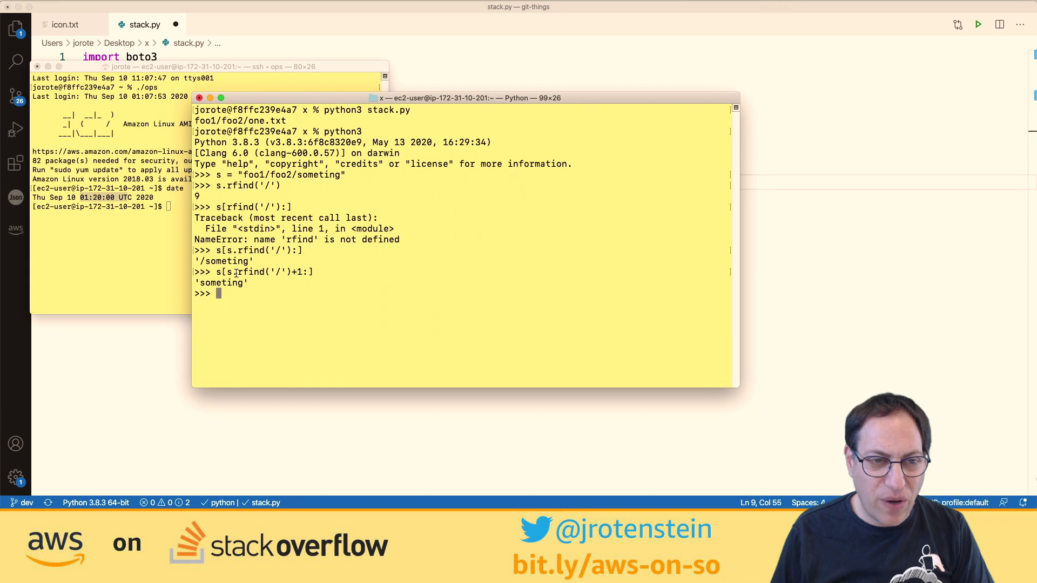
drag(218, 271, 314, 270)
key(super+c)
- Add target_key = object.key[object.key.rfind('/')+1:] as a new line in the loop
key(super+Tab)
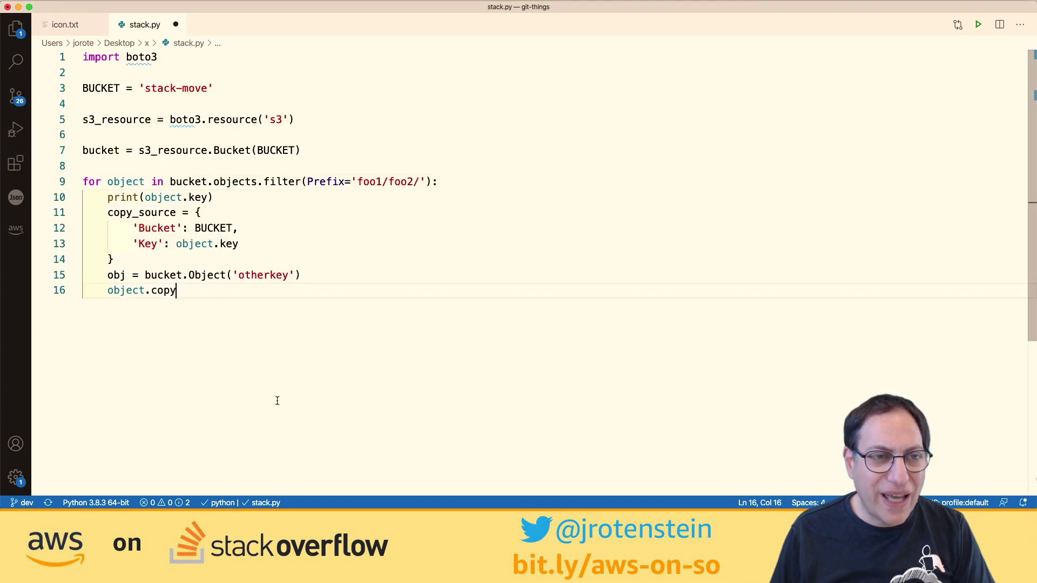
click(168, 266)
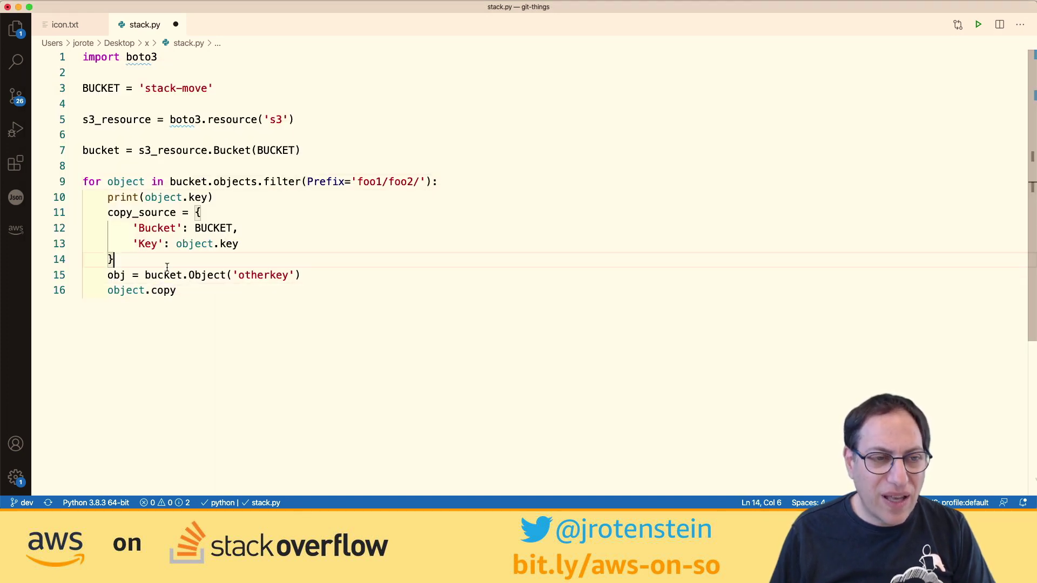
key(Return)
text(target_ke)
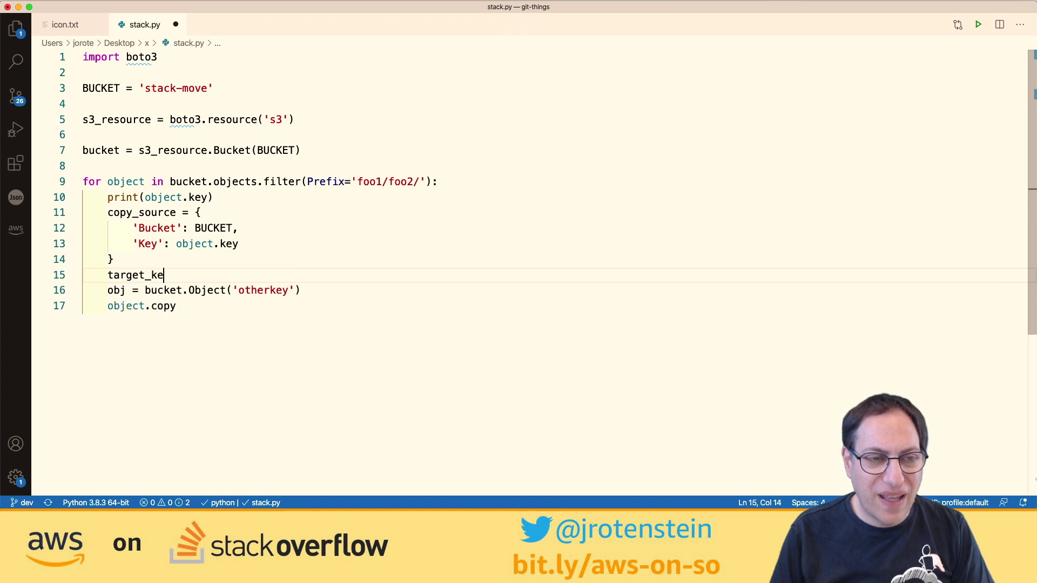
text(y =)
key(super+v)
drag(176, 244, 239, 244)
key(super+c)
double_click(193, 275)
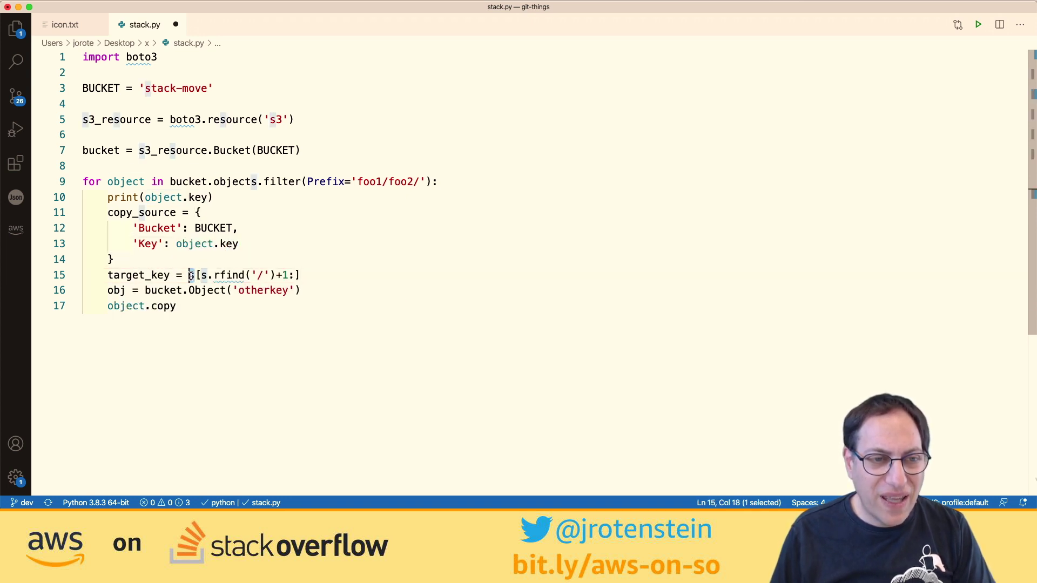
key(super+v)
double_click(262, 275)
key(super+v)
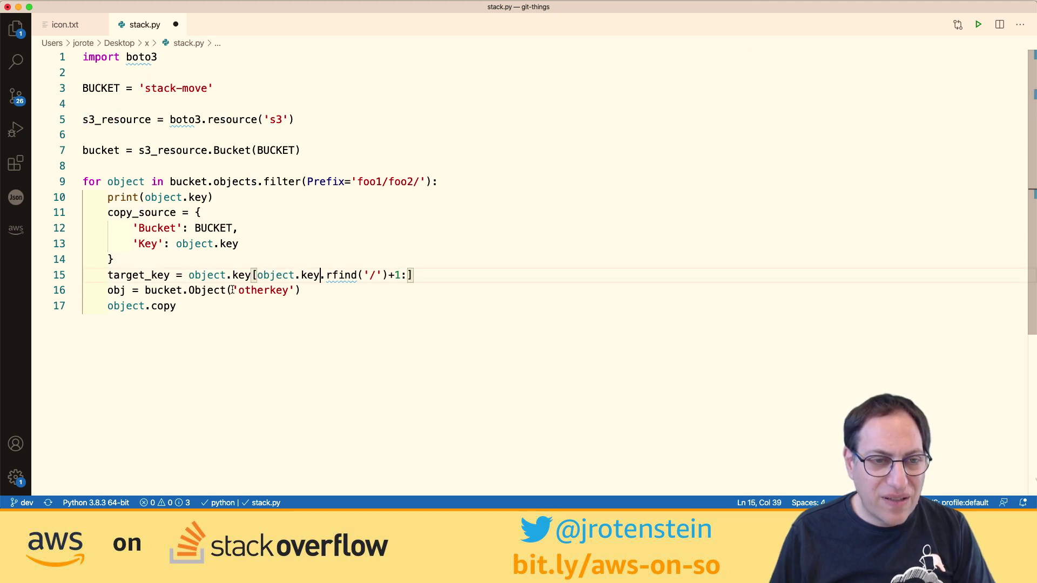
- Use target_key in bucket.Object() and replace object.copy with obj.copy(copy_source) from the docs
drag(232, 290, 297, 290)
text(target)
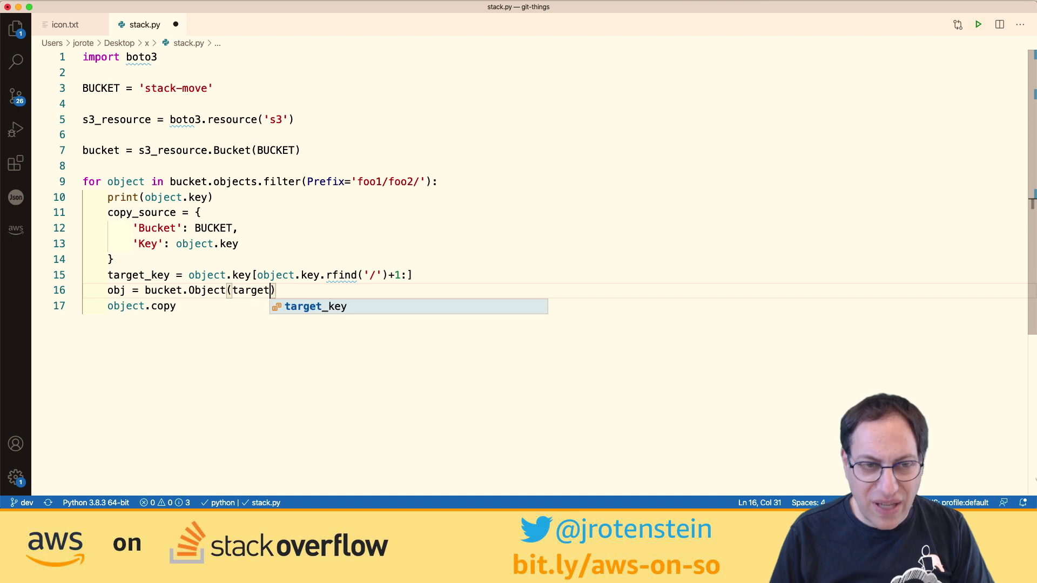
text(_key)
click(255, 315)
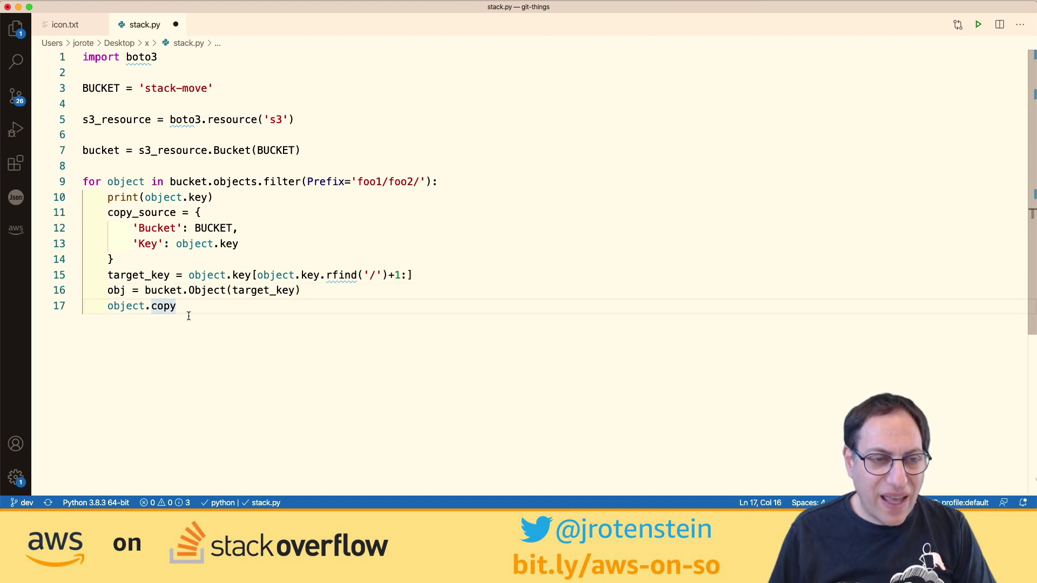
key(super+Tab)
key(super+Tab)
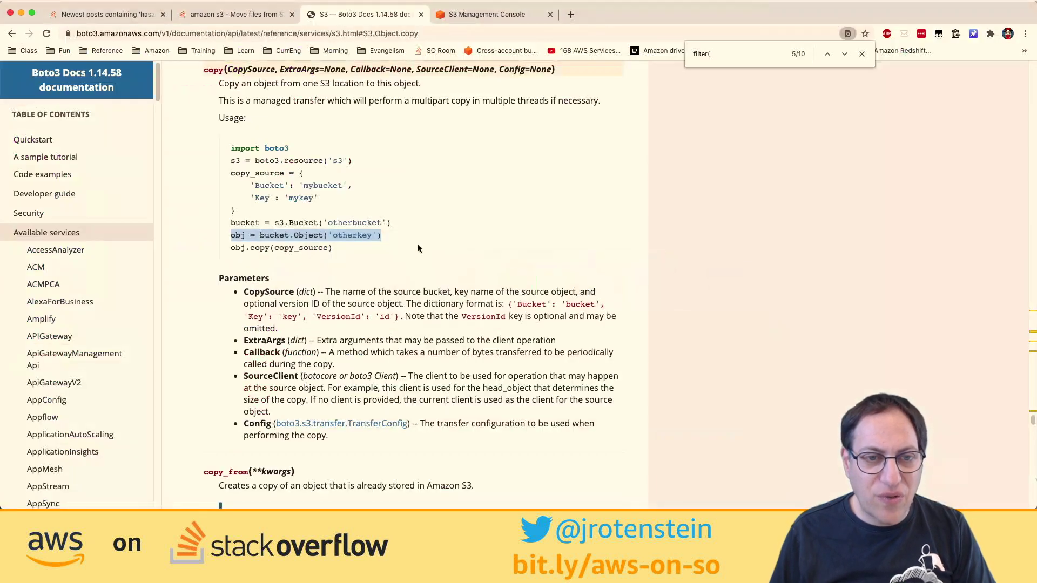
click(332, 247)
drag(333, 249, 230, 248)
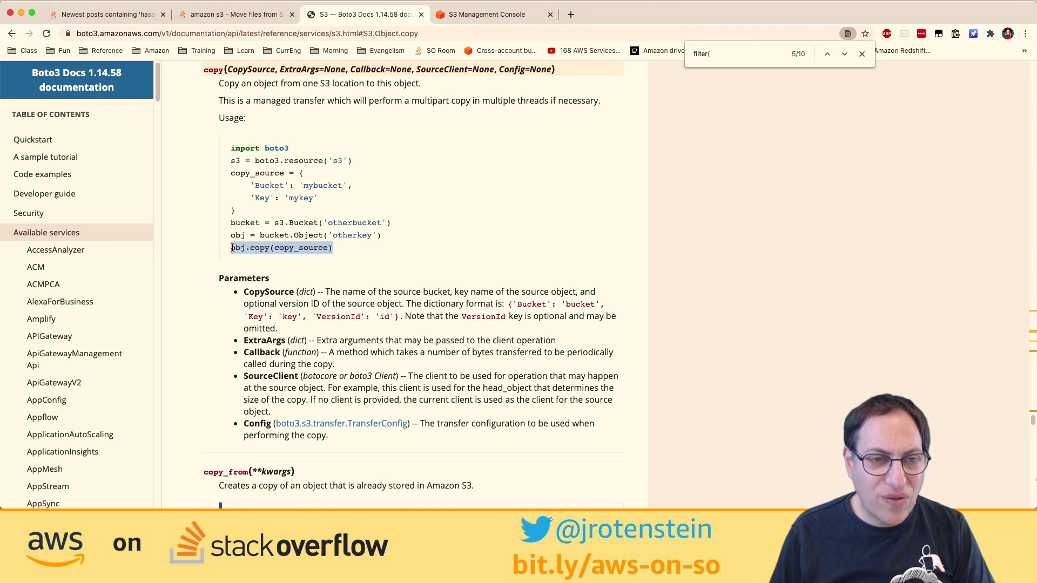
key(super+Tab)
drag(190, 308, 107, 306)
key(super+v)
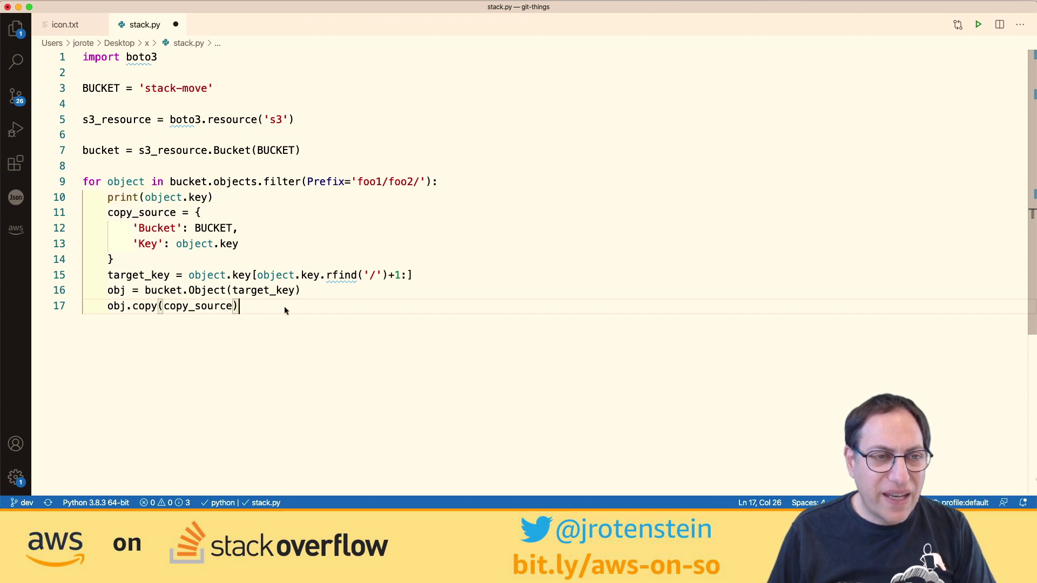
- Save stack.py and quit the Python REPL session in Terminal
key(super+s)
key(super+Tab)
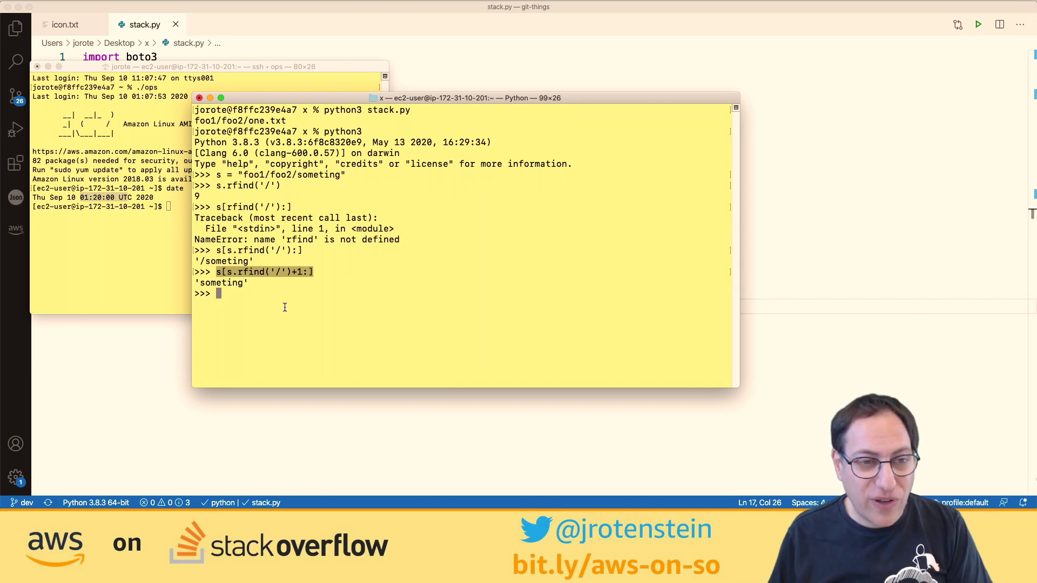
click(385, 417)
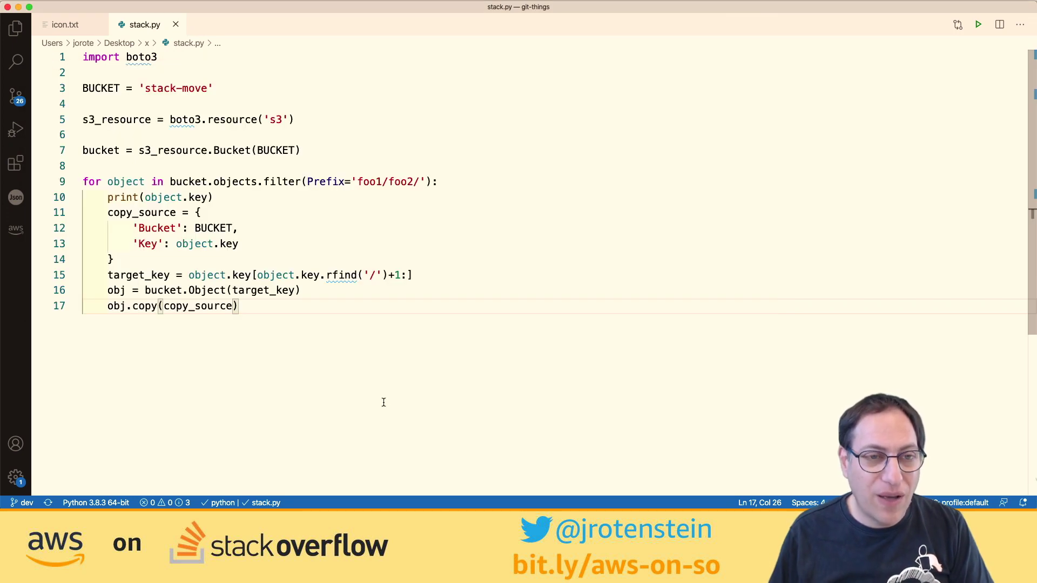
key(super+Tab)
key(ctrl+d)
key(ctrl+d)
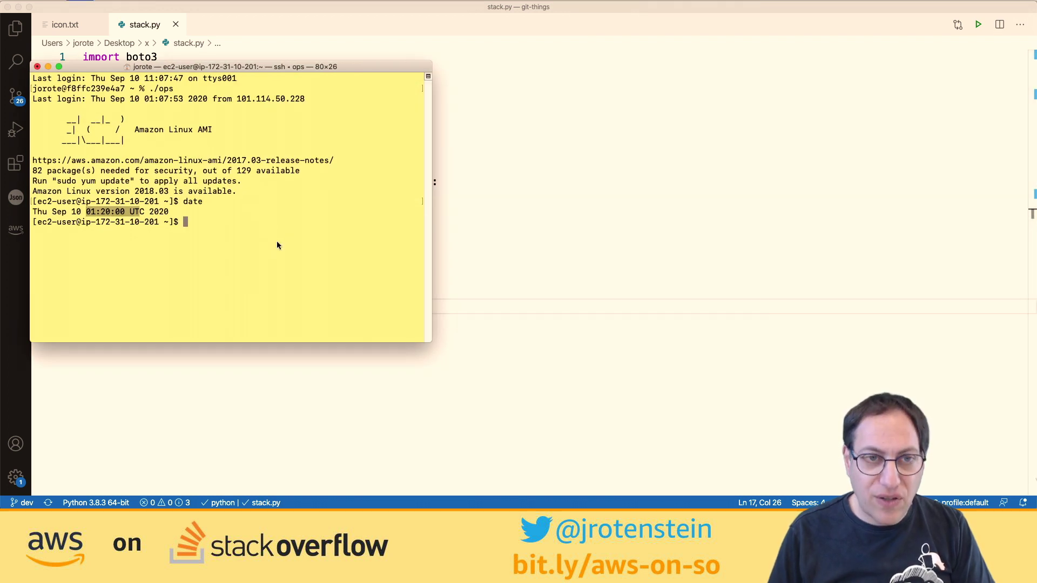
- In a new Terminal window, cd into Desktop/x and run python3 stack.py, printing foo1/foo2/one.txt
key(super+n)
text(cd)
key(BackSpace)
key(BackSpace)
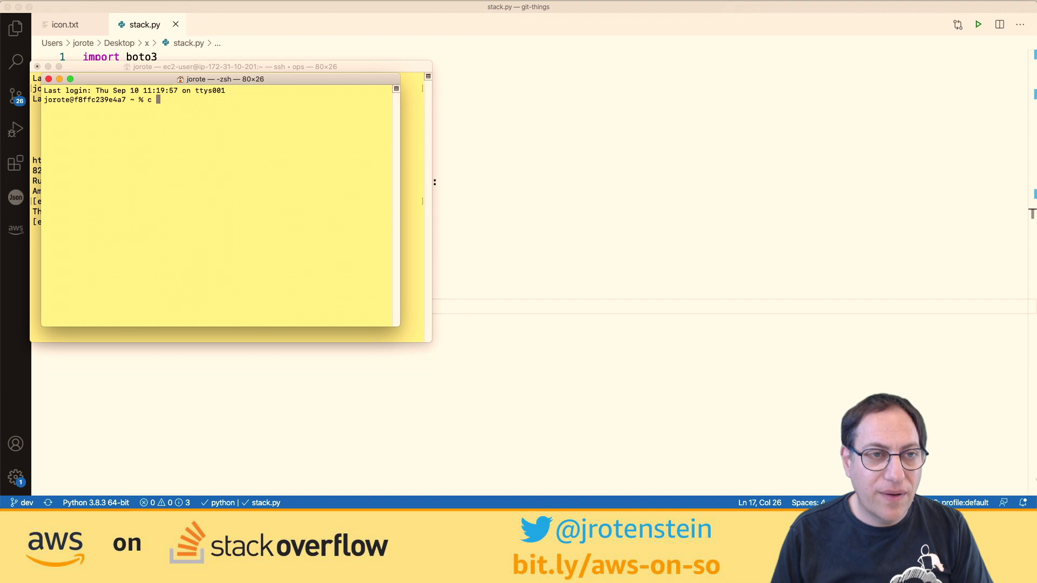
text(d c)
text(esktop/x)
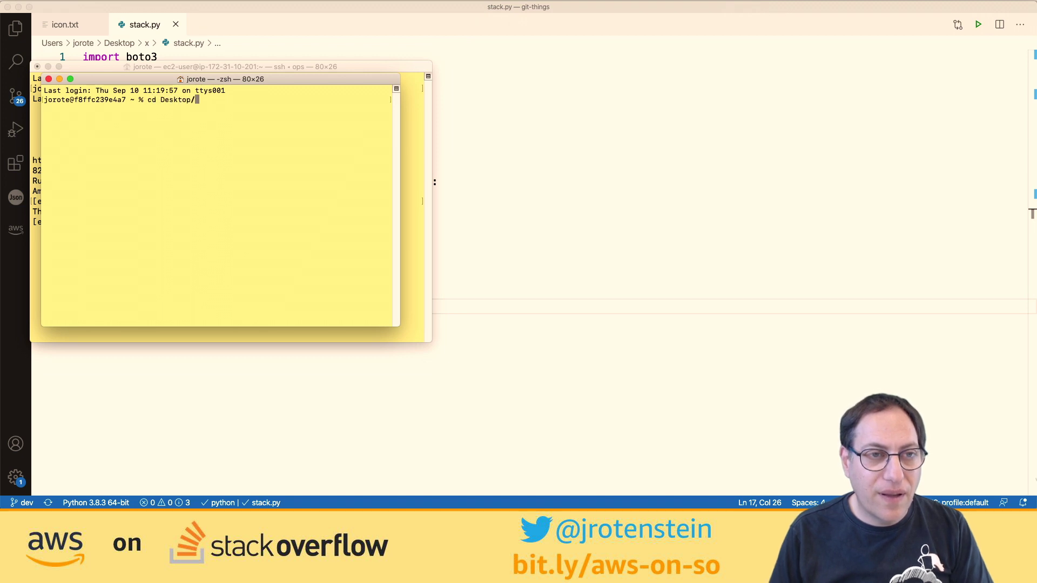
key(Return)
key(super+plus)
key(super+plus)
key(super+plus)
text(py)
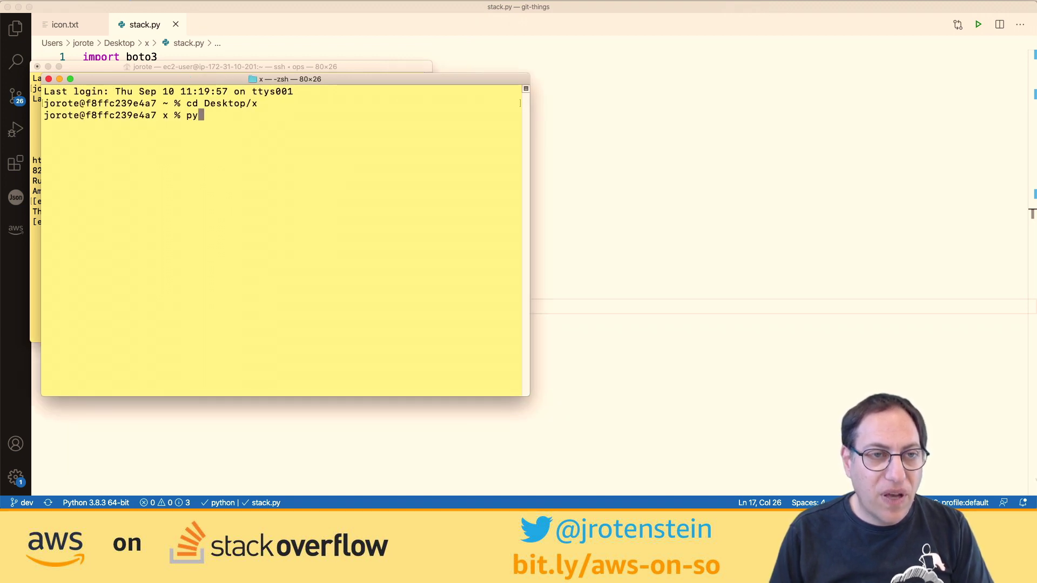
text(thon3 stack.py)
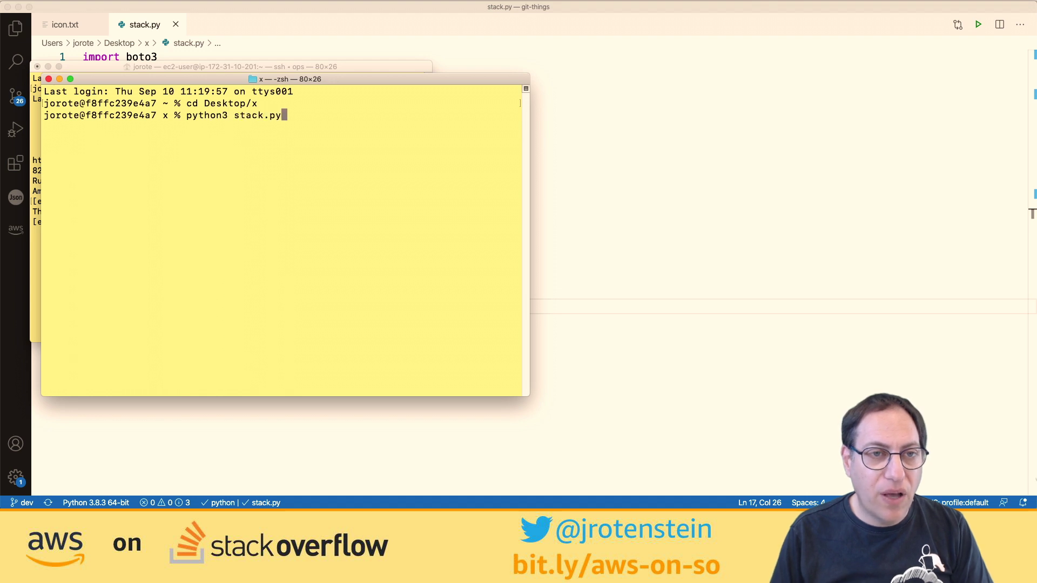
key(Return)
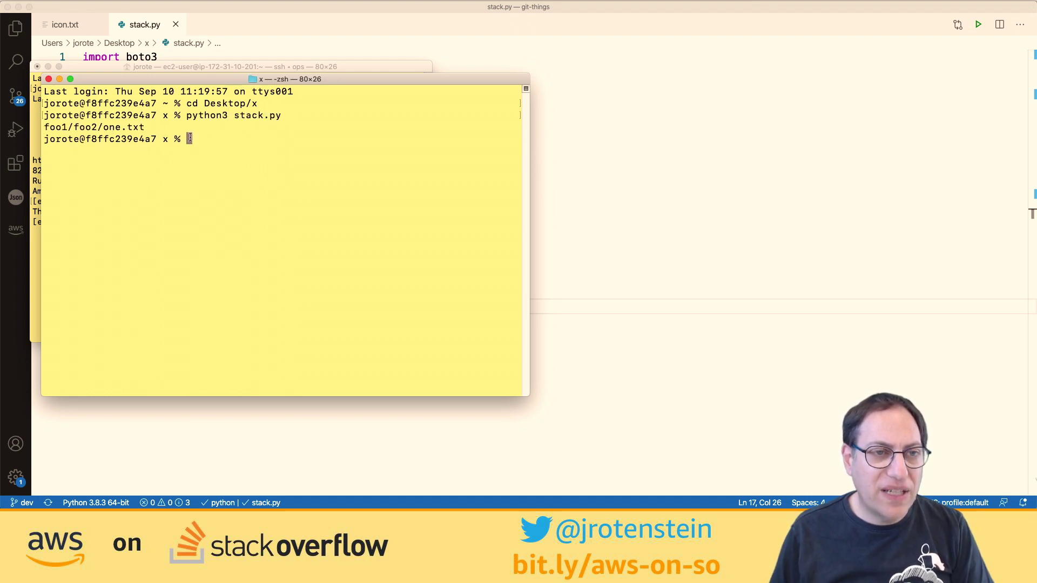
key(super+Tab)
key(super+Tab)
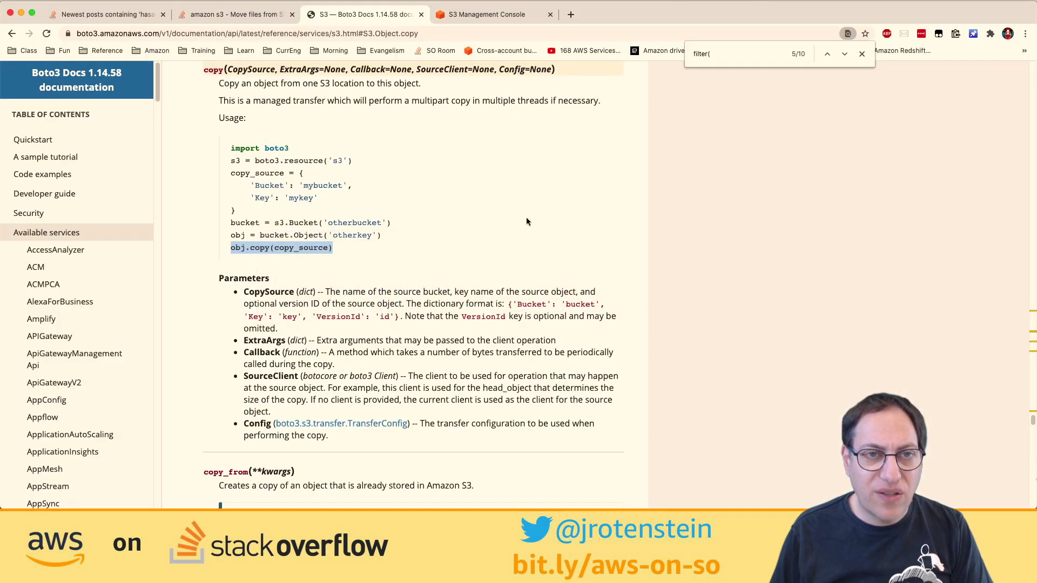
- Refresh the stack-move bucket in the S3 console to reveal one.txt at its root
click(460, 16)
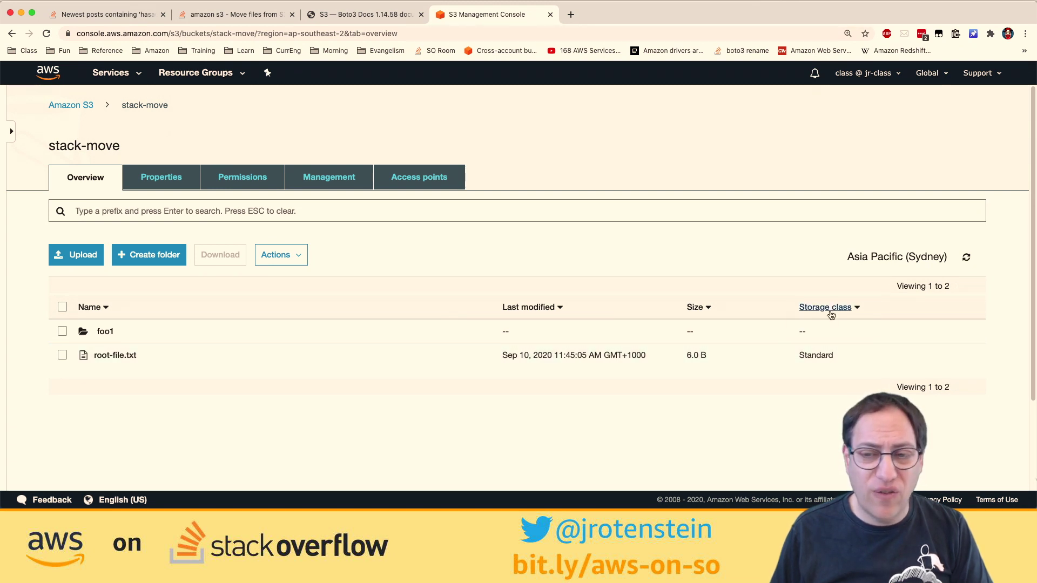
click(966, 258)
click(967, 260)
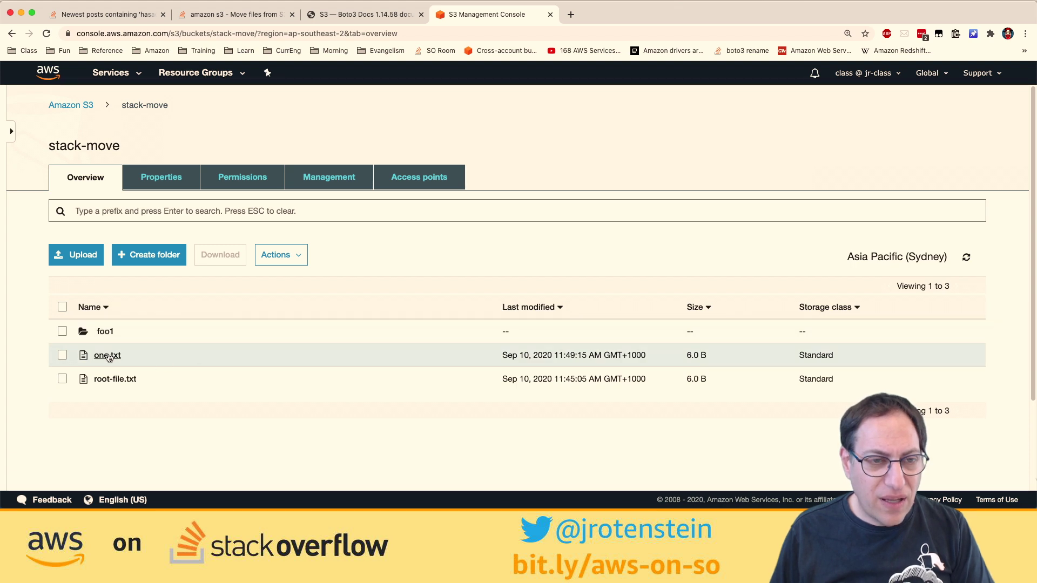
key(super+Tab)
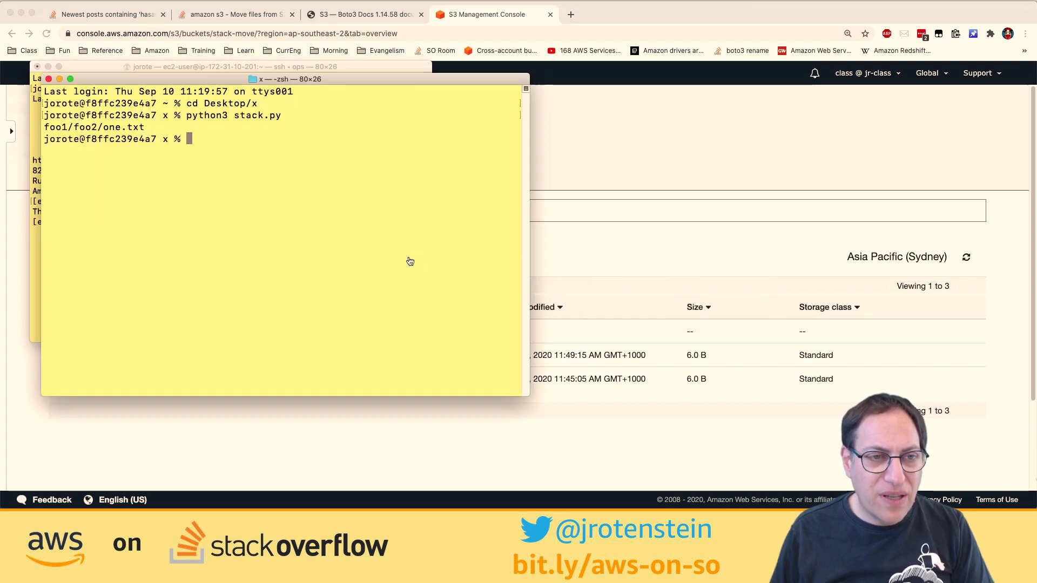
key(super+Tab)
key(super+Tab)
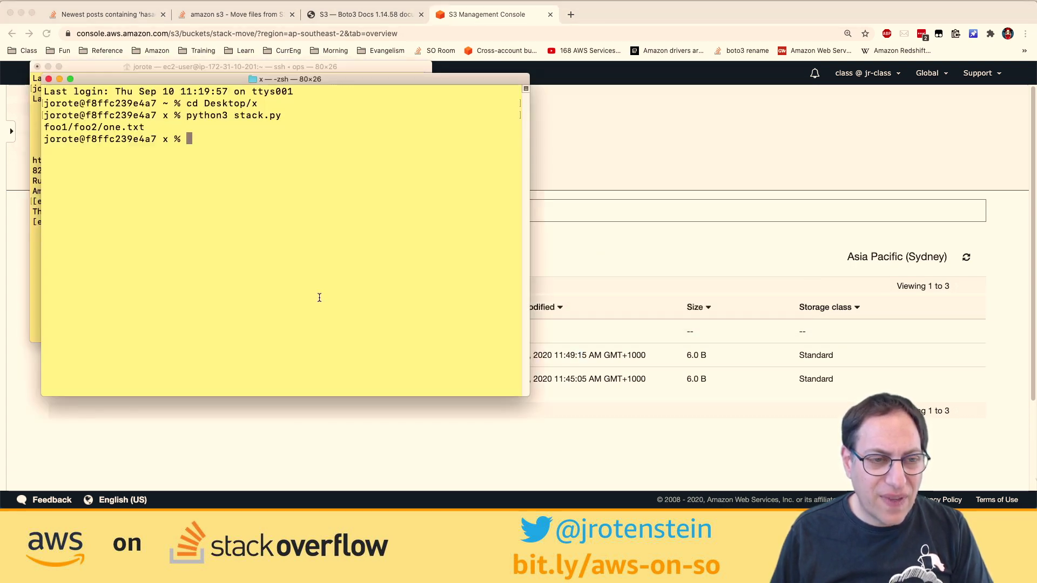
key(super+Tab)
key(super+Tab)
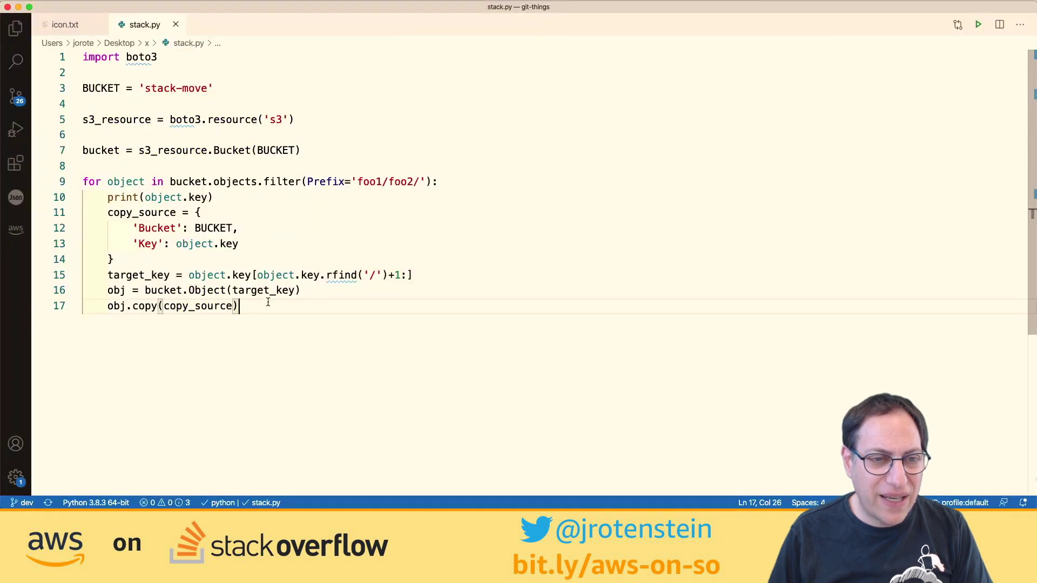
- Rename obj to target on lines 16–17 and add object.delete() as line 18 of stack.py
key(Return)
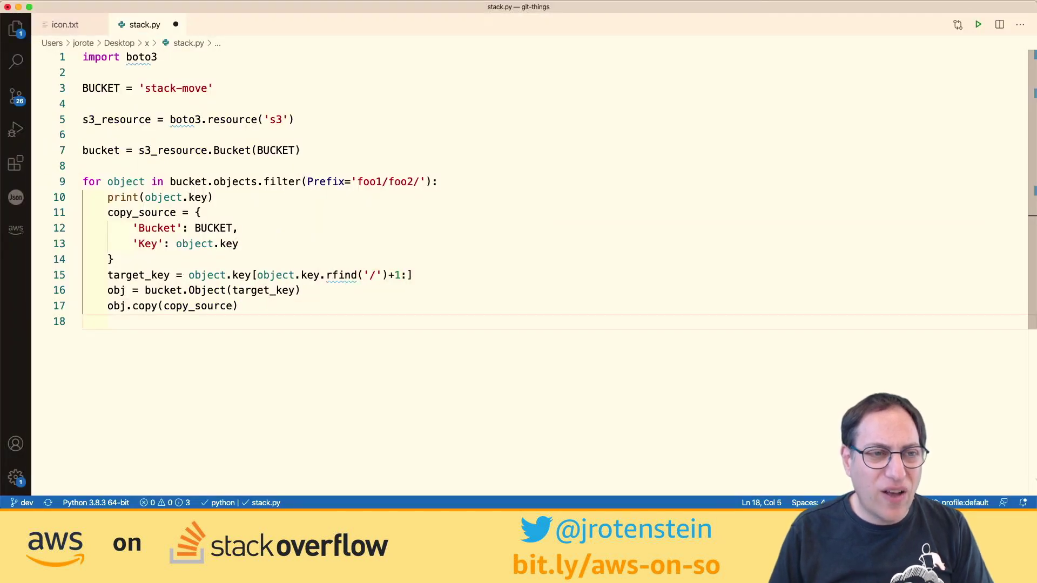
text(object)
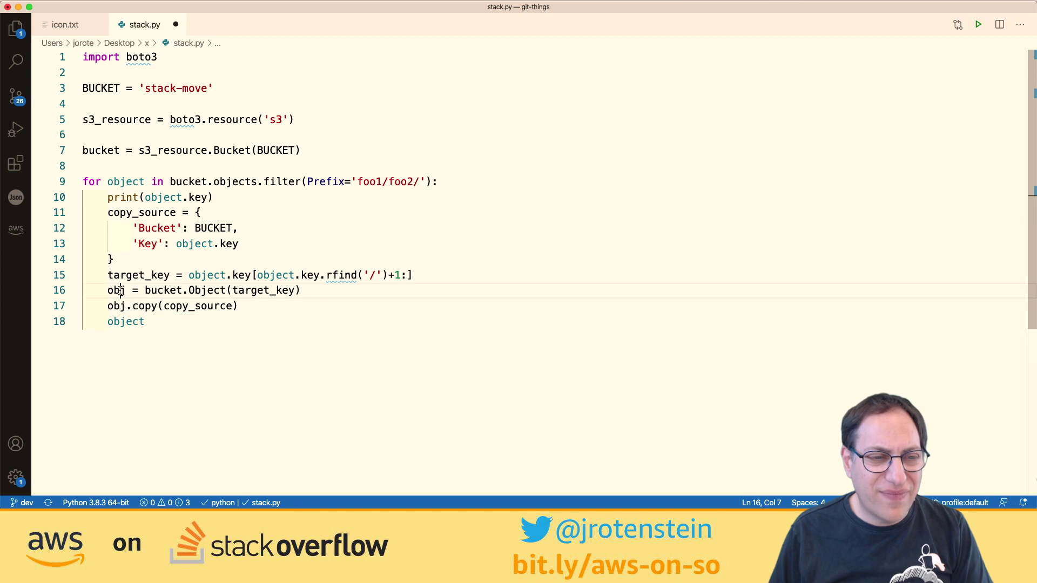
double_click(116, 290)
text(target)
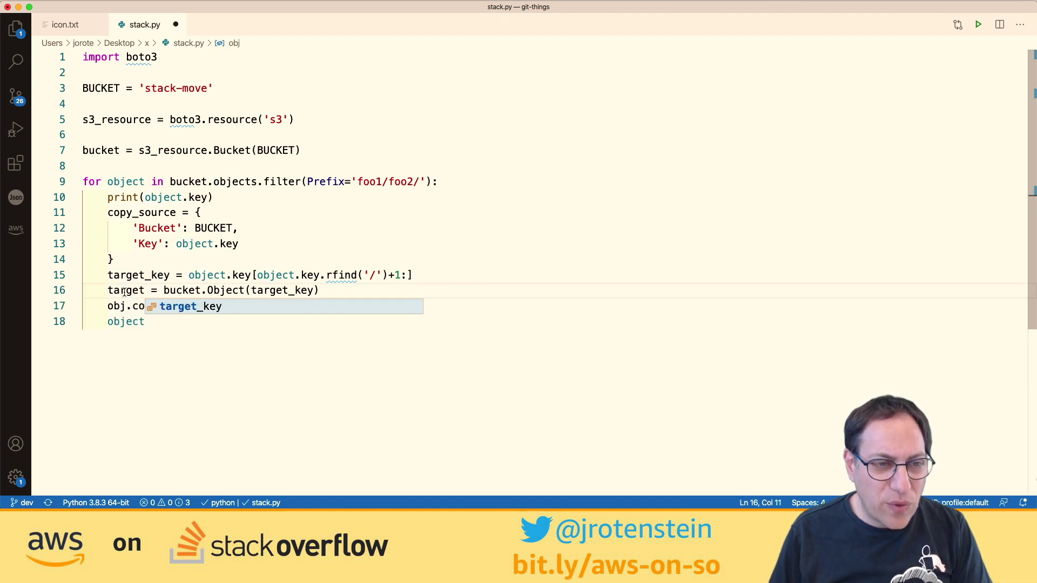
double_click(139, 292)
key(ctrl+c)
double_click(116, 305)
key(ctrl+v)
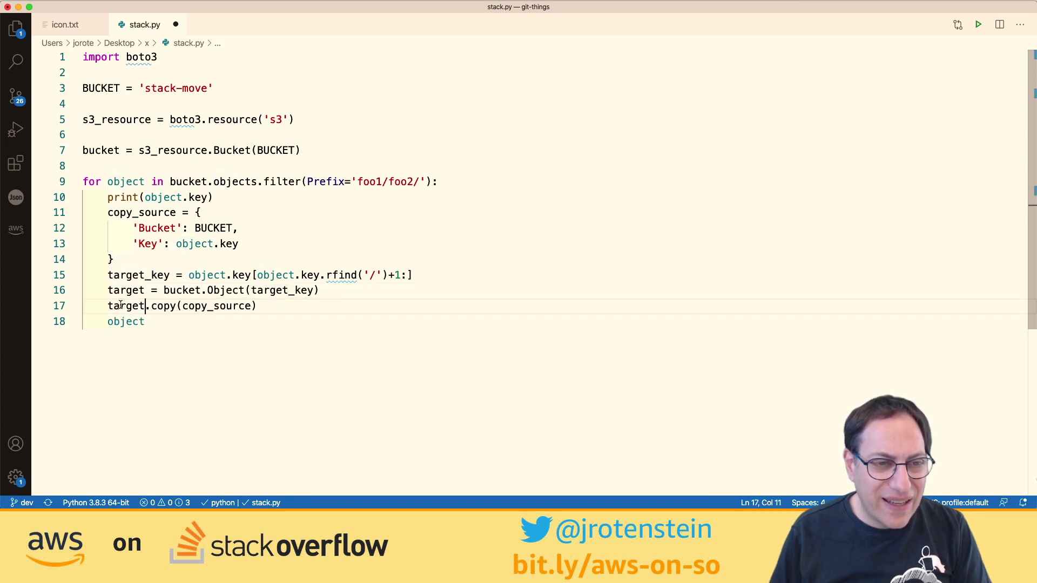
click(145, 322)
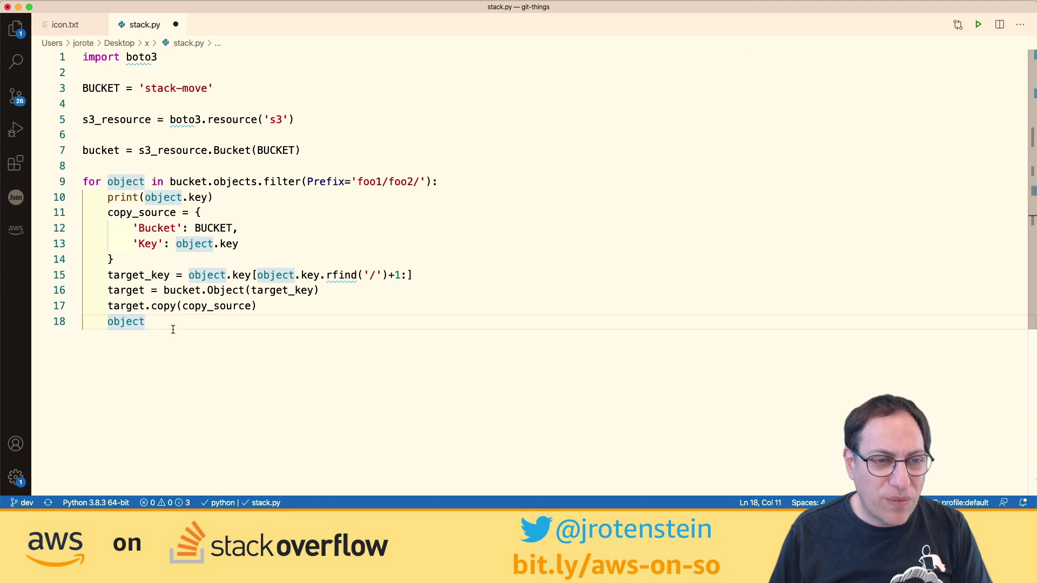
text(.delete())
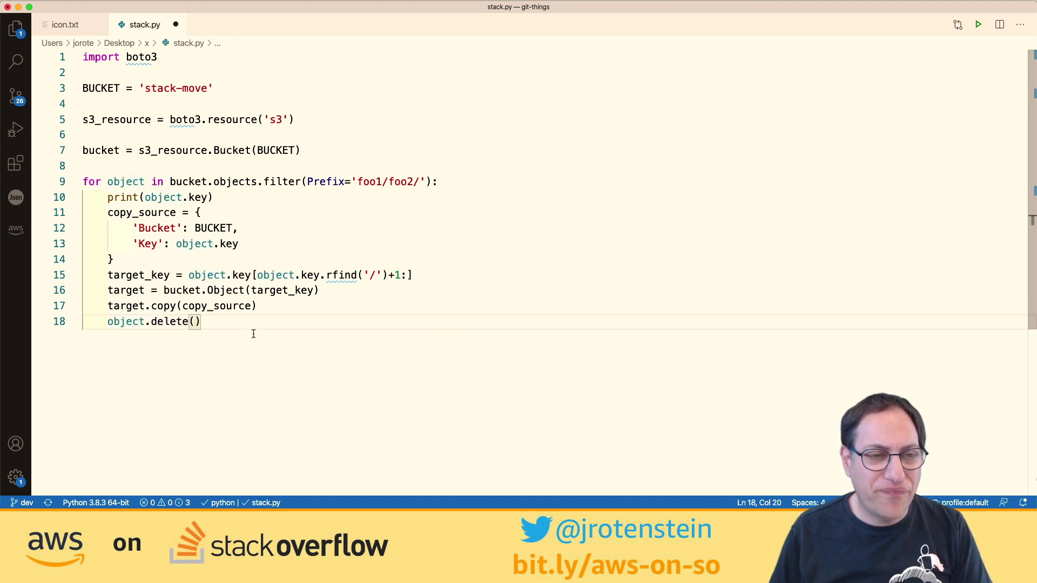
key(super+Tab)
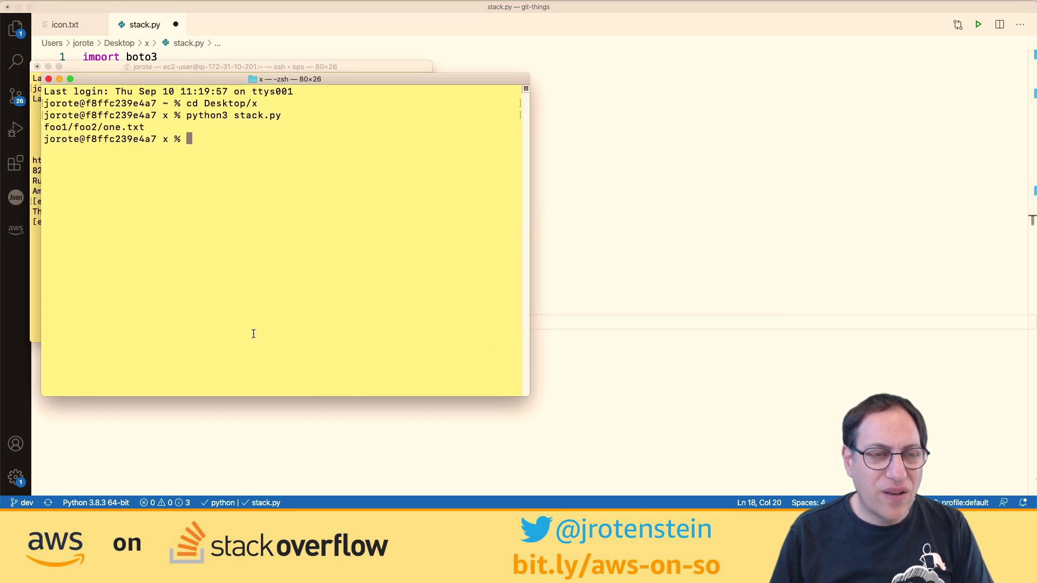
- Upload local file x to stack-move as two.txt and as foo1/foo2/two.txt with aws s3 cp
text(aws s3)
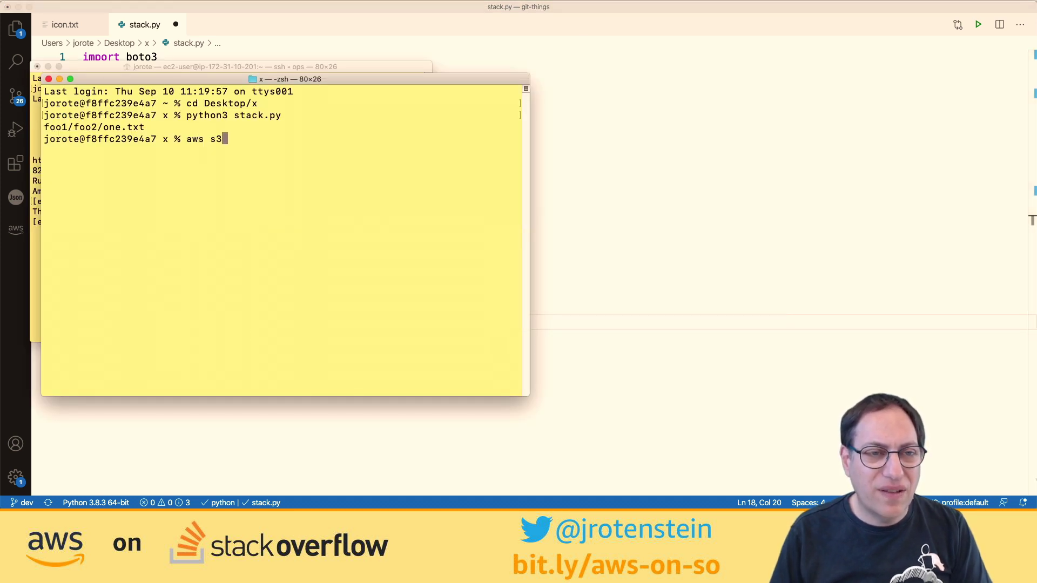
text( cp x s3:)
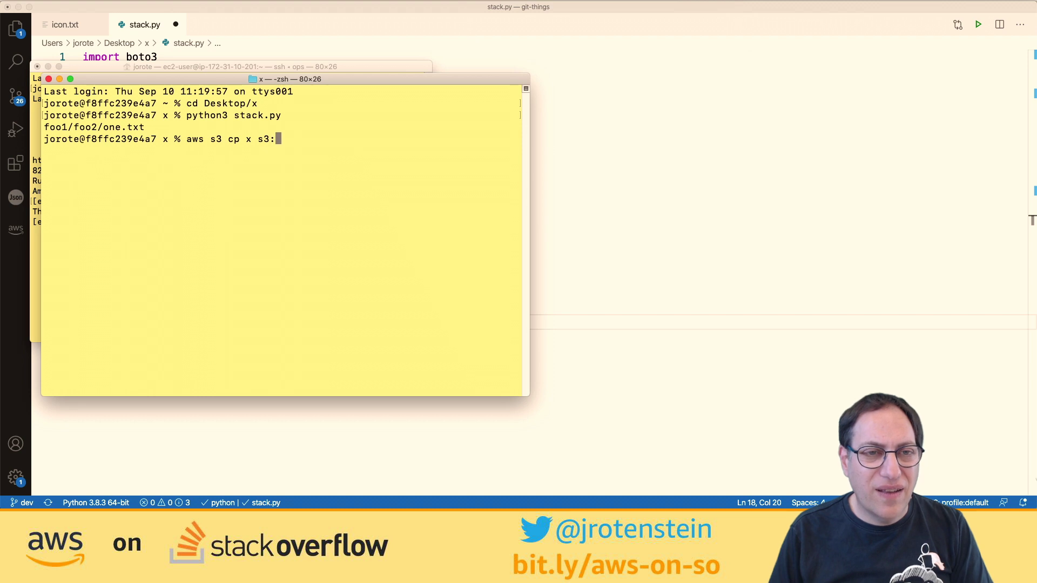
text(//stack-move/)
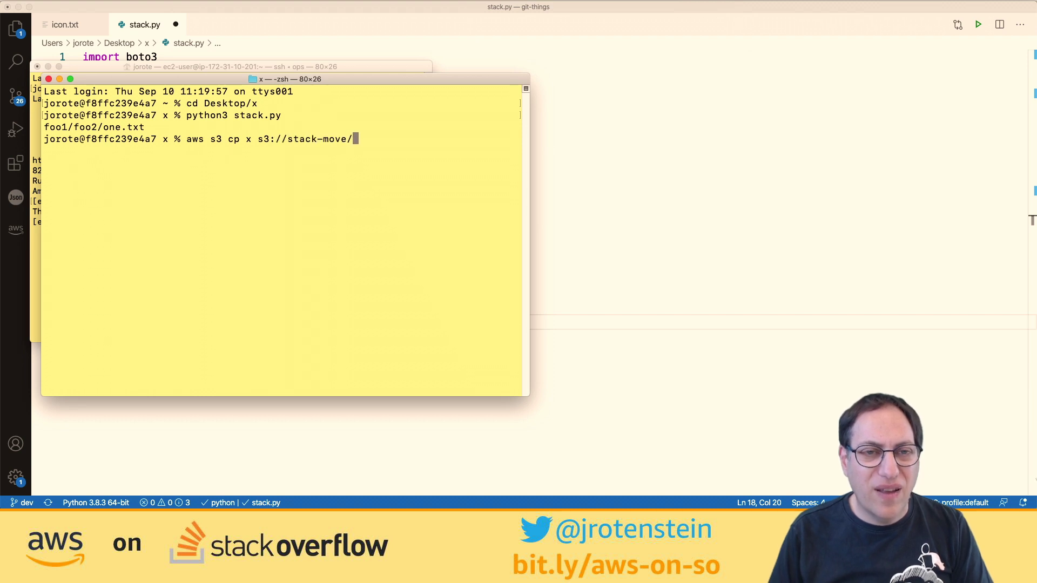
text(two.txt)
key(Return)
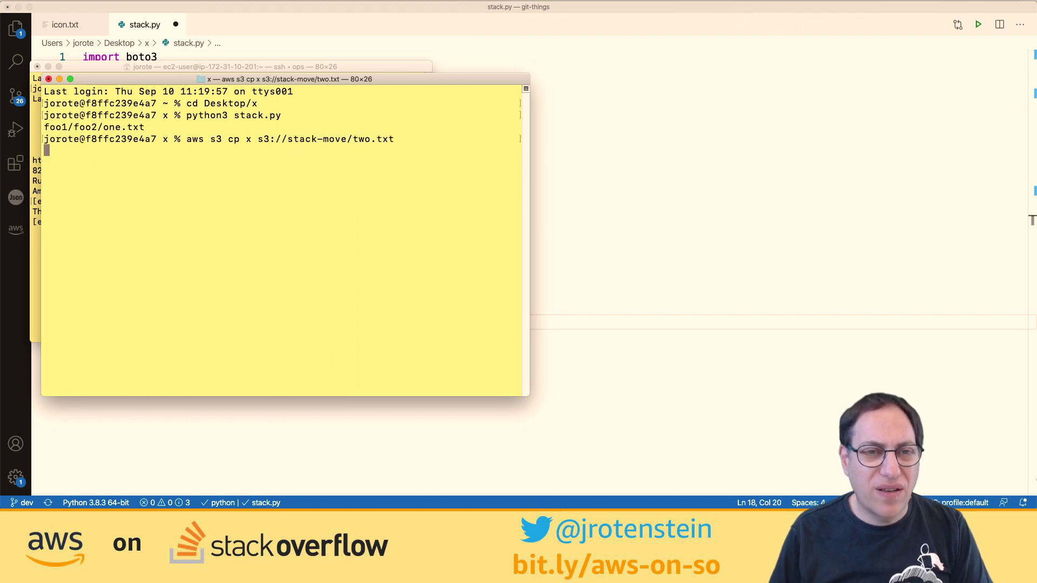
key(Up)
key(Left)
key(Left)
key(Left)
key(Left)
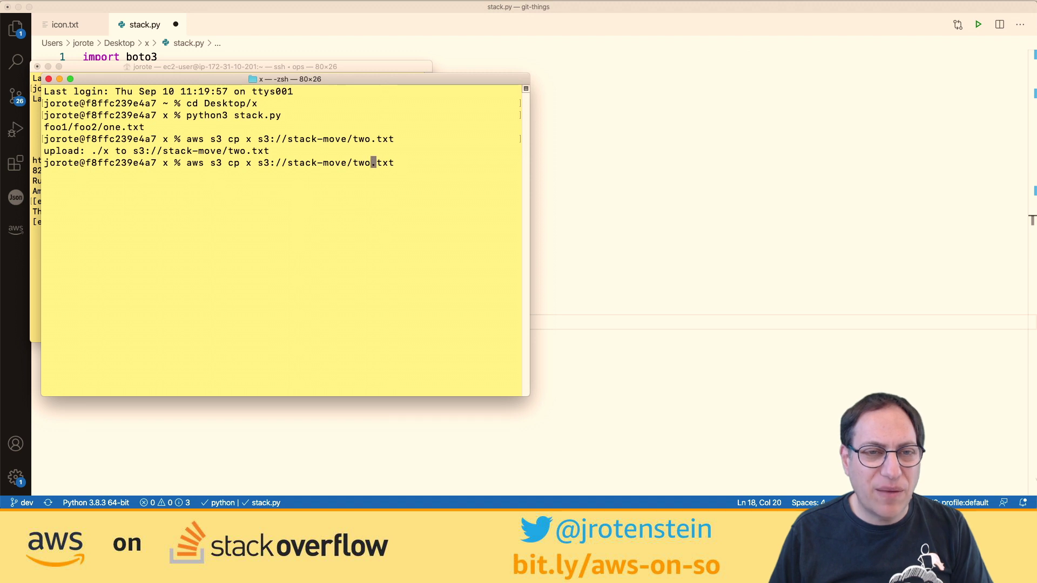
key(Left)
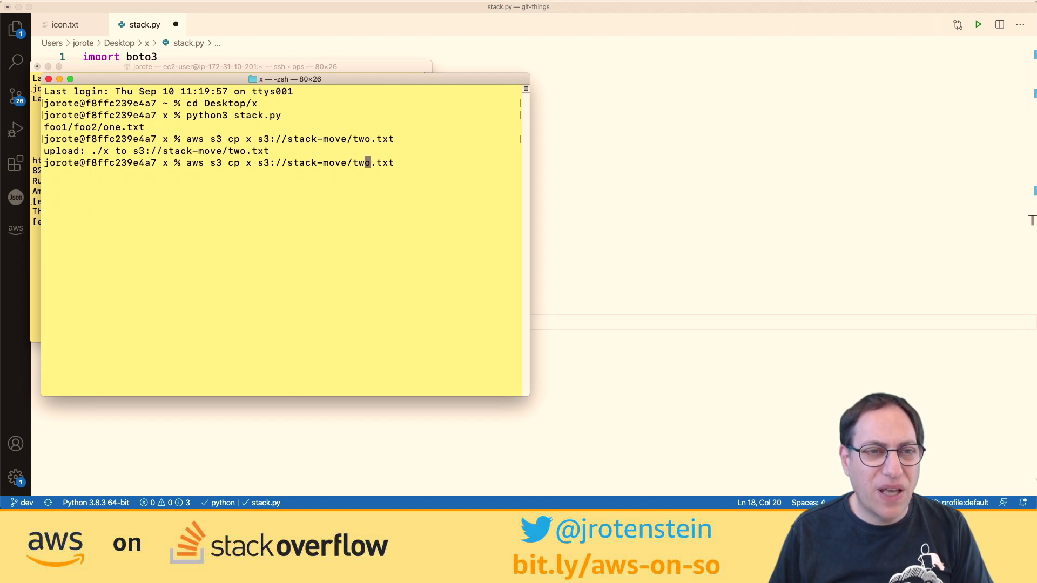
key(Left)
key(Left)
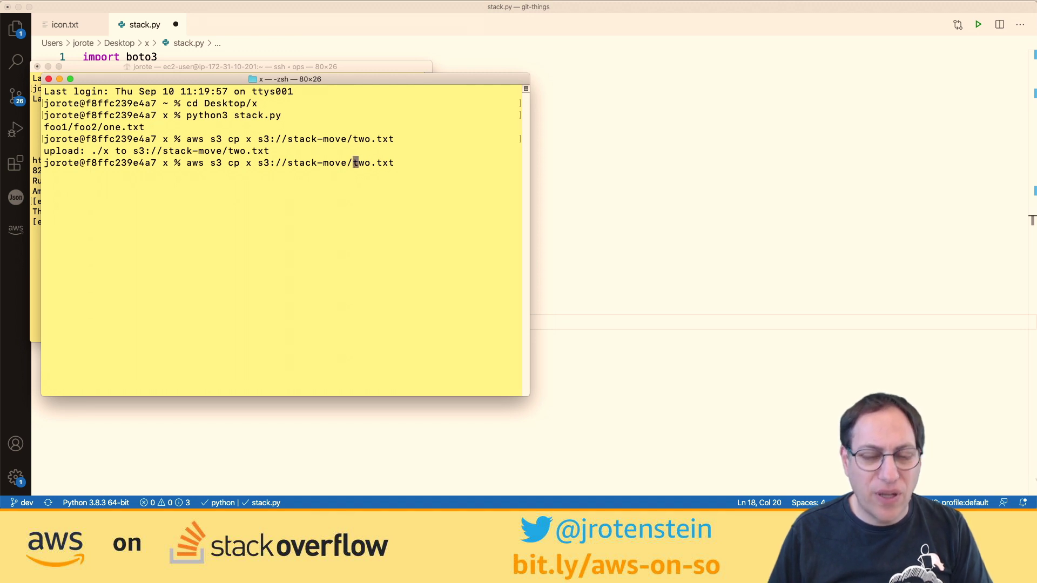
text(foo1/foo2)
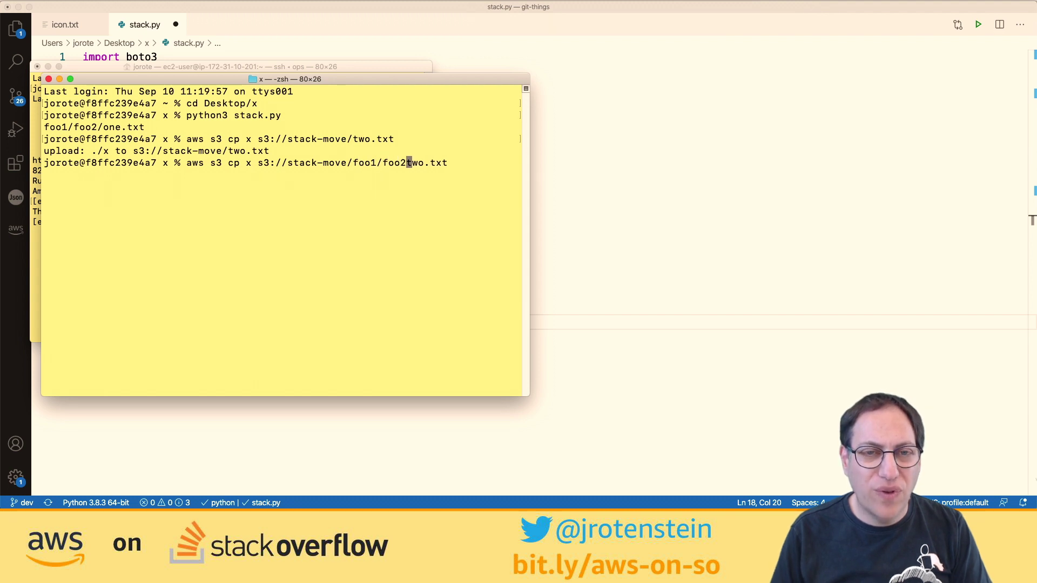
text(/)
key(Return)
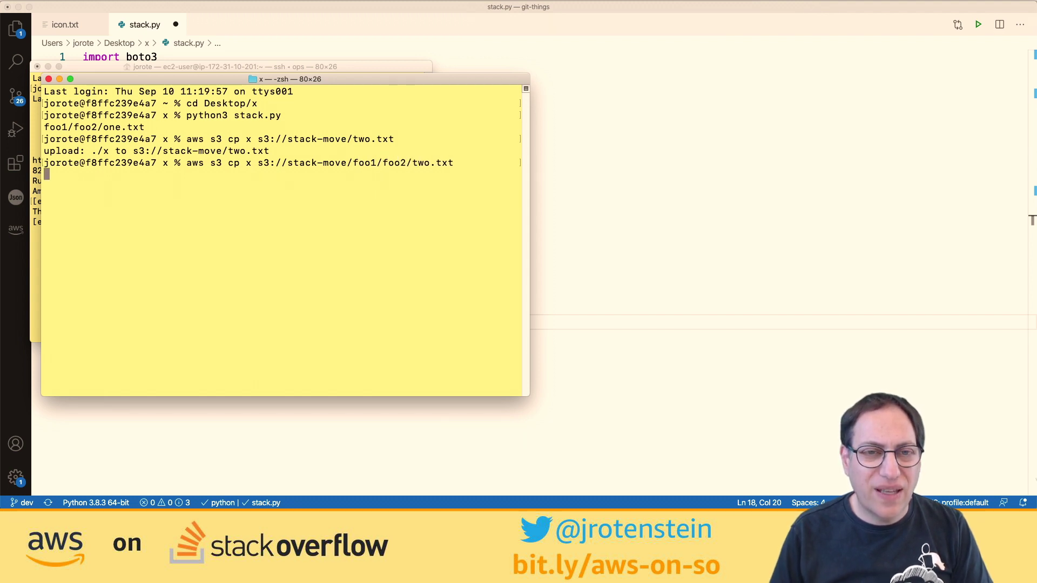
- Upload x again to stack-move as foo1/foo2/foo3/three.txt
key(Up)
key(Down)
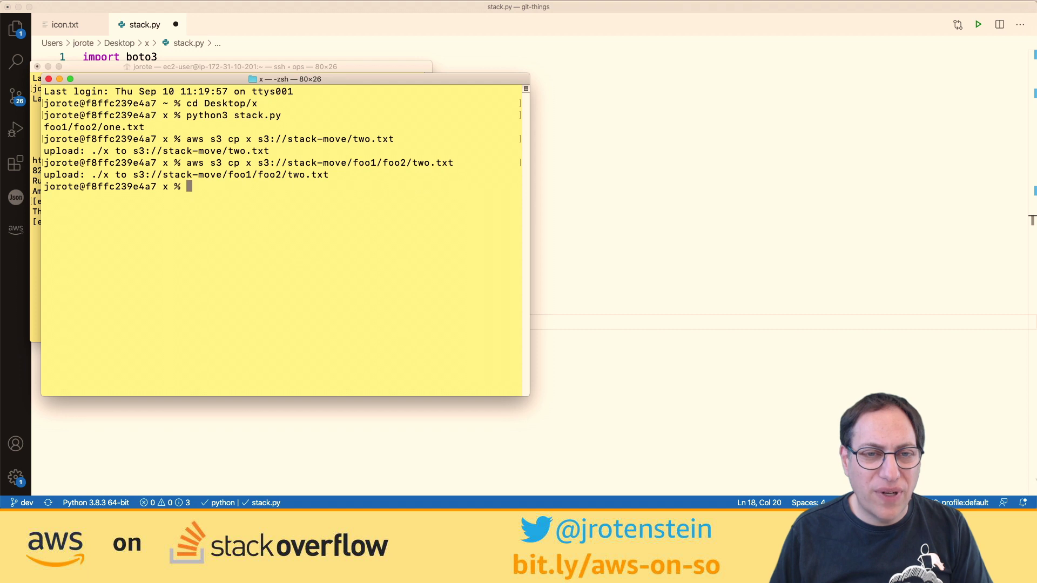
key(Up)
key(Left)
key(Left)
key(Left)
key(Left)
key(Left)
key(Left)
key(Left)
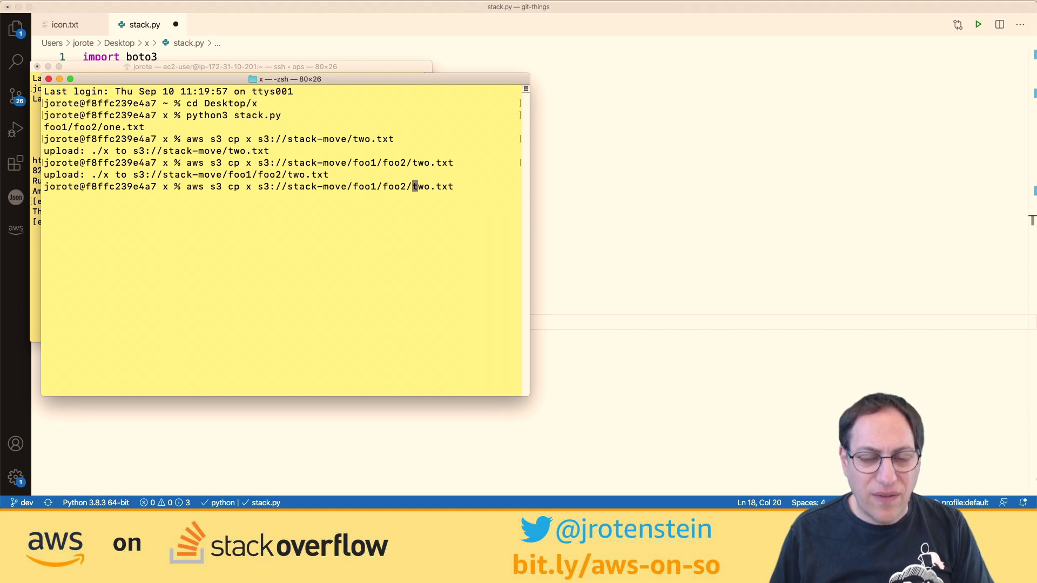
text(foo3/)
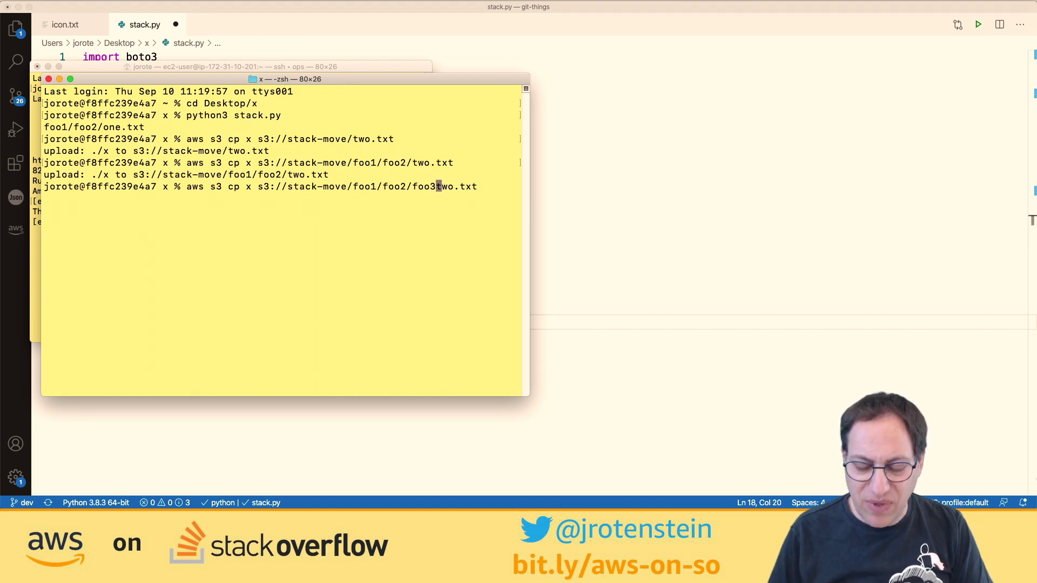
key(Right)
key(Right)
key(Right)
key(BackSpace)
key(BackSpace)
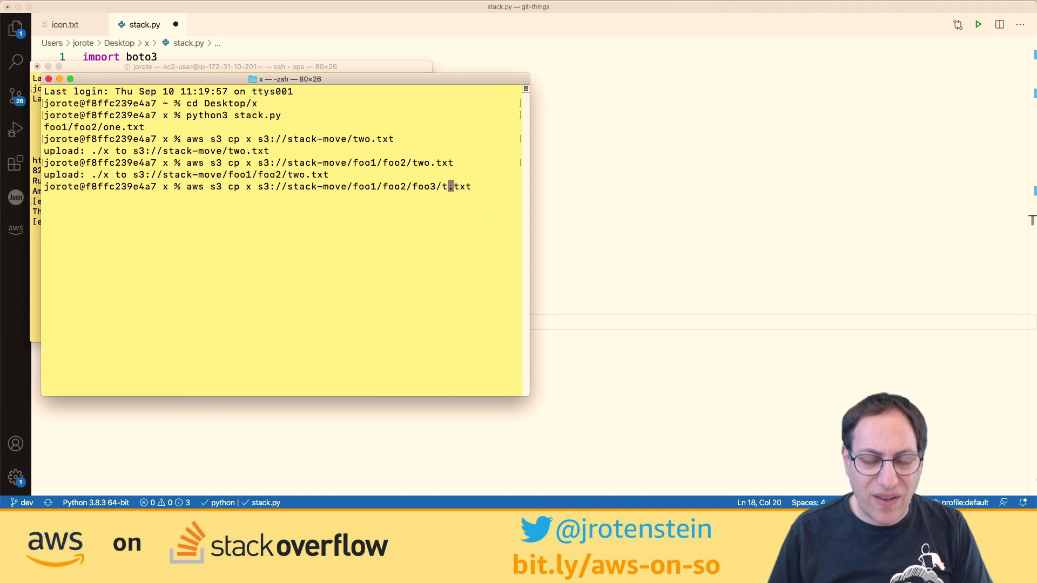
text(hre)
text(e)
key(Return)
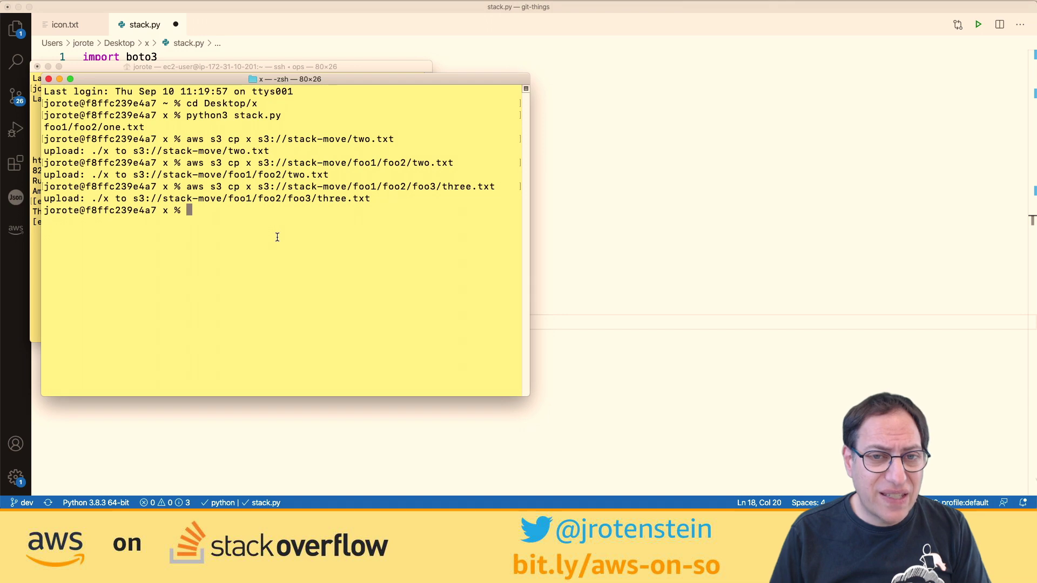
- Refresh the stack-move bucket and delete one.txt, root-file.txt and two.txt from its root
key(super+Tab)
key(super+Tab)
key(super+Tab)
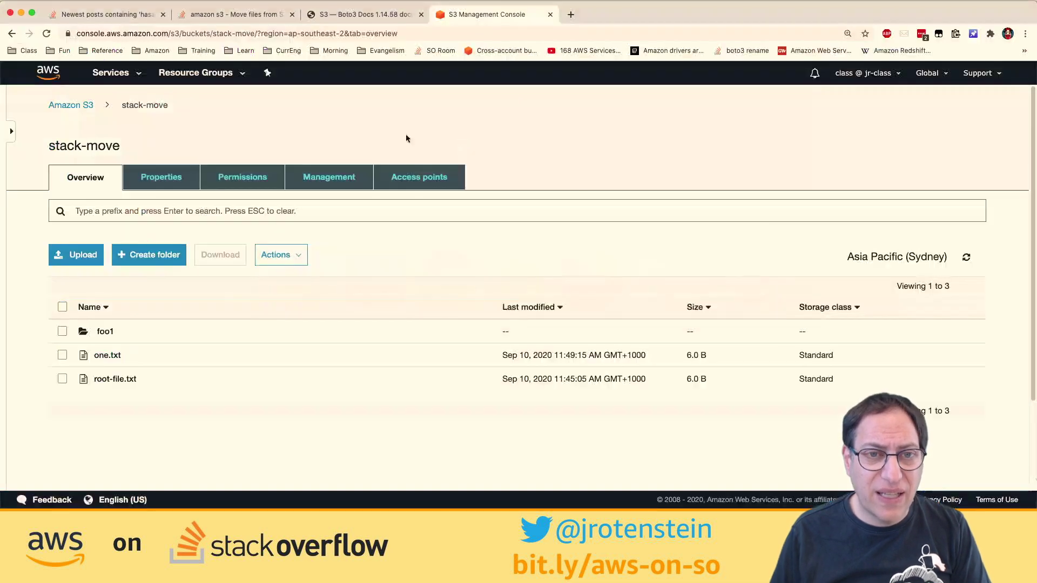
click(966, 257)
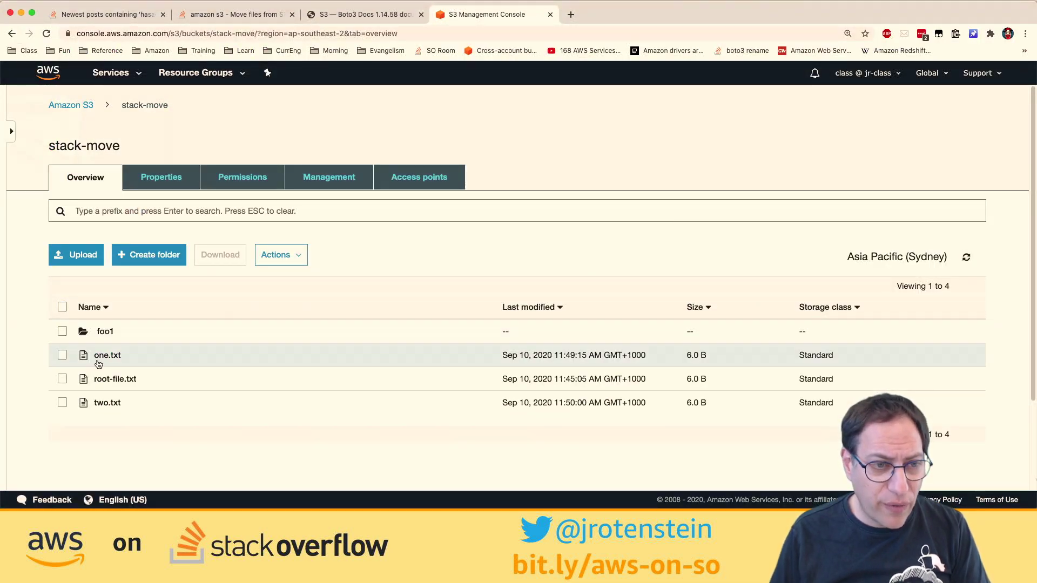
click(62, 355)
click(62, 379)
click(62, 403)
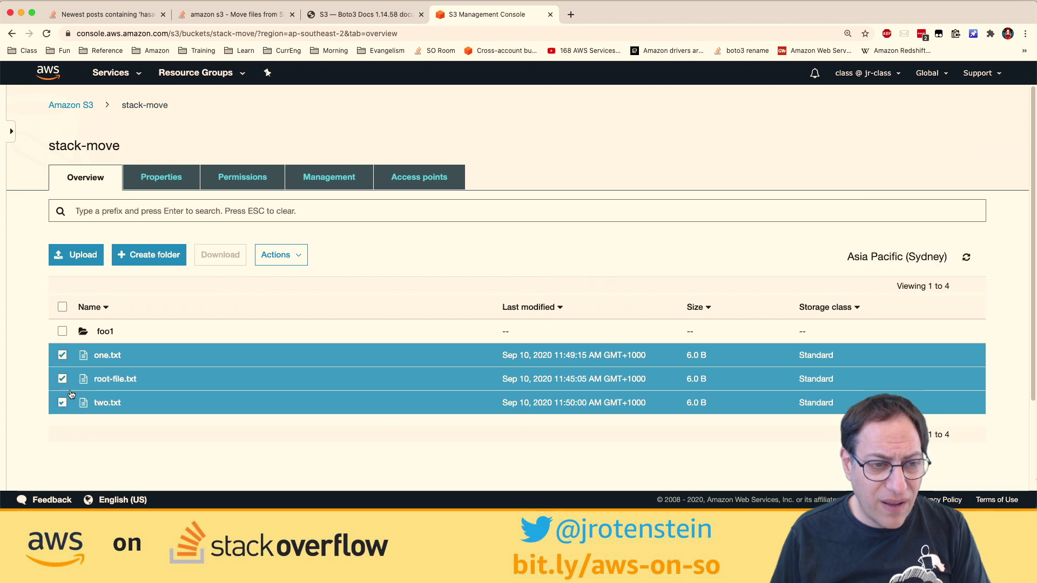
click(275, 258)
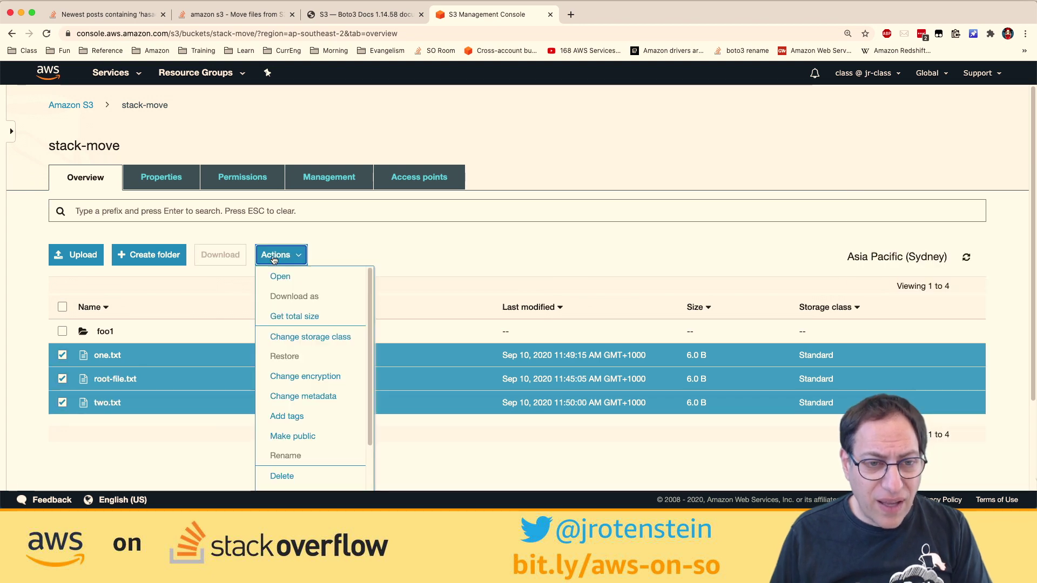
click(297, 475)
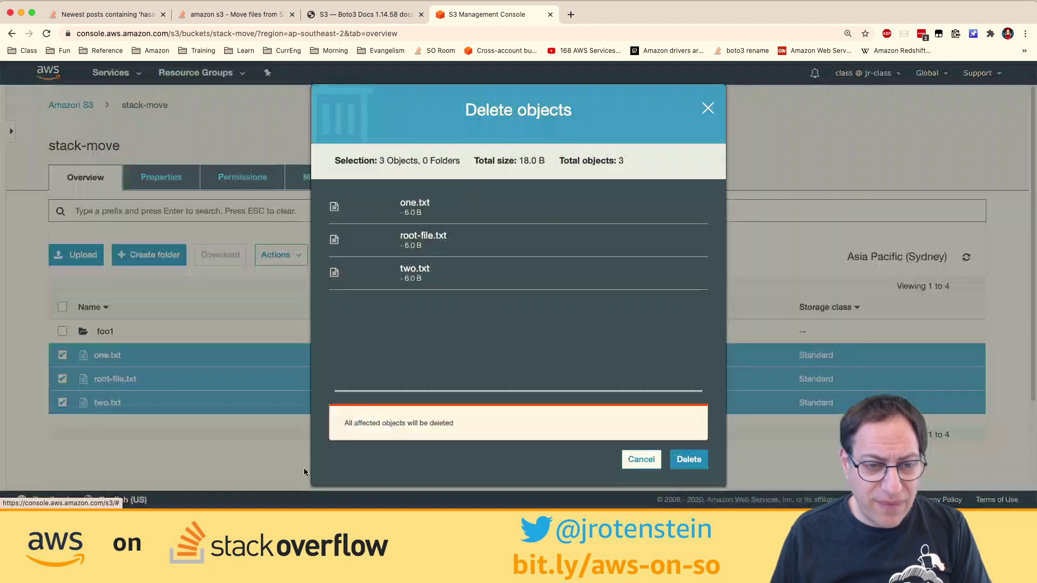
click(692, 459)
- Browse into foo1/foo2/foo3 to check three.txt, then return to the bucket root
click(106, 332)
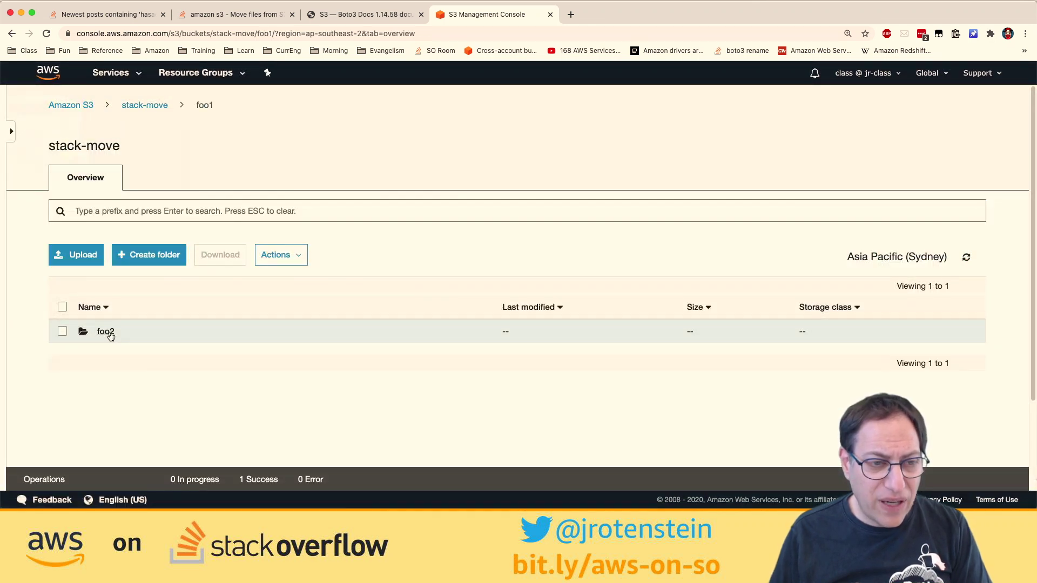
click(108, 334)
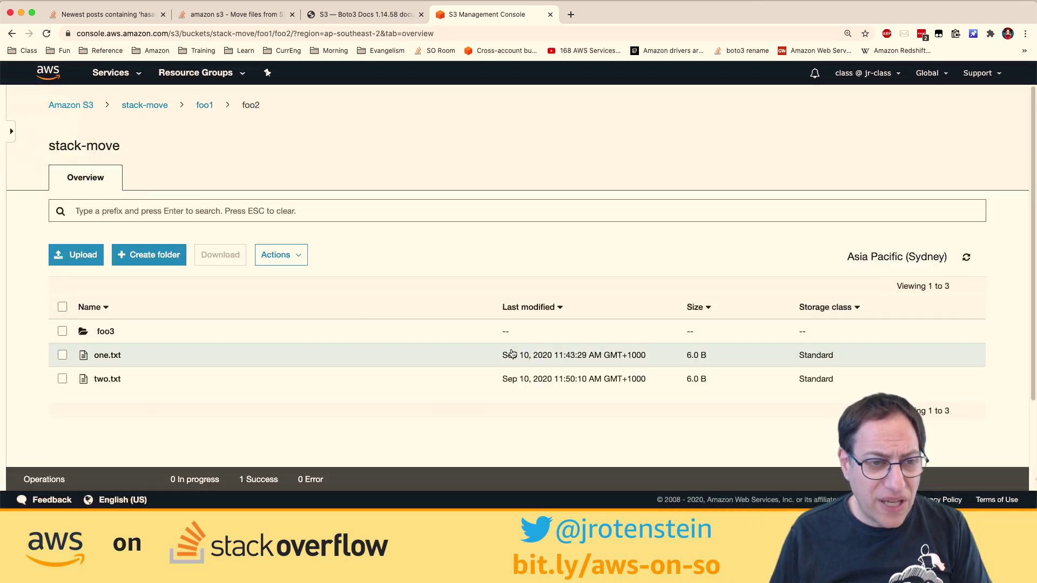
click(105, 331)
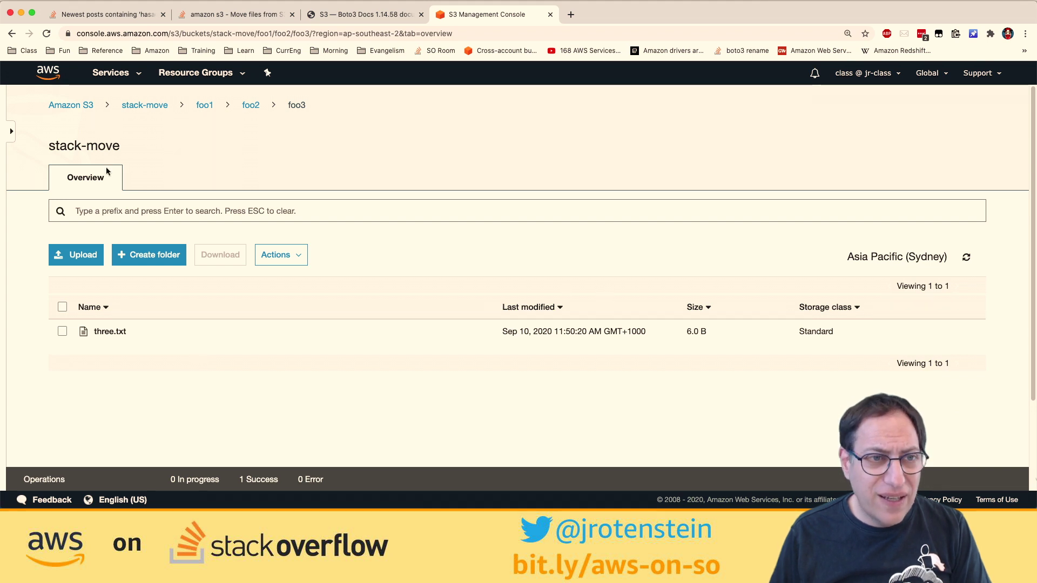
click(145, 105)
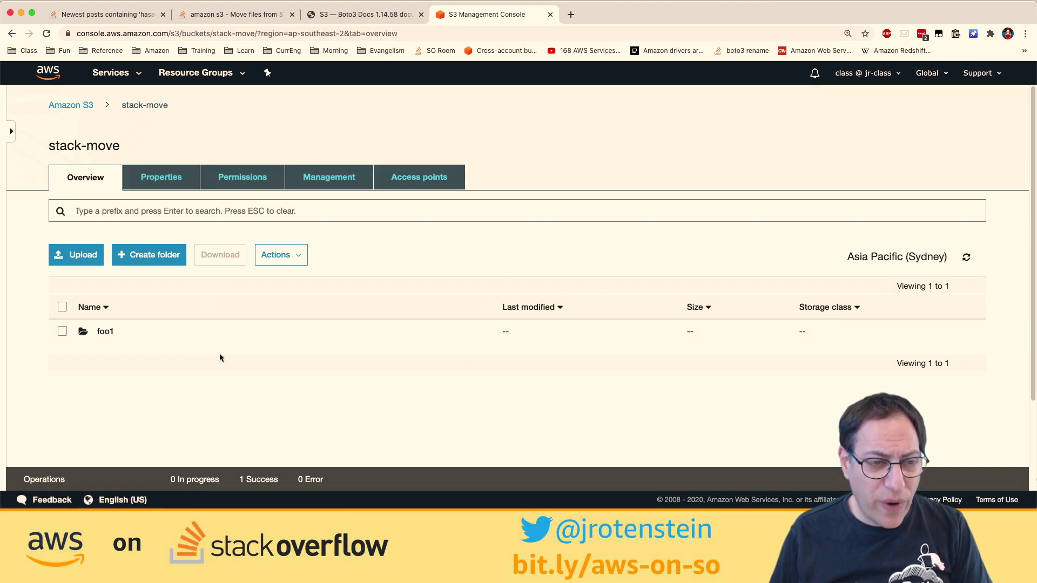
- Rerun python3 stack.py, which lists foo1/foo2/foo3/three.txt, foo1/foo2/one.txt and foo1/foo2/two.txt
key(super+Tab)
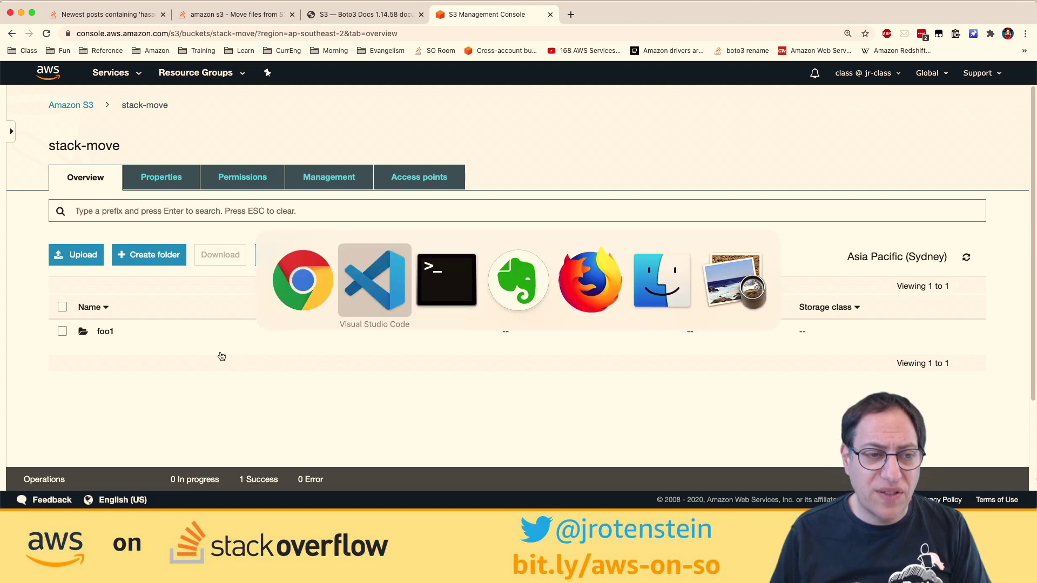
key(super+Tab)
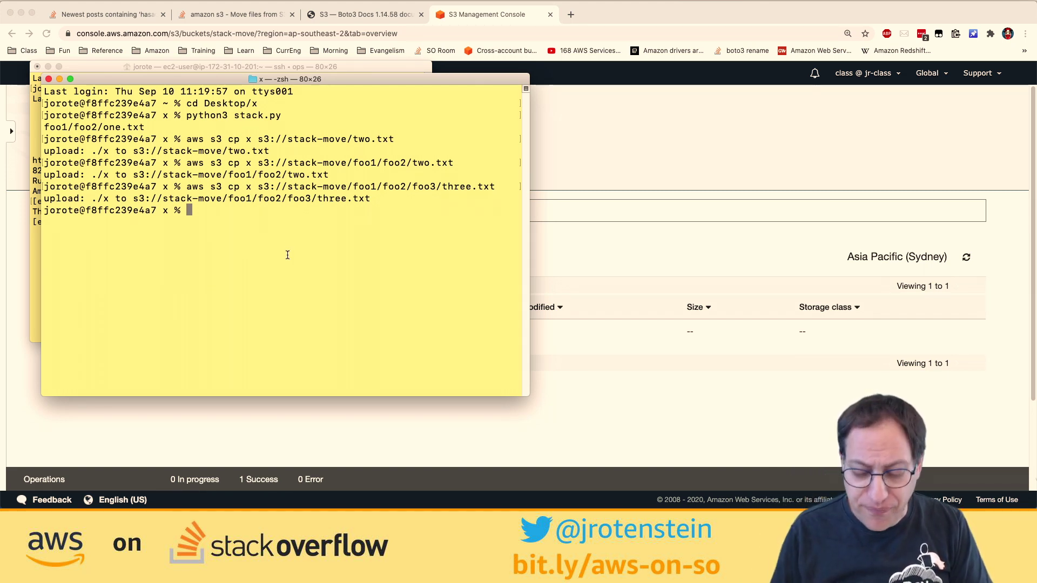
key(Up)
key(Up)
key(Up)
key(Up)
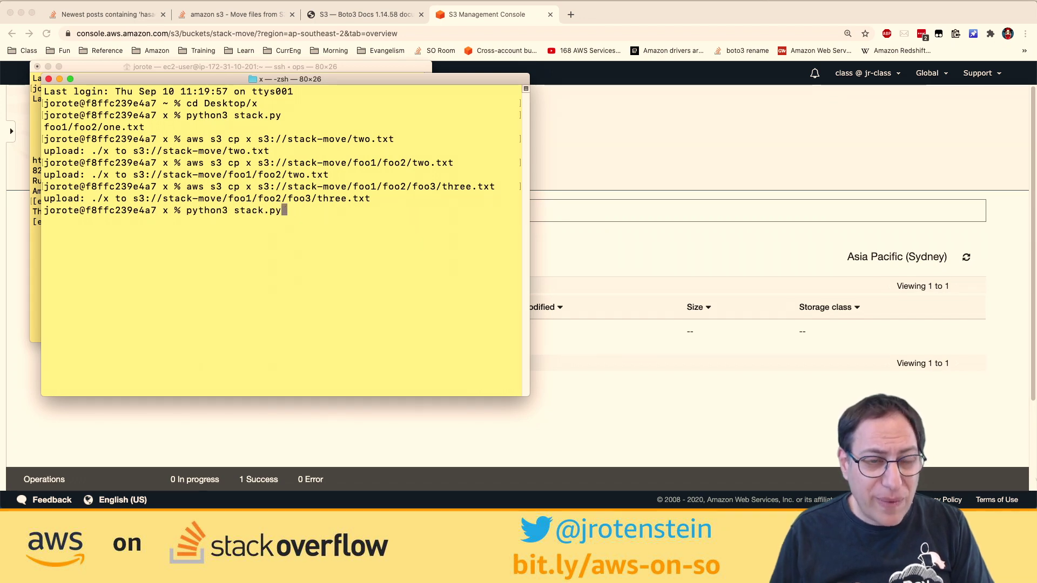
key(Return)
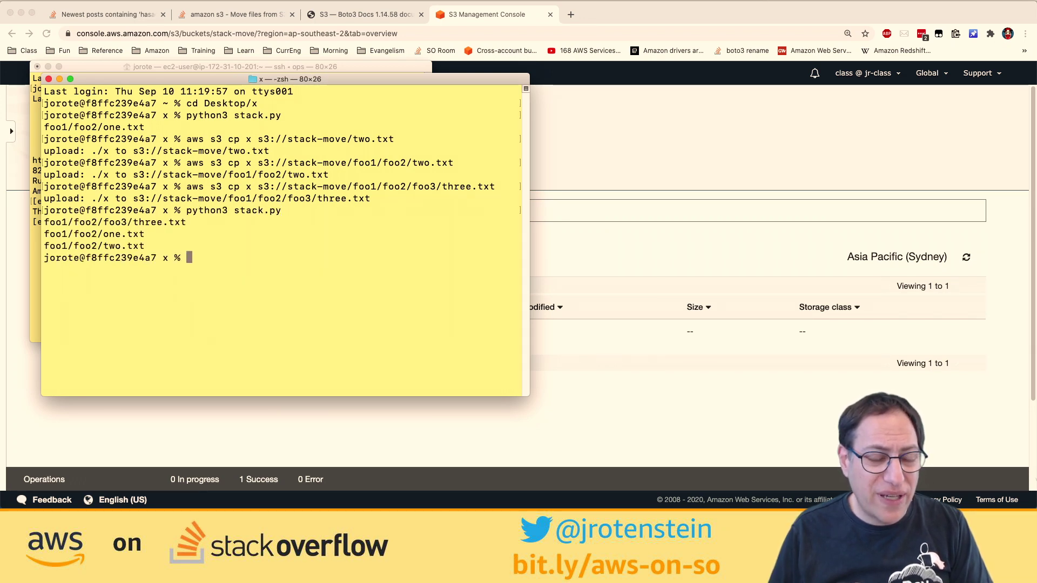
key(super+Tab)
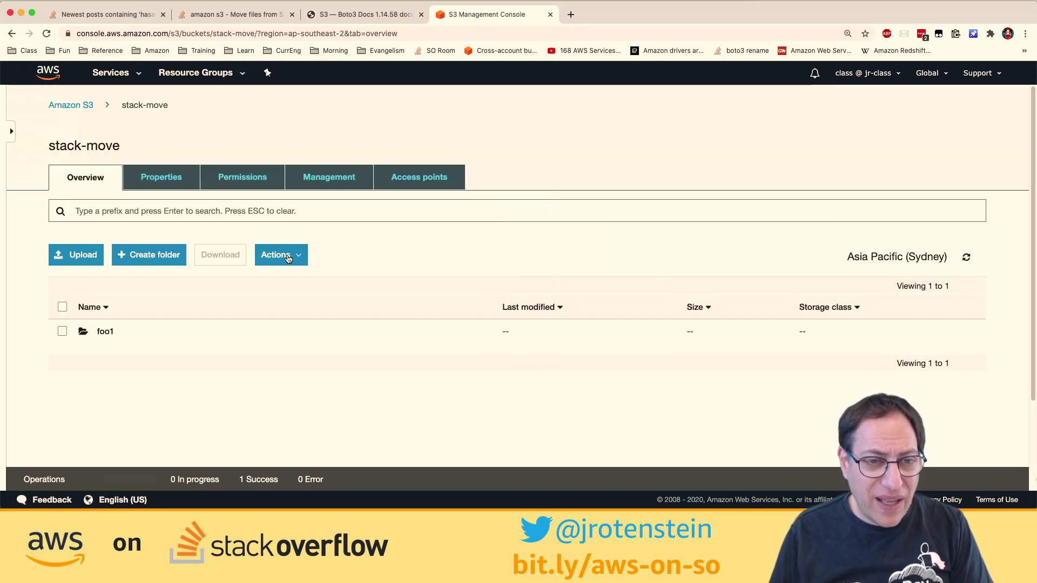
- Refresh the stack-move listing and inspect foo1/foo2, which still holds foo3, one.txt and two.txt
click(965, 258)
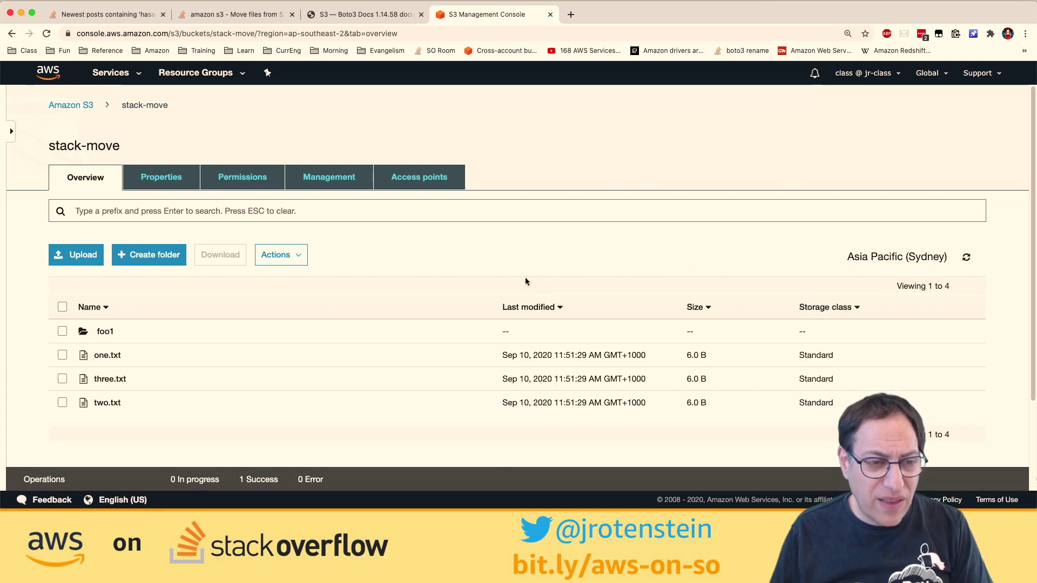
click(106, 334)
click(106, 332)
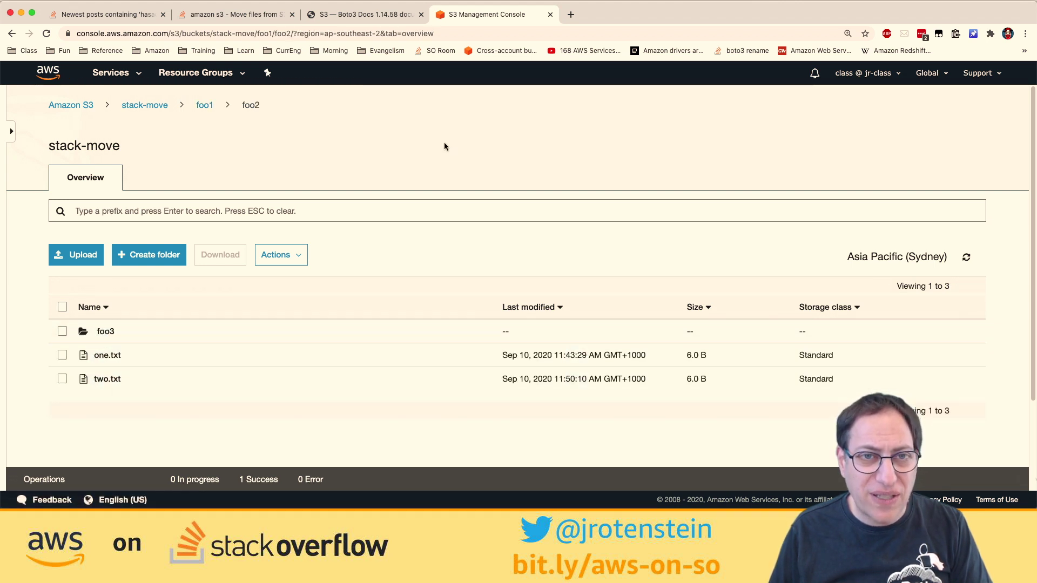
- Bring the stack.py script in VS Code back to the front
key(super+Tab)
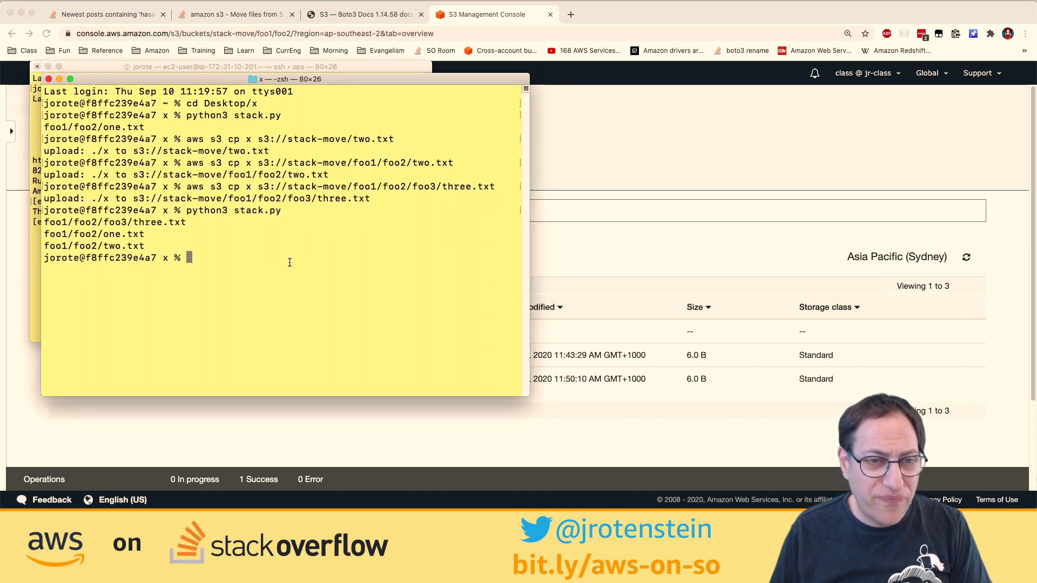
key(super+Tab)
key(super+Tab)
click(203, 328)
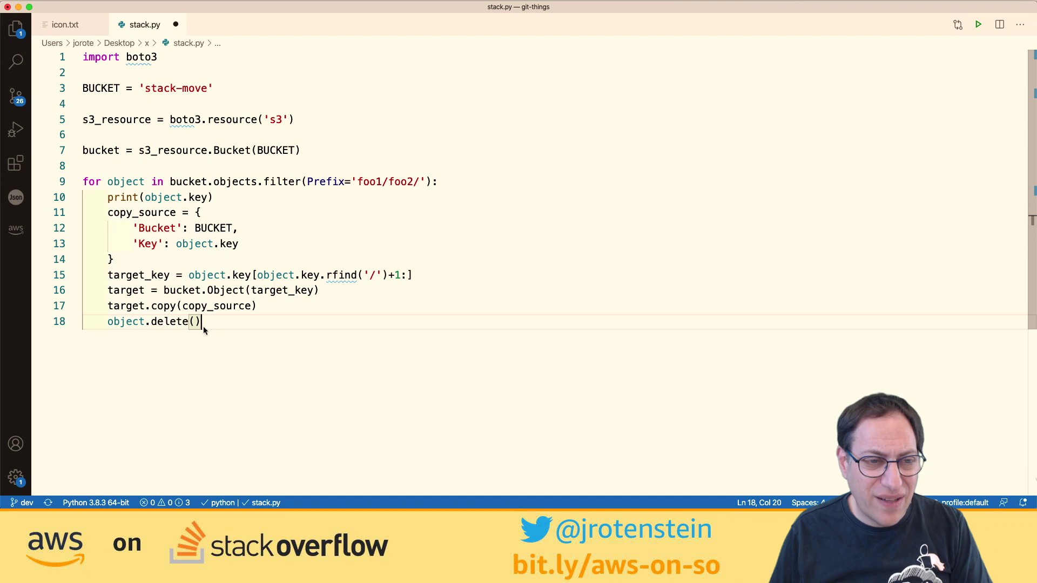
- Look up the Object resource's delete() action in the Boto3 S3 documentation
key(super+Tab)
key(super+Tab)
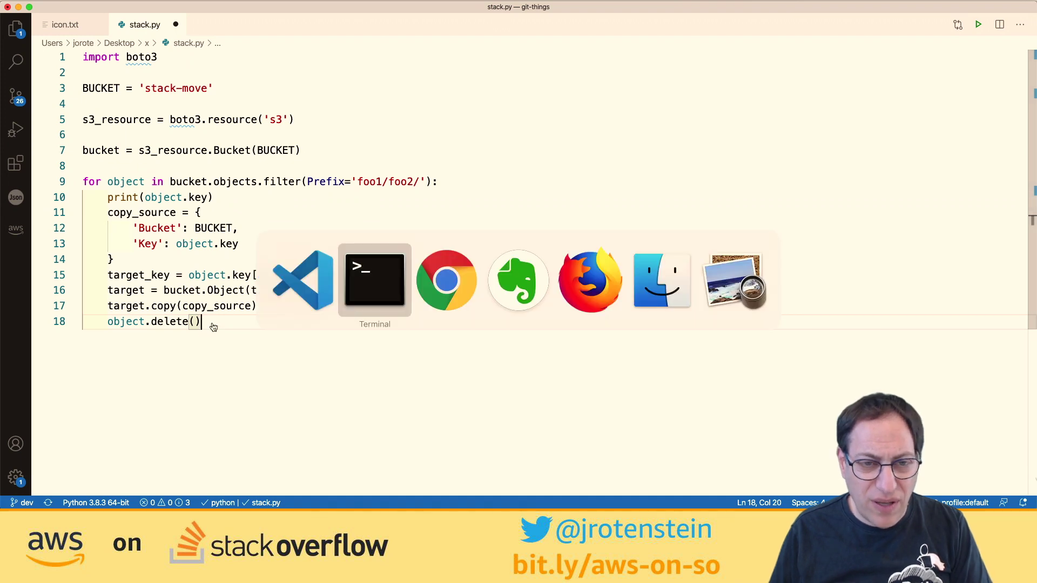
click(359, 15)
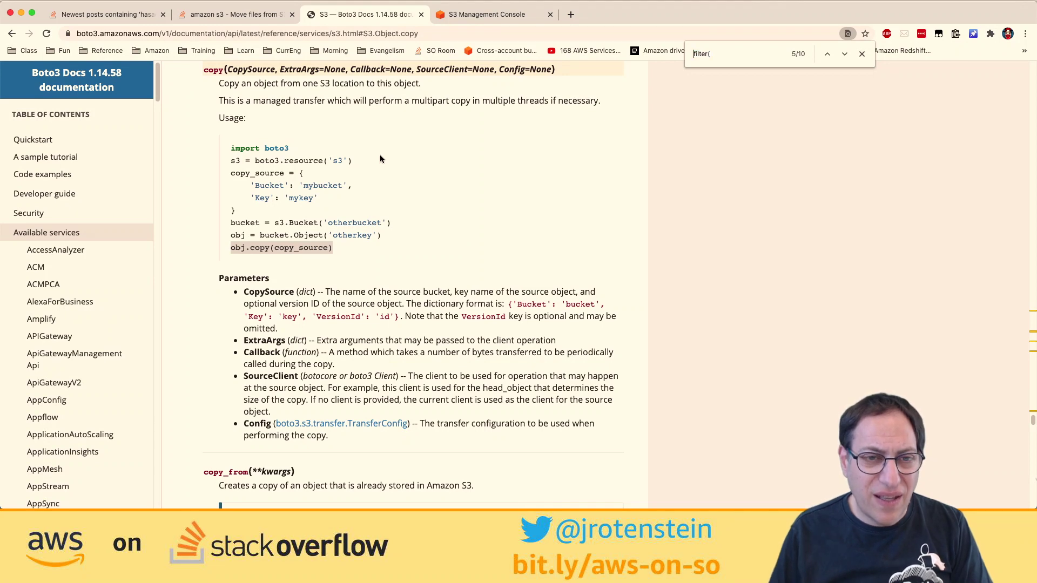
click(380, 159)
key(super+Up)
scroll(266, 389, down, 1)
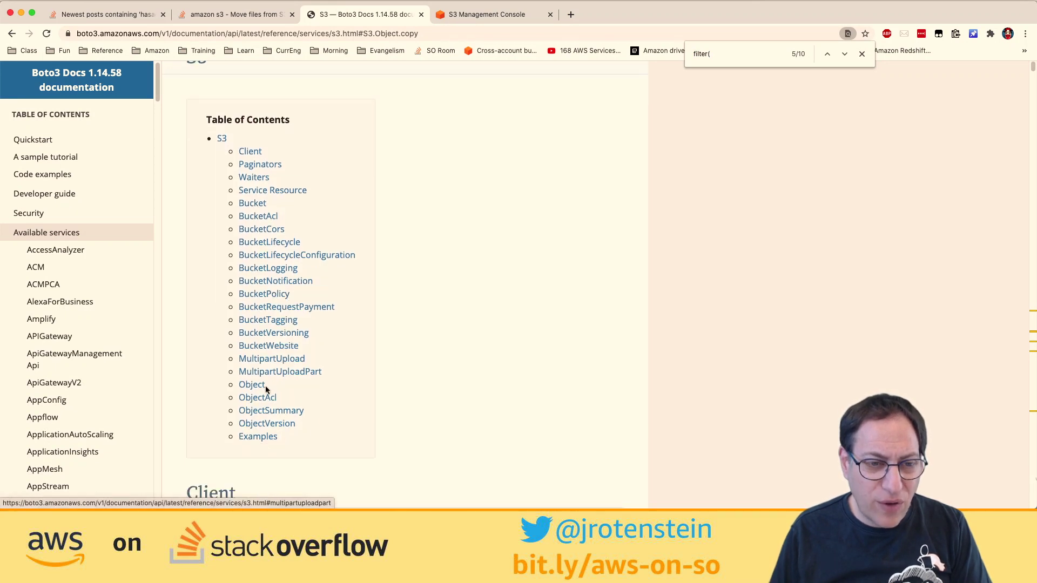
click(265, 389)
scroll(297, 387, down, 5)
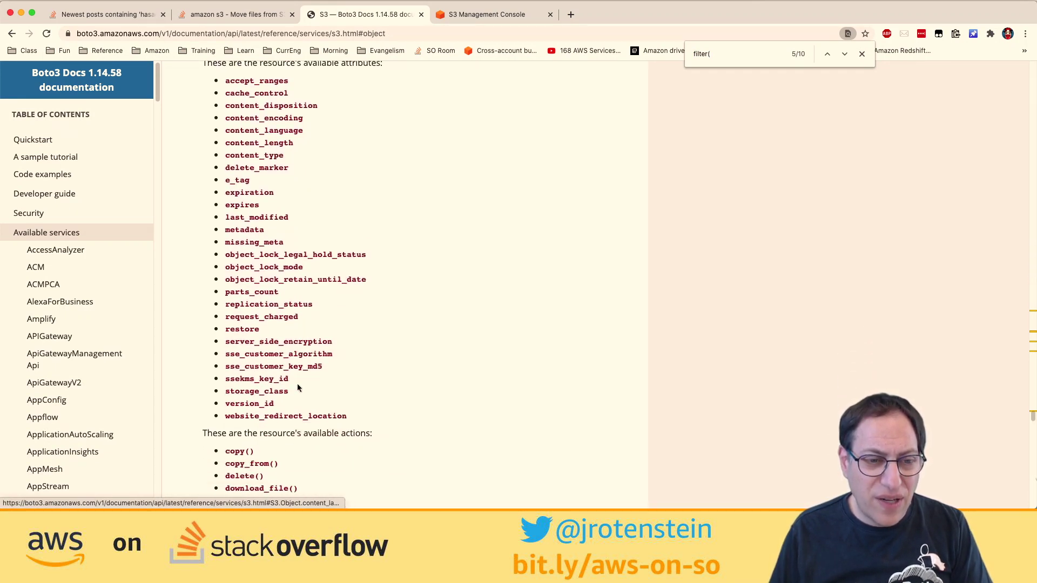
scroll(297, 387, down, 2)
click(246, 400)
scroll(418, 350, down, 2)
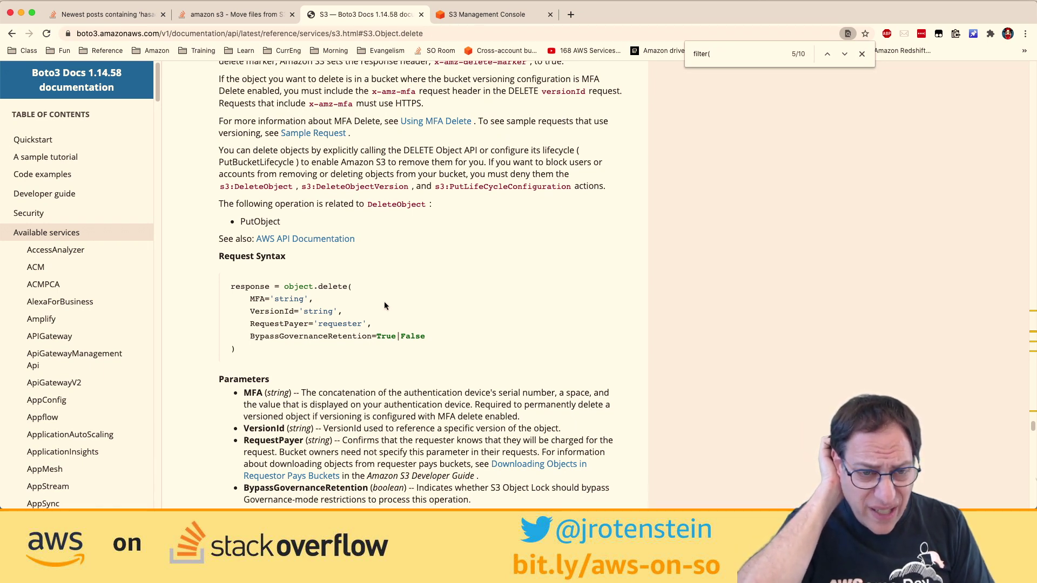
- Save the edited stack.py with Cmd+S
key(super+Tab)
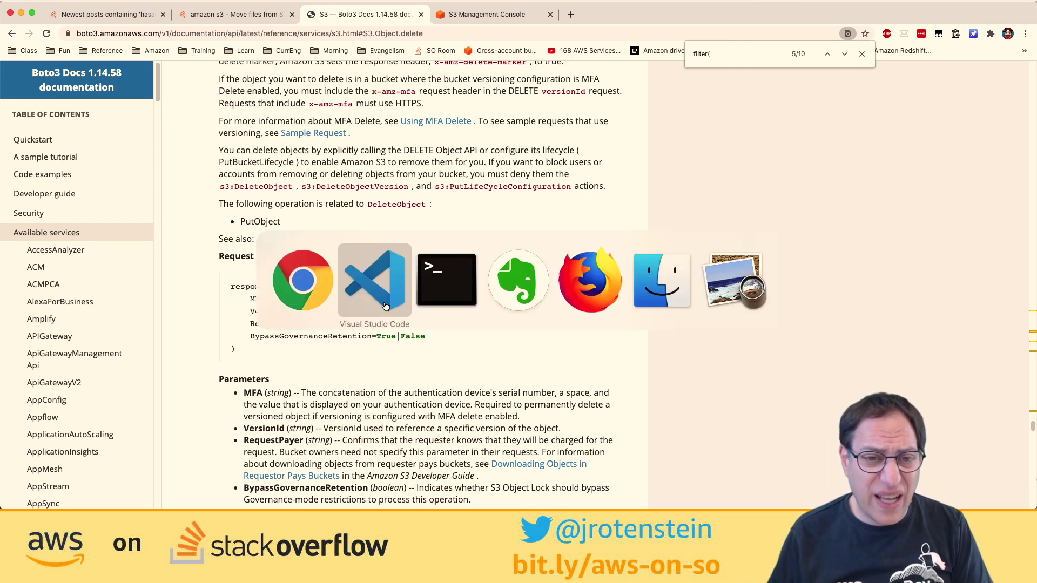
click(327, 199)
key(super+s)
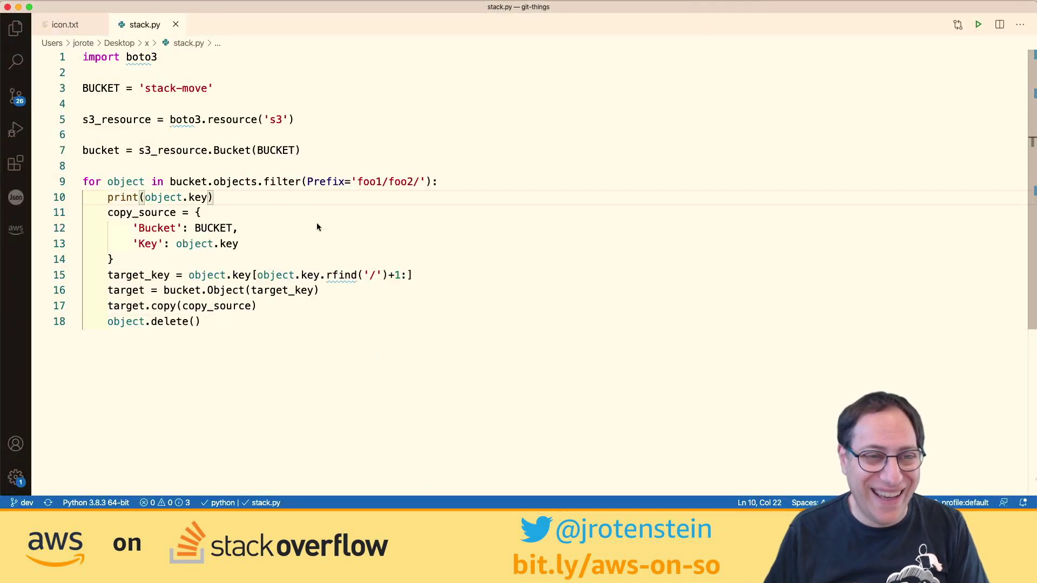
- Rerun the aws s3 cp uploads of foo1/foo2/two.txt and foo1/foo2/foo3/three.txt
key(super+Tab)
key(super+Tab)
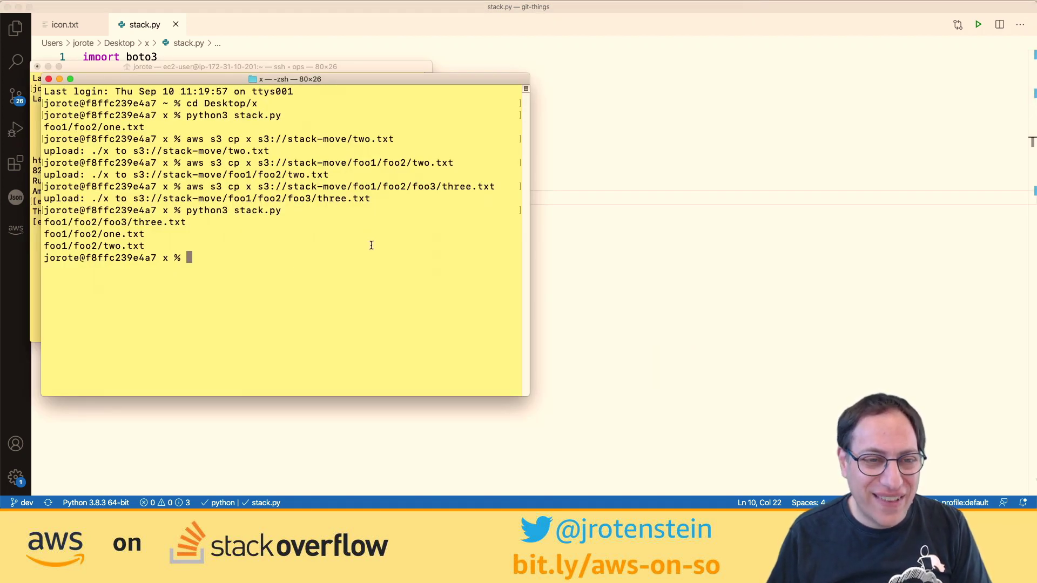
key(Up)
key(Up)
key(Up)
key(Return)
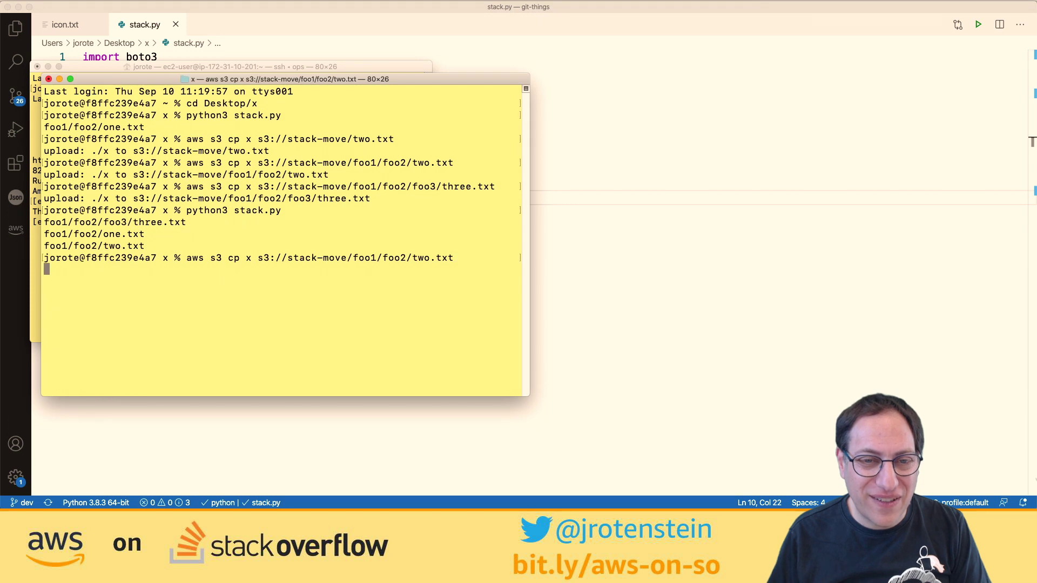
key(Up)
key(Up)
key(Up)
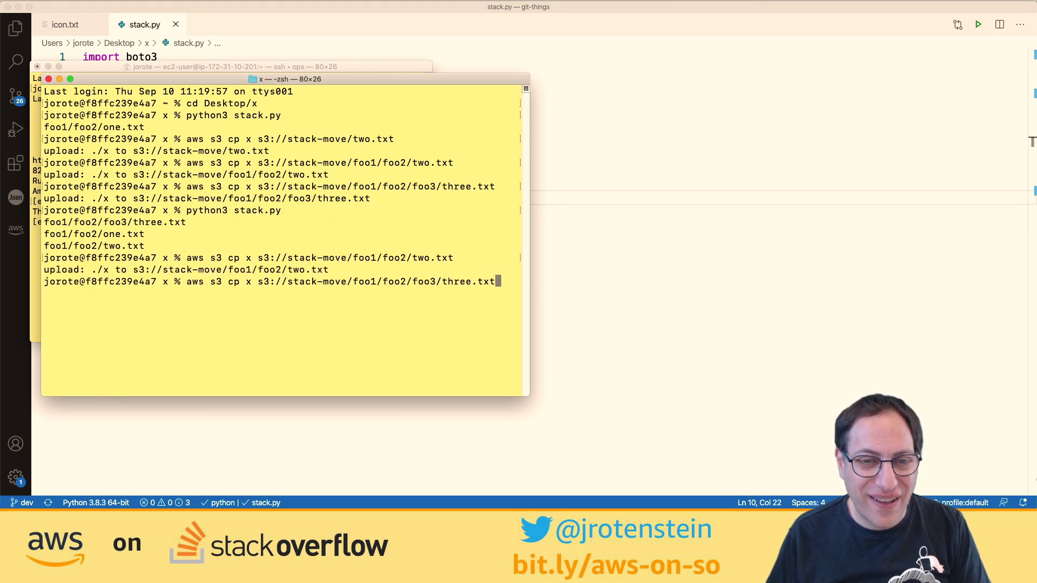
key(Return)
key(Up)
key(Up)
key(Up)
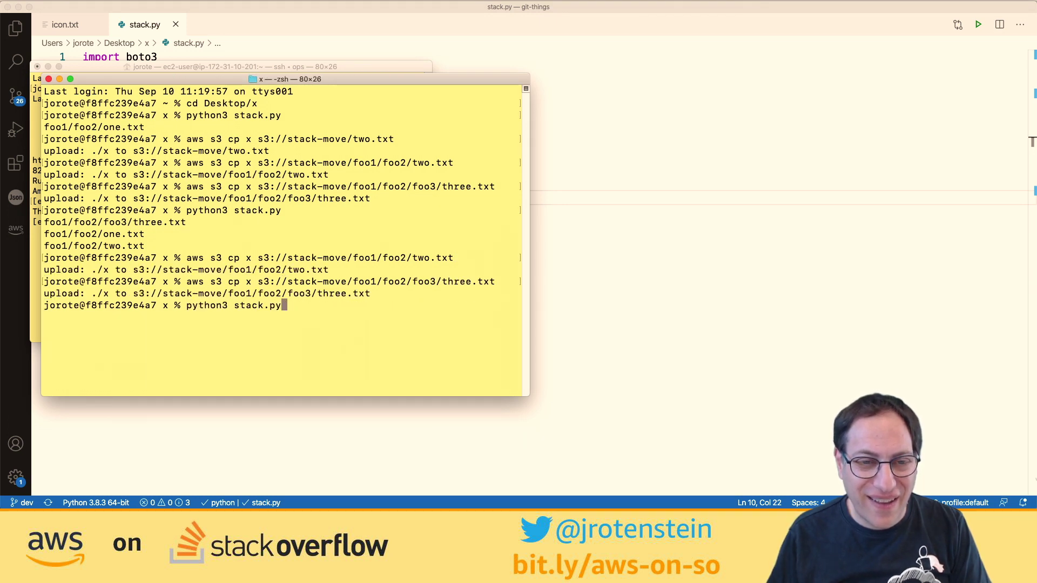
key(super+Tab)
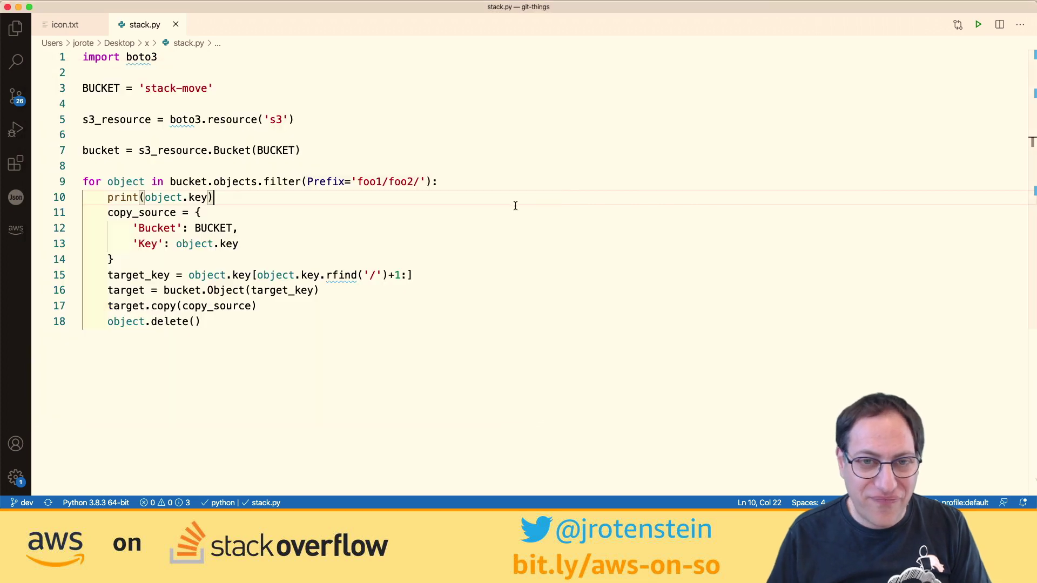
key(super+Tab)
key(Tab)
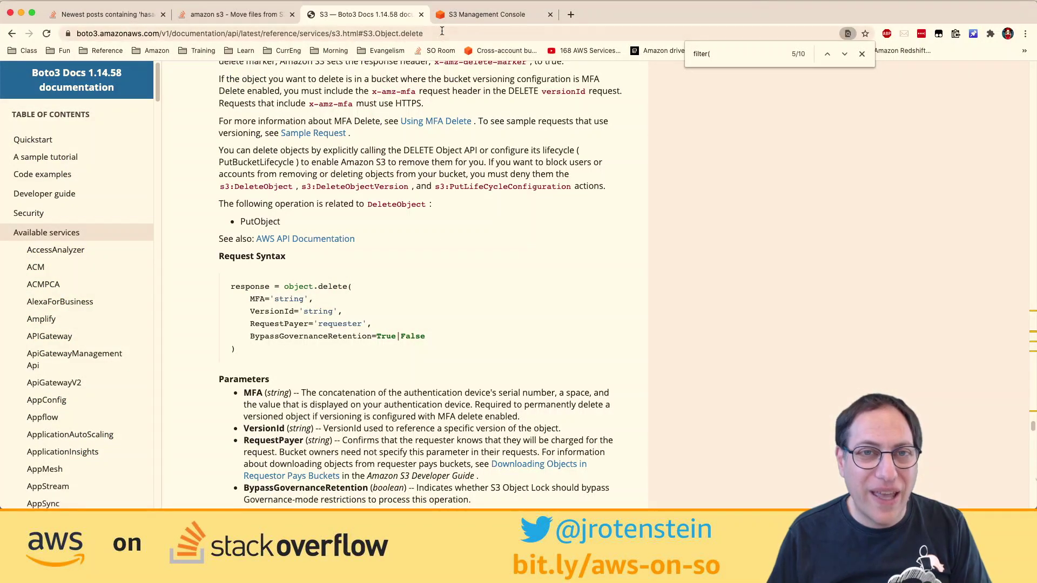
- Delete one.txt, three.txt and two.txt from the stack-move bucket root
click(459, 18)
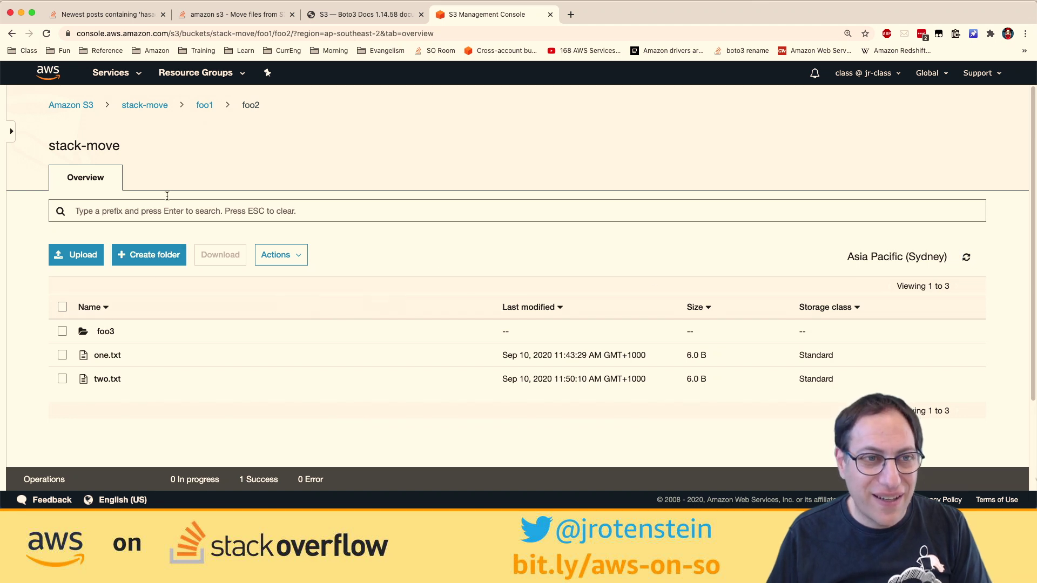
click(161, 107)
click(63, 357)
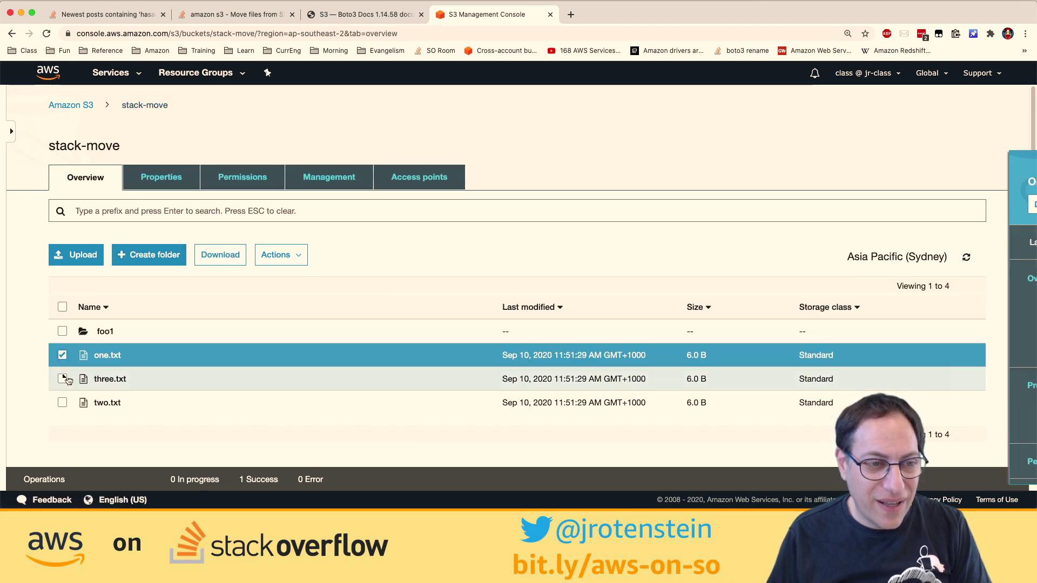
click(64, 379)
click(62, 403)
click(62, 355)
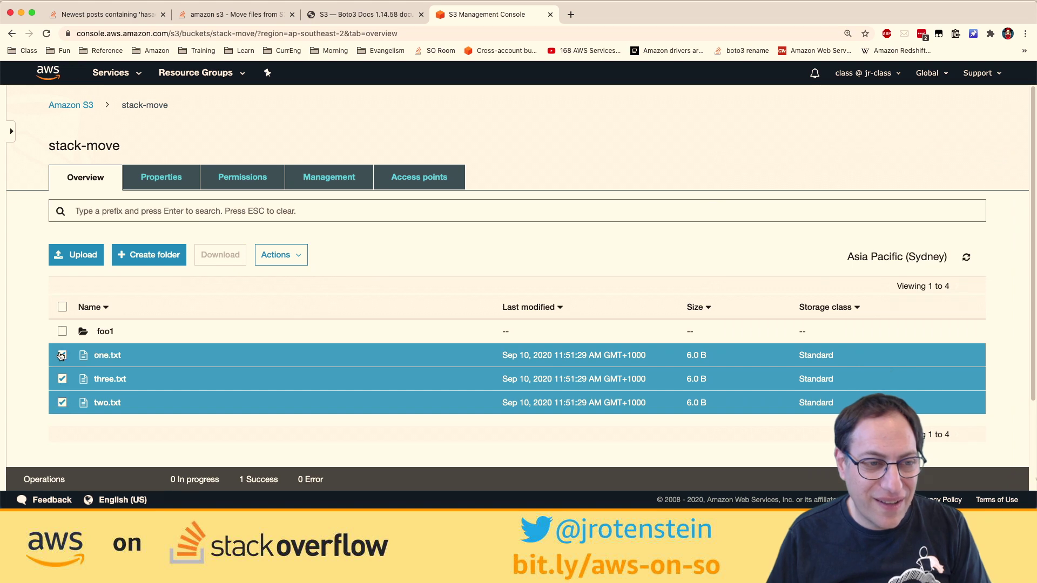
click(278, 255)
click(282, 476)
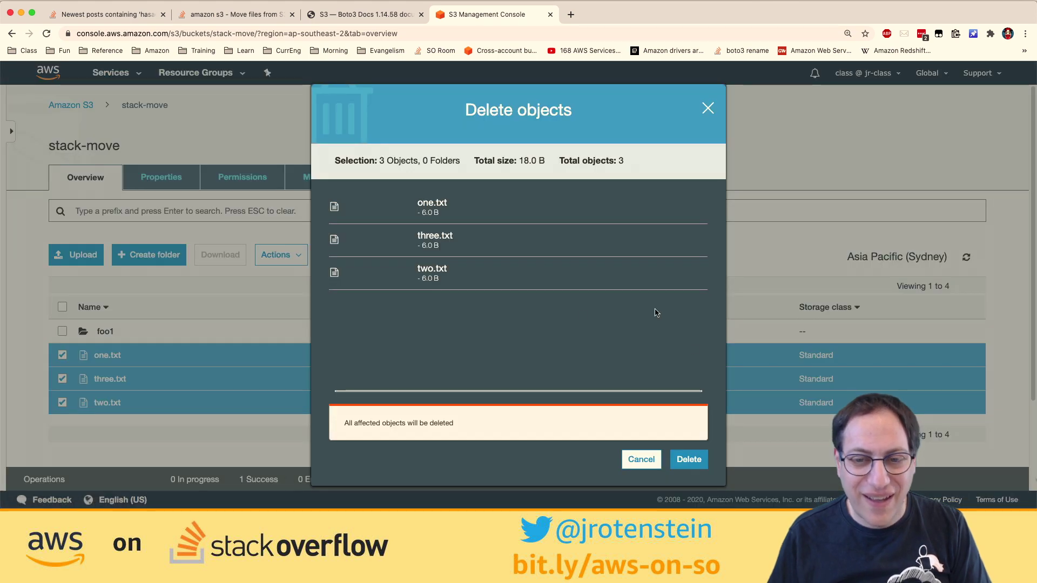
click(715, 476)
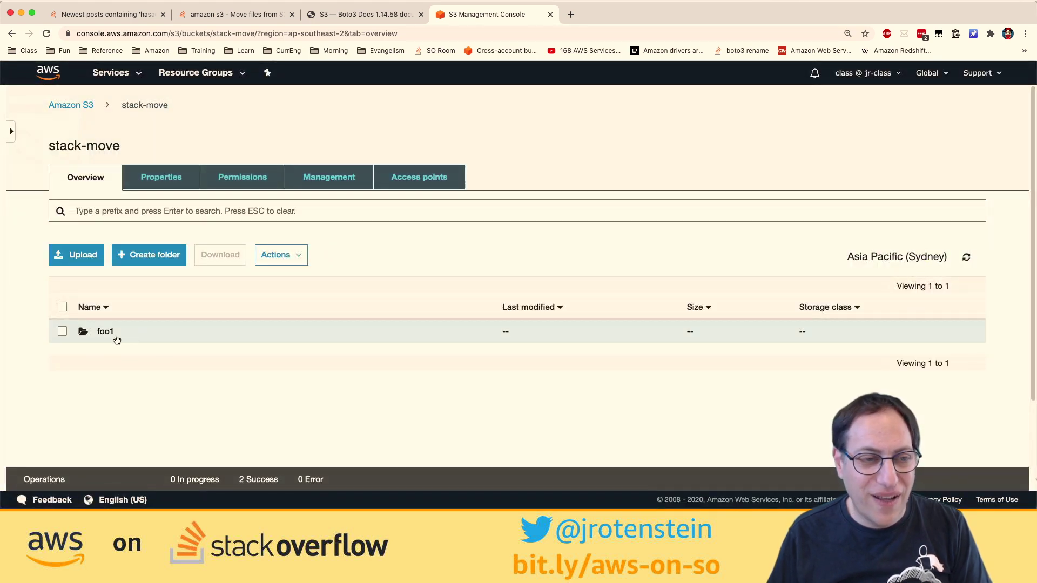
- Browse foo1/foo2/foo3 to confirm three.txt is there, then return to the bucket root
click(104, 332)
click(108, 333)
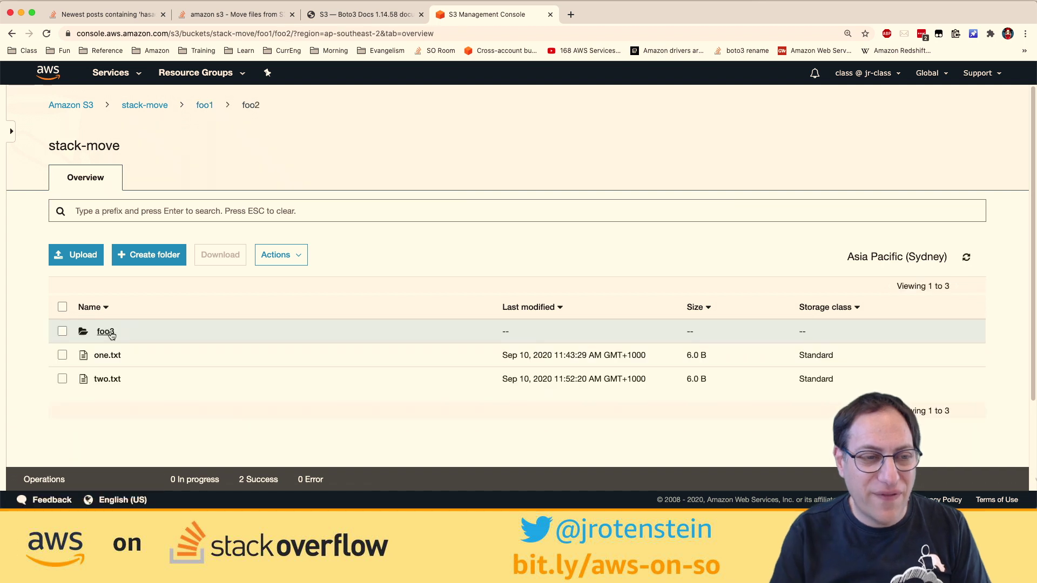
click(108, 341)
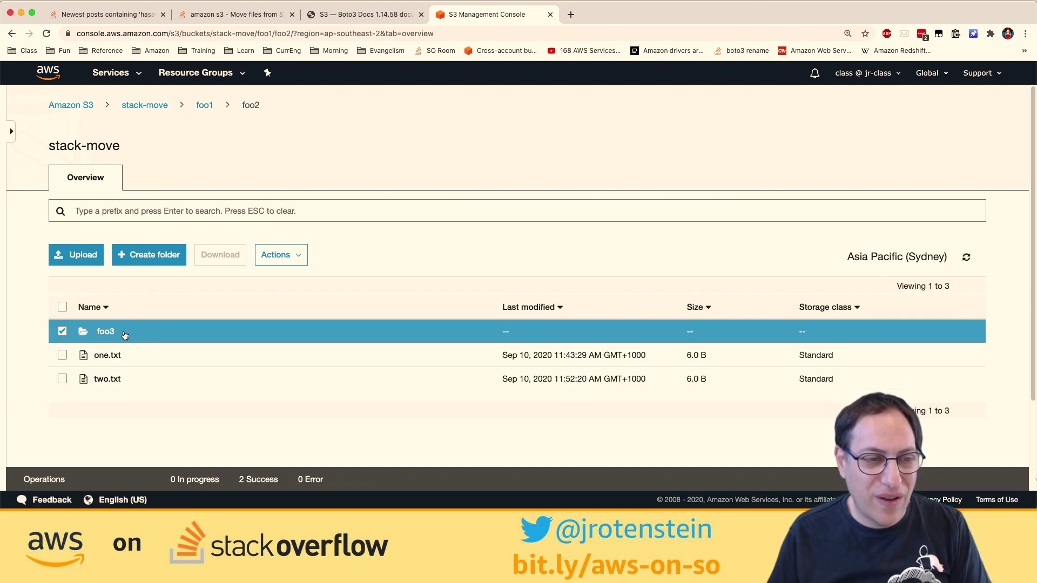
click(108, 331)
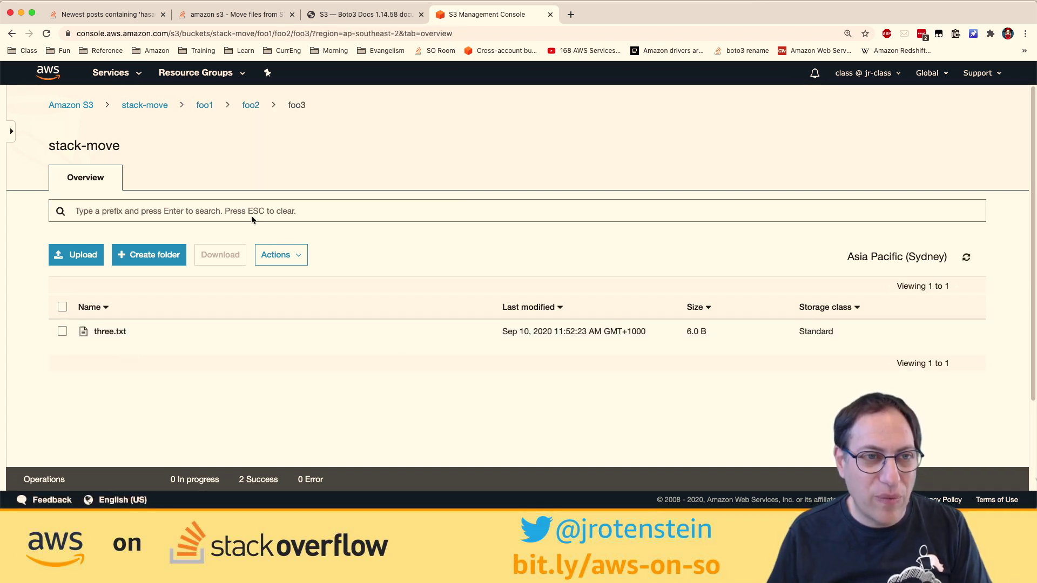
click(160, 107)
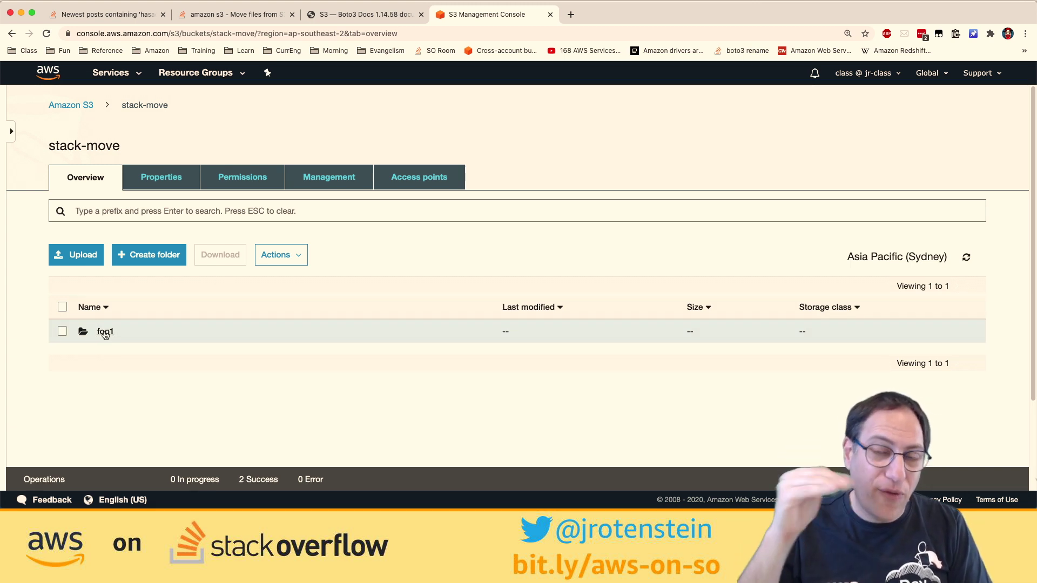
key(super+Tab)
key(super+Tab)
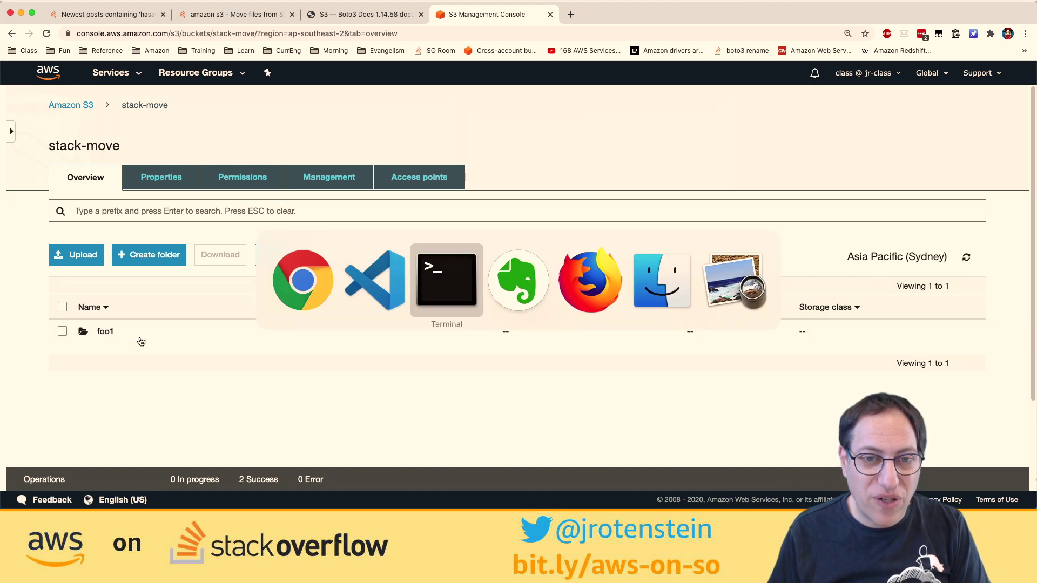
- Clear the Terminal and rerun python3 stack.py, now with the delete step
key(super+k)
key(Up)
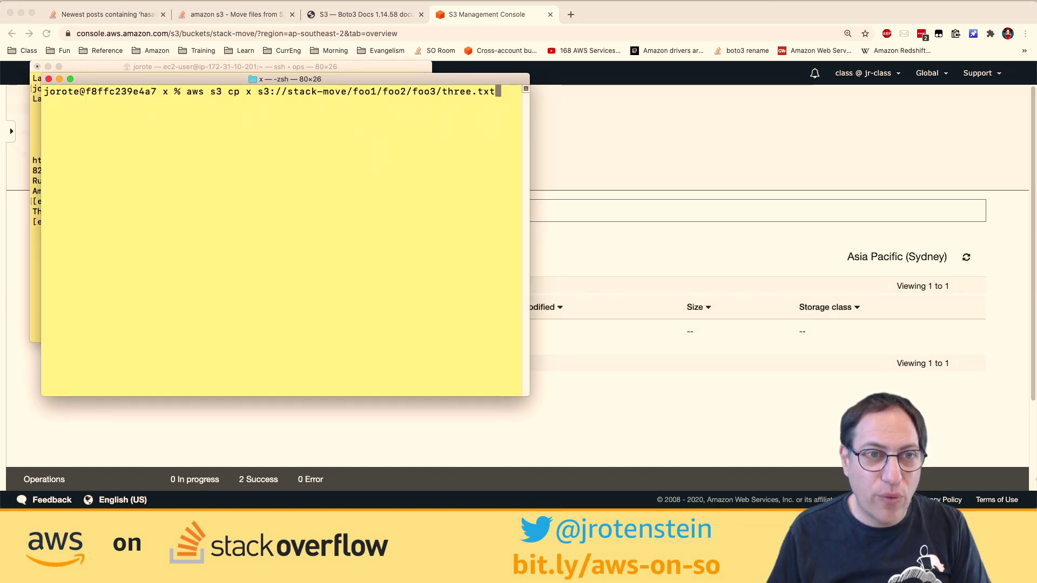
key(Up)
key(Return)
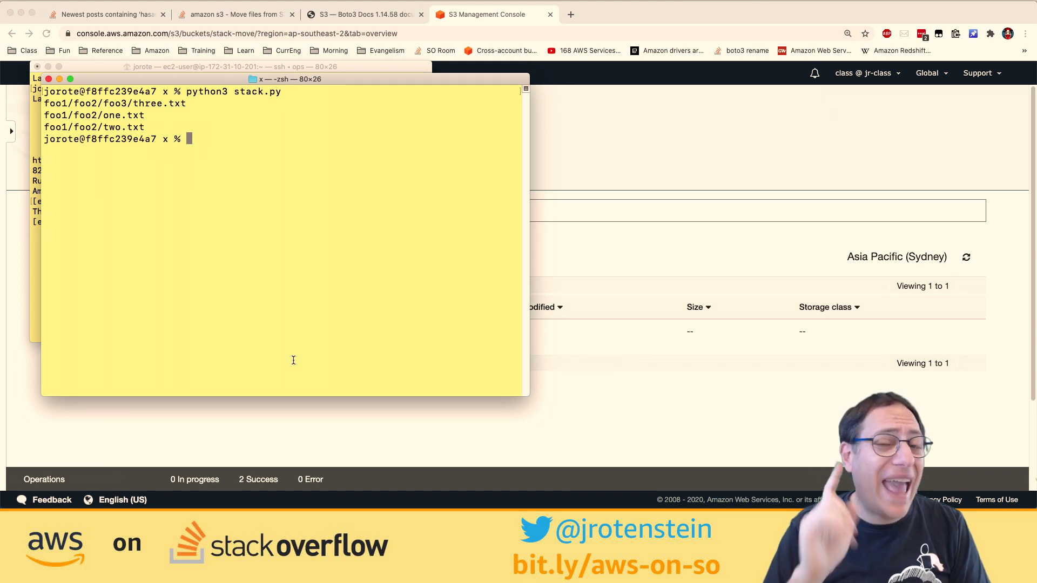
click(685, 352)
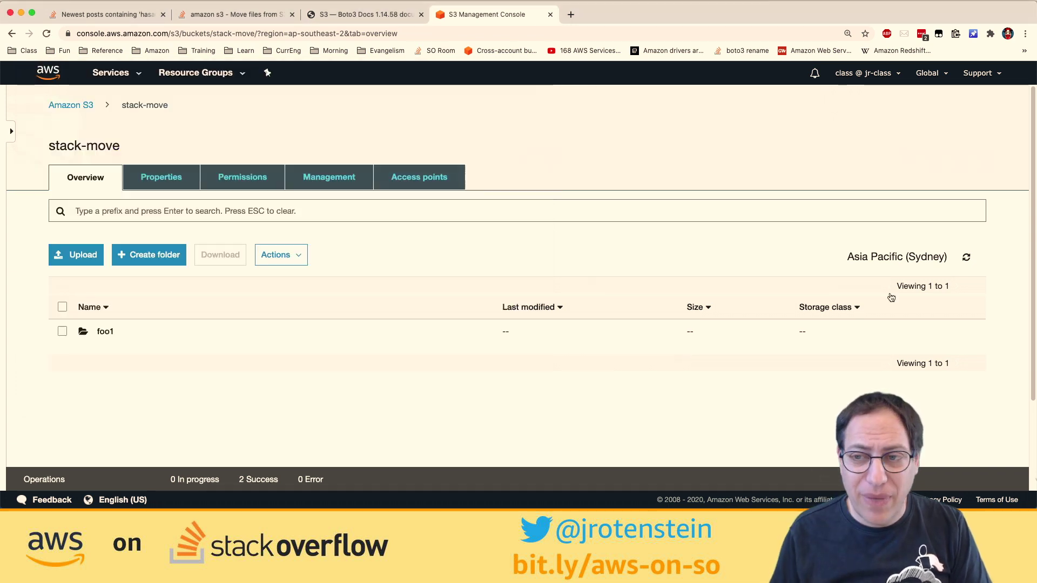
- Refresh the stack-move root to confirm one.txt, three.txt and two.txt with foo1 gone
click(967, 257)
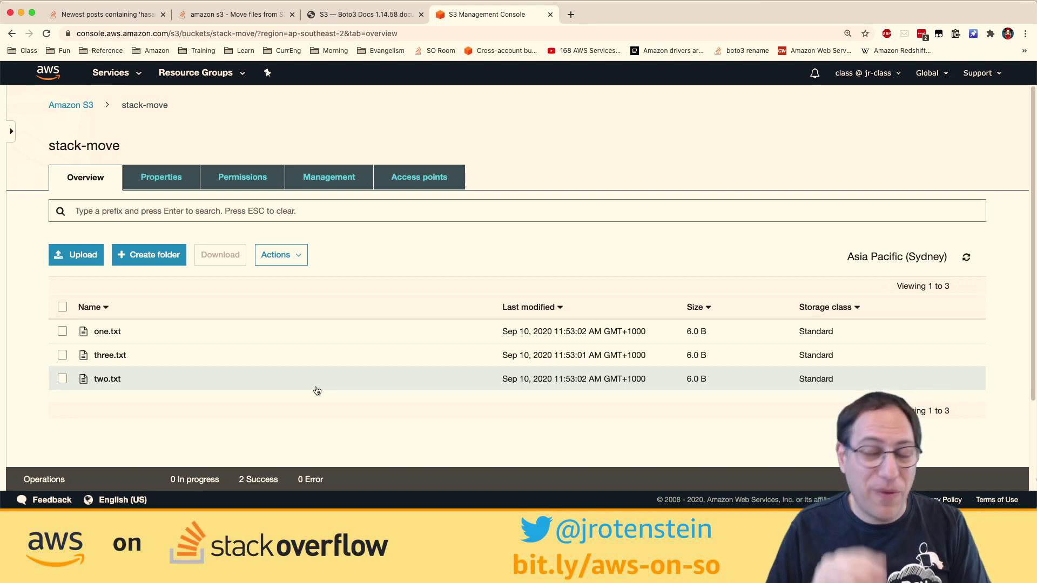
key(super+Tab)
key(super+Tab)
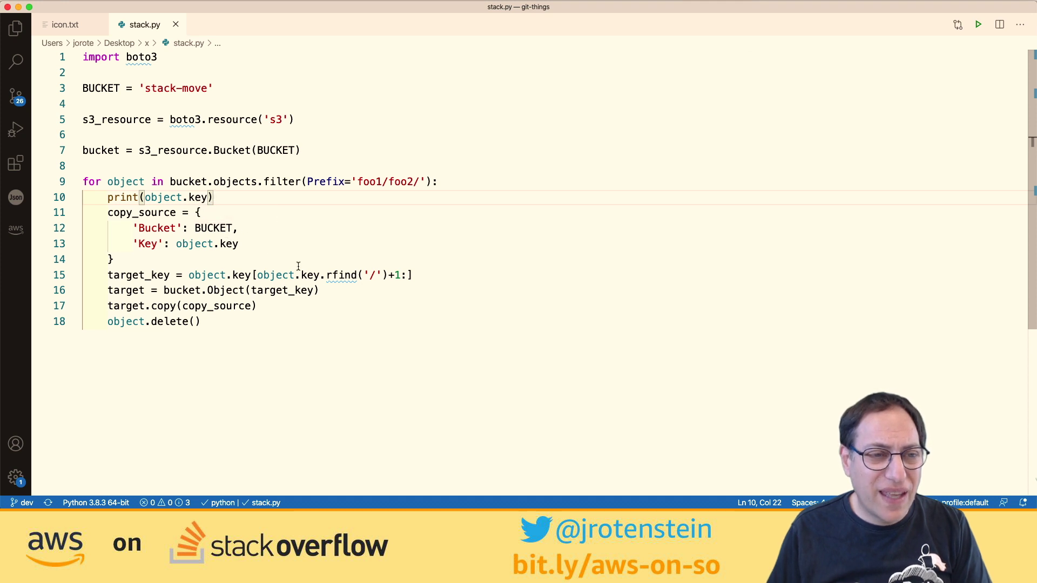
- Add the comment '# Get just the name after the last slash' followed by a blank line
click(428, 278)
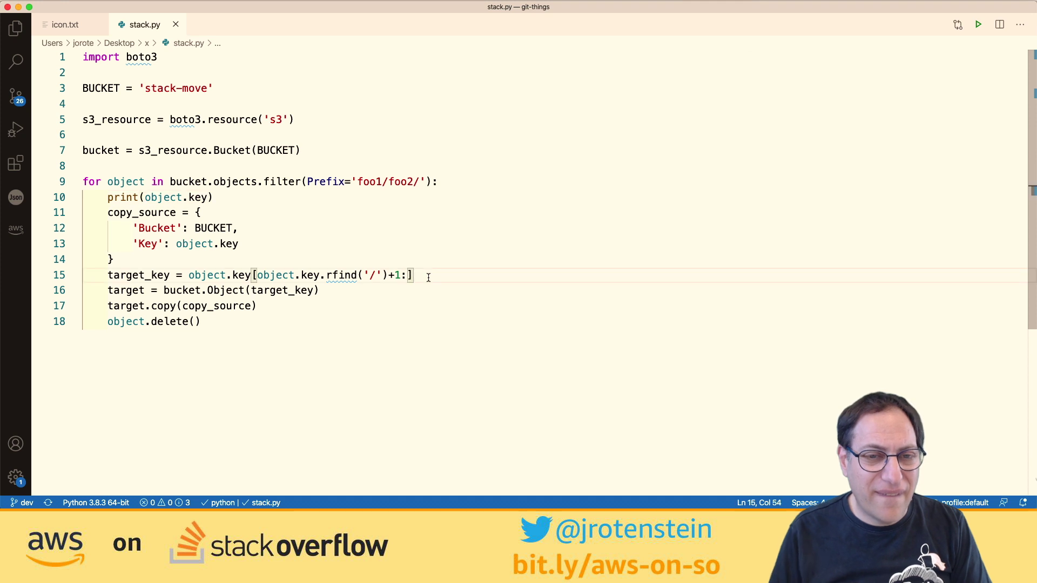
text(# Get just )
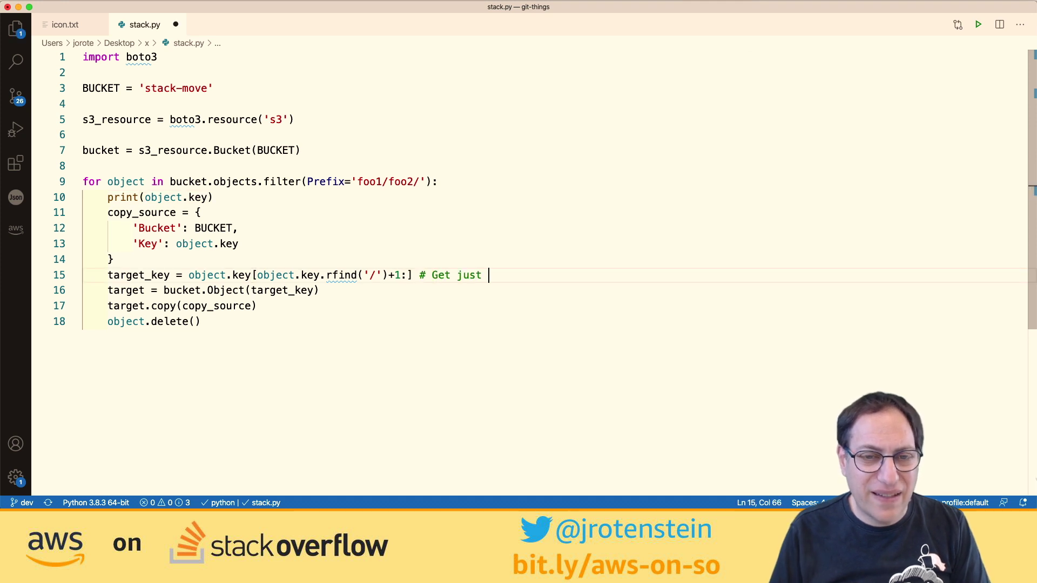
text(the name after the s)
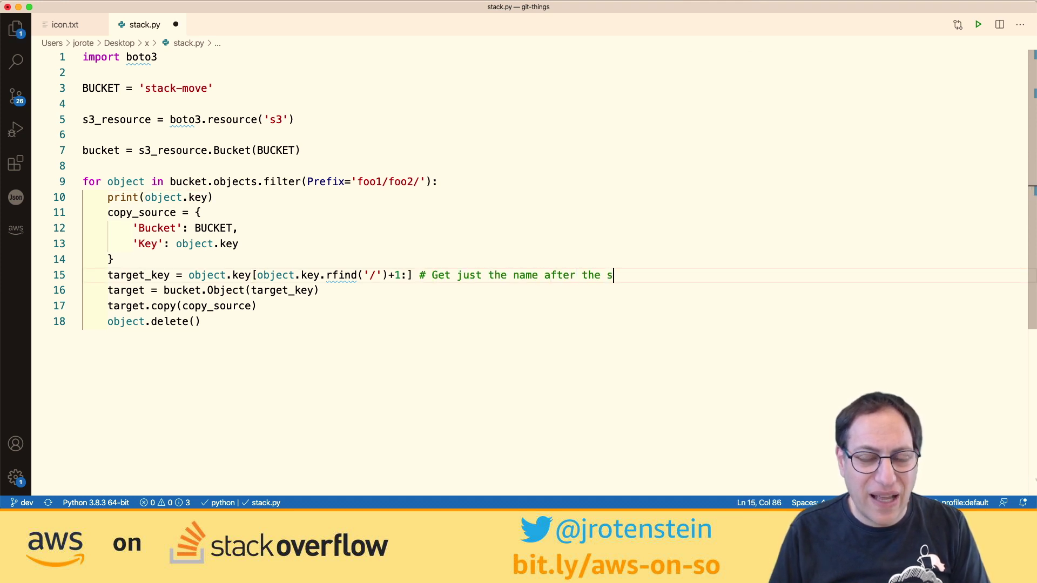
key(BackSpace)
text(last slash)
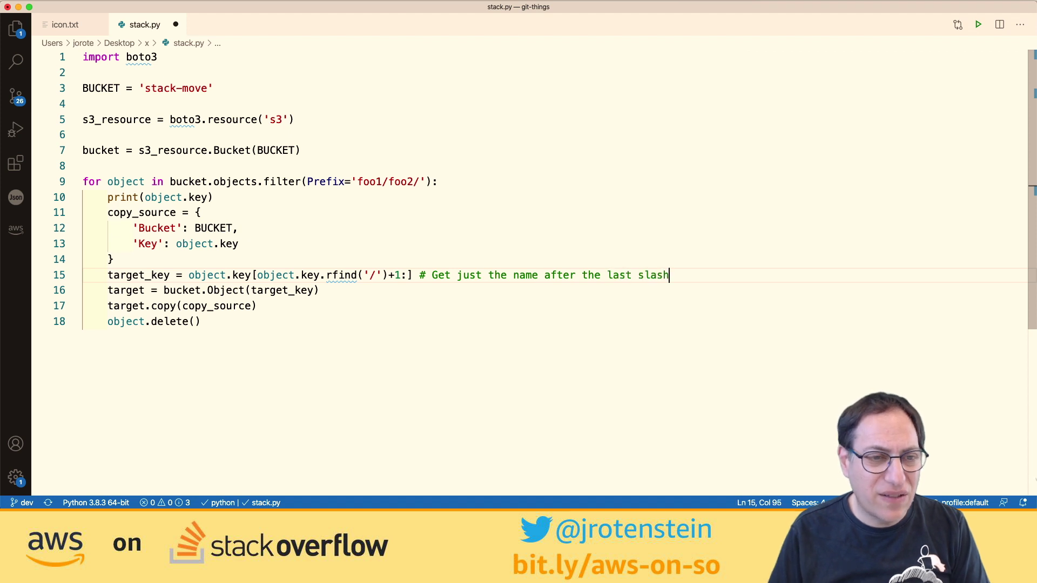
key(Return)
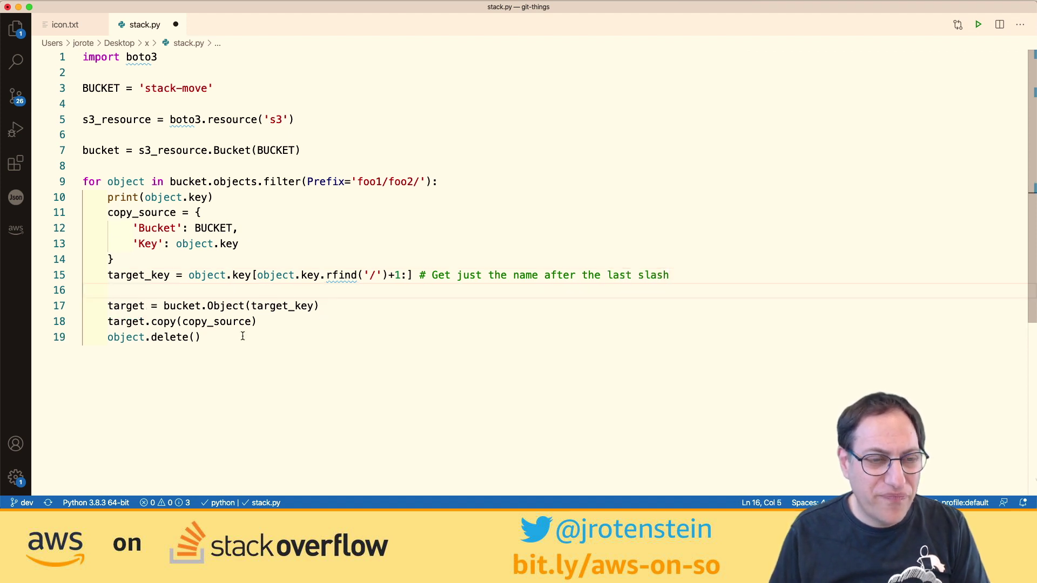
- Add '# Delete the object' and '# Copy the object' comments, then select the foo1/foo2 prefix
click(261, 322)
key(Return)
key(Return)
text(# D)
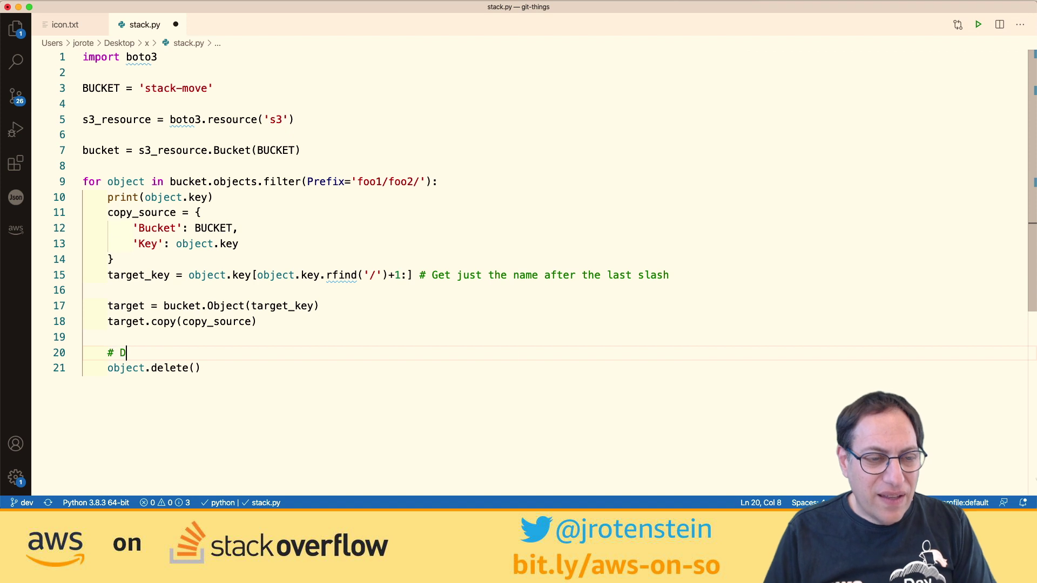
text(elete the object)
click(82, 290)
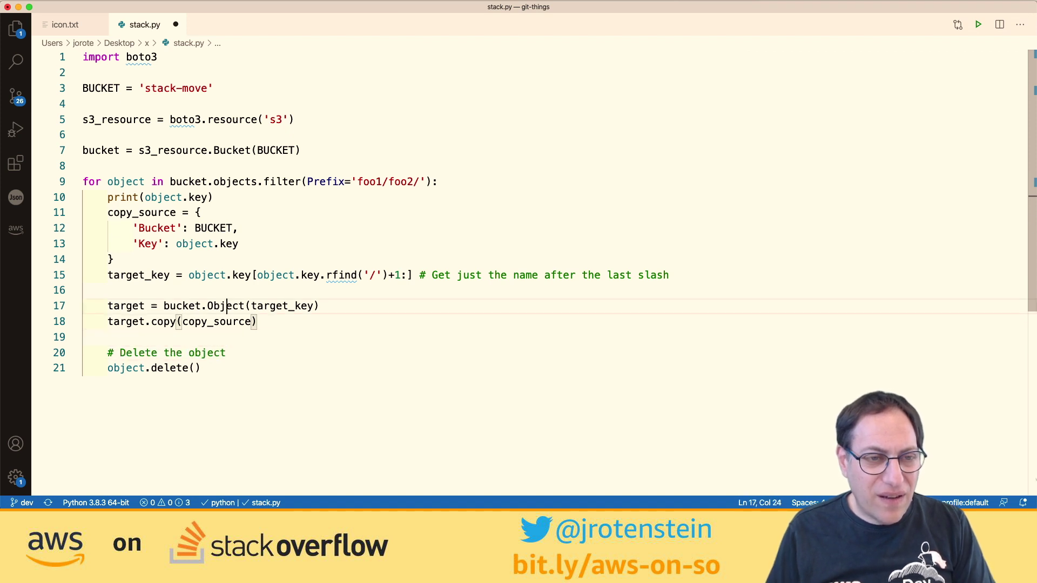
key(Return)
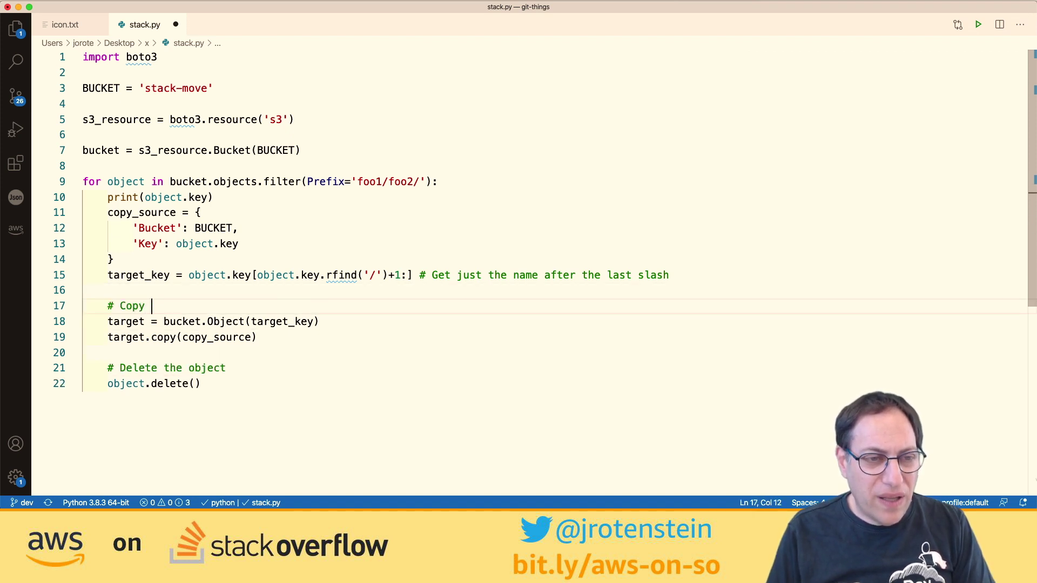
text(# Copy the object)
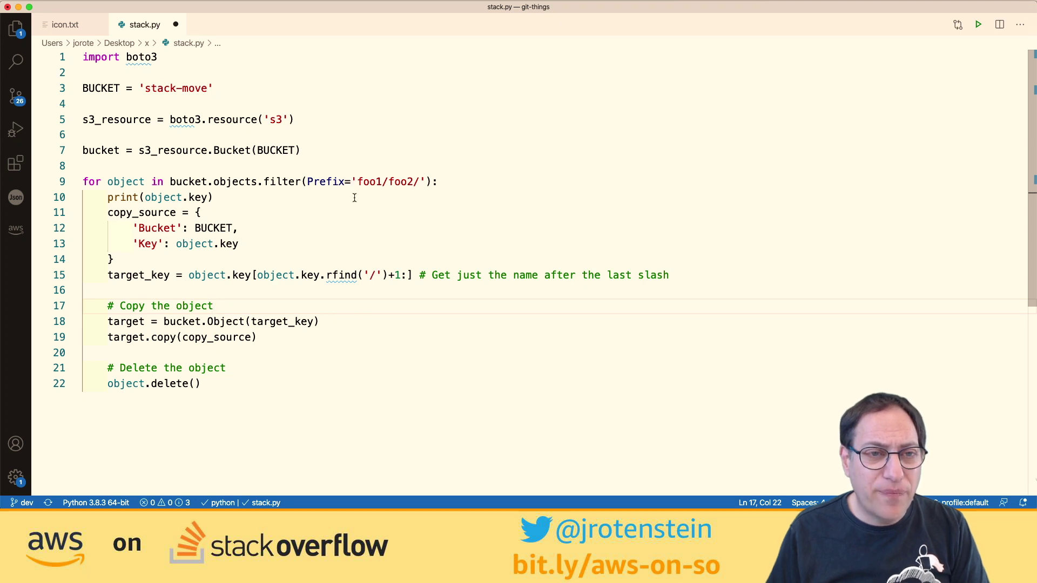
mouse_move(357, 181)
mouse_down()
mouse_move(427, 181)
mouse_move(351, 182)
mouse_up()
key(super+c)
- Replace the hardcoded prefix with PREFIX and define PREFIX = 'foo1/foo2/' below BUCKET
key(BackSpace)
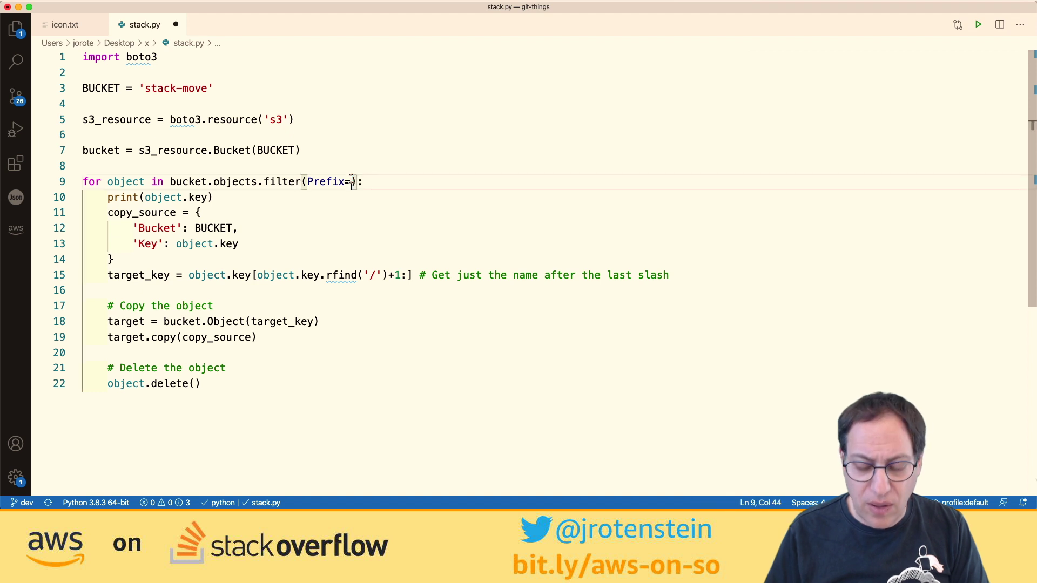
text(PREFIX)
click(258, 89)
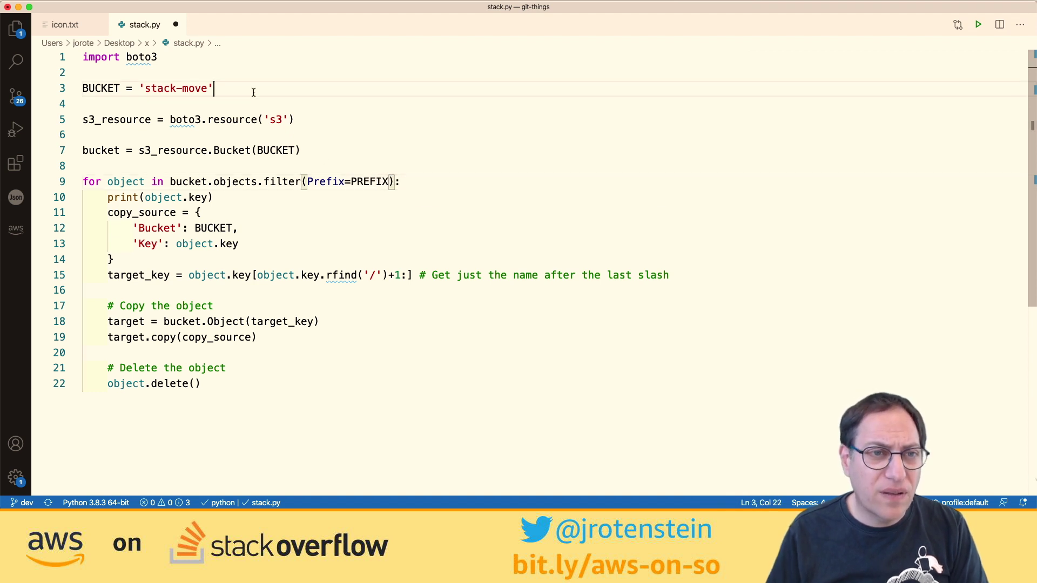
key(Return)
key(super+v)
click(83, 104)
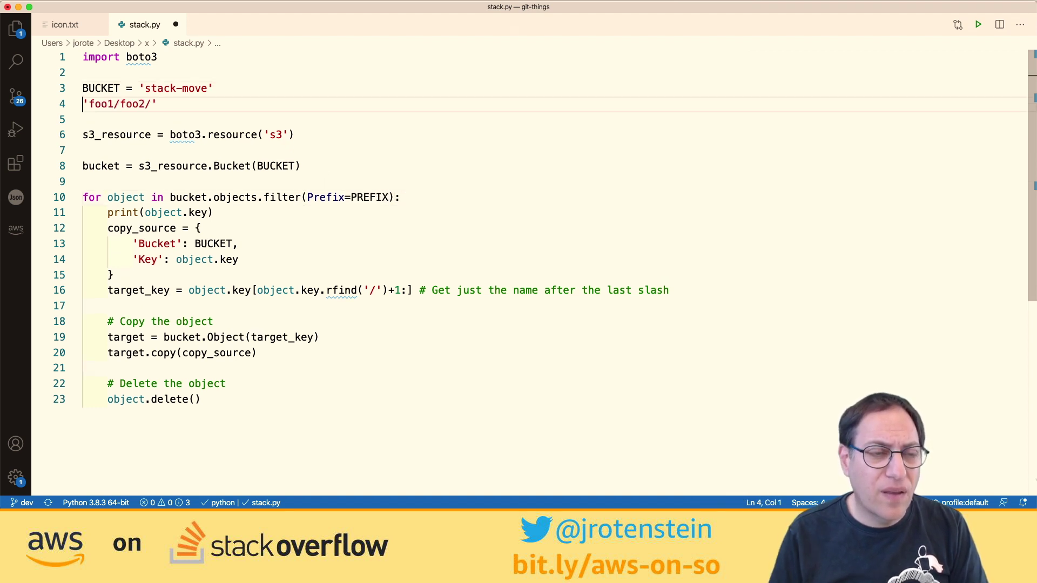
text(PREFIX =)
- Compare the script with the stack-move bucket in the S3 console, highlighting the foo1/foo2/ value
key(super+a)
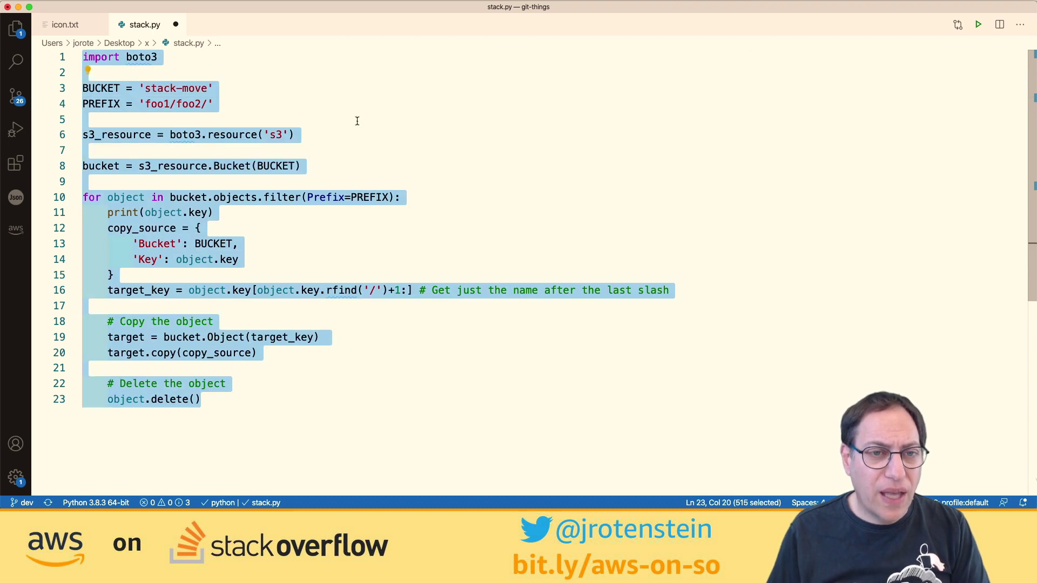
key(super+Tab)
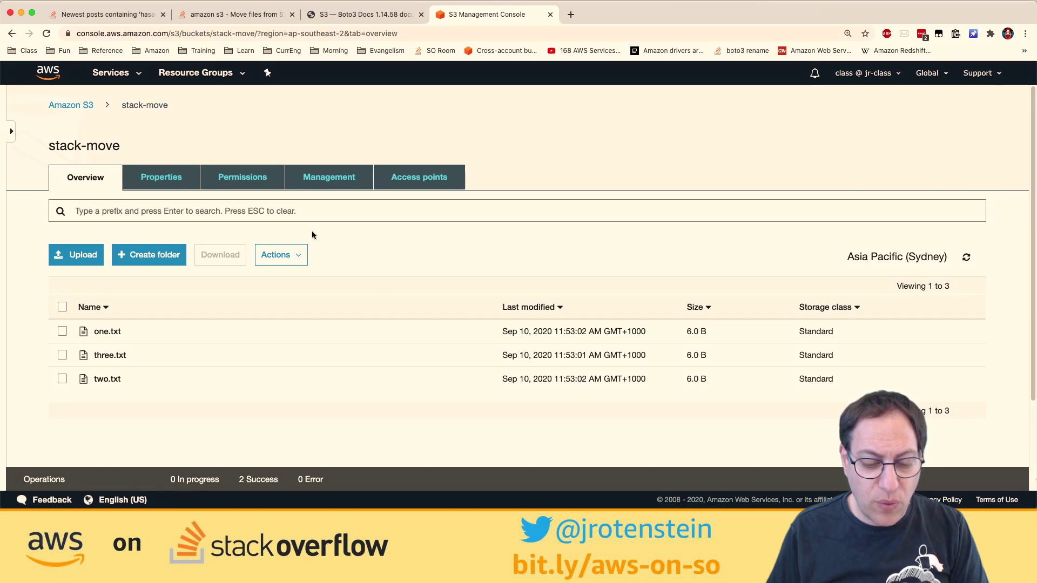
key(super+Tab)
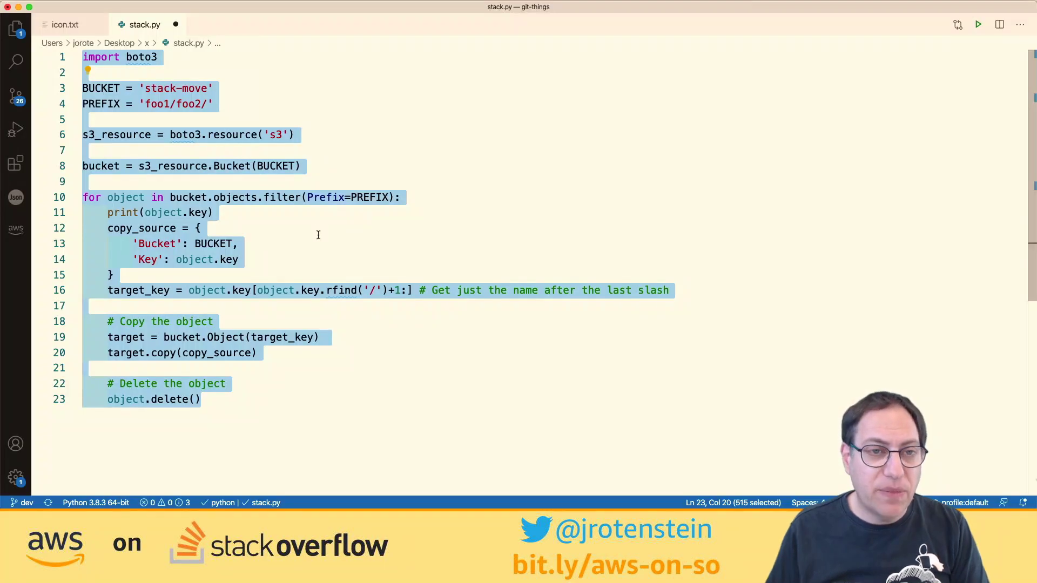
click(313, 231)
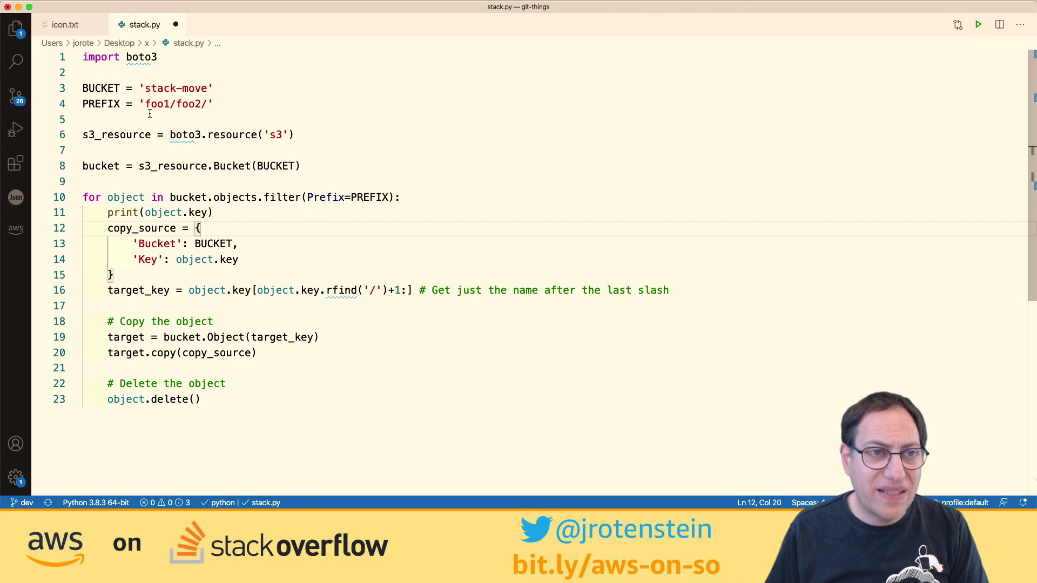
drag(145, 104, 207, 104)
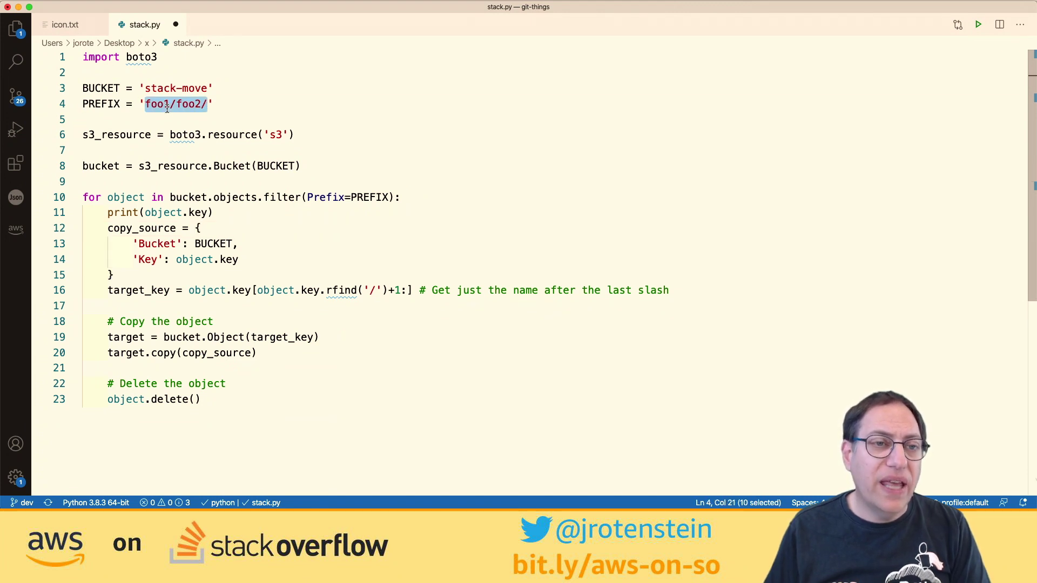
key(super+Tab)
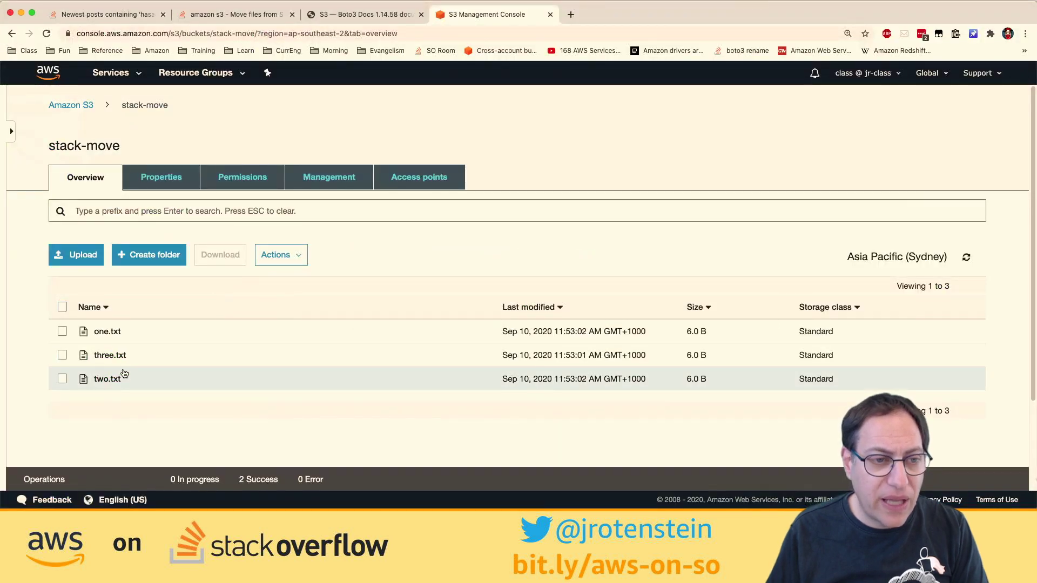
- Open three.txt's details and recall the earlier aws s3 cp command in Terminal
click(62, 355)
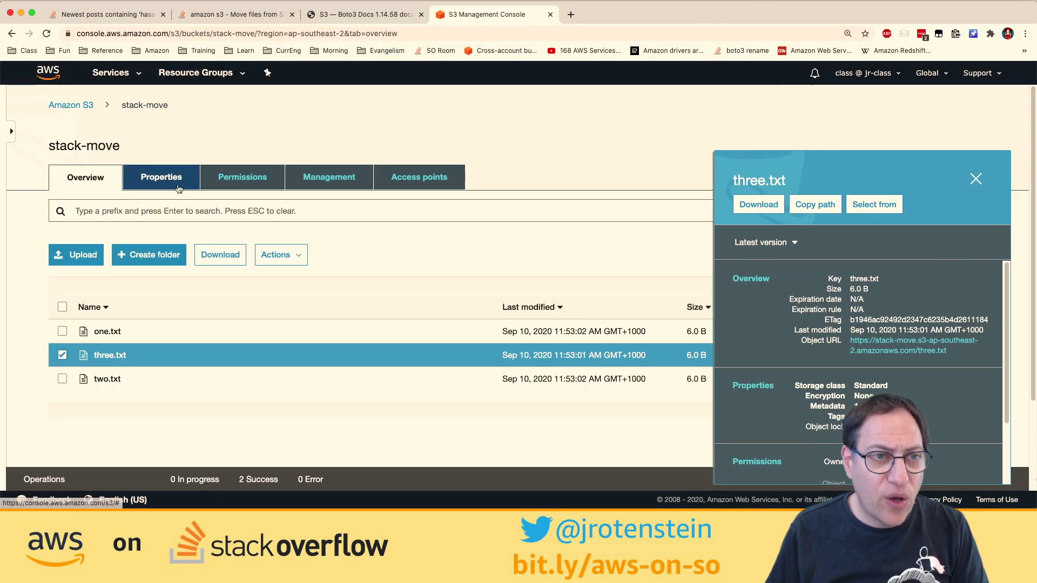
key(super+Tab)
key(super+Tab)
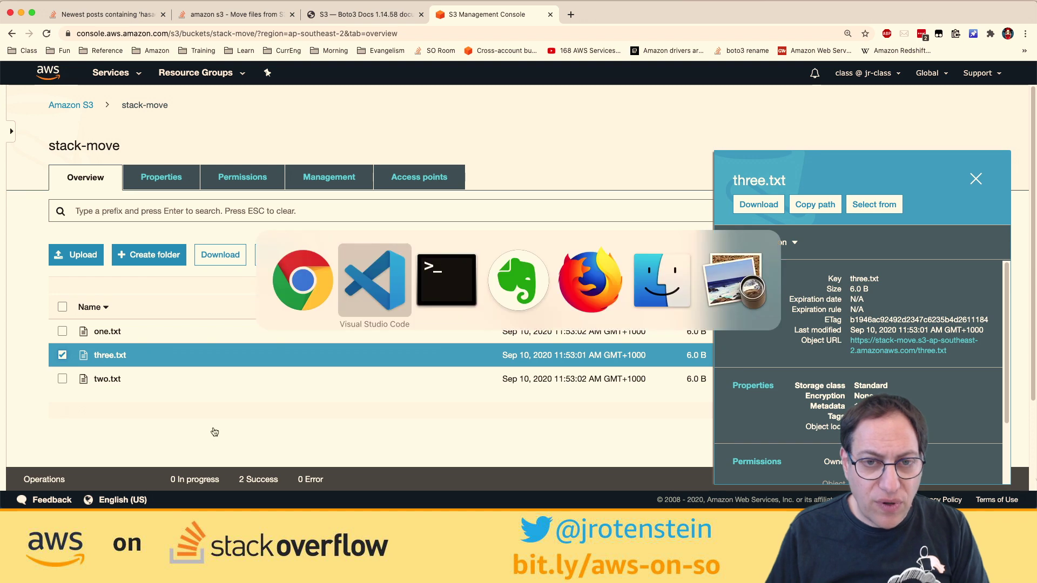
key(Up)
key(Up)
key(Left)
key(Left)
key(Left)
key(Left)
key(Left)
key(Left)
key(Left)
key(Left)
key(Left)
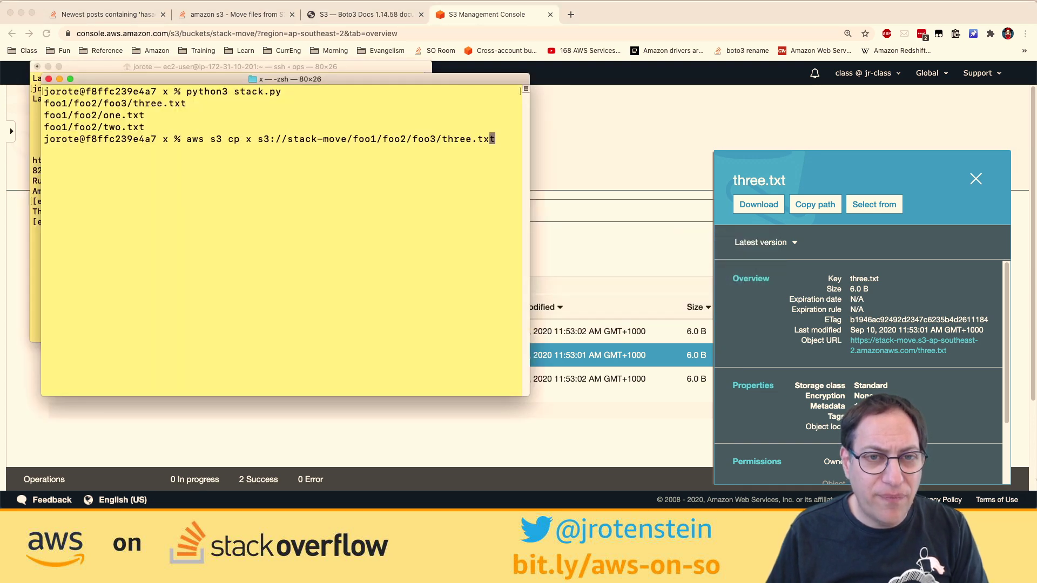
- Upload the test file to s3://stack-move/foo1/four.txt
key(BackSpace)
key(BackSpace)
key(BackSpace)
key(BackSpace)
key(BackSpace)
key(BackSpace)
key(BackSpace)
key(BackSpace)
key(BackSpace)
key(BackSpace)
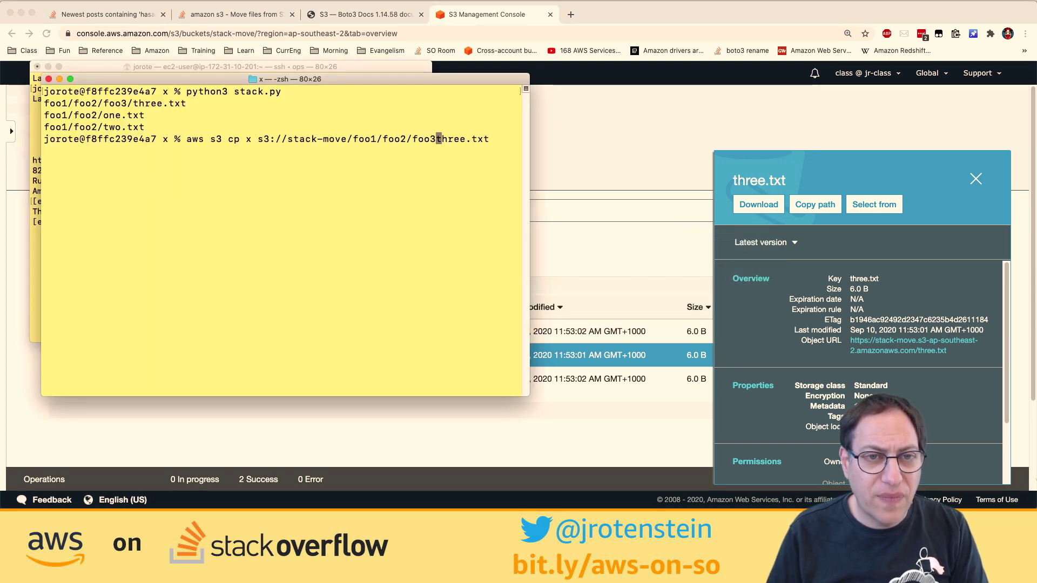
key(Right)
key(Right)
key(Right)
key(Right)
key(Right)
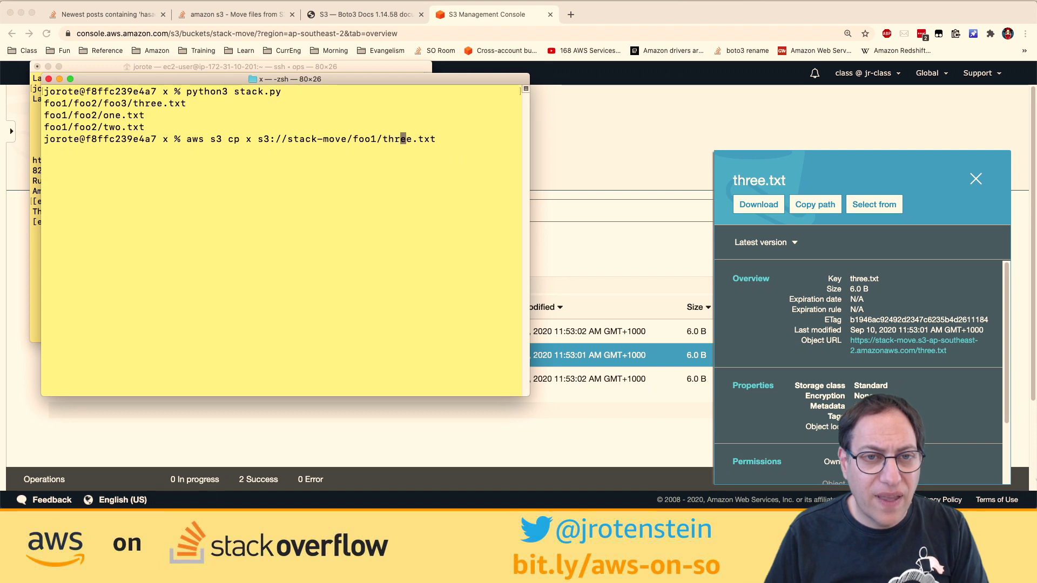
key(BackSpace)
key(BackSpace)
key(BackSpace)
key(BackSpace)
key(BackSpace)
text(four)
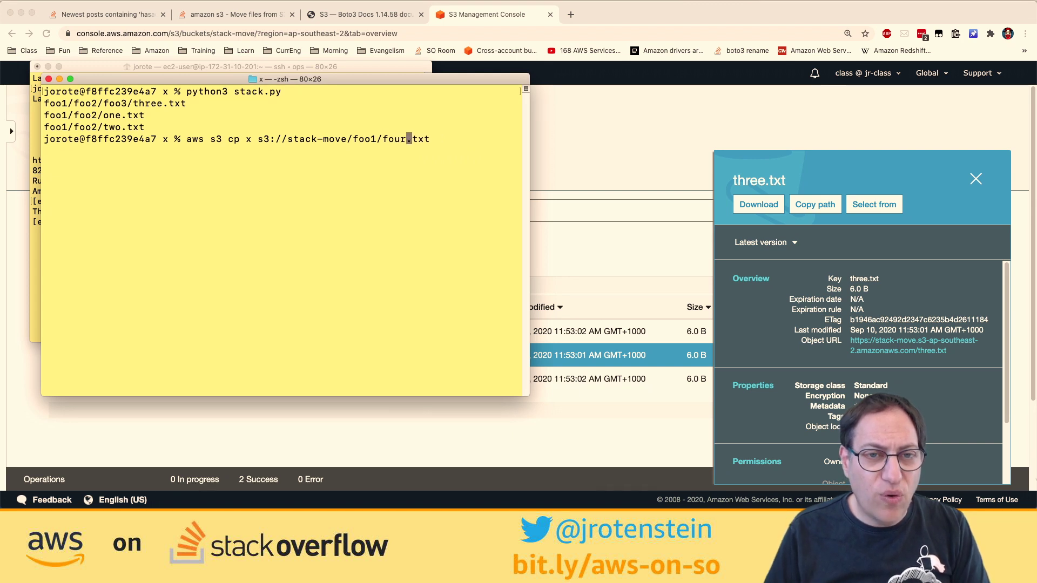
key(Return)
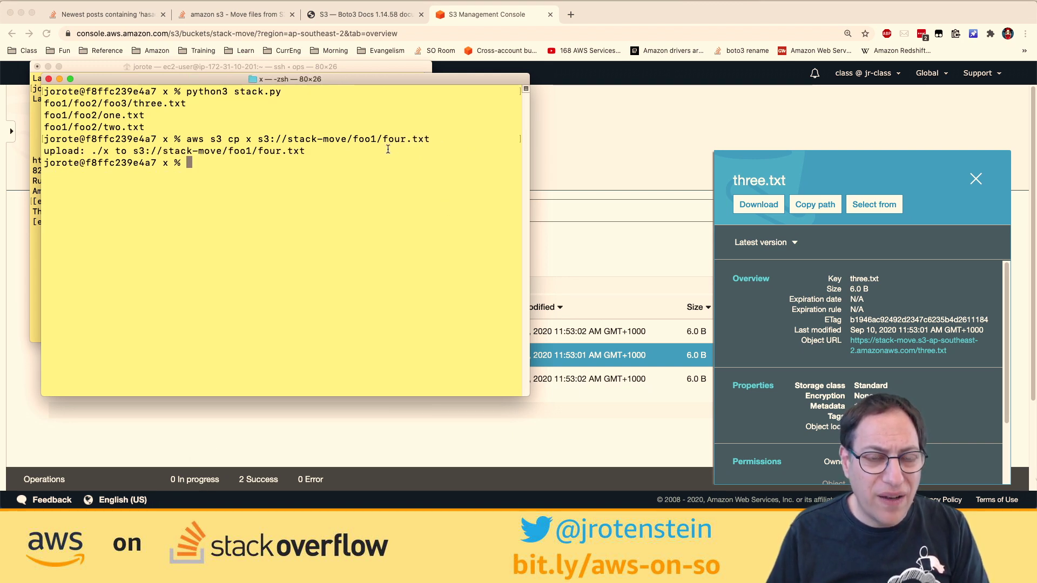
- Check the PREFIX value, rerun python3 stack.py, and return to the S3 console
click(587, 141)
key(super+Tab)
key(super+Tab)
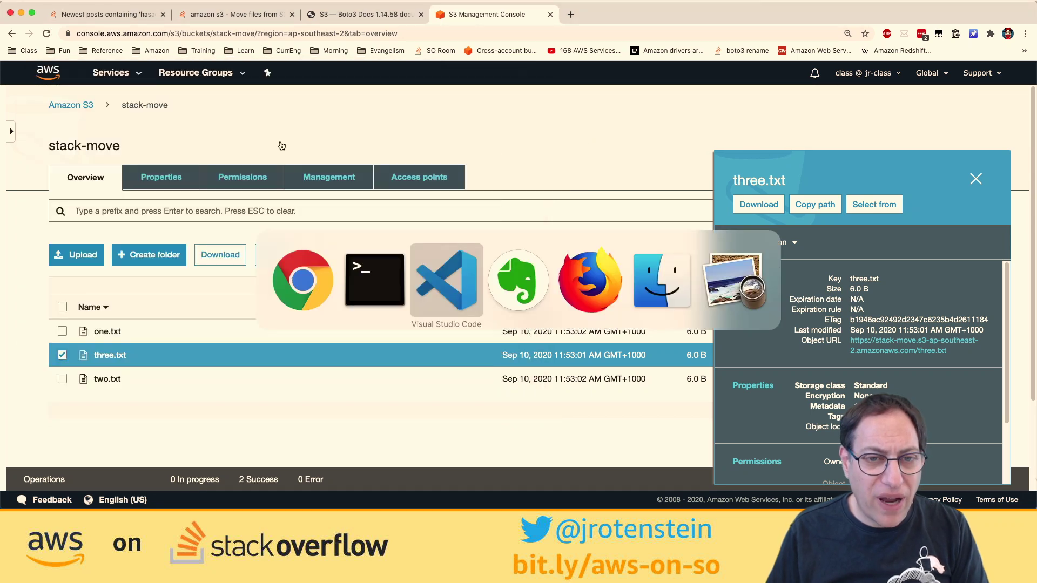
click(280, 146)
drag(146, 103, 208, 103)
click(242, 108)
key(super+Tab)
key(super+Tab)
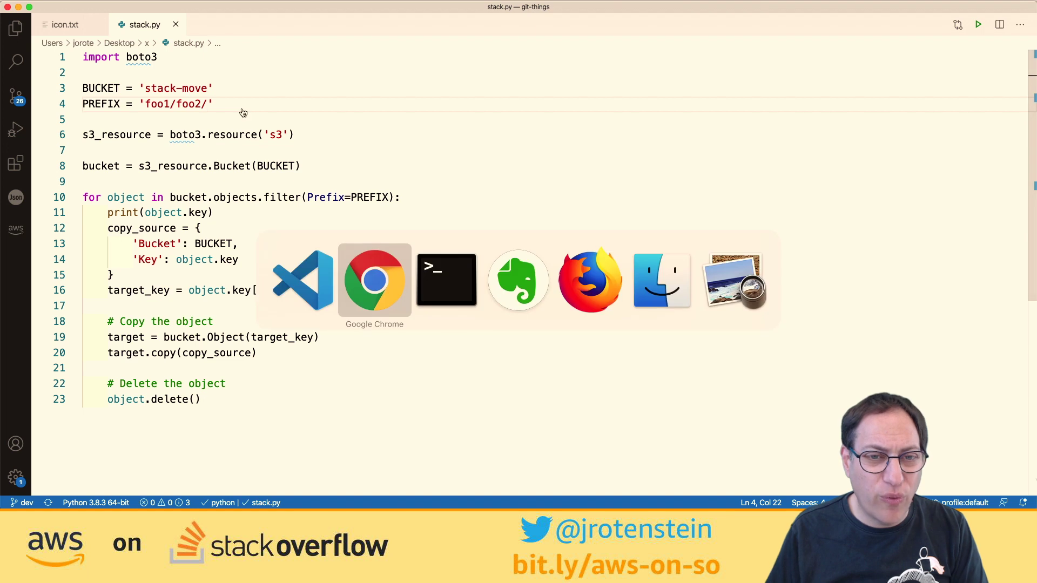
key(Up)
key(Up)
key(Return)
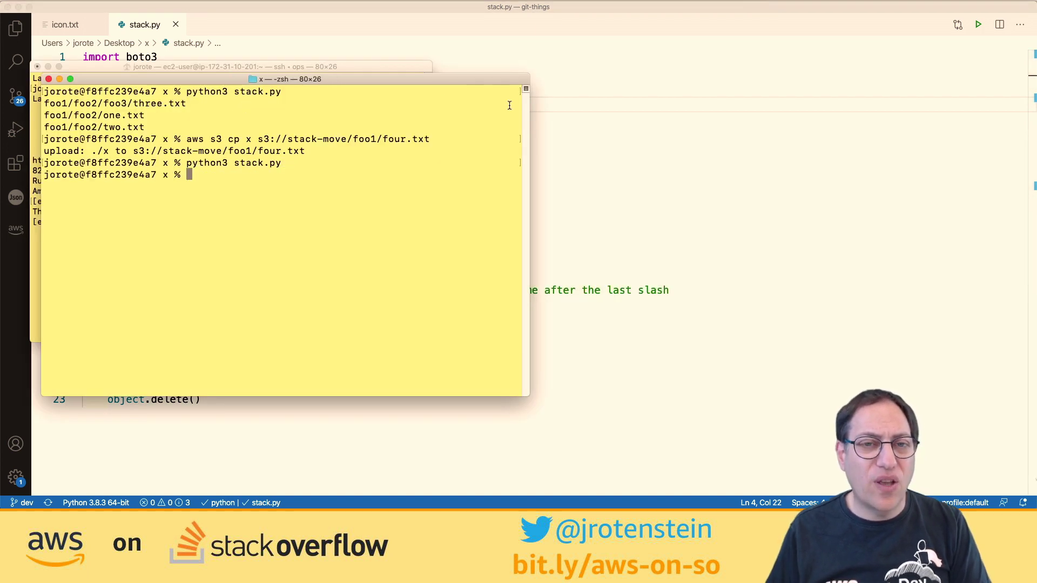
click(565, 168)
key(super+Tab)
key(super+Tab)
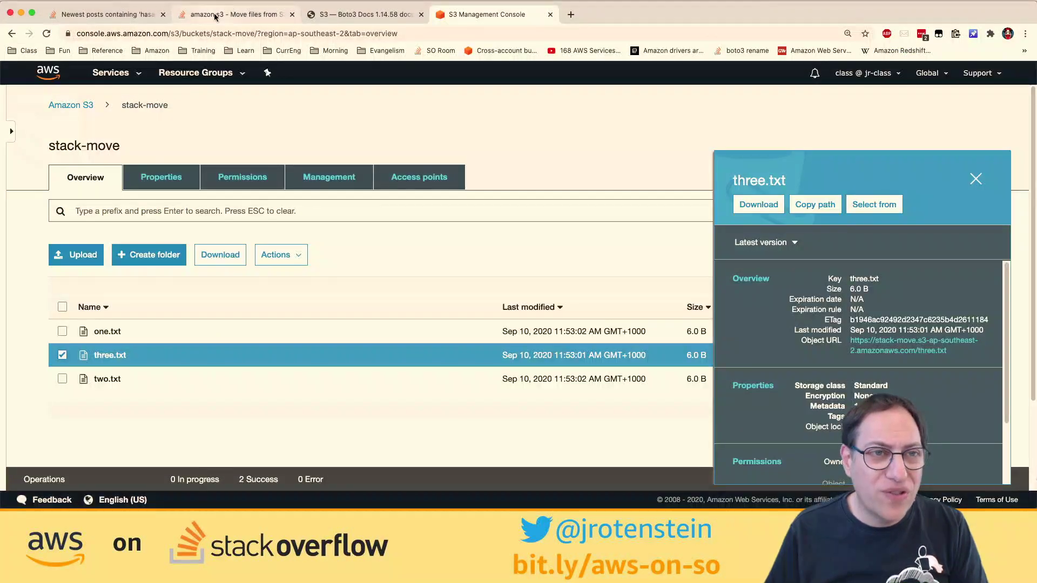
- Open the Stack Overflow question and review the testsubfolder\testsubfolder2 path in its command
click(214, 16)
click(327, 216)
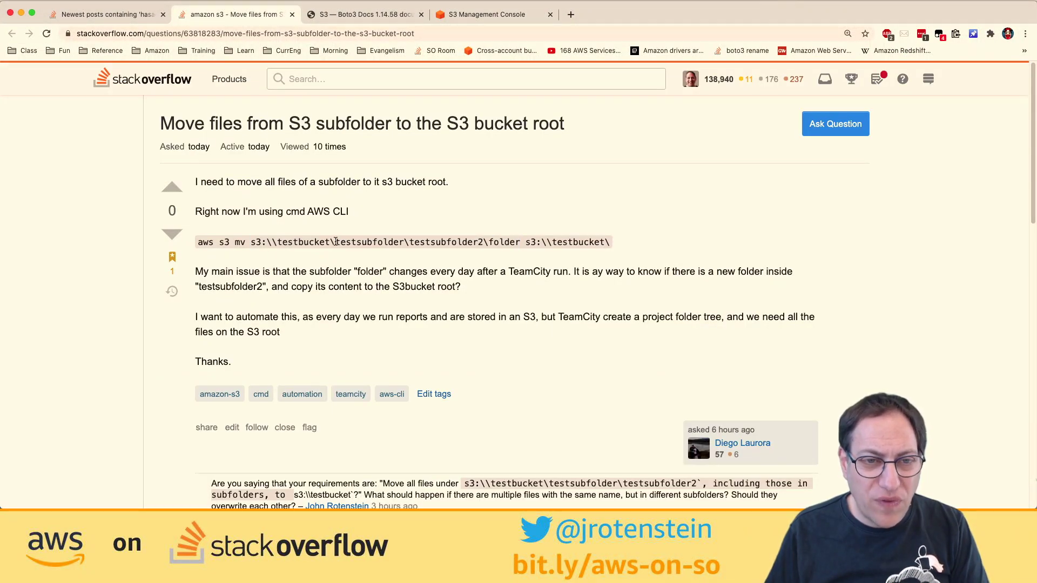
drag(335, 242, 521, 237)
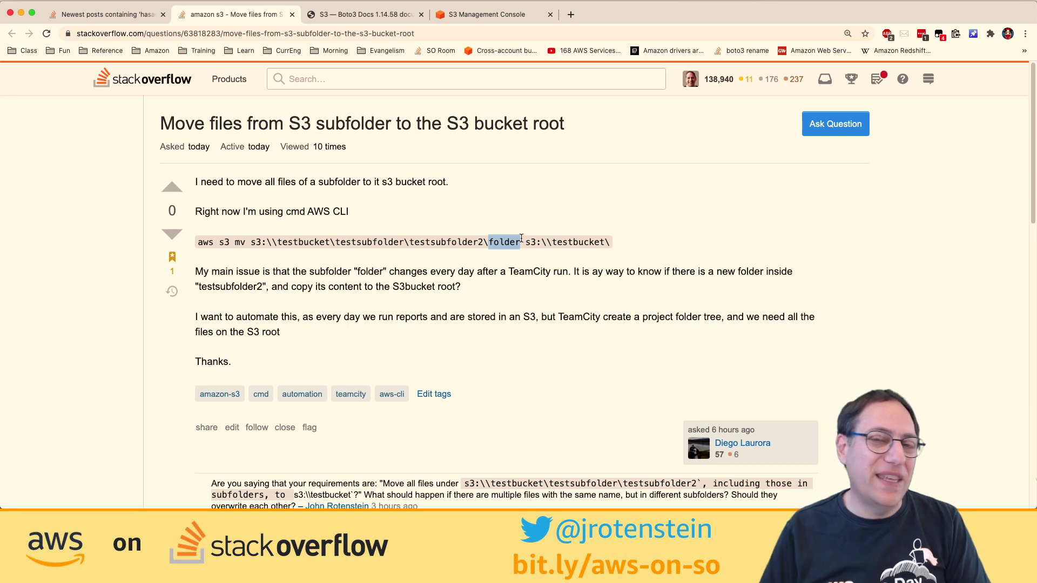
click(521, 238)
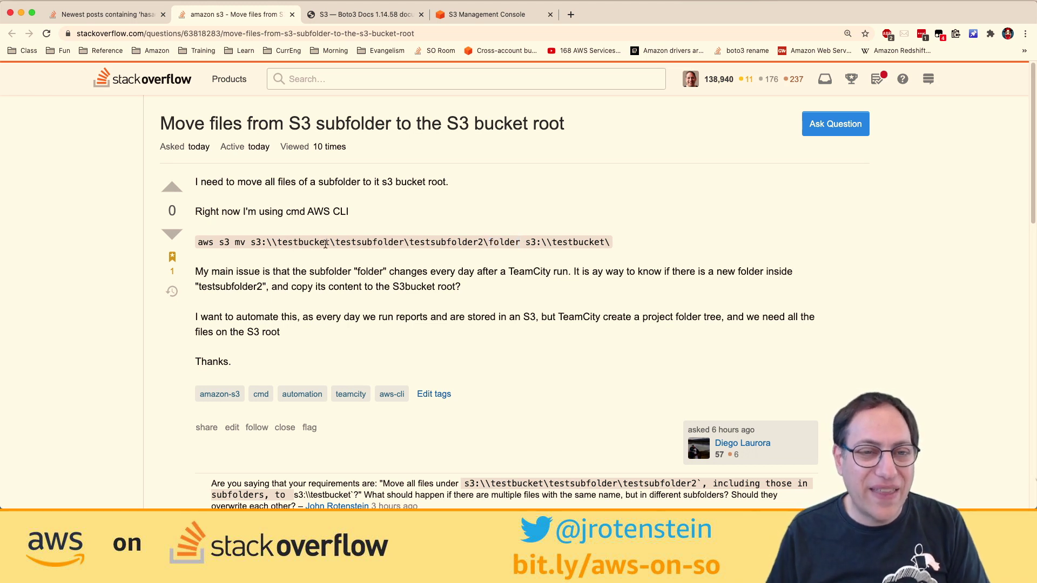
drag(335, 243, 485, 242)
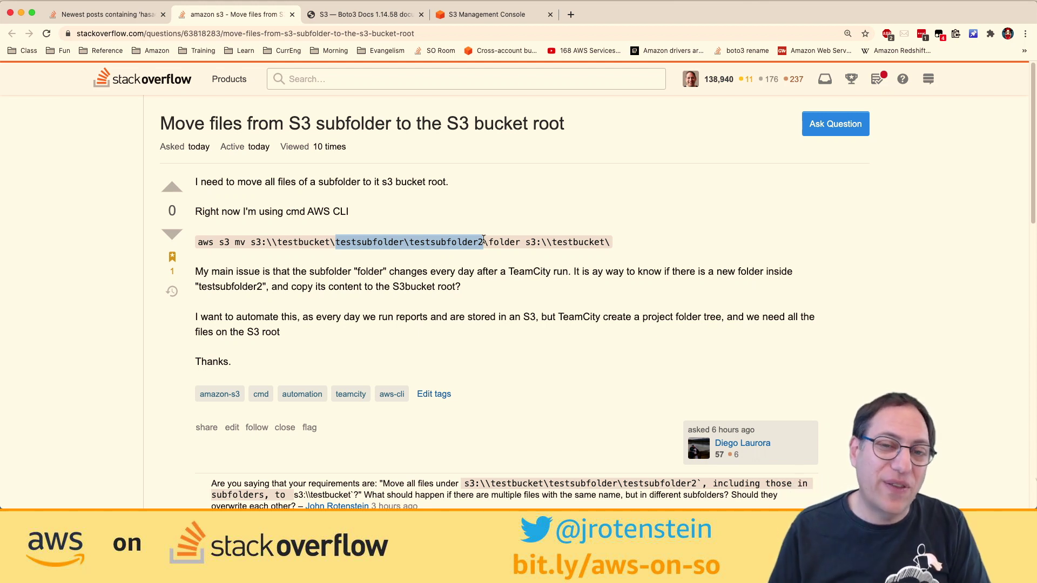
click(510, 259)
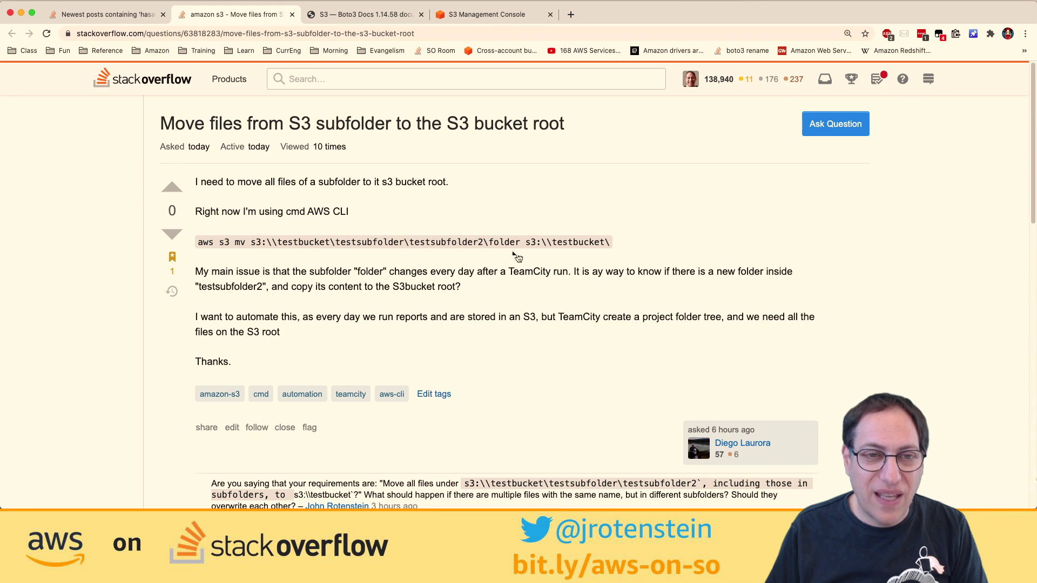
- Copy the whole stack.py script from the editor for the answer
key(super+Tab)
key(super+a)
key(super+c)
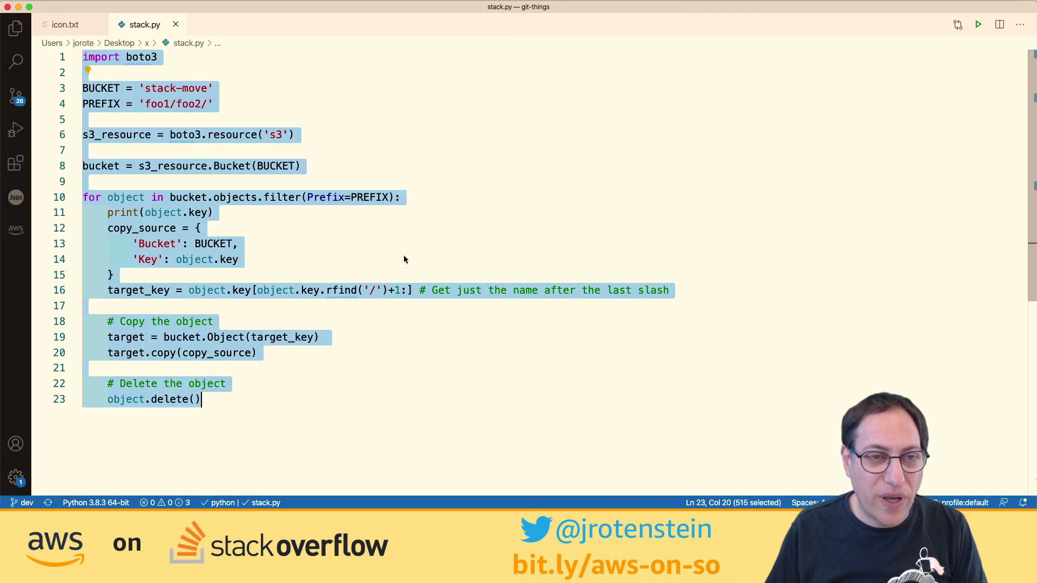
key(super+Tab)
- Start the answer with 'Here is some code that will' and paste the script under a ```py3 fence
scroll(368, 238, down, 8)
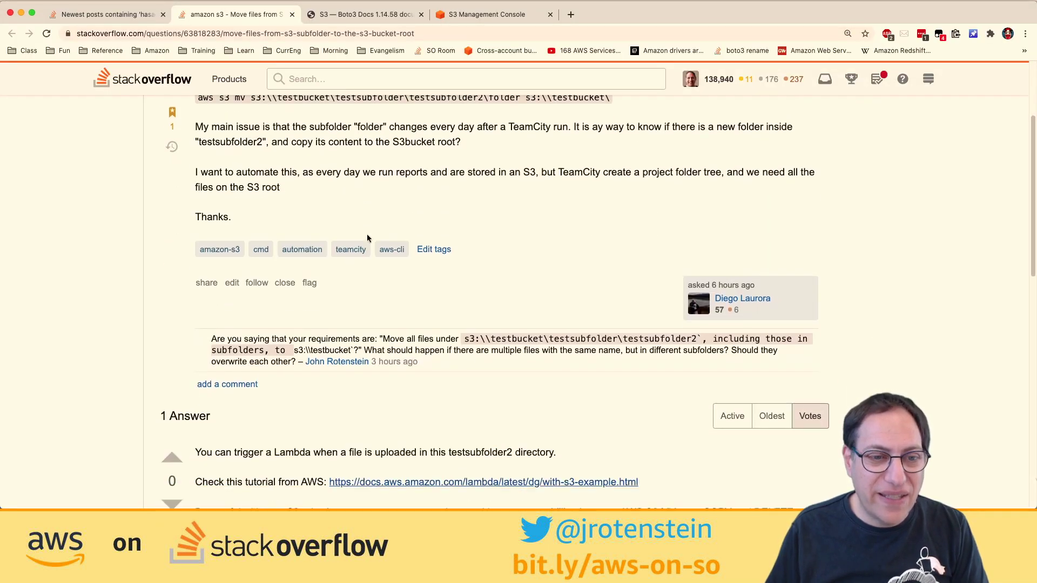
click(335, 398)
text(Here i)
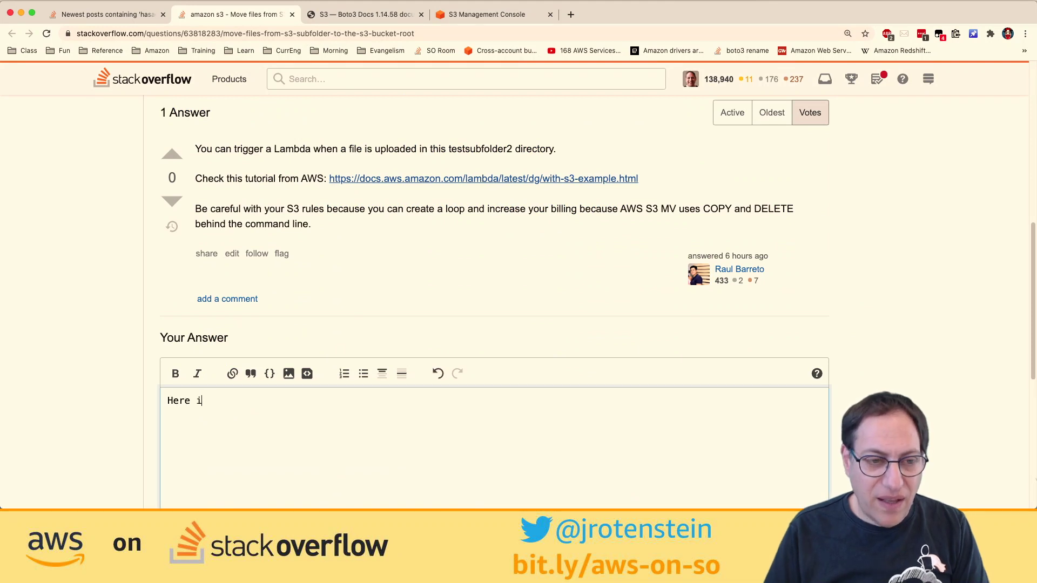
text(s some code that will)
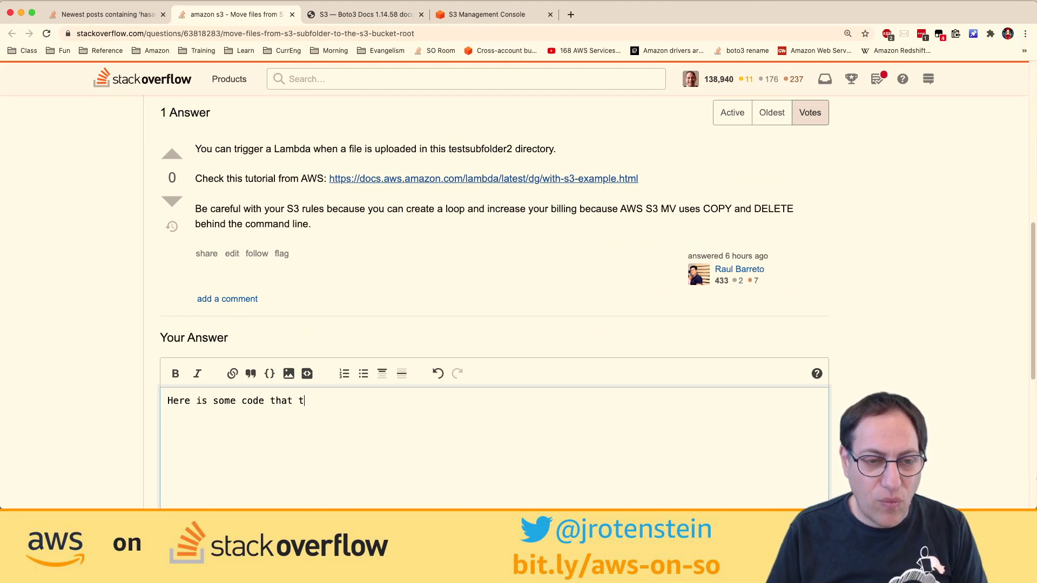
text(```py3)
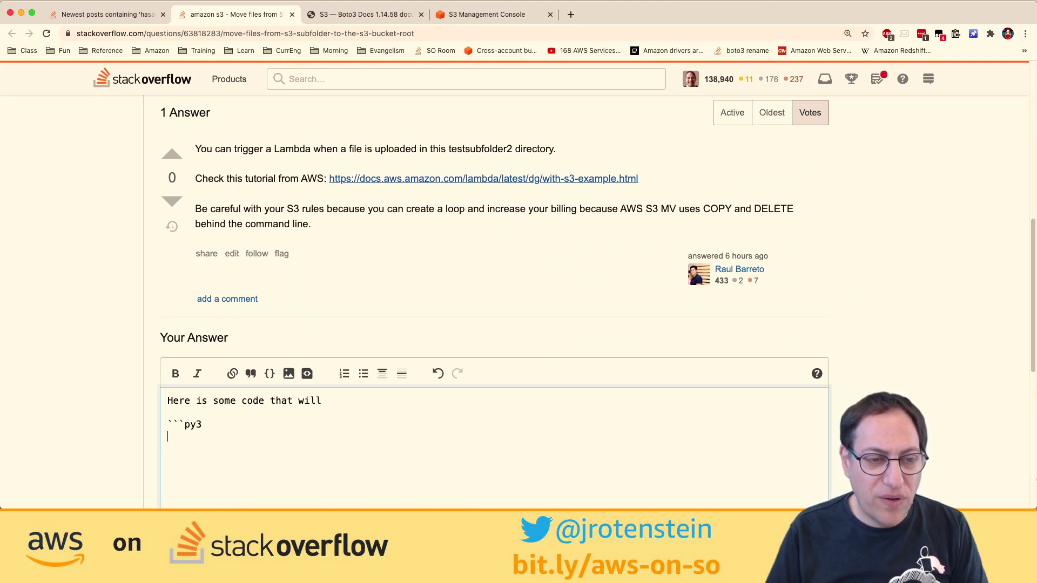
key(Return)
key(cmd+v)
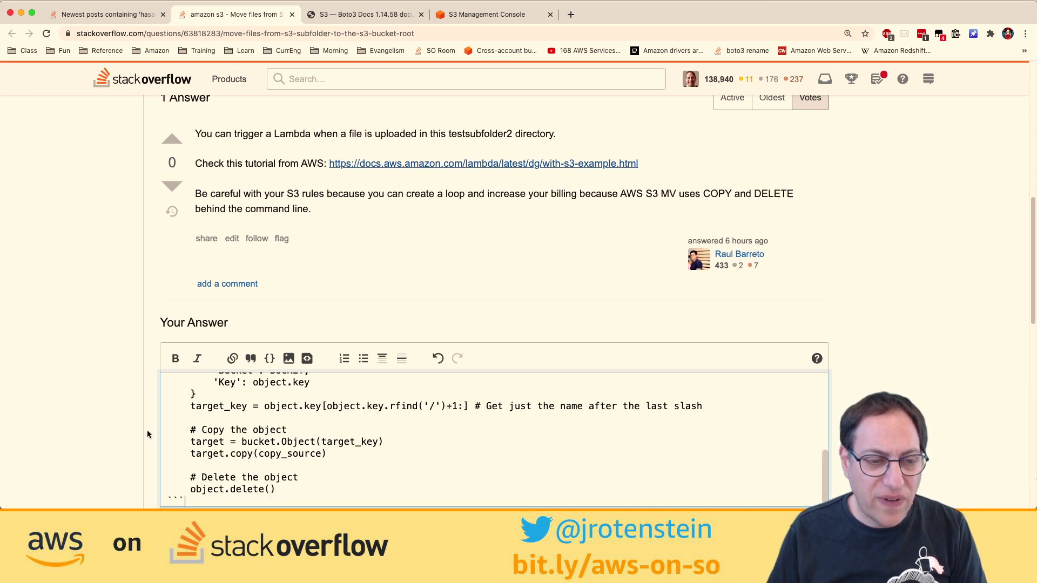
scroll(151, 424, down, 3)
scroll(211, 366, up, 2)
scroll(211, 365, up, 4)
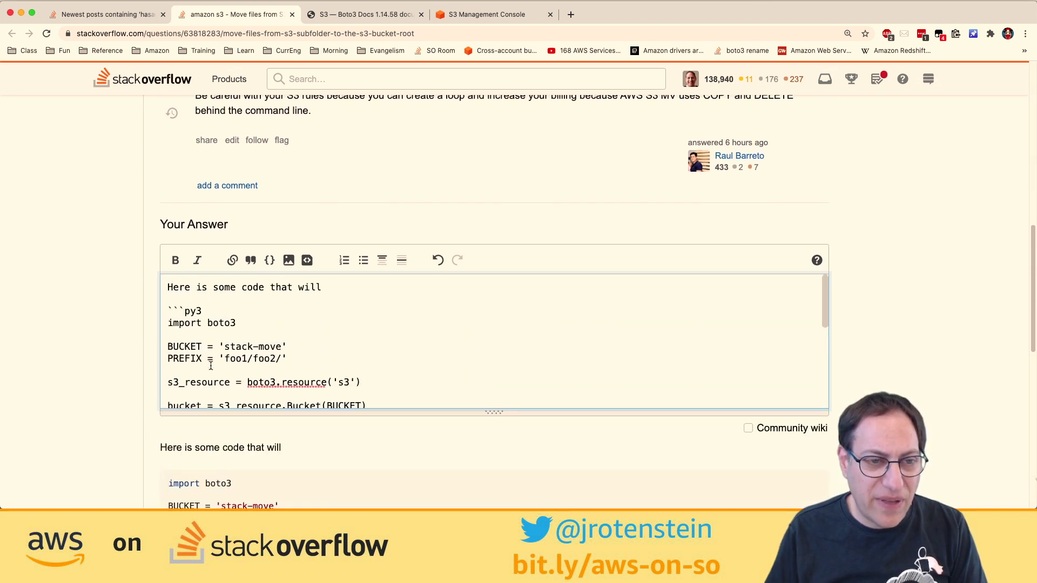
- Change the code fence label from py3 to python
click(213, 311)
key(BackSpace)
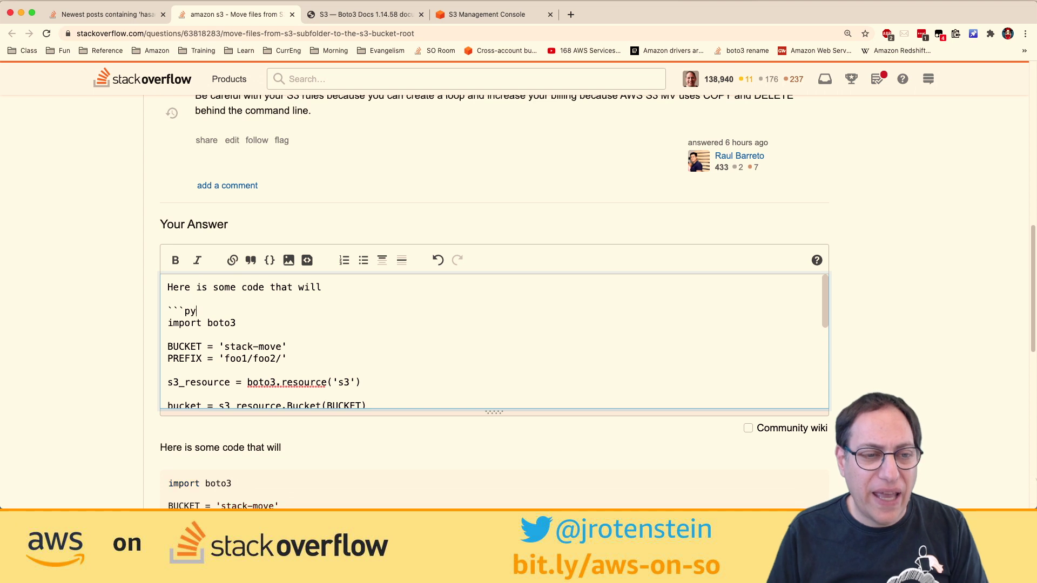
text(thon)
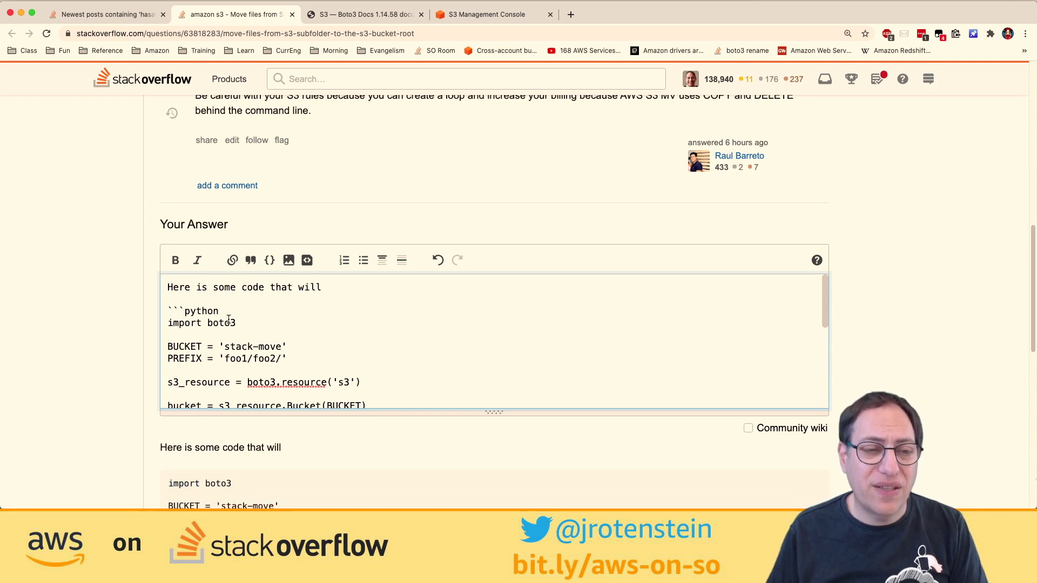
scroll(112, 401, down, 3)
scroll(111, 402, down, 3)
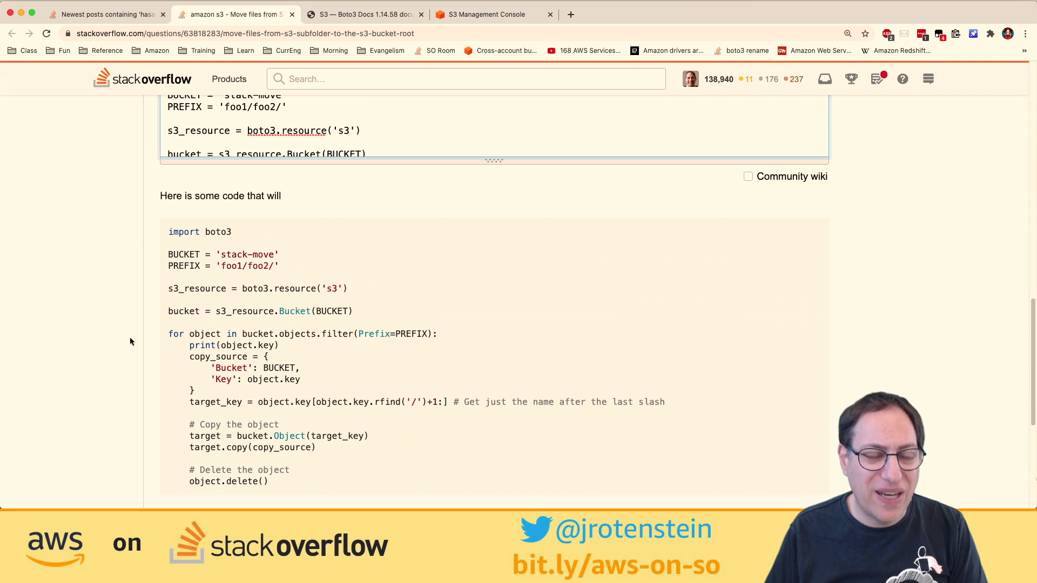
scroll(130, 341, up, 5)
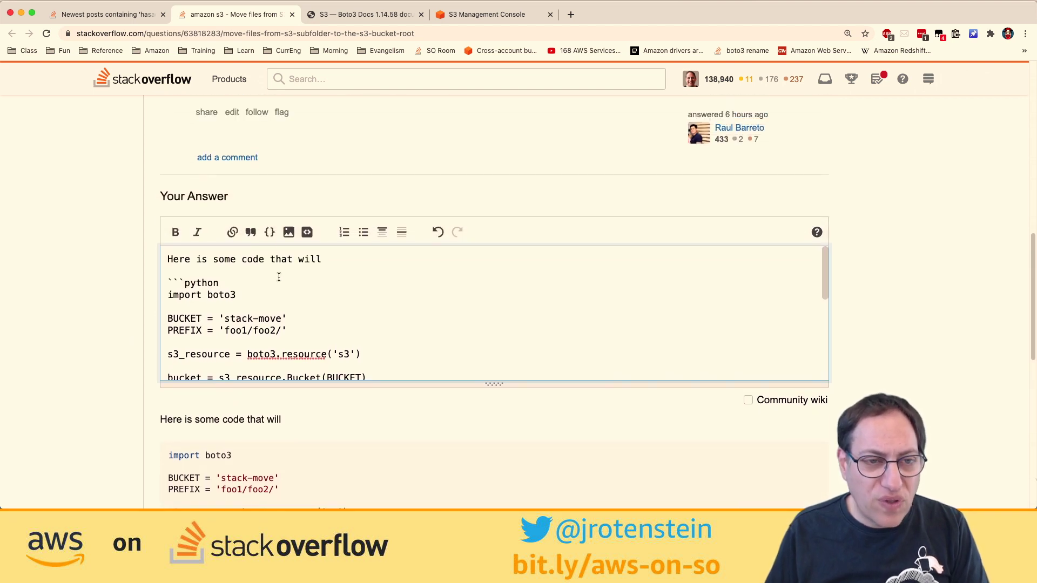
- Add a blank line after the opening sentence and remove the inserted code-sample placeholder
click(324, 259)
key(Return)
key(Return)
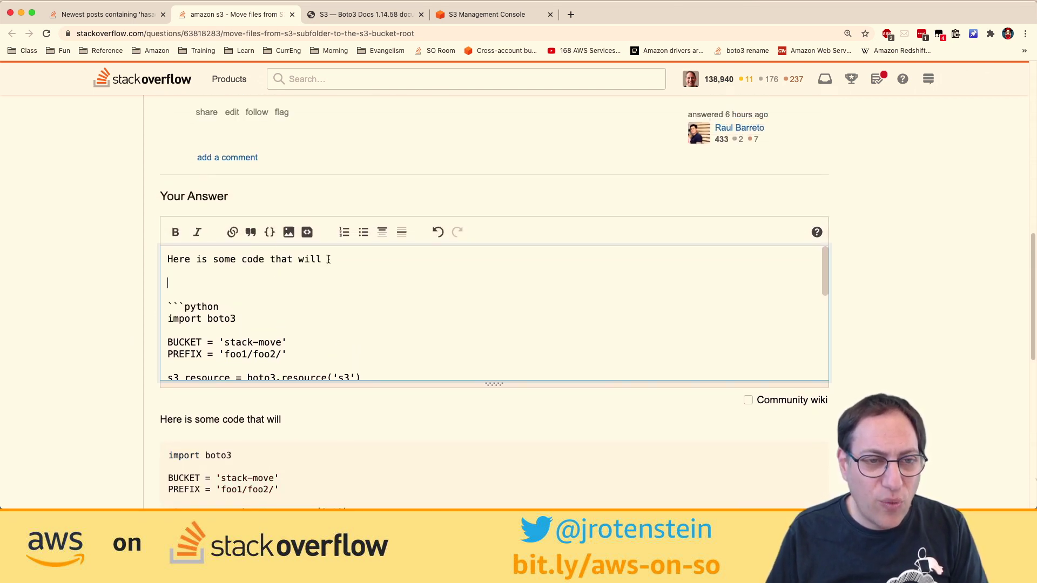
click(270, 233)
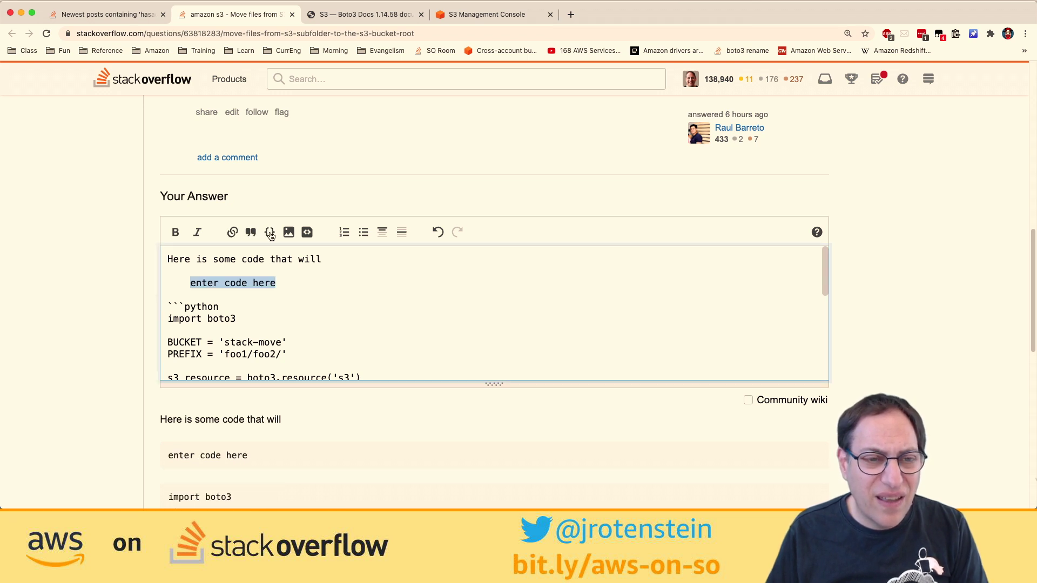
key(BackSpace)
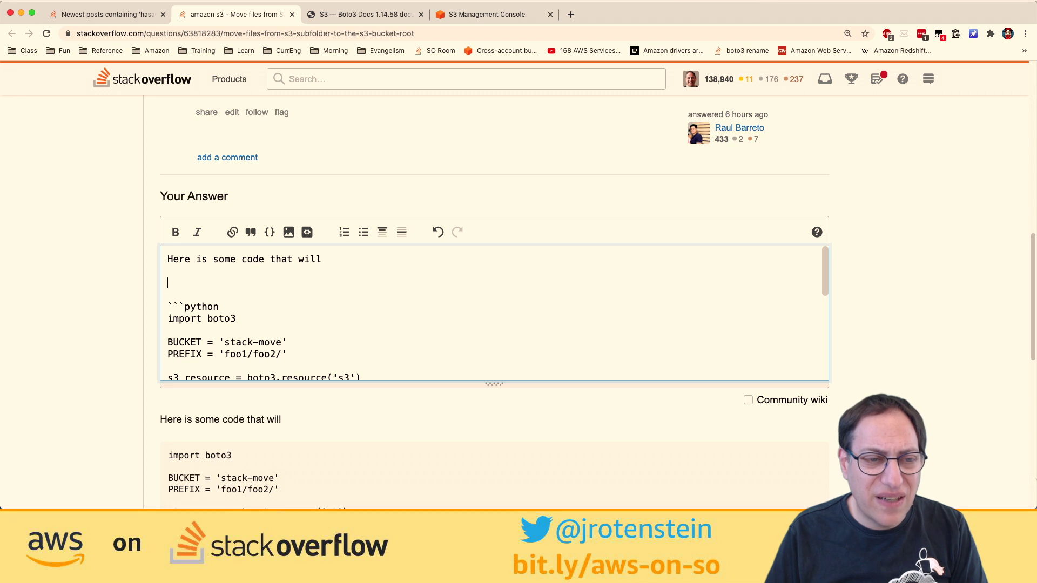
- Paste the boto3 script into a Code Snippet's first pane and insert it into the post
click(306, 232)
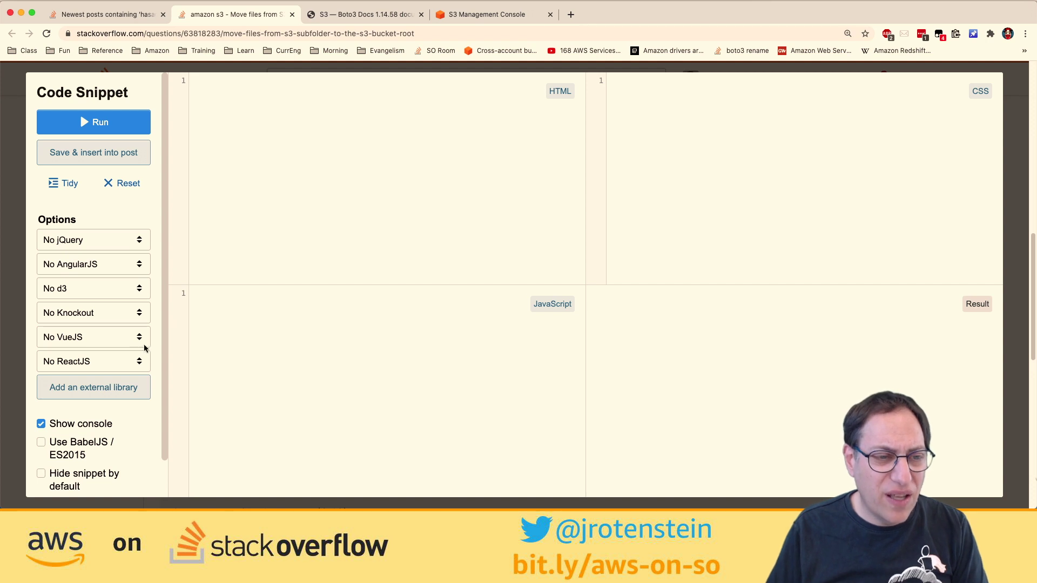
click(273, 189)
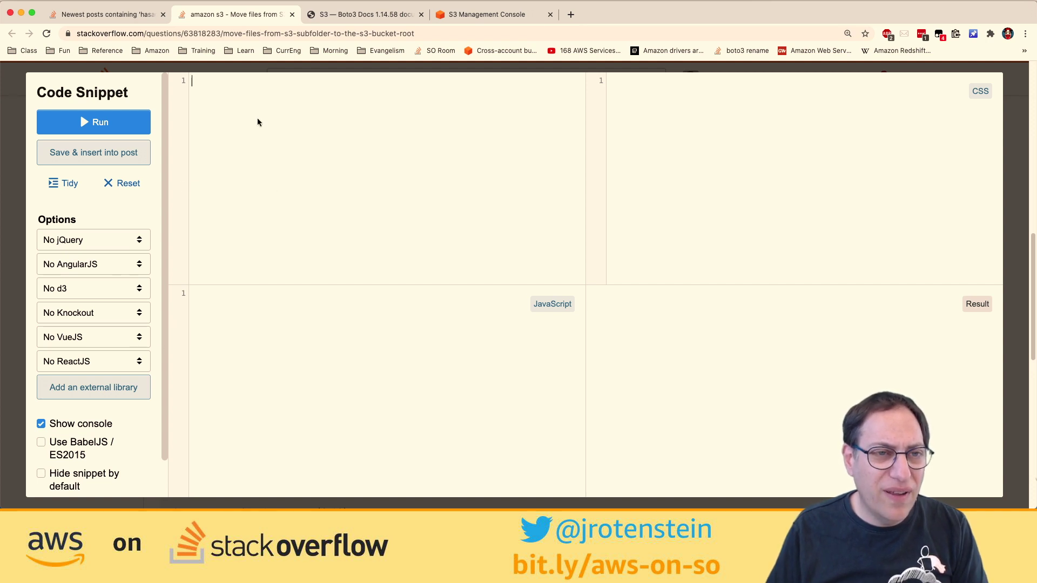
key(super+v)
scroll(258, 121, up, 5)
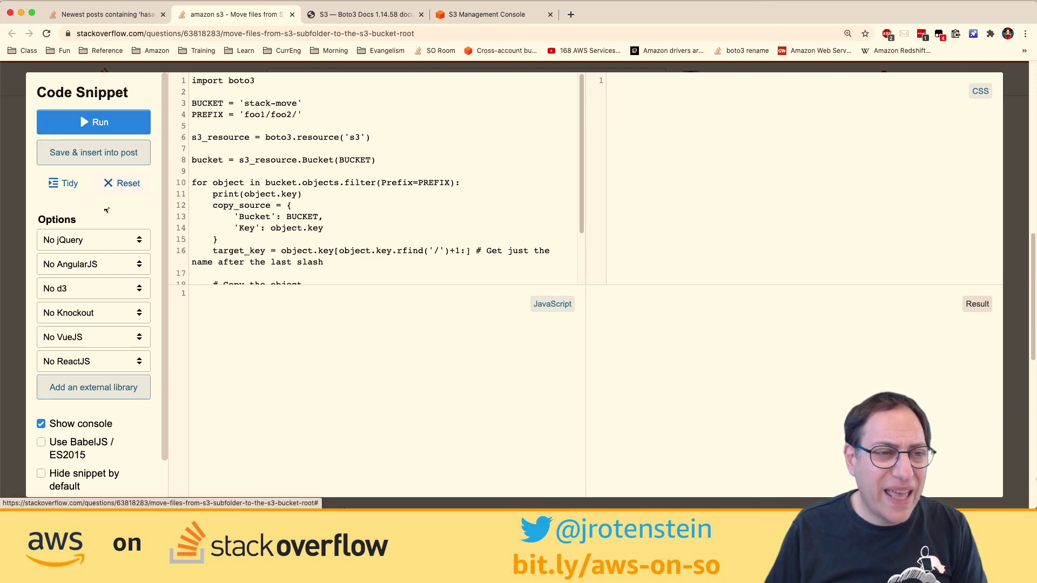
click(119, 156)
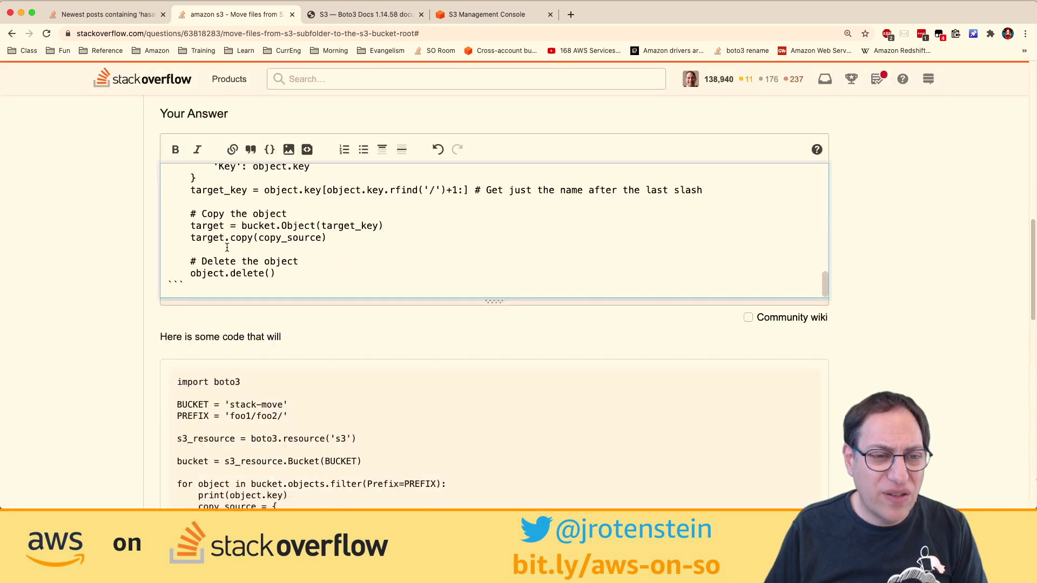
- Replace the snippet markup in the draft with the original ```python code block
scroll(144, 355, down, 4)
scroll(145, 359, down, 3)
scroll(145, 358, up, 3)
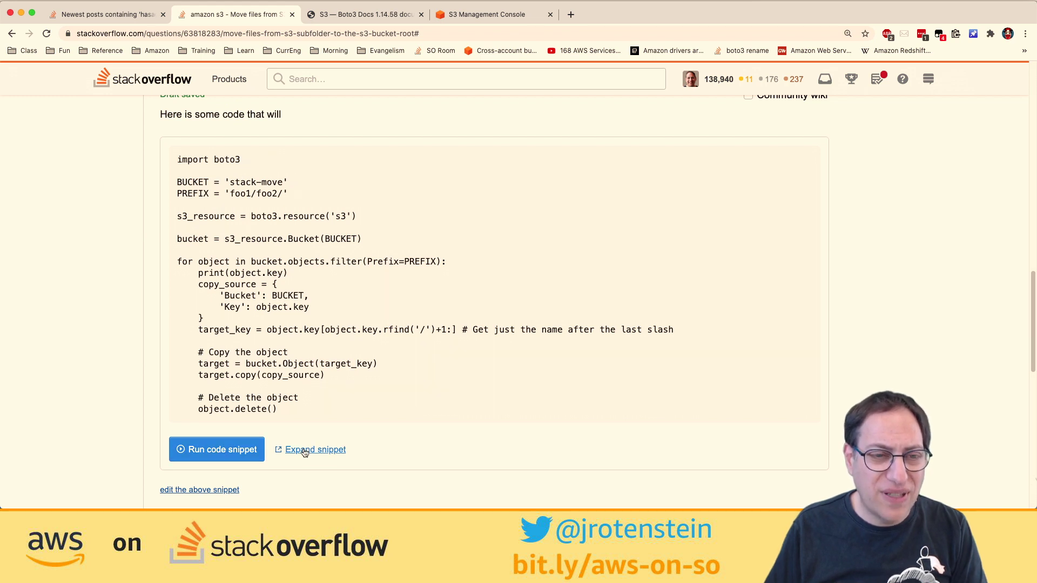
scroll(107, 443, down, 6)
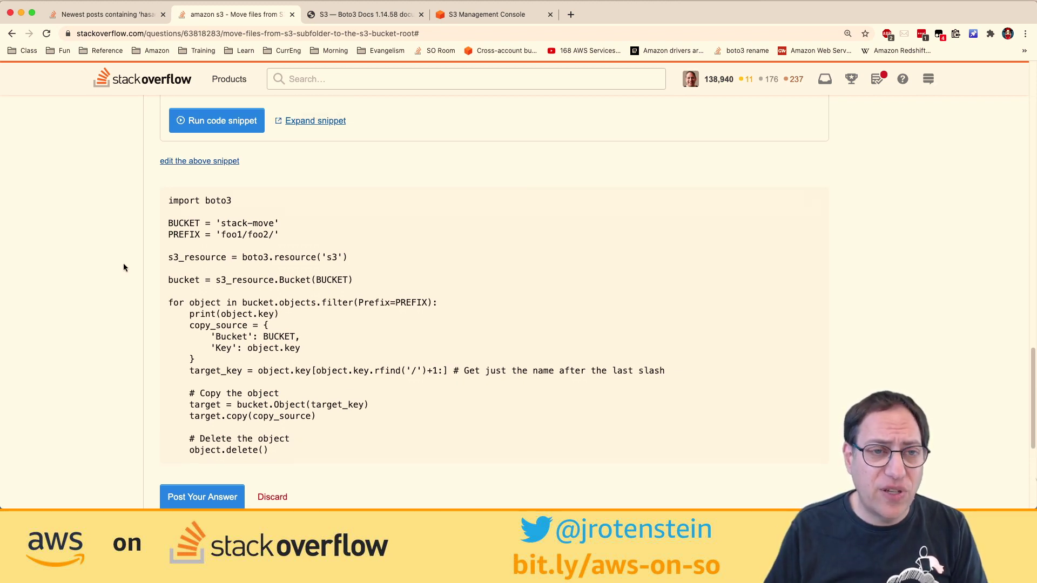
scroll(123, 267, up, 5)
scroll(224, 249, up, 8)
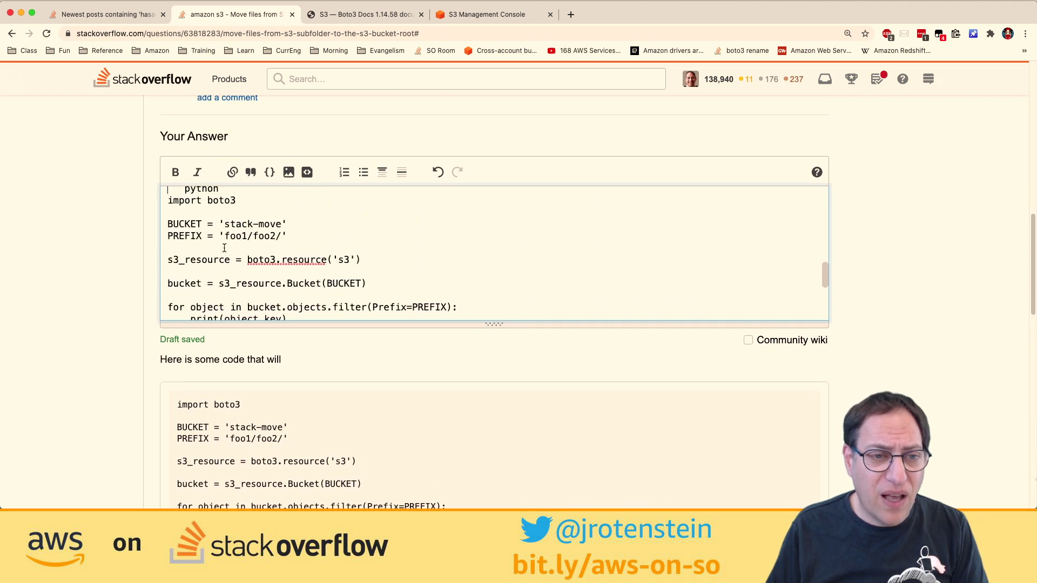
drag(281, 274, 156, 273)
scroll(157, 273, up, 3)
scroll(156, 273, down, 2)
scroll(167, 260, up, 10)
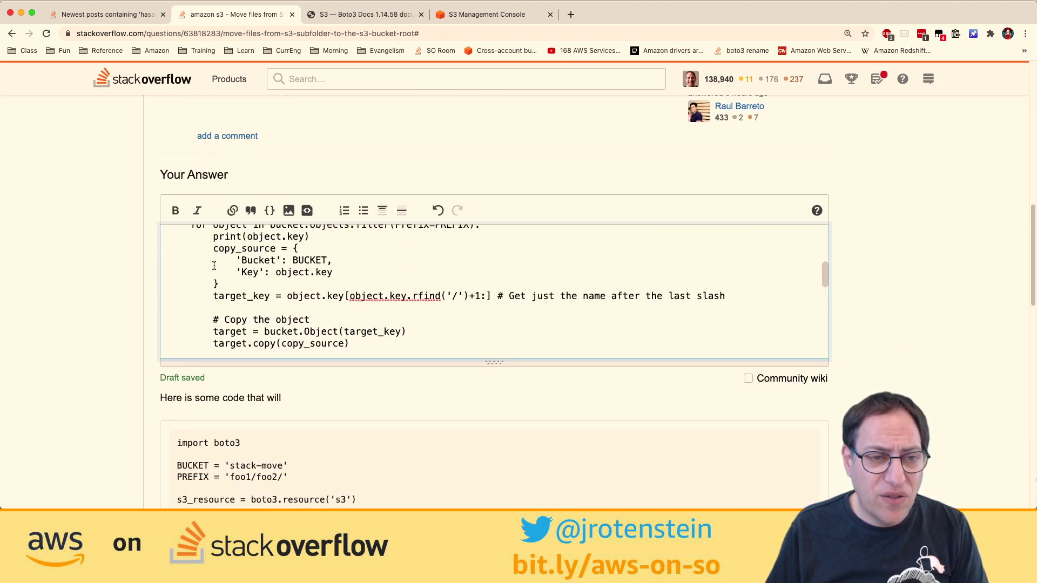
shift+click(167, 250)
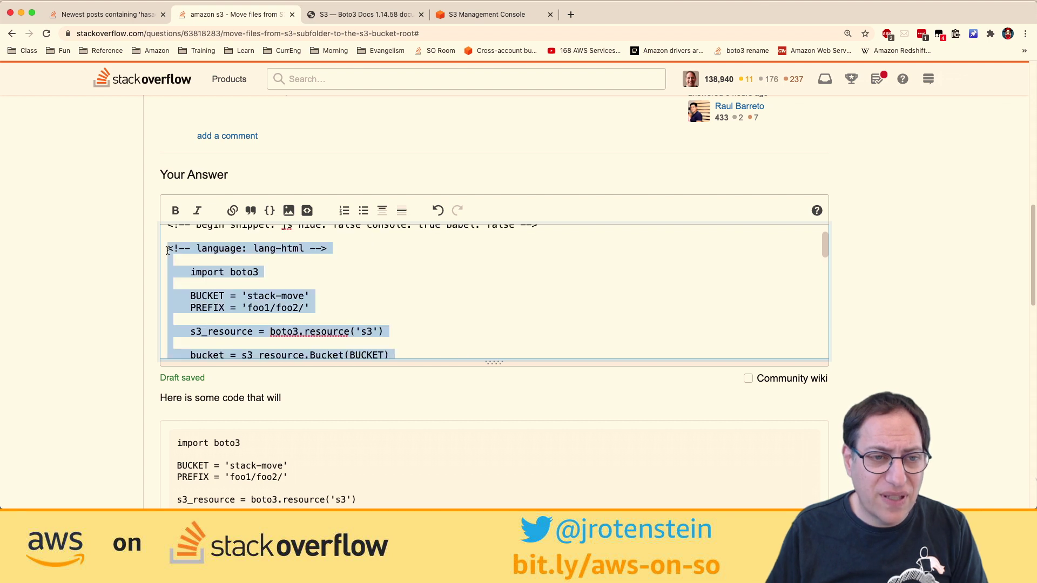
scroll(167, 250, up, 2)
shift+click(168, 250)
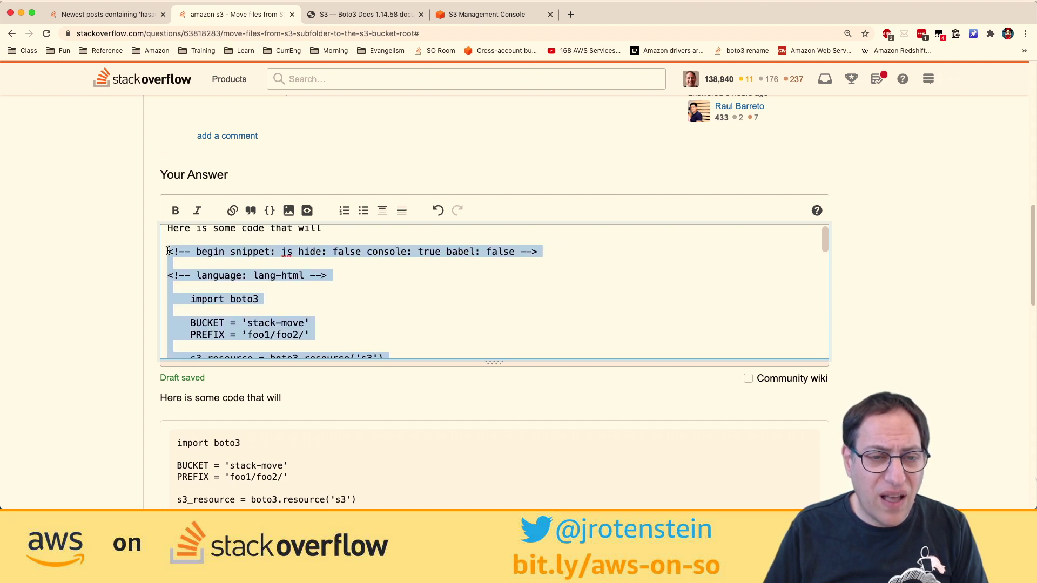
key(cmd+v)
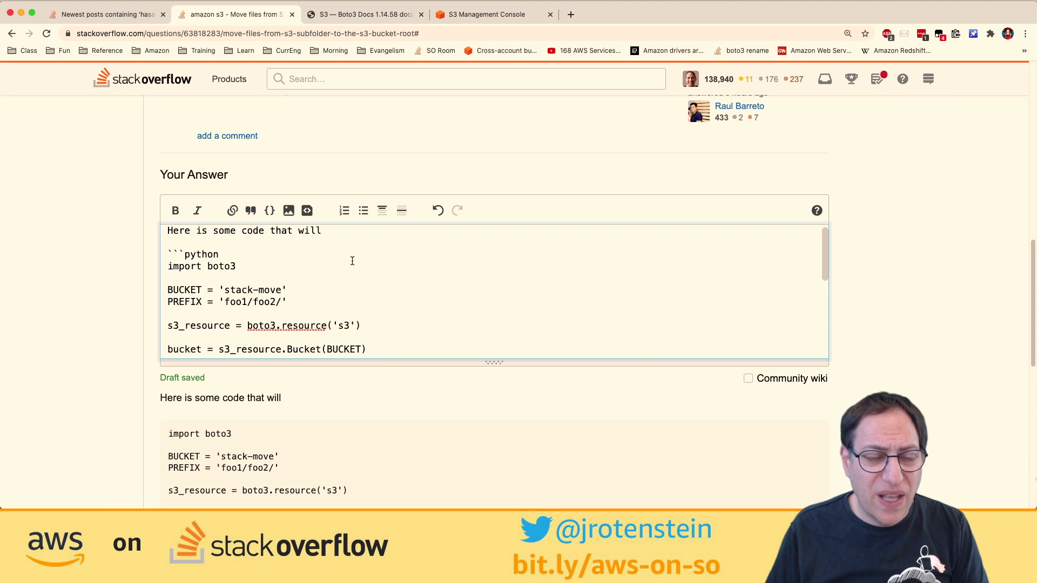
- Finish the intro: moves objects under a Prefix into the bucket root, noting it copies then deletes
text(move any )
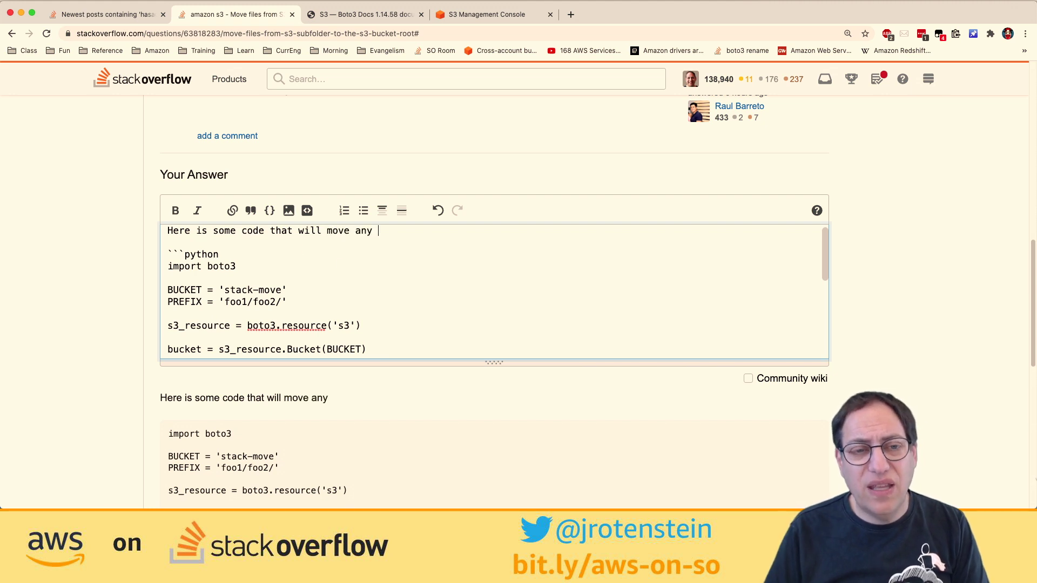
text(objects )
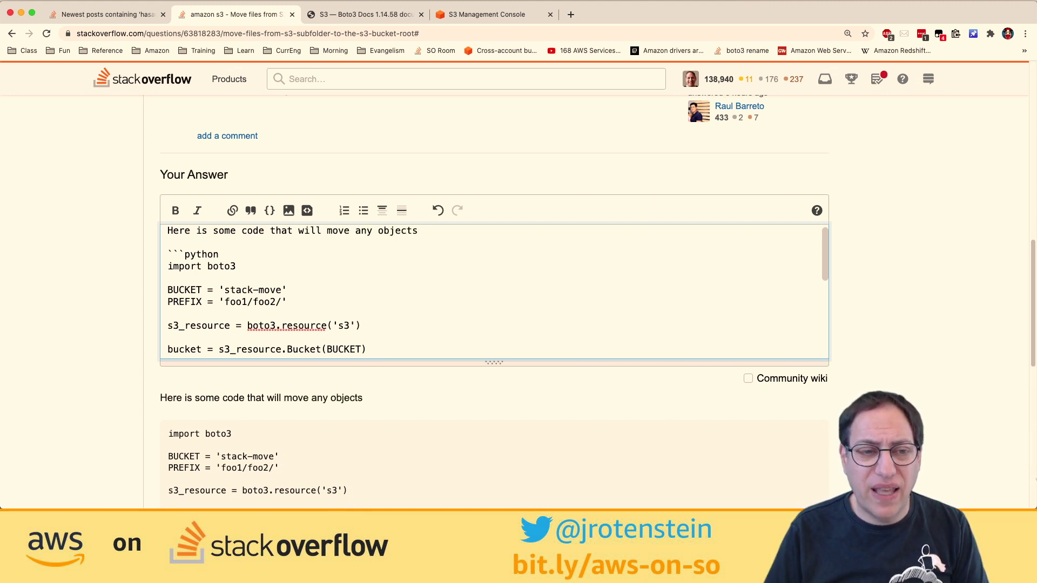
text(in a giv)
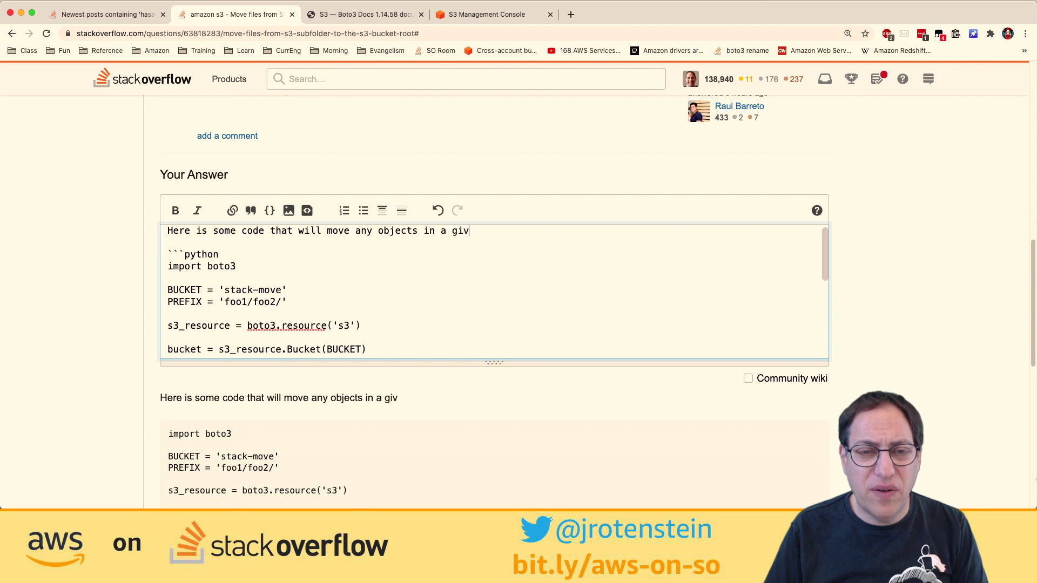
text(en Prefix ()
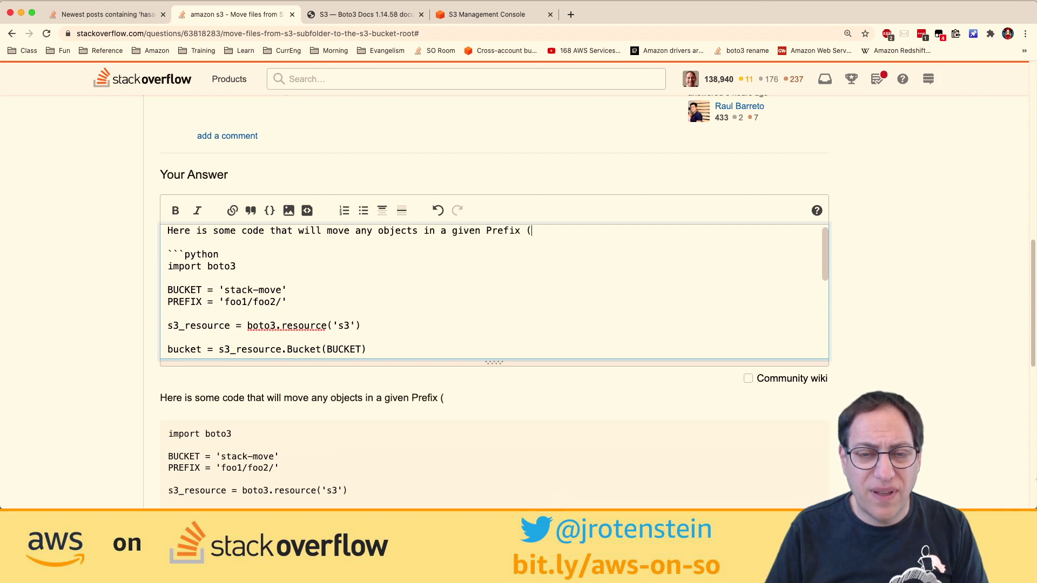
text(and sub-f)
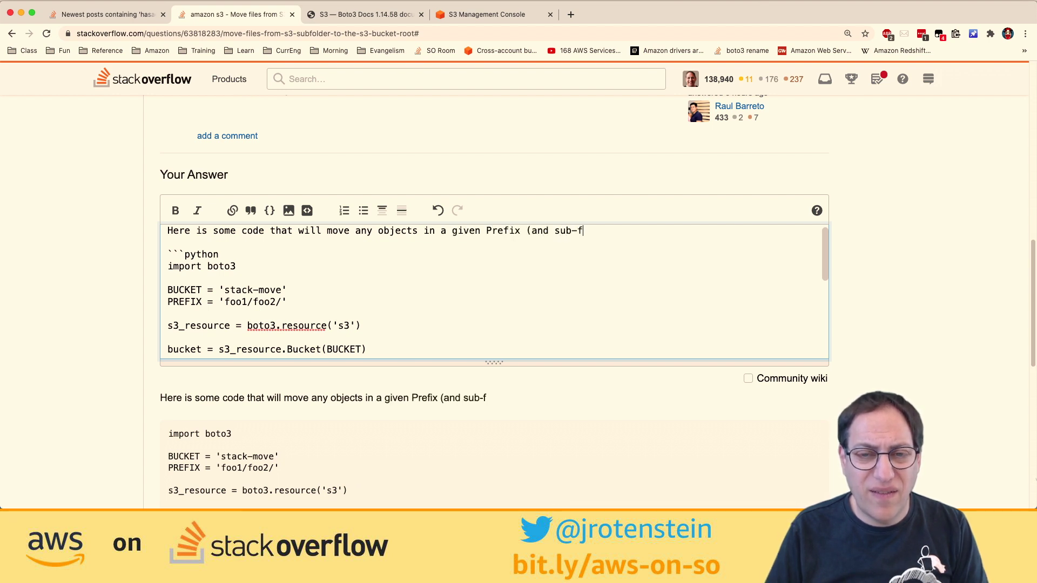
text(olders under that Prefi  ```p)
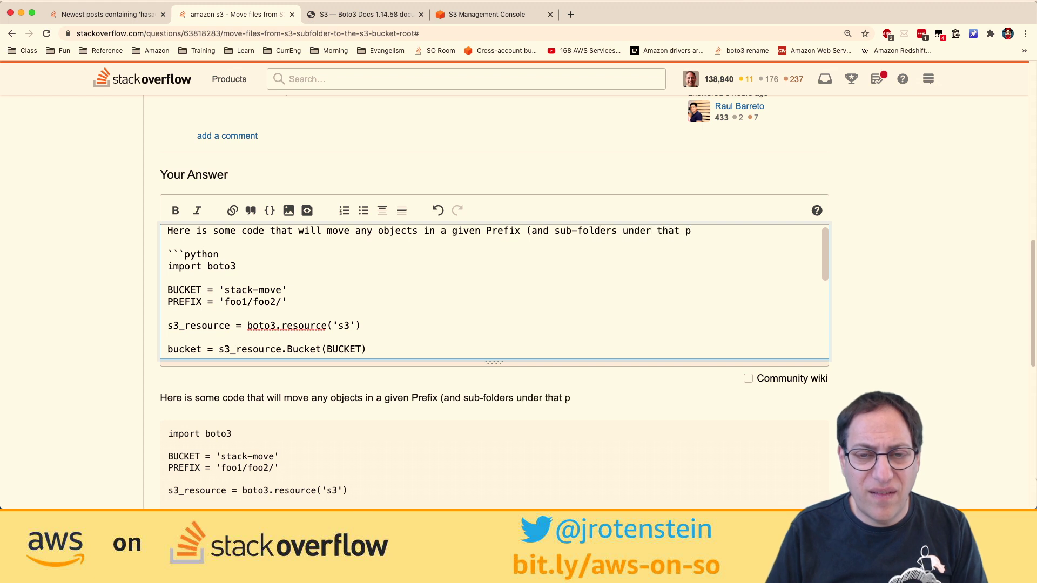
key(BackSpace)
text(Prefi)
text(x) into )
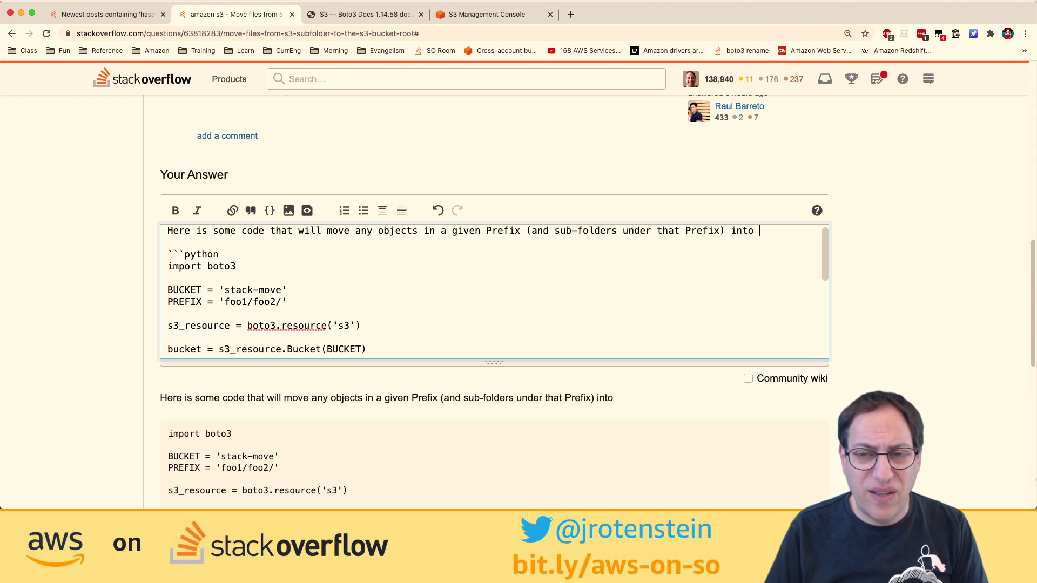
text(the root of the buck)
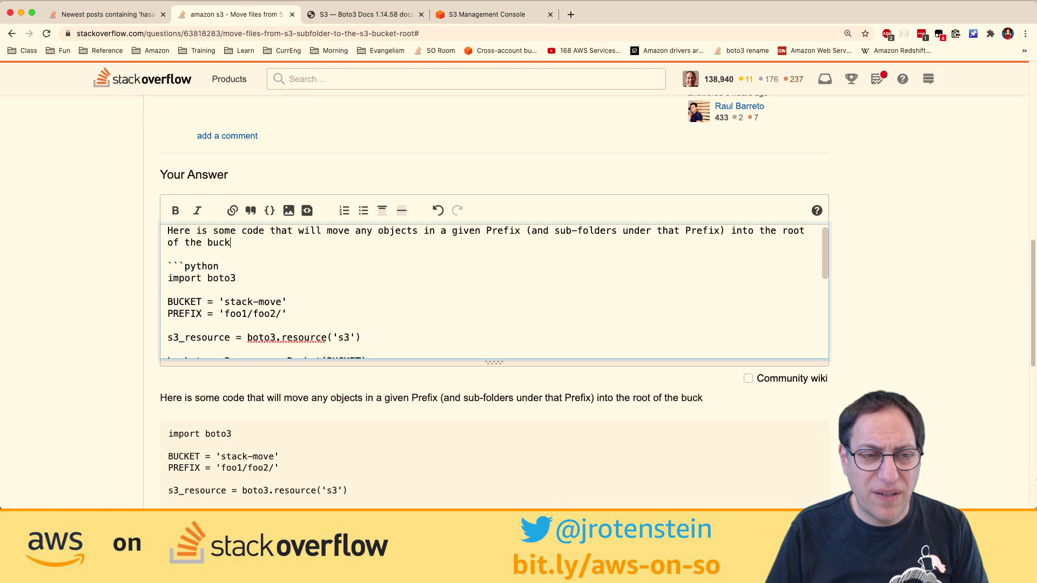
text(et. (Acutally it)
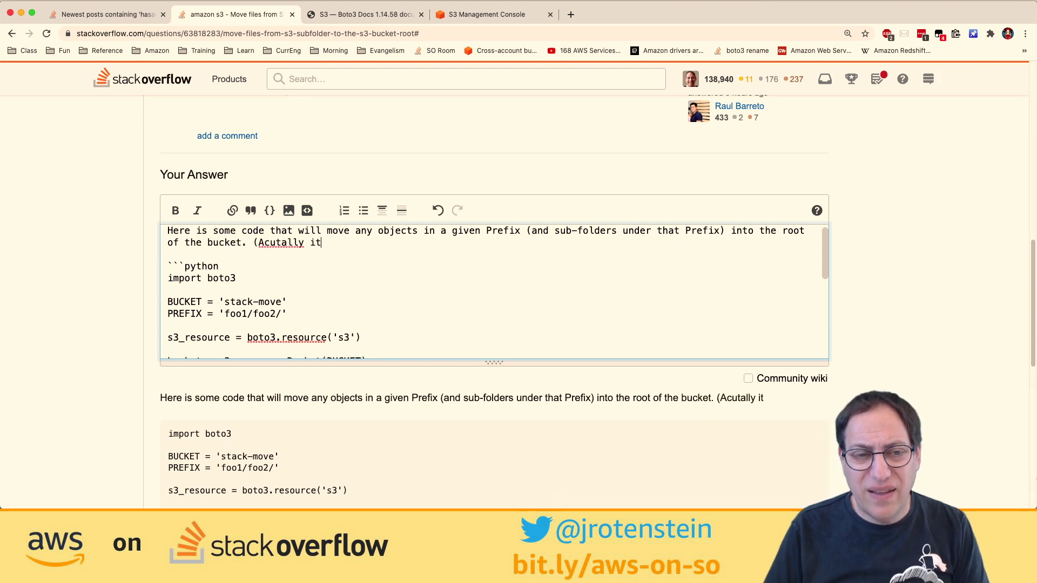
key(BackSpace)
key(BackSpace)
key(BackSpace)
key(BackSpace)
key(BackSpace)
key(BackSpace)
key(BackSpace)
key(BackSpace)
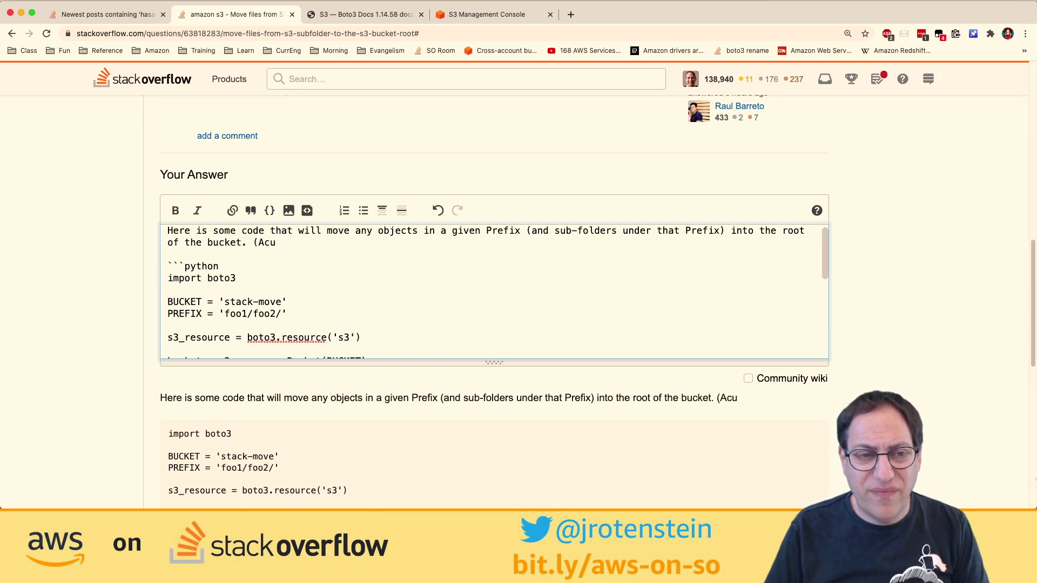
text(tually, it cop)
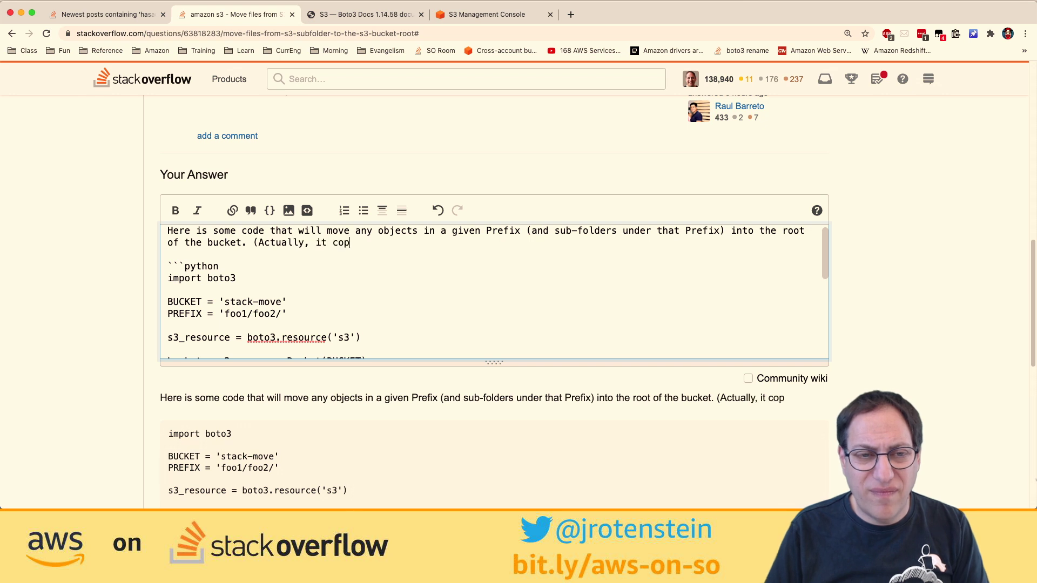
text(ies the object and )
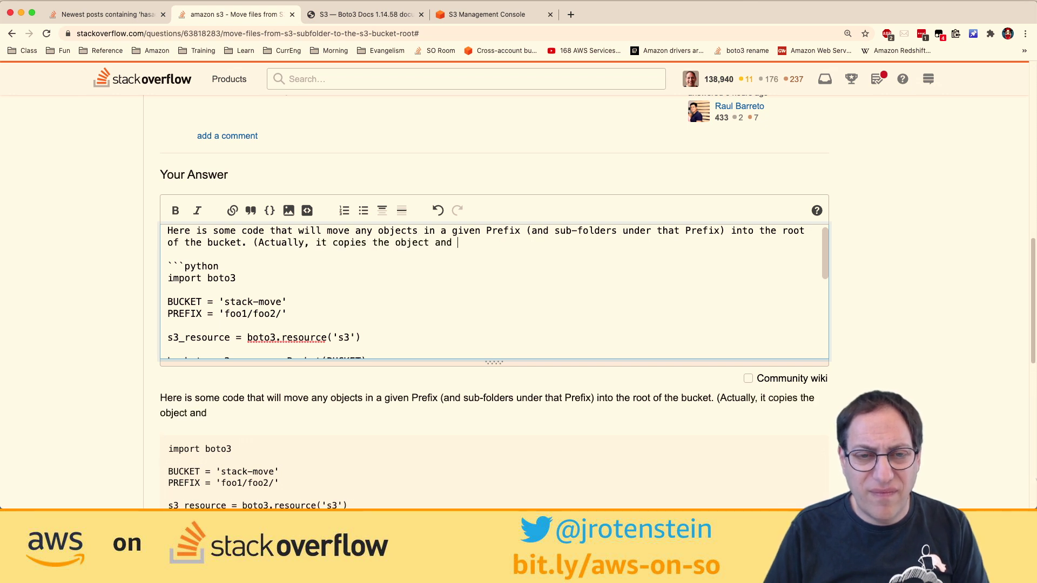
text(then deletes it.))
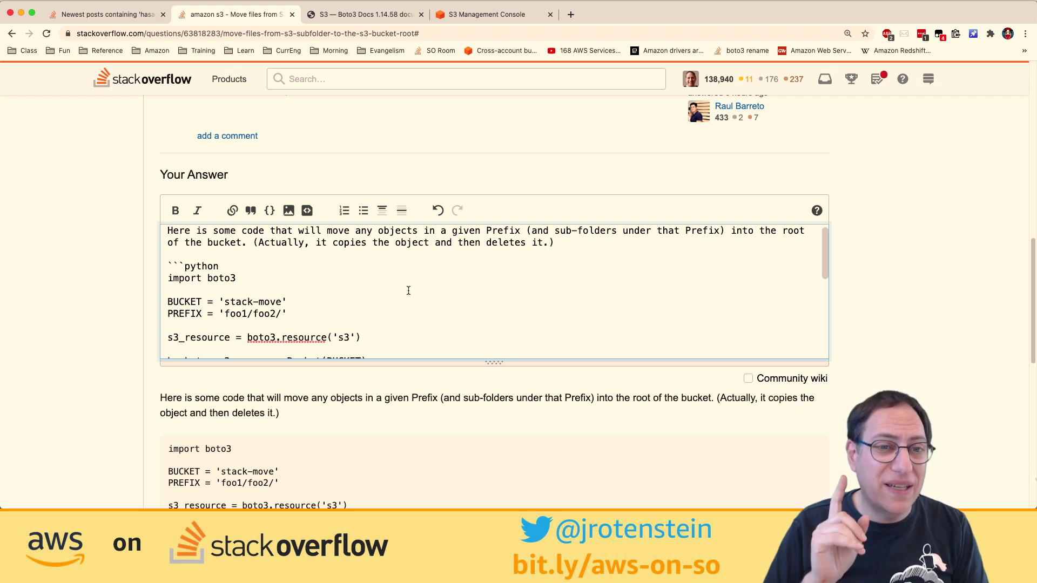
scroll(408, 290, down, 10)
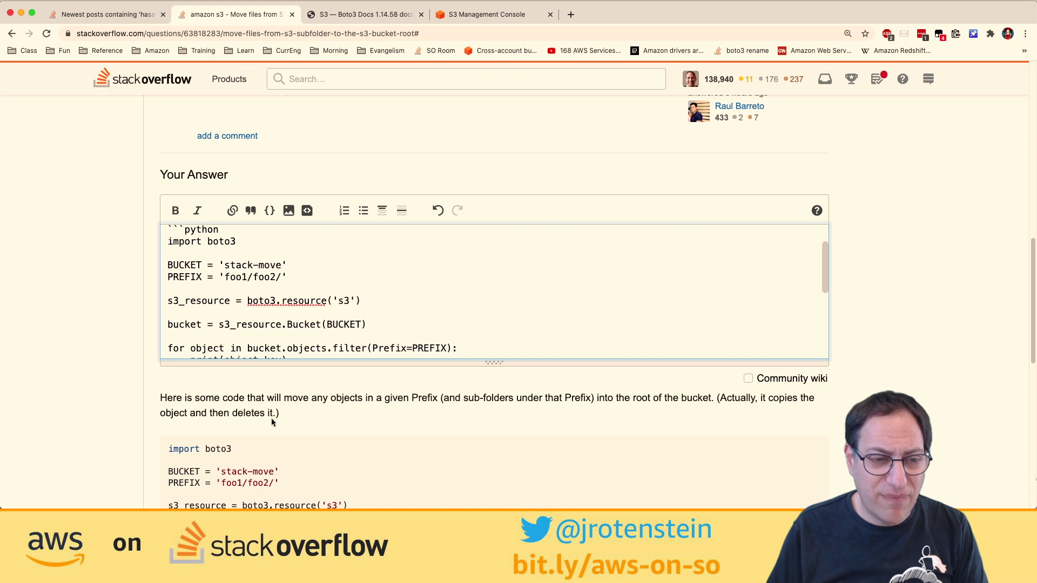
- Post the answer, then open the 'Amazon drivers are hanging phones in trees' Engadget article
click(239, 413)
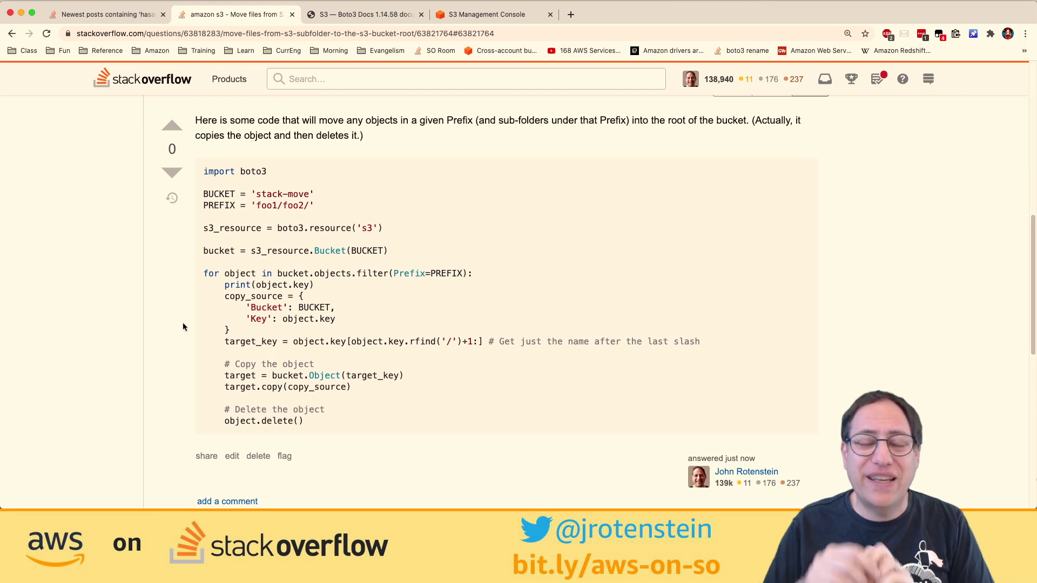
scroll(175, 316, up, 15)
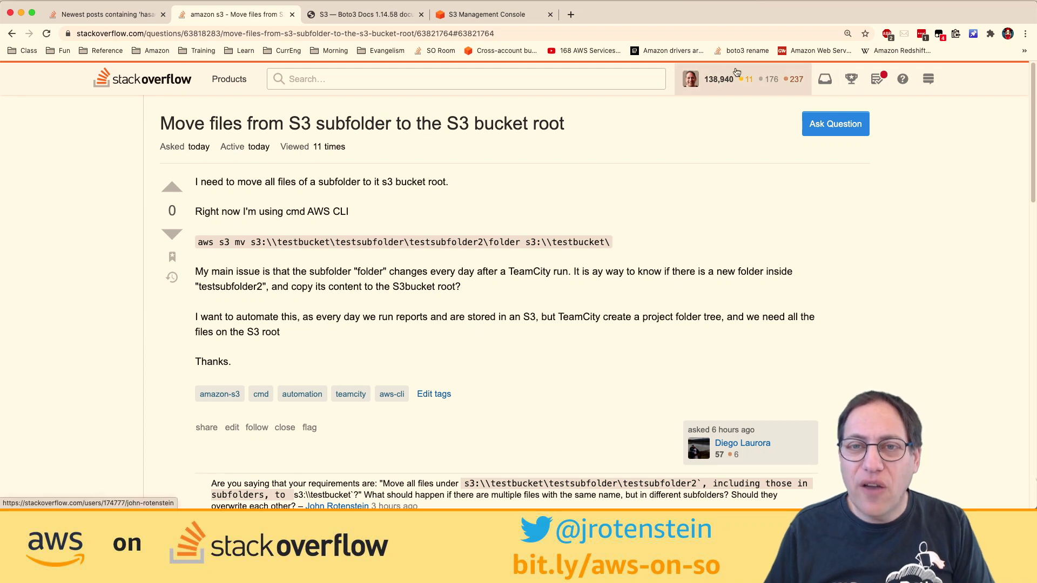
click(693, 49)
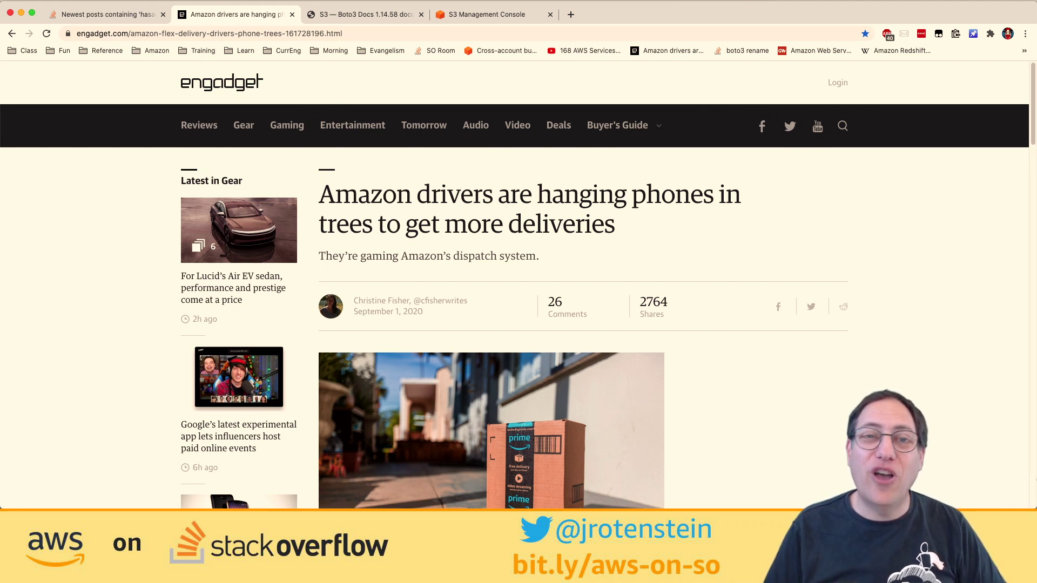
- Read the phone-trees story zoomed in, highlighting the Amazon Flex mention and other passages
scroll(514, 286, down, 10)
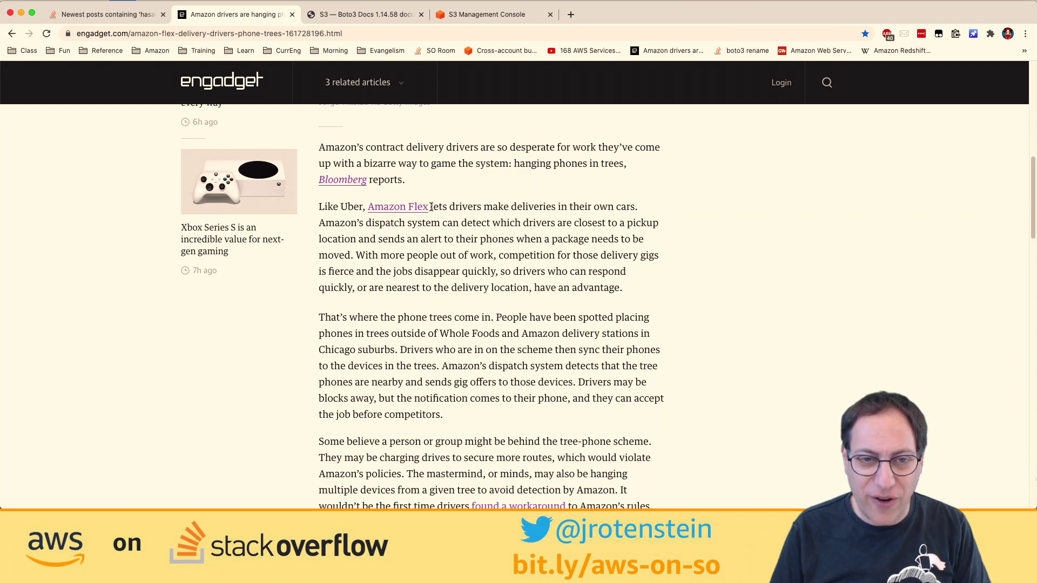
key(super+equal)
drag(432, 222, 352, 221)
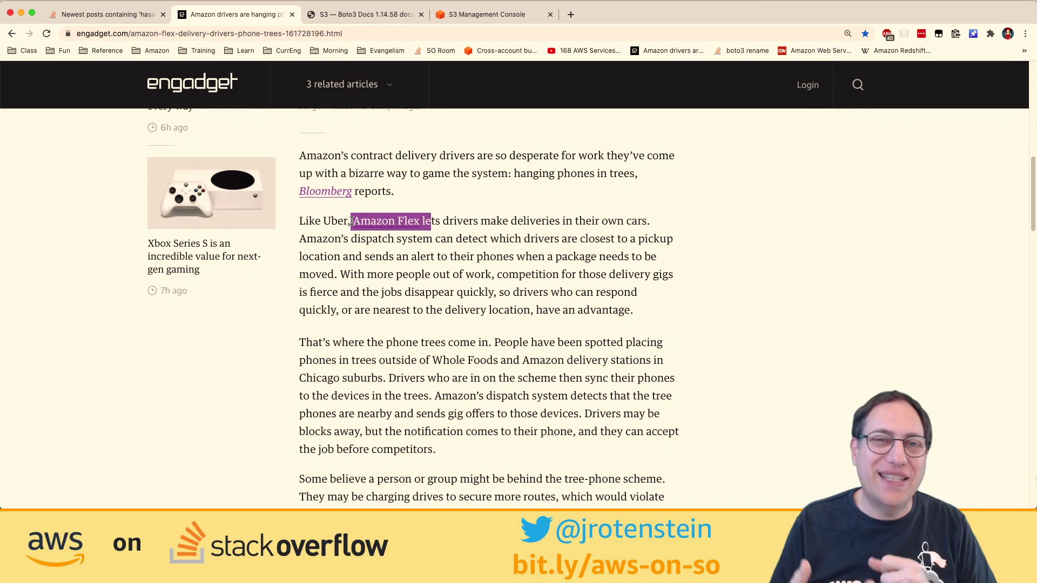
scroll(352, 221, down, 3)
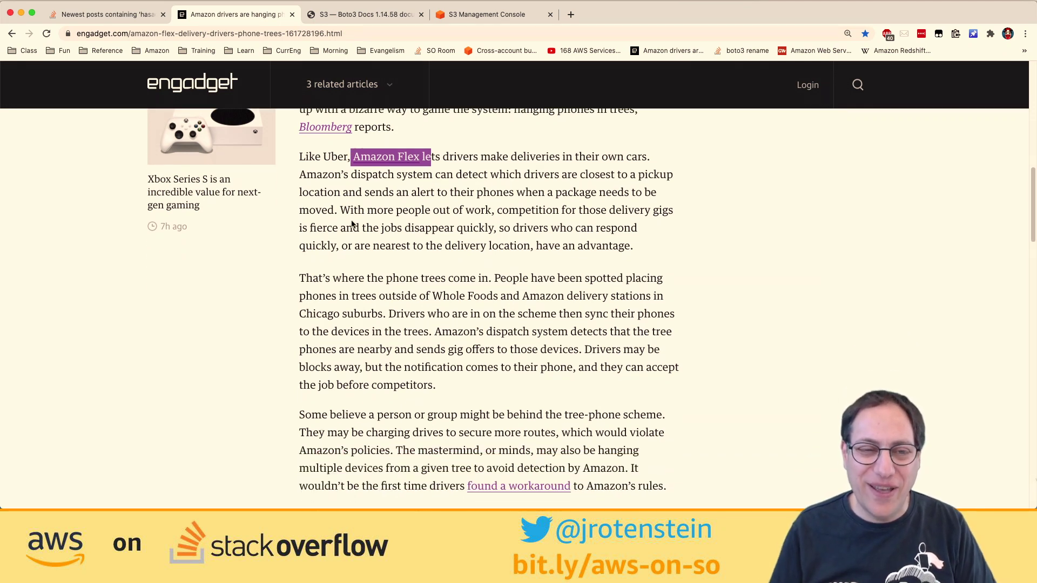
click(303, 312)
drag(380, 314, 438, 329)
scroll(324, 310, down, 5)
click(438, 329)
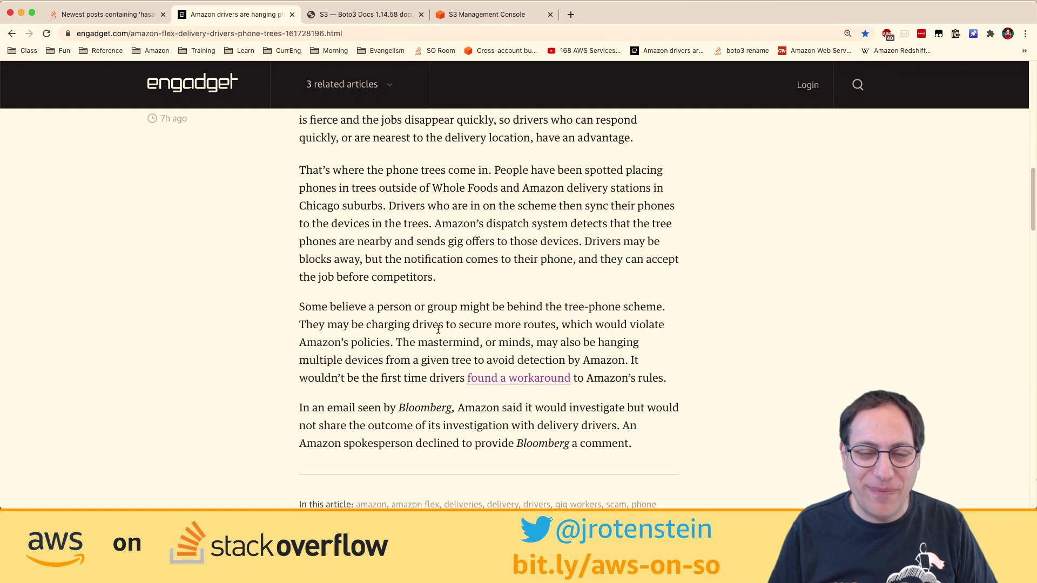
scroll(438, 329, up, 10)
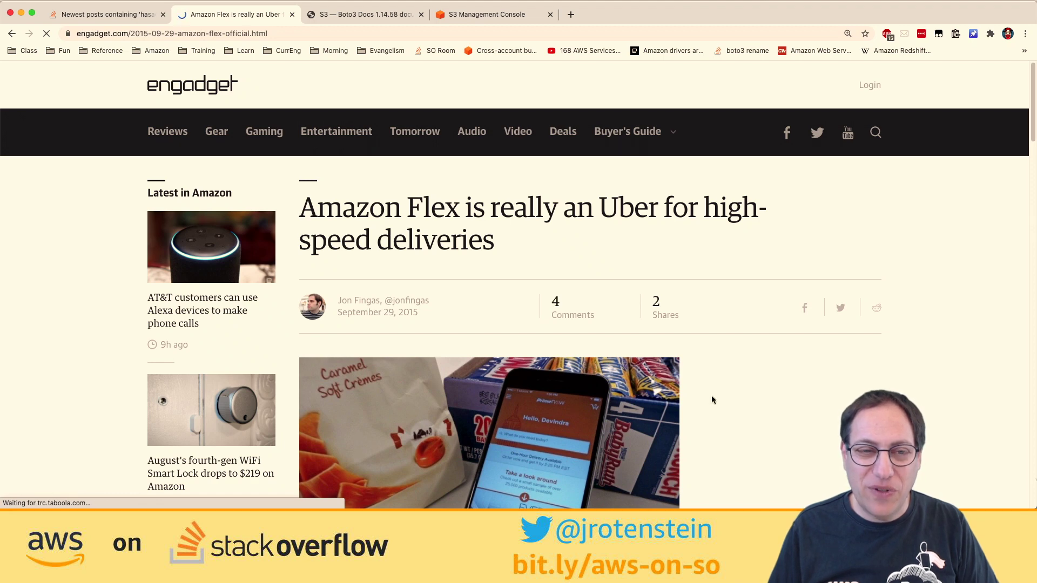
- Search Google for 'flex amazon' and open the flex.amazon.com site from the results
key(super+l)
text(a)
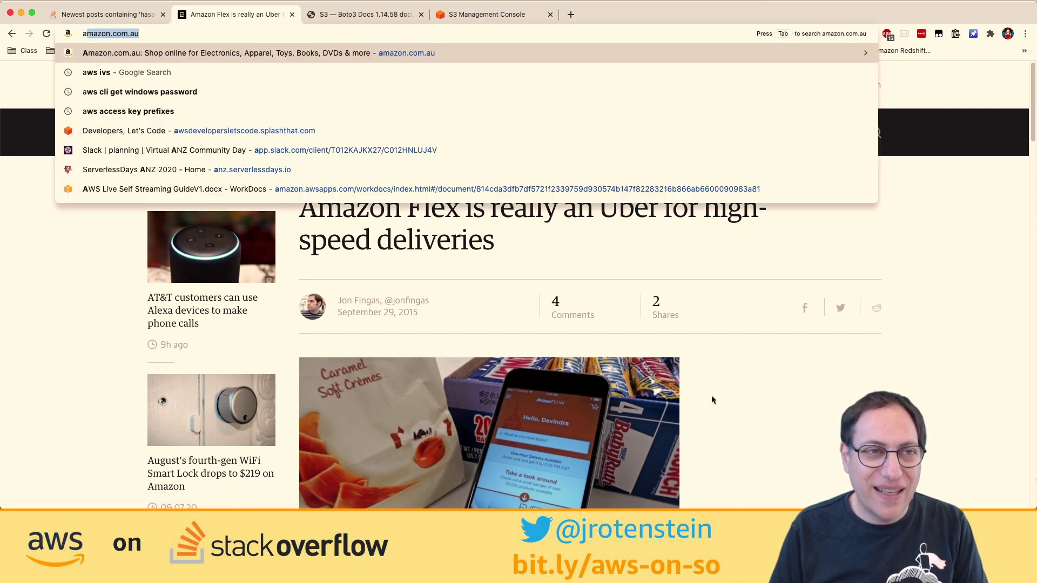
text(flex amazon)
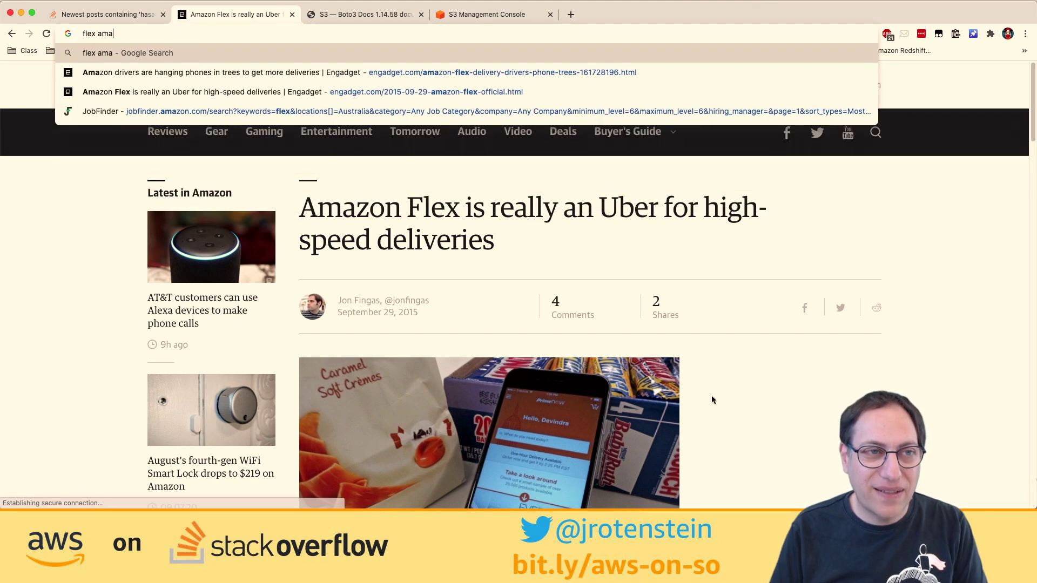
key(Return)
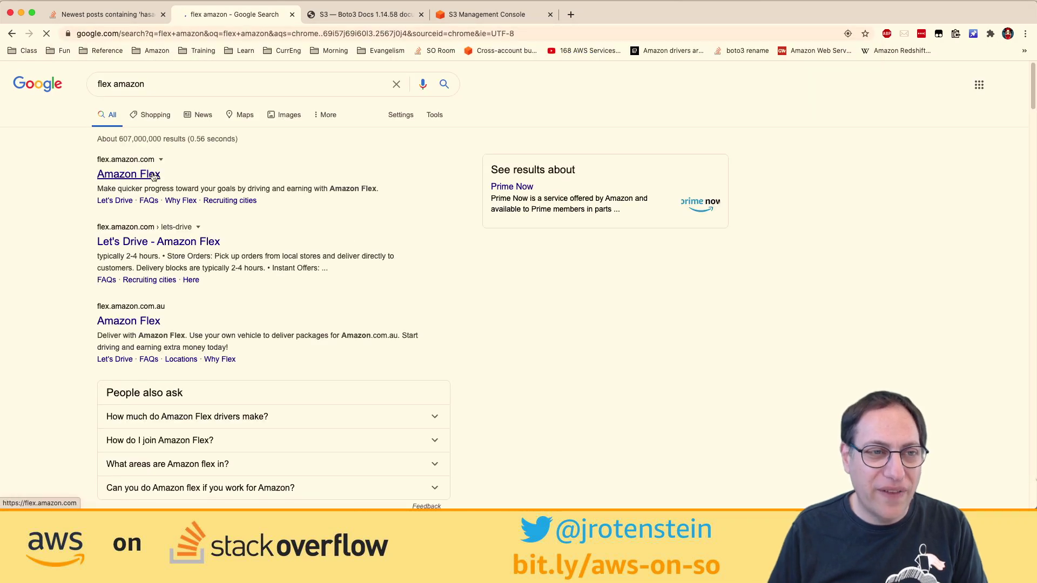
click(135, 174)
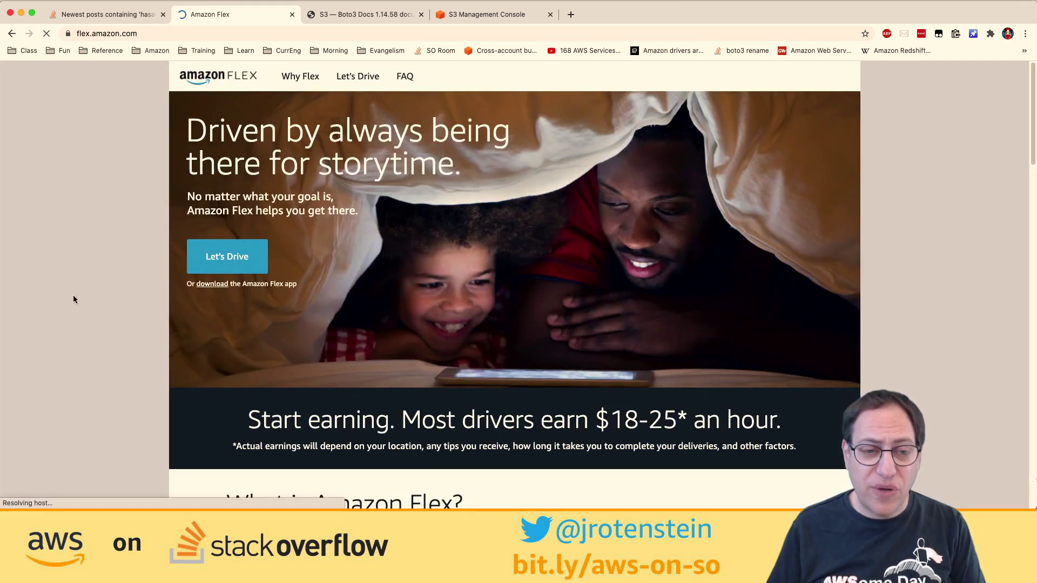
- Scroll down to the recruiting banner and open View All to list recruiting cities
scroll(74, 299, down, 5)
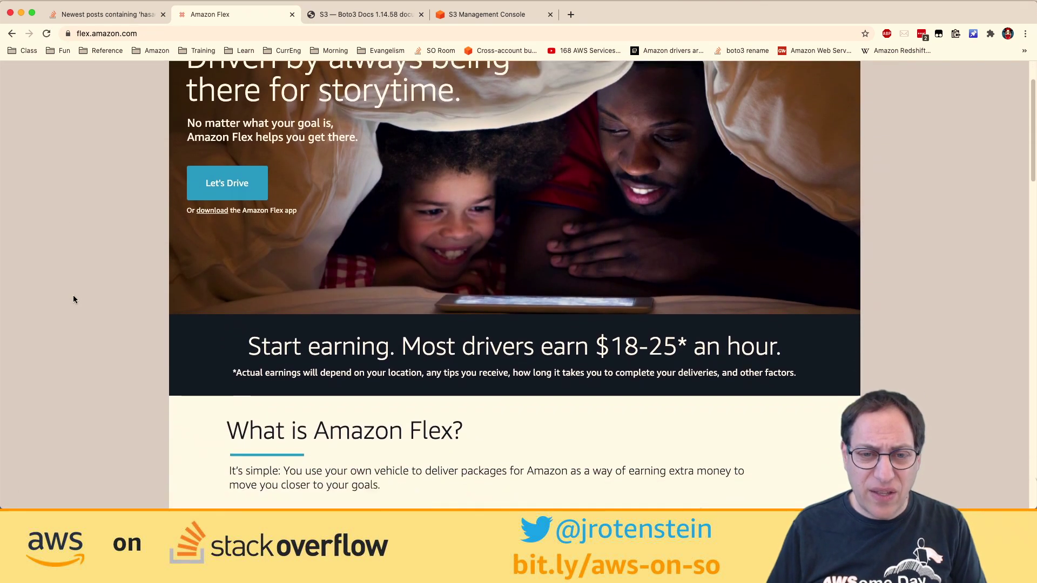
scroll(74, 296, down, 3)
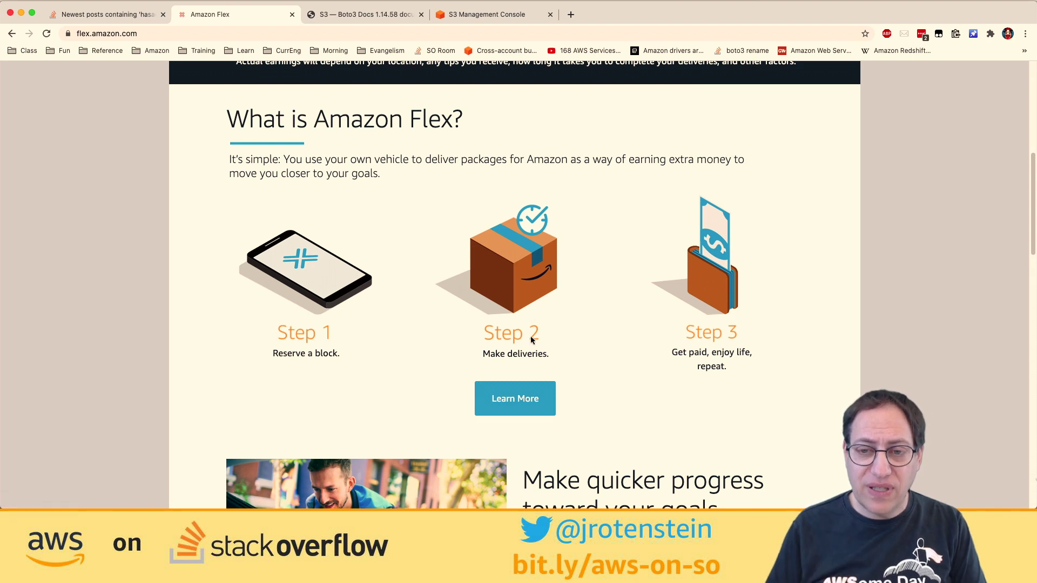
scroll(532, 339, down, 5)
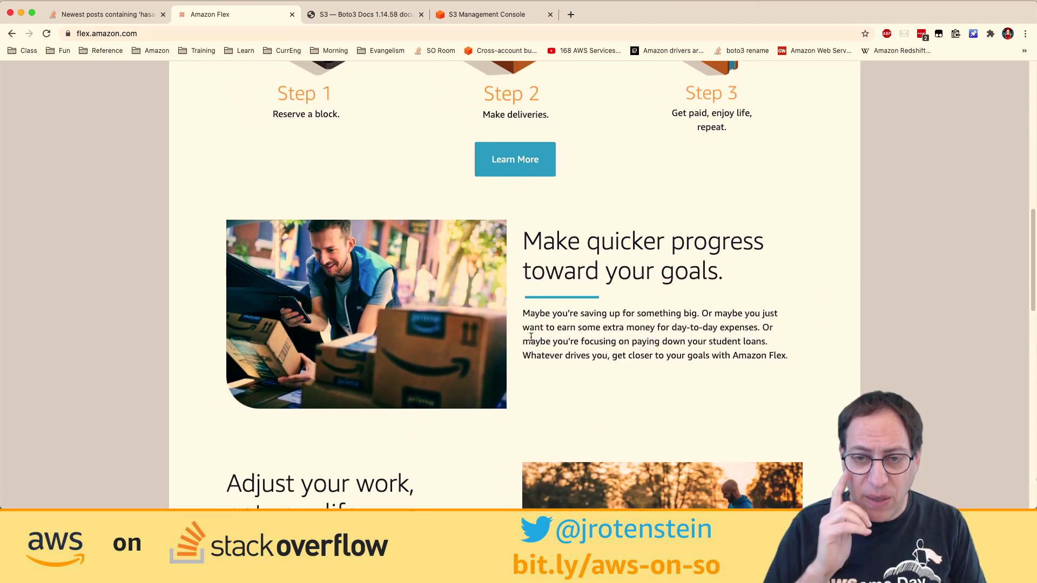
scroll(532, 340, down, 6)
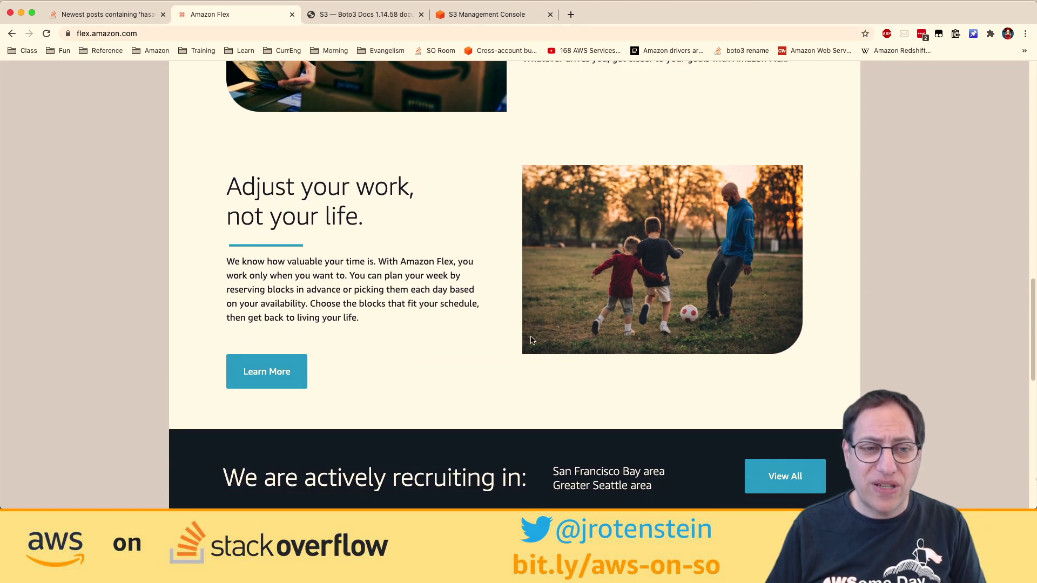
scroll(531, 340, down, 4)
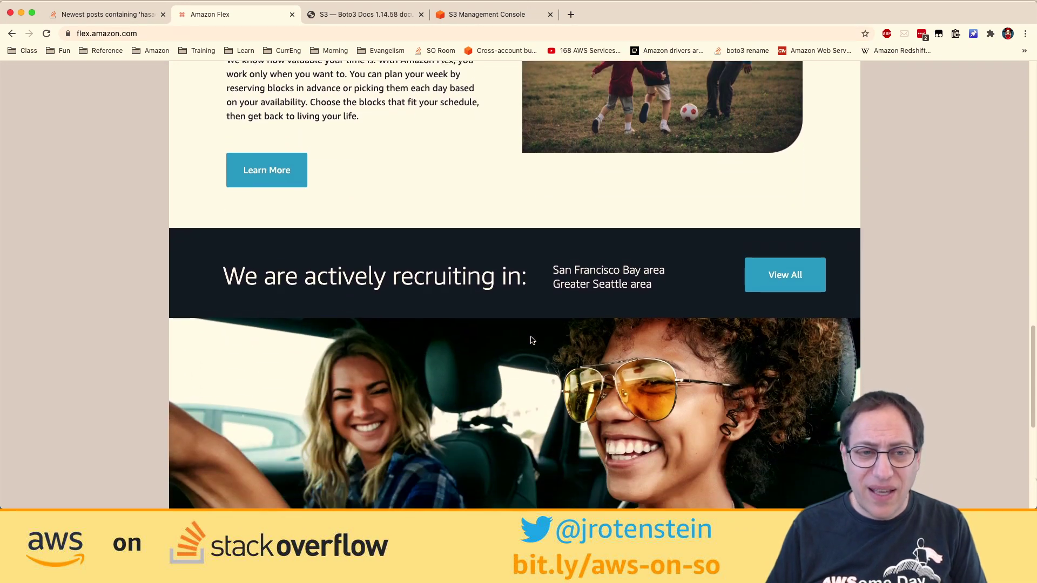
click(777, 268)
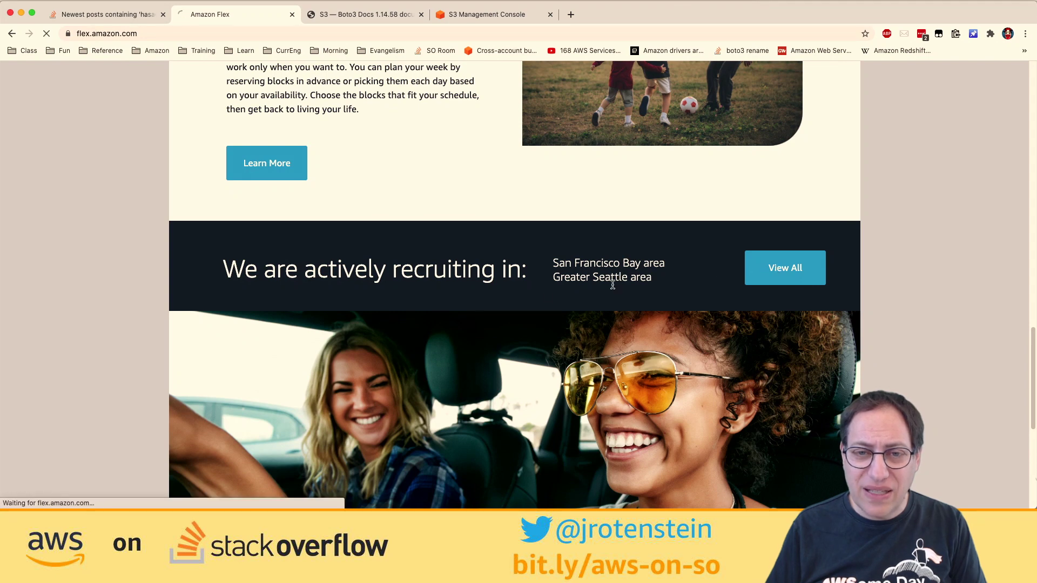
scroll(328, 330, down, 7)
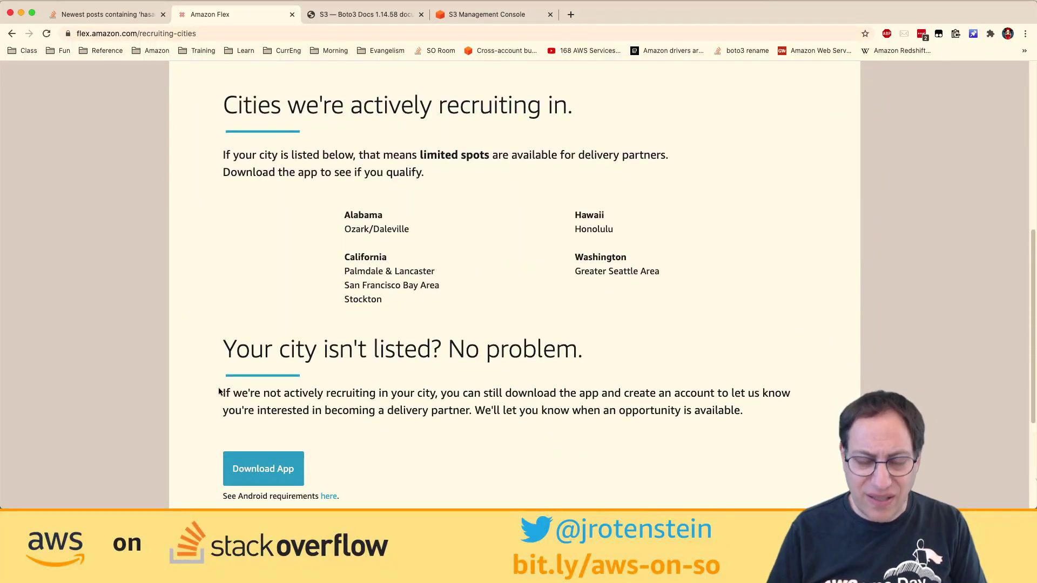
key(super+l)
- Search for '"amazon flex" sydney' and open the Australian site flex.amazon.com.au
text("amazon flex")
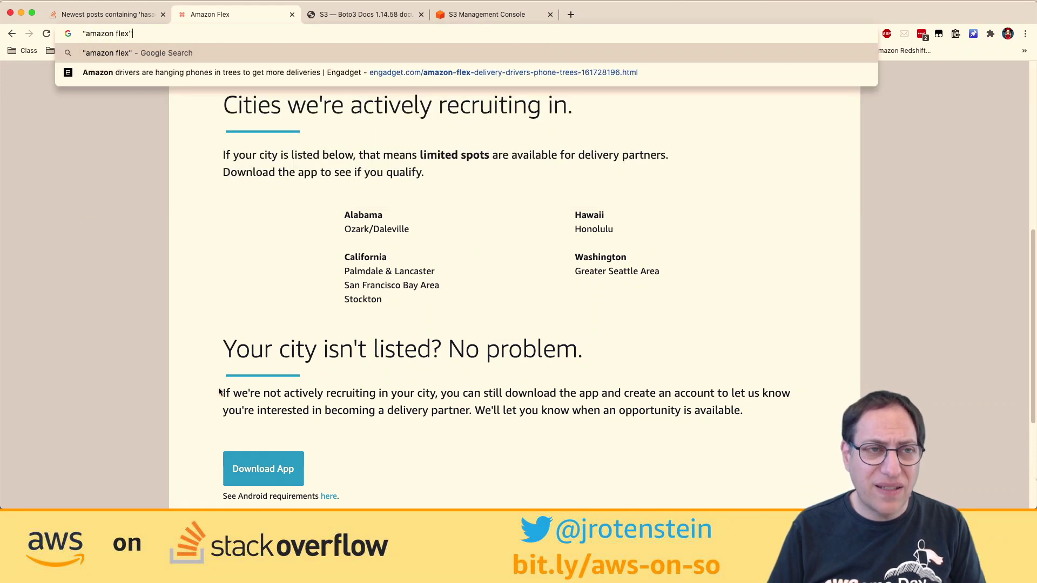
text( sydney)
key(Return)
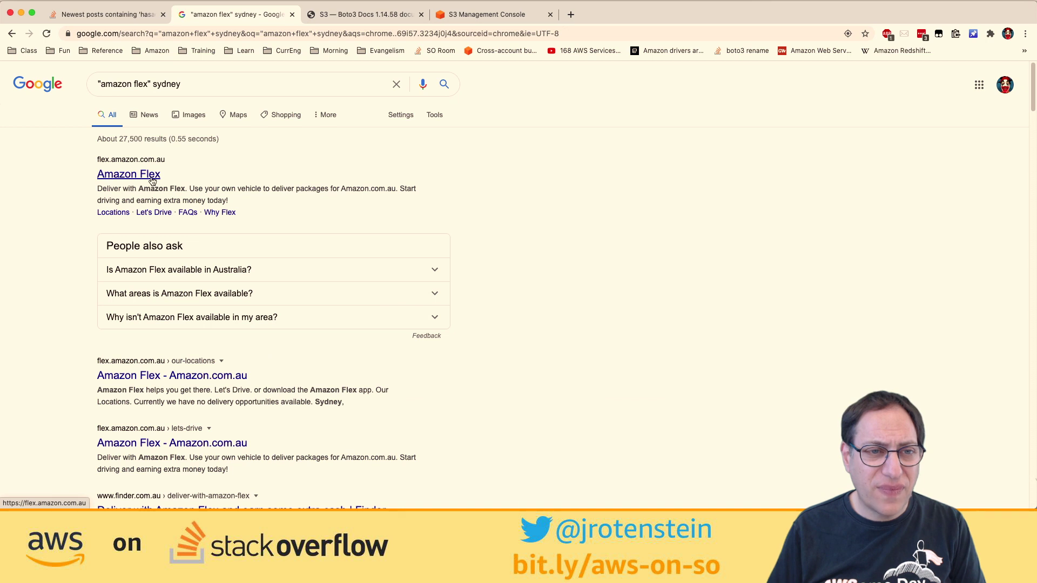
click(152, 180)
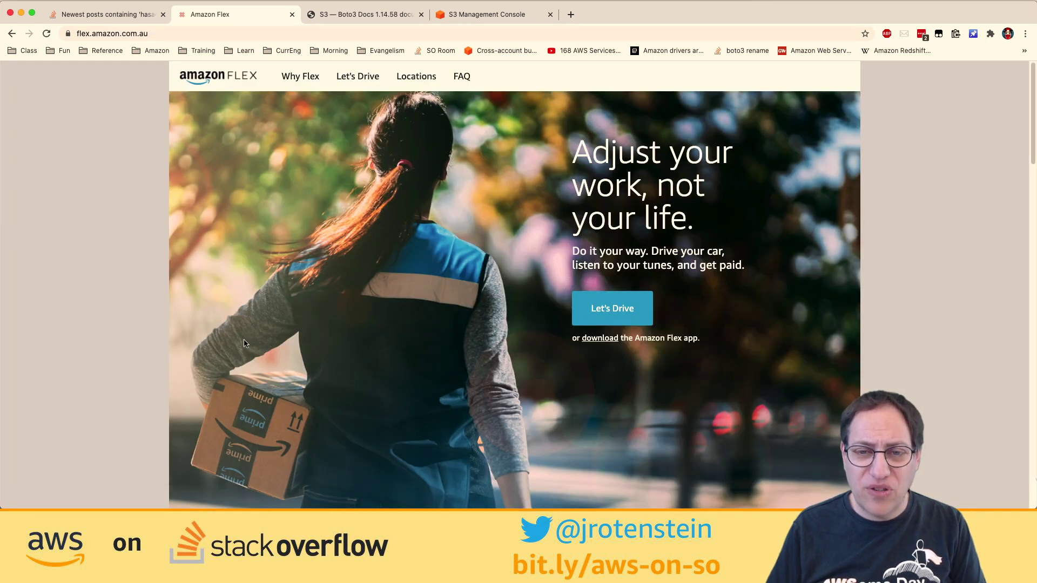
- Scroll the Australian Flex homepage and open its Why Flex page via Learn More
scroll(244, 344, down, 8)
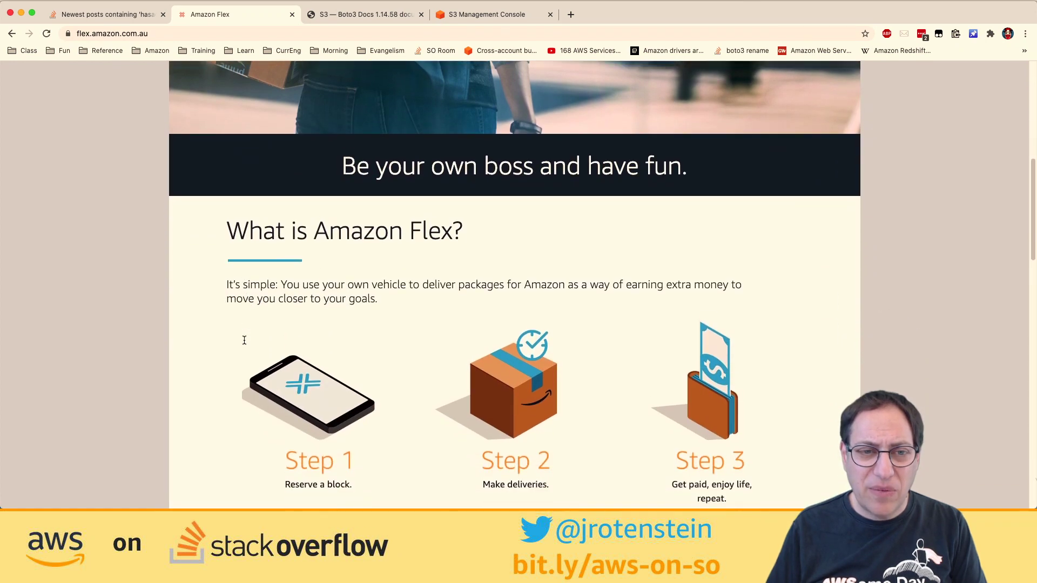
scroll(244, 341, down, 10)
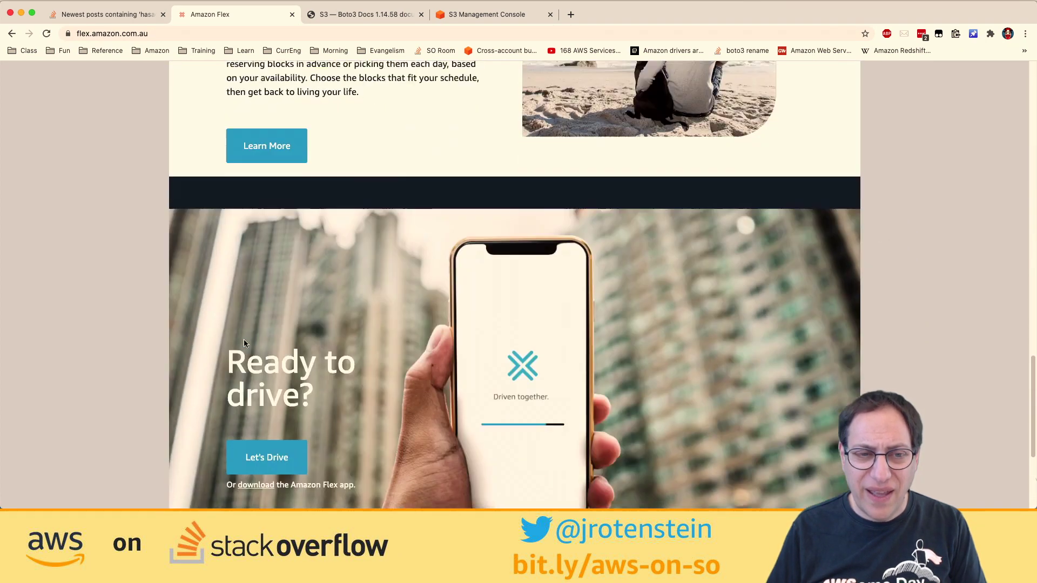
scroll(244, 344, down, 4)
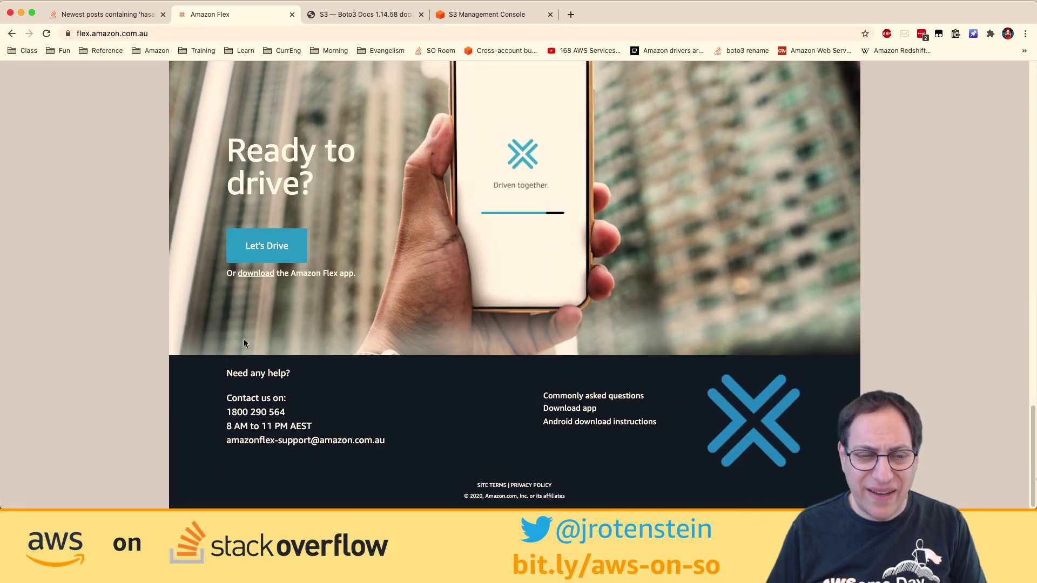
scroll(244, 344, up, 15)
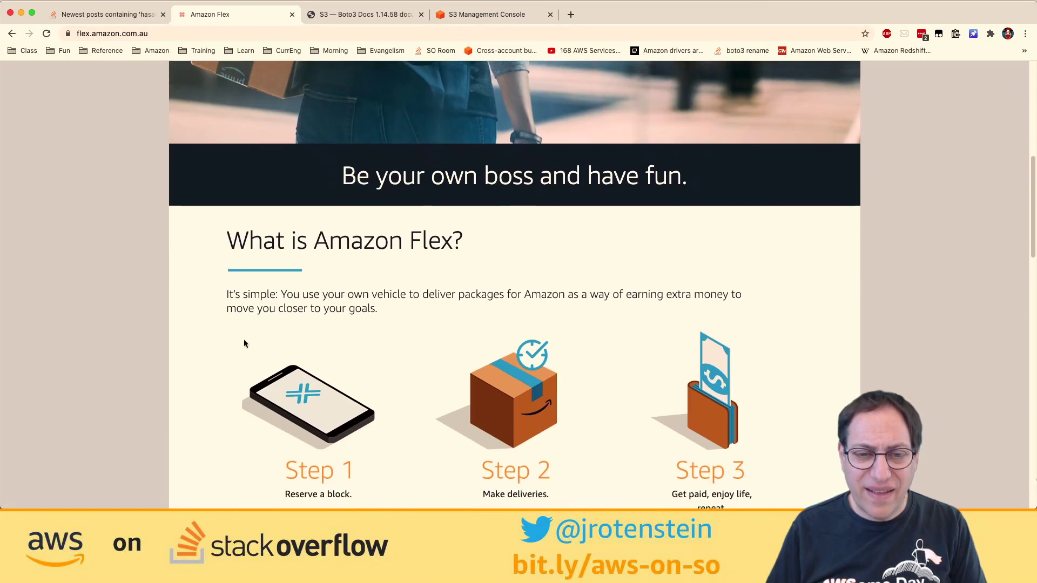
scroll(244, 343, down, 3)
click(514, 396)
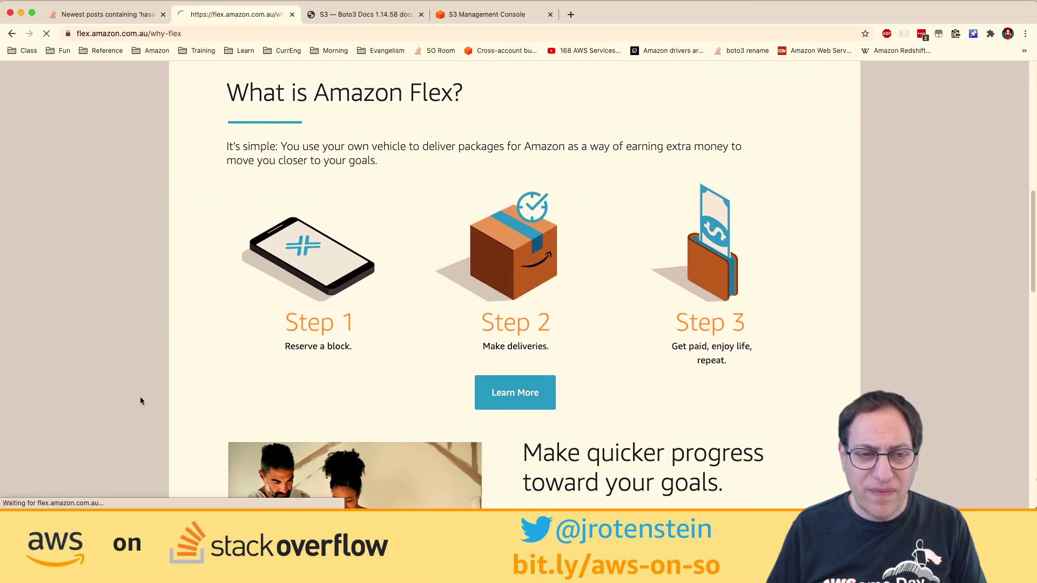
scroll(140, 400, down, 5)
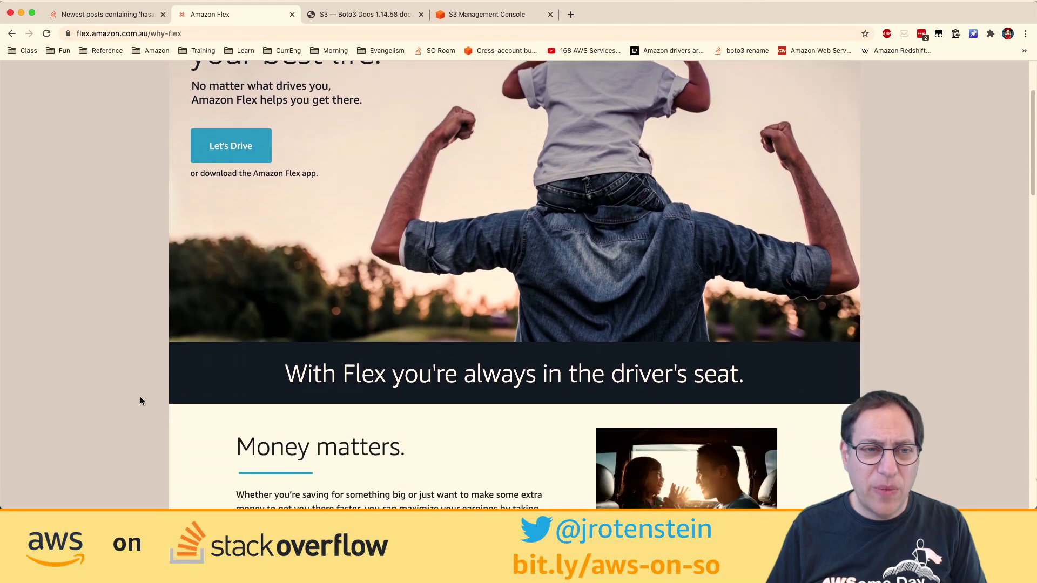
scroll(140, 401, down, 8)
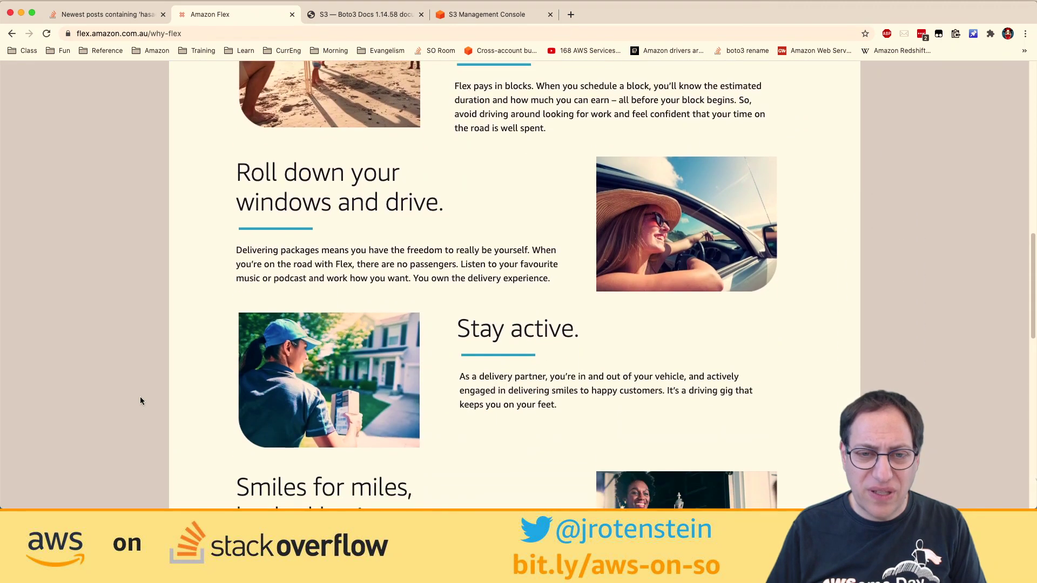
scroll(140, 401, down, 7)
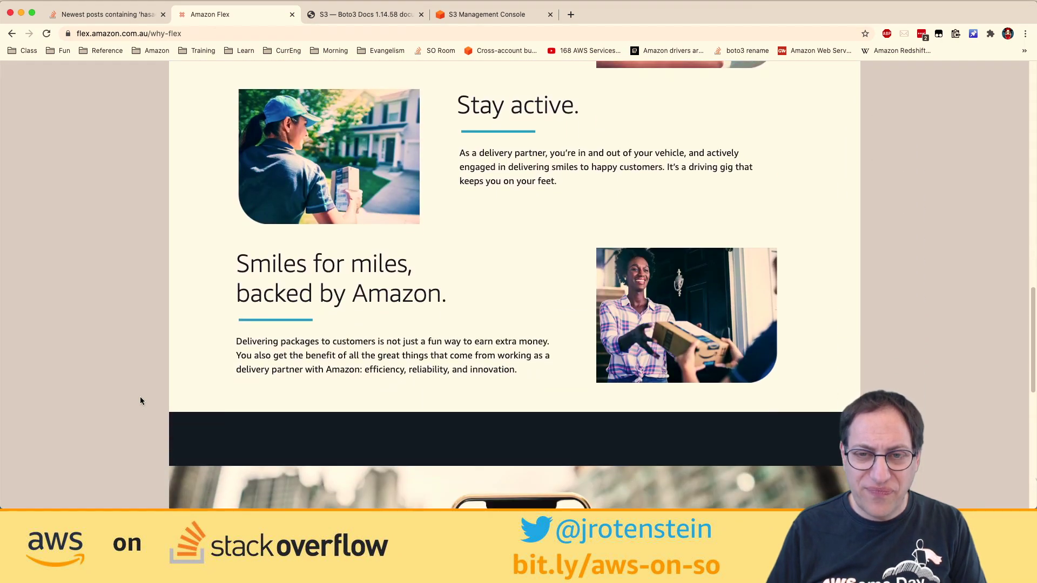
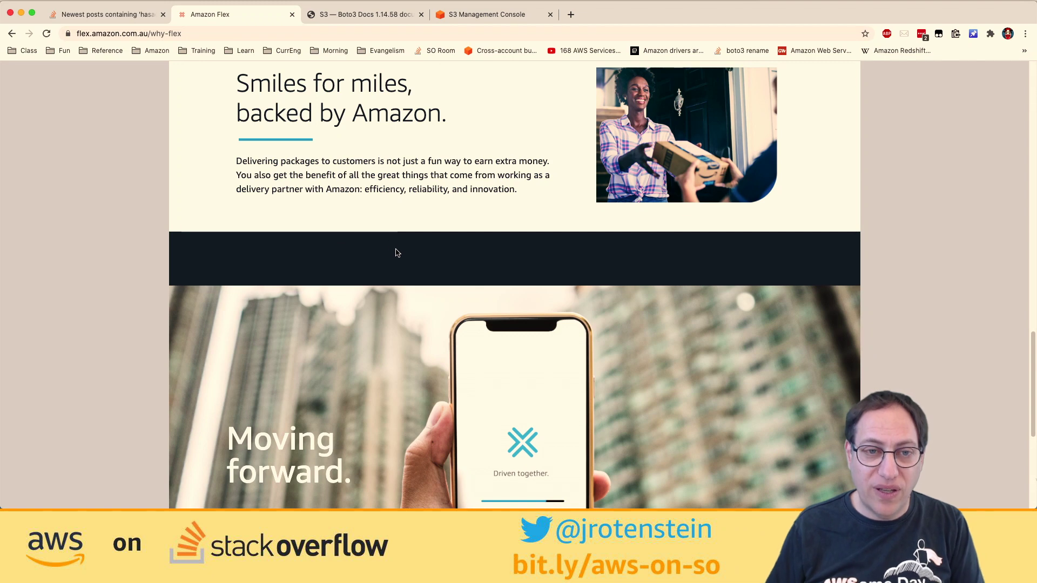
- Close the Amazon Flex tab and return to the Stack Overflow unaccepted AWS questions results
scroll(399, 263, up, 1)
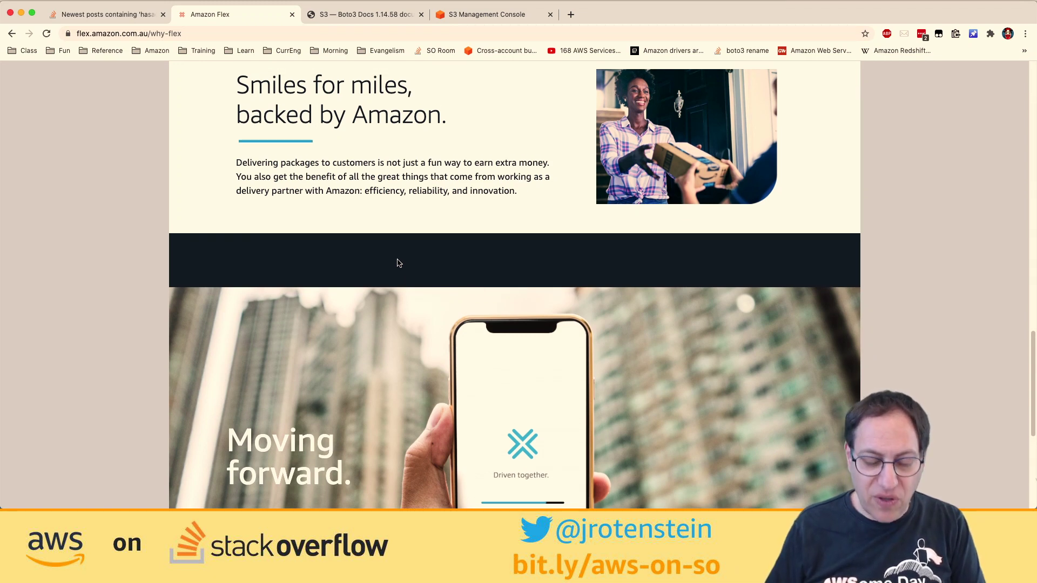
key(super+w)
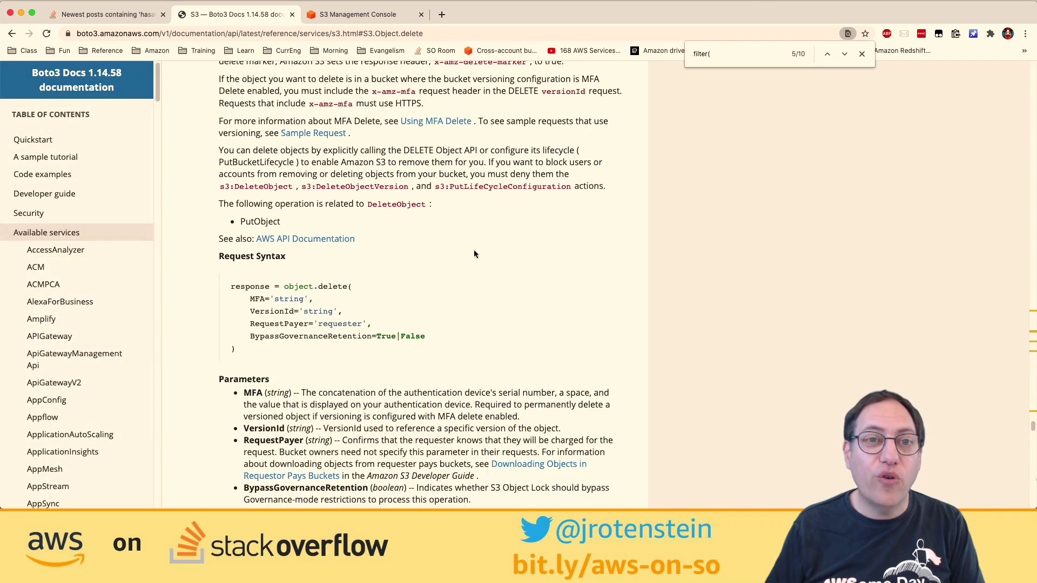
key(super+1)
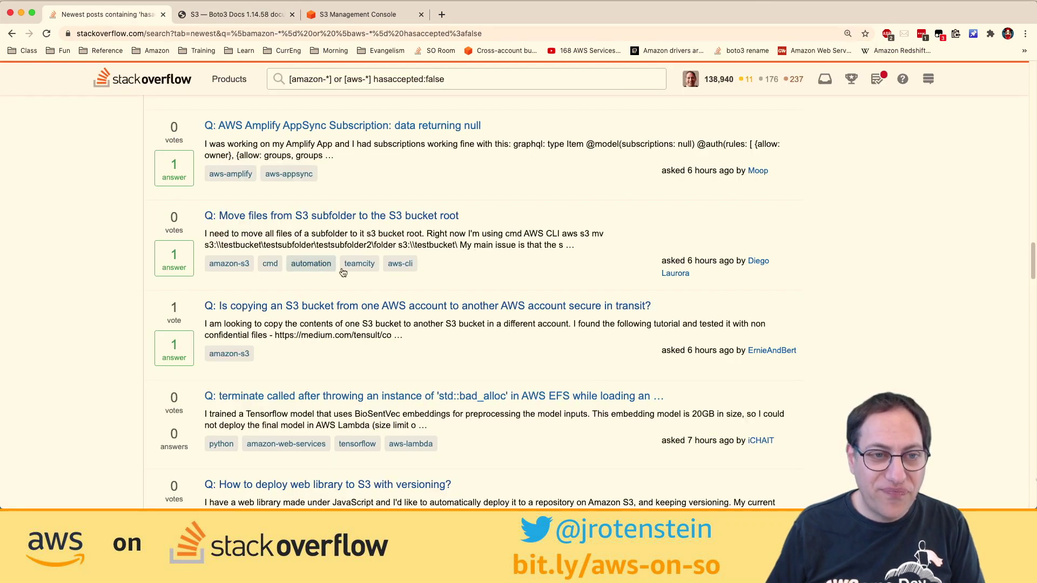
- Scroll through the unaccepted AWS question results, then open a new blank tab
scroll(451, 323, down, 5)
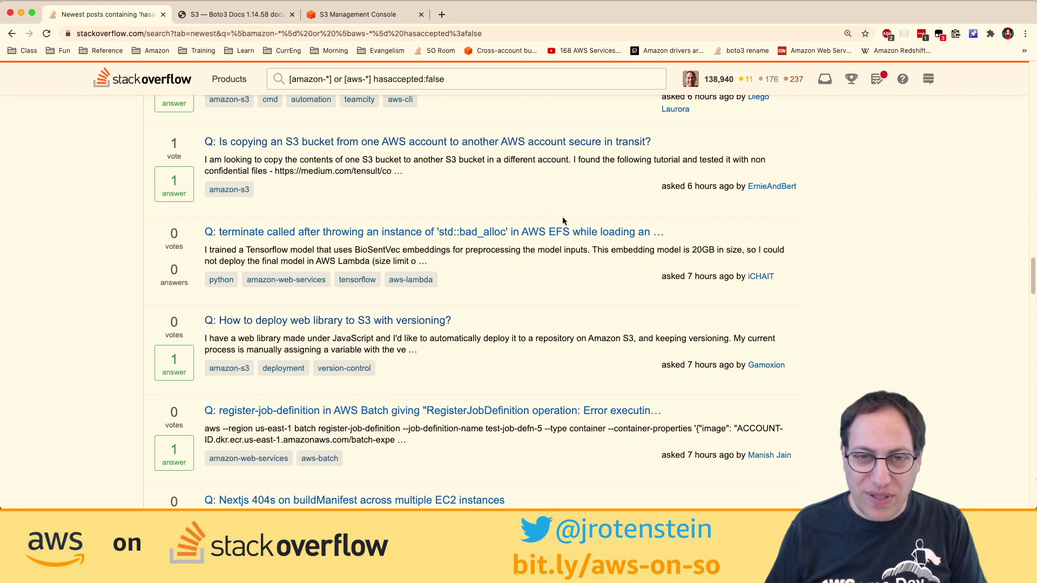
key(super+t)
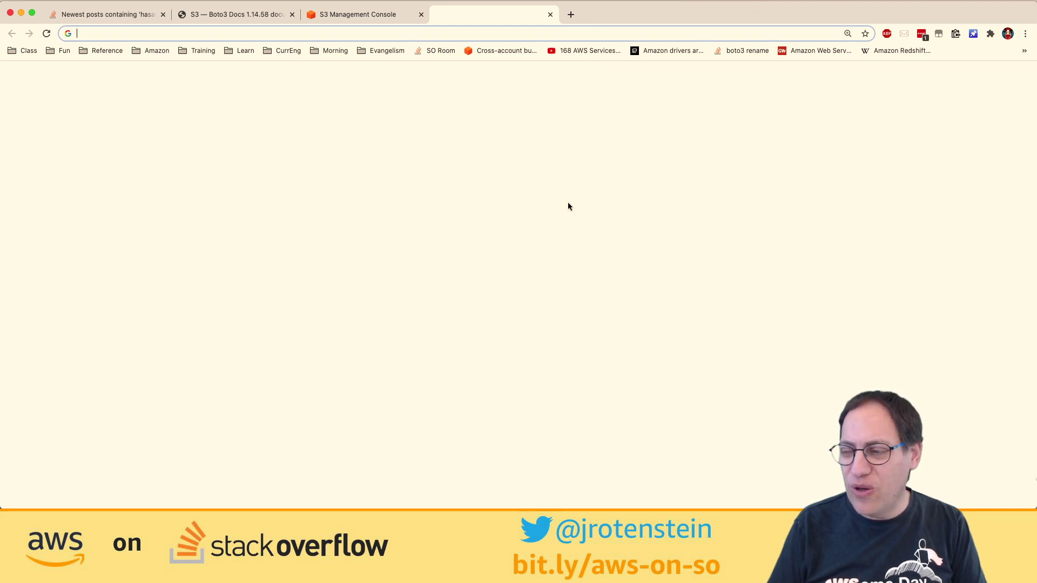
- Search for 'wayze', browse the Waze website, then close its tab
text(wayze)
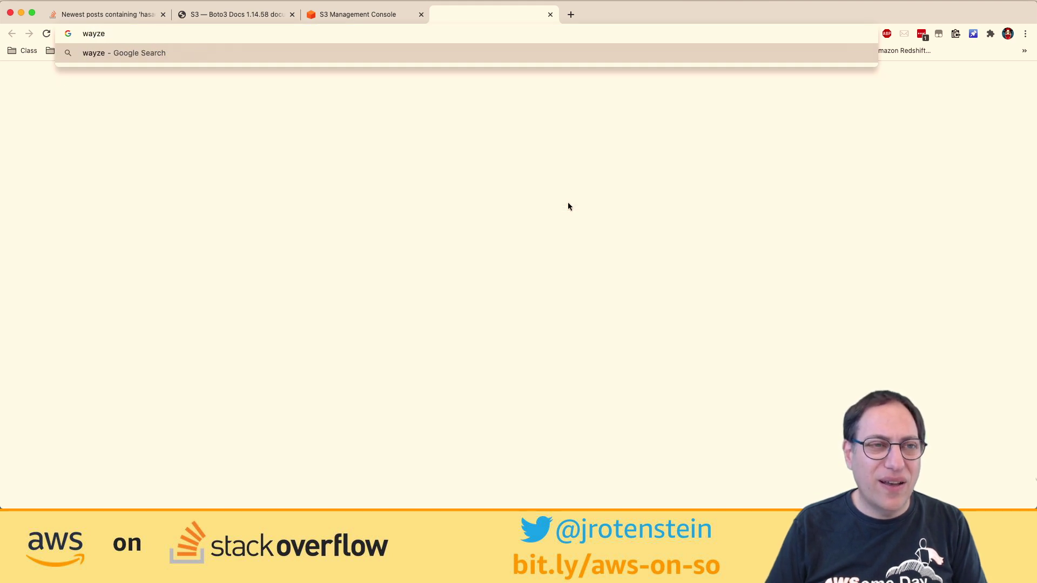
key(Return)
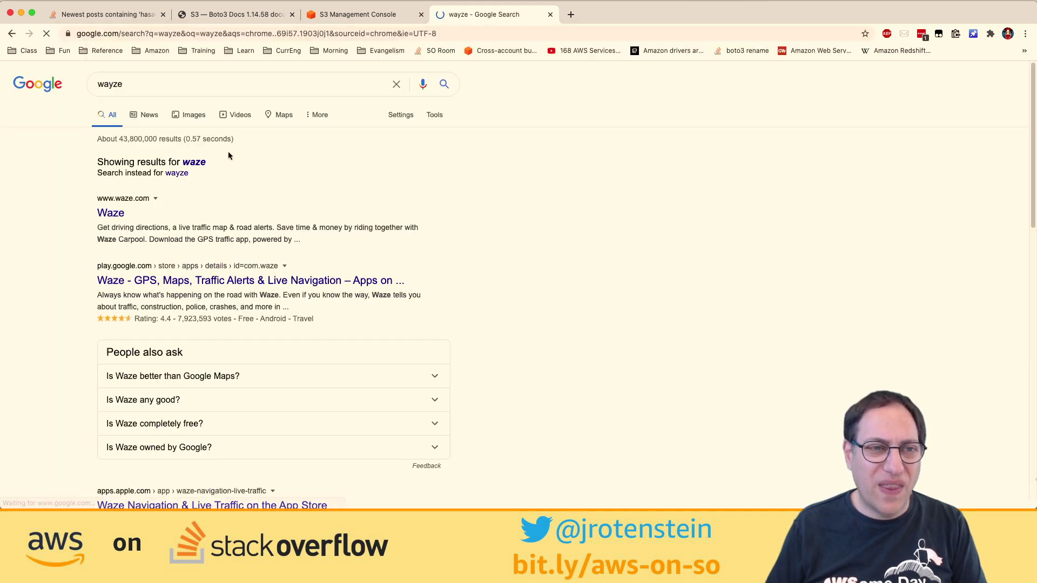
click(120, 215)
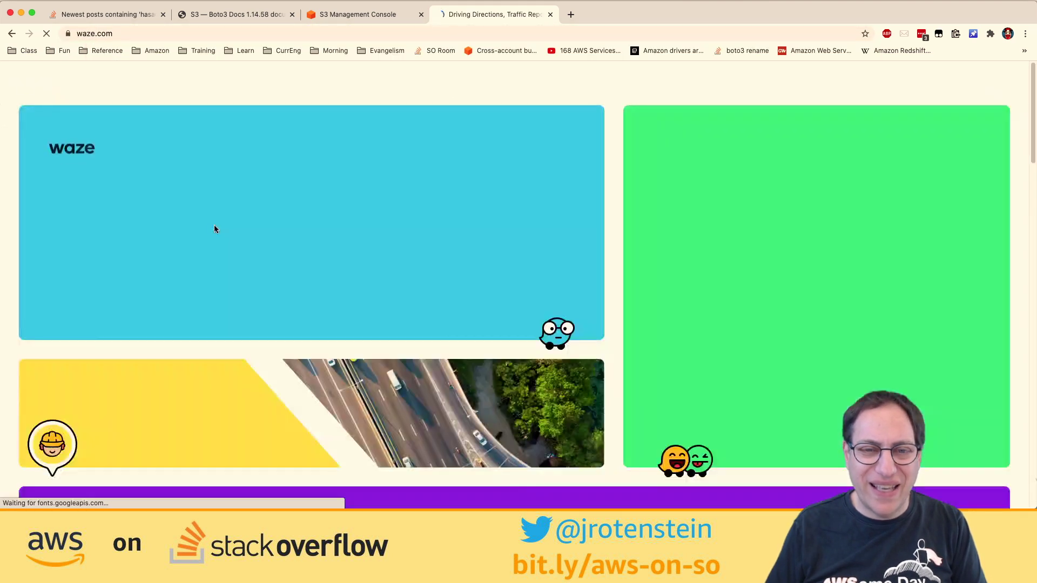
scroll(172, 283, down, 3)
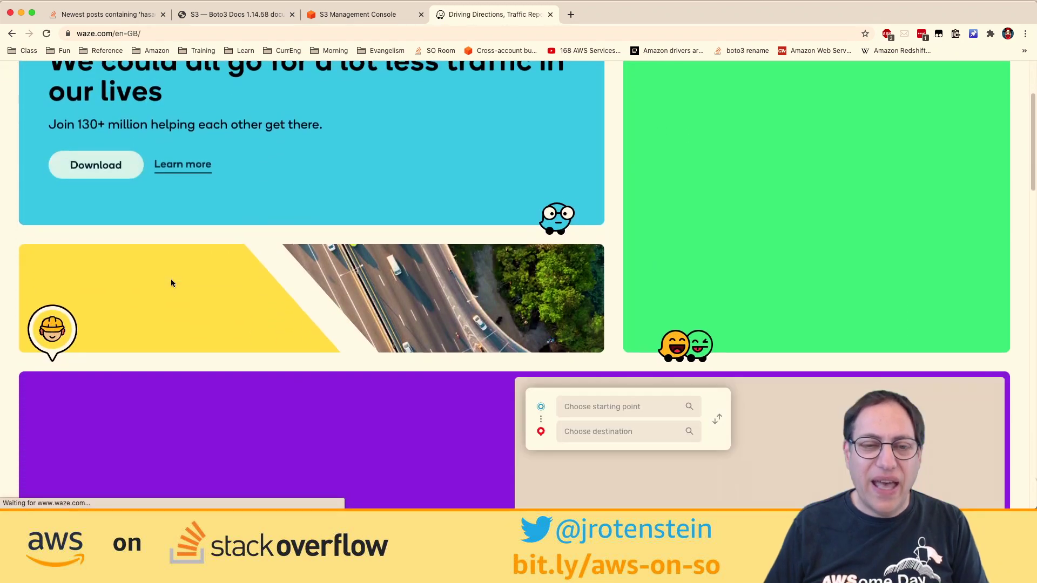
scroll(171, 282, up, 2)
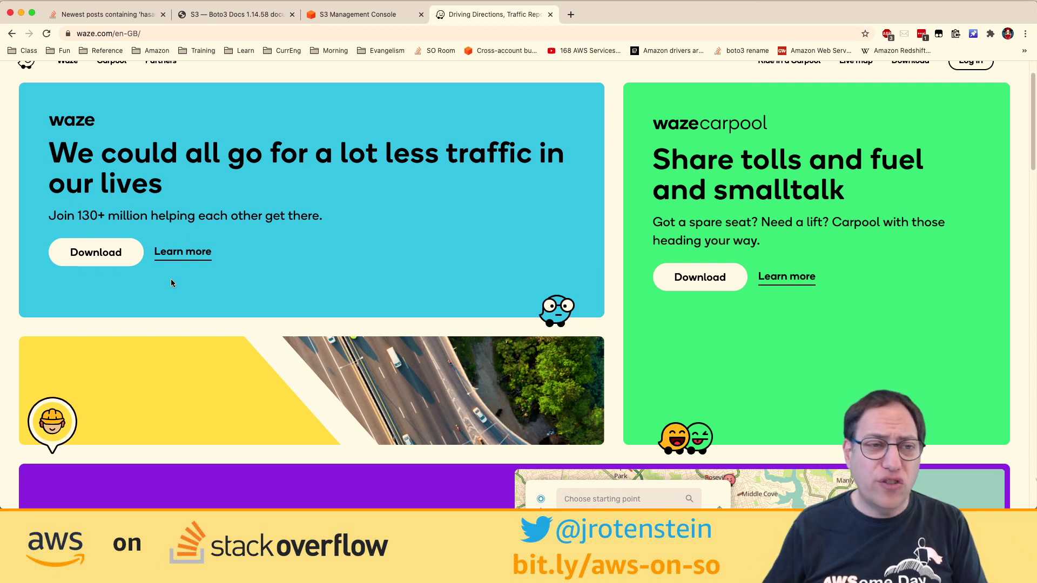
scroll(171, 282, up, 2)
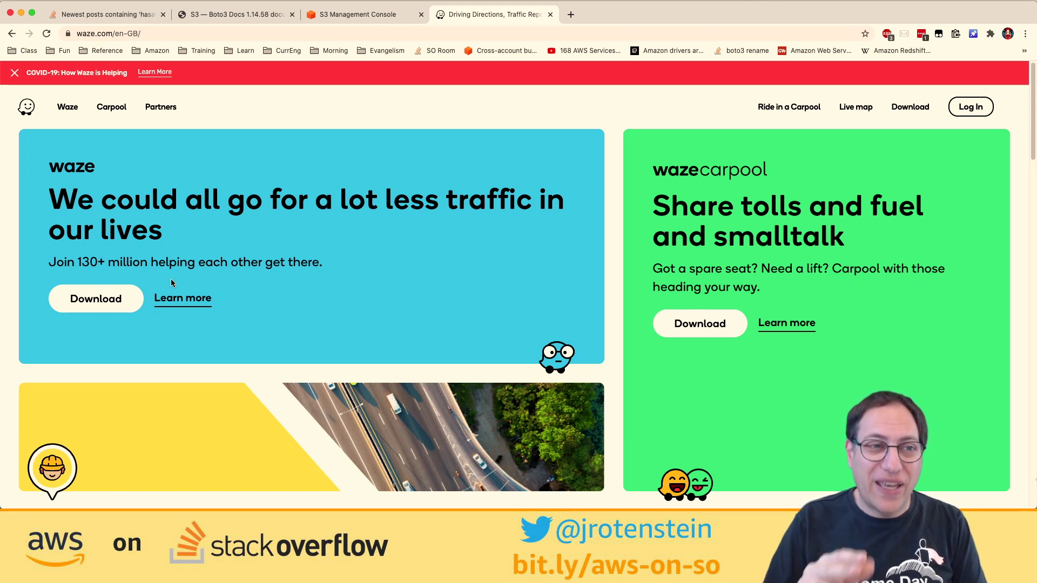
key(super+w)
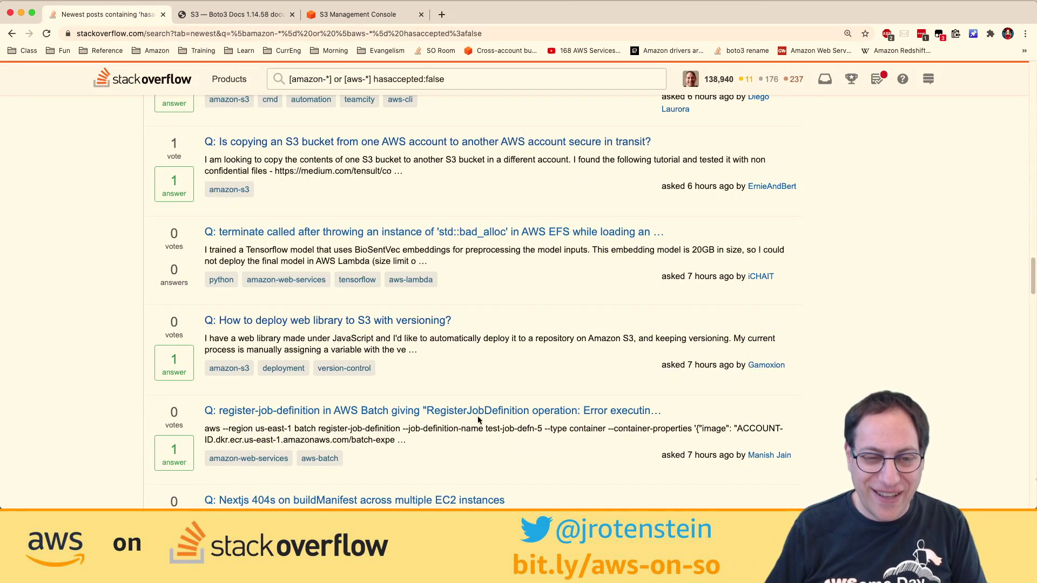
- Open the question 'Is copying an S3 bucket from one AWS account to another AWS account secure in transit?'
scroll(508, 295, up, 1)
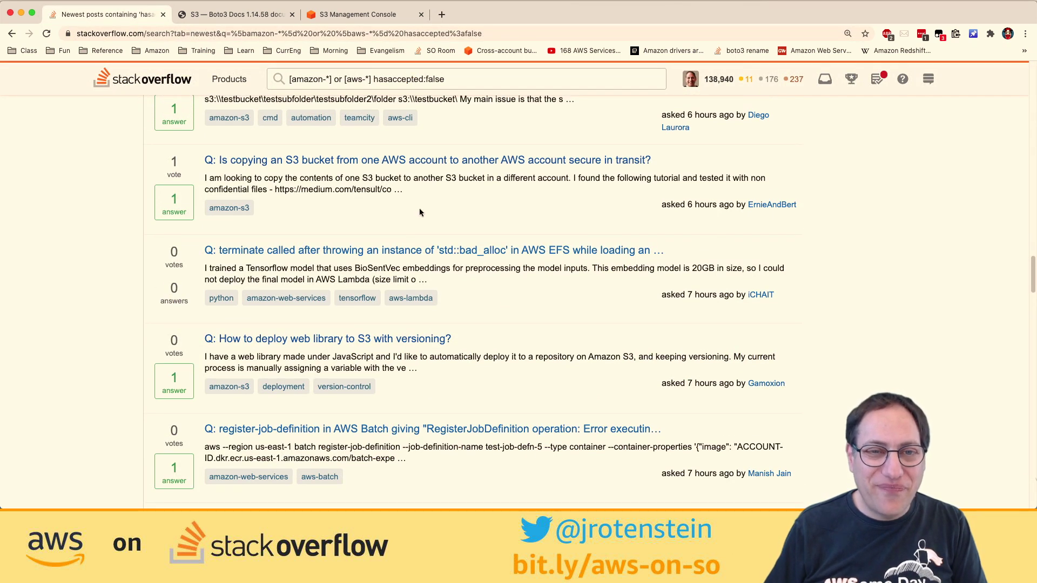
shift+super+click(465, 160)
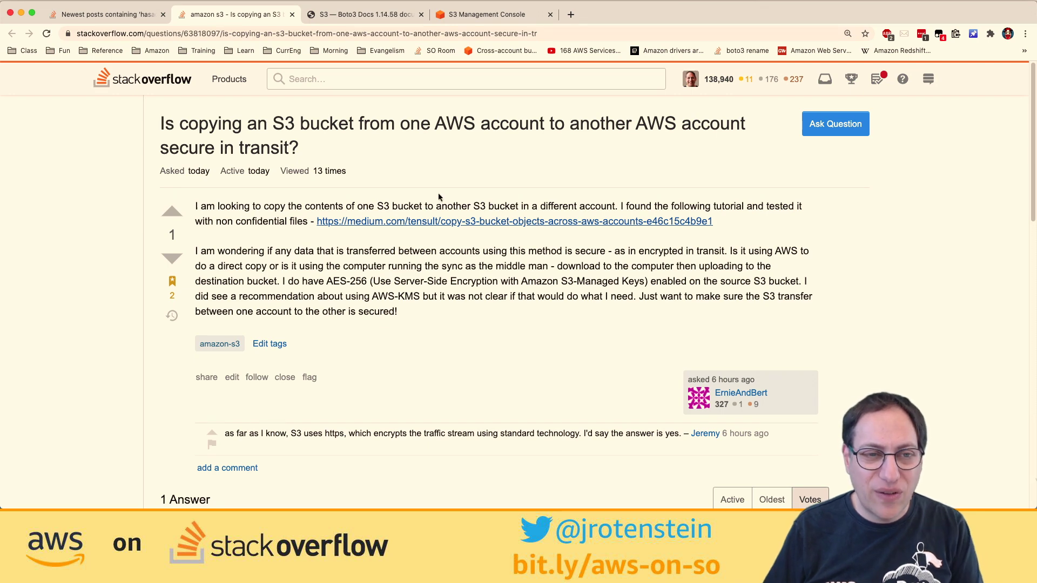
click(437, 221)
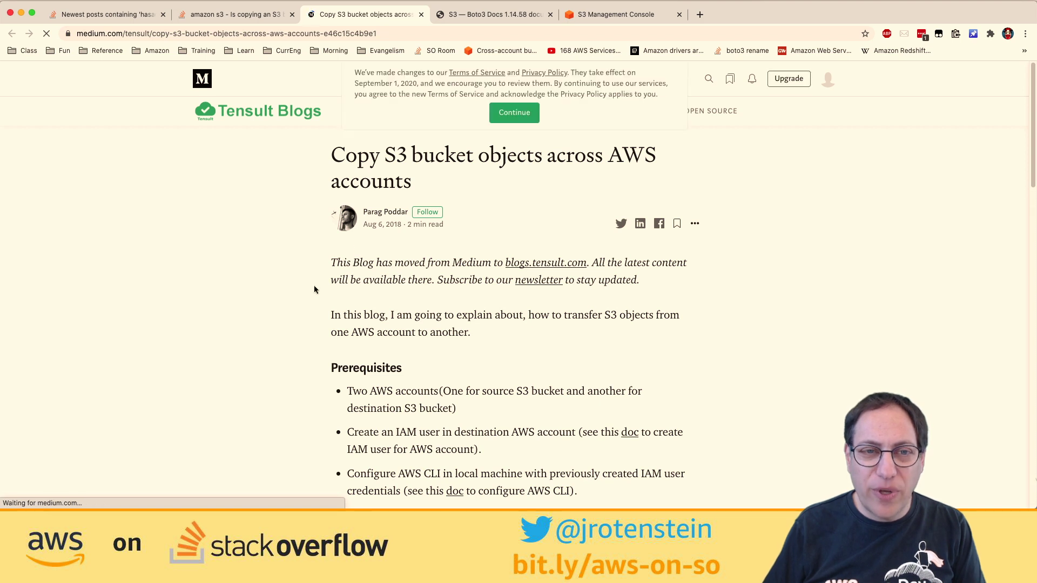
scroll(315, 292, down, 2)
key(super+w)
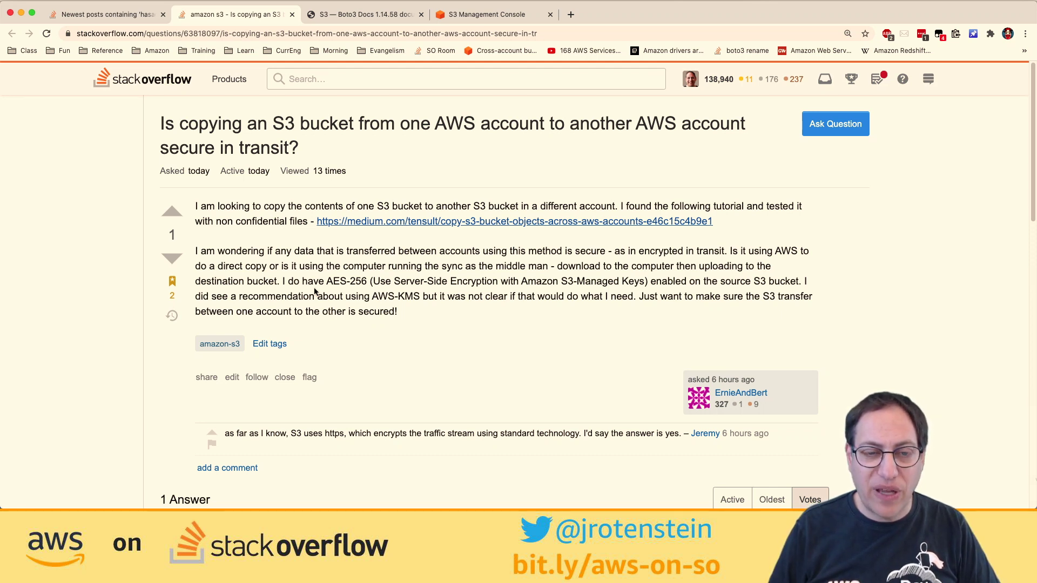
- Read the existing answer and its HTTPS comment, then place the cursor in the Your Answer editor
scroll(315, 292, down, 5)
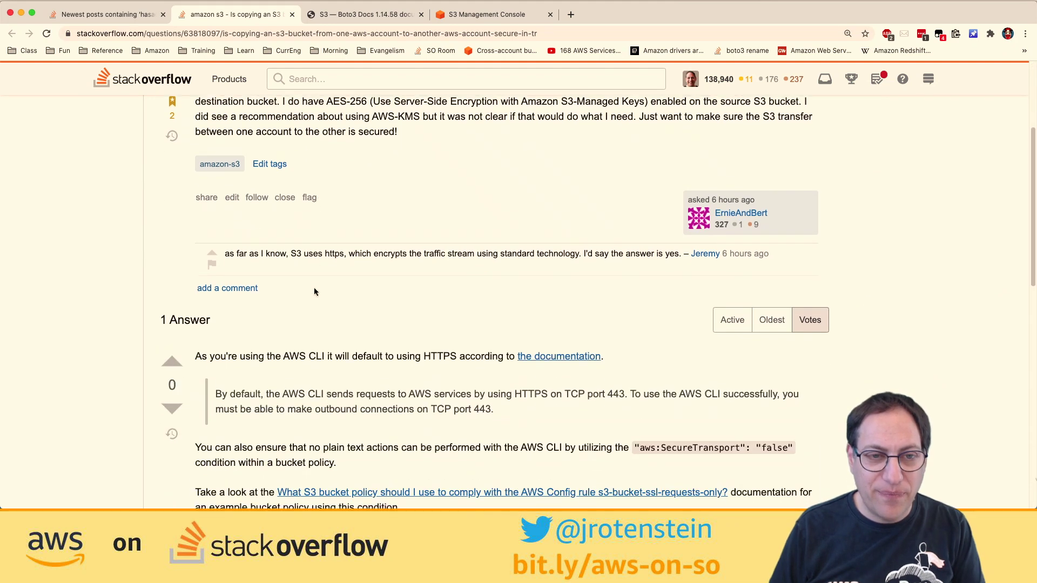
drag(280, 233, 495, 238)
scroll(393, 347, down, 4)
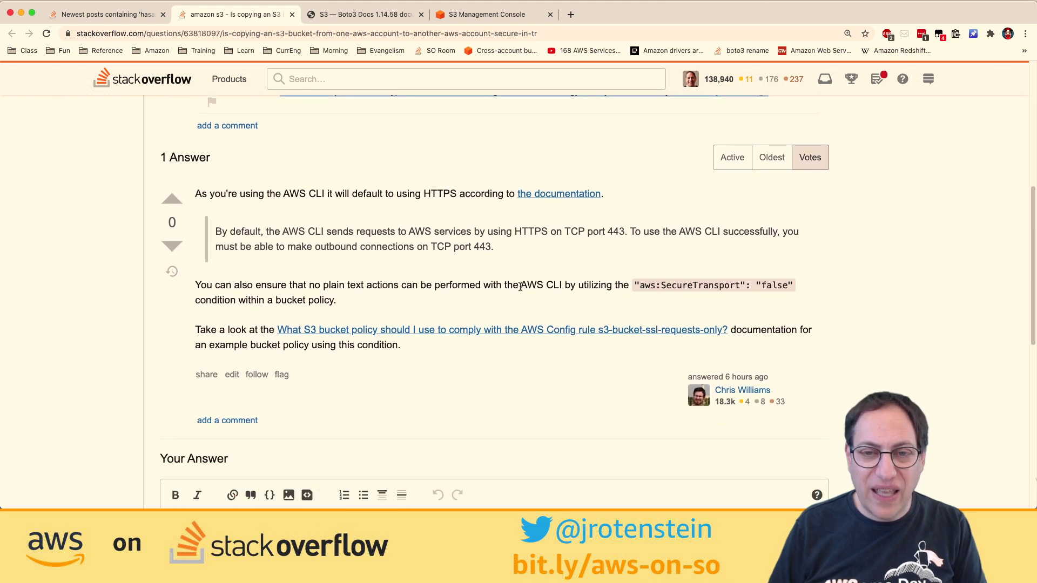
scroll(443, 408, up, 1)
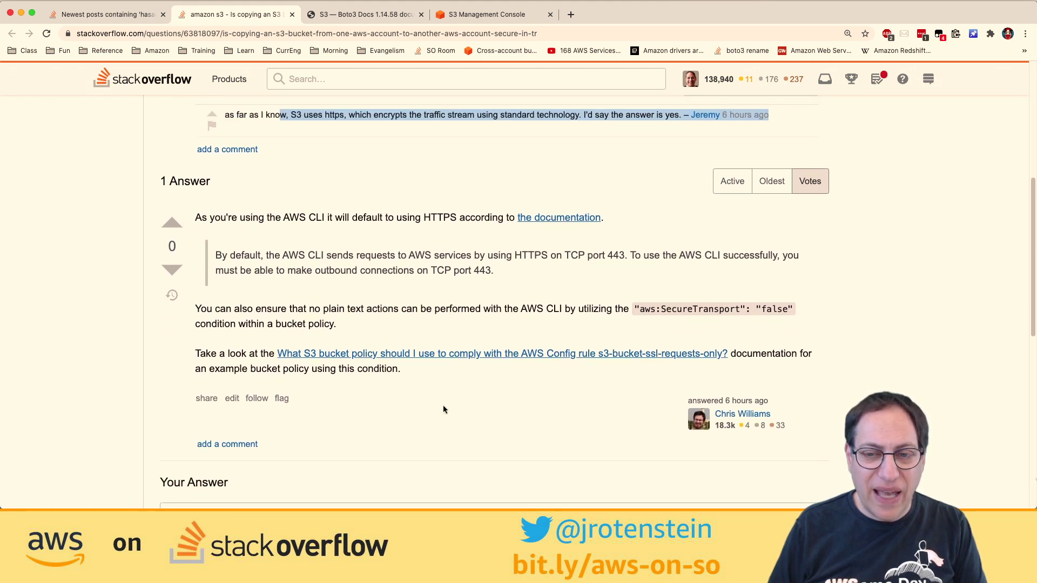
scroll(443, 408, up, 7)
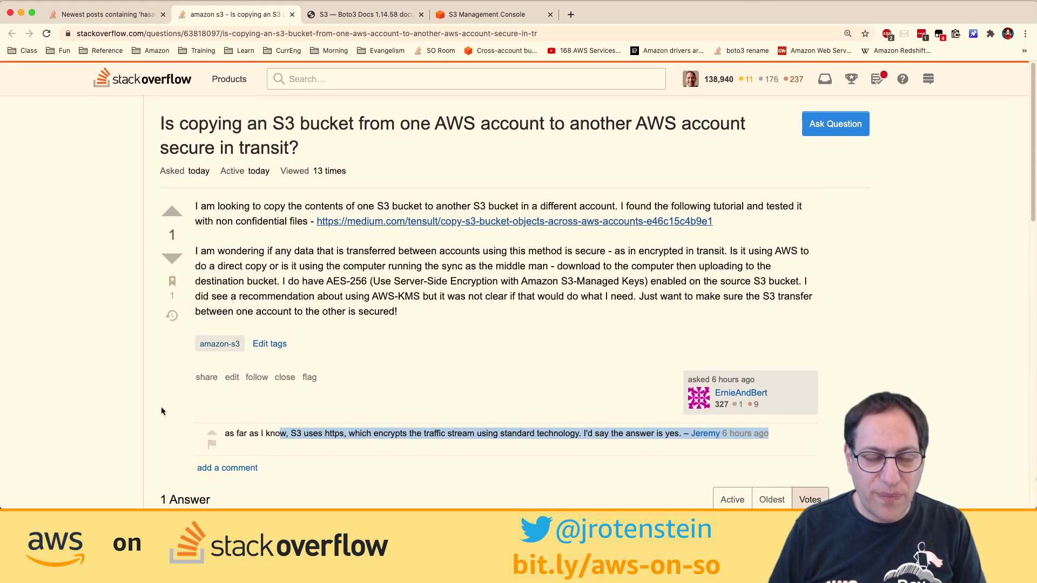
scroll(161, 407, down, 9)
scroll(205, 416, down, 2)
click(252, 423)
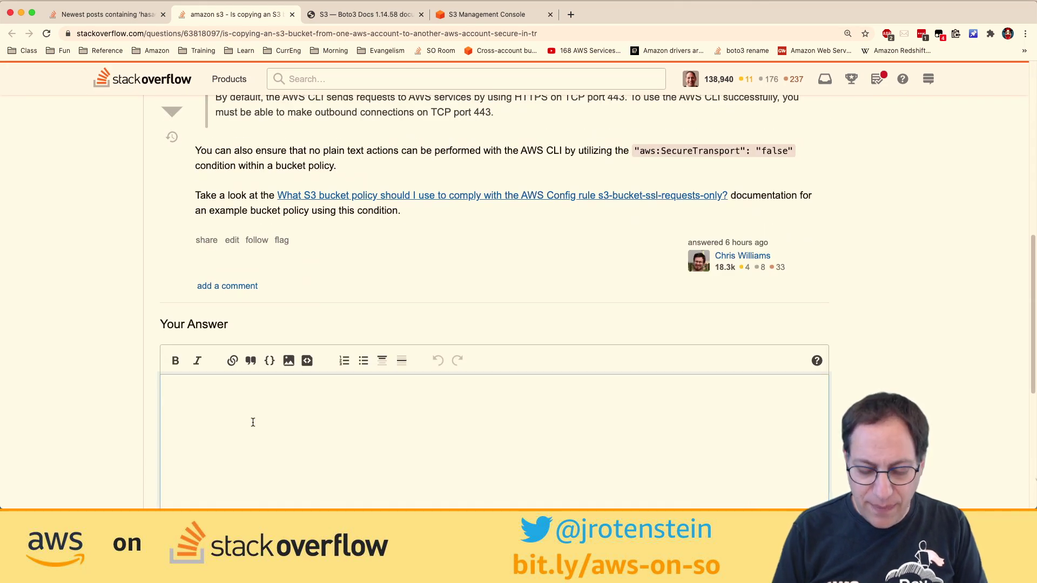
- Write that **same region** copies stay within the AWS "backplane", never reach the Internet, and are encrypted
text(If you are copying)
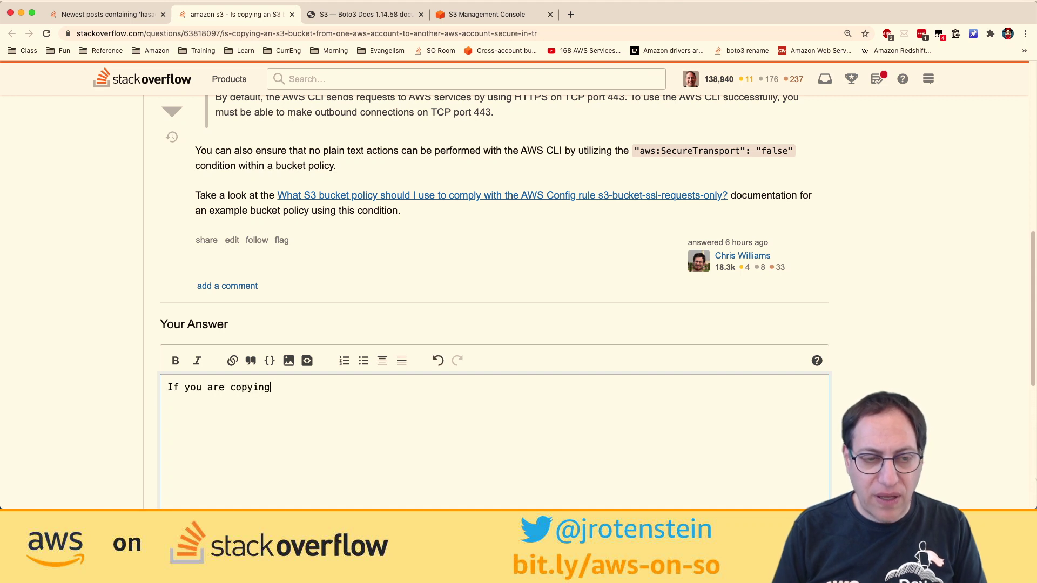
text( data between )
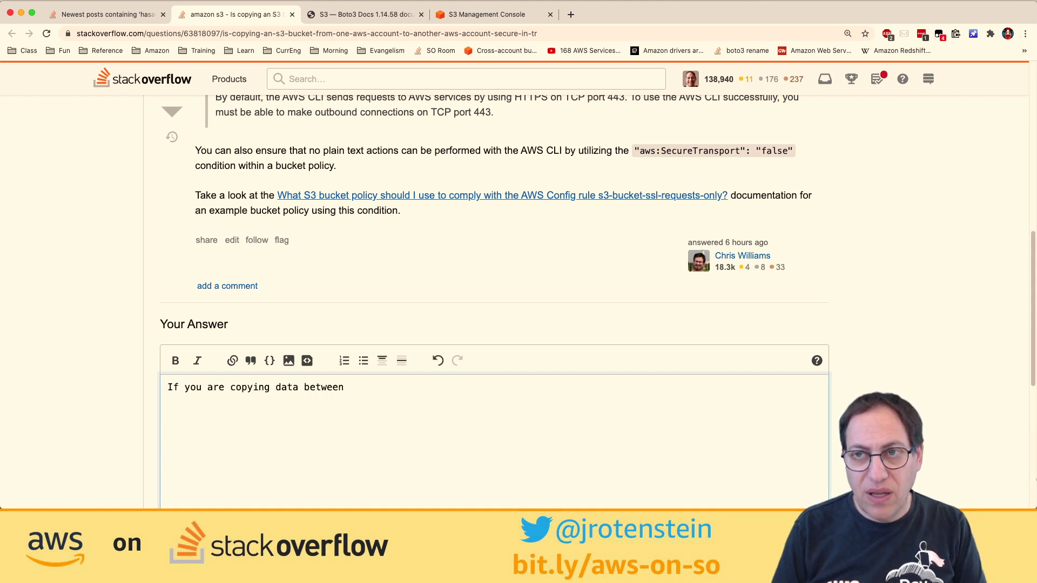
text(buckets)
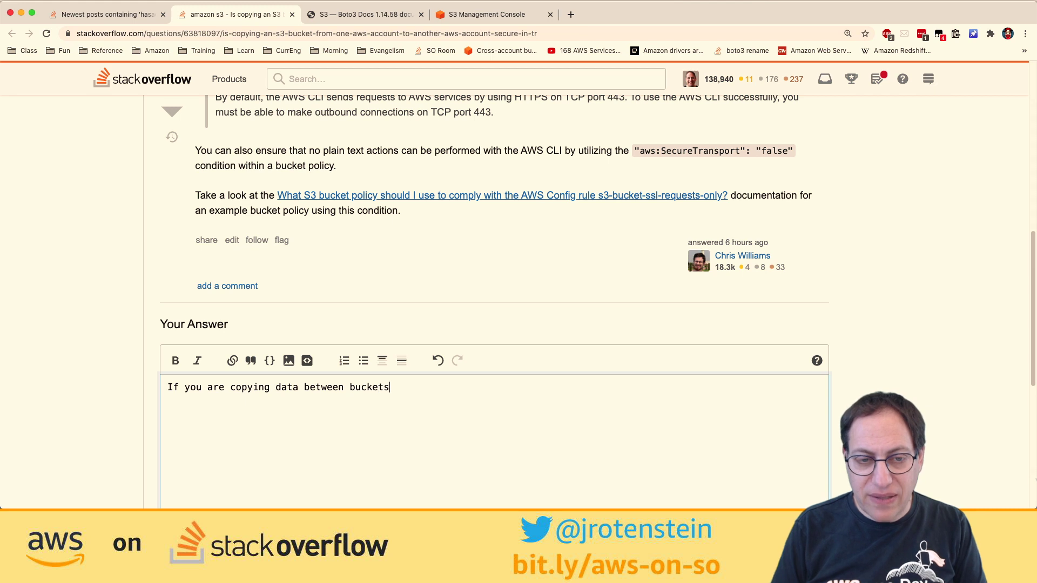
text(, and the buckets are )
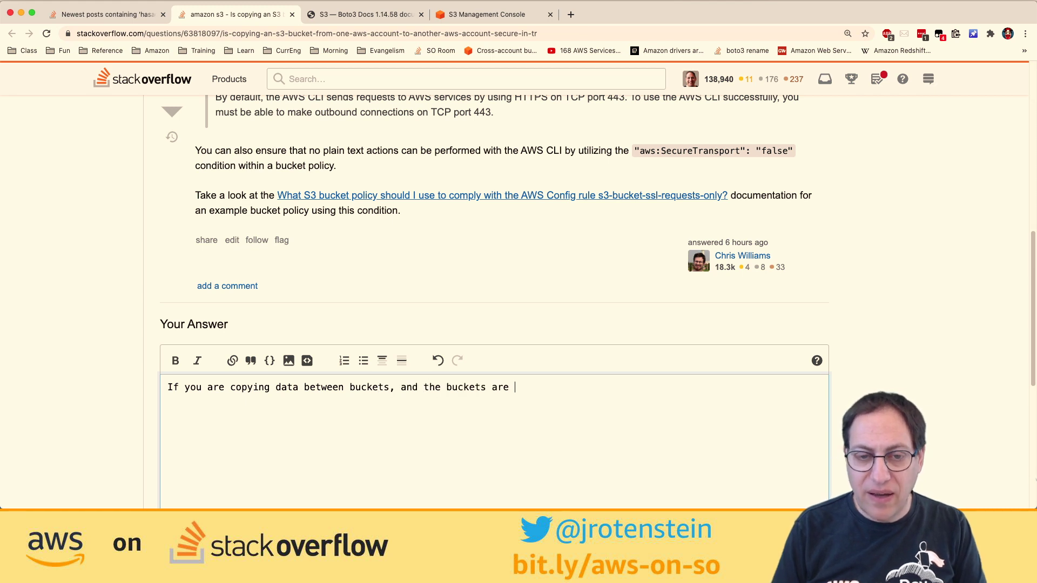
text(in the **s)
key(BackSpace)
text(**sa)
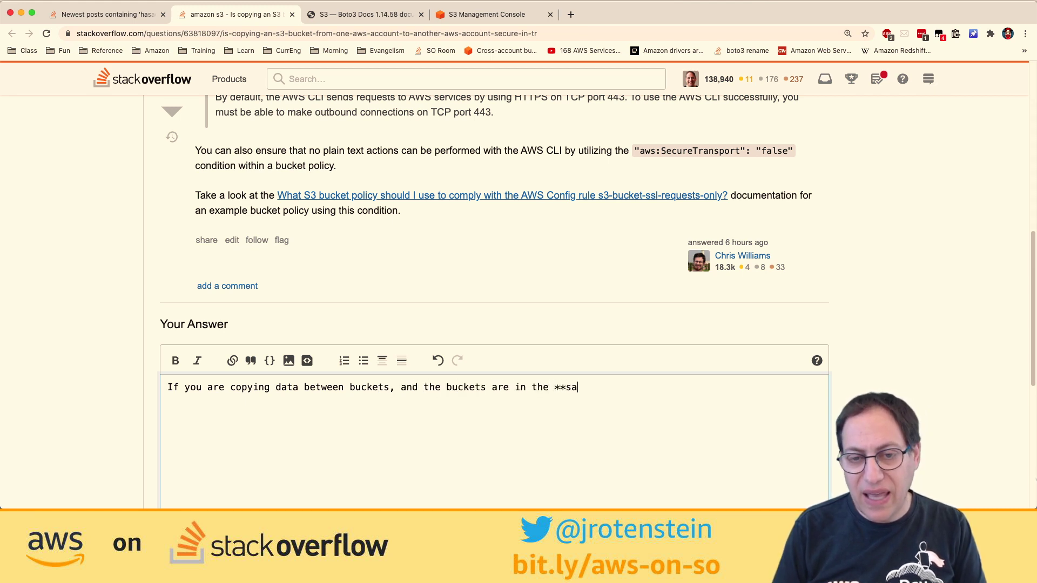
text(me region**)
scroll(253, 426, down, 2)
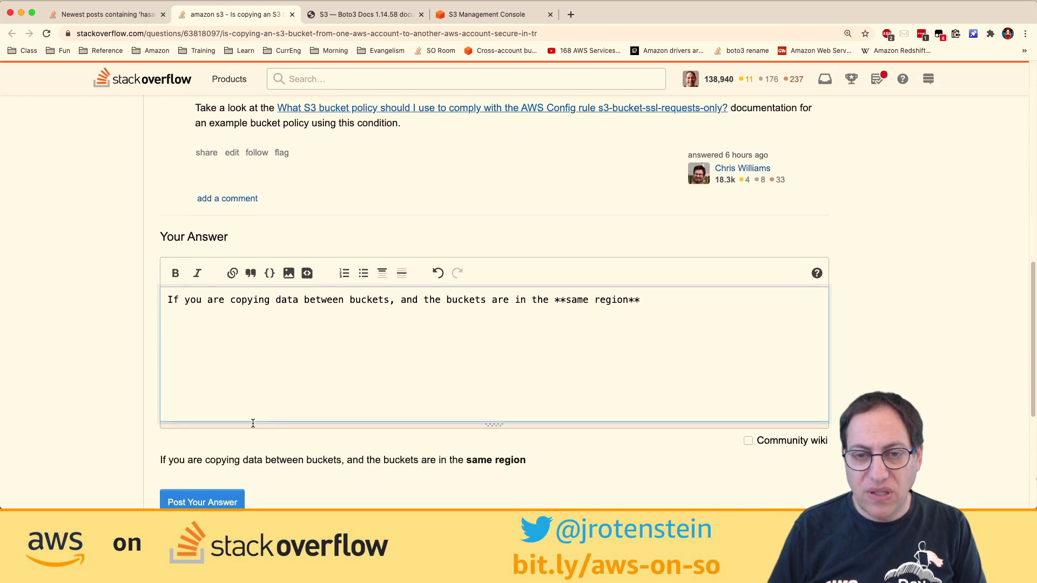
text(the)
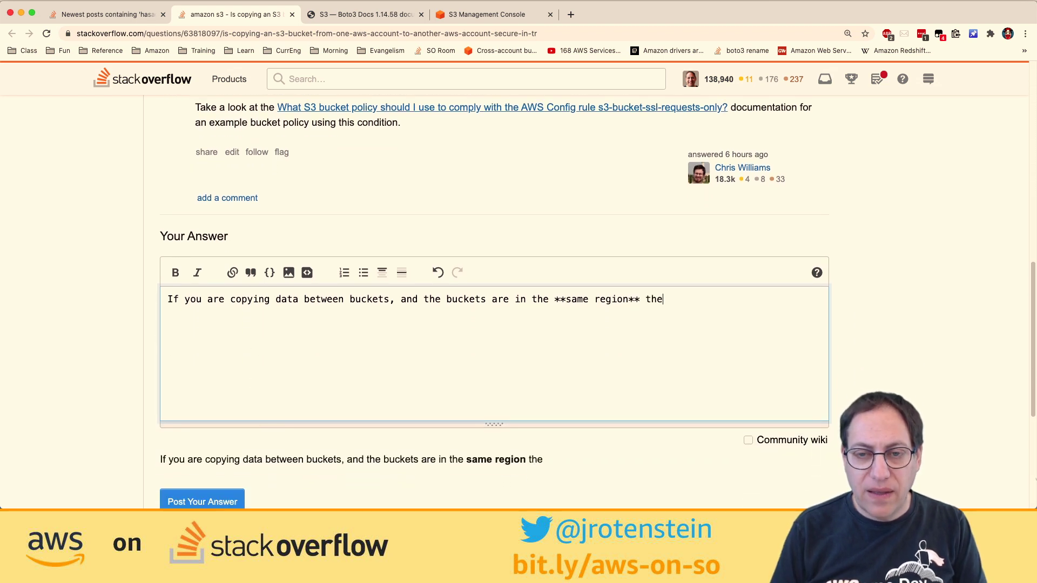
text(n the traffi takes)
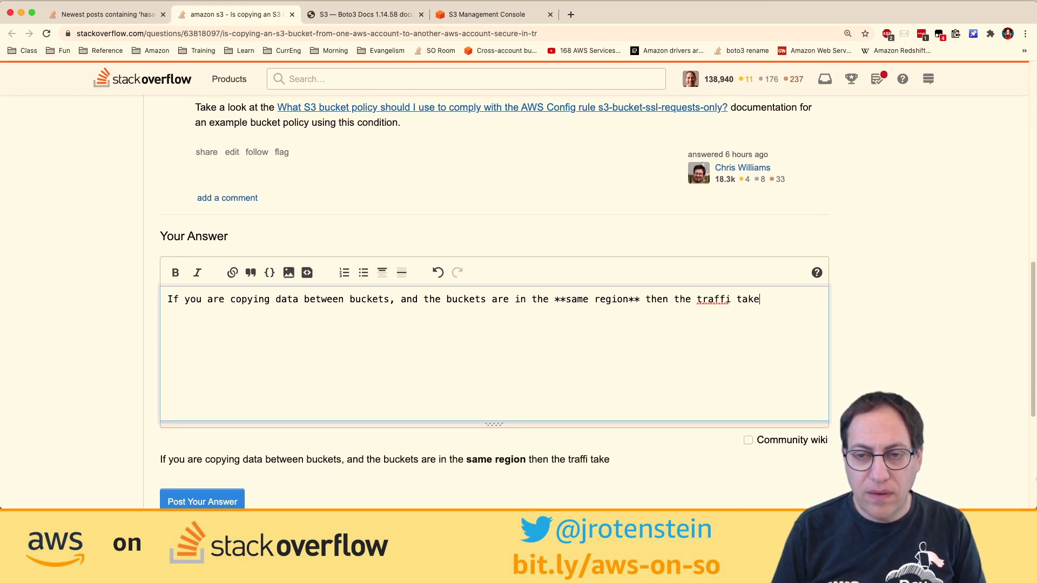
key(BackSpace)
key(BackSpace)
key(BackSpace)
key(BackSpace)
key(BackSpace)
key(BackSpace)
text(c )
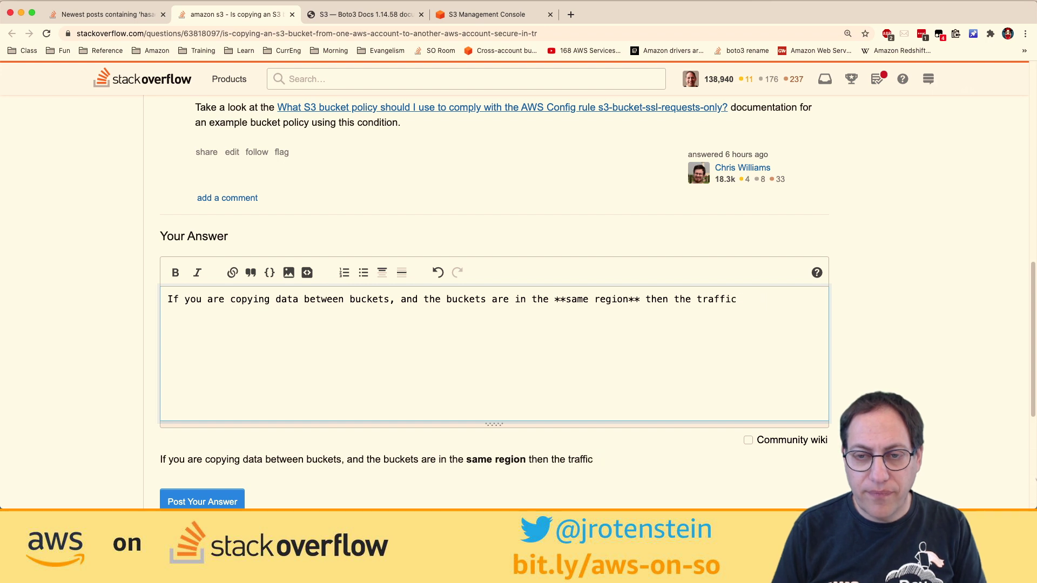
text(is ta)
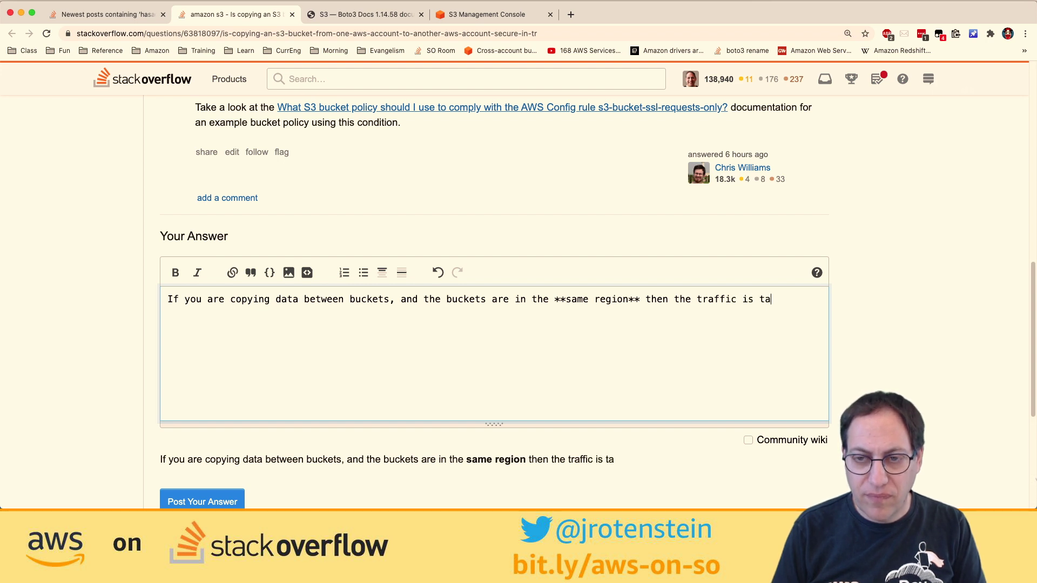
key(BackSpace)
text(ot)
text(within the )
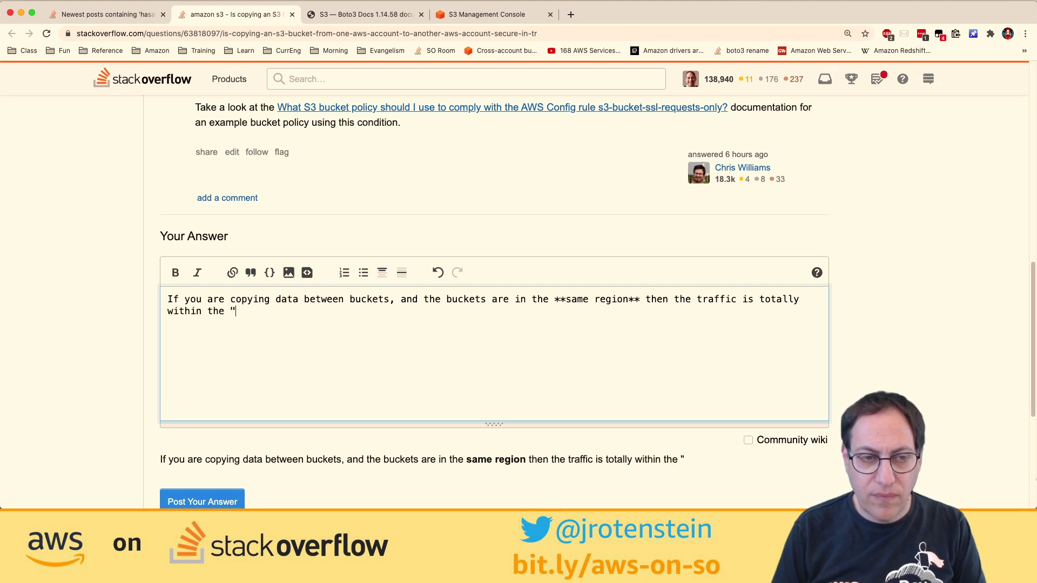
text(AWS "b)
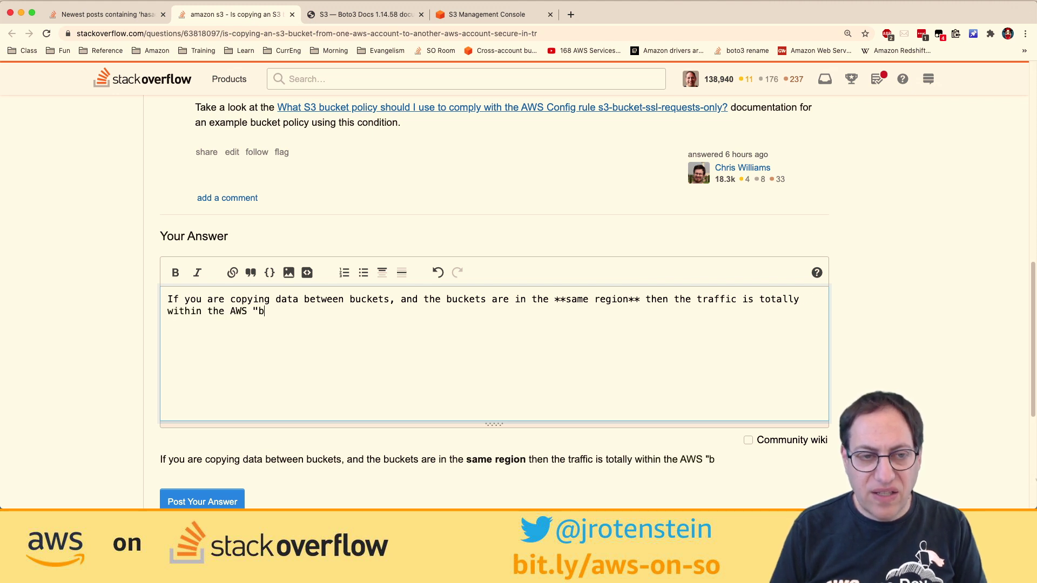
text(ackplane")
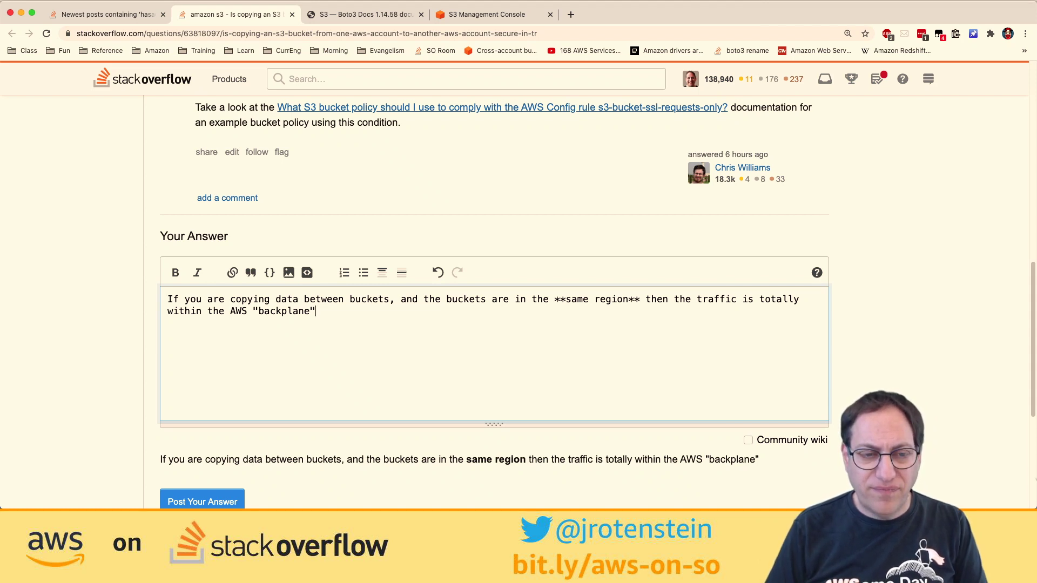
text(, so it nevre g)
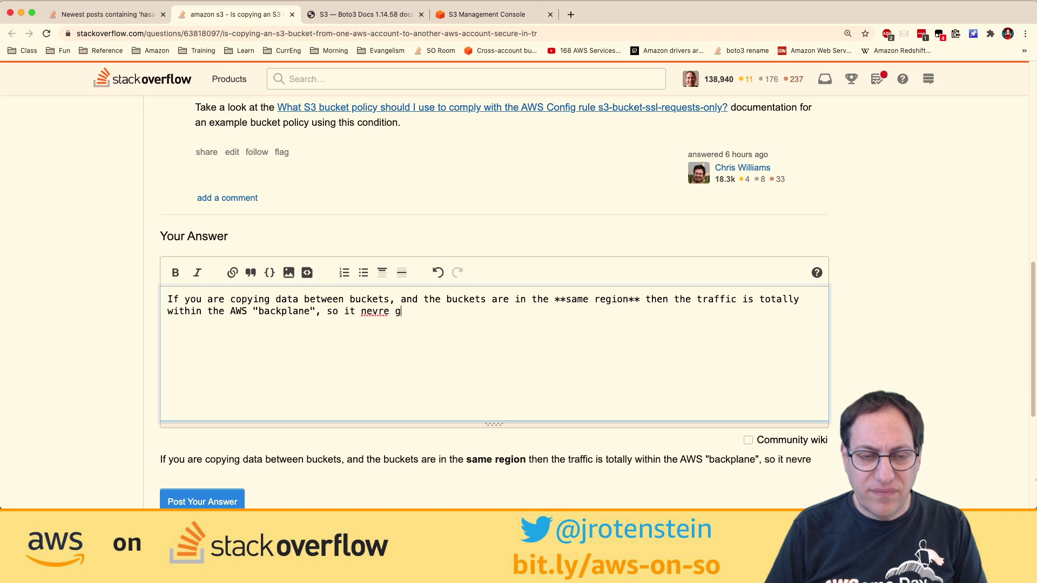
key(BackSpace)
key(BackSpace)
key(BackSpace)
key(BackSpace)
text(er goes to )
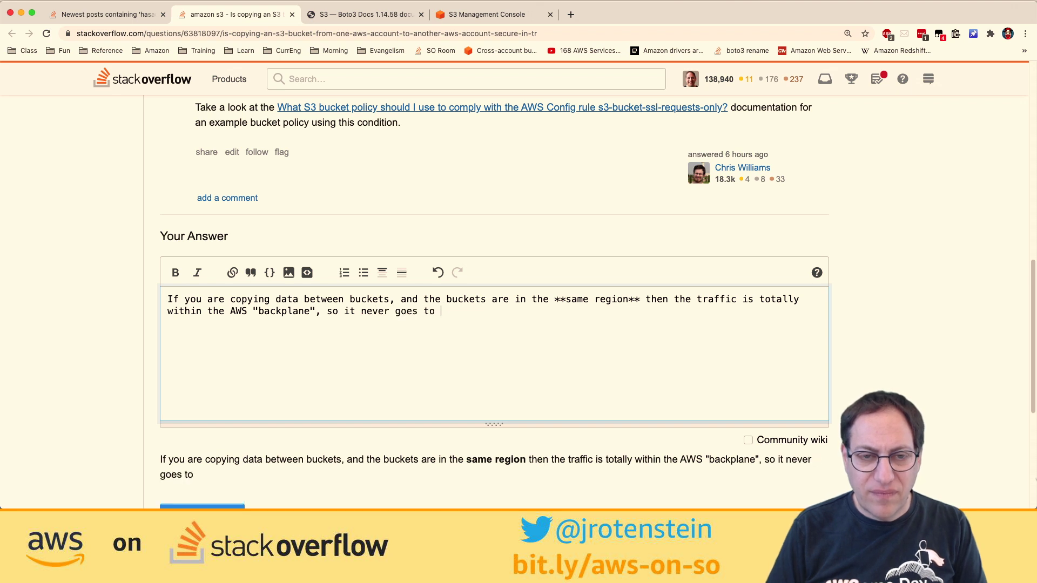
text(the Internet or )
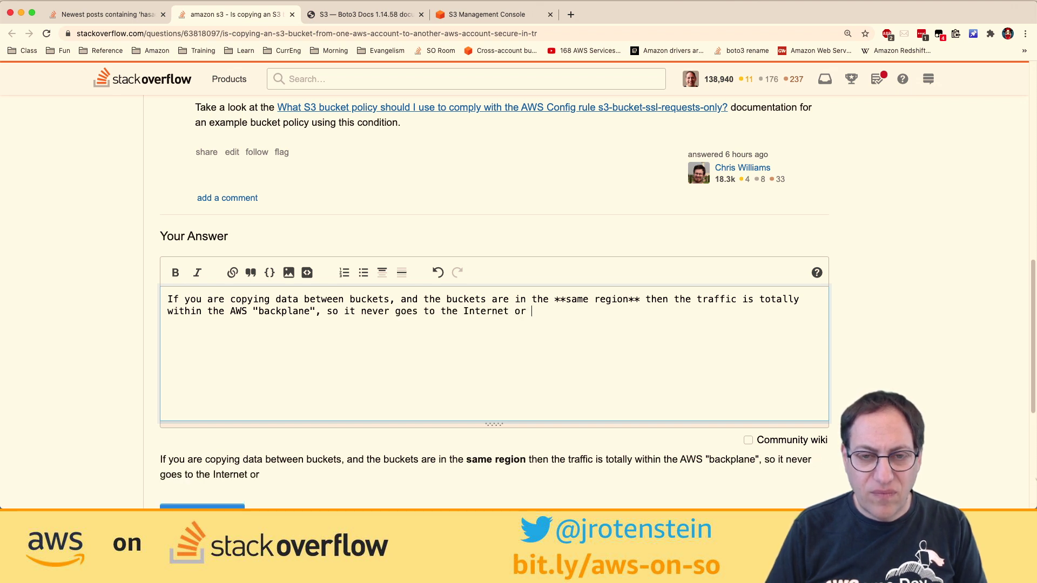
text(to a VPC.)
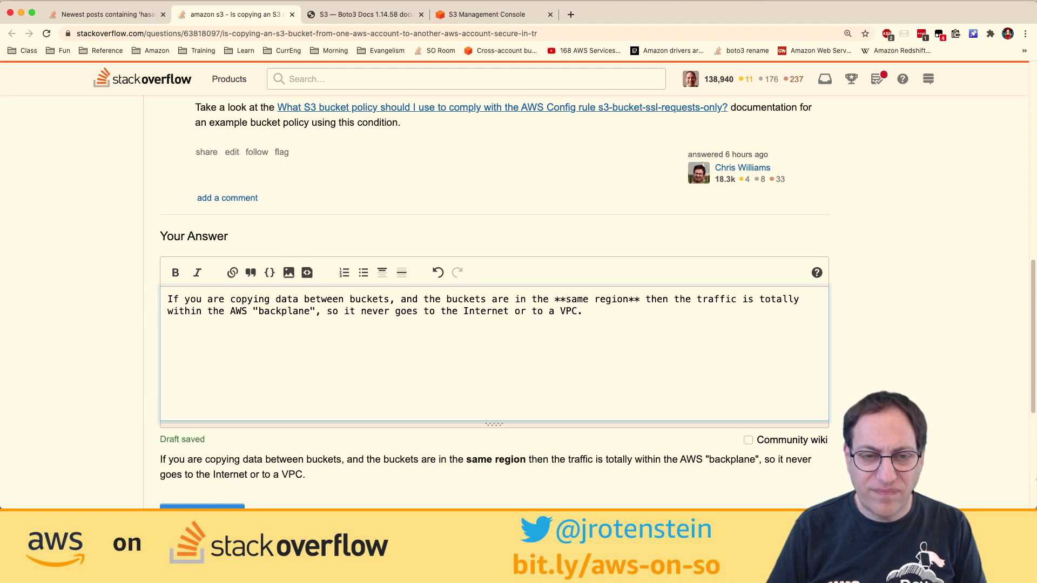
text( I beliee)
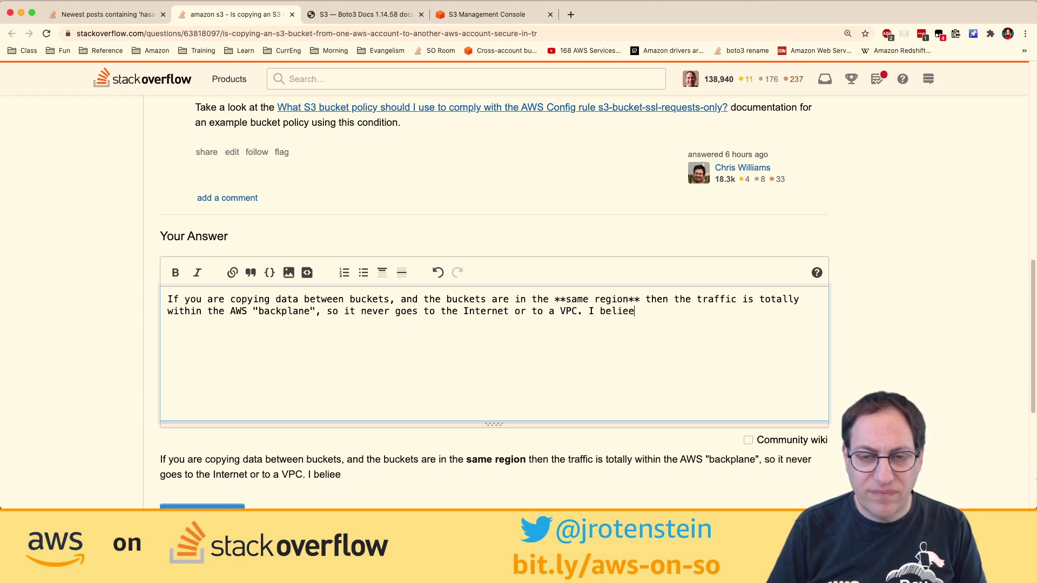
key(BackSpace)
text(ve that it is)
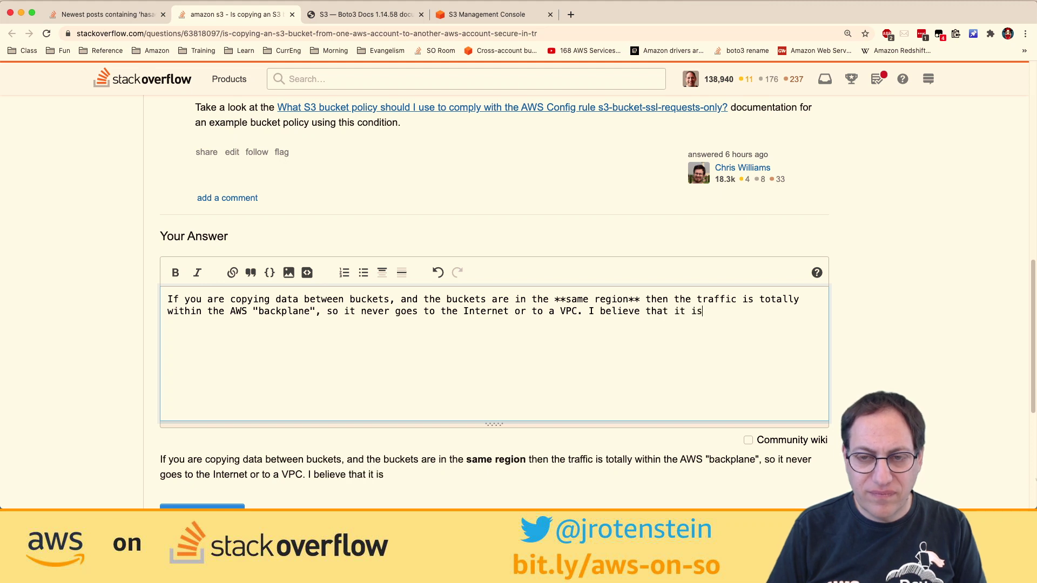
text( also encrypted )
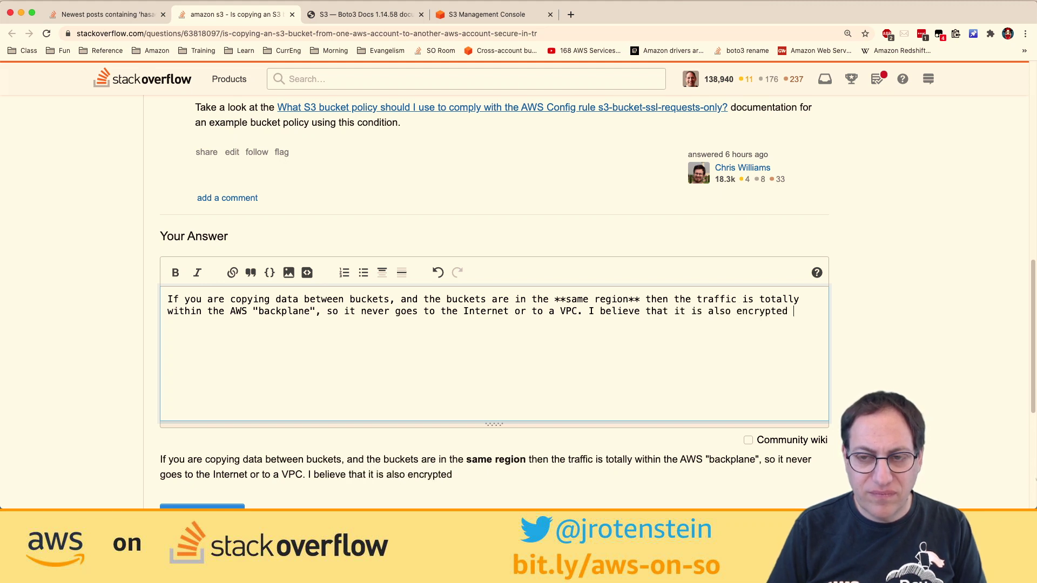
text(while being copied.)
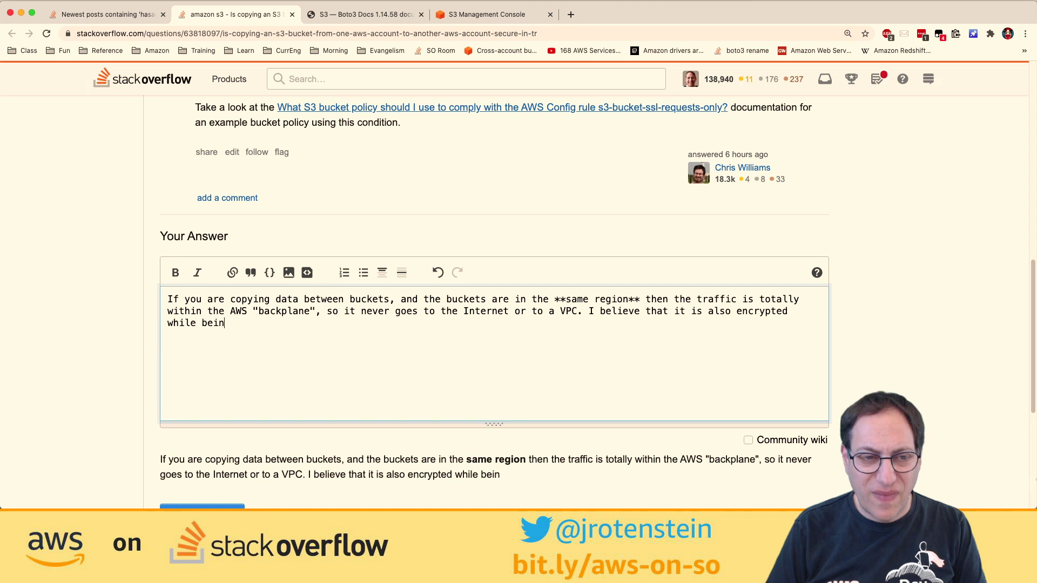
- Begin a paragraph 'If you are copying between **regions**, and using the "copy" command, the' and add blank lines
key(Return)
key(Return)
text(If yo)
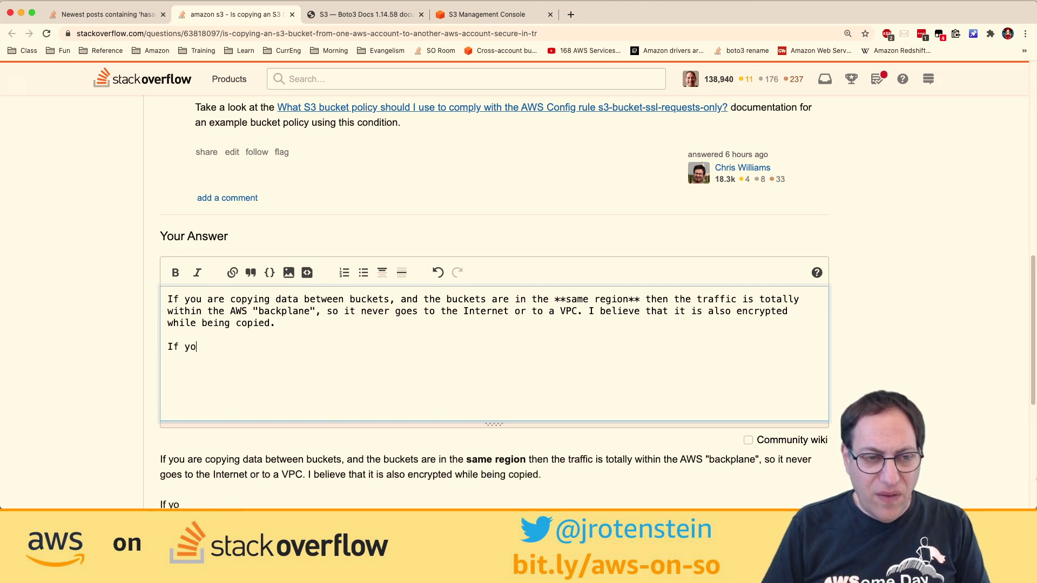
text(u are copying betwee)
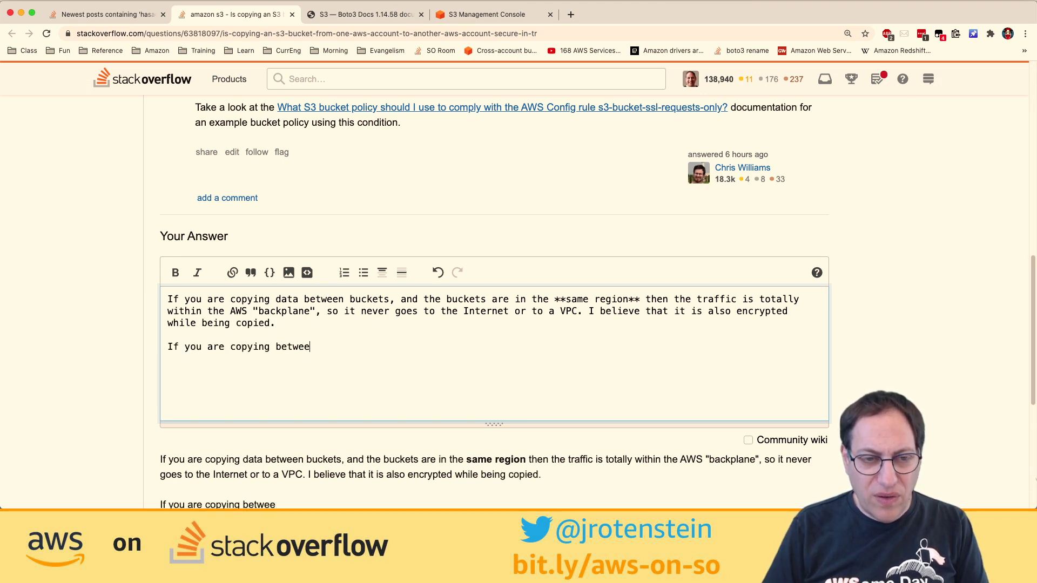
text(n **)
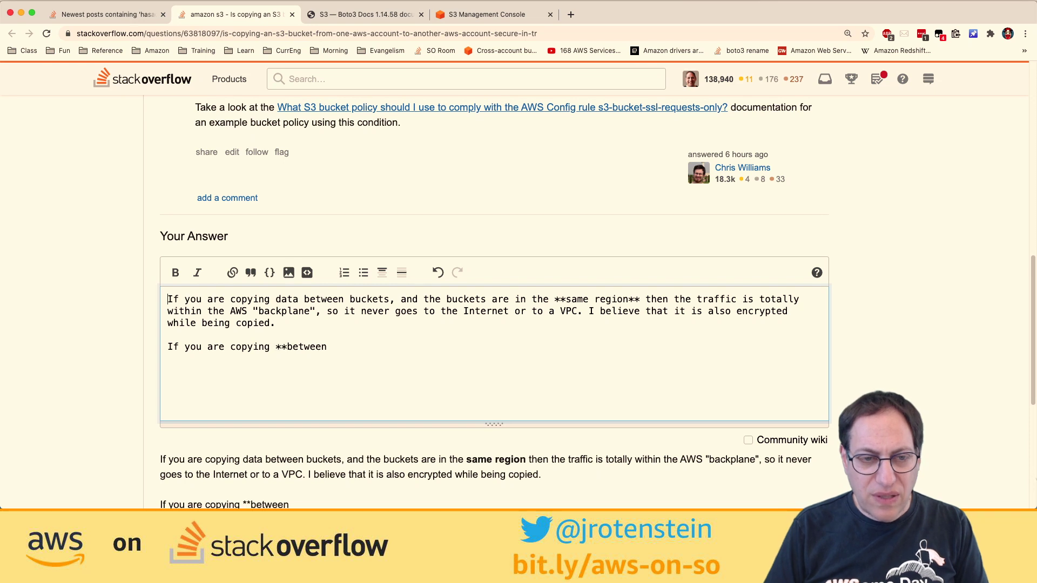
click(403, 370)
text(regions**, )
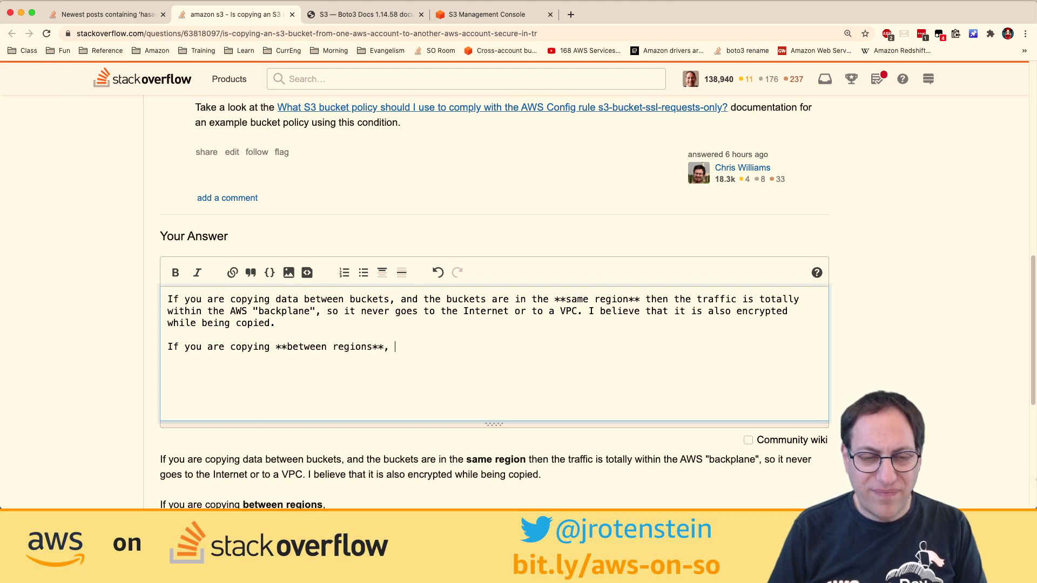
text(and using the )
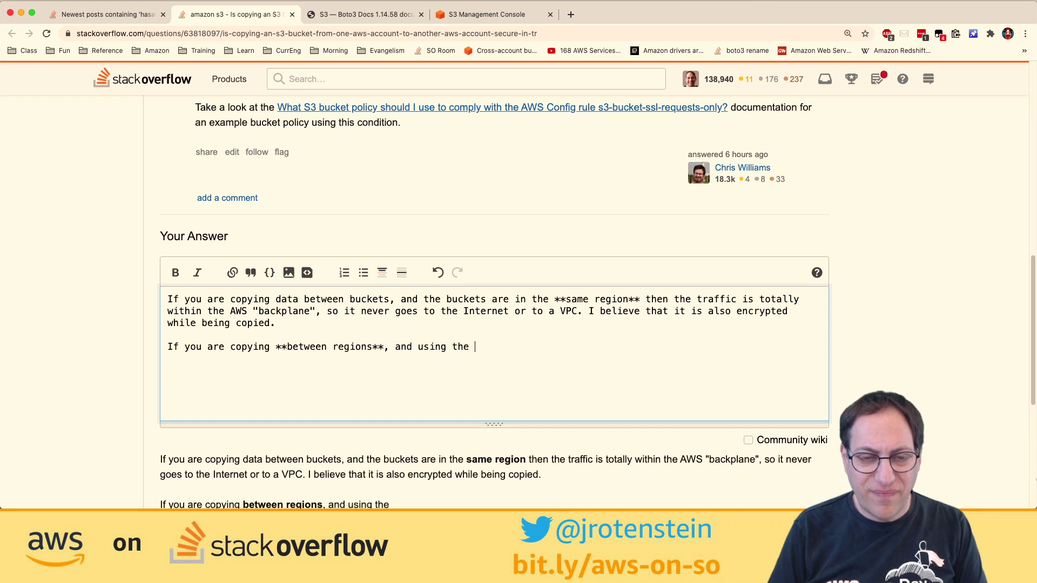
text("copy" comma)
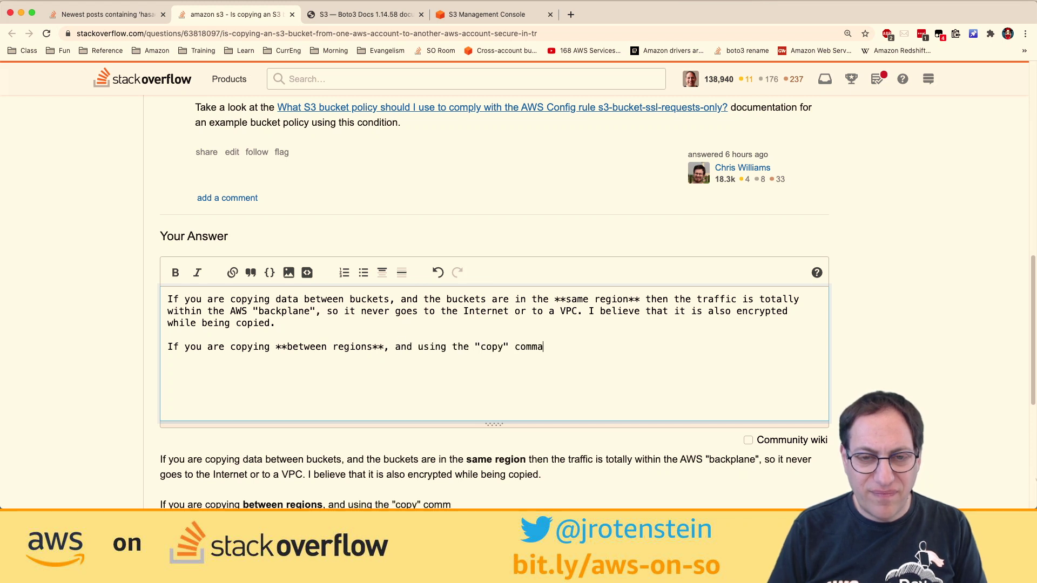
text(nd, the)
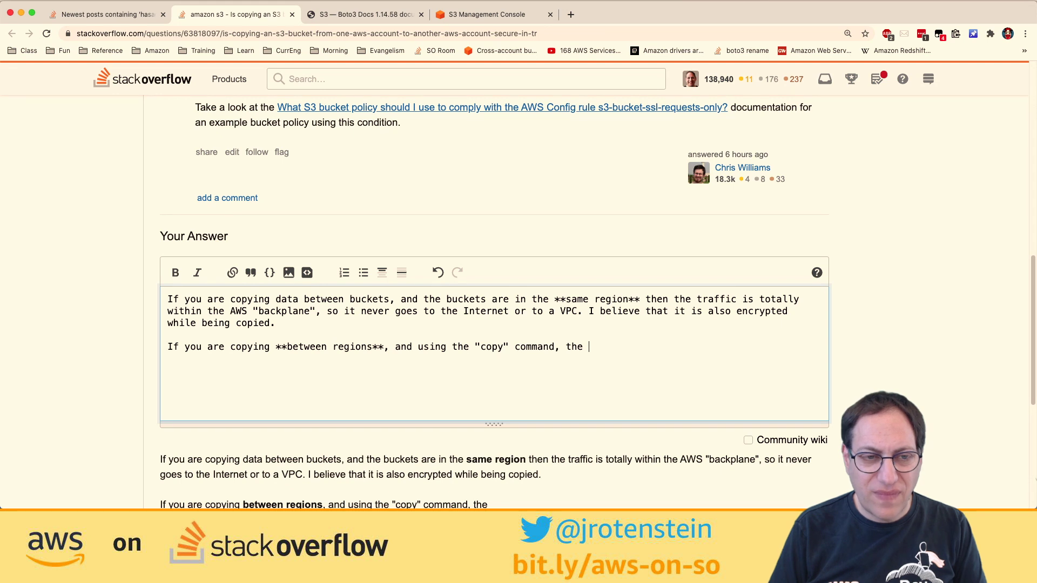
key(Return)
key(Return)
- Add an opening line: 'When using the "copy" command, the objects are always copied "within S3". The'
key(Up)
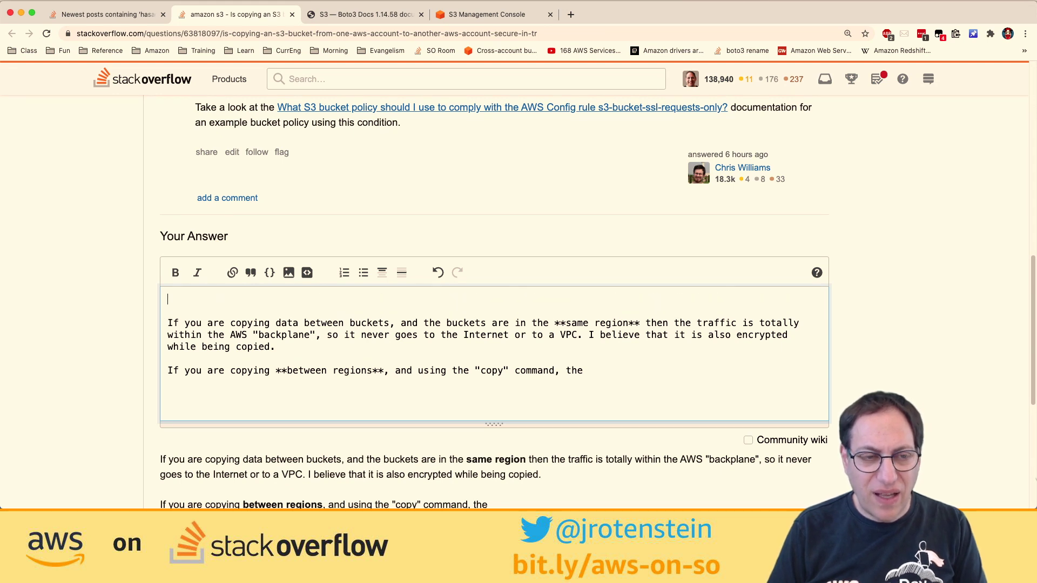
text(When using the "copy)
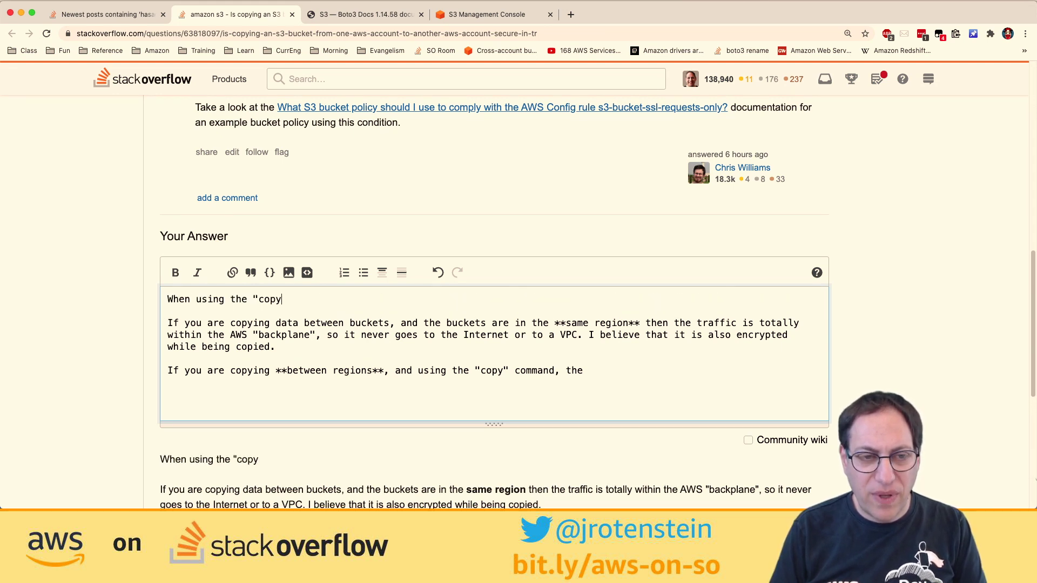
text(" command,)
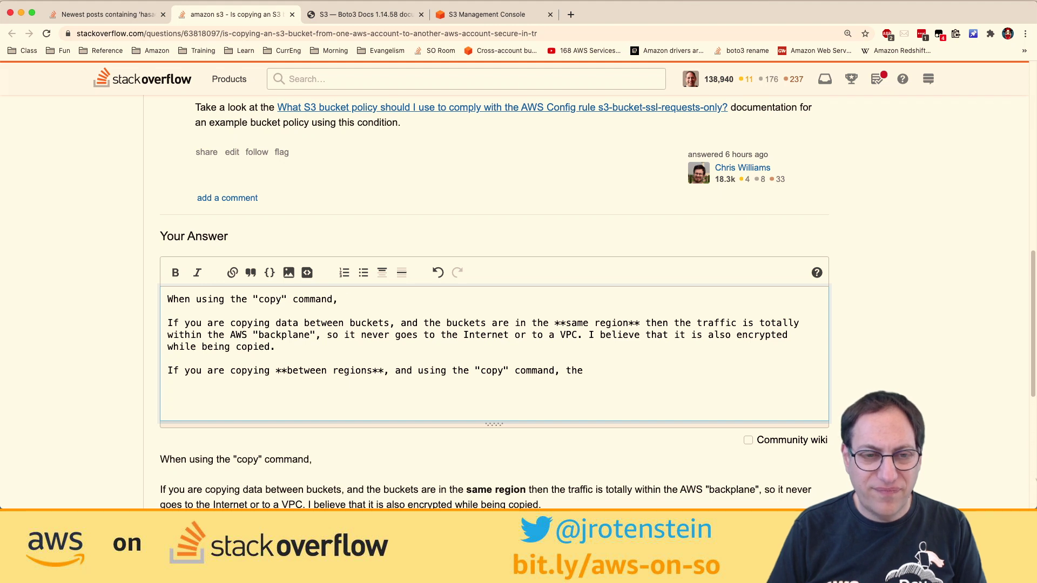
text( the )
text(objec)
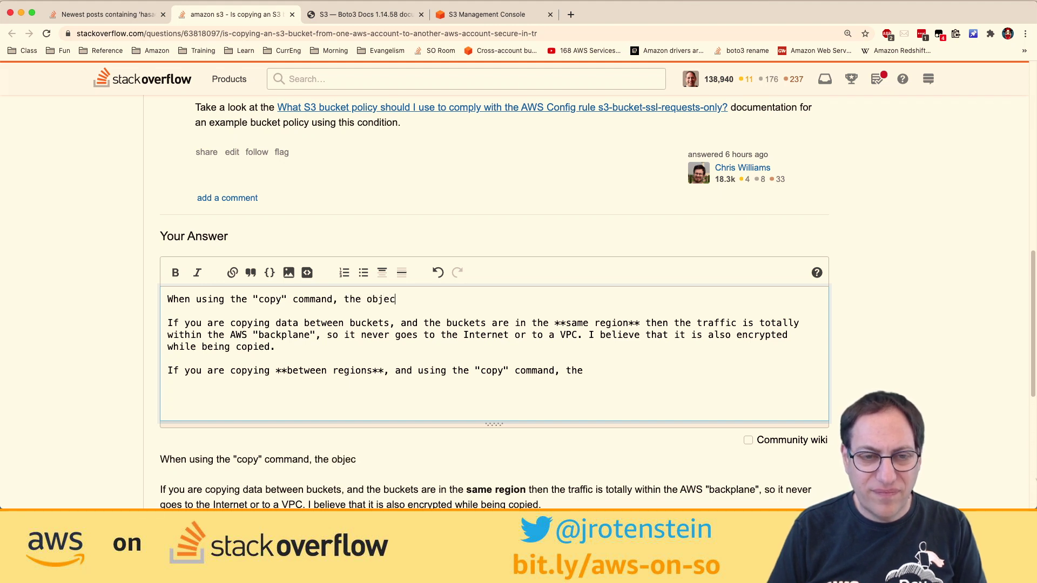
text(ts are always copied "within )
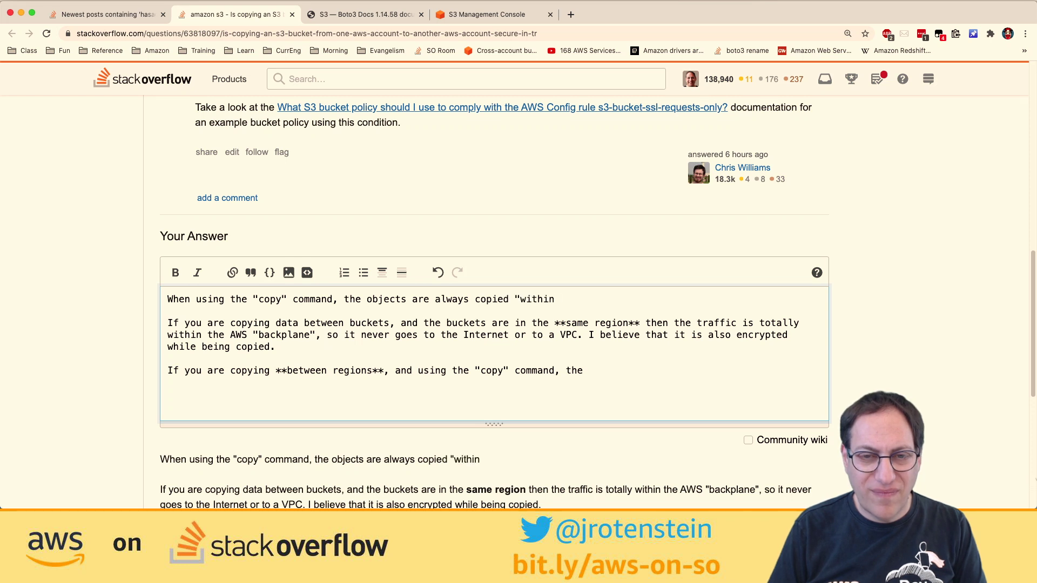
text(AWS)
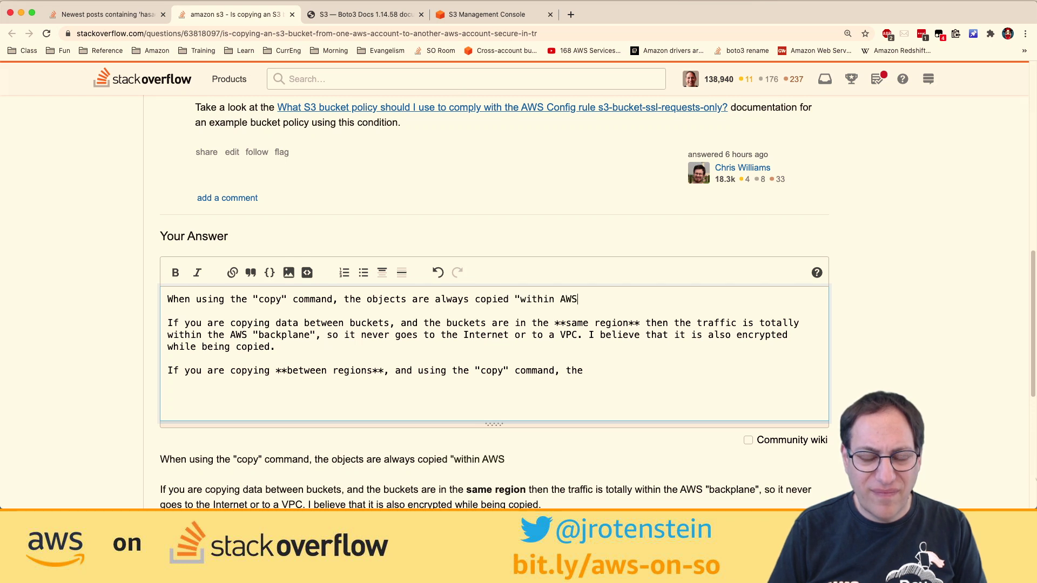
key(BackSpace)
key(BackSpace)
key(BackSpace)
text(S3". )
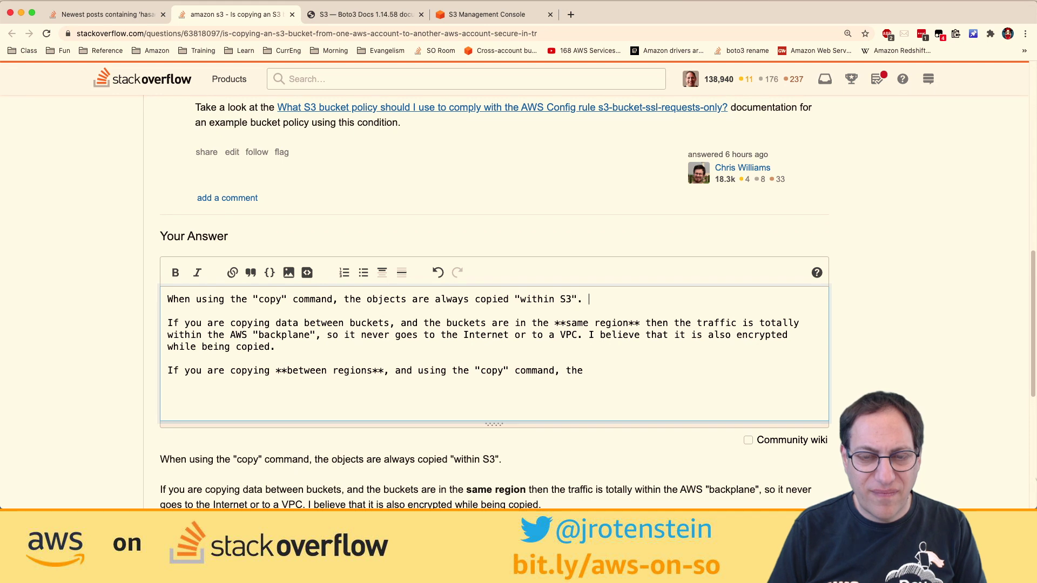
text(The)
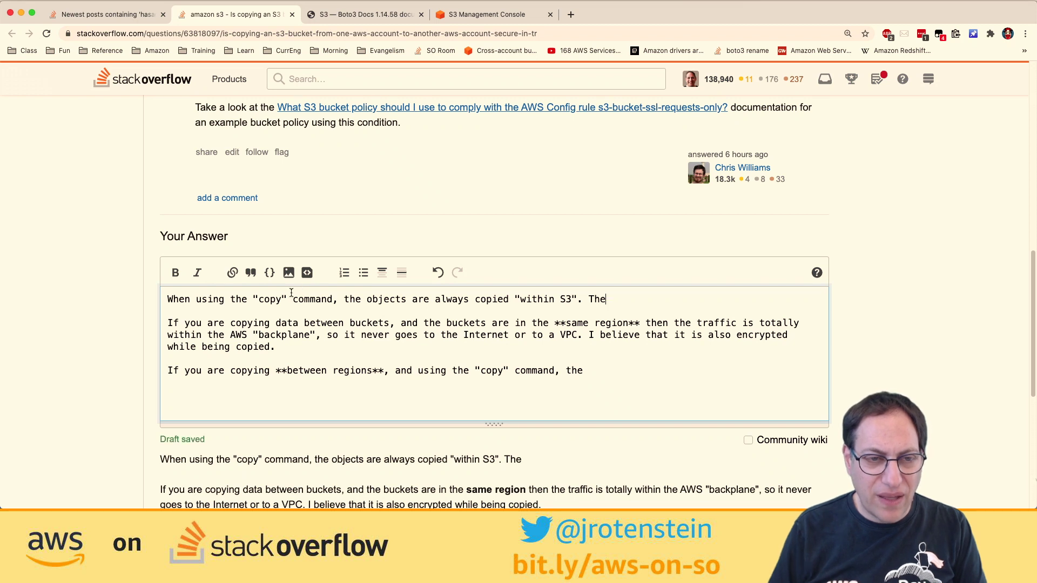
- Replace "copy" with `cp` or `sync` and make 'command' plural
drag(288, 299, 254, 298)
text(`cp` or `syc)
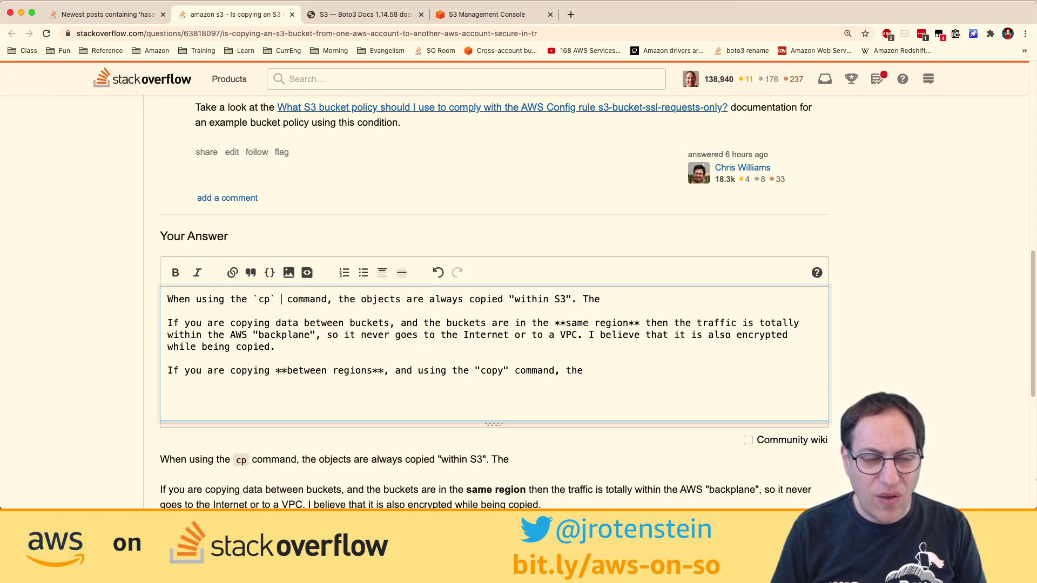
key(Left)
text(n)
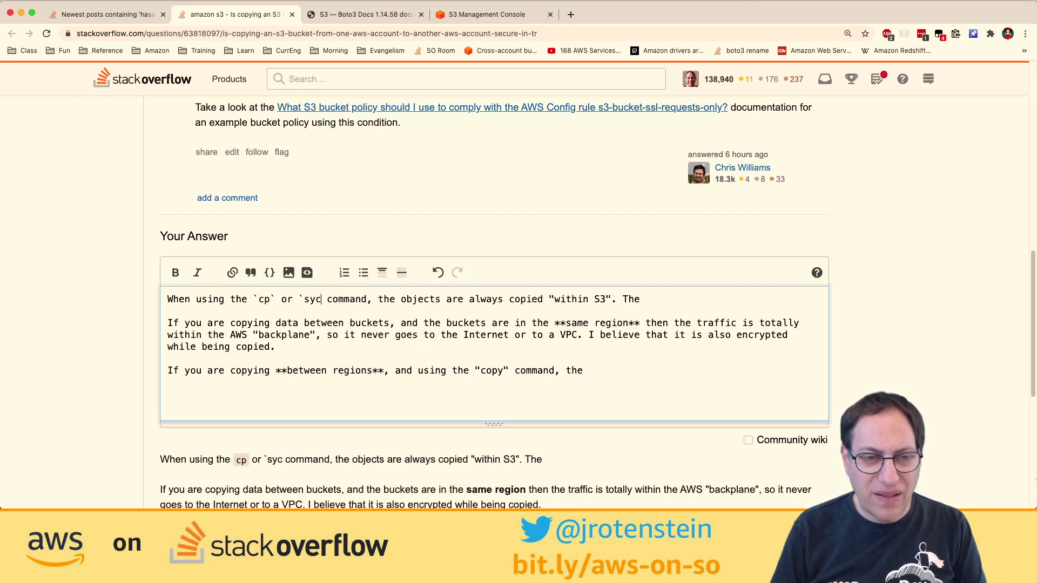
key(Right)
text(`)
key(Right)
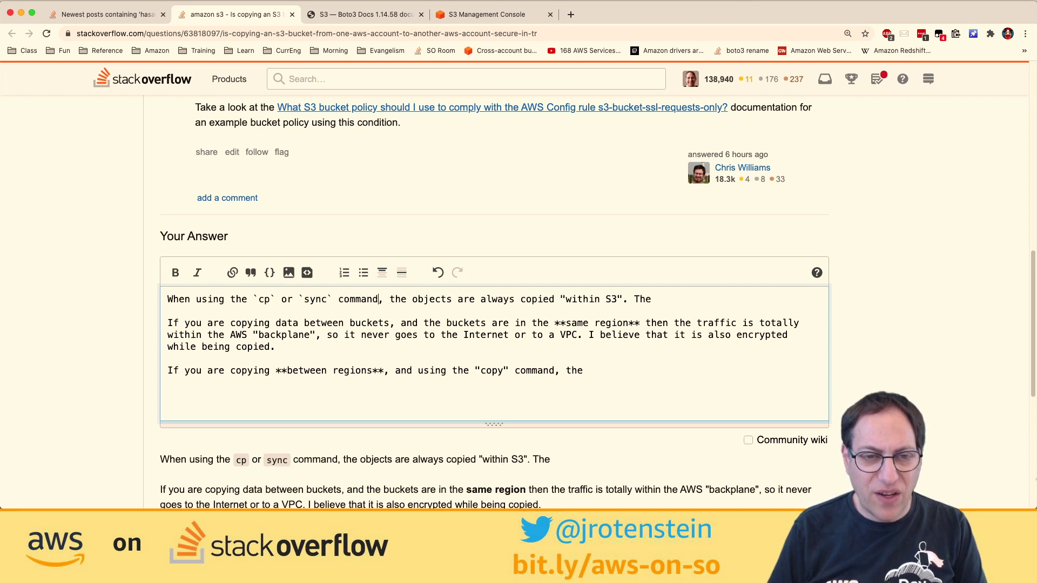
text(s)
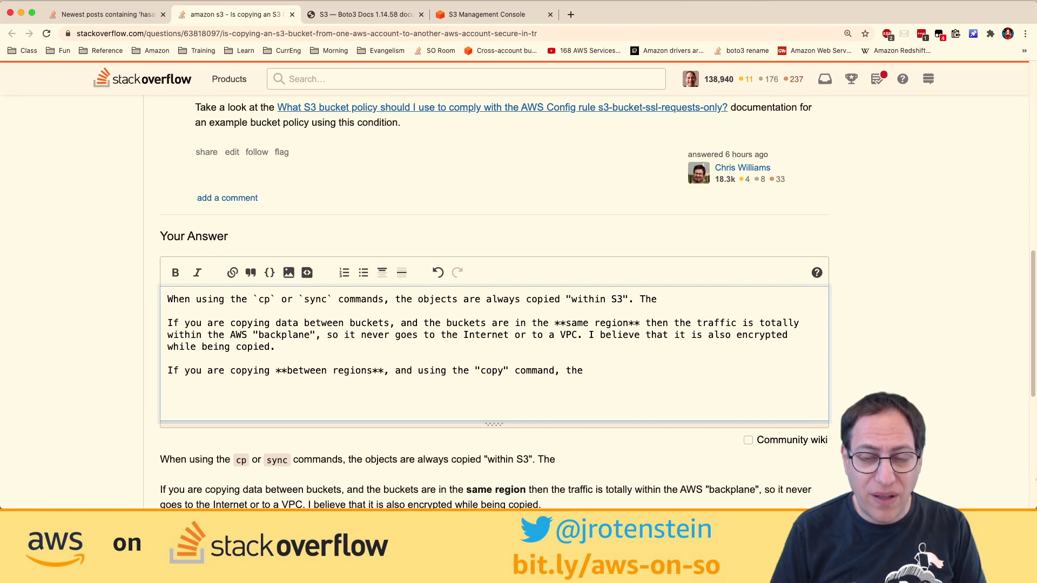
- Add the sentence 'The objects are **not** downloaded and uploaded.'
text(re)
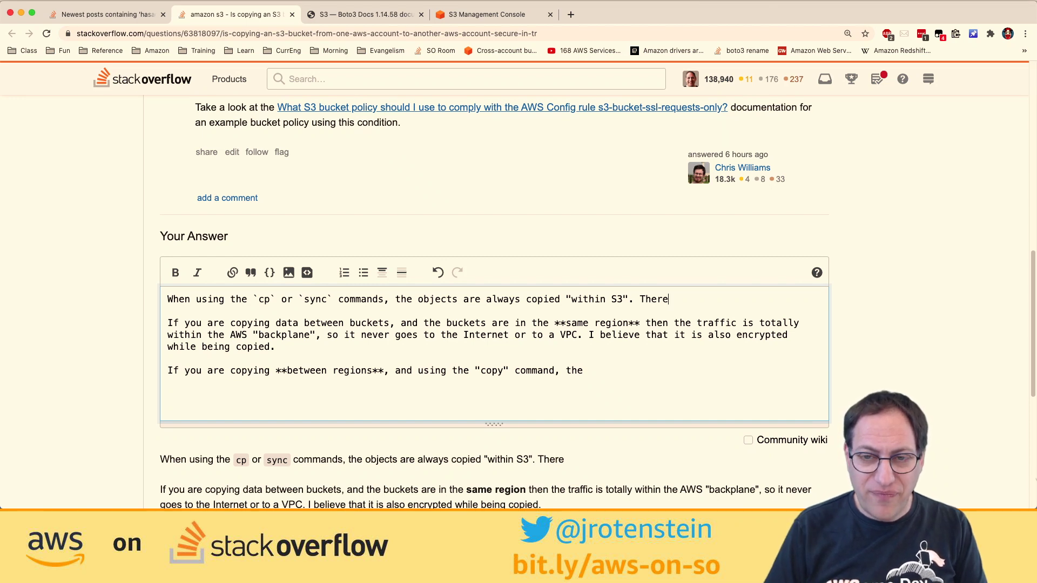
key(alt+shift+Left)
text(The ob)
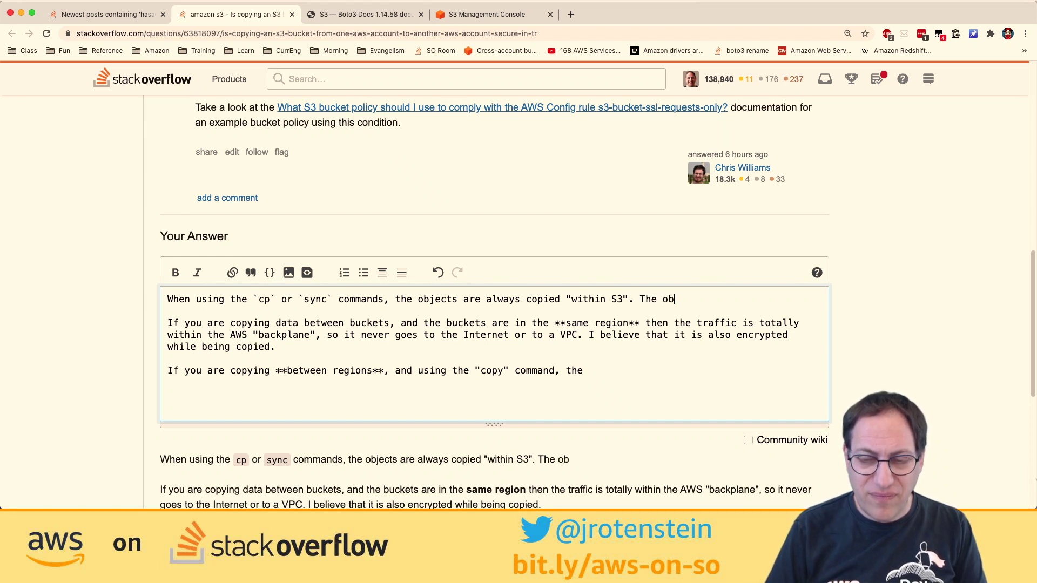
text(jects are **)
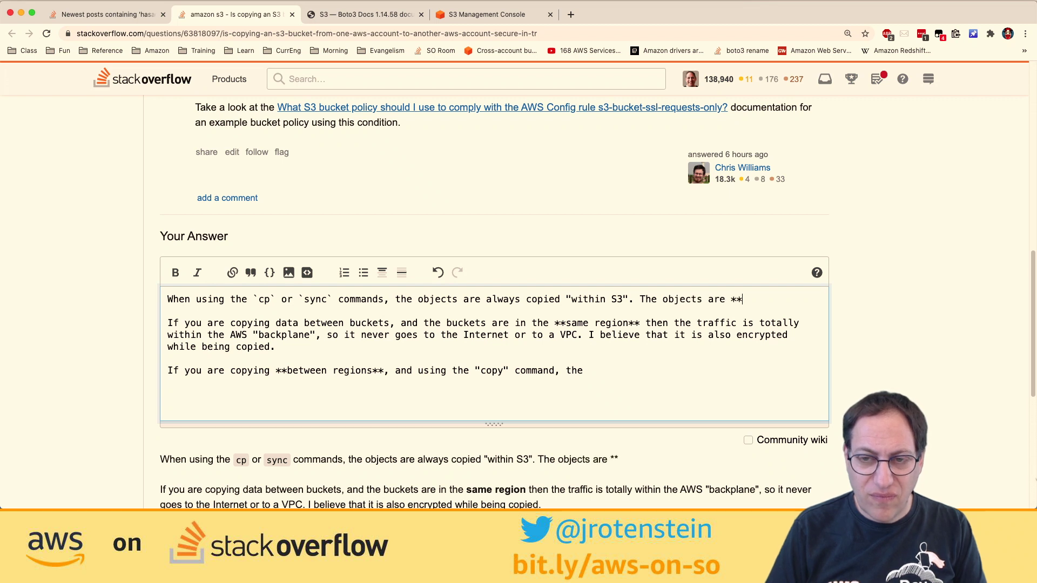
text(not** downloade)
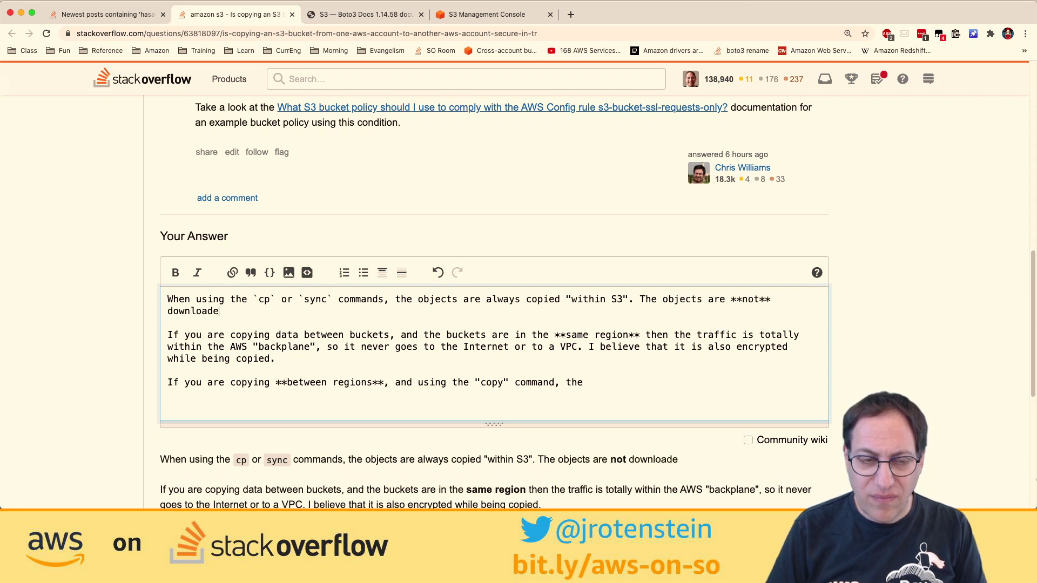
text(d and uploaded.)
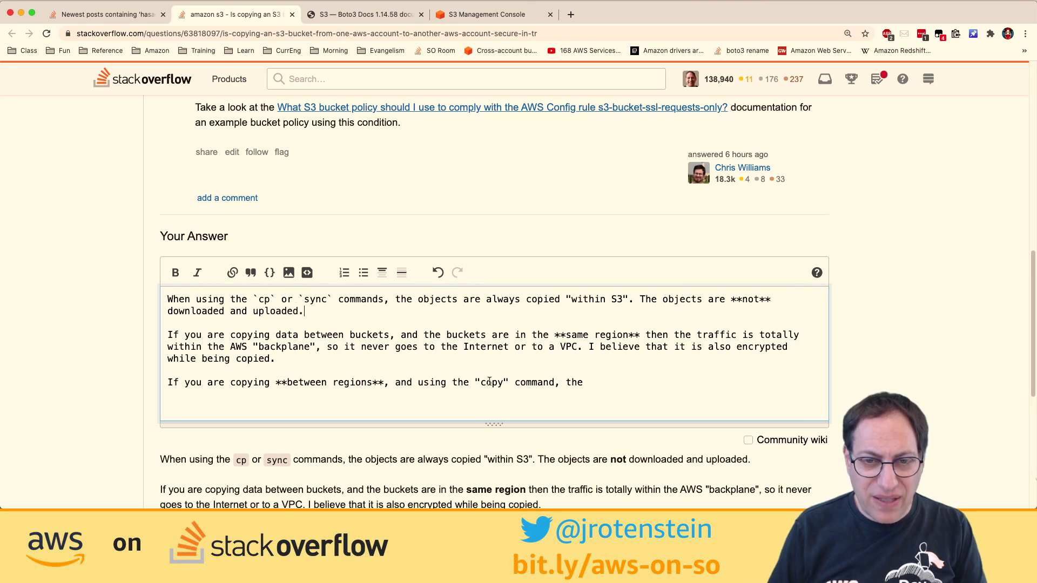
- Replace the copy-command phrase with the cross-region encryption sentence and Data Transfer note, then post the answer
scroll(489, 382, down, 2)
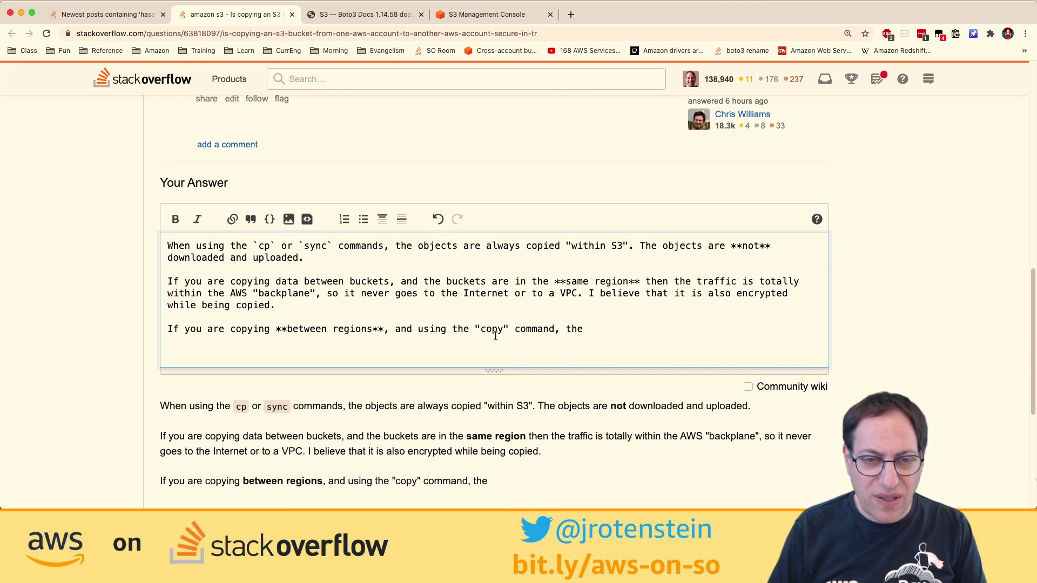
drag(394, 329, 639, 329)
text(the dat)
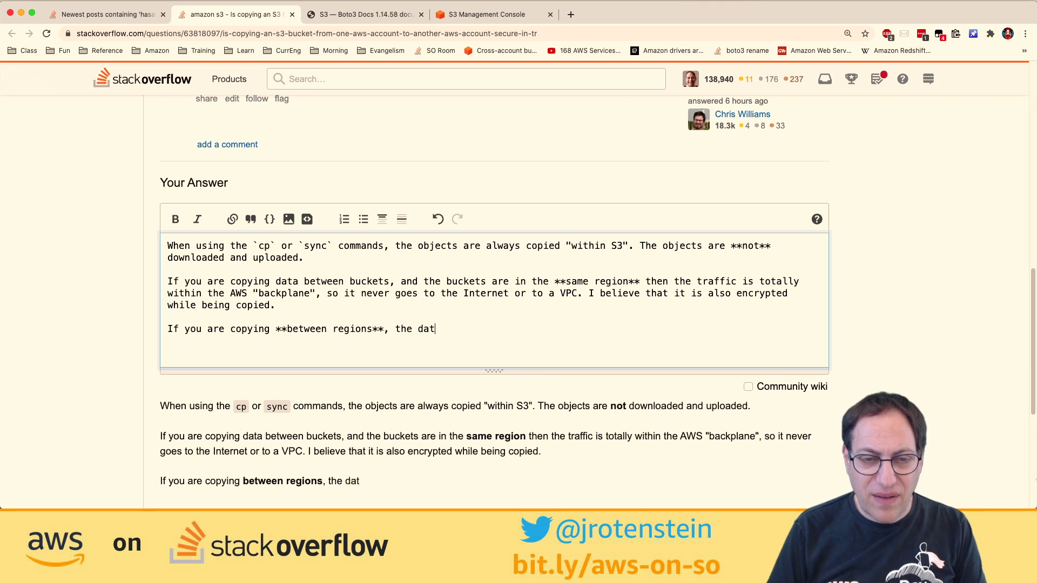
text(a is encrypted as )
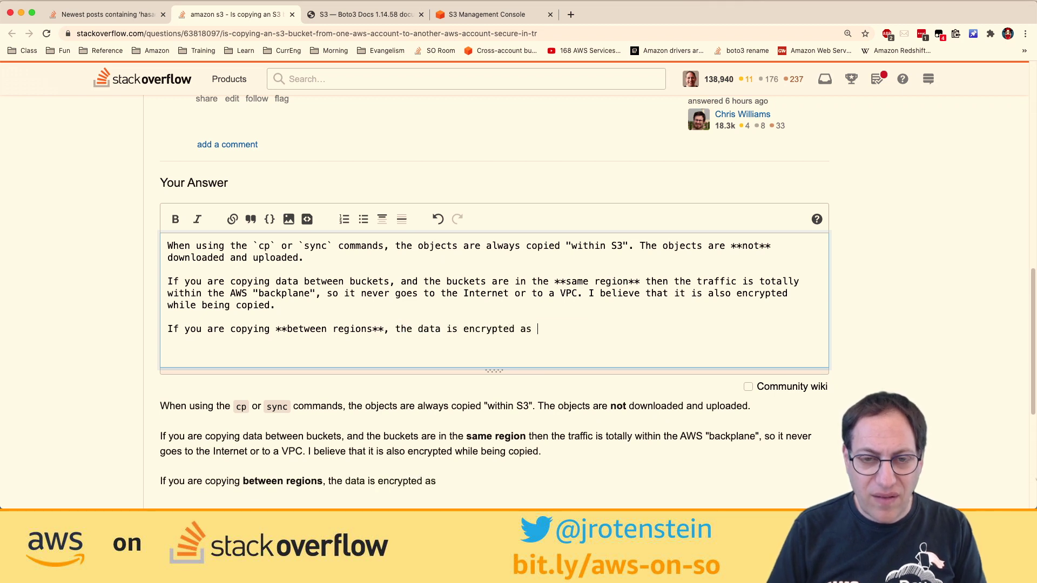
text(it travels across )
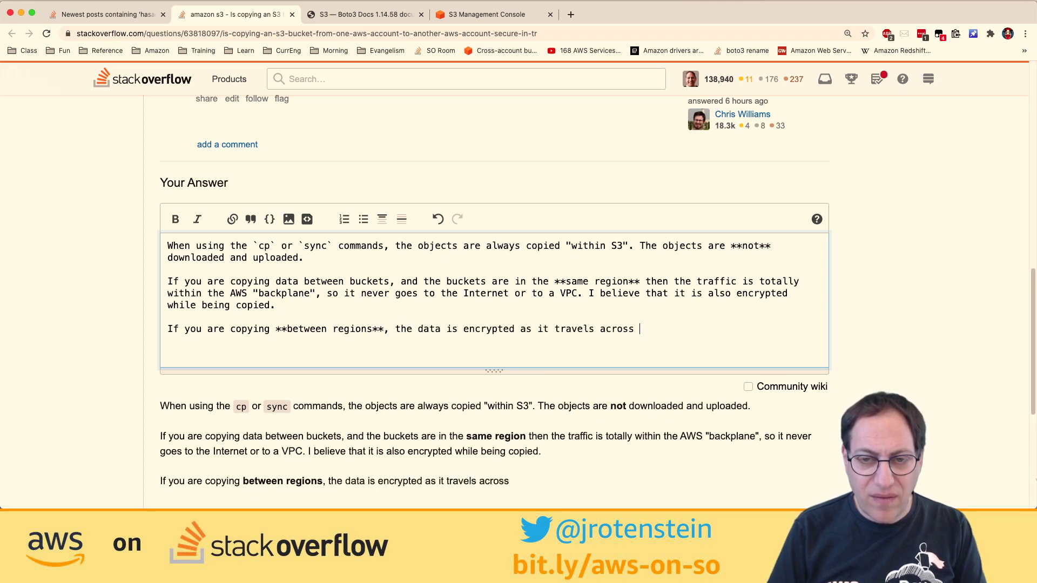
text(the AWS network be)
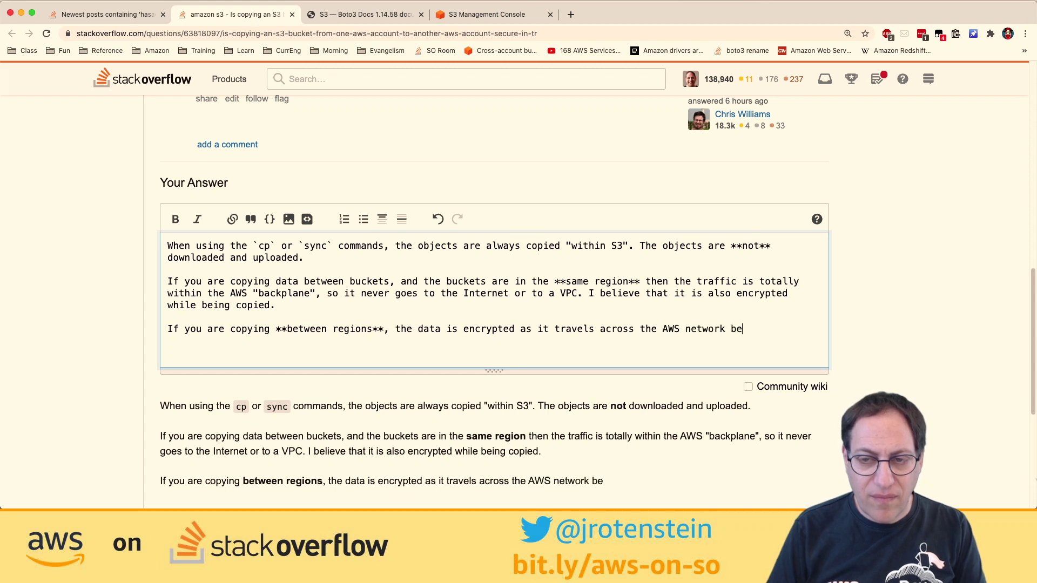
text(tween the regions. )
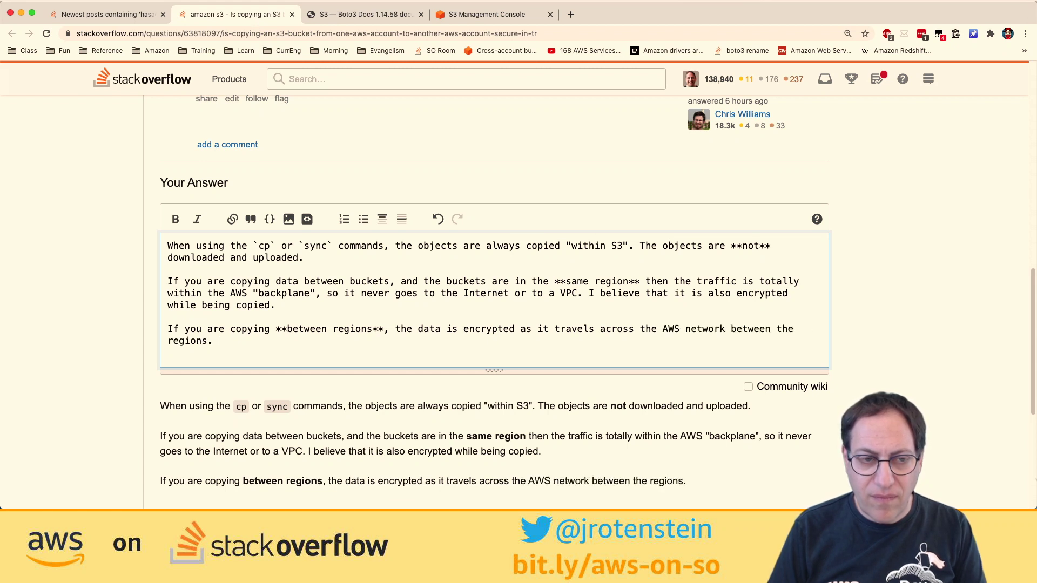
text((Note: Data Tr)
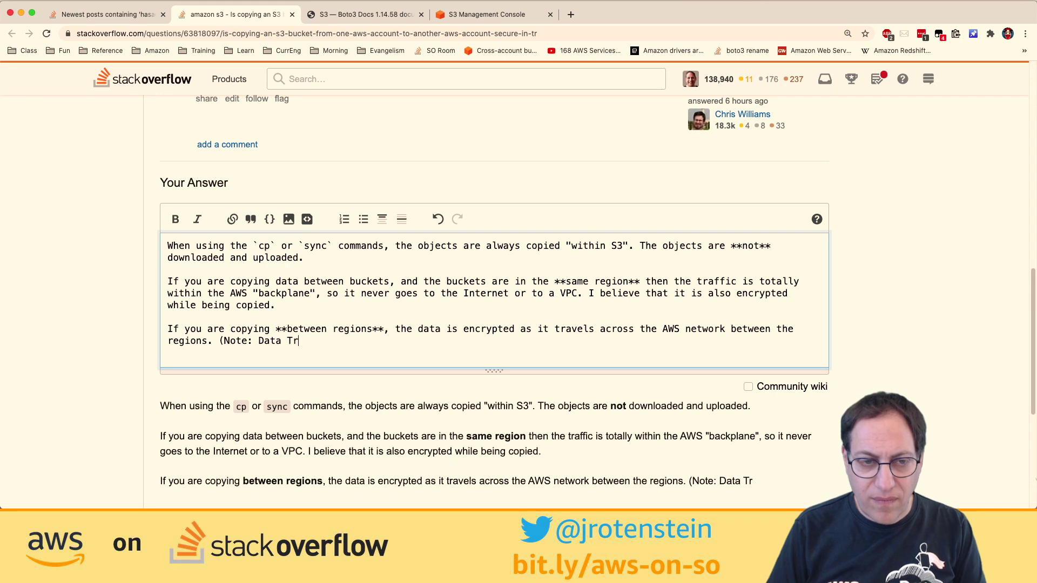
text(ansfer charges will a)
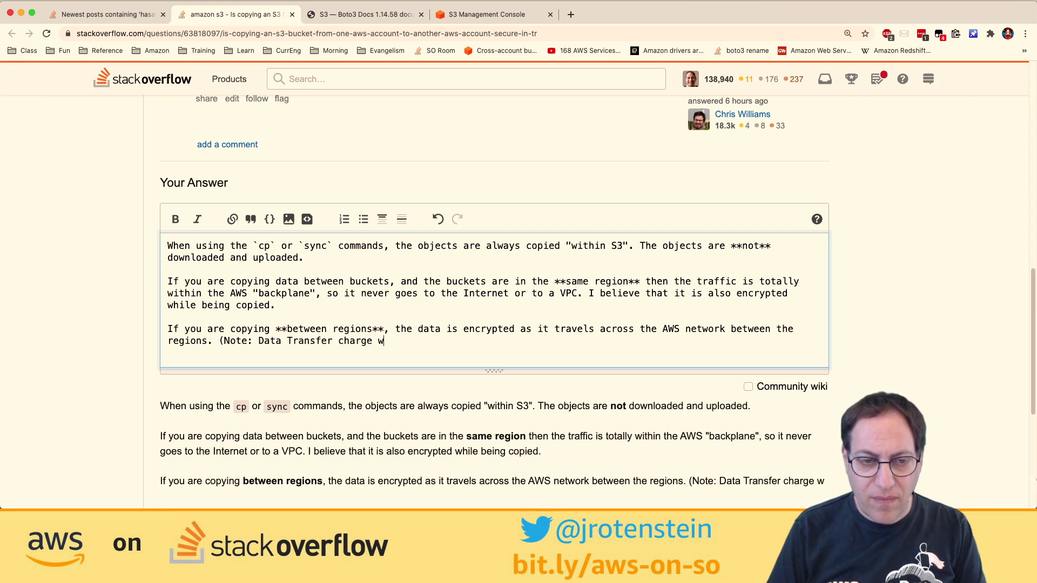
text(pply.))
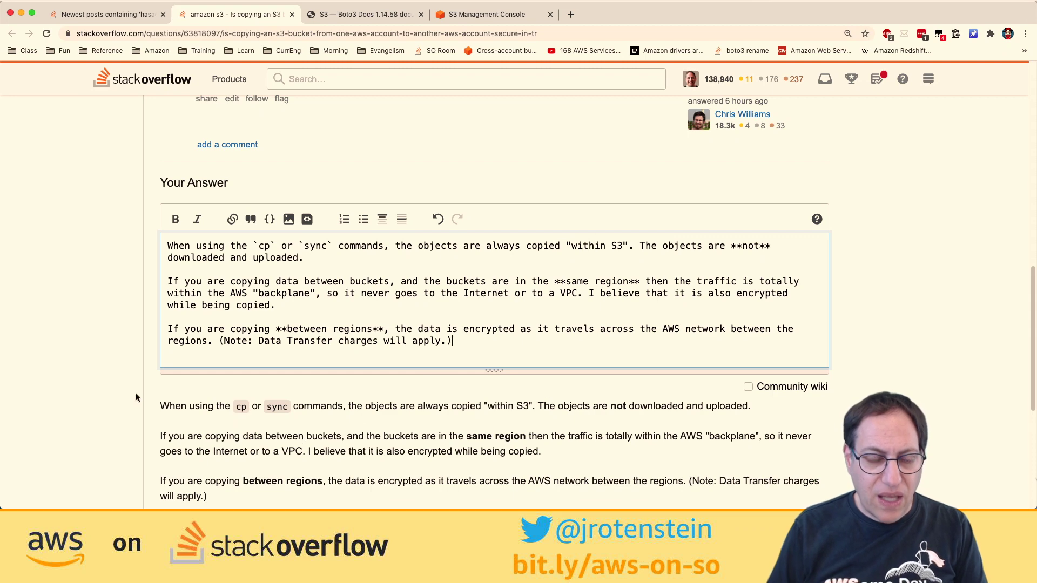
scroll(136, 398, down, 3)
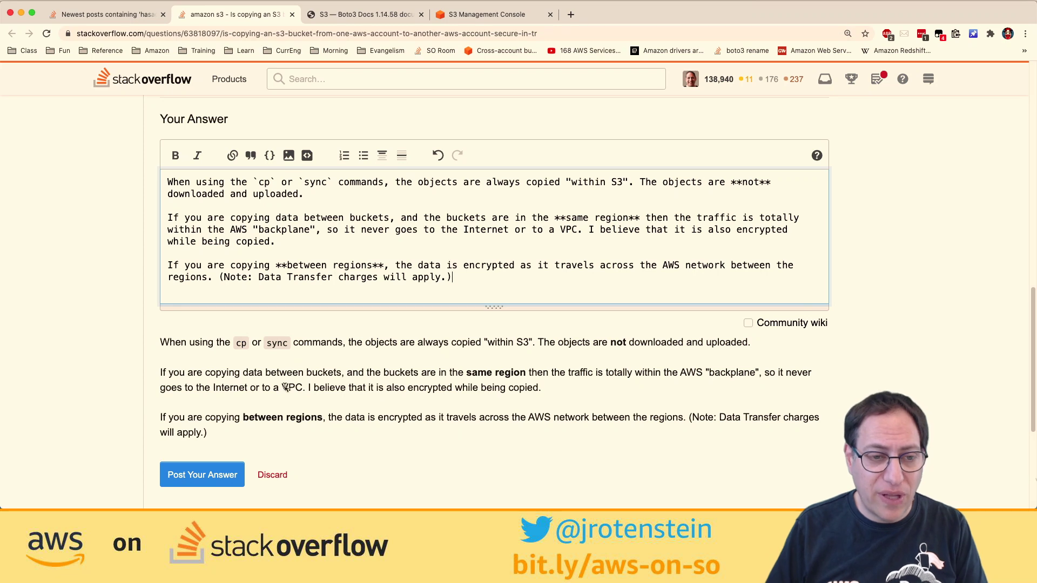
click(211, 473)
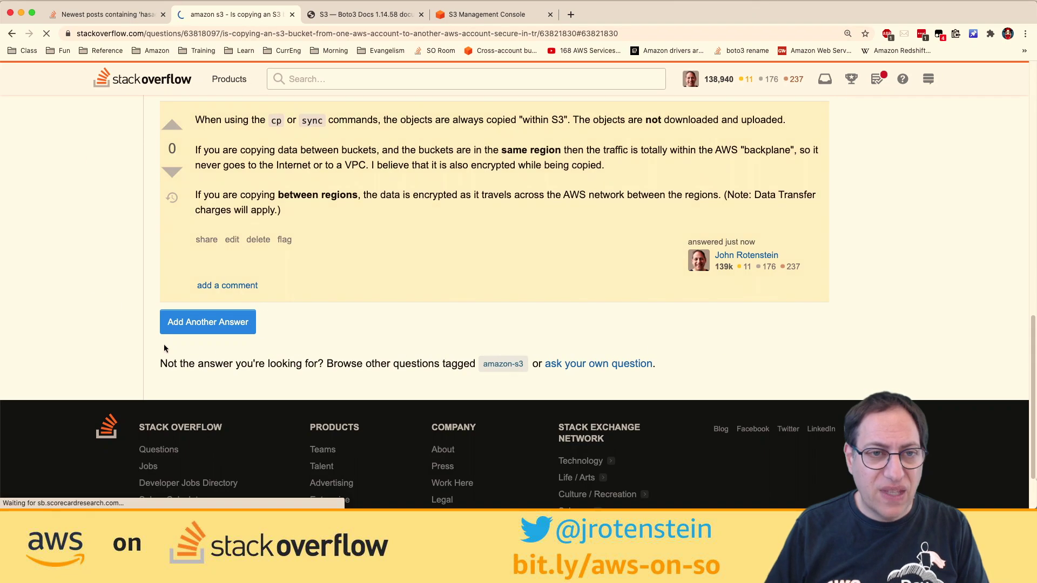
scroll(164, 345, up, 10)
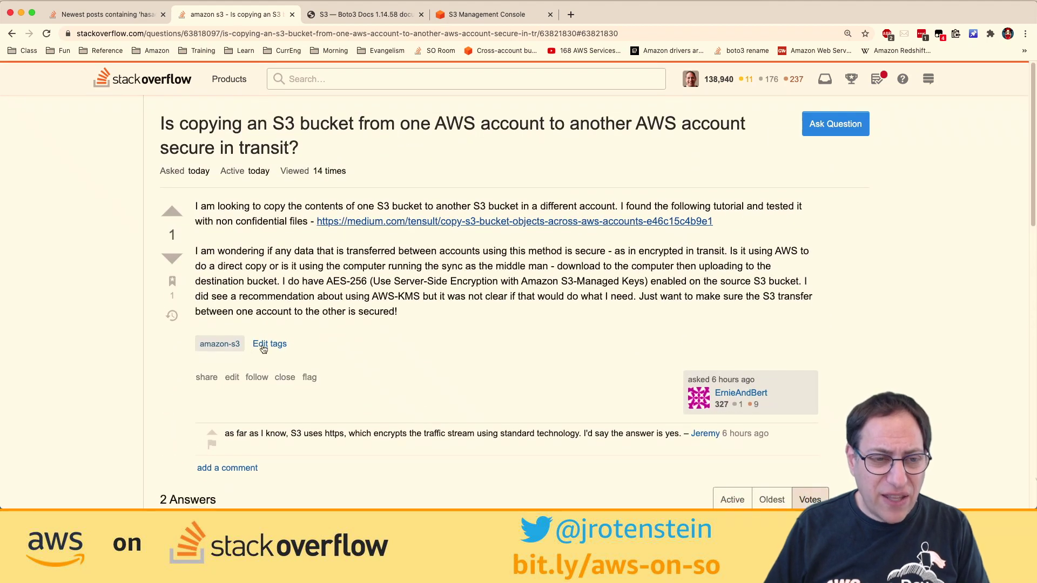
- Tag the question amazon-web-services, save the tag edit, and open that tag's question list
click(272, 346)
text(nw)
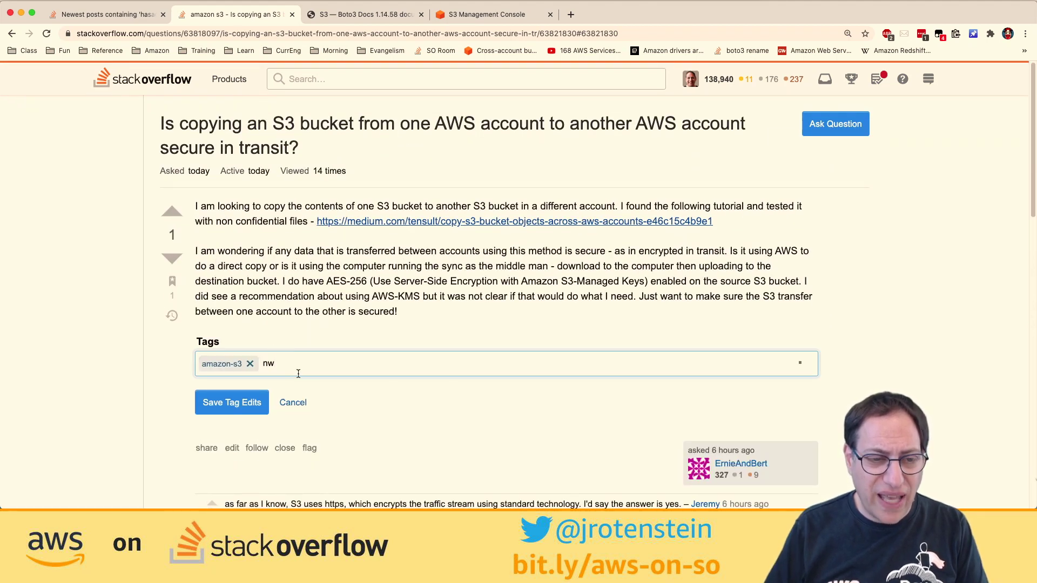
key(BackSpace)
key(BackSpace)
text(aws)
key(Return)
click(242, 402)
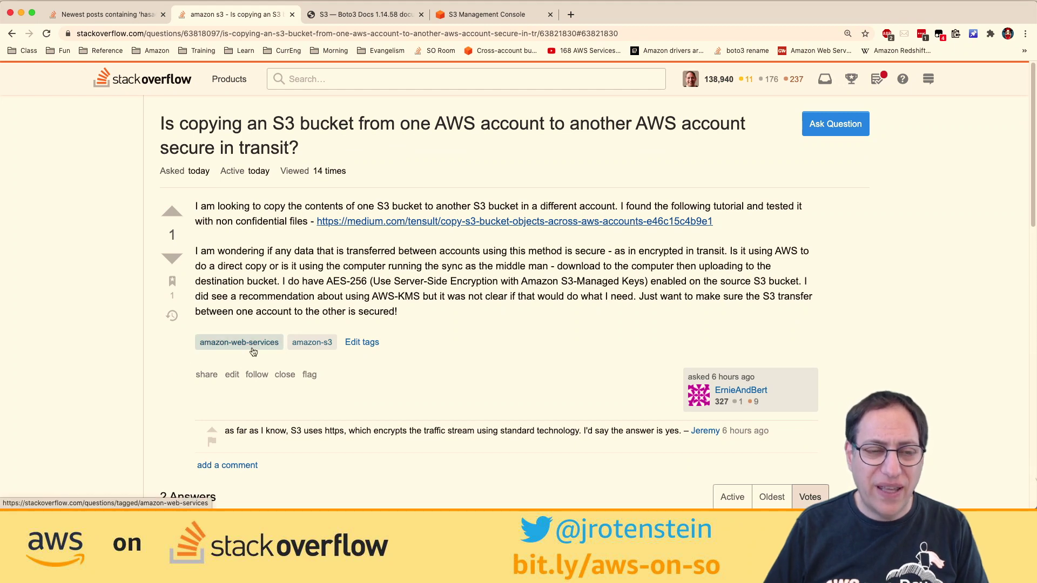
click(254, 352)
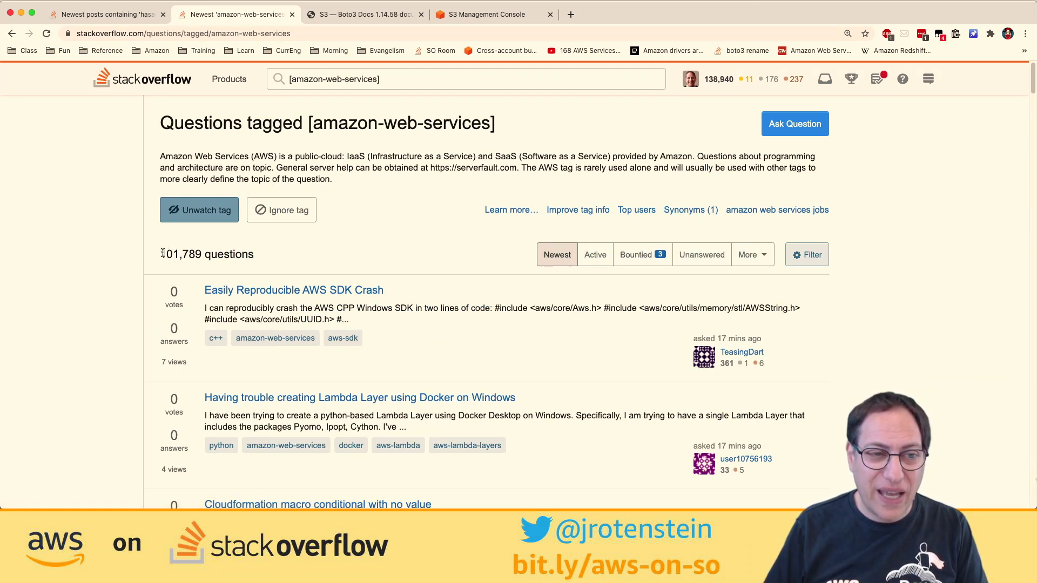
- Browse the amazon-web-services top answerers list, then close that tab
drag(160, 253, 254, 255)
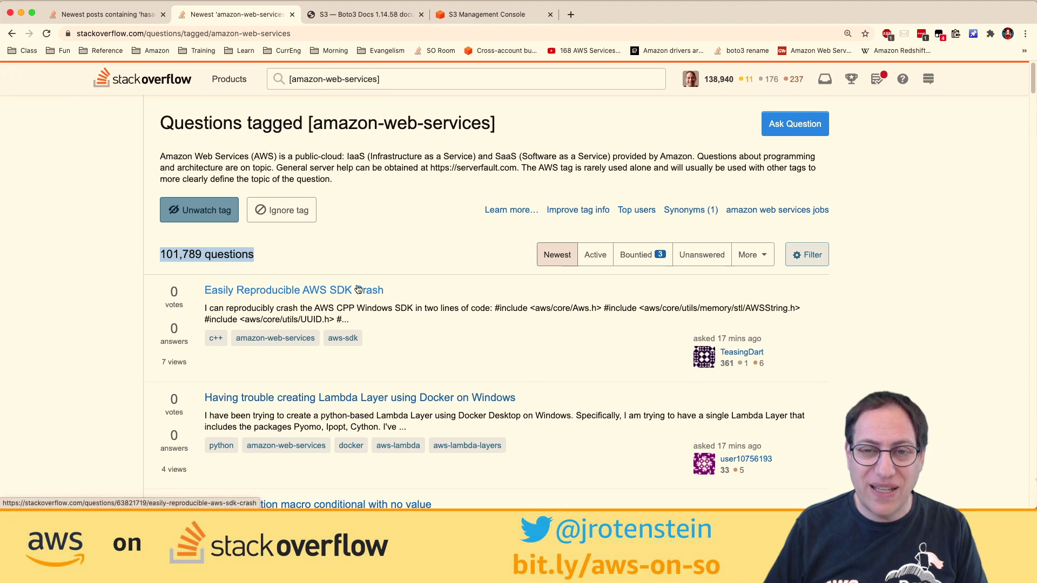
click(649, 210)
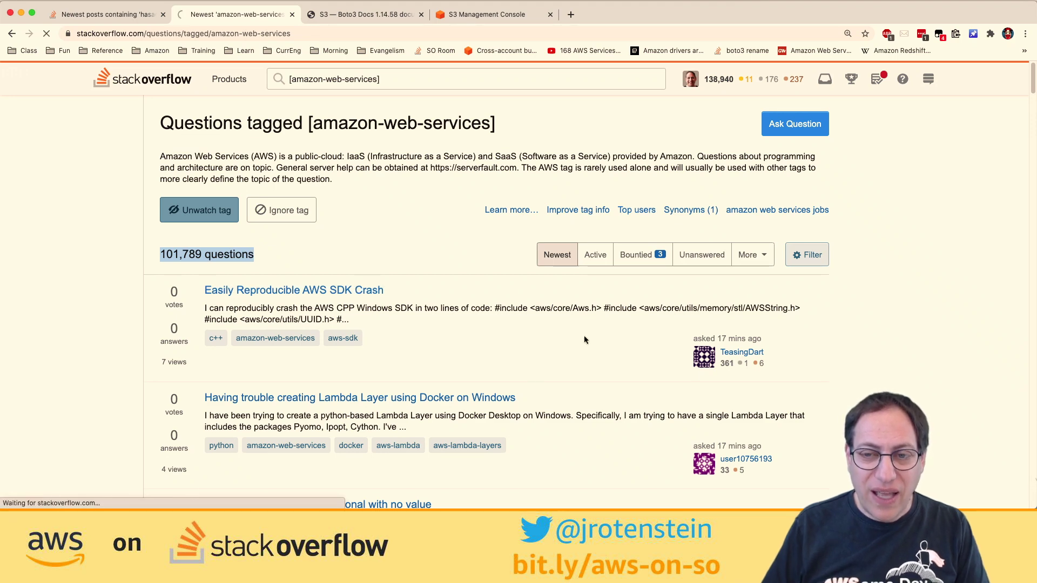
scroll(508, 332, down, 2)
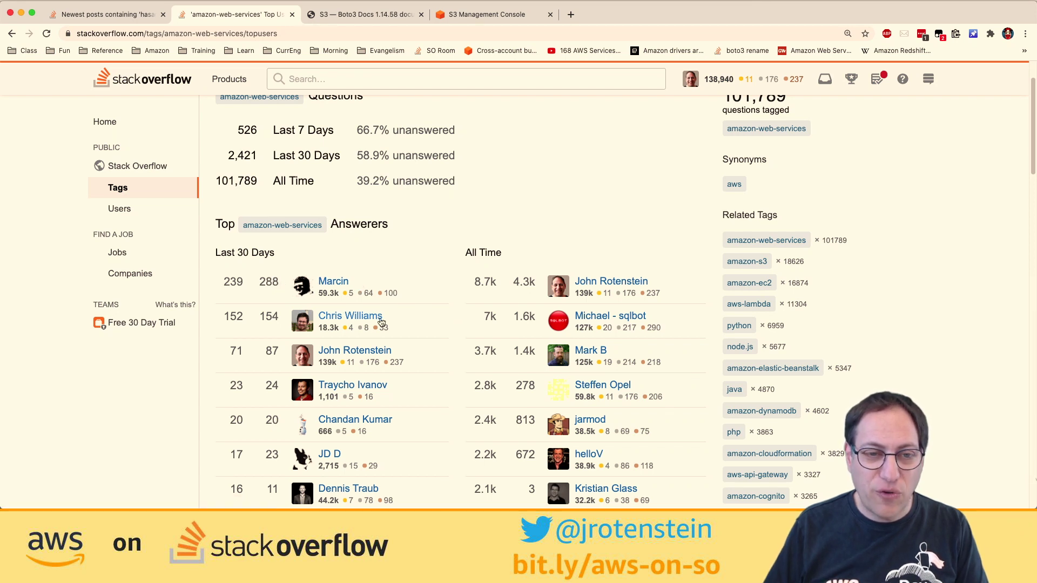
scroll(386, 323, down, 2)
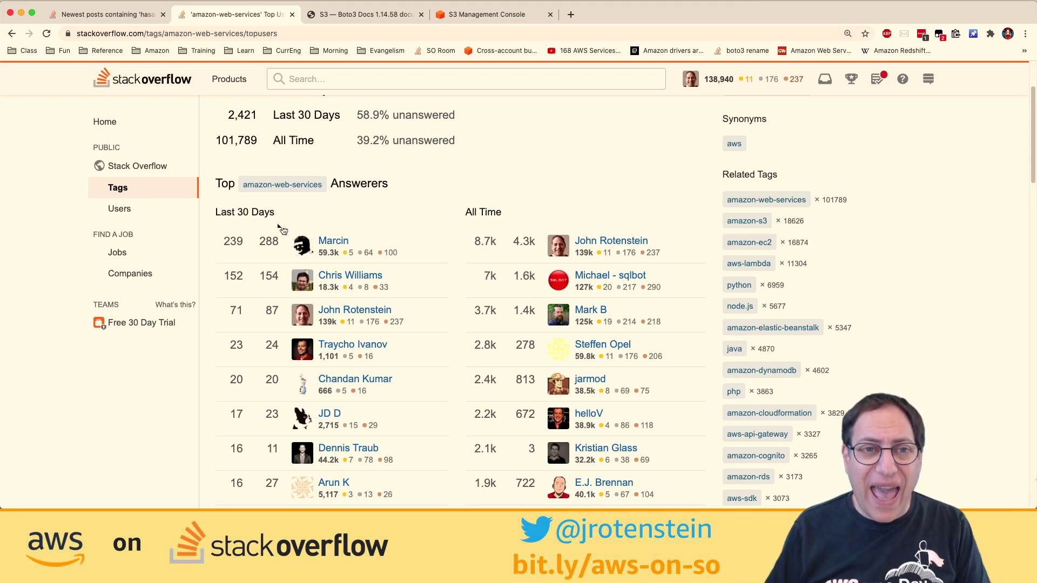
key(super+w)
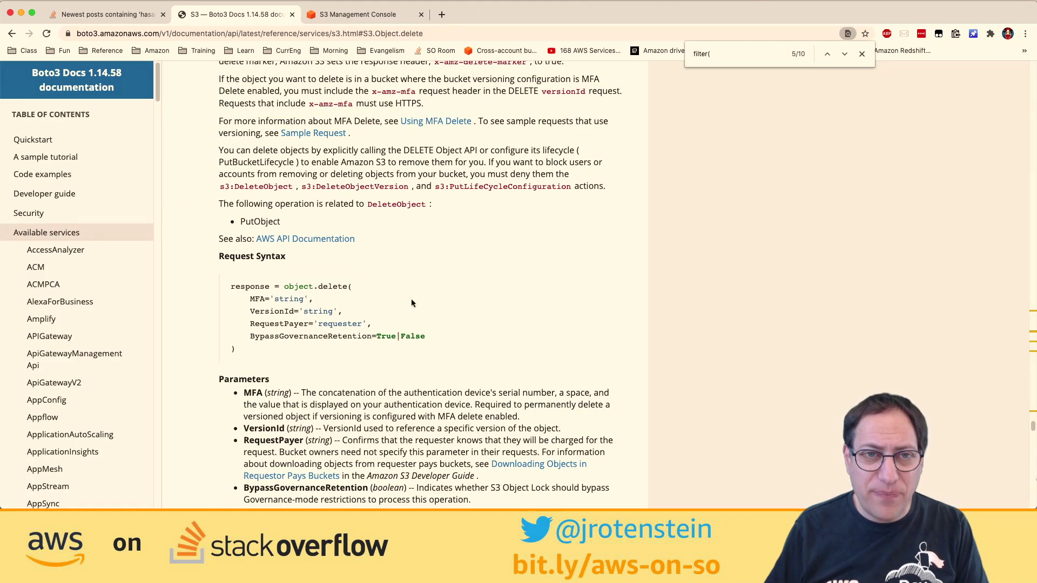
- From the search results, open the question about moving files to the bucket root, then close it
key(ctrl+shift+Tab)
mouse_move(412, 303)
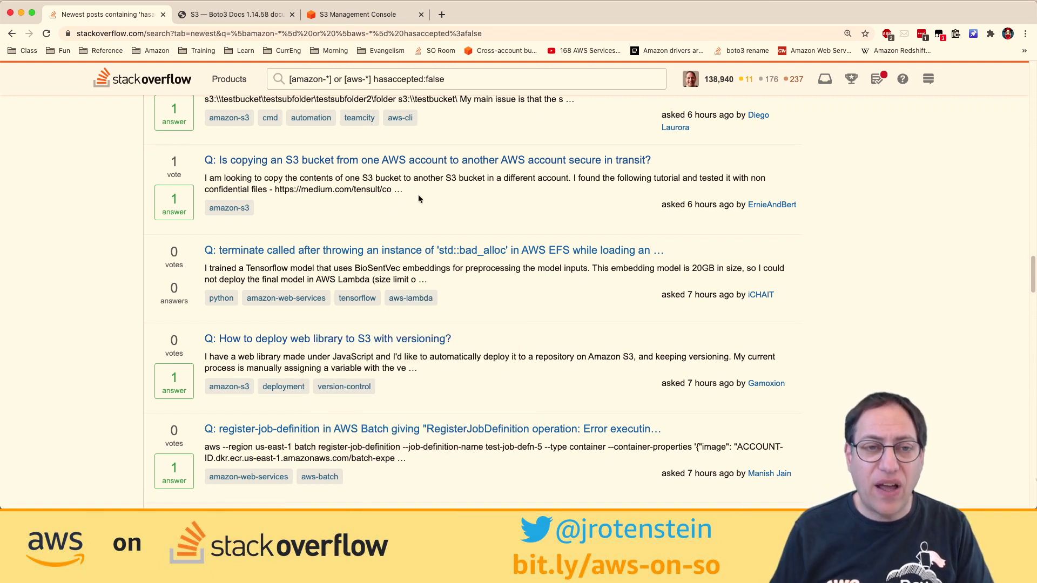
scroll(418, 196, up, 5)
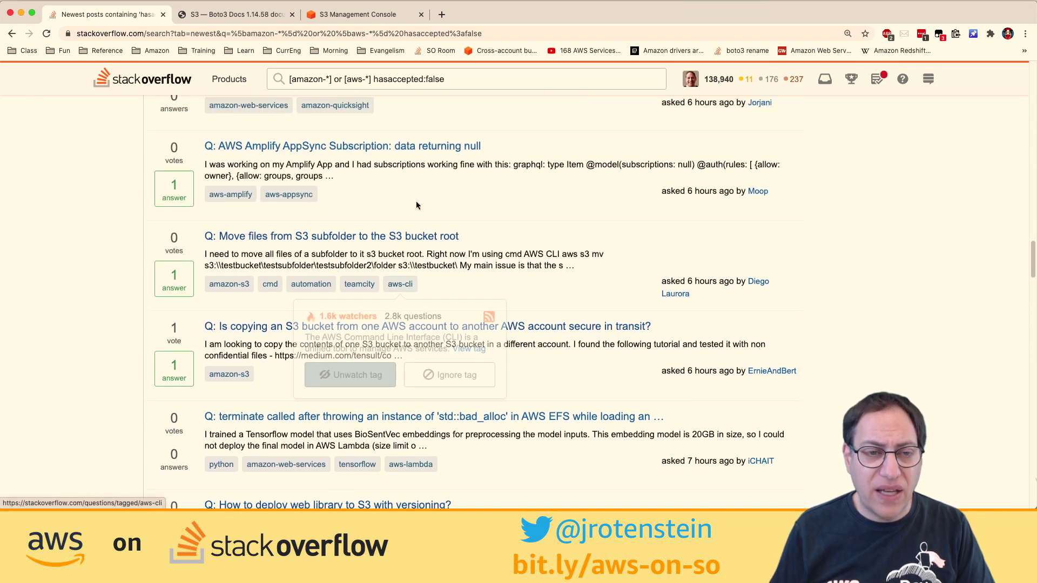
shift+super+click(392, 243)
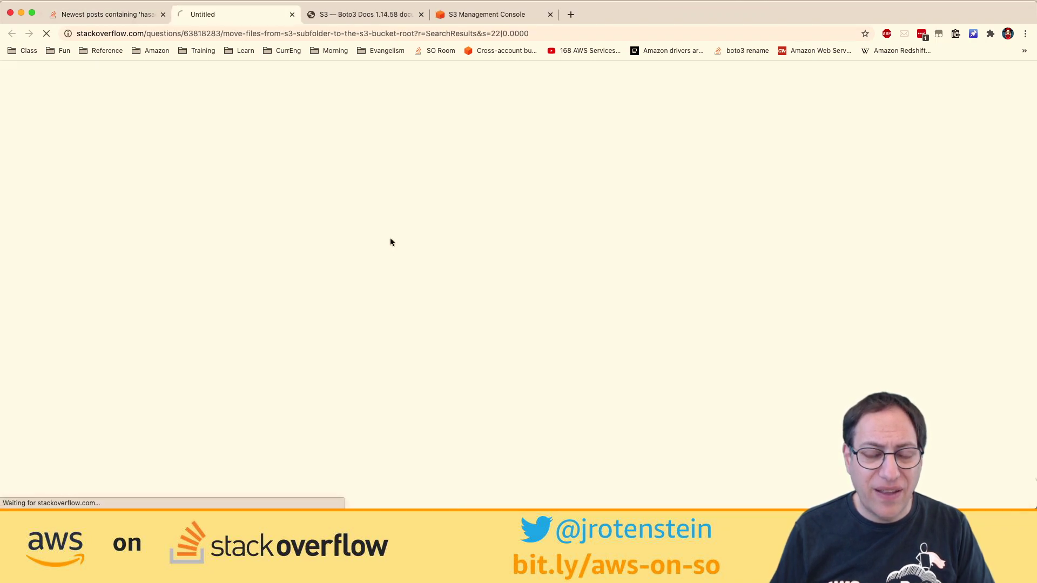
key(super+w)
- Reopen the recently closed amazon-web-services Top Users page from the browser history
scroll(391, 242, down, 10)
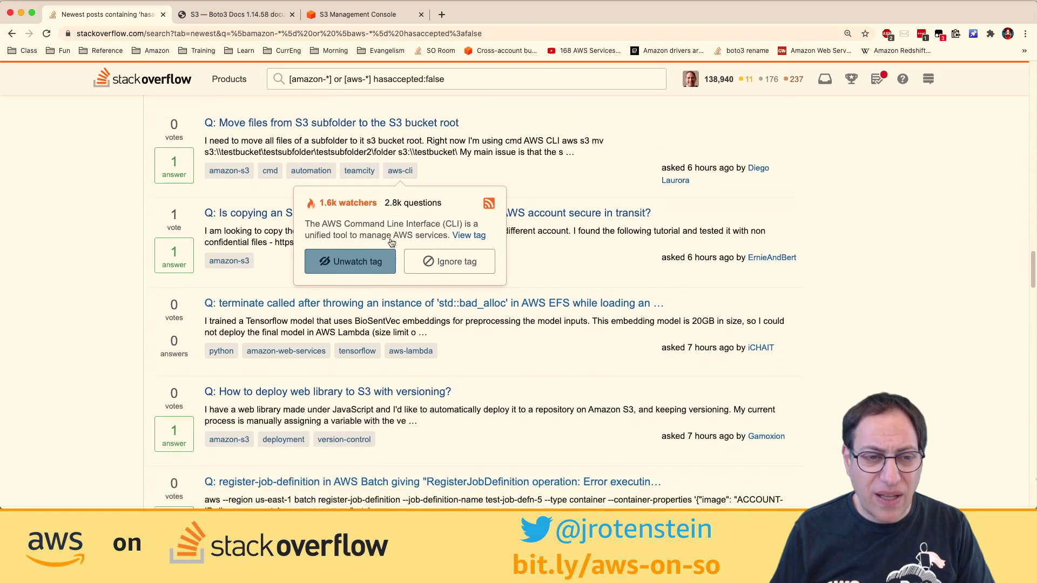
scroll(392, 242, down, 8)
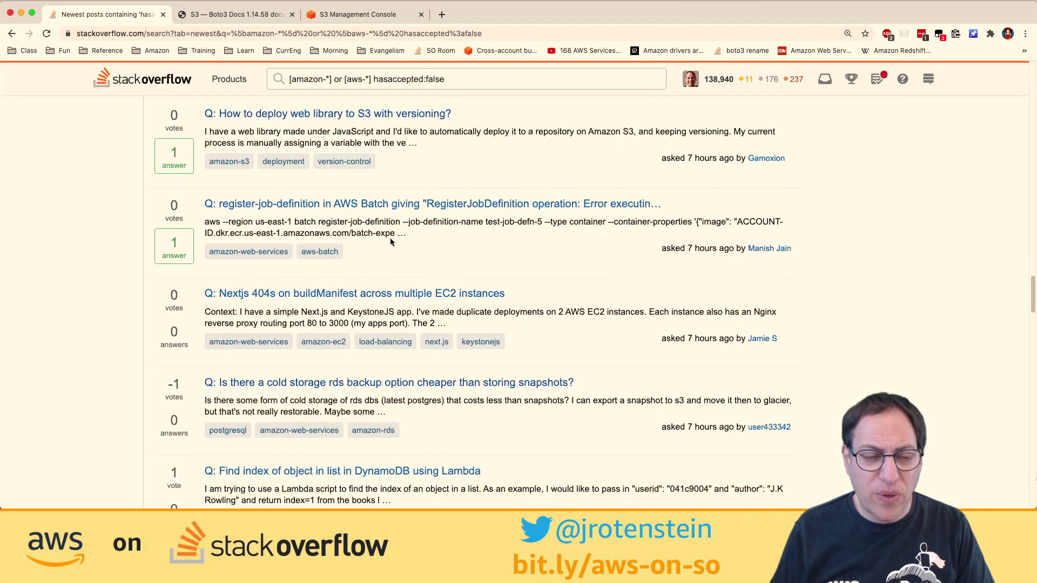
scroll(391, 242, up, 3)
scroll(390, 237, up, 6)
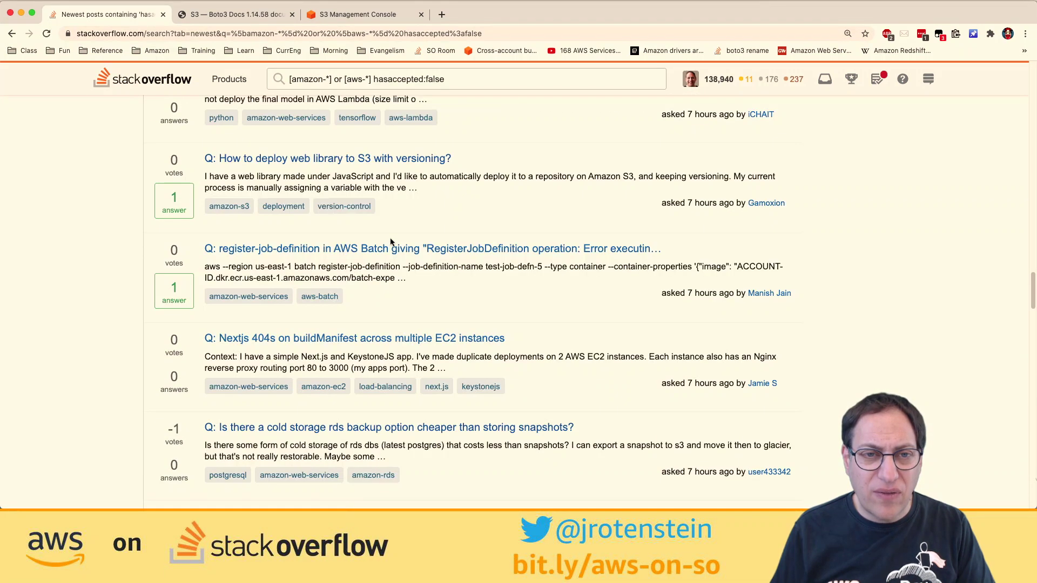
click(158, 0)
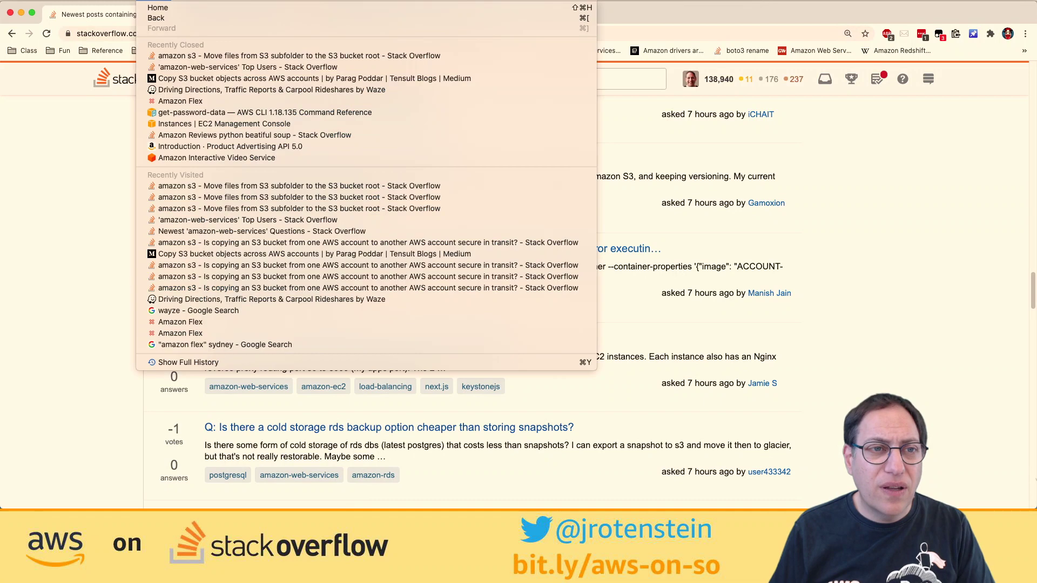
click(248, 68)
- Go back to the cross-account S3 copy question and highlight the answer's sentence about encryption while copying
click(12, 36)
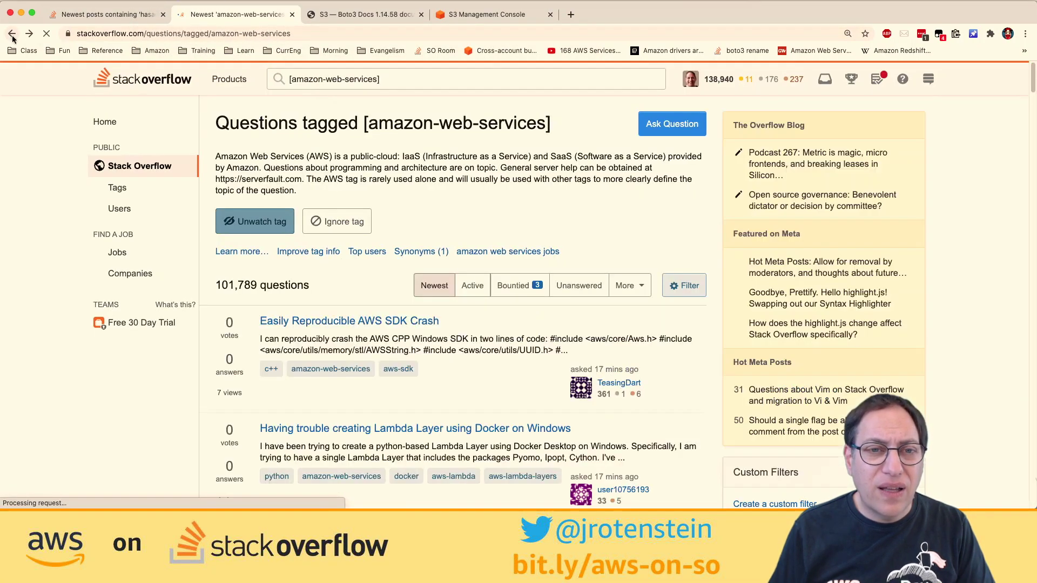
click(12, 36)
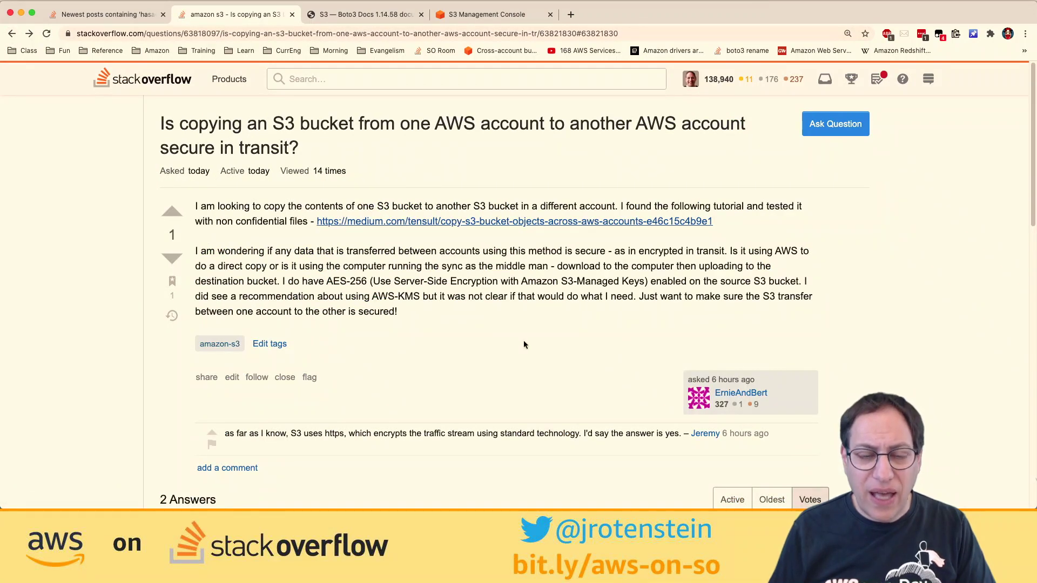
scroll(521, 342, down, 10)
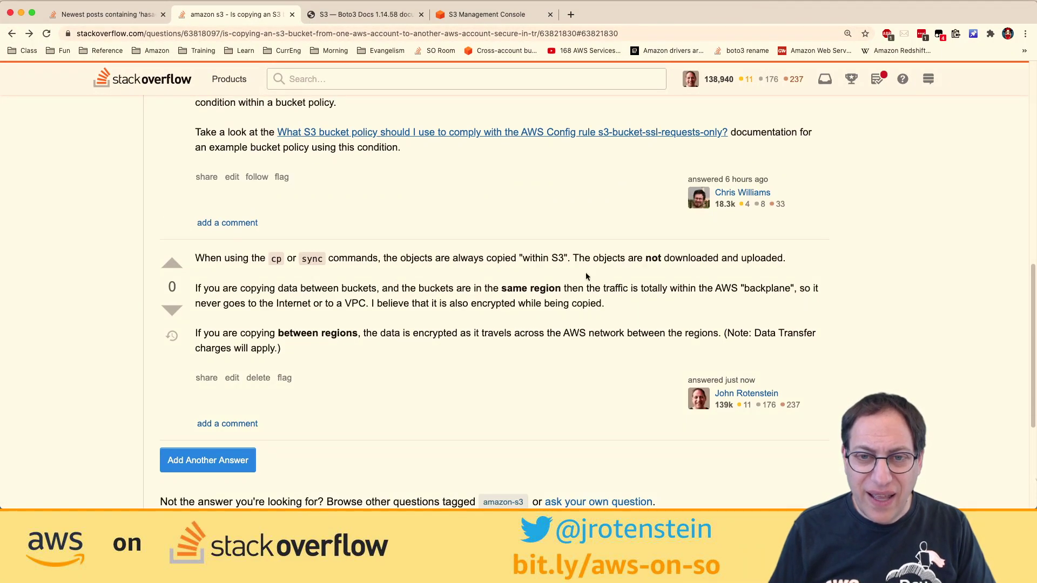
drag(371, 303, 589, 303)
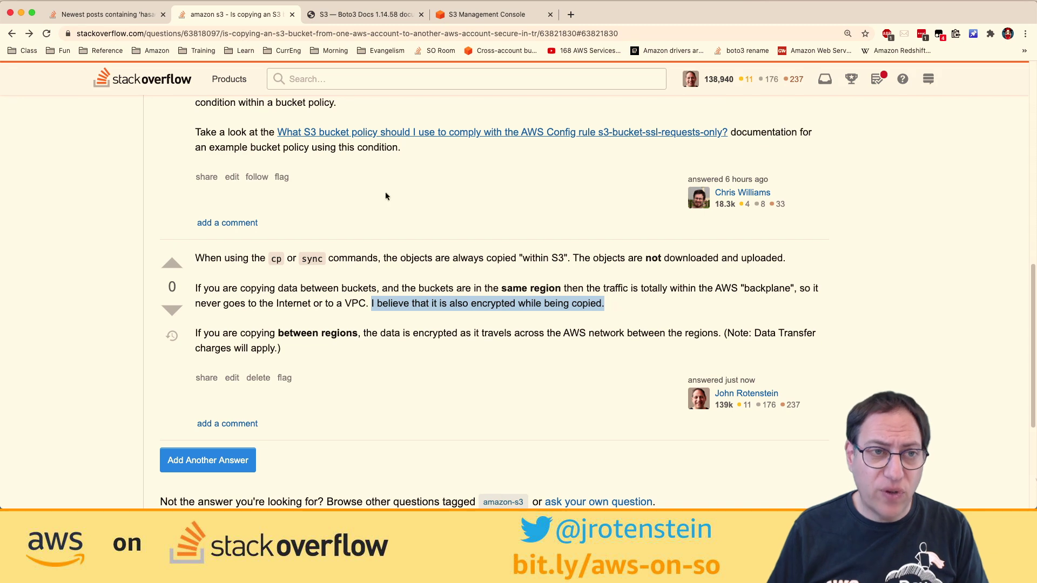
click(27, 50)
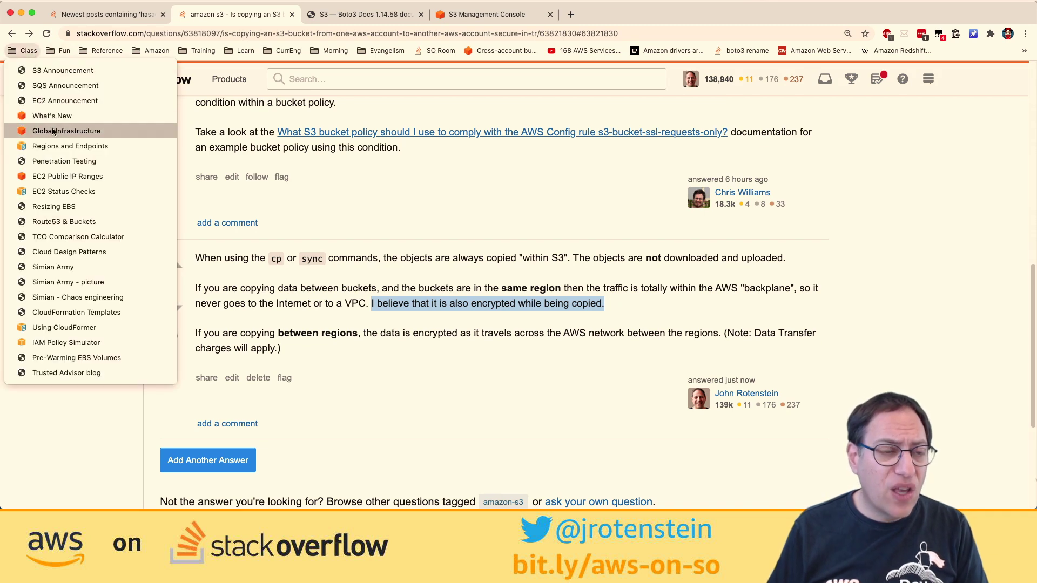
- Open the Global Infrastructure bookmark and glance over the page
key(Return)
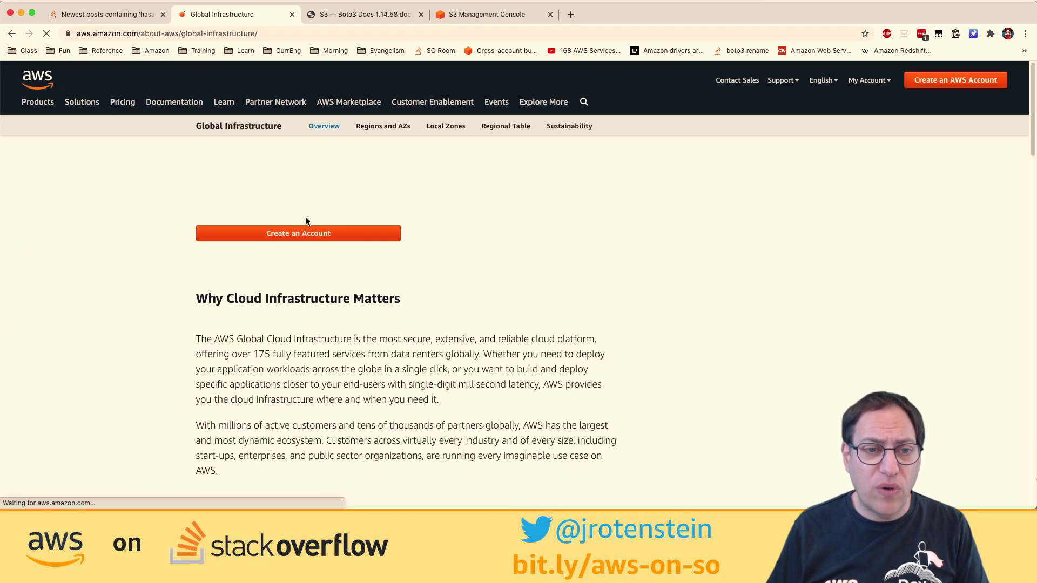
scroll(148, 366, down, 3)
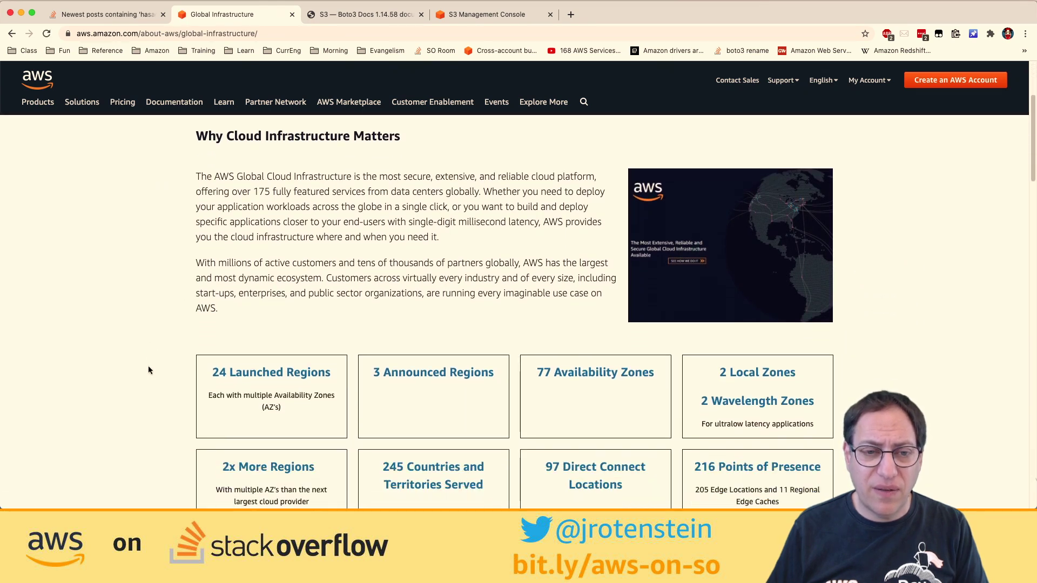
scroll(149, 367, up, 2)
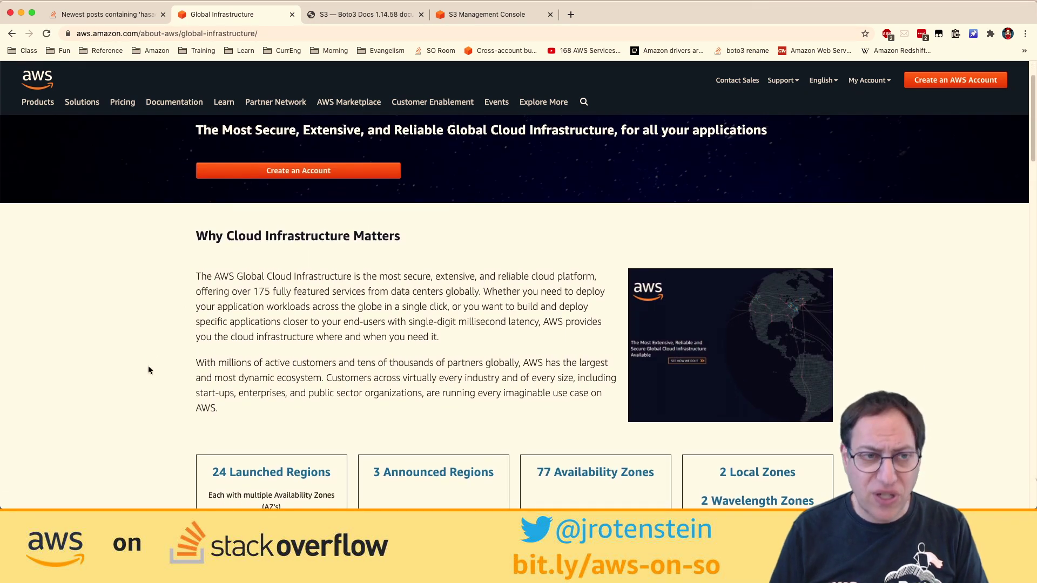
- Visit aws.amazon.com/security, scroll through the Cloud Security page, then close its tab
key(super+l)
text(aws.a)
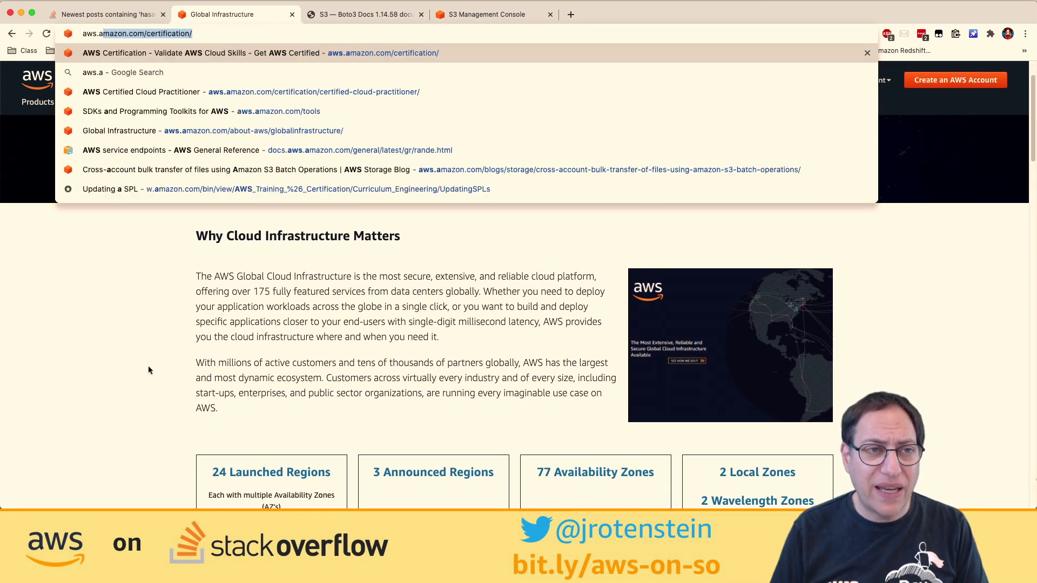
text(mazon.com/security)
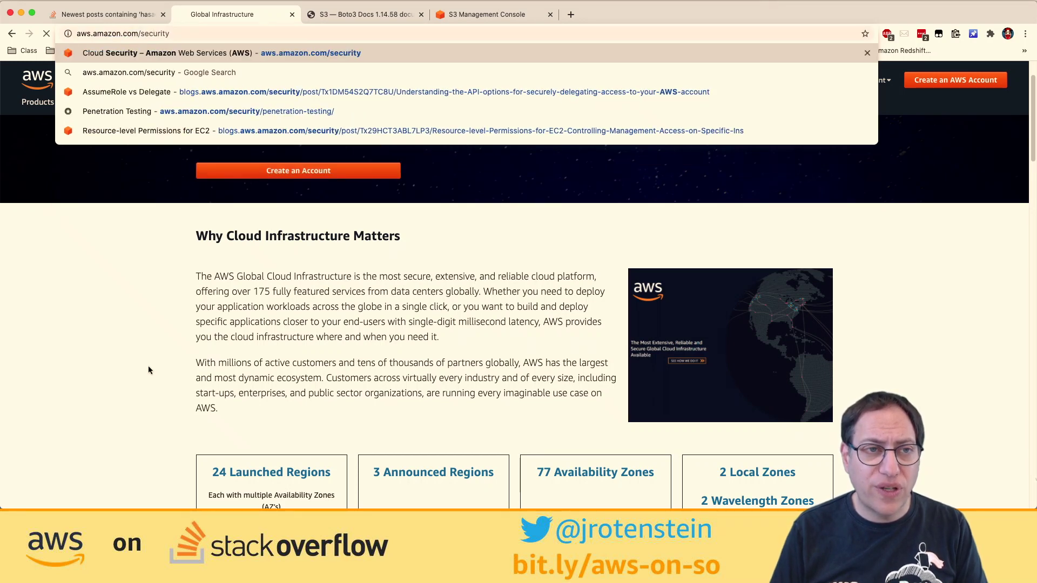
key(Return)
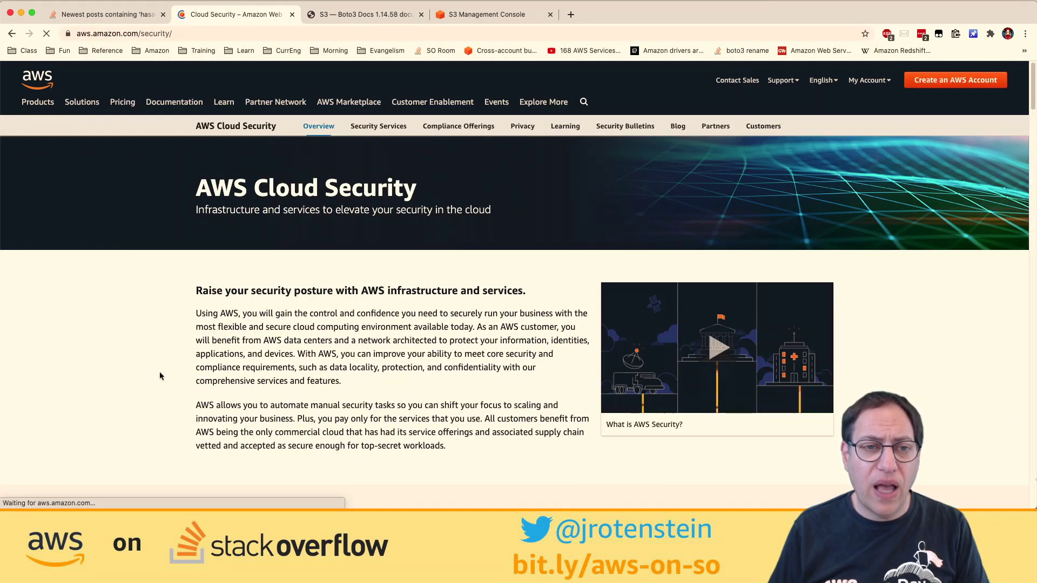
scroll(160, 372, down, 5)
scroll(159, 374, down, 12)
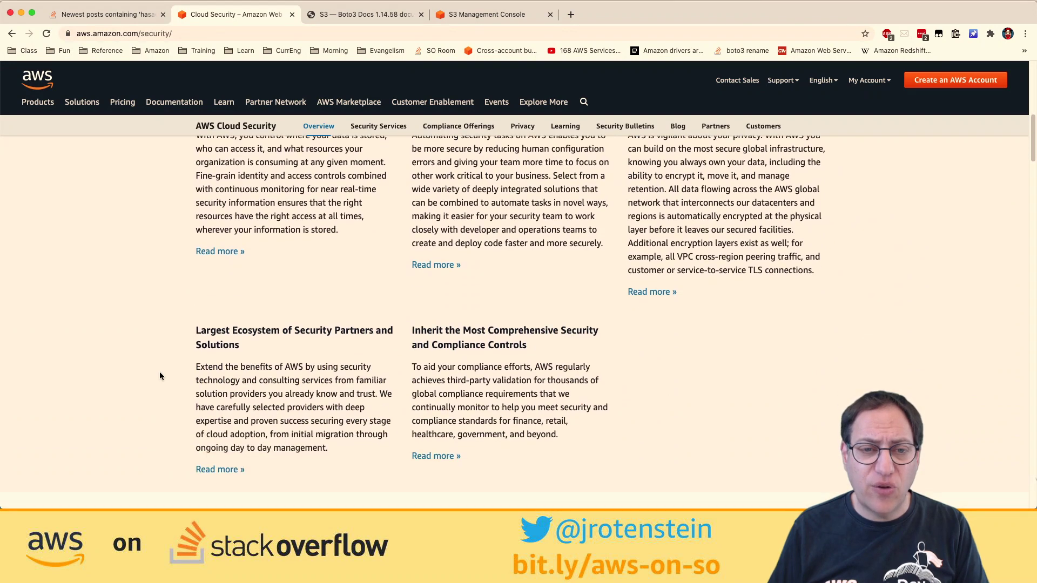
scroll(160, 373, down, 2)
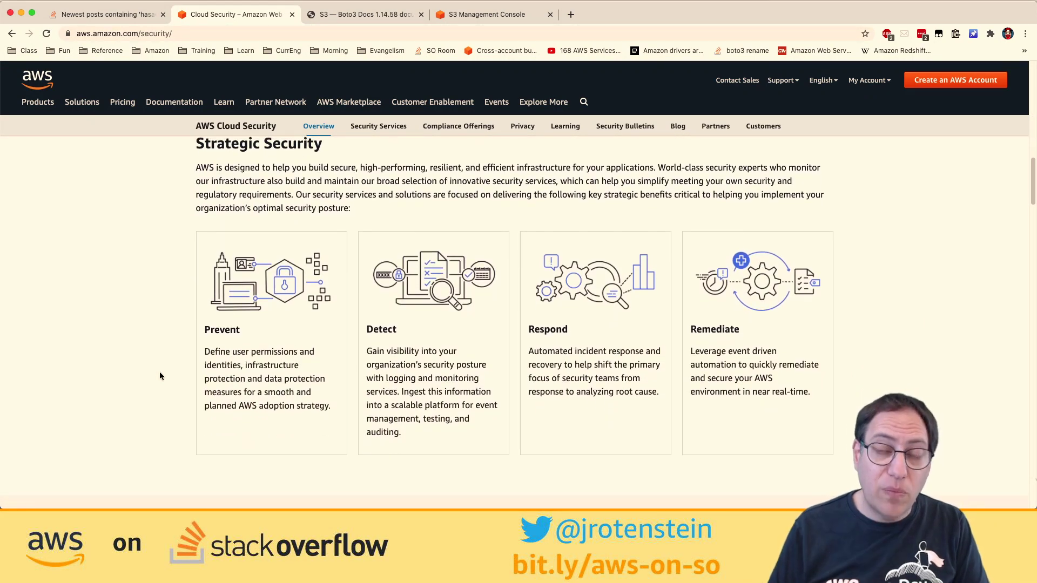
key(super+w)
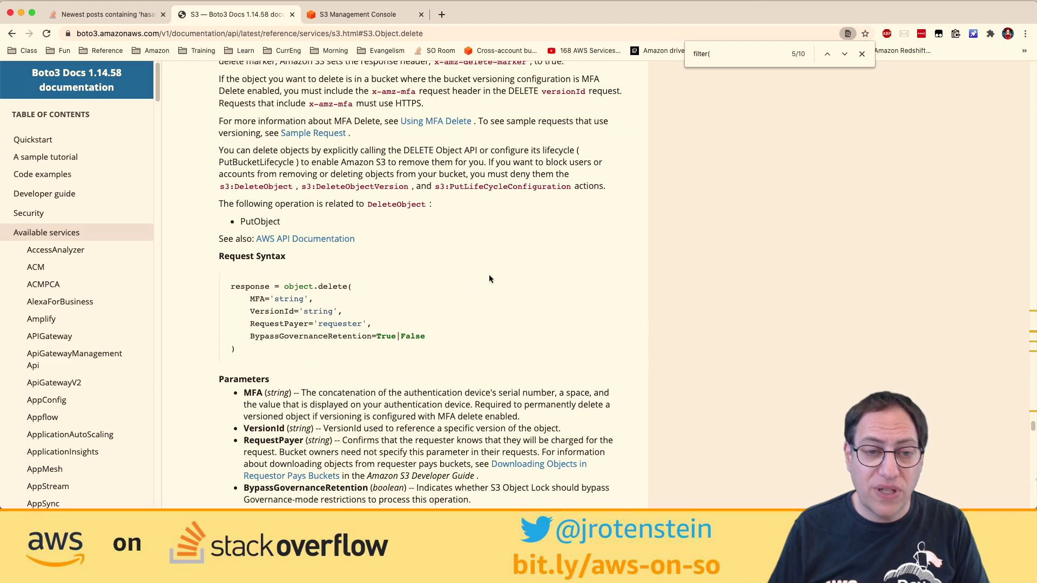
- From the Stack Overflow search results, open 'Is there a cold storage rds backup option cheaper than storing snapshots?'
key(super+1)
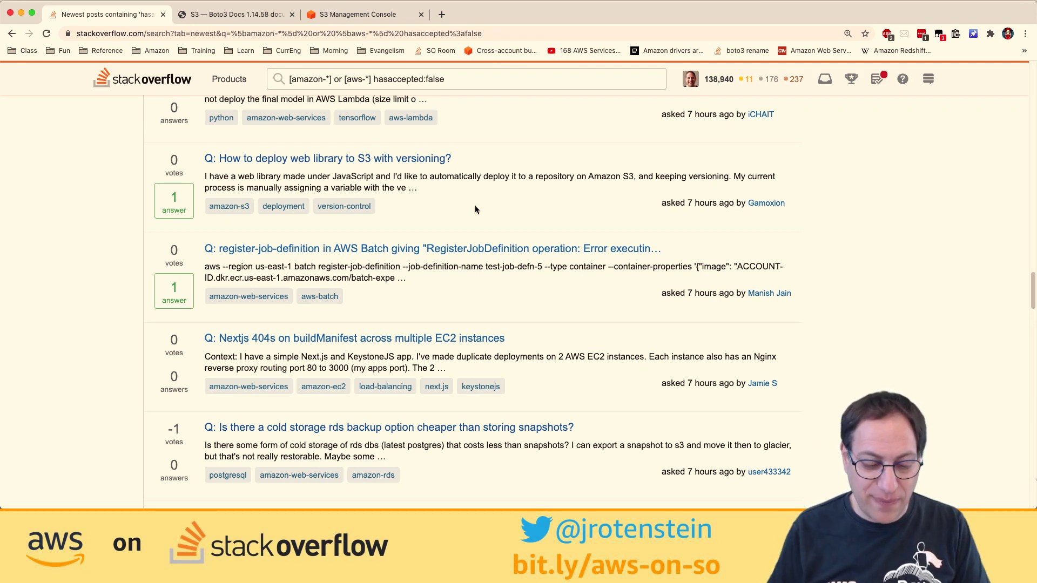
scroll(477, 217, down, 5)
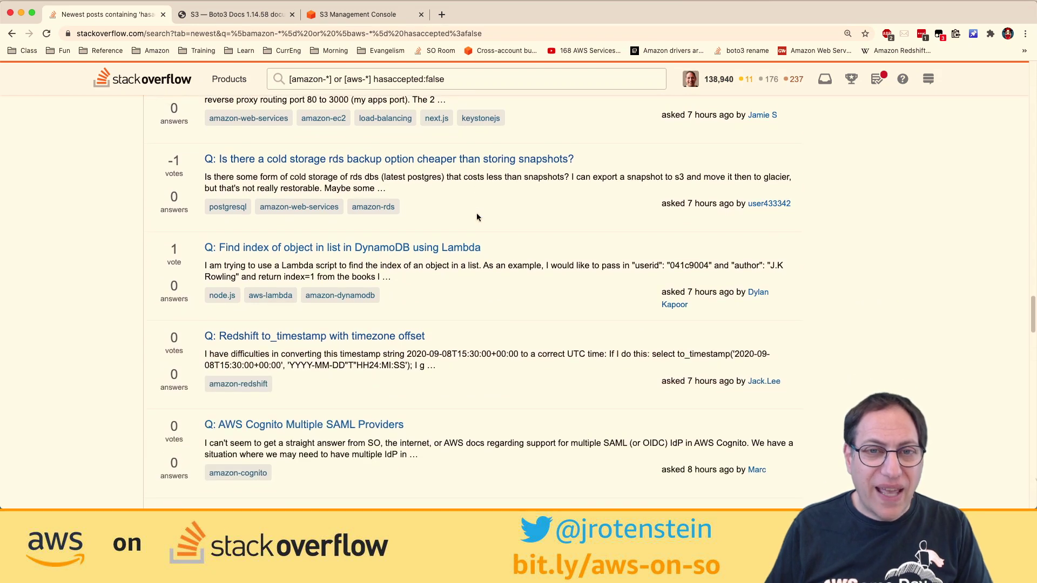
click(391, 158)
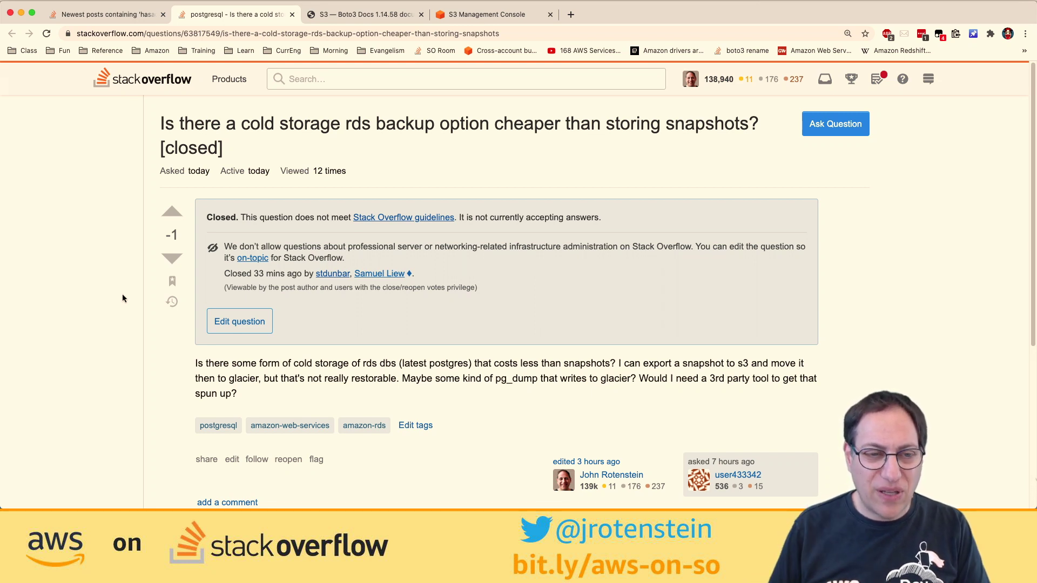
- Highlight 'latest postgres' in the question, then start an AWS Pricing search in a new tab
scroll(122, 298, down, 3)
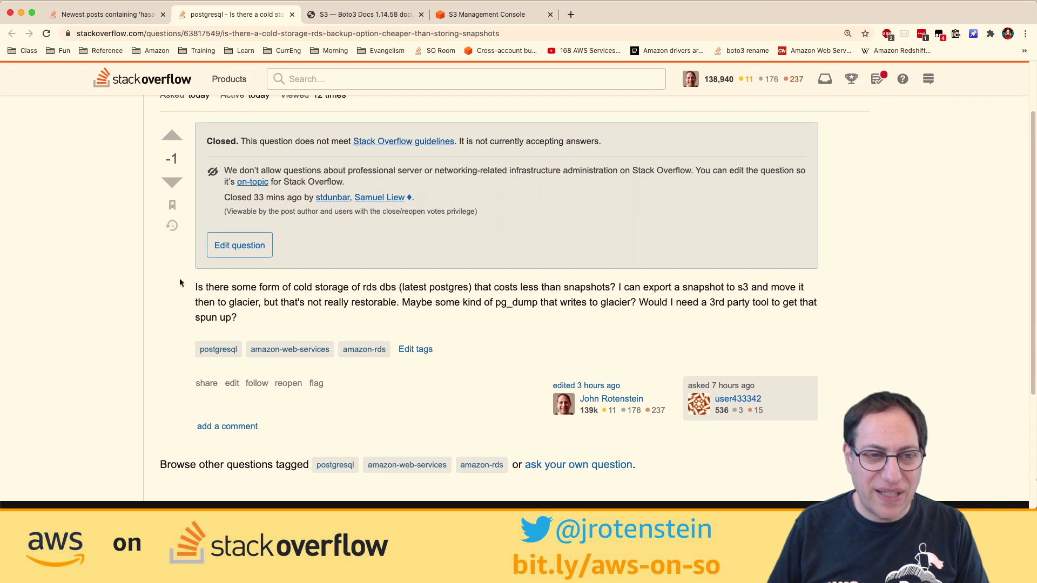
drag(405, 288, 472, 289)
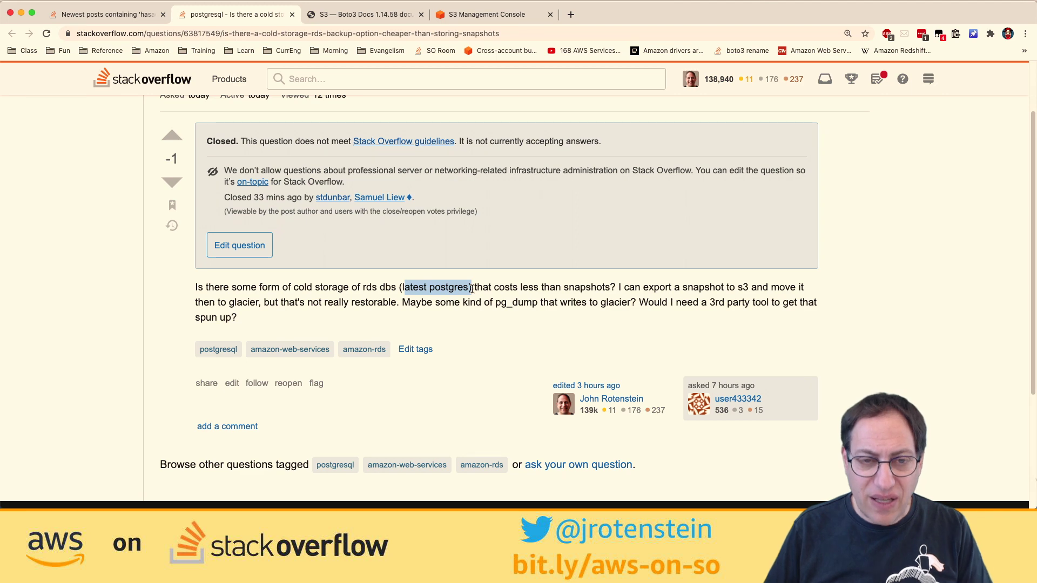
key(super+t)
text(p)
key(Tab)
- Search AWS pricing for rds and open the enlarged Amazon RDS for PostgreSQL pricing page
text(rds)
key(Return)
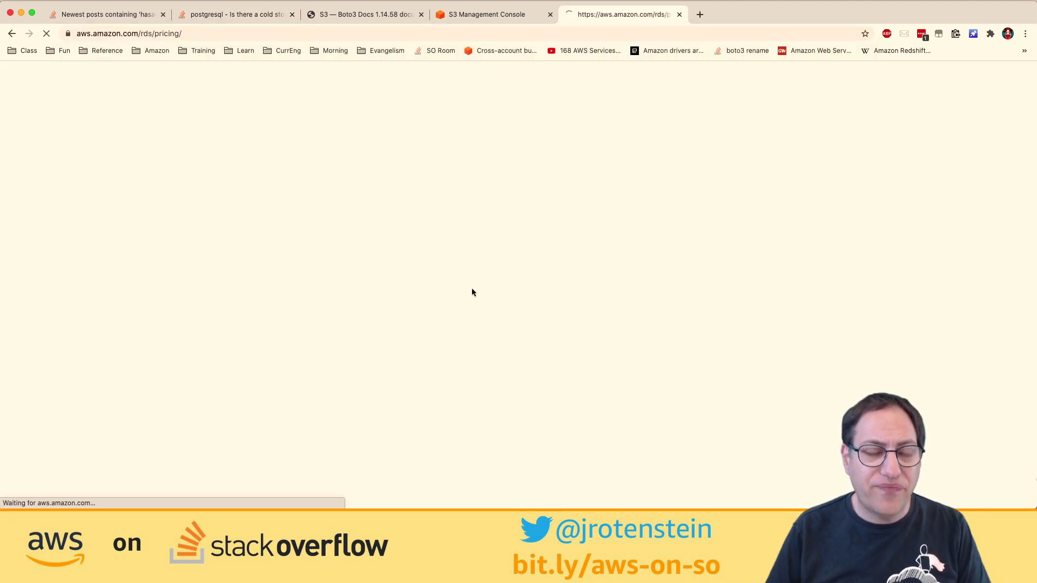
scroll(385, 341, down, 3)
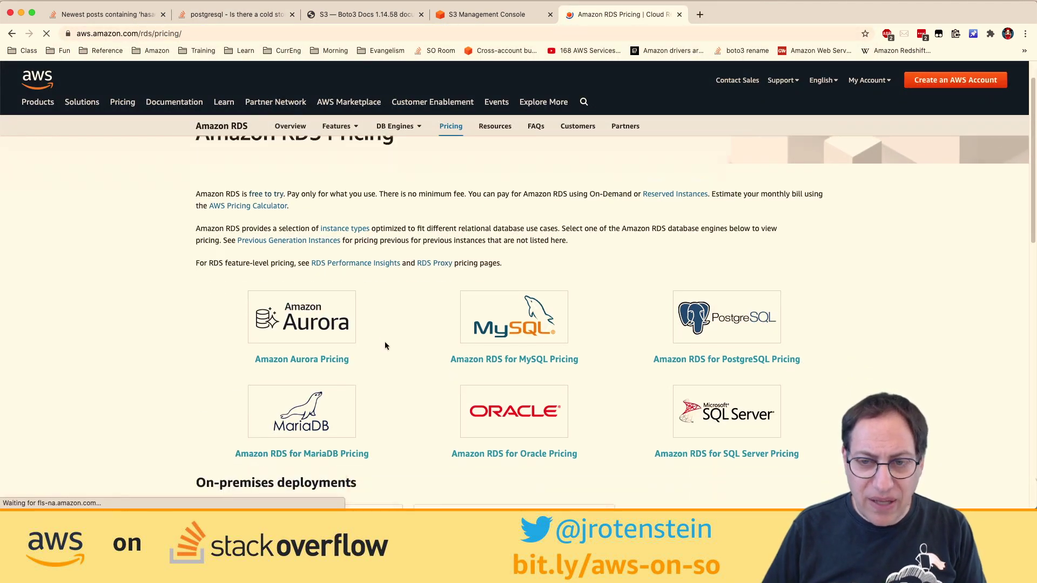
click(691, 338)
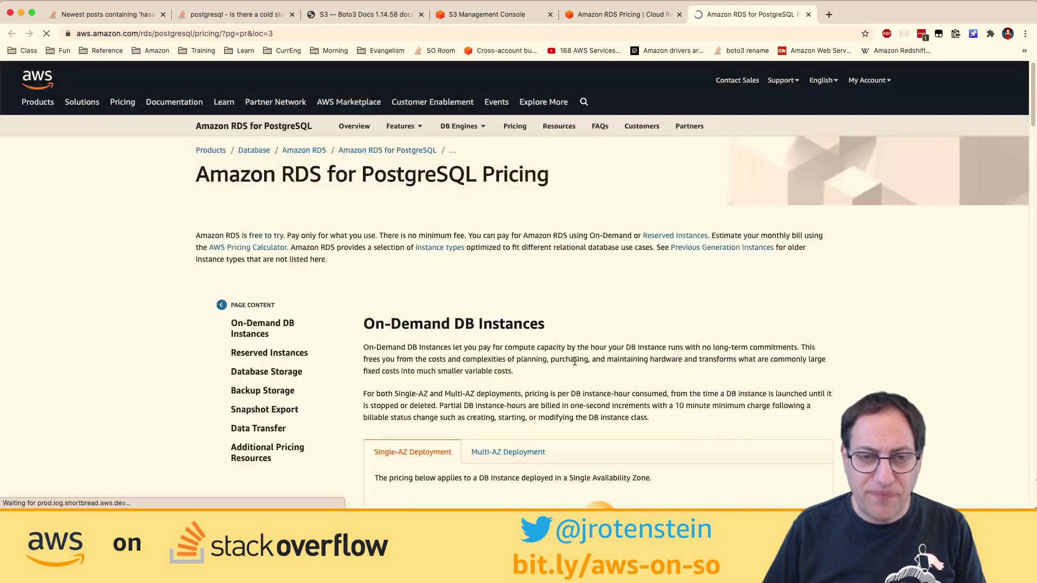
key(super+equal)
key(super+equal)
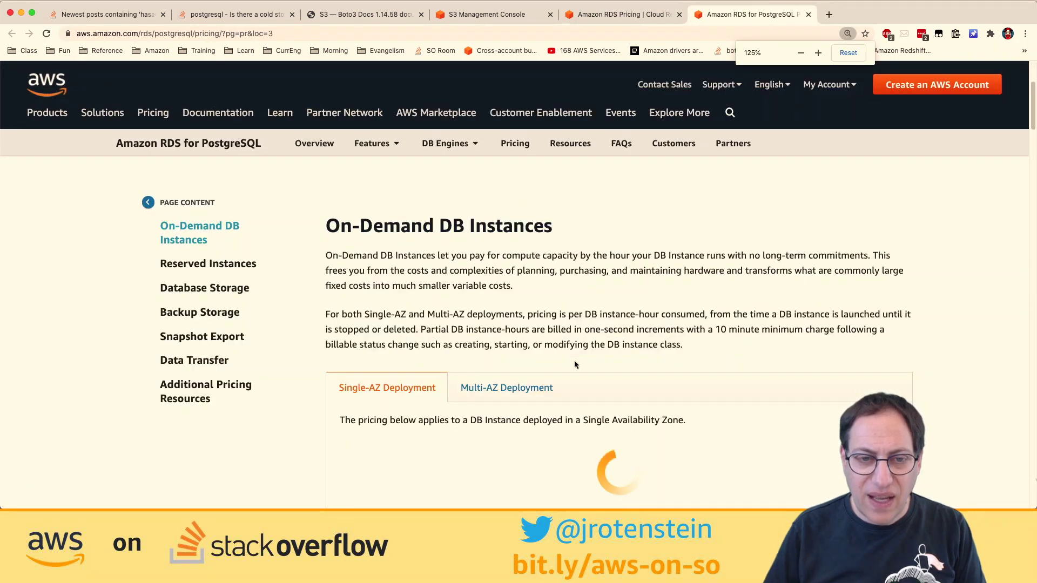
- Highlight the Snapshot Export charge and the $0.095 per GiB-month additional Backup Storage price
click(213, 331)
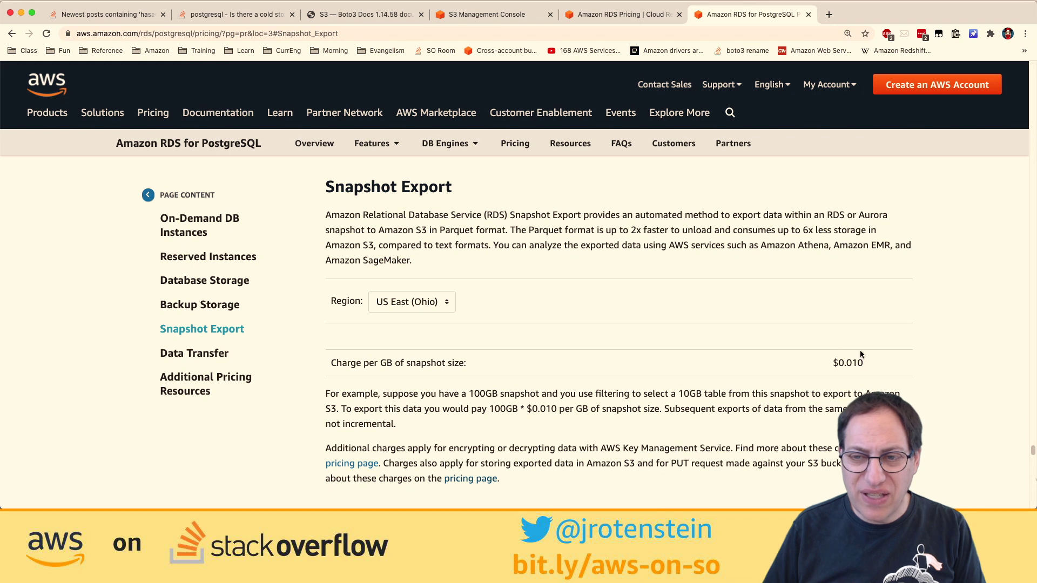
drag(864, 363, 825, 364)
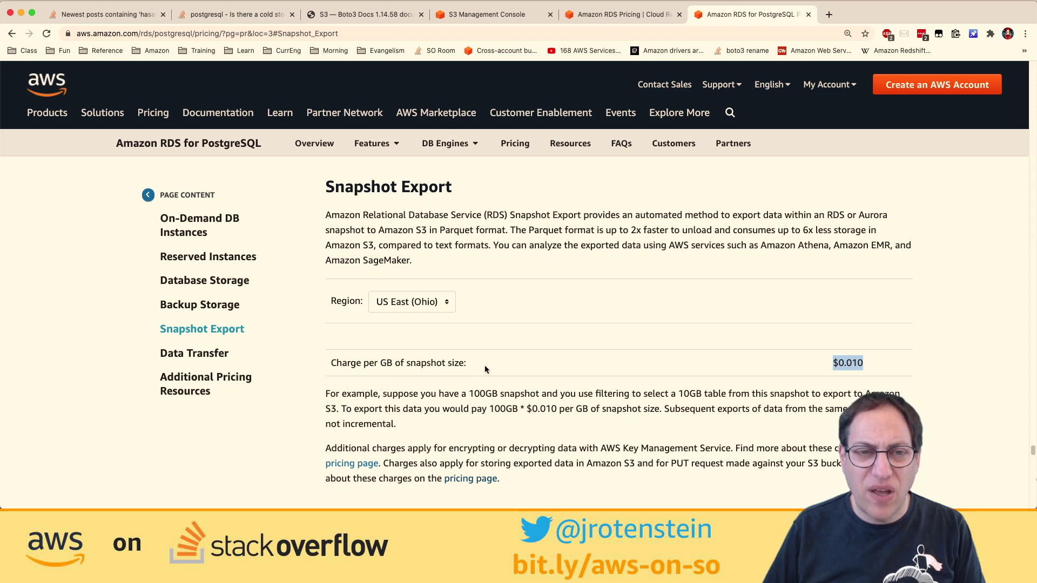
scroll(485, 365, up, 2)
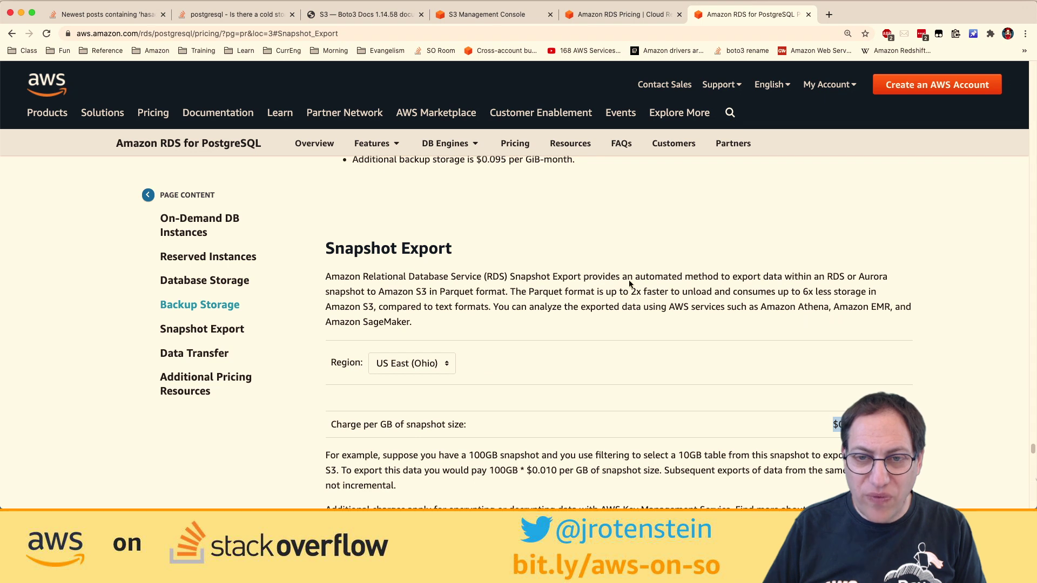
drag(627, 276, 506, 288)
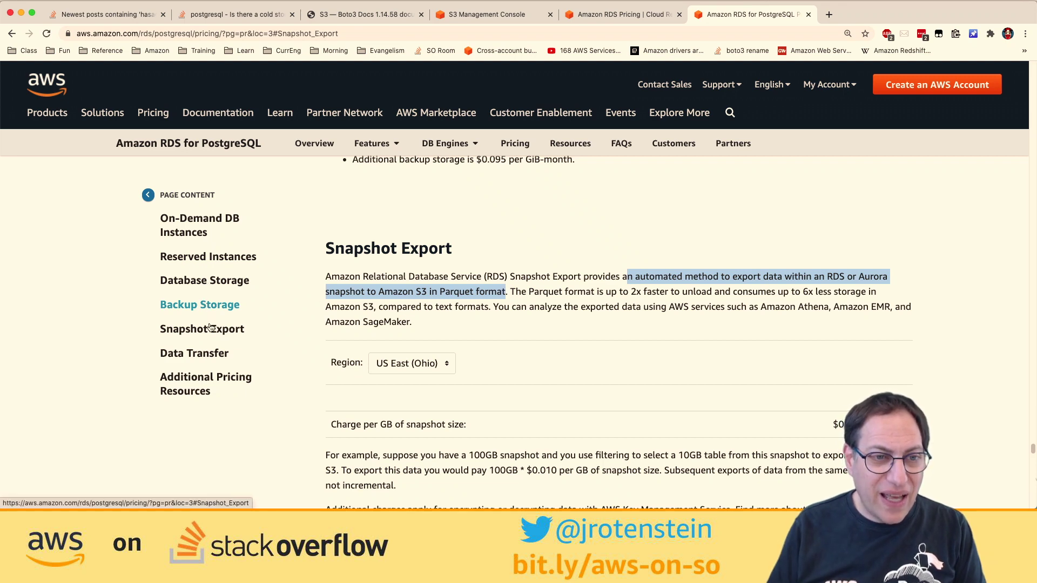
click(210, 305)
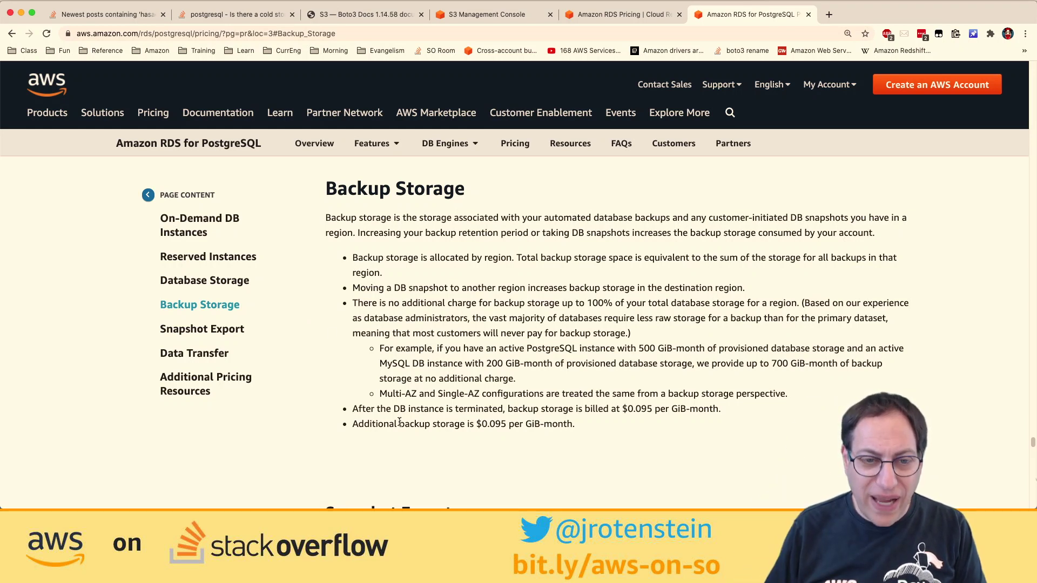
drag(394, 424, 582, 425)
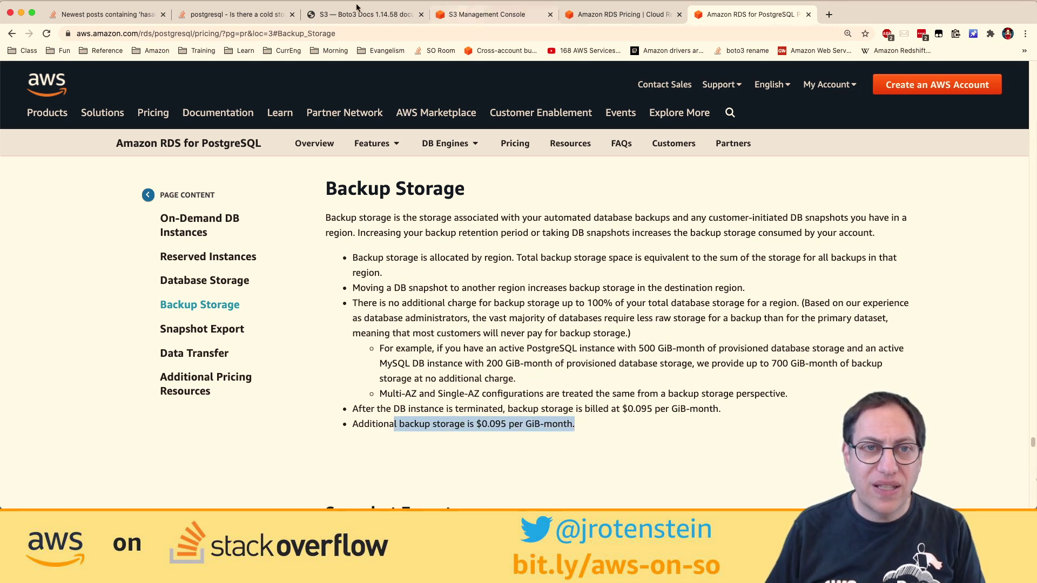
click(582, 6)
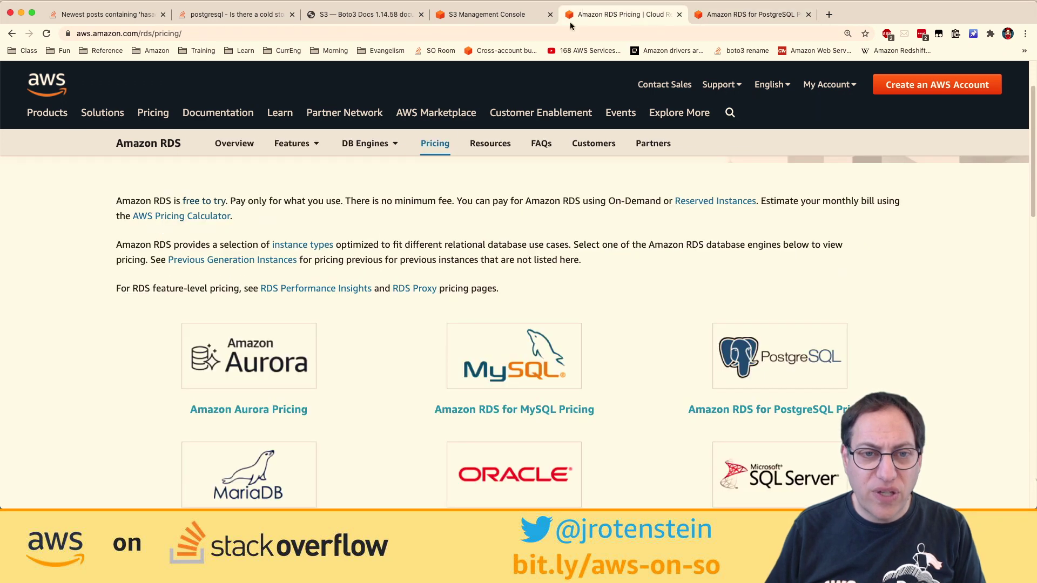
- Return to the Stack Overflow cold-storage RDS question and scroll back up to it
click(265, 17)
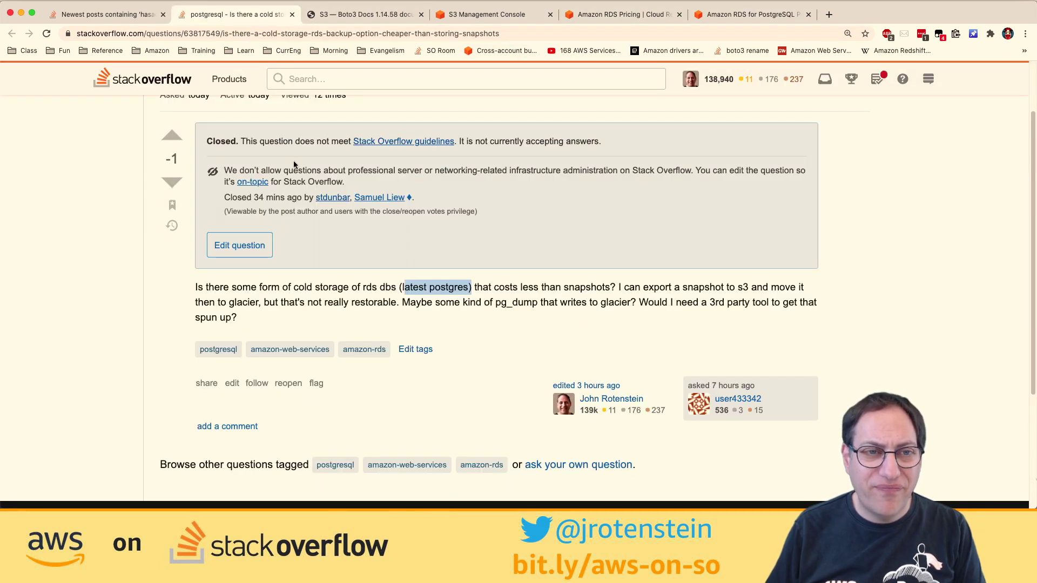
scroll(293, 160, up, 2)
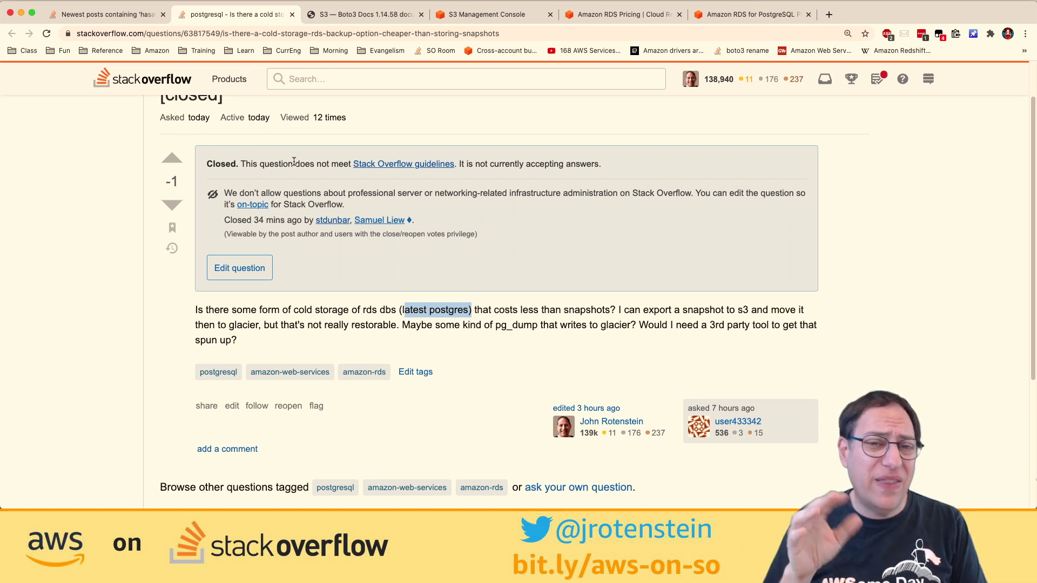
- Draft a comment: 'Normal snapshots are 9.5c/GB/month. There is also a "Snapshot Export" command (1c/GB)'
click(227, 452)
scroll(226, 451, down, 2)
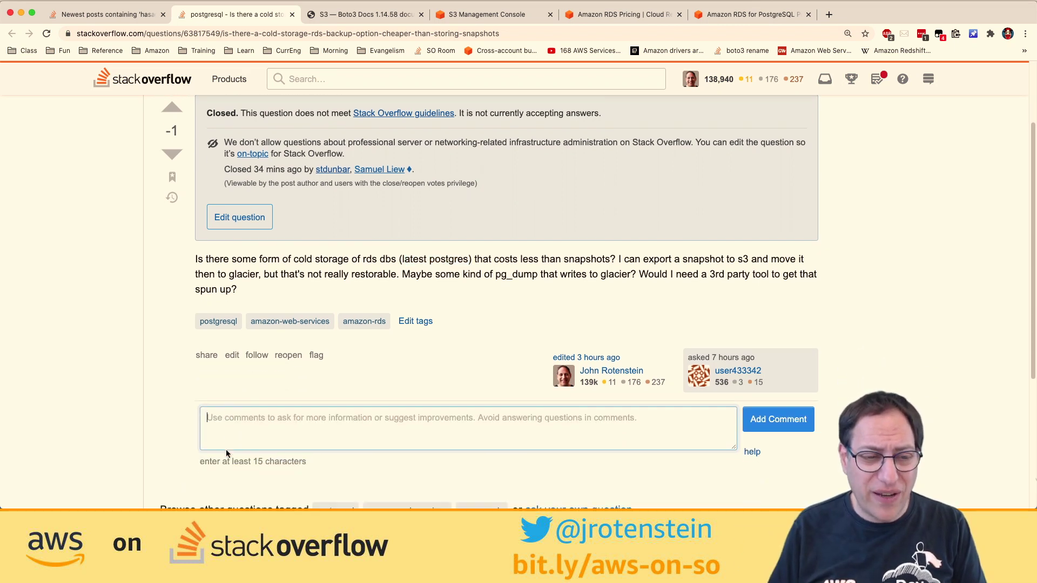
text(Normal )
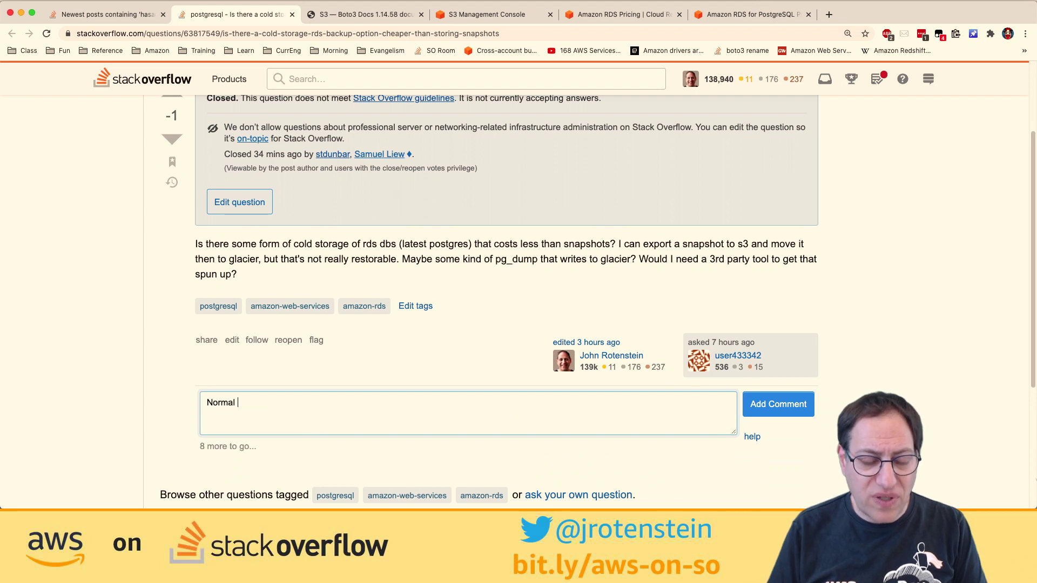
text(snapshots are )
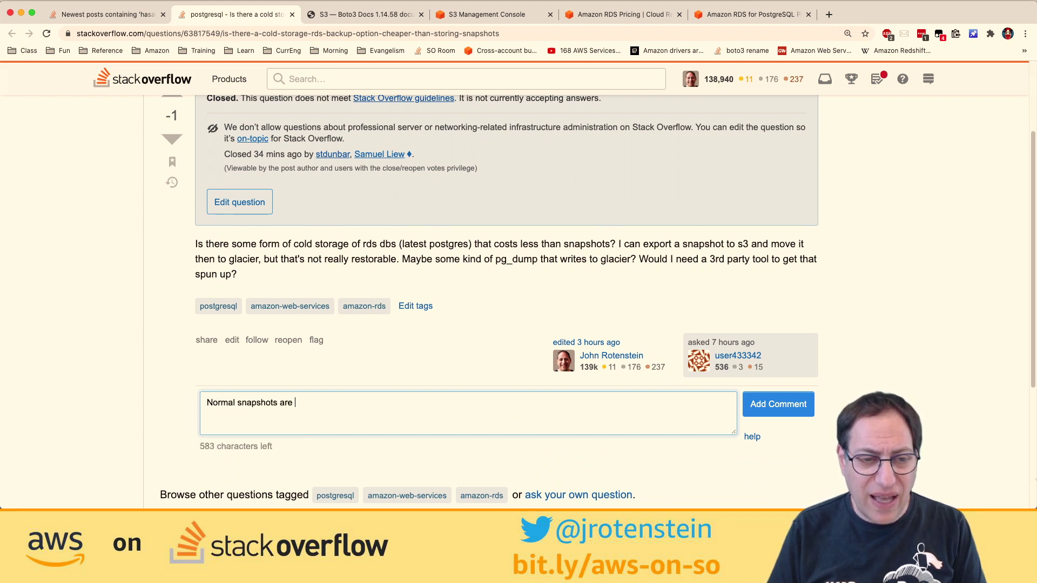
text(9.5c/GB/)
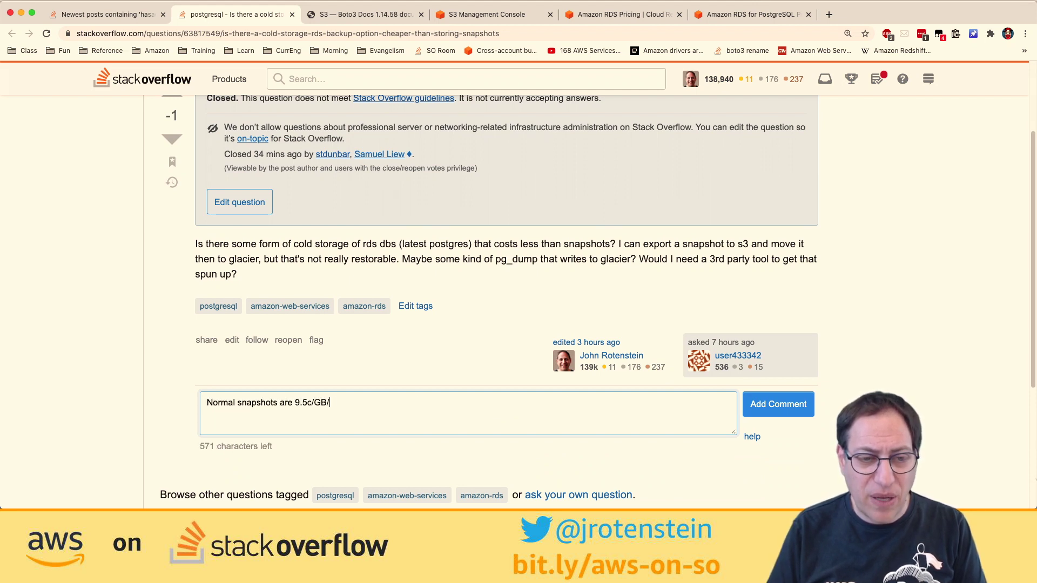
text(month. There i)
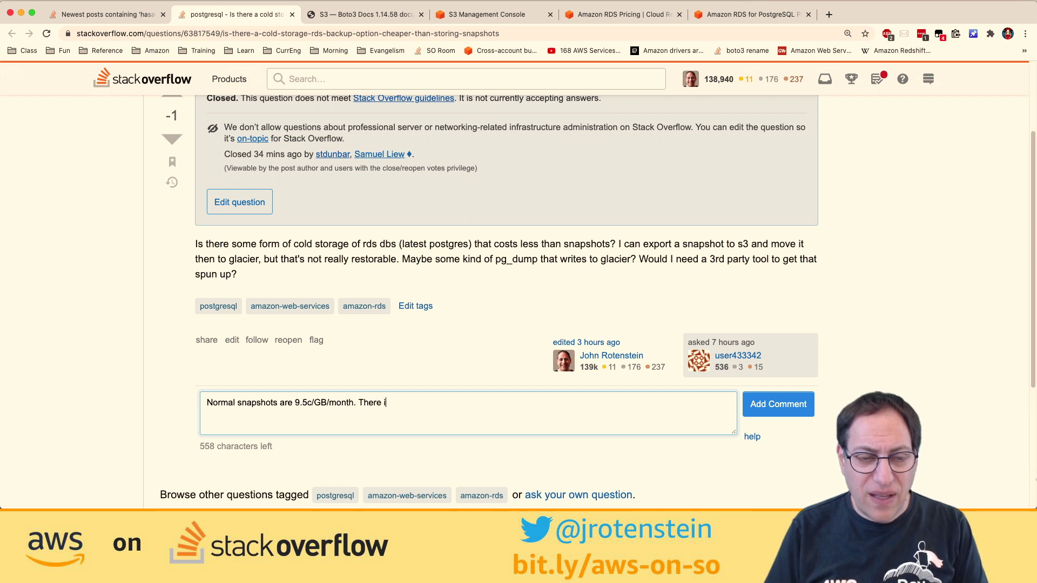
text(s also a "Snapshot Export)
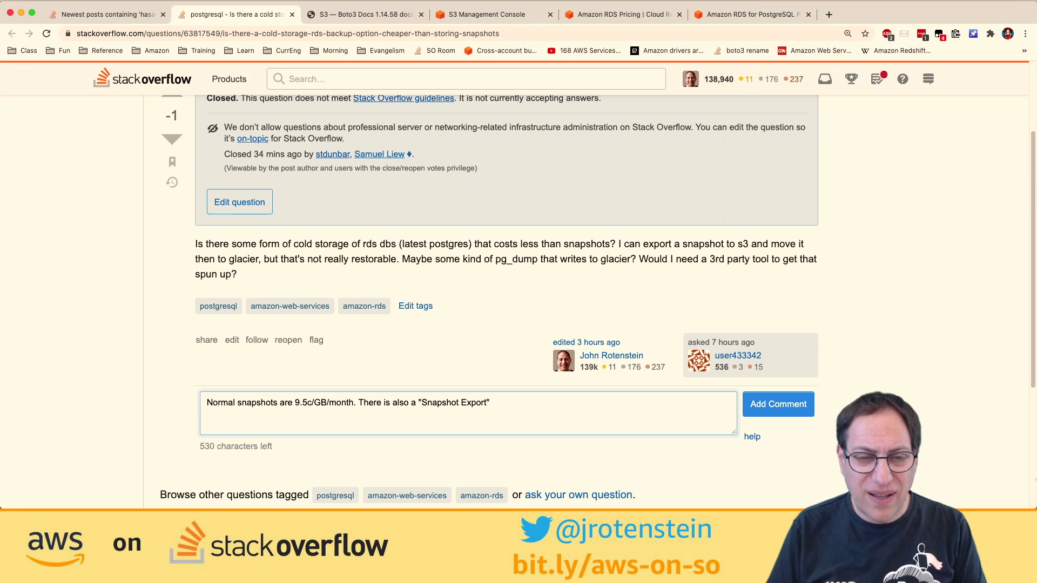
text(command (1c)
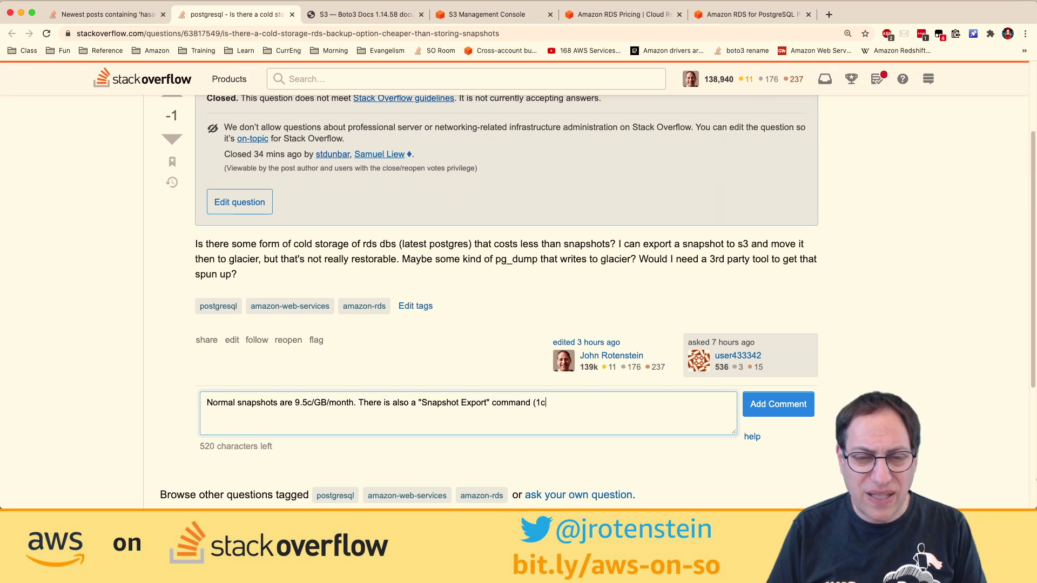
text(/GB))
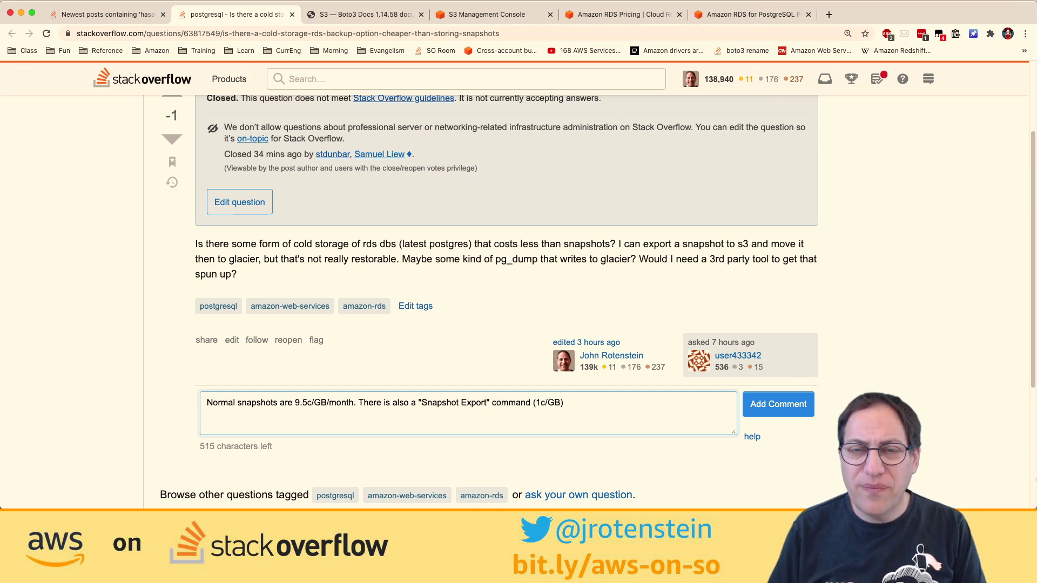
click(715, 15)
- Jump to the Snapshot Export section, showing $0.010 per GB of snapshot size
click(200, 323)
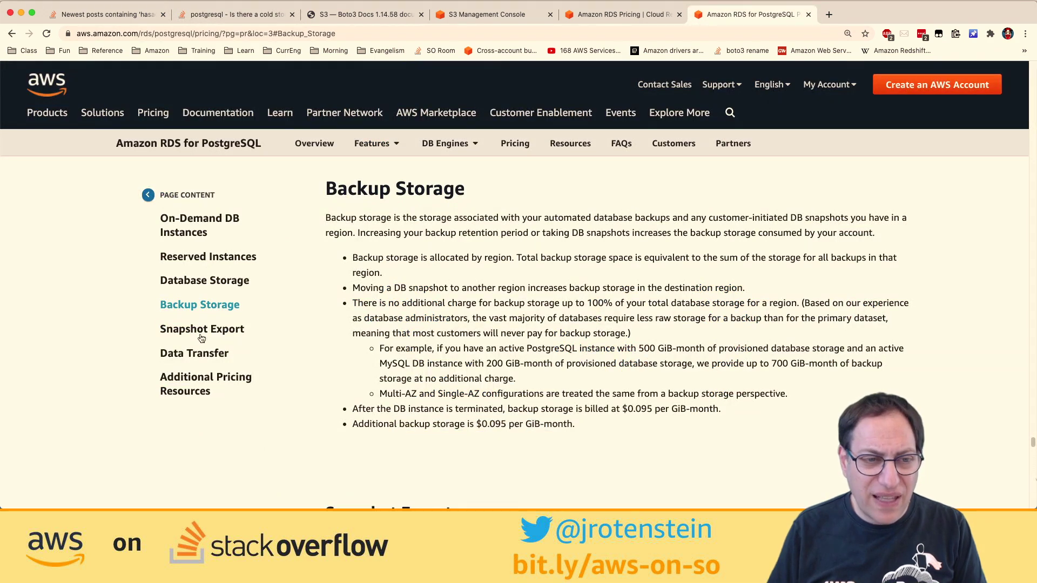
click(201, 335)
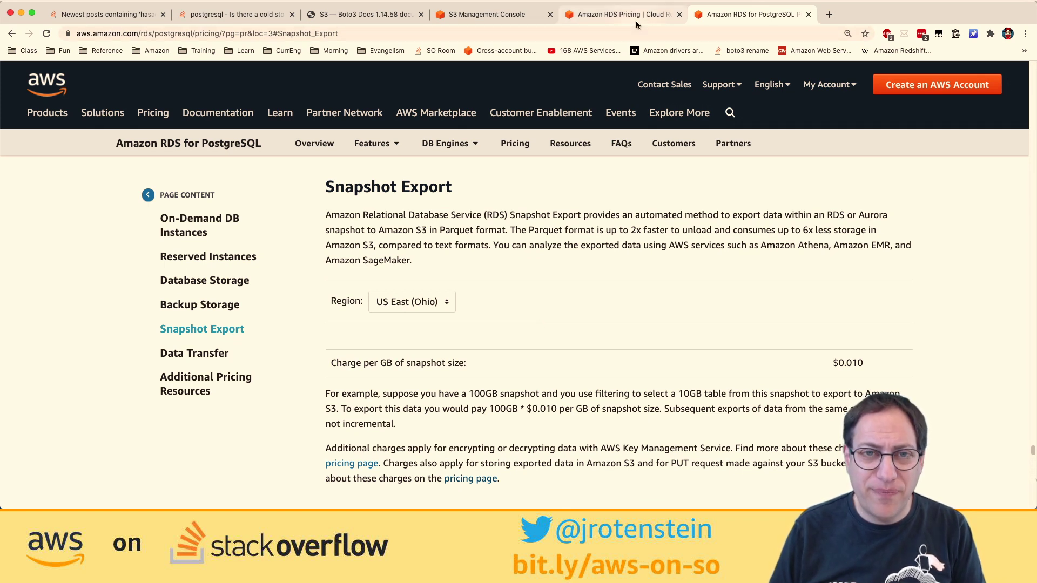
- Finish the comment on Parquet export to S3/Glacier and pg_dump/psql restore, then post it
click(250, 16)
scroll(373, 195, down, 1)
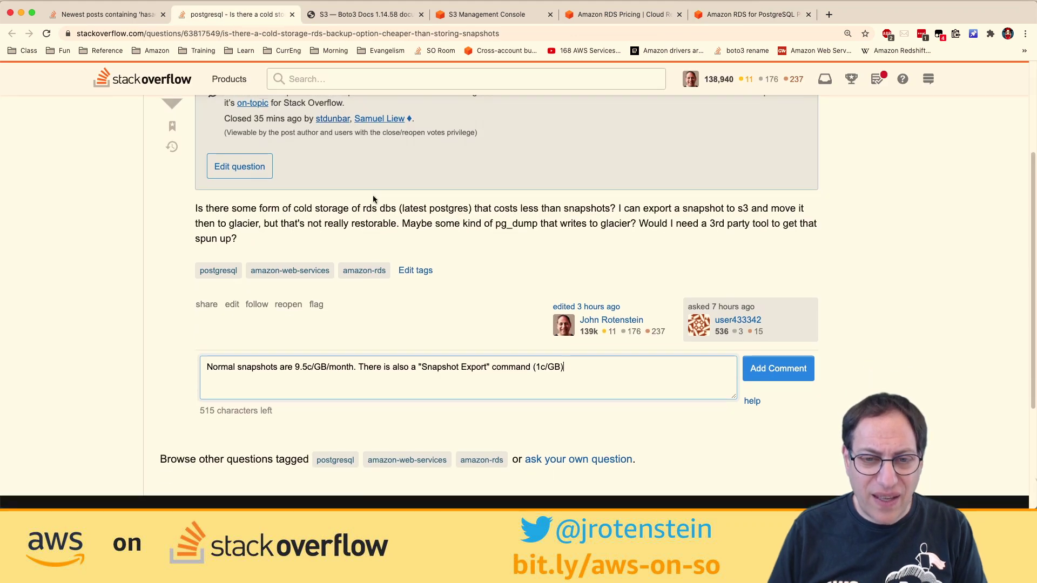
text(that can export a)
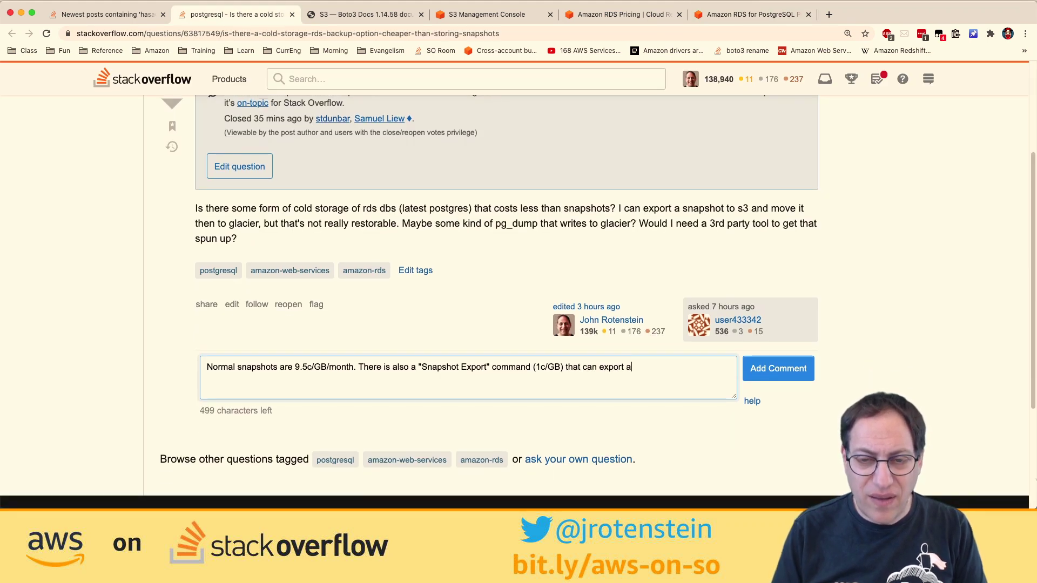
text( Parquet f)
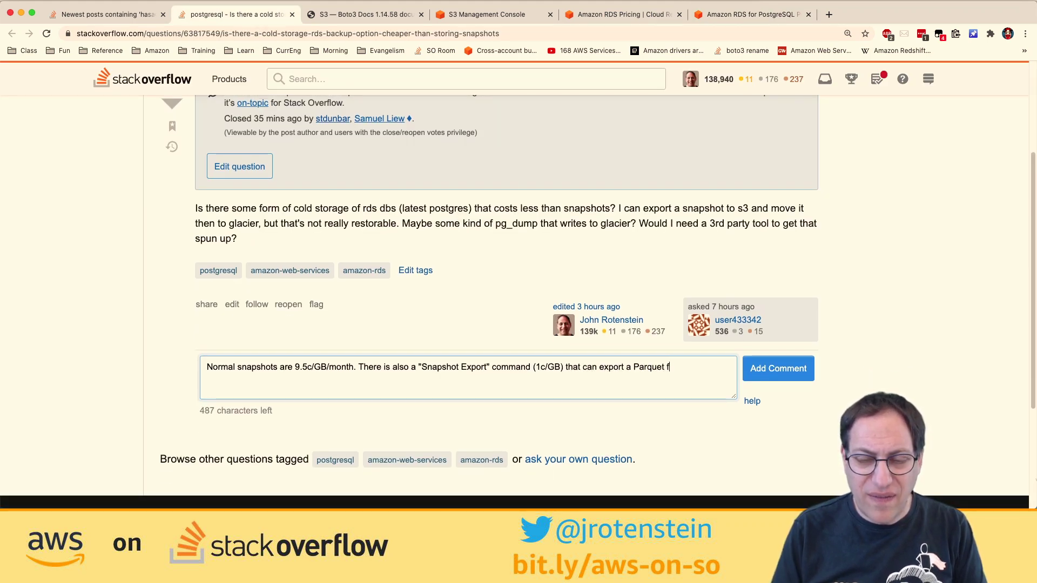
text(ile into S3)
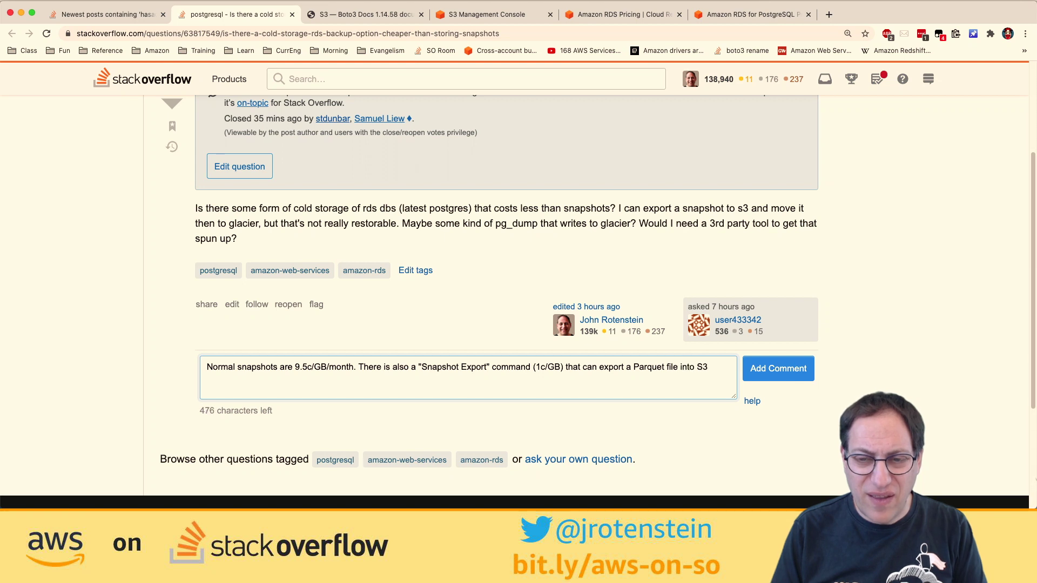
text(. This c)
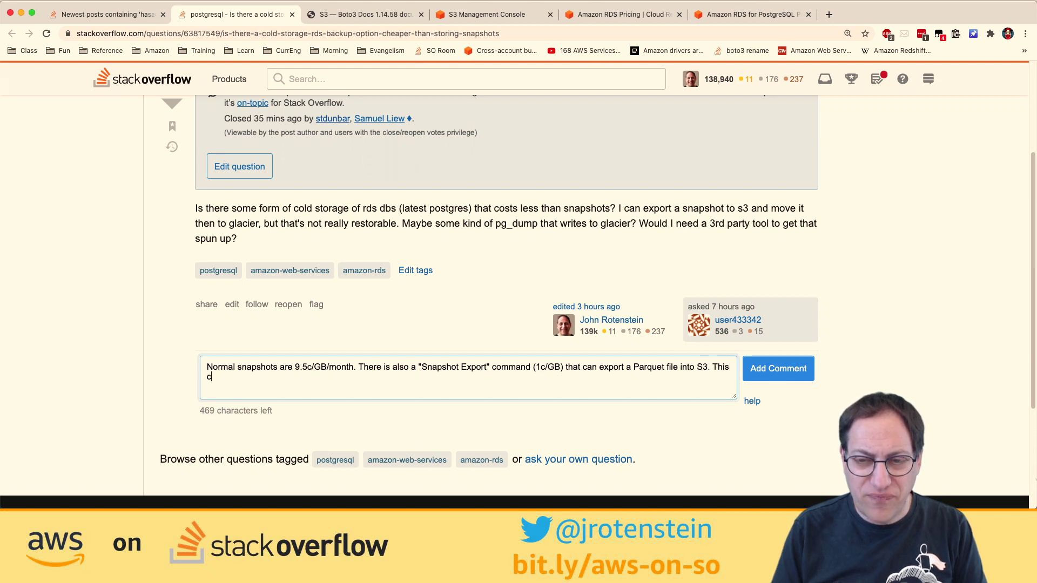
text(ould then be mo)
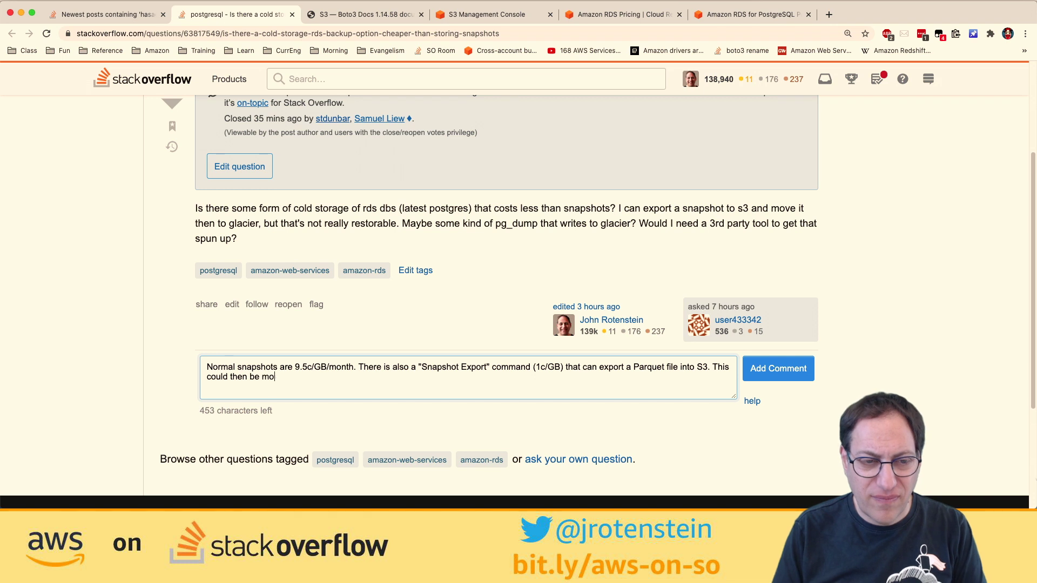
text(ved into Glacier storage. However)
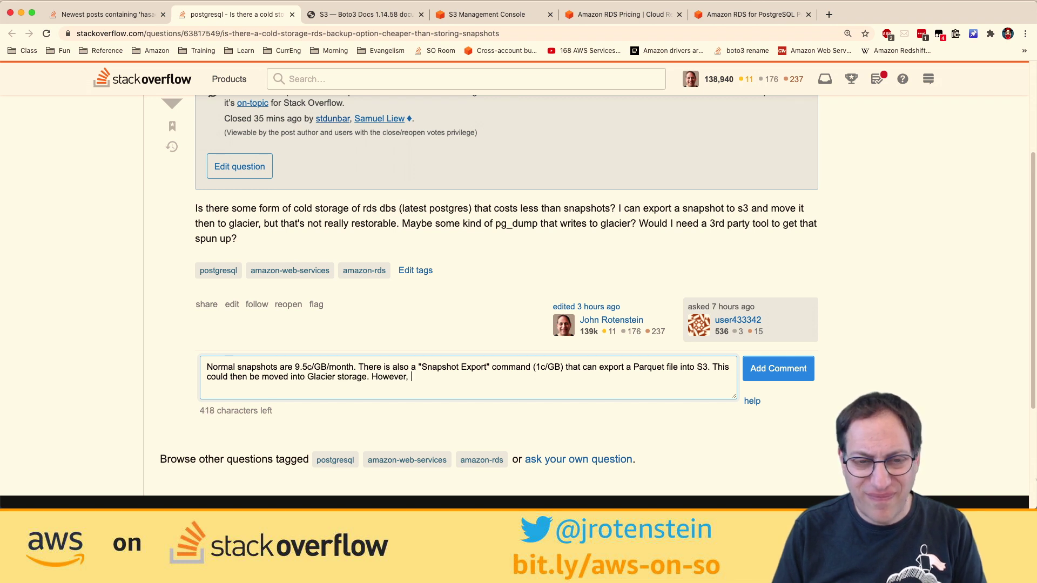
text(, I don't think it wou)
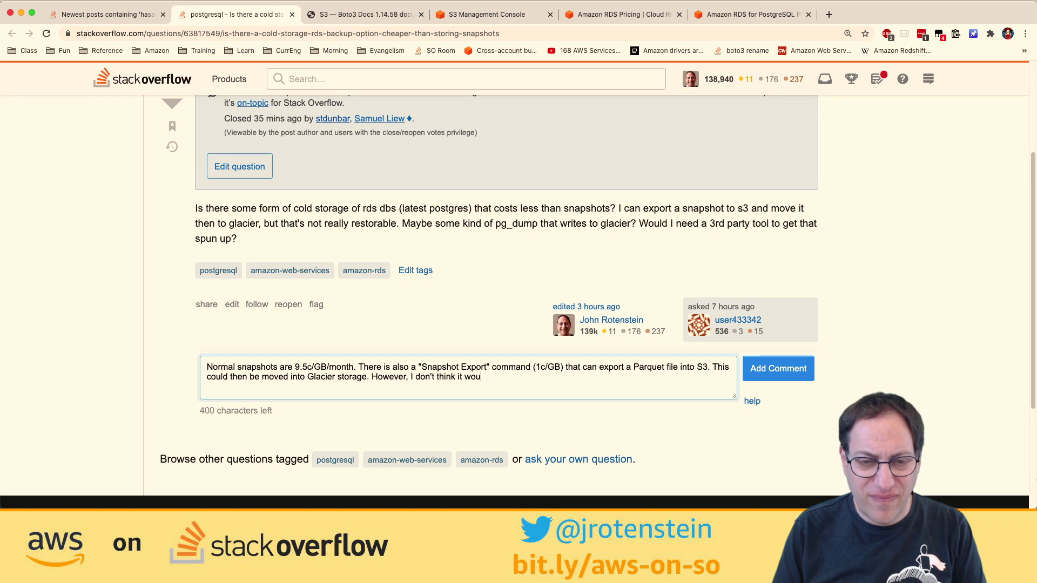
text(ld be easy to )
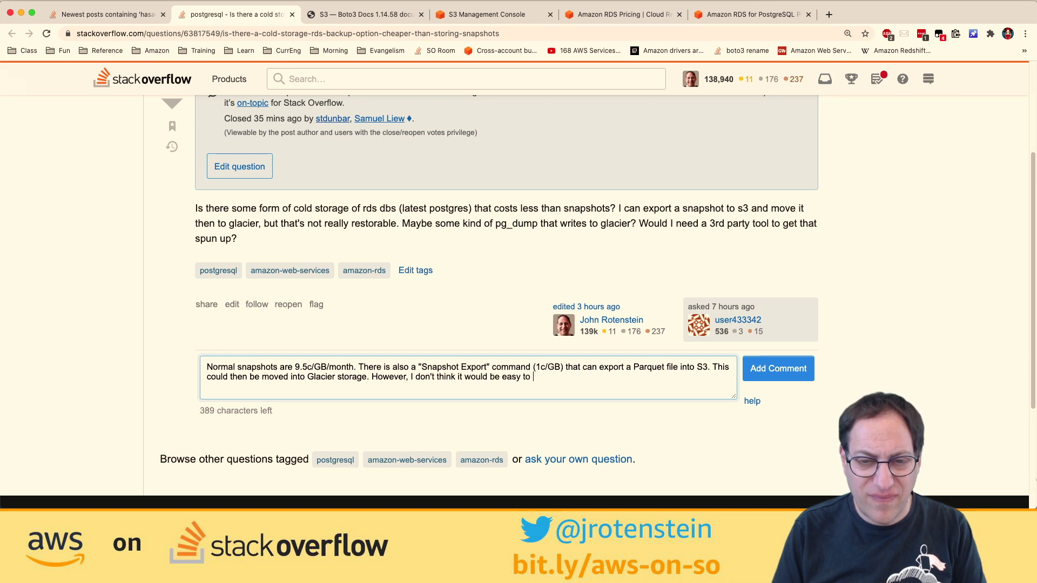
text(load that data back in)
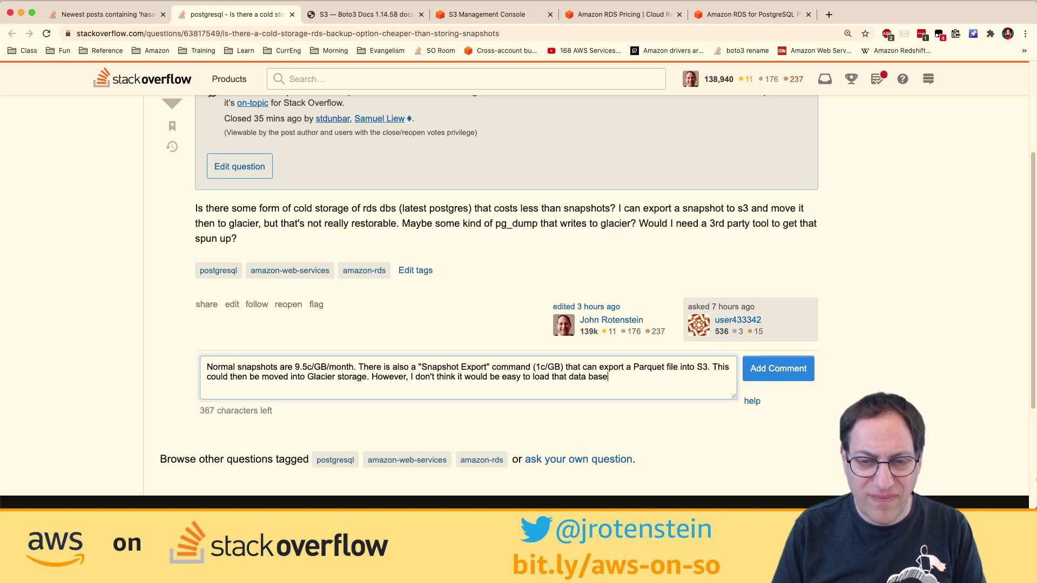
text(to RDS)
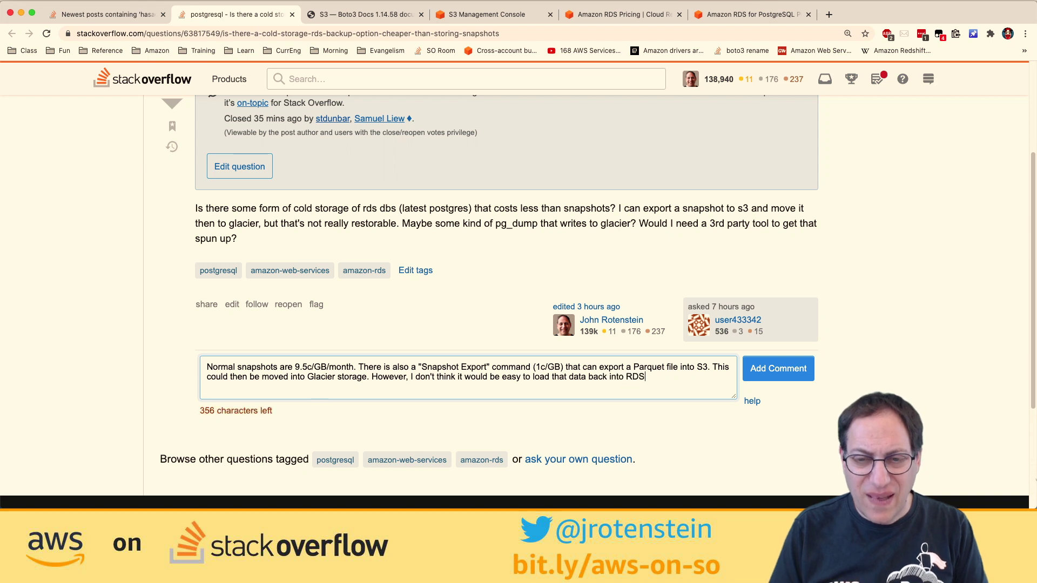
text(. Postg)
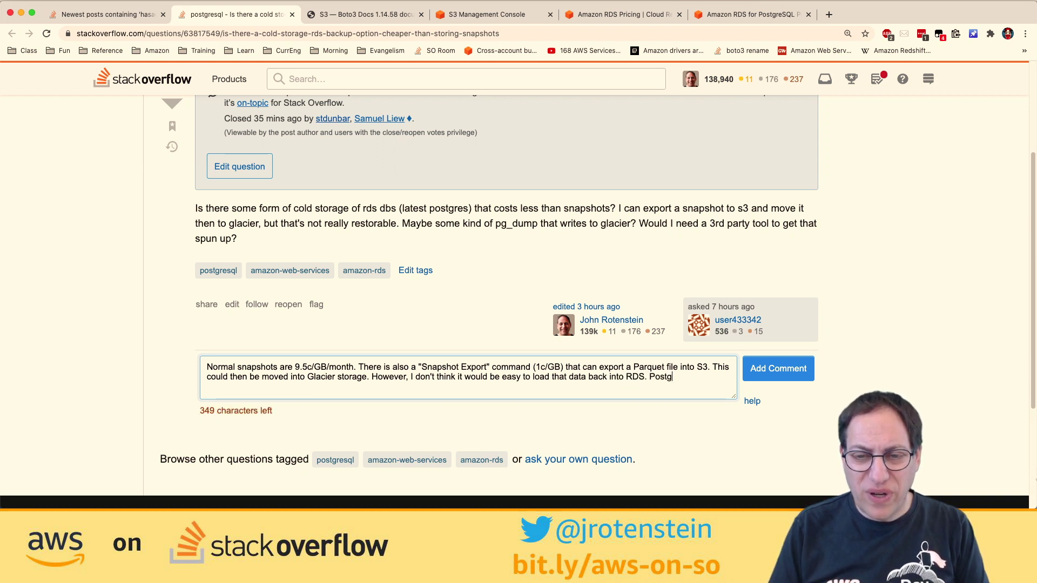
text(reSQL c)
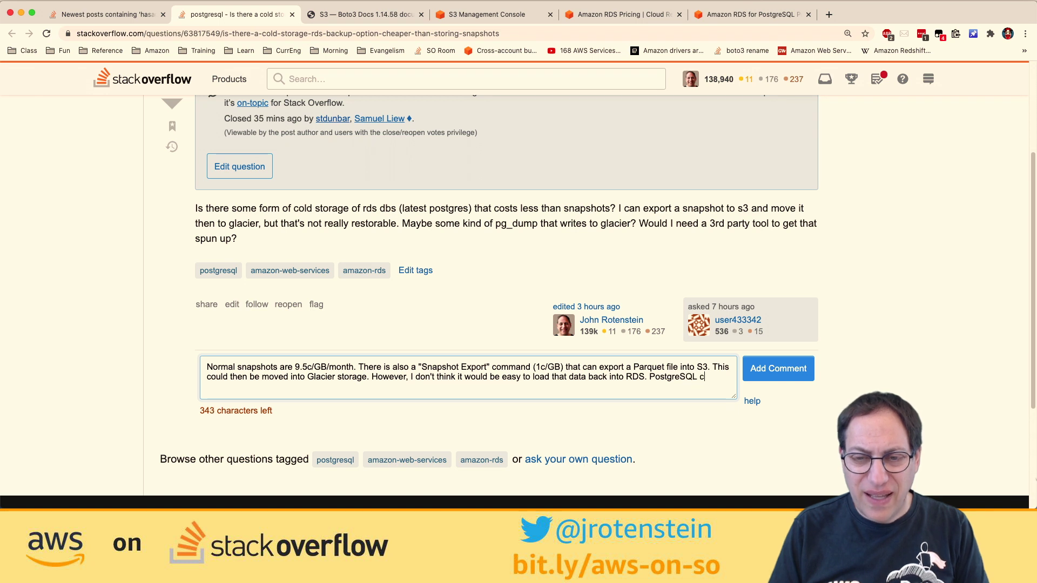
key(BackSpace)
text(has a `pg-D)
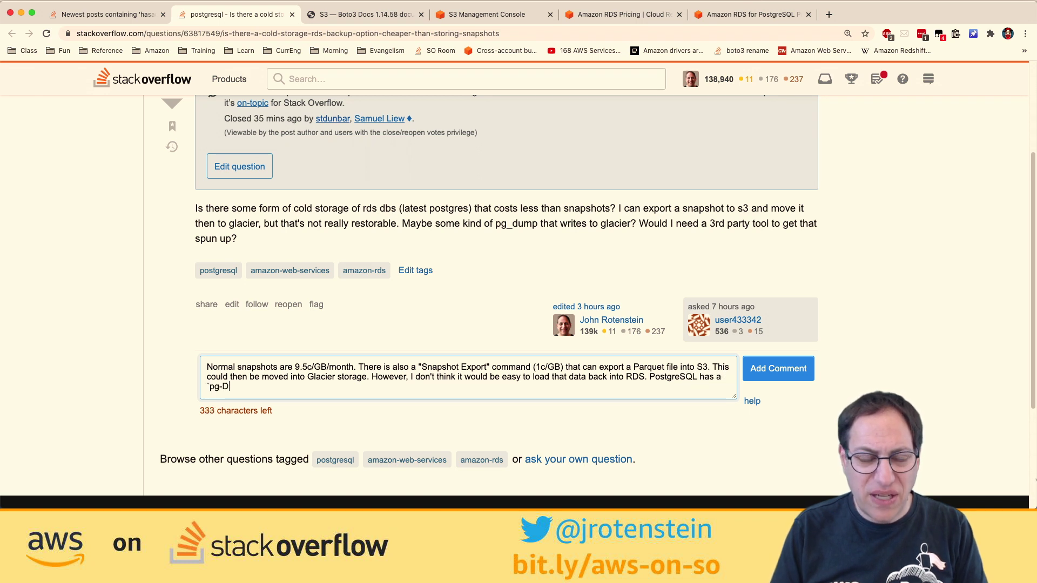
key(BackSpace)
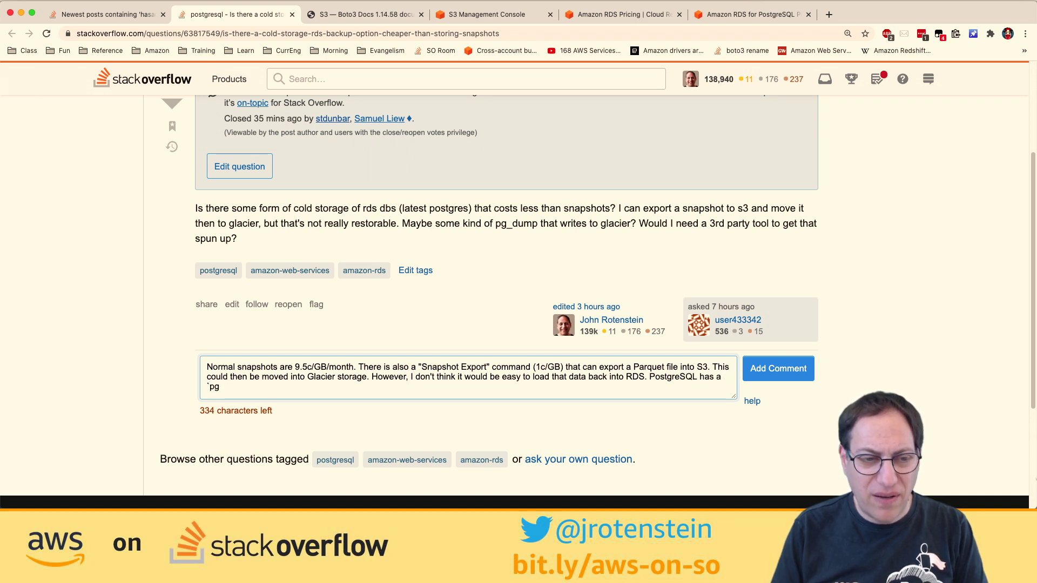
text(dump` comma)
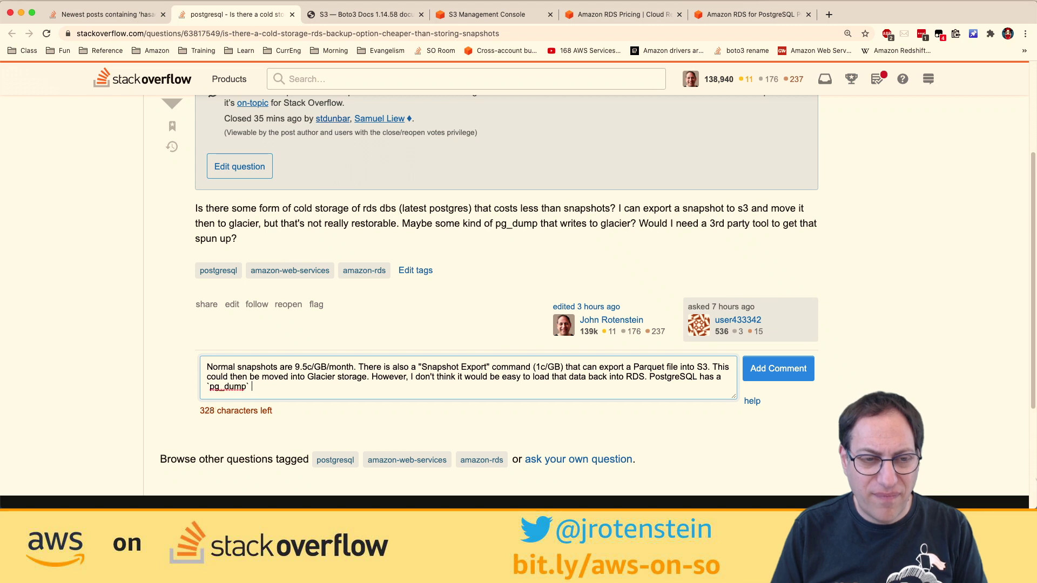
text(nd that outputs )
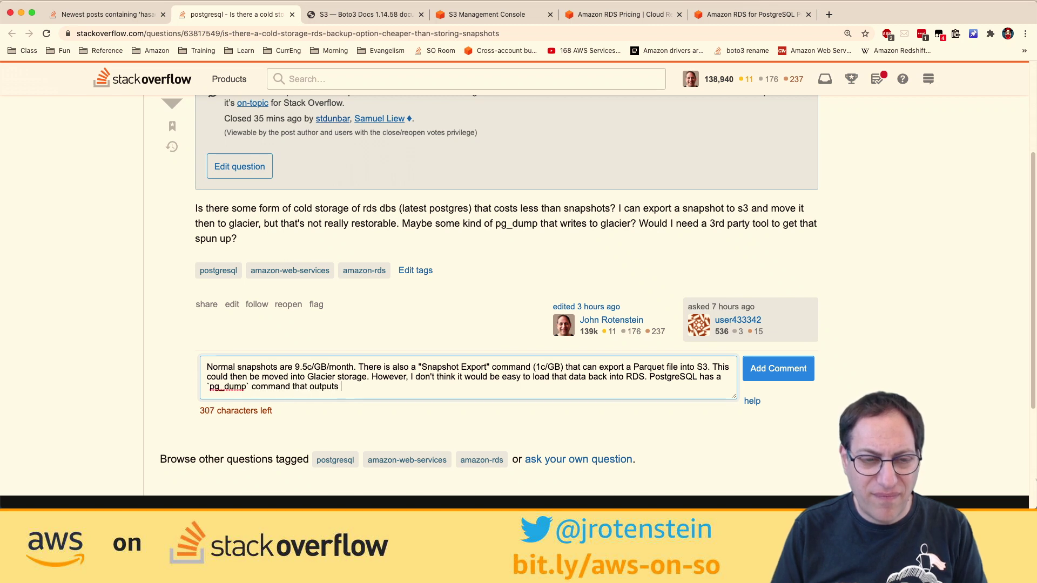
text(a text file)
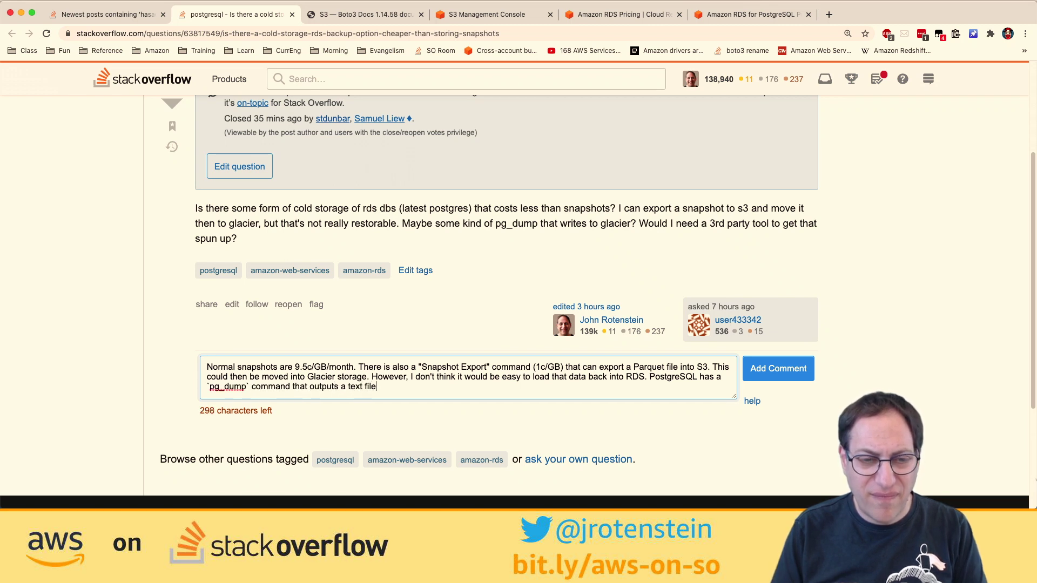
text( (that can be zipped) .)
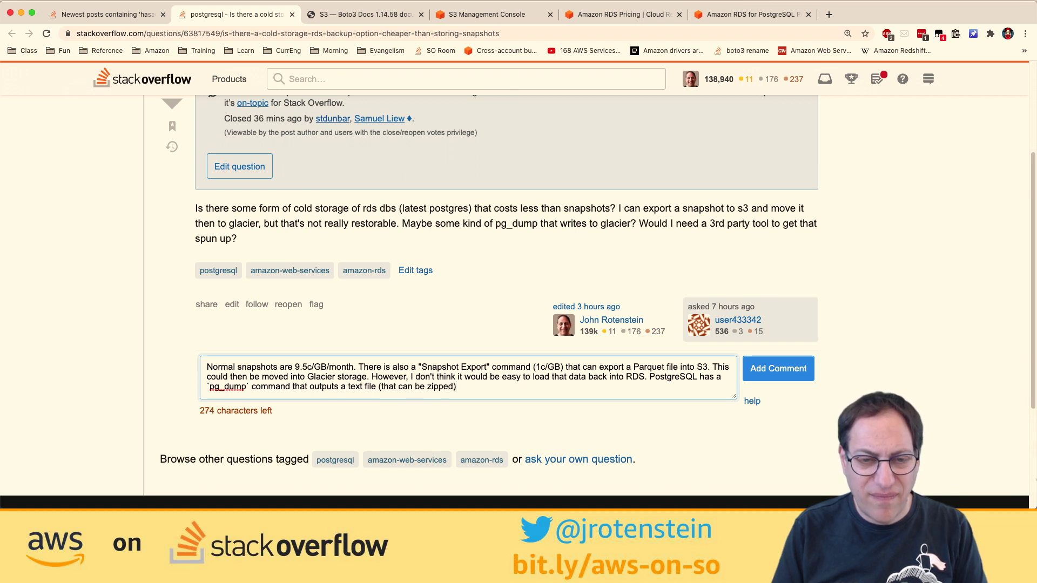
text(. You can then imp)
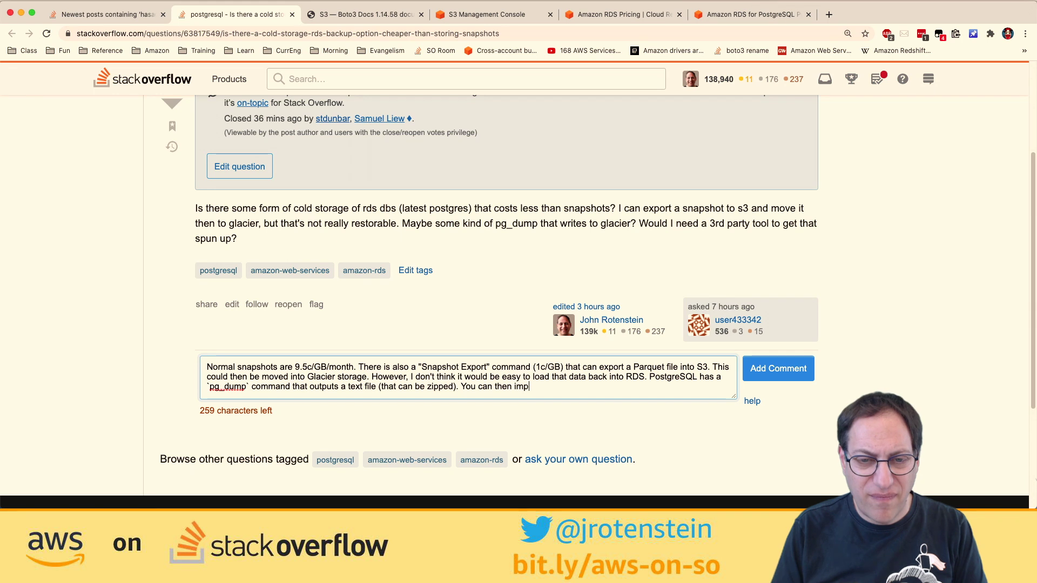
text(ort the data a)
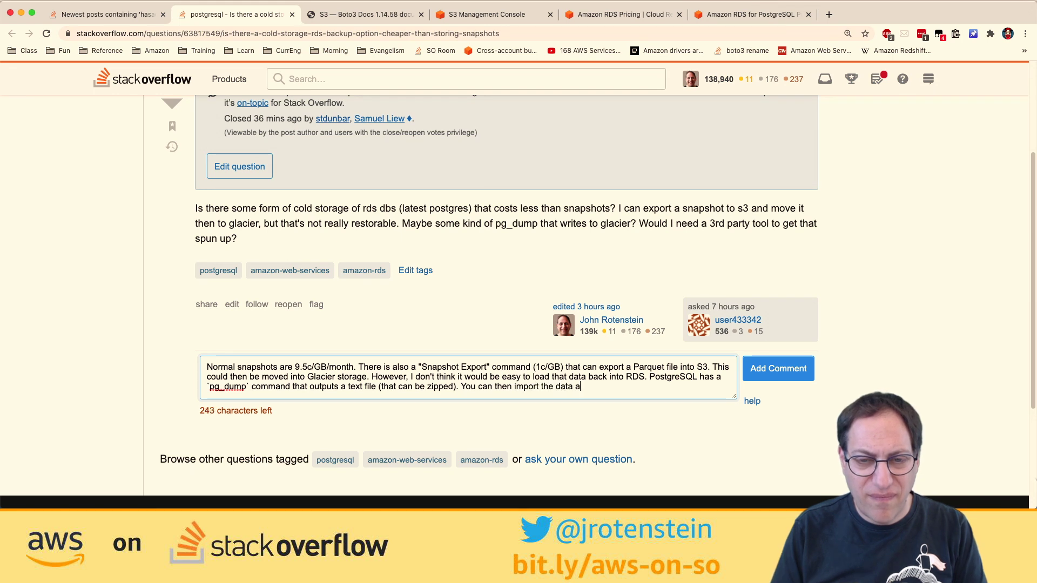
text(gain simply b)
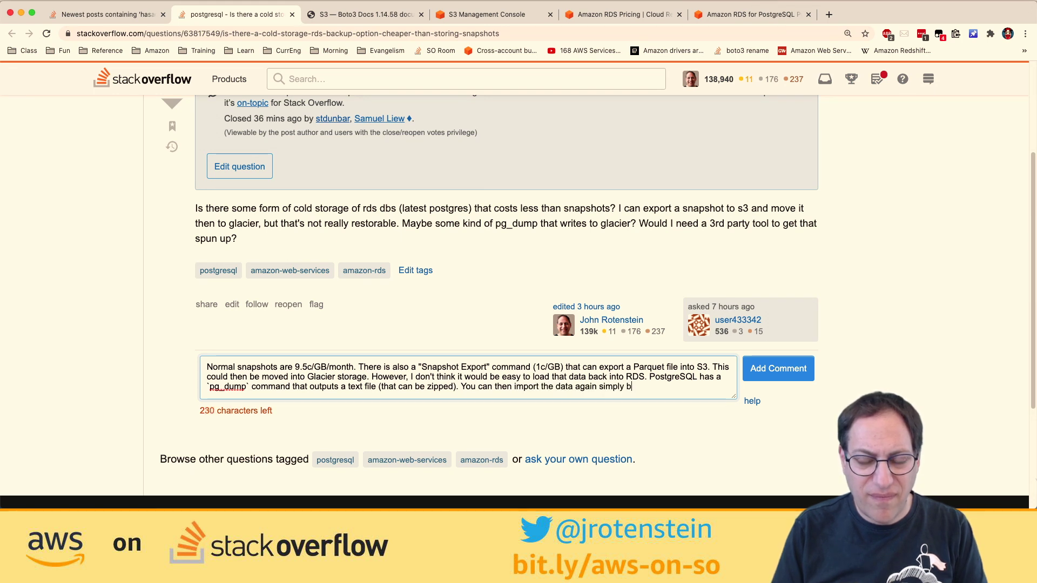
text(y "running "the)
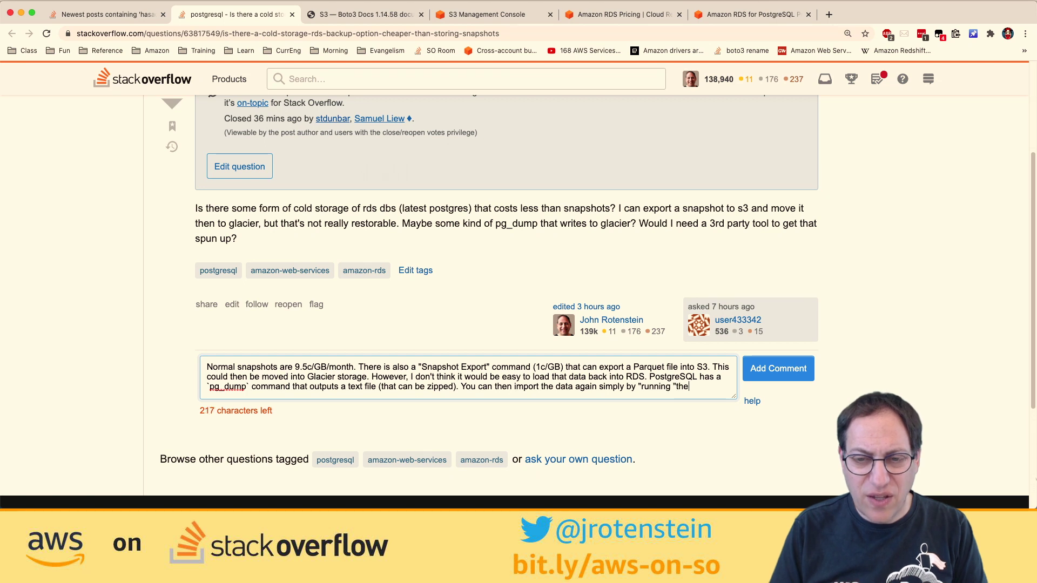
key(BackSpace)
key(BackSpace)
key(BackSpace)
key(BackSpace)
key(BackSpace)
text(")
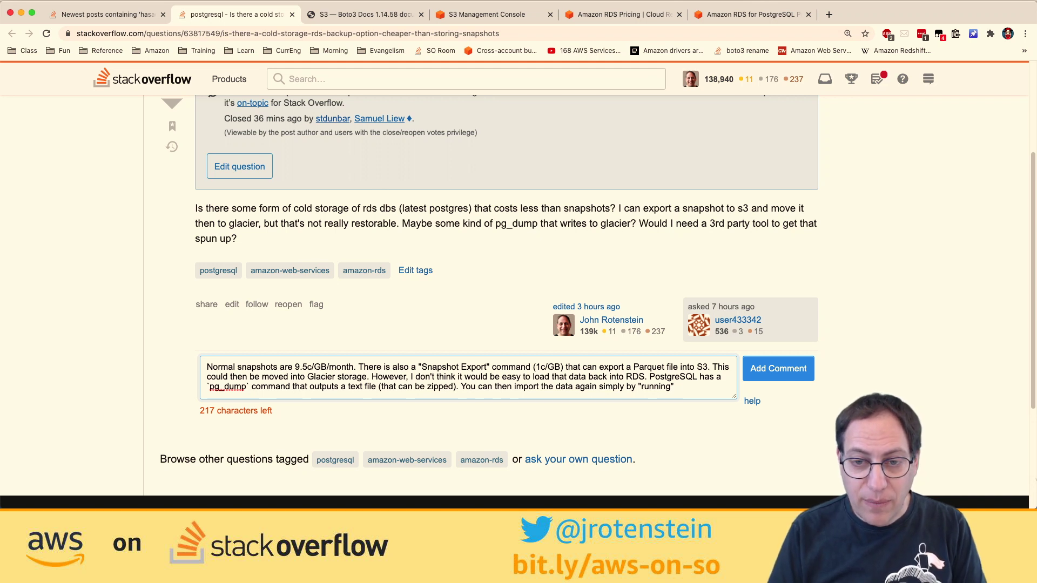
text(the )
text(du)
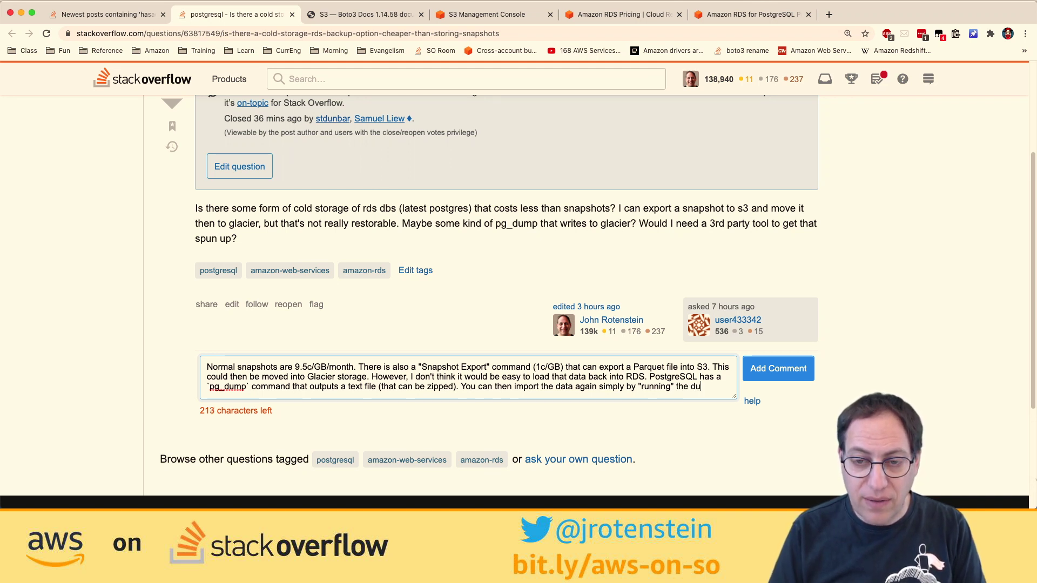
text(mp file into the `p)
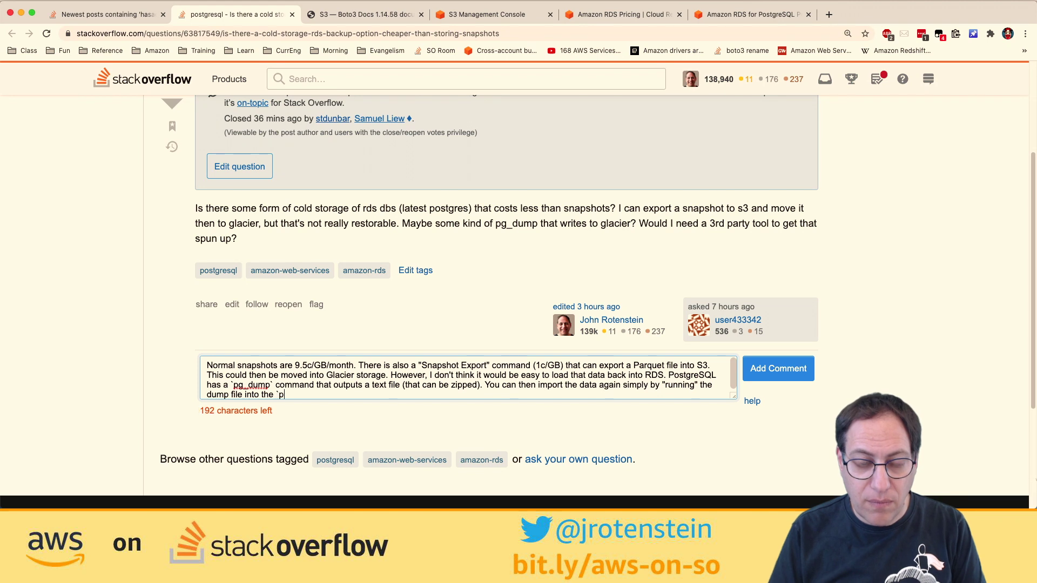
text(sql` command.)
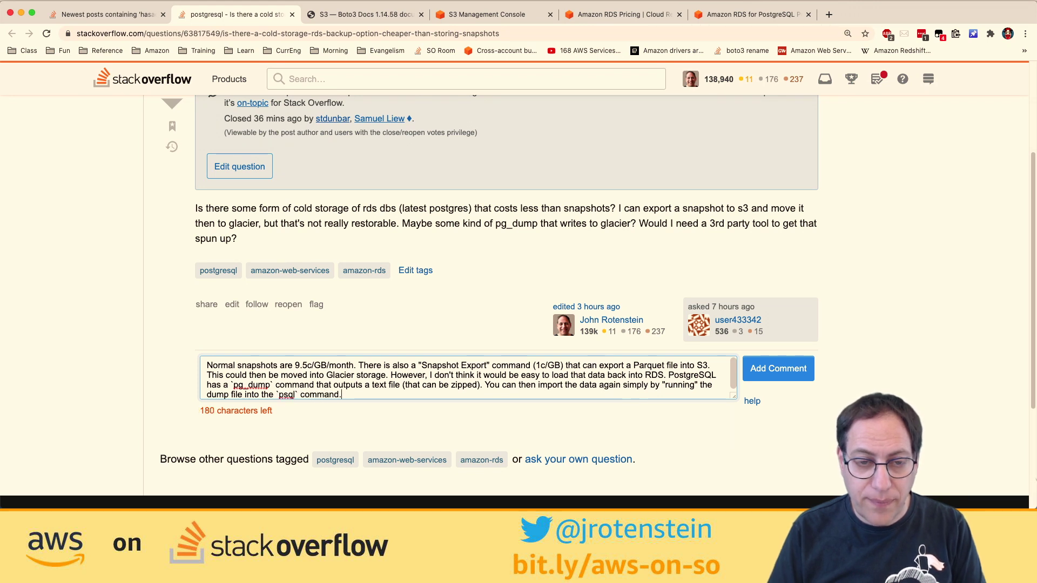
key(Return)
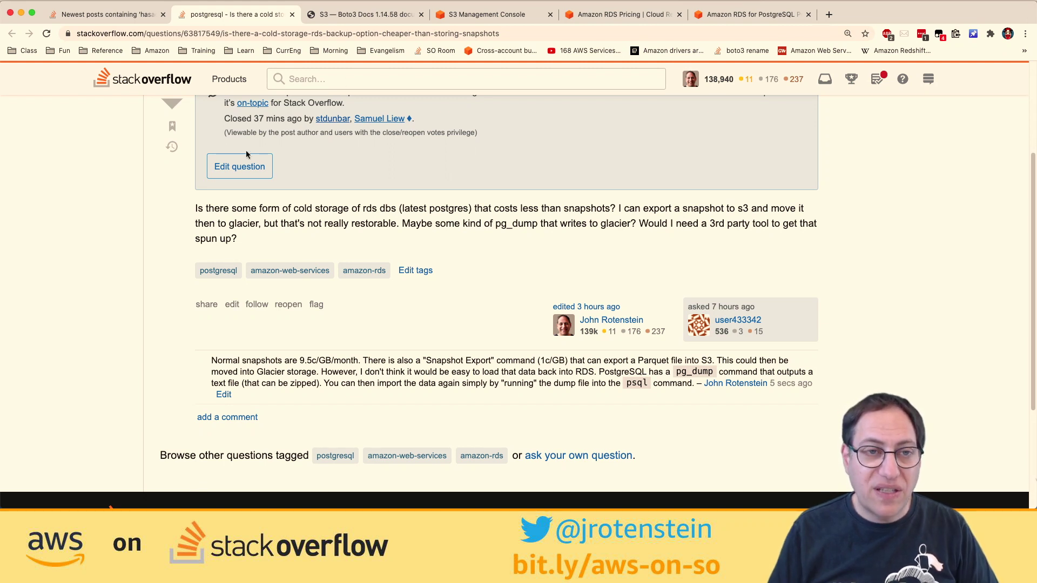
- Scroll to the cold-storage question's Closed notice and highlight the closure reason text
scroll(246, 155, up, 4)
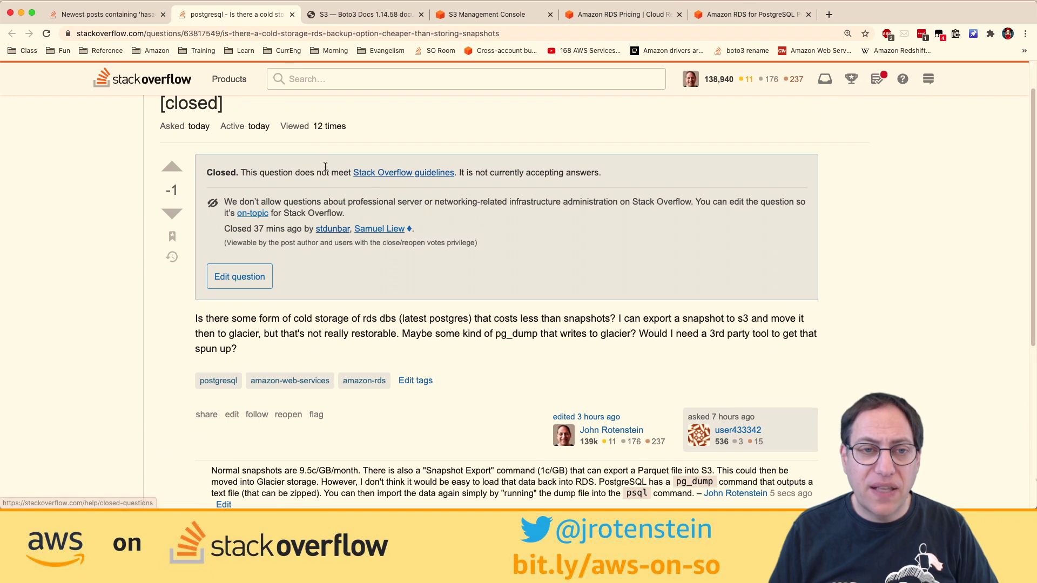
drag(322, 172, 514, 173)
scroll(463, 389, down, 1)
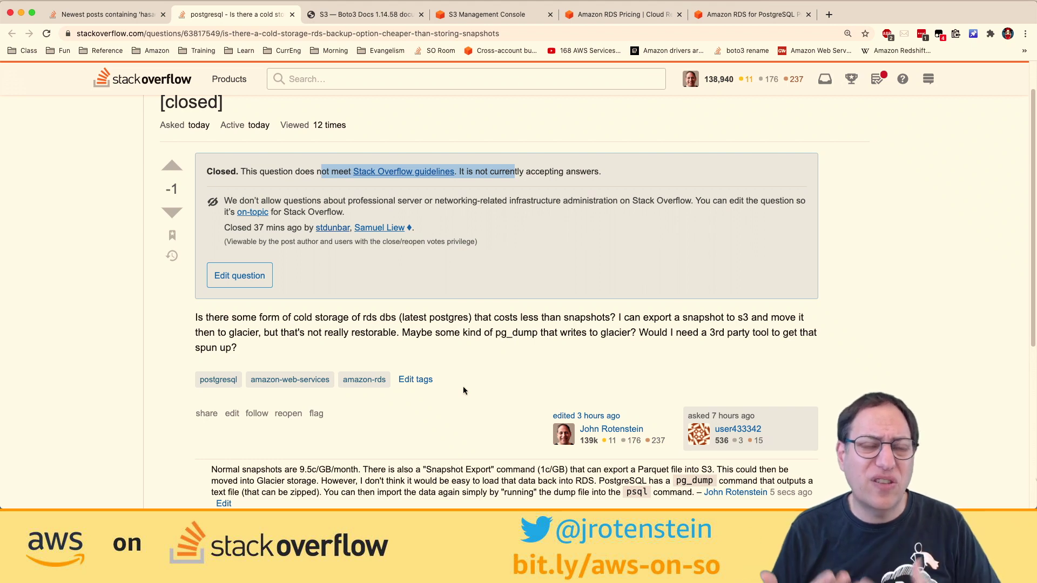
scroll(463, 387, down, 5)
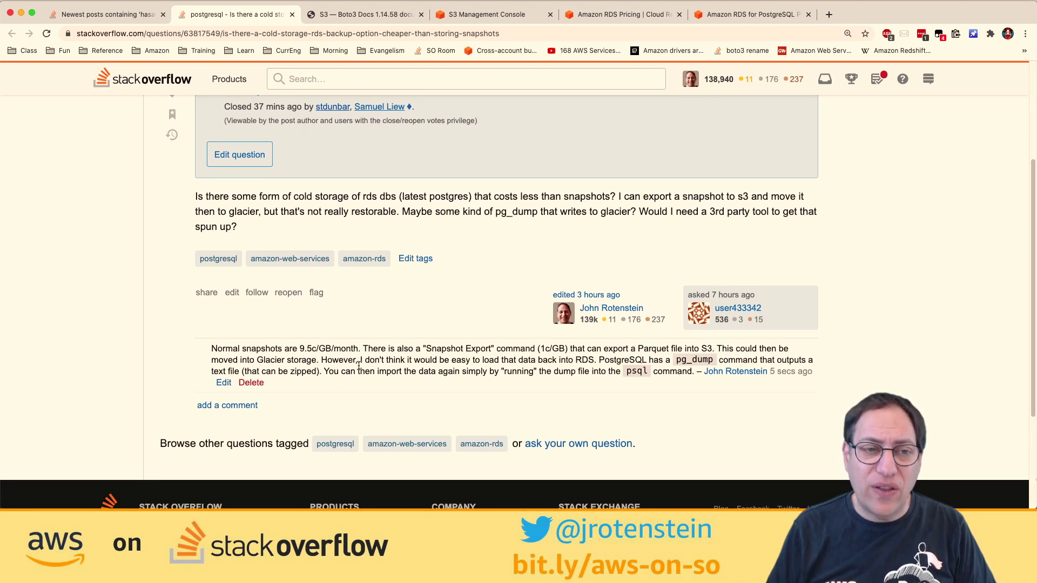
scroll(359, 366, up, 5)
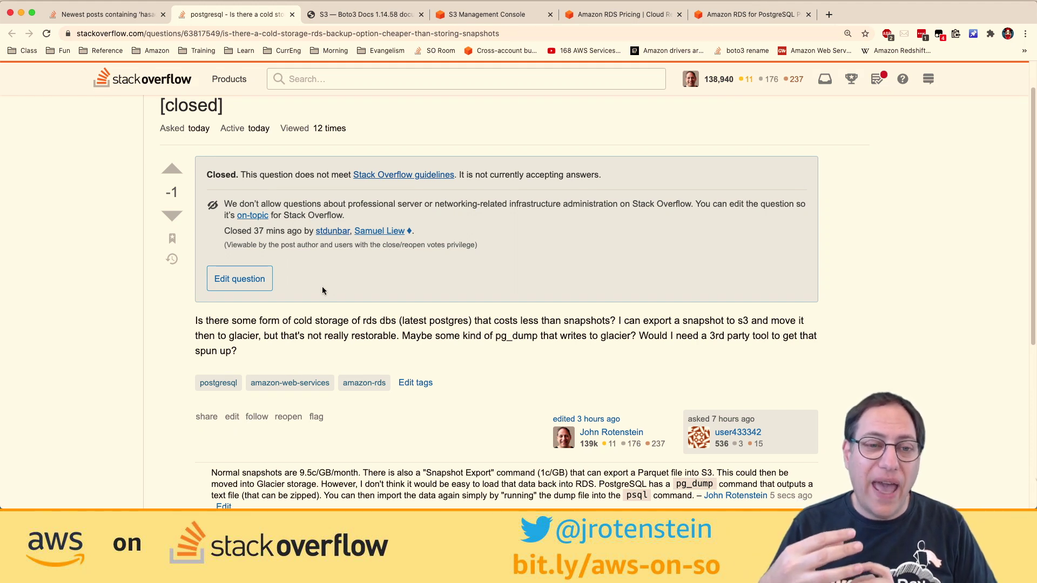
scroll(322, 286, down, 2)
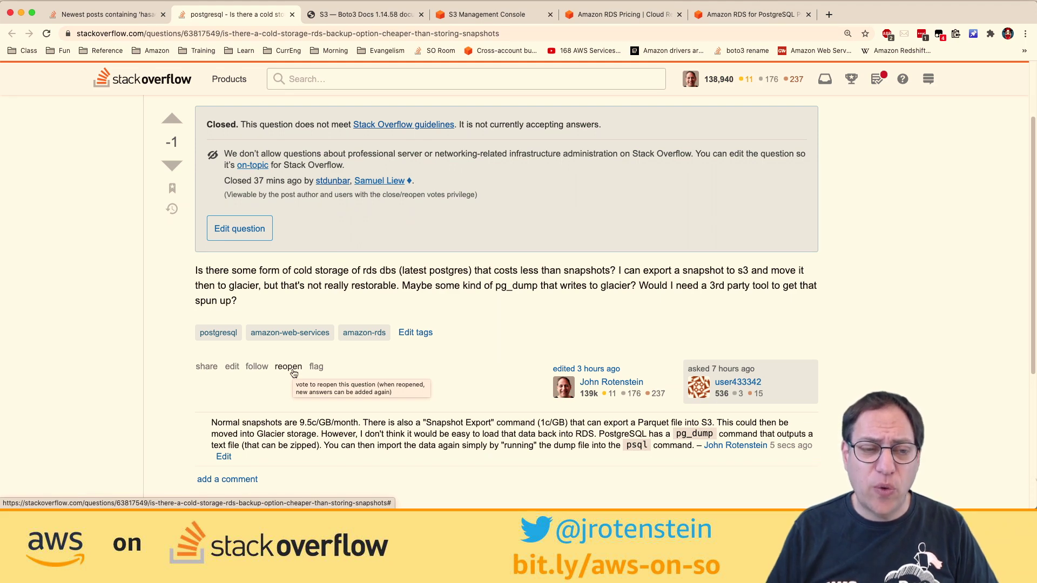
- Close the cold-storage question and reopen it in a background tab from the newest posts results
key(super+w)
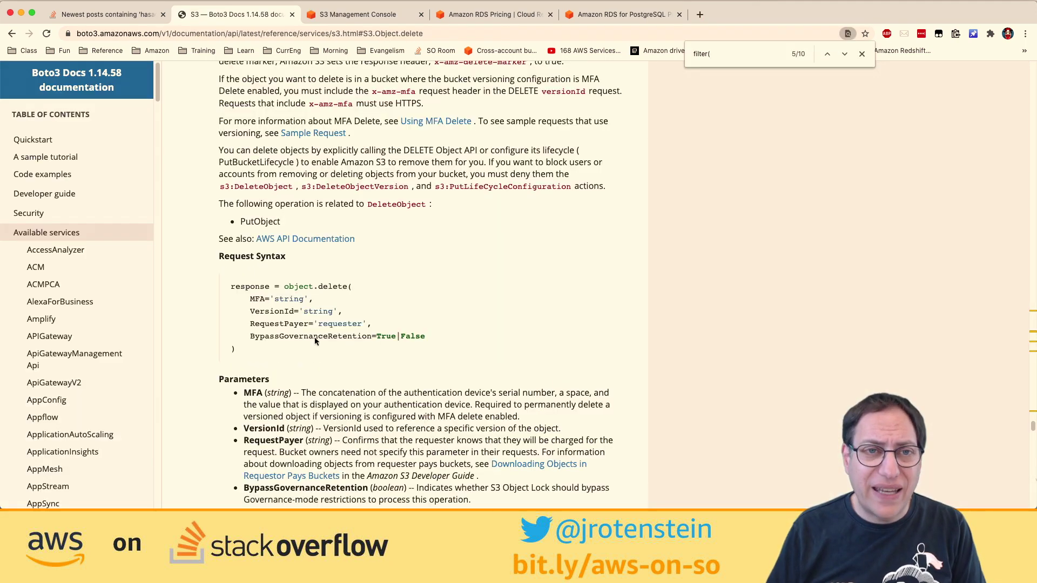
key(super+1)
shift+super+click(311, 158)
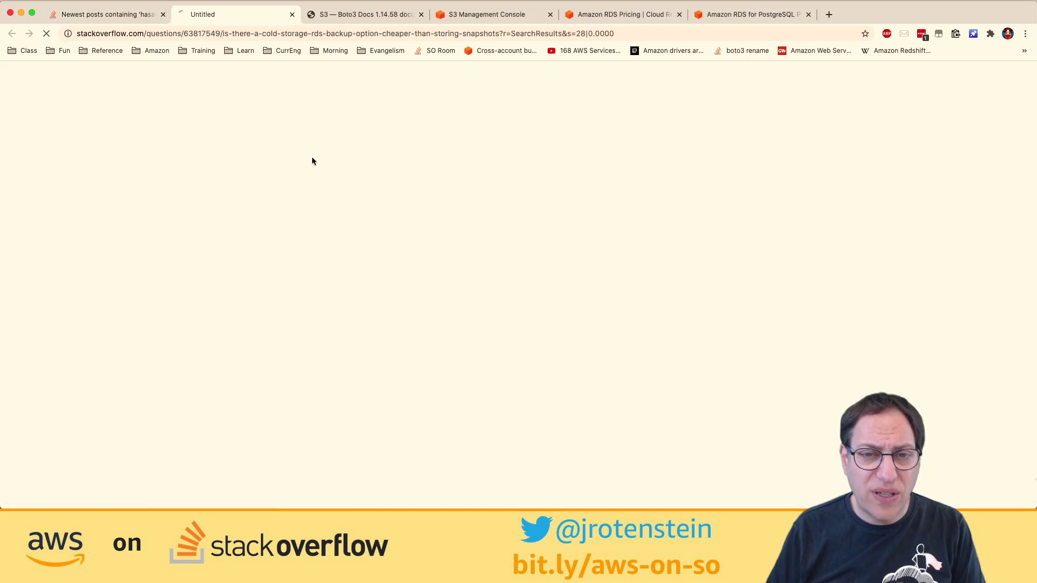
key(super+1)
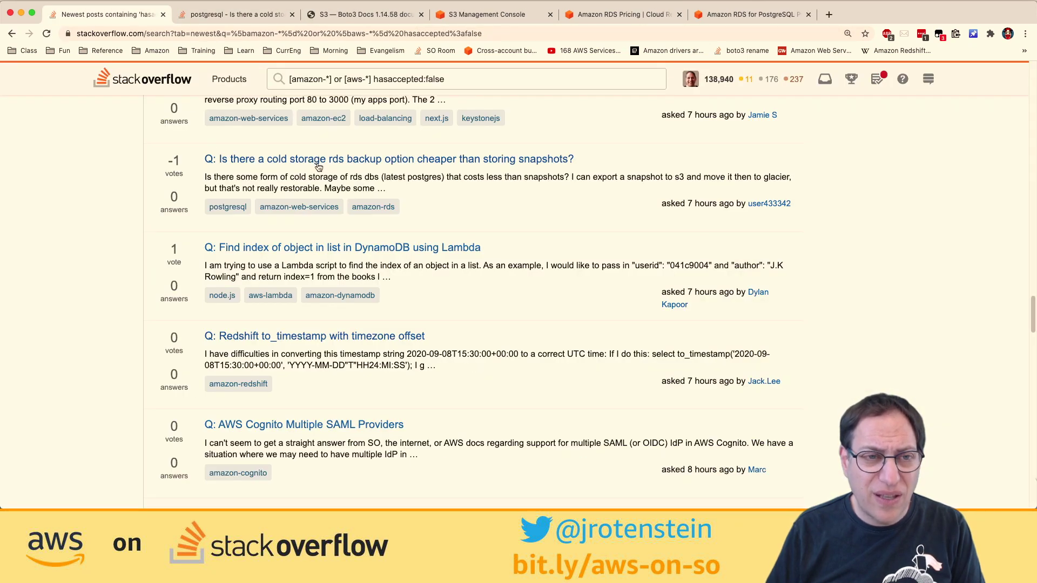
shift+super+click(322, 247)
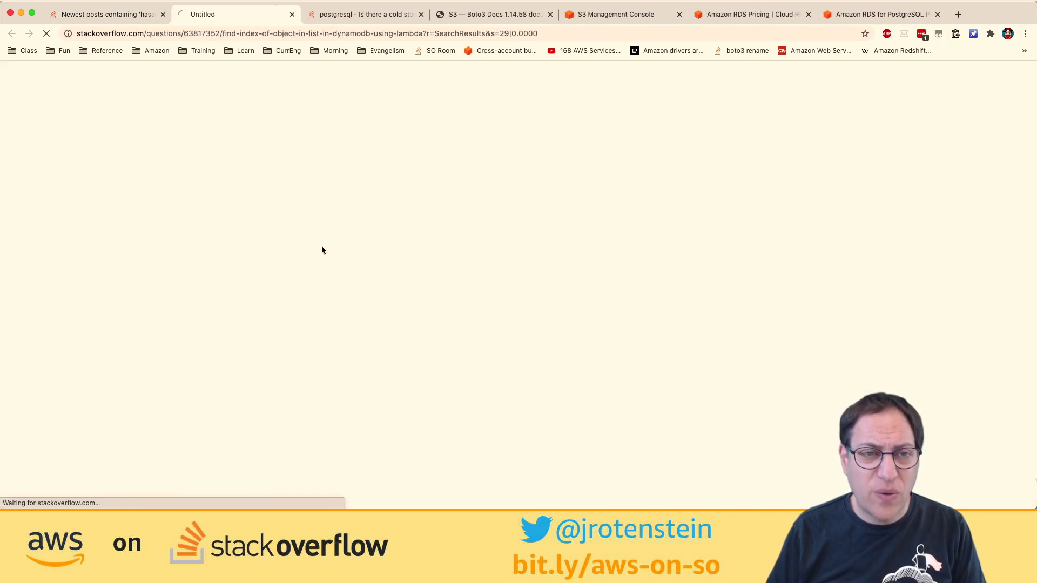
scroll(186, 378, down, 10)
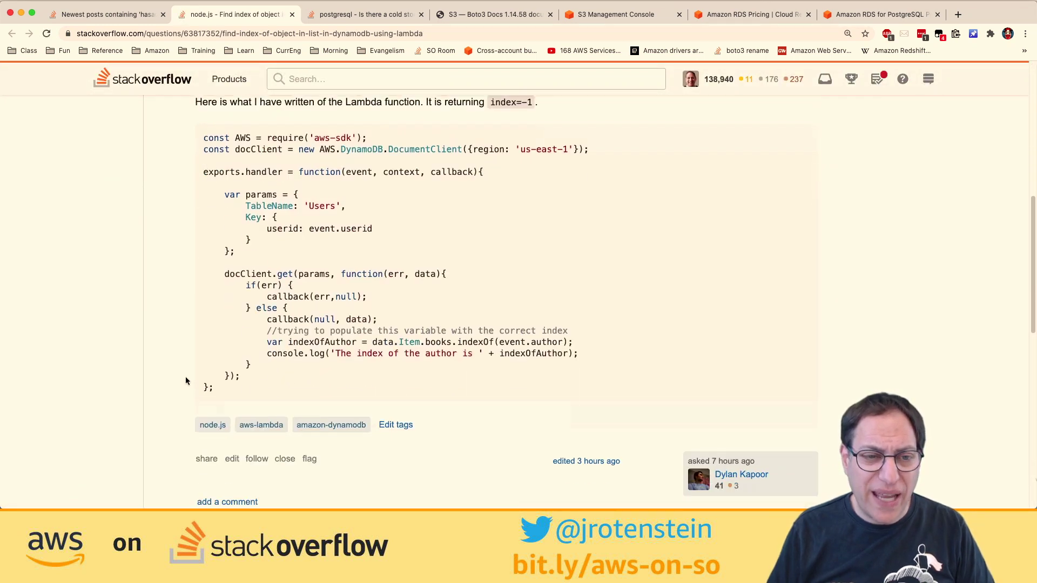
scroll(186, 381, down, 1)
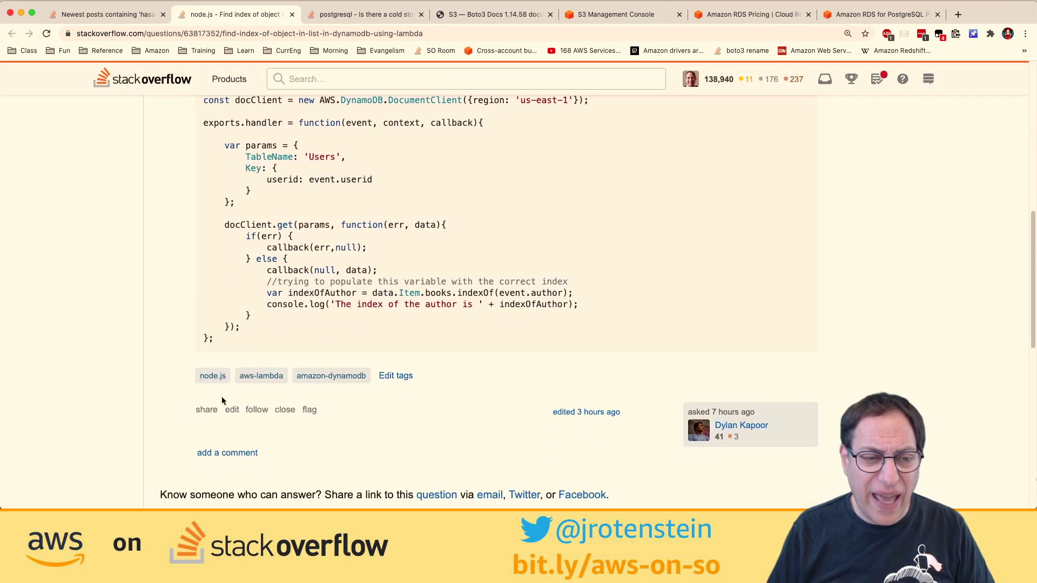
click(281, 409)
click(316, 182)
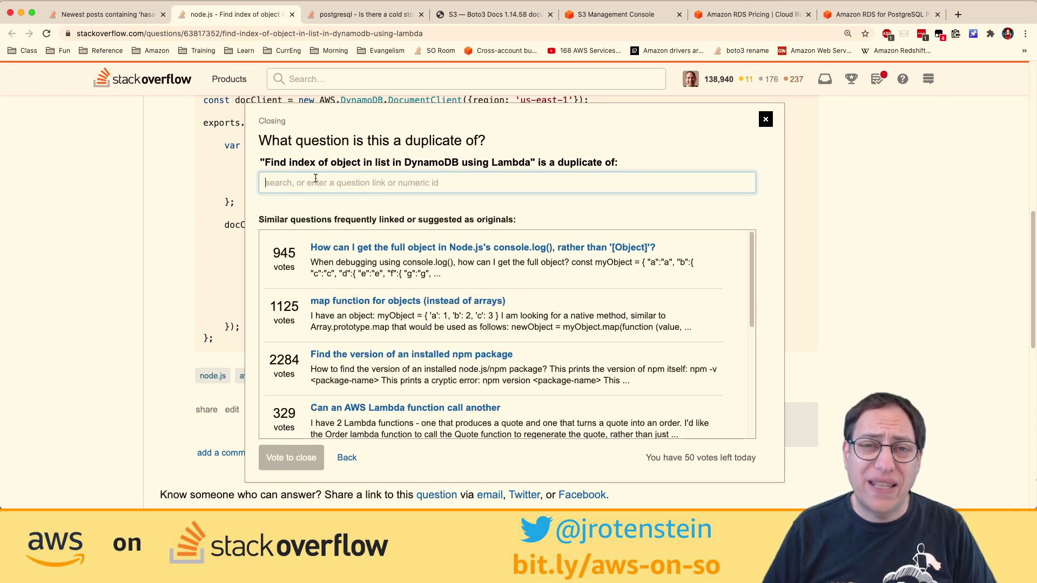
click(432, 264)
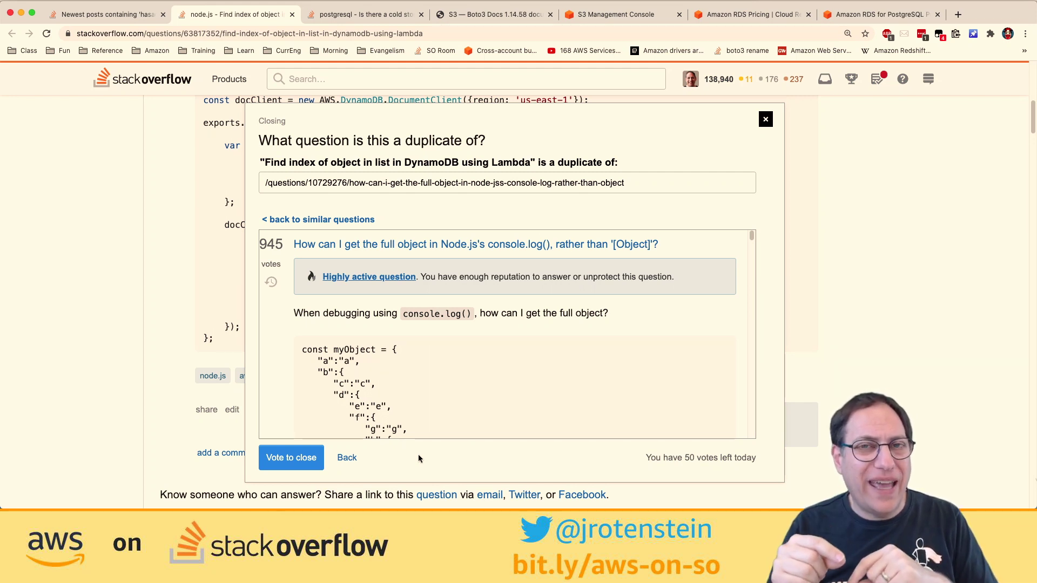
- Close the DynamoDB, postgresql, Boto3 S3 docs, S3 Console and RDS pricing tabs
key(super+w)
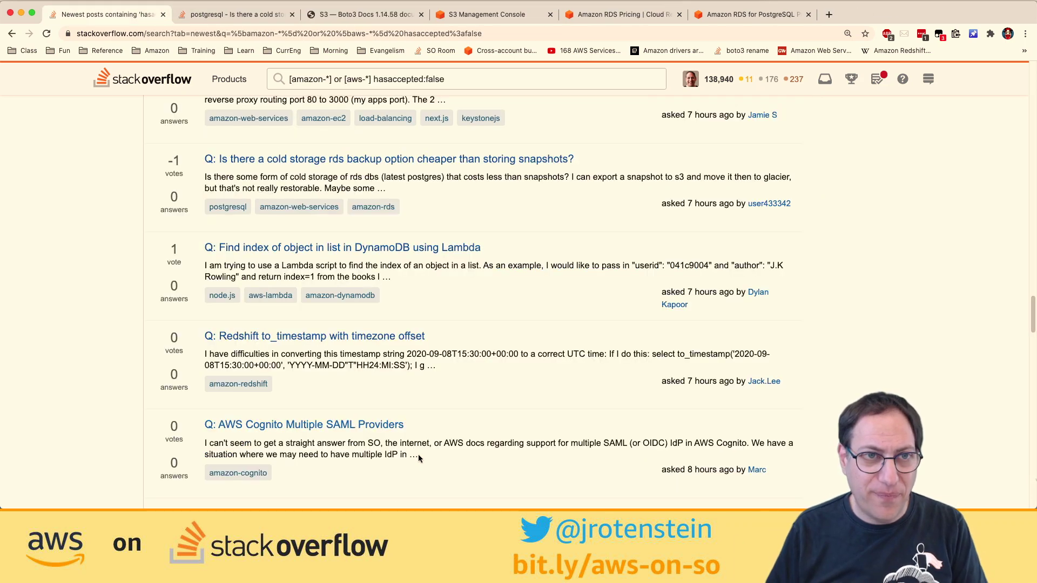
click(292, 15)
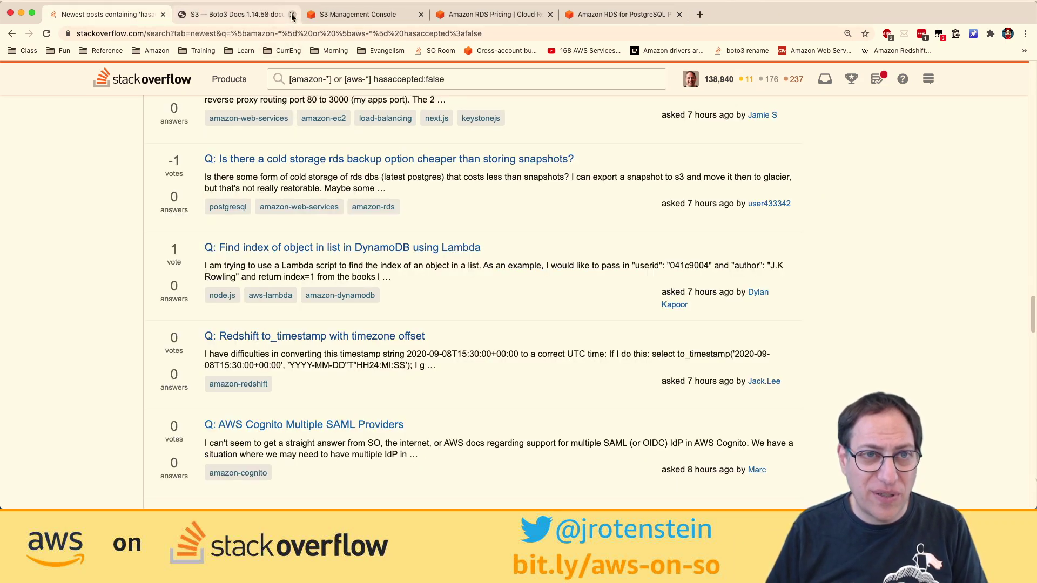
click(292, 14)
click(292, 15)
click(292, 14)
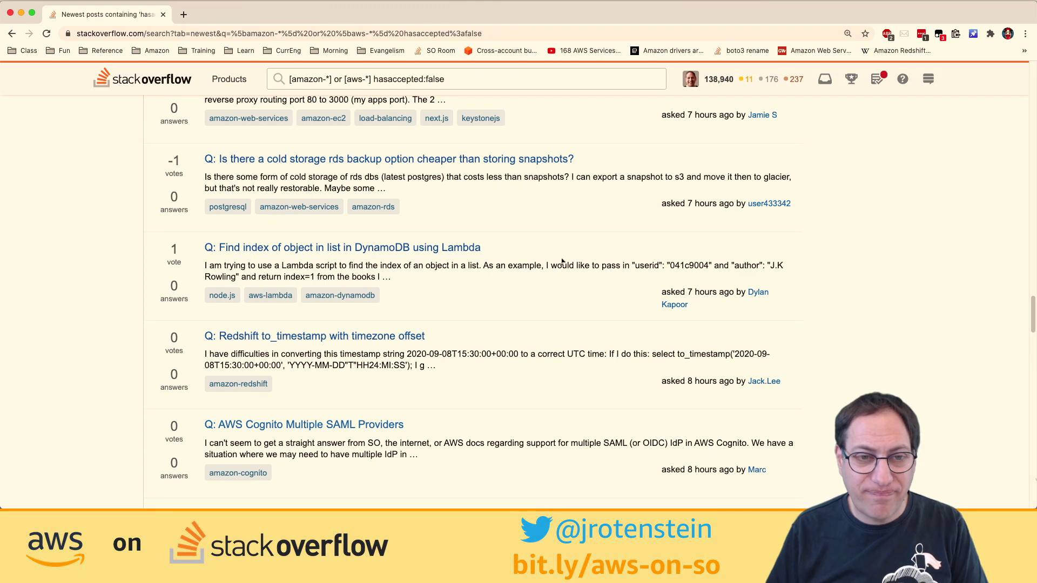
- Open the GeekWire article about Amazon naming its database Redshift from the bookmarks bar
right_click(660, 49)
click(876, 100)
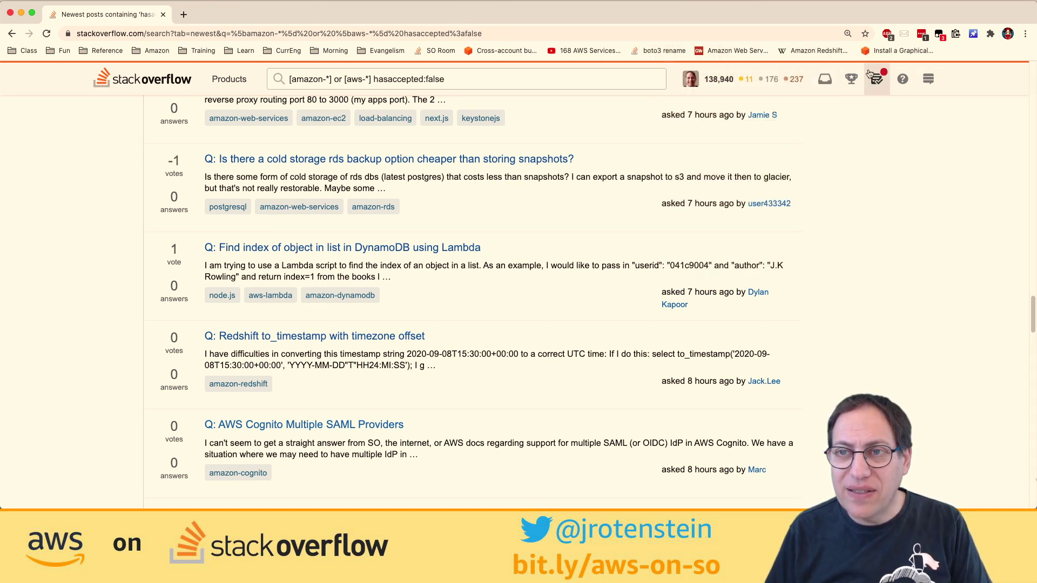
click(743, 54)
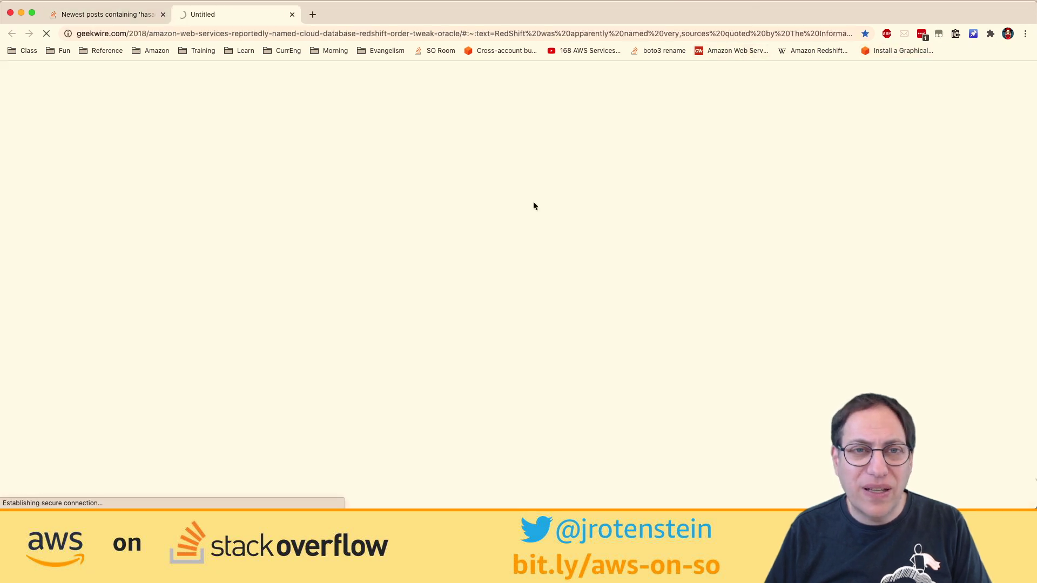
- Open the '168 AWS Services in 2 minutes' video, pause it at 0:24, and select its URL
click(576, 56)
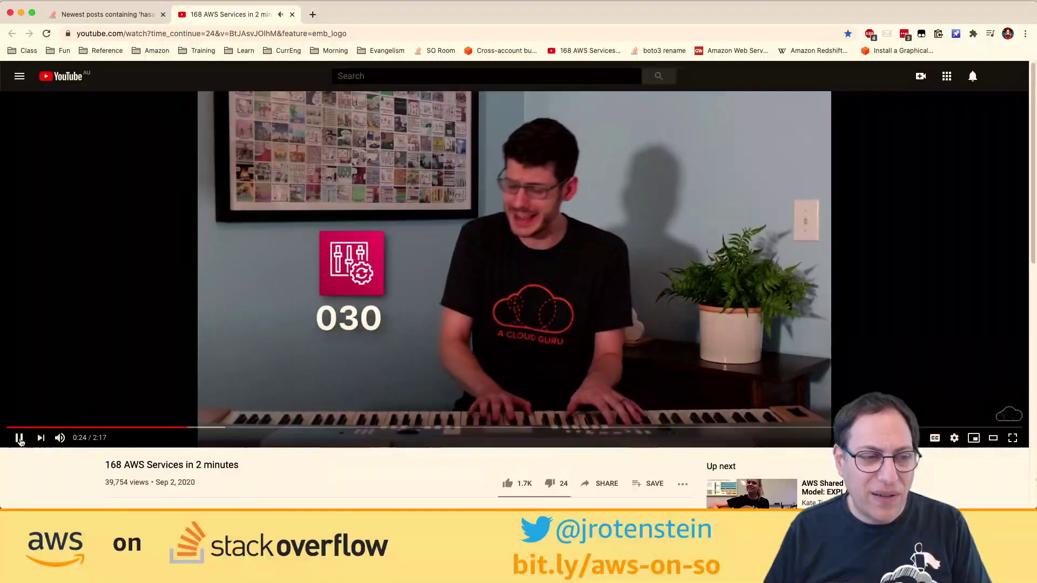
click(19, 435)
click(386, 38)
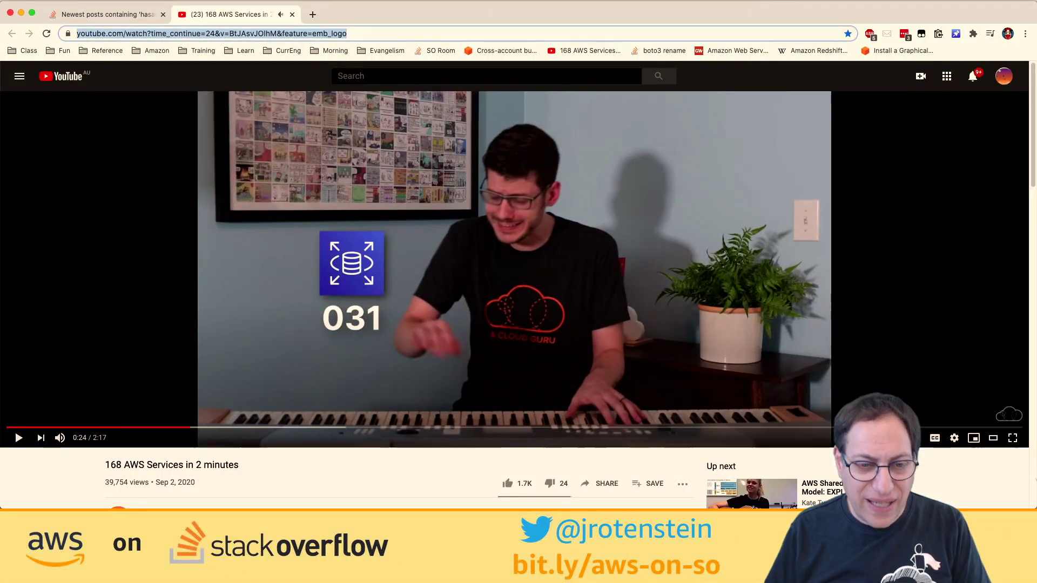
key(super+Tab)
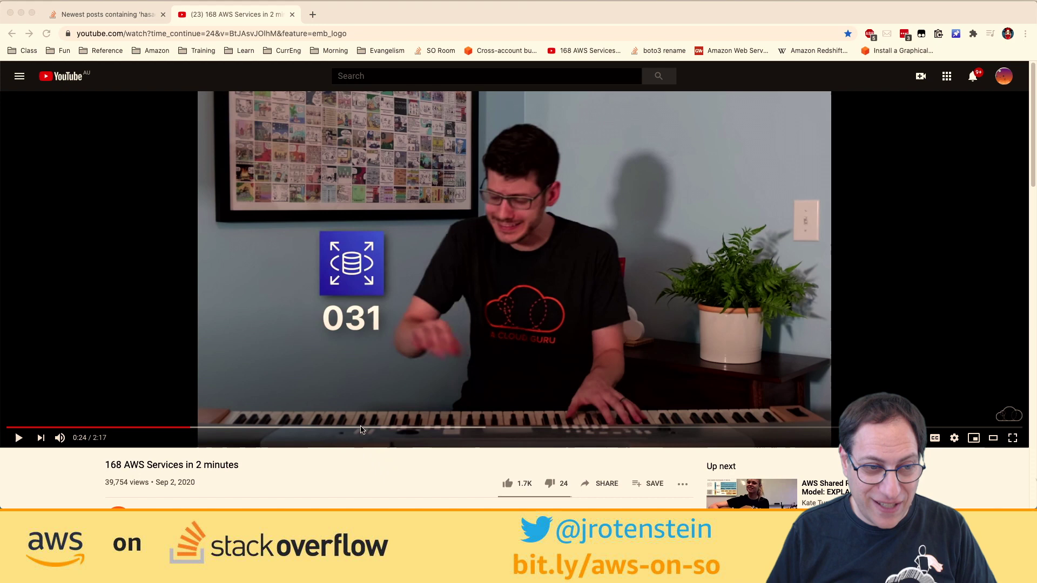
- Resume the video and pause it again at 0:42 on service 056
click(19, 438)
click(19, 439)
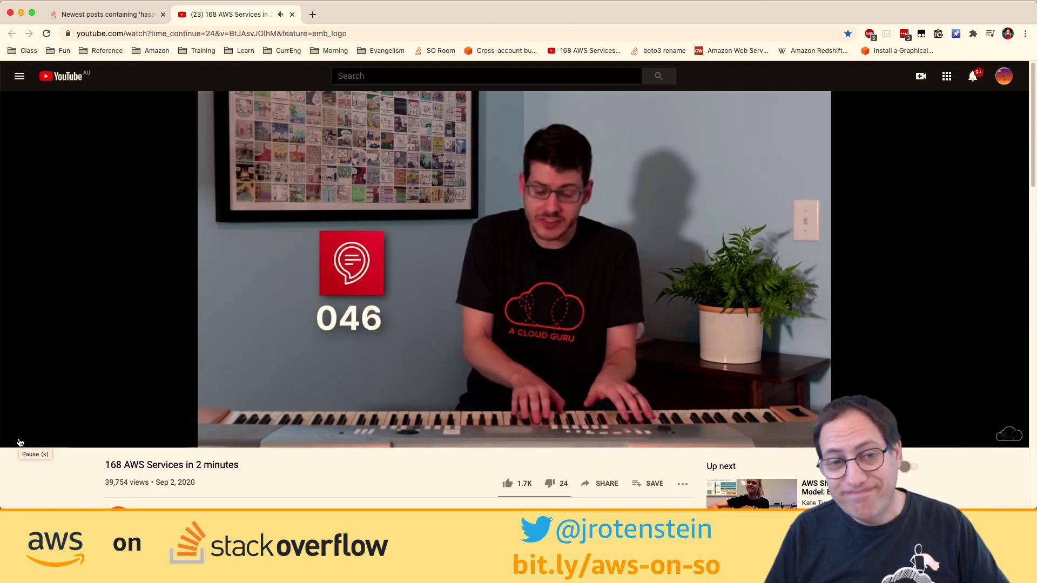
mouse_move(21, 439)
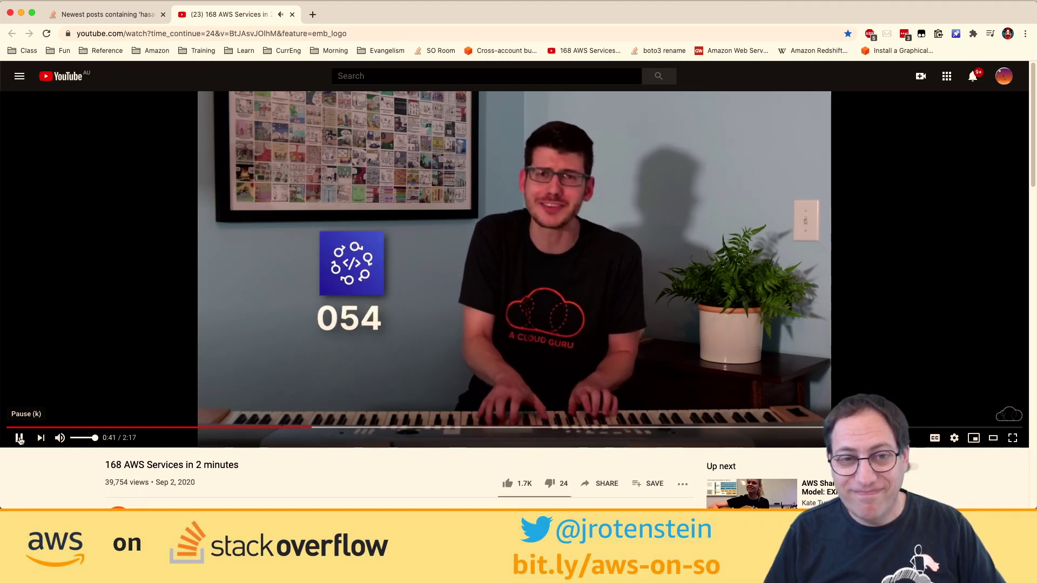
click(19, 439)
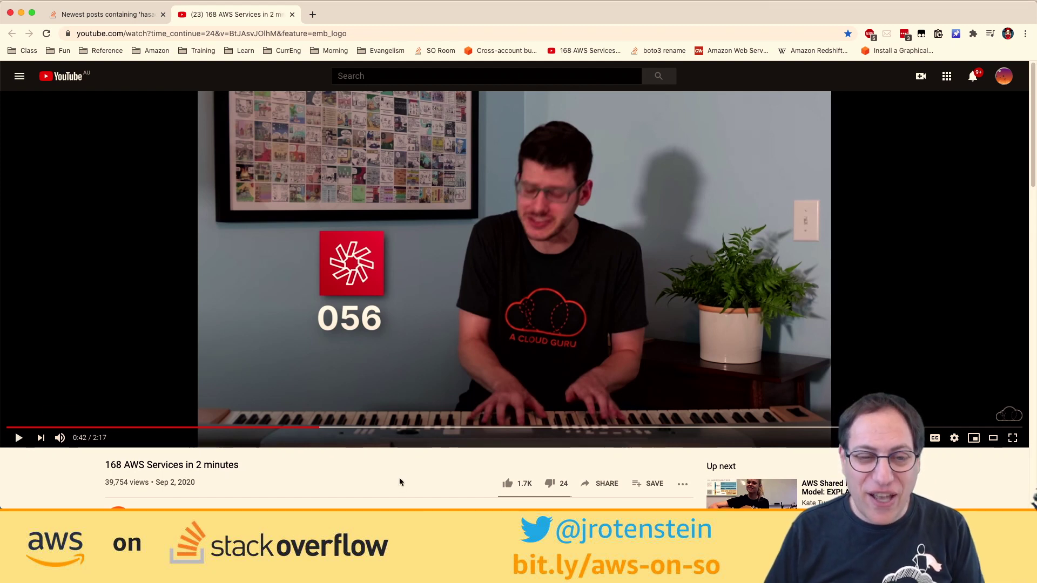
scroll(411, 471, down, 1)
scroll(411, 471, up, 1)
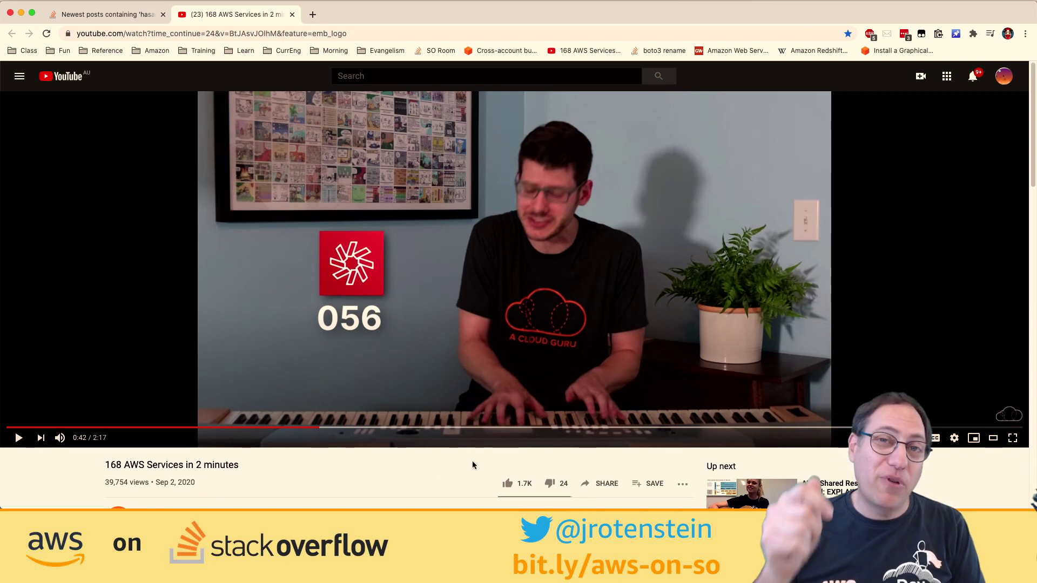
- Close the YouTube tab, delete the '168 AWS Services' bookmark, and open the Amazon Redshift Wikipedia article
key(super+w)
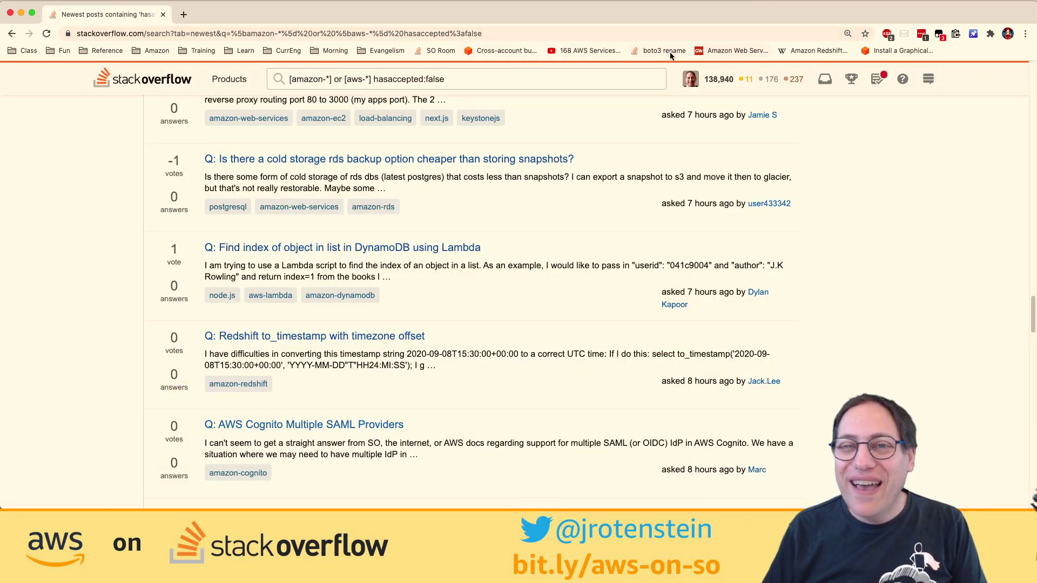
right_click(587, 50)
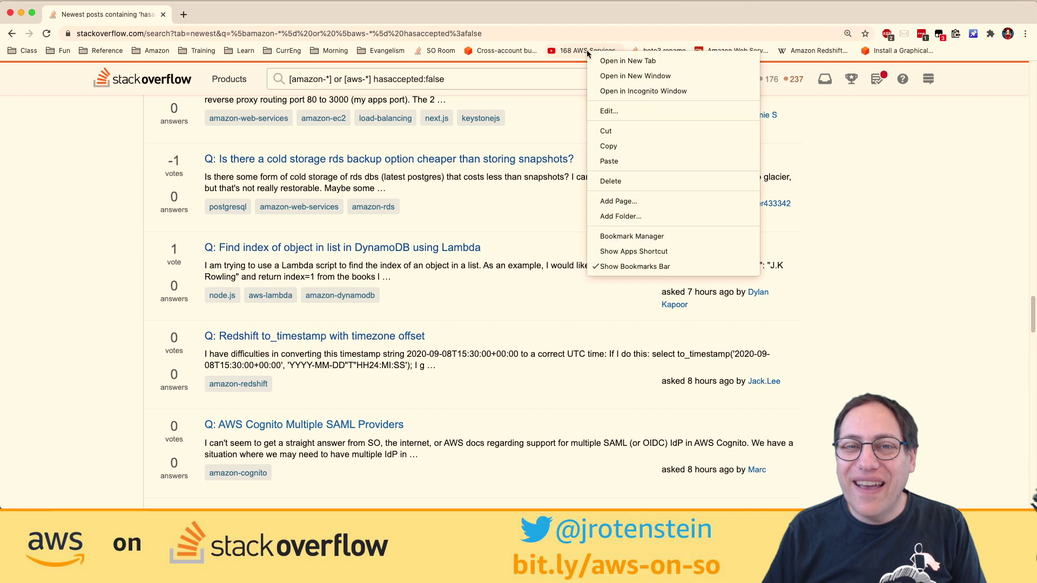
click(618, 181)
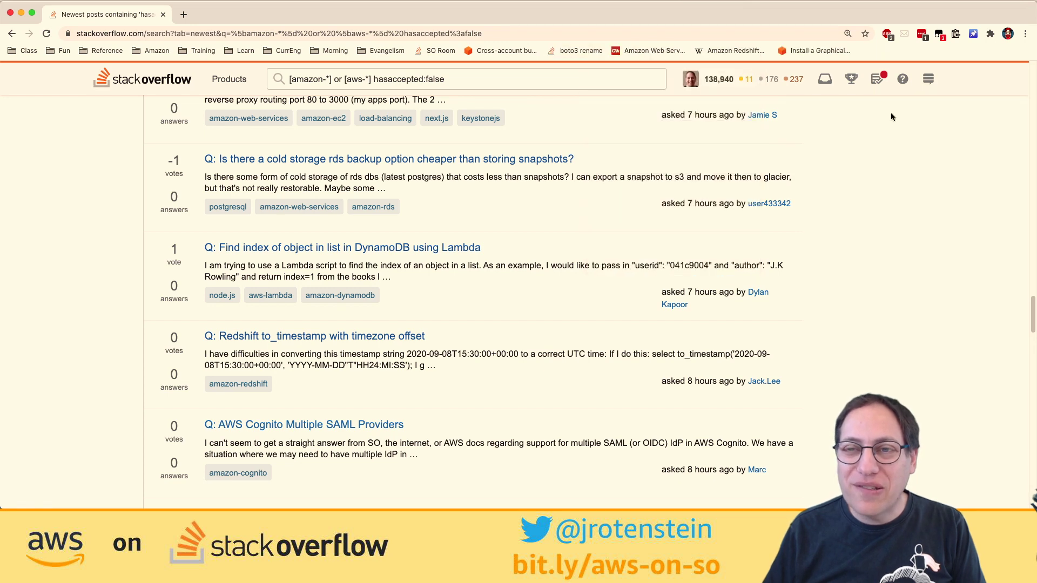
click(720, 54)
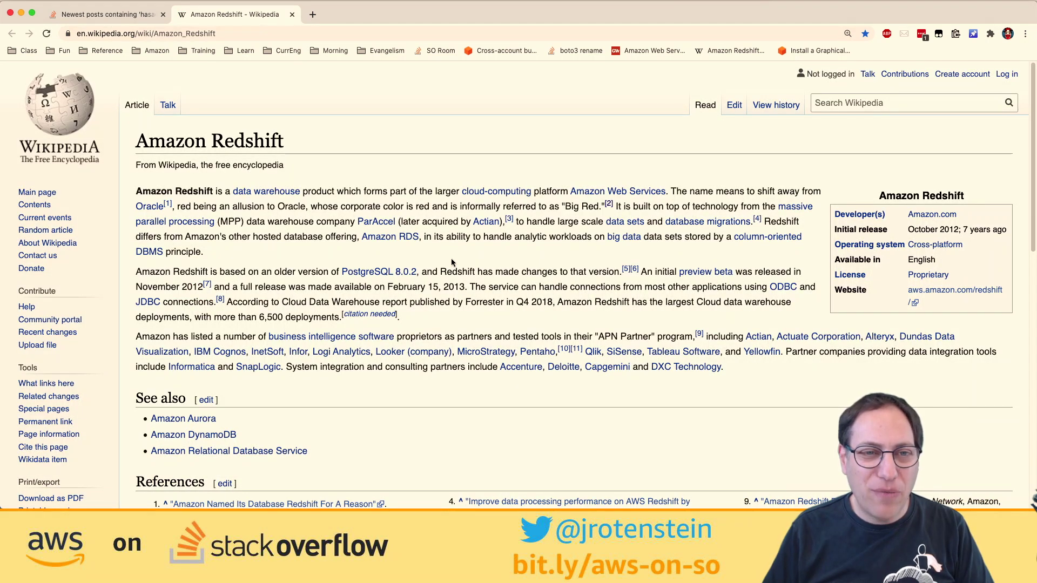
- Zoom in, highlight 'red being an allusion to Oracle', and follow citation [1] to its source
key(super+equal)
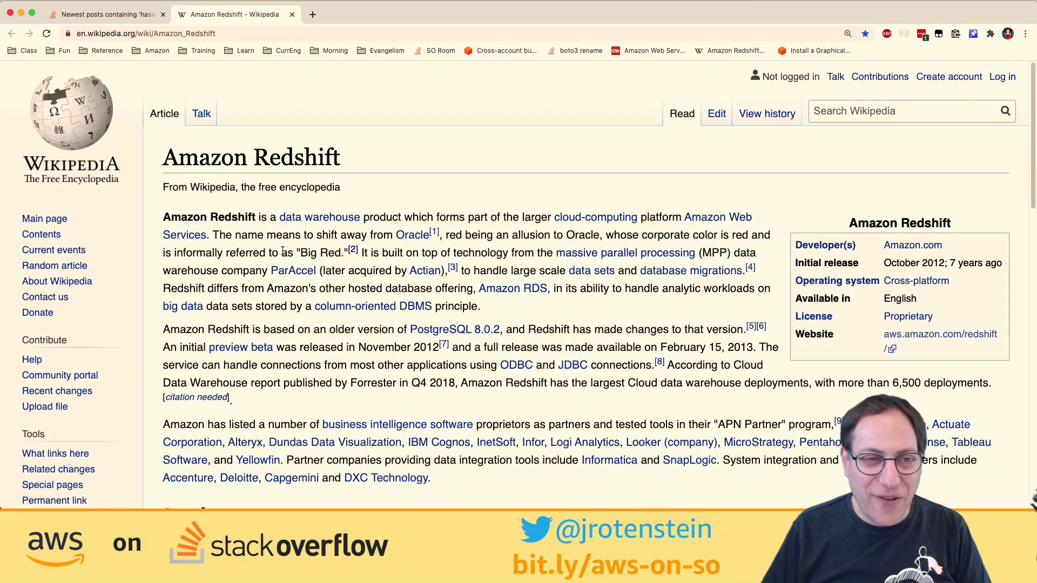
drag(212, 236, 458, 236)
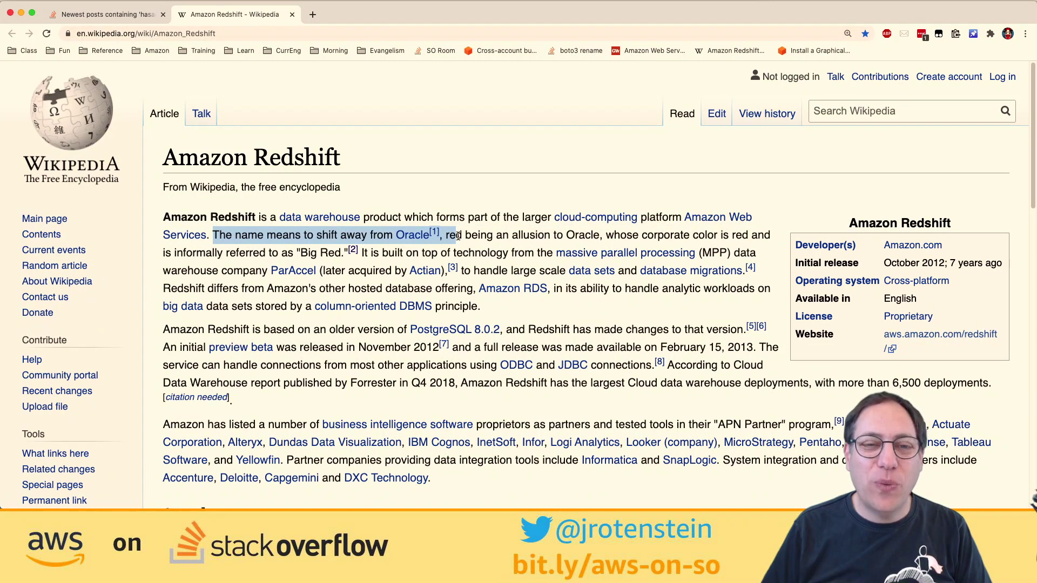
drag(446, 236, 579, 233)
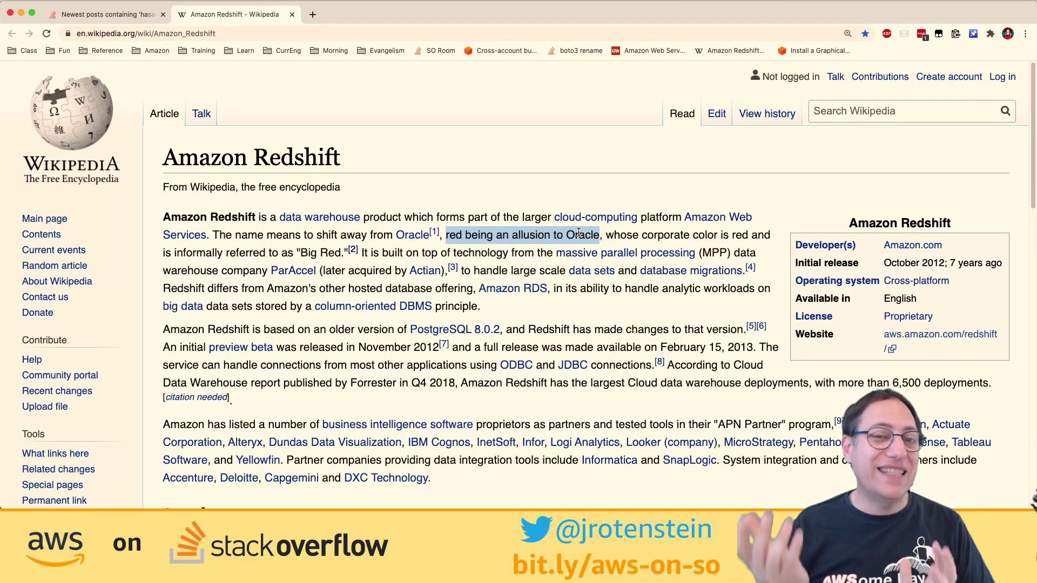
mouse_move(434, 233)
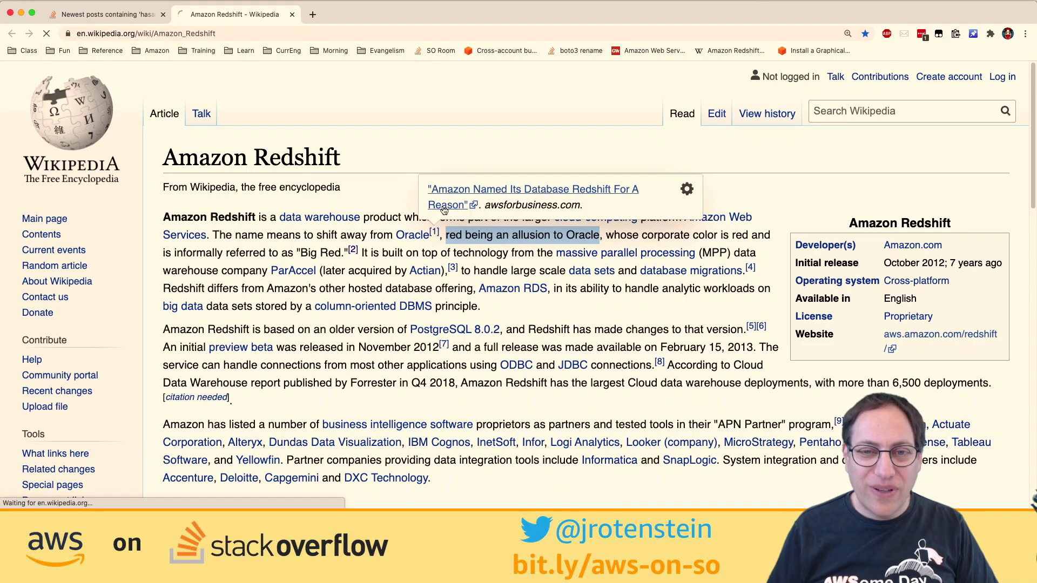
click(444, 208)
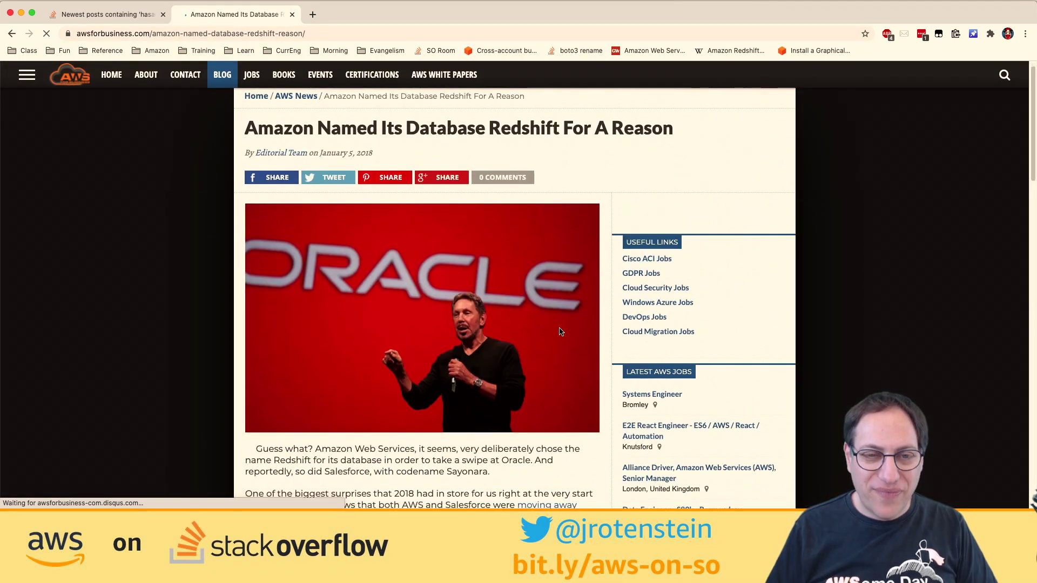
- Scroll through the 'Amazon Named Its Database Redshift For A Reason' article
scroll(560, 331, down, 2)
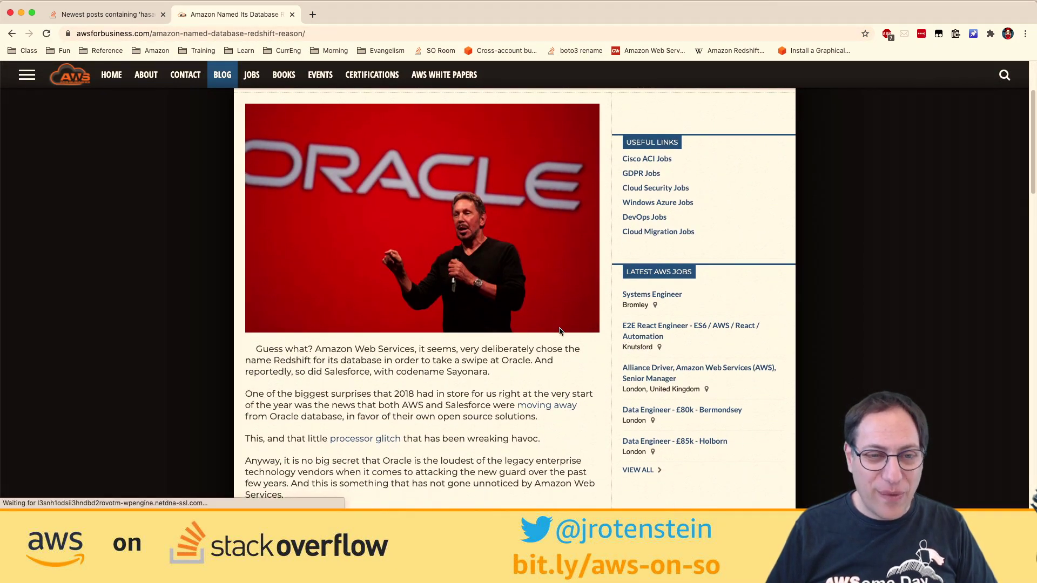
scroll(559, 331, down, 2)
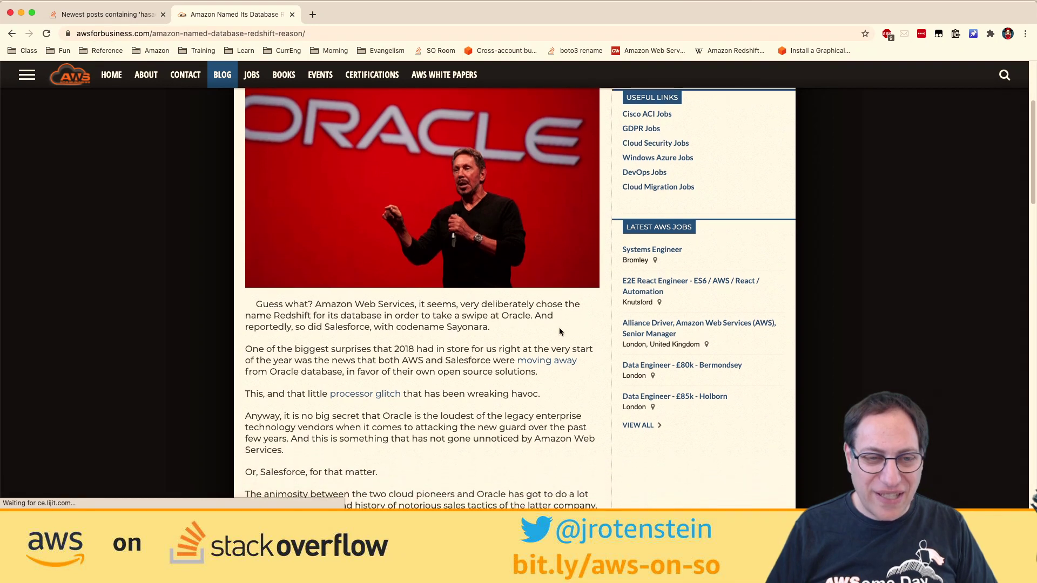
scroll(560, 332, down, 4)
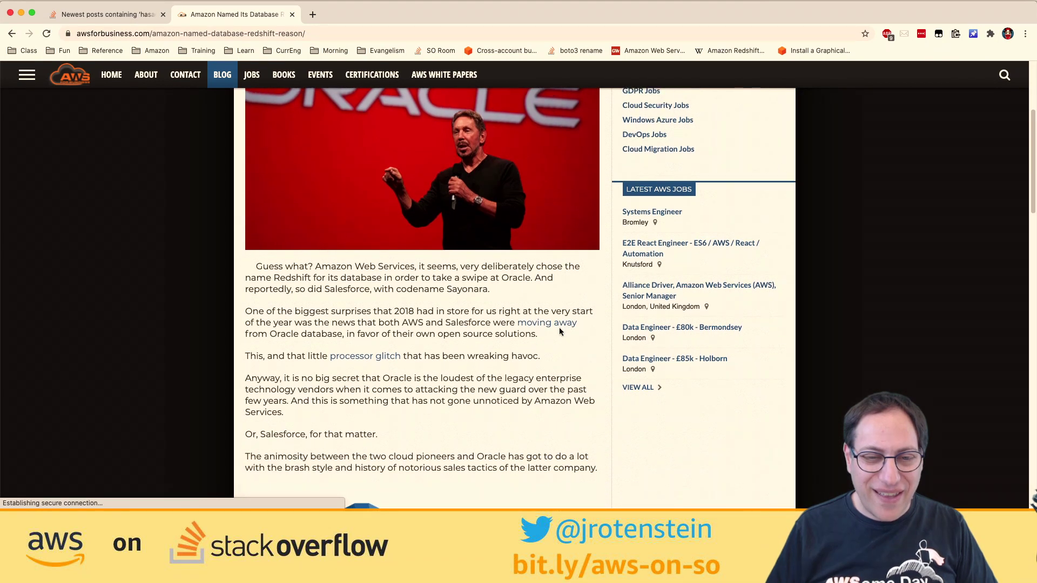
scroll(560, 332, down, 9)
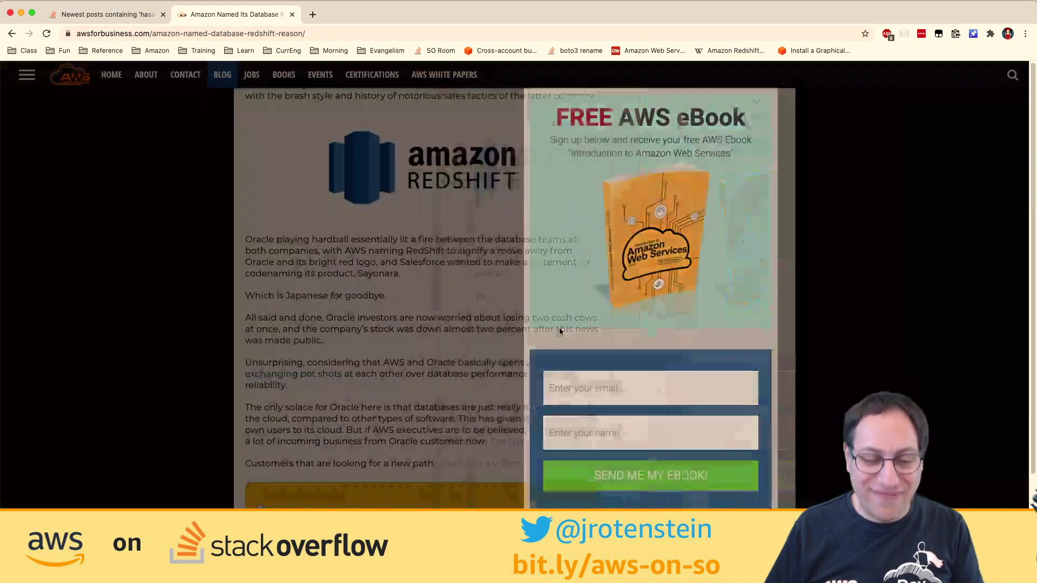
- Close the awsforbusiness.com tab and delete the Amazon Redshift browser bookmark
key(super+w)
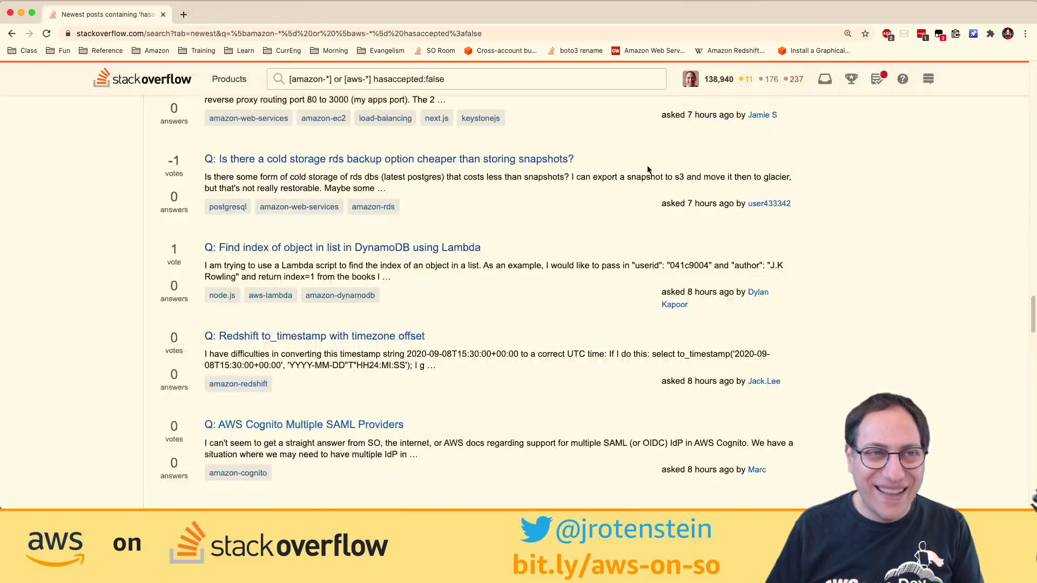
right_click(736, 50)
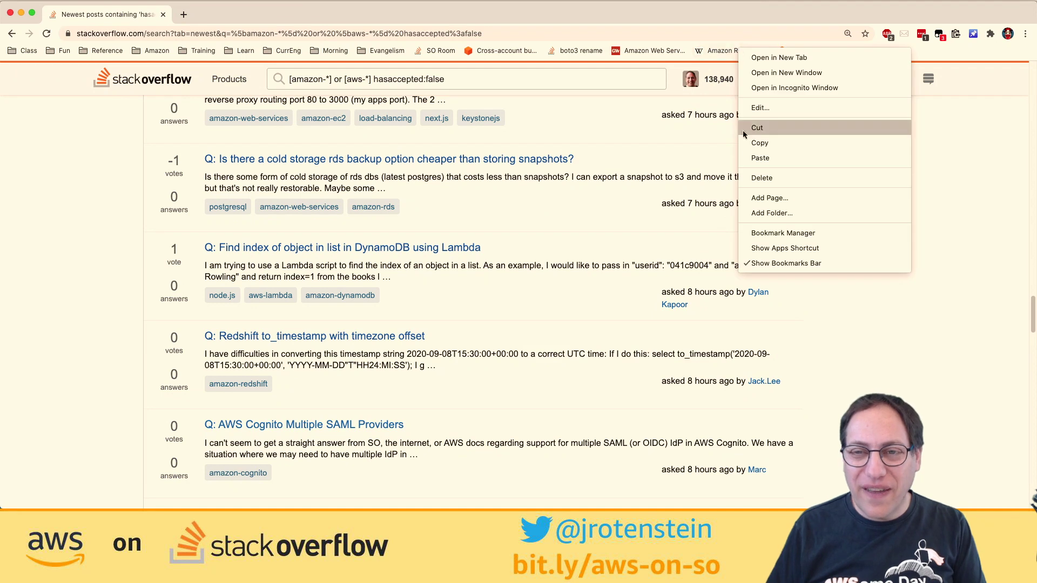
click(757, 177)
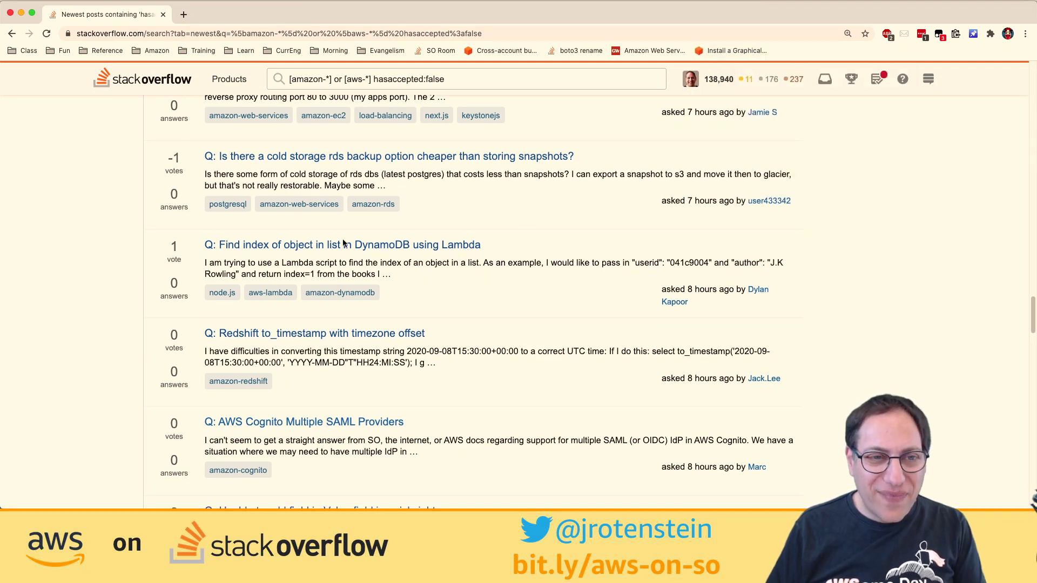
scroll(343, 240, down, 5)
scroll(344, 240, down, 10)
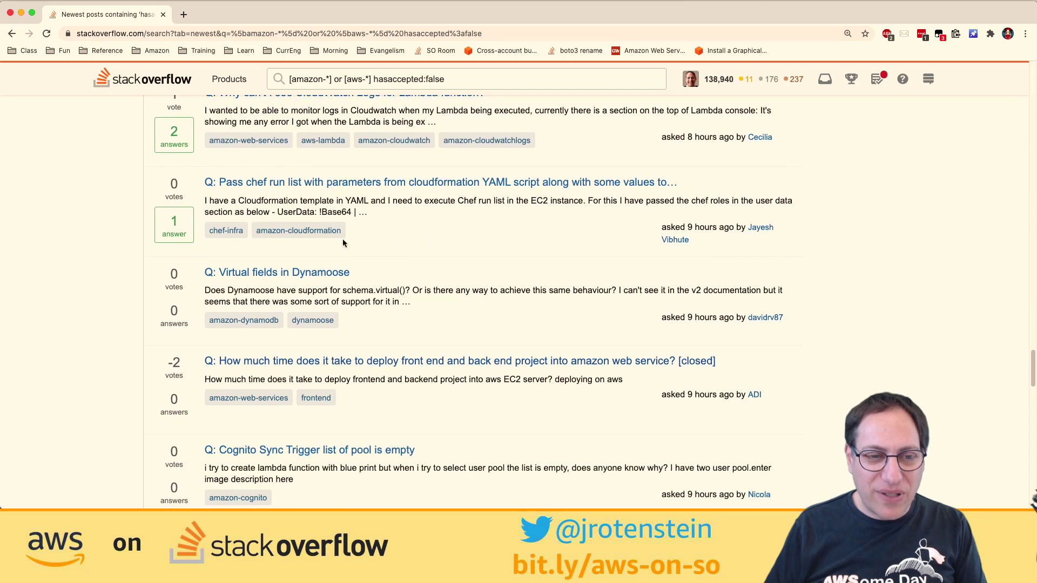
scroll(534, 215, up, 15)
- Unbookmark the top two questions in your profile's Bookmarks, including 'Windows EC2 Instance Key Pair Management'
click(727, 78)
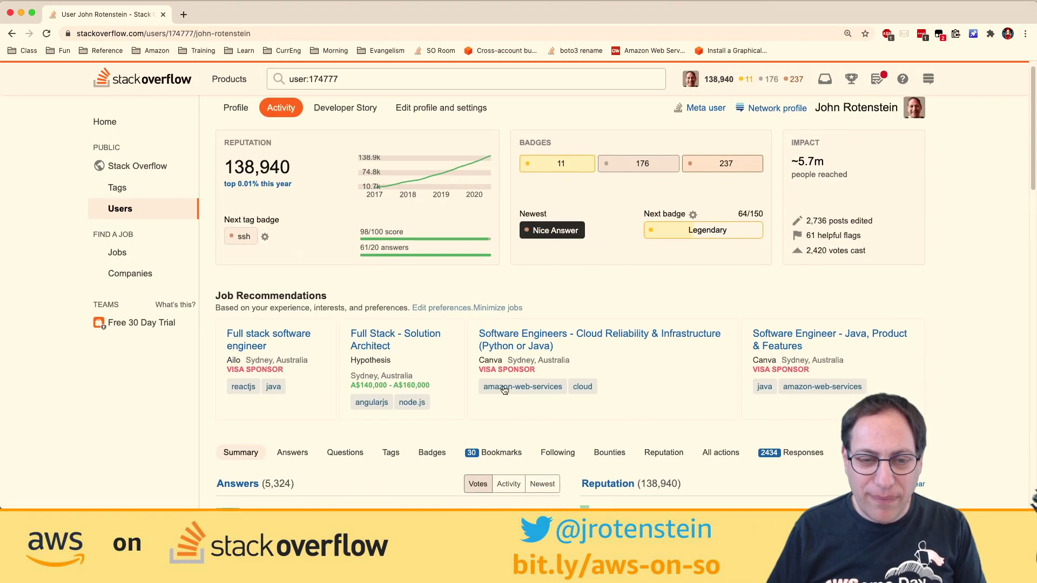
scroll(367, 419, down, 3)
scroll(348, 426, down, 5)
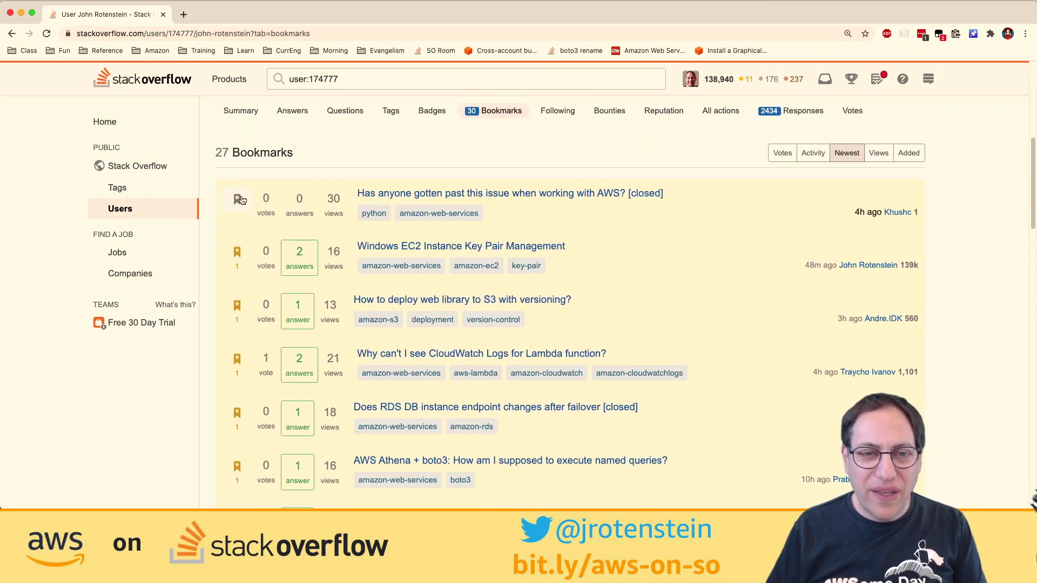
click(236, 199)
click(236, 253)
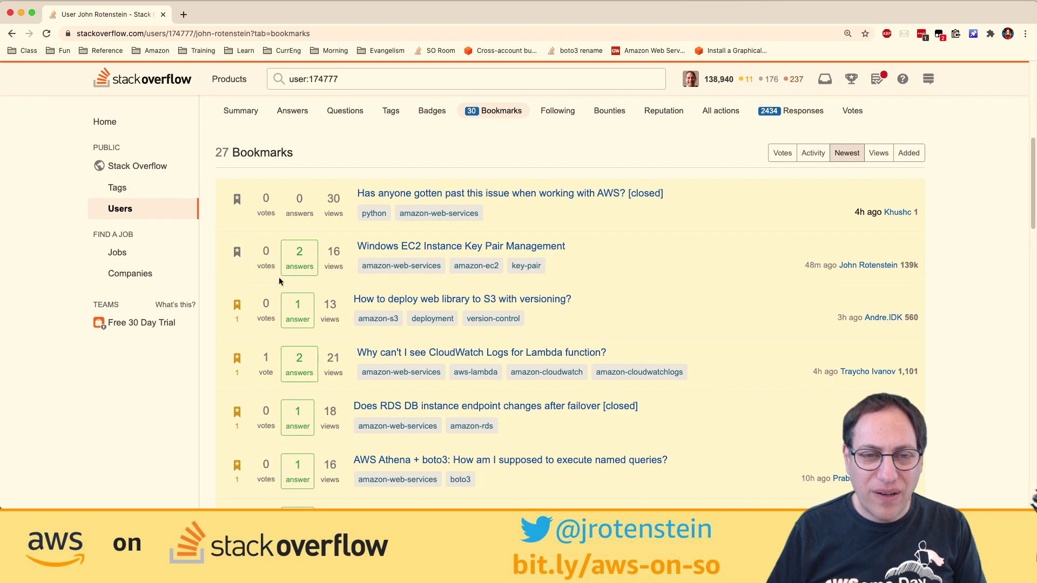
- Open the S3 versioning question, select the bucket prefix example lines, and upvote the answer to 2
click(392, 302)
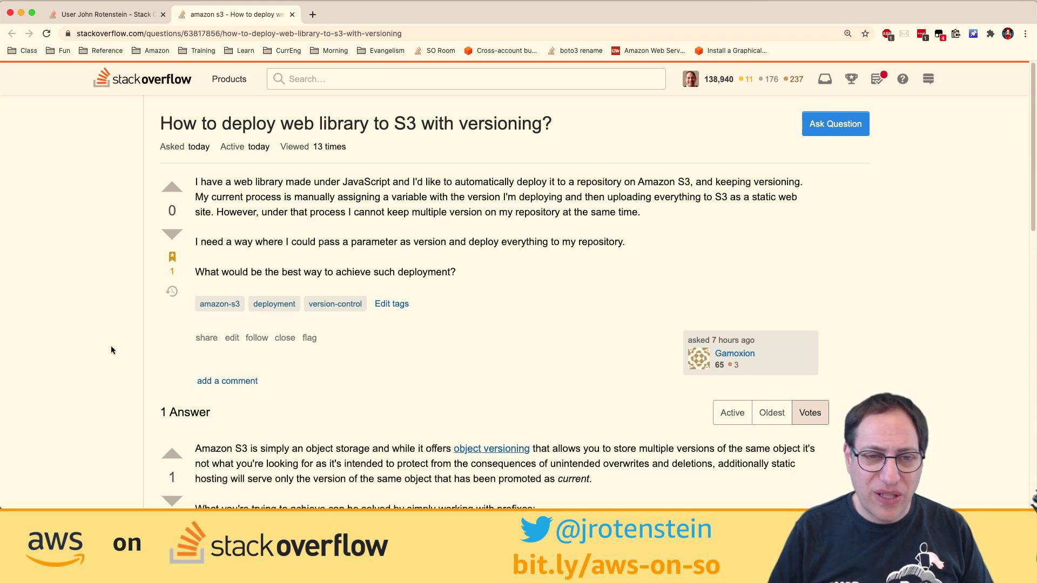
scroll(112, 350, down, 3)
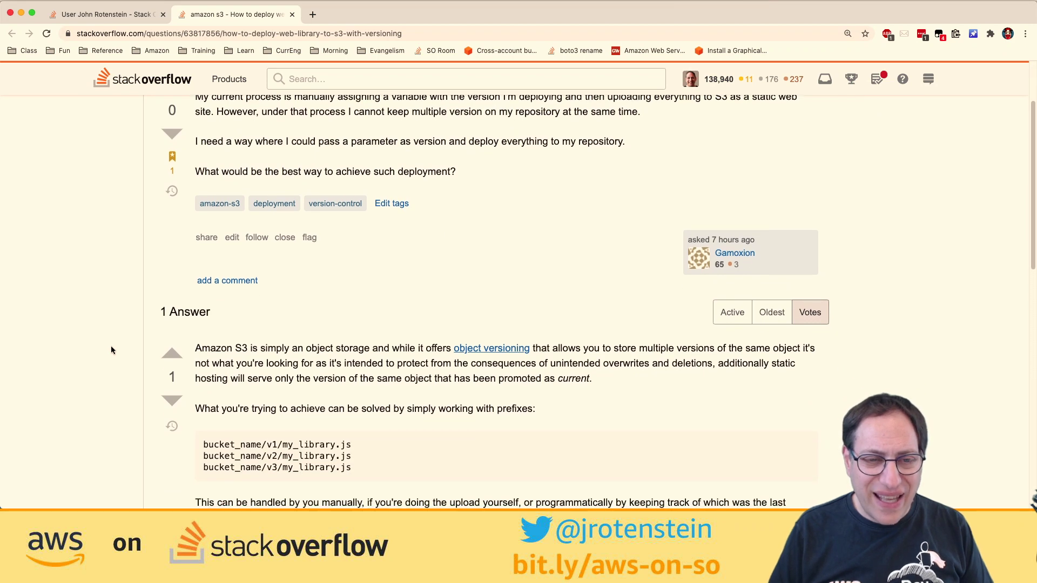
scroll(112, 350, down, 2)
scroll(111, 350, down, 1)
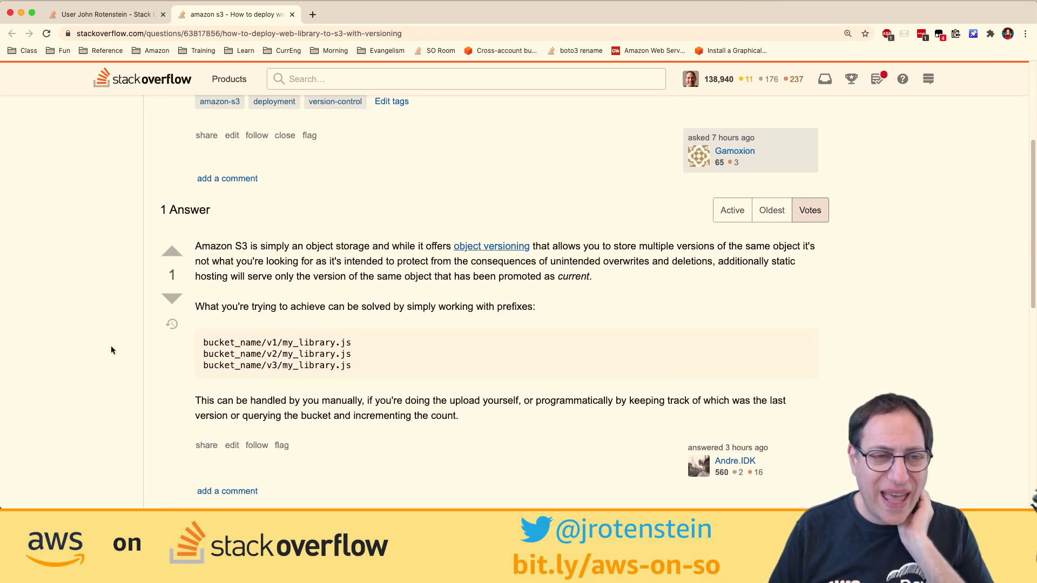
scroll(111, 350, down, 1)
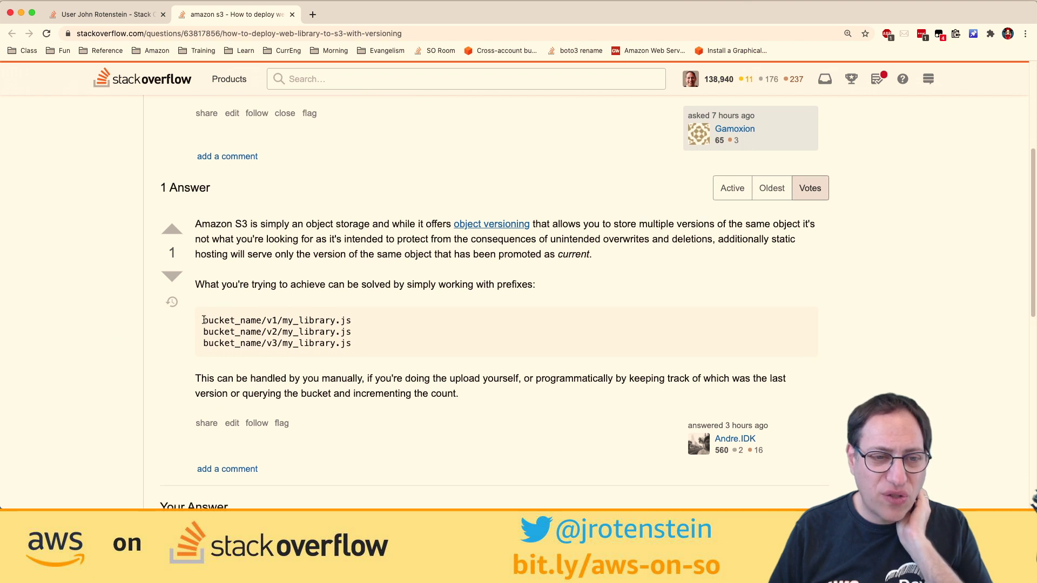
drag(201, 321, 359, 359)
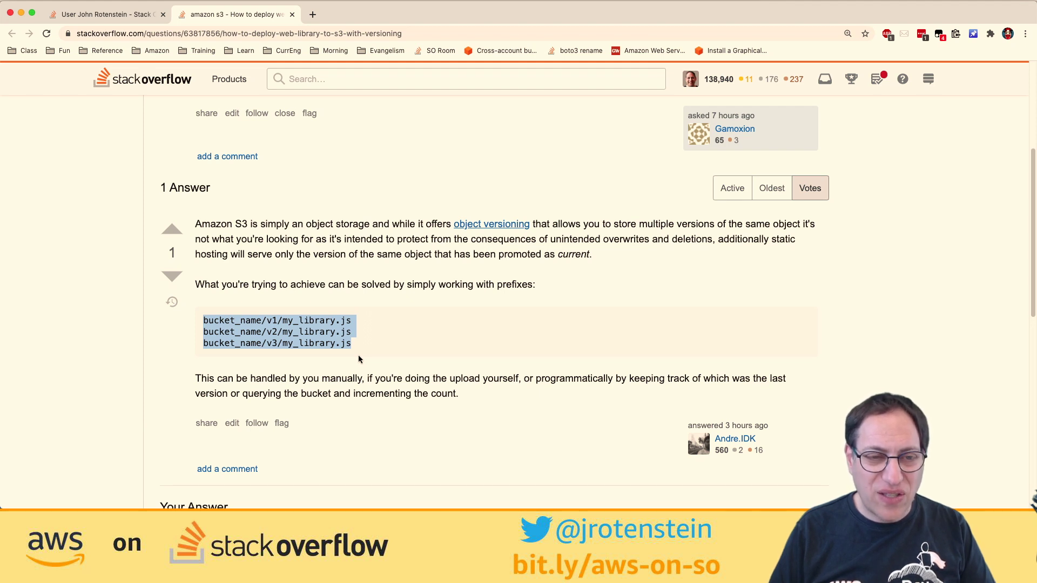
click(172, 229)
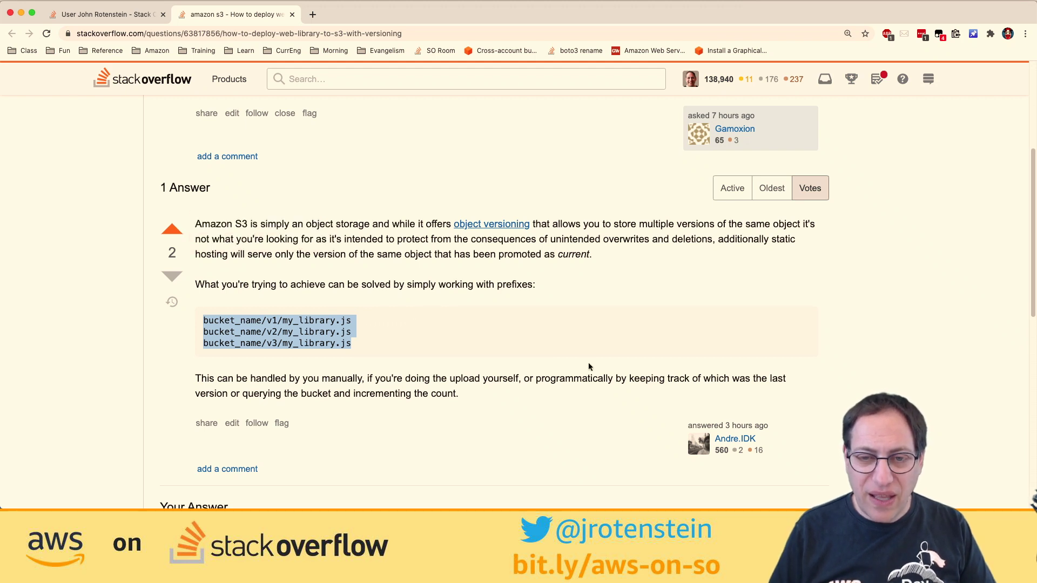
scroll(592, 373, up, 5)
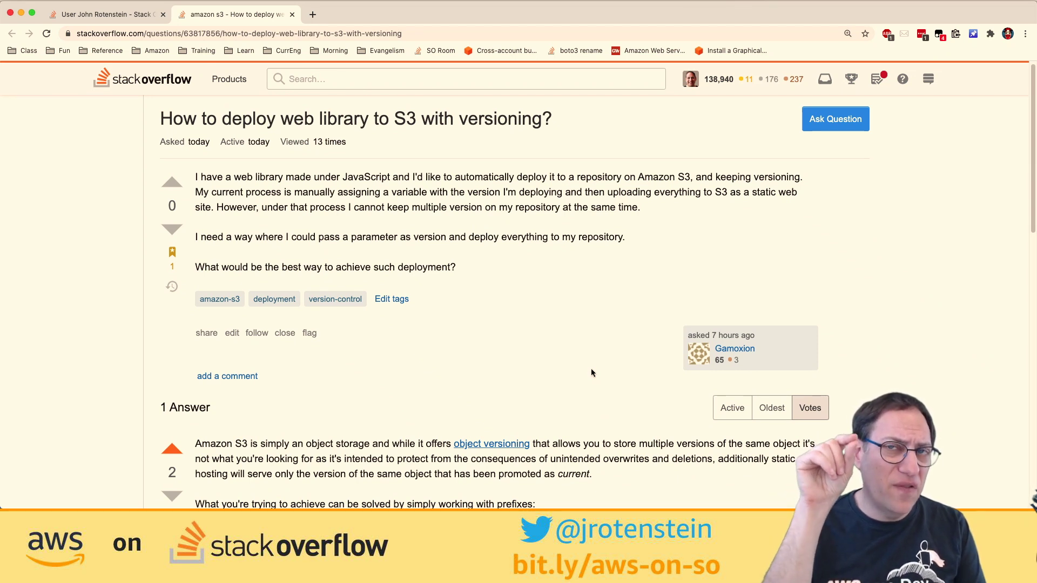
- Close the S3 versioning question and remove it from your bookmarks
key(super+w)
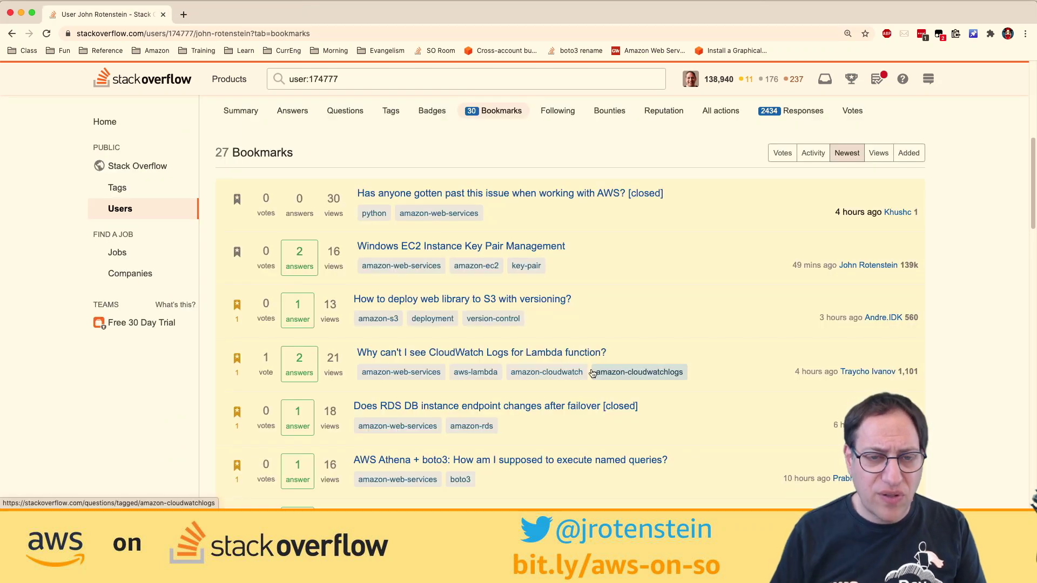
click(249, 308)
scroll(248, 351, down, 3)
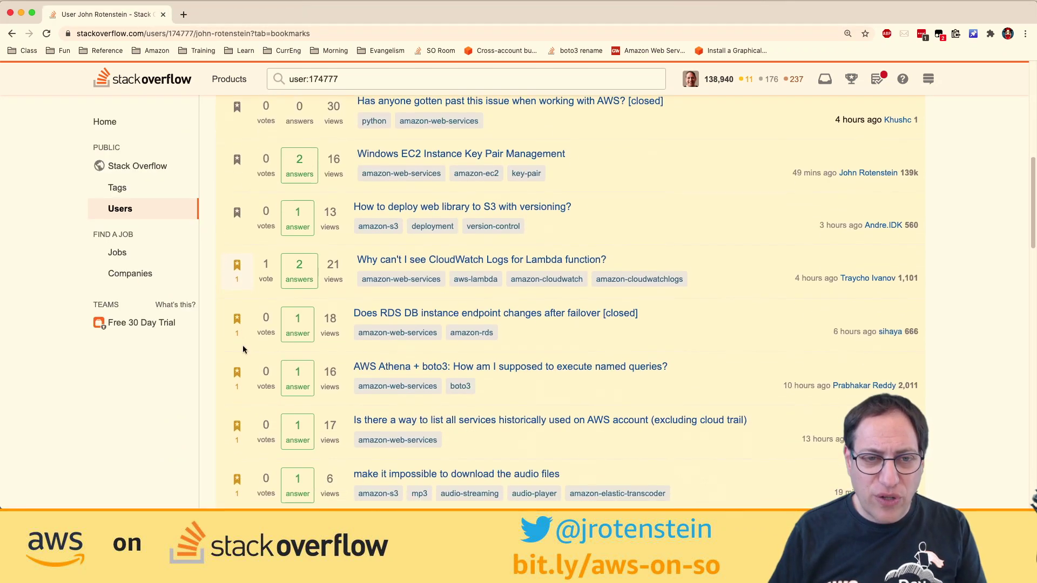
- Open 'Why can't I see CloudWatch Logs for Lambda function?' and highlight the asker's description
super+click(435, 260)
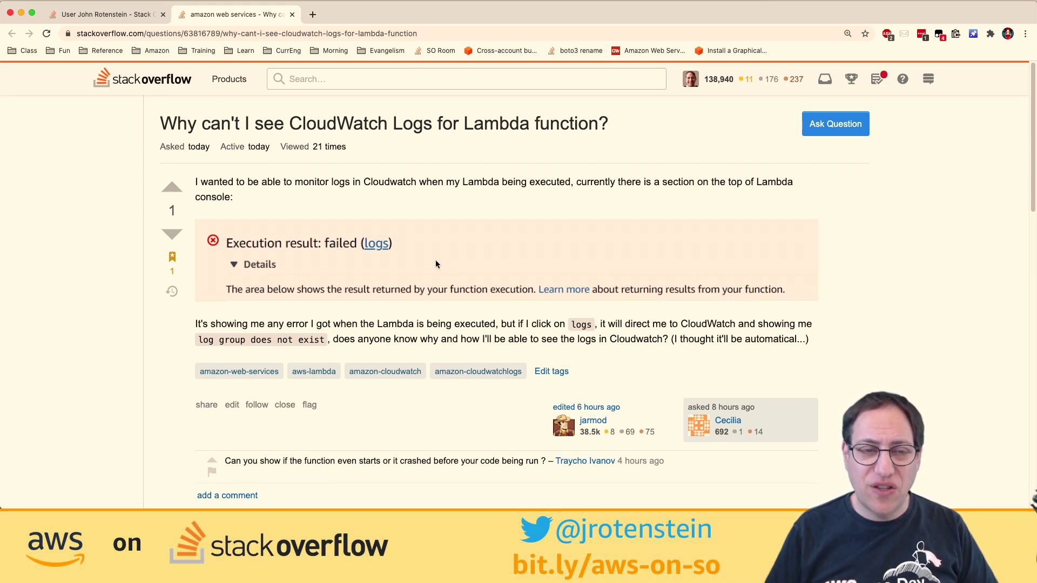
scroll(436, 264, down, 1)
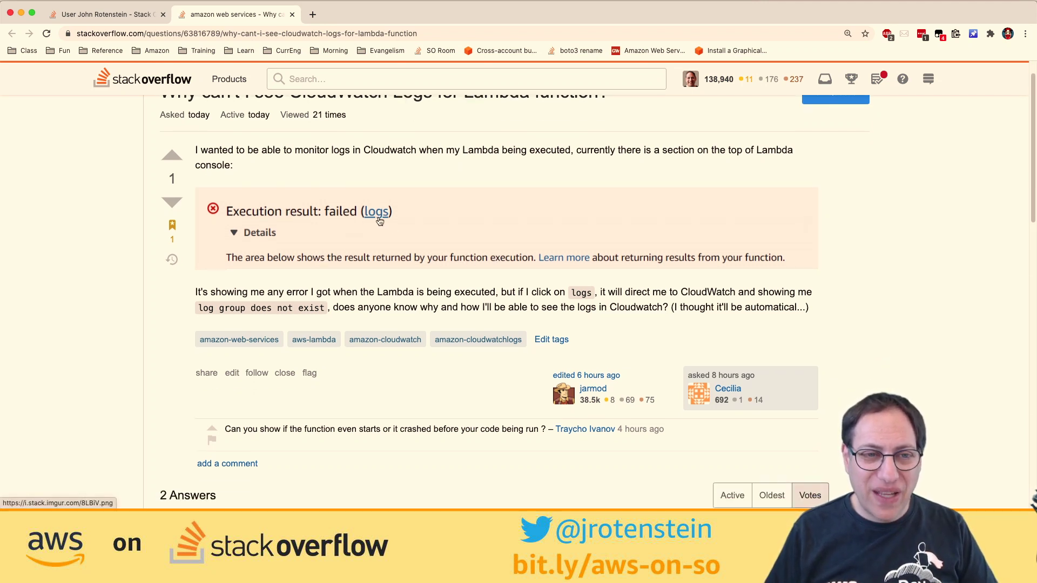
drag(242, 295, 656, 287)
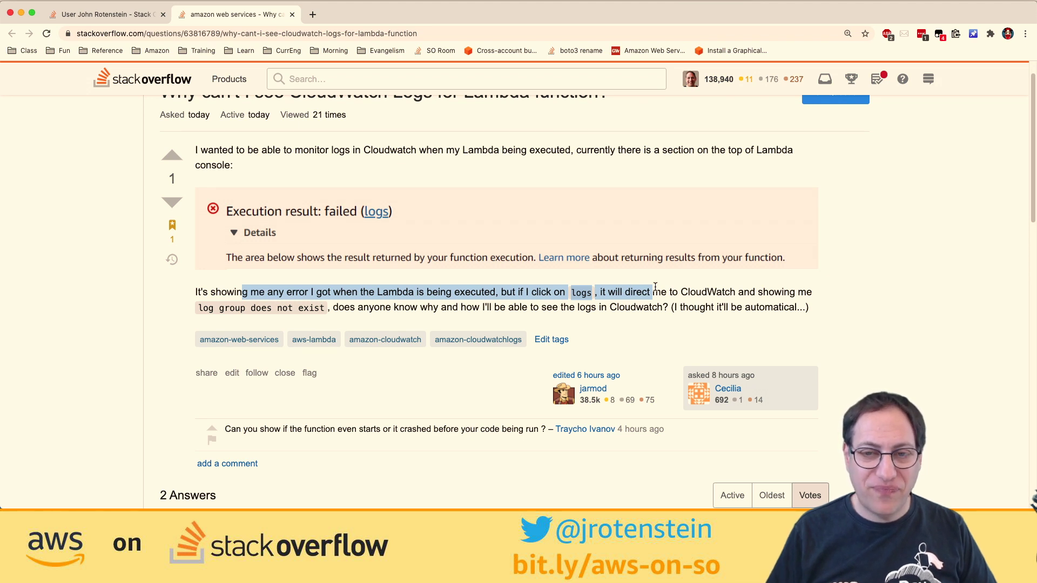
drag(717, 307, 804, 306)
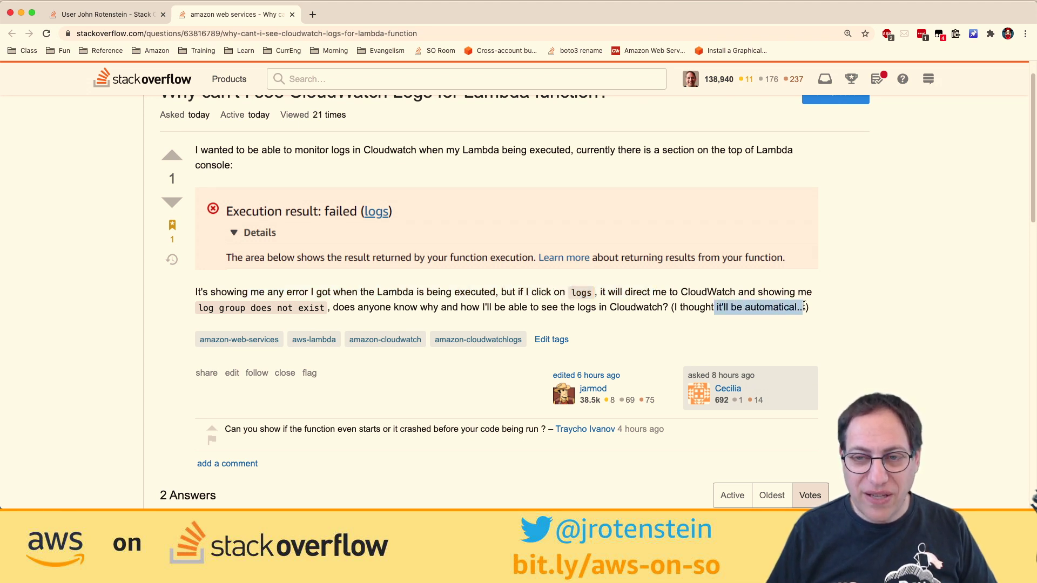
scroll(469, 403, down, 5)
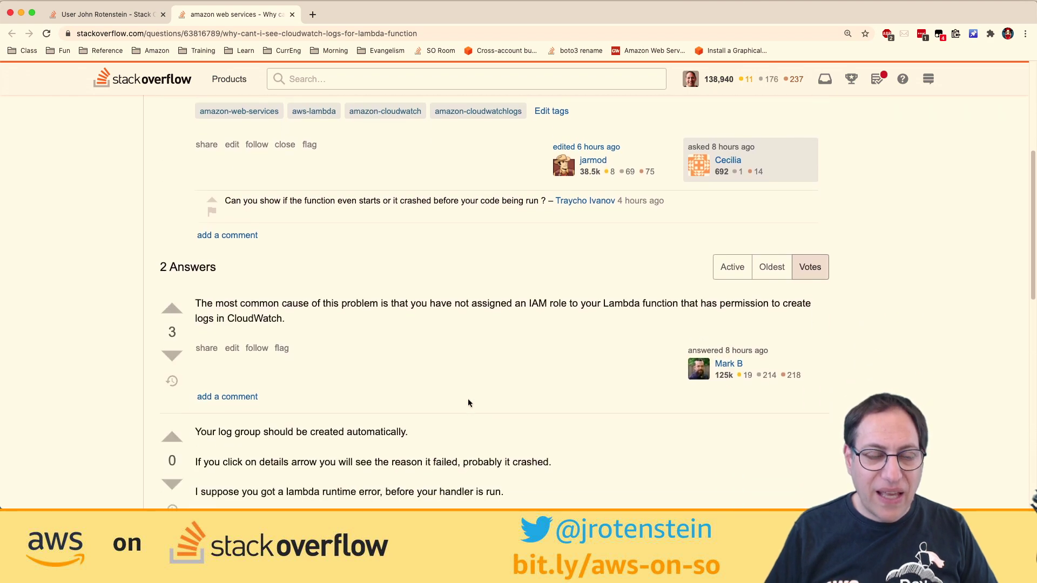
scroll(469, 403, up, 4)
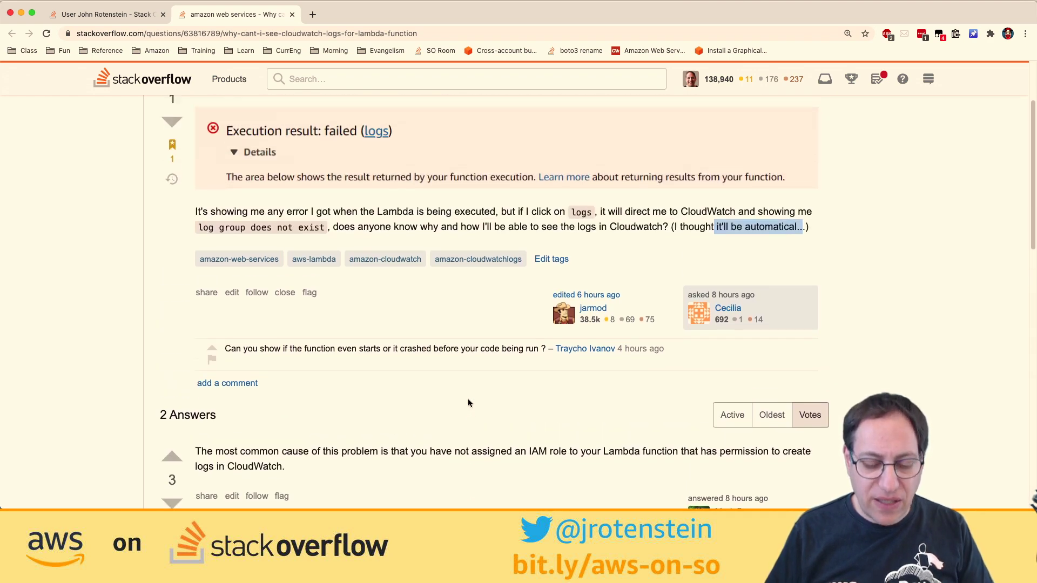
- Search 'aws iam' in a new tab and filter the IAM Roles list by 'lambda'
key(super+t)
text(aws i)
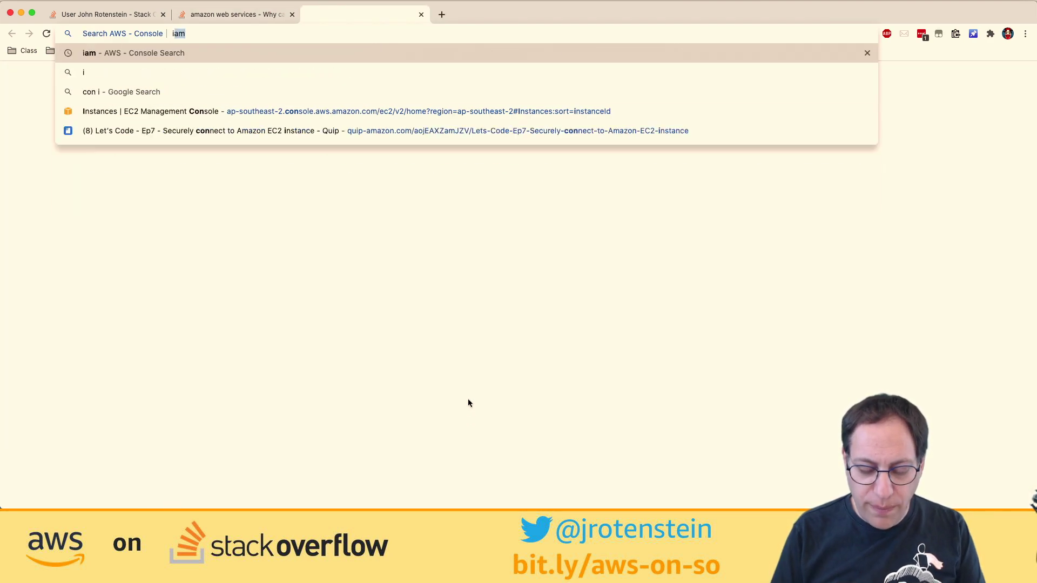
text(am)
key(Return)
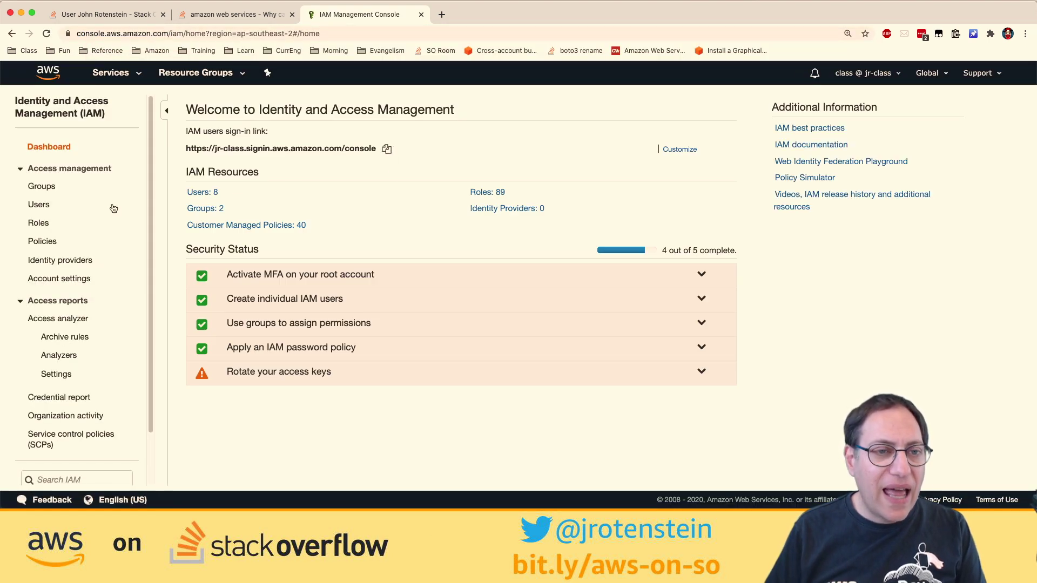
click(41, 223)
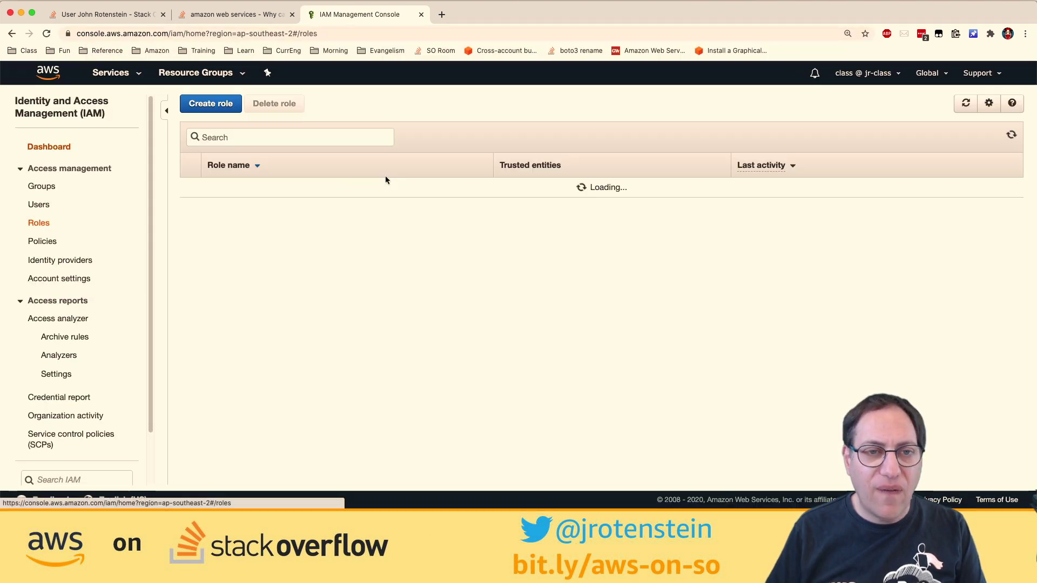
click(340, 139)
text(lambda)
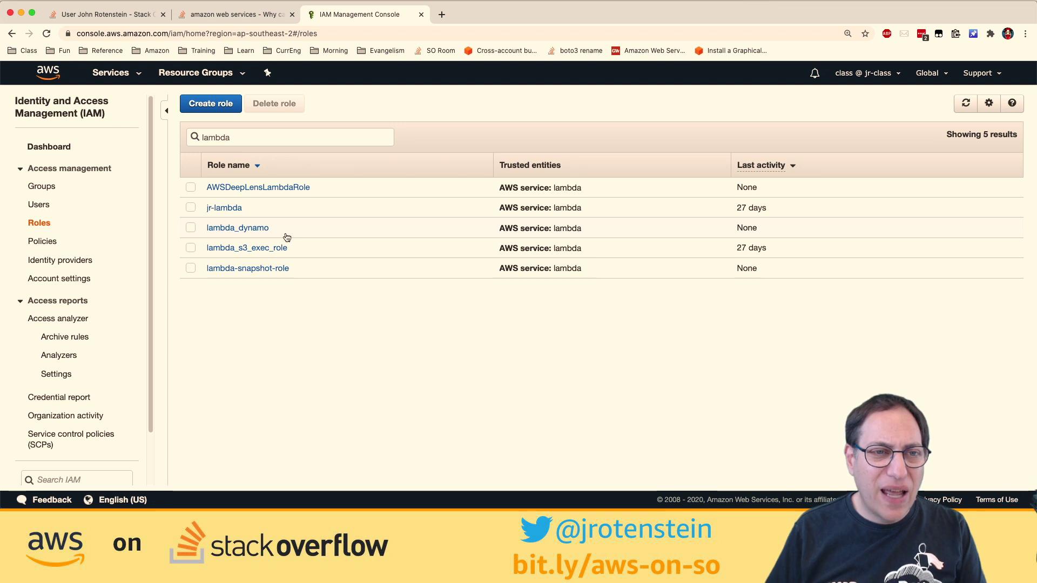
- Filter IAM Policies by 'lambda' to show 24 results including AWSLambdaBasicExecutionRole
click(44, 242)
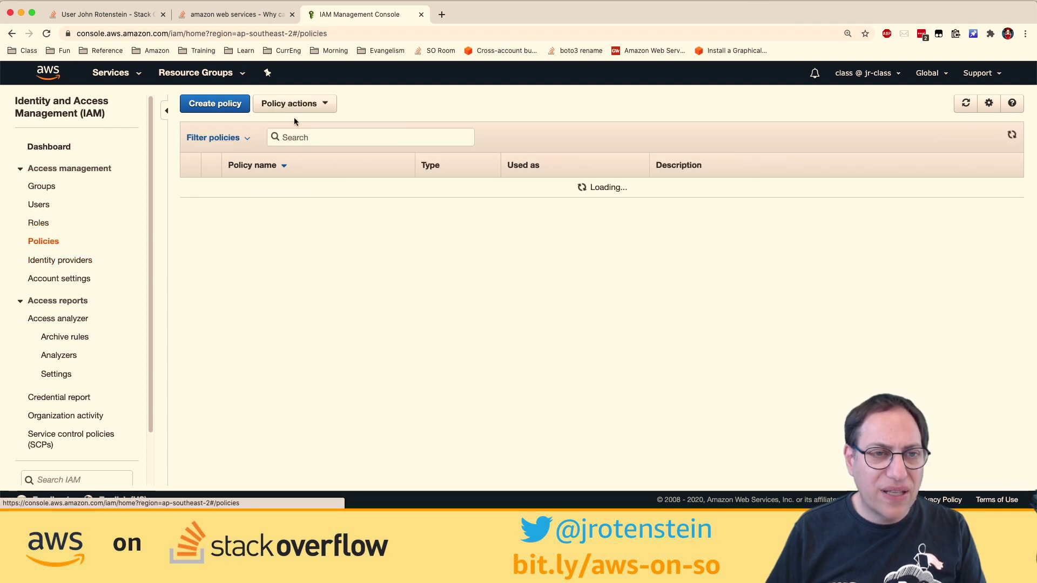
click(322, 139)
text(lambda)
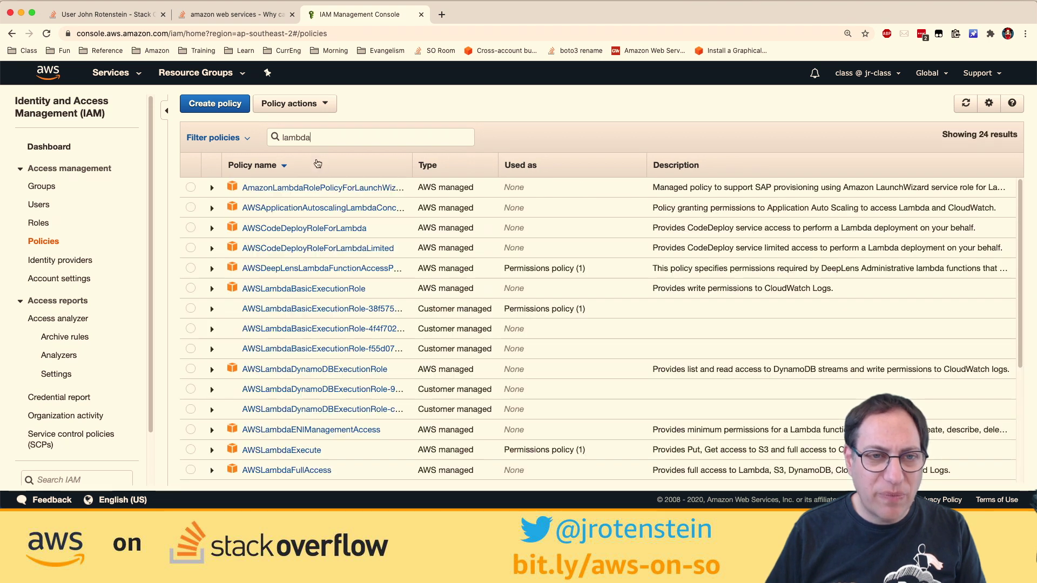
text(ex)
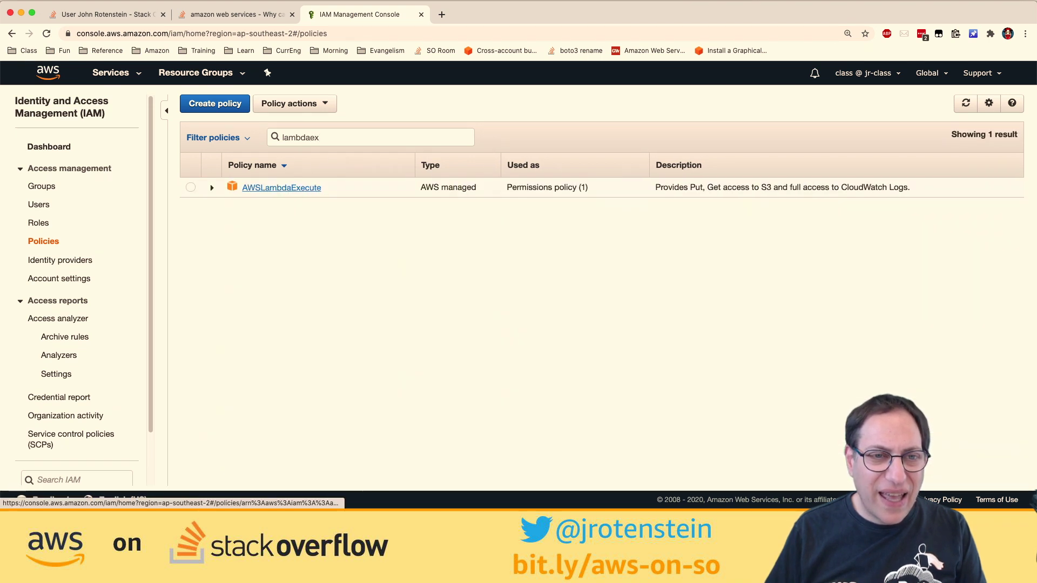
key(BackSpace)
key(BackSpace)
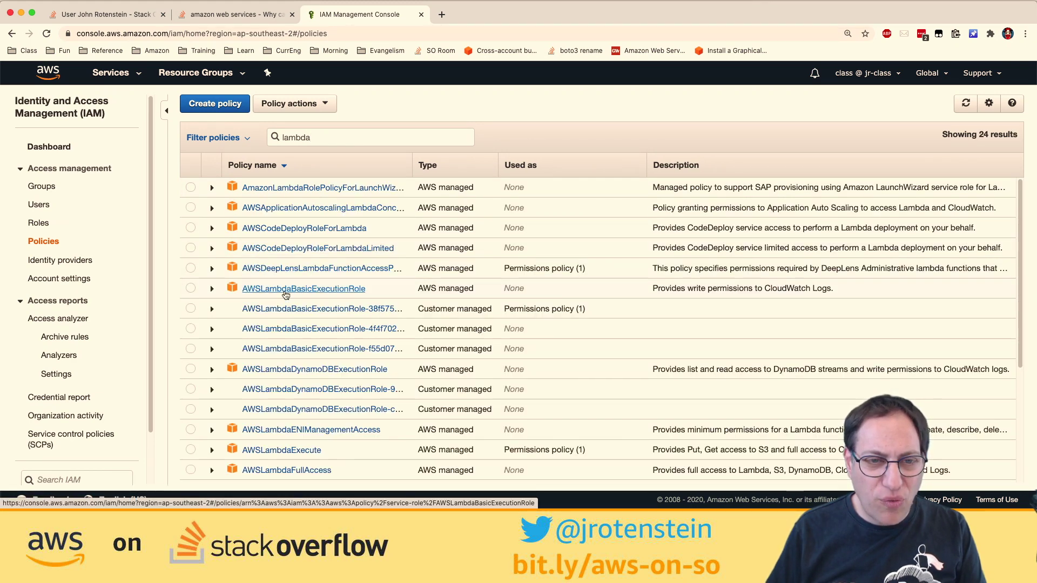
- Open the AWSLambdaBasicExecutionRole policy and highlight its CreateLogGroup, CreateLogStream, PutLogEvents actions and wildcard Resource
click(286, 289)
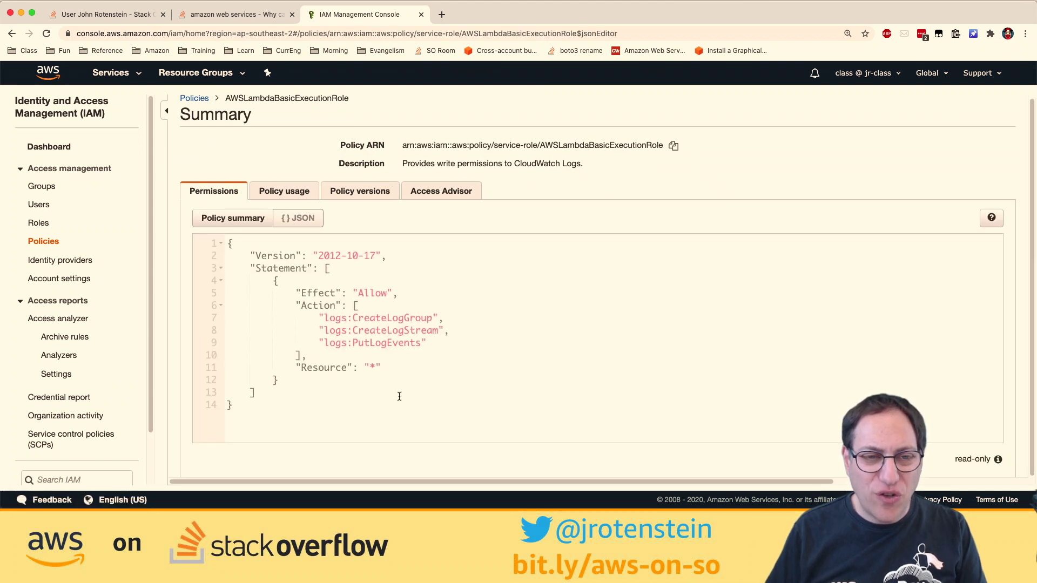
drag(326, 322, 425, 347)
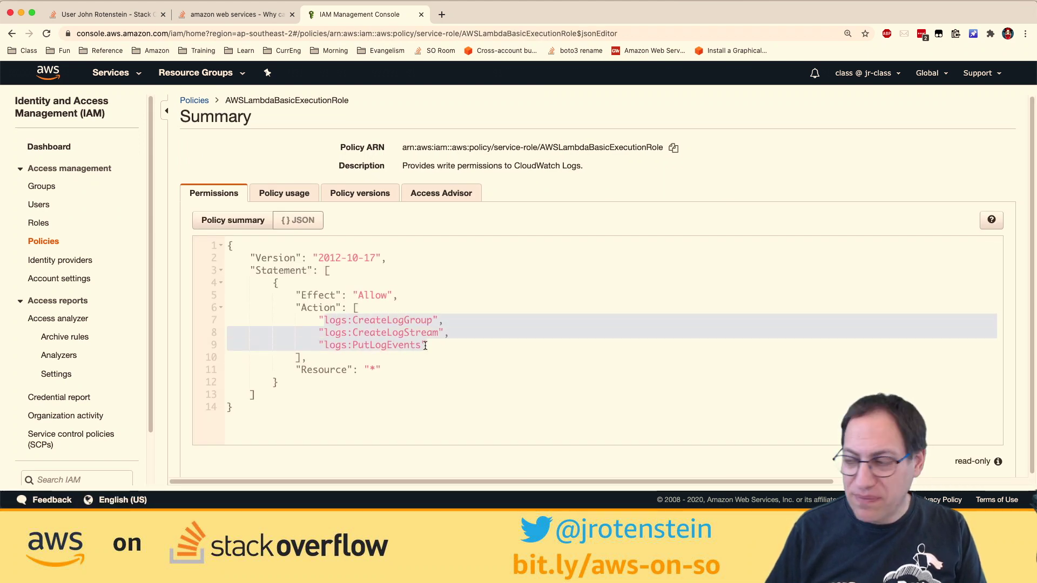
double_click(408, 322)
click(402, 334)
double_click(402, 334)
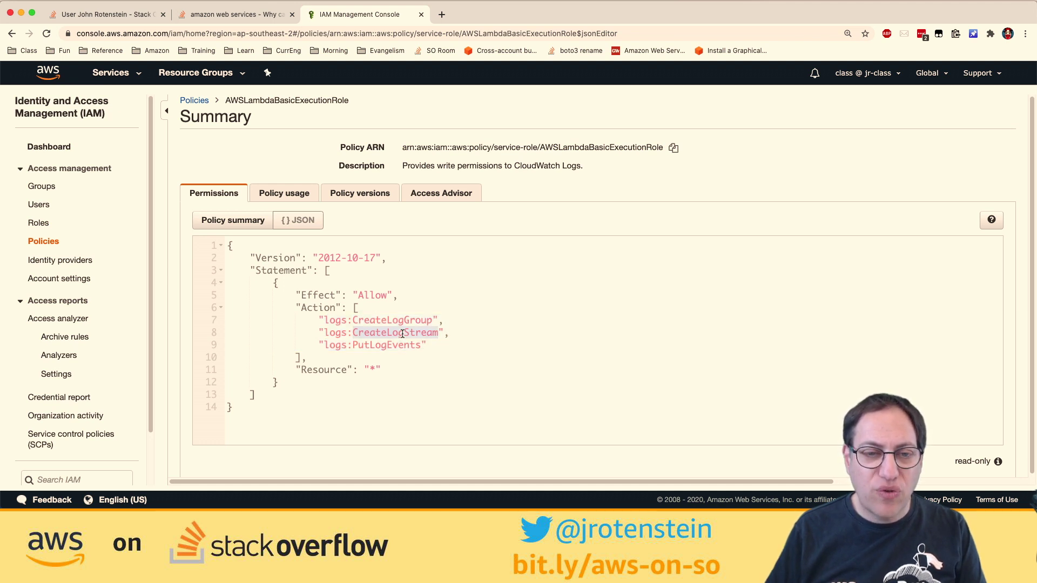
double_click(389, 346)
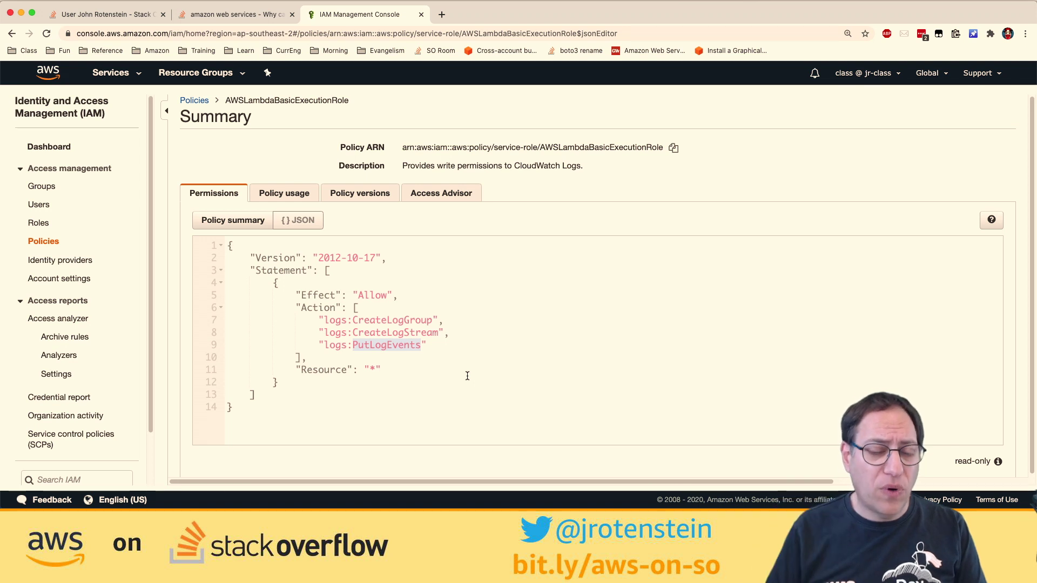
click(409, 376)
double_click(373, 370)
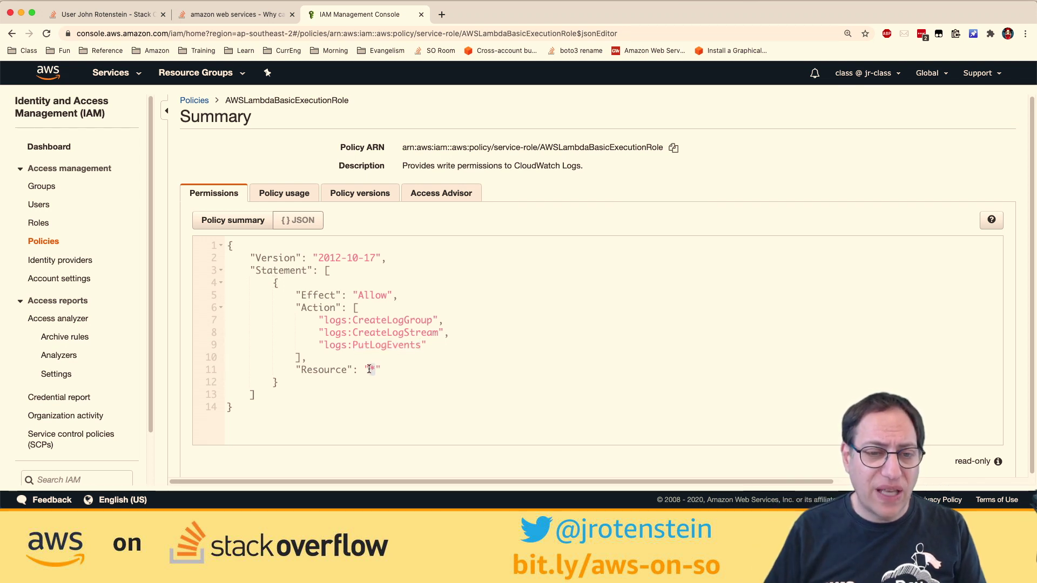
- Back on the CloudWatch Logs question, read through both existing answers down to the answer editor
click(235, 16)
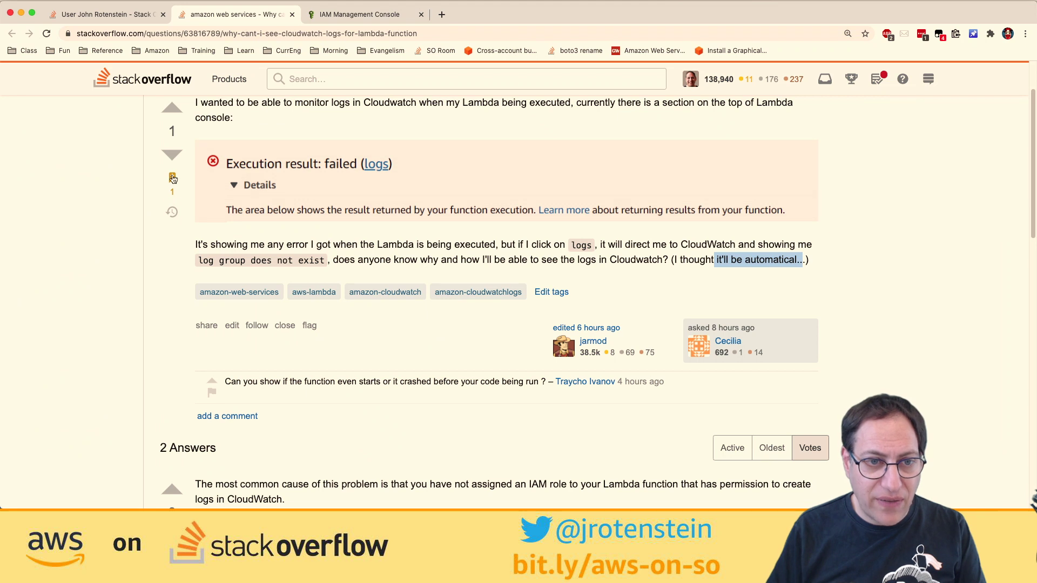
scroll(144, 323, down, 5)
scroll(145, 323, down, 1)
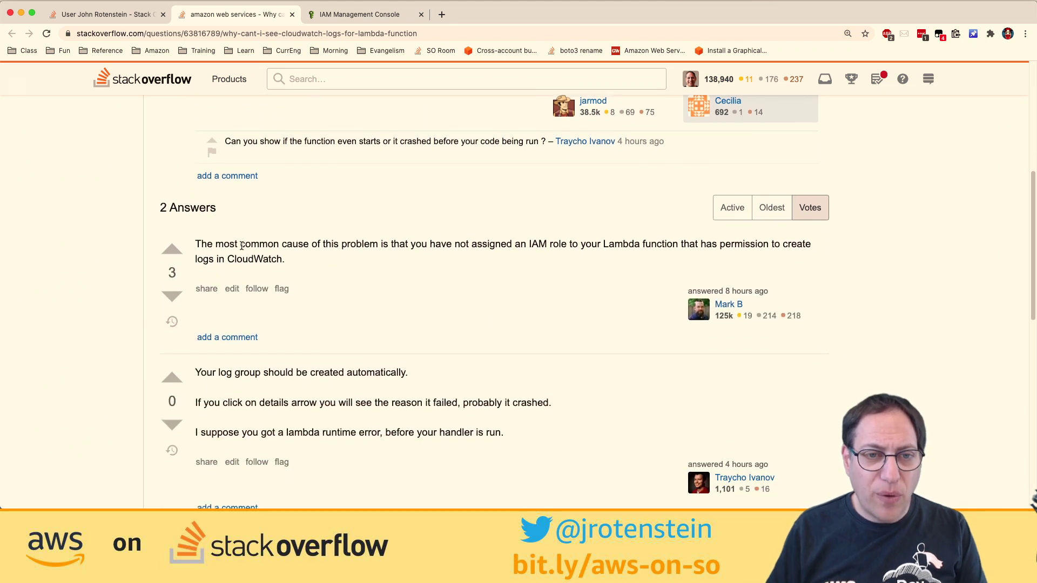
drag(240, 244, 301, 260)
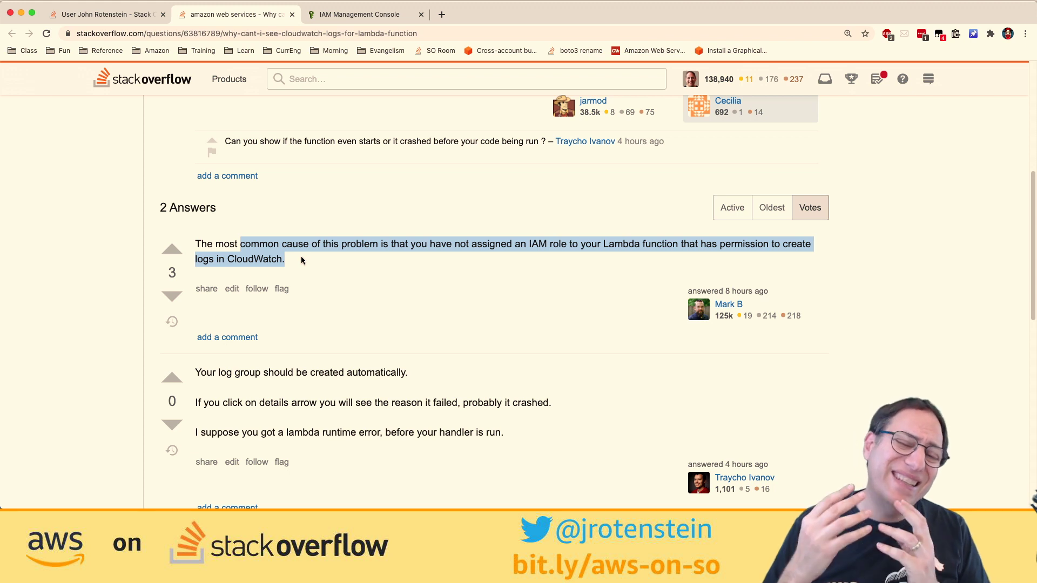
scroll(301, 259, down, 3)
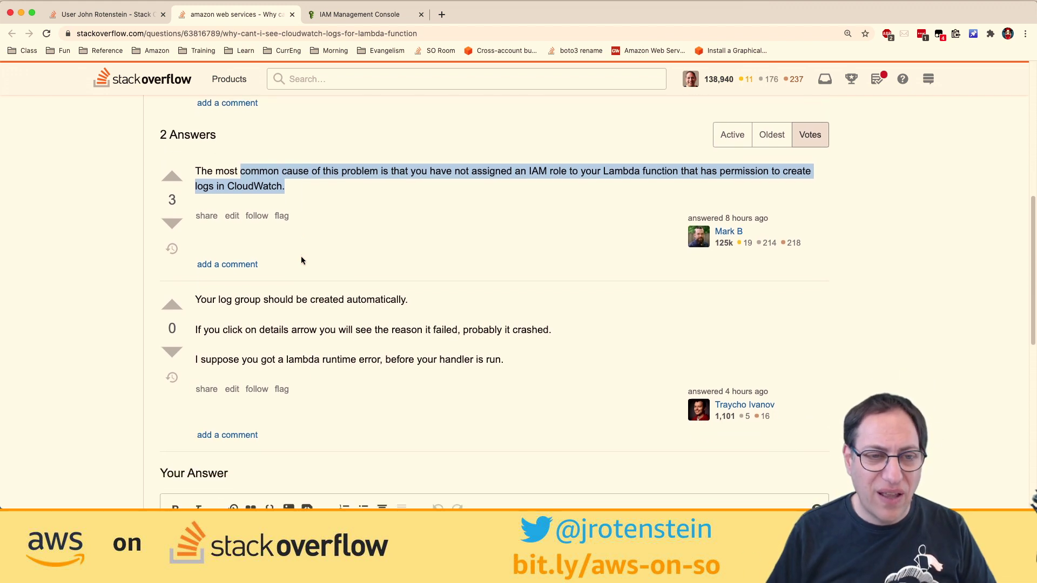
drag(234, 296, 398, 313)
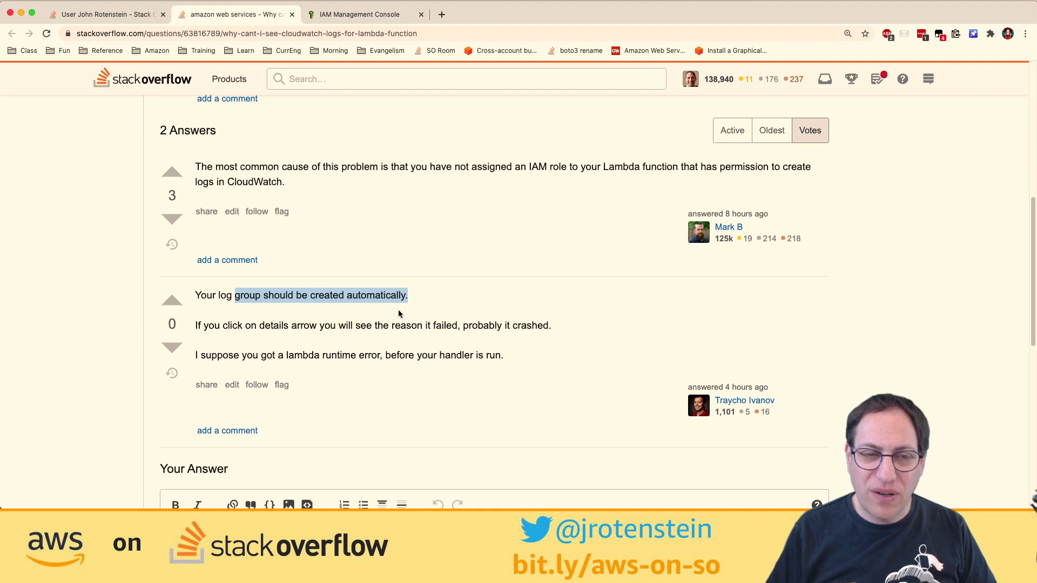
scroll(399, 314, down, 5)
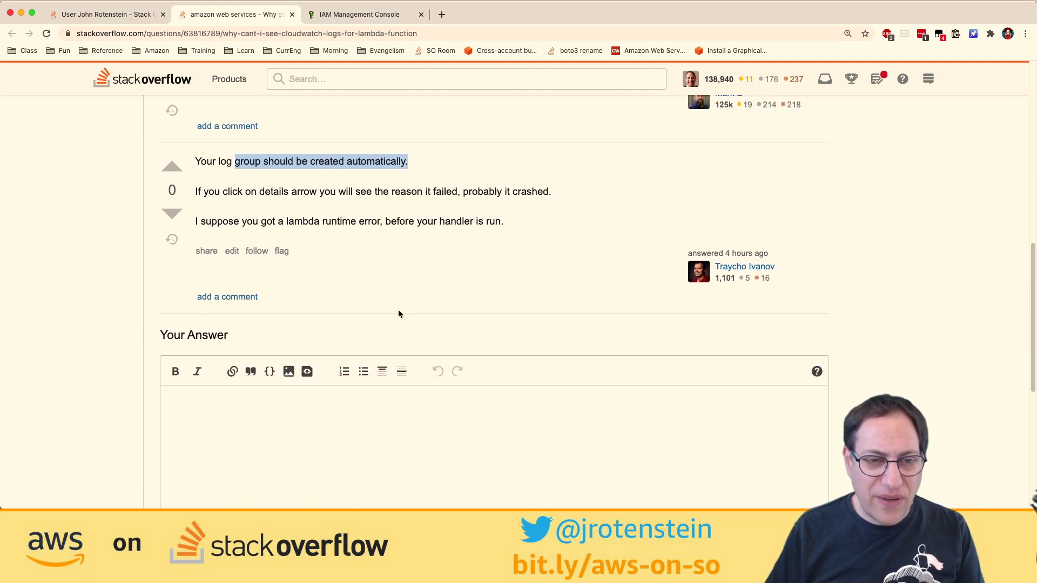
- Start the answer with 'Your AWS Lambda function needs the following permissions to access CloudWatch Logs:'
click(369, 408)
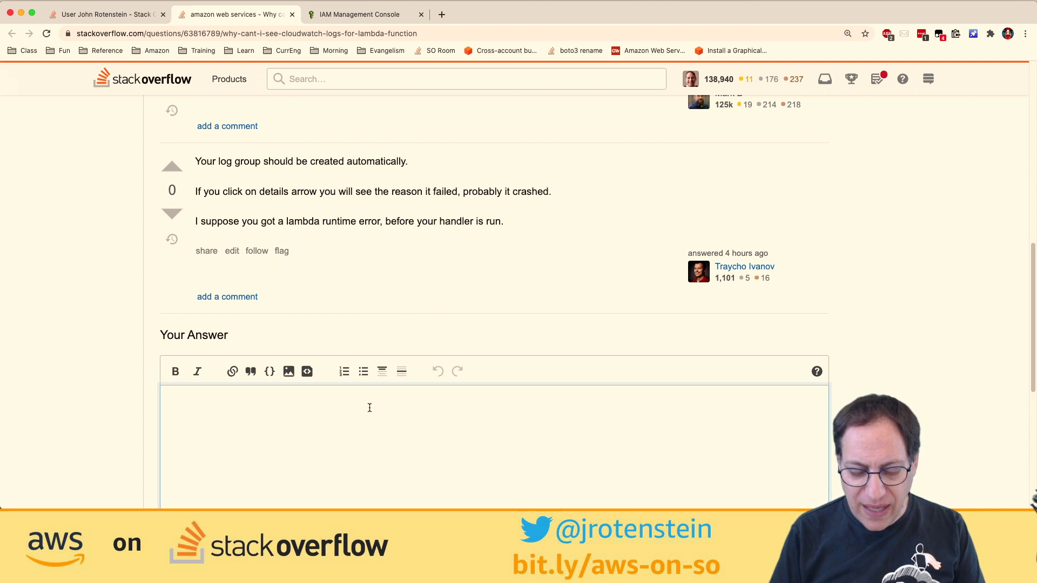
text(Your )
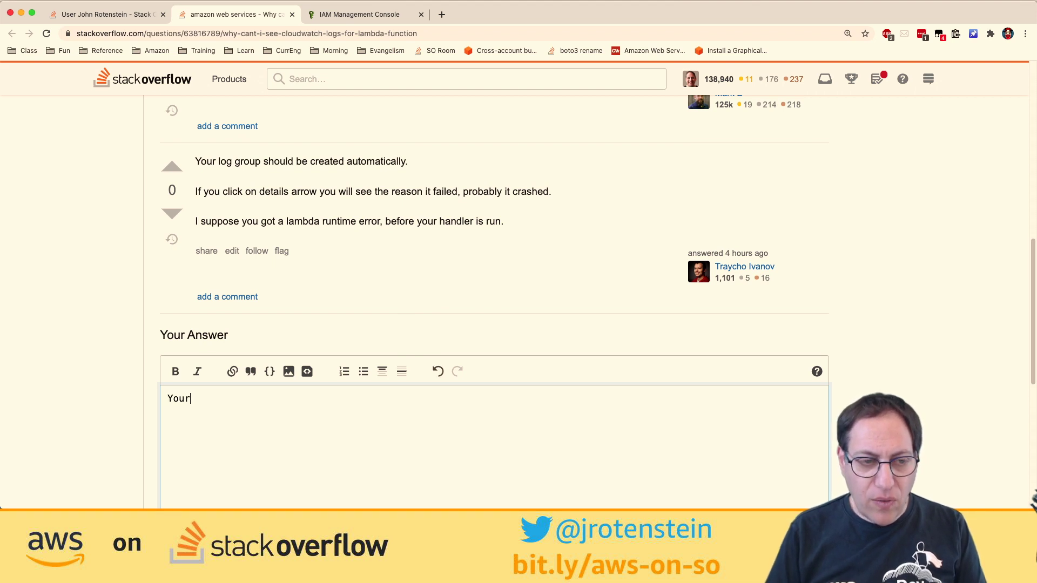
text(AWS Lamb)
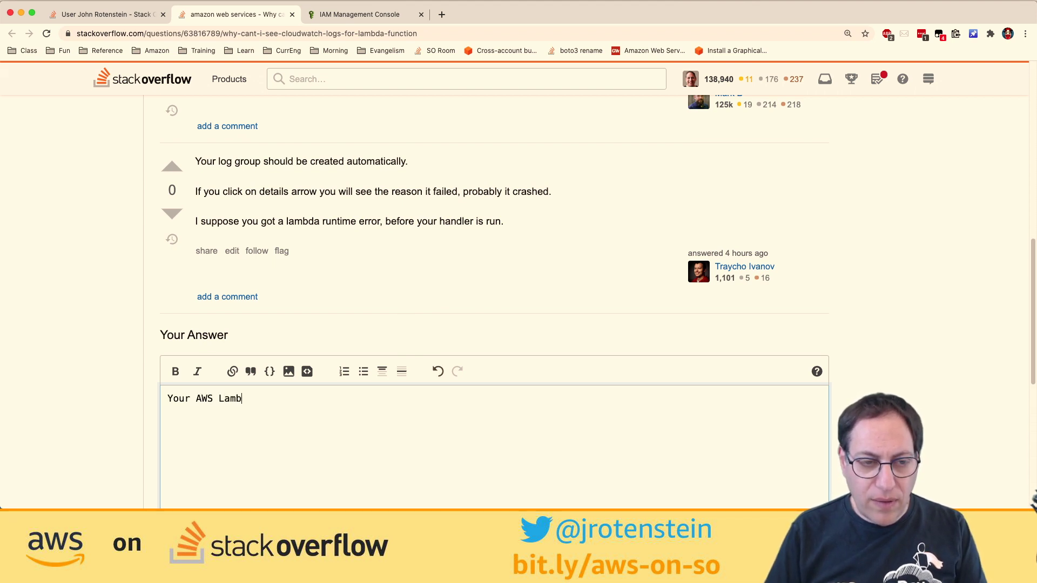
text(da functin)
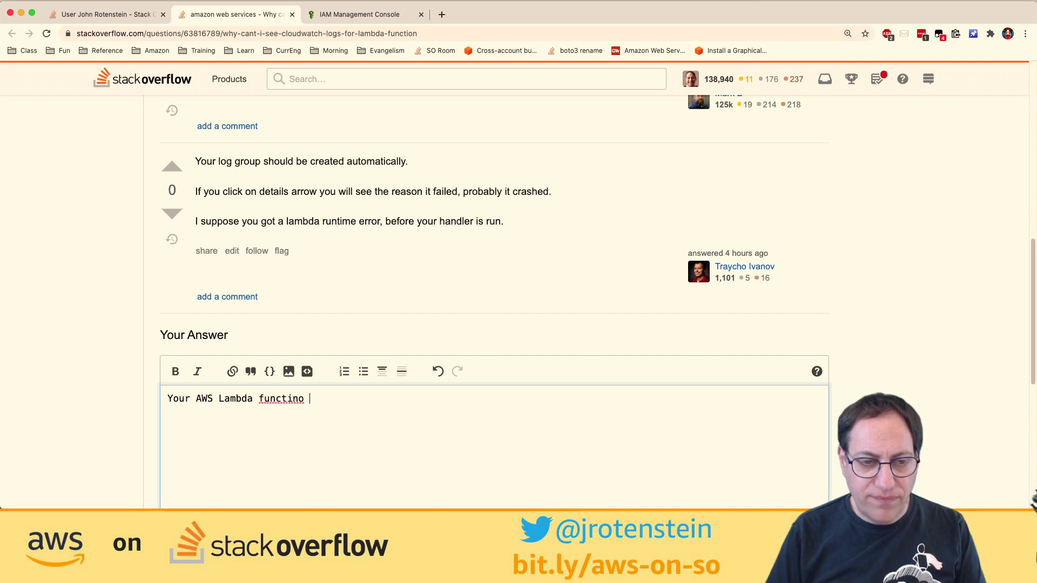
key(BackSpace)
text(on needs the )
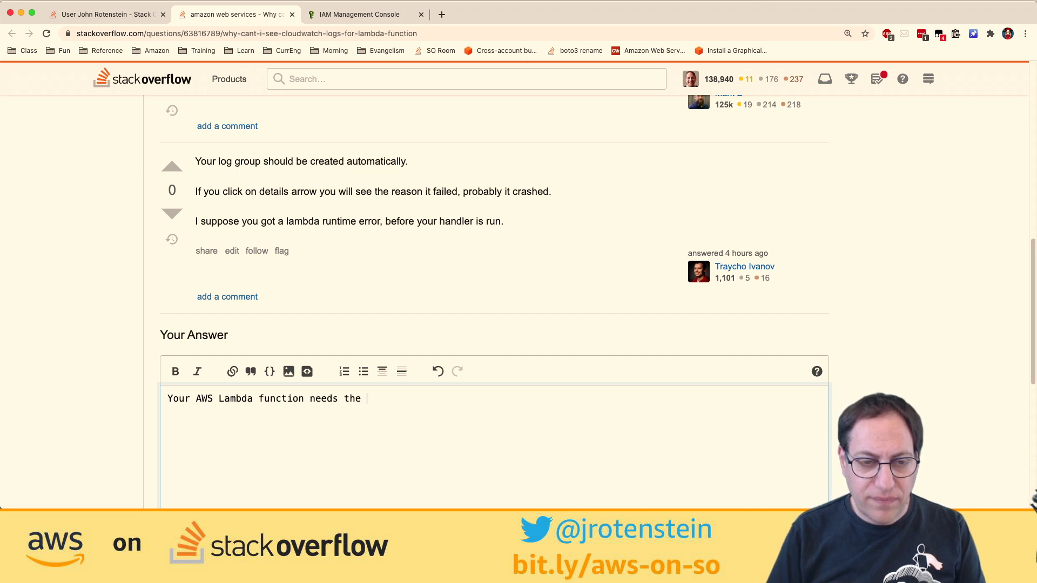
text(following permissions)
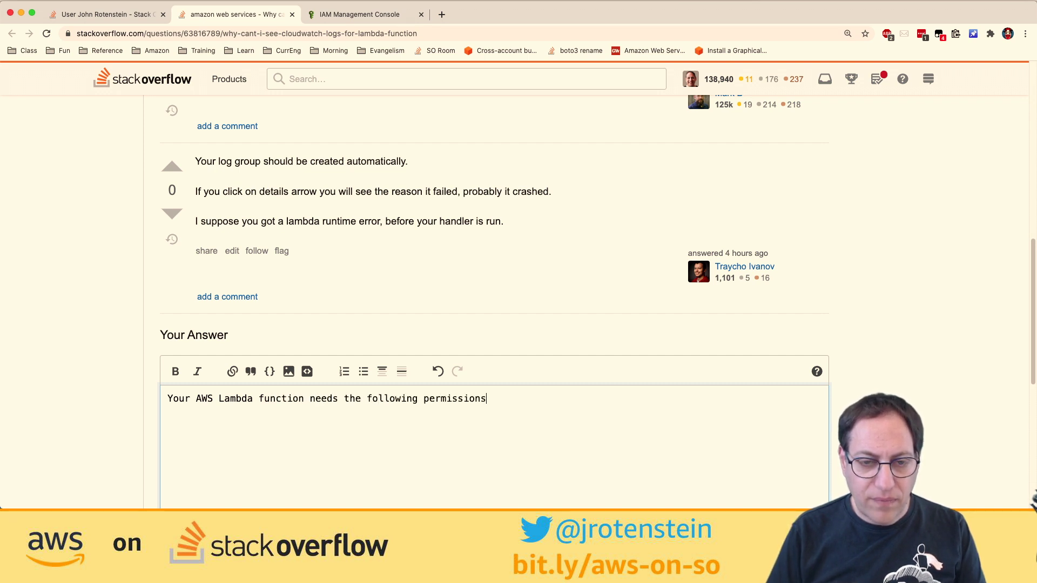
text( to access Cl)
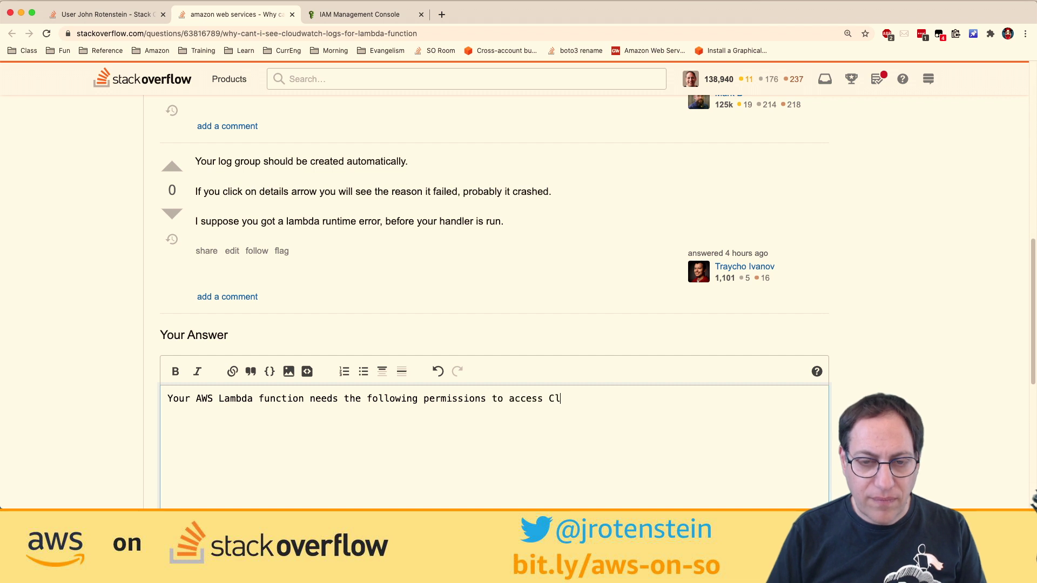
text(oudWatch Logs:)
key(Return)
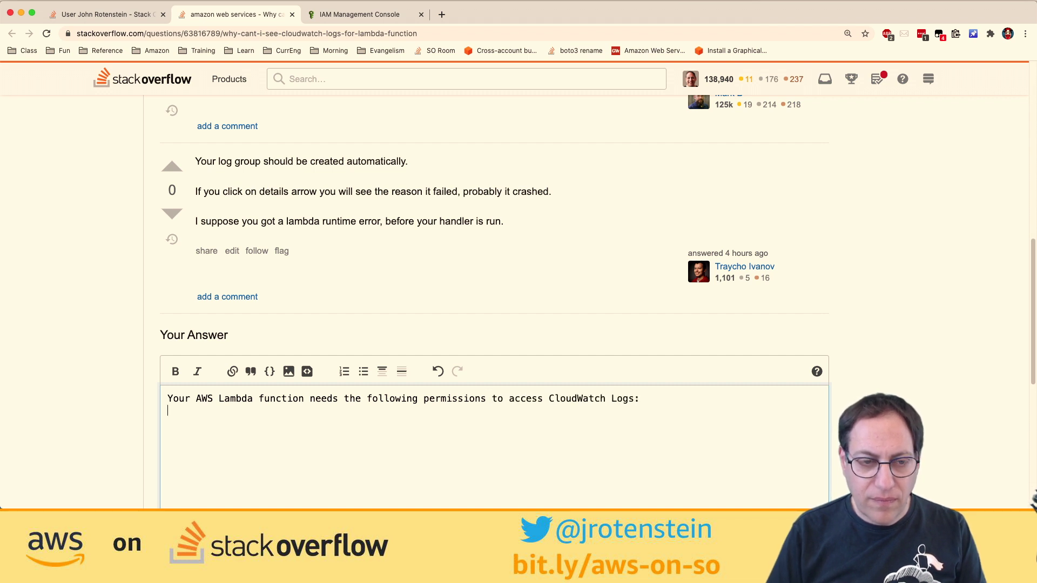
key(Return)
- Copy the policy JSON from the IAM page and paste it into a ```json code block
click(367, 15)
key(super+a)
key(super+c)
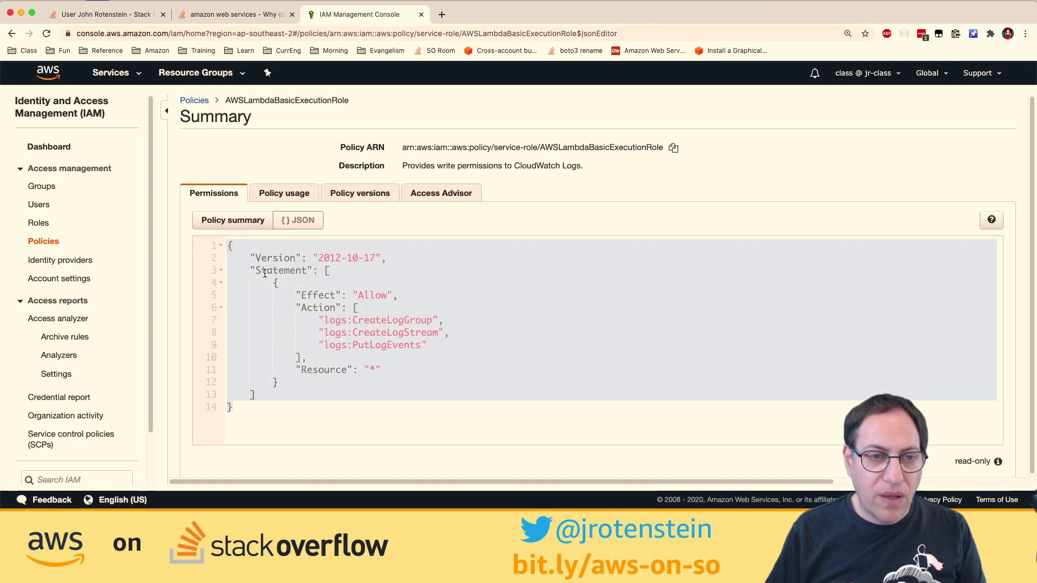
click(257, 16)
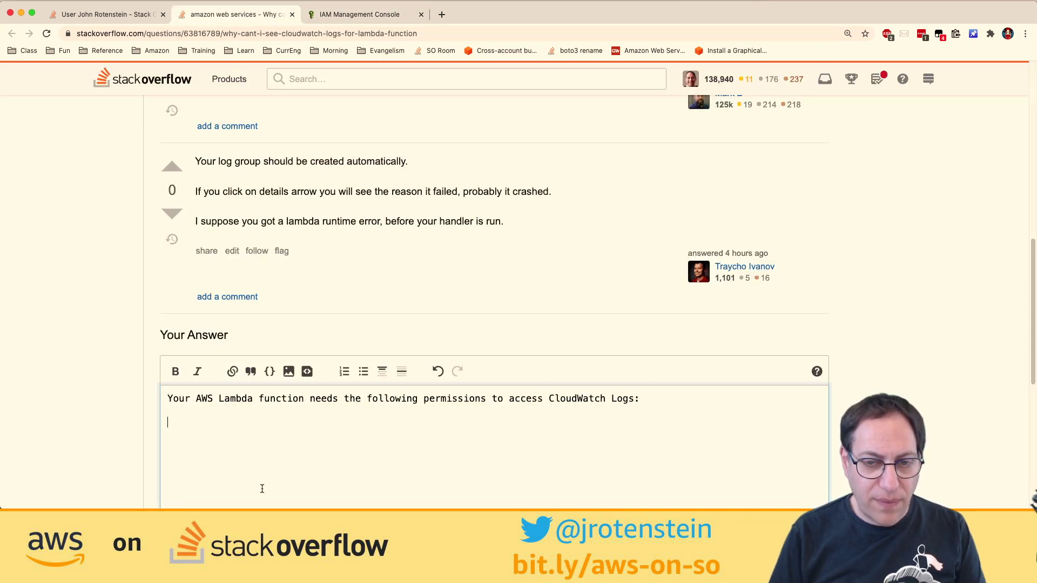
text(``)
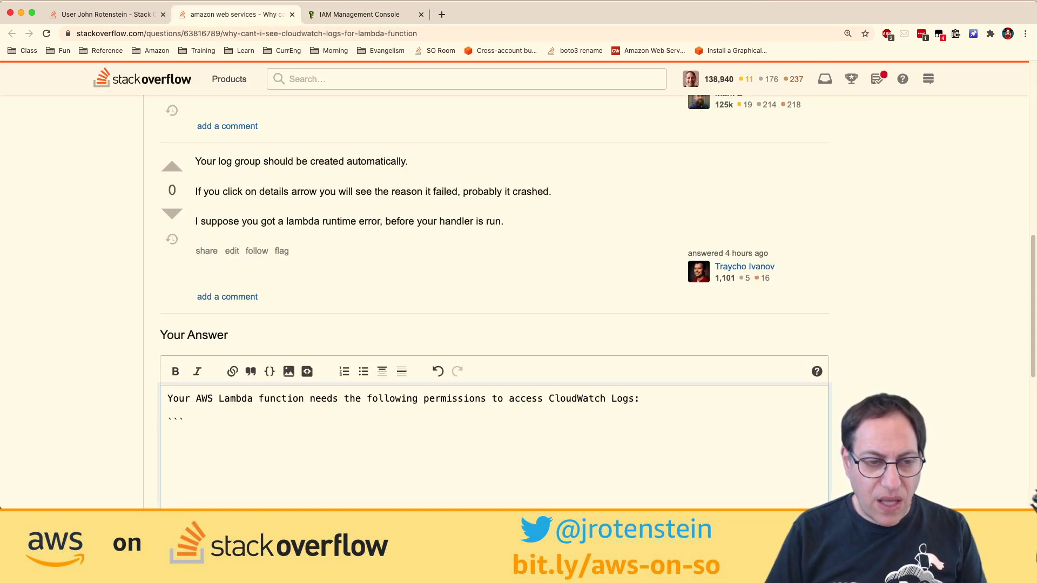
text(`json)
key(Return)
key(super+v)
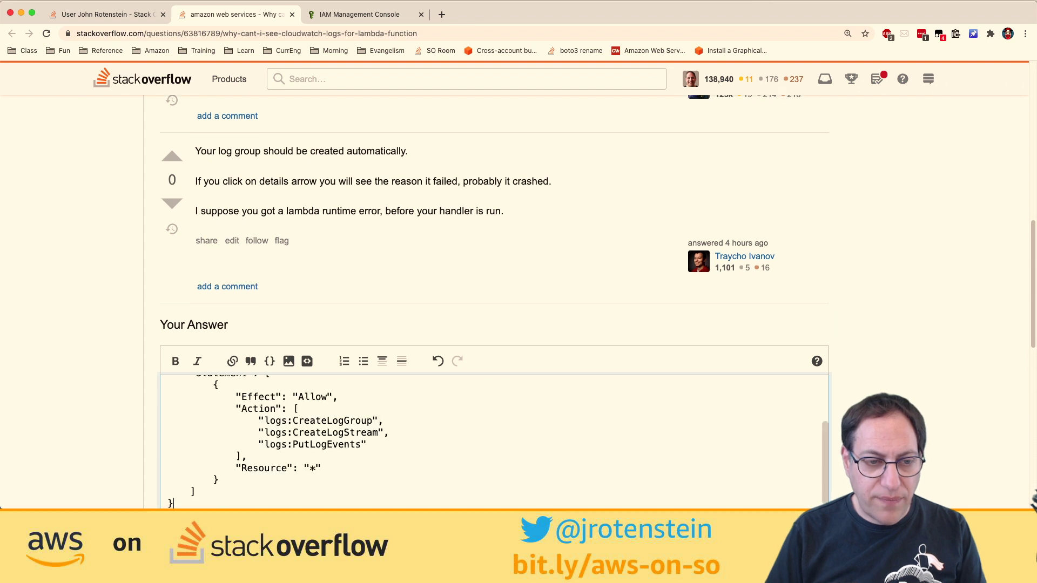
key(Return)
text(```)
key(Return)
key(Return)
- Add 'This will give it permission to create a log group and store events in the log group.' and begin the next sentence
text(hrea)
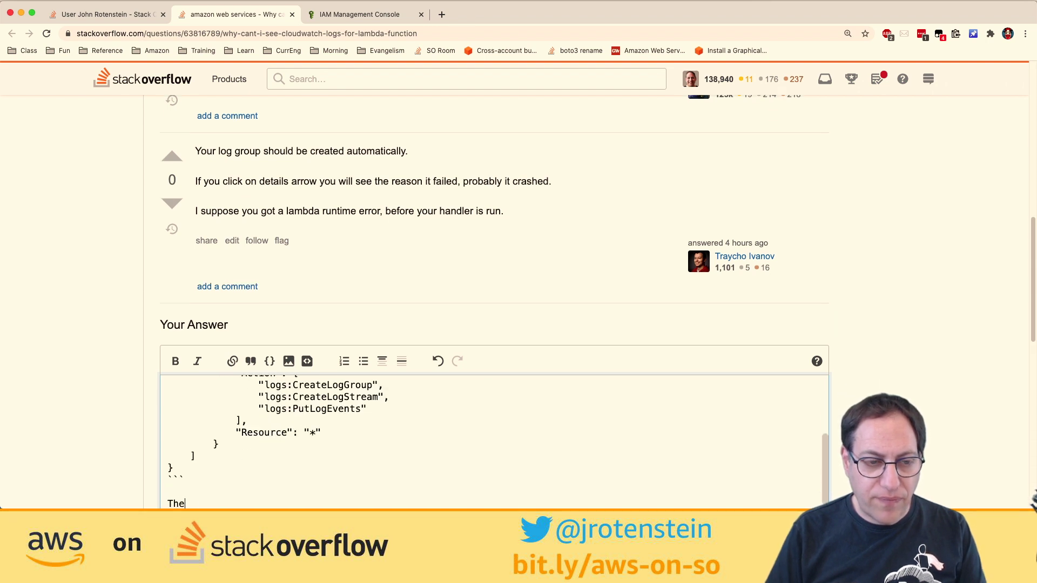
key(BackSpace)
key(BackSpace)
key(BackSpace)
text(is will giv)
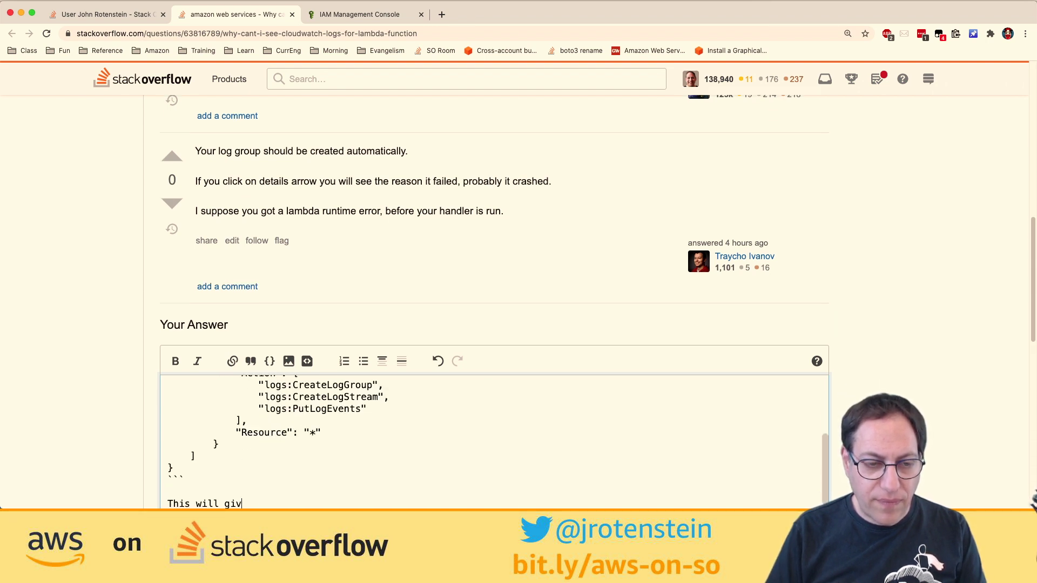
text(e it permission to )
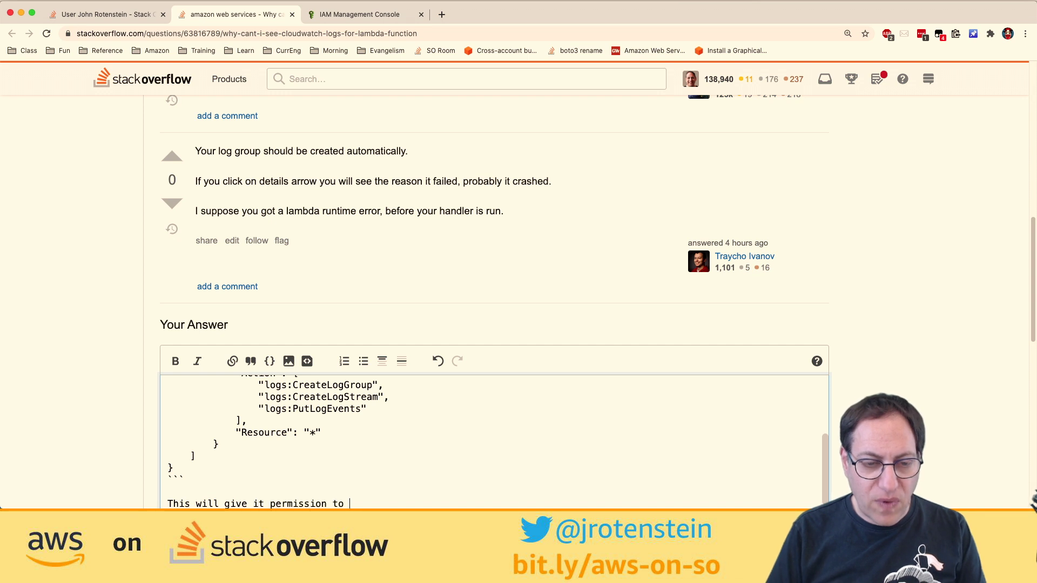
text(create a log group )
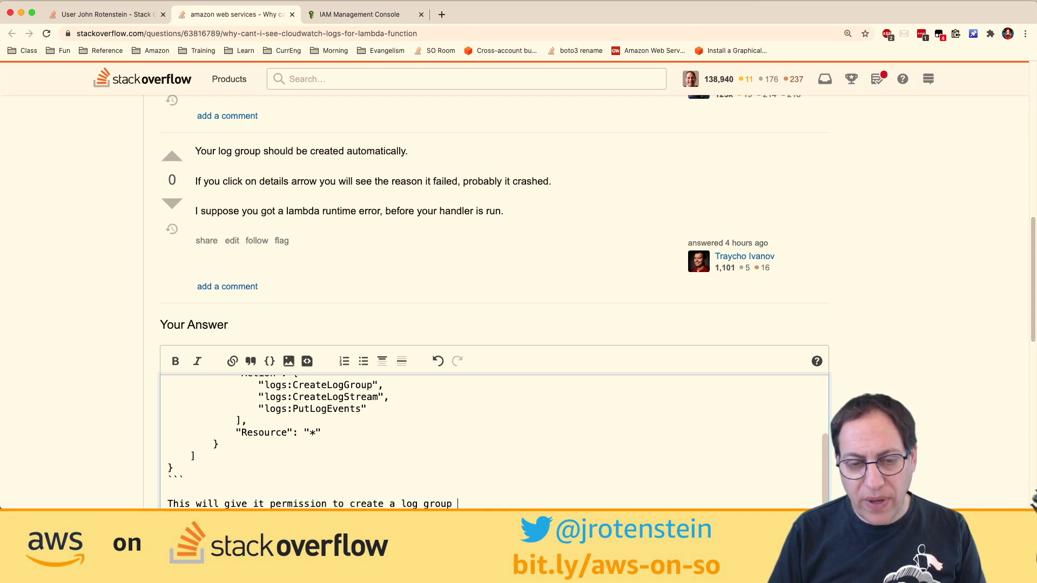
text(and store event)
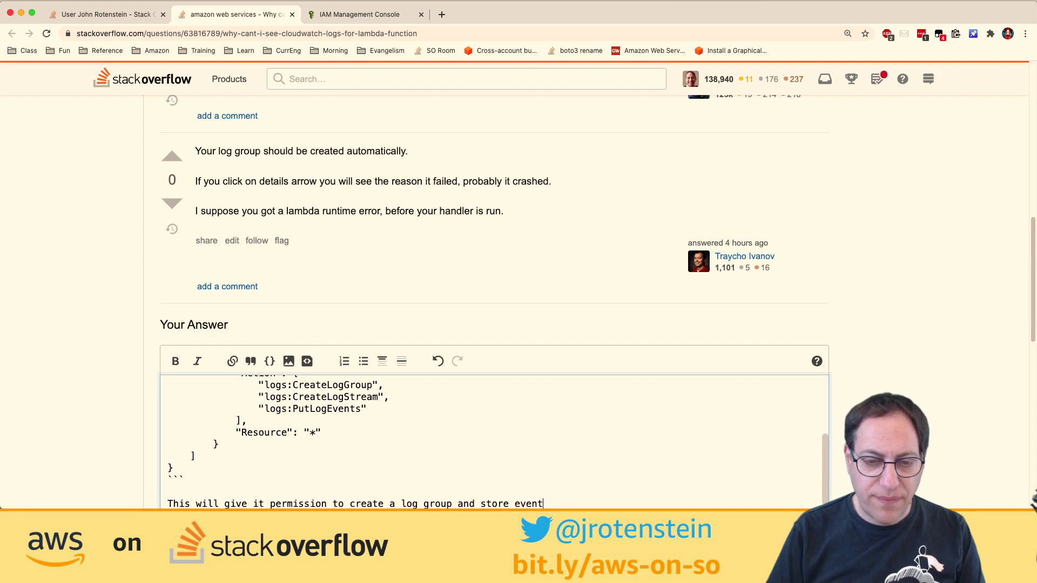
text(s in the log group.)
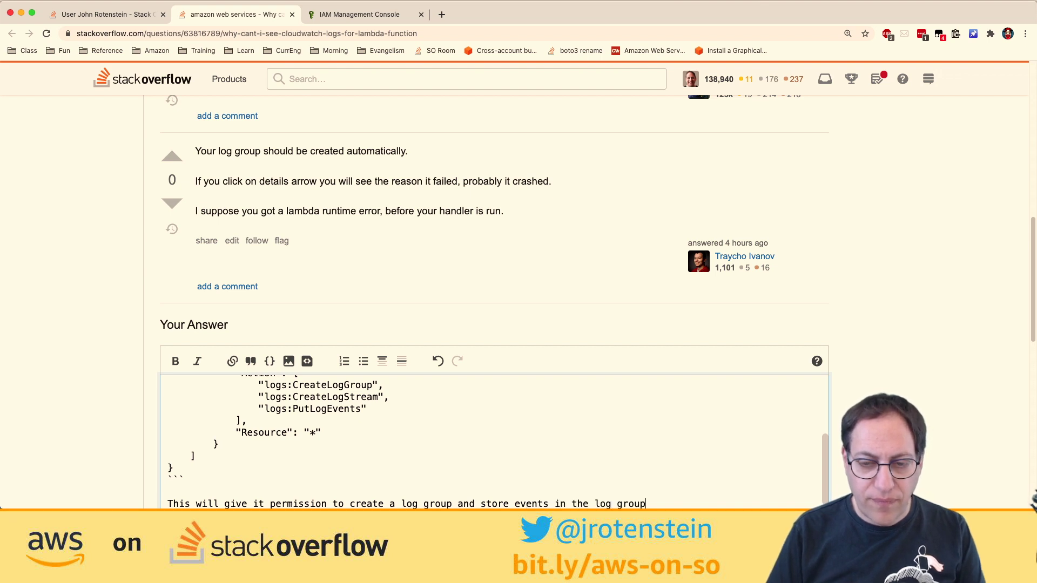
key(Return)
key(Return)
scroll(315, 286, down, 5)
text(The )
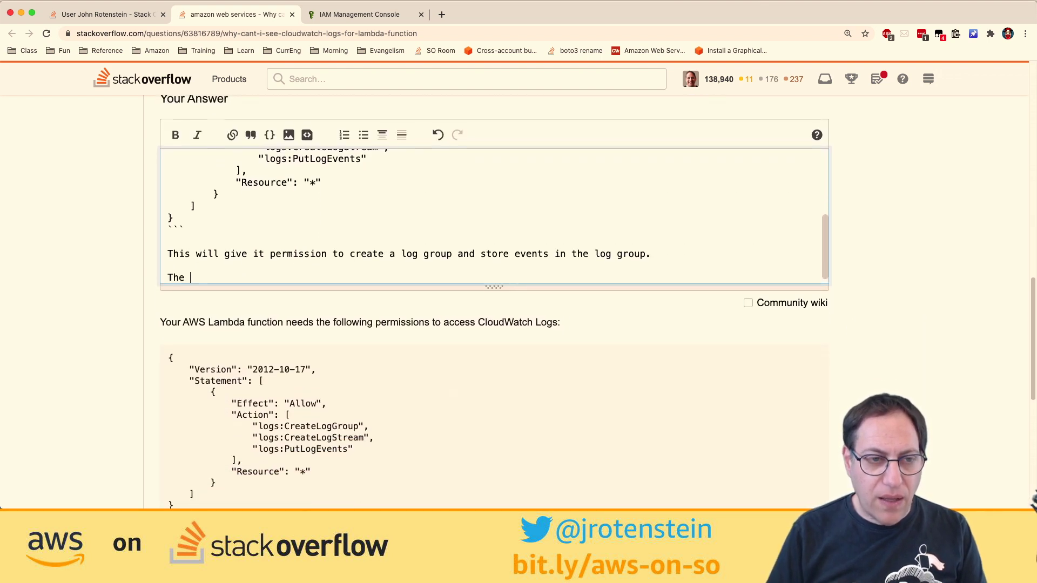
text(esieie)
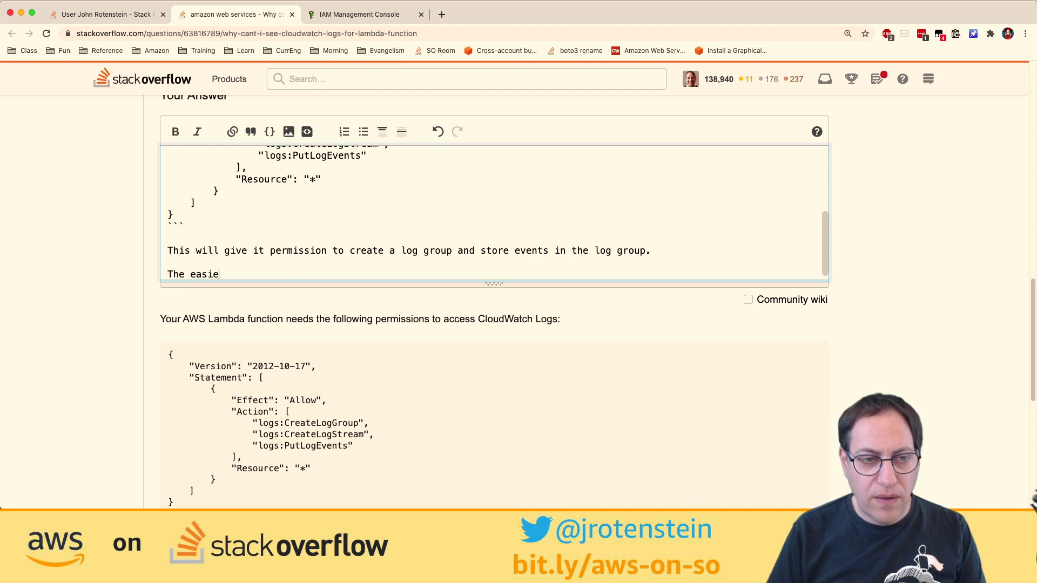
text(st way to assign t)
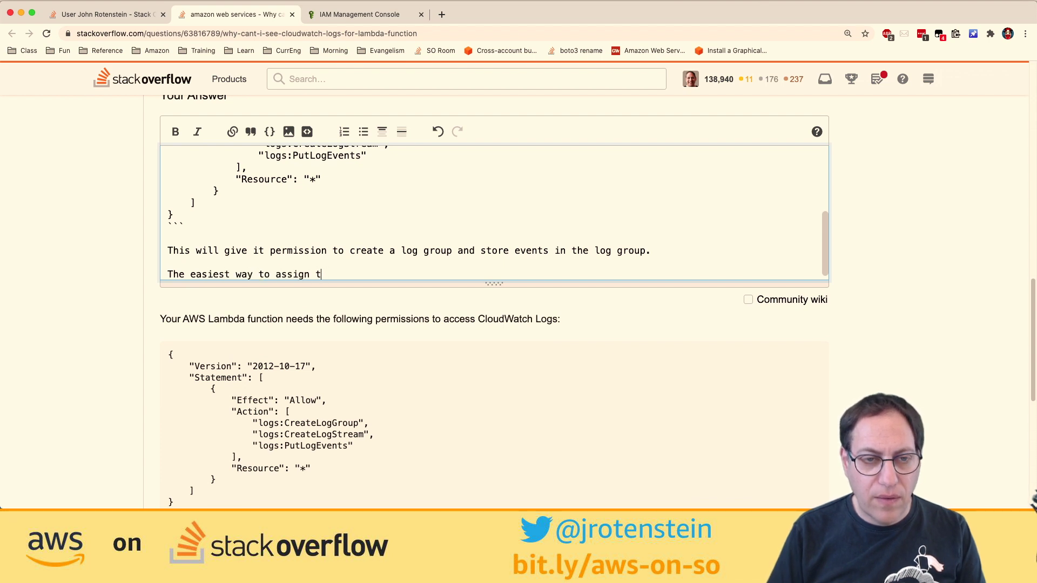
text(his permission is by)
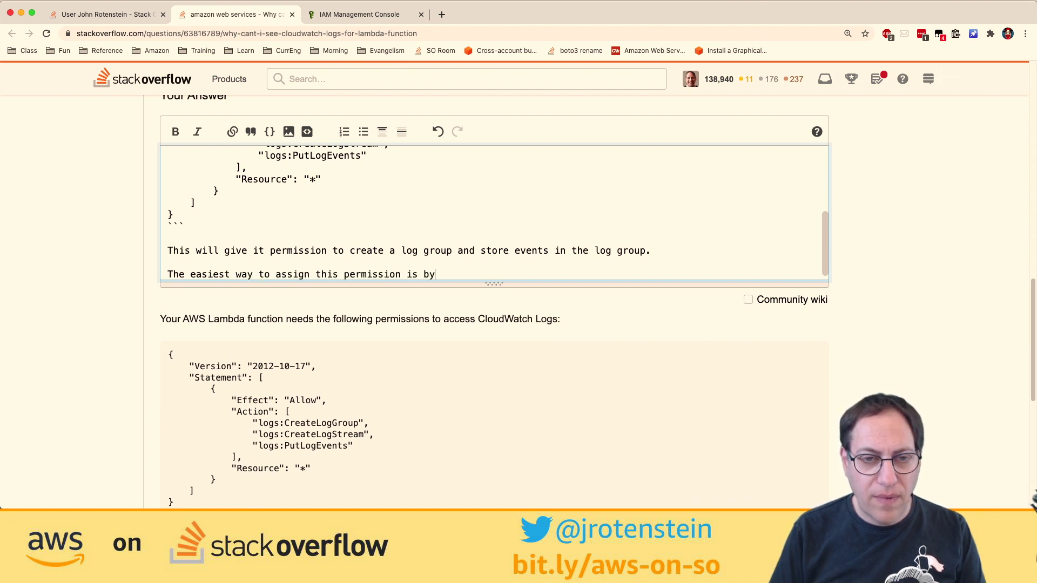
text( adding the)
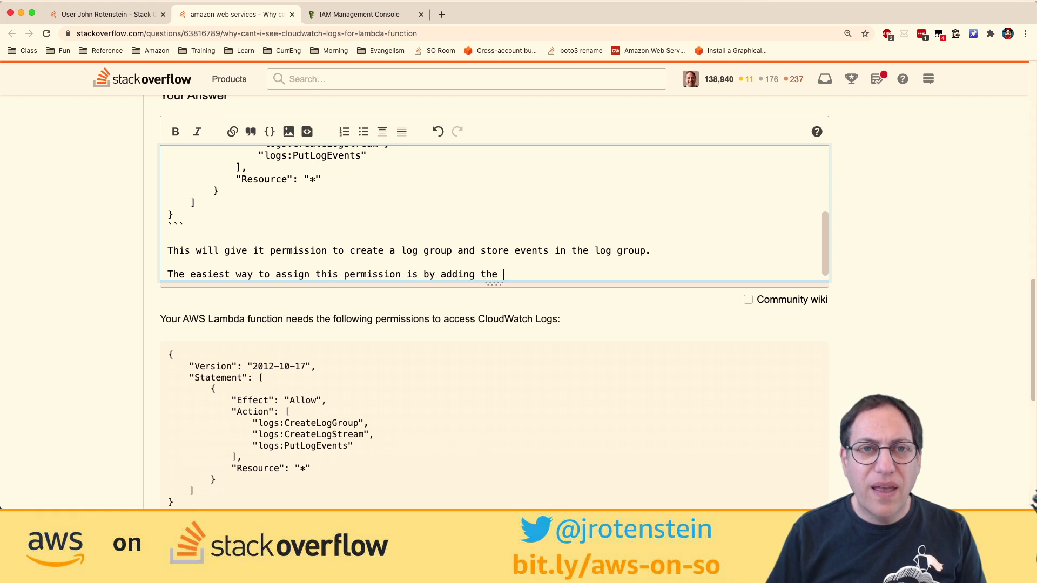
- Paste the policy ARN from the IAM page, trimmed to `AWSLambdaBasicExecutionRole` in backticks
click(359, 14)
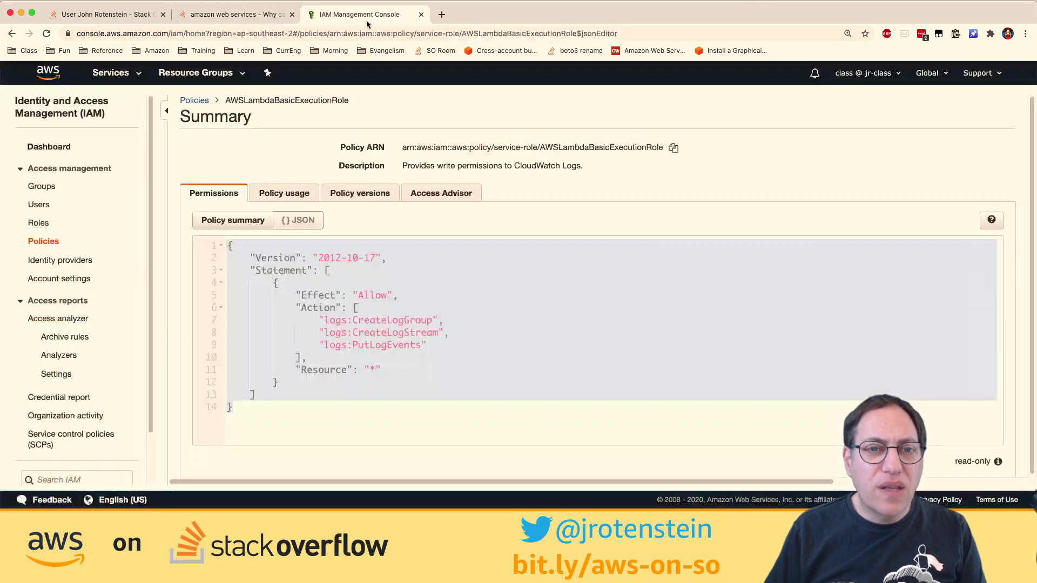
triple_click(539, 147)
click(559, 158)
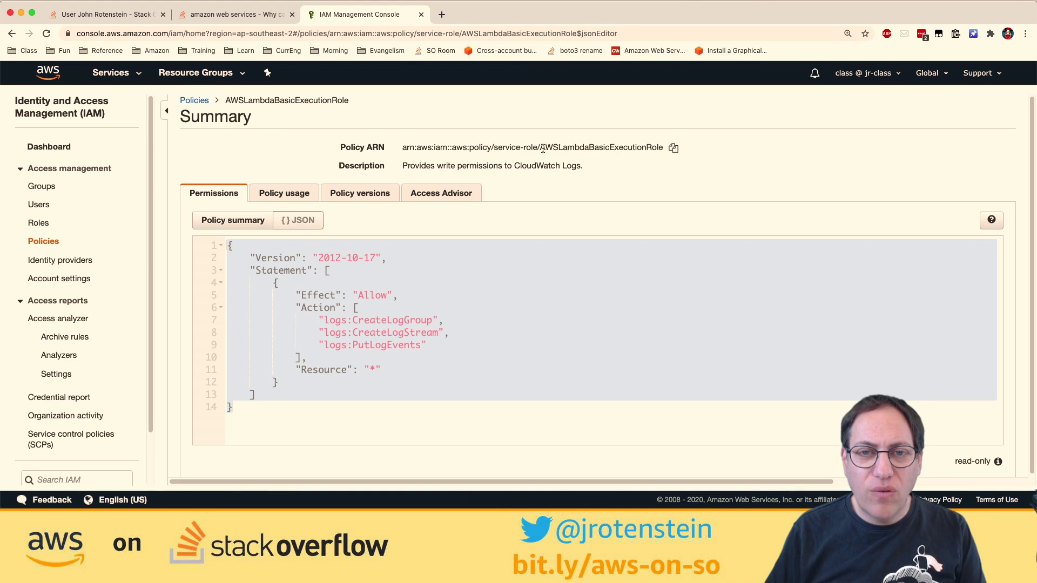
triple_click(544, 150)
key(cmd+c)
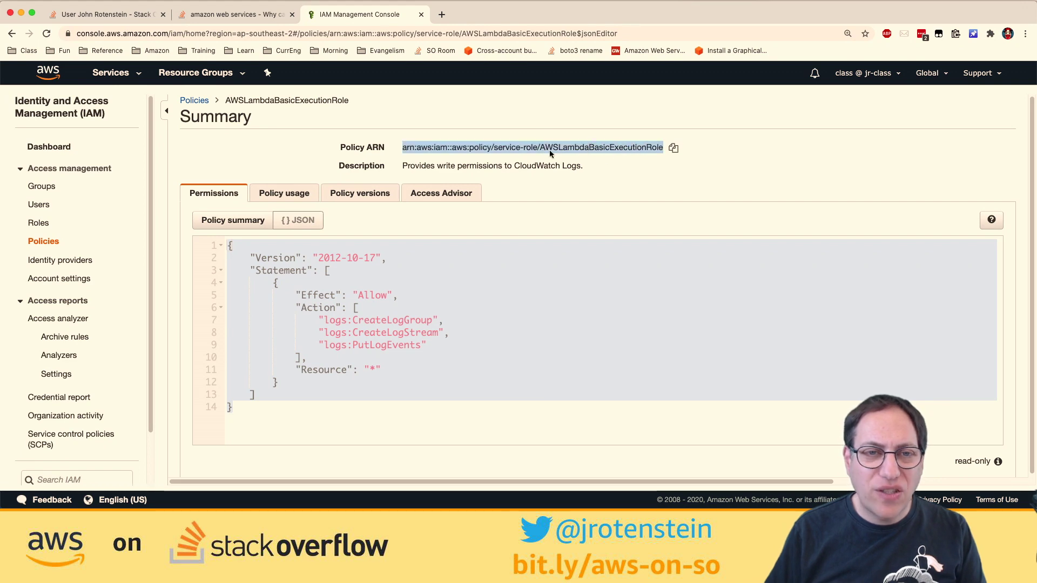
click(261, 17)
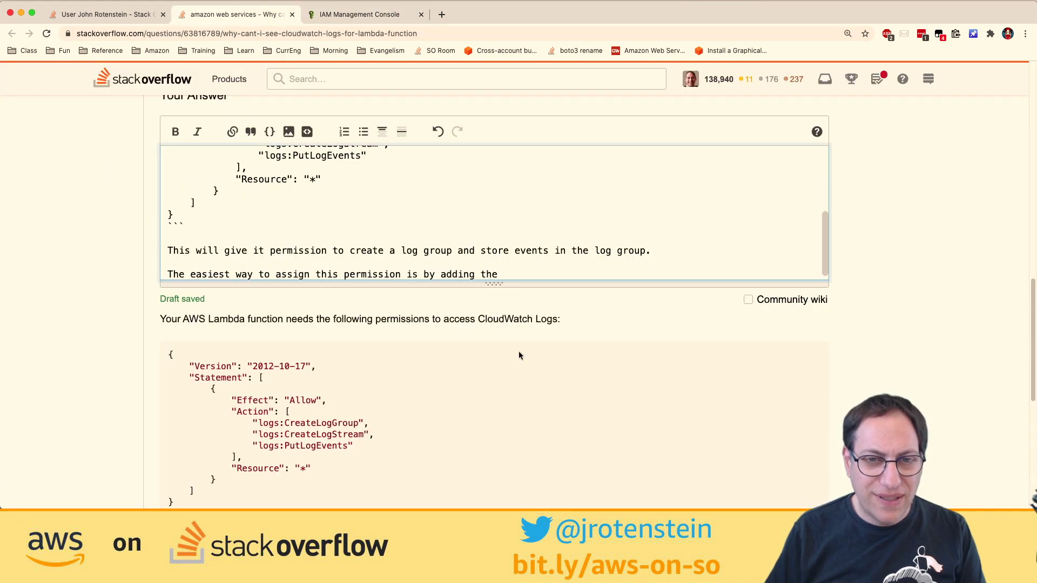
text(`)
key(cmd+v)
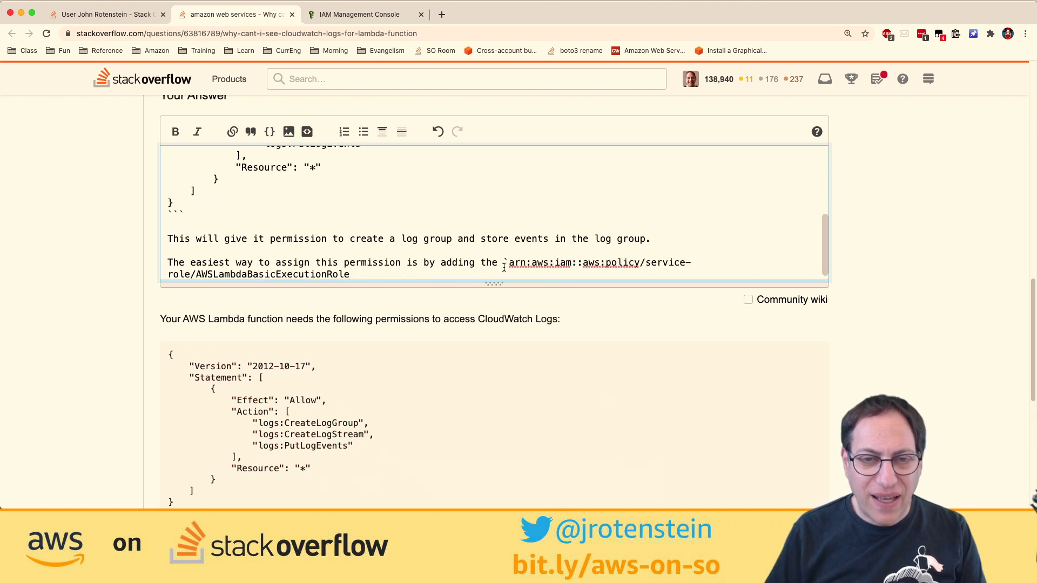
drag(506, 264, 196, 268)
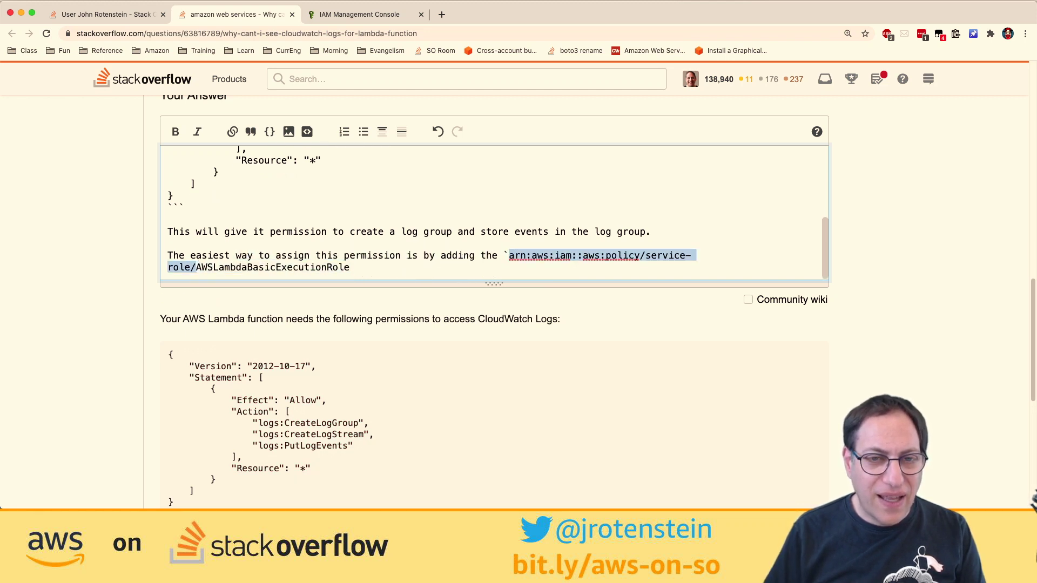
text(`)
key(BackSpace)
key(super+Right)
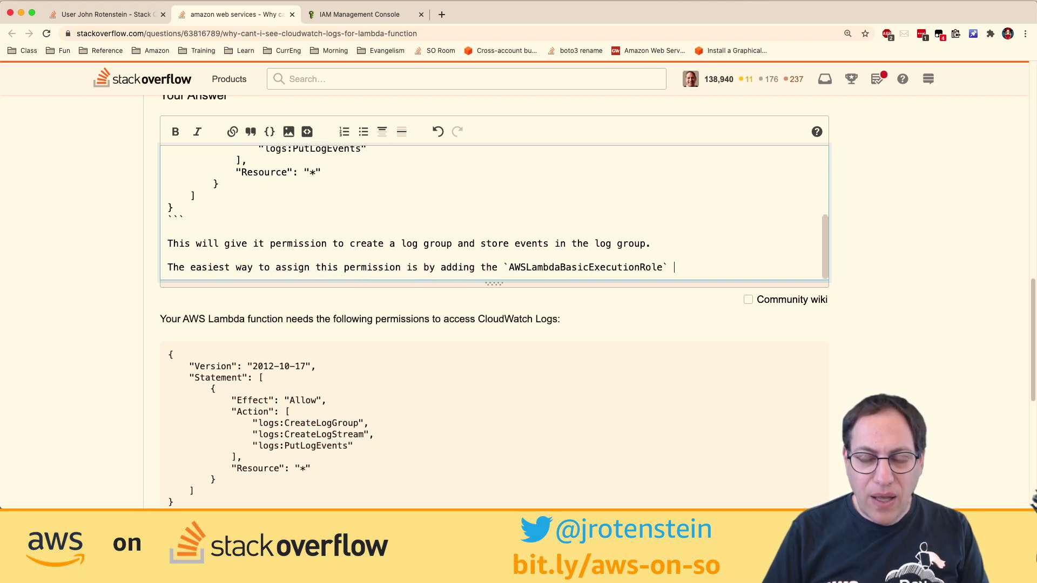
- Finish the sentence with 'managed policy to the IAM Role being used by your Lambda function'
text(managed policy)
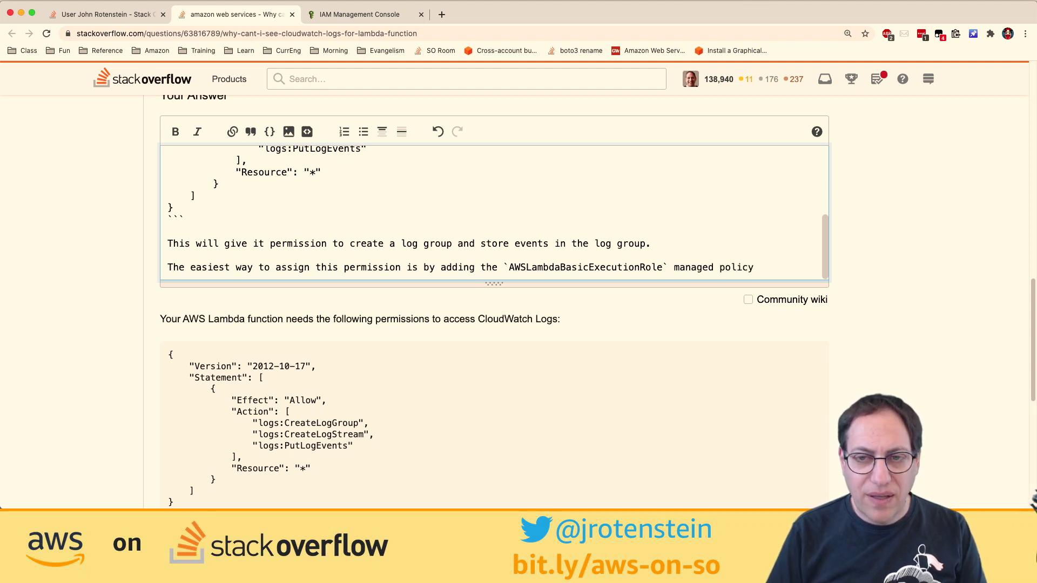
text( to the IAM R)
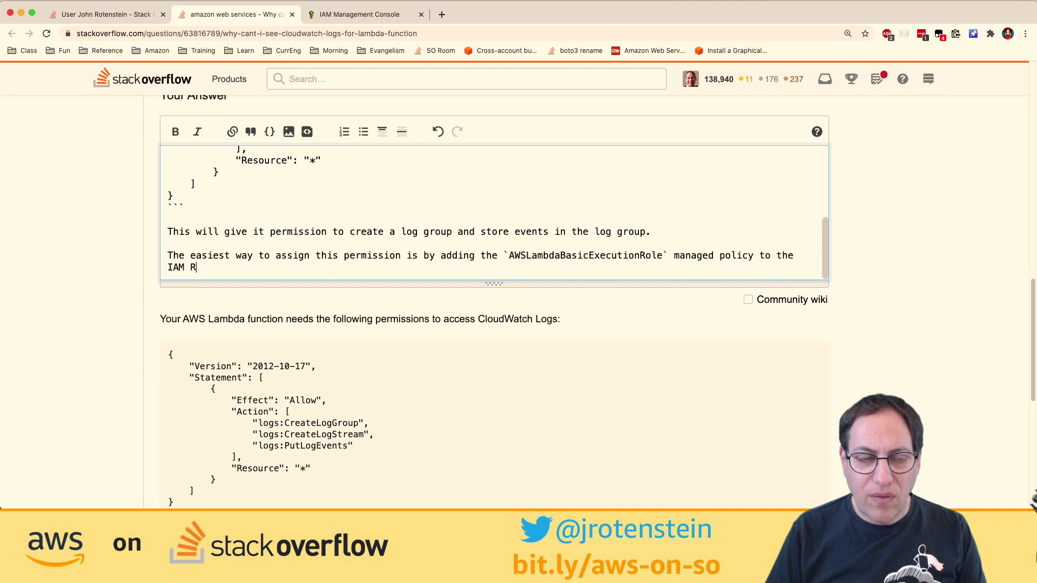
text(ole being used by th)
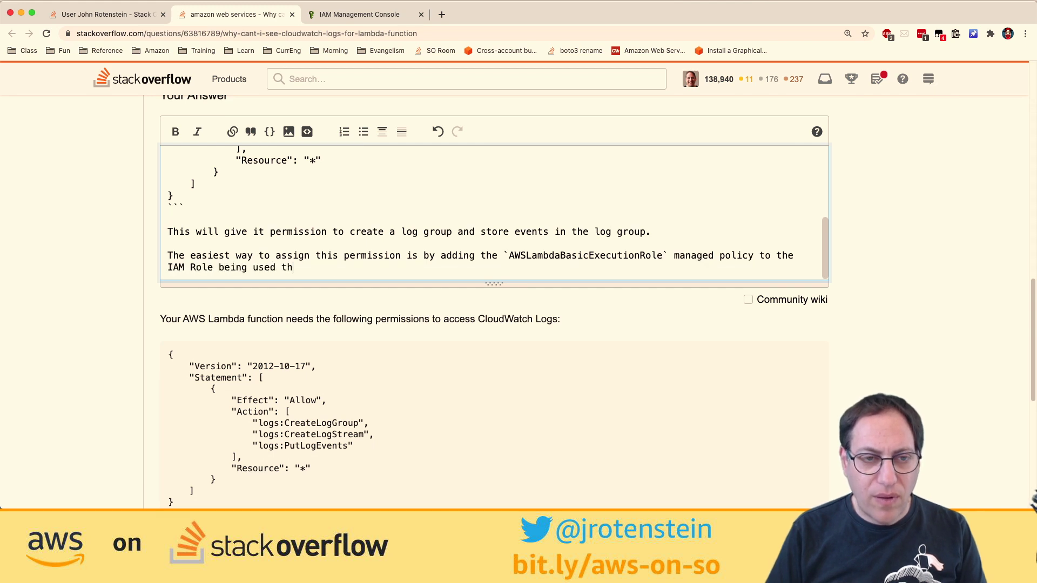
key(BackSpace)
key(BackSpace)
text(by the La)
key(BackSpace)
key(BackSpace)
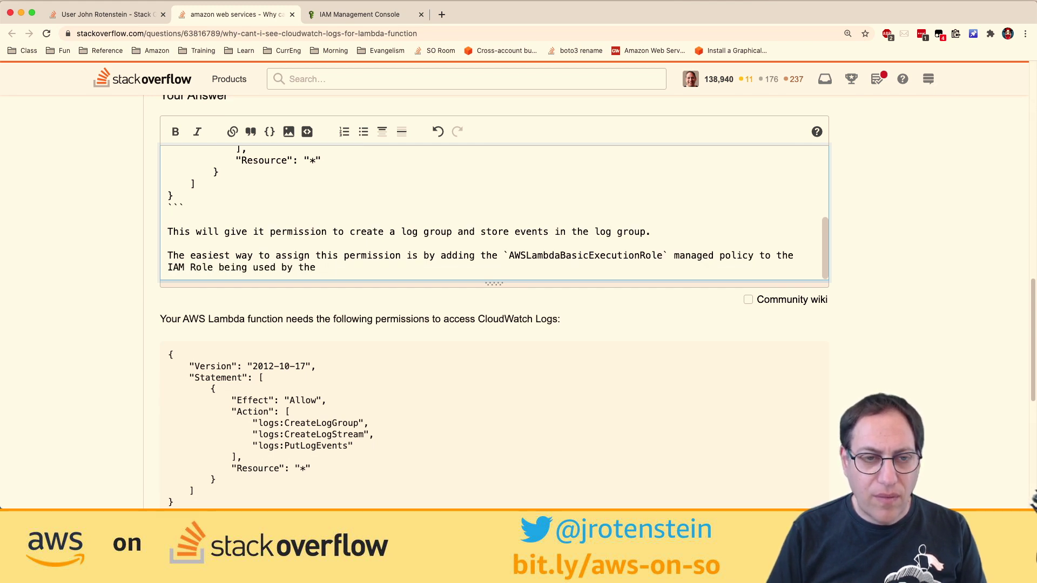
text(your Lambda function.)
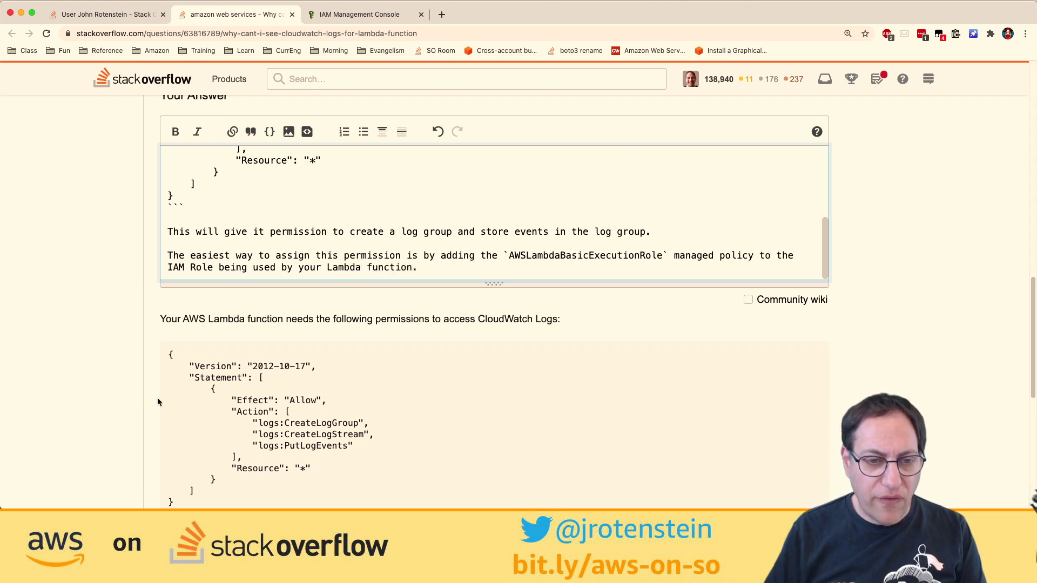
- Check the answer preview and post the answer
scroll(157, 401, down, 5)
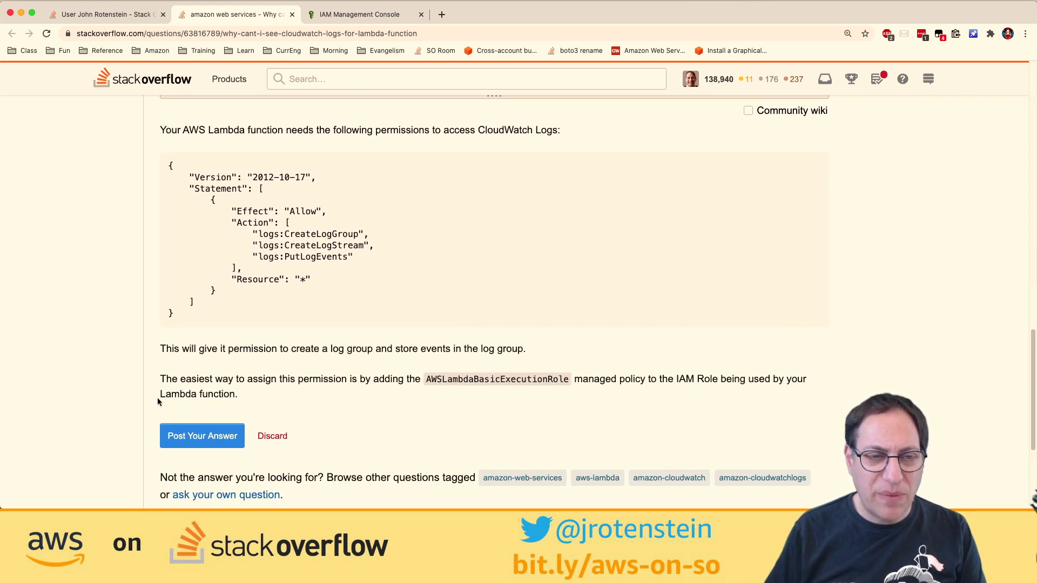
drag(253, 234, 335, 257)
click(331, 258)
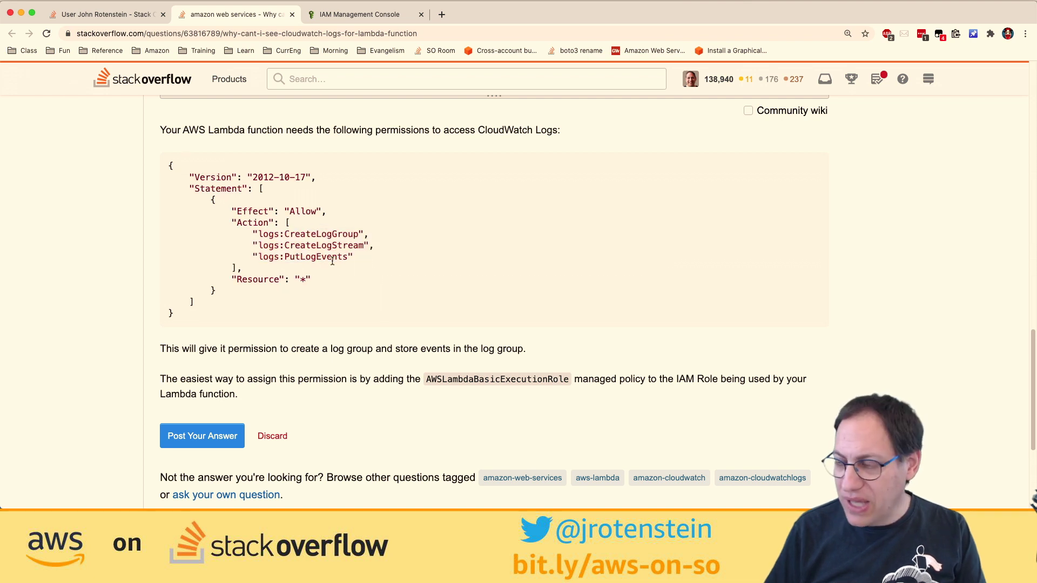
click(202, 436)
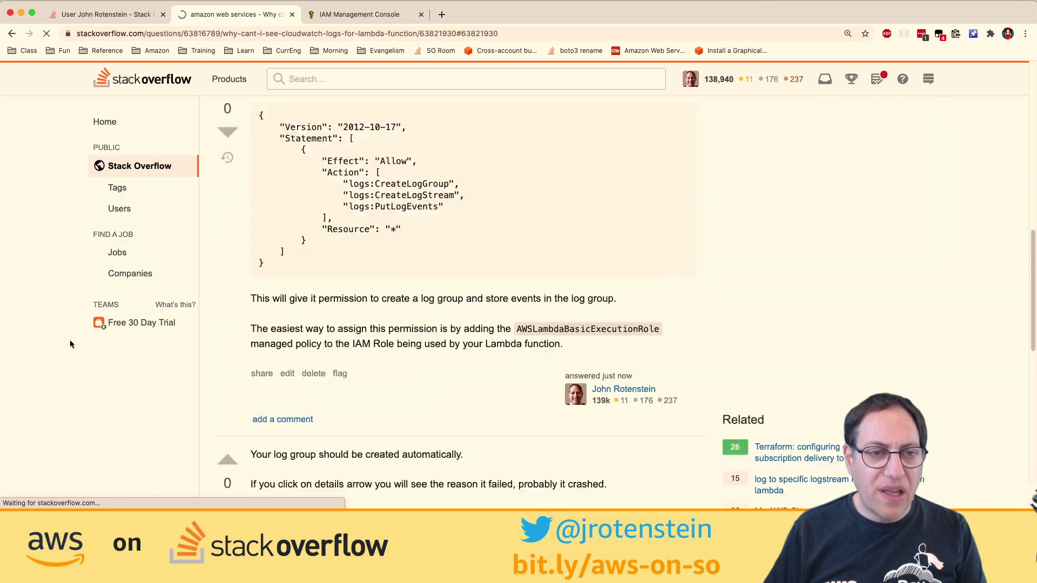
- Review the posted answer, then close the Stack Overflow tab
scroll(69, 344, up, 5)
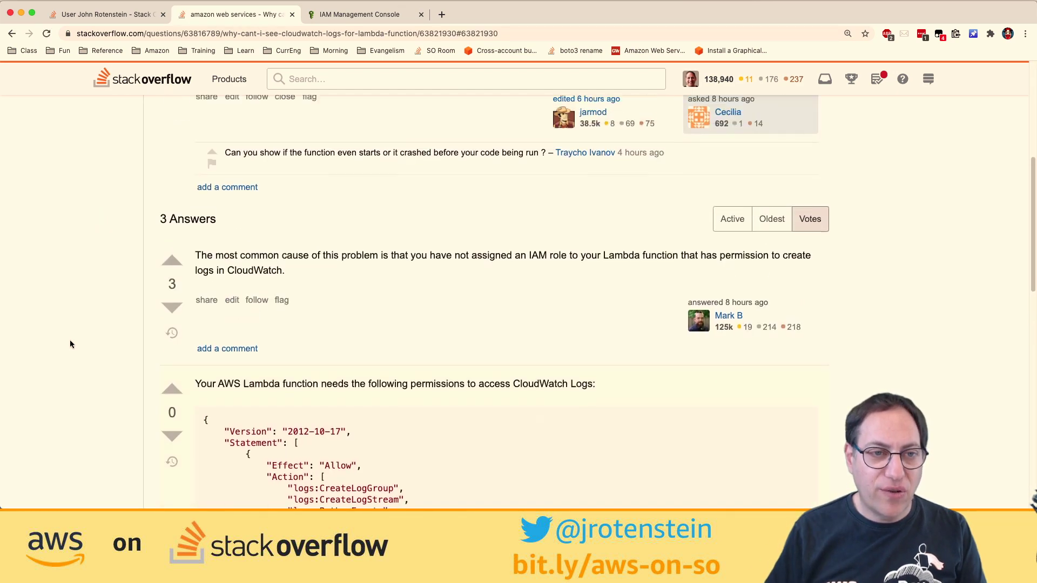
scroll(70, 344, down, 3)
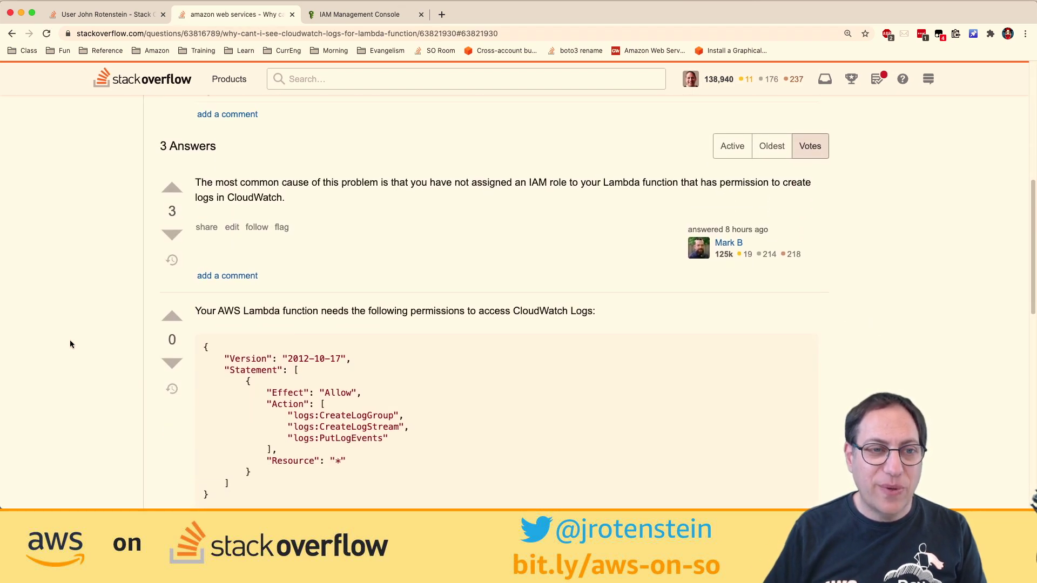
scroll(70, 344, down, 7)
scroll(70, 344, up, 5)
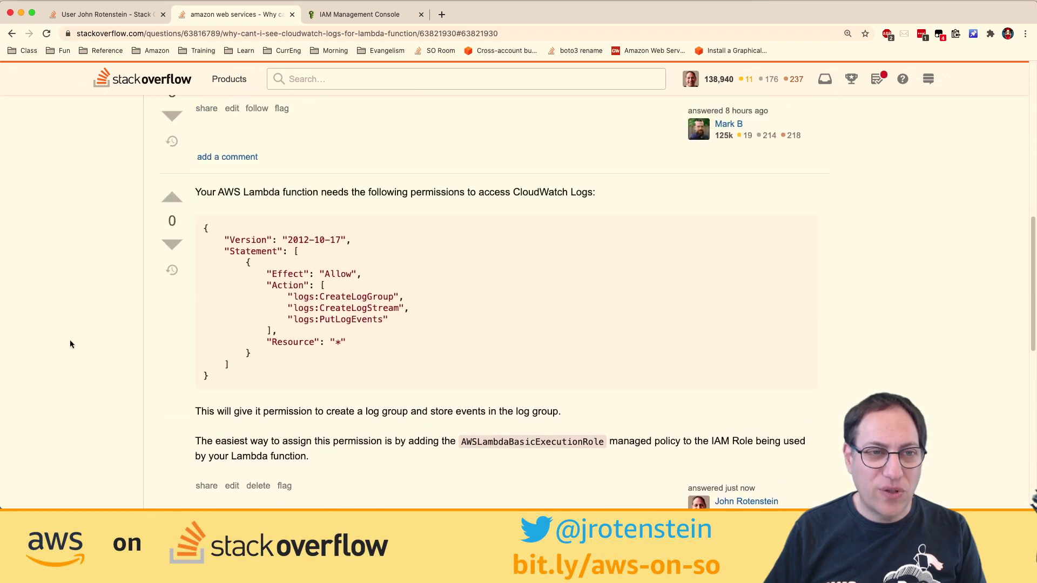
scroll(70, 344, up, 3)
scroll(69, 345, up, 6)
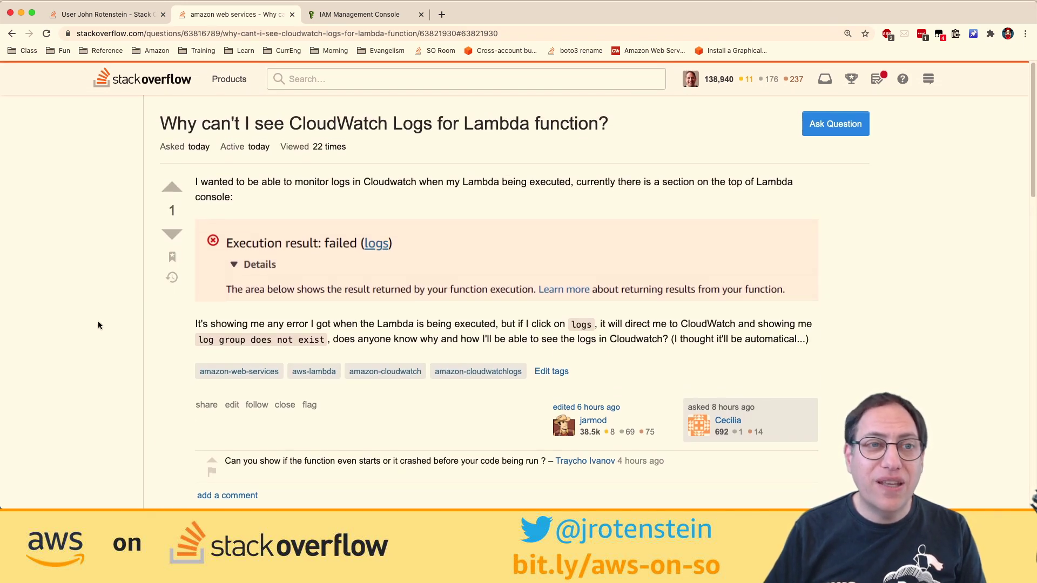
key(super+w)
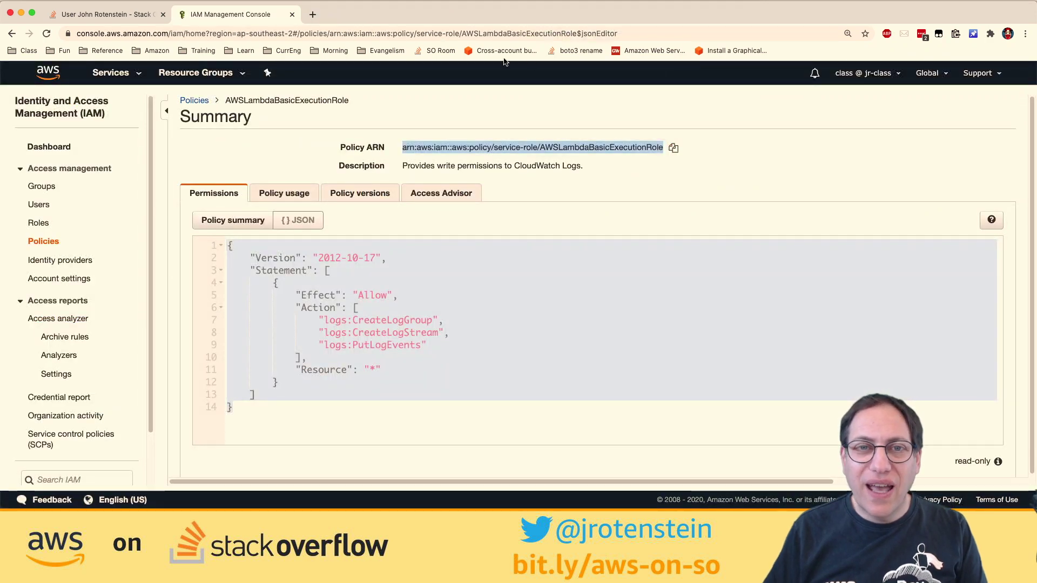
- Go to the WorkSpaces console by searching 'worksp' in the AWS services list
click(480, 85)
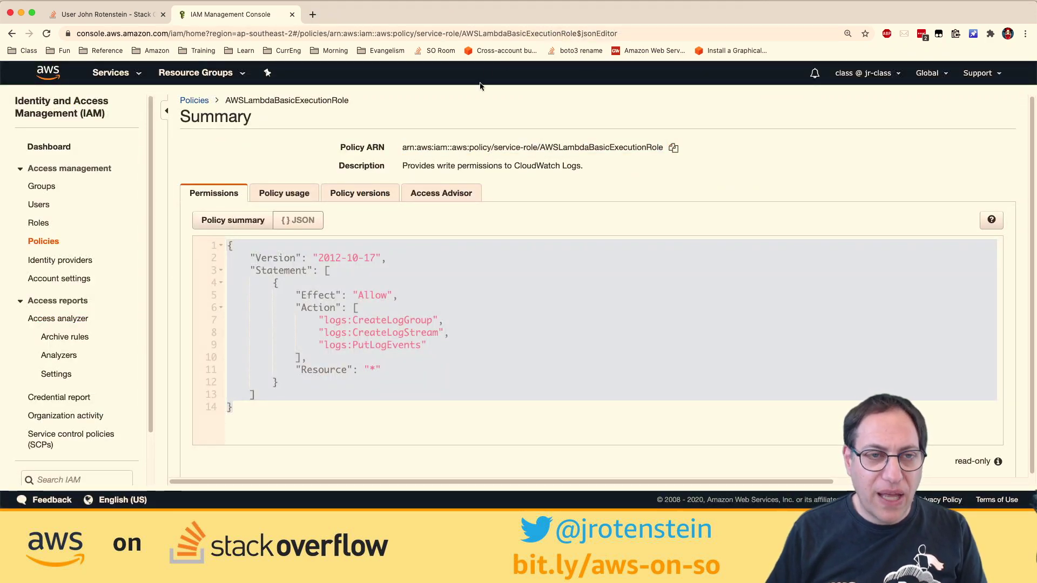
key(super+l)
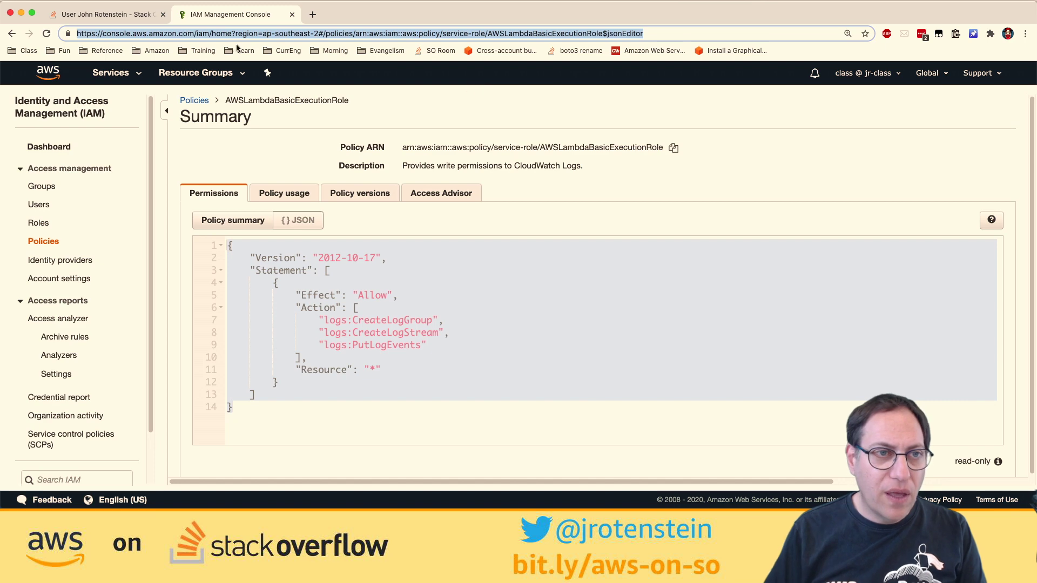
click(111, 75)
text(worksp)
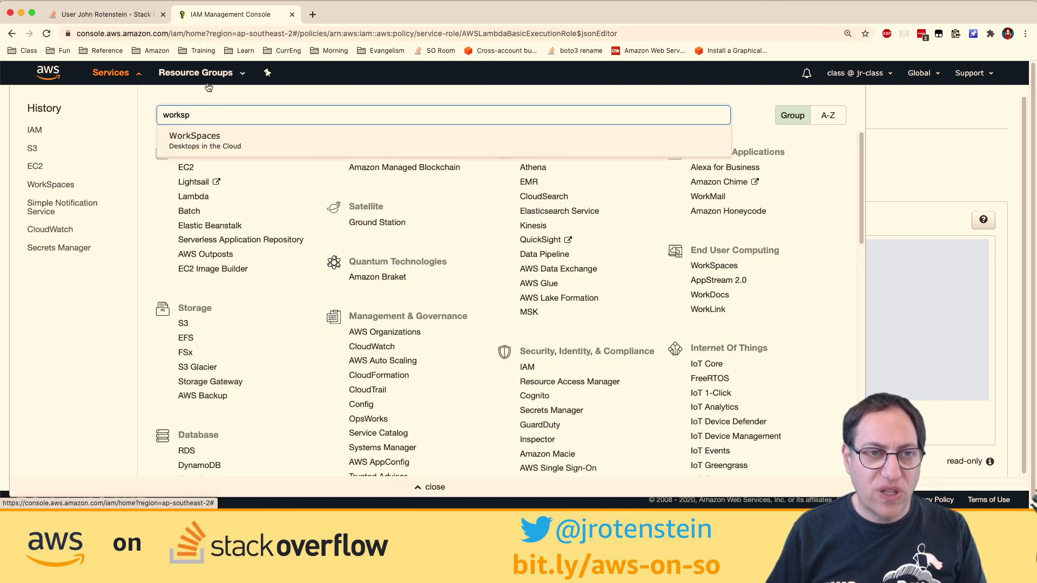
click(226, 133)
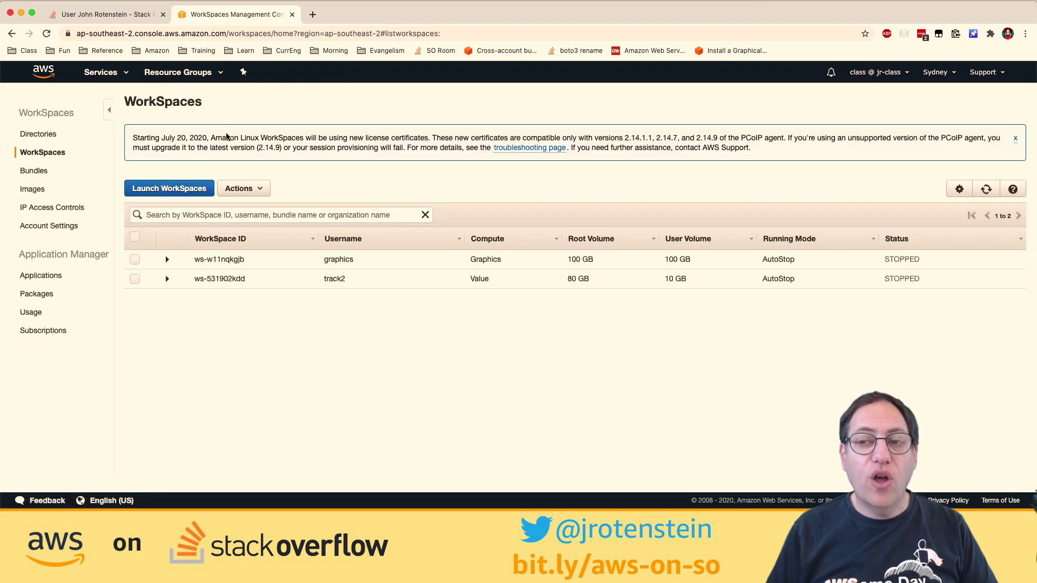
- Select WorkSpace ws-531902kdd and start it
click(135, 279)
click(240, 188)
click(277, 259)
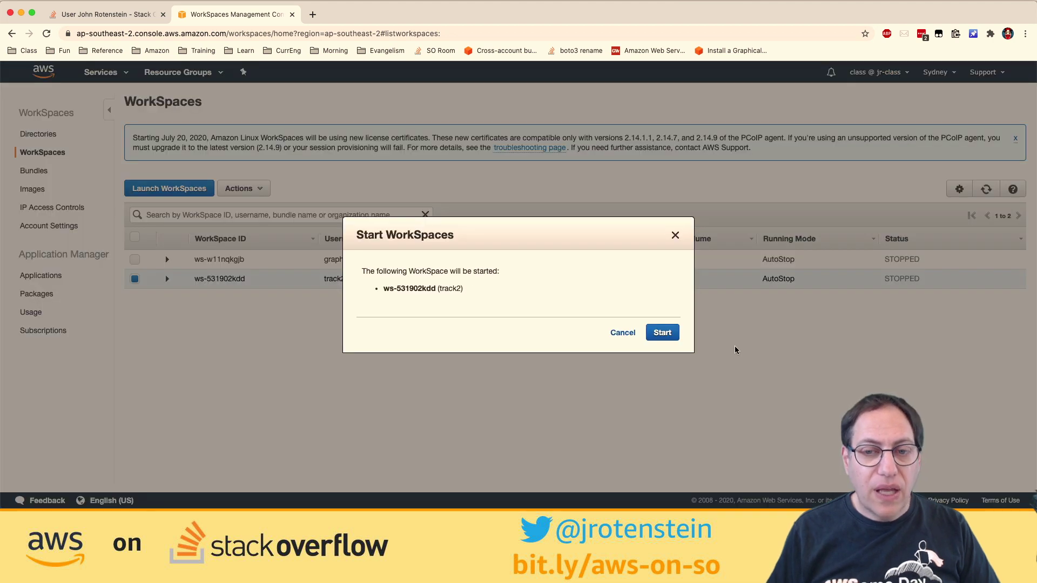
click(661, 332)
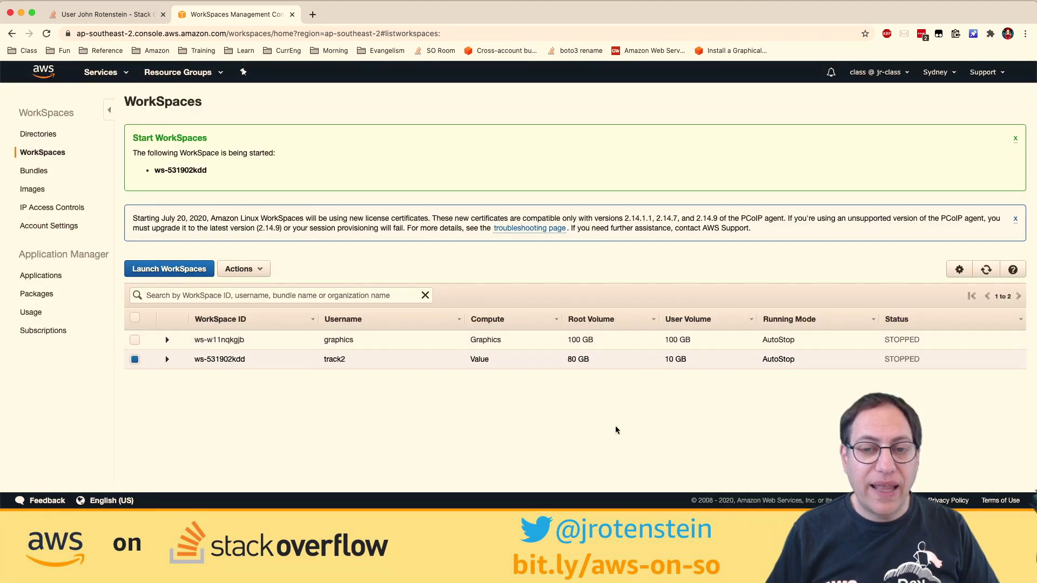
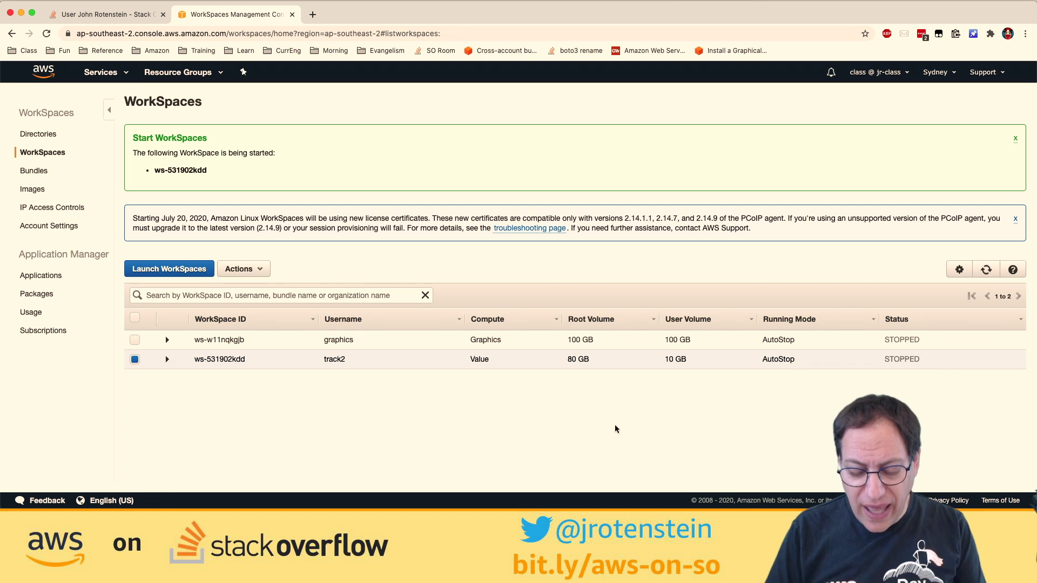
- Search AWS pricing for 'workspaces' in a new tab and load the Amazon WorkSpaces Pricing page
key(super+t)
text(aws)
key(Tab)
text(worksapces)
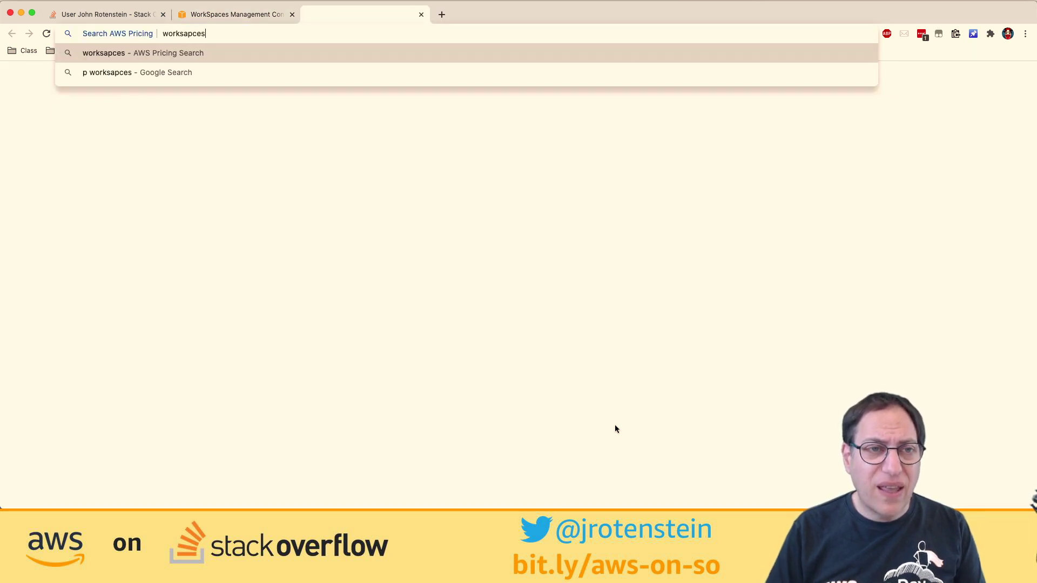
key(Return)
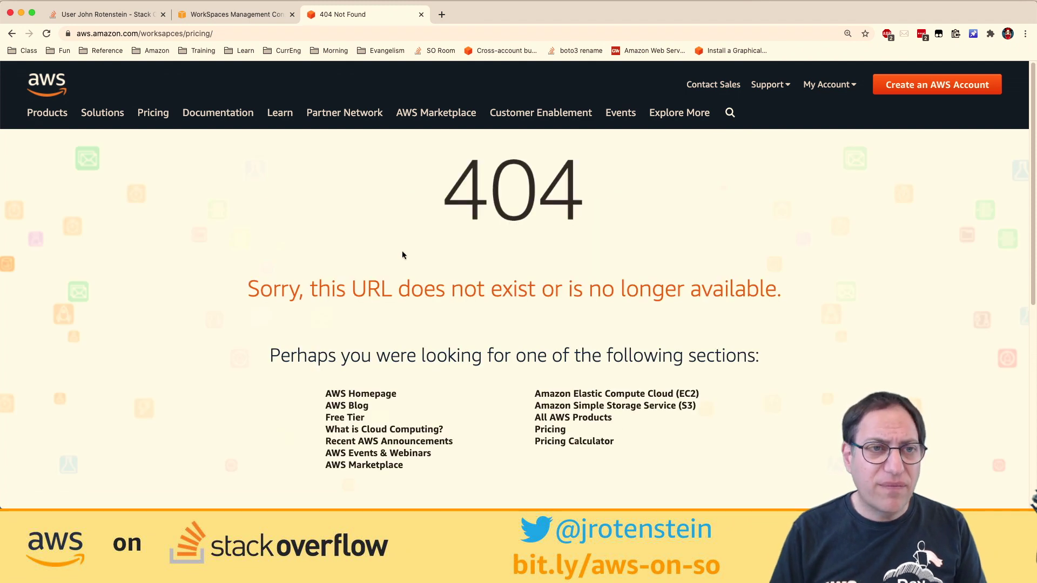
key(super+l)
text(p)
key(Tab)
text(work)
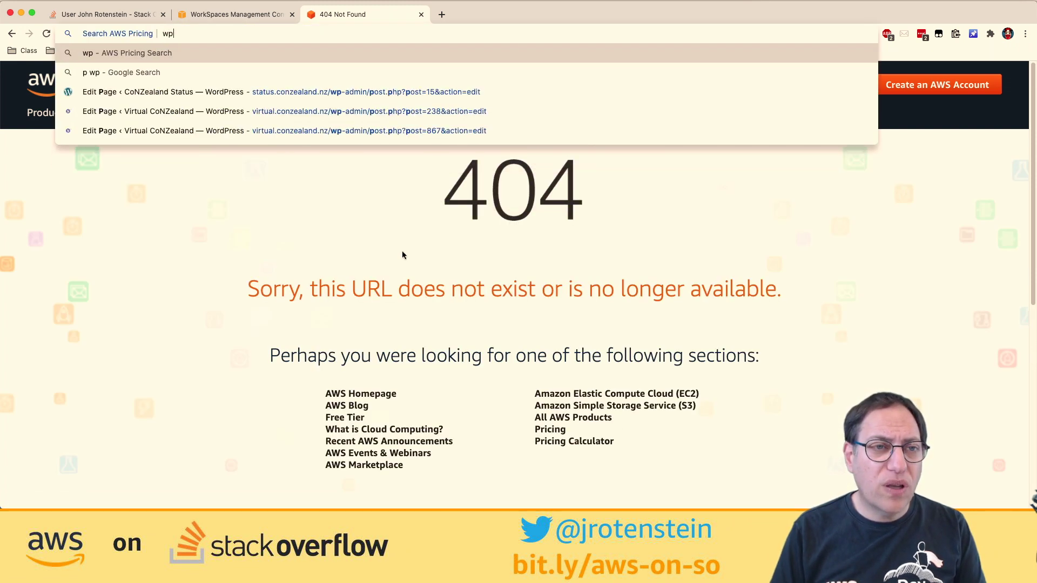
text(spaces)
key(Return)
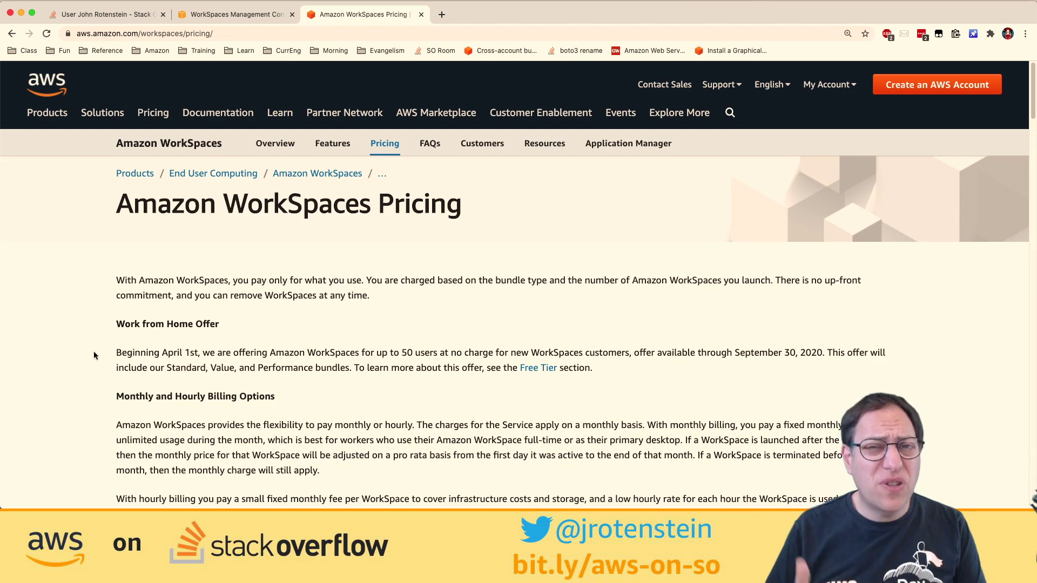
- Review the Windows bundle prices, selecting the Plus bundle's application list and additional monthly price
scroll(94, 355, down, 2)
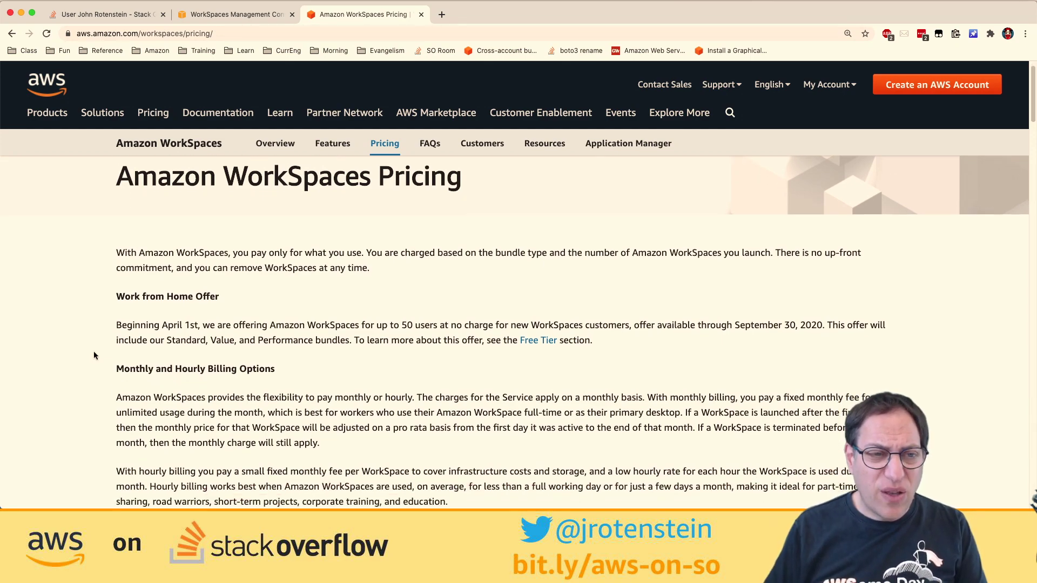
scroll(93, 355, down, 20)
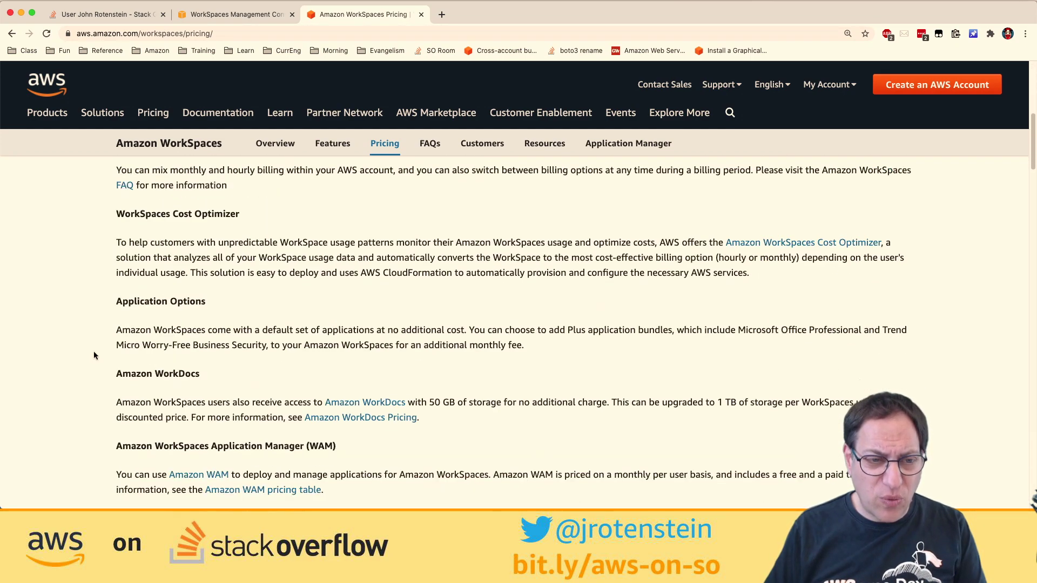
scroll(93, 355, down, 10)
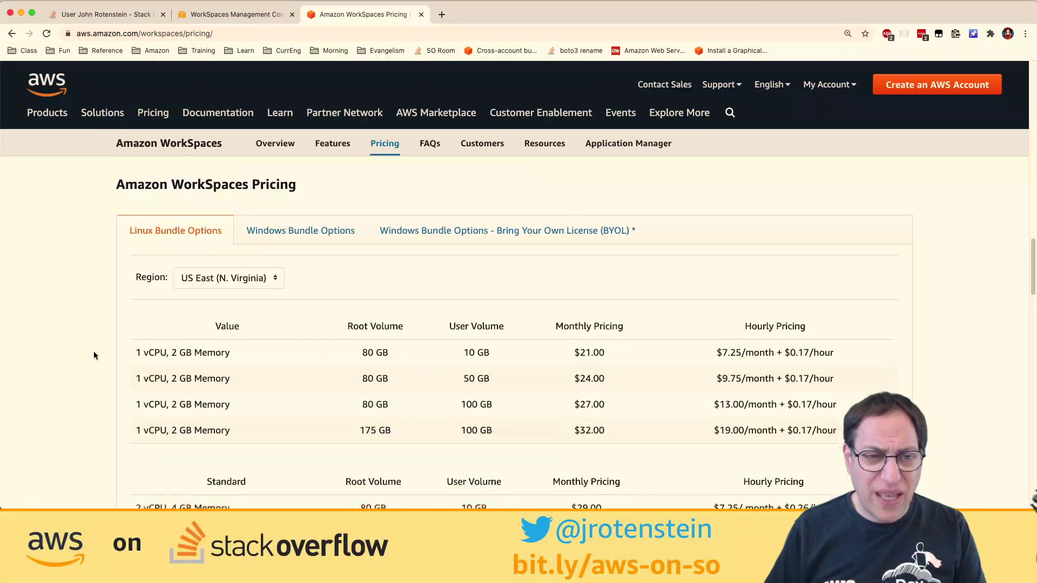
click(296, 210)
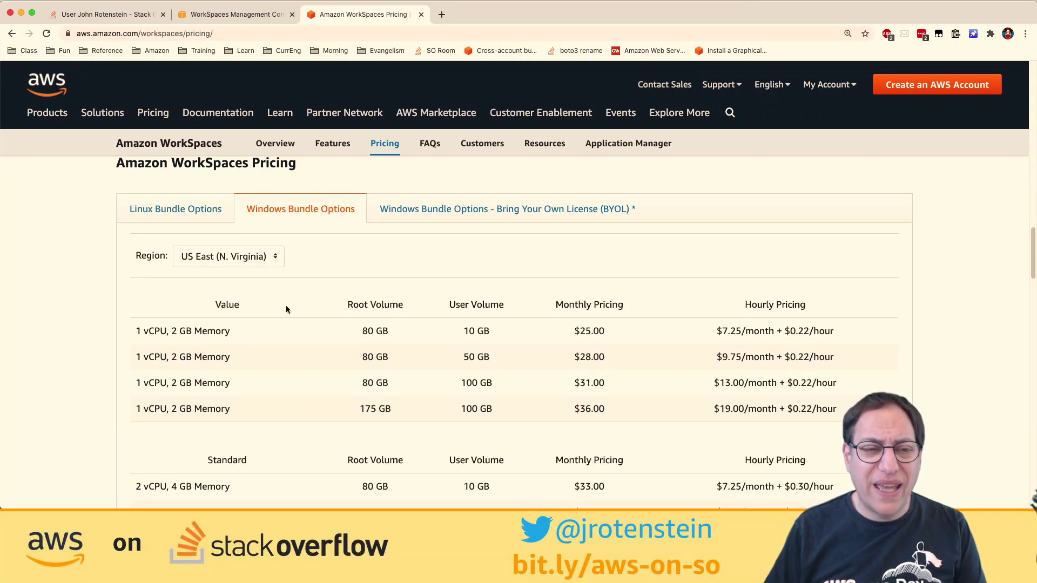
scroll(248, 358, down, 1)
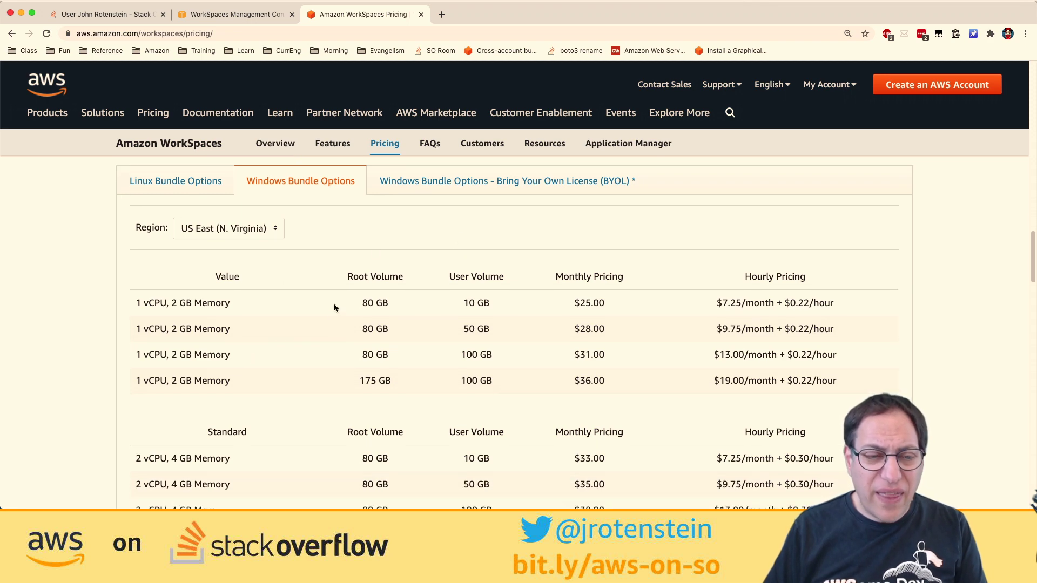
scroll(333, 311, down, 1)
scroll(332, 312, down, 15)
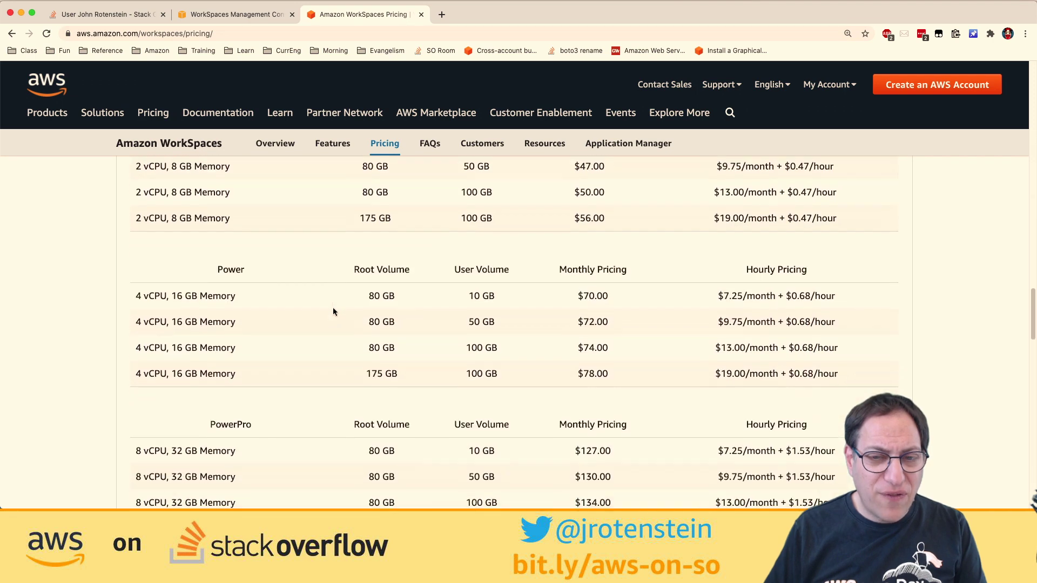
scroll(333, 312, down, 12)
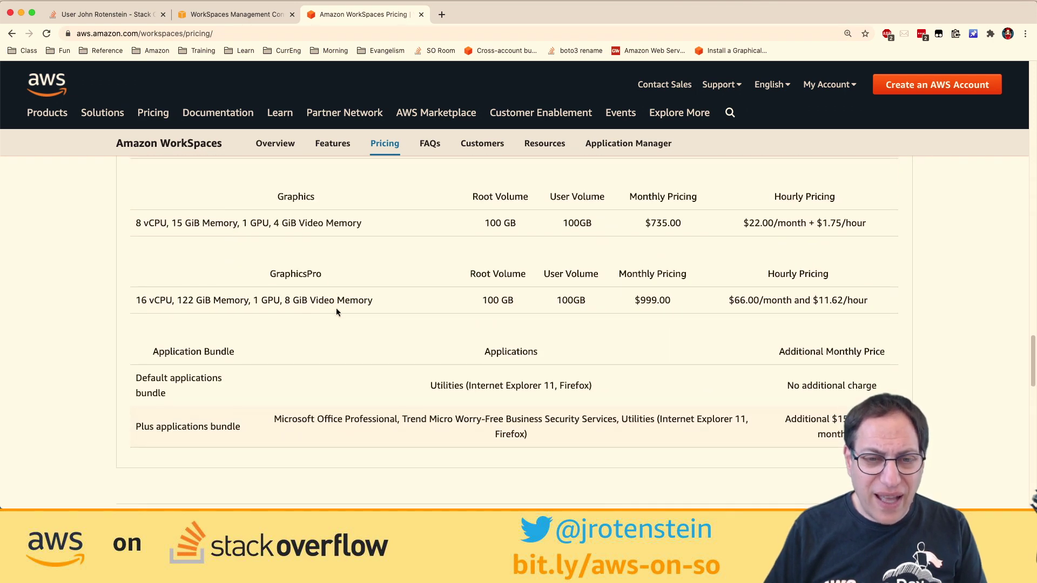
drag(200, 428, 537, 439)
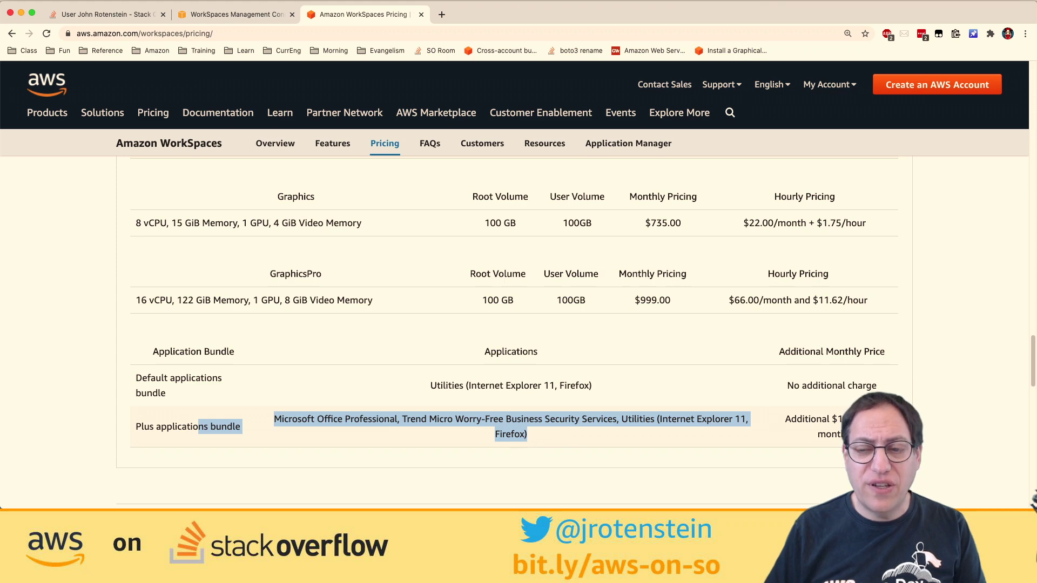
triple_click(787, 421)
scroll(787, 421, down, 4)
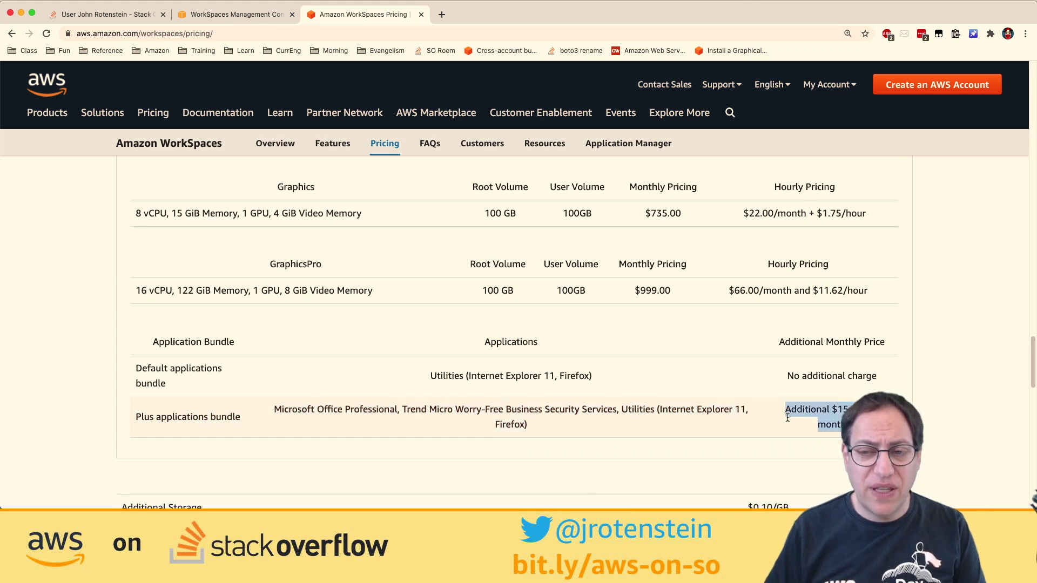
scroll(787, 417, up, 20)
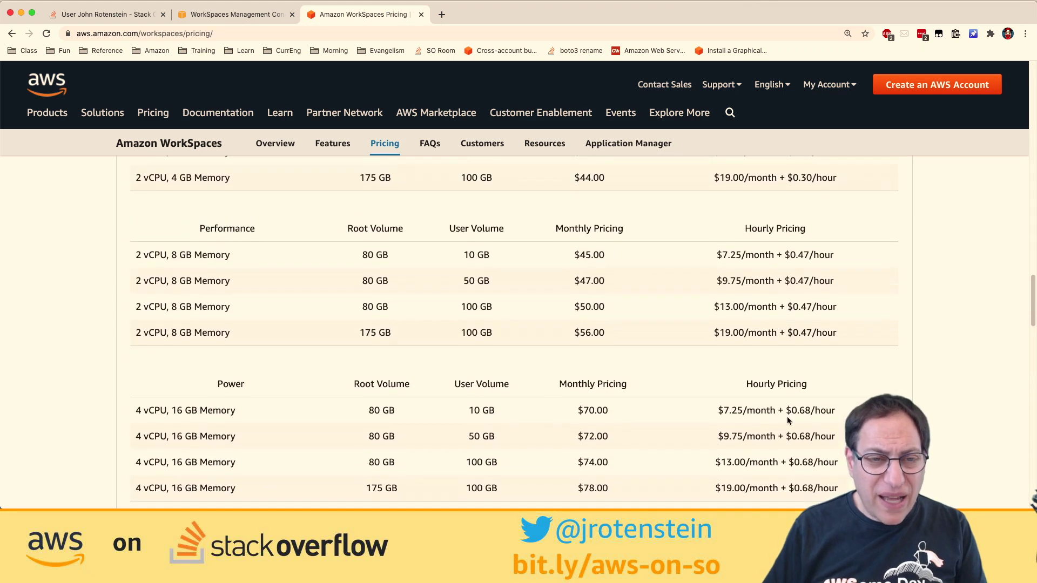
- Show the Linux bundle prices and select the first Value bundle's 1 vCPU, 2 GB Memory spec
click(208, 281)
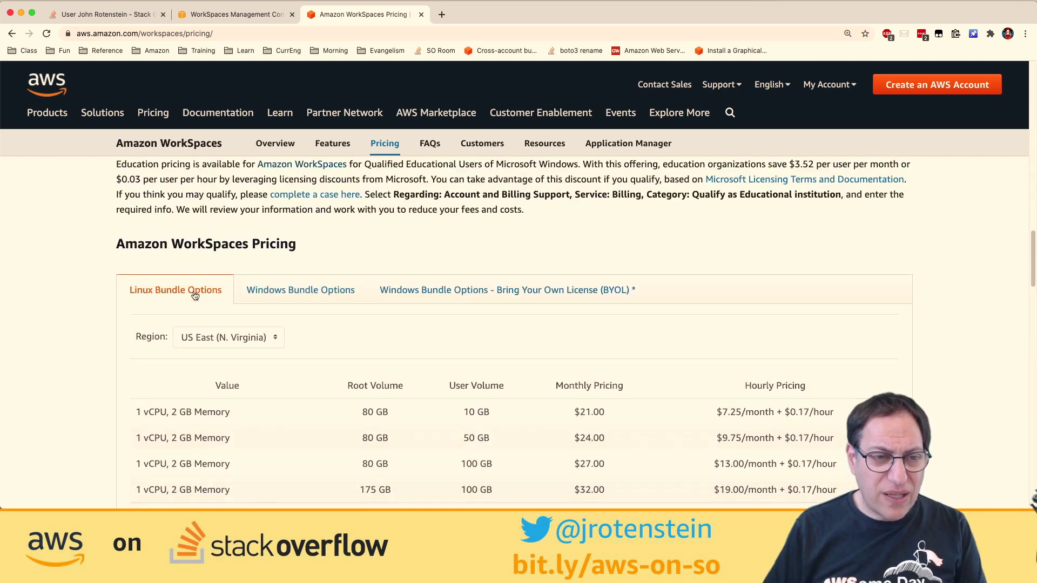
scroll(131, 398, down, 2)
scroll(131, 400, down, 4)
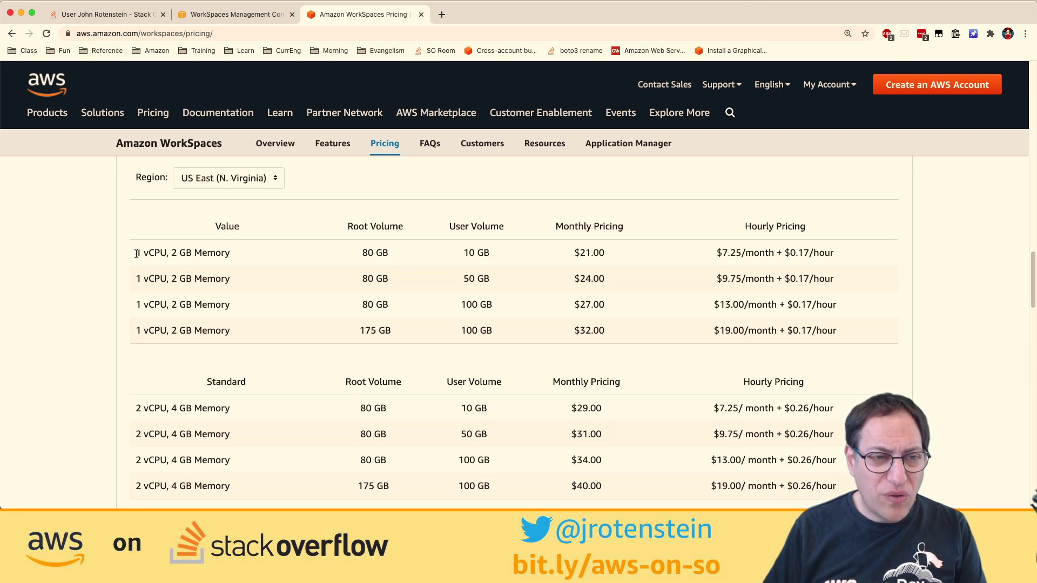
drag(137, 254, 232, 252)
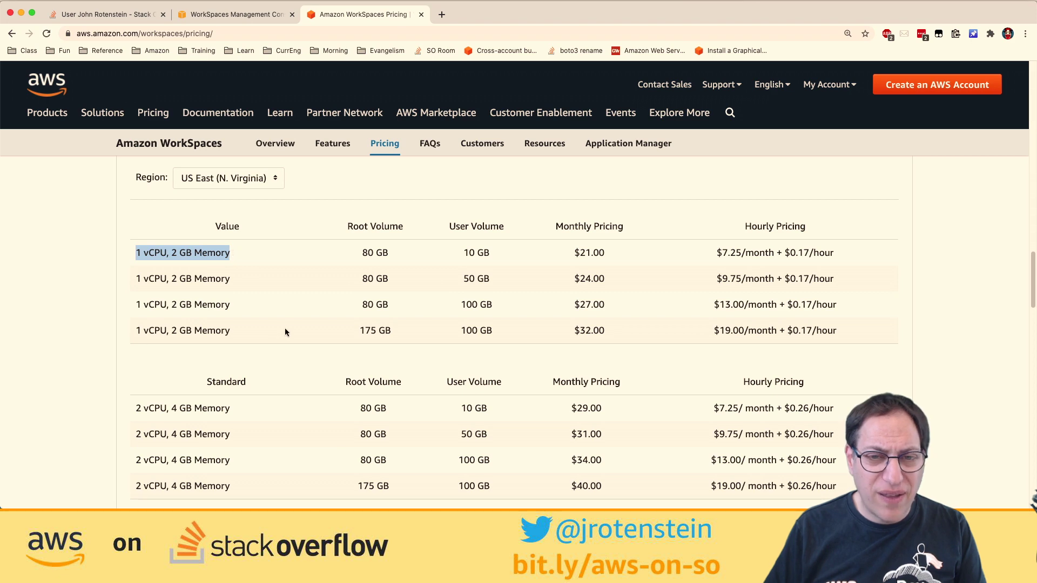
key(super+t)
- Open the EC2 Instance Types page and check the t2.small specs in the T2 family
text(ec2)
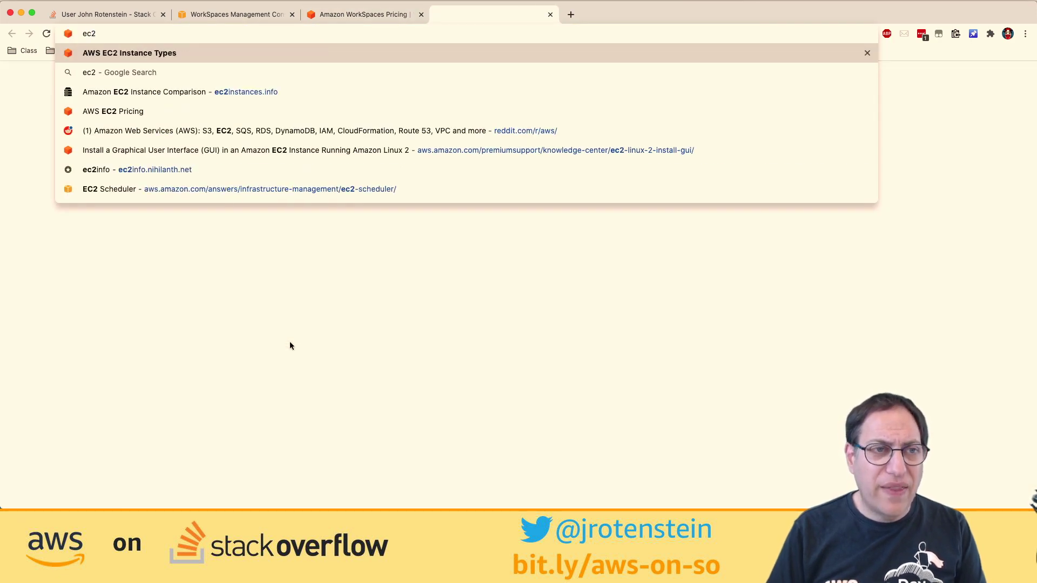
key(Return)
scroll(371, 285, down, 5)
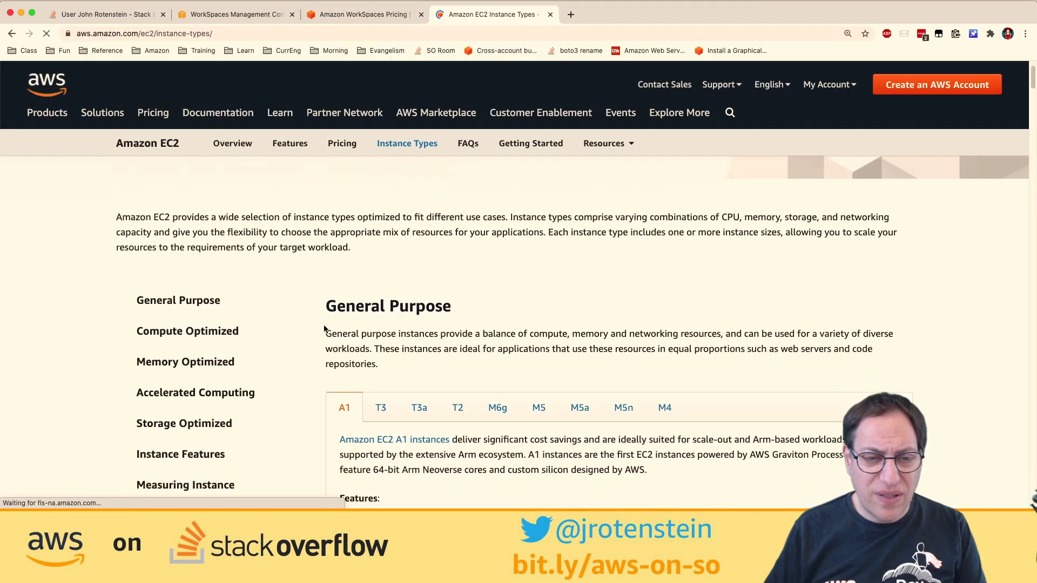
click(380, 301)
scroll(302, 369, down, 6)
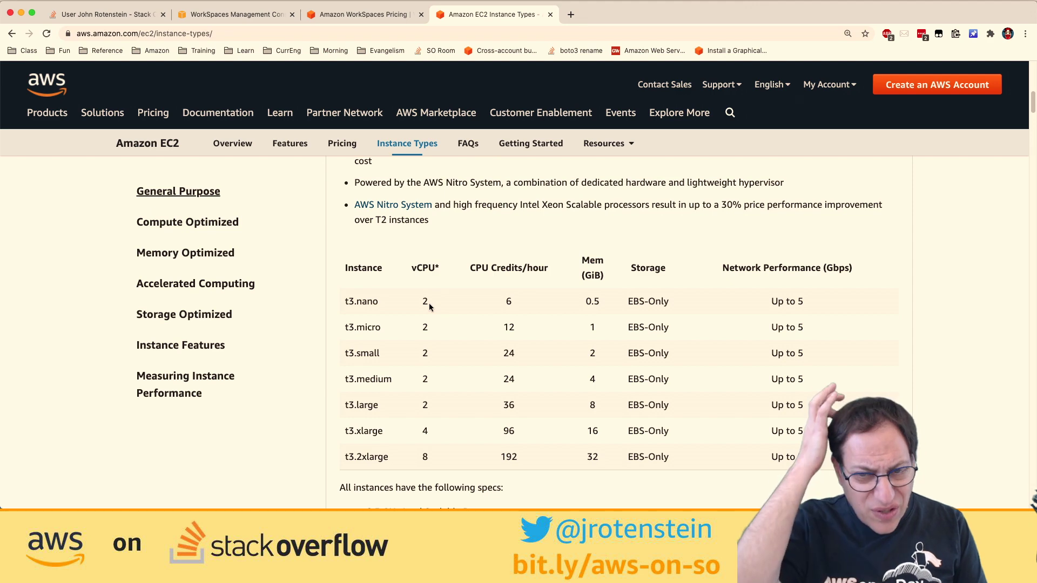
scroll(431, 307, up, 7)
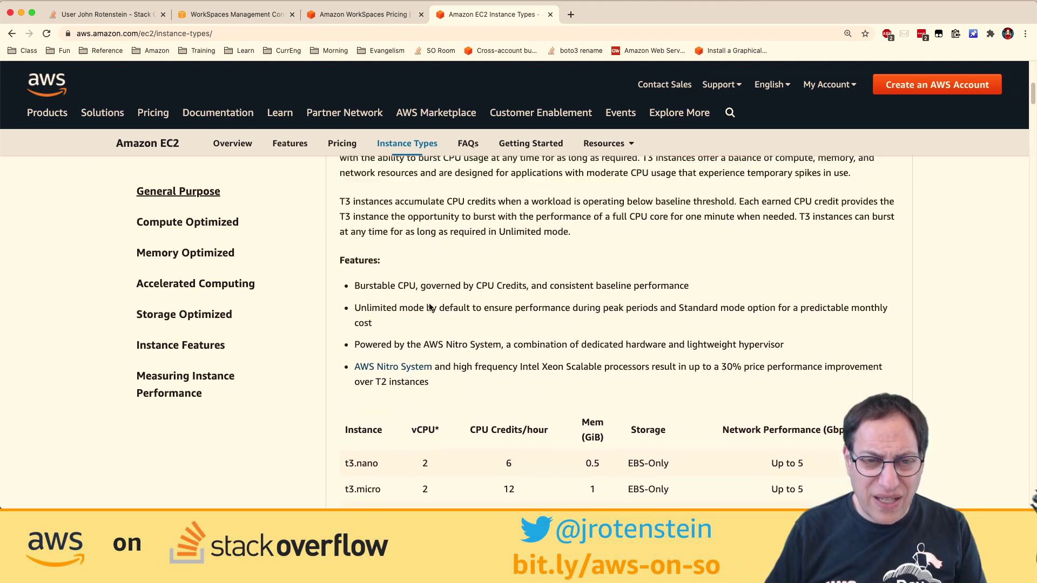
click(459, 326)
scroll(459, 325, down, 9)
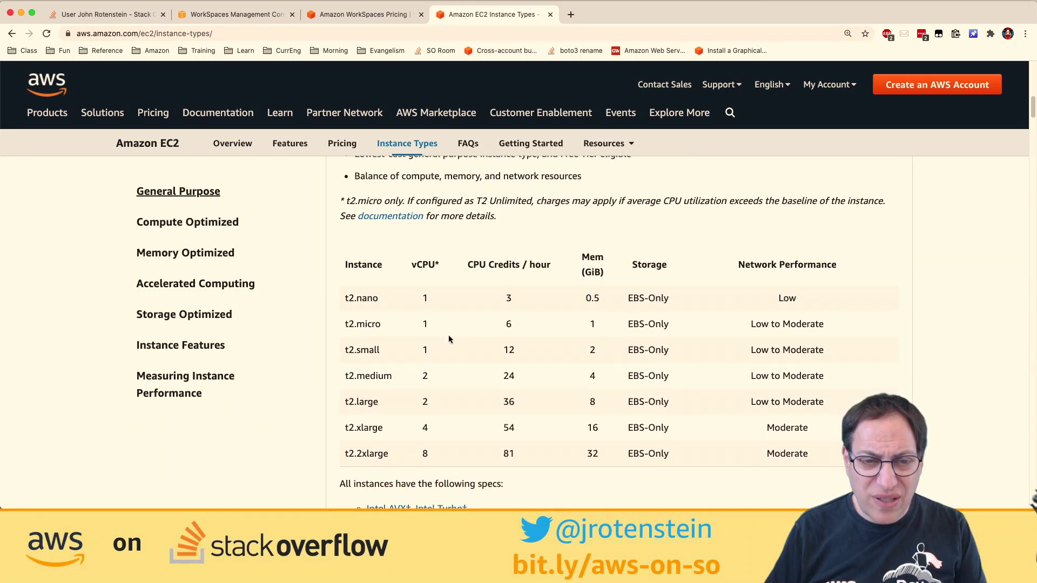
drag(345, 350, 603, 351)
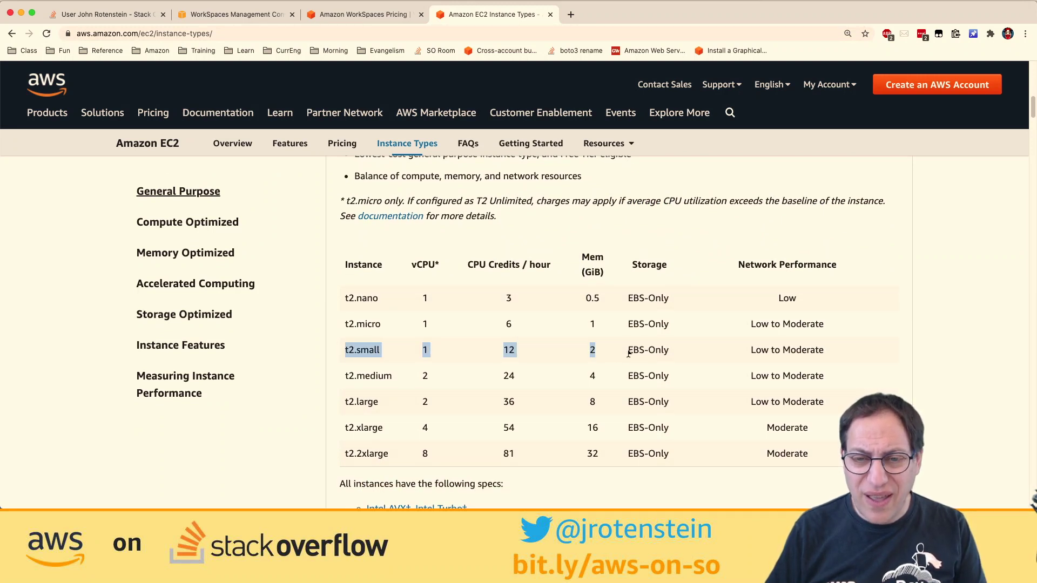
click(391, 357)
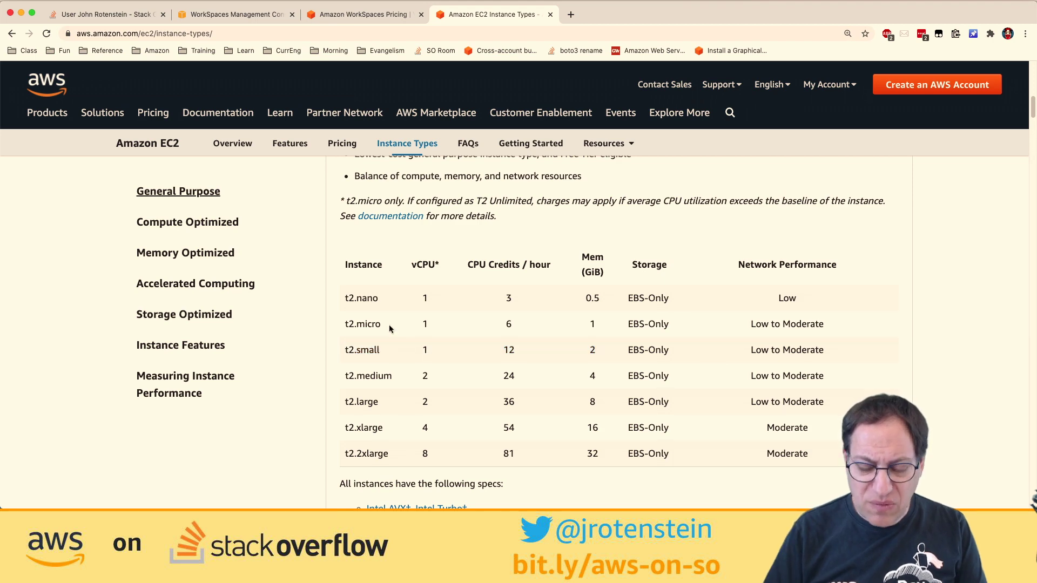
- Find 't2.' on the EC2 On-Demand Pricing page and mark the t2.small hourly price
key(super+l)
text(ec2o)
key(Return)
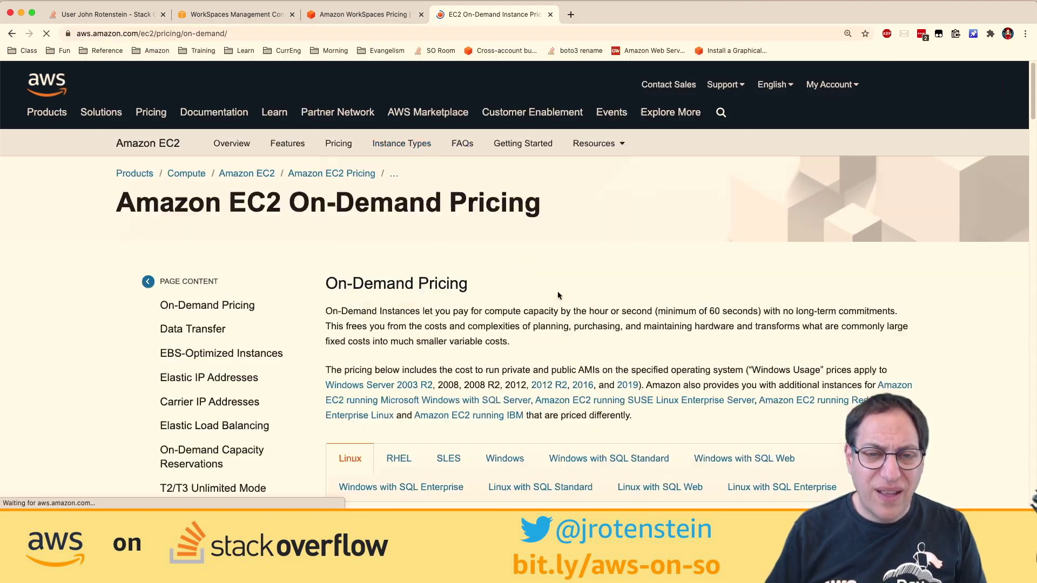
scroll(501, 339, down, 2)
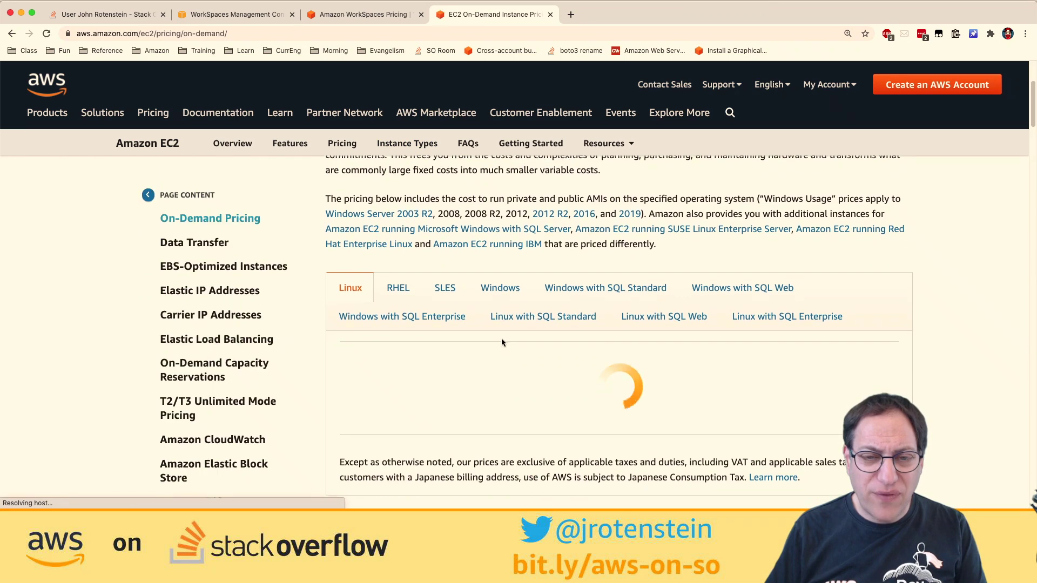
scroll(501, 339, down, 3)
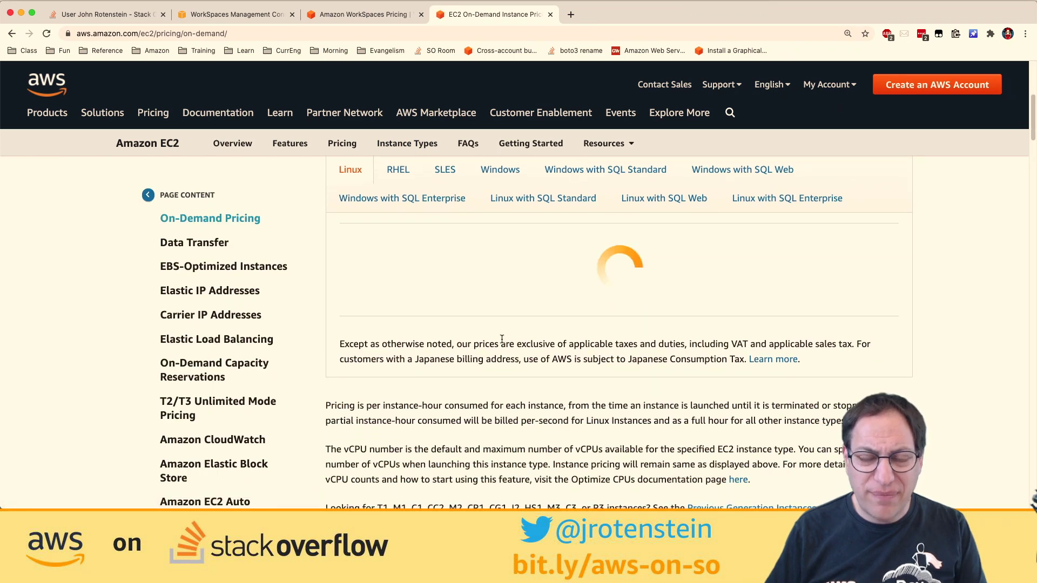
key(super+f)
scroll(501, 342, up, 5)
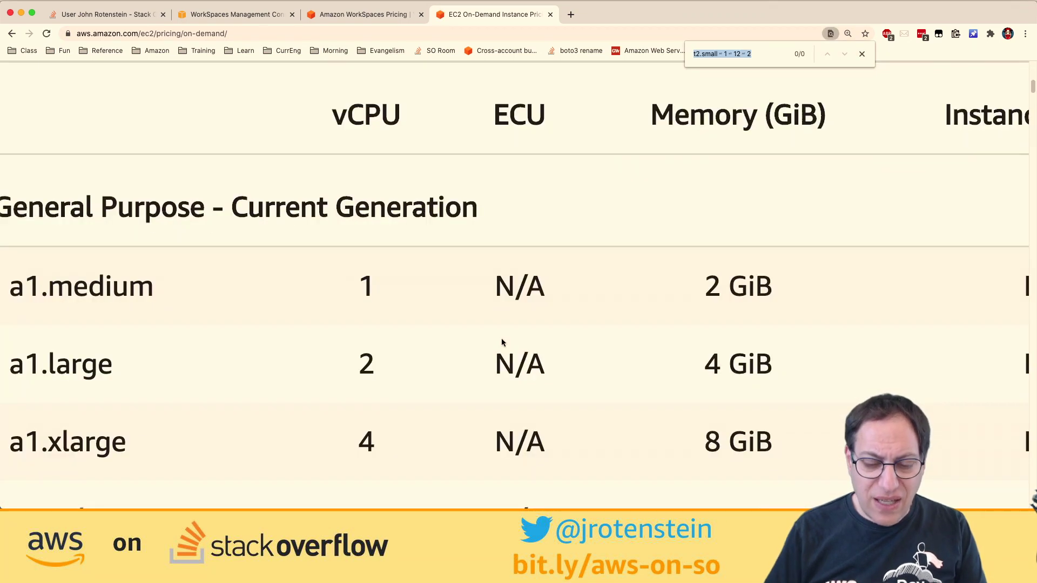
key(super+0)
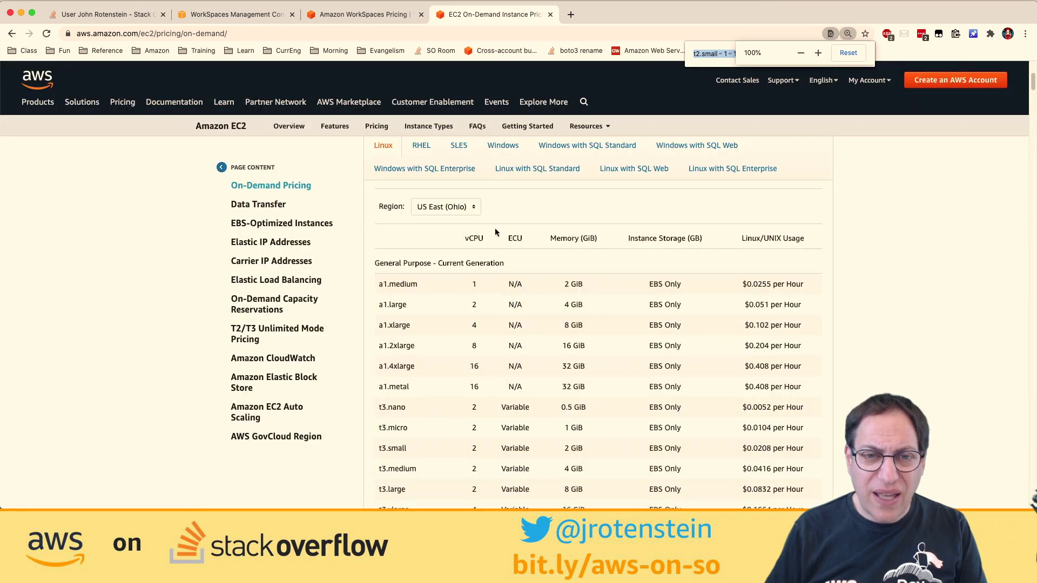
text(t2.)
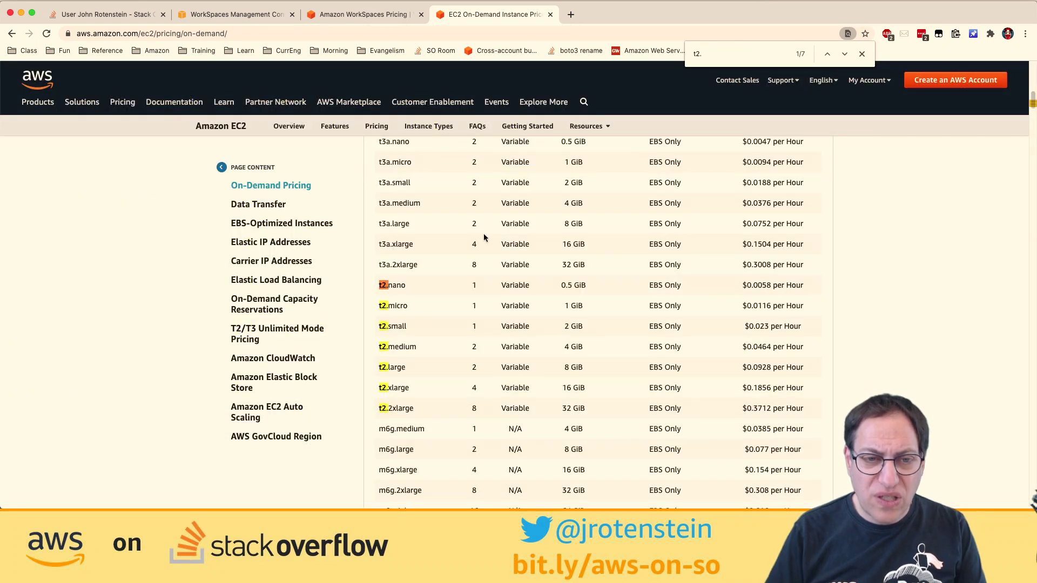
drag(411, 344, 782, 326)
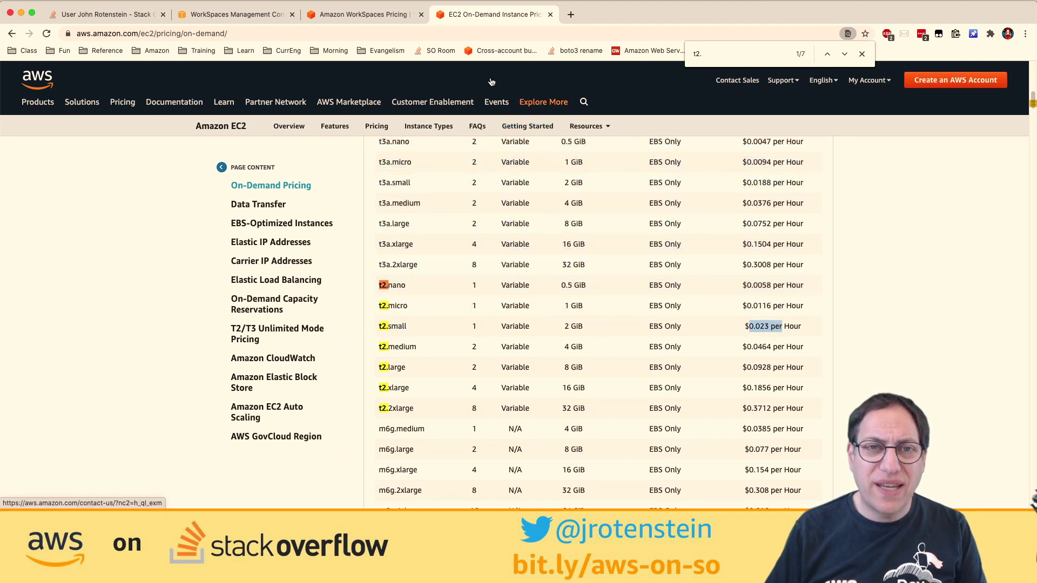
- On WorkSpaces Pricing, mark the Value bundle's $7.25/month base fee and $0.17/hour usage charge
click(363, 14)
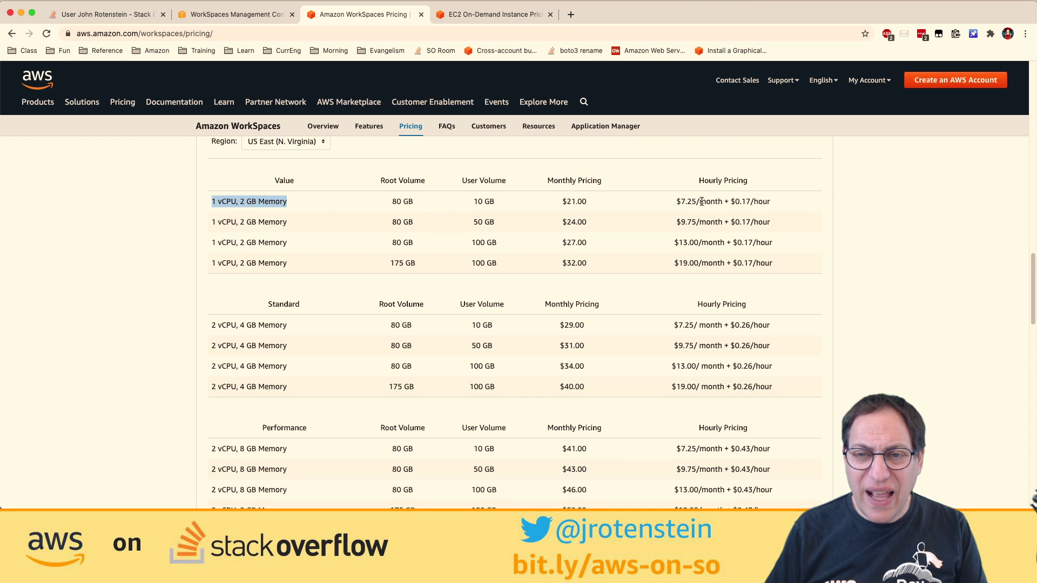
drag(676, 202, 722, 205)
drag(588, 201, 551, 207)
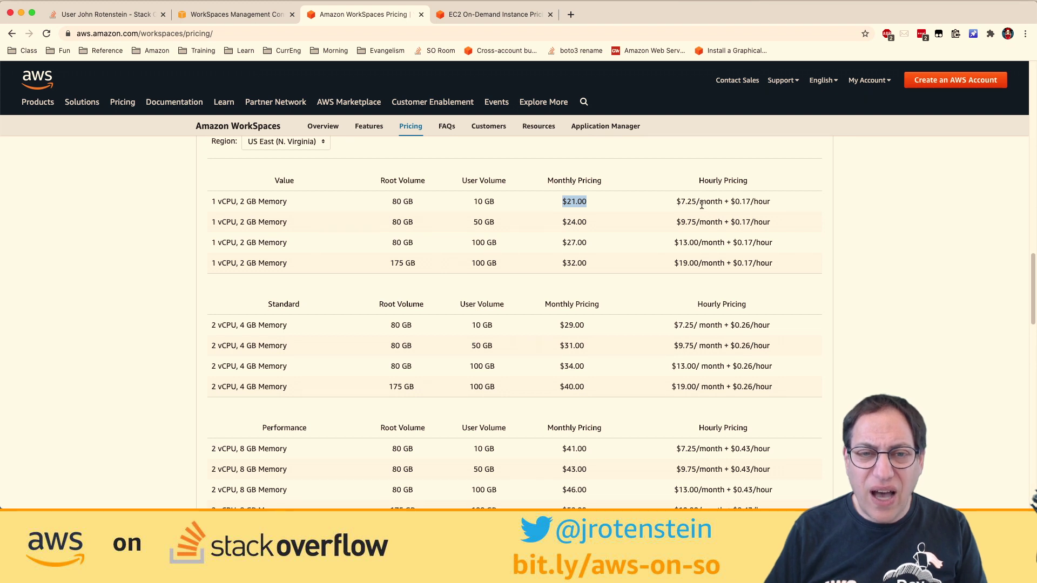
click(753, 203)
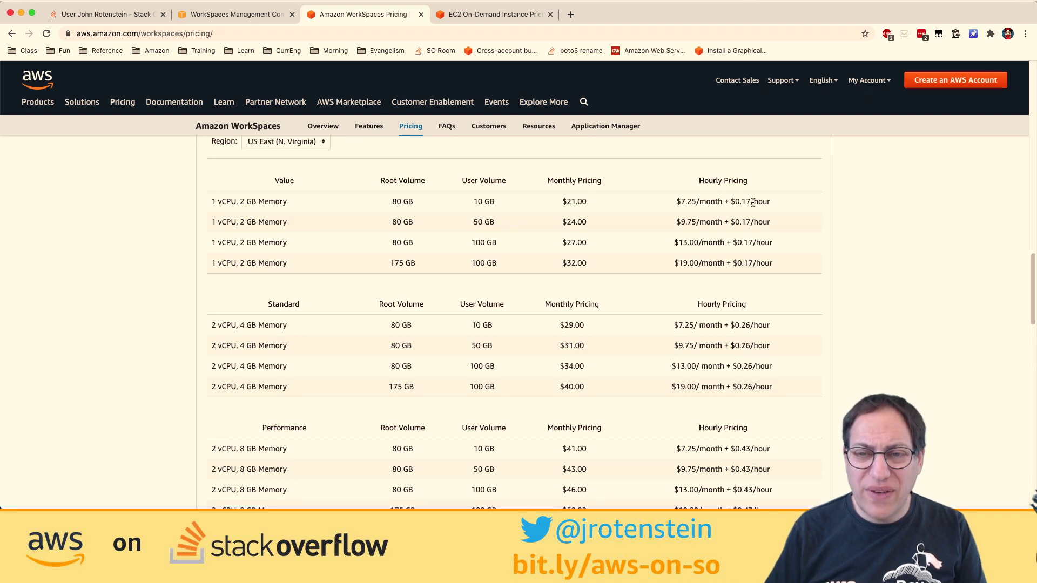
drag(771, 201, 703, 199)
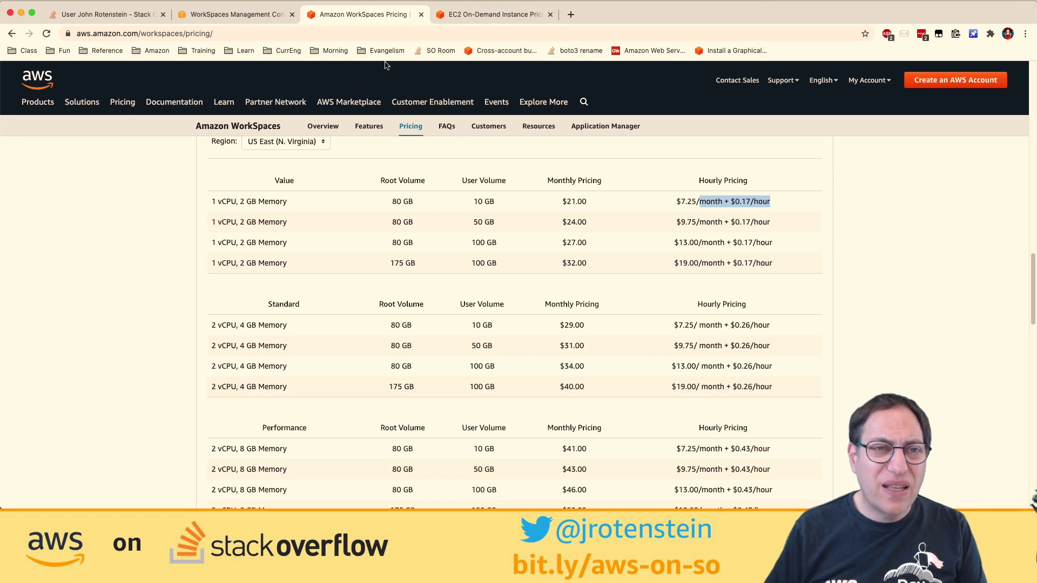
click(238, 16)
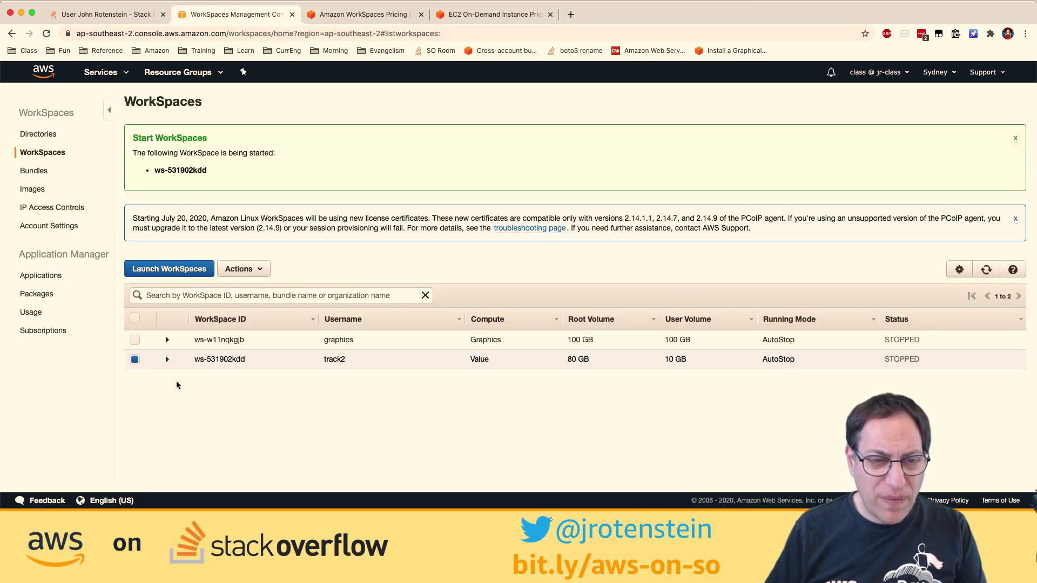
- Refresh the WorkSpaces list to check status and launch the WorkSpaces client app
click(987, 269)
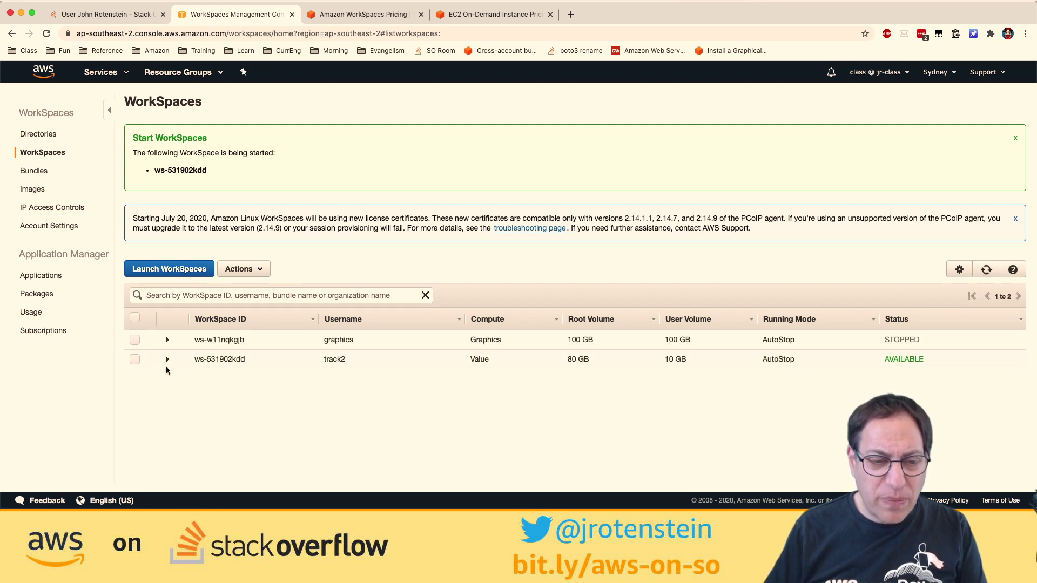
key(super+space)
text(work)
key(Return)
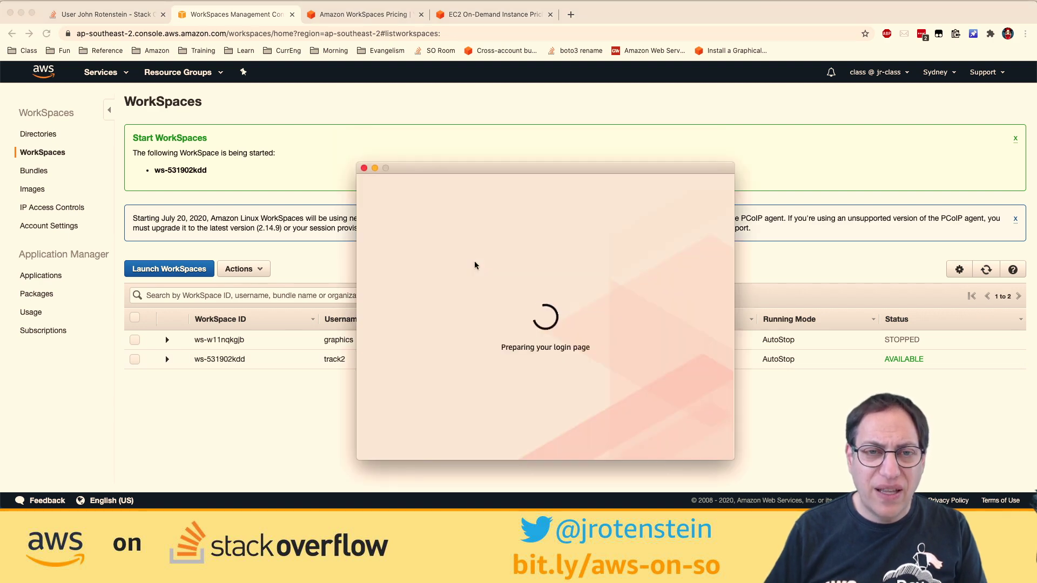
- Search the web for 'workspaces aws client' and open the Amazon WorkSpaces Client Download page
text(workspaces)
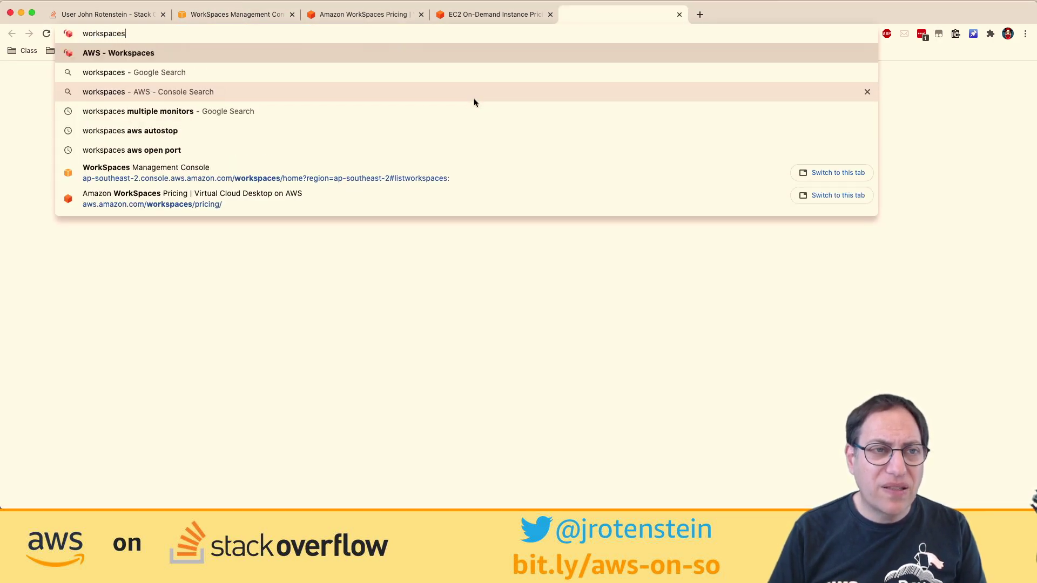
text( aws client)
key(Return)
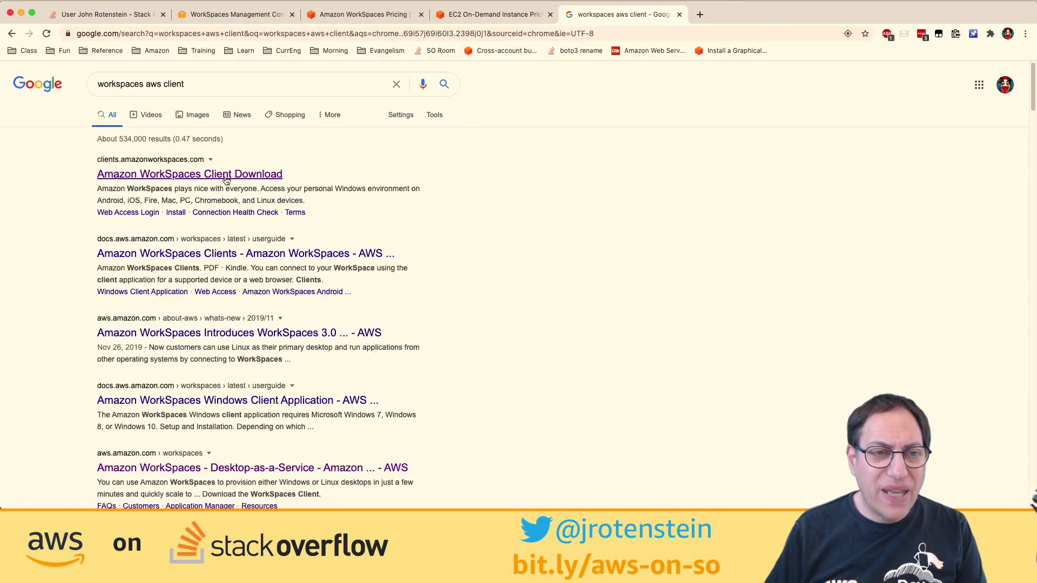
click(232, 174)
scroll(414, 217, down, 3)
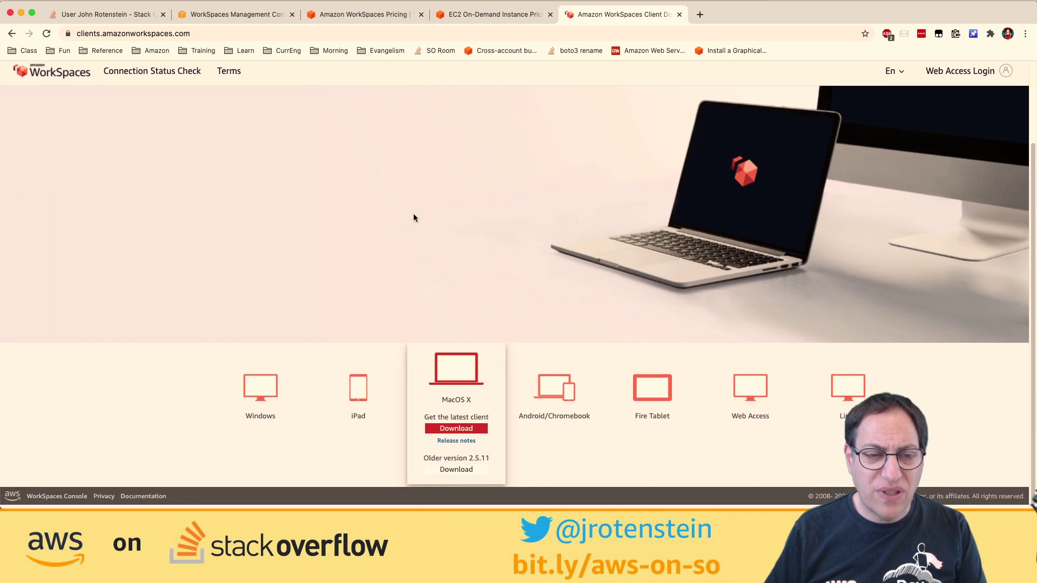
mouse_move(265, 408)
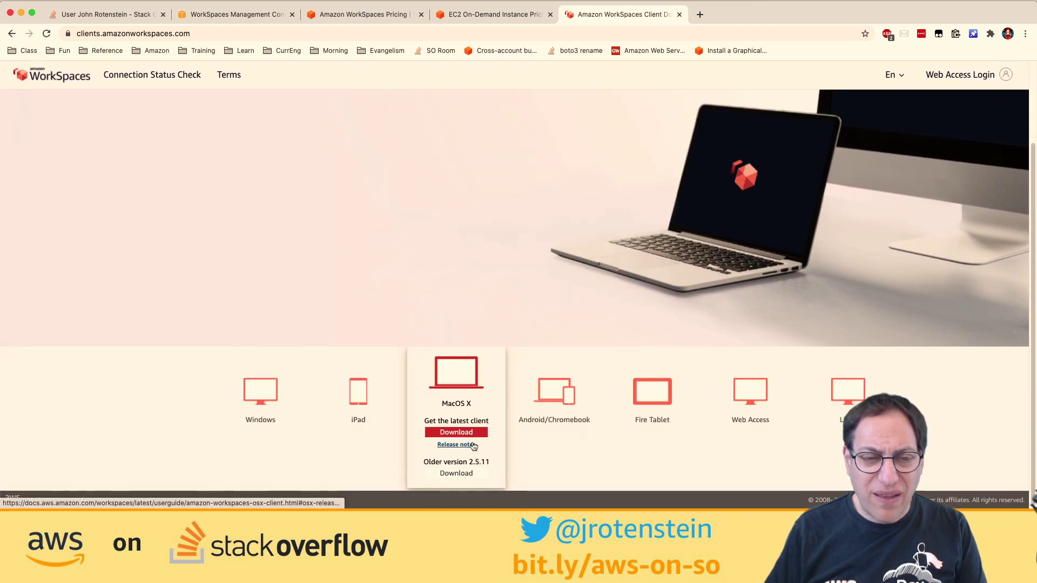
mouse_move(391, 442)
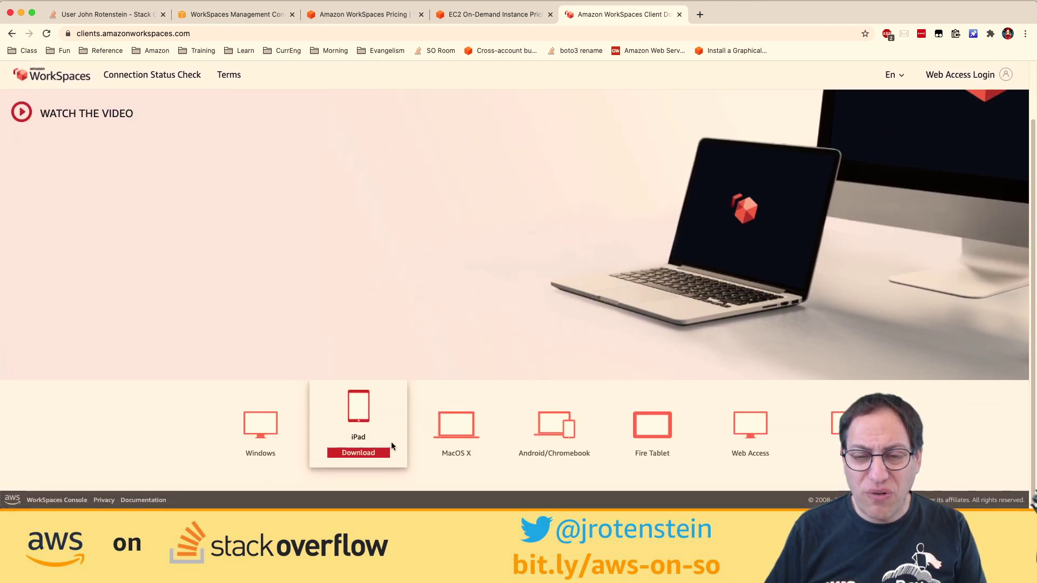
mouse_move(657, 424)
mouse_move(739, 444)
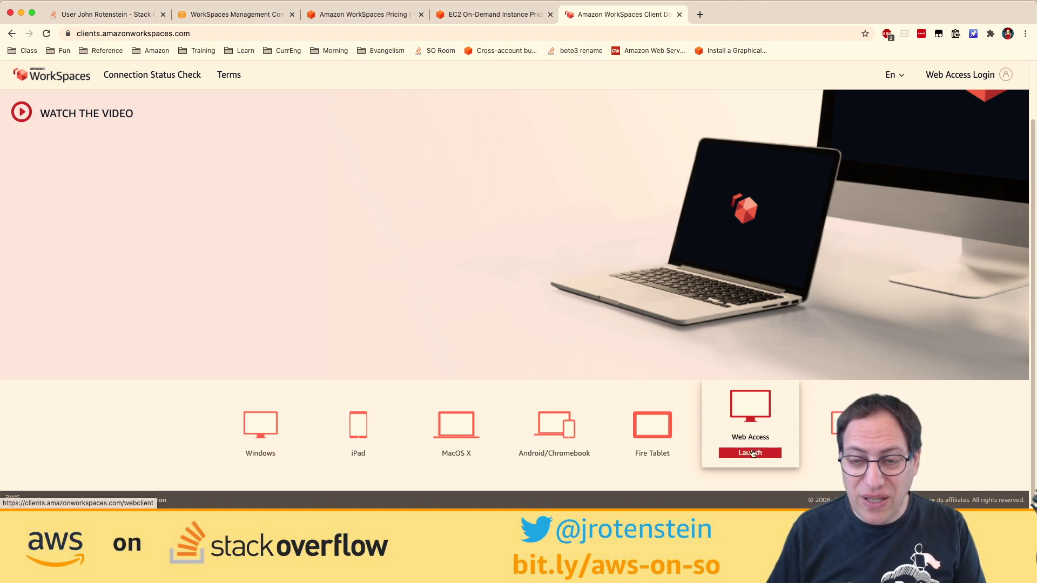
- Launch Web Access and sign in to the WorkSpace with the account password
click(750, 452)
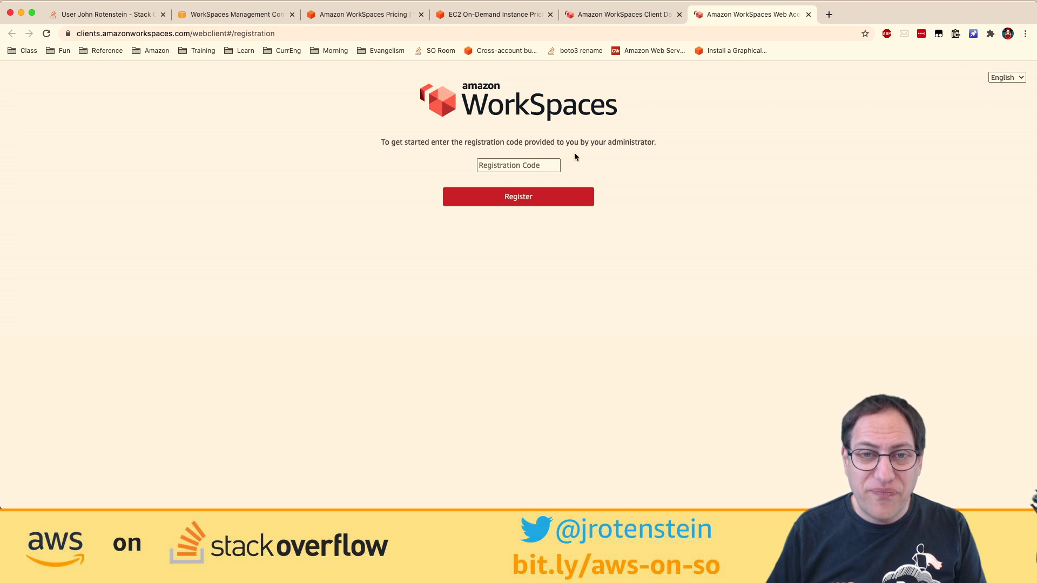
key(super+Tab)
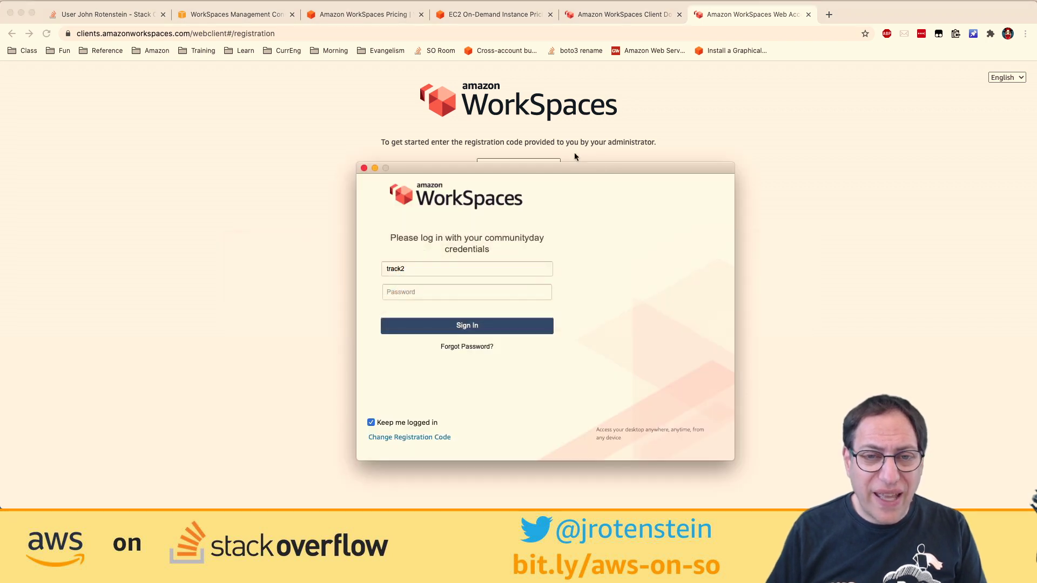
click(440, 292)
key(super+Tab)
key(super+Tab)
key(super+Tab)
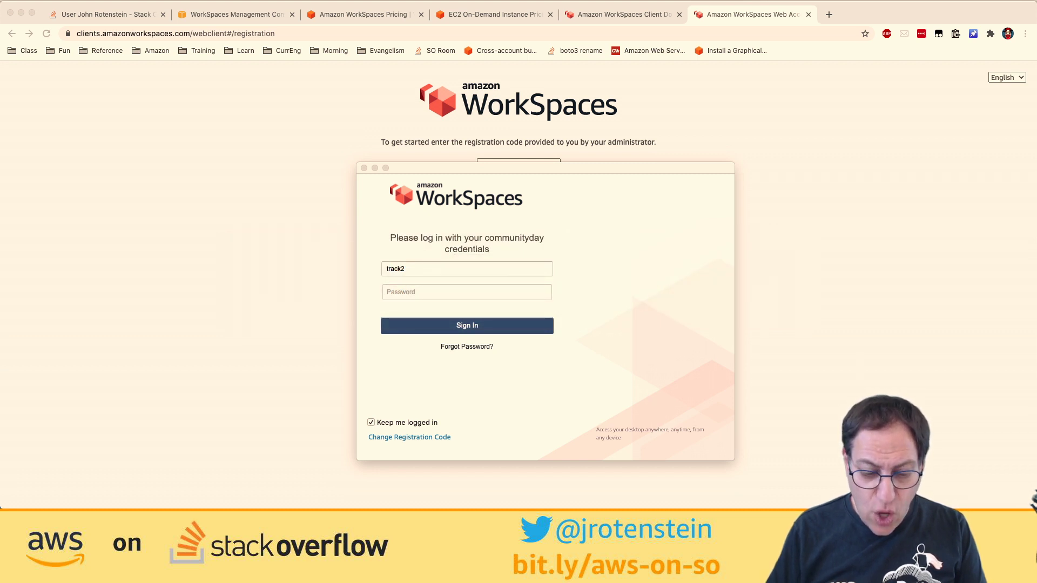
click(472, 292)
text(********)
click(514, 327)
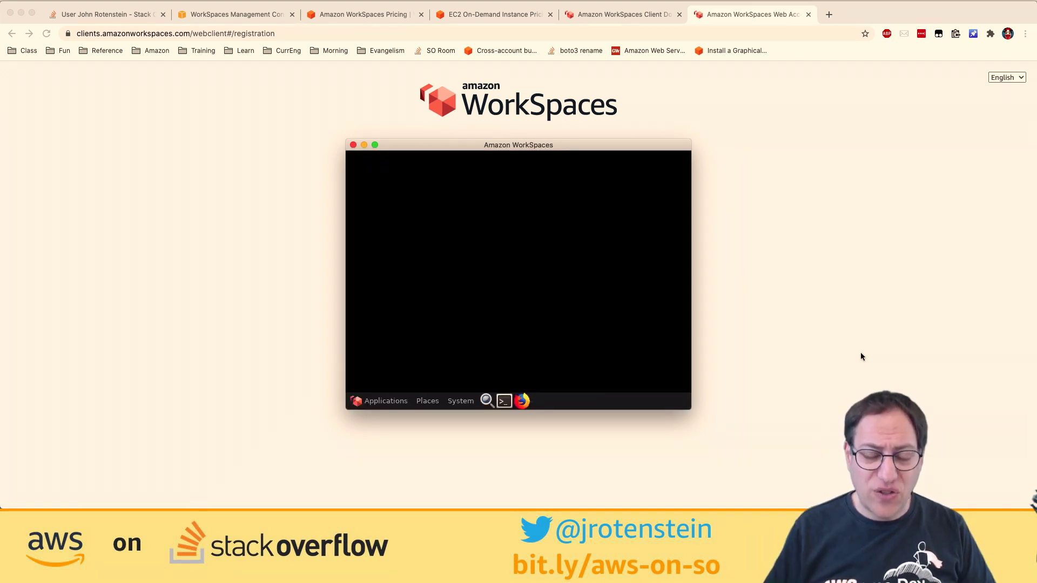
- Resize the WorkSpaces window and start Firefox inside the remote Linux desktop
double_click(507, 146)
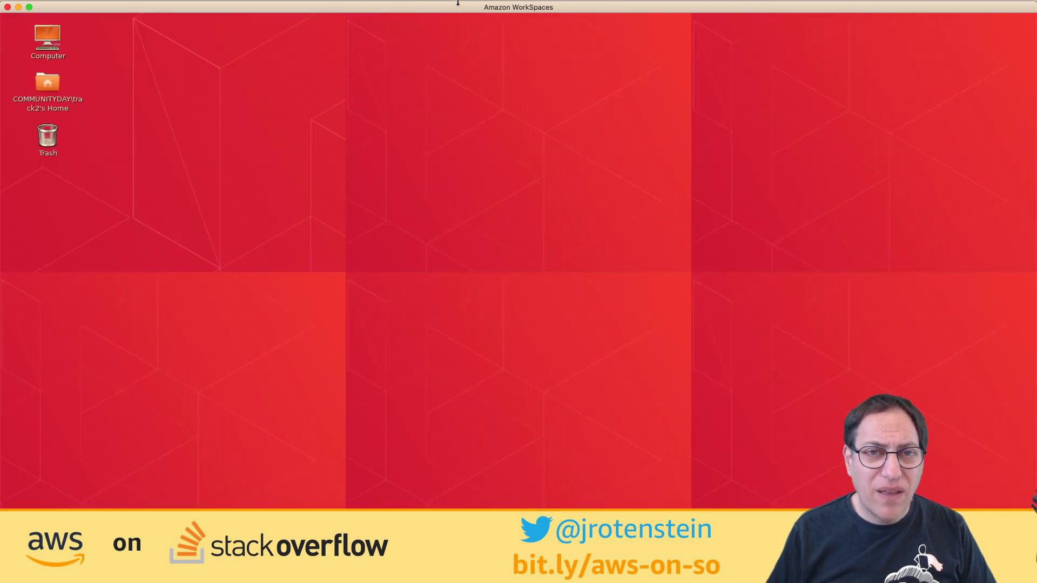
drag(458, 3, 454, 53)
click(46, 479)
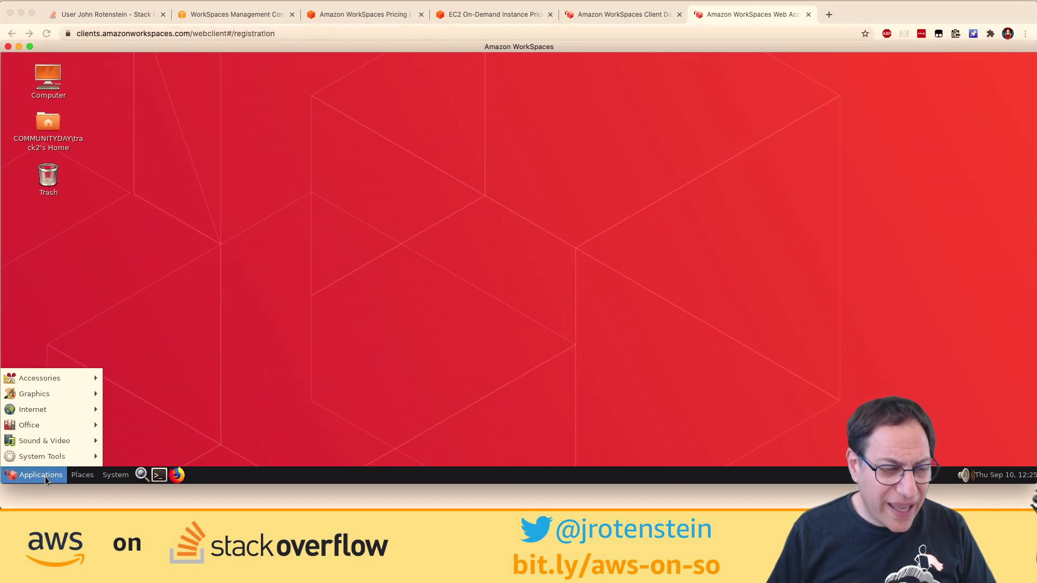
mouse_move(72, 411)
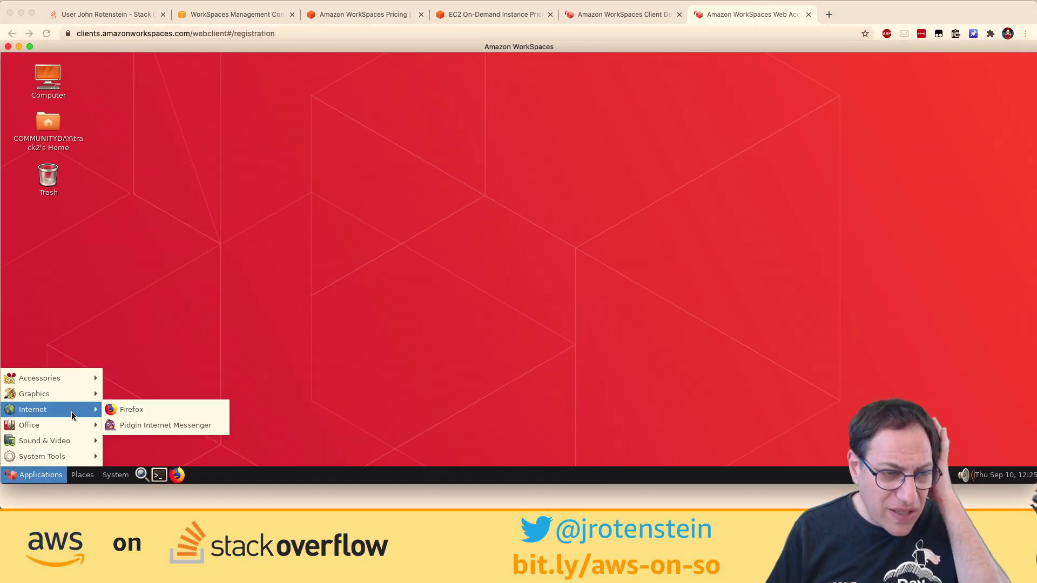
click(130, 410)
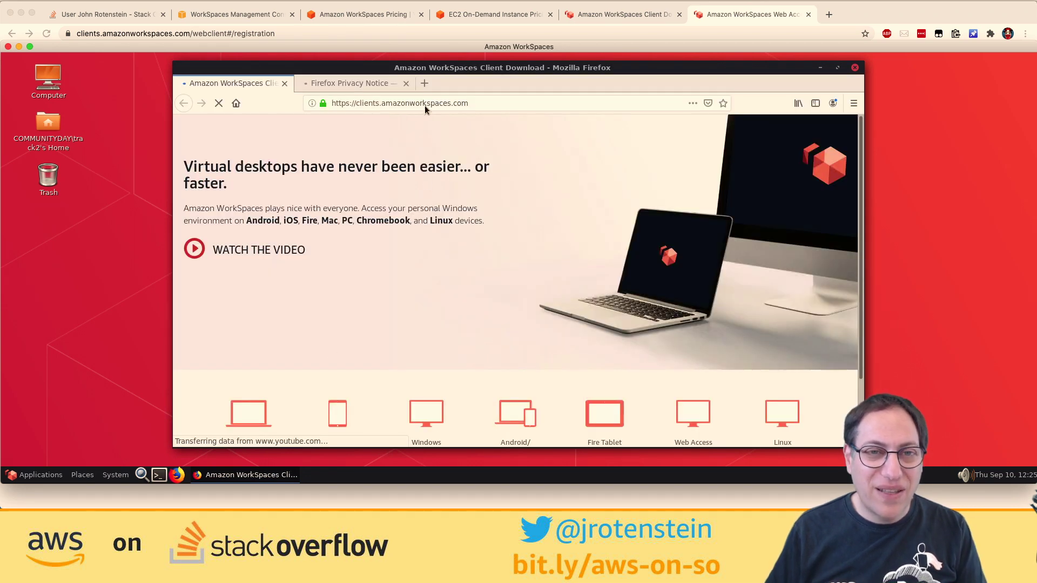
scroll(445, 213, down, 2)
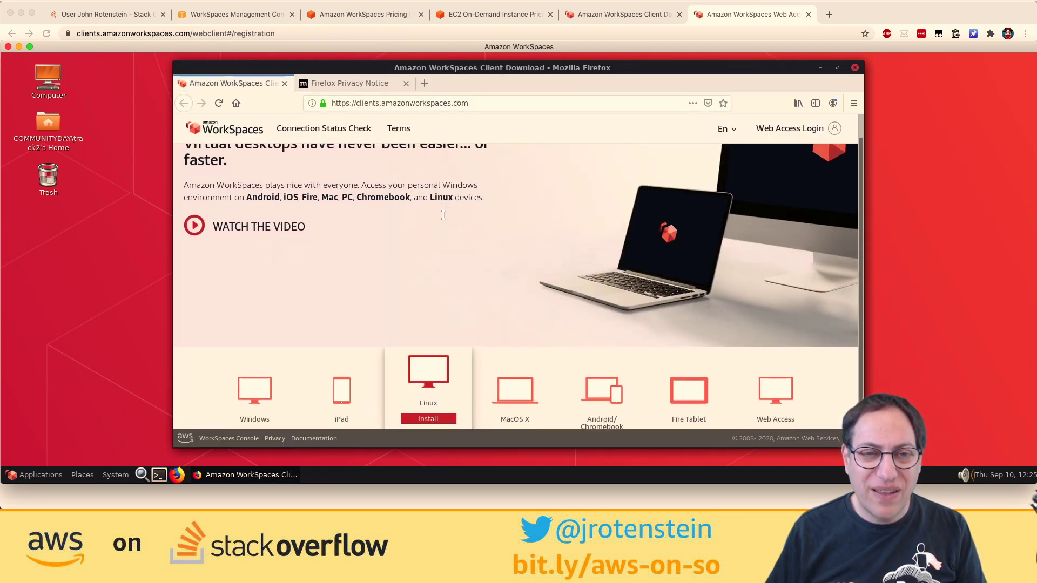
scroll(444, 219, up, 2)
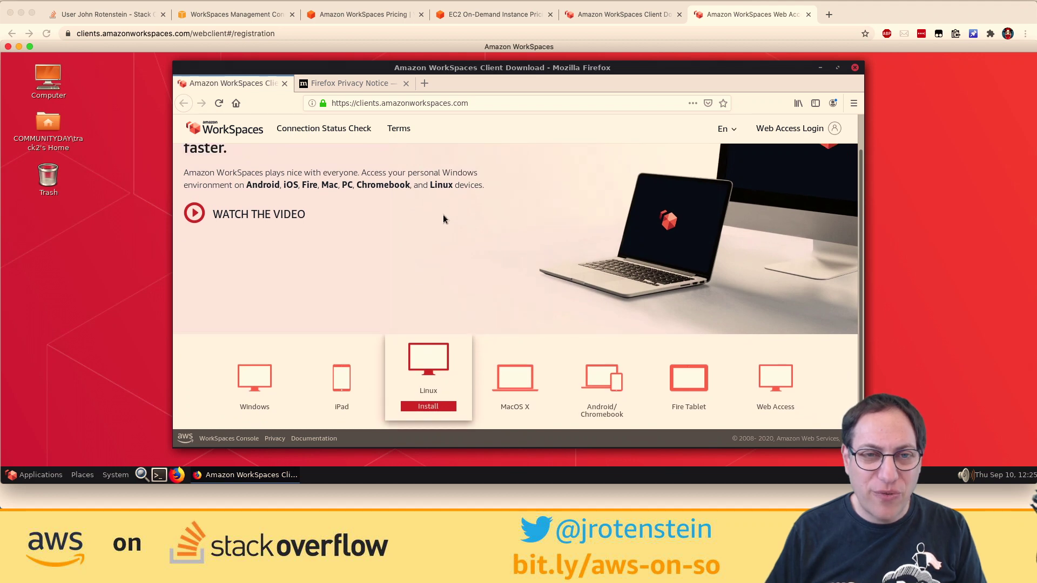
- Launch LibreOffice Calc from the remote desktop's Applications > Office menu
click(39, 476)
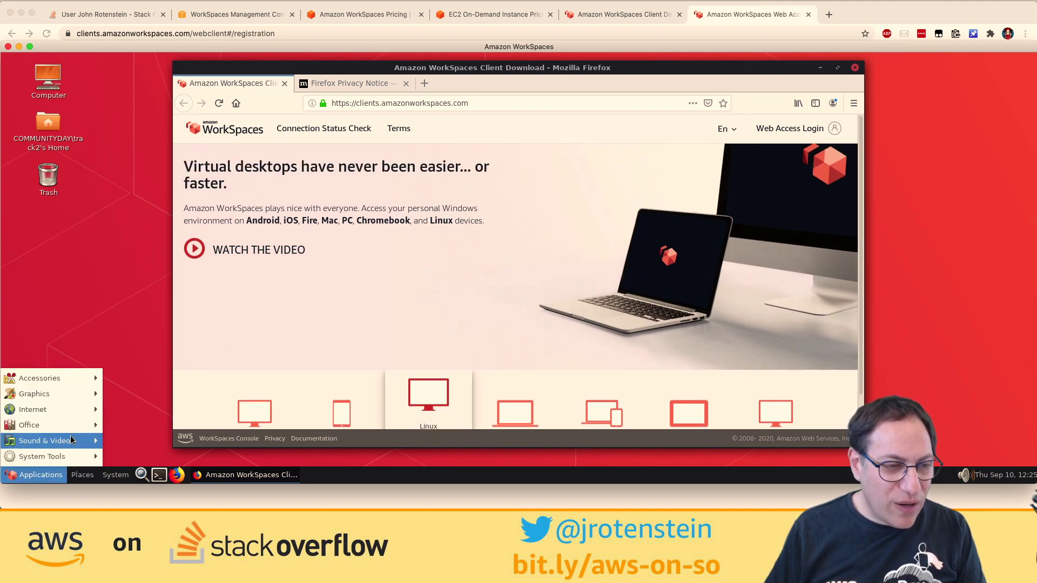
mouse_move(69, 428)
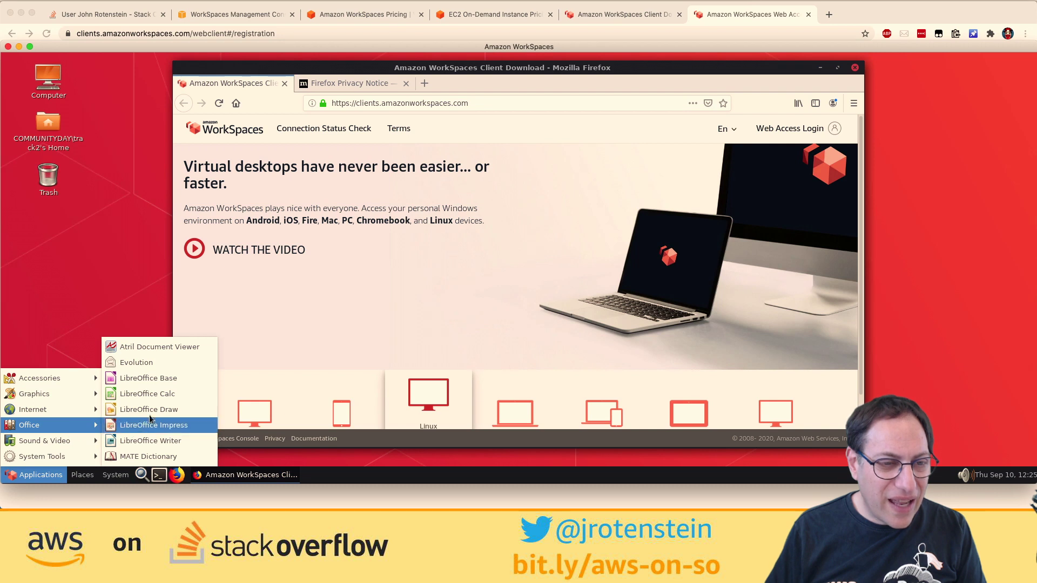
click(189, 394)
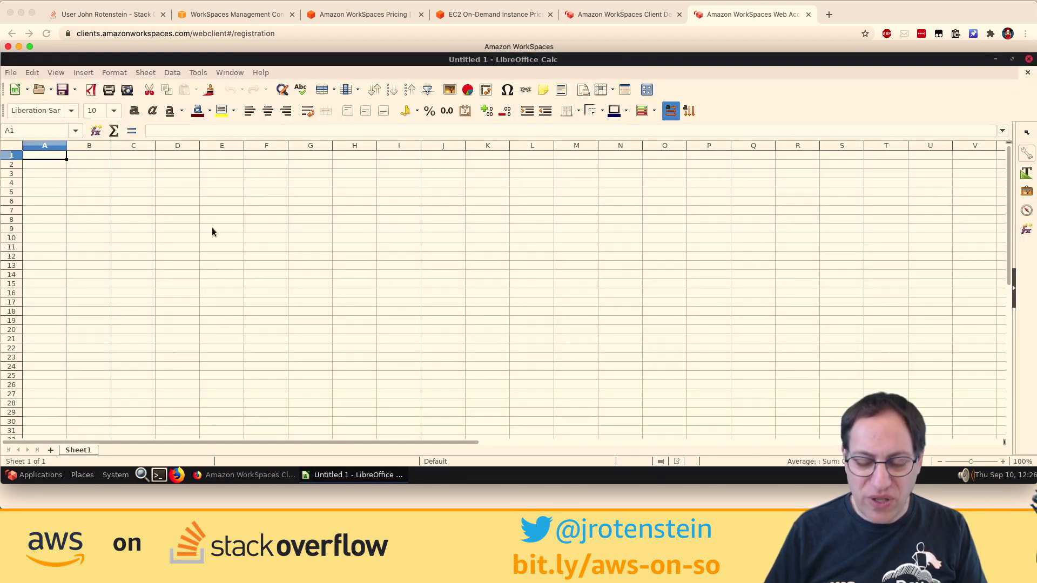
- Enter 1 in A1, 2 in A2, and =sum(A1:A2) in A3
text(1)
key(Return)
text(2)
key(Return)
text(=sum)
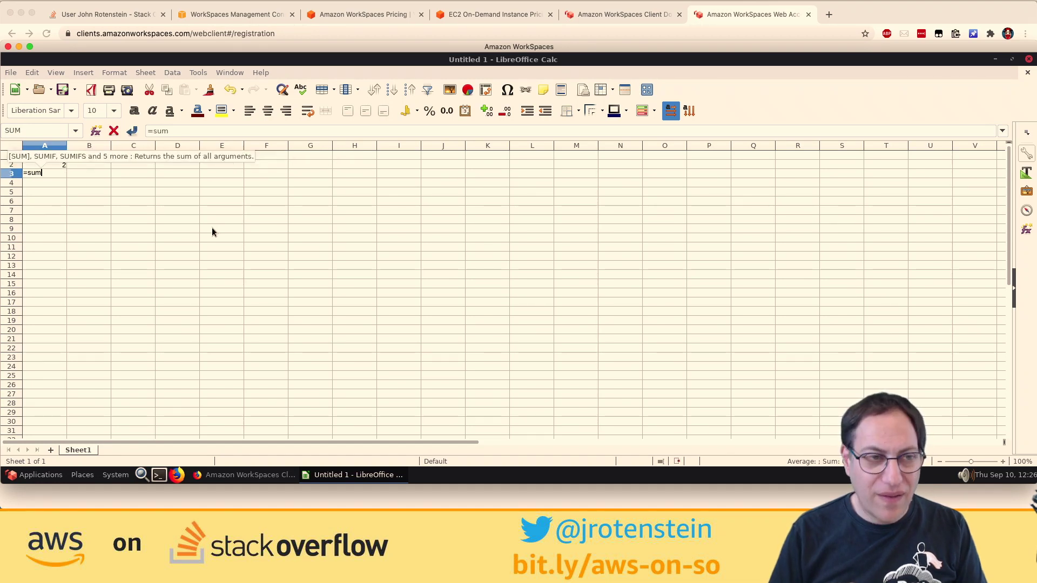
text(()
drag(59, 156, 59, 163)
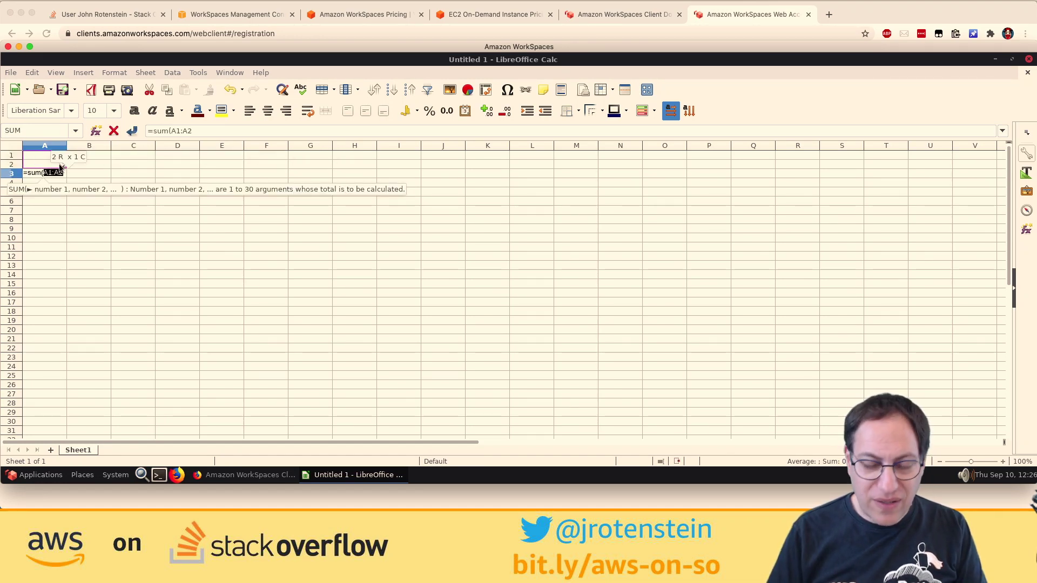
key(Return)
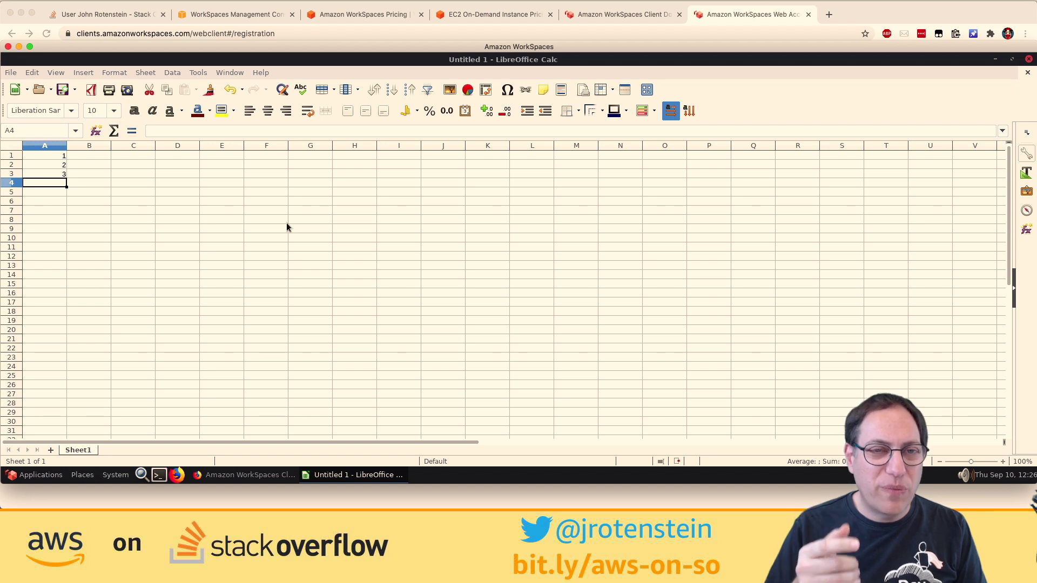
- Launch LibreOffice Draw and draw a rectangle in the page's upper left
click(57, 474)
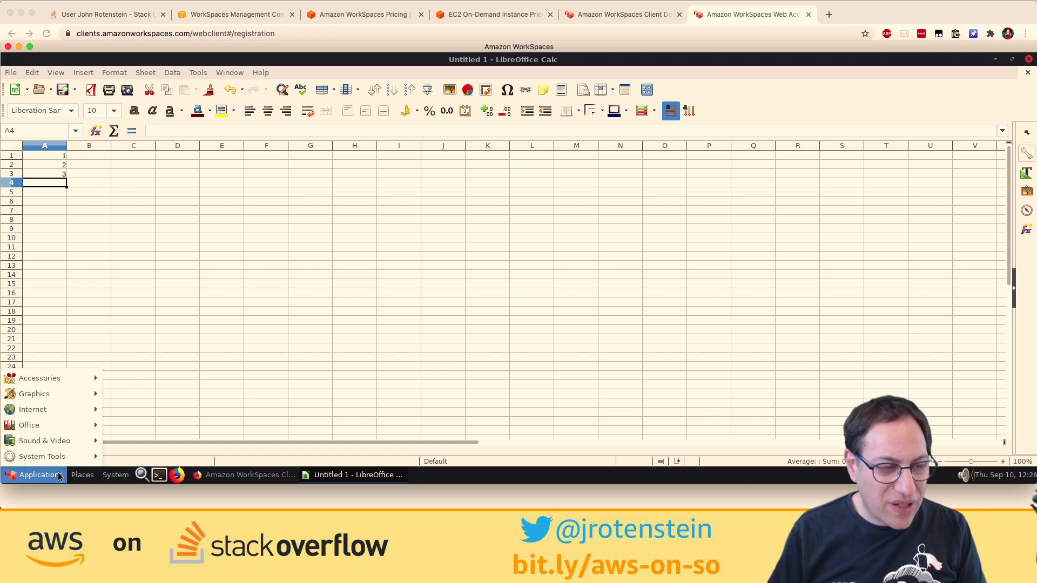
mouse_move(74, 396)
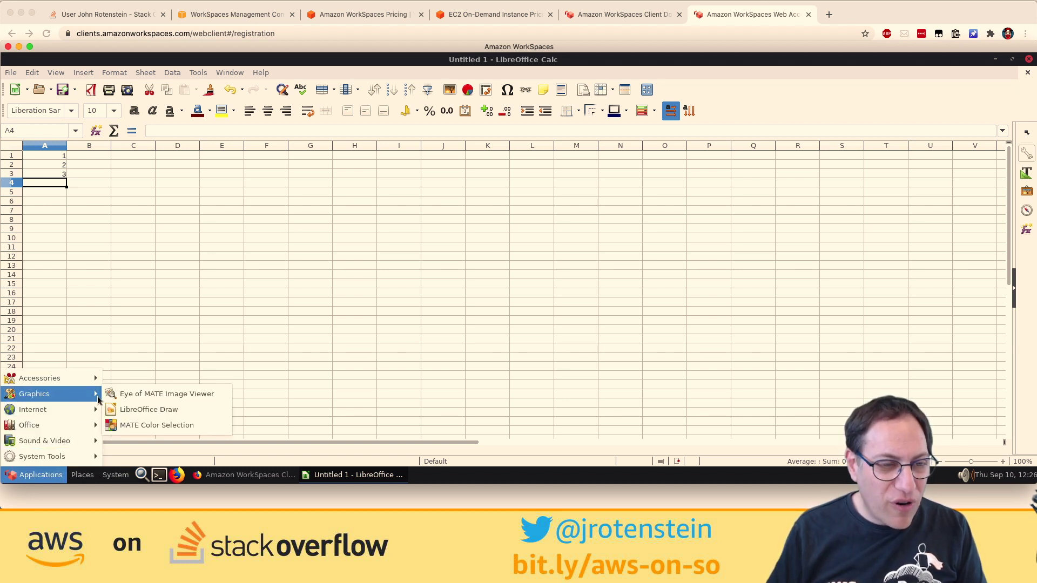
click(148, 409)
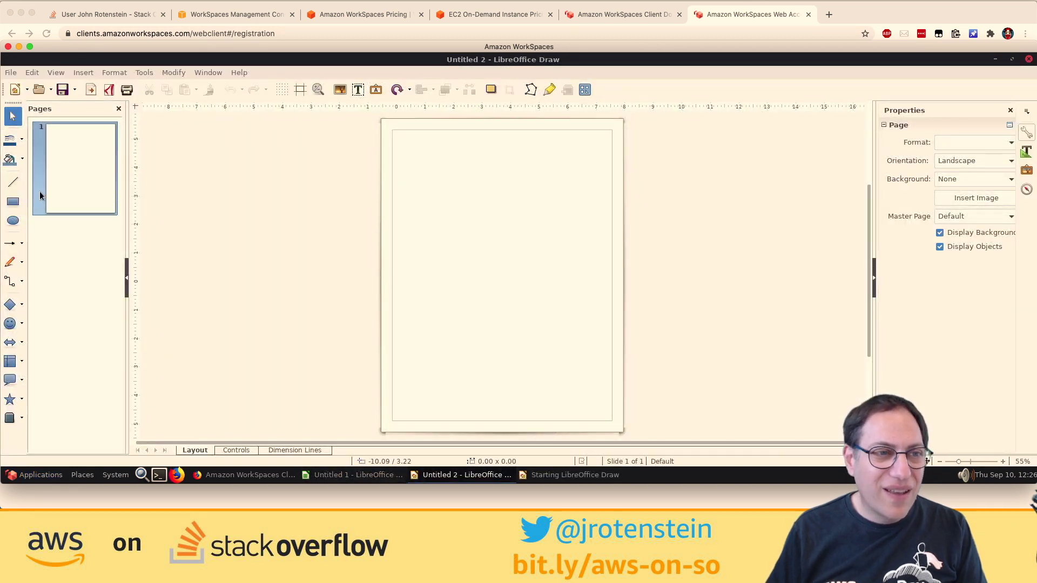
drag(421, 190, 500, 251)
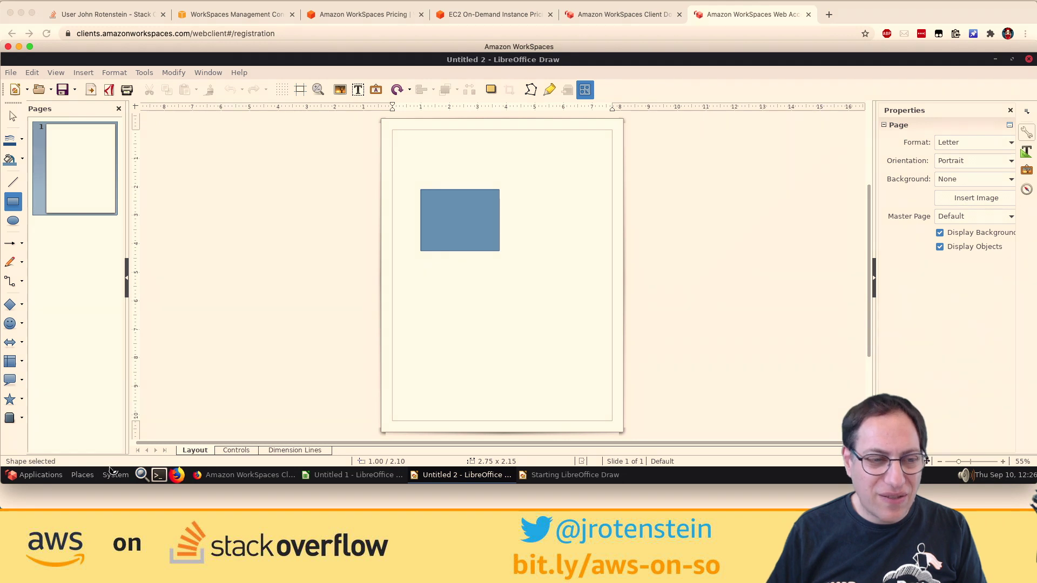
- Launch MATE Calculator from Accessories, then bring the drawing back to the front
click(48, 475)
mouse_move(57, 458)
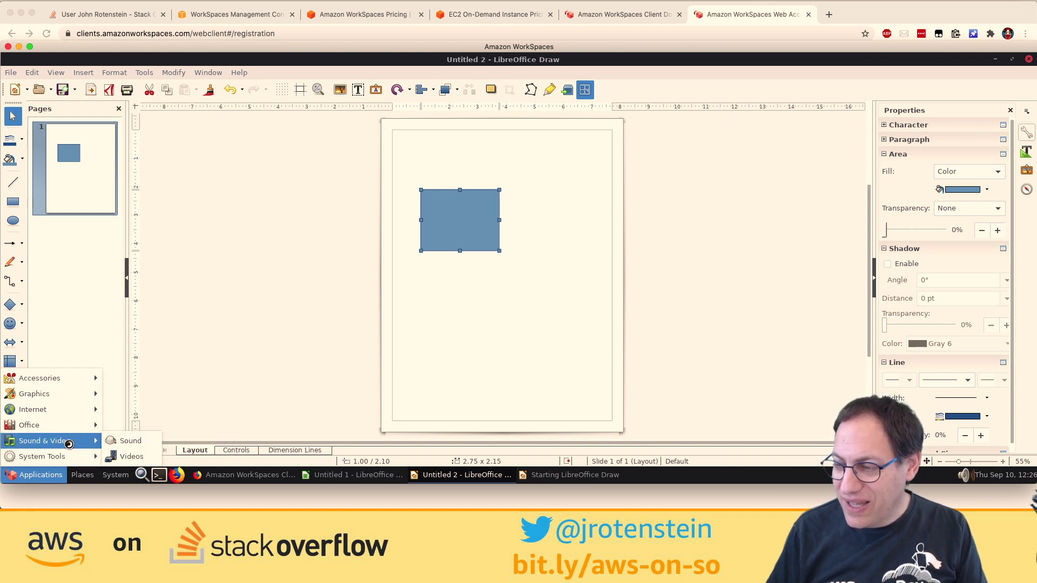
mouse_move(79, 419)
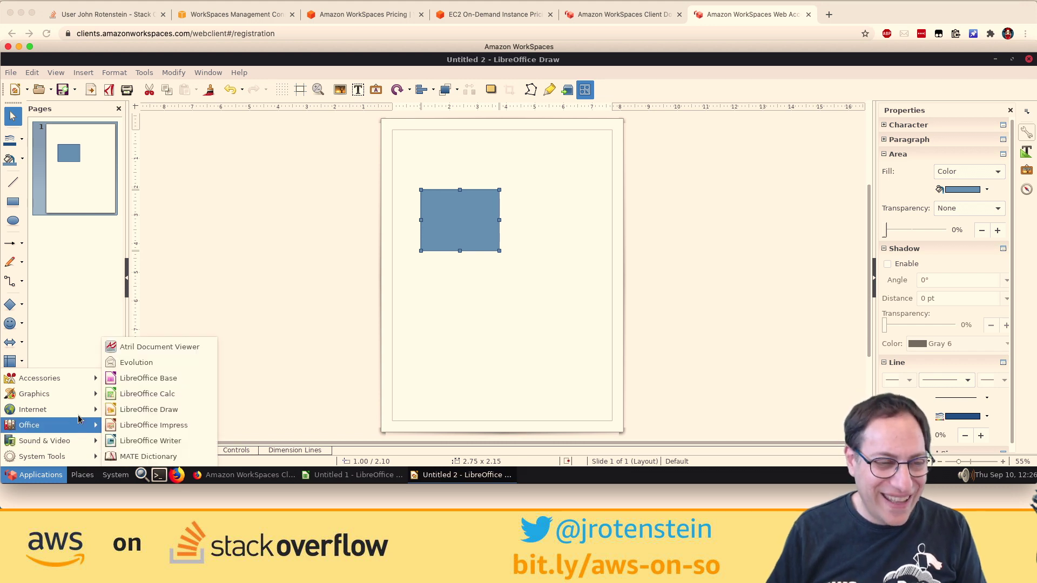
mouse_move(79, 384)
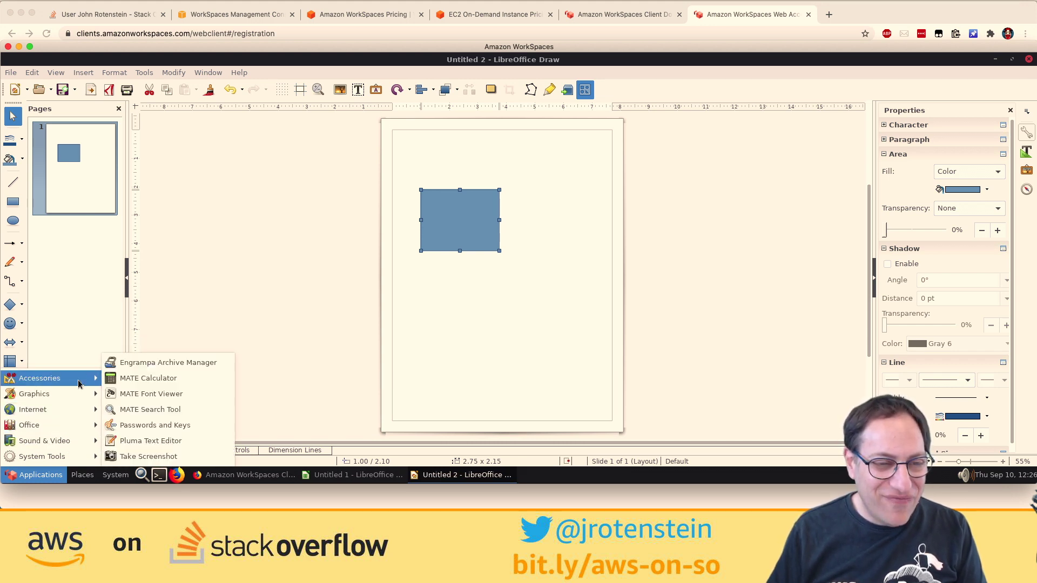
click(132, 381)
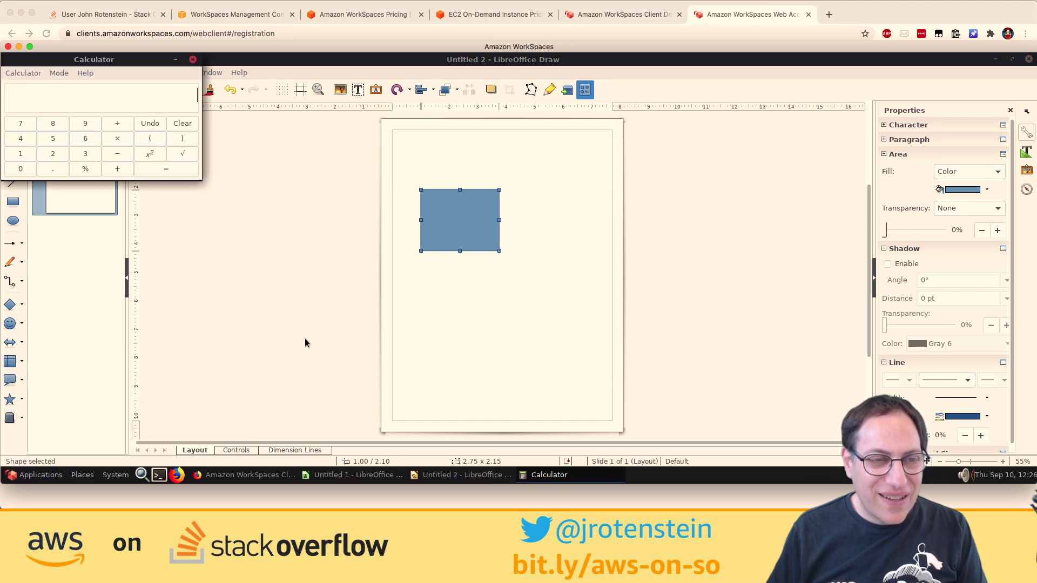
click(355, 263)
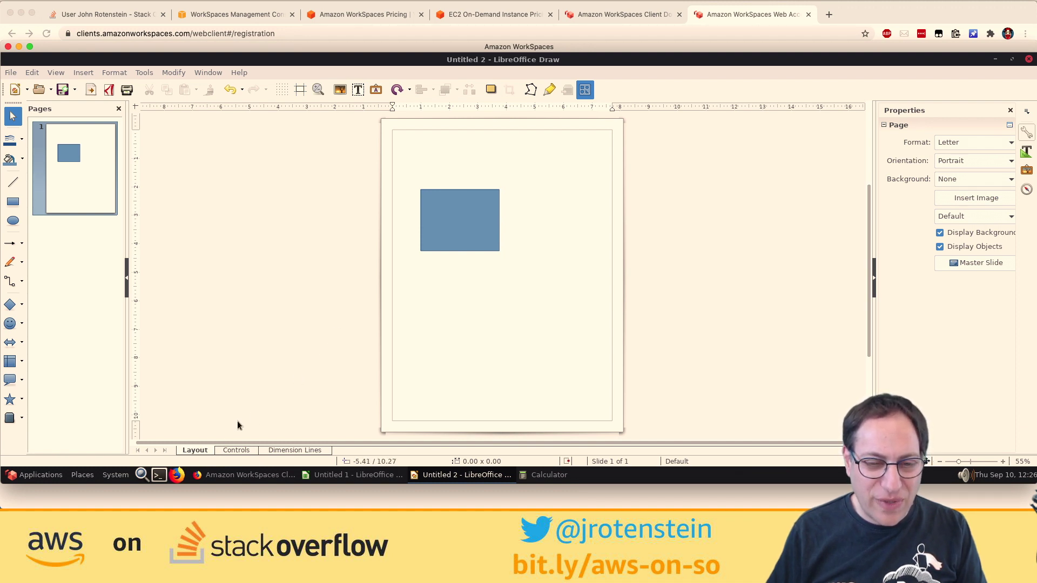
- Return to the Amazon WorkSpaces Pricing tab in the browser
click(57, 475)
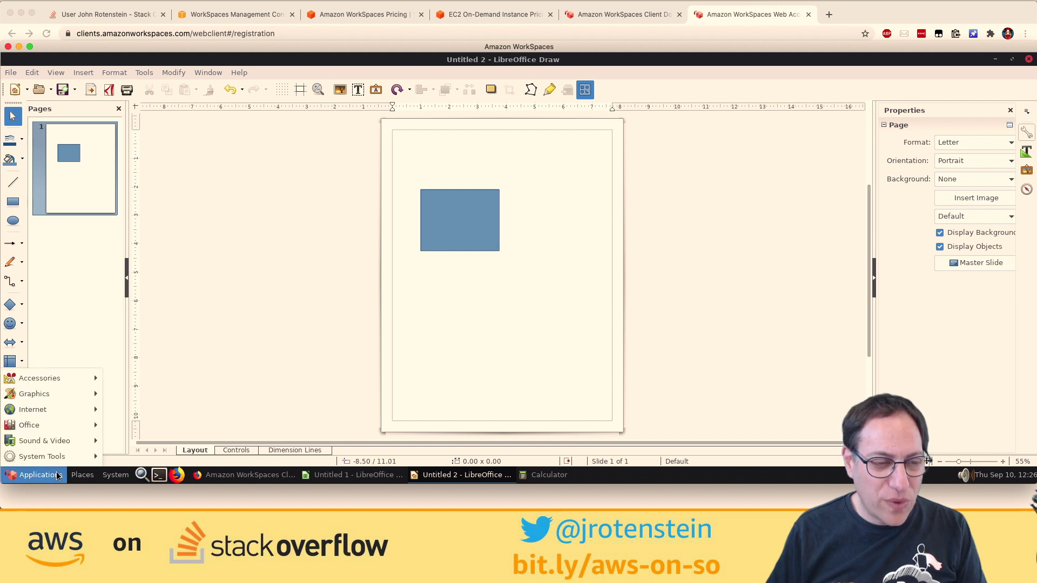
mouse_move(63, 464)
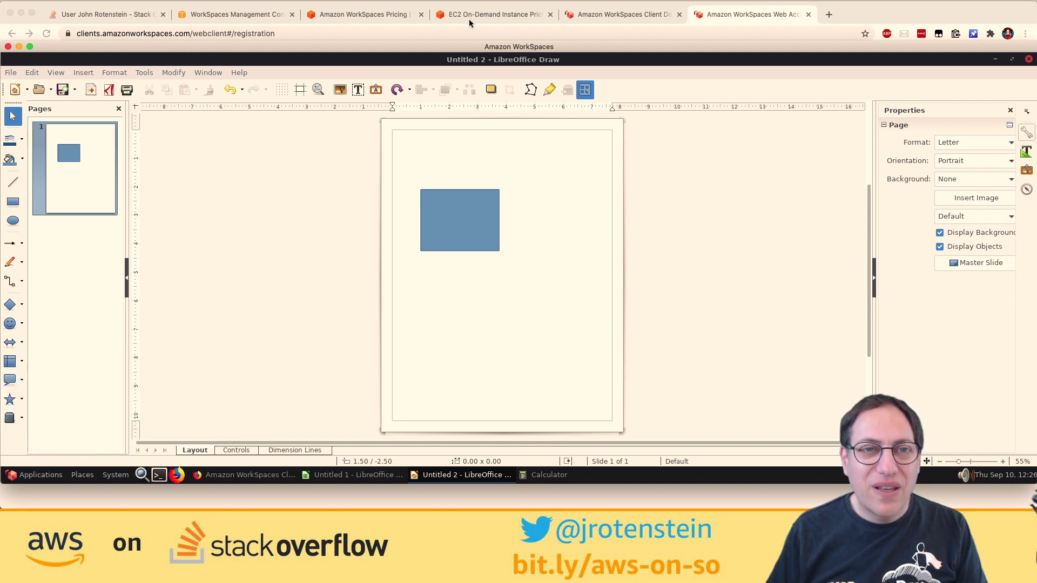
click(379, 14)
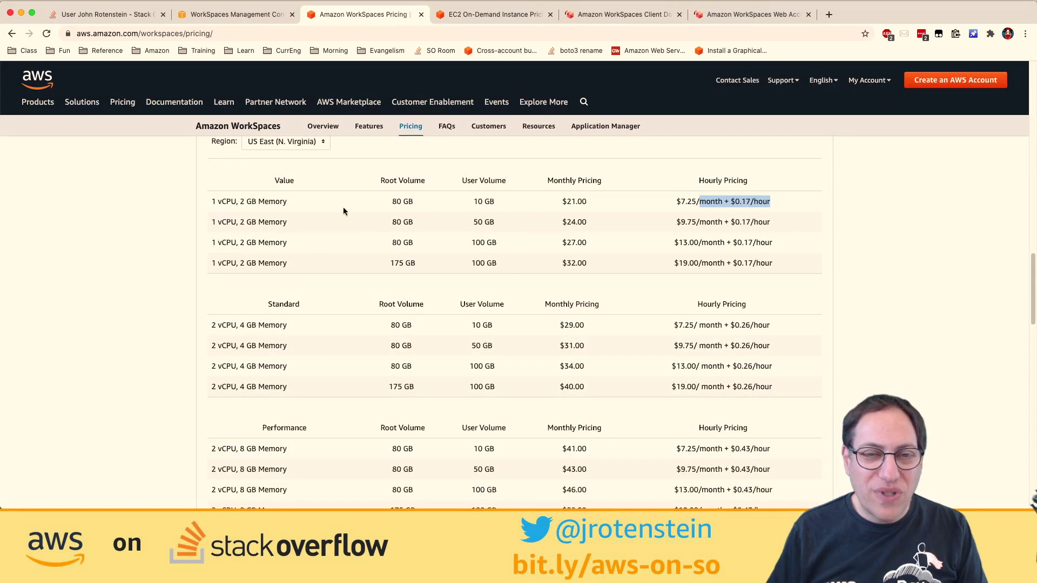
- Highlight the first Linux bundle row's 1 vCPU, 2 GB Memory and $21.00 monthly price
scroll(345, 209, up, 1)
scroll(267, 244, up, 1)
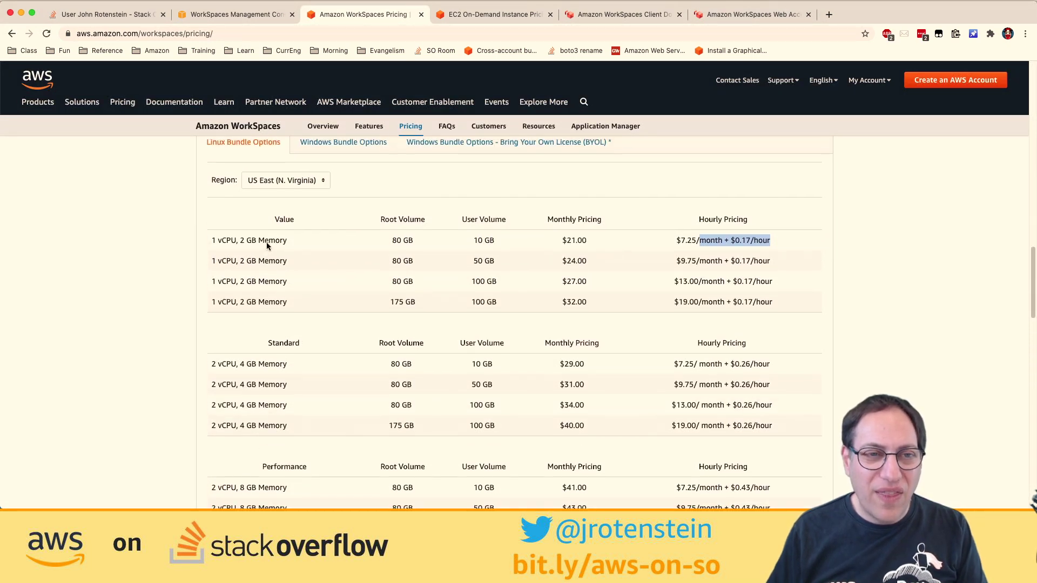
click(338, 260)
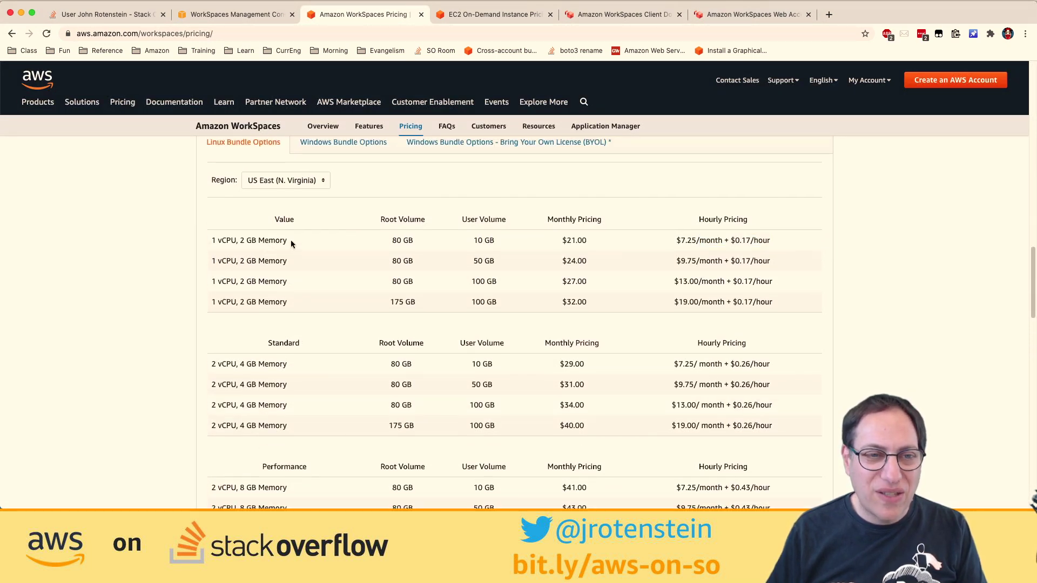
drag(291, 241, 211, 241)
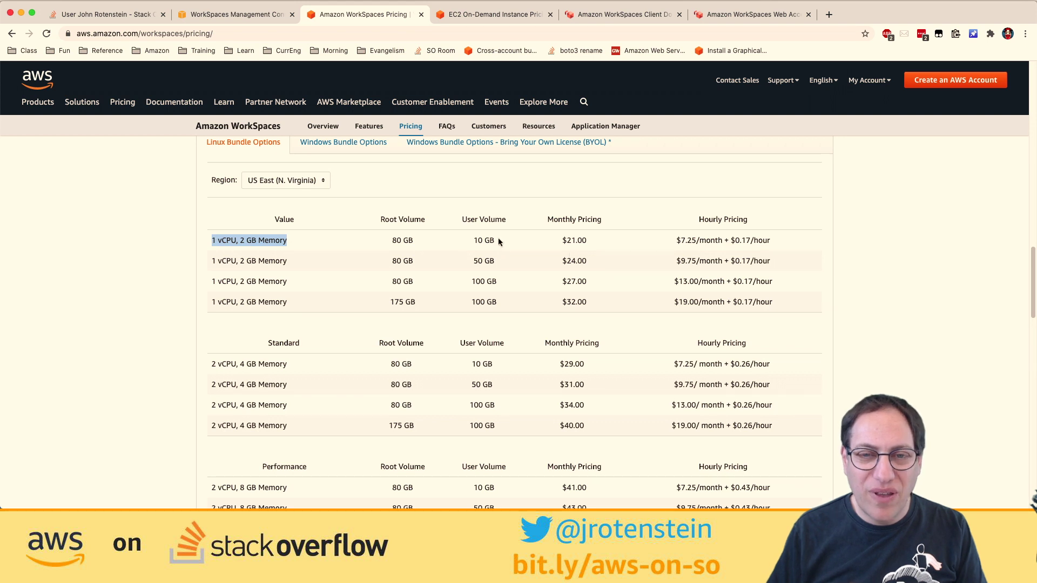
drag(496, 241, 484, 240)
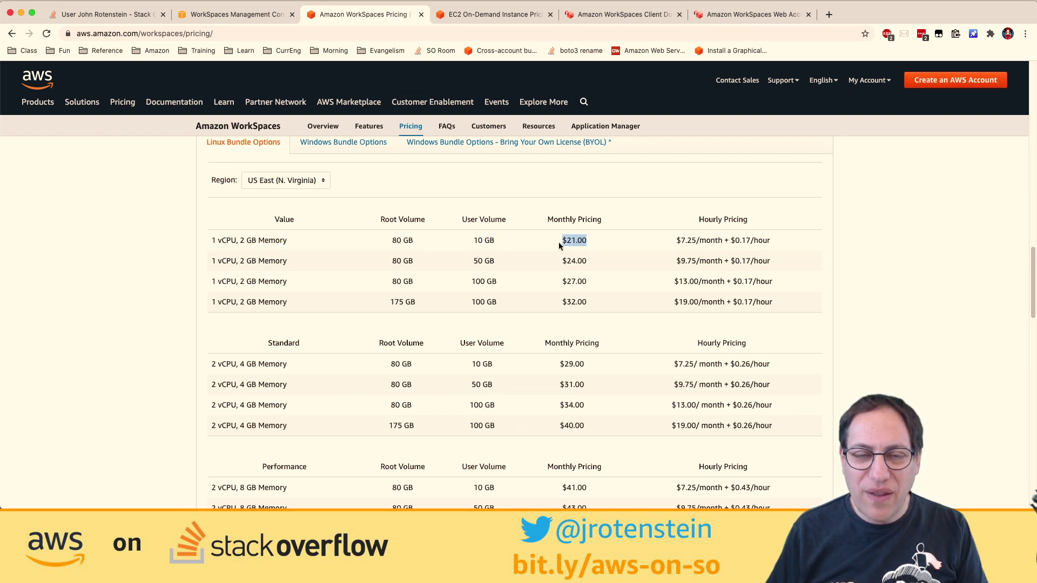
key(super+Tab)
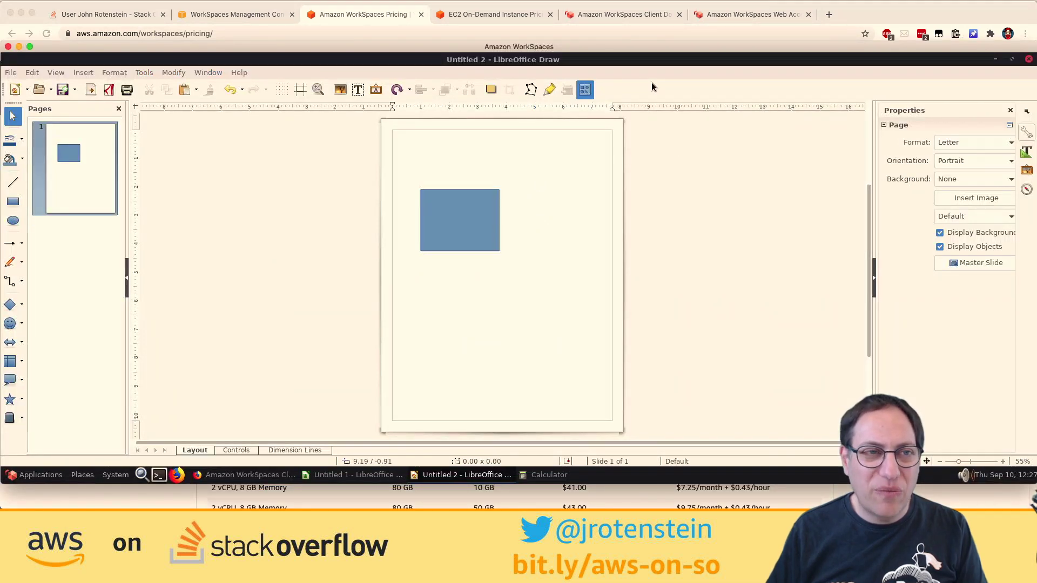
key(super+Tab)
- Paste the registration code into the Web Access Registration Code field and submit it
click(715, 14)
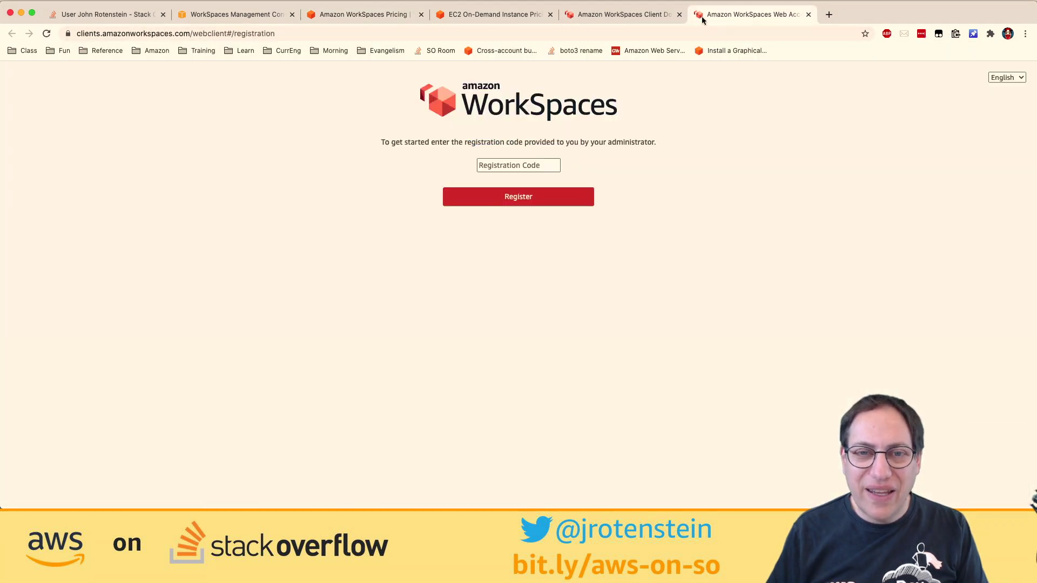
click(519, 165)
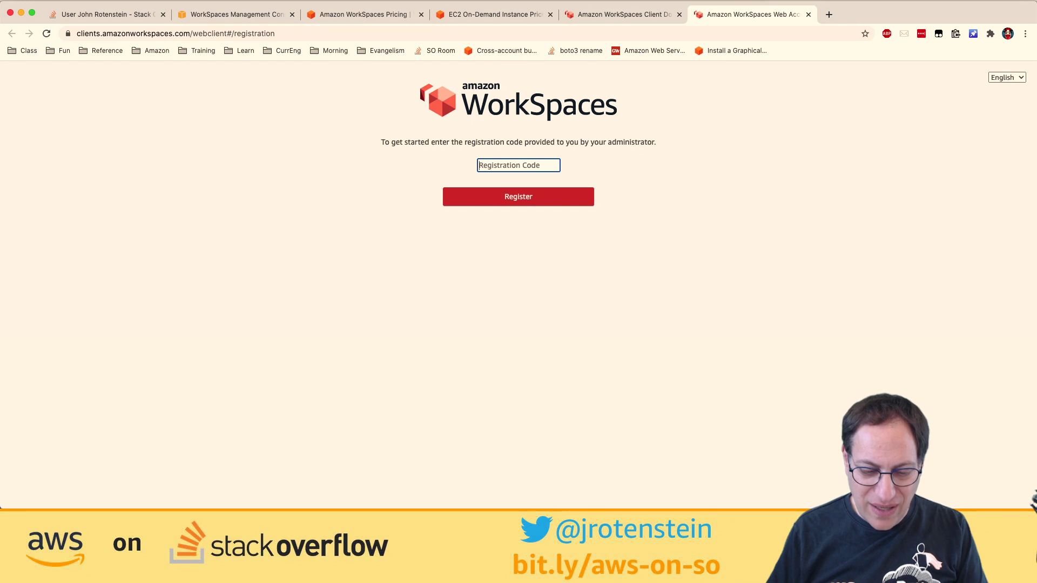
key(super+Tab)
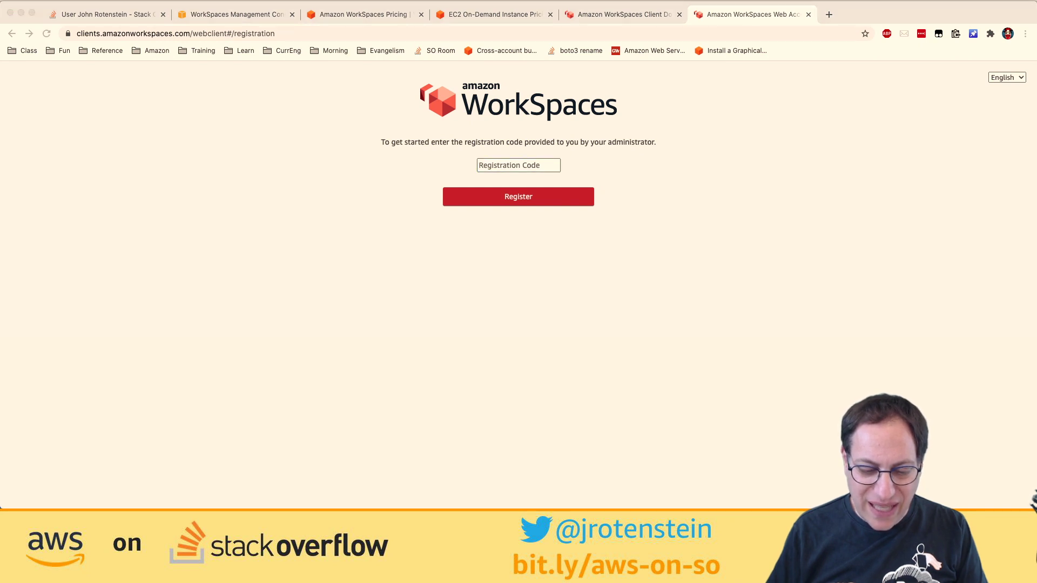
click(520, 164)
key(super+v)
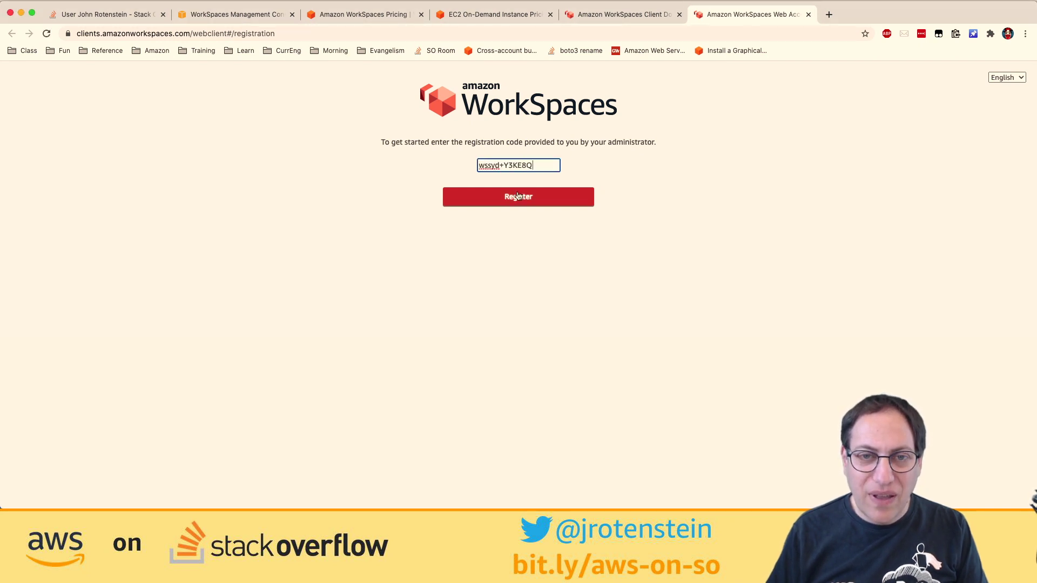
click(517, 199)
key(super+Tab)
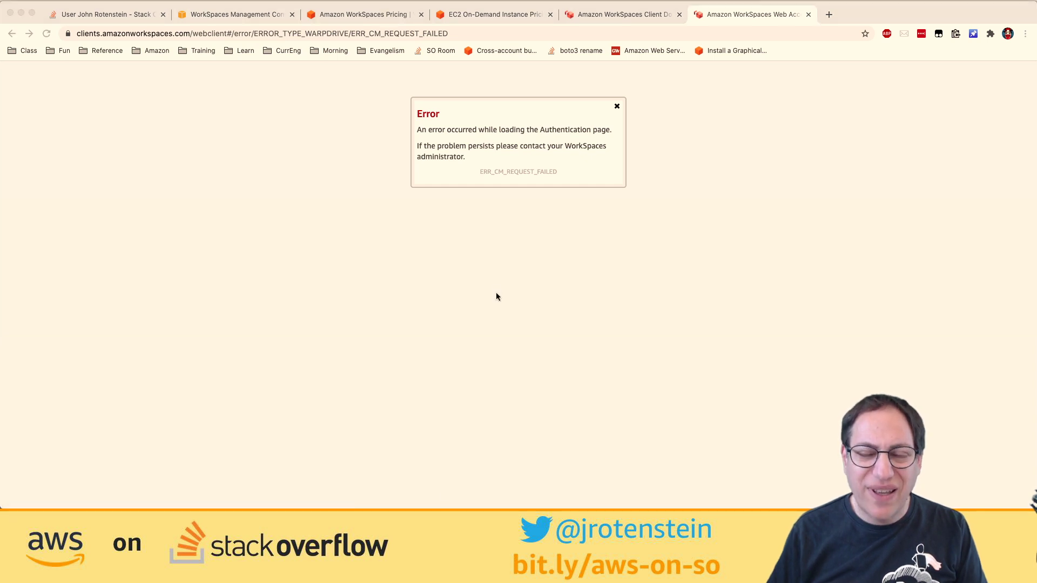
- Go back from the error page and trim the address to the WorkSpaces client download home page
click(511, 269)
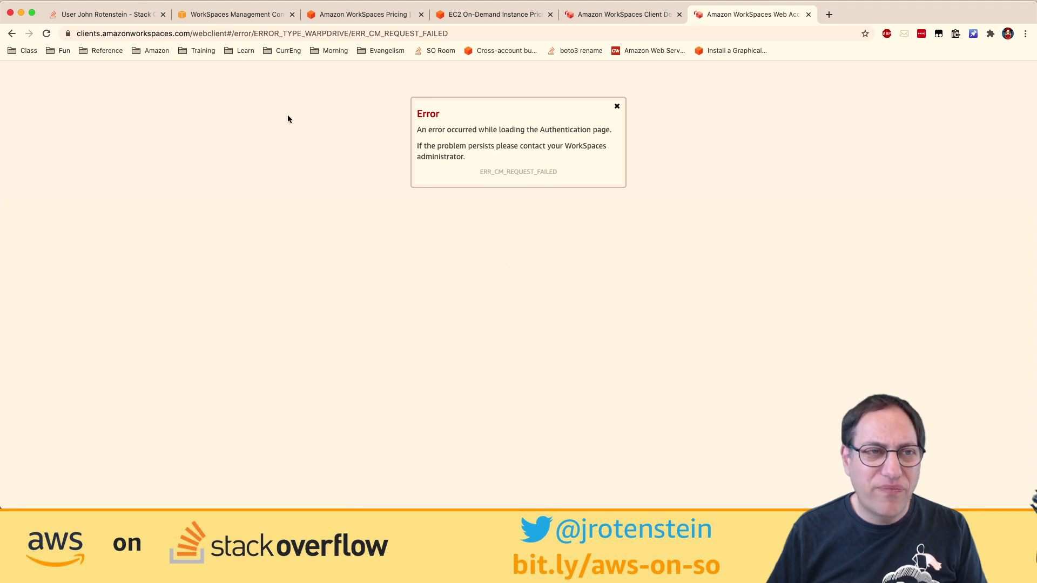
click(17, 34)
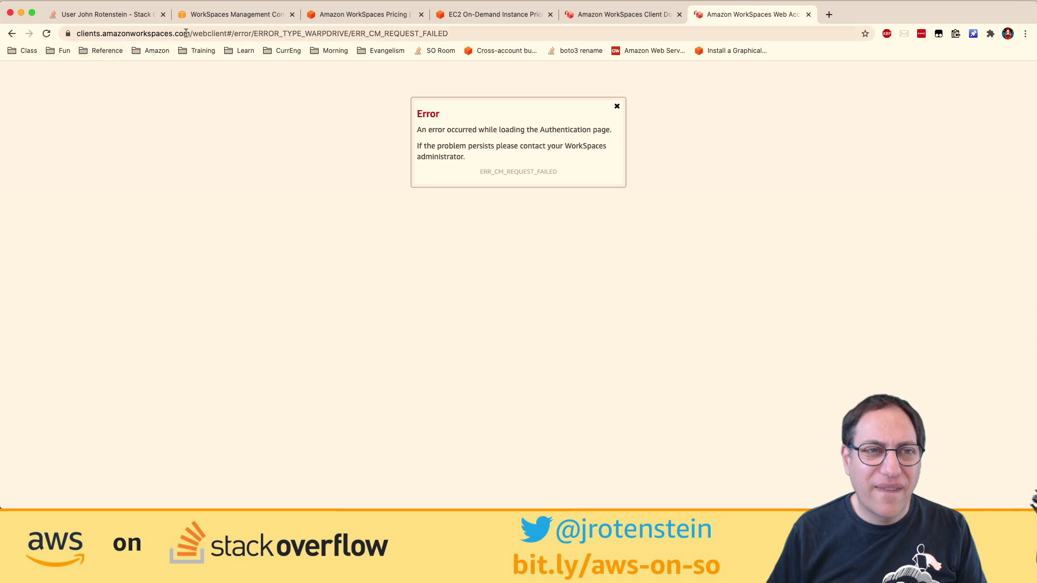
drag(191, 34, 379, 46)
key(BackSpace)
click(401, 53)
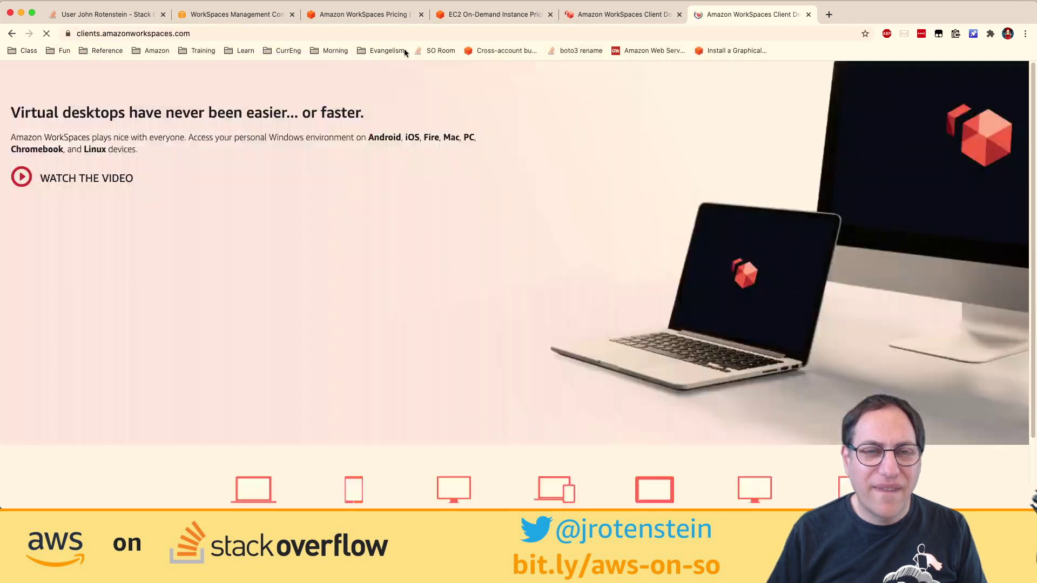
- Launch Web Access in a new tab and attempt to log in
scroll(323, 203, down, 3)
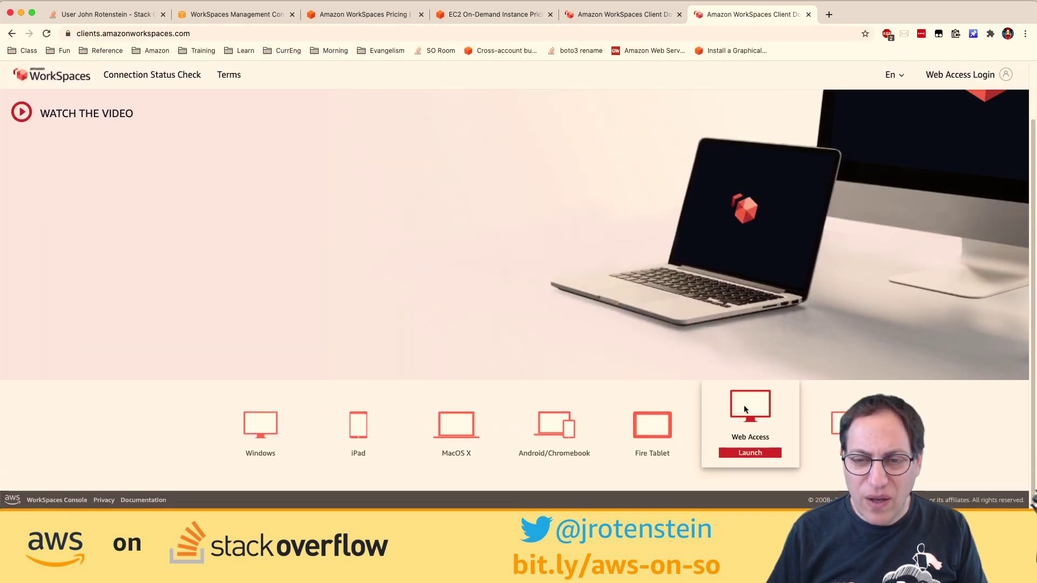
click(748, 452)
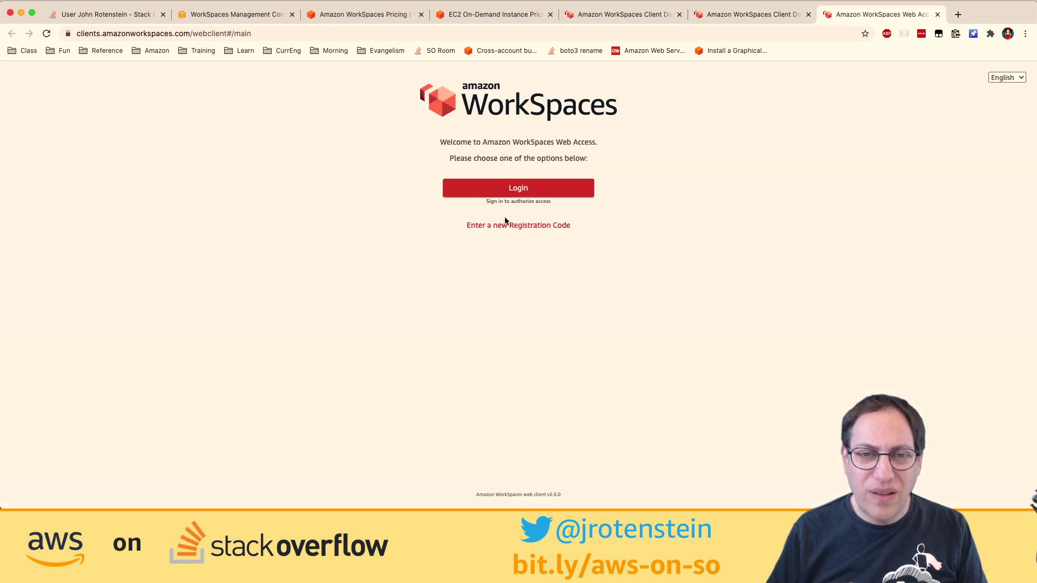
click(497, 188)
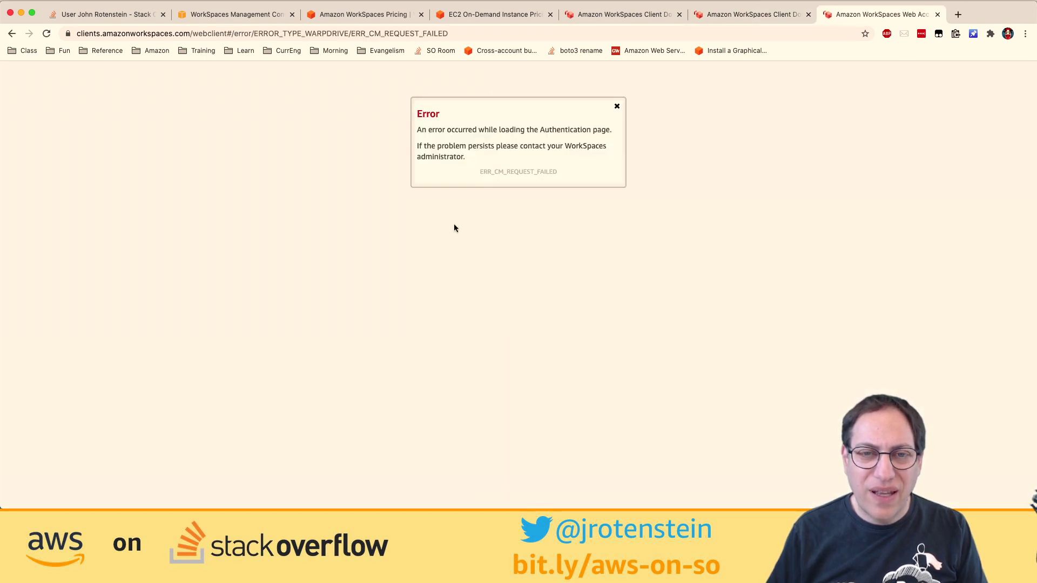
key(super+space)
text(fir)
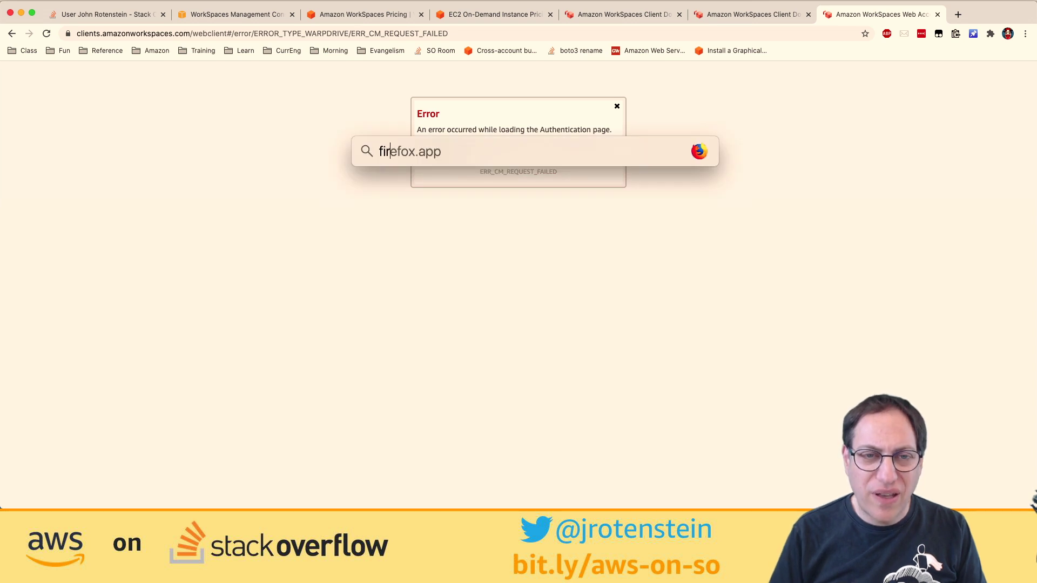
key(Return)
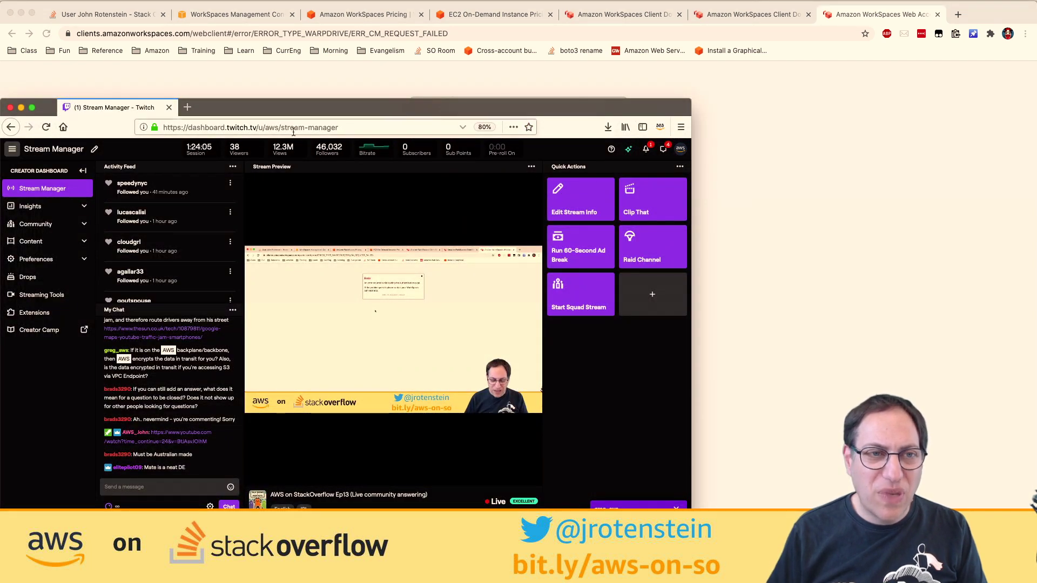
key(super+t)
drag(398, 111, 481, 76)
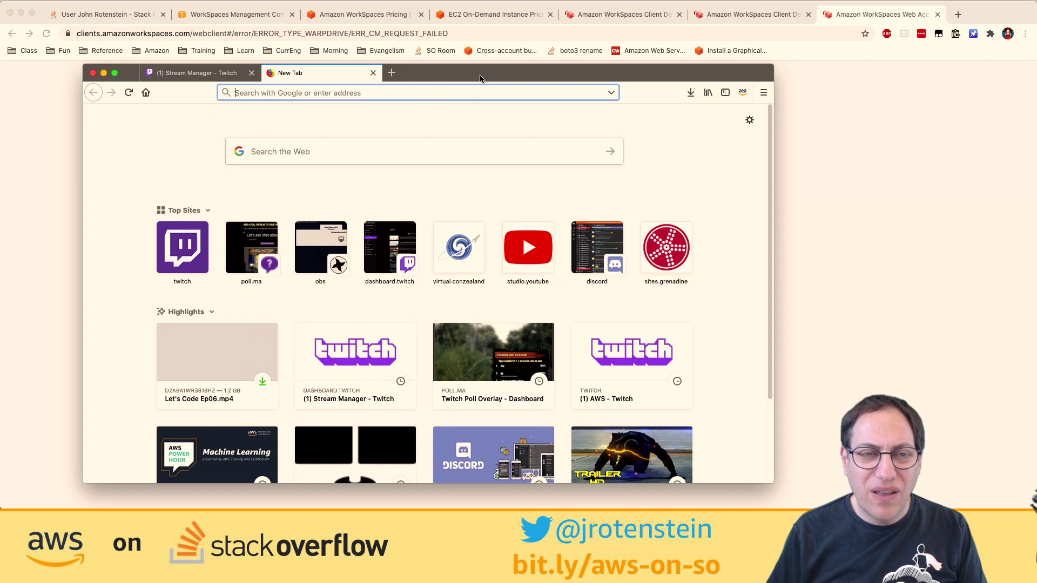
click(454, 34)
click(189, 33)
double_click(189, 34)
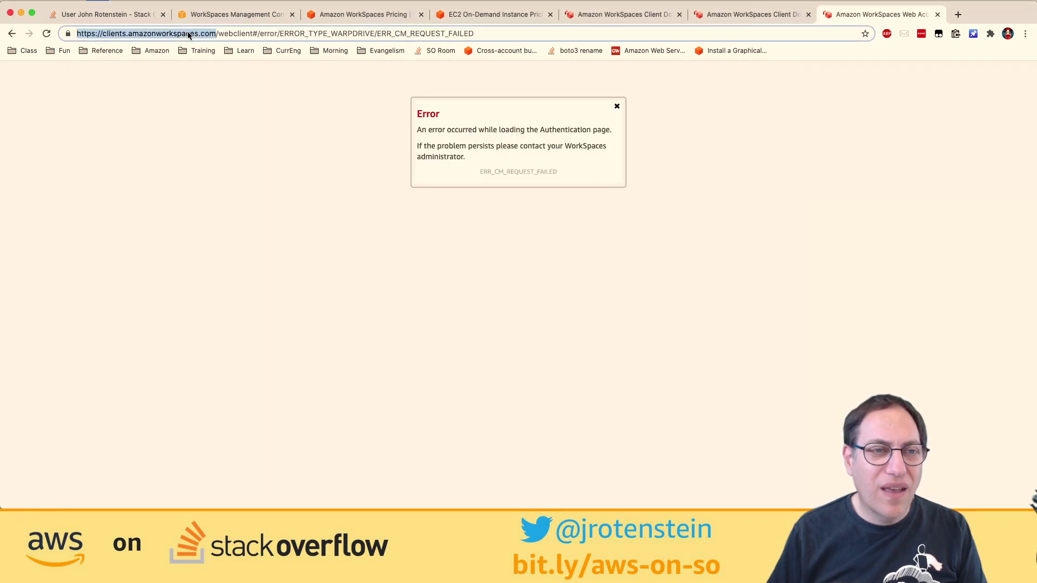
key(super+c)
key(super+Tab)
key(super+v)
key(Return)
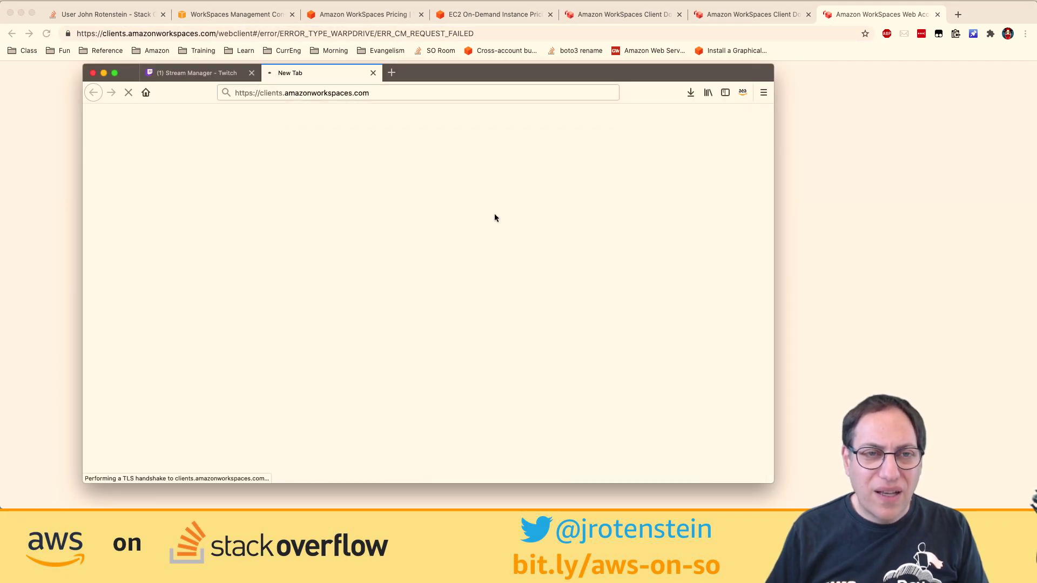
- Open the WorkSpaces site in Safari, skip the LastPass update, launch Web Access, then quit Safari
key(super+space)
text(saf)
key(Return)
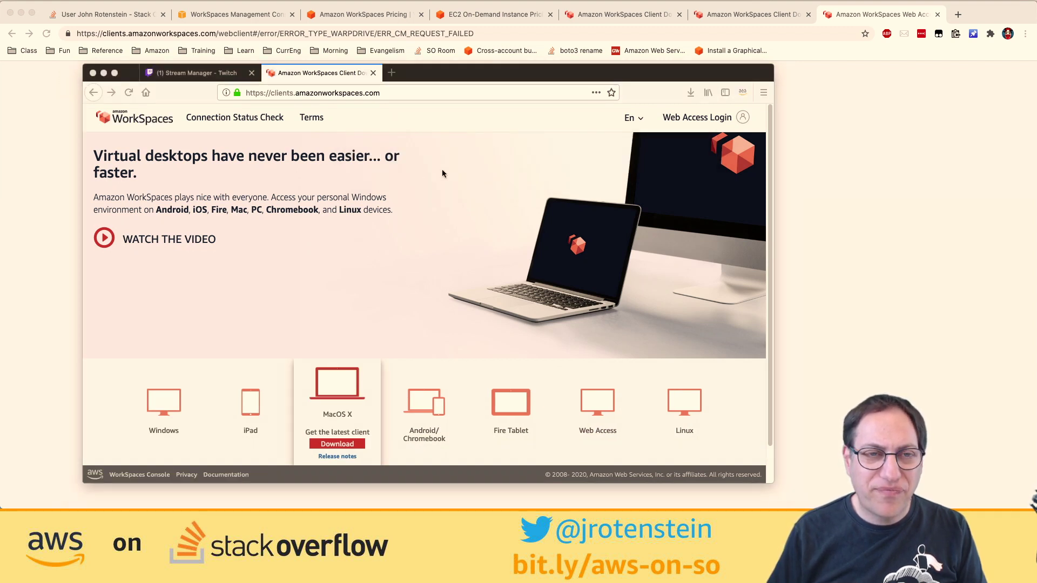
key(super+v)
key(Return)
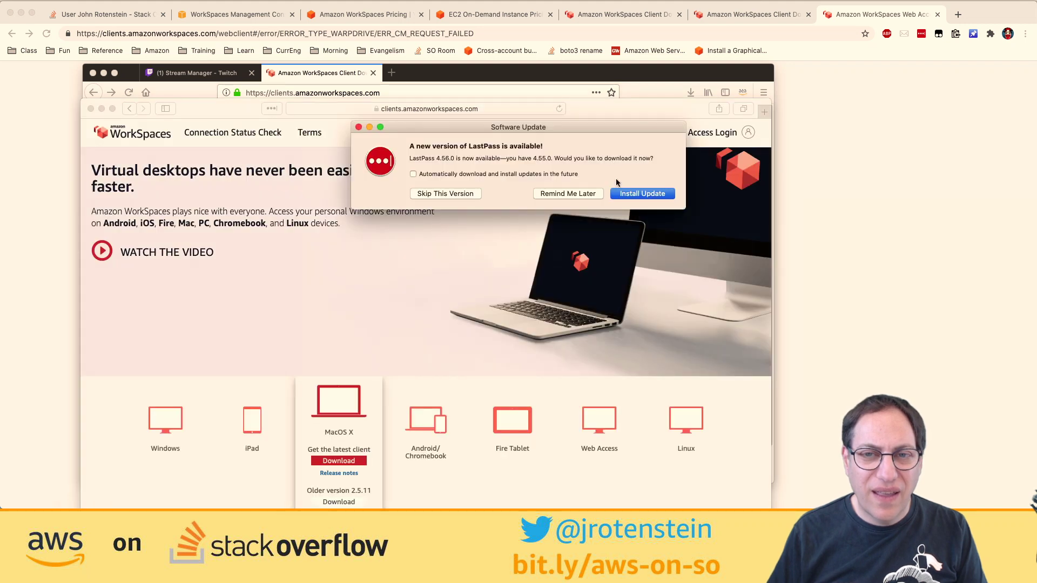
click(463, 195)
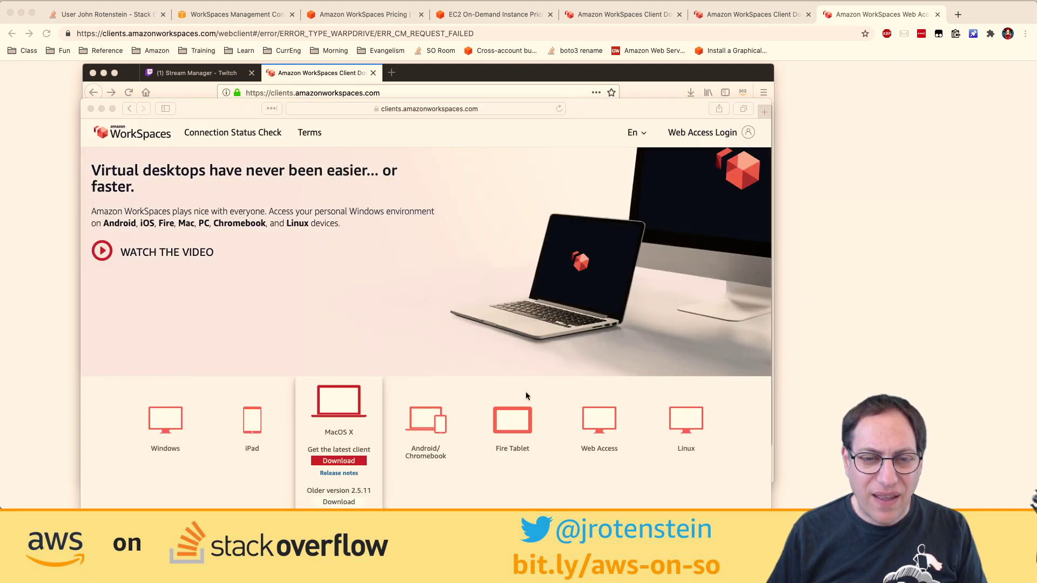
click(594, 454)
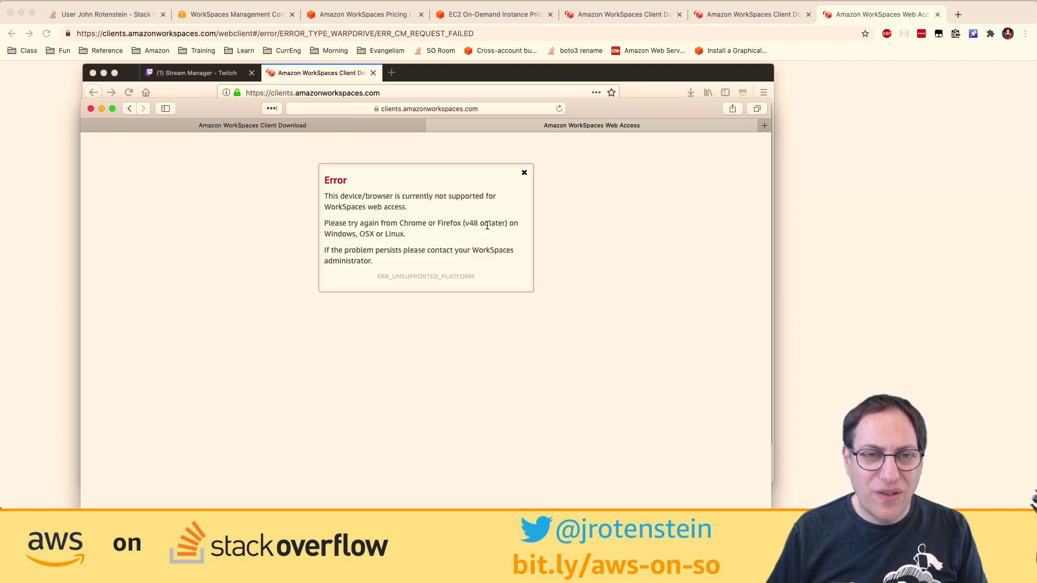
key(super+q)
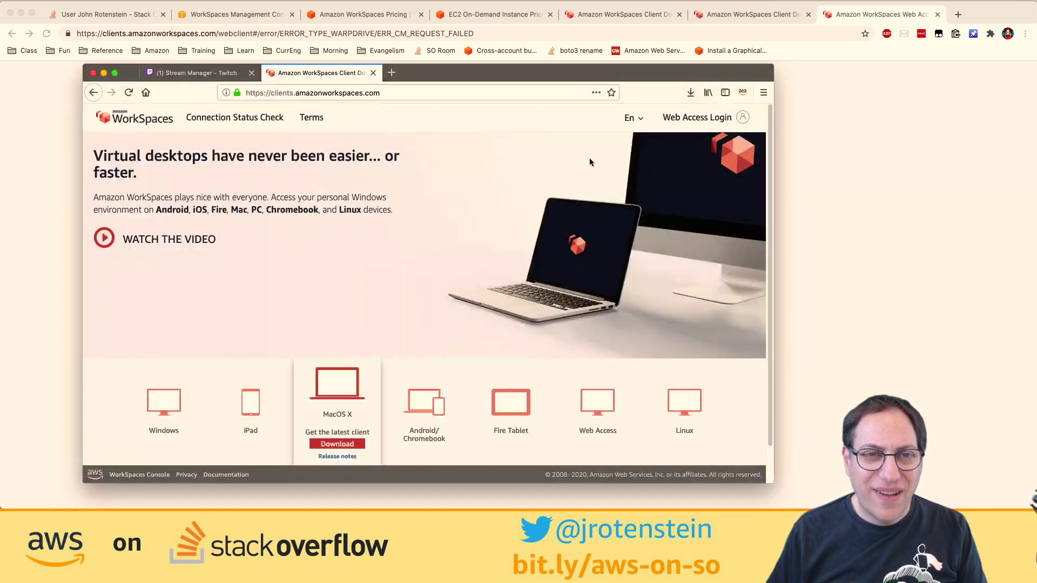
- Launch Web Access in Firefox and paste the saved registration code from clipboard history
click(427, 93)
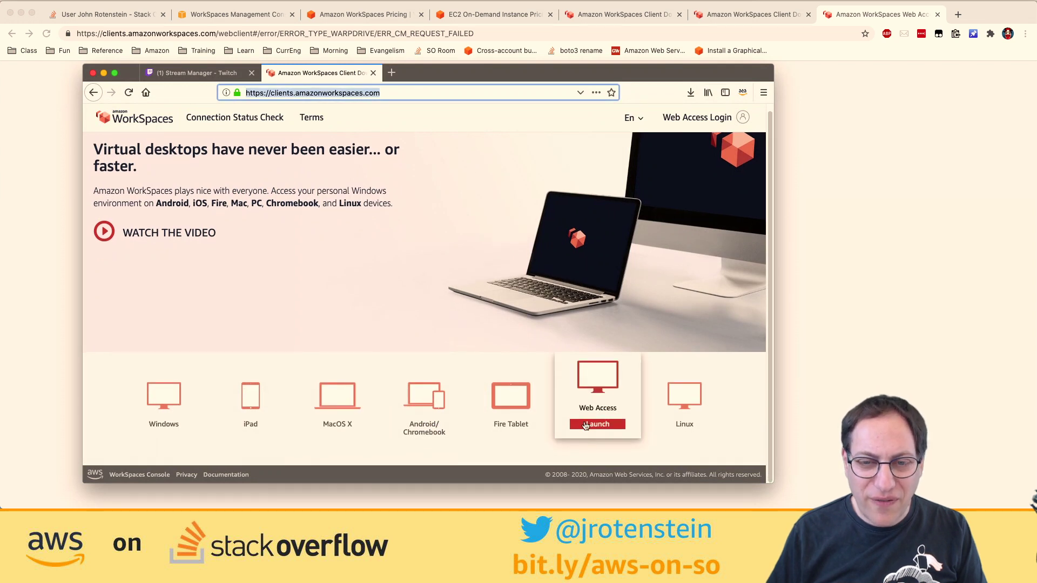
click(592, 427)
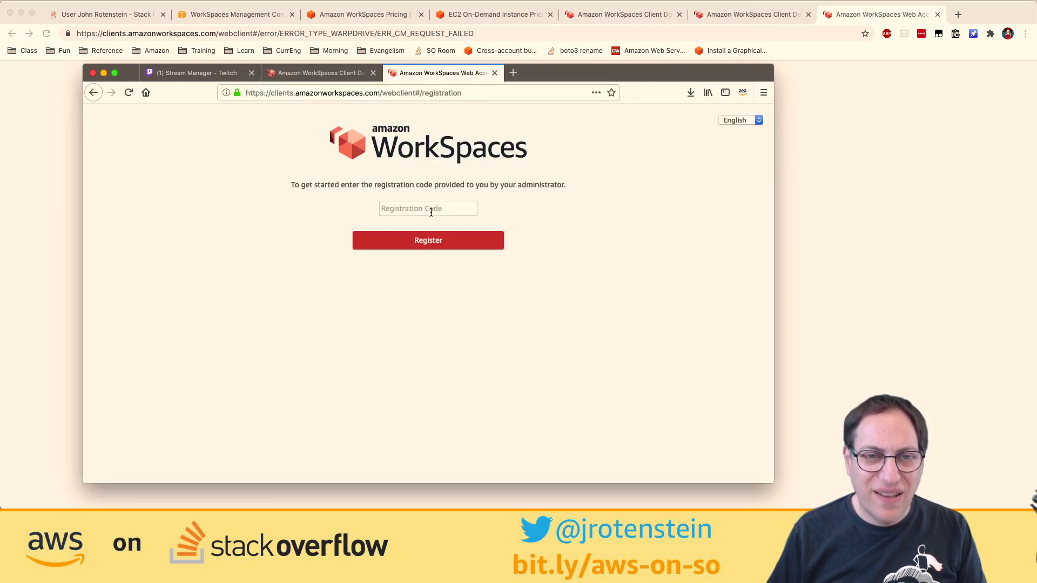
click(432, 209)
click(878, 2)
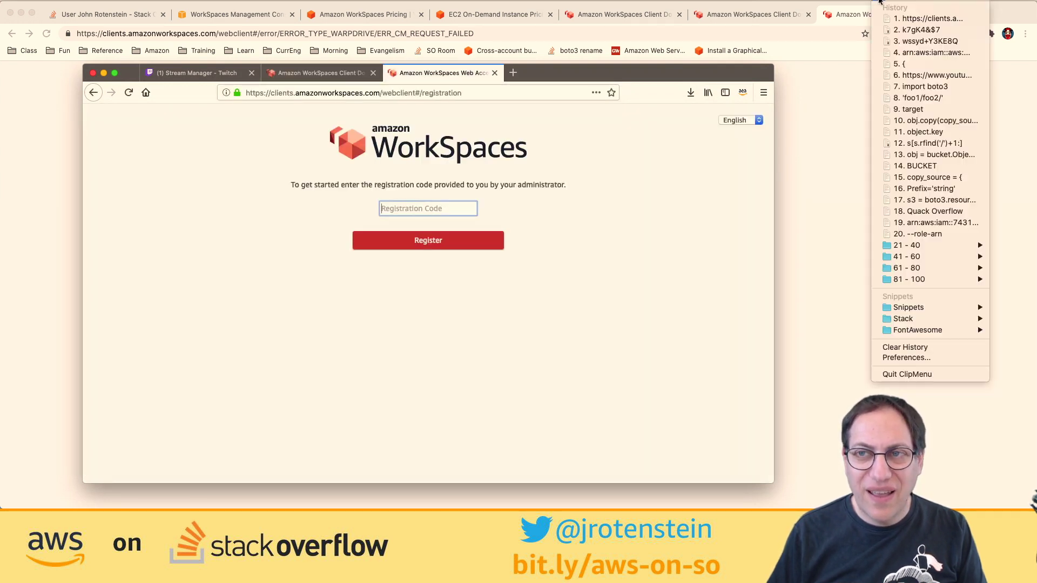
click(887, 41)
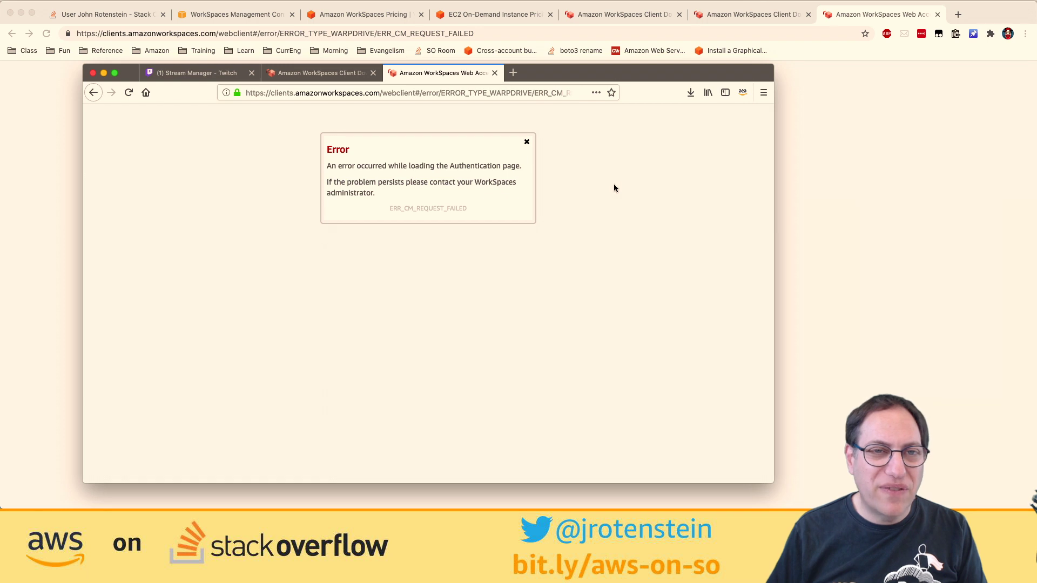
key(super+Tab)
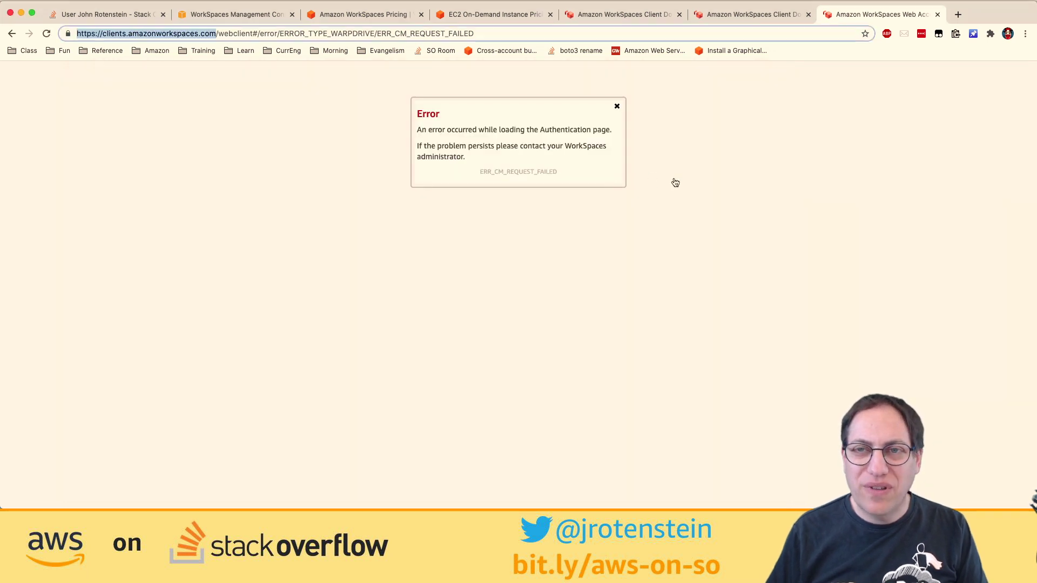
- Close the failing Web Access and duplicate download tabs and return to Chrome's WorkSpaces console list
key(super+w)
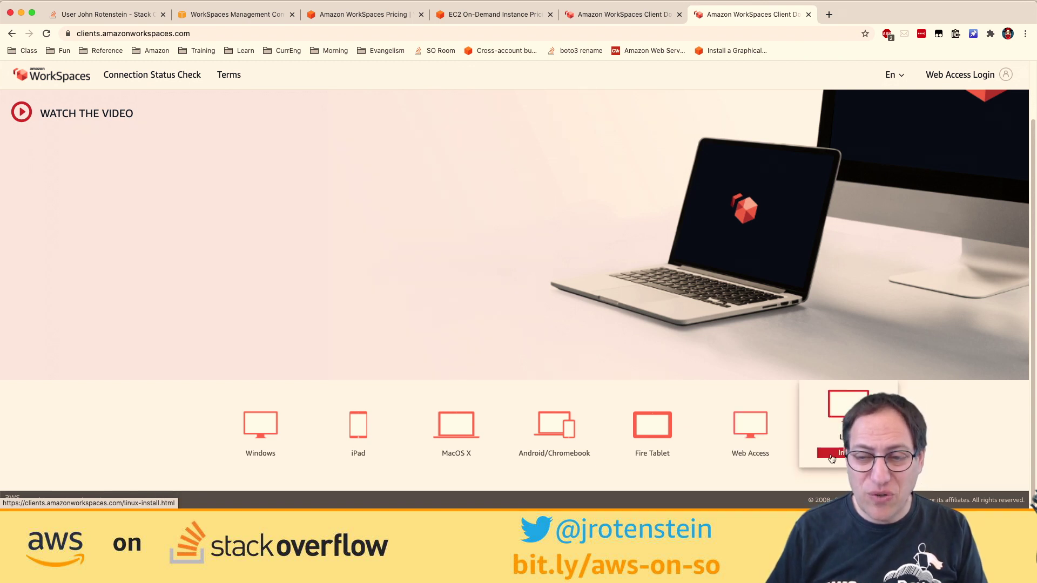
key(super+w)
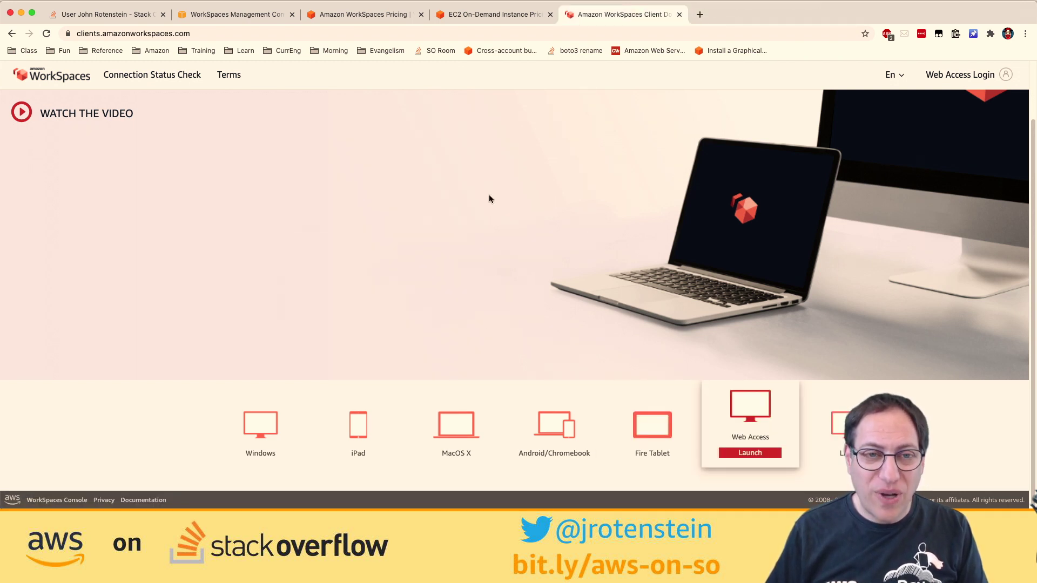
key(super+Tab)
key(super+shift+Tab)
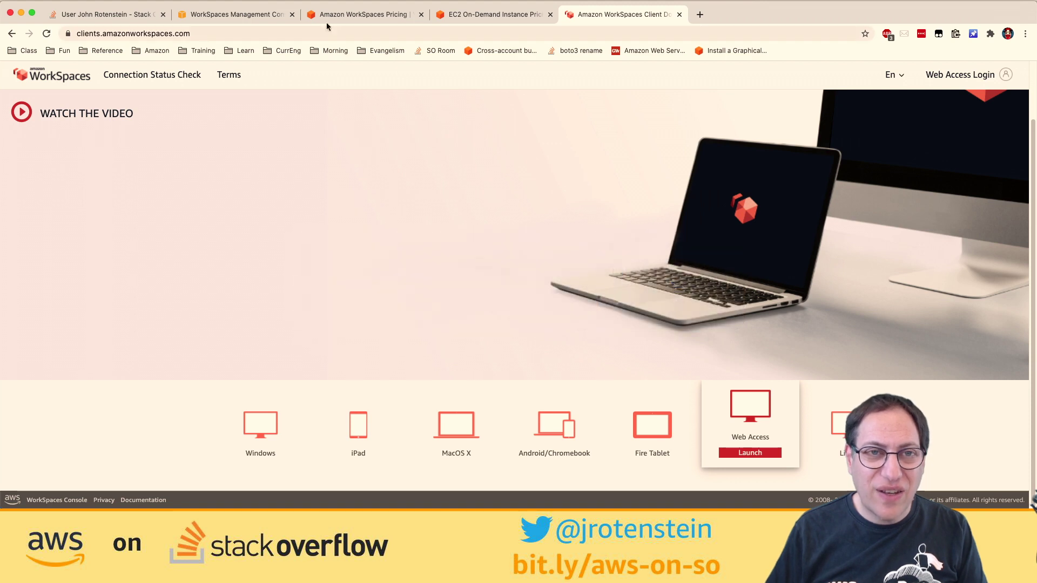
click(327, 16)
click(275, 14)
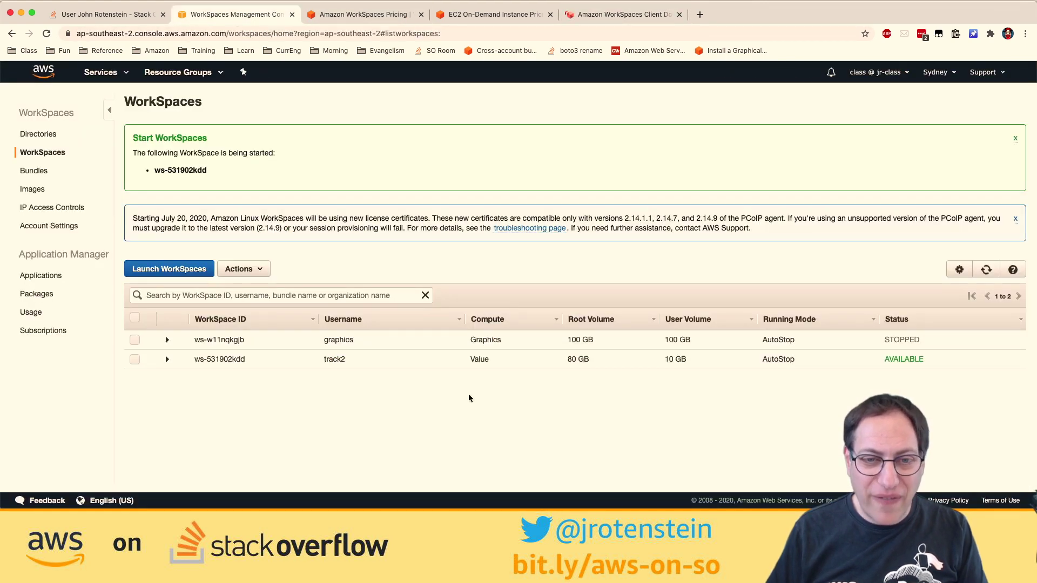
- Stop WorkSpace ws-531902kdd via Actions > Stop WorkSpaces, then go to the Stack Overflow bookmarks
click(135, 359)
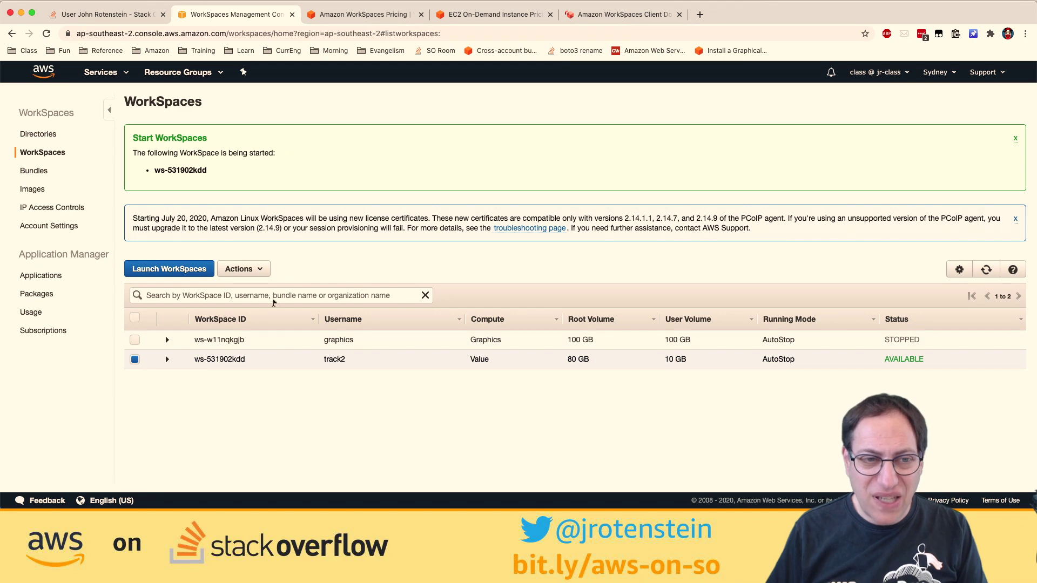
click(254, 275)
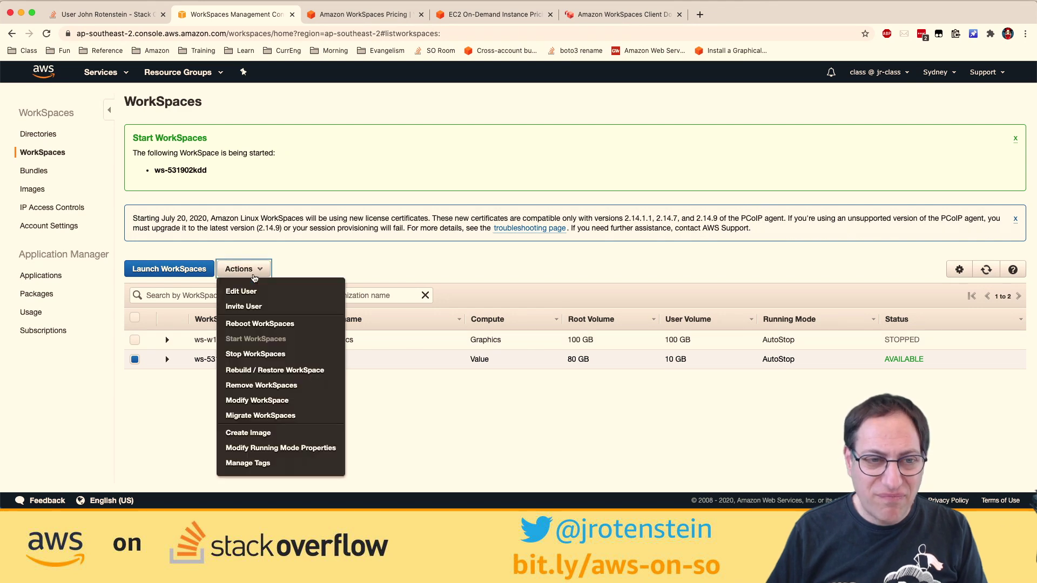
click(256, 354)
click(663, 333)
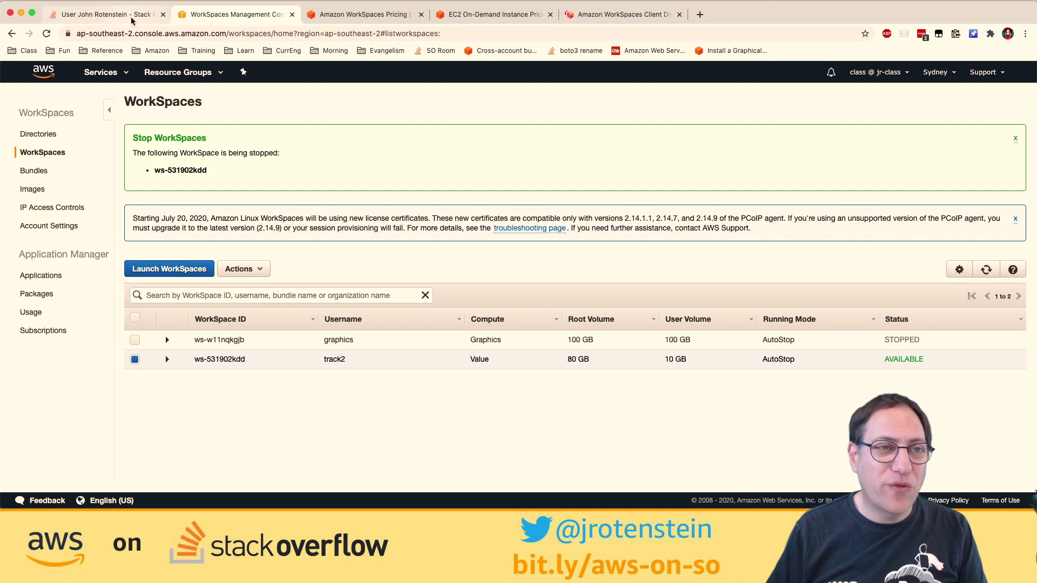
click(105, 14)
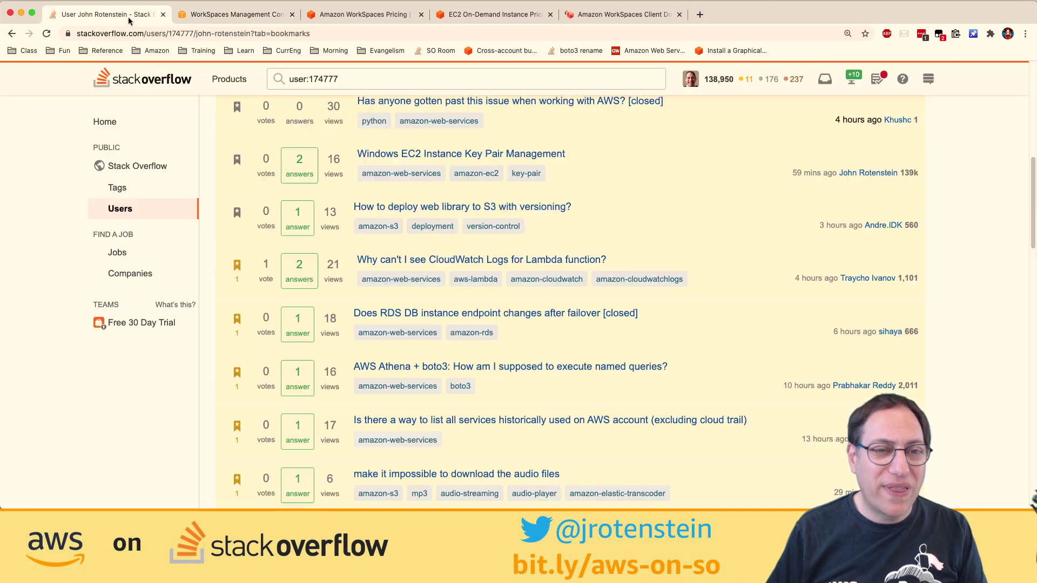
- Unbookmark the CloudWatch Logs for Lambda question and read the RDS endpoint failover question
click(237, 265)
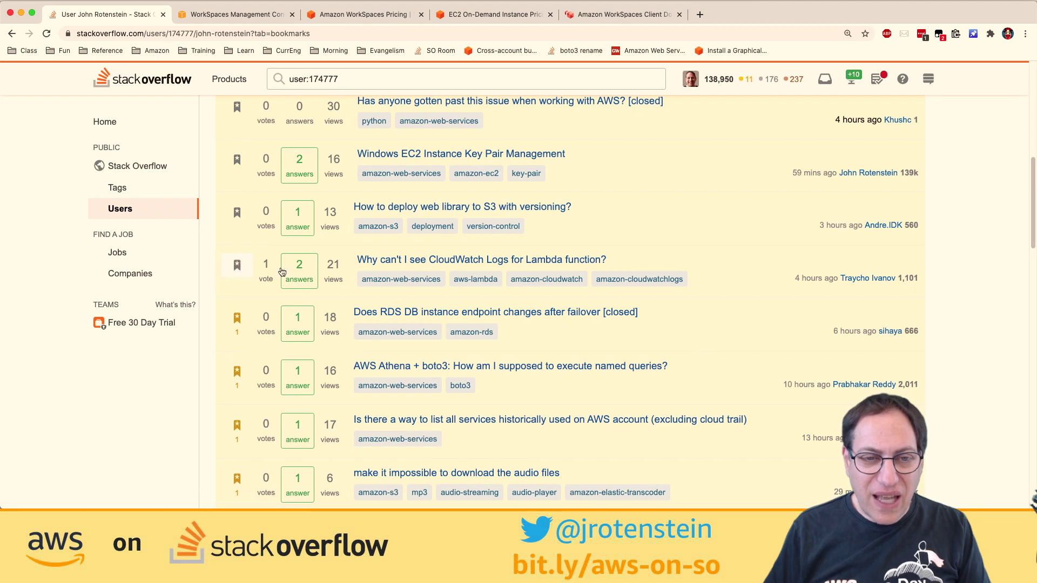
shift+super+click(463, 317)
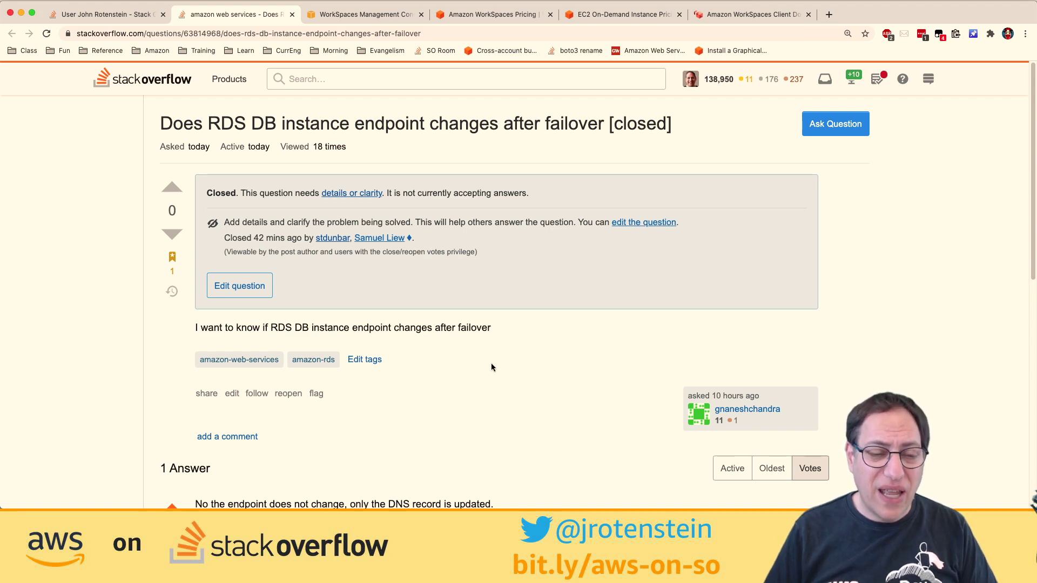
scroll(491, 365, down, 5)
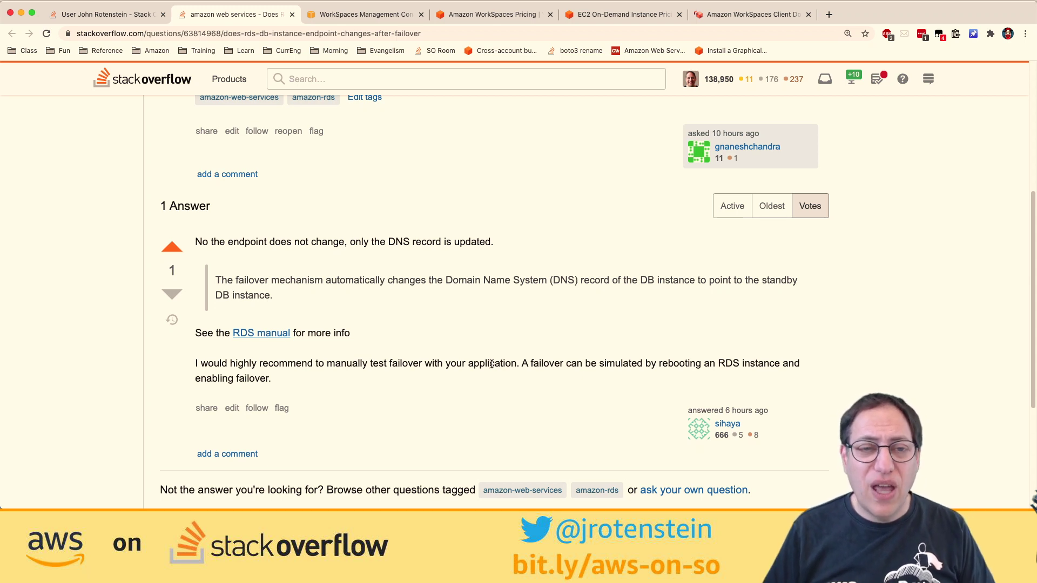
scroll(492, 364, up, 5)
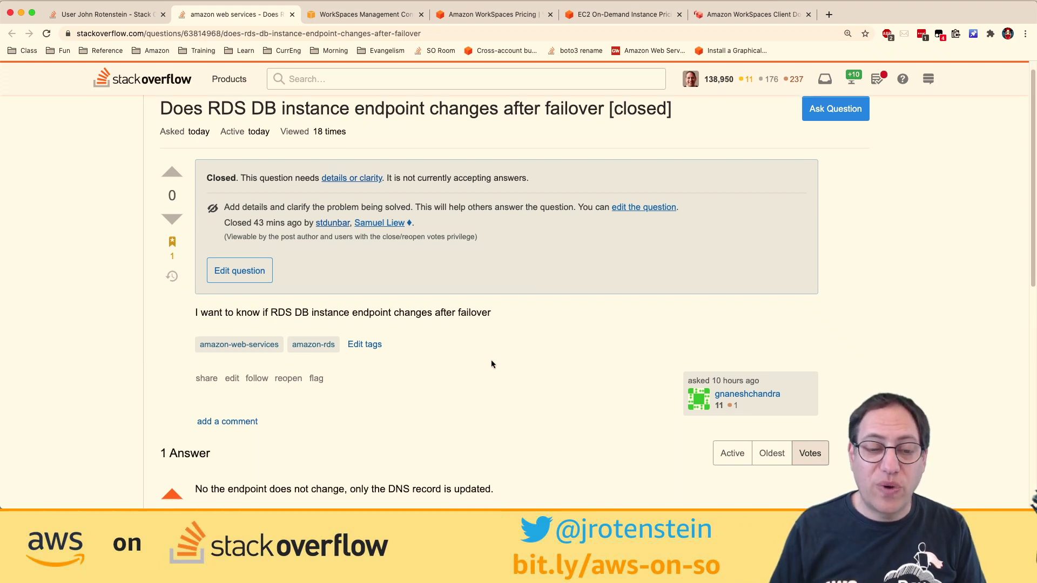
scroll(491, 365, down, 5)
scroll(491, 361, up, 1)
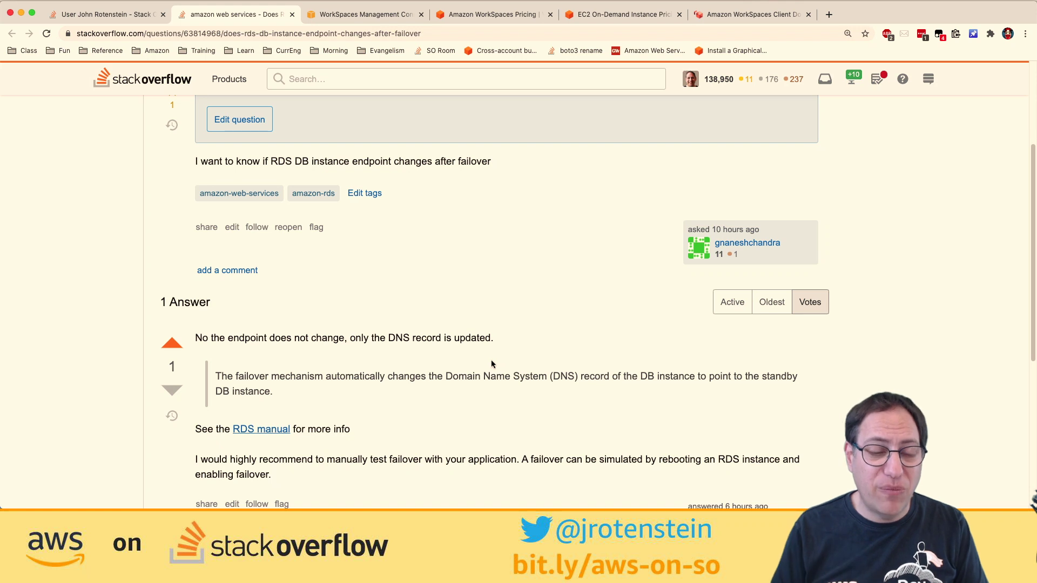
scroll(492, 363, down, 2)
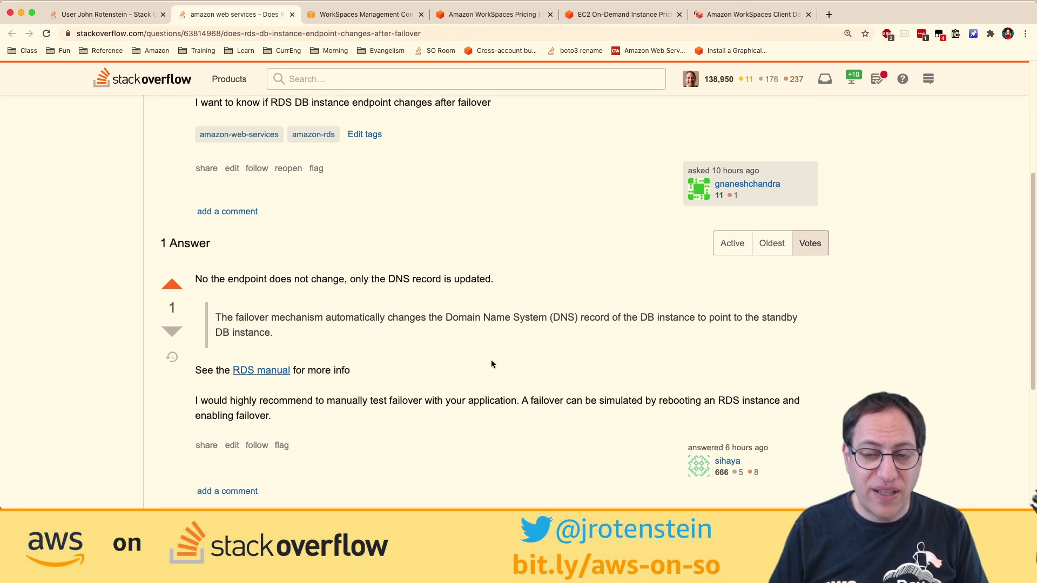
scroll(492, 364, down, 2)
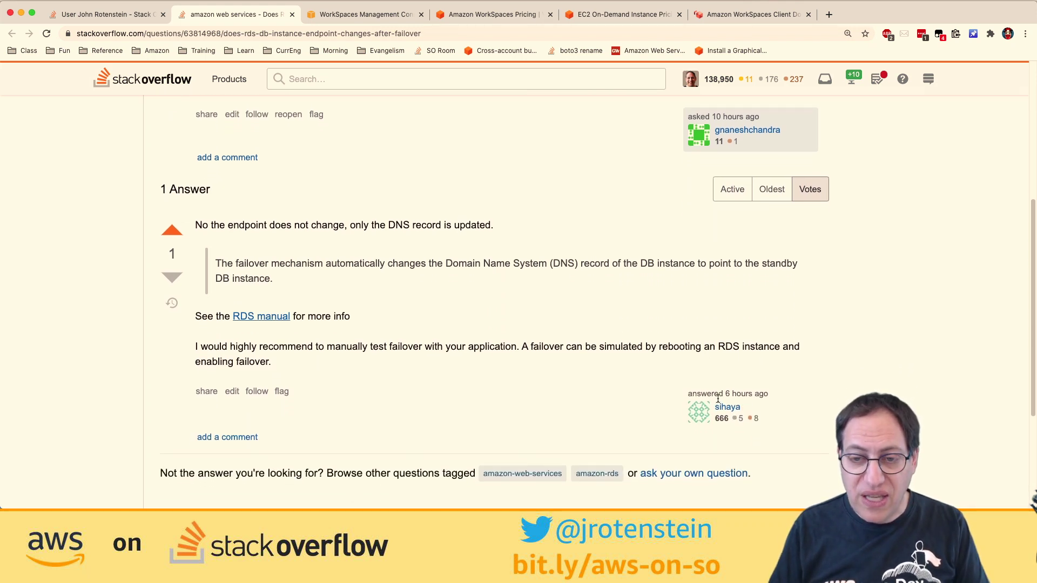
scroll(718, 398, down, 1)
- Close the RDS question, unbookmark it, and open the question on listing historically used AWS services
key(super+w)
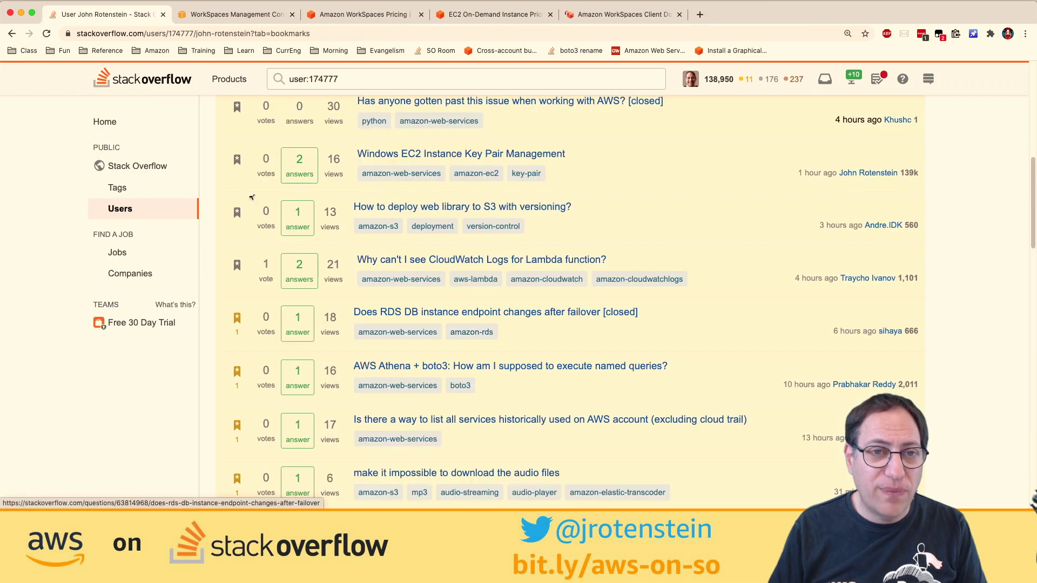
click(237, 316)
scroll(236, 316, down, 4)
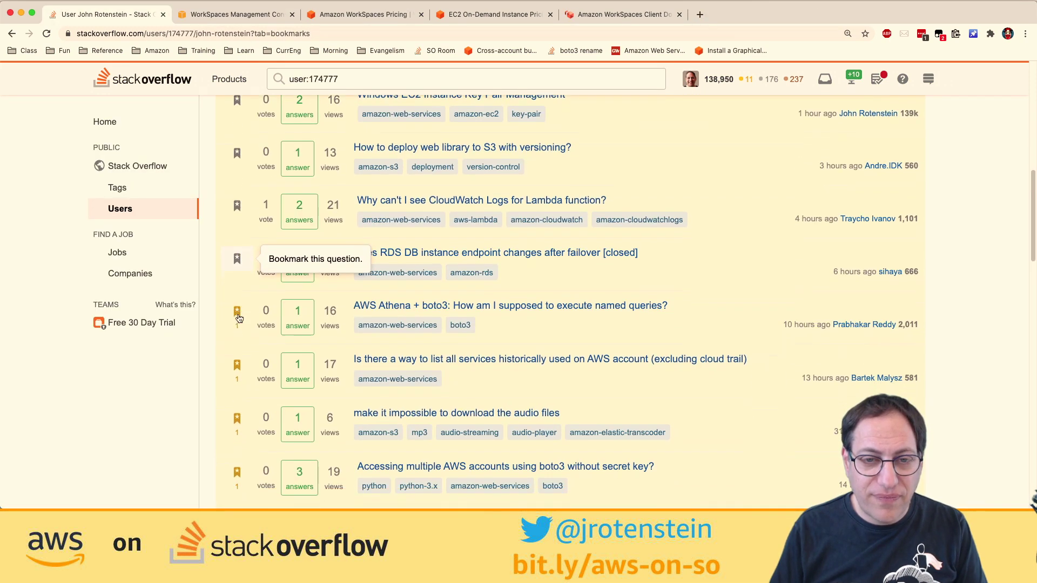
scroll(455, 271, down, 3)
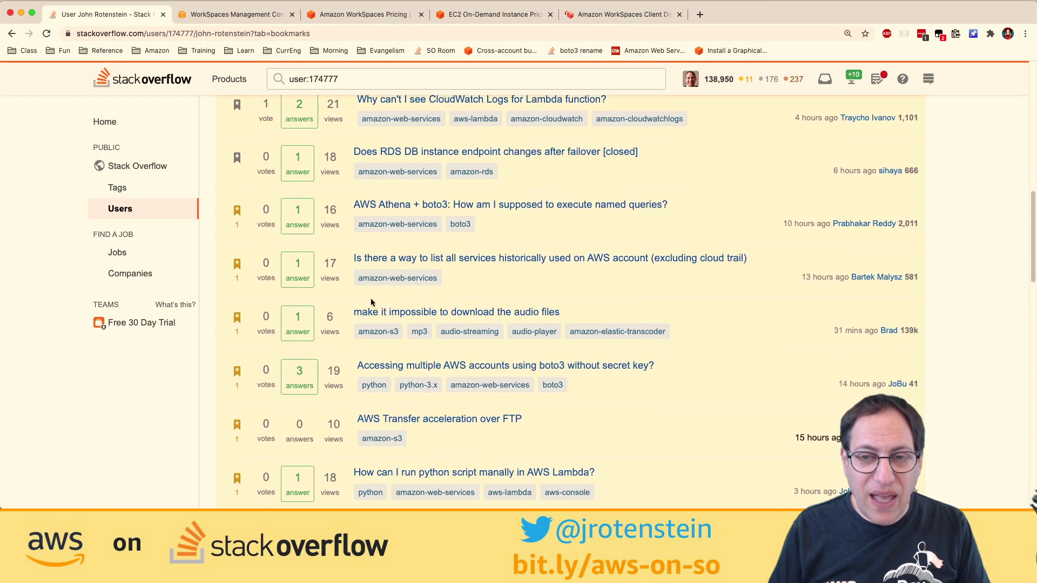
shift+super+click(470, 235)
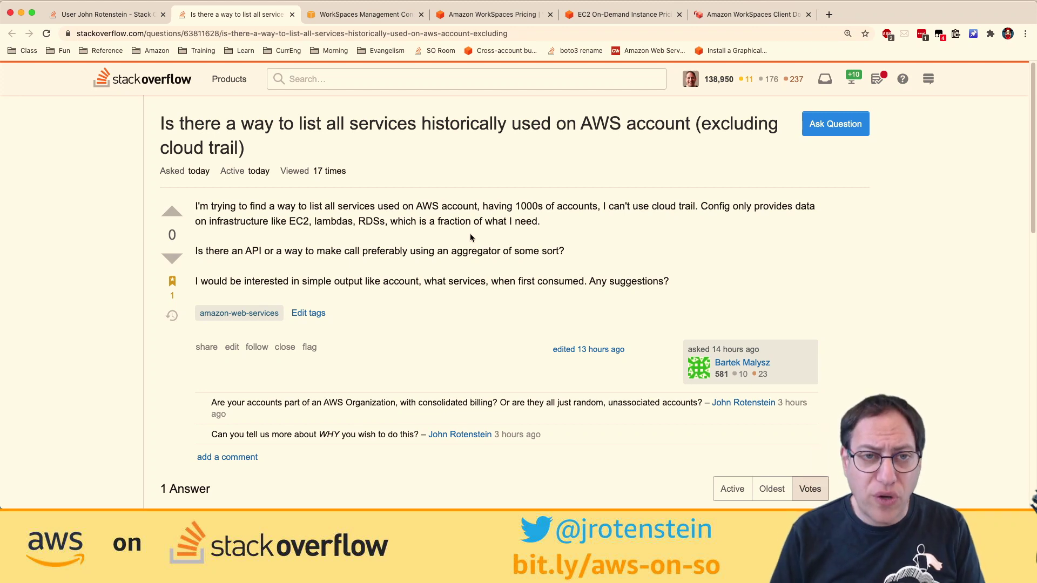
- Start an AWS console search in a new browser tab
key(ctrl+t)
text(con)
key(Tab)
- Search the console for 'cloudtrail', open the CloudTrail dashboard, and zoom in on recent events
text(cloudtrail)
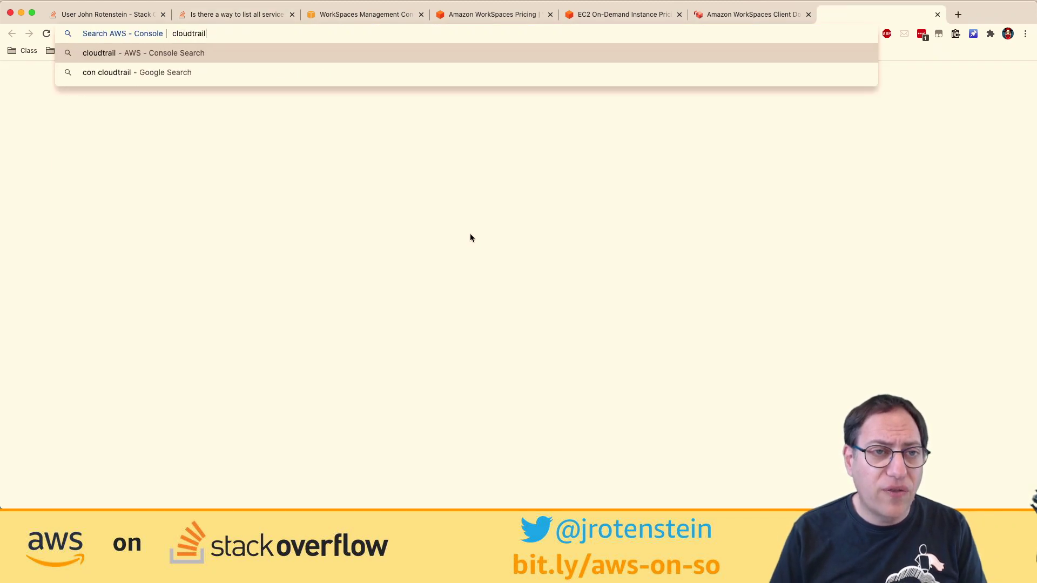
key(Return)
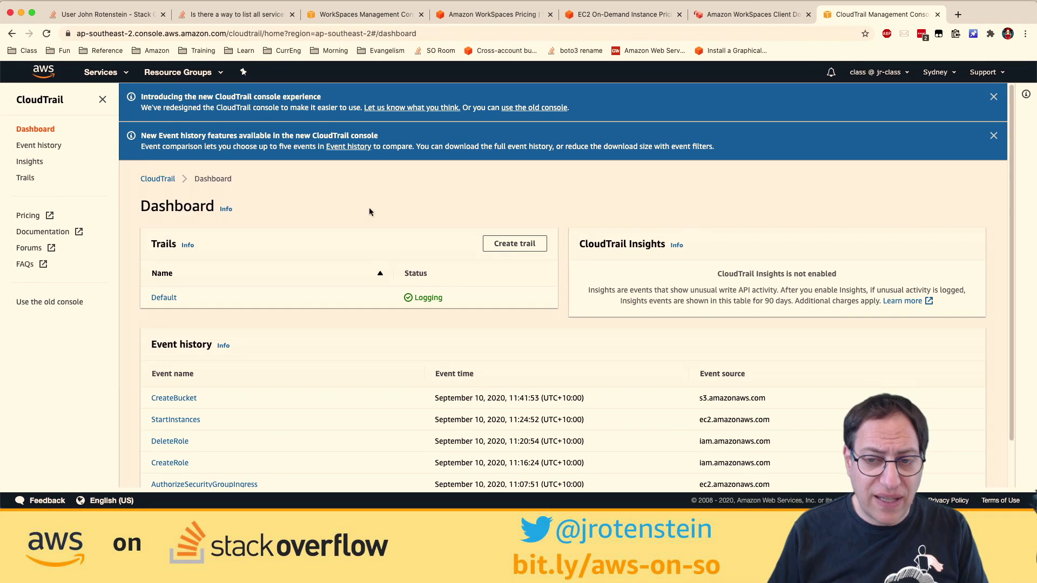
scroll(370, 211, down, 2)
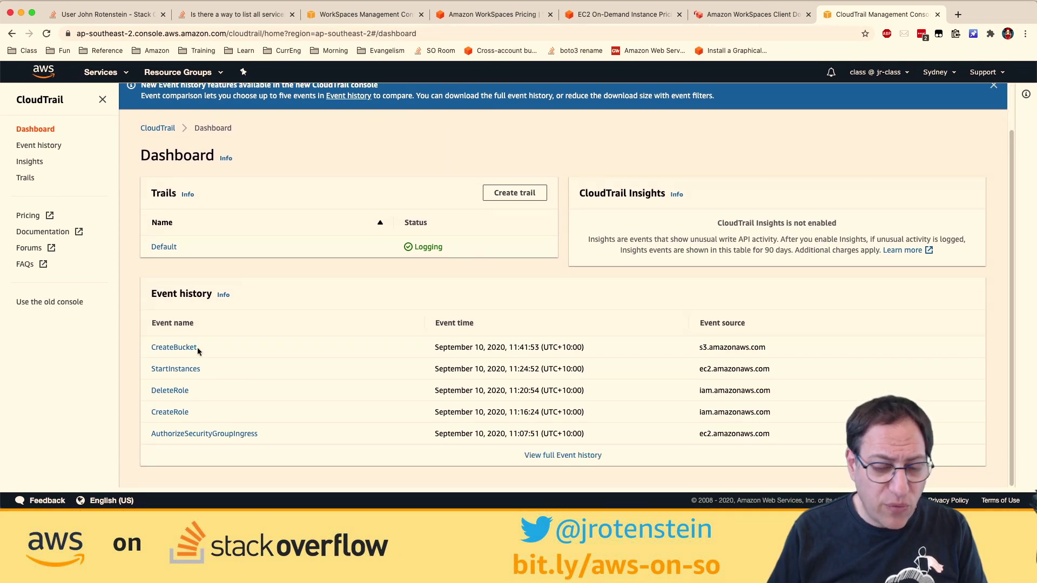
key(super+equal)
key(super+equal)
scroll(196, 348, down, 3)
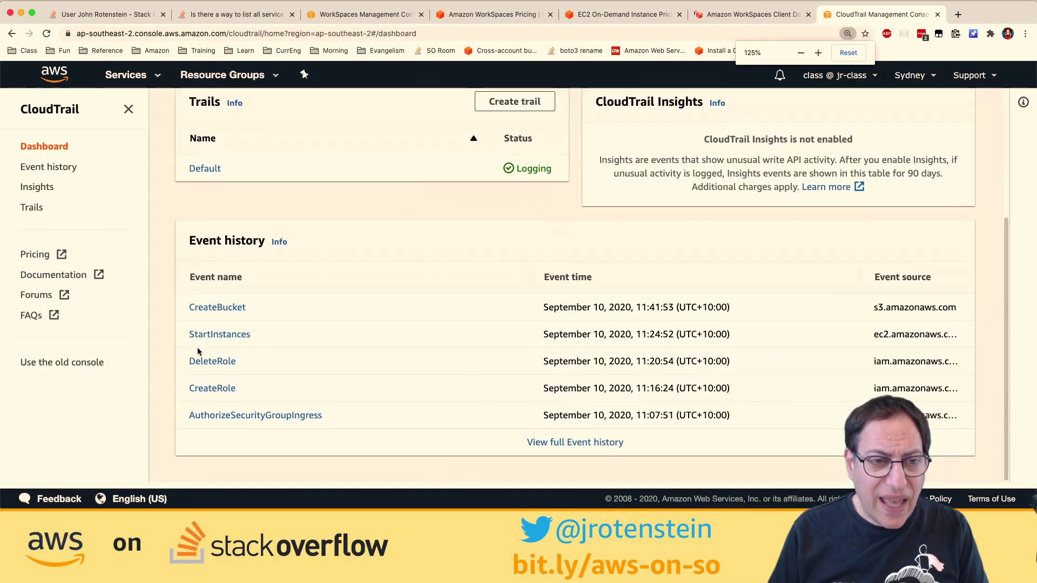
click(228, 308)
scroll(227, 306, down, 3)
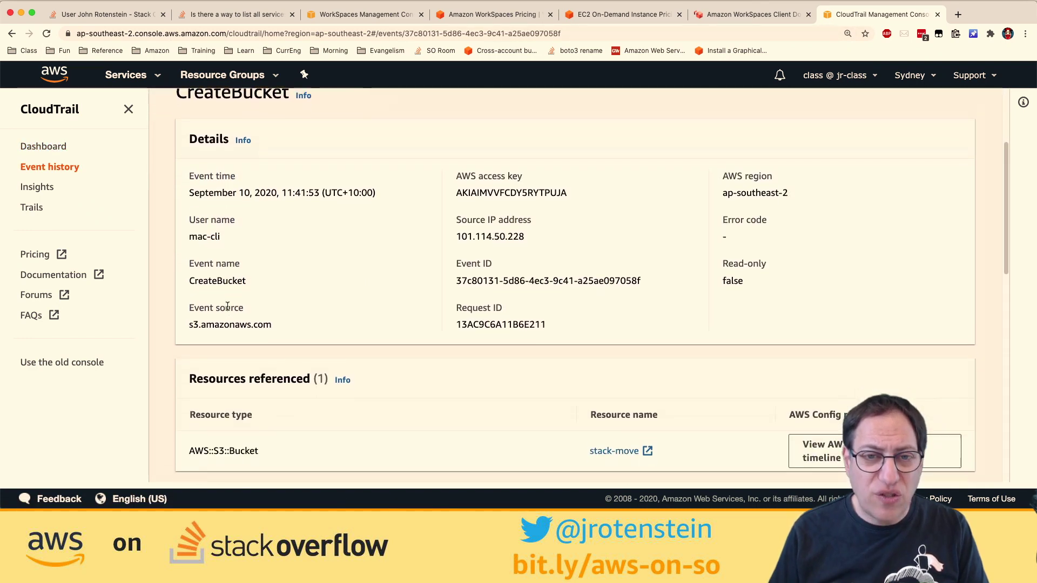
drag(459, 159, 579, 160)
click(460, 161)
drag(458, 159, 467, 159)
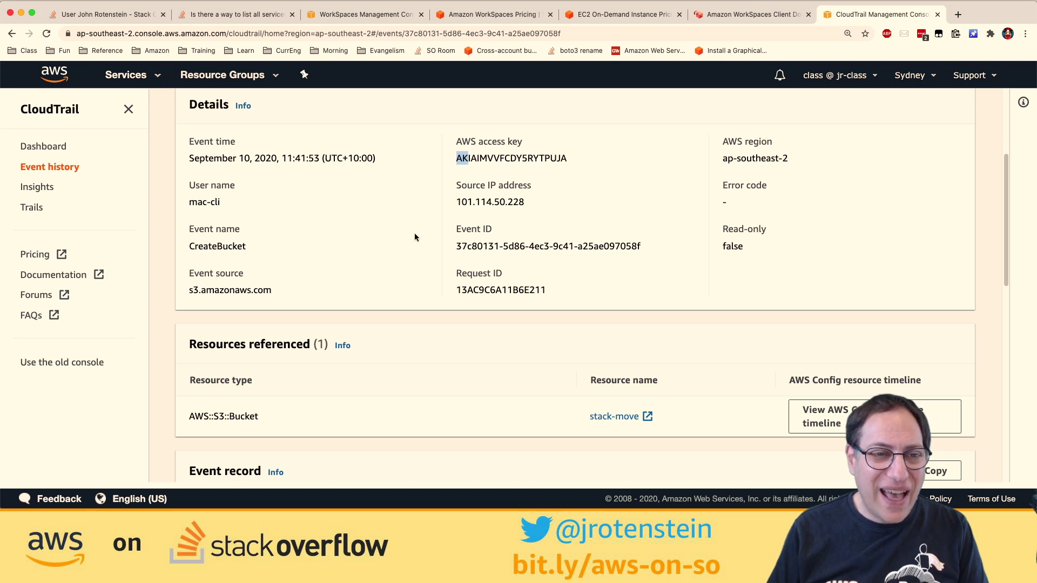
drag(724, 167, 780, 158)
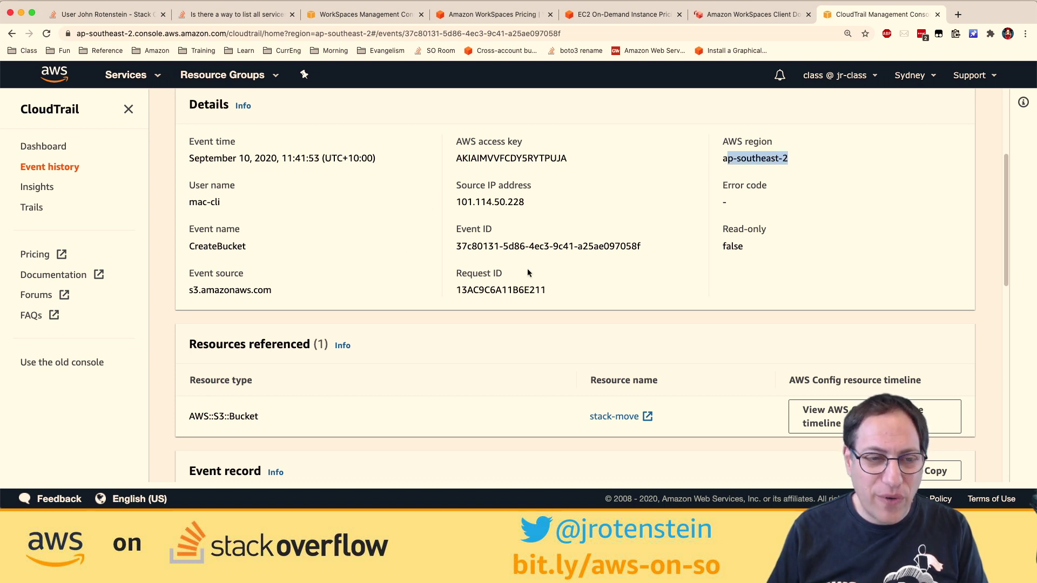
scroll(527, 270, down, 5)
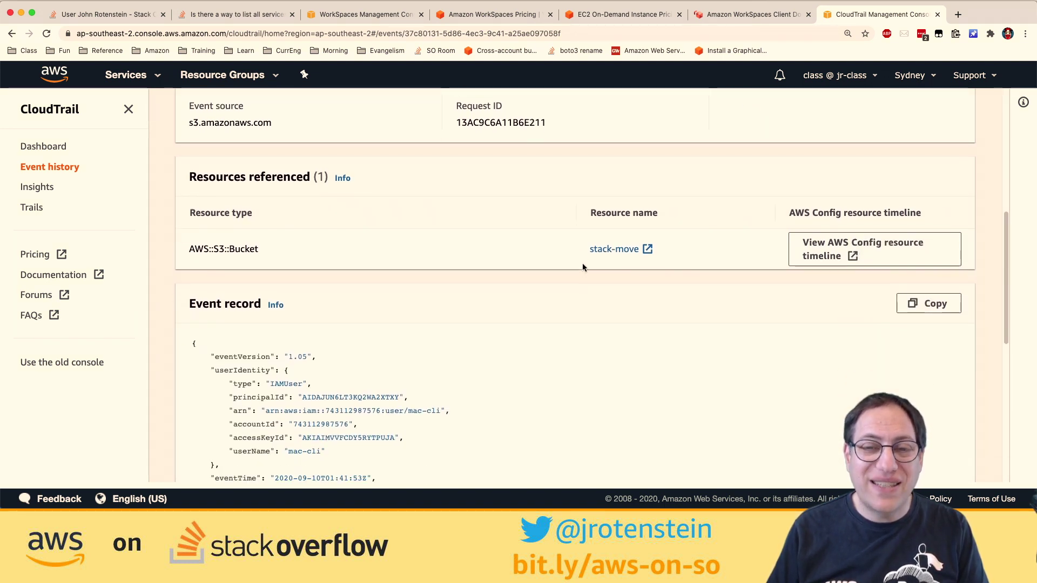
drag(584, 250, 640, 250)
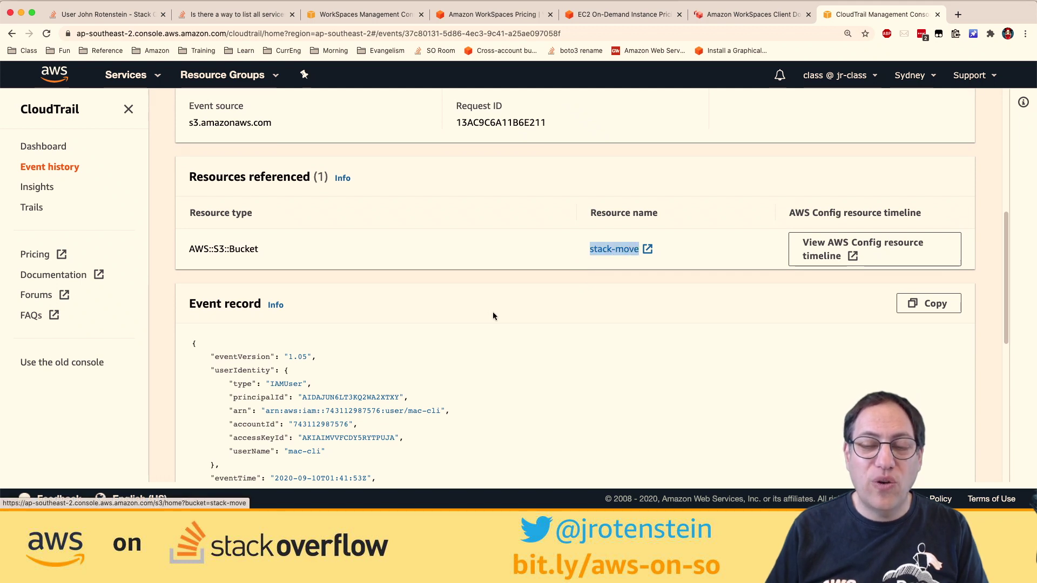
scroll(493, 316, down, 5)
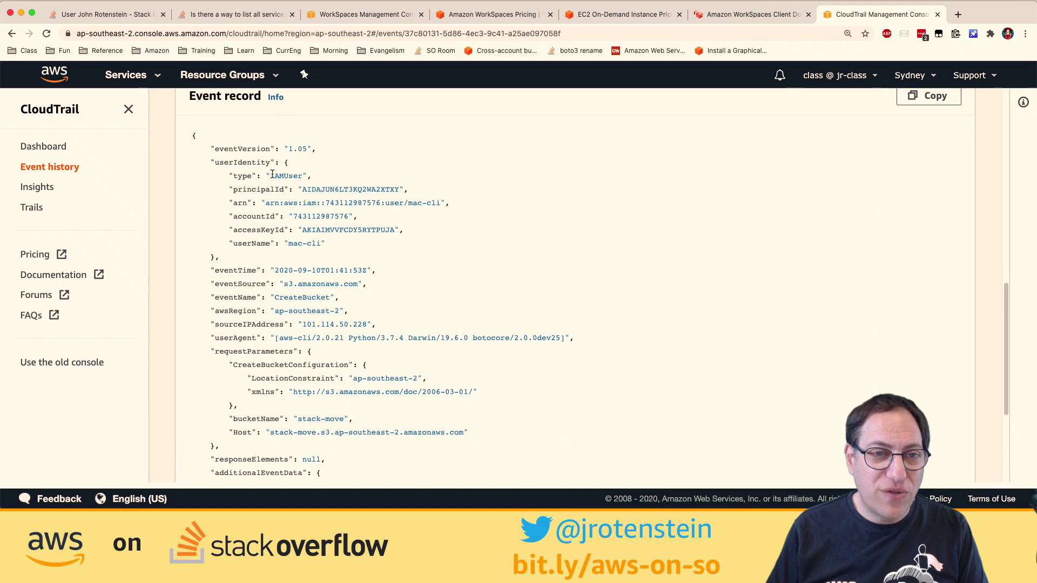
drag(348, 203, 441, 203)
click(463, 202)
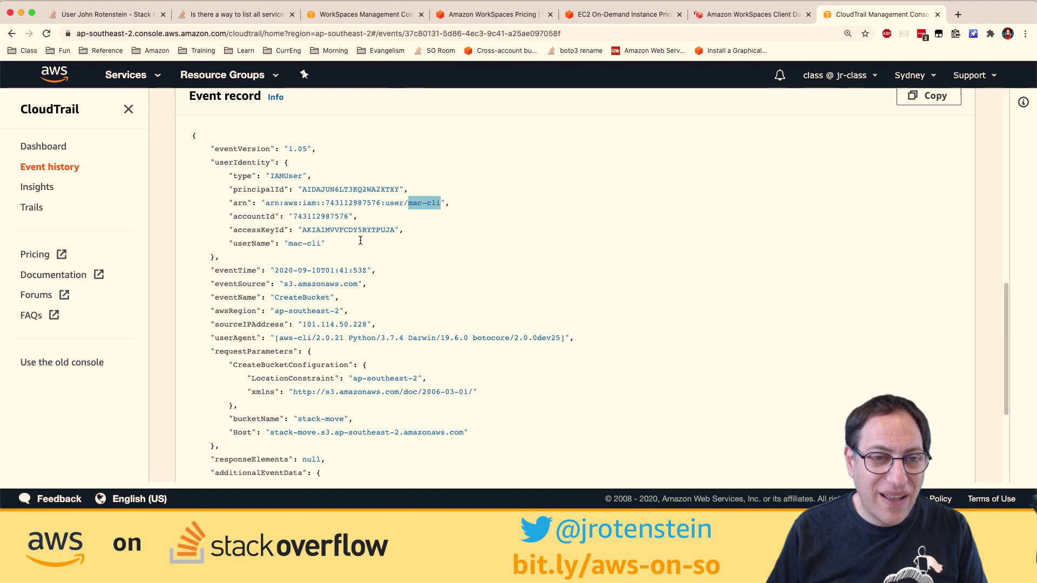
drag(303, 231, 398, 230)
scroll(346, 227, down, 3)
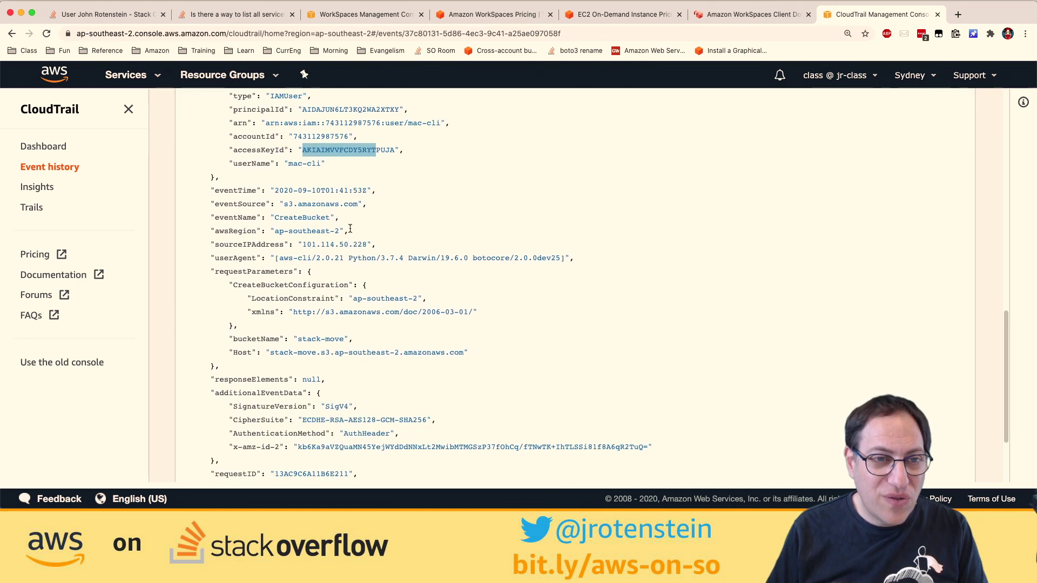
click(298, 190)
drag(298, 191, 358, 190)
scroll(340, 287, down, 1)
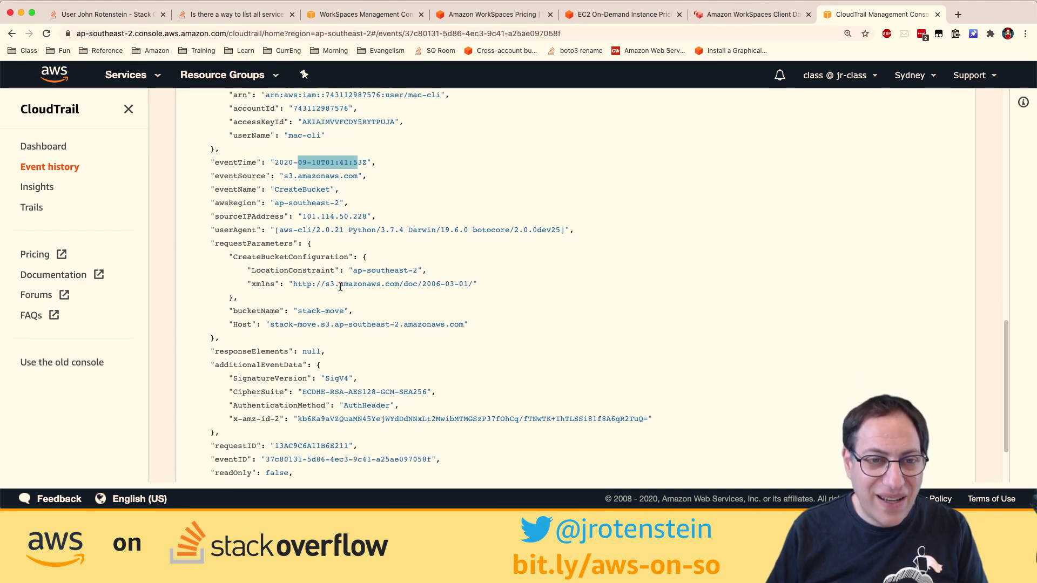
drag(306, 222, 557, 223)
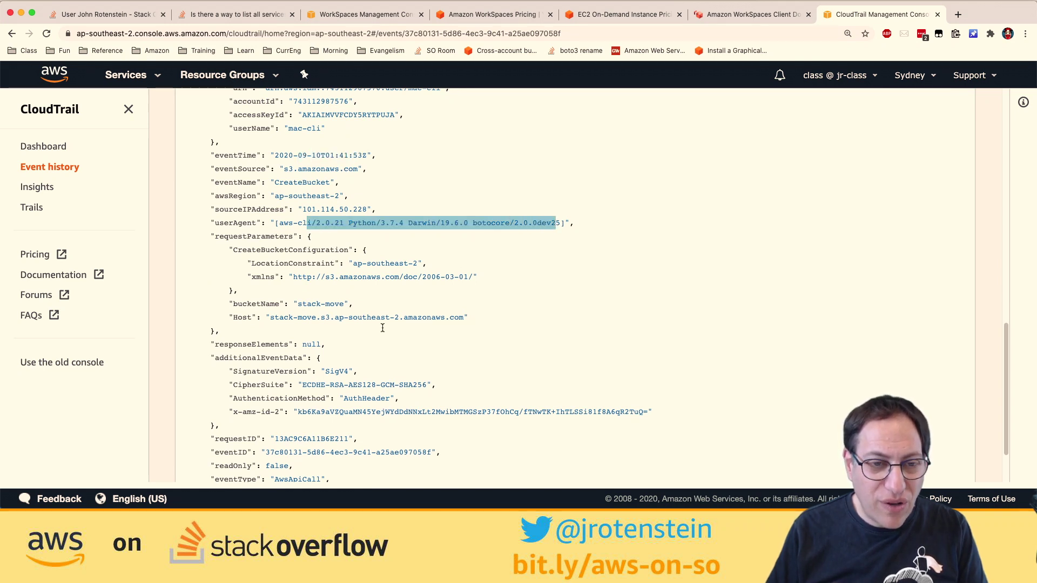
scroll(382, 325, down, 3)
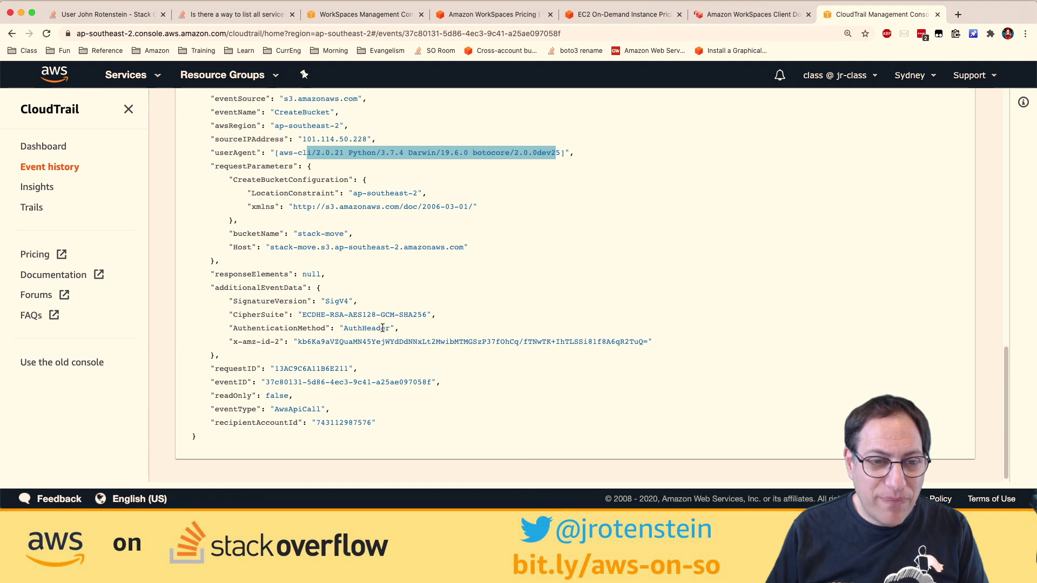
drag(247, 236, 373, 240)
drag(262, 250, 449, 250)
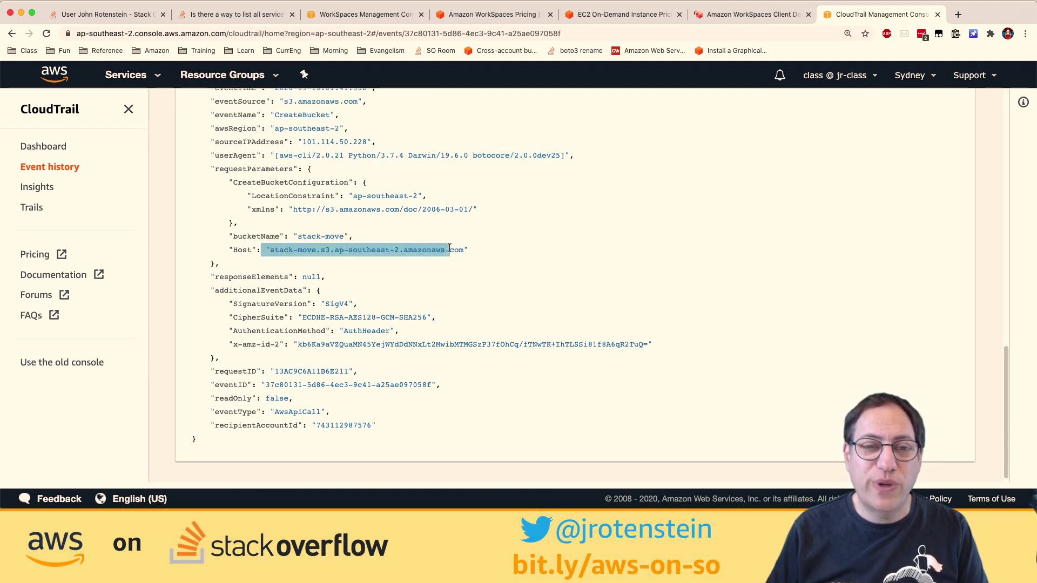
scroll(449, 249, up, 3)
scroll(449, 247, up, 10)
scroll(344, 193, up, 10)
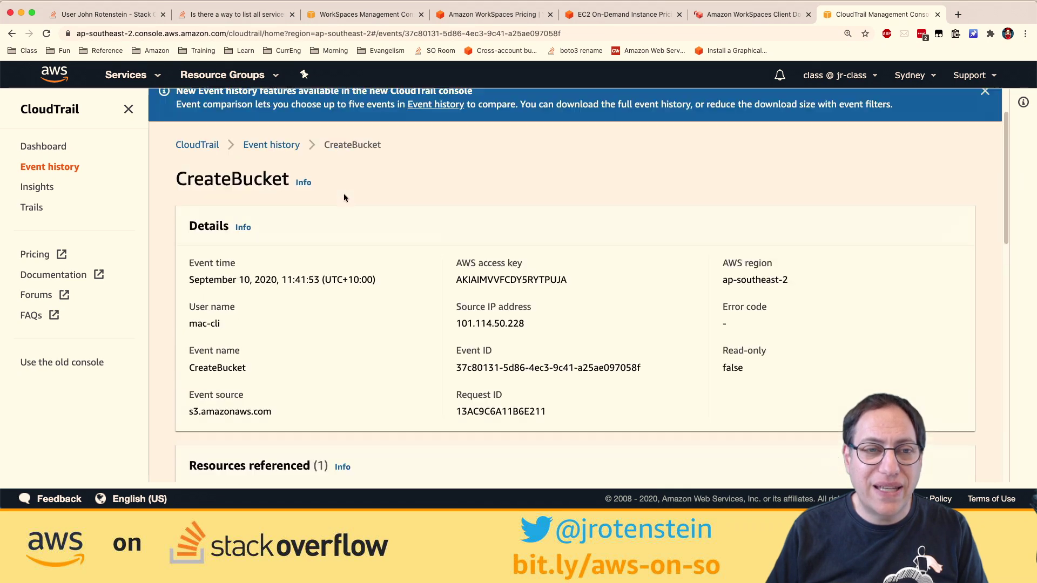
- Open the StartInstances event from Event history and review its instanceId and console userAgent
click(249, 210)
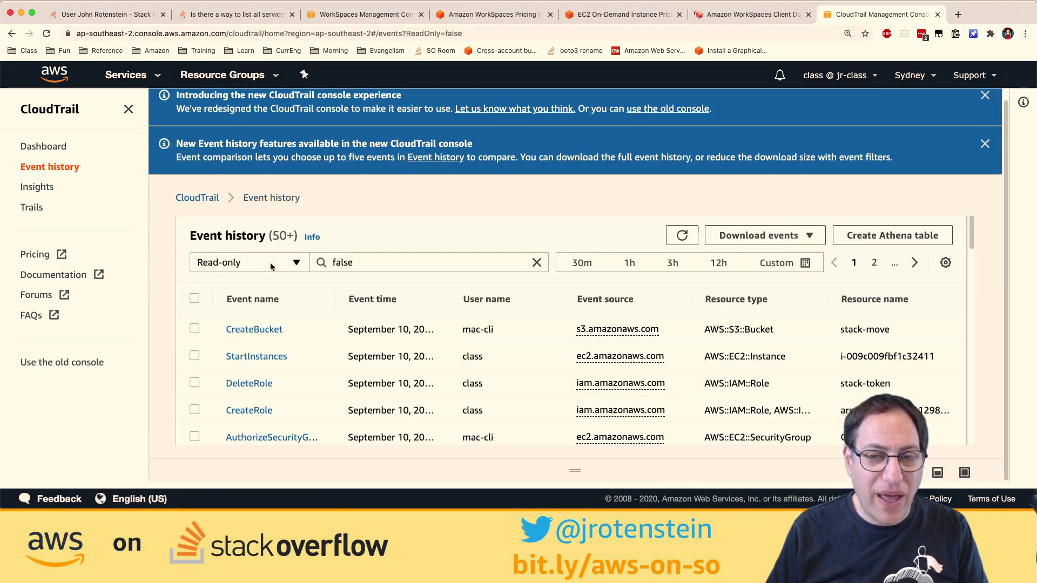
scroll(271, 267, down, 2)
scroll(271, 267, down, 1)
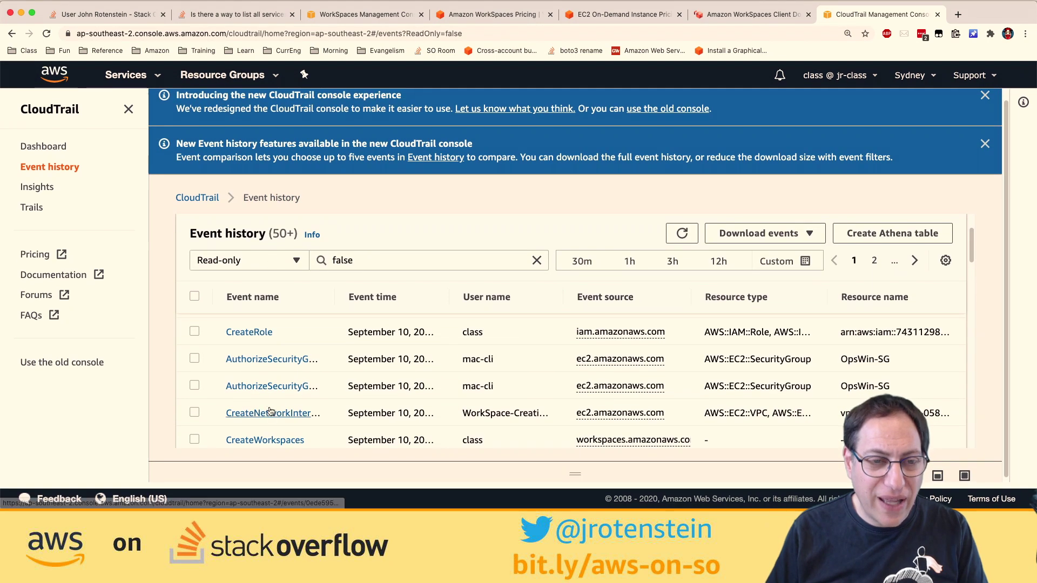
scroll(216, 378, up, 3)
scroll(166, 400, down, 1)
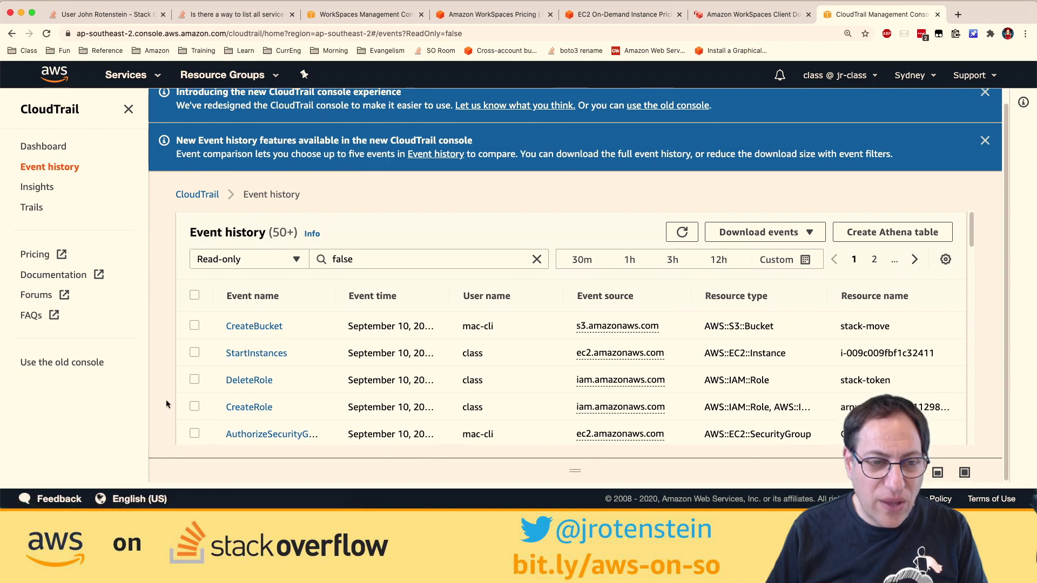
click(264, 360)
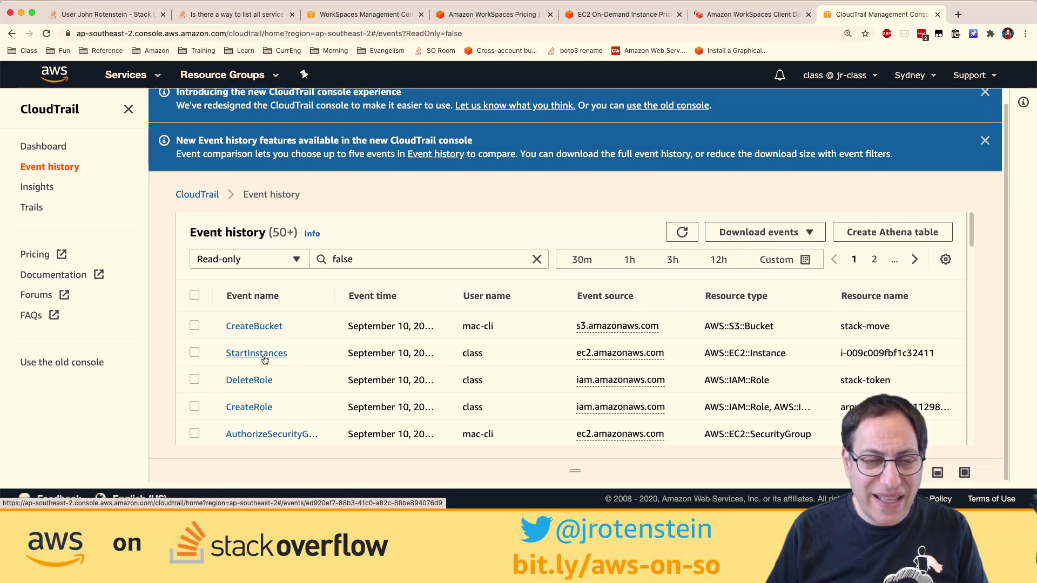
scroll(304, 338, down, 5)
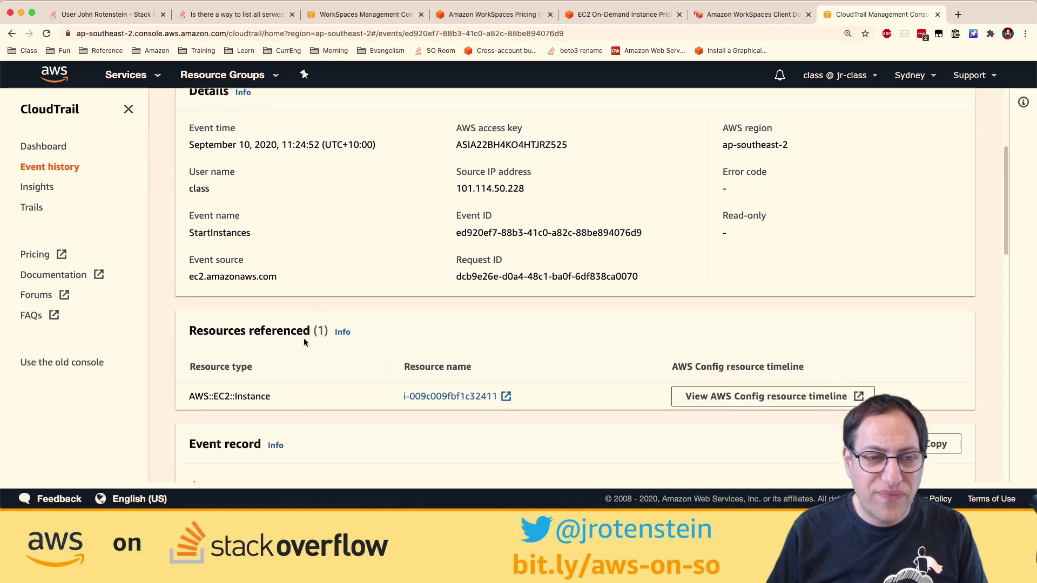
scroll(304, 338, down, 5)
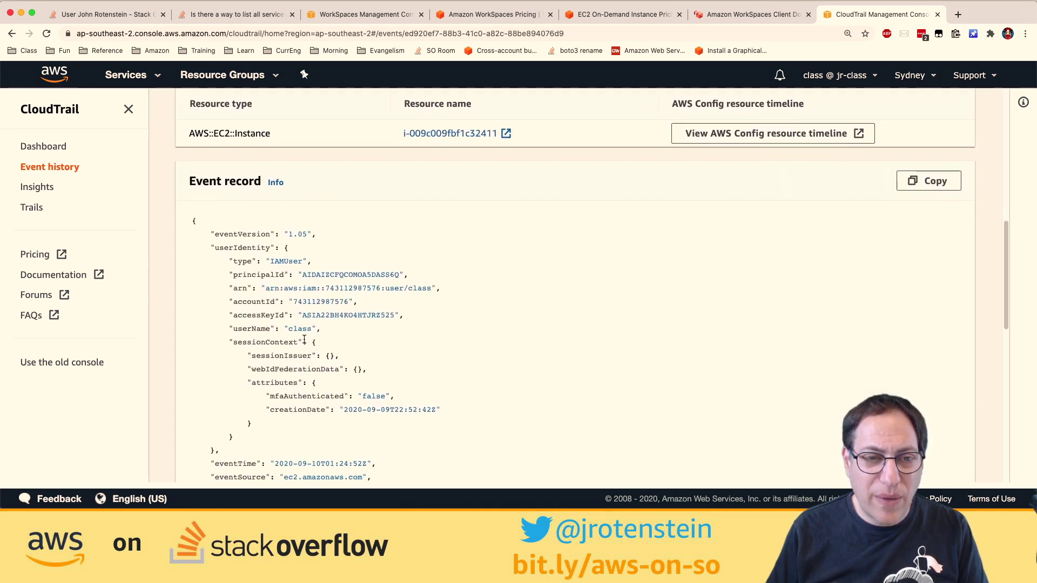
scroll(304, 339, down, 4)
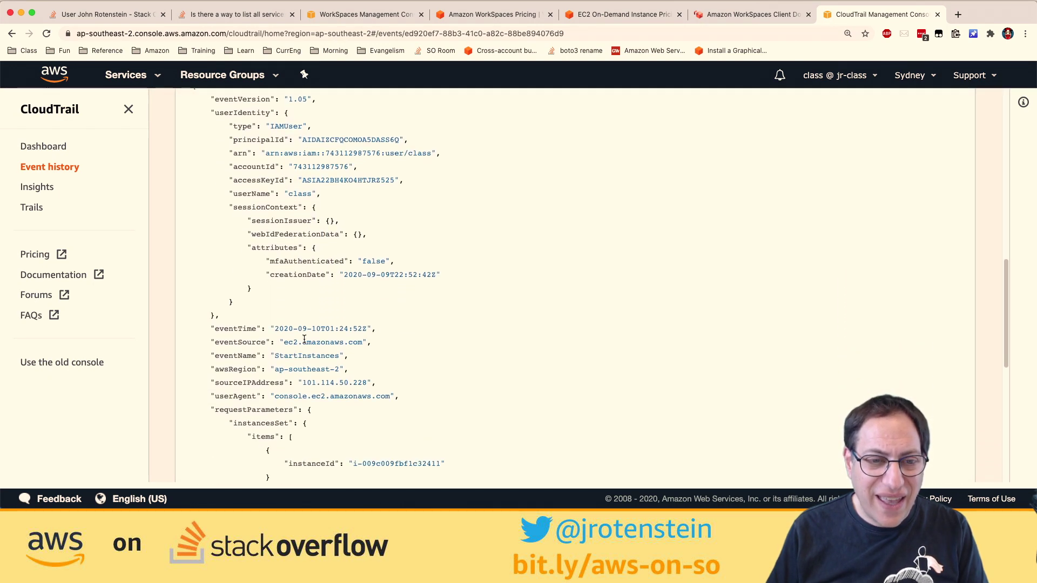
scroll(304, 339, down, 1)
drag(285, 308, 432, 317)
scroll(399, 304, down, 2)
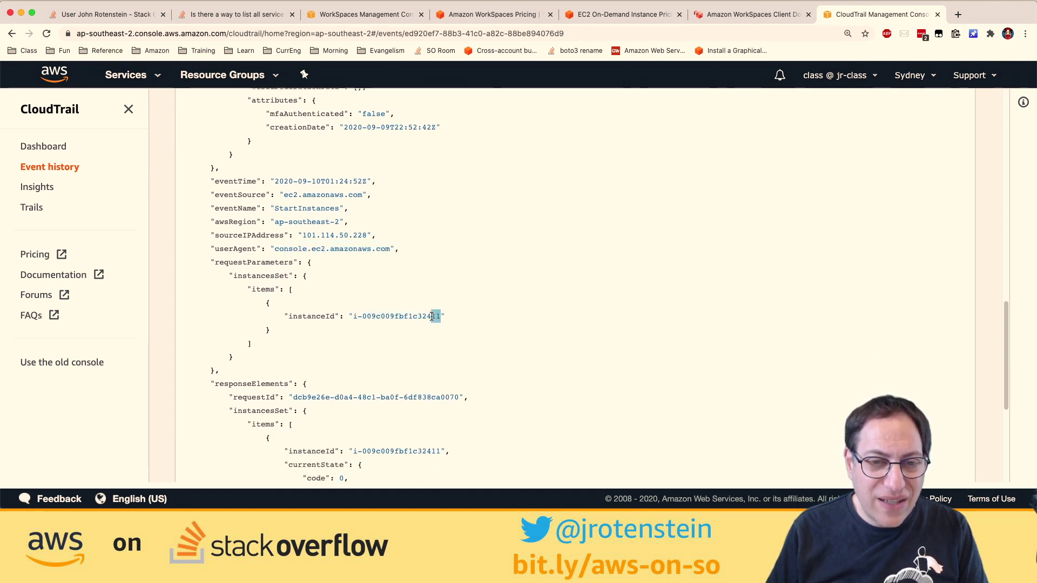
key(ctrl+t)
text(inst)
key(Return)
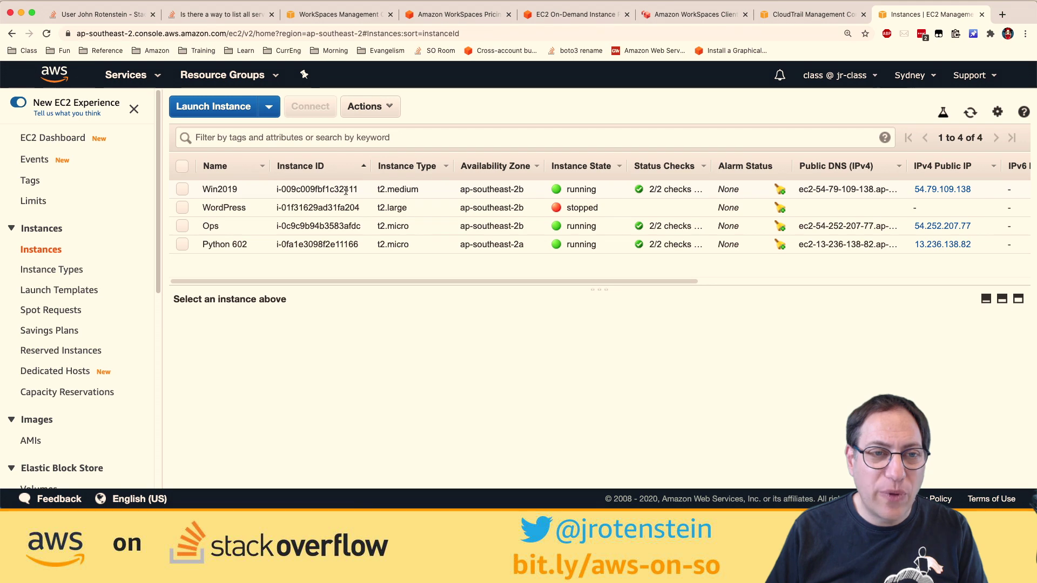
click(183, 190)
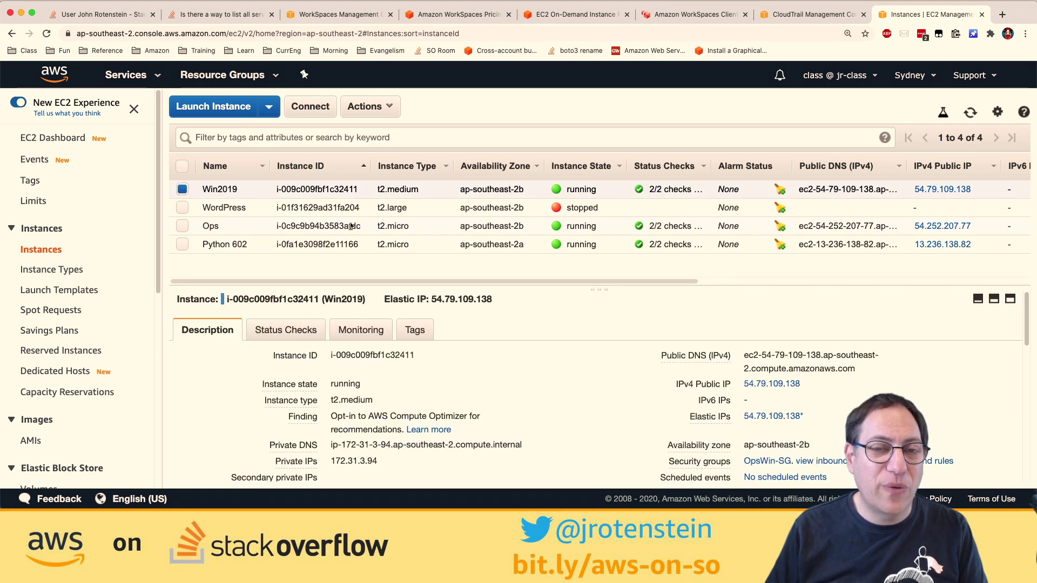
click(368, 107)
mouse_move(411, 214)
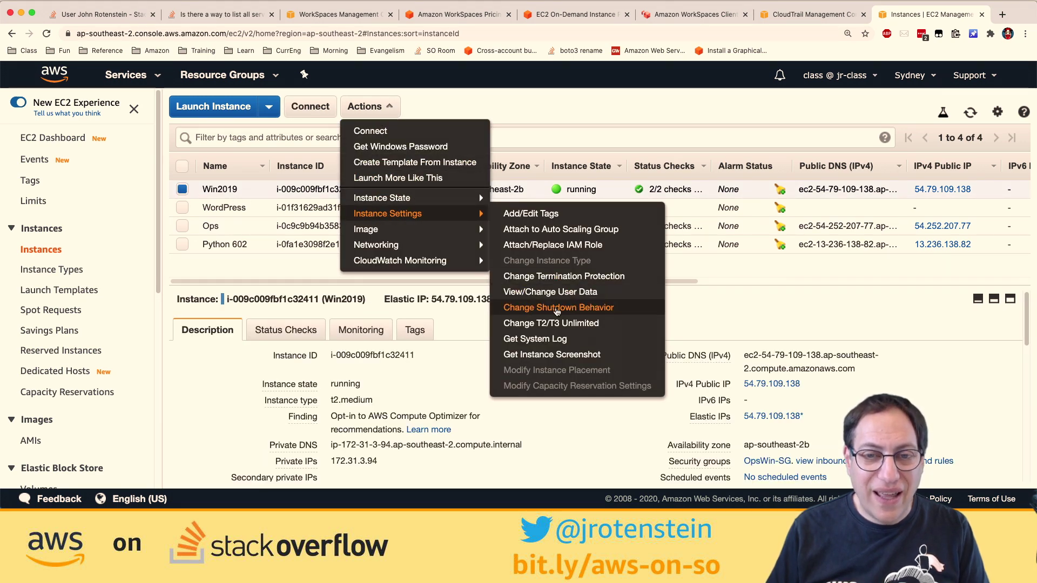
click(540, 339)
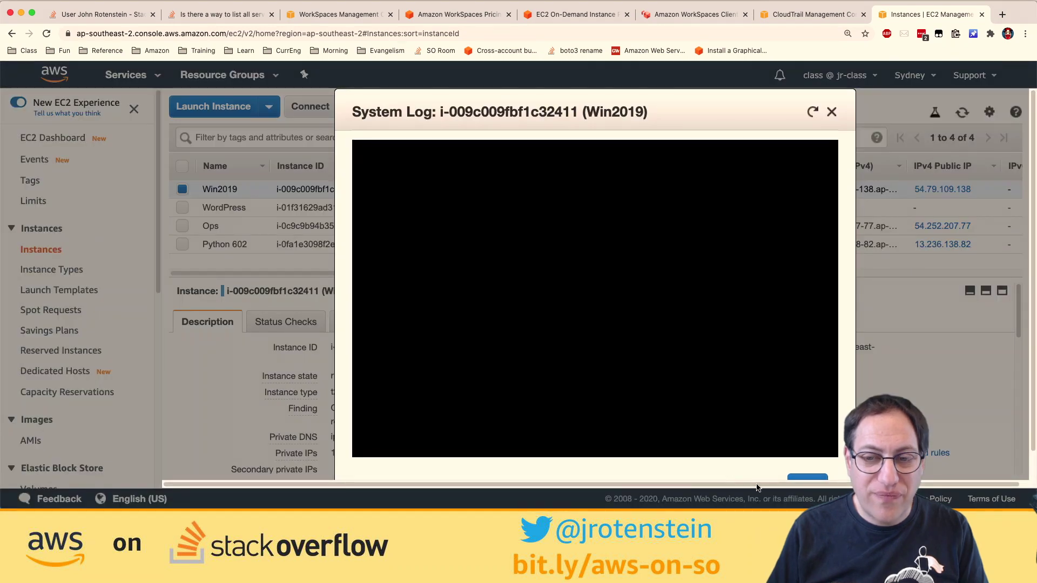
key(super+w)
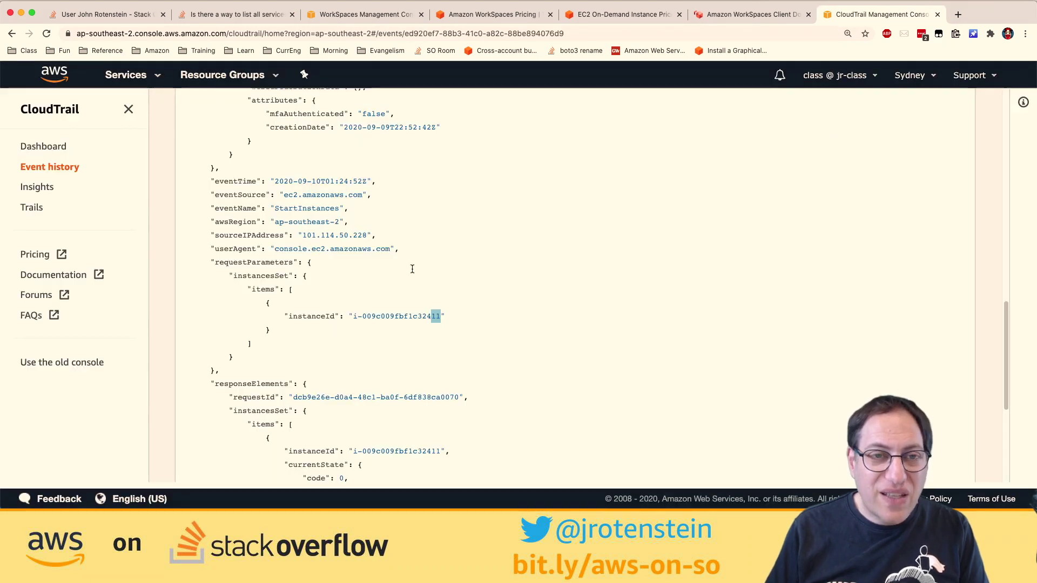
- Go back to the CloudTrail Event history list filtered to write events
scroll(413, 269, up, 15)
click(269, 210)
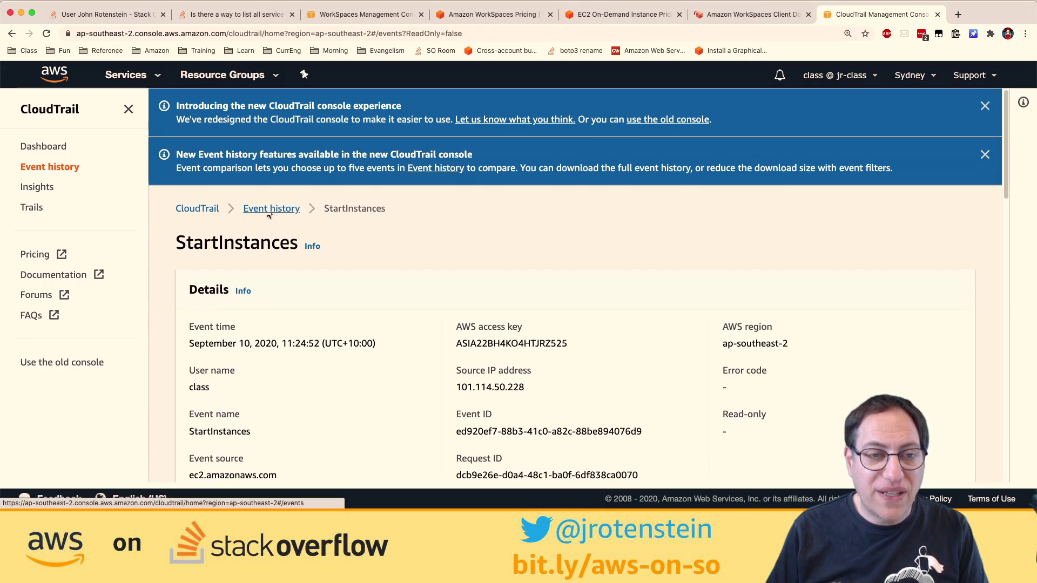
scroll(265, 347, down, 1)
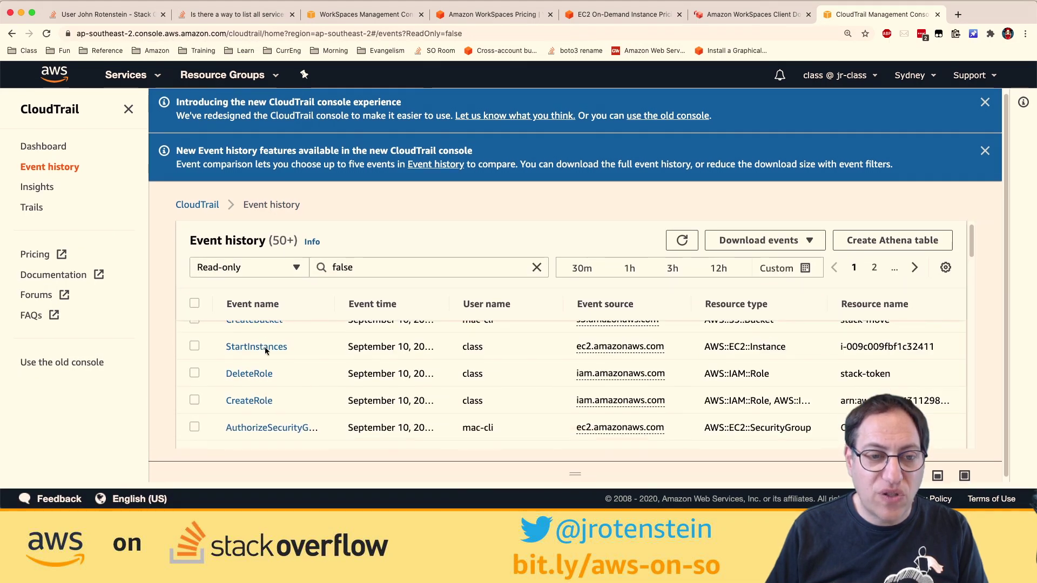
scroll(227, 373, up, 2)
scroll(160, 391, down, 1)
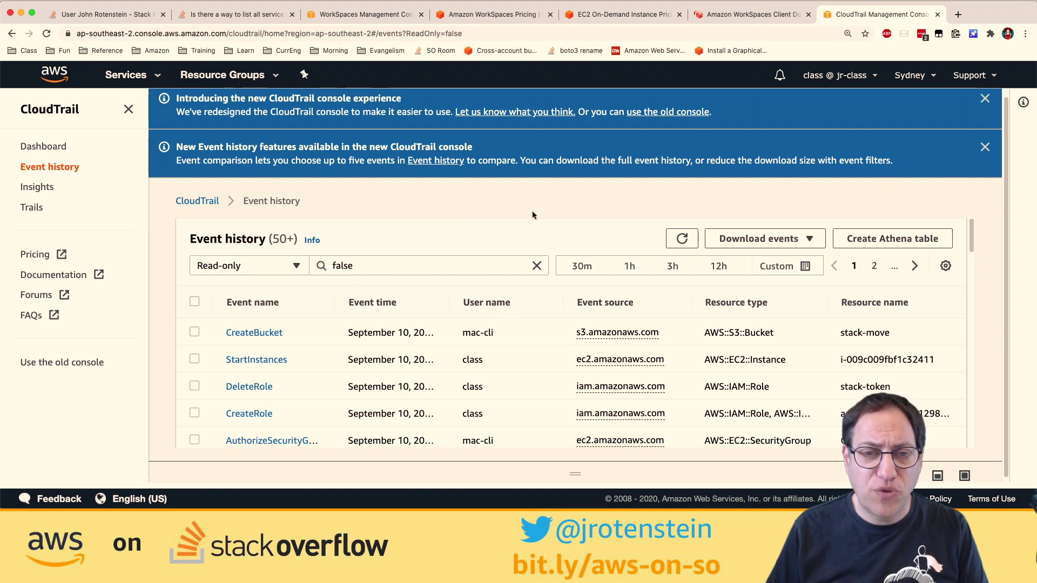
- Switch back to the Stack Overflow question about listing historically used AWS services
click(212, 16)
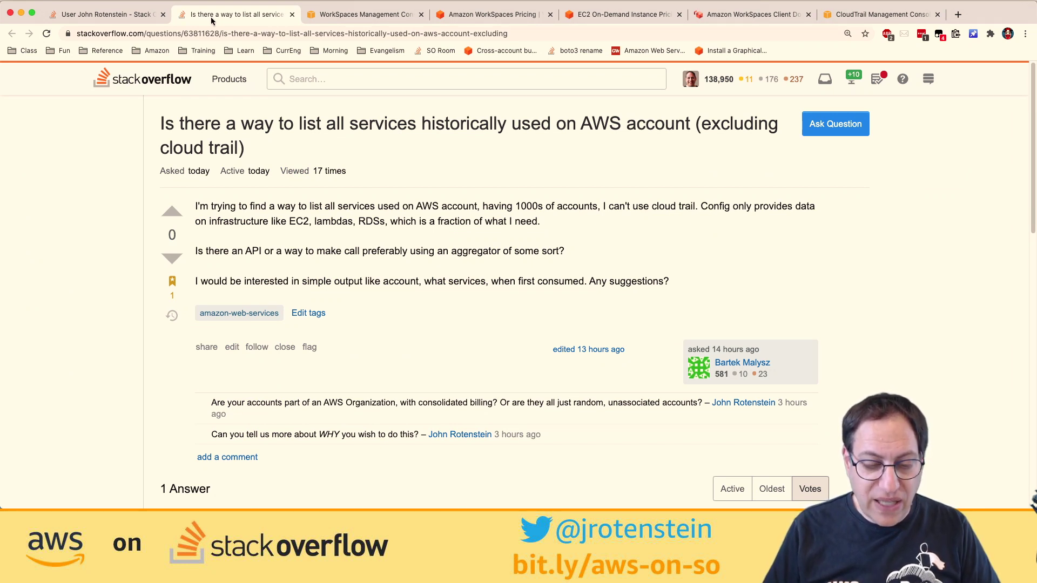
- Google image search 'aws rds multi-az' and preview the AWS docs Multi-AZ RDS diagram
key(super+t)
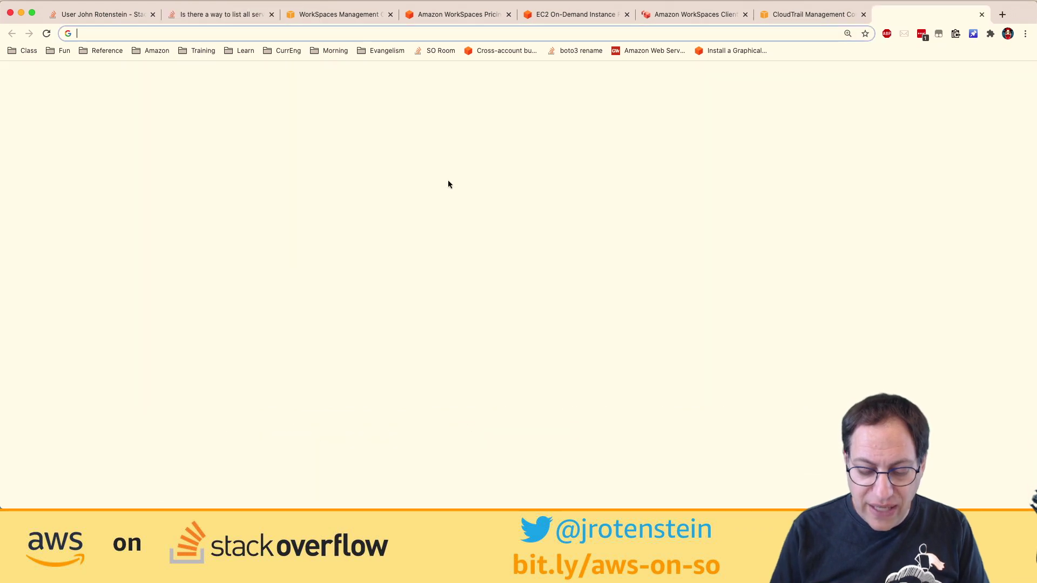
text(image)
key(Tab)
text(aws rd)
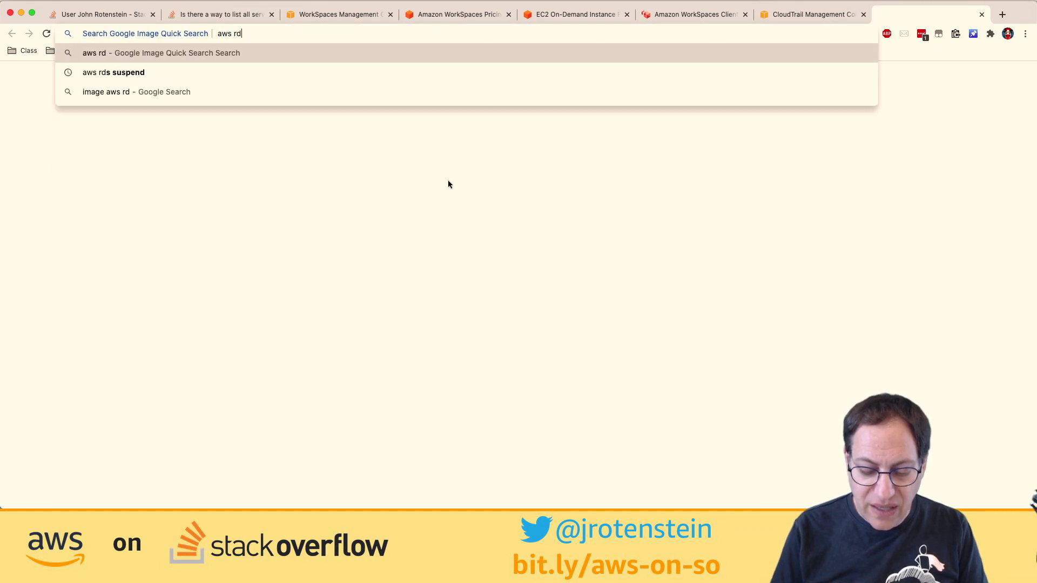
text(s multi-az)
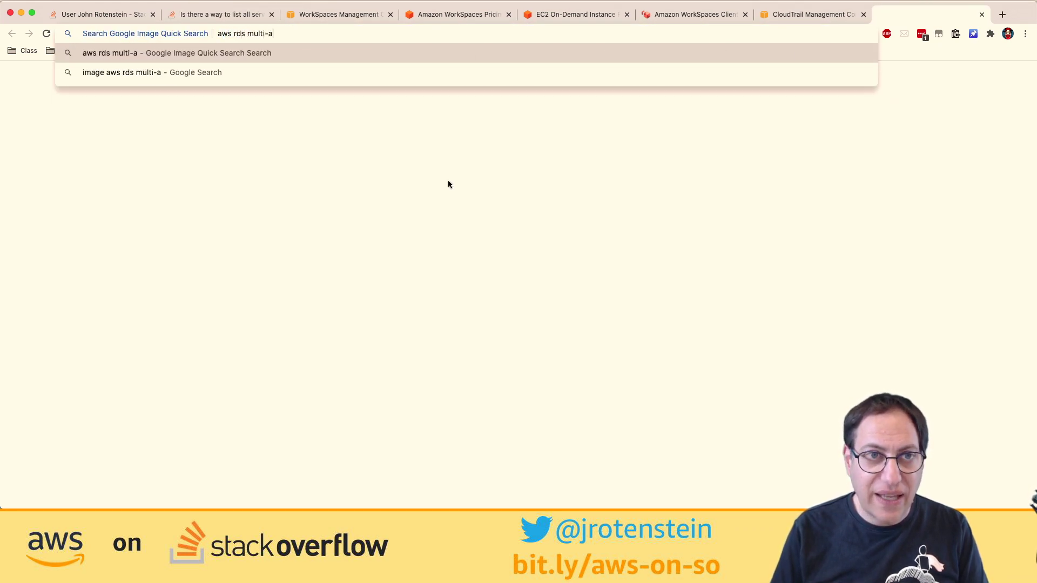
key(Return)
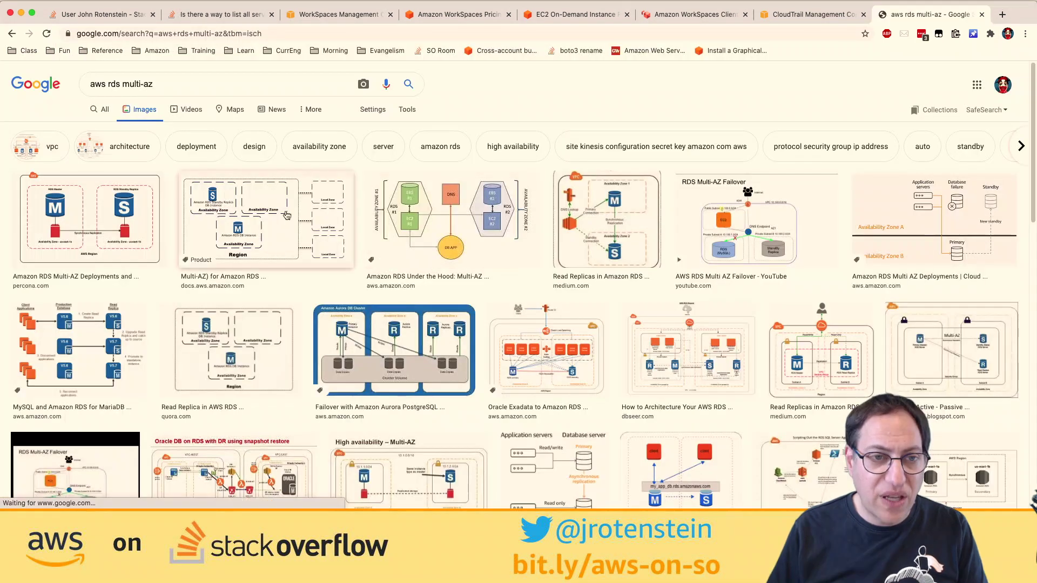
click(281, 234)
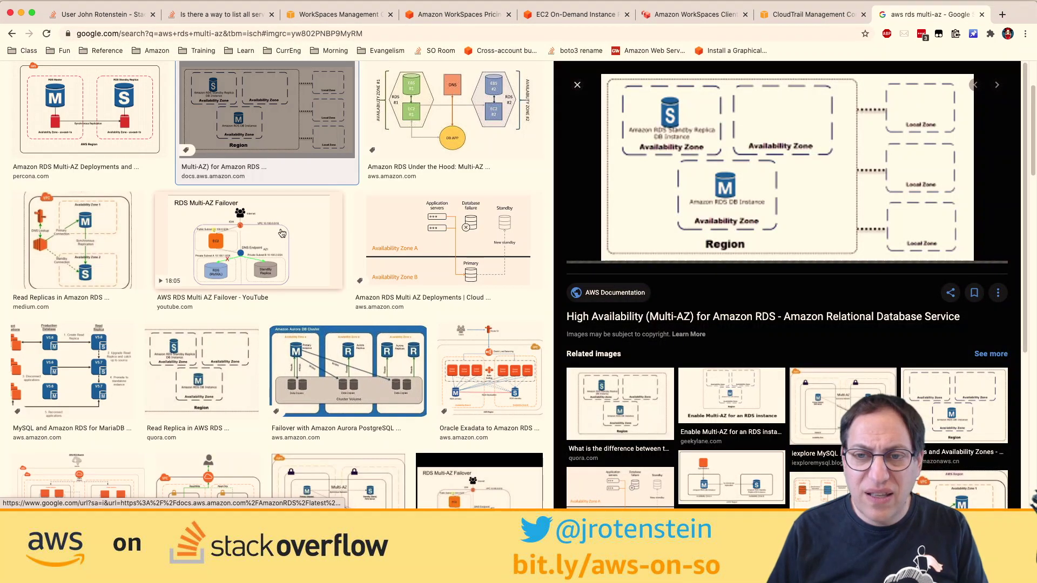